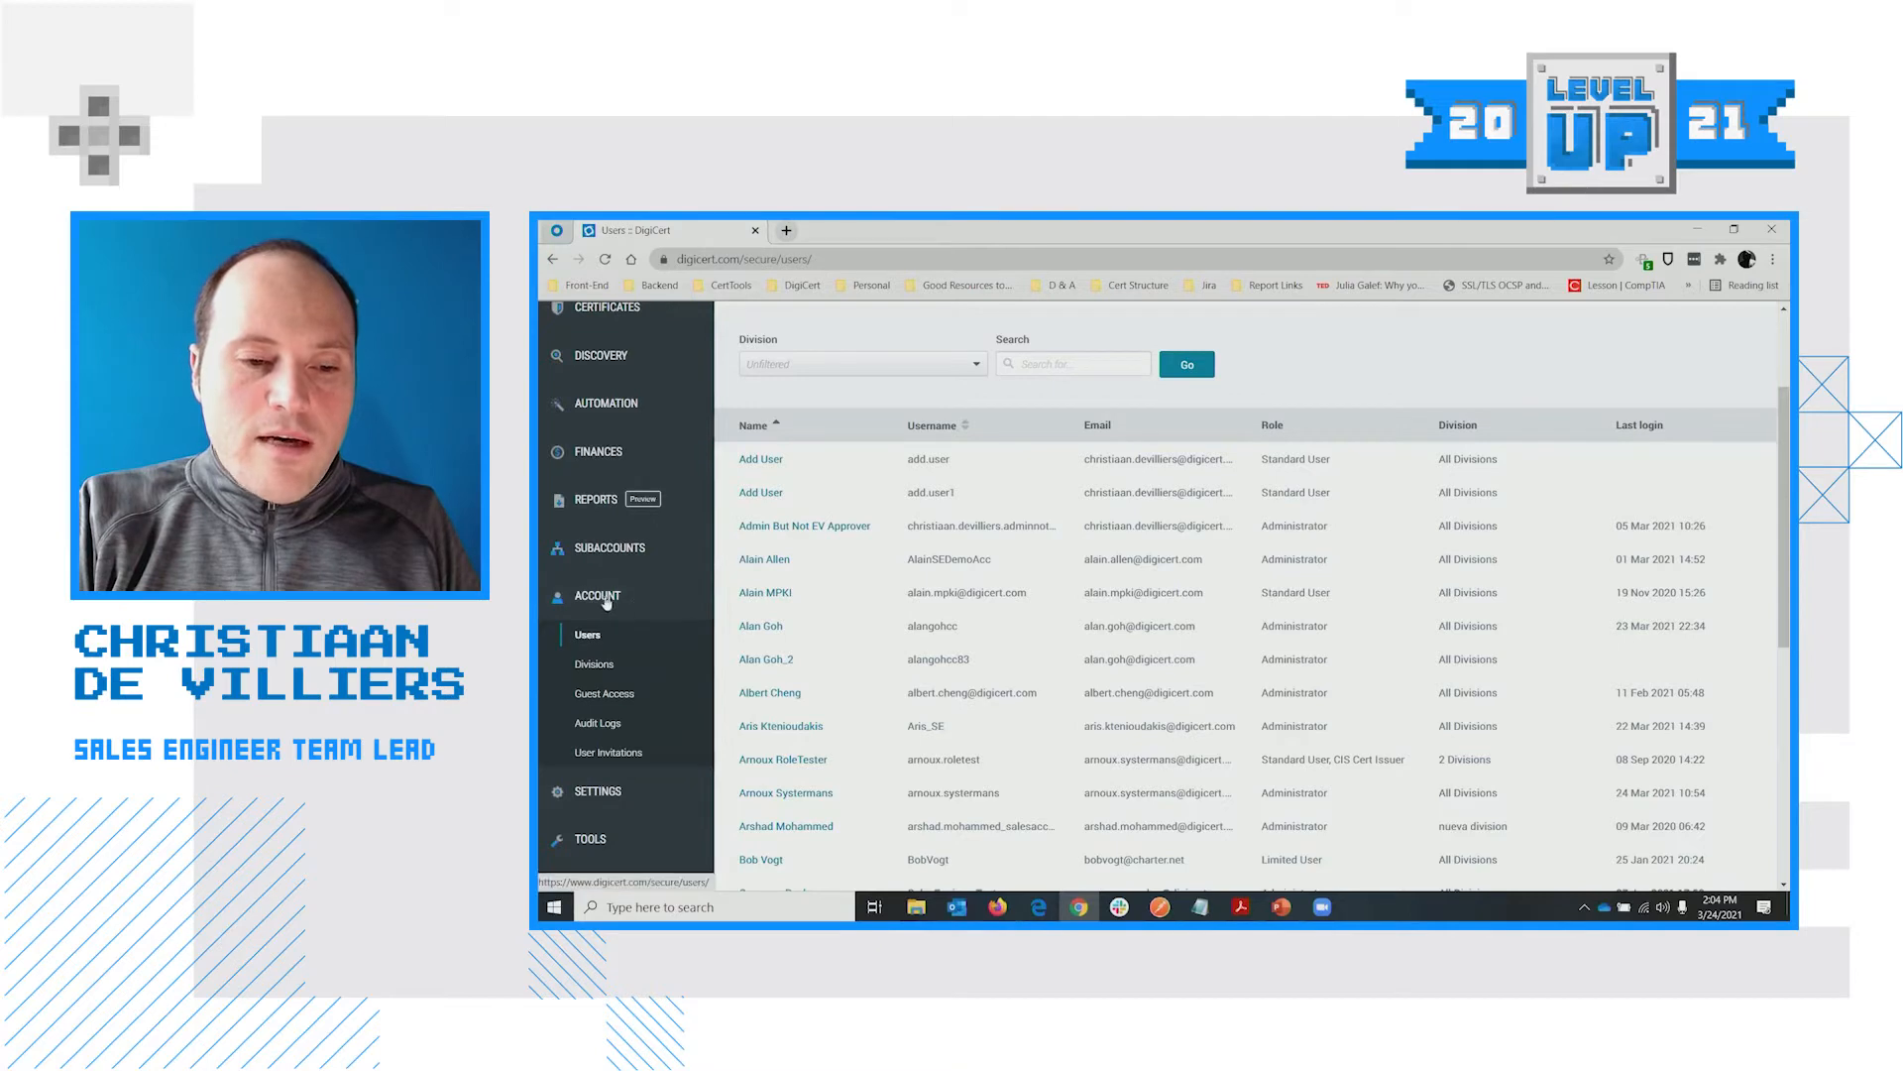
Reload the account's Users list and scroll through it
mouse_move(615, 555)
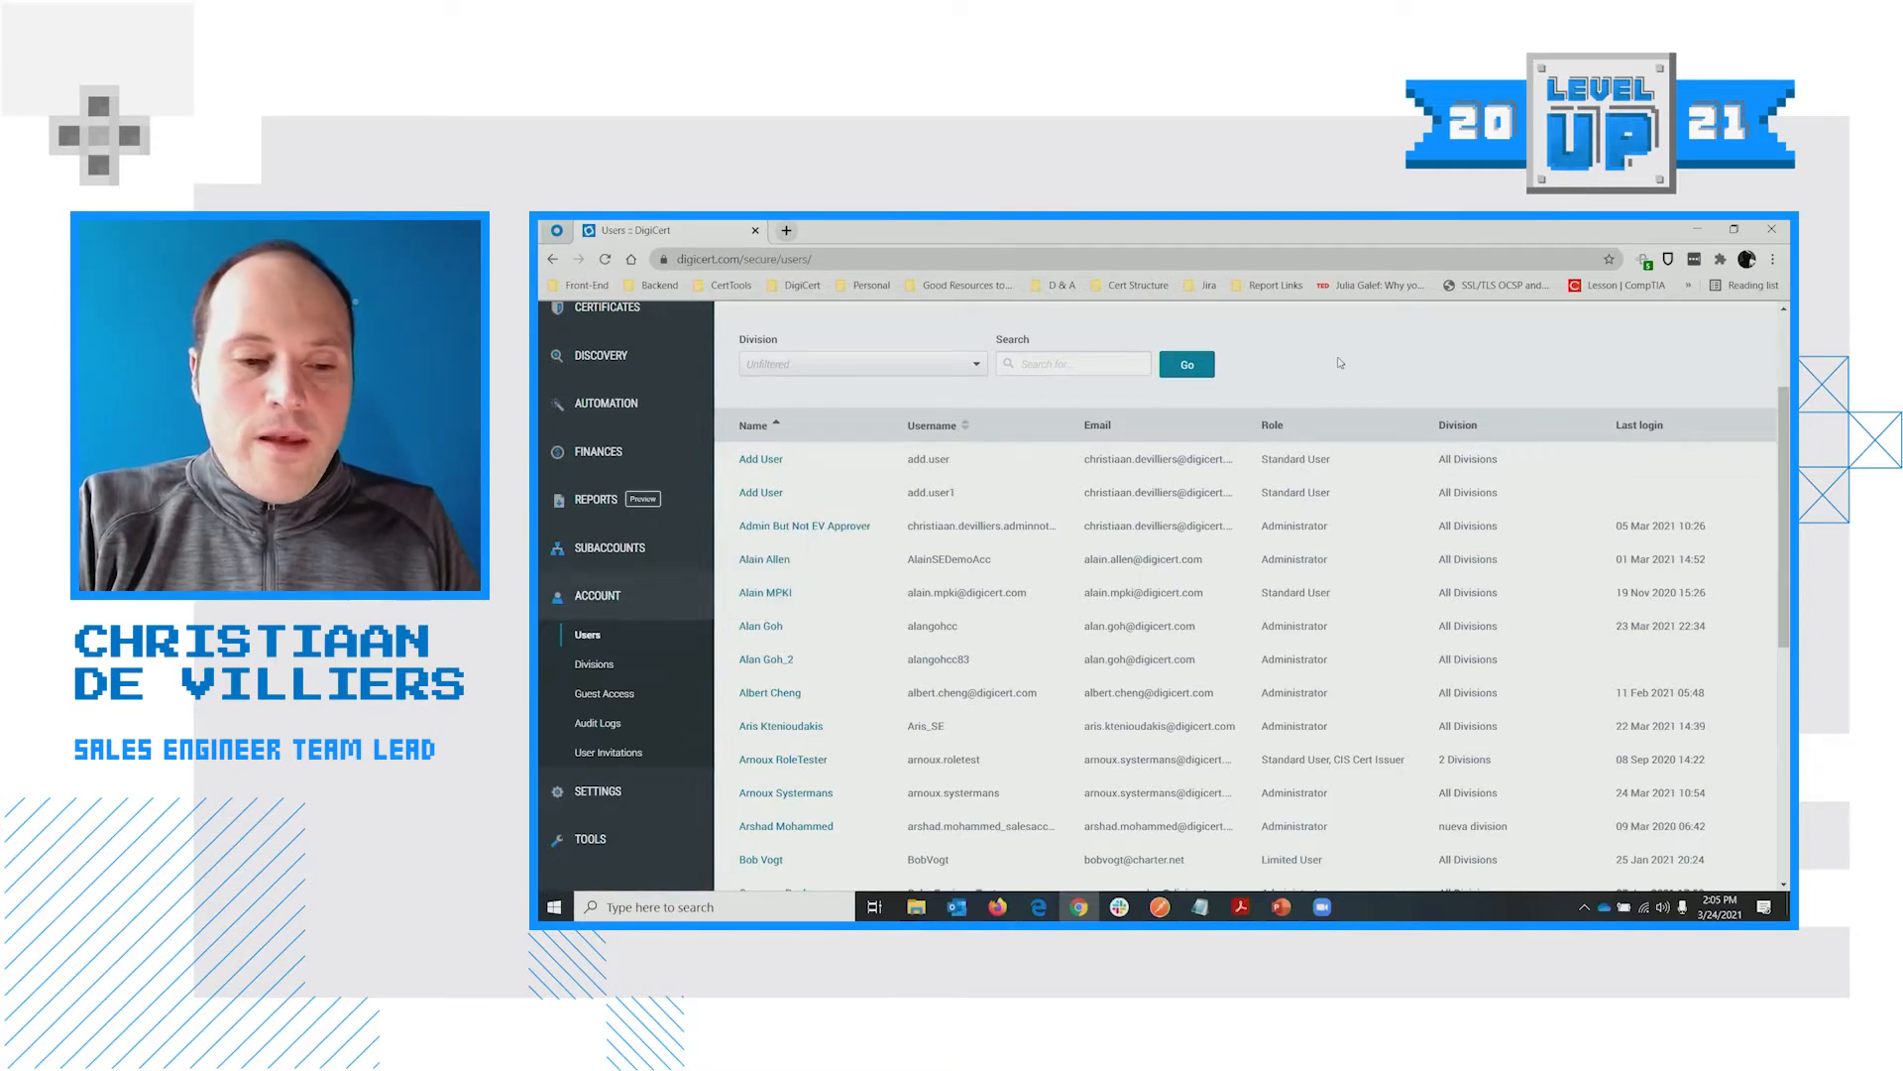
click(588, 635)
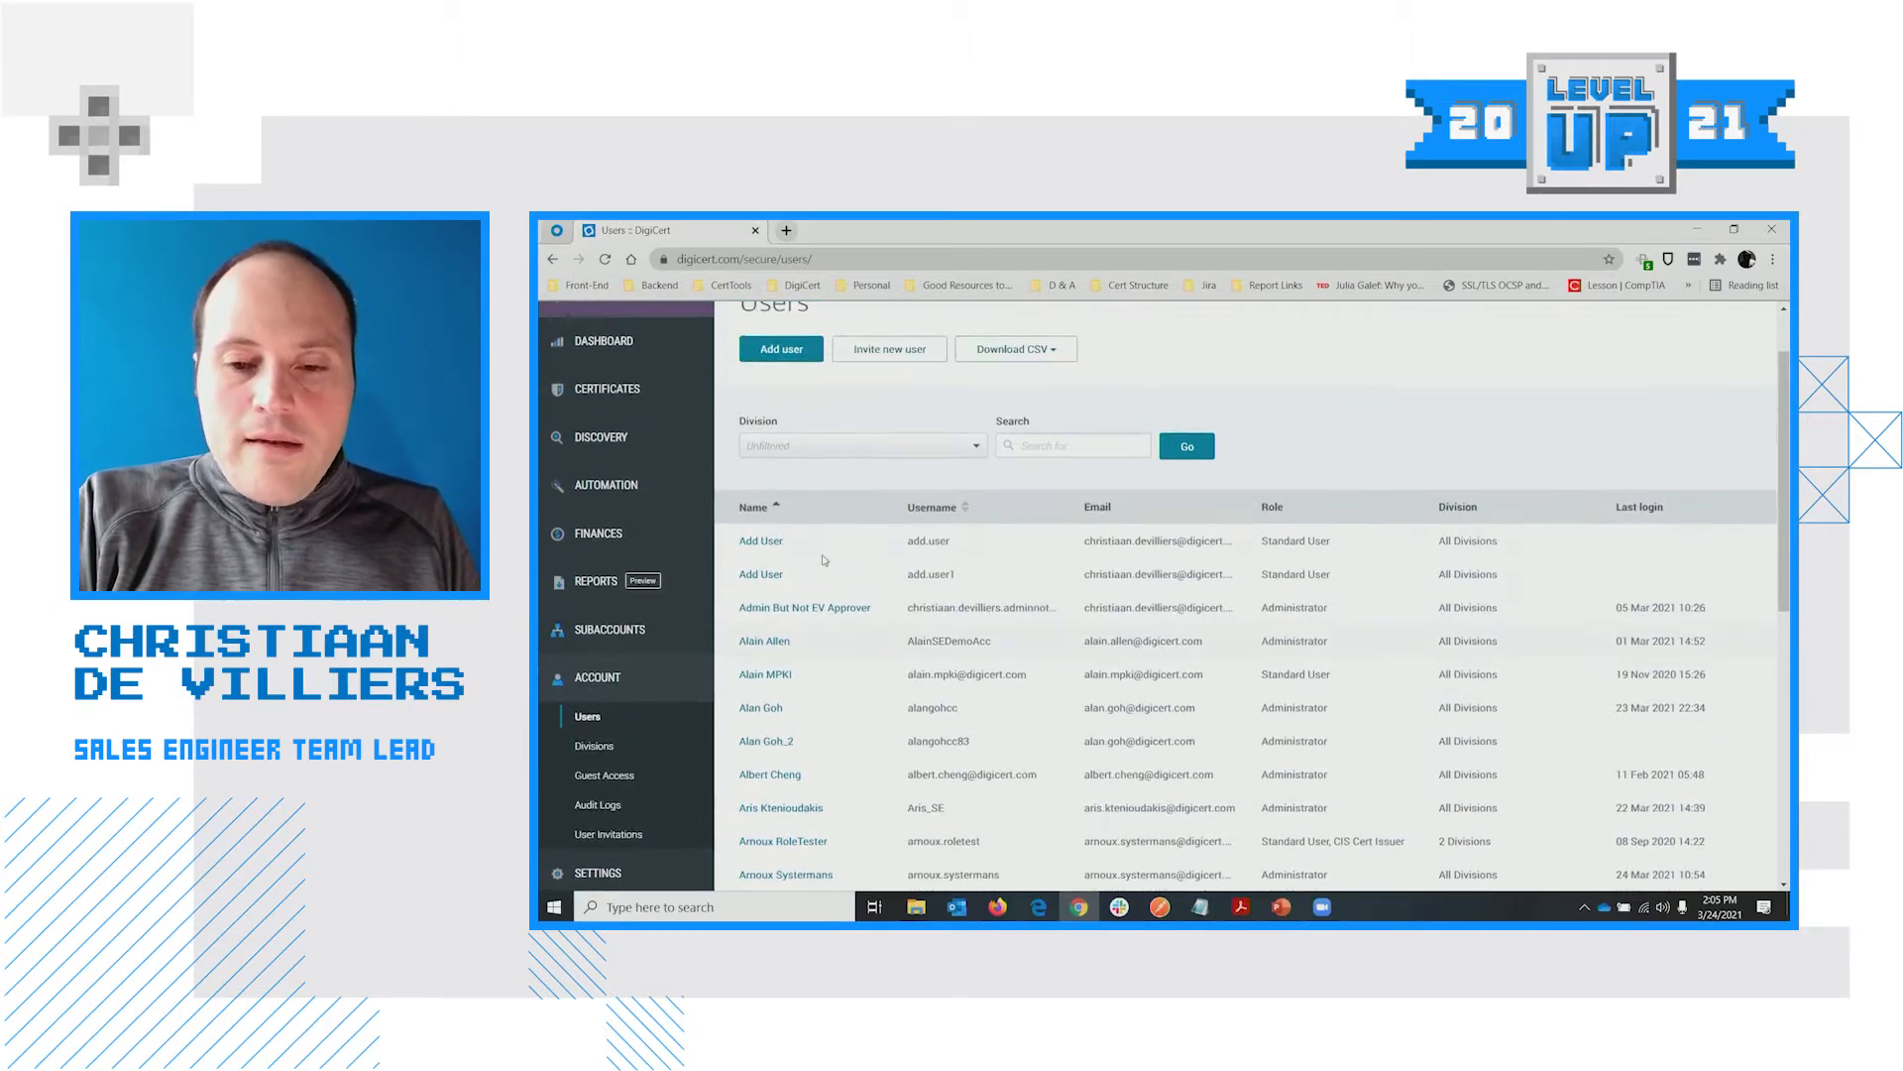
scroll(892, 555, up, 1)
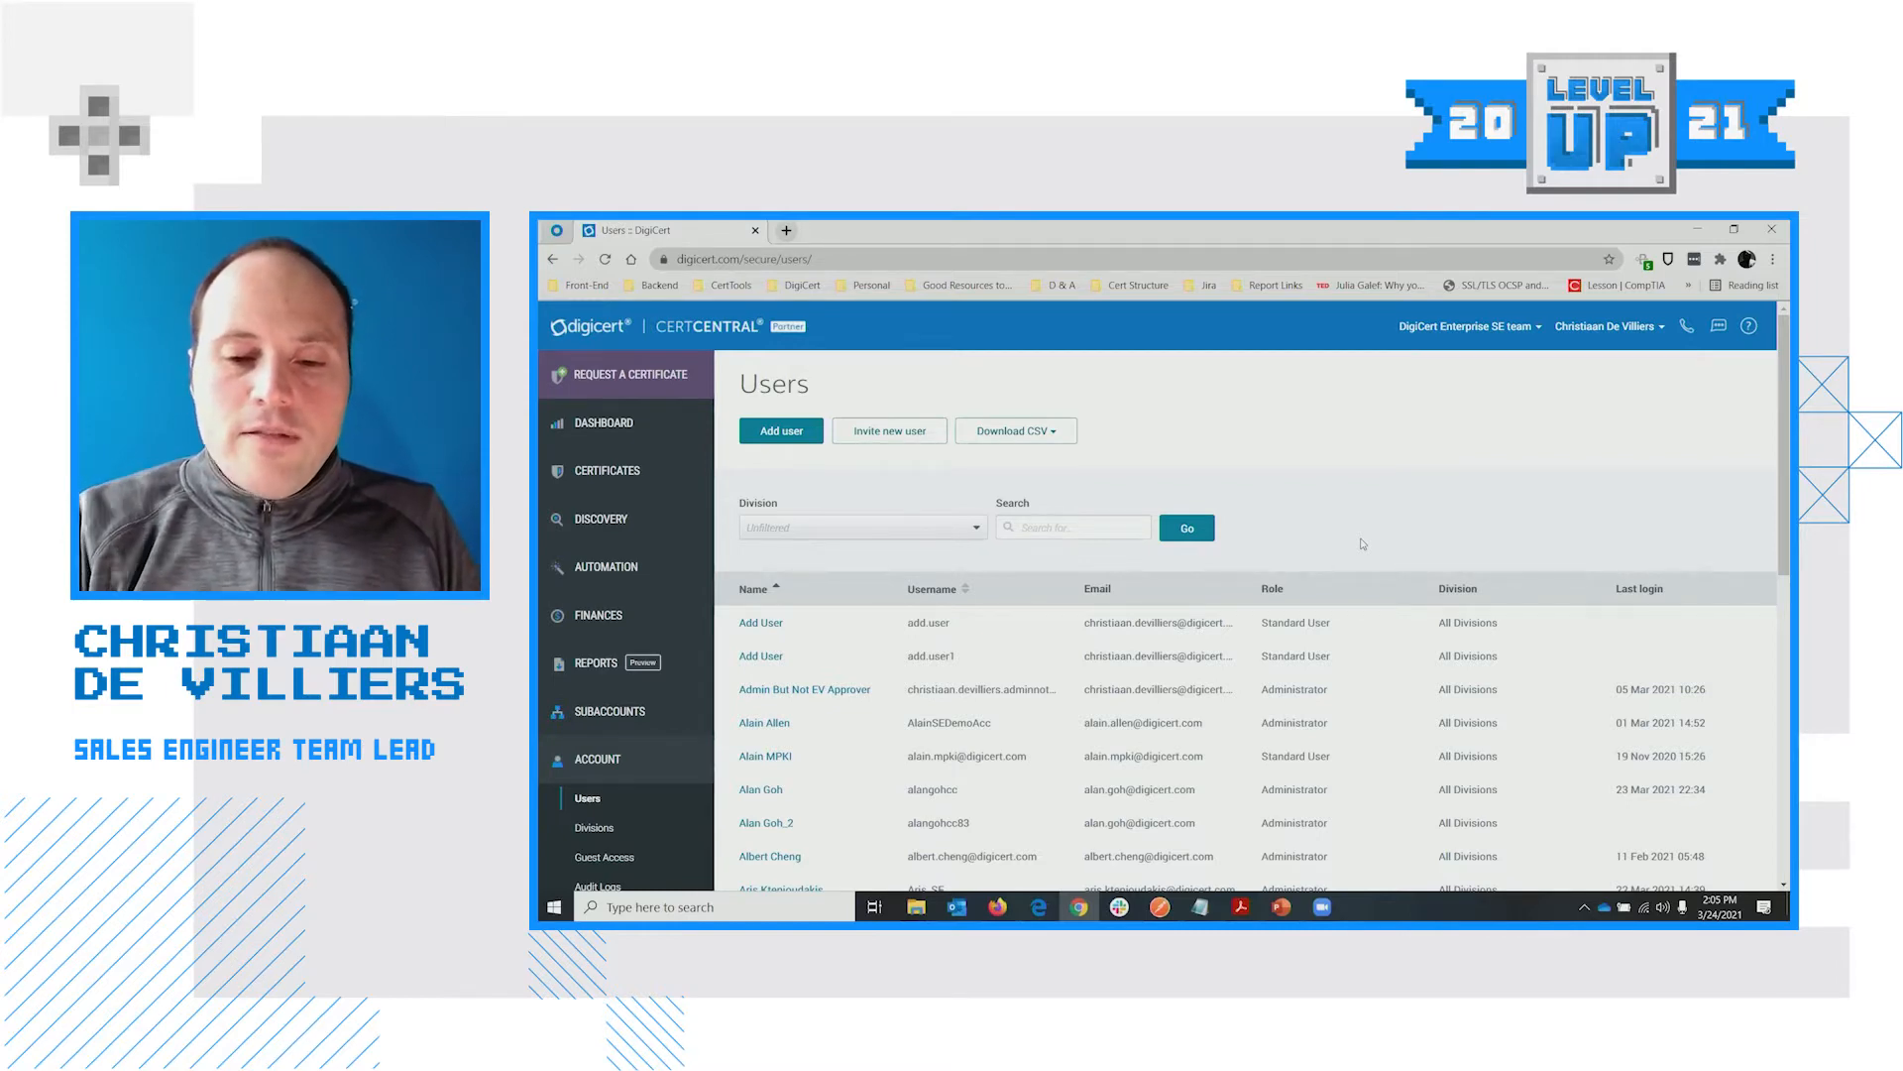
scroll(1368, 495, down, 1)
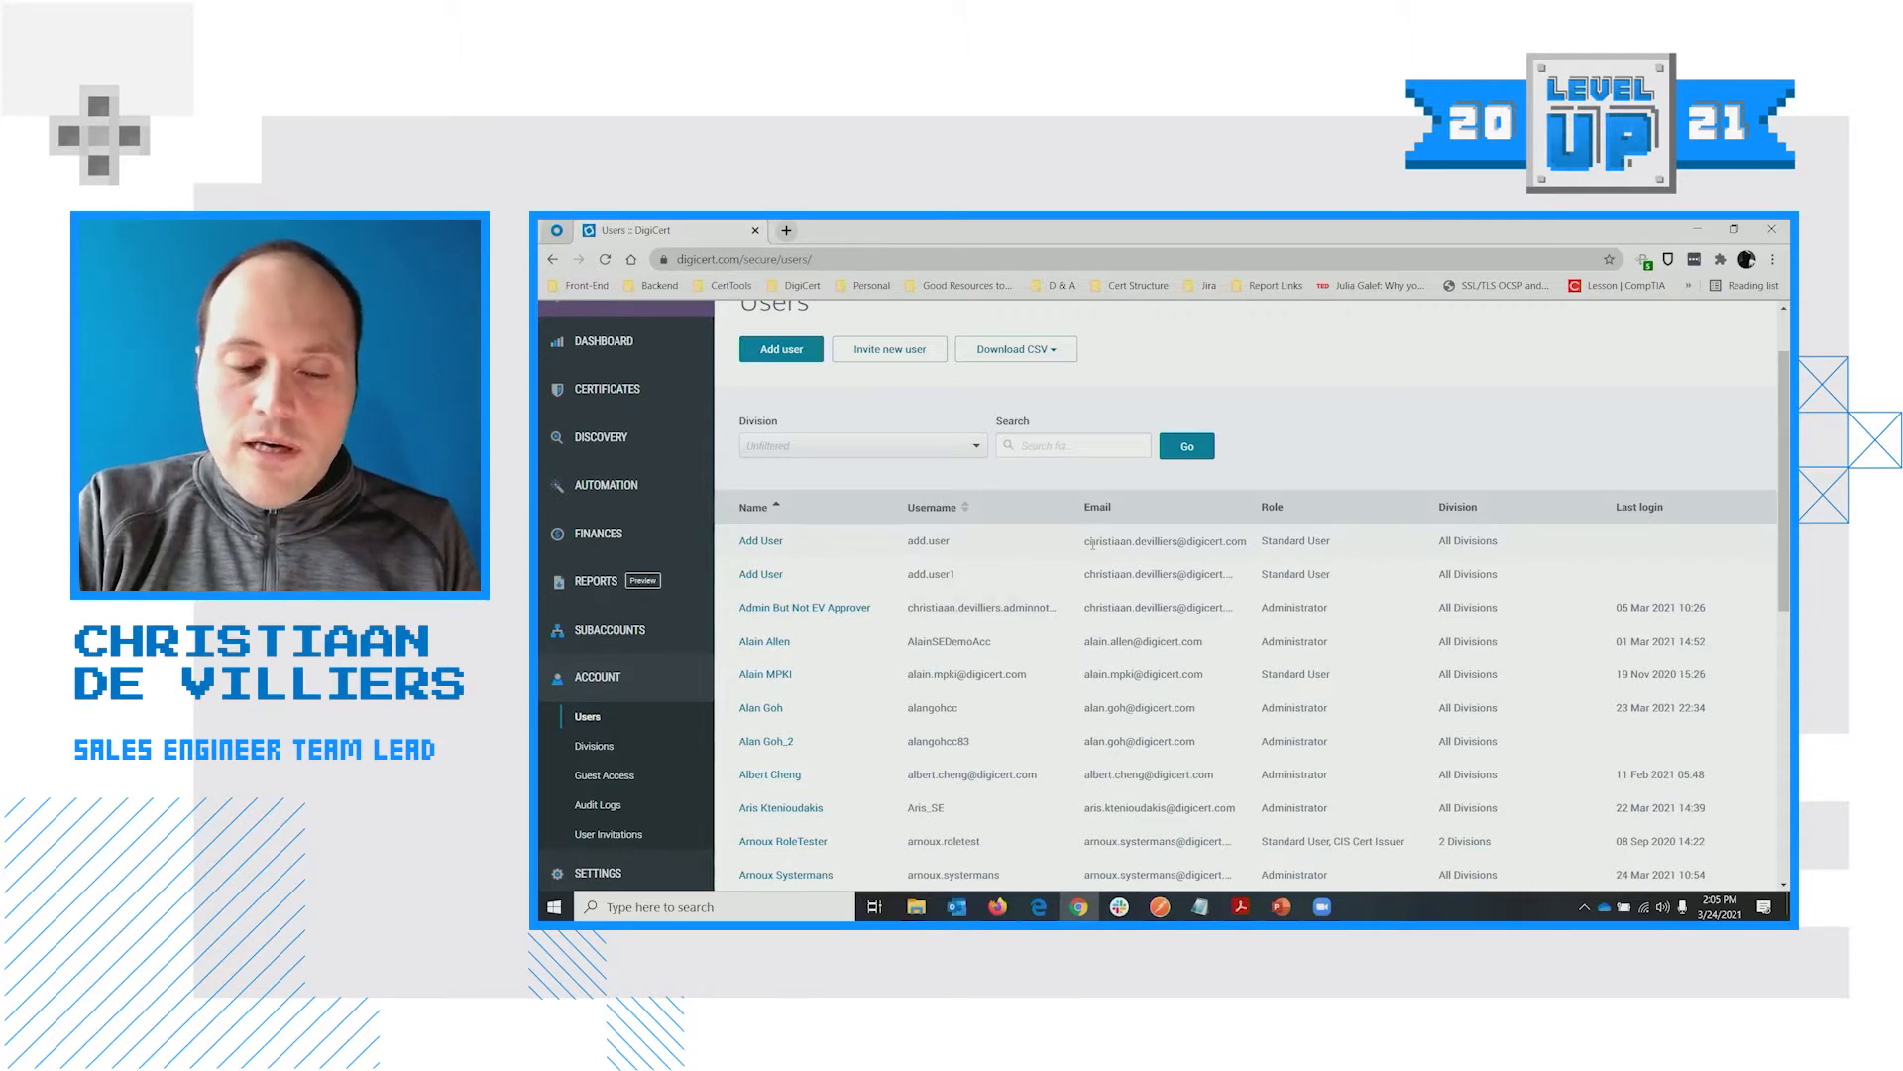
scroll(1059, 556, up, 1)
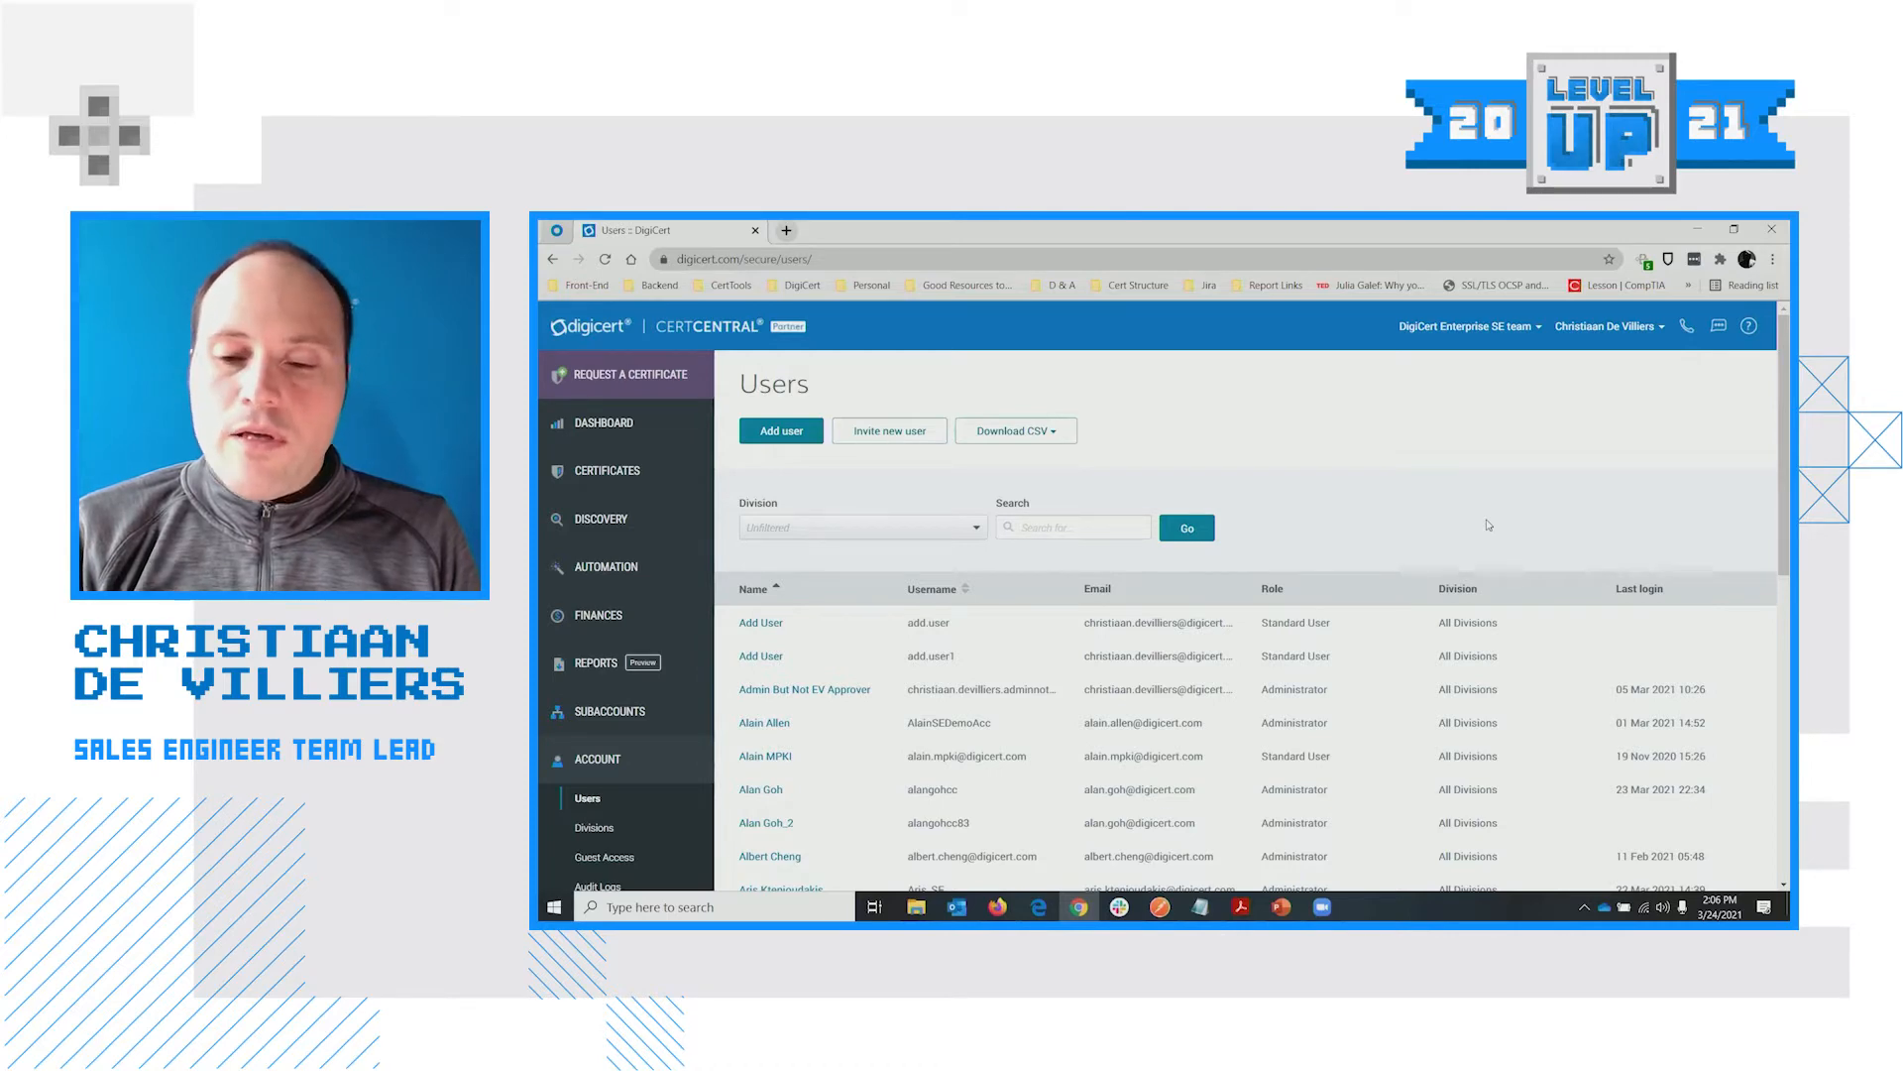
scroll(1492, 505, down, 2)
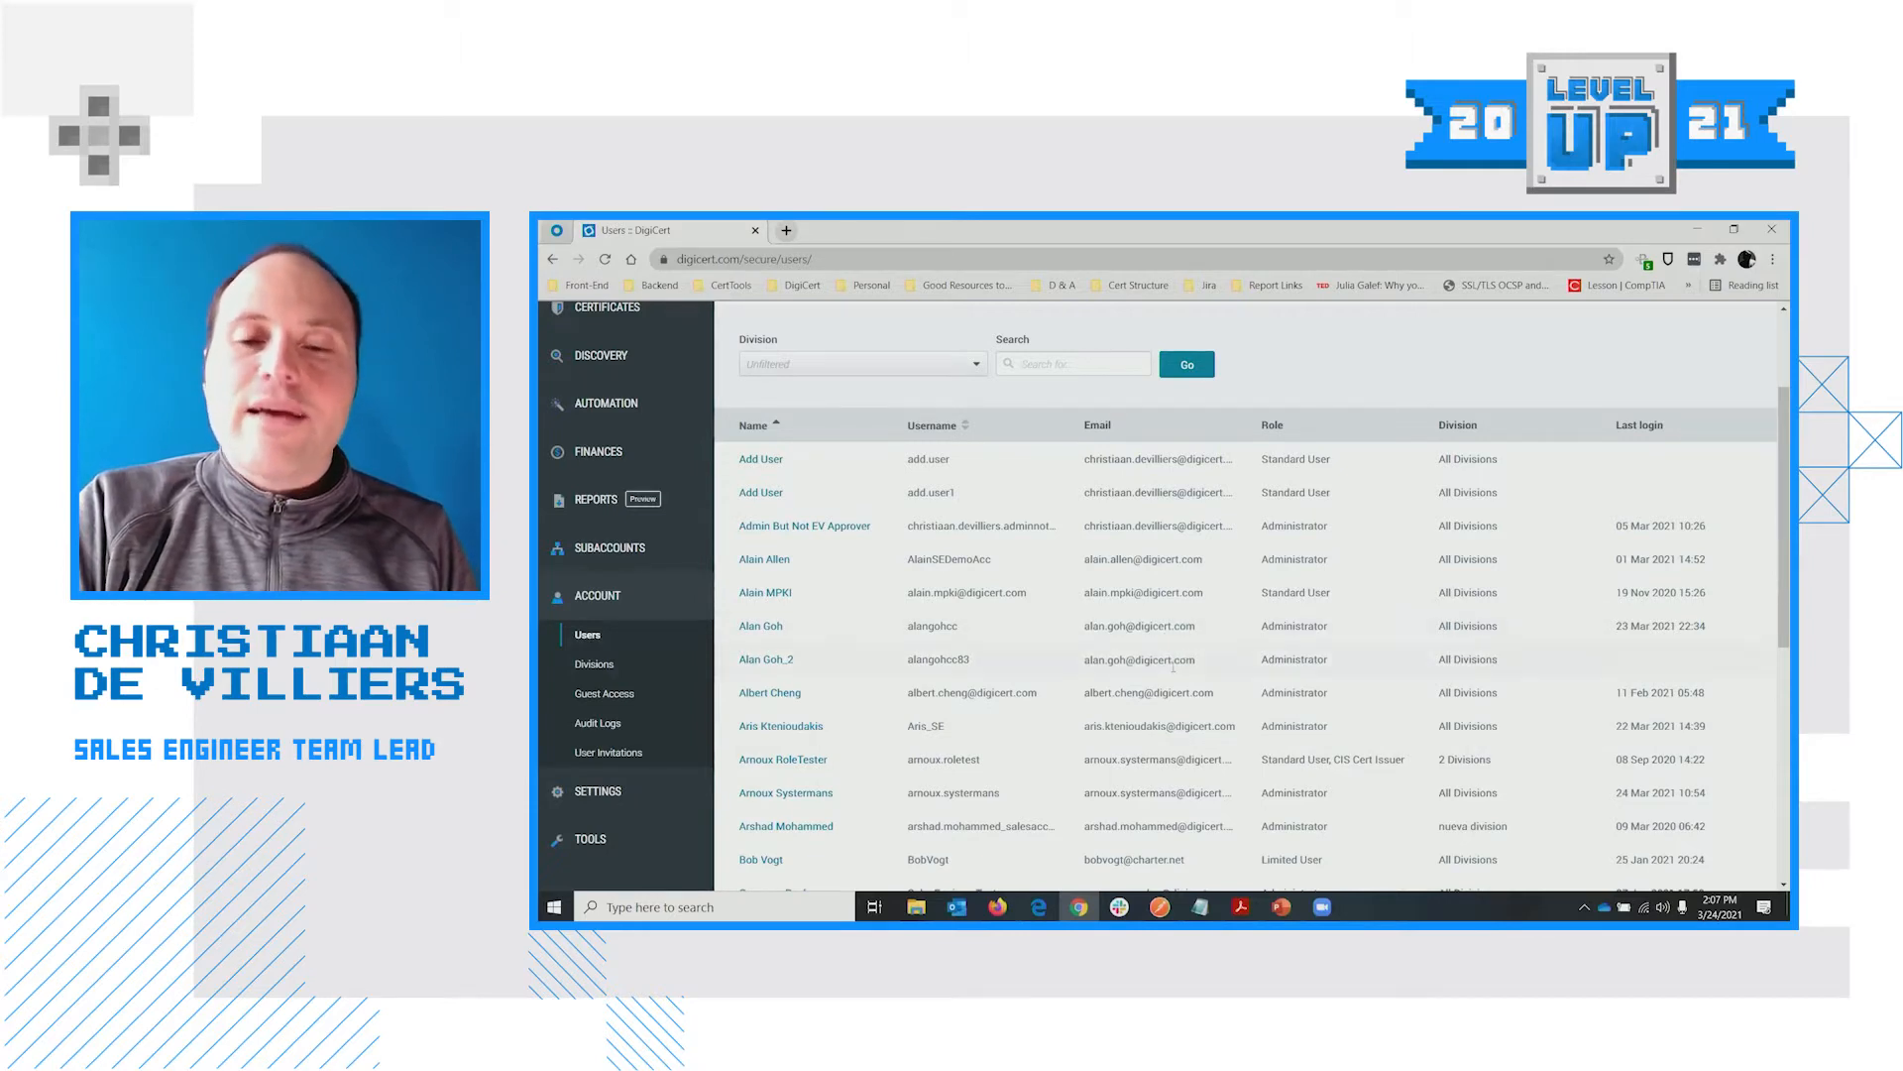
scroll(1109, 679, down, 1)
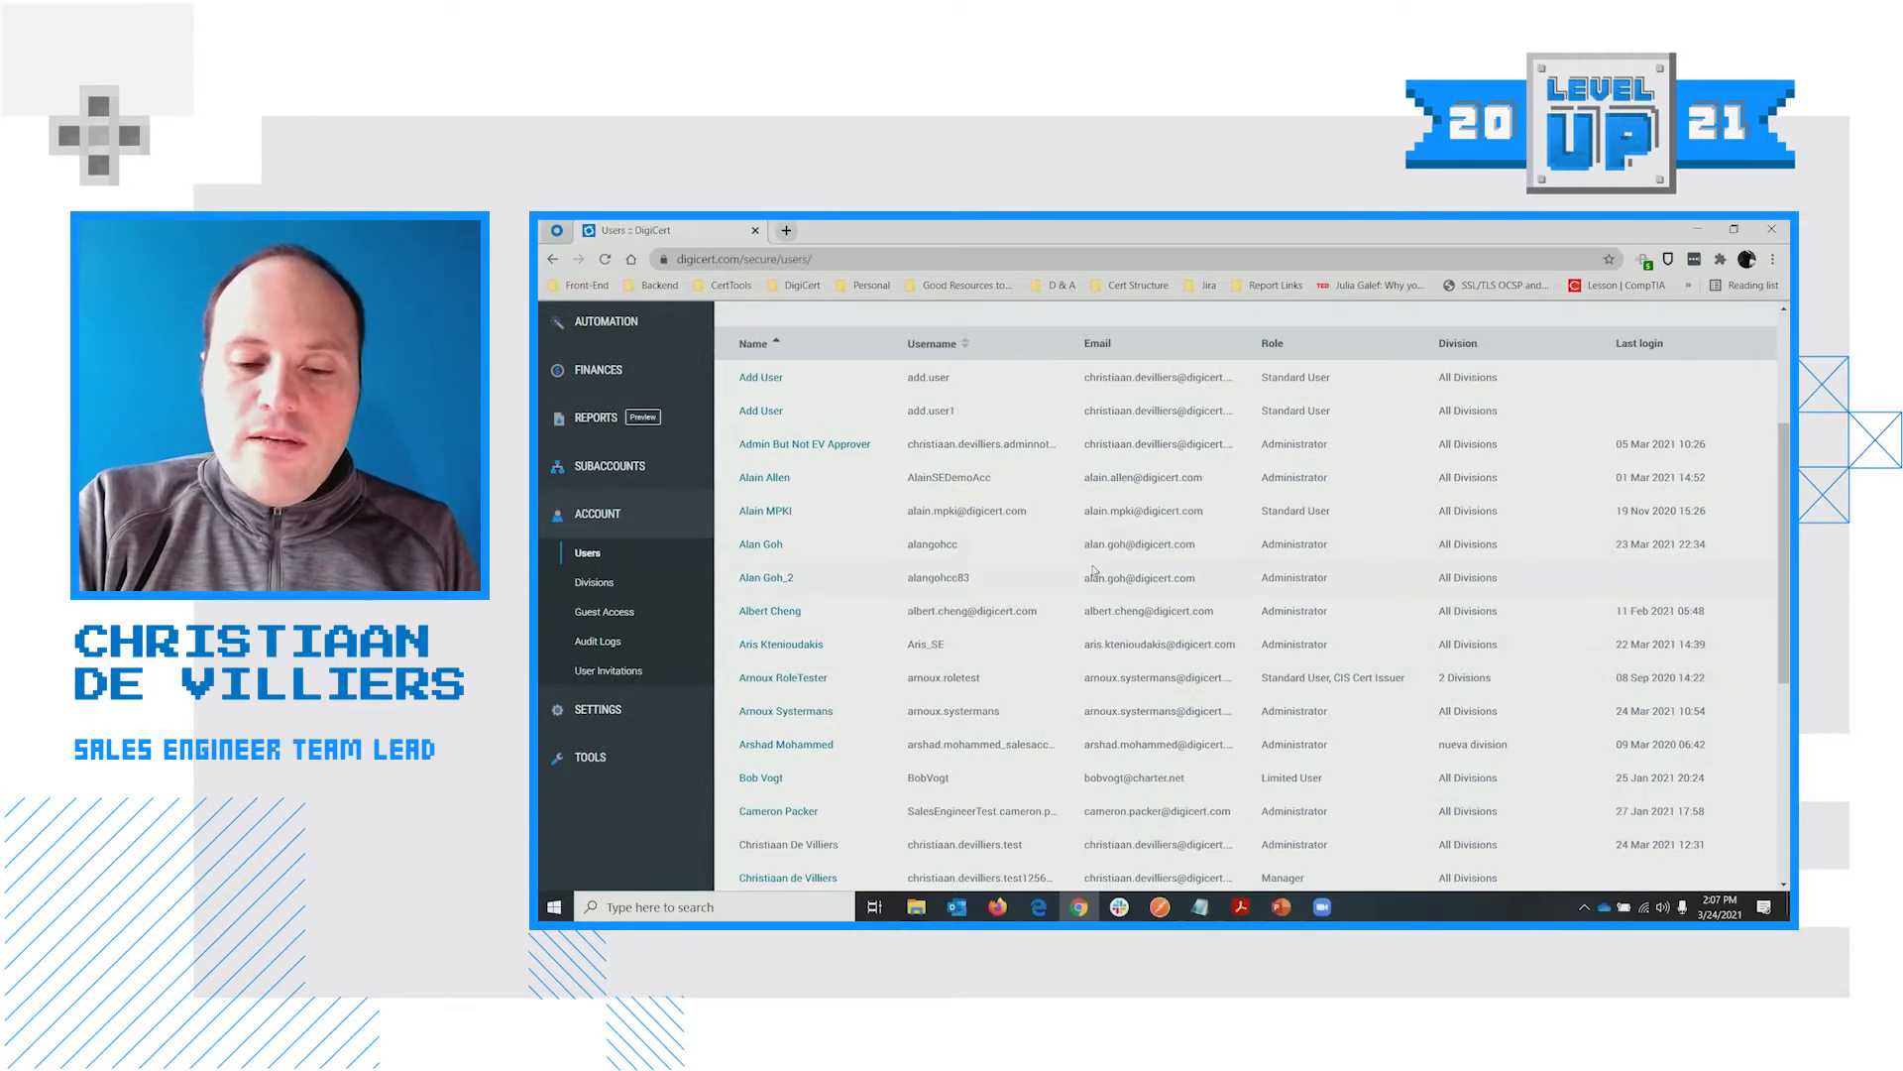
scroll(1095, 555, up, 3)
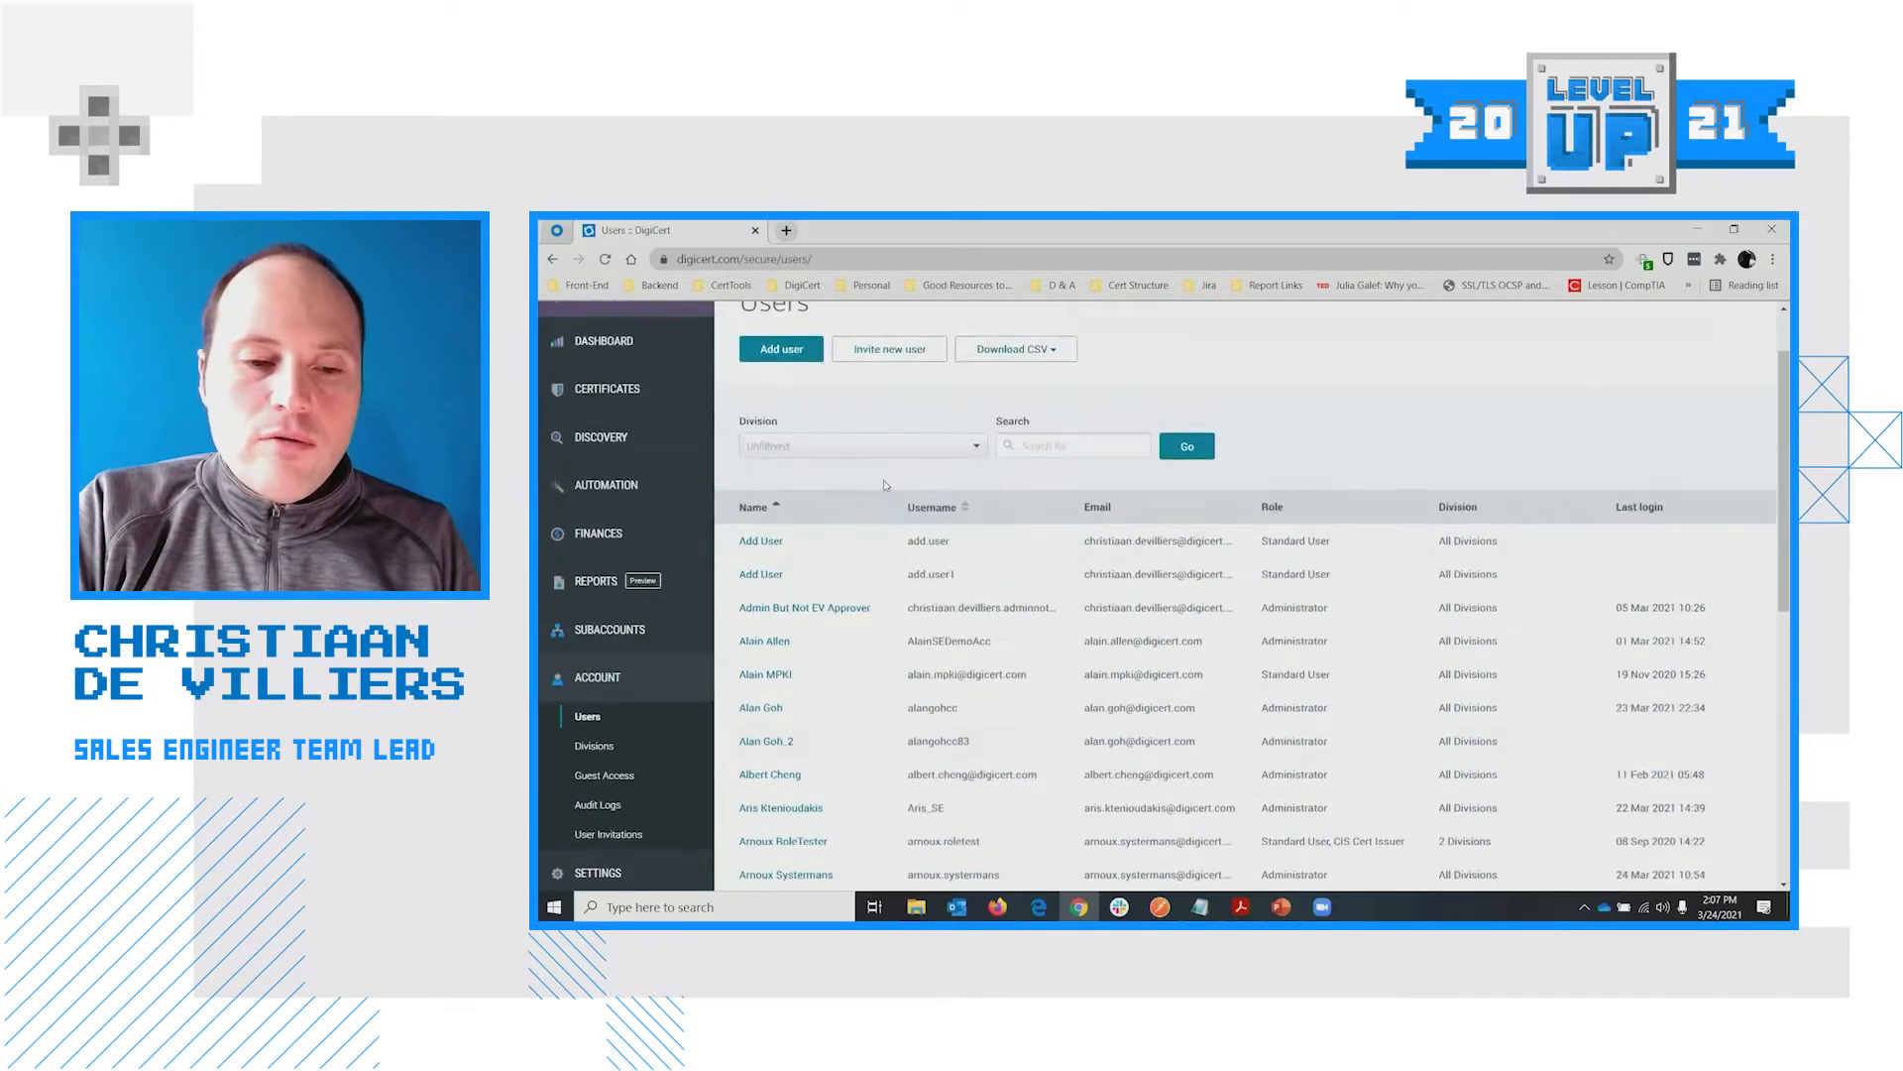
Begin a new user in the blank Add user form, with Standard User preselected
click(792, 446)
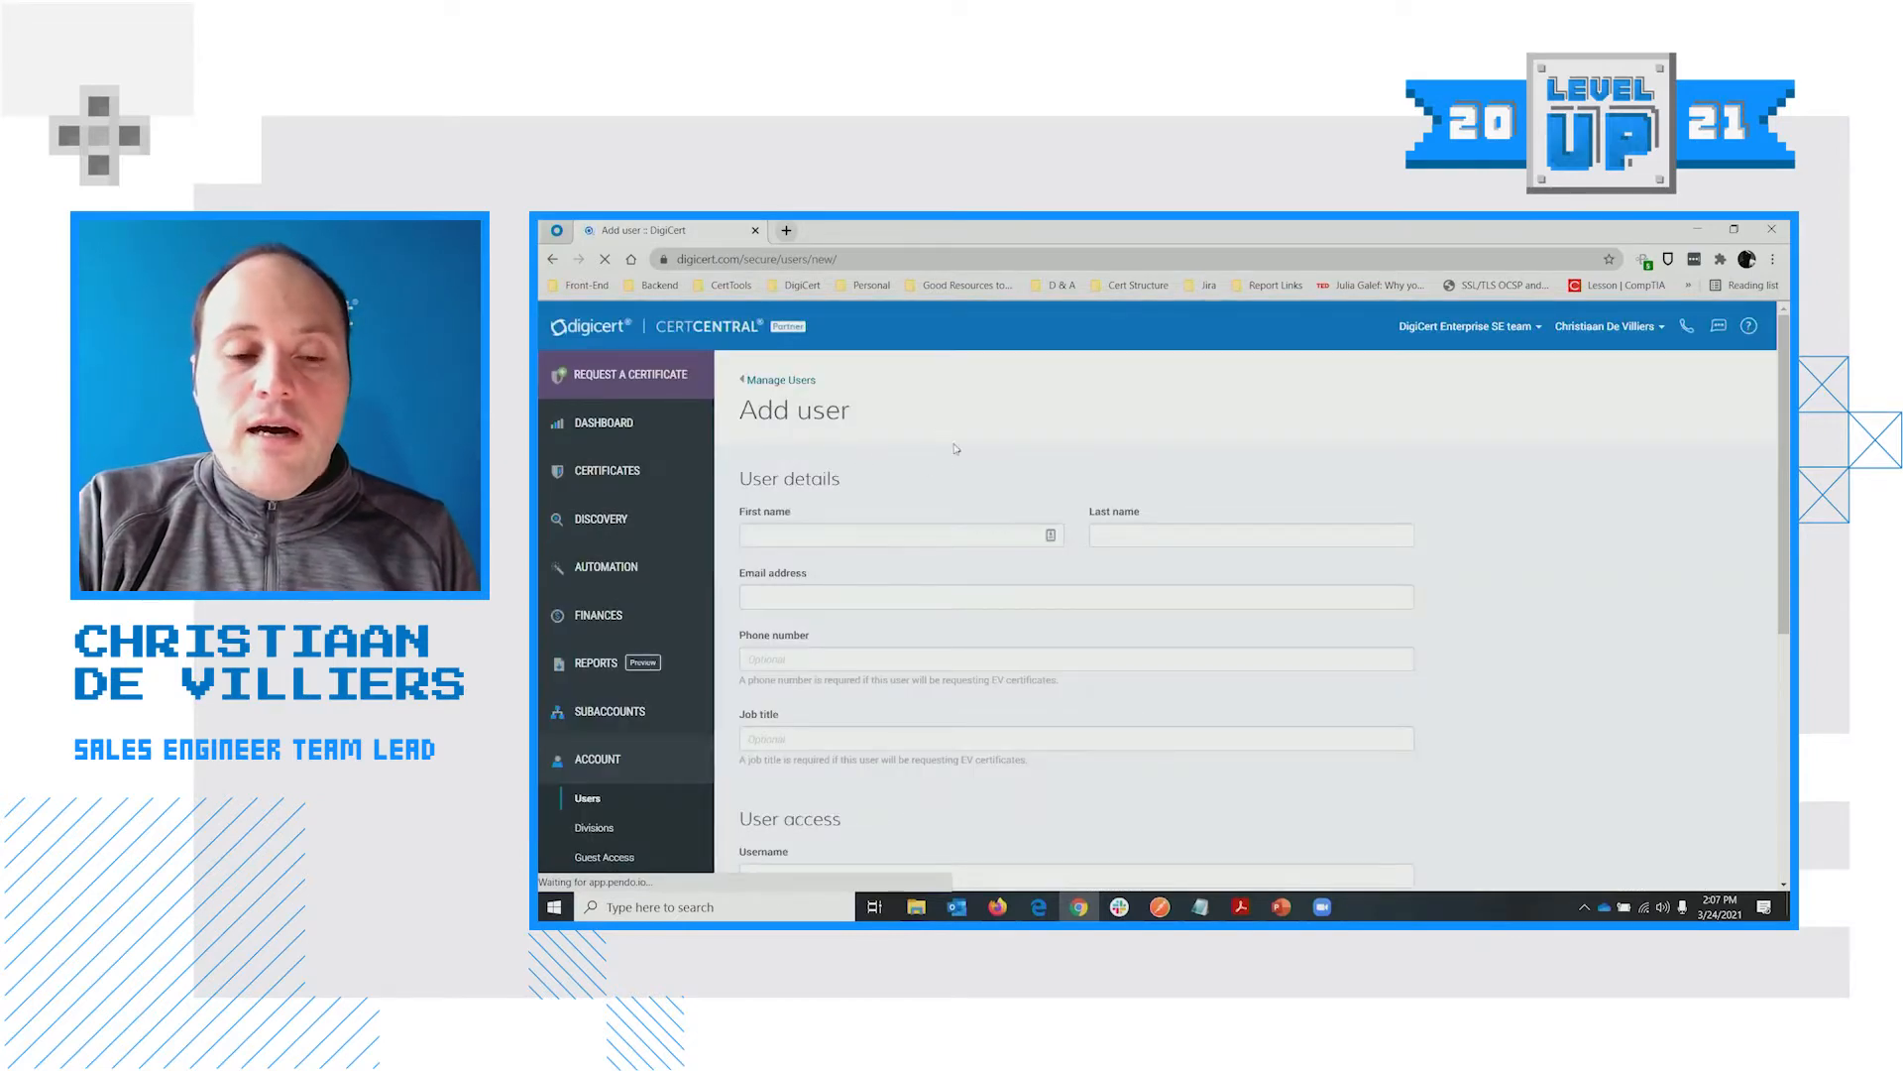
click(825, 535)
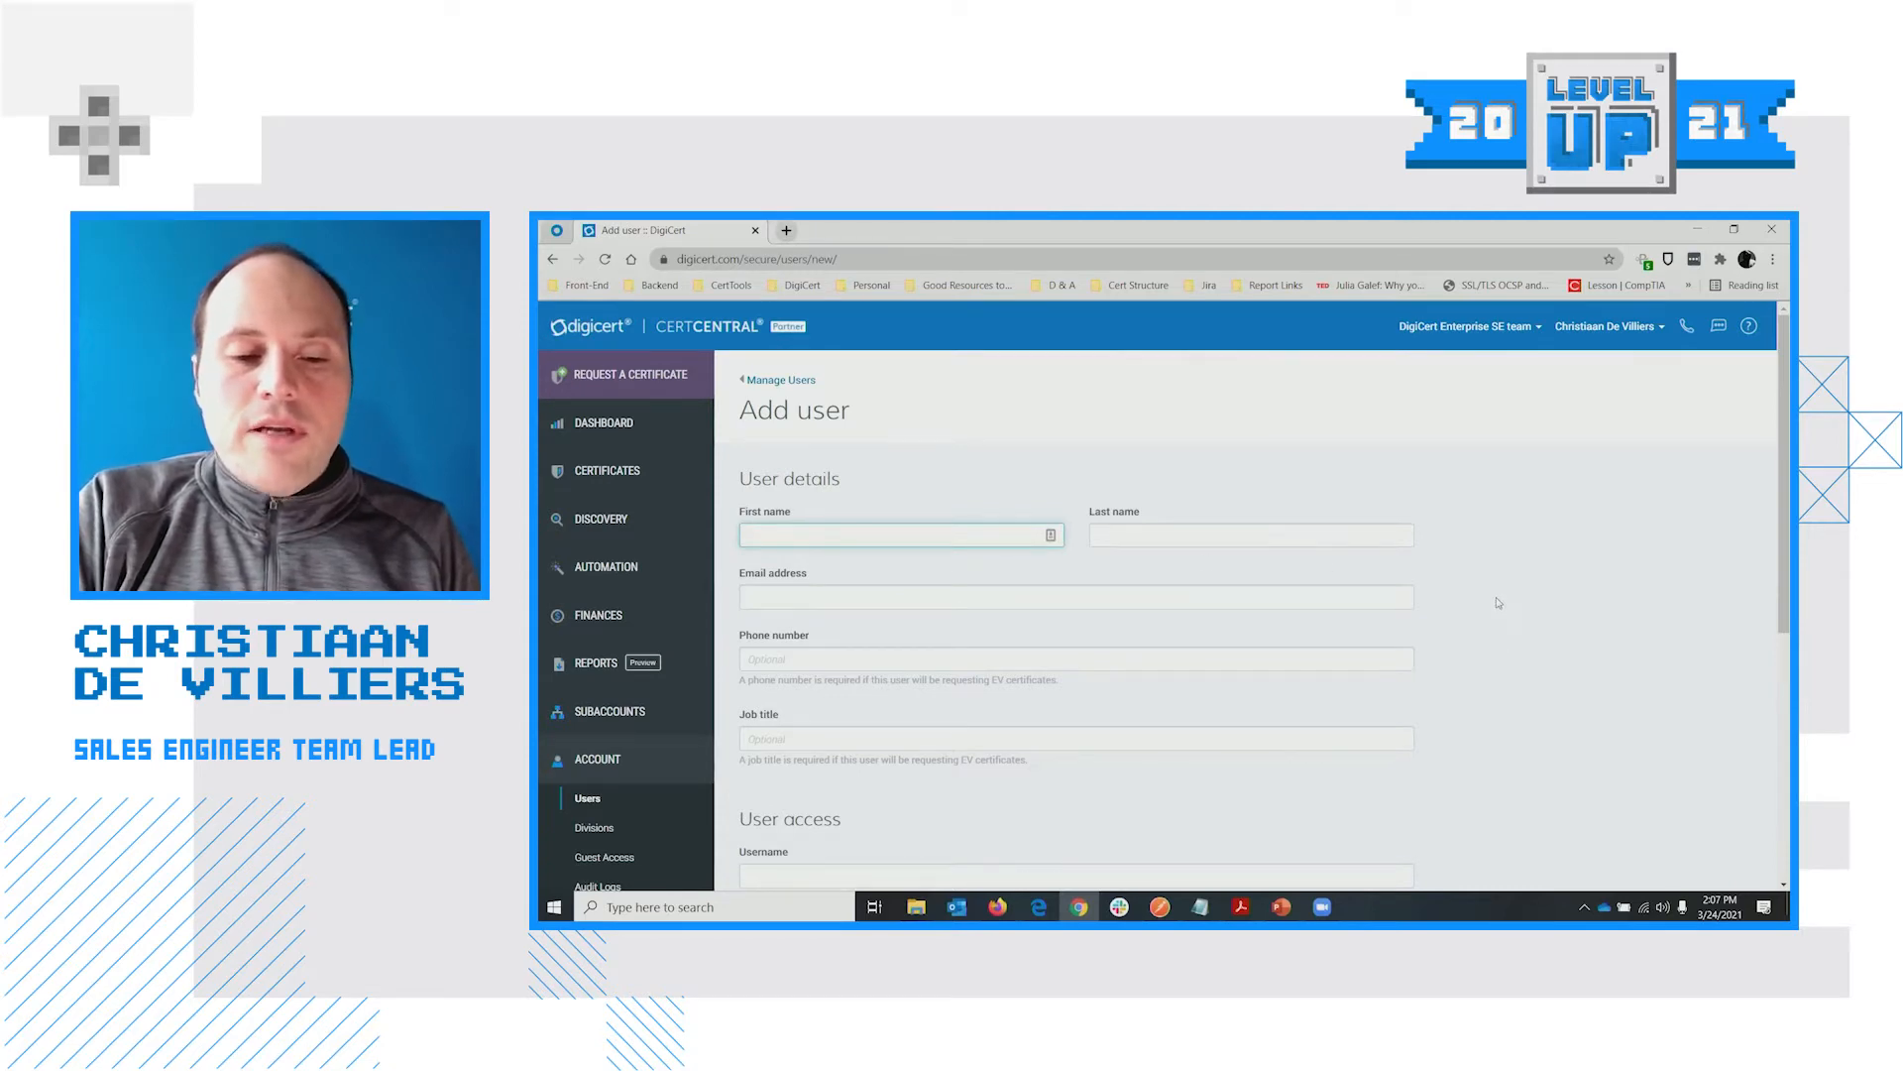
scroll(843, 651, down, 3)
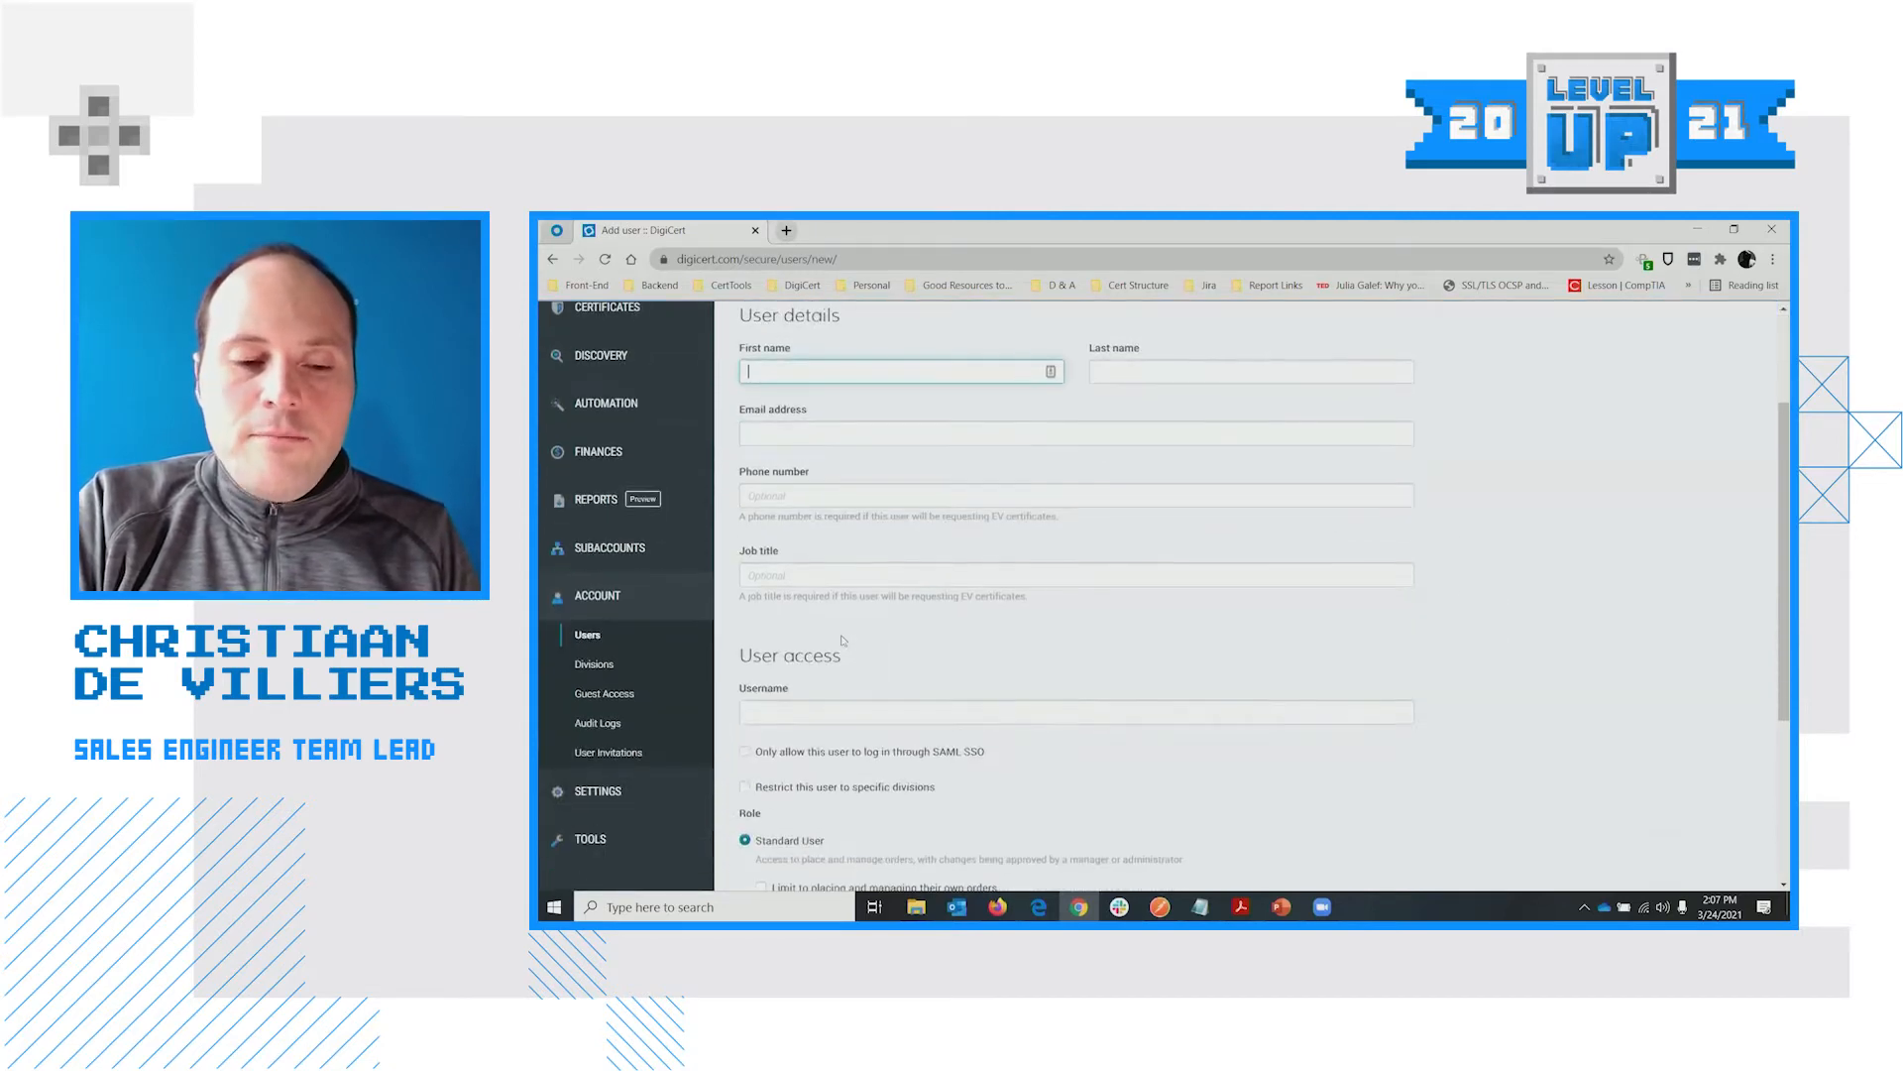
scroll(874, 515, down, 1)
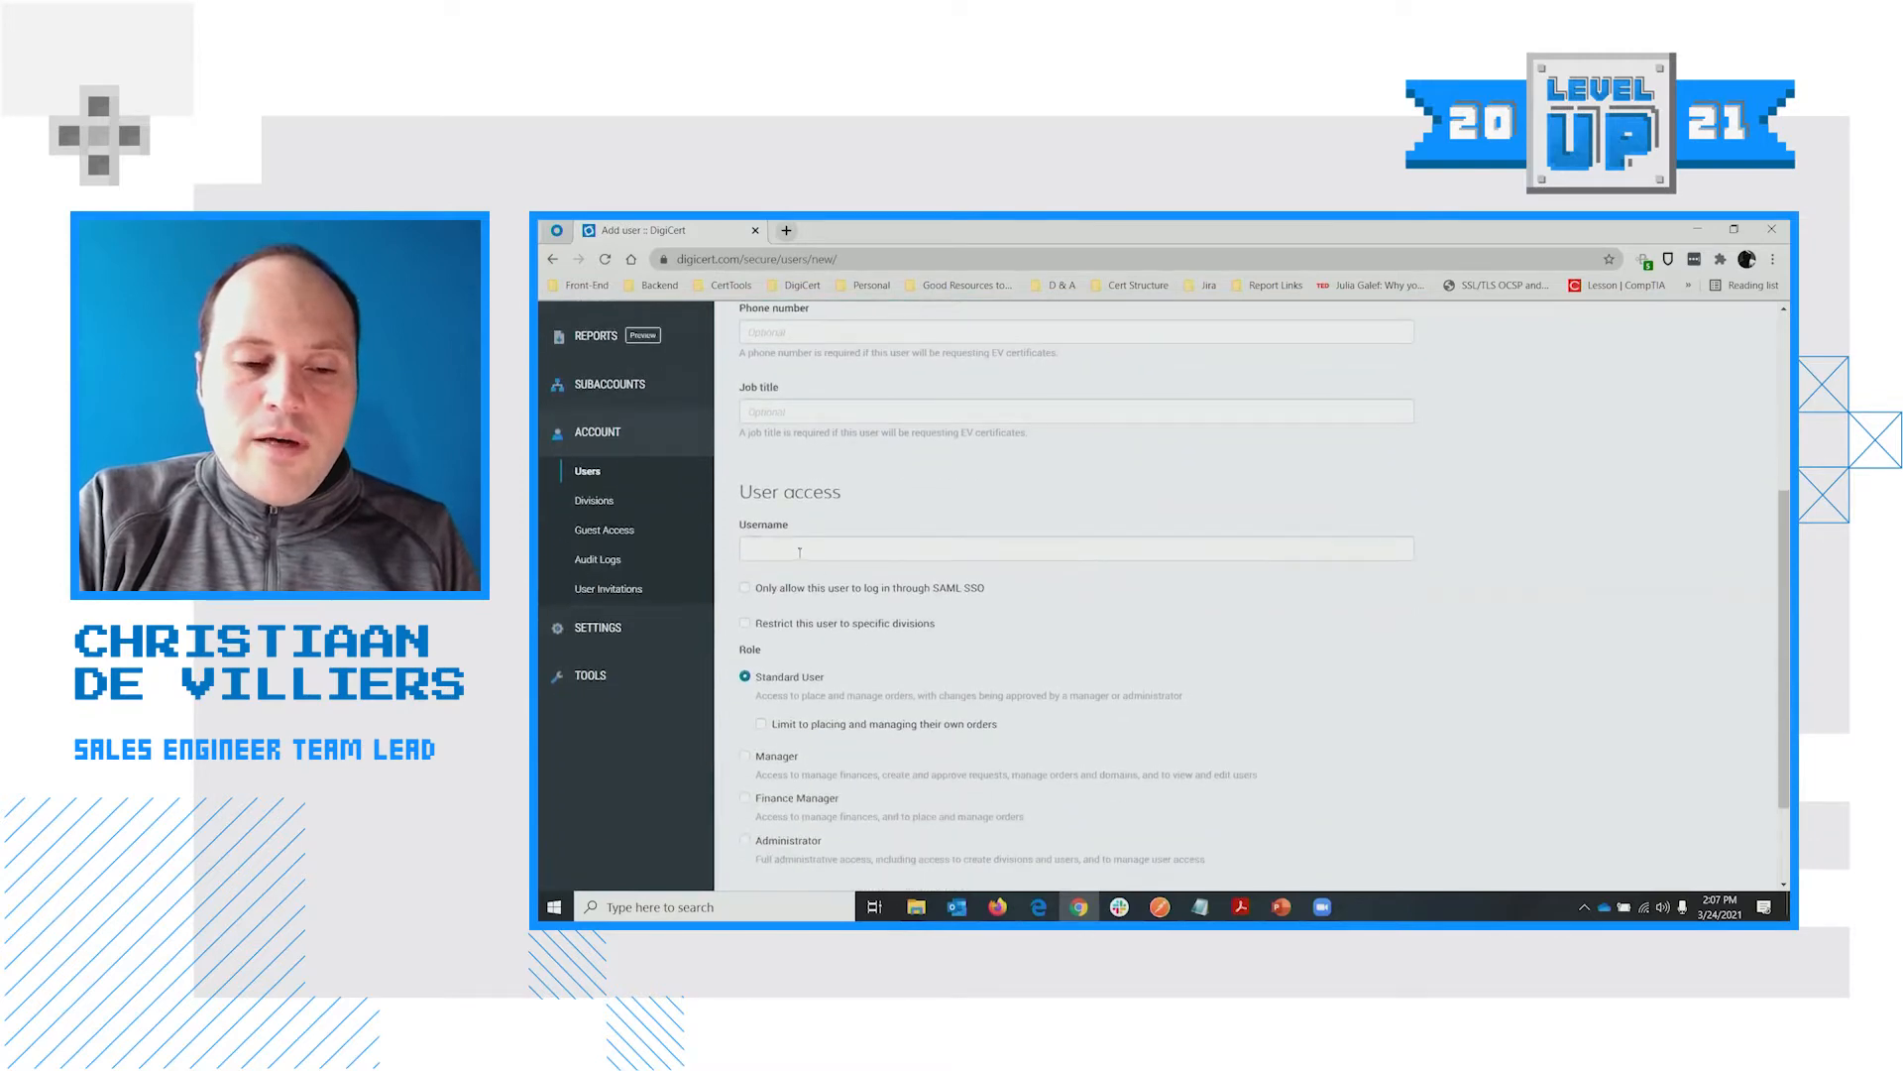
scroll(813, 559, up, 4)
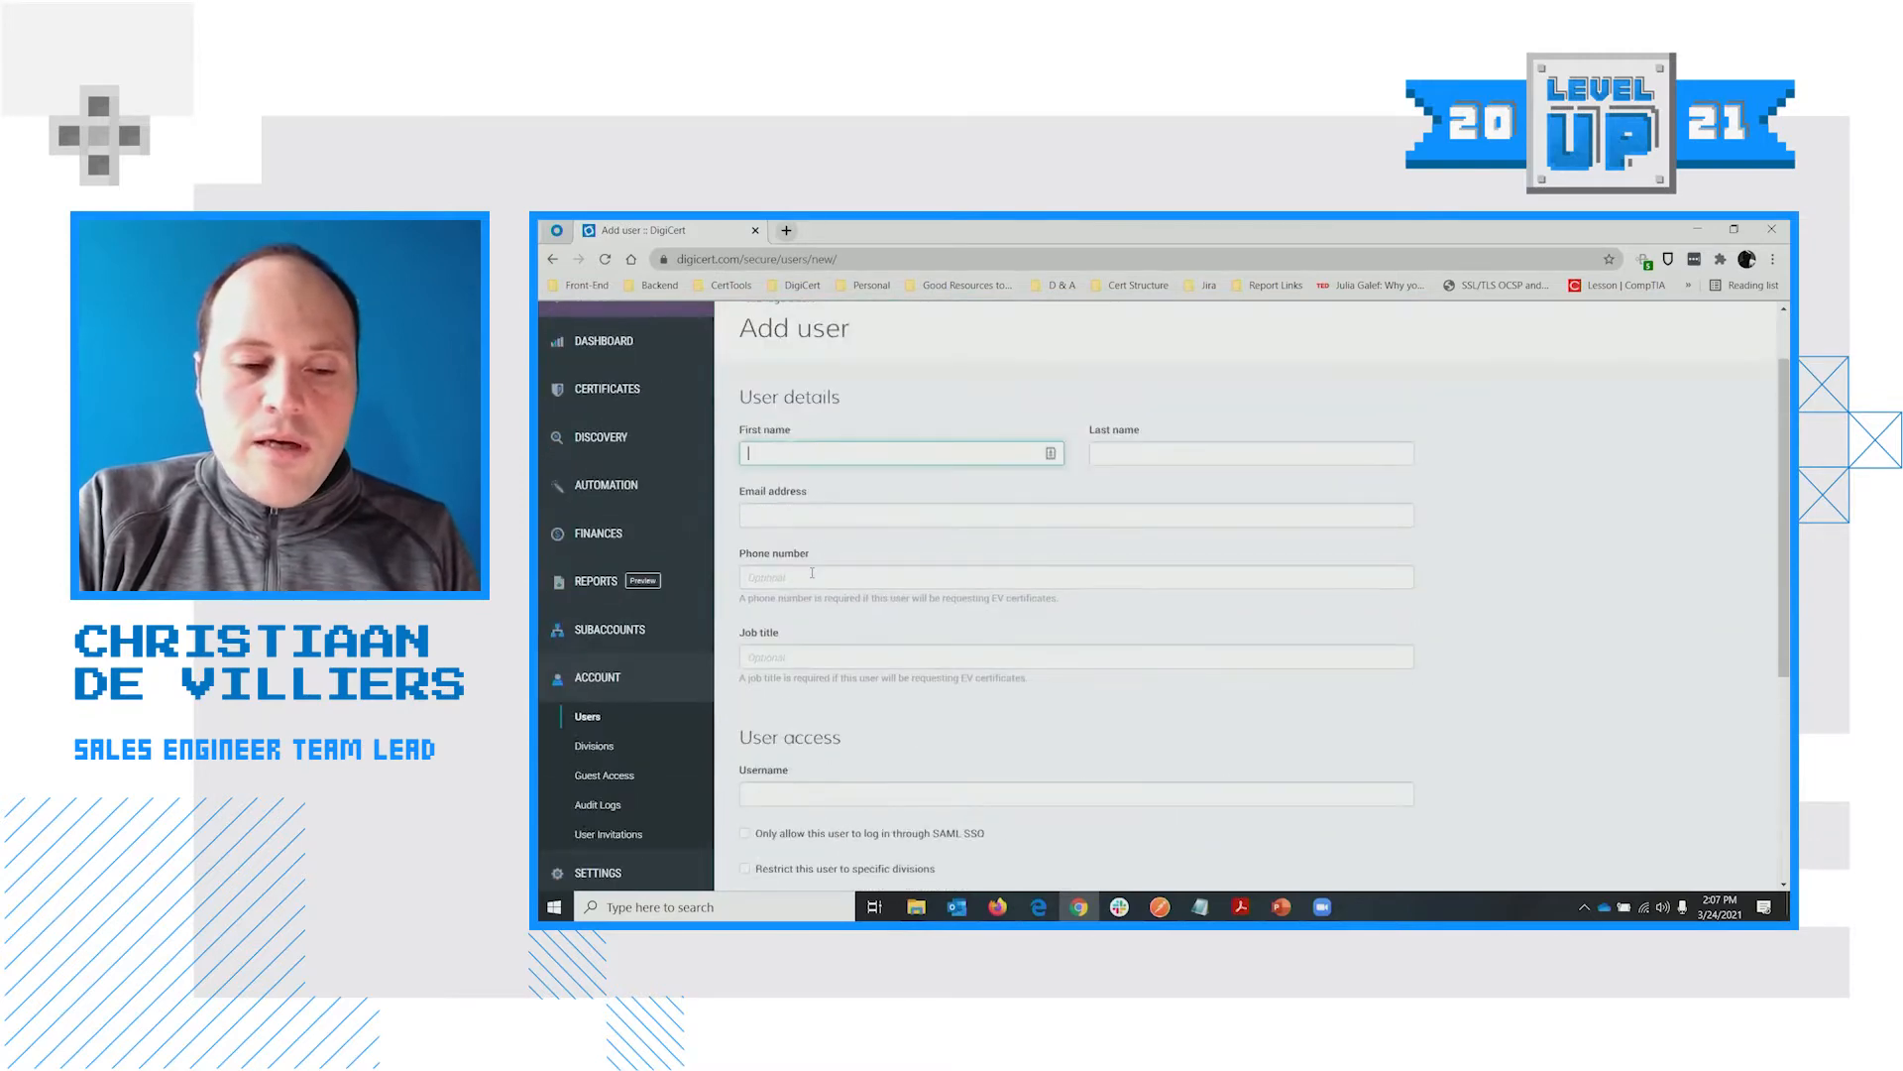
Enter the new user's e-mail address so the Username auto-fills with it
click(811, 517)
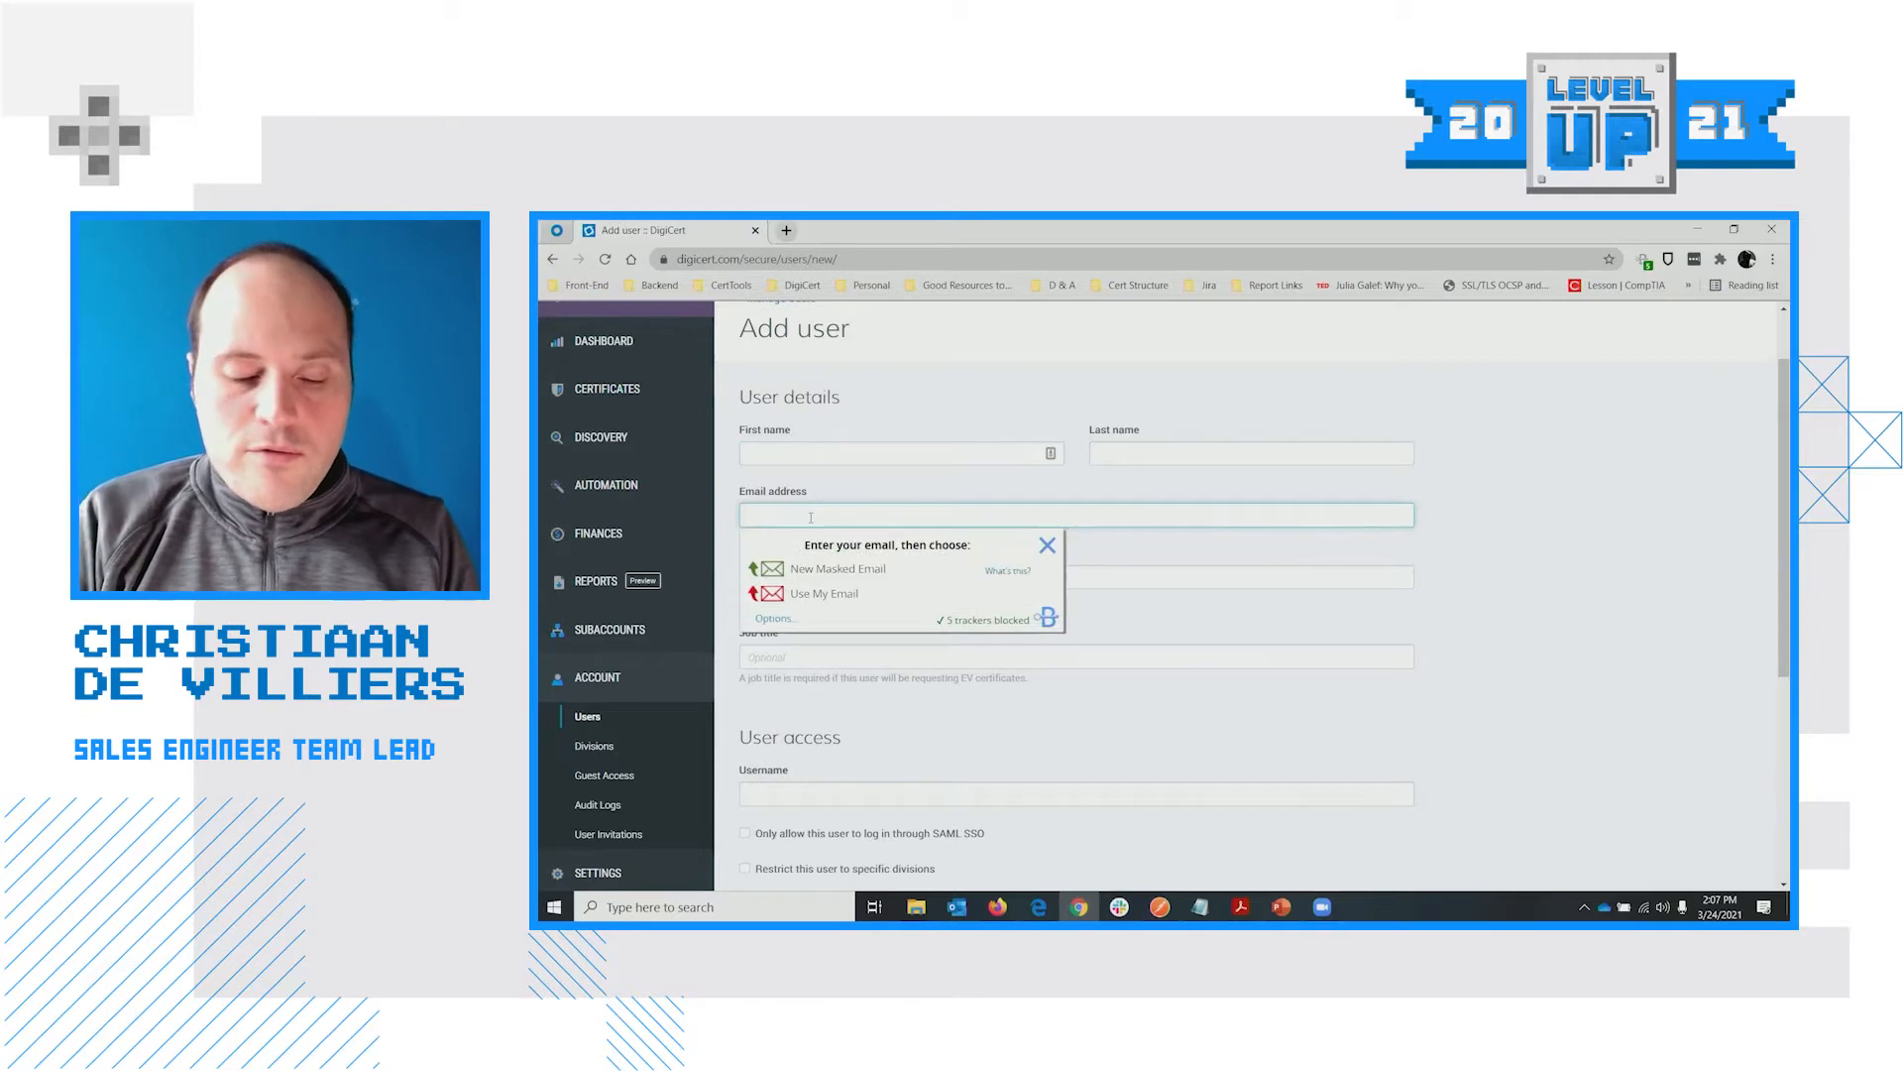
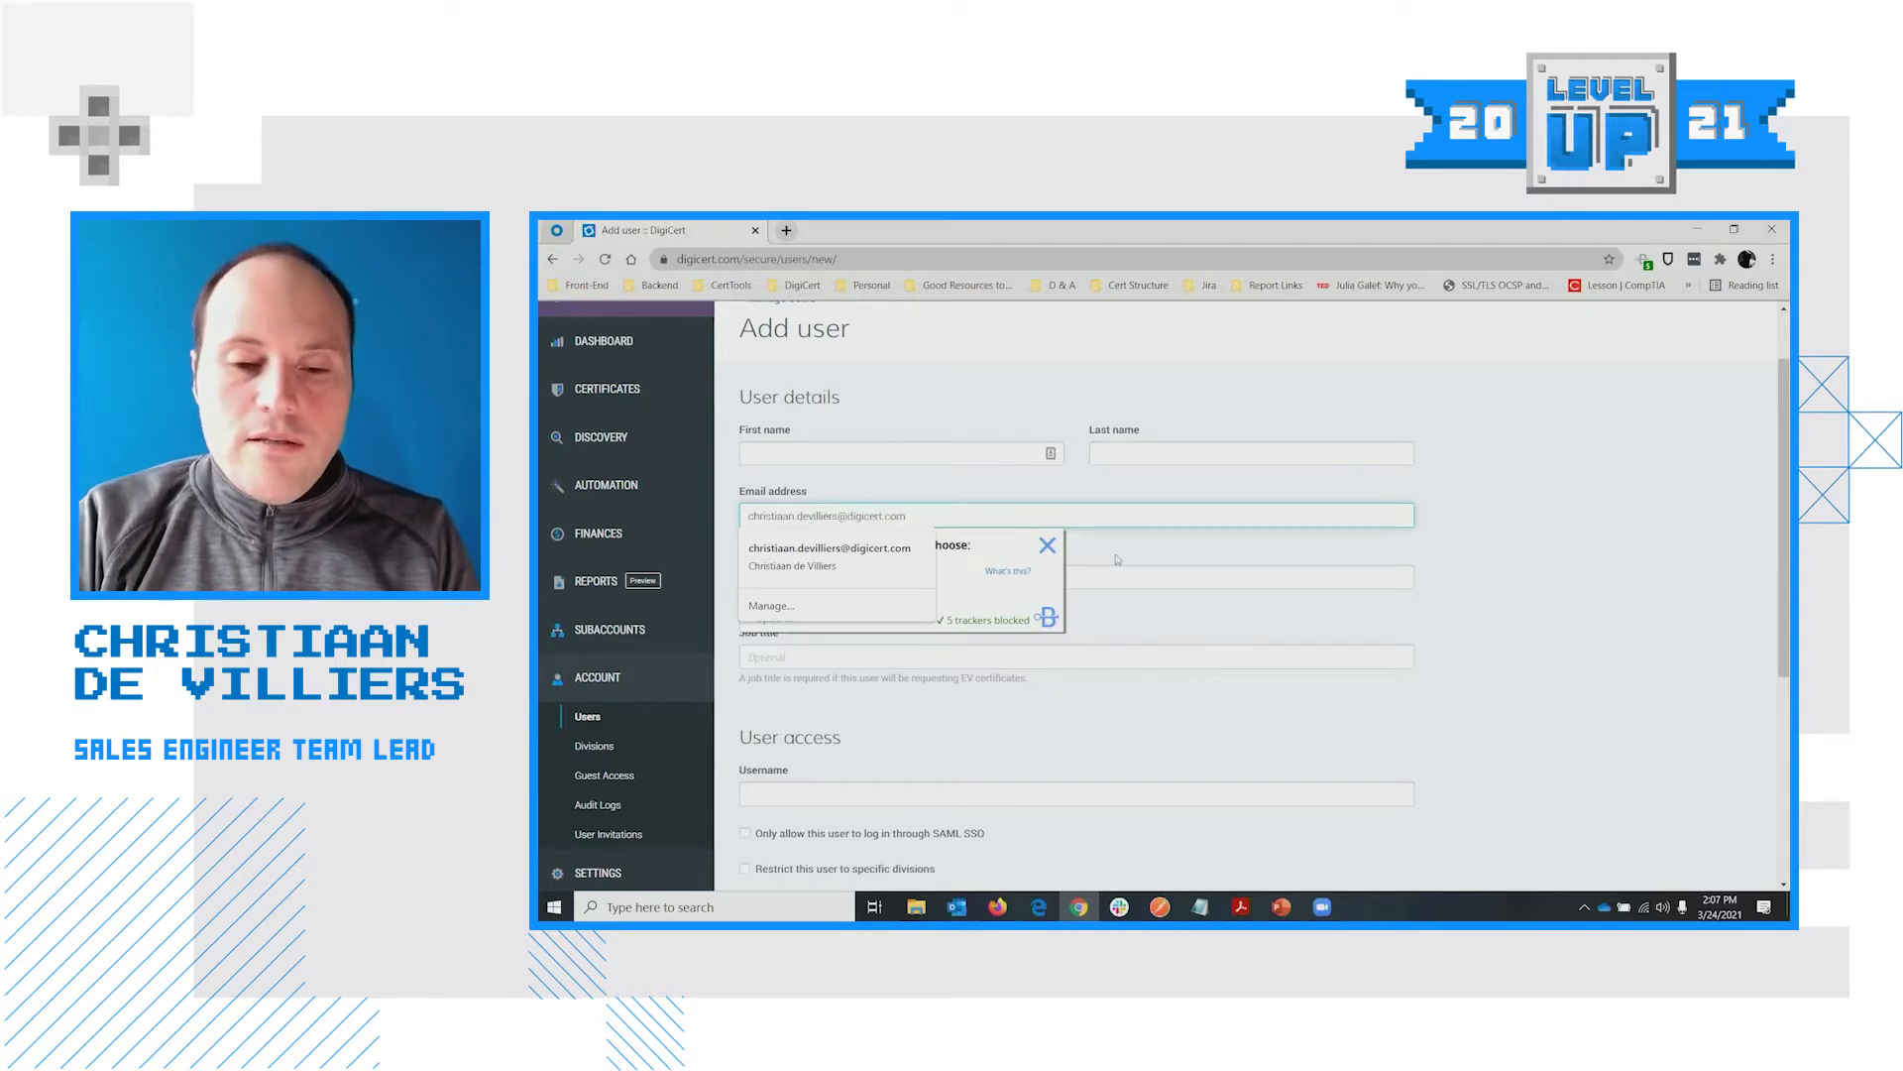
click(1081, 544)
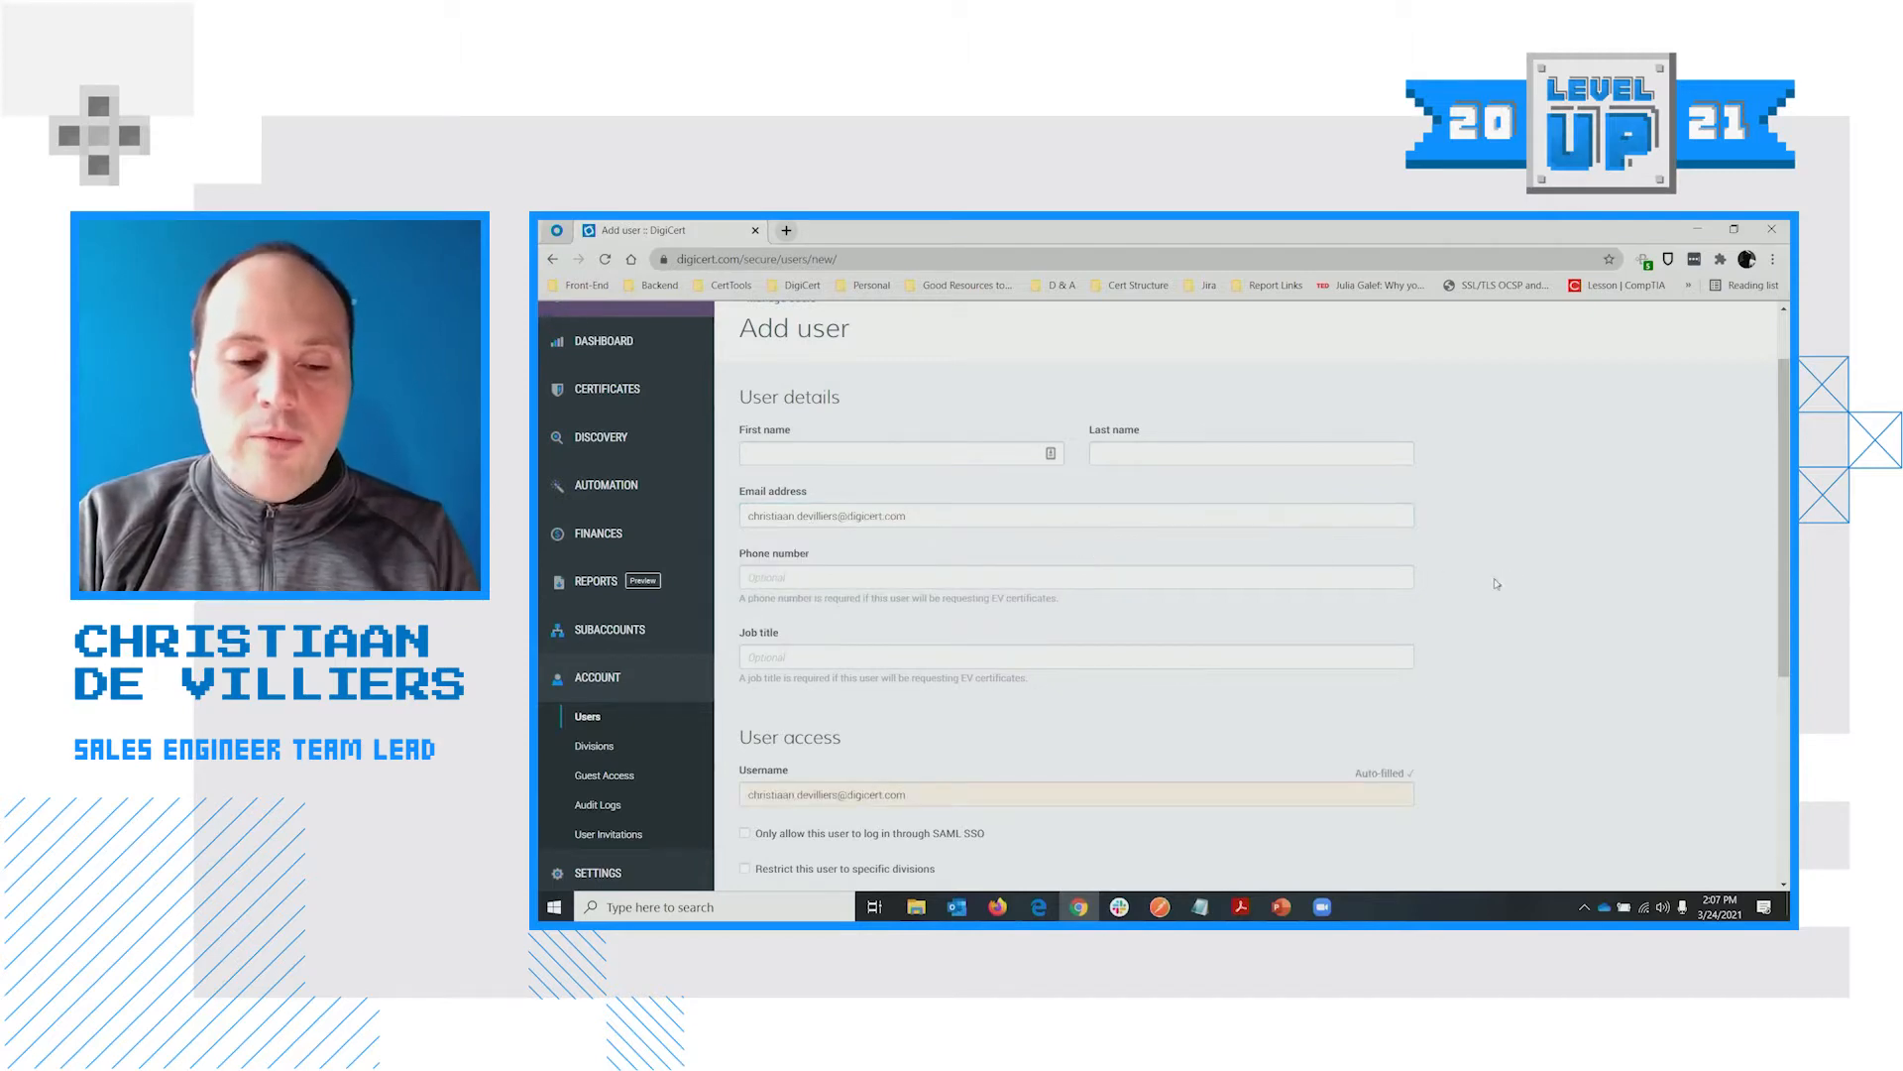
scroll(940, 718, down, 1)
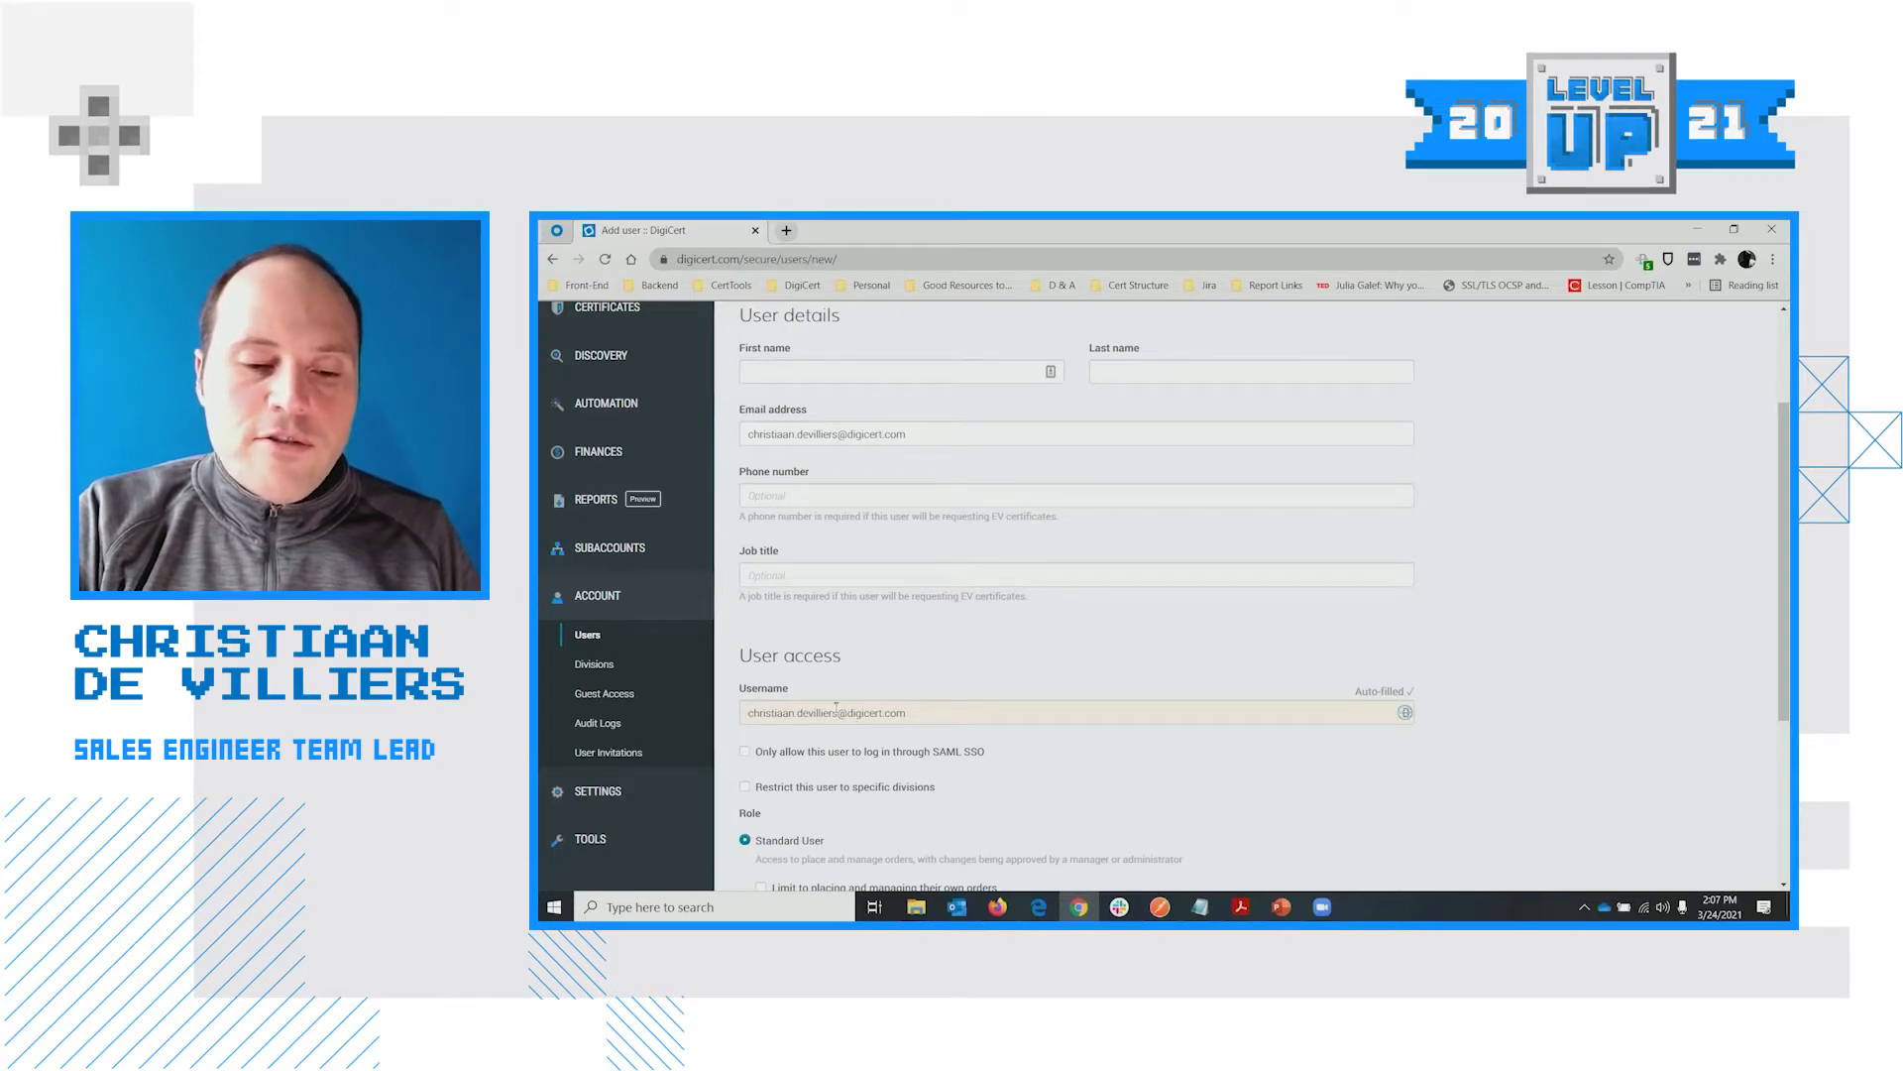
click(837, 712)
click(1474, 726)
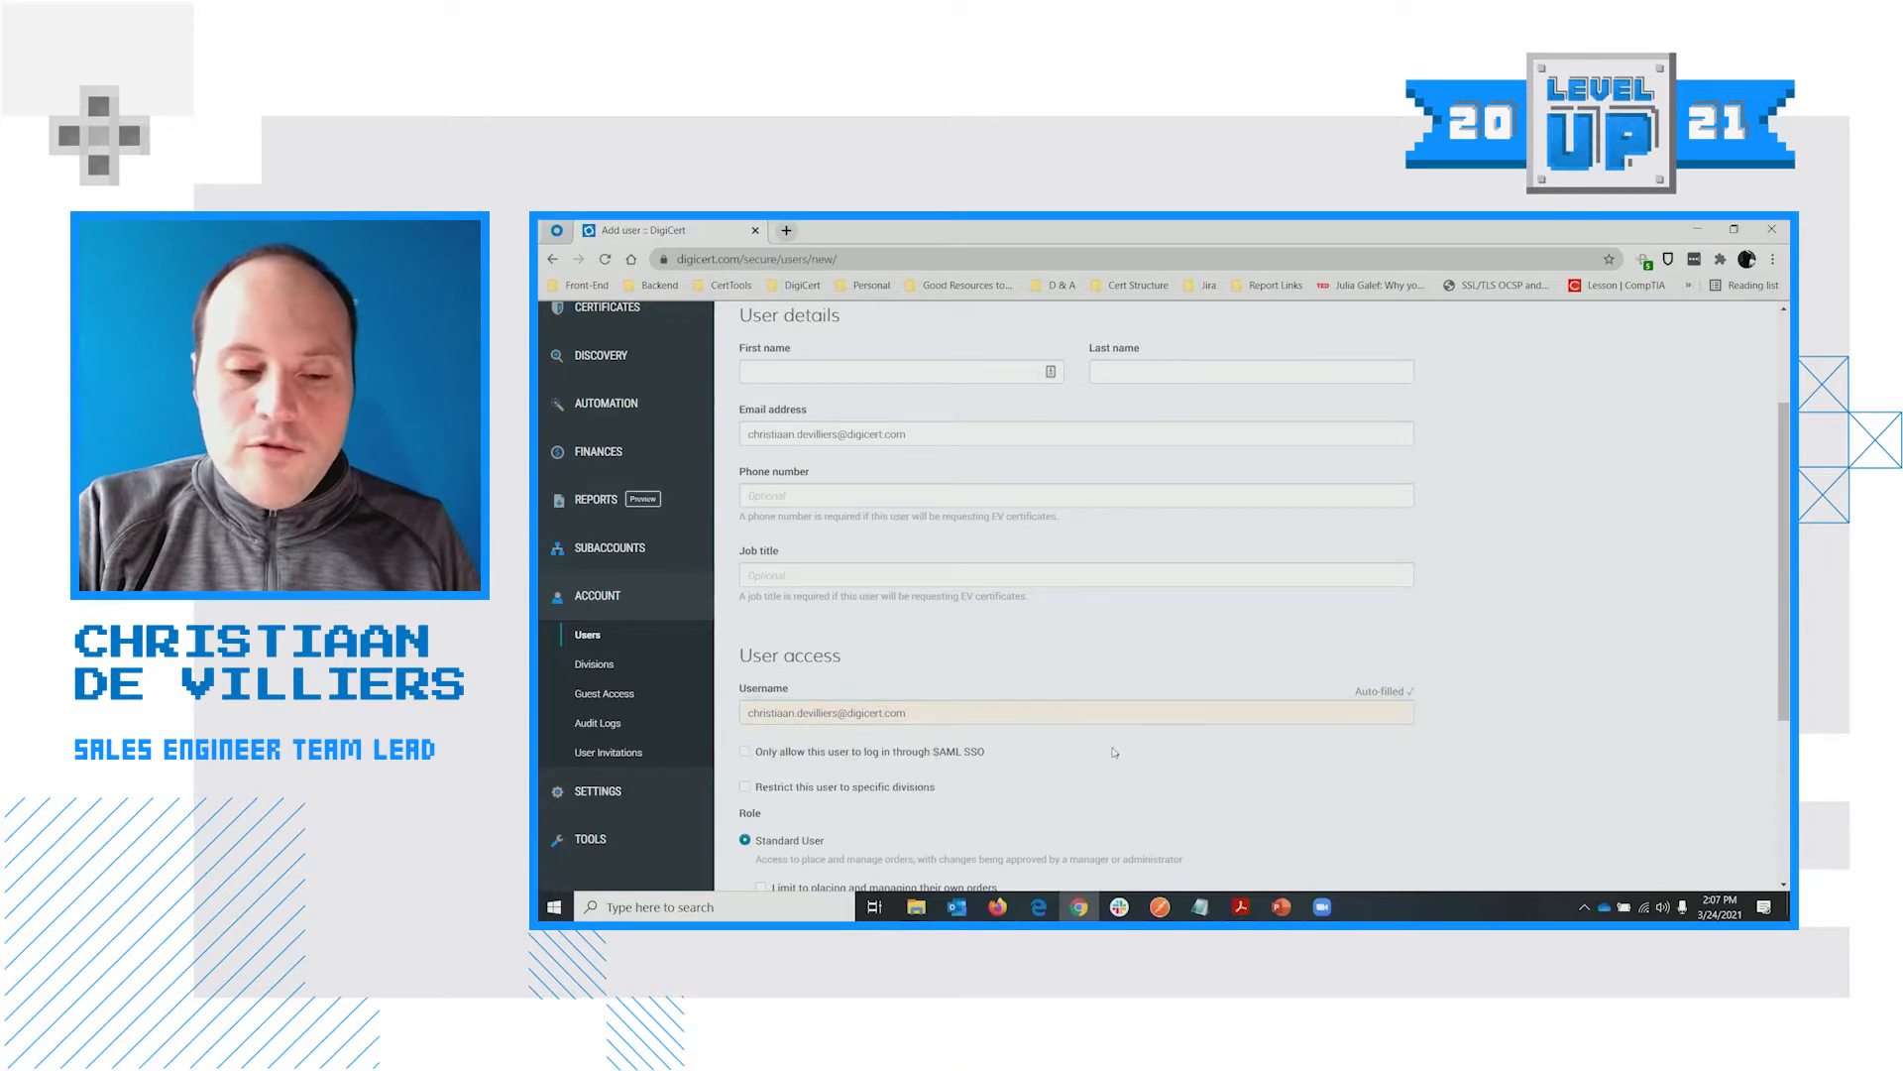
scroll(902, 695, up, 2)
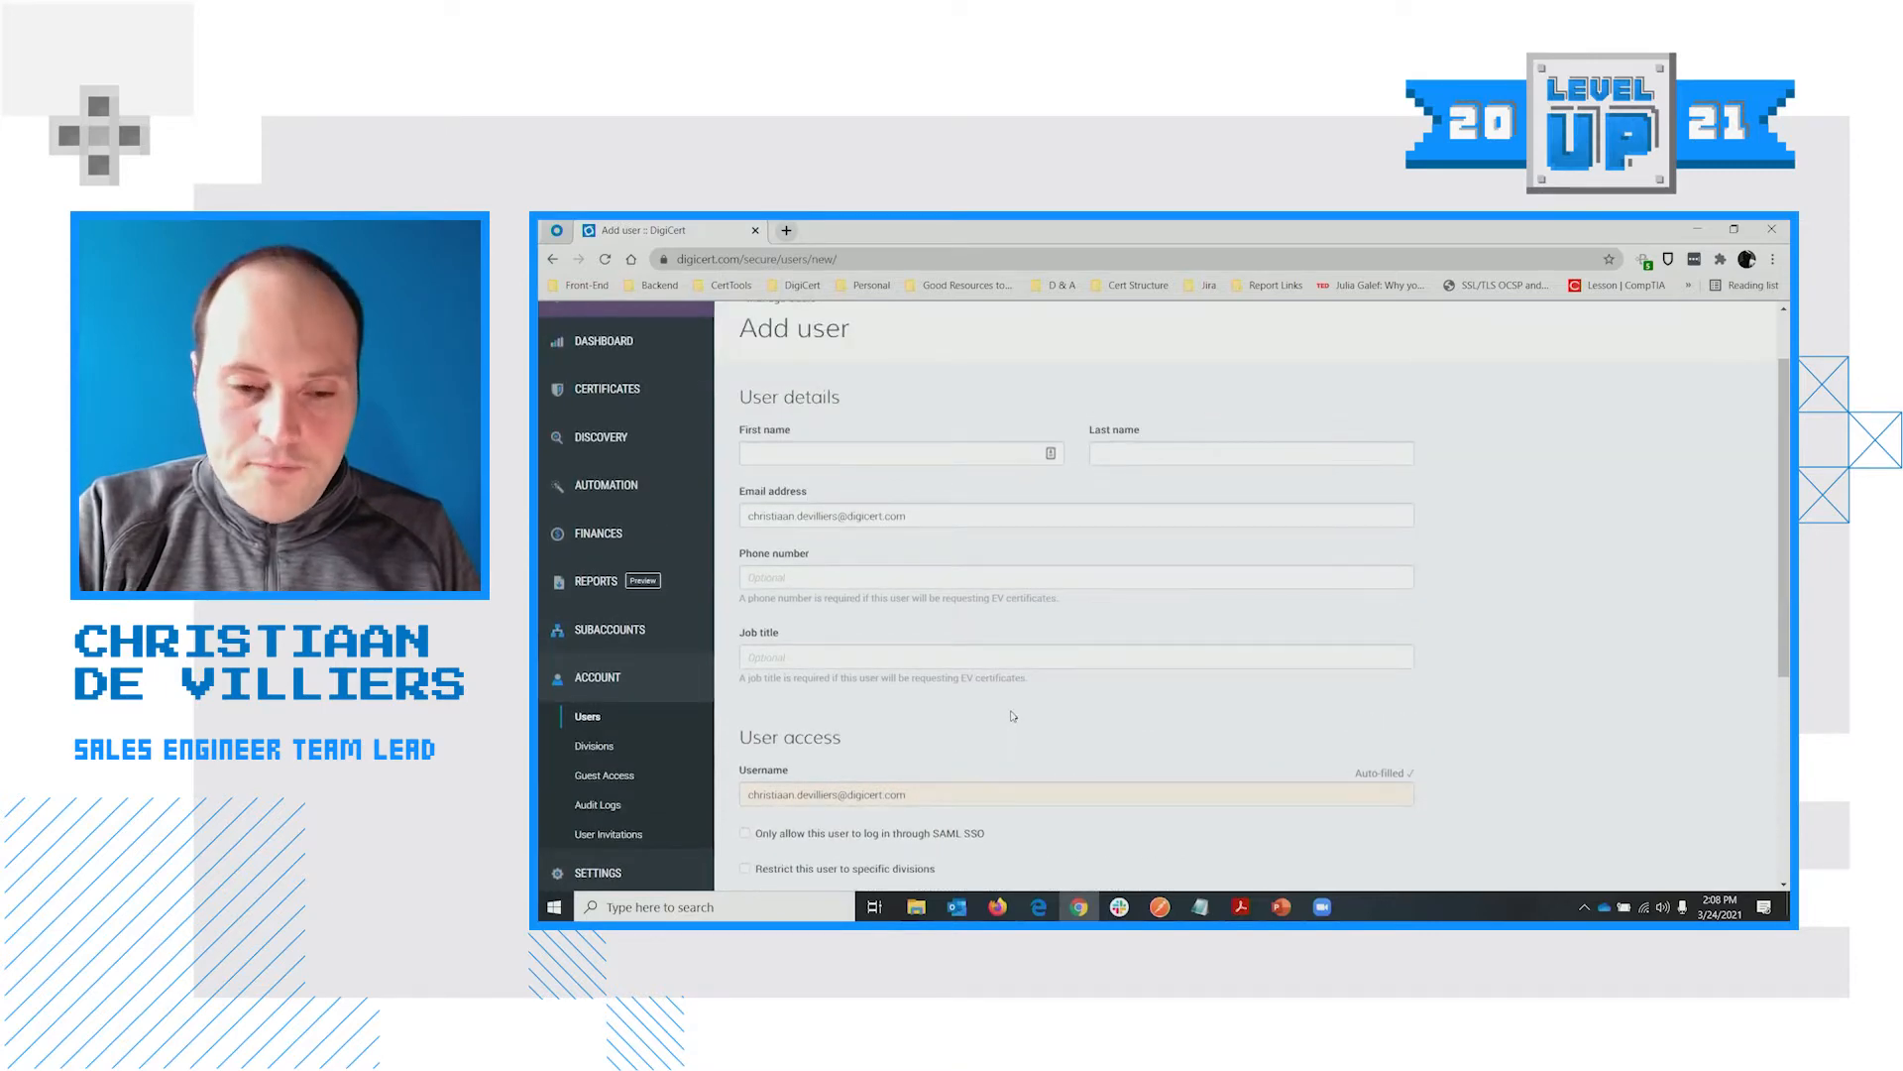
scroll(1008, 705, down, 4)
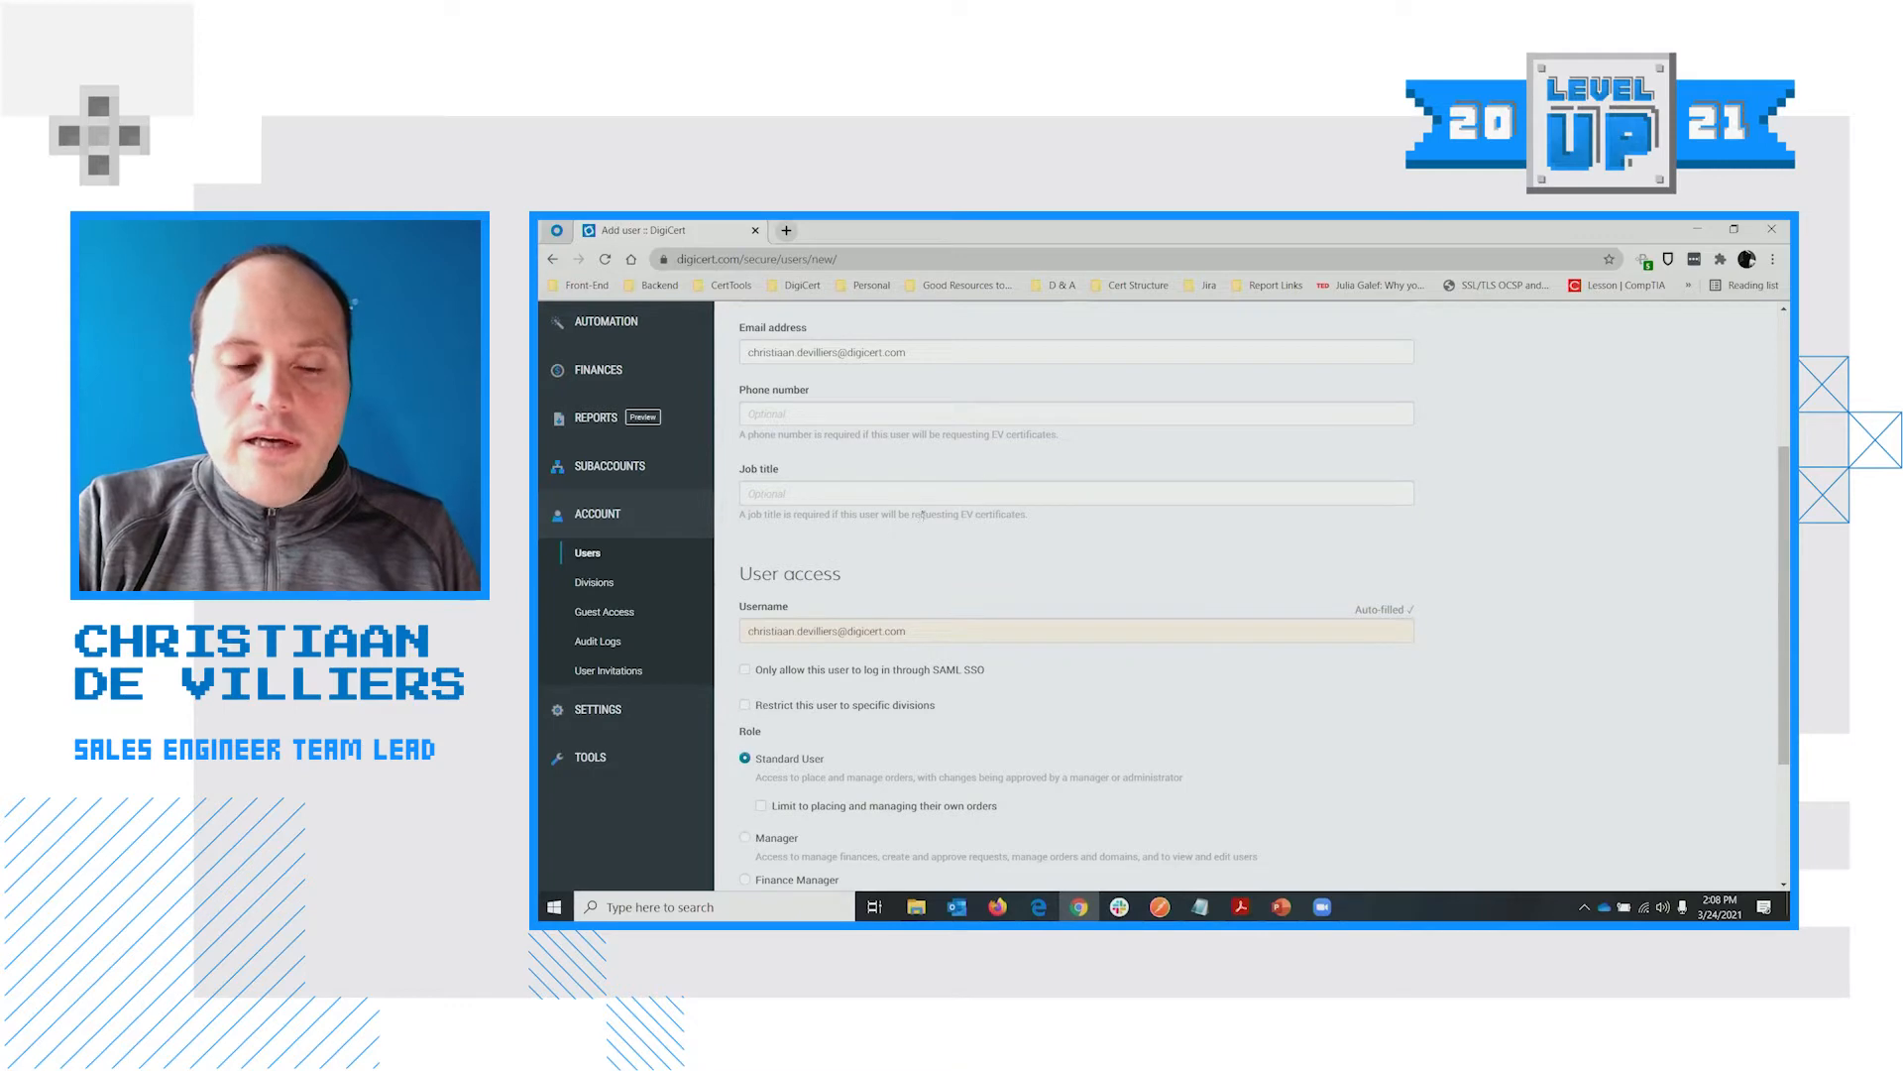
scroll(1029, 518, up, 3)
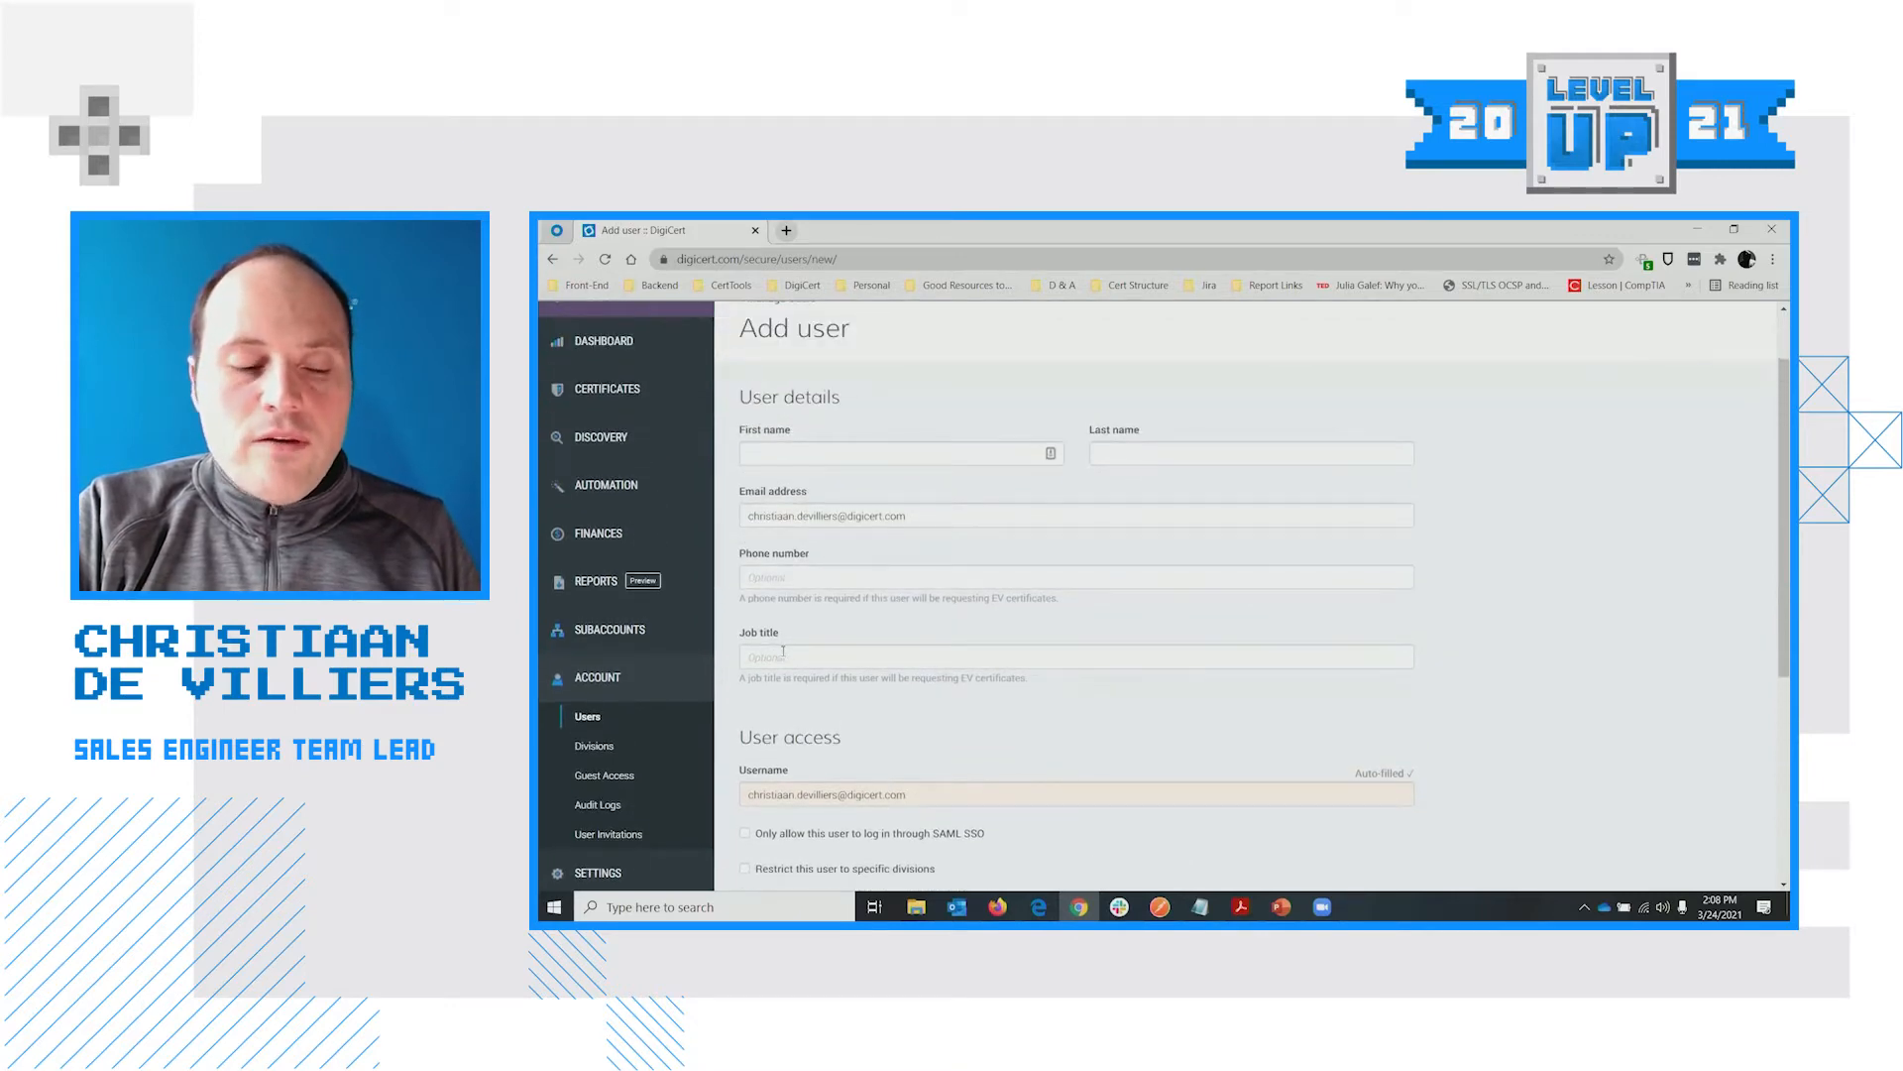
scroll(789, 674, up, 2)
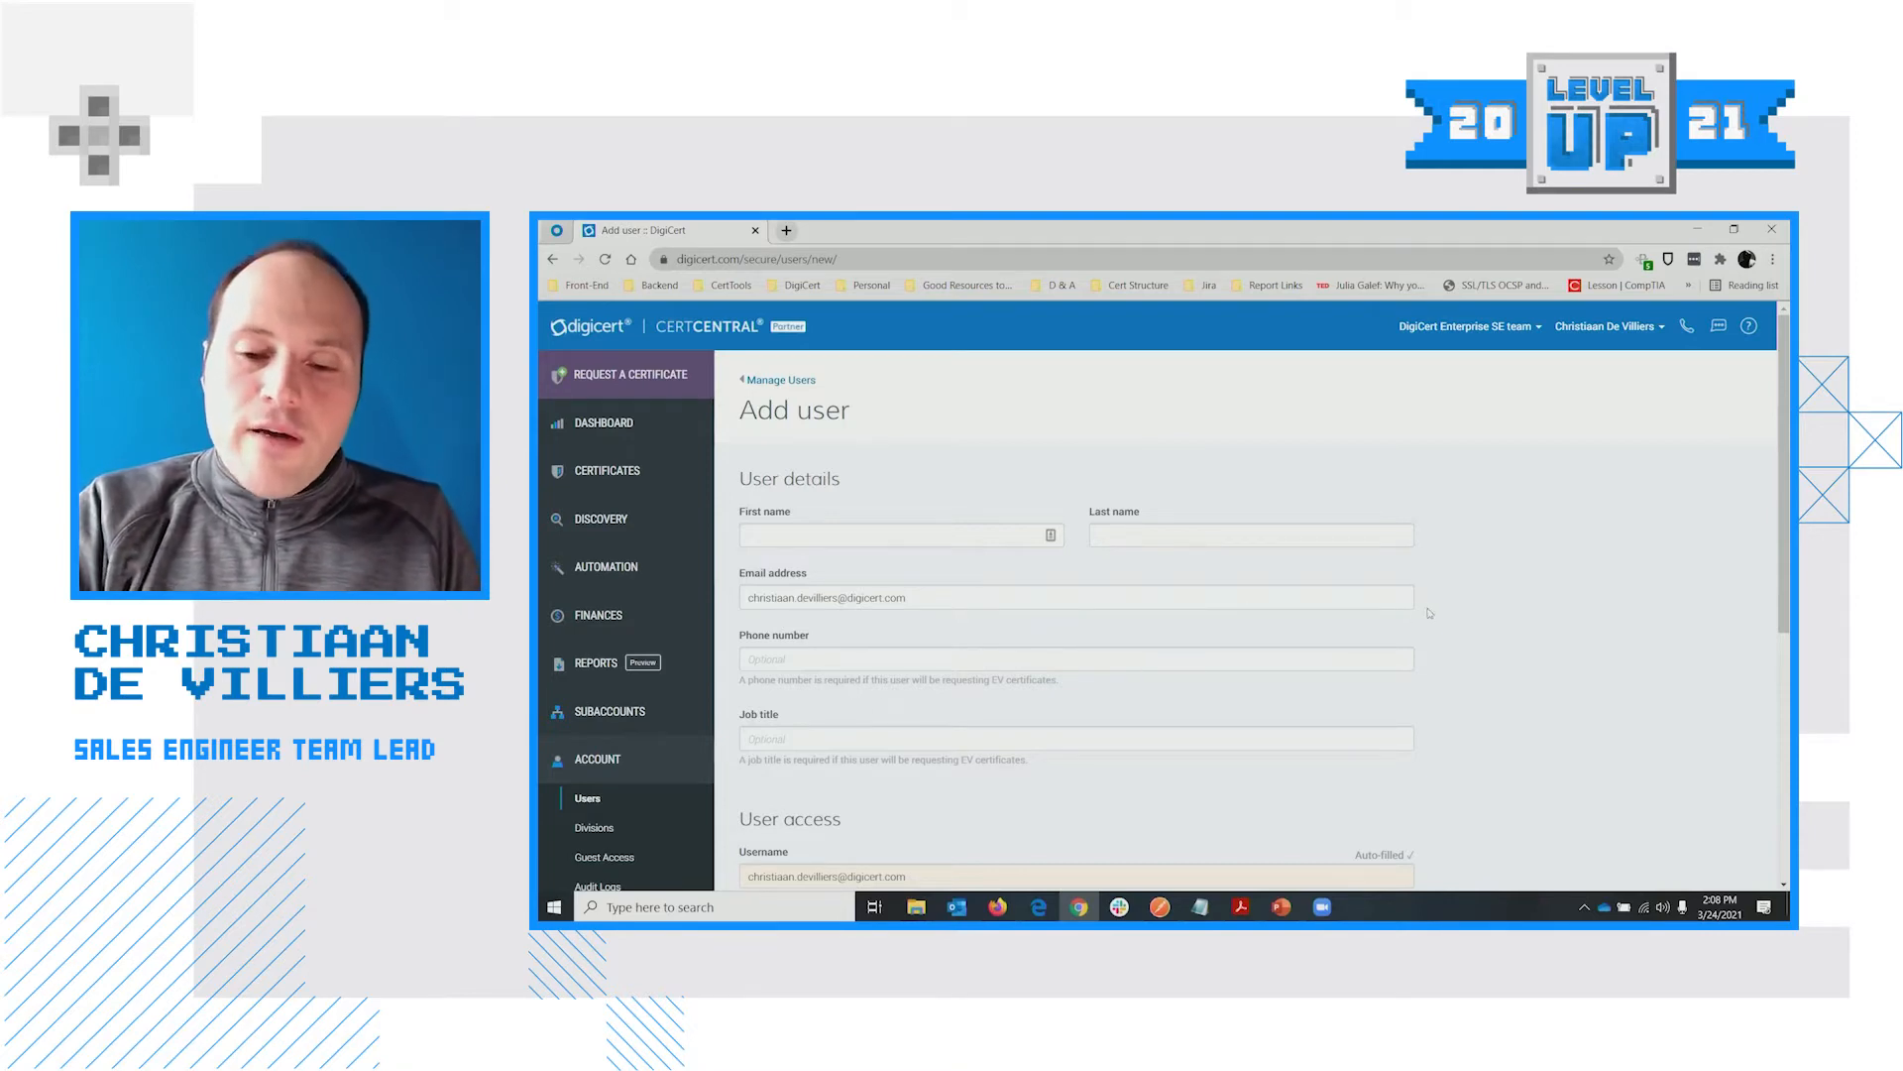
scroll(1542, 643, down, 5)
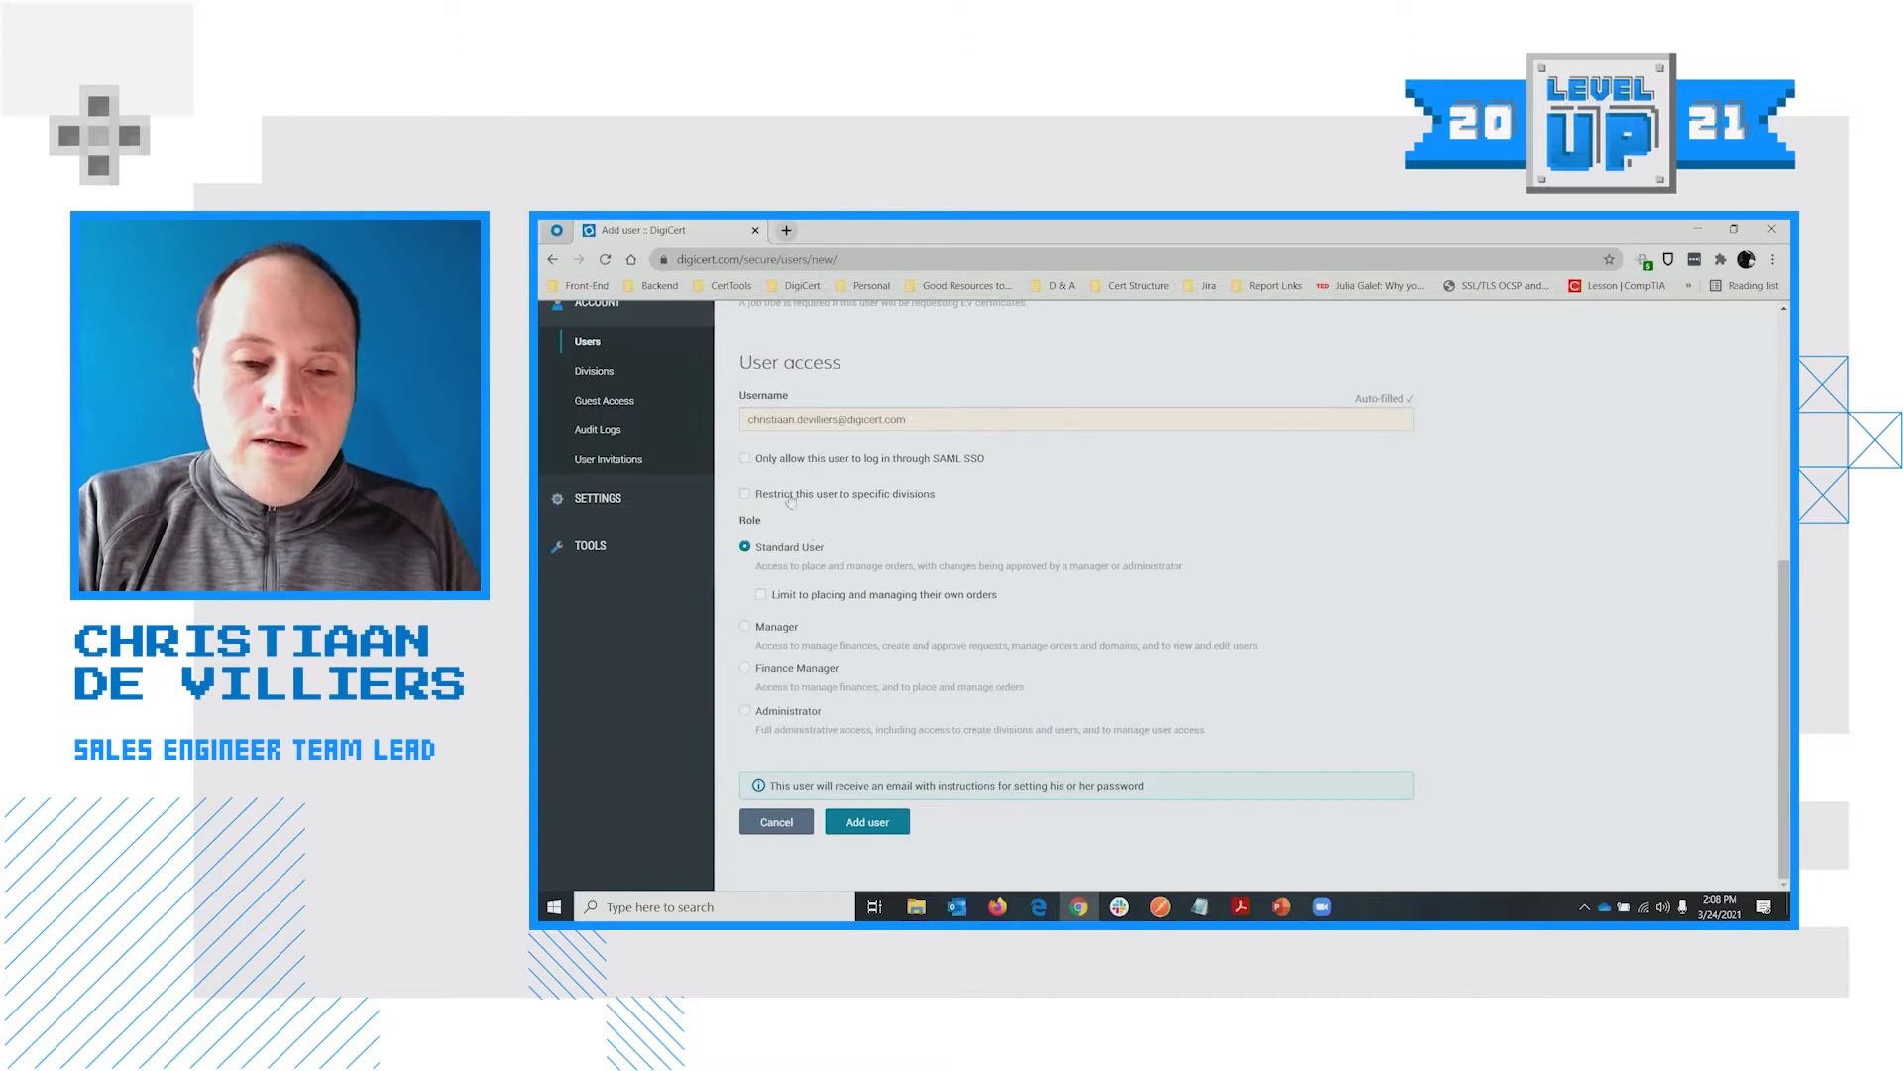
scroll(783, 466, up, 1)
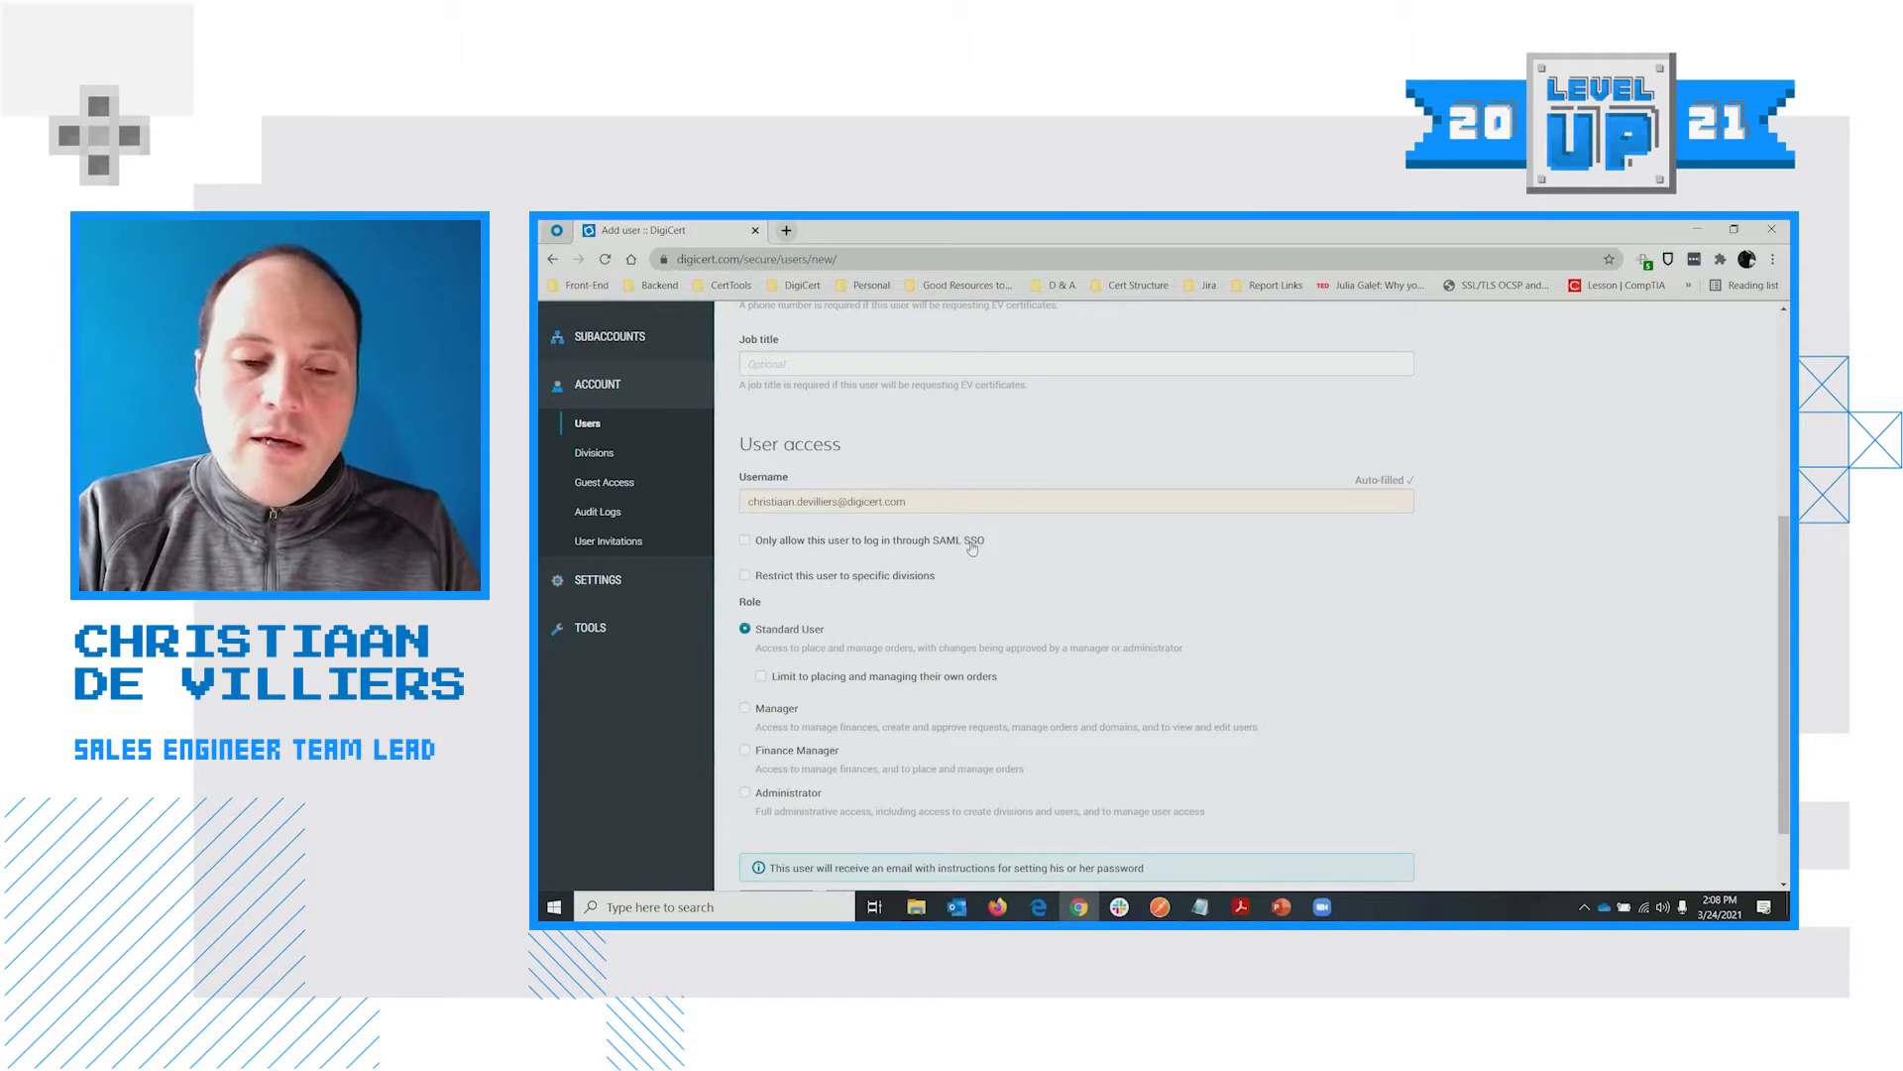
scroll(967, 553, up, 2)
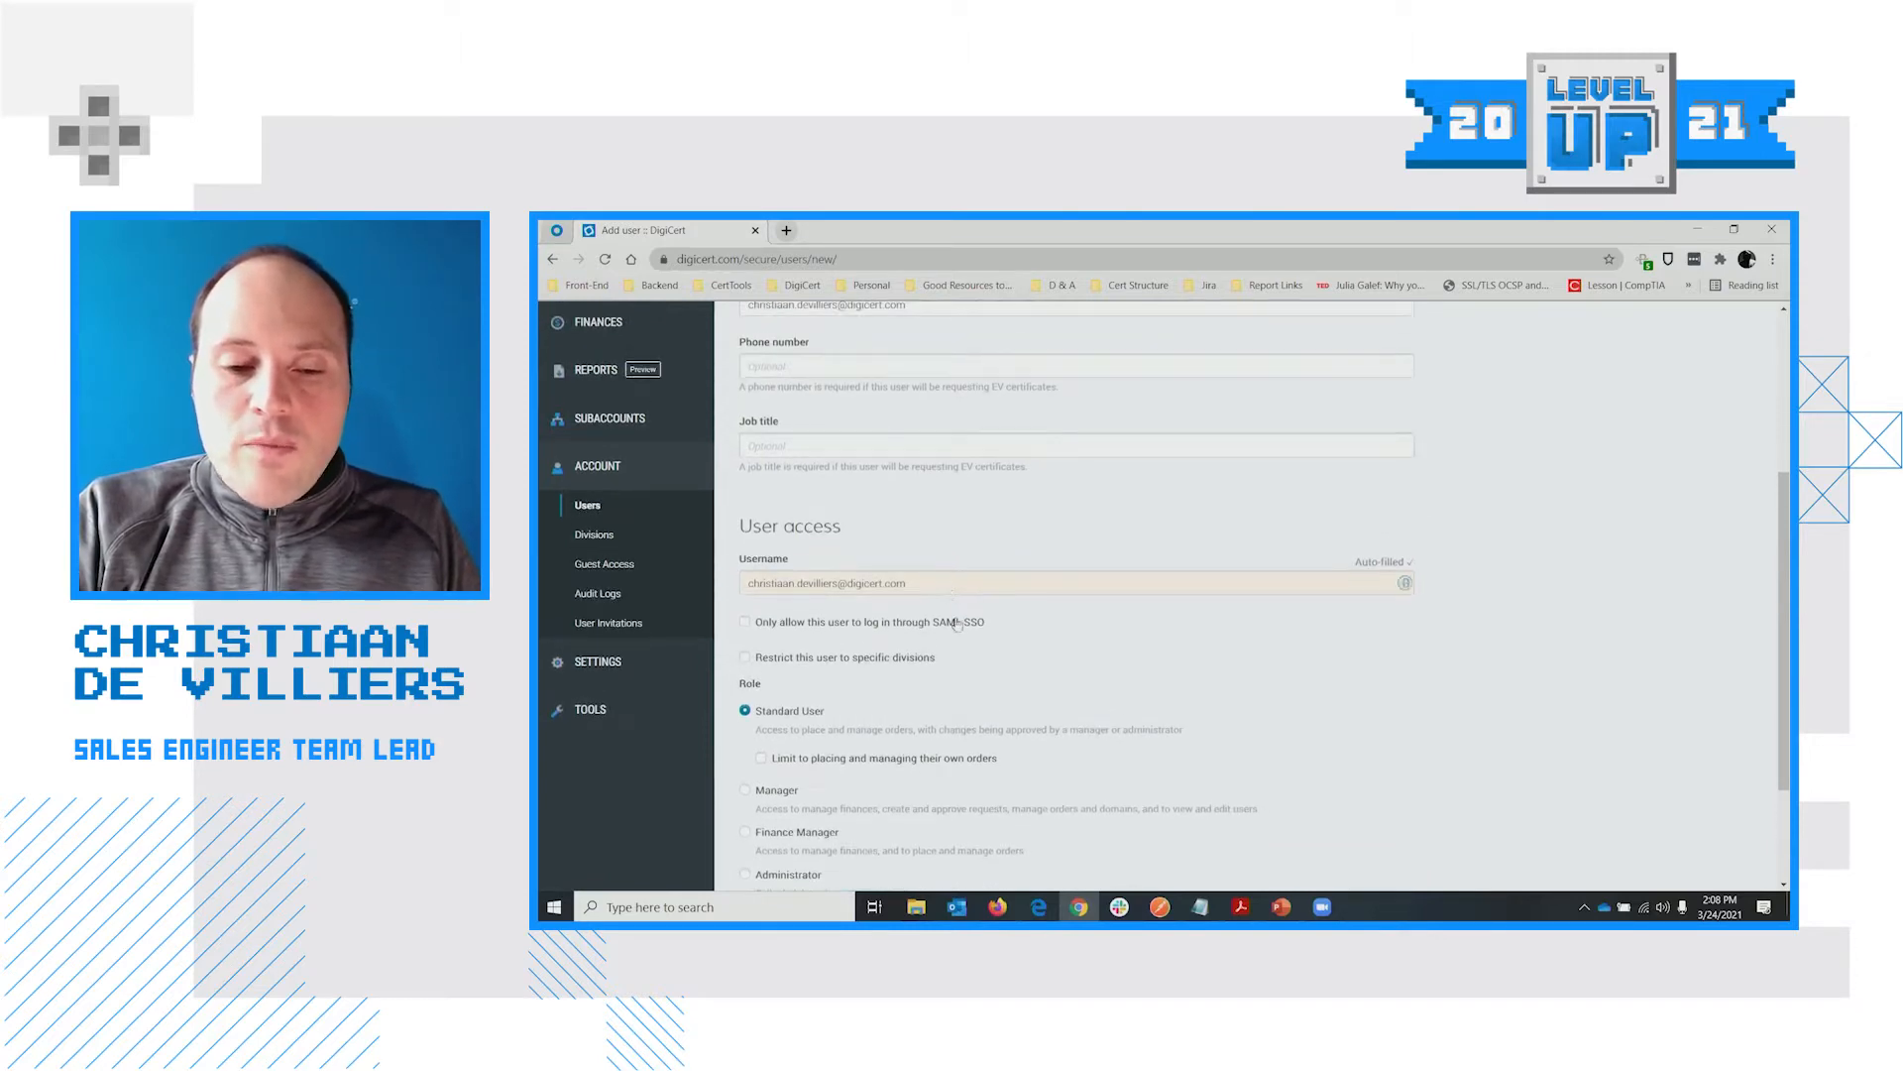
scroll(956, 623, up, 2)
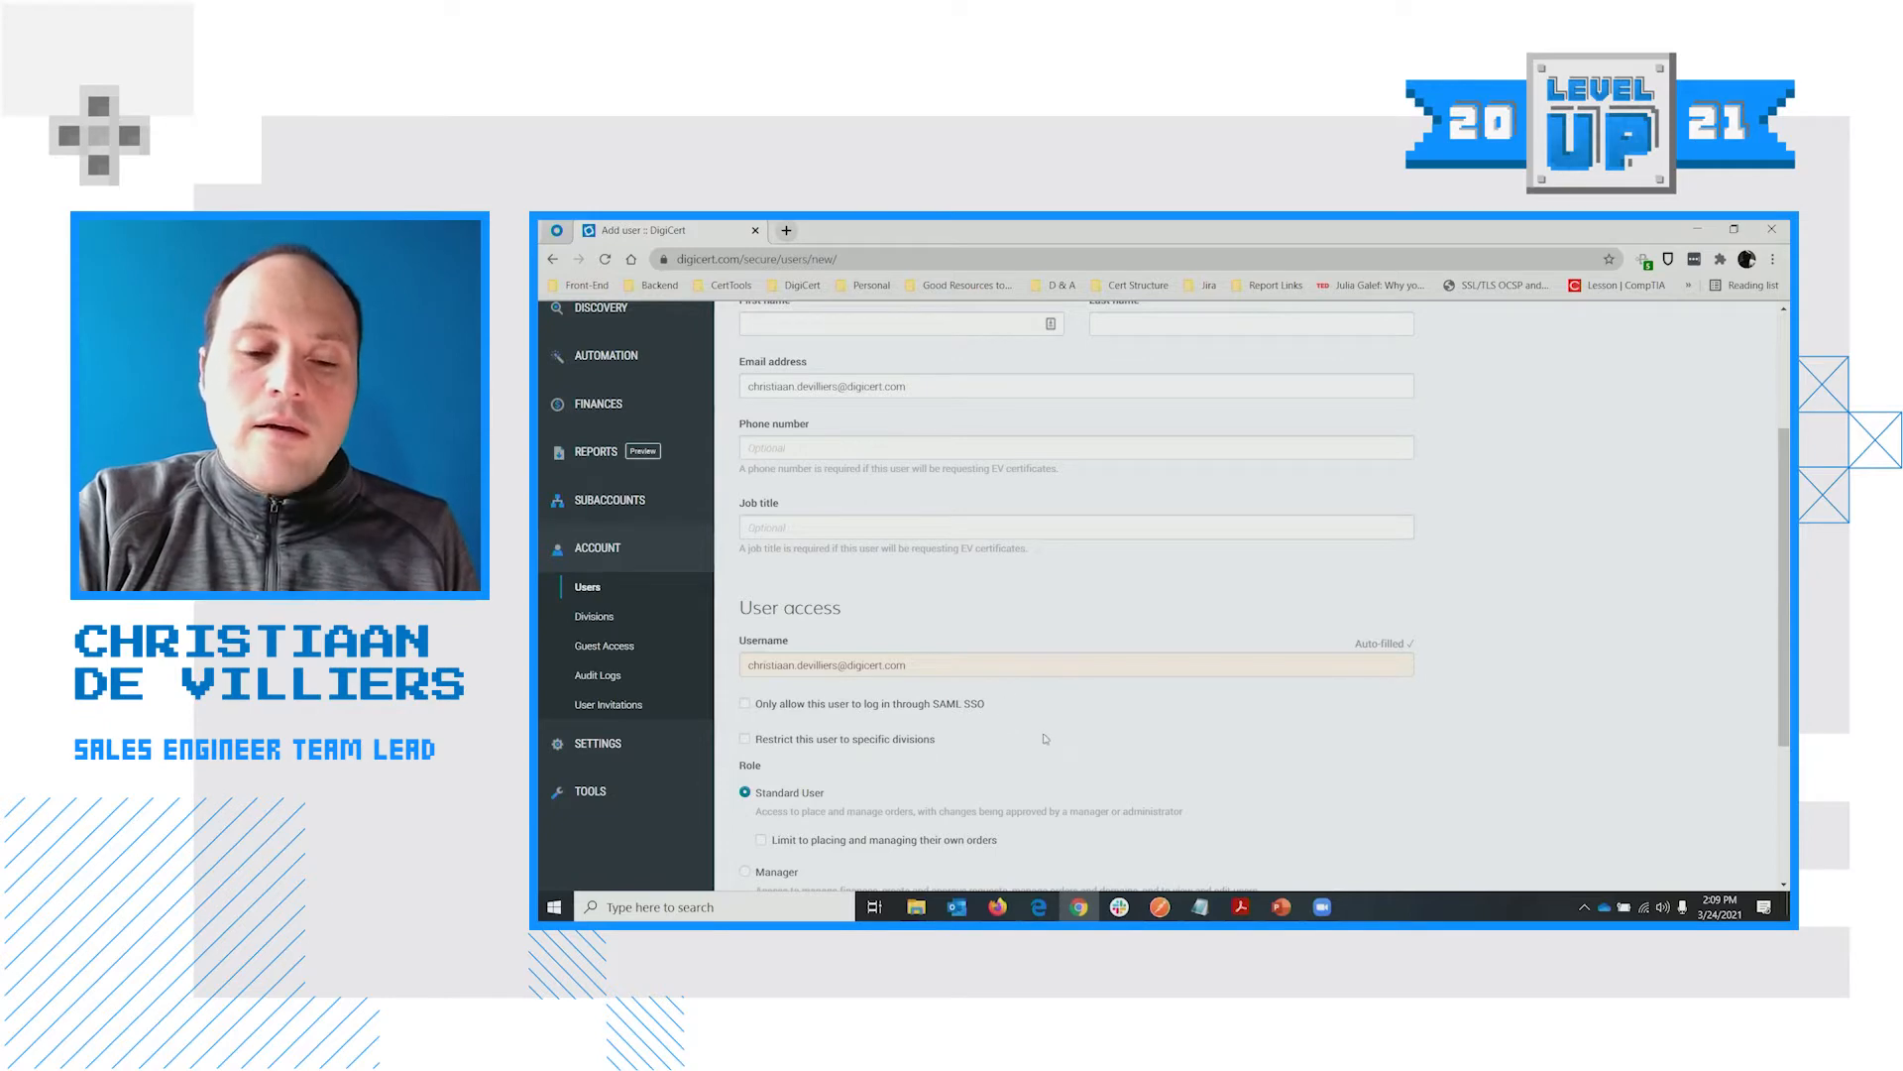
scroll(1010, 719, down, 2)
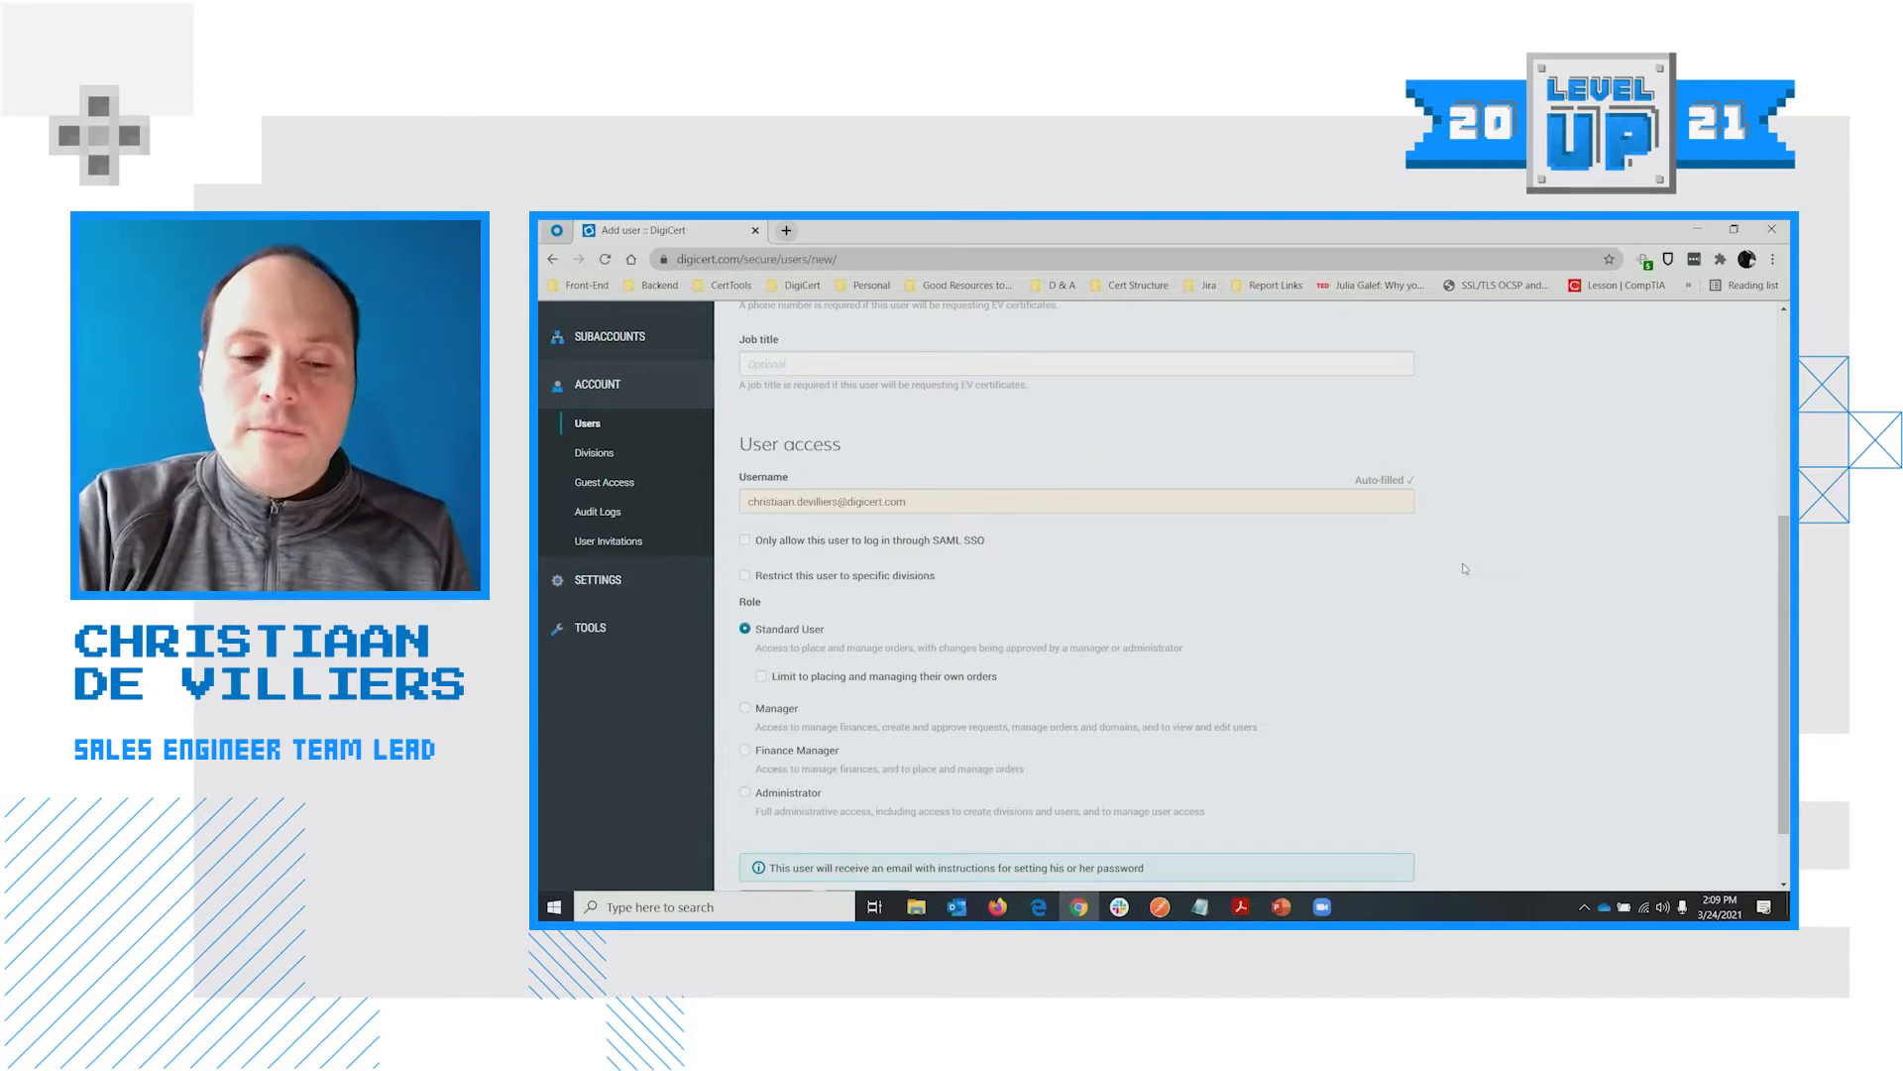
scroll(1409, 588, down, 1)
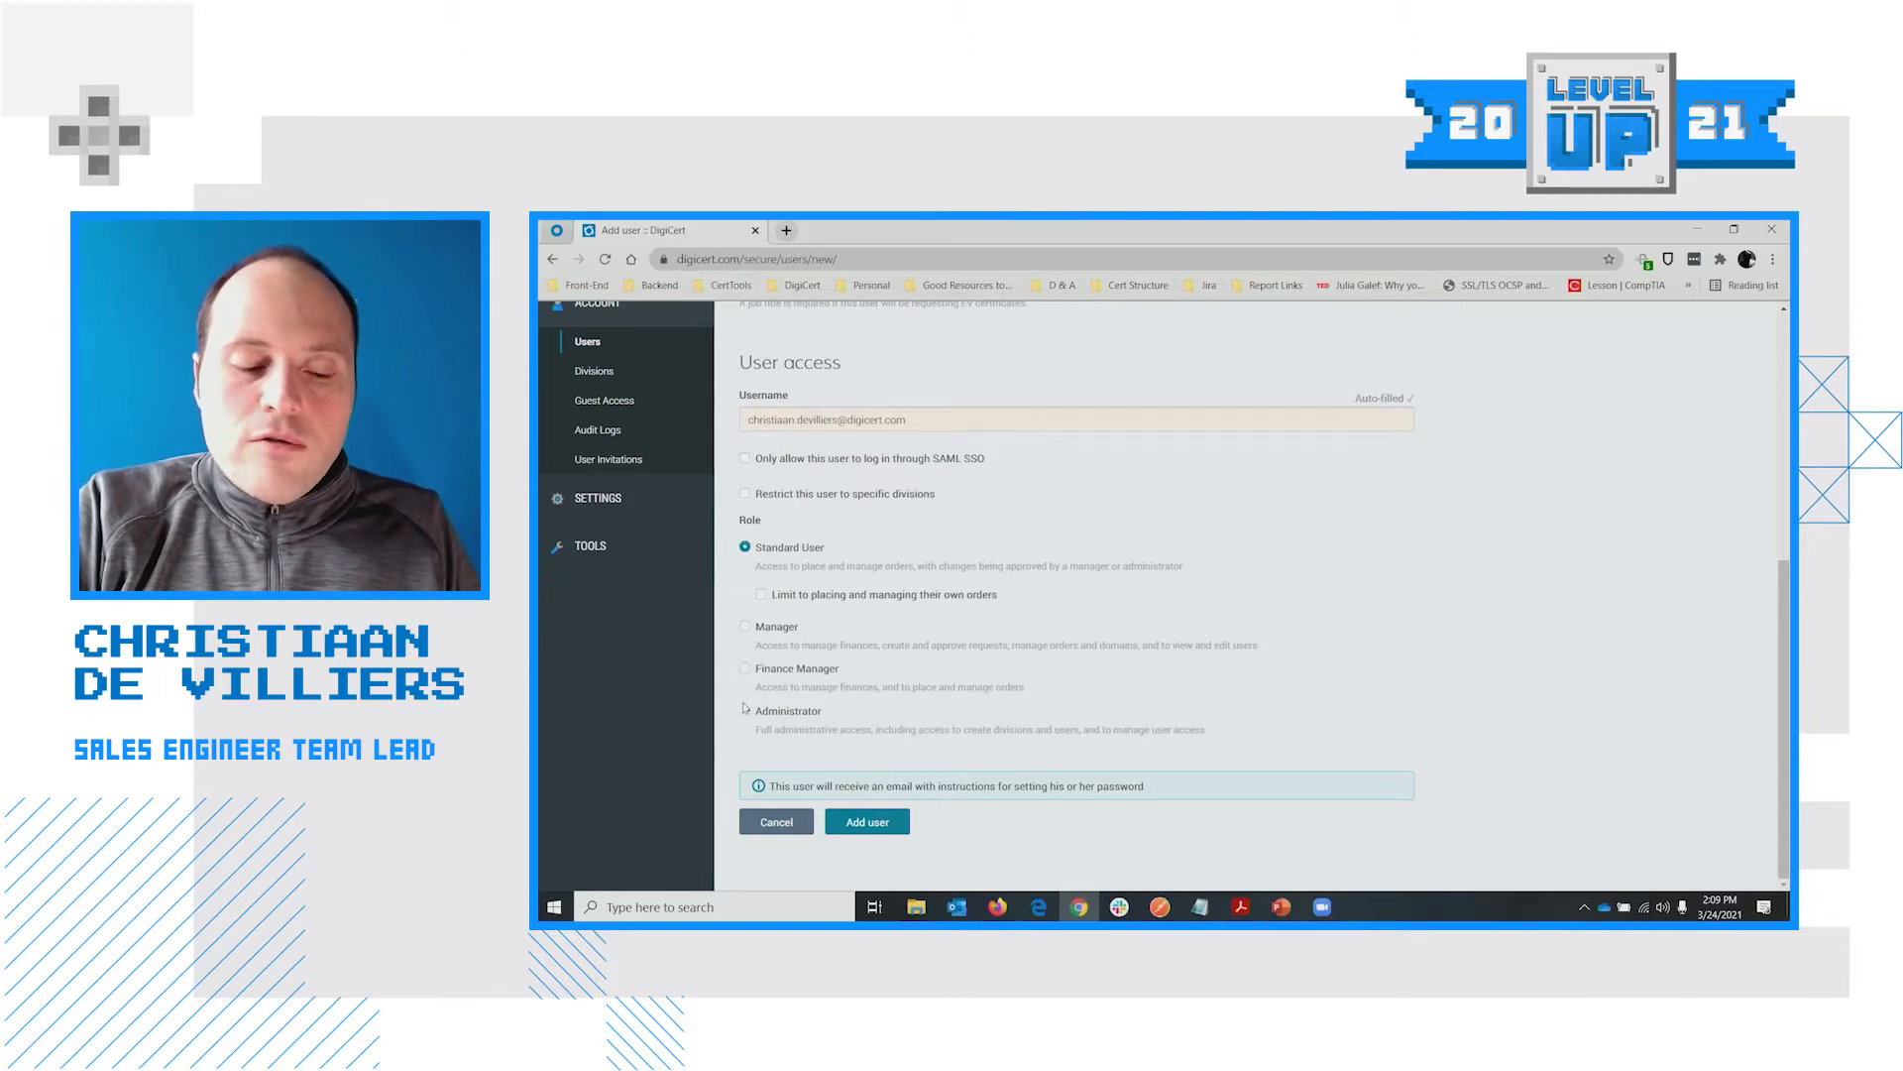
click(776, 713)
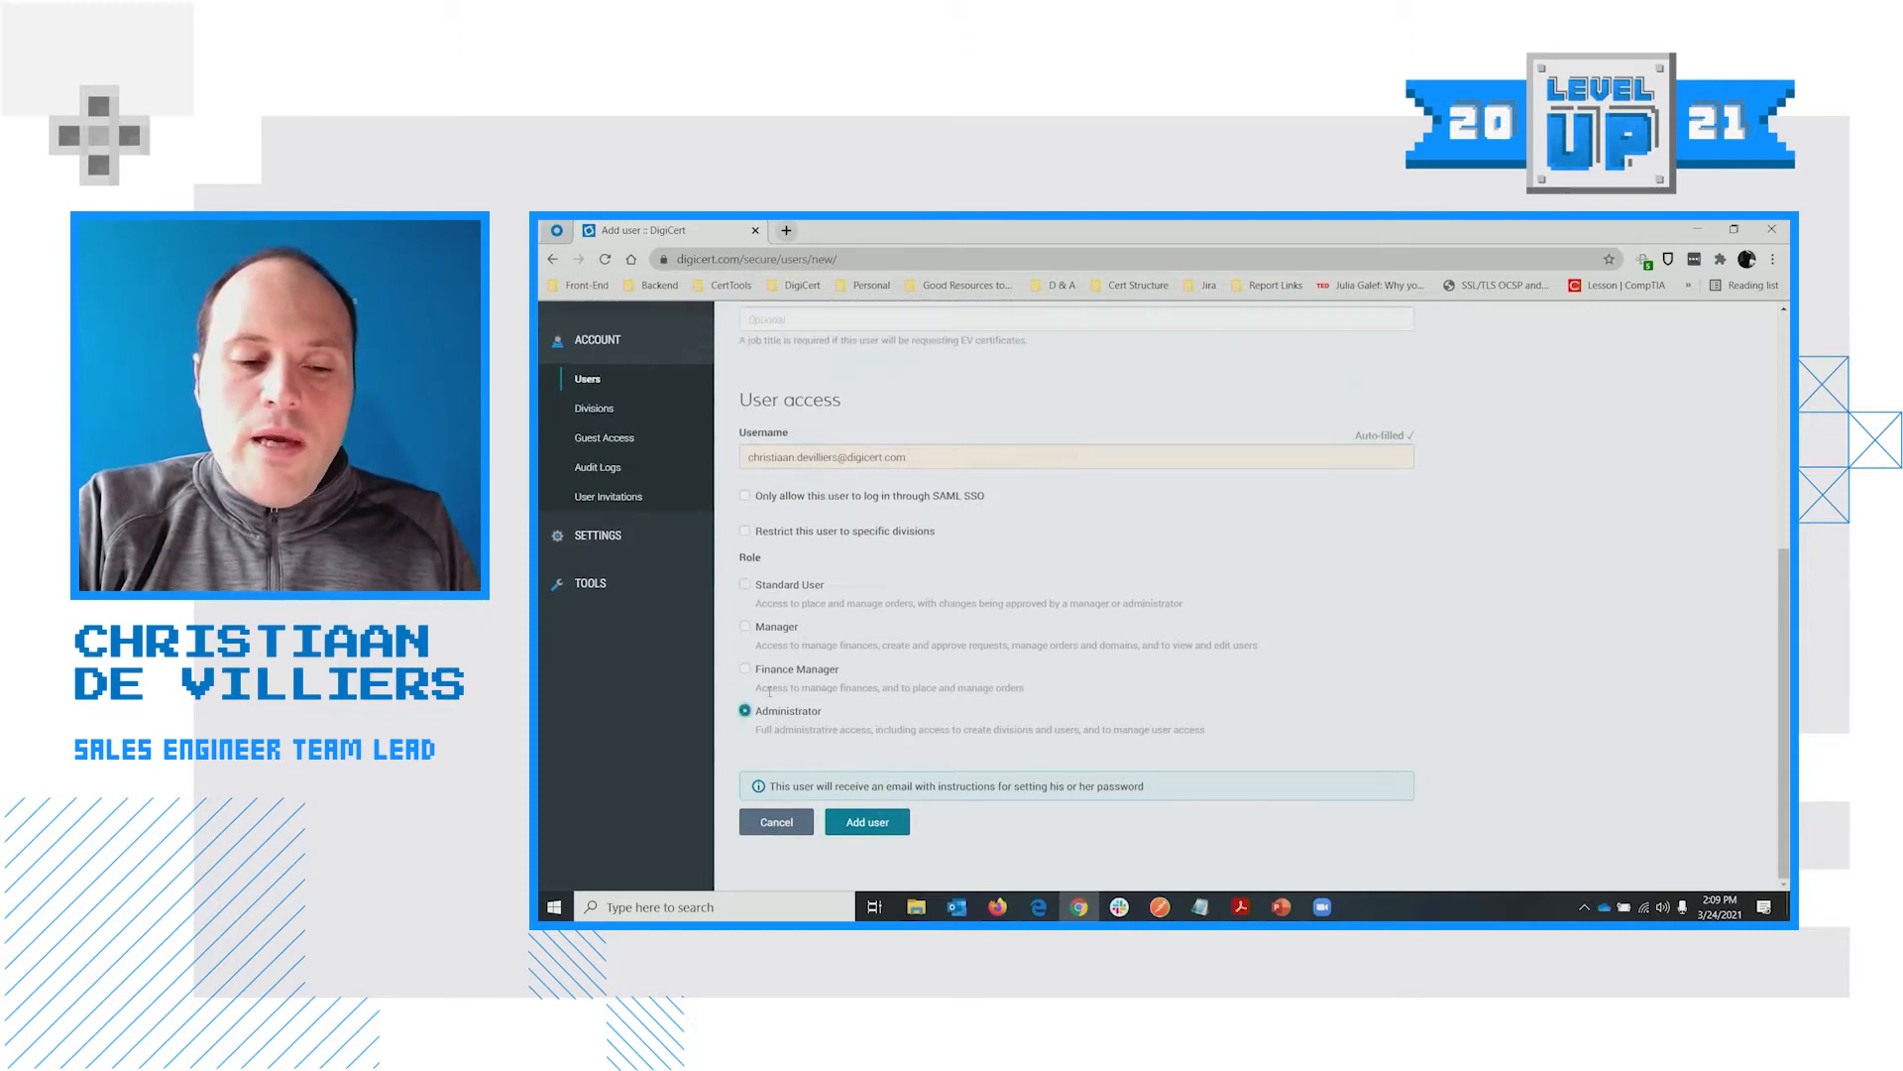
click(745, 586)
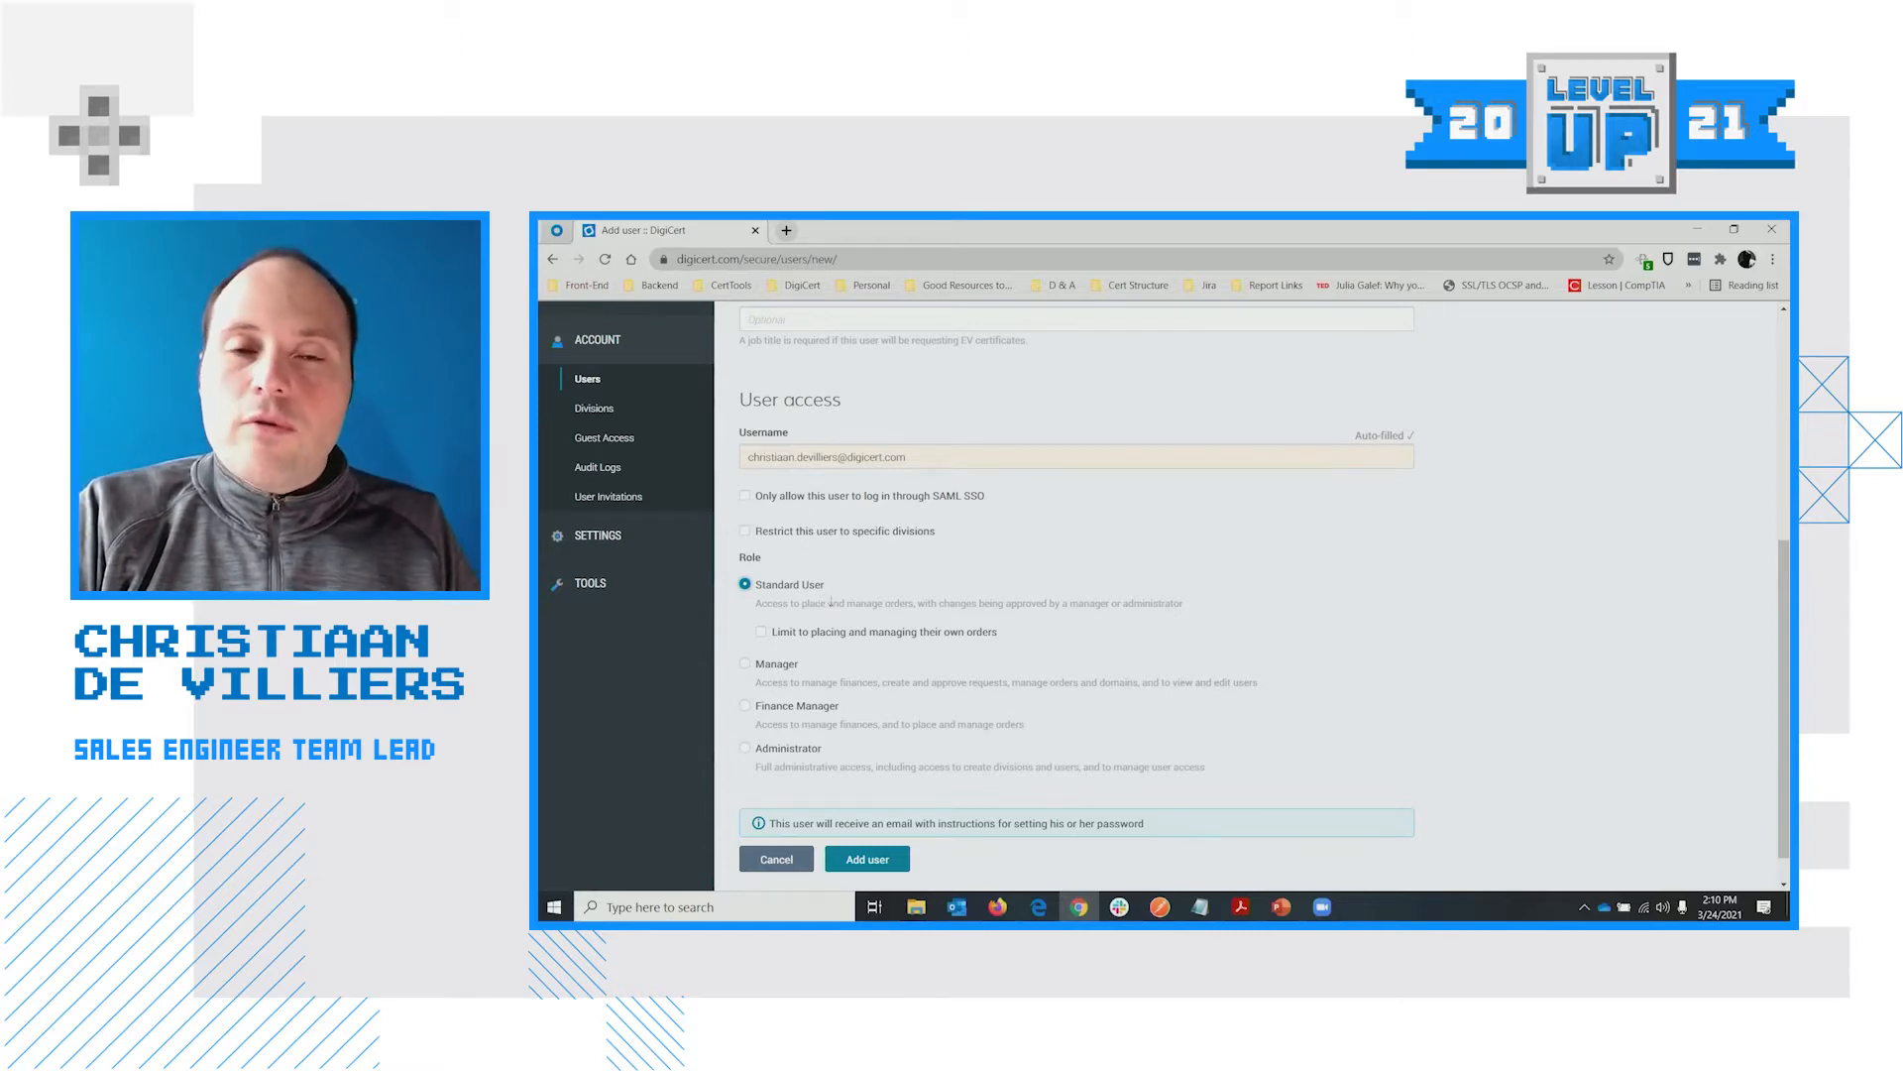
Limit the new user to placing and managing their own orders
click(762, 631)
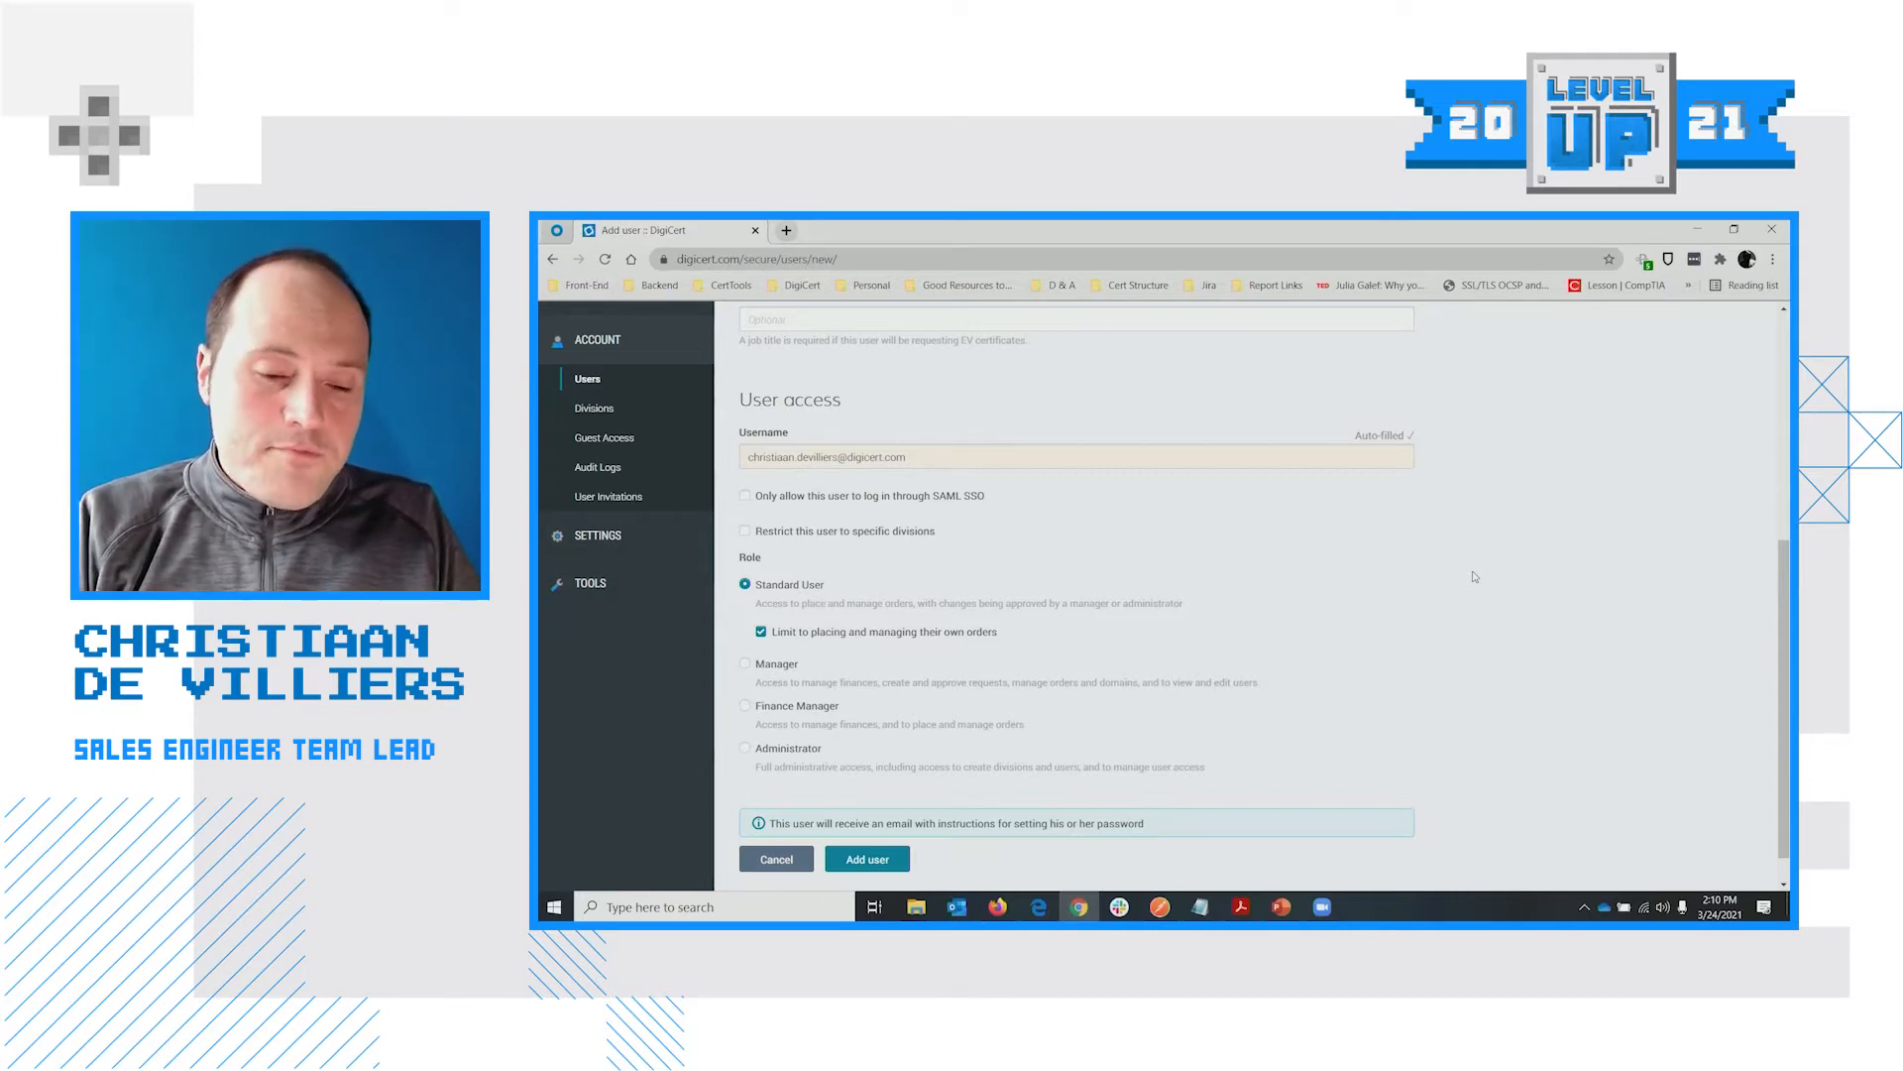
scroll(1095, 650, down, 1)
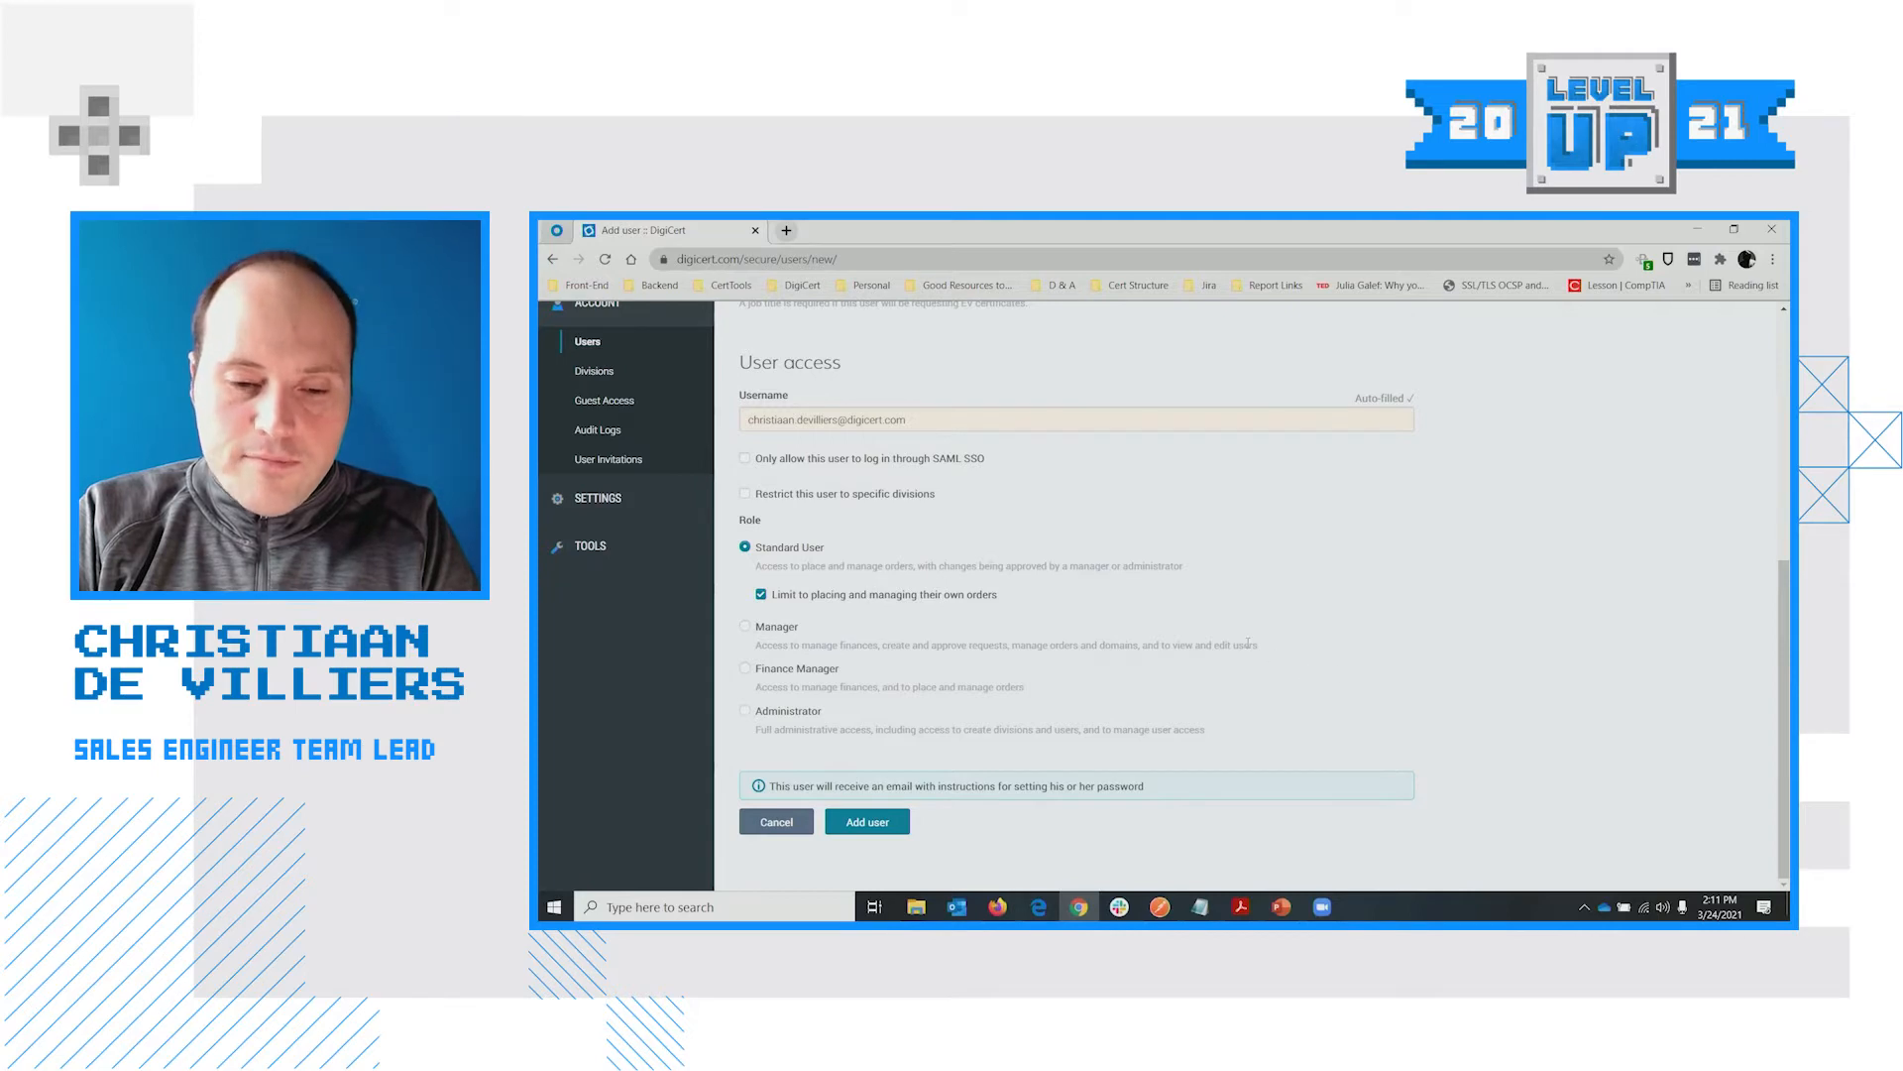
scroll(1039, 693, up, 5)
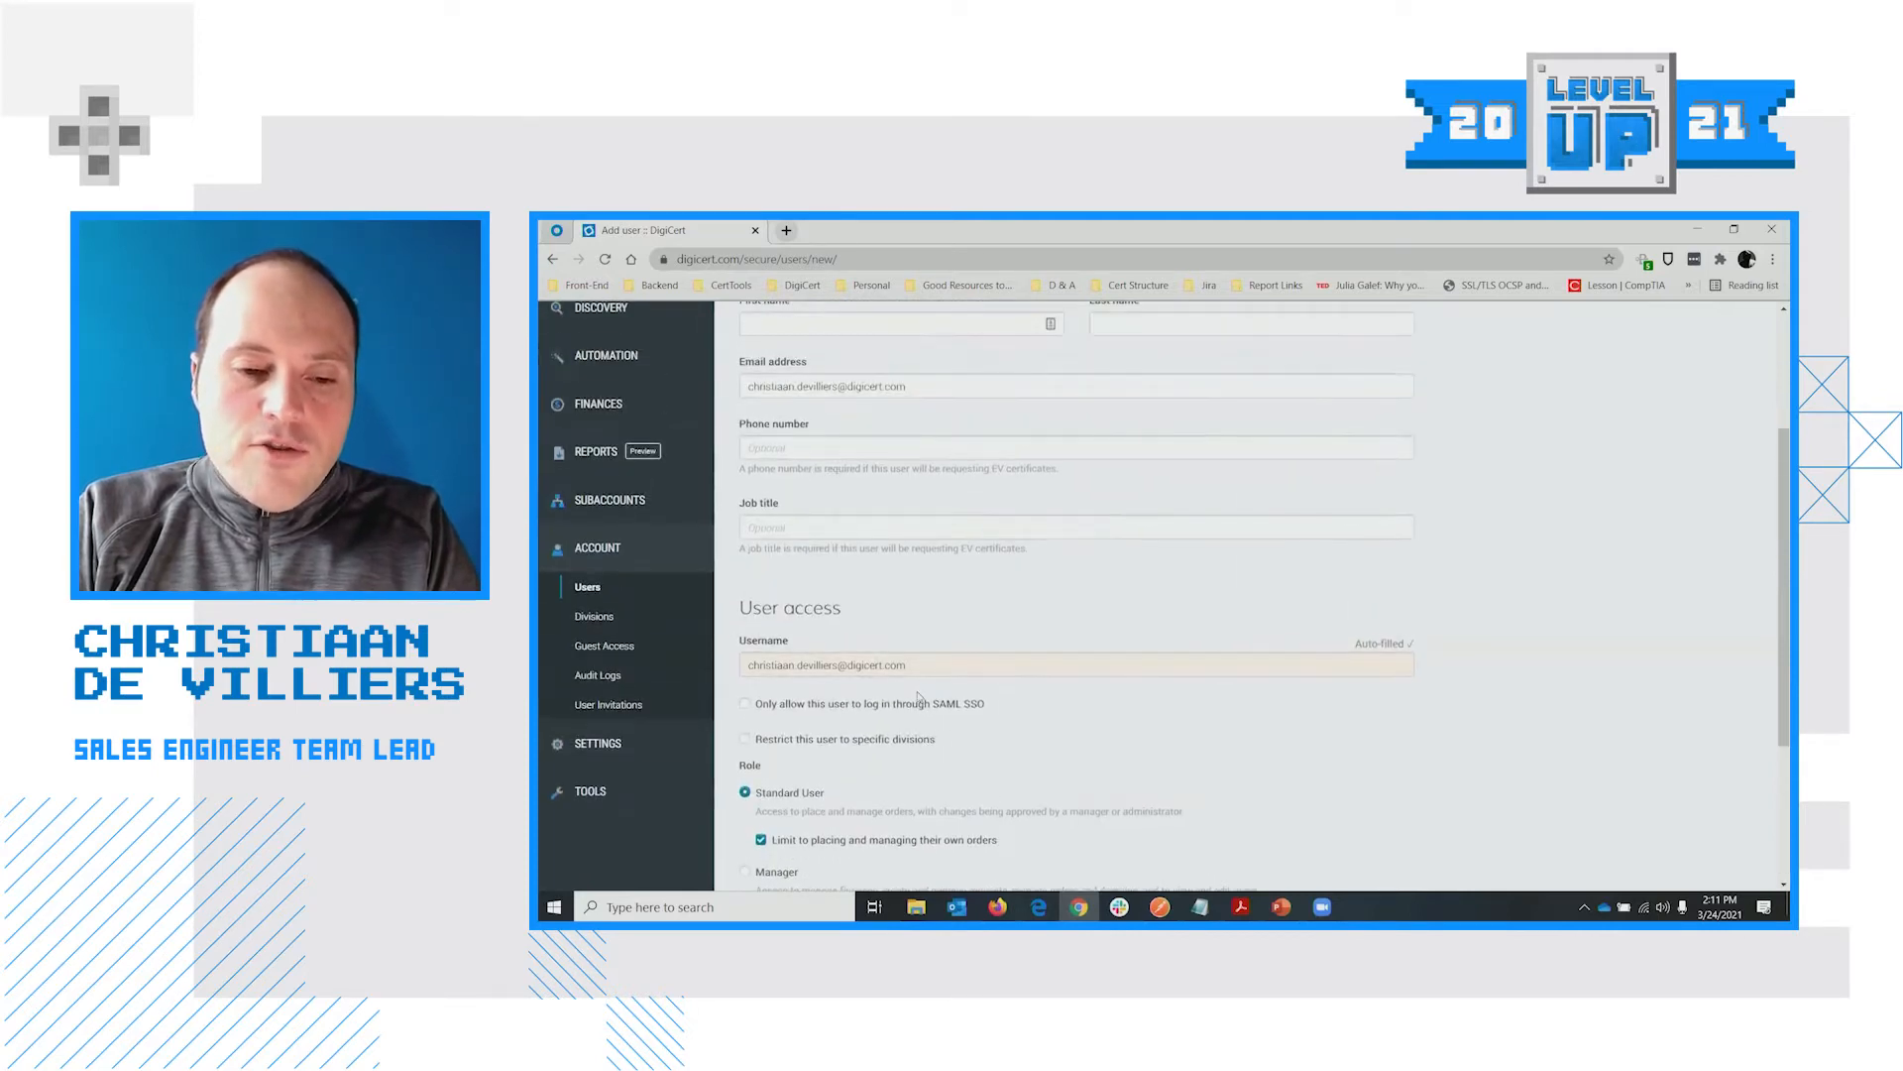
scroll(886, 707, up, 2)
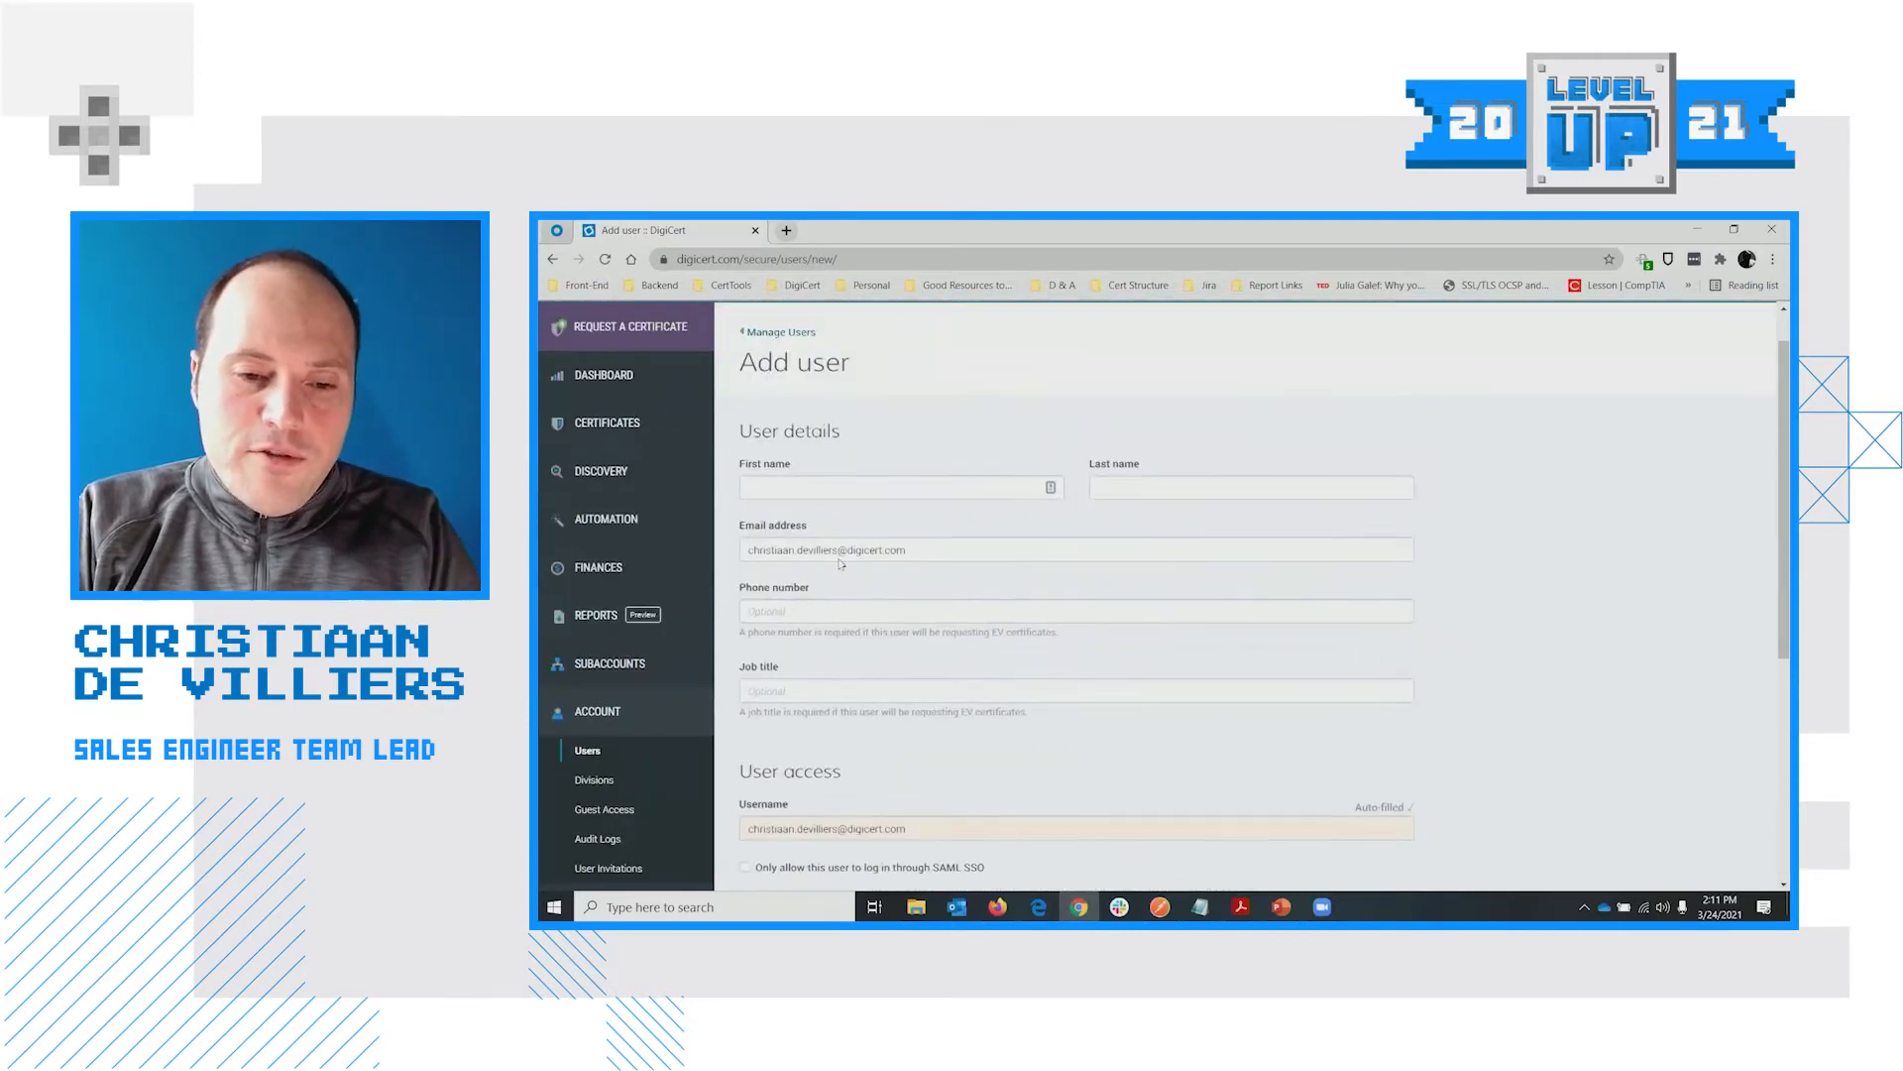
Autofill the user's details, overwrite the phone number, and submit the Add user form
click(817, 491)
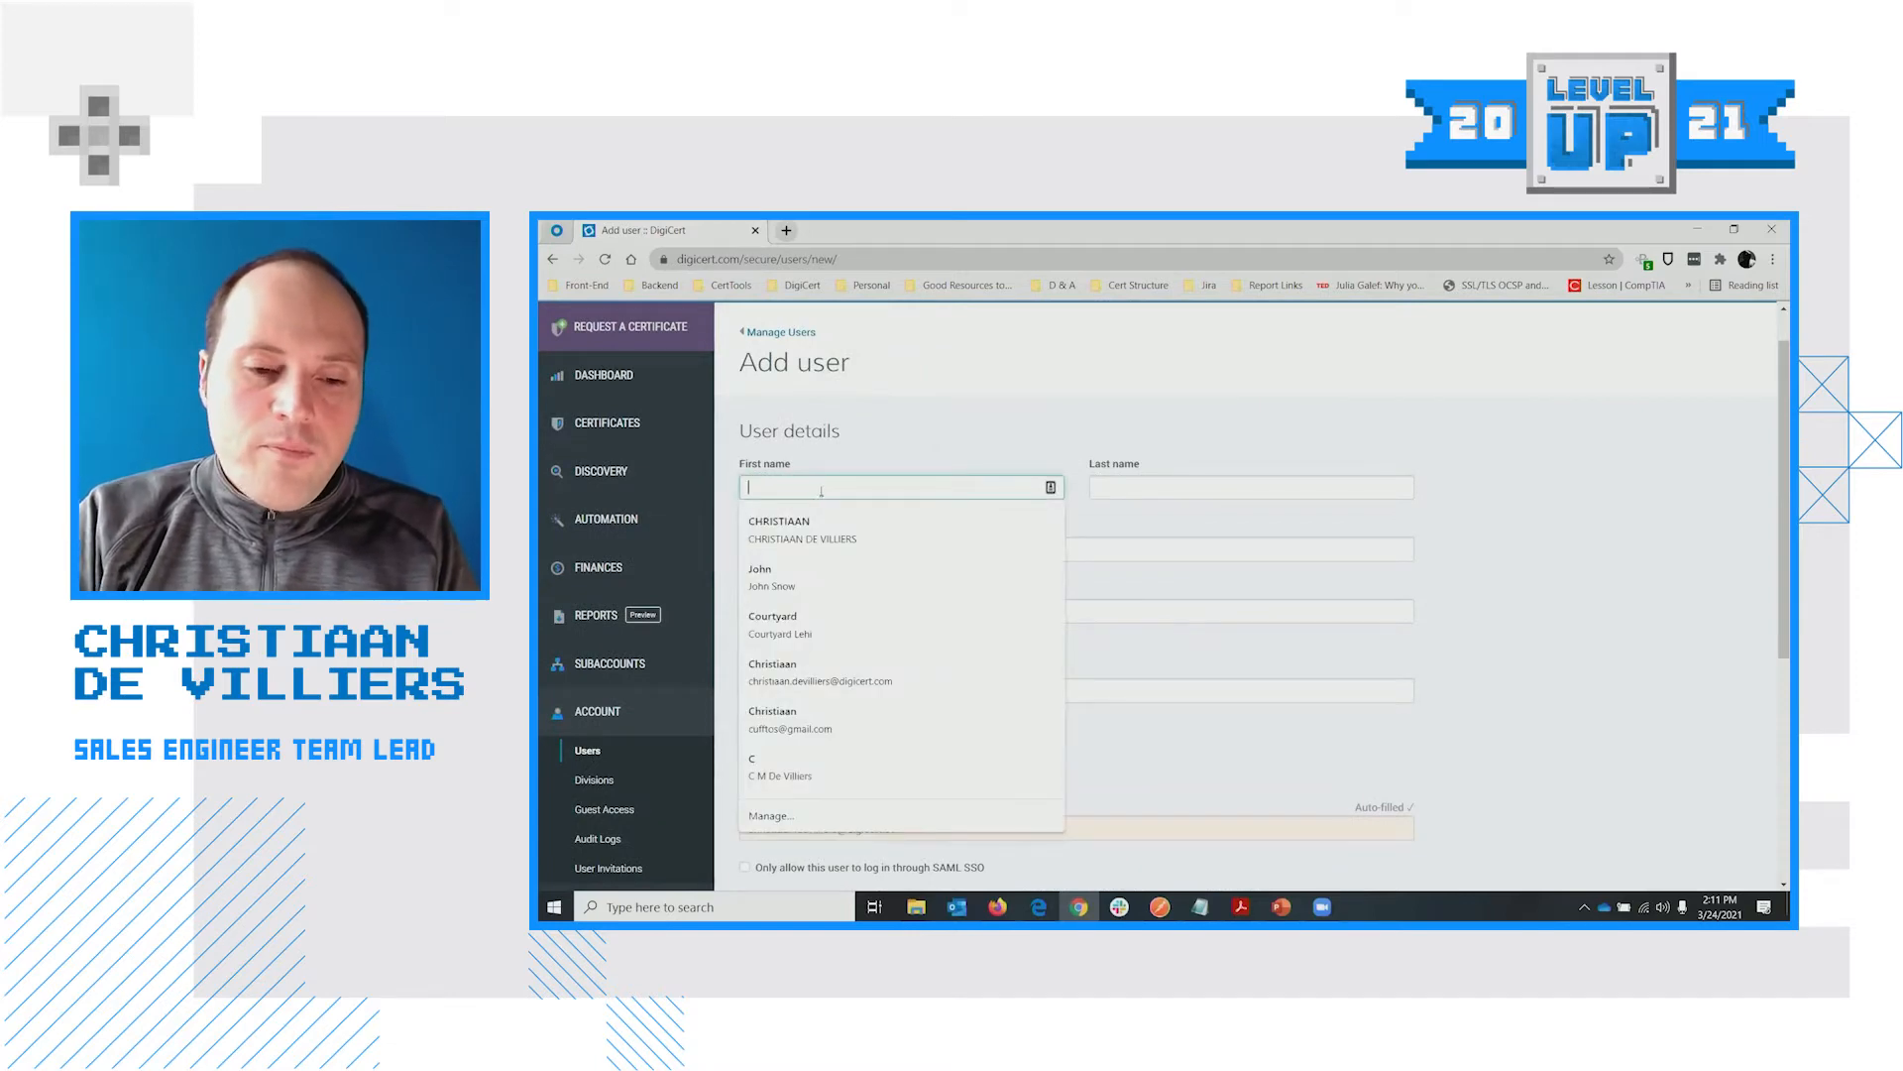
click(824, 521)
double_click(1461, 617)
scroll(1474, 604, down, 2)
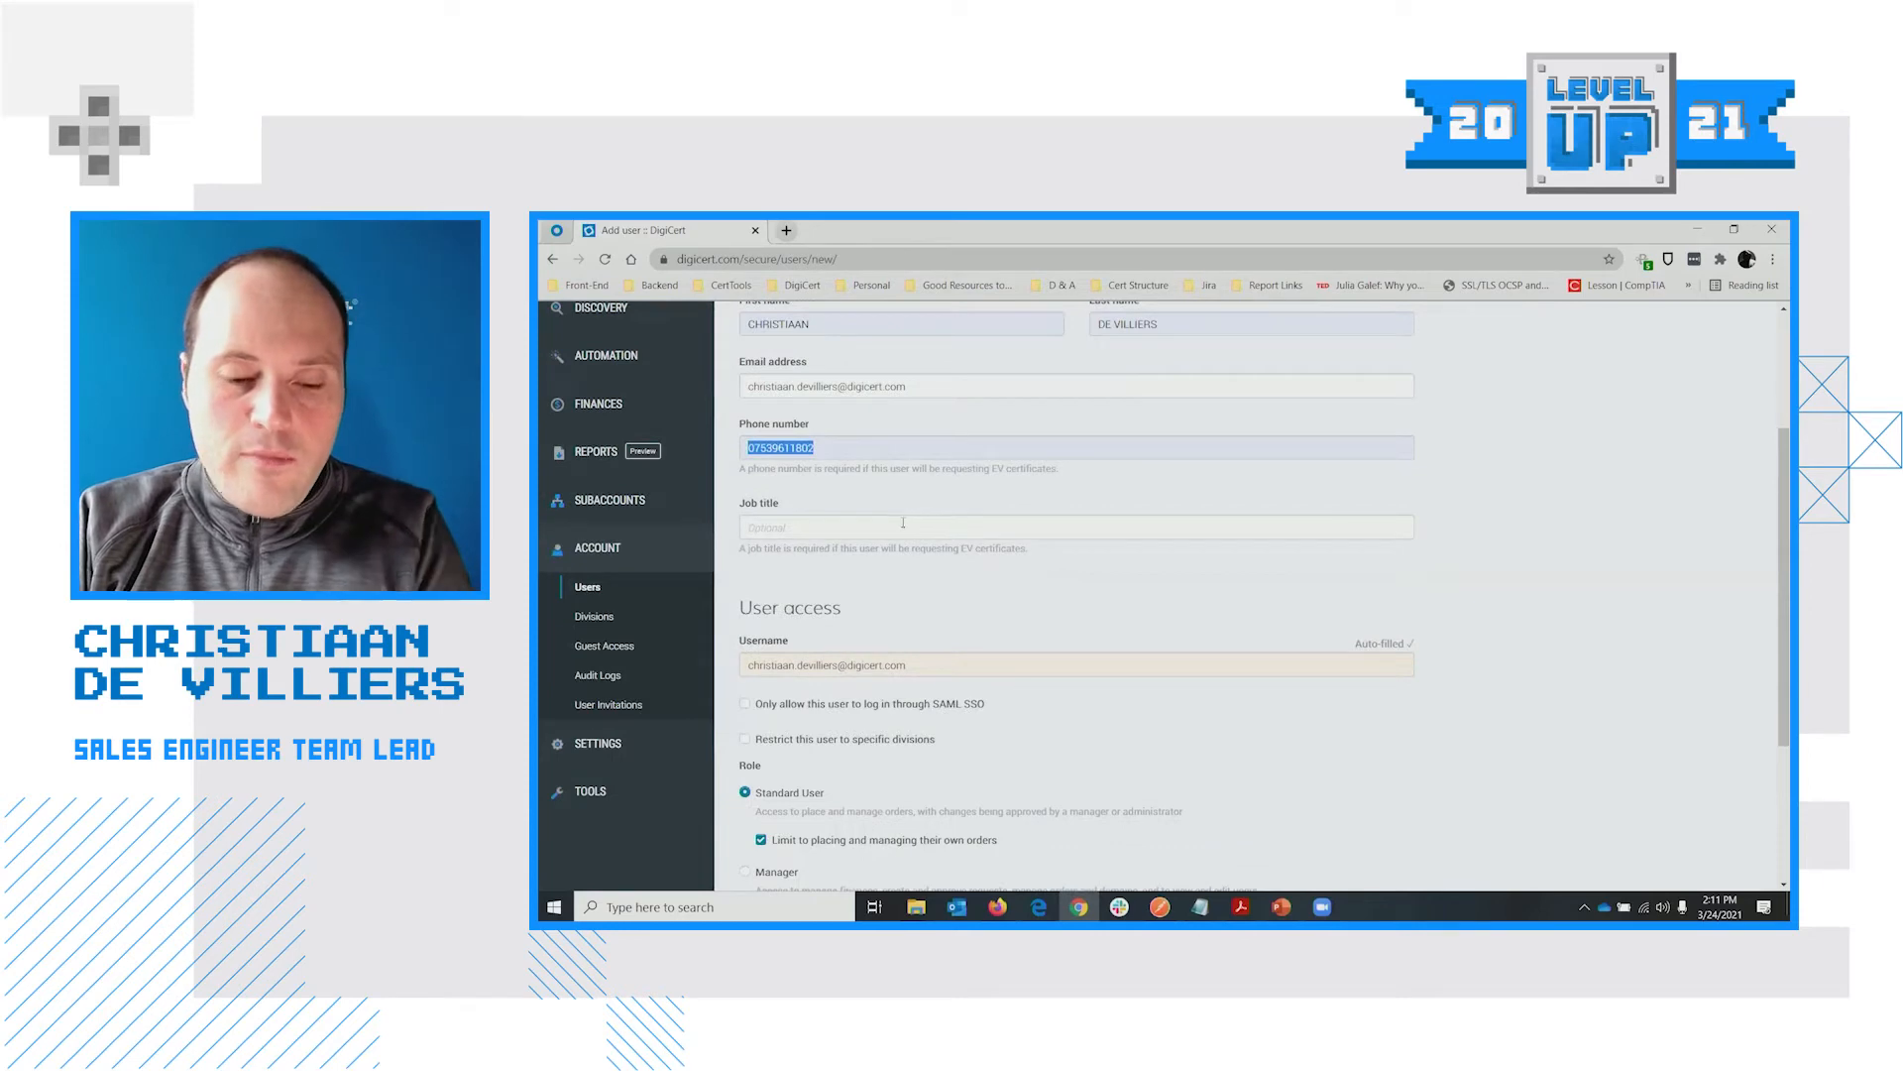
click(845, 452)
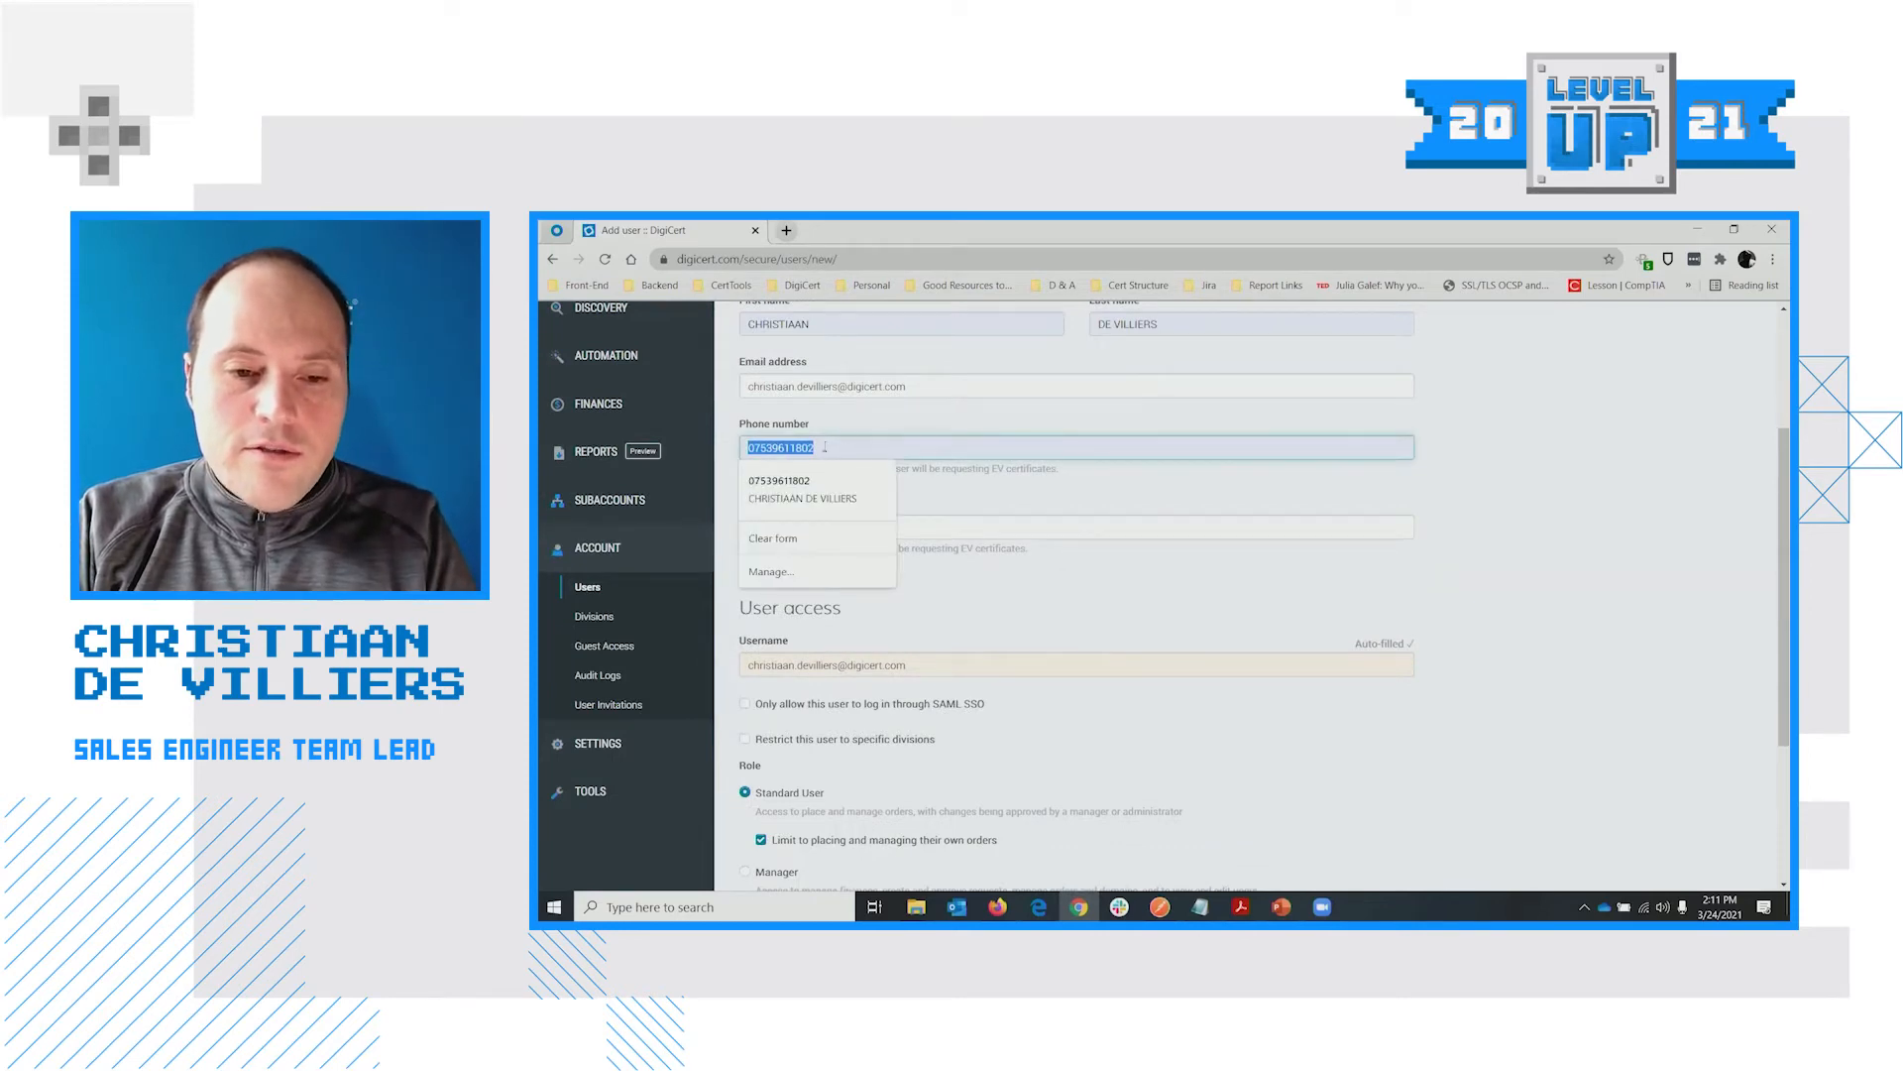
text(345)
double_click(971, 453)
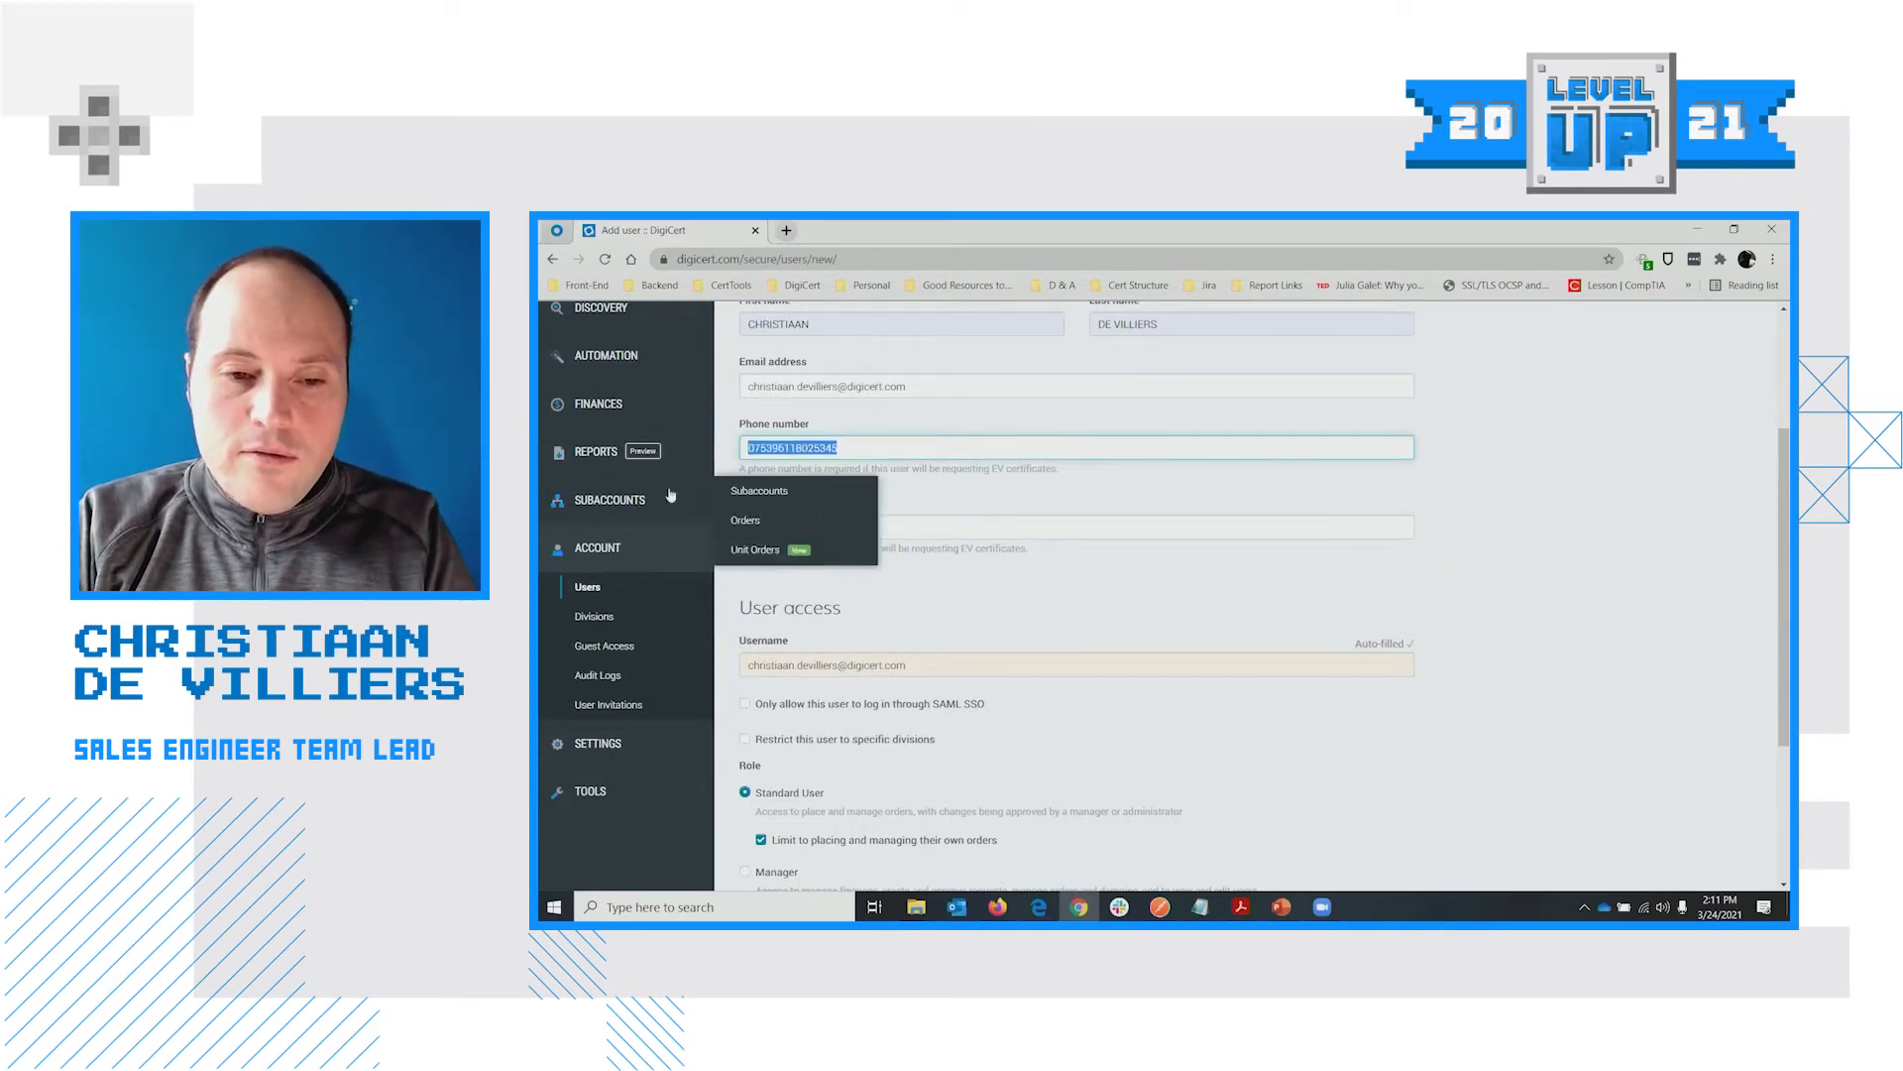
text(3453453455345)
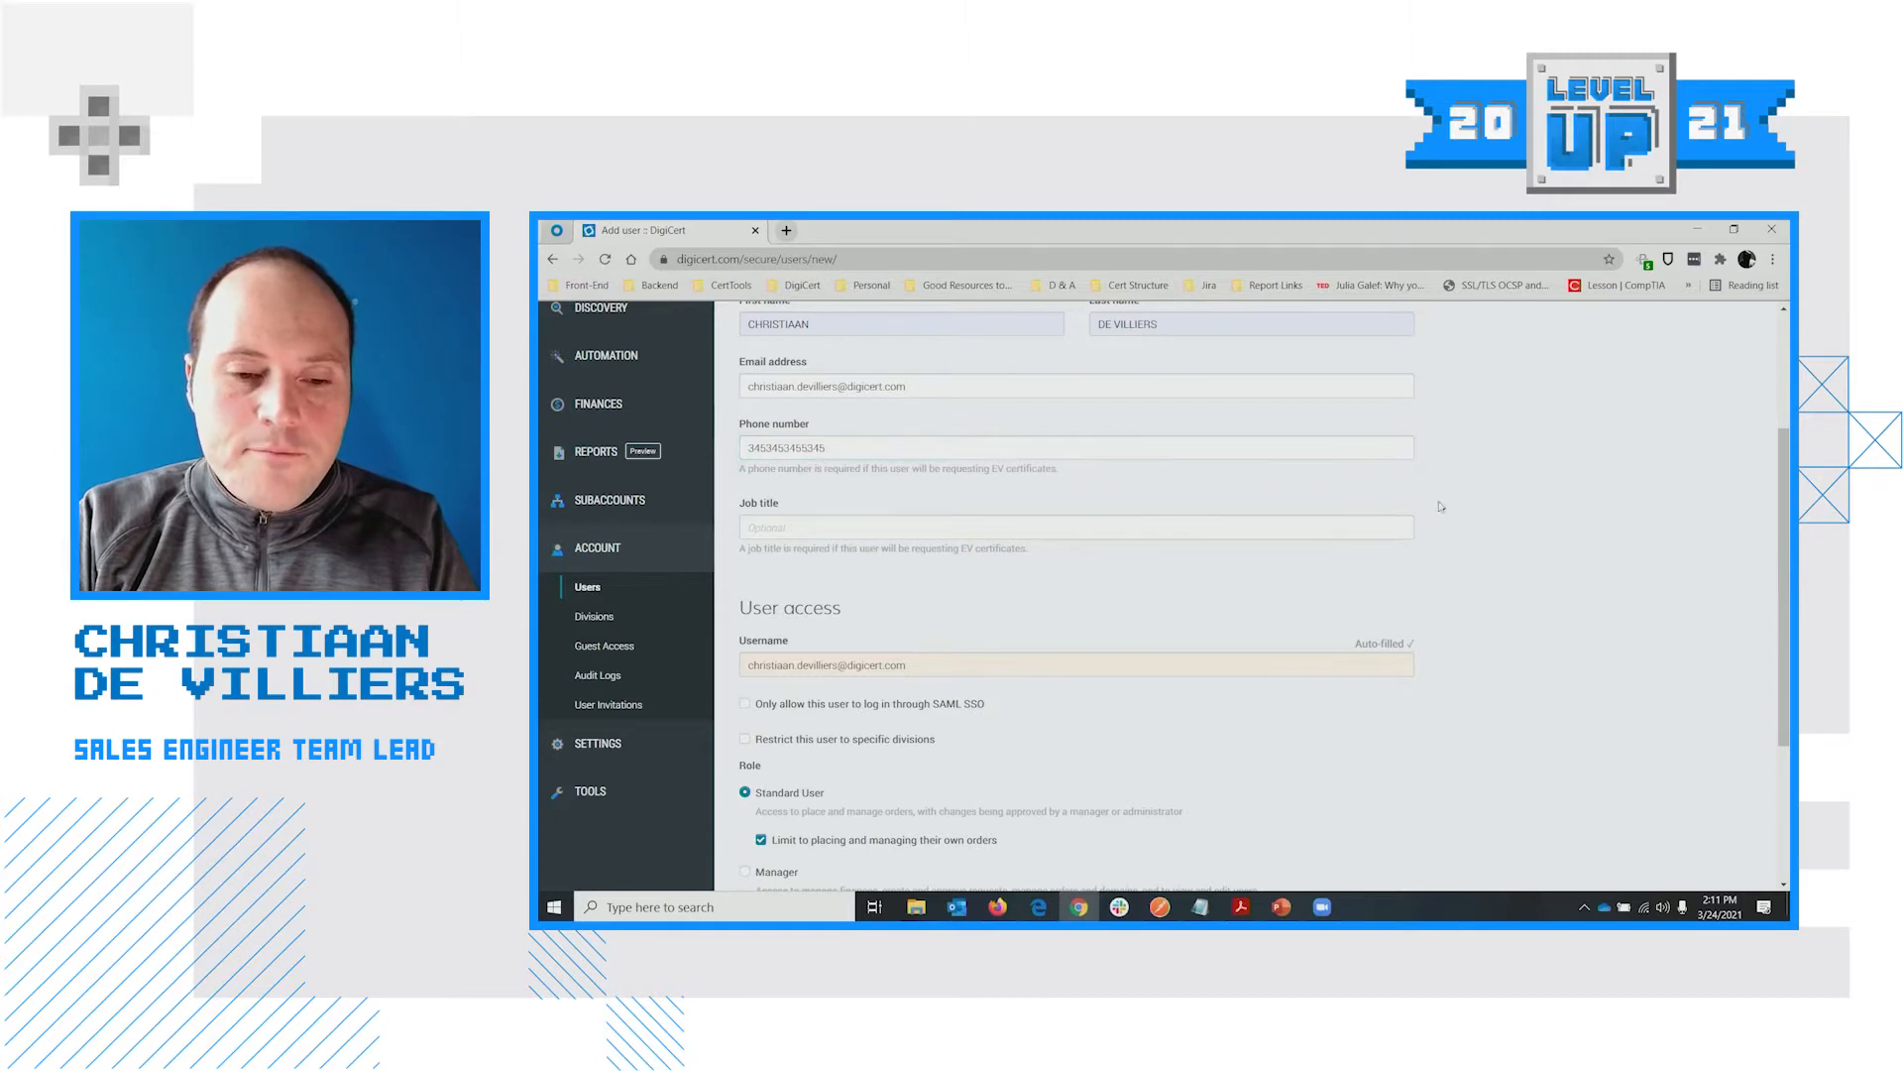
scroll(795, 633, down, 4)
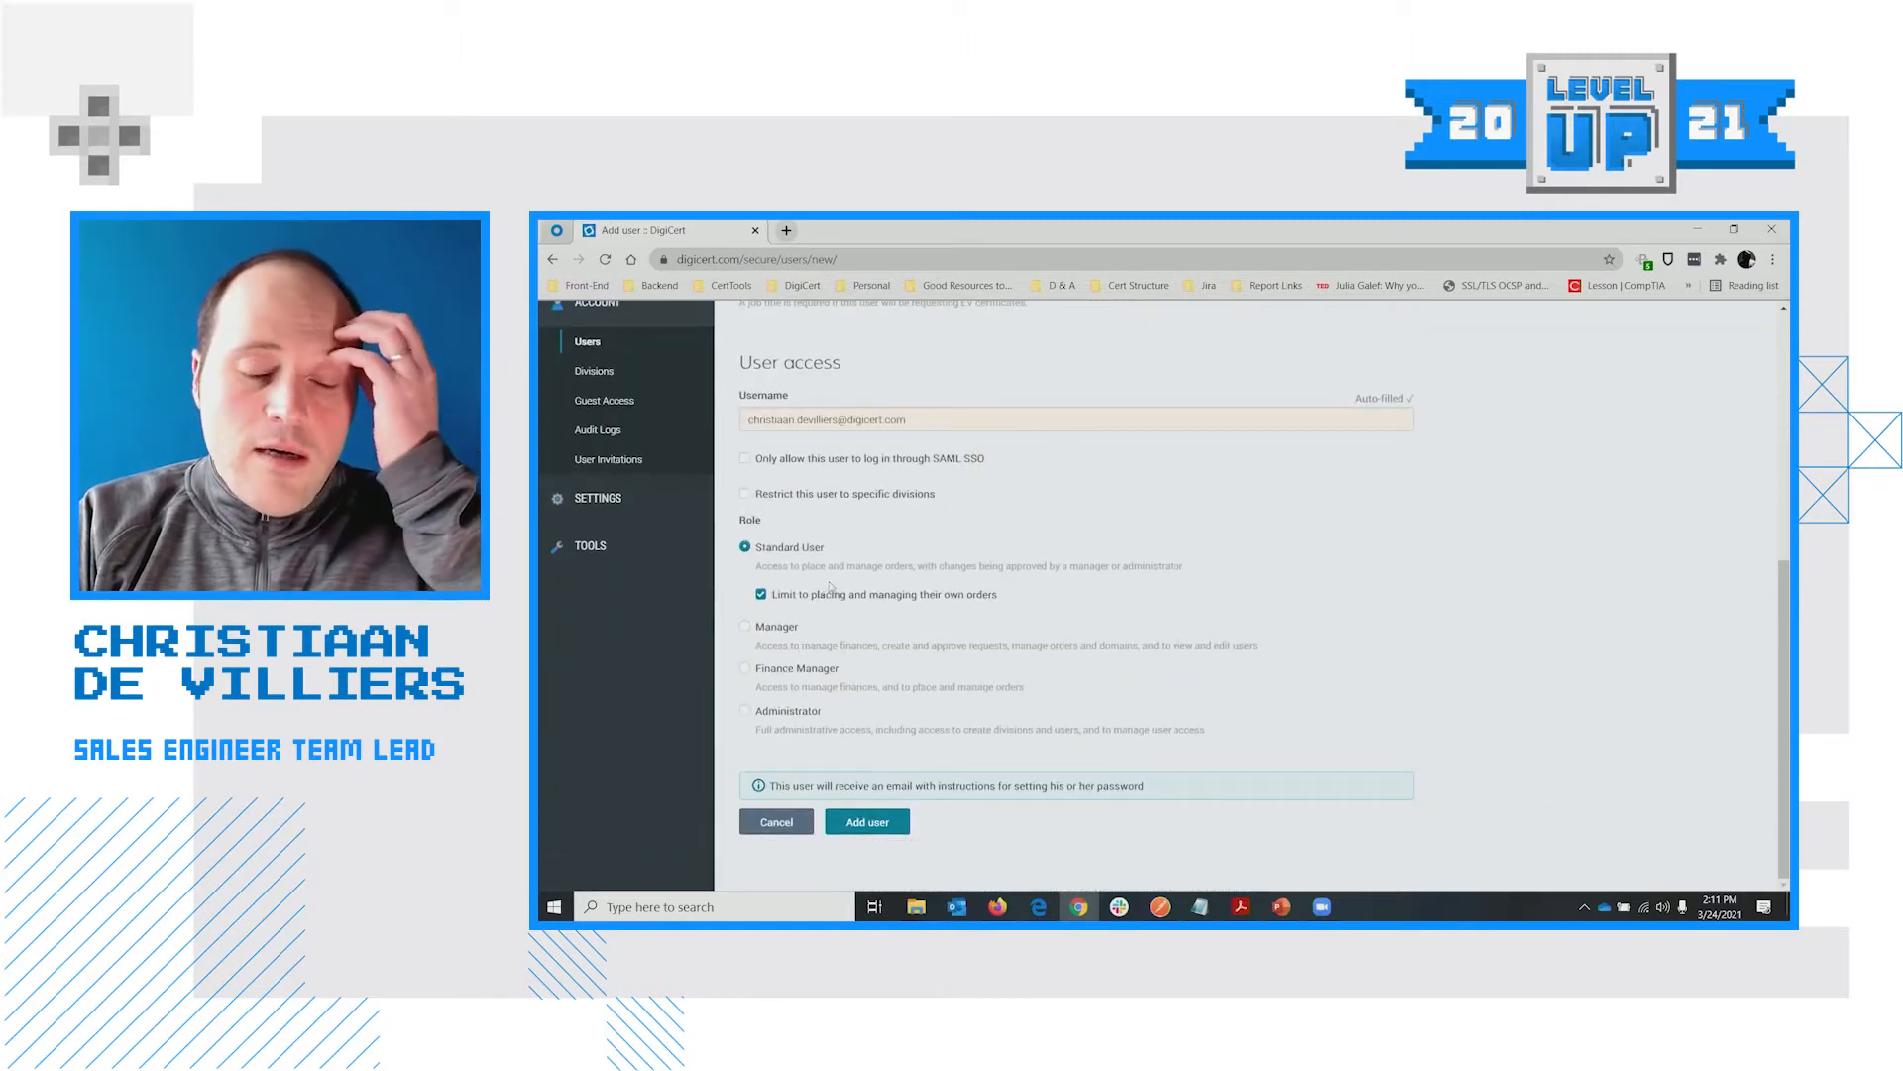
click(873, 833)
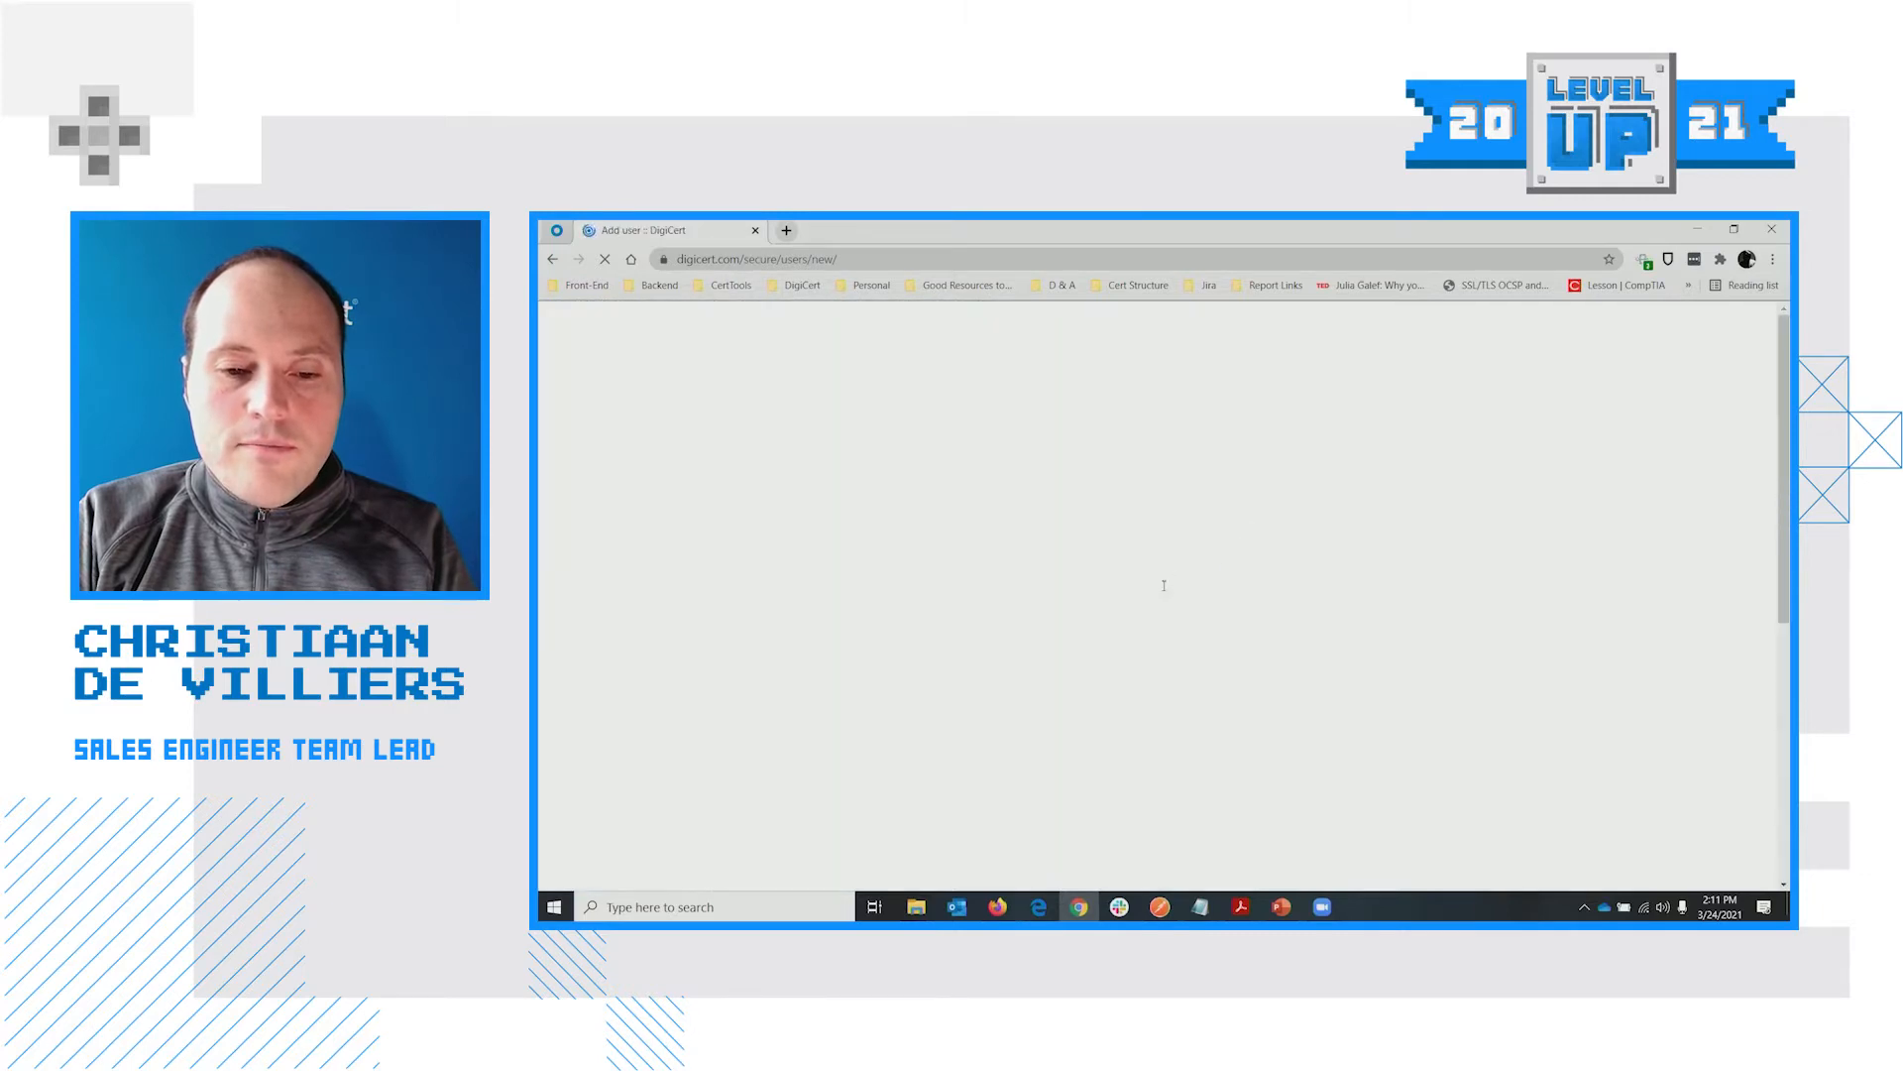
scroll(923, 505, down, 2)
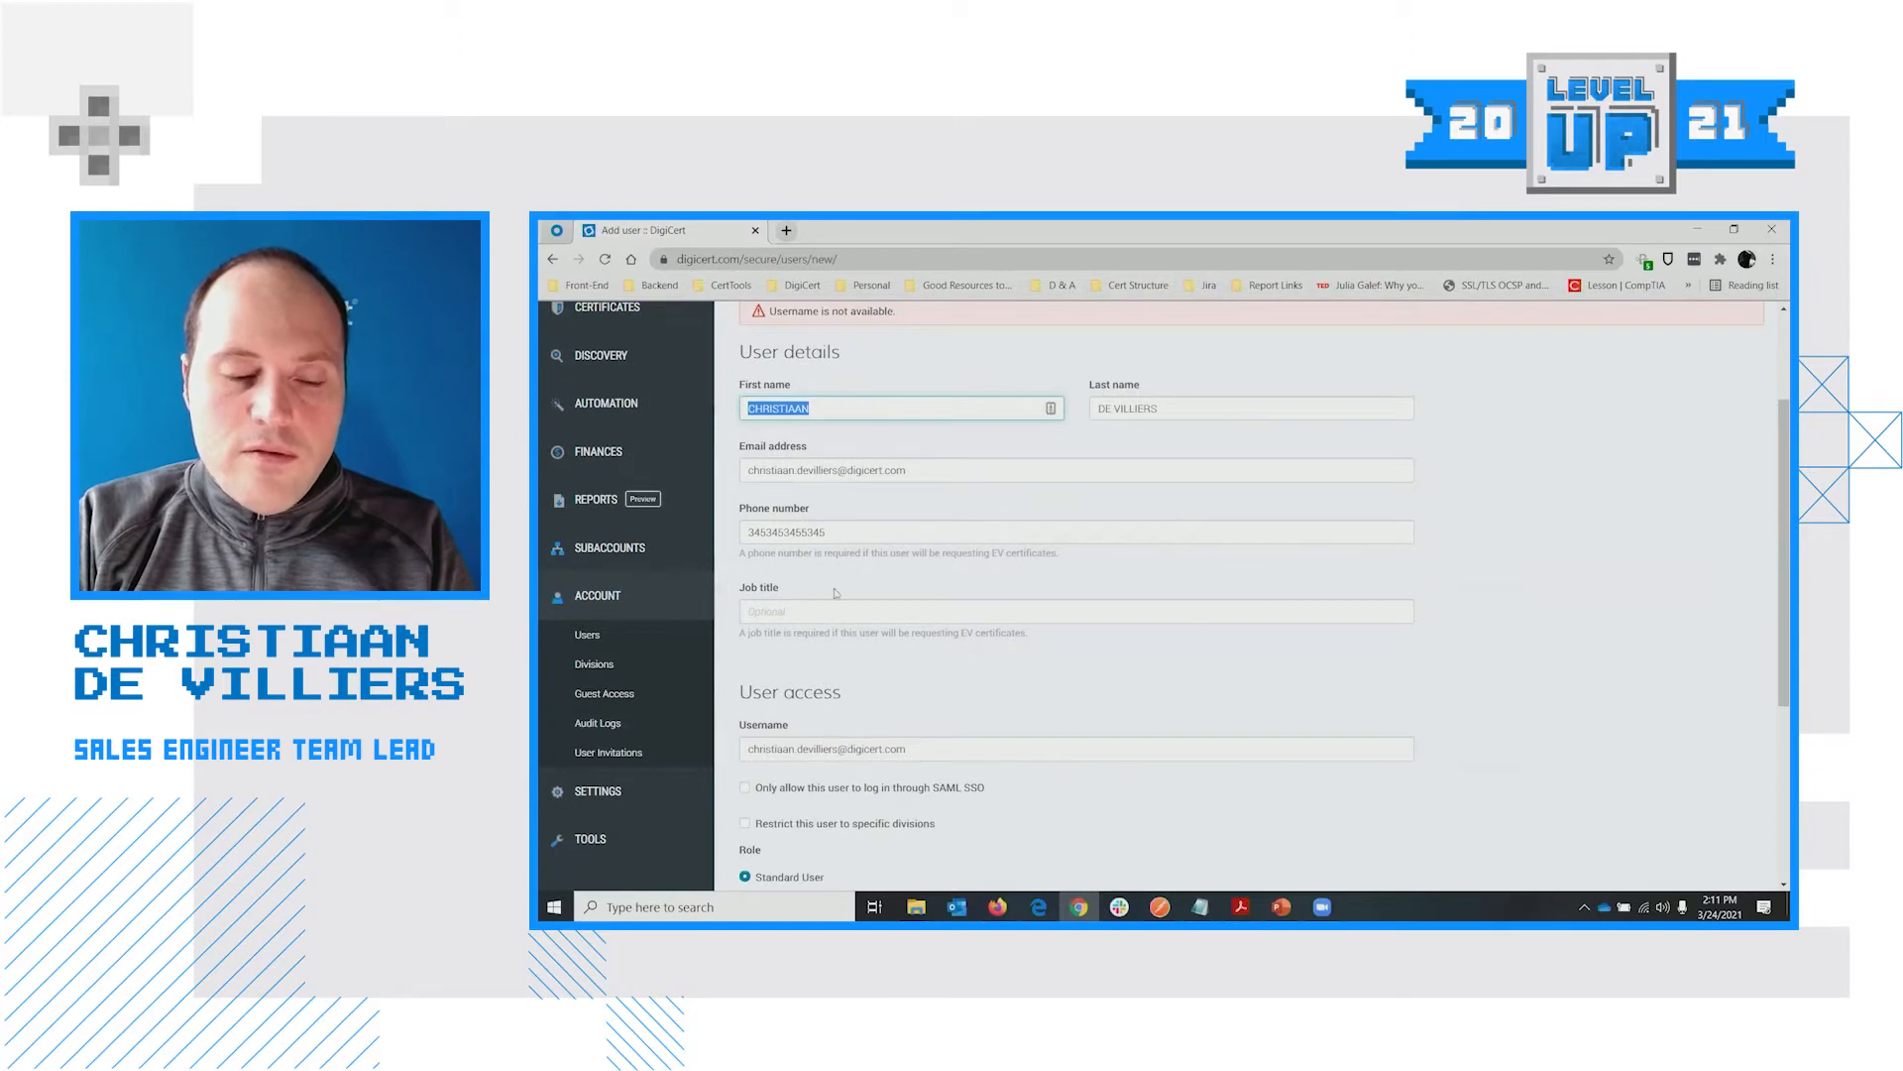
click(838, 748)
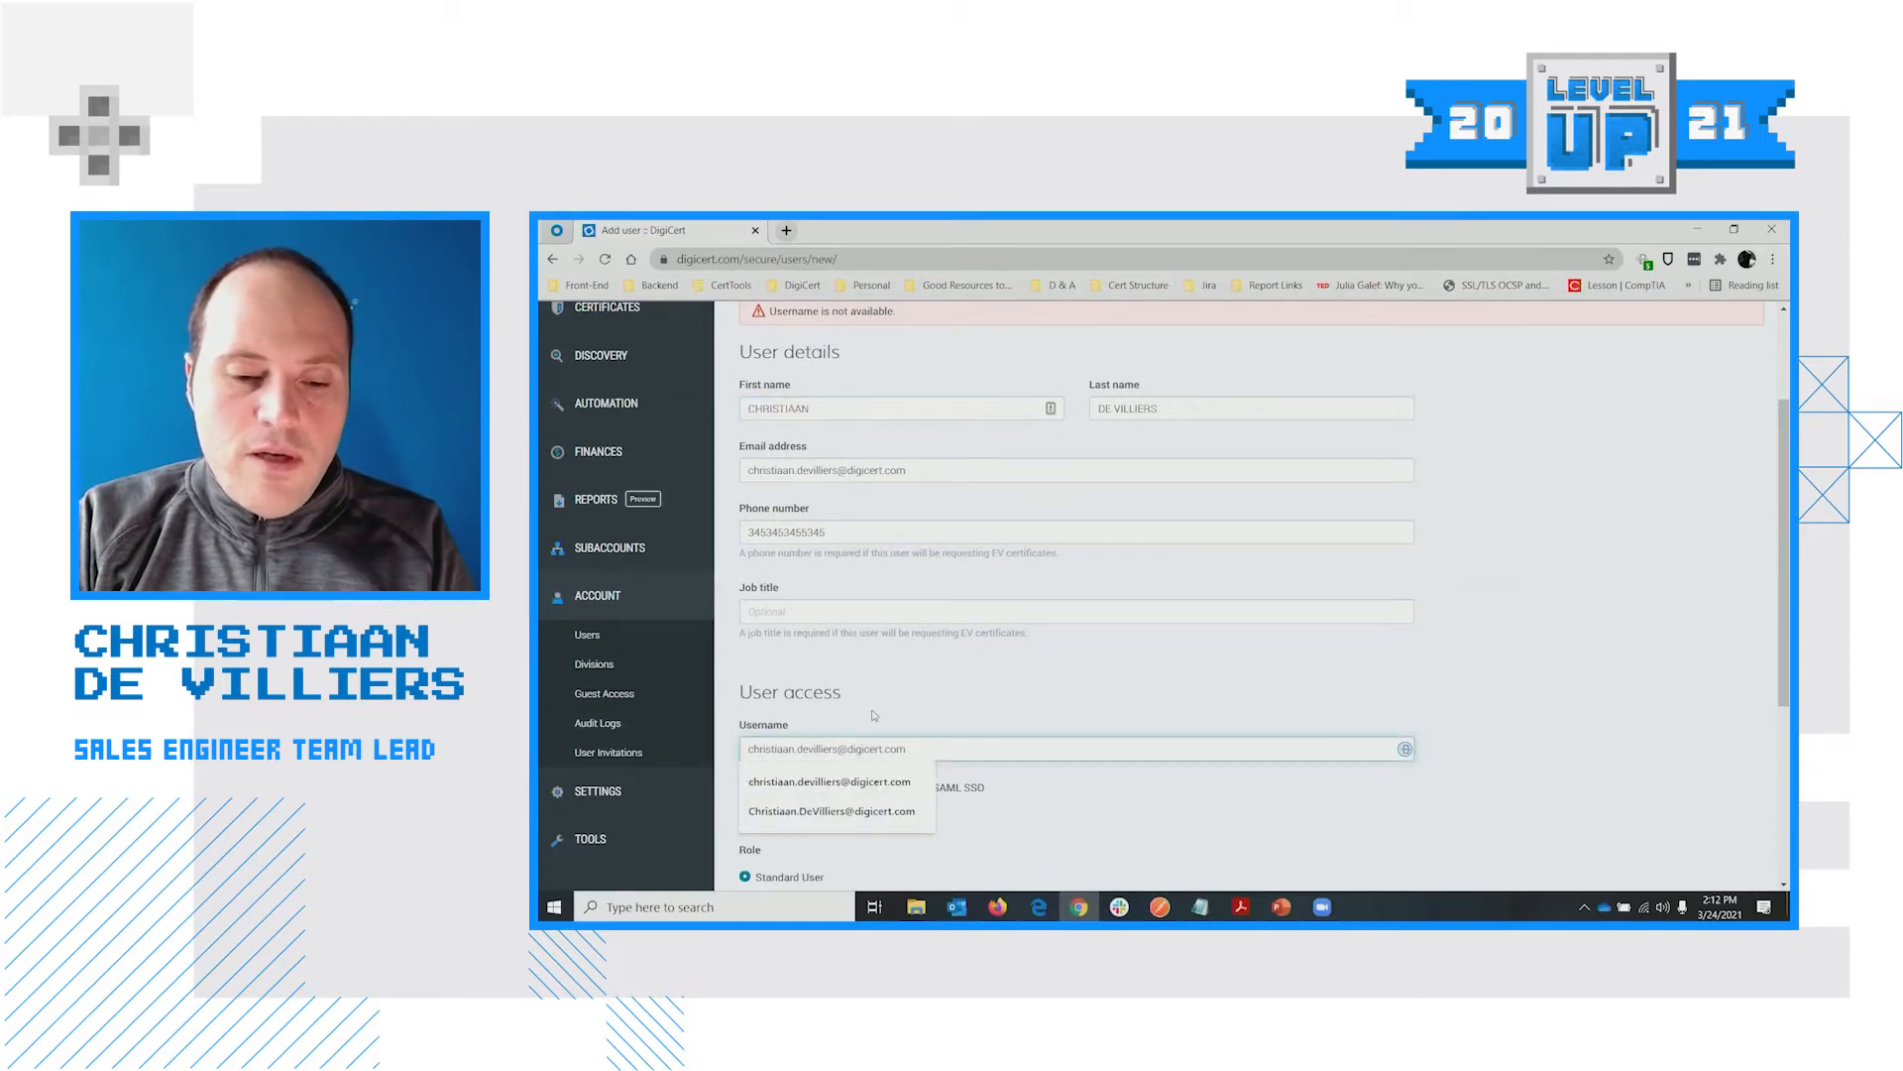
key(Escape)
text(.textexam)
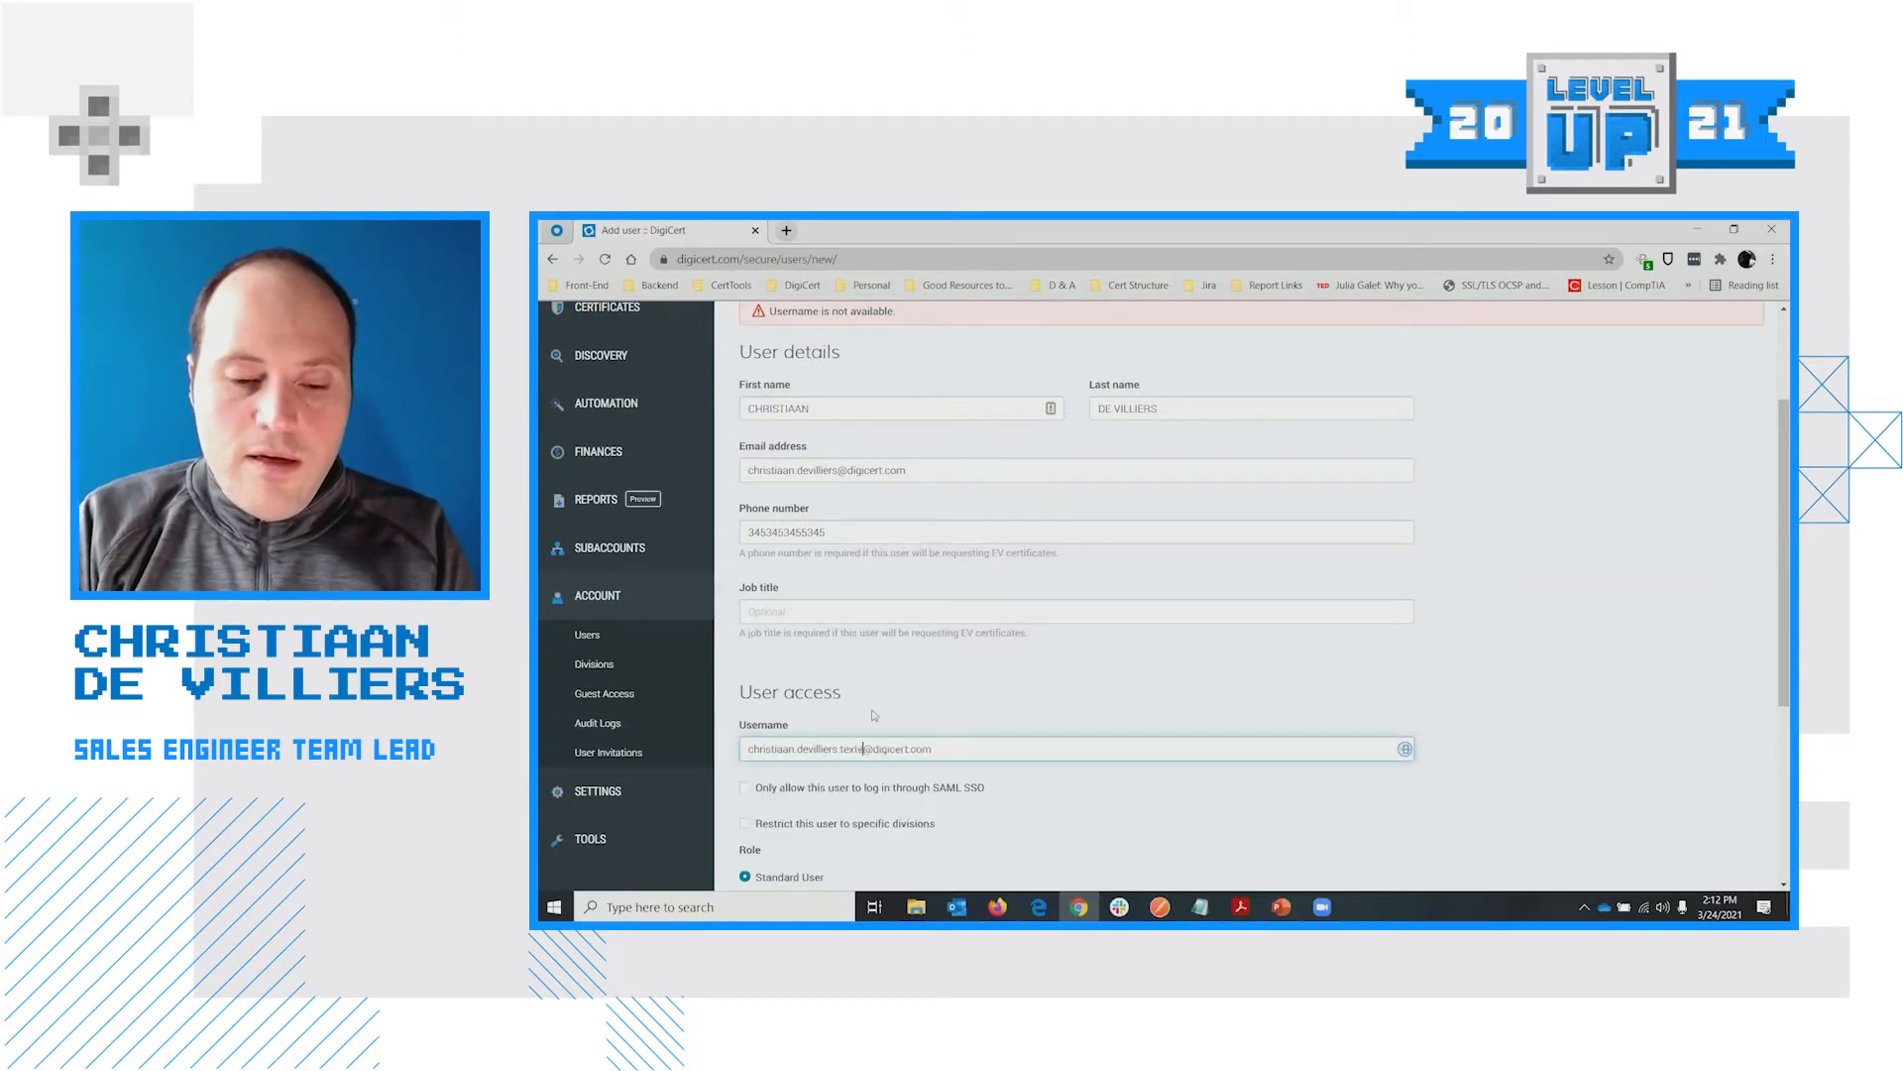
text(ple)
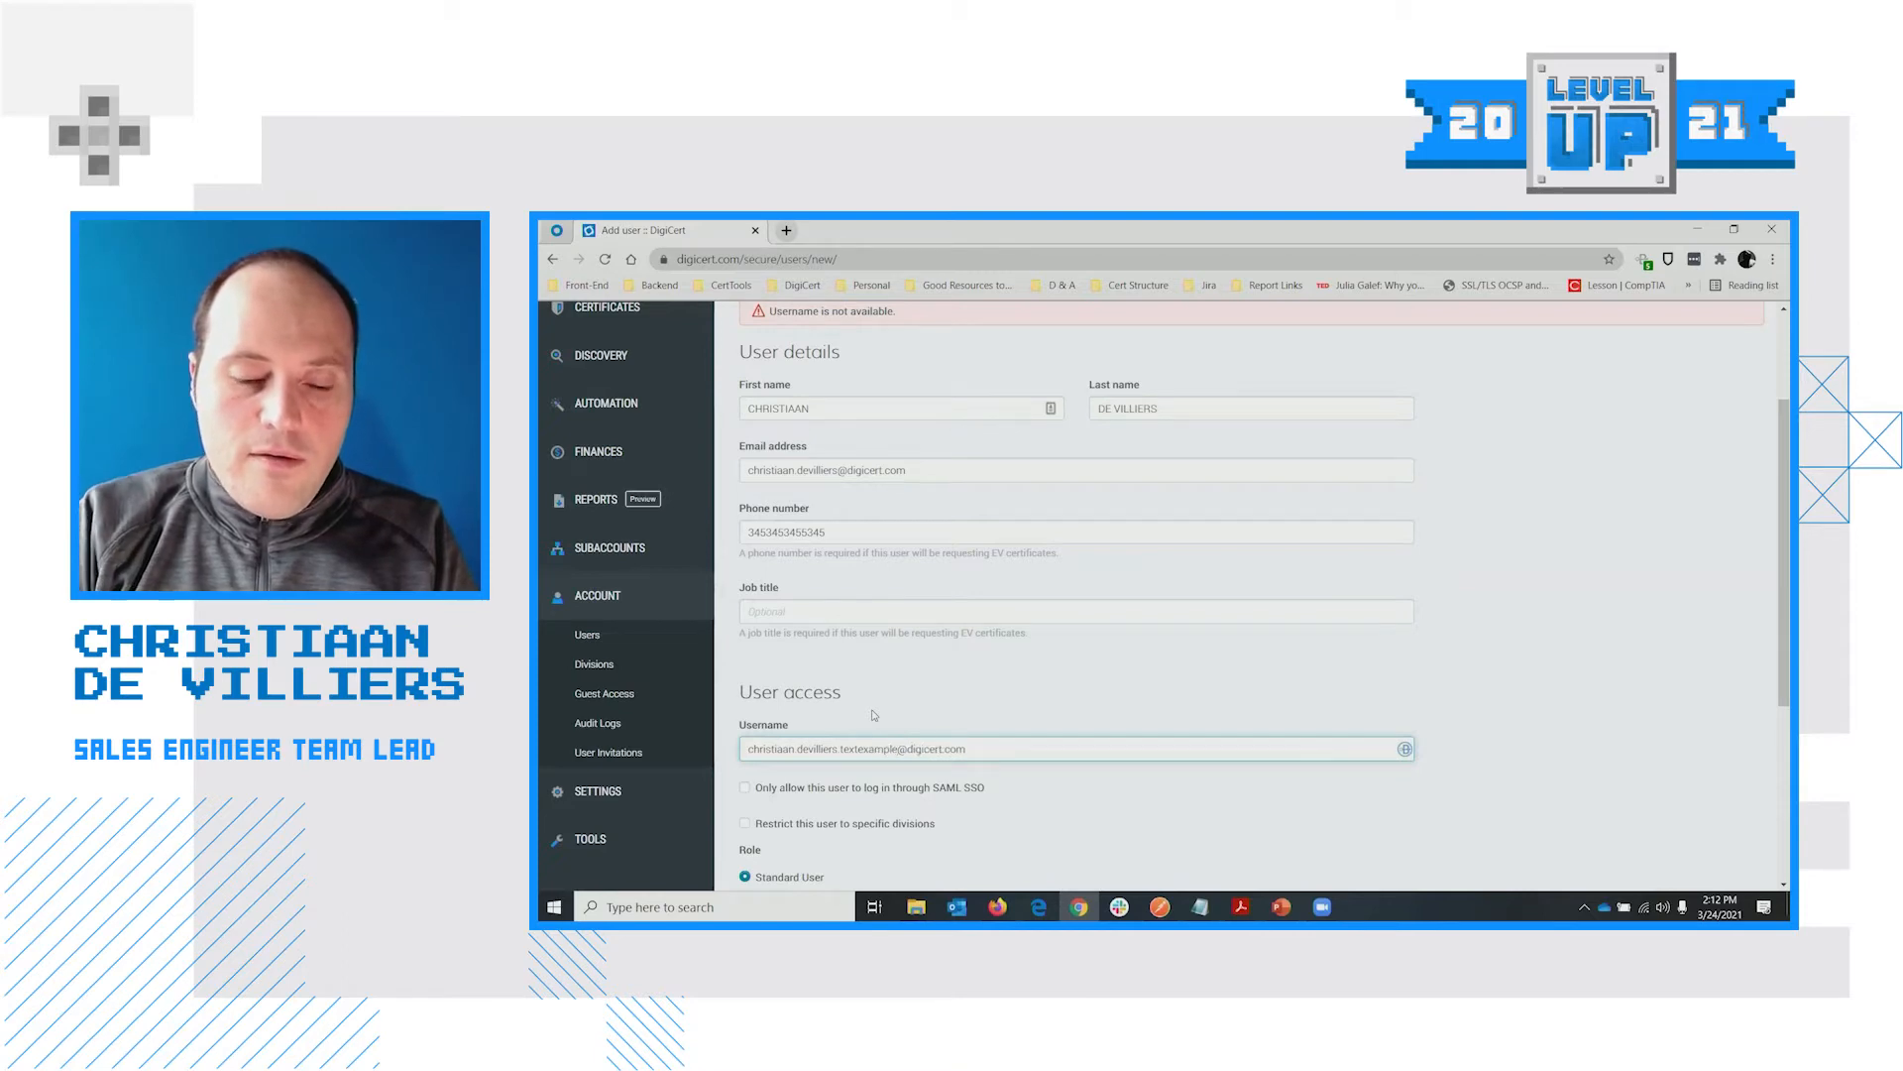
click(1090, 732)
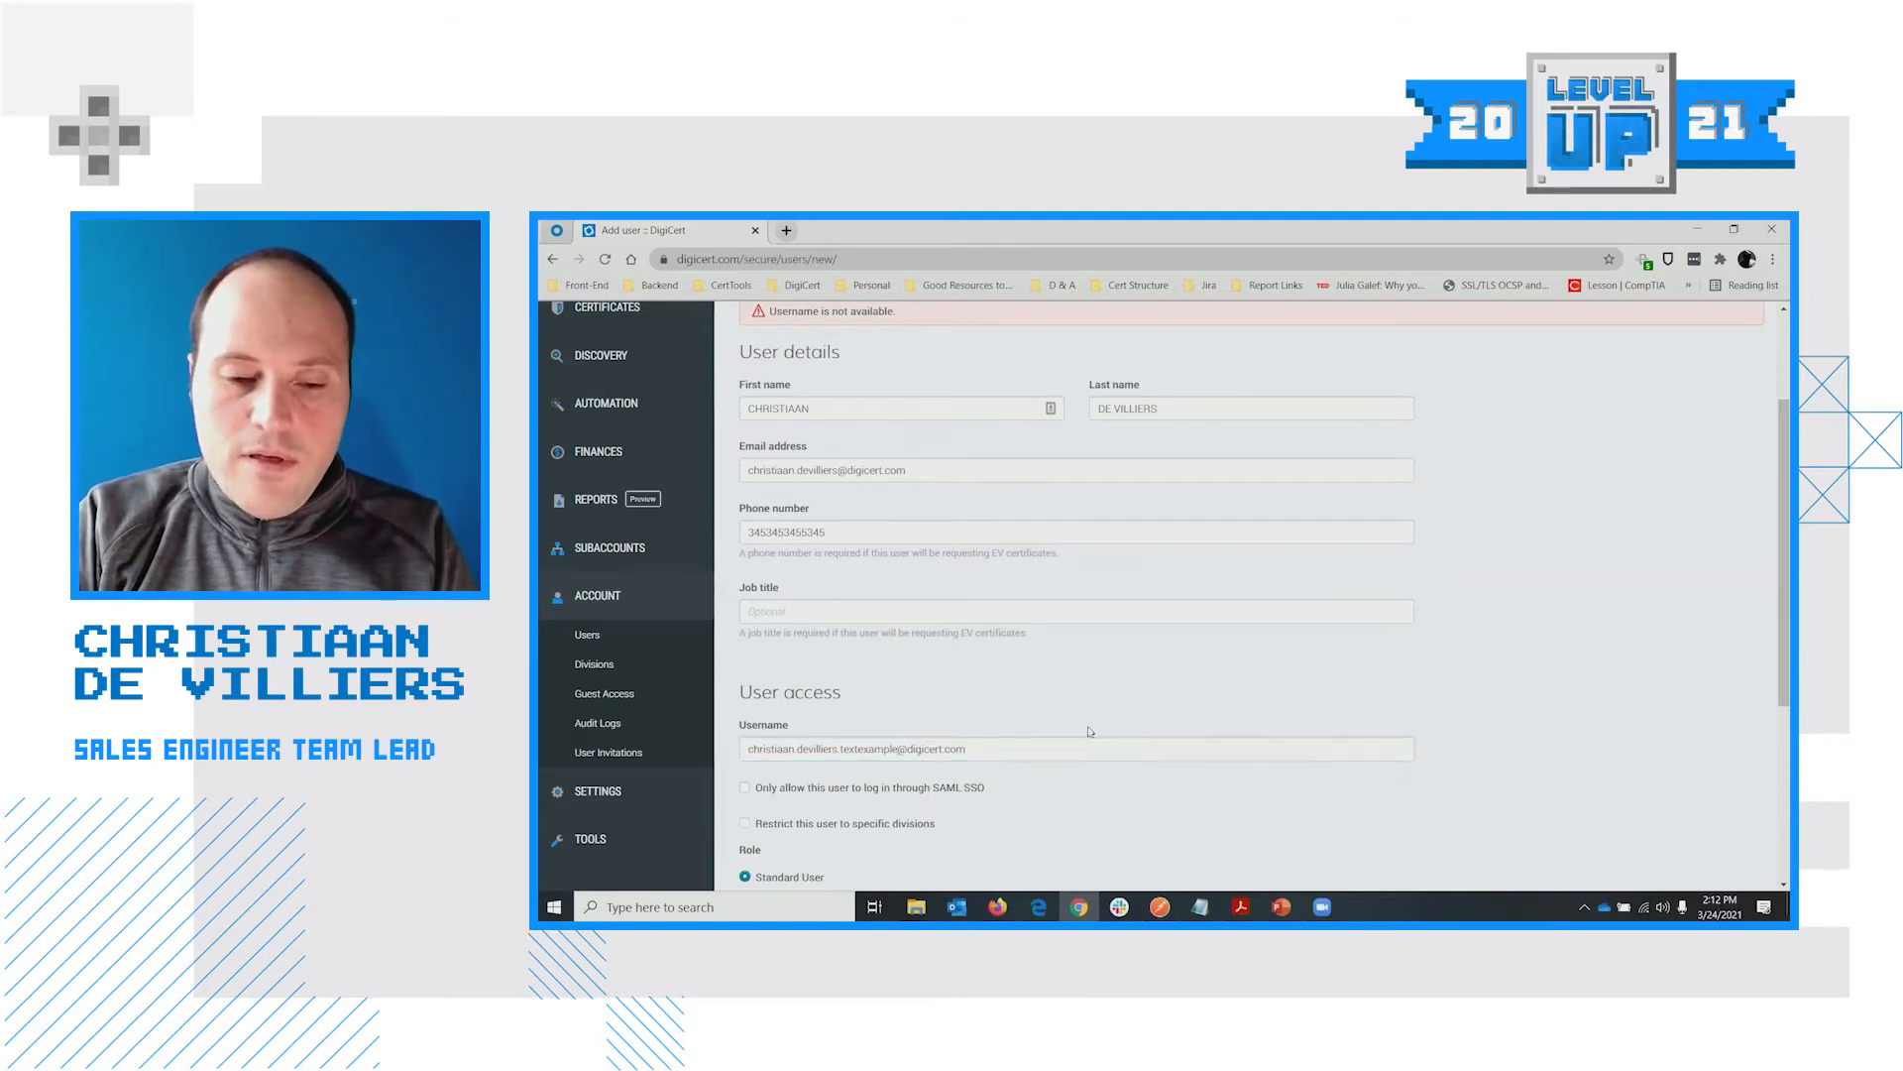
click(902, 750)
text(demo)
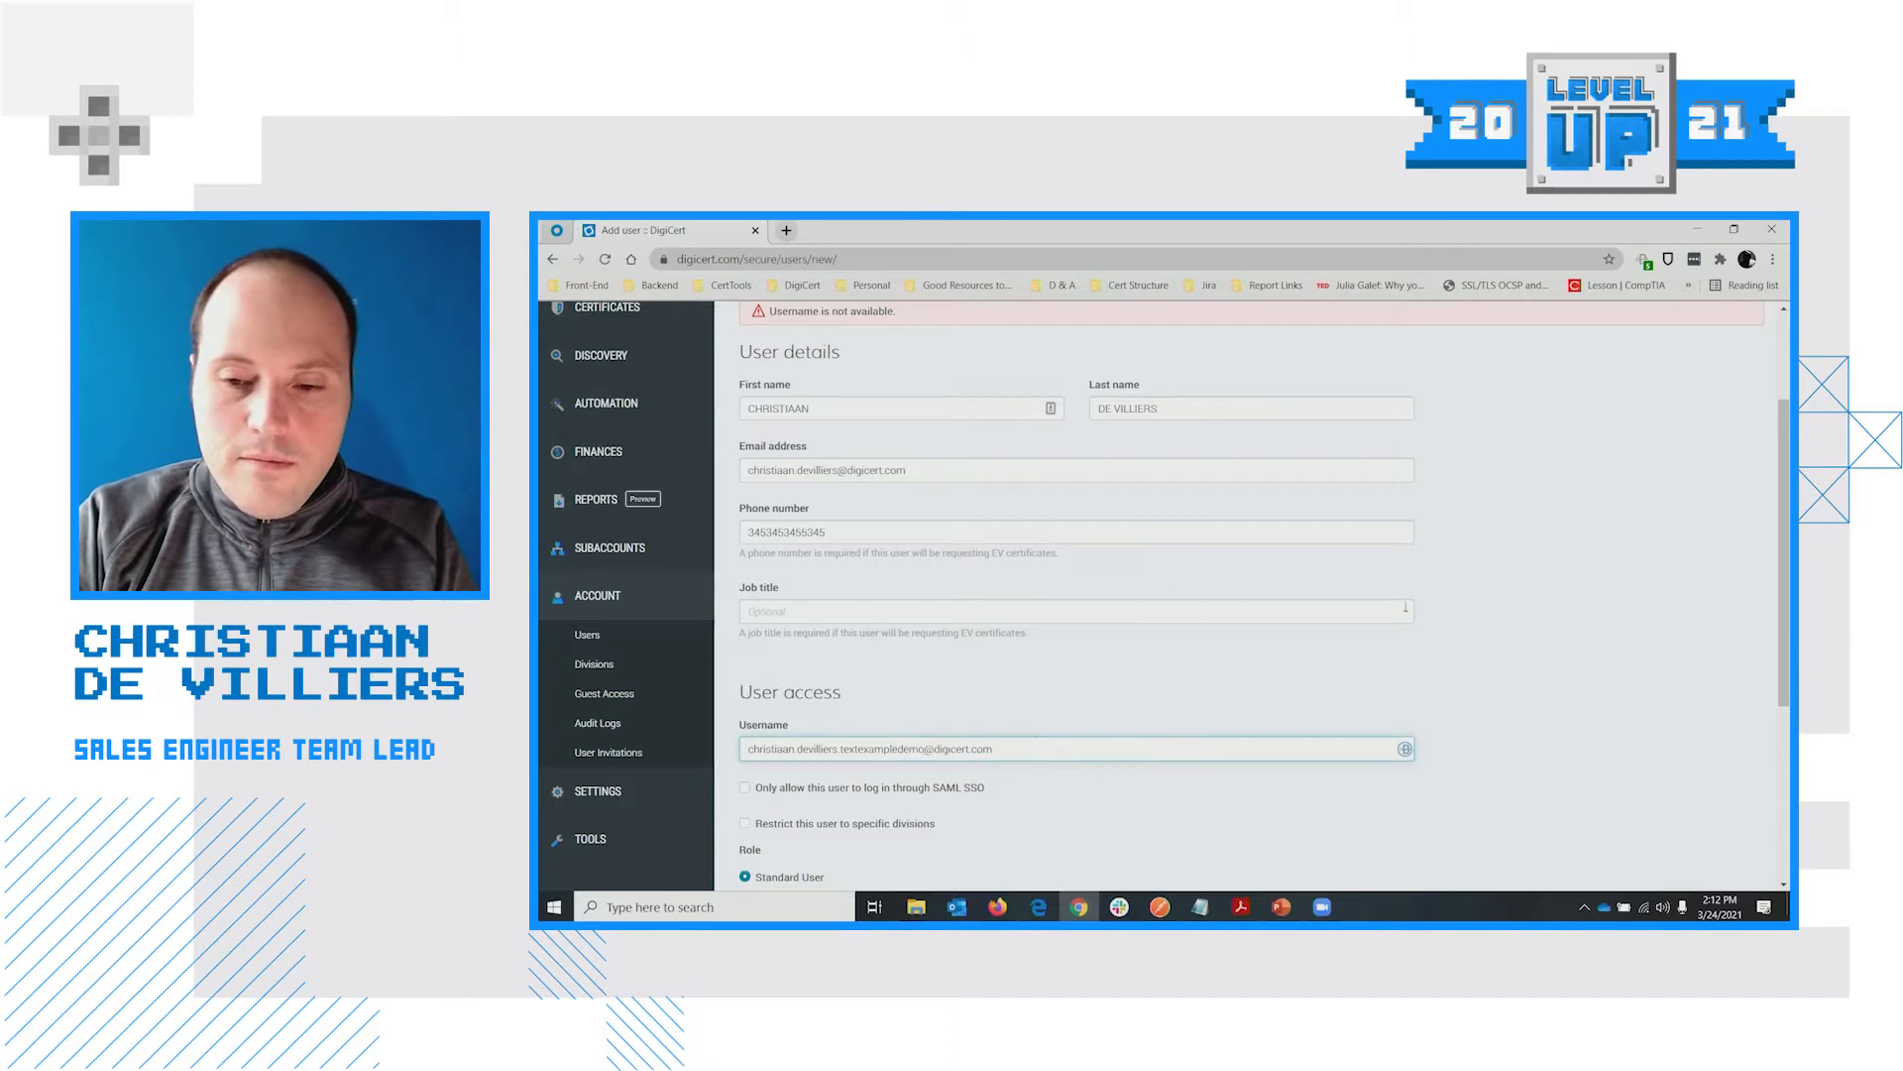
Re-tick the limit-to-own-orders option and resubmit the new user
scroll(1081, 712, down, 4)
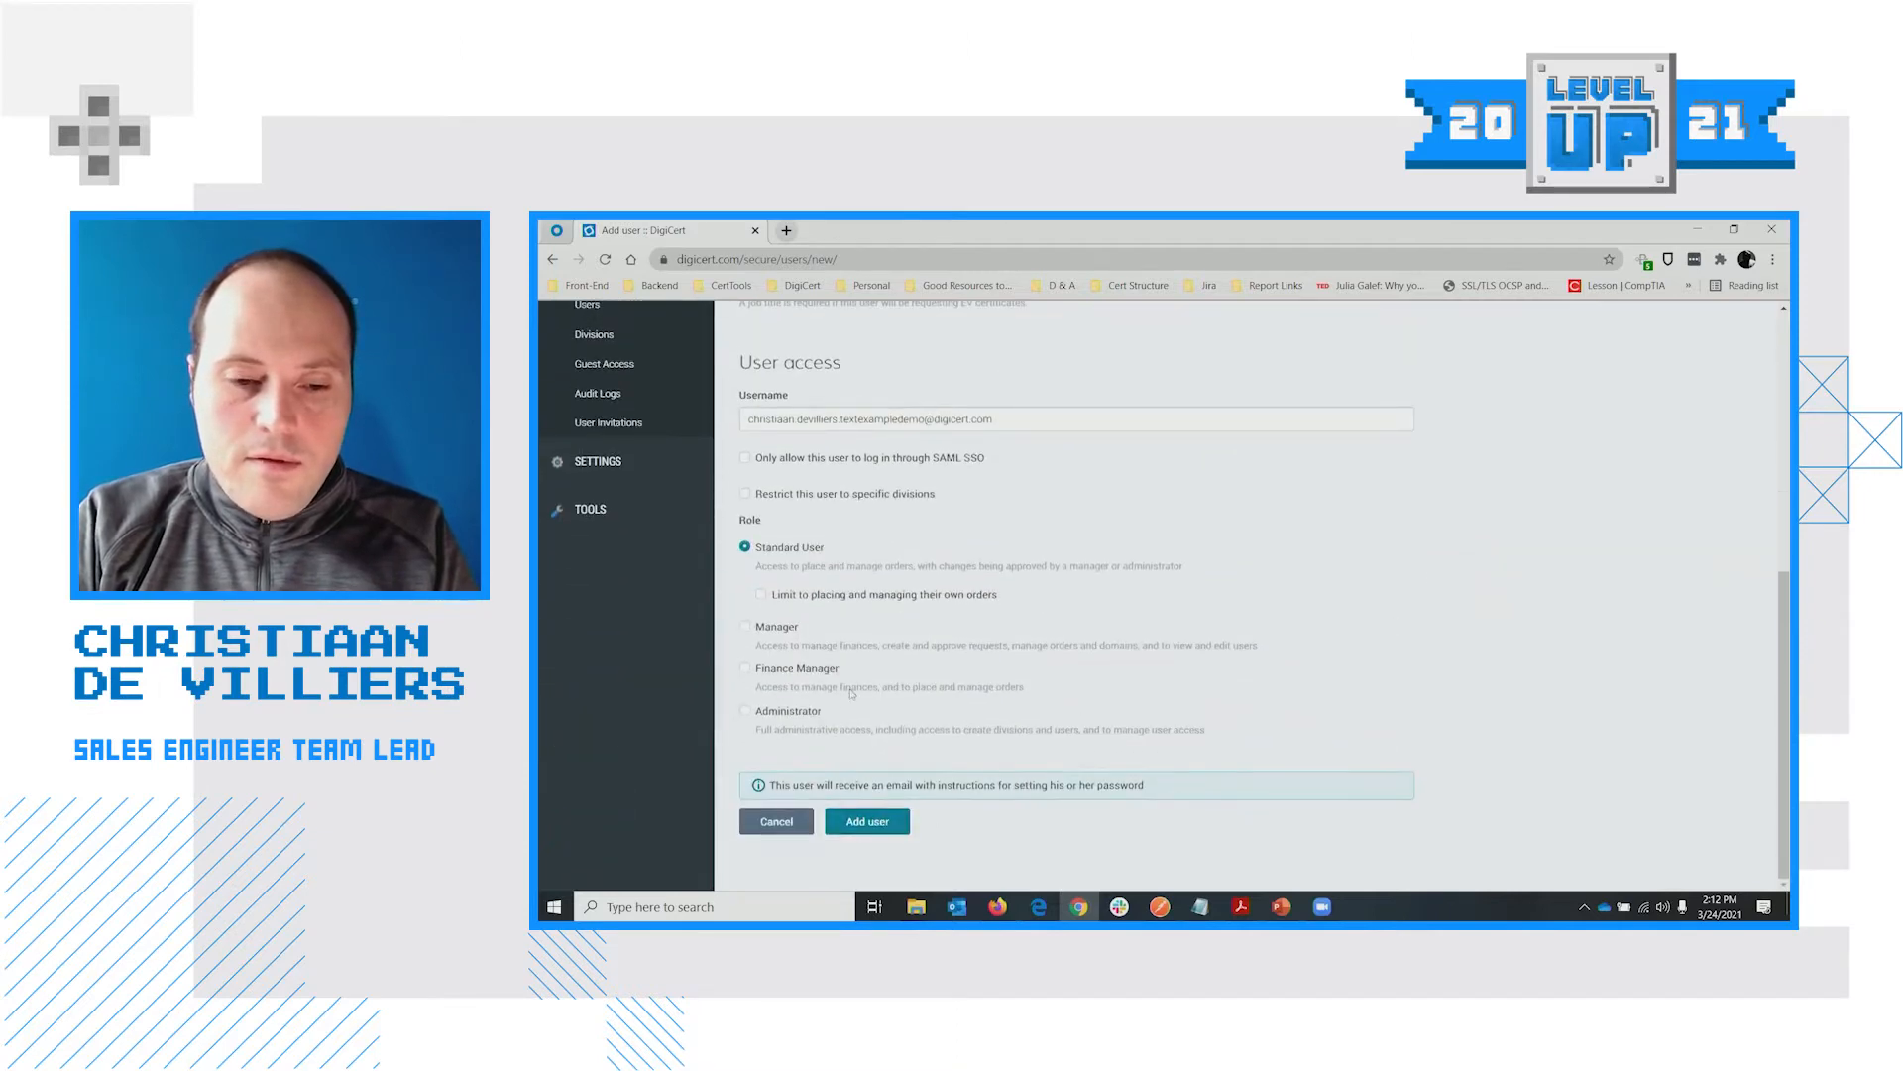
click(852, 597)
click(868, 821)
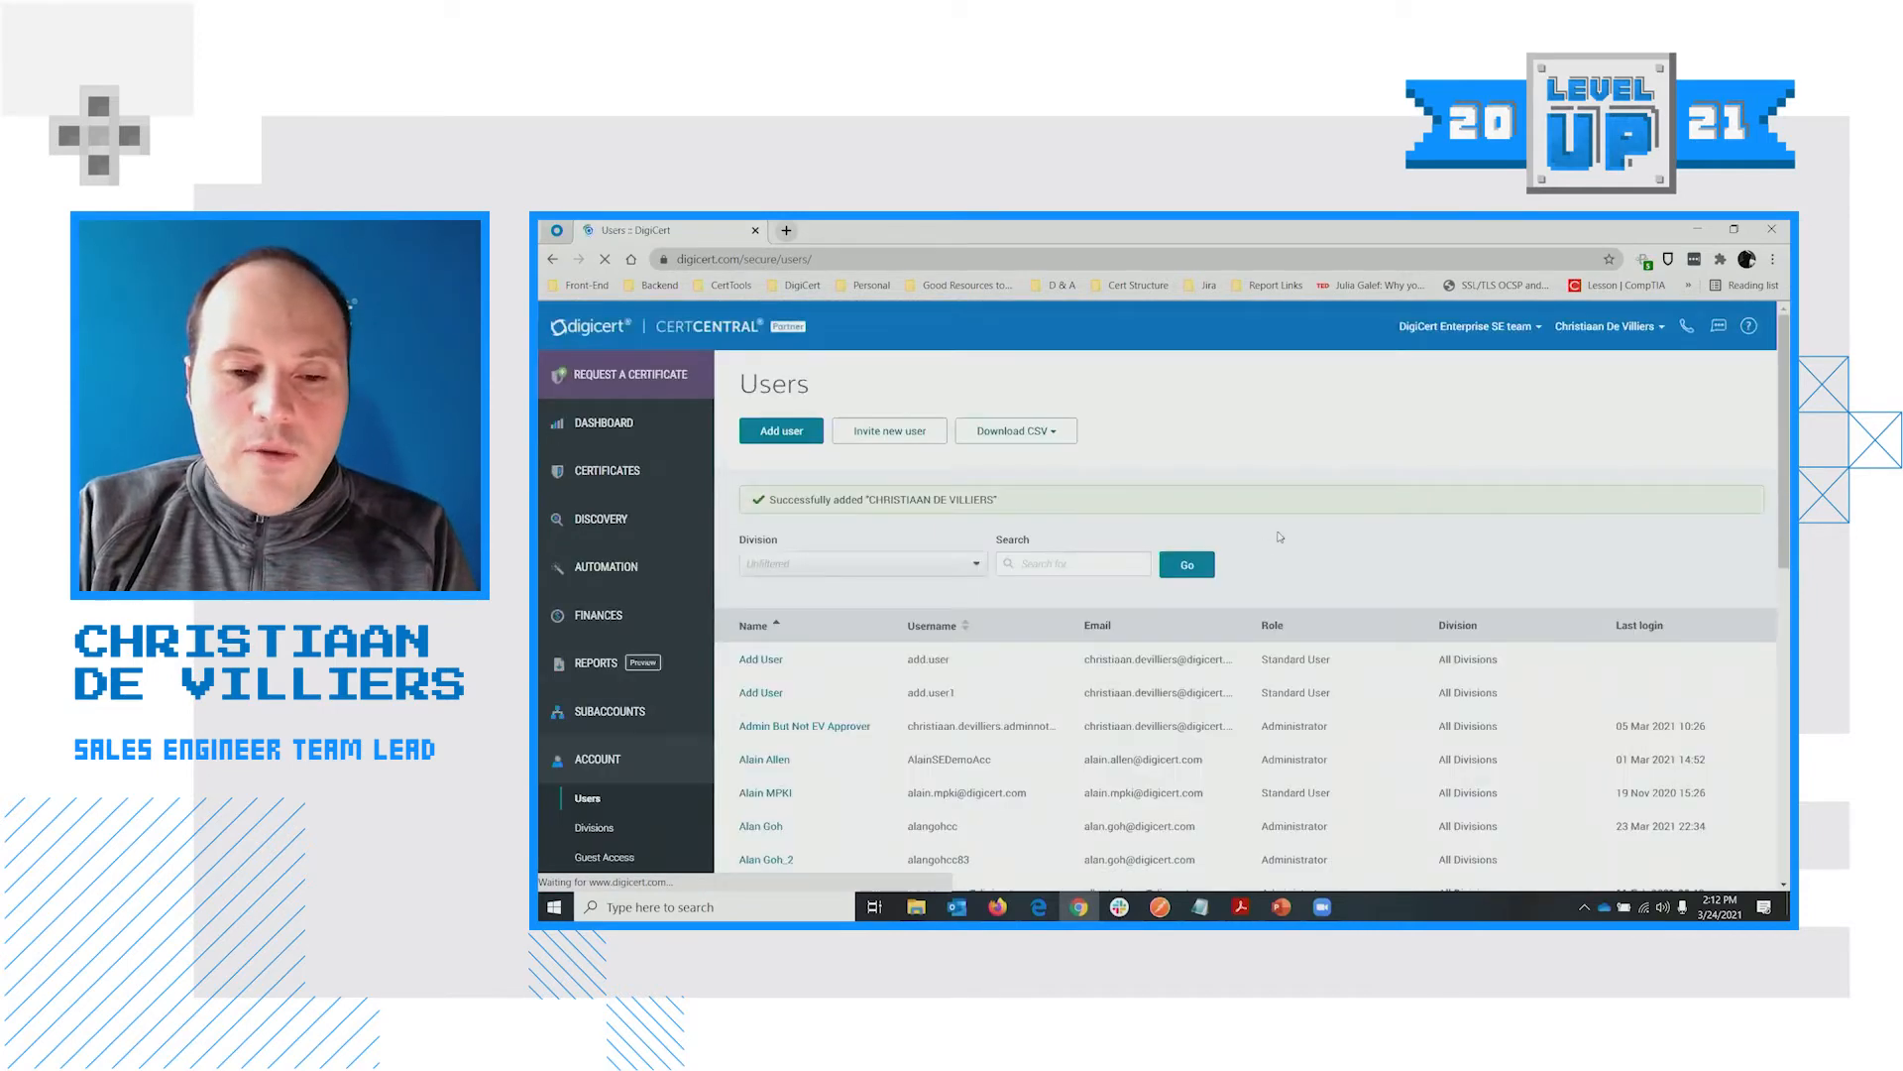
Scroll the Users list to confirm the new user appears as a Limited User
scroll(897, 627, down, 2)
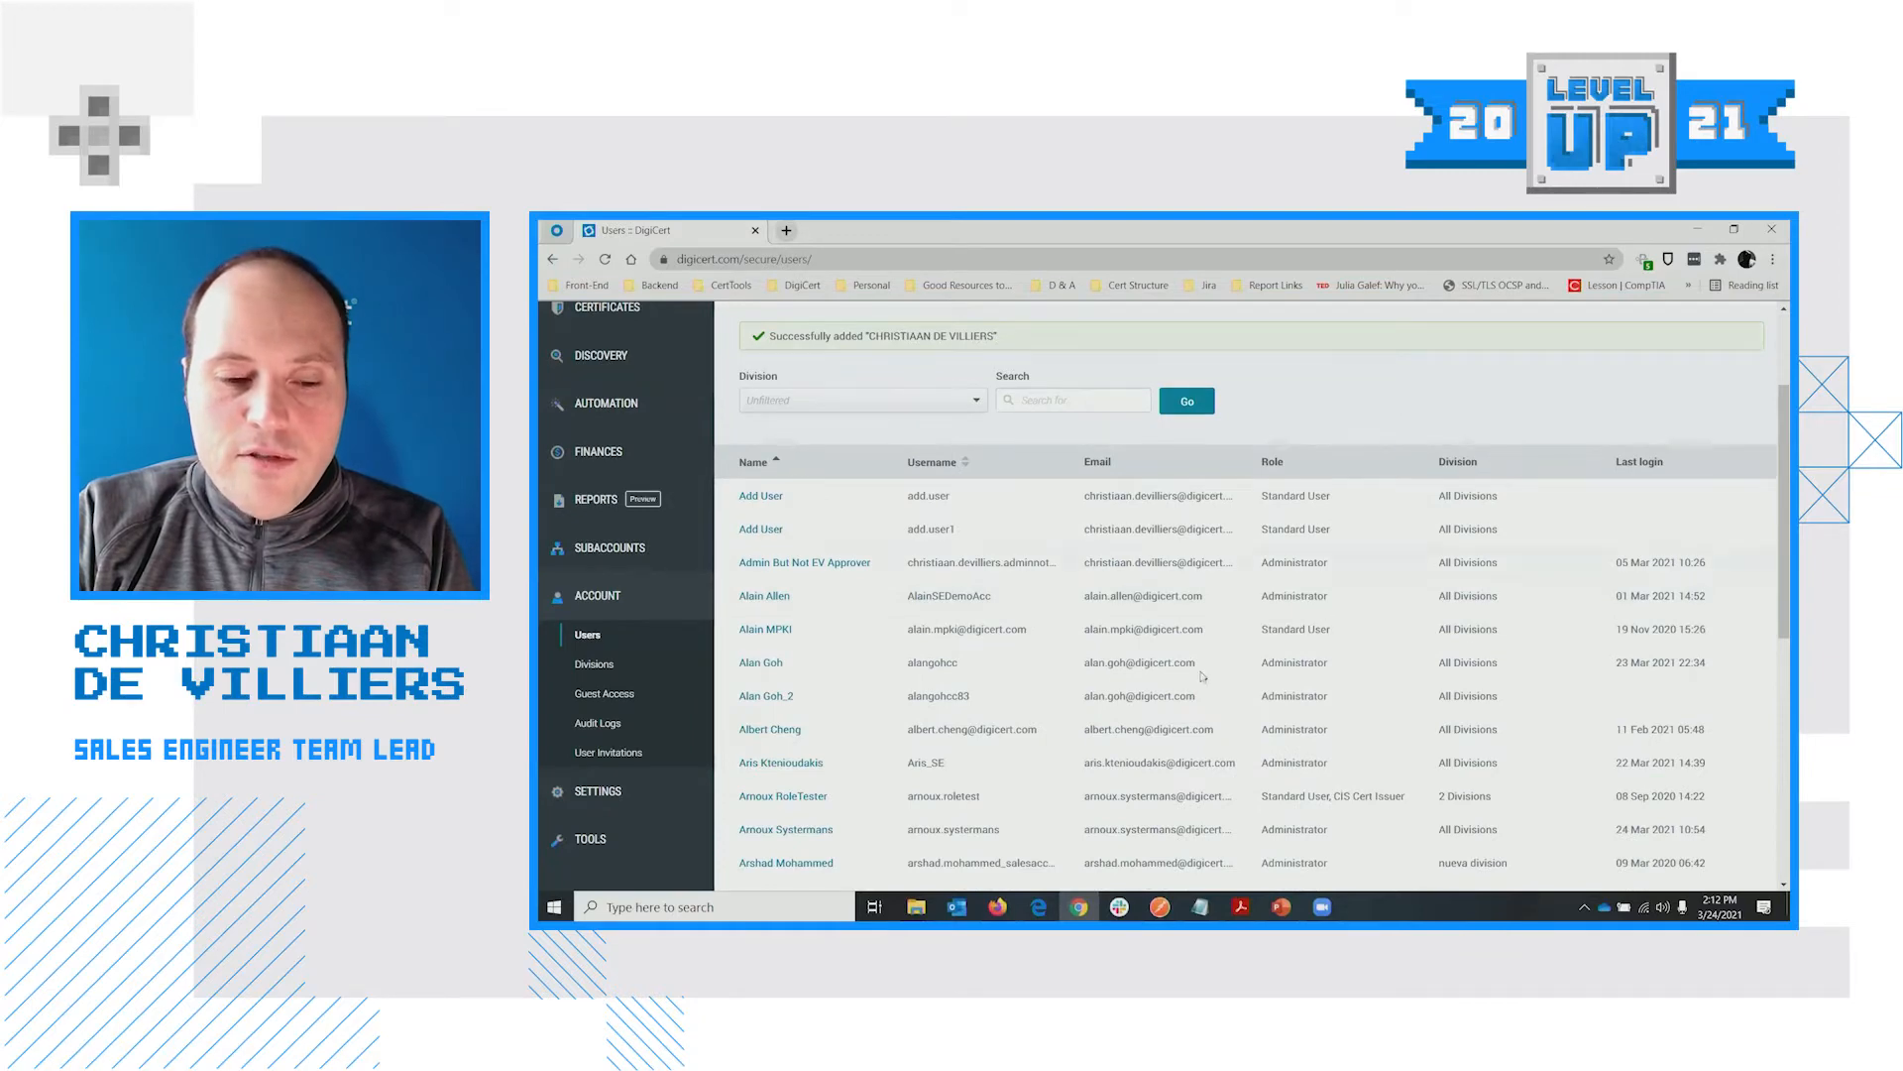
scroll(899, 579, down, 5)
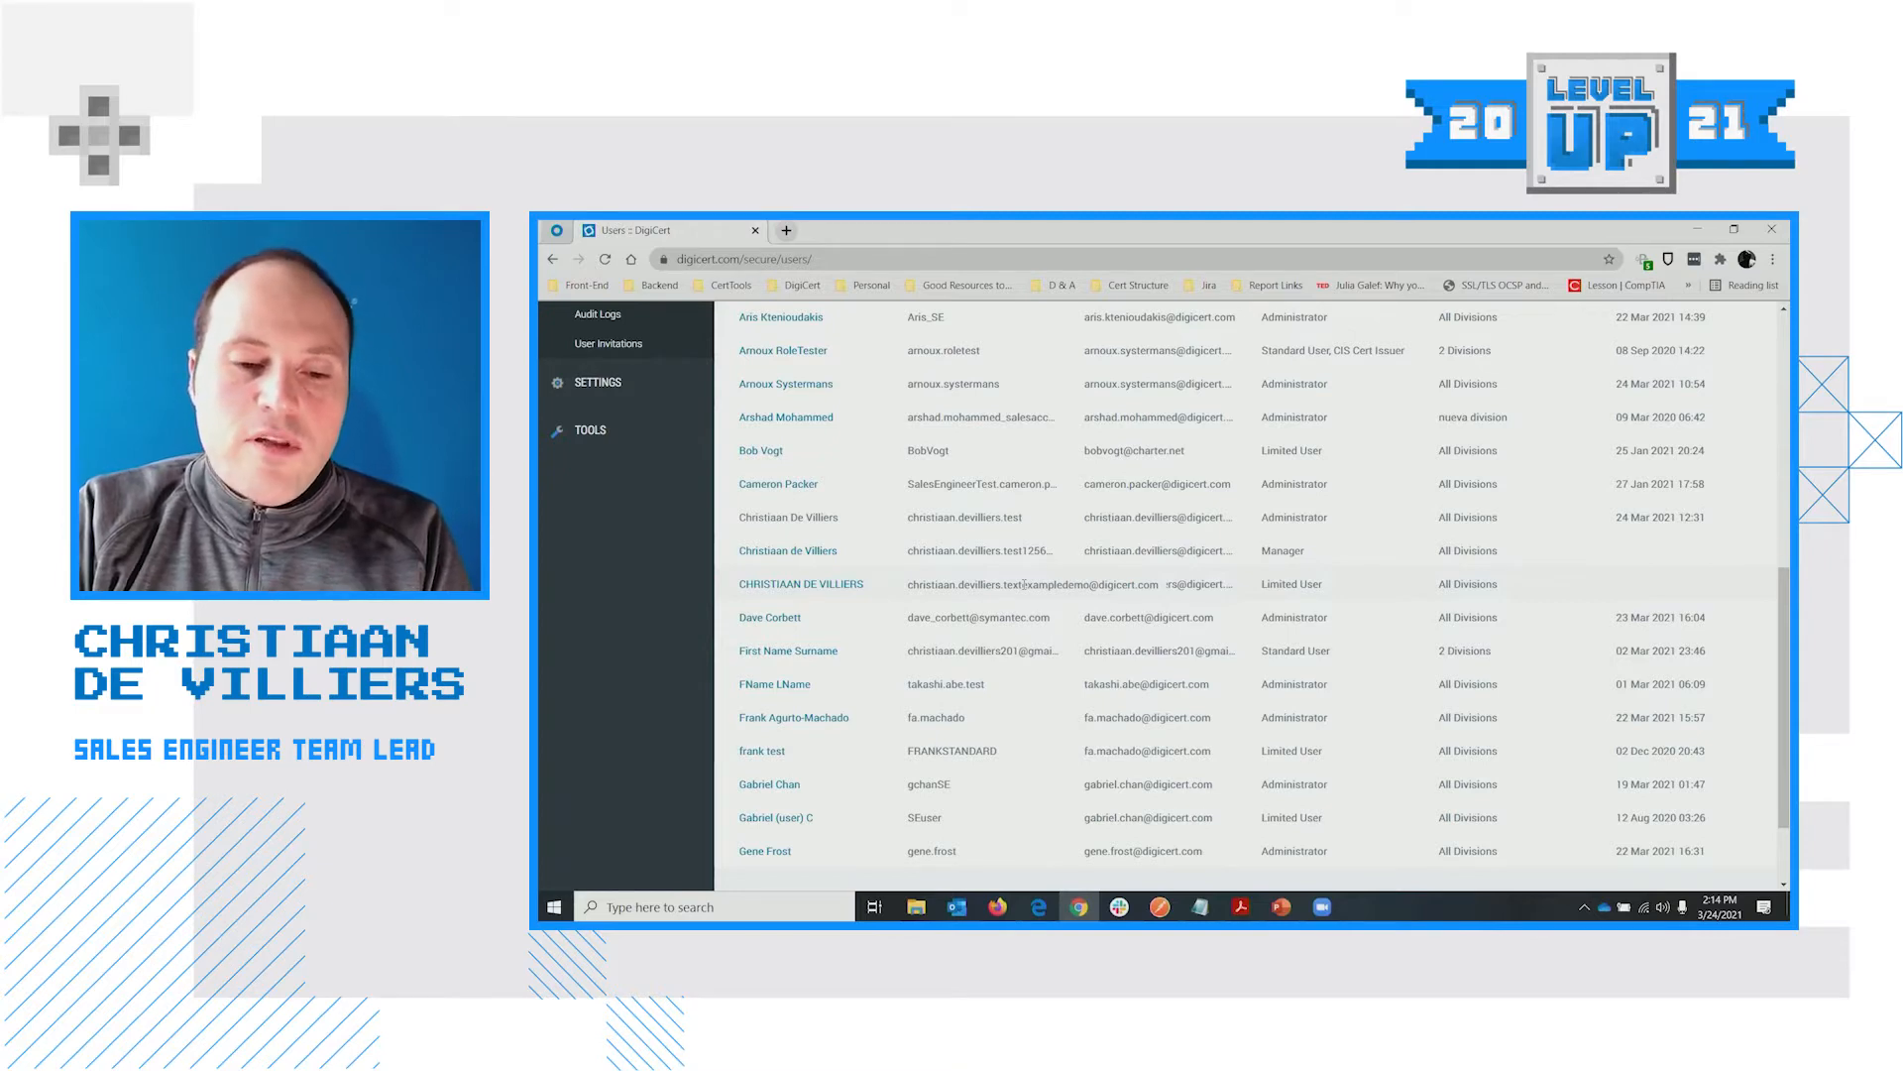
scroll(1020, 589, up, 6)
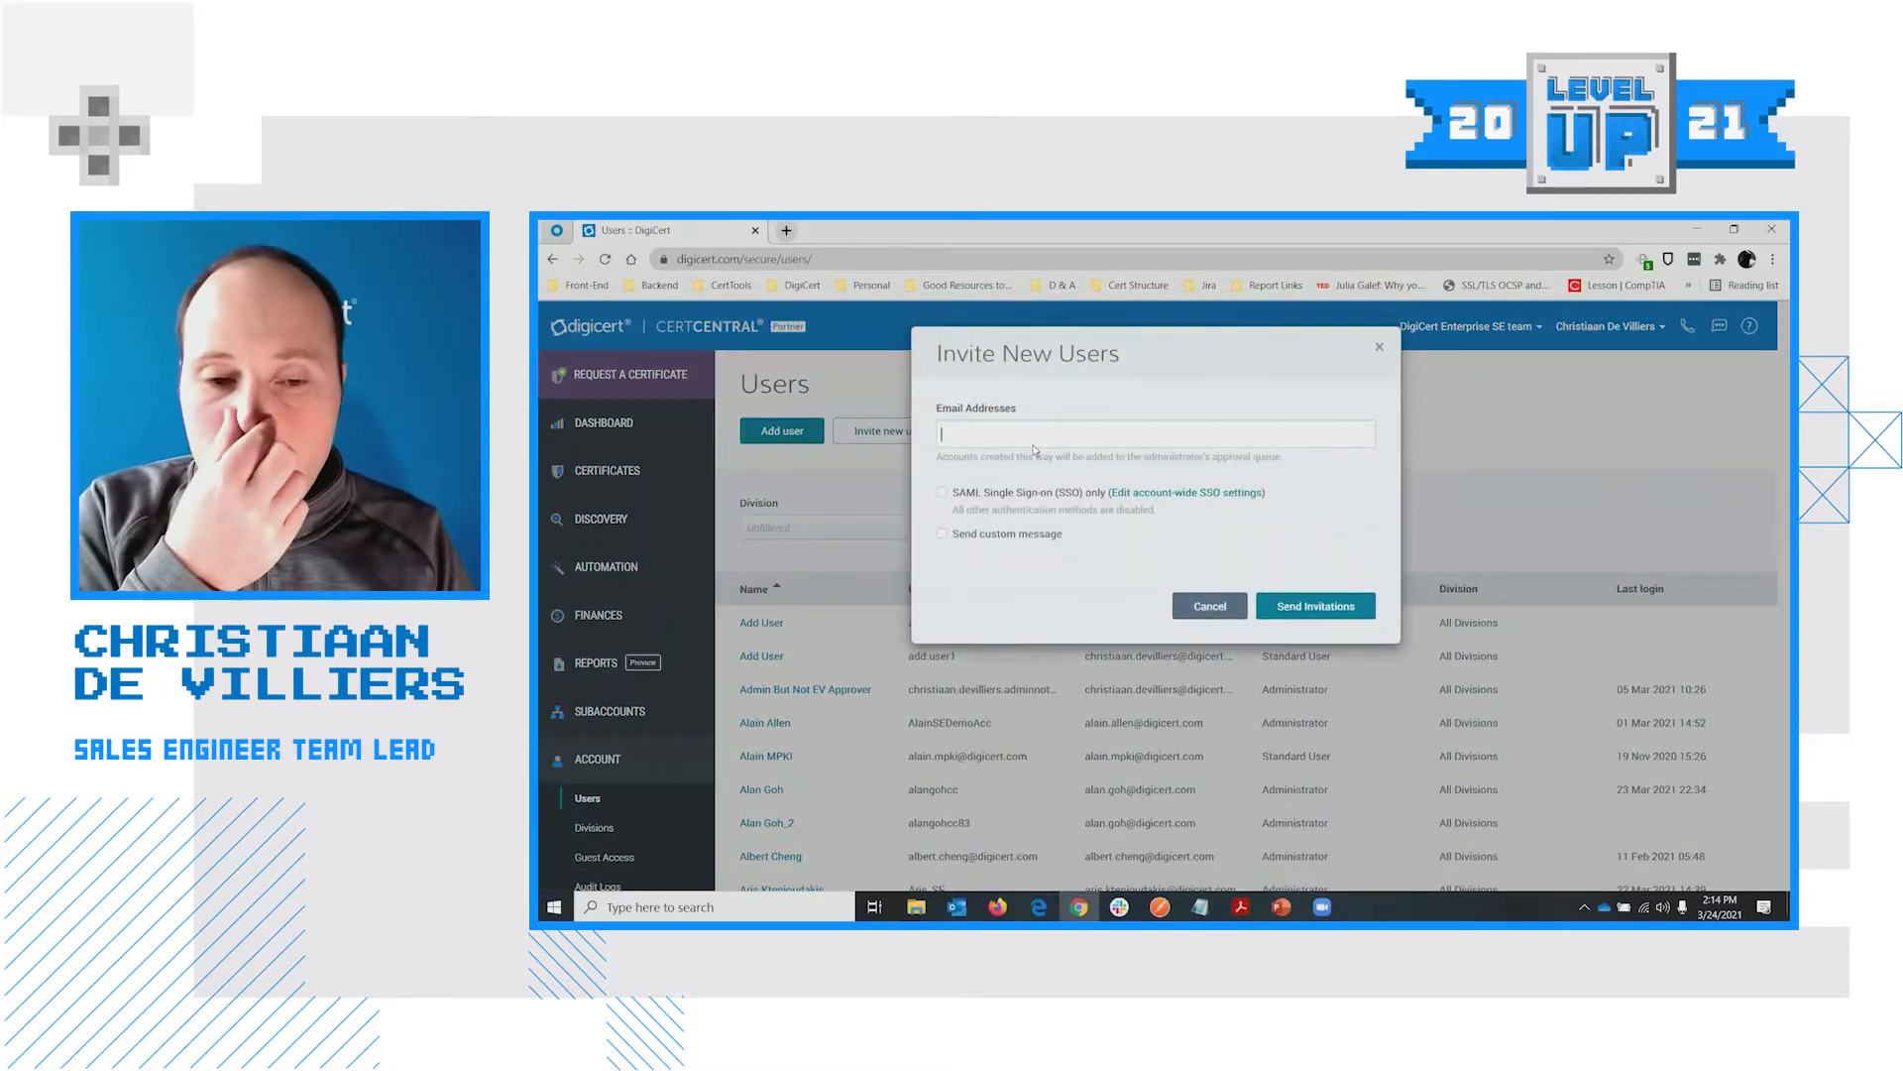
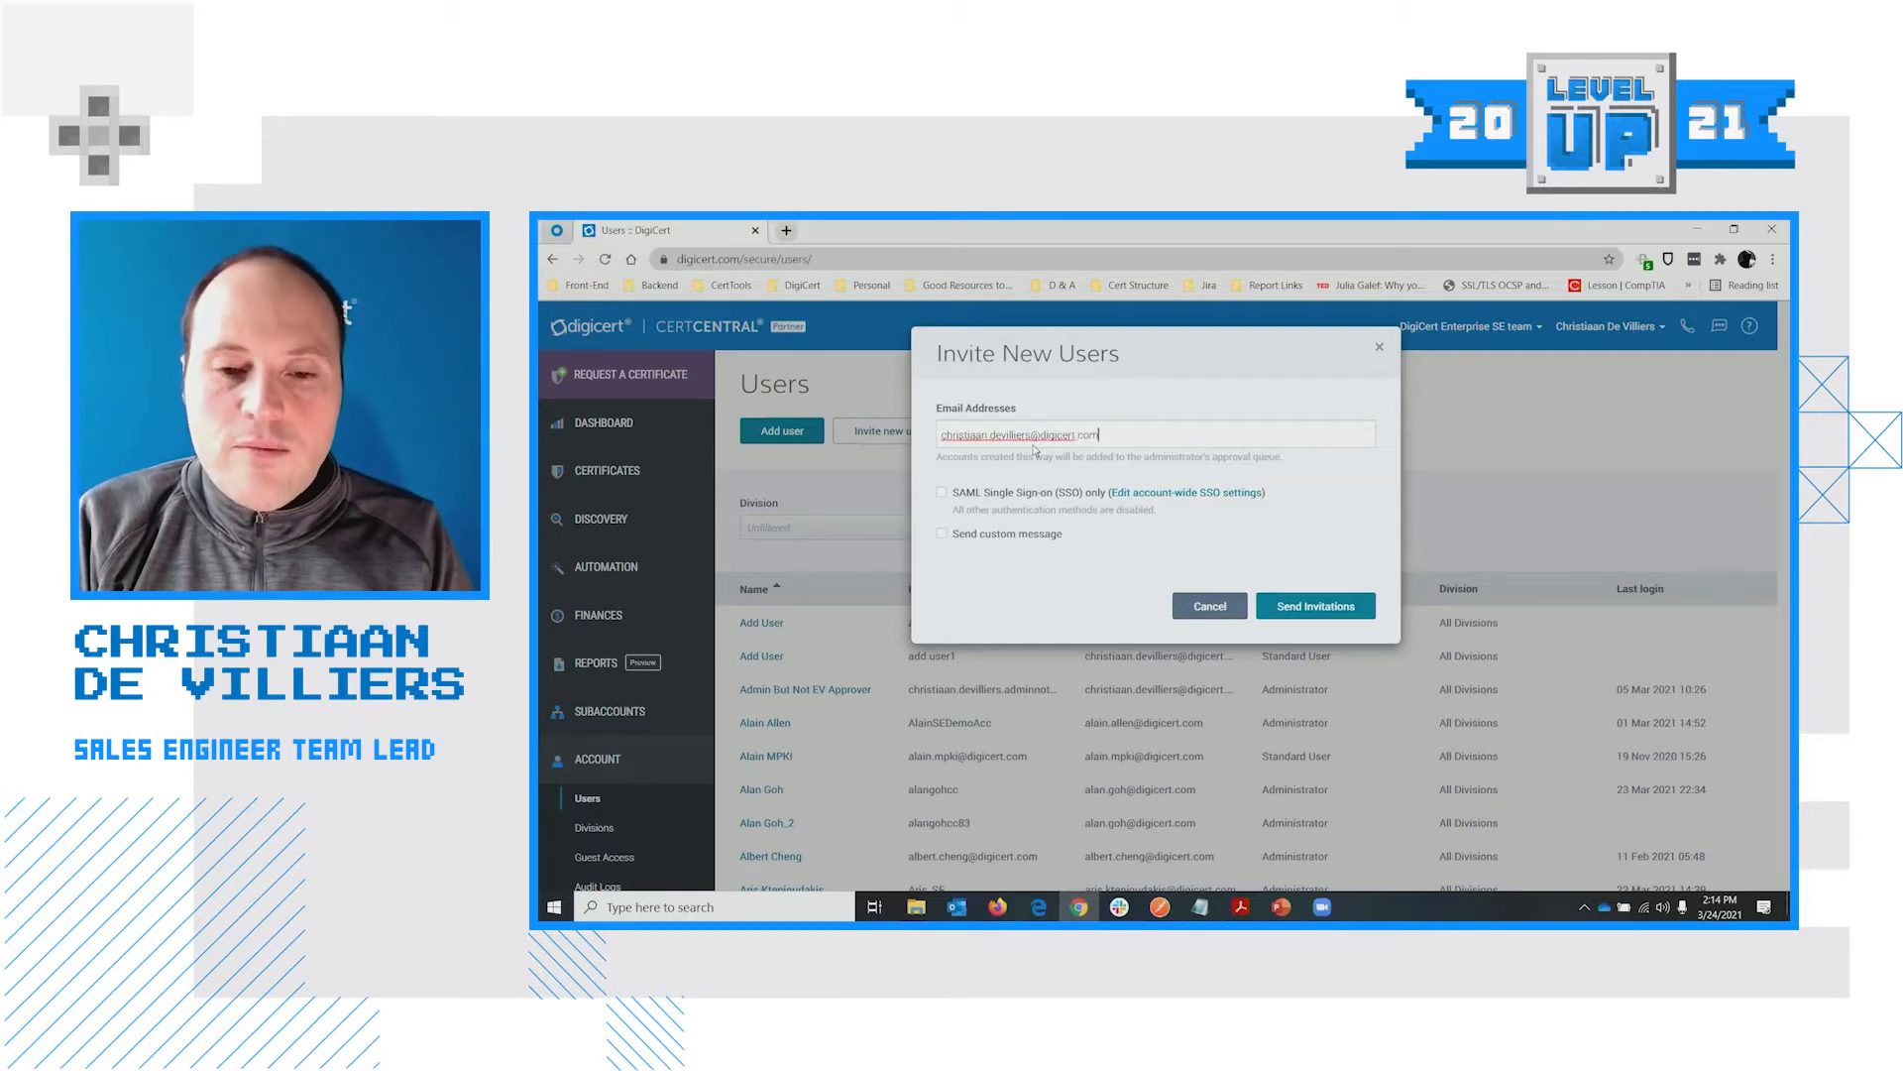
Invite the new user's e-mail address with the custom message 'please create this'
key(Return)
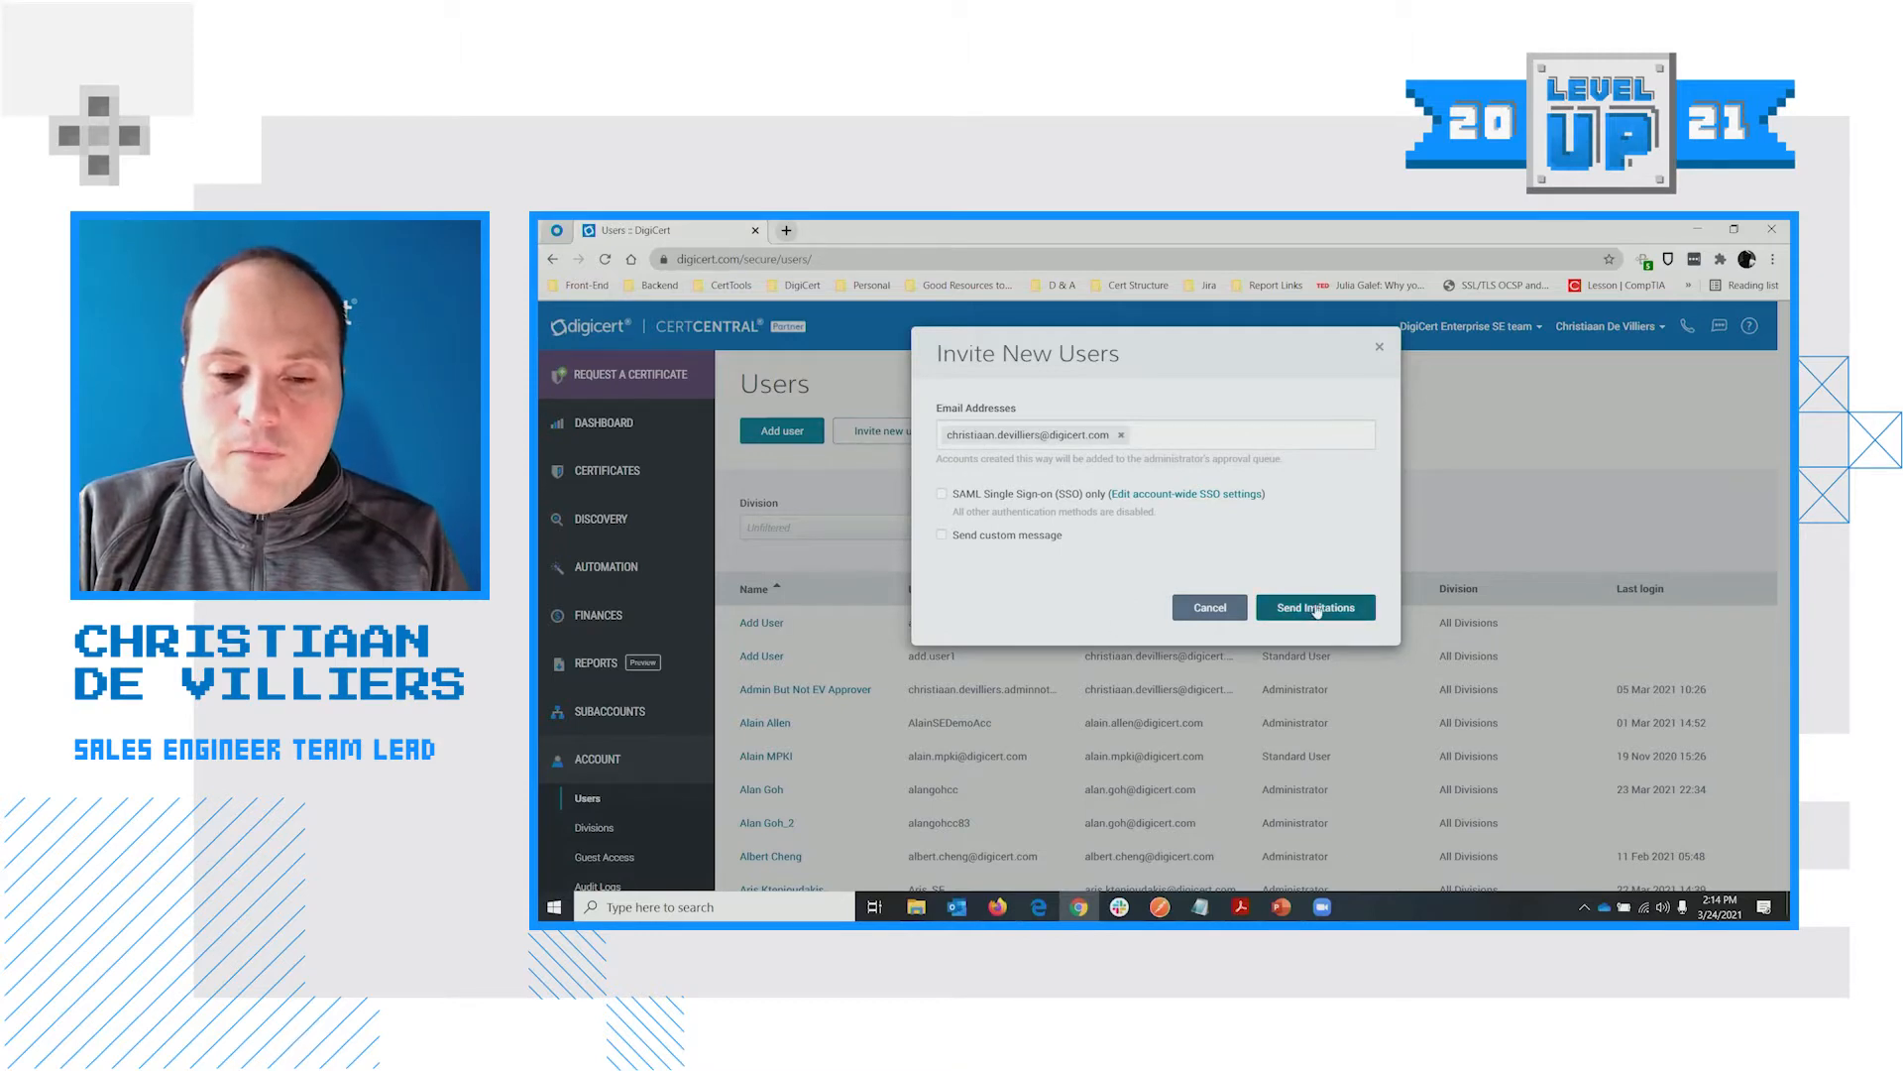
click(1031, 537)
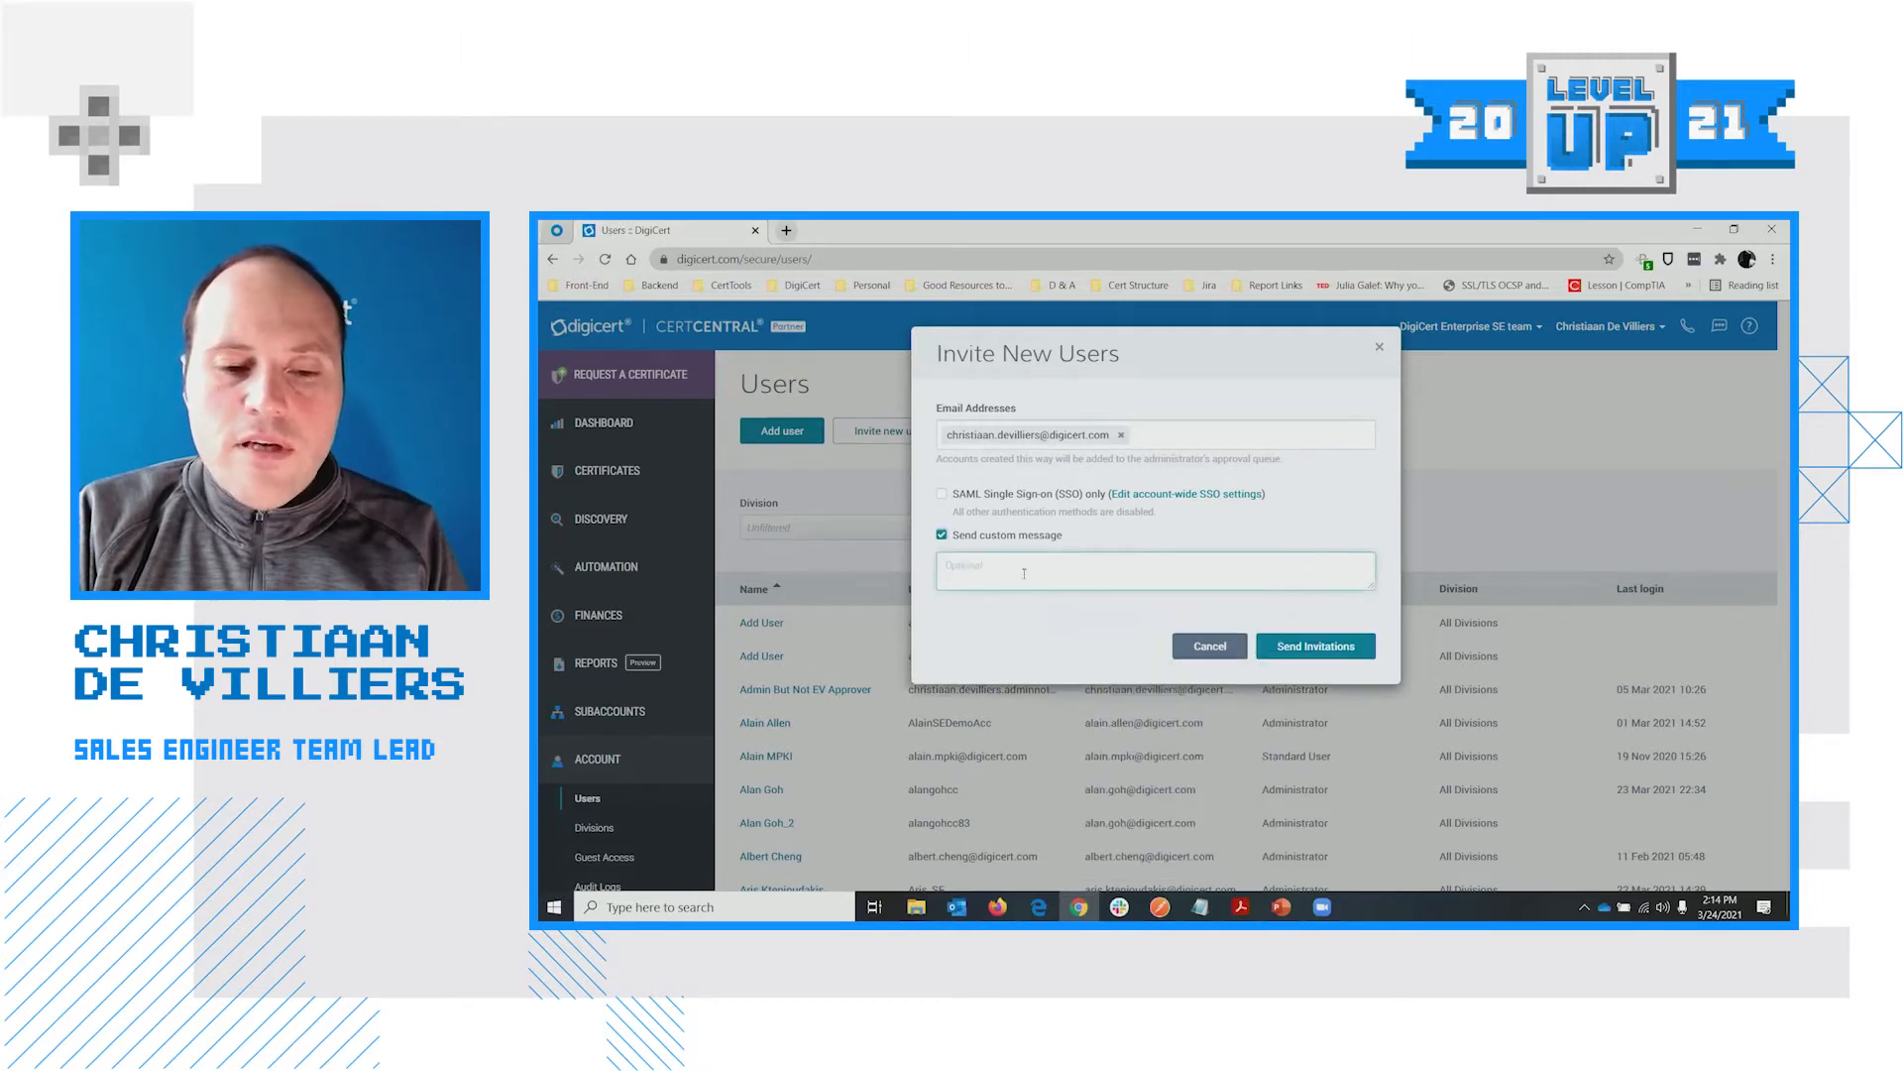
click(1021, 572)
text(p)
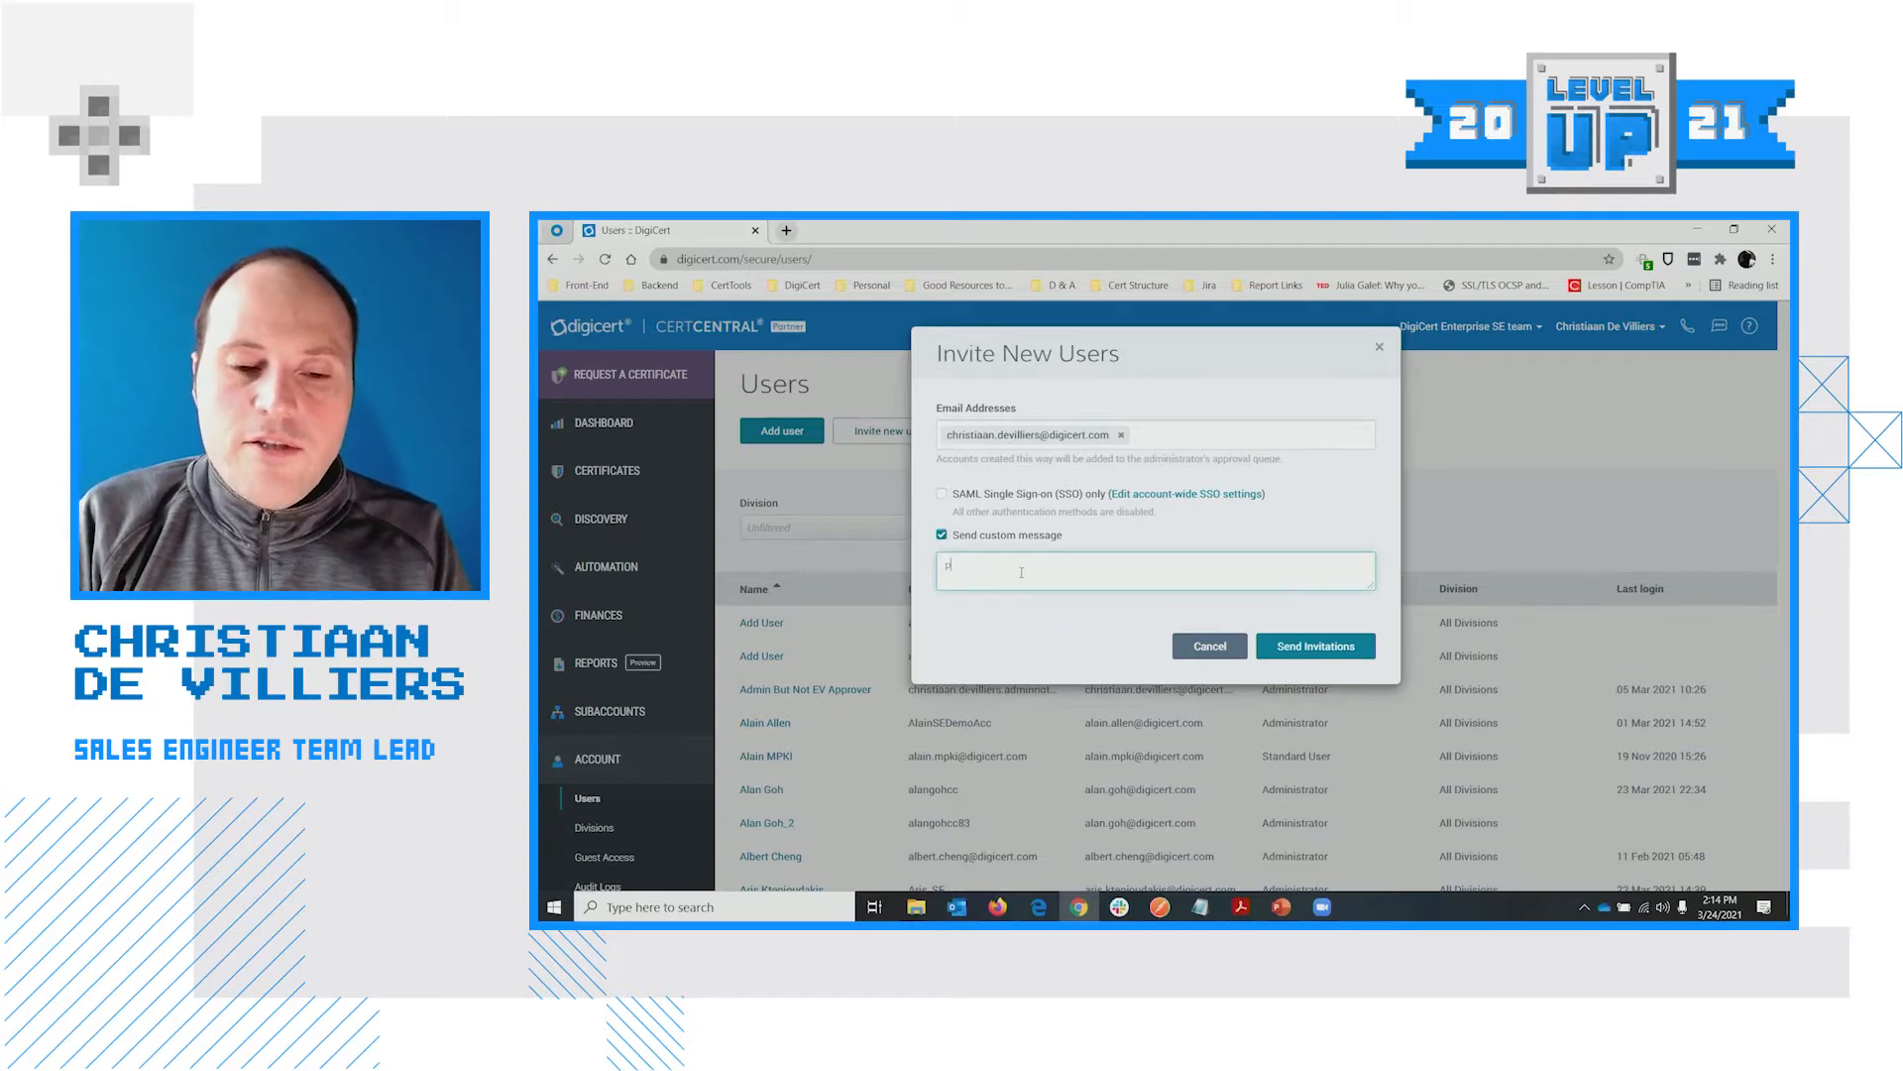
text(lease create this)
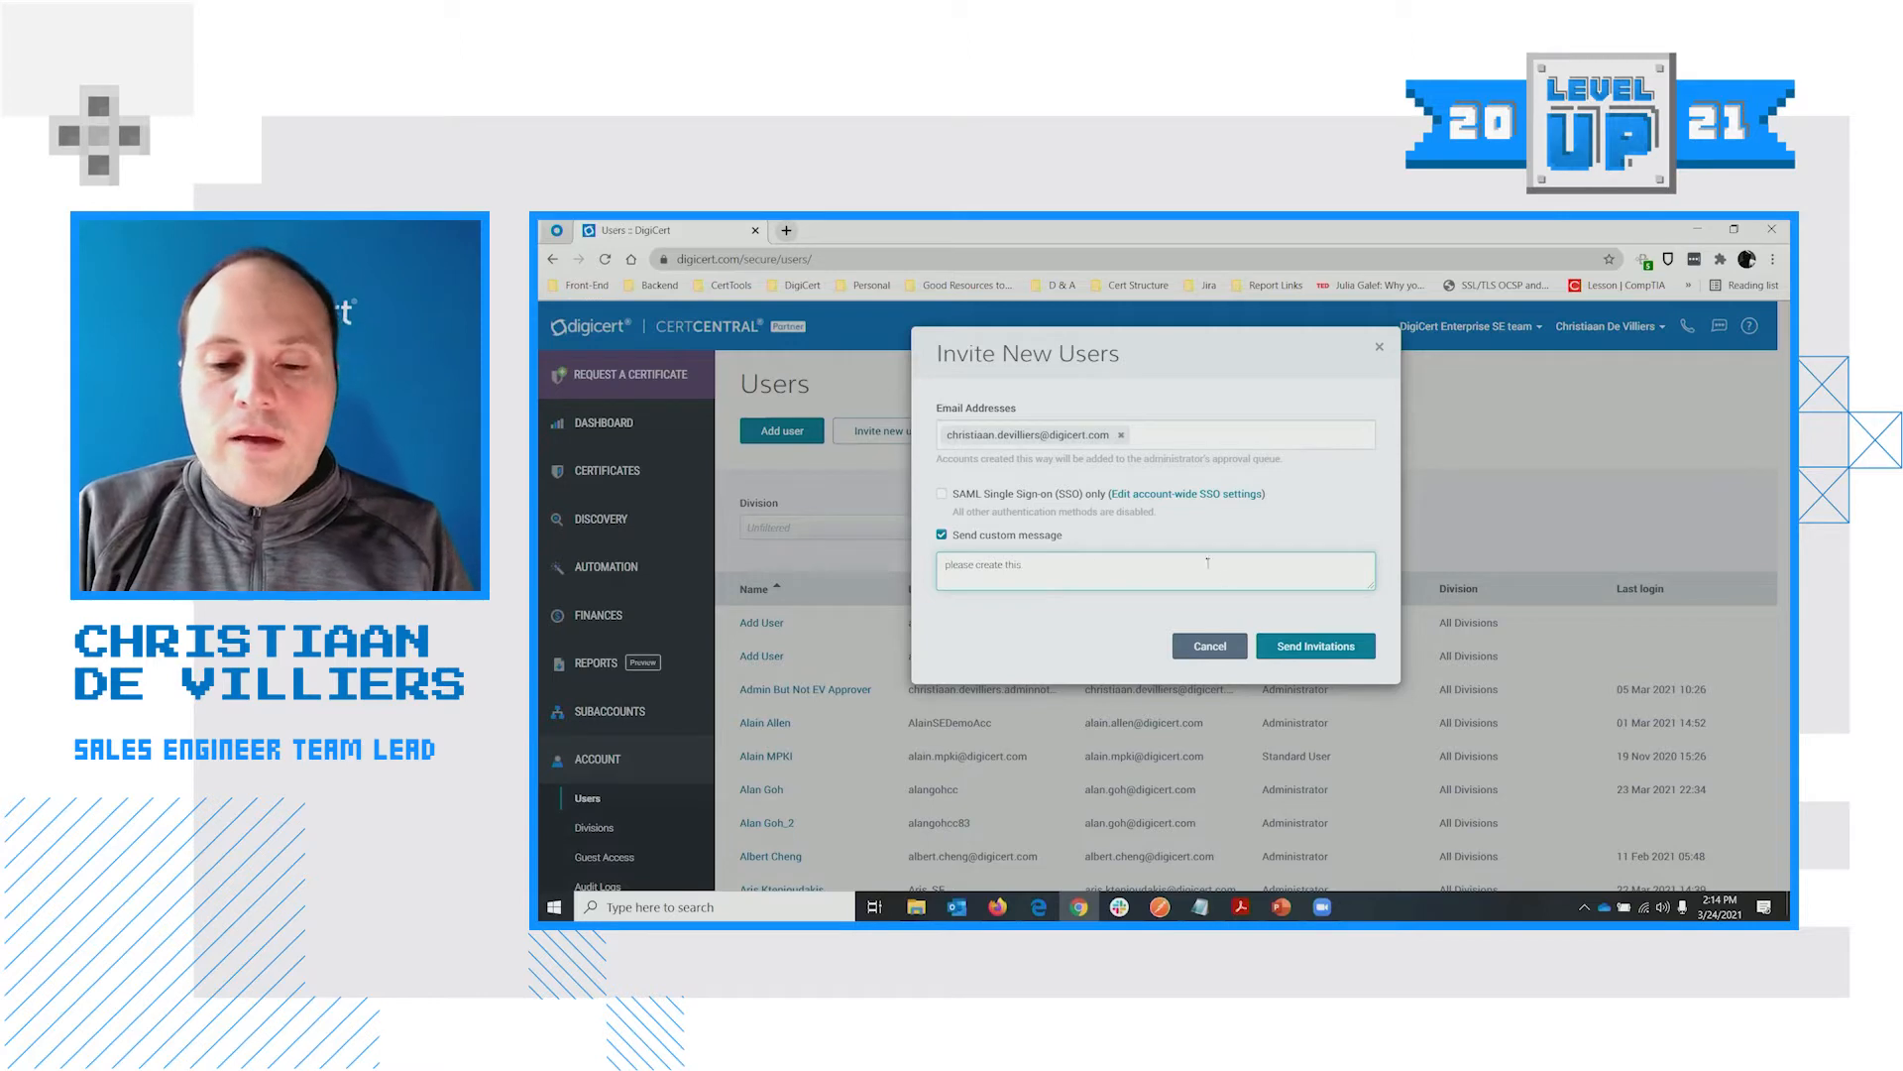
click(1319, 644)
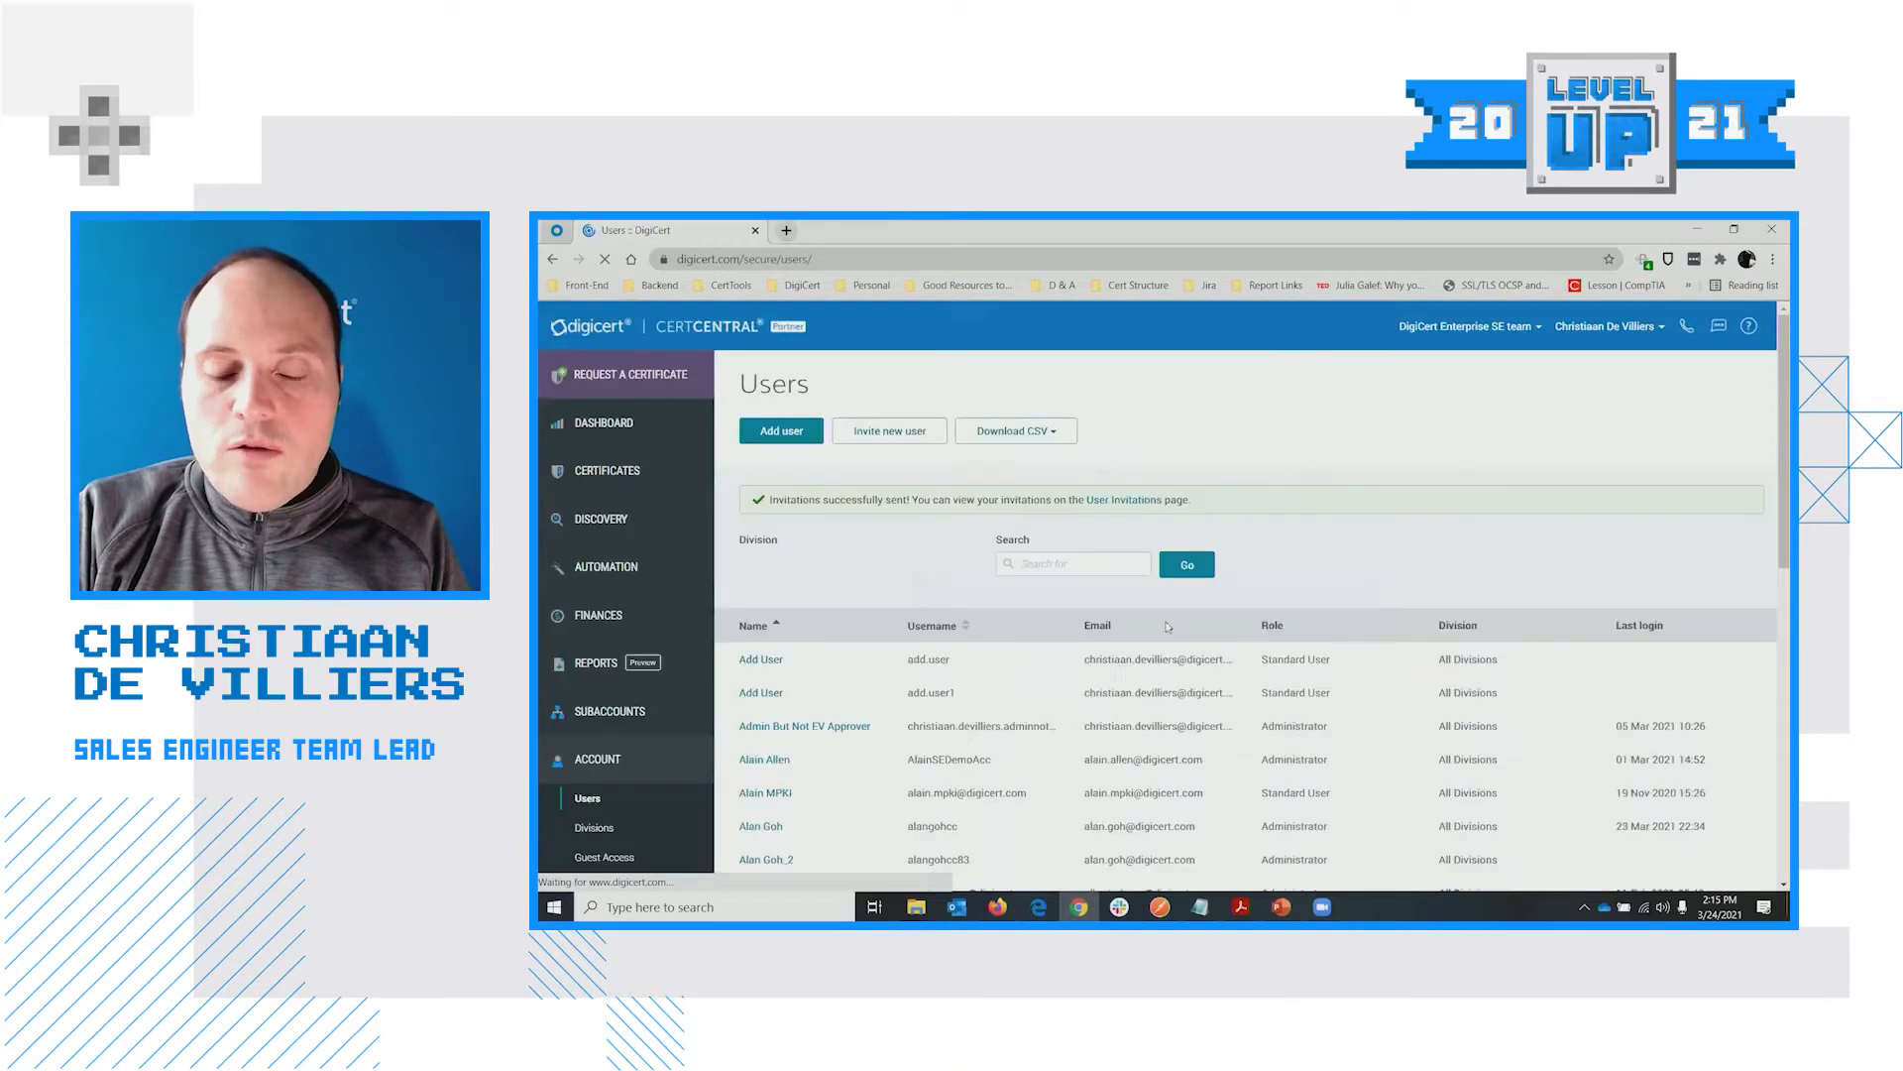
Show the User Invitations page listing four invitations, the newest from 24 Mar 2021
scroll(1354, 528, down, 1)
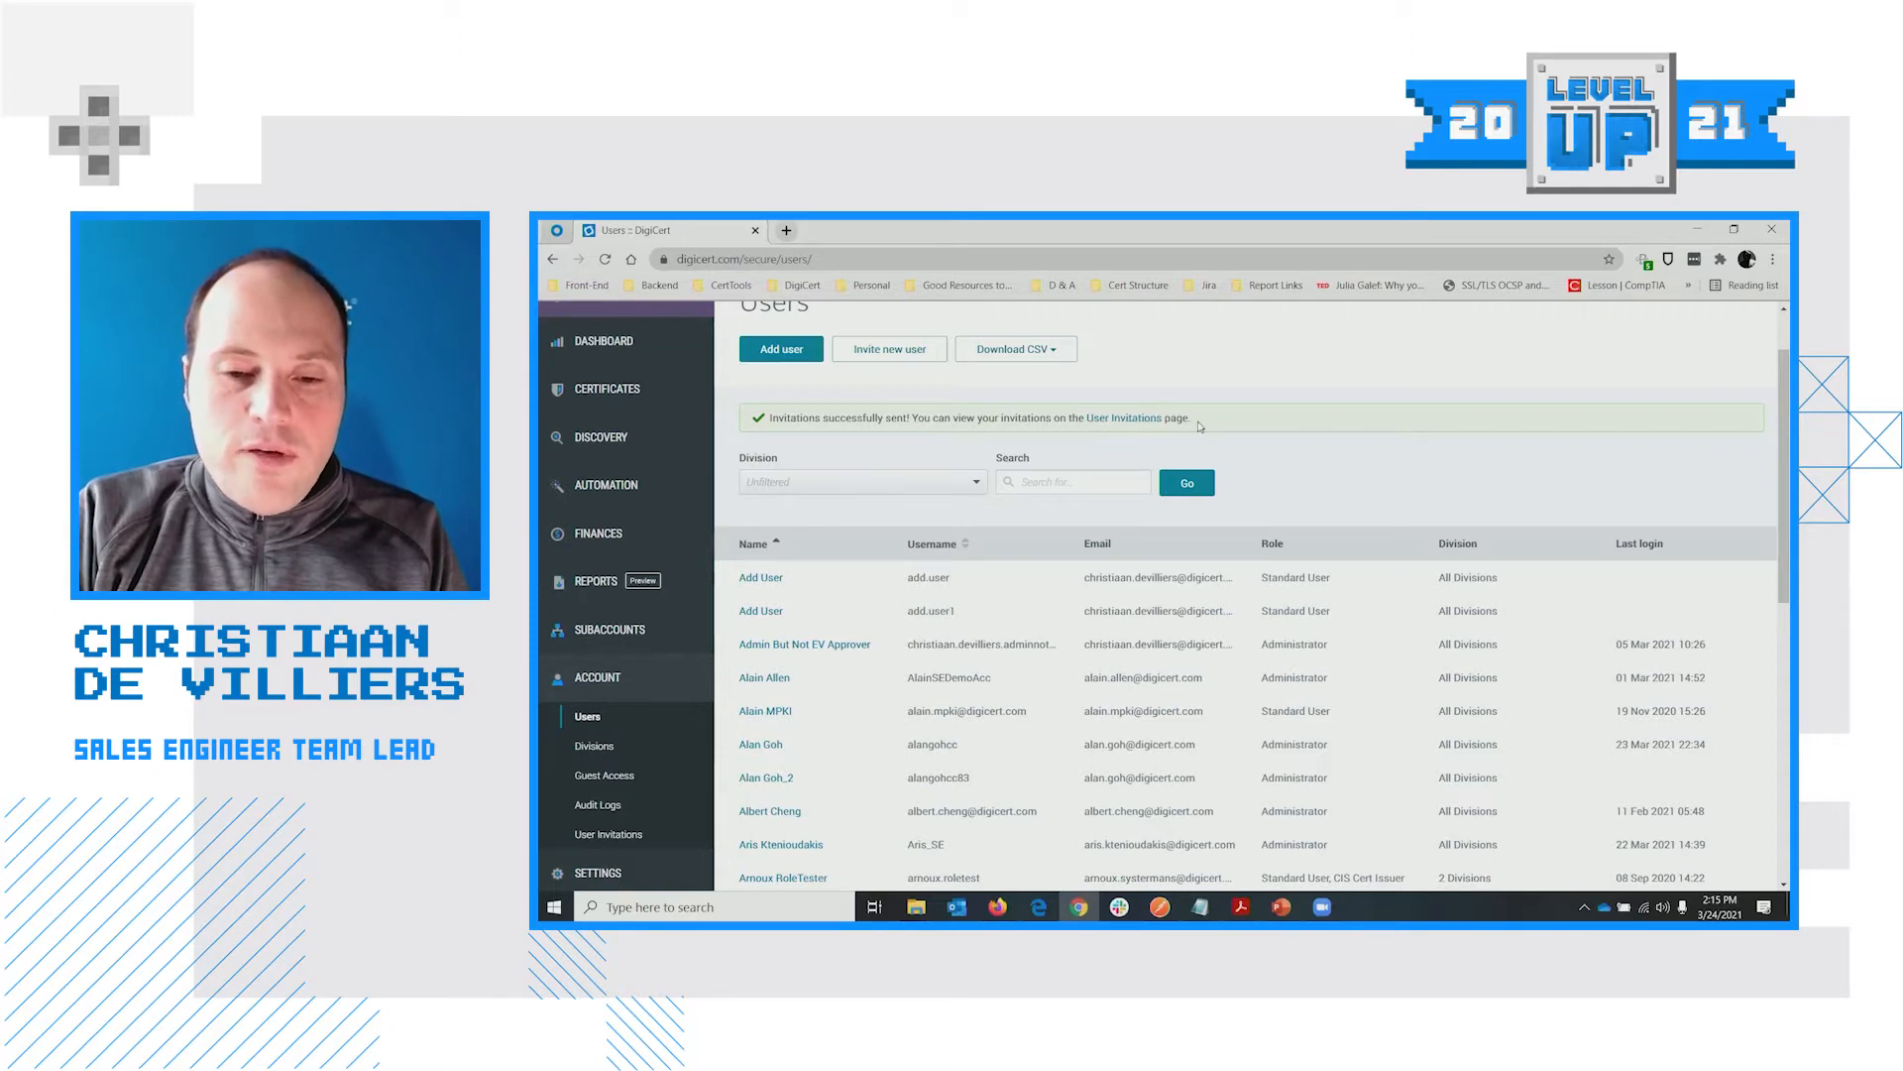
scroll(1200, 426, down, 1)
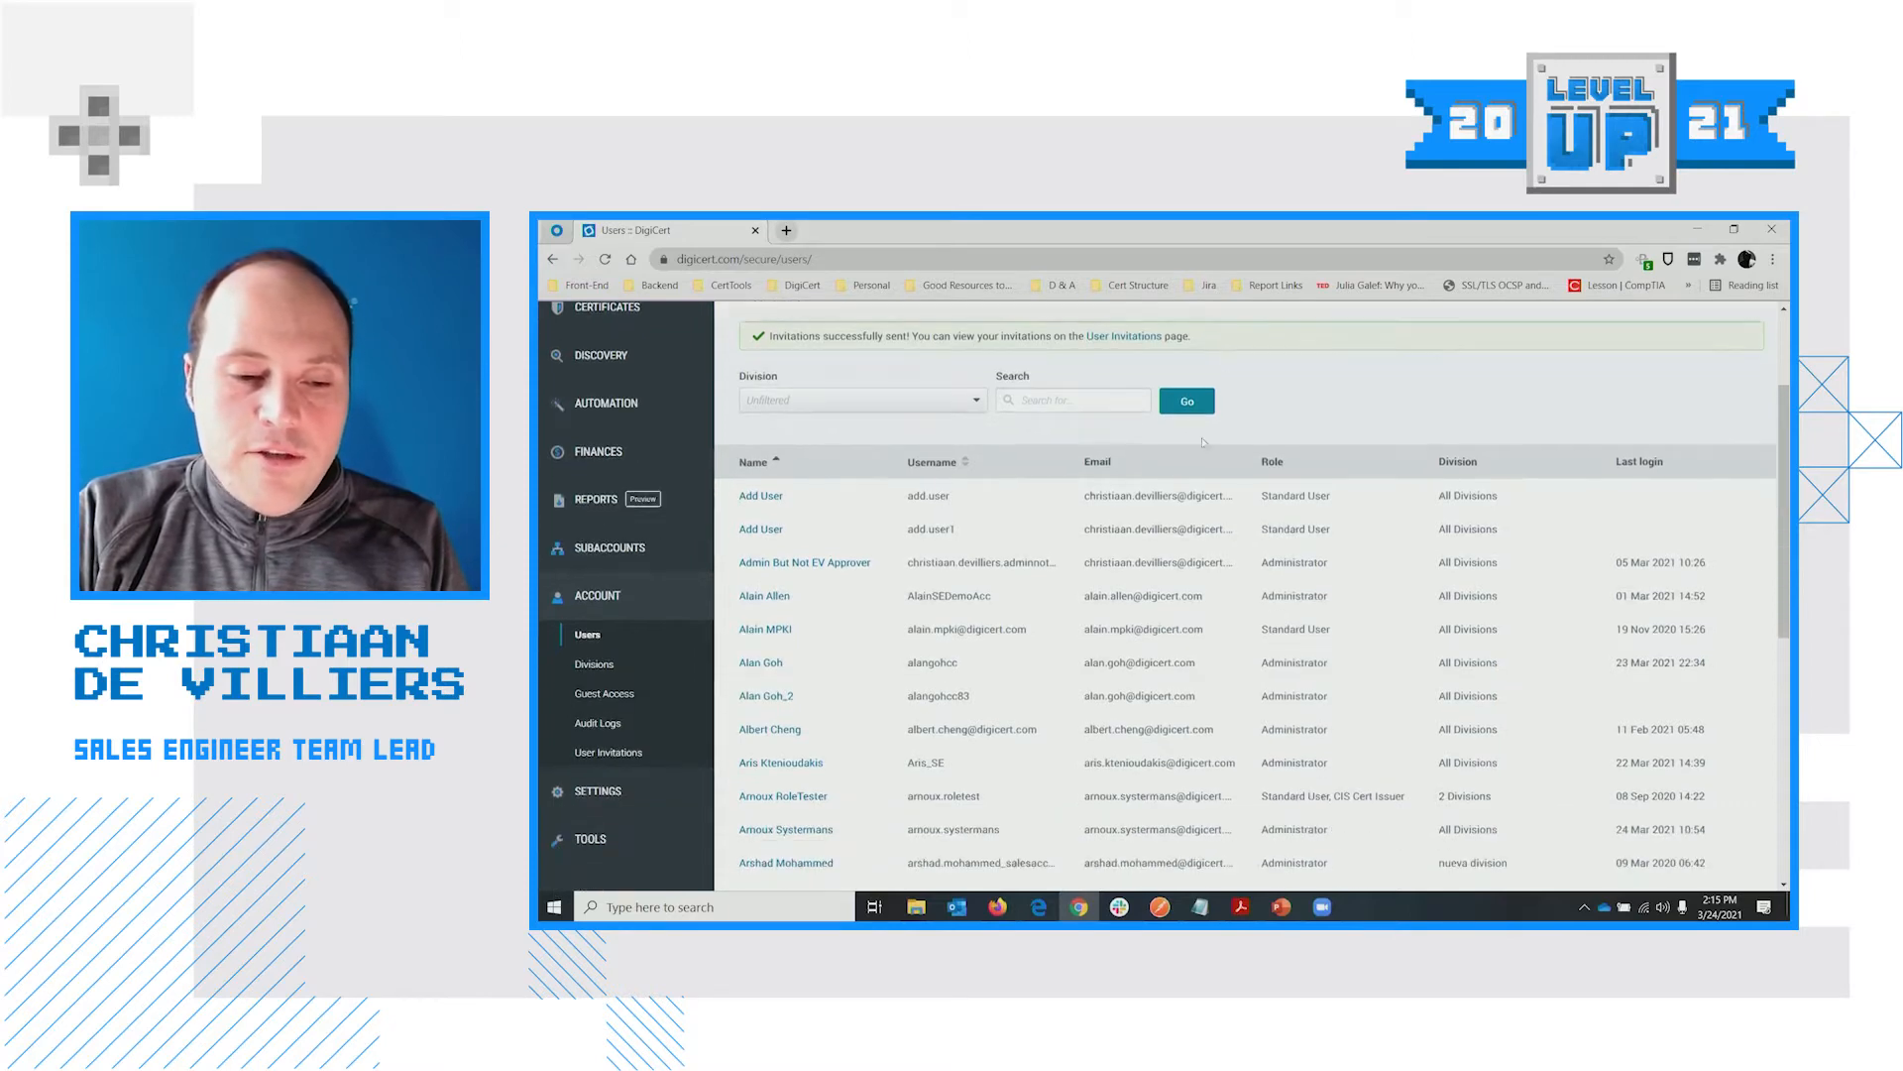
click(596, 754)
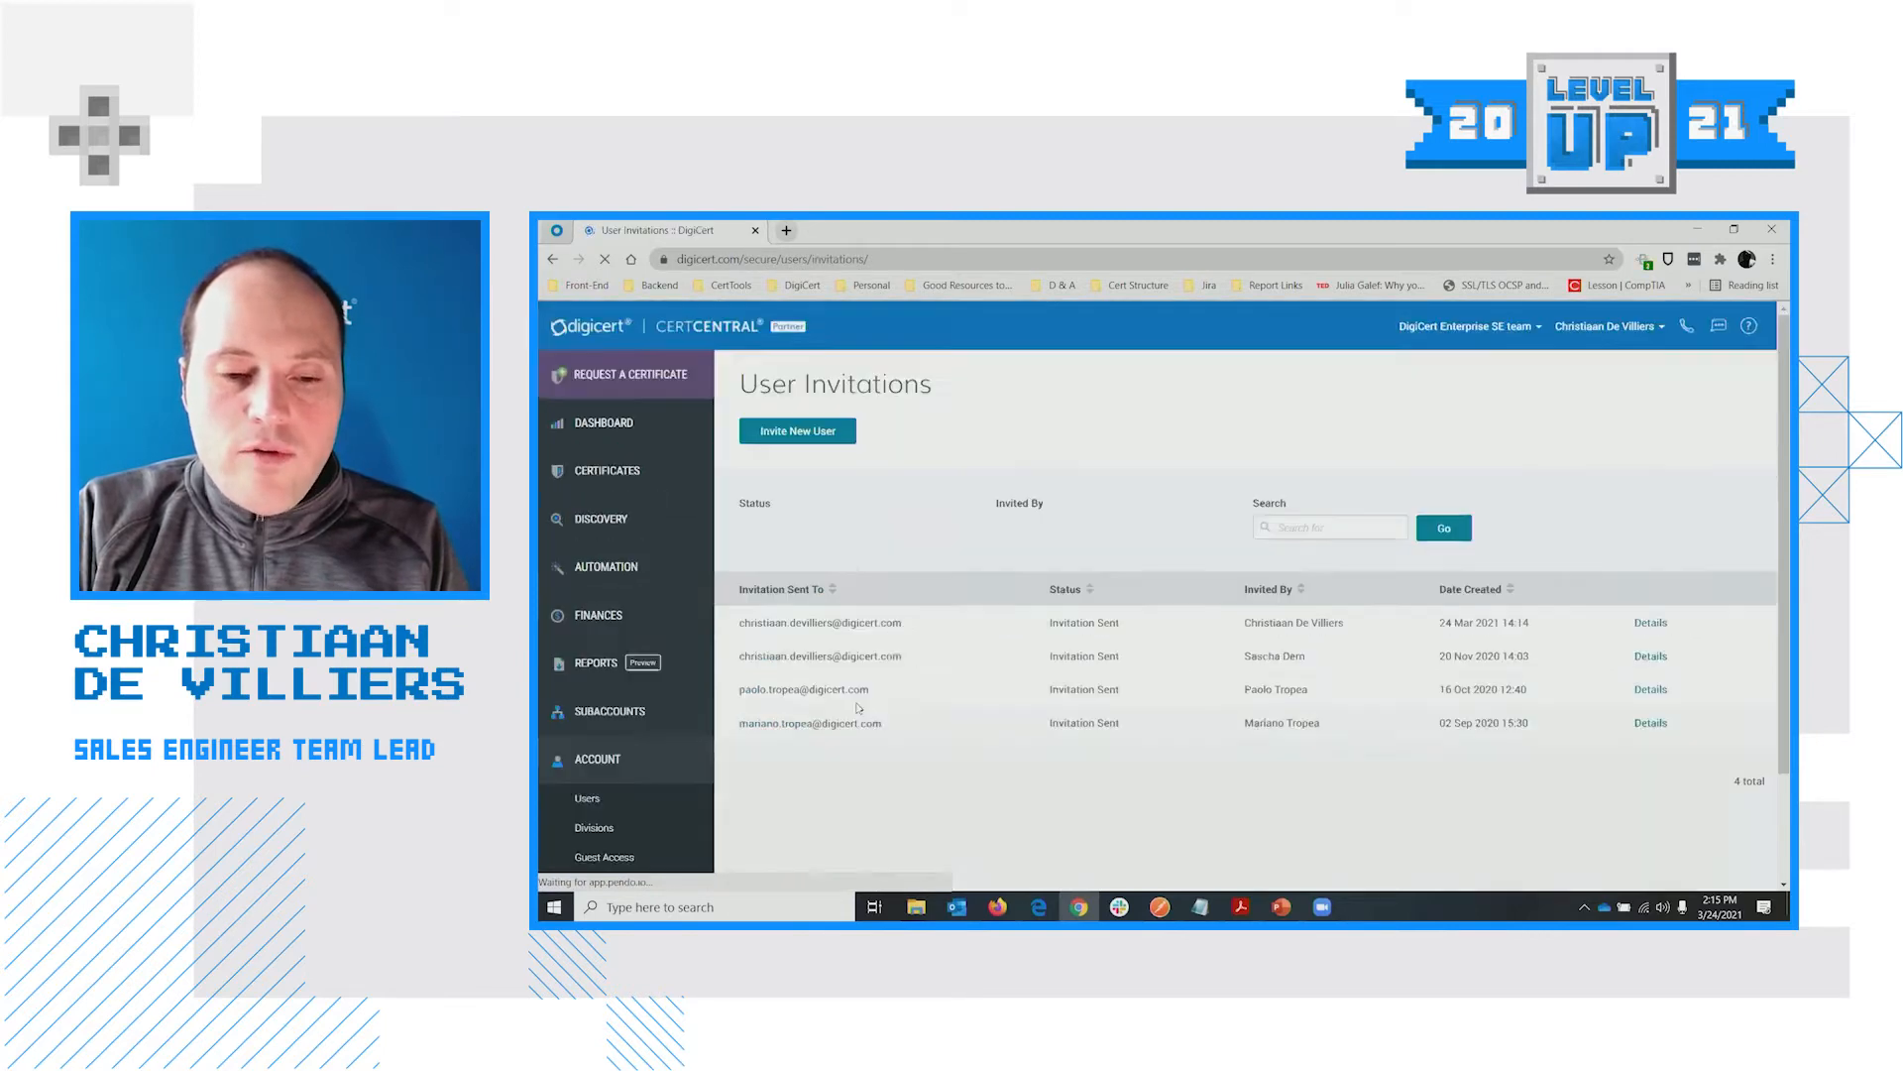
scroll(793, 556, down, 1)
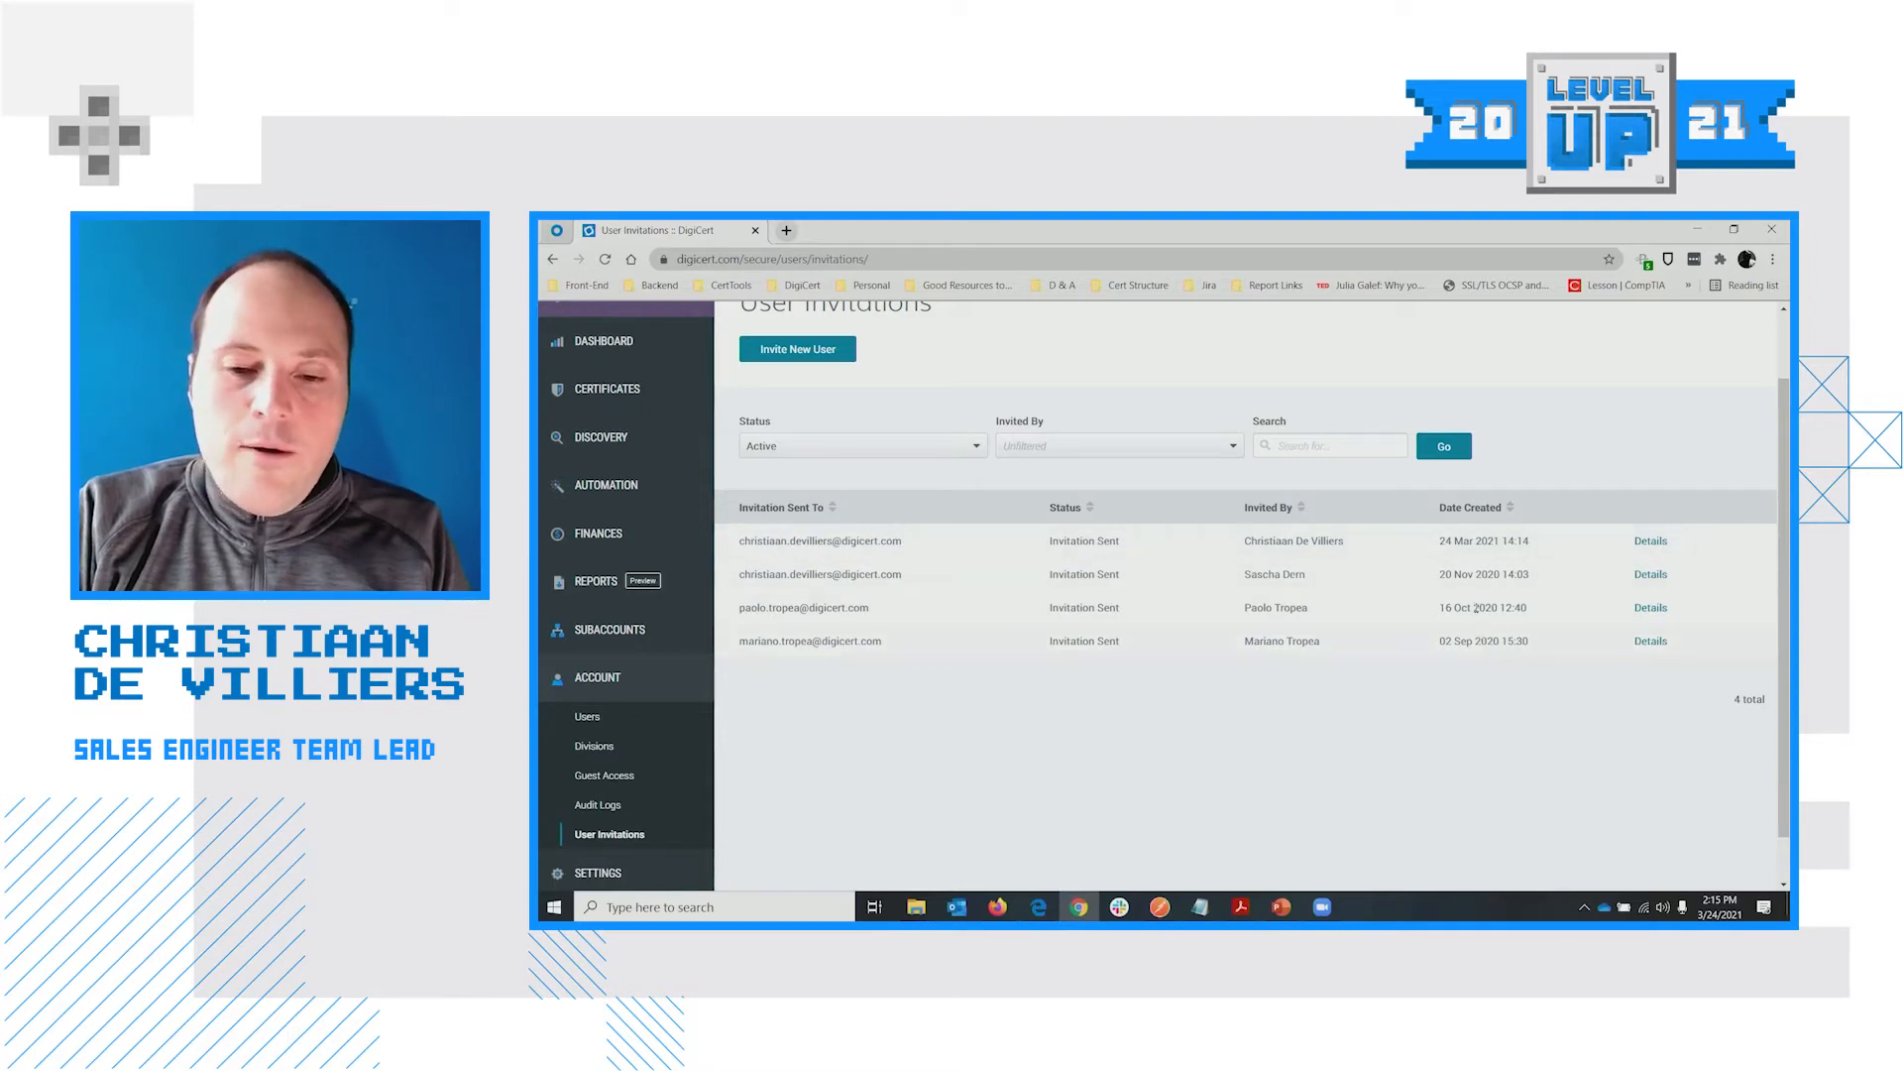
click(1652, 540)
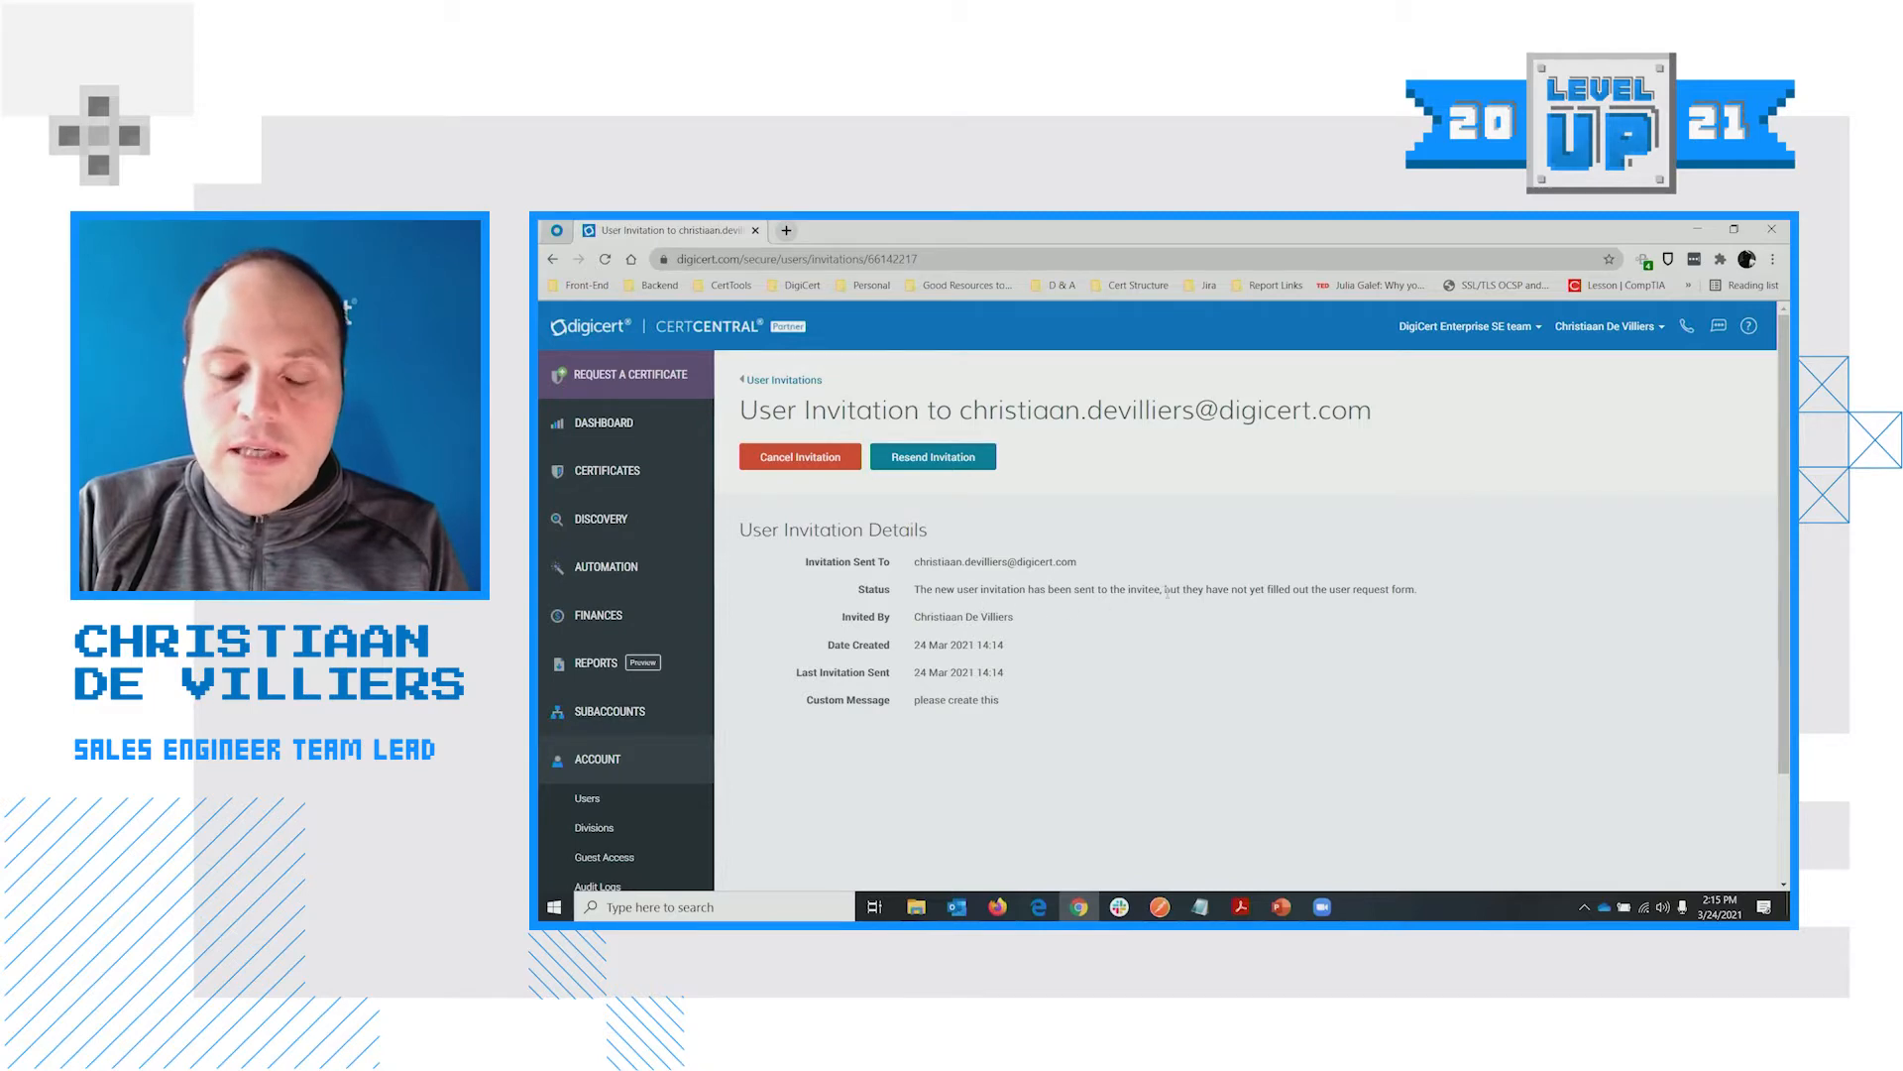
drag(1167, 592, 1441, 604)
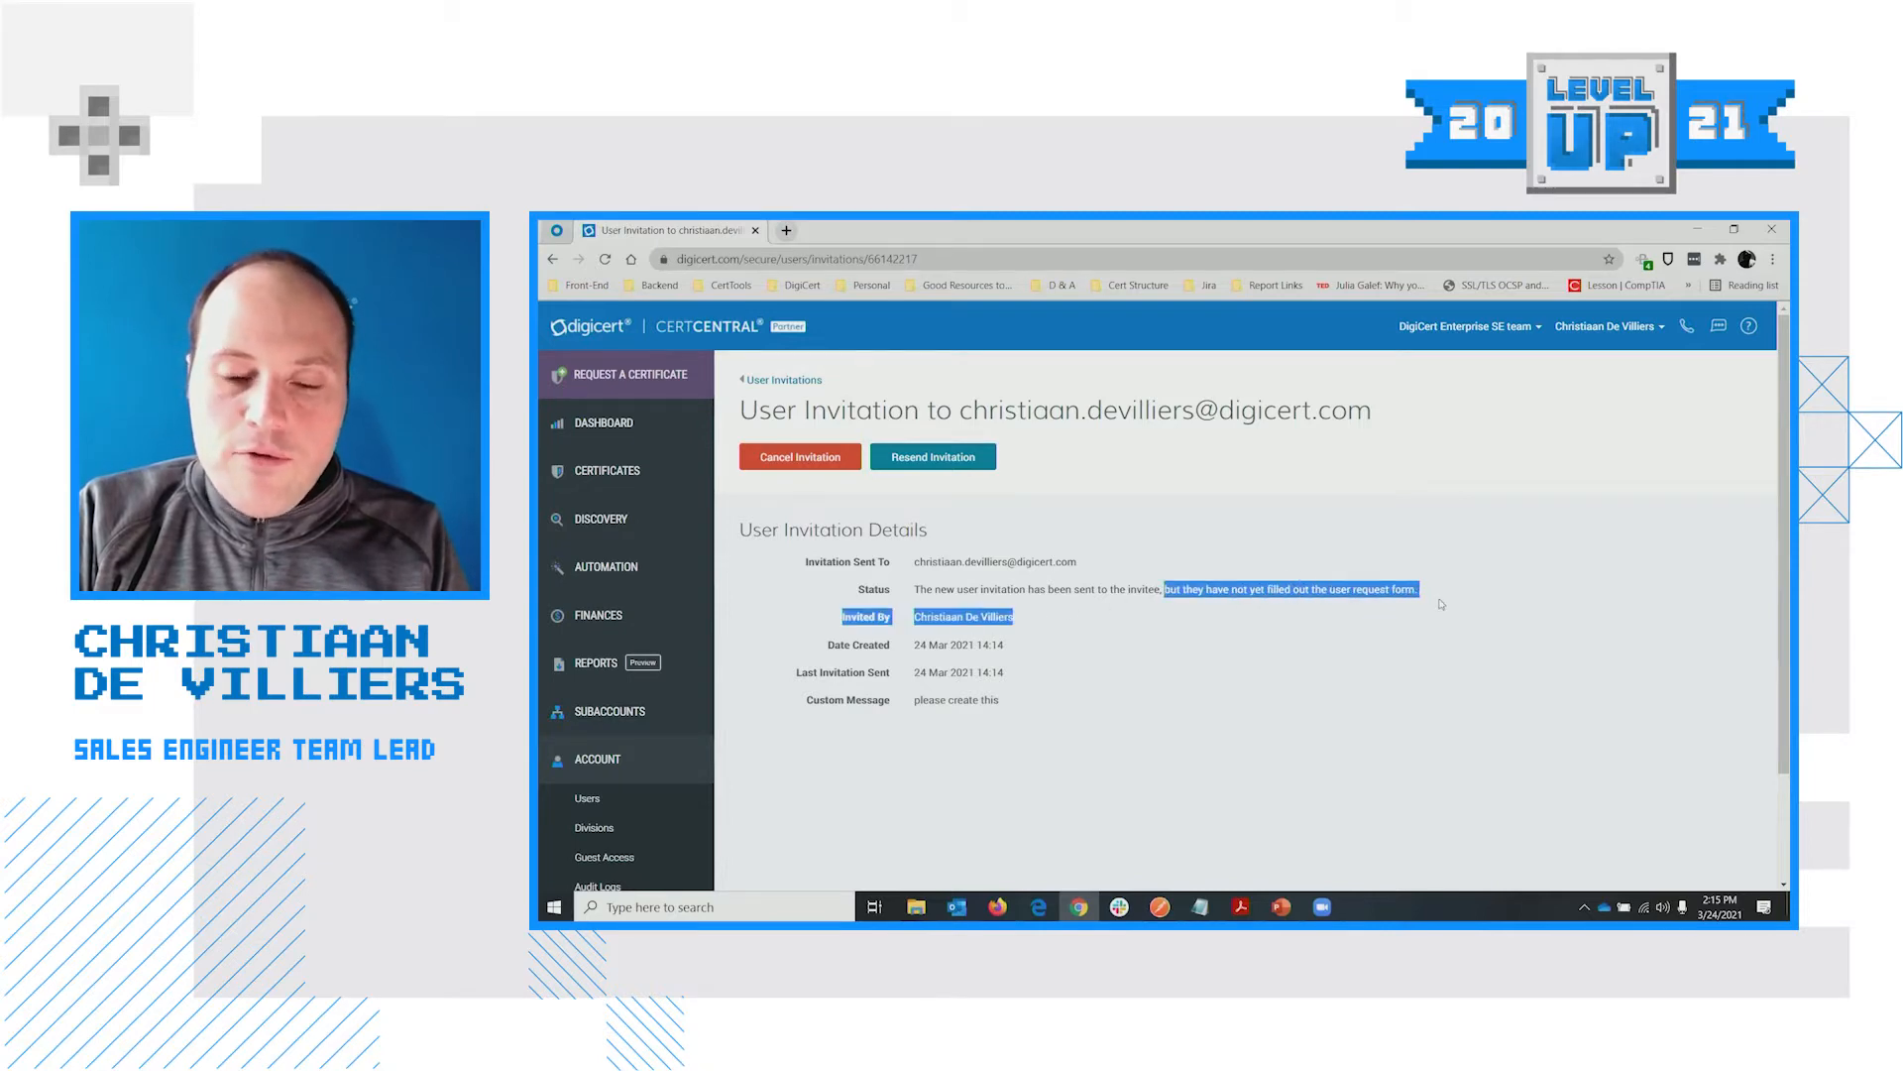
click(1442, 604)
scroll(1150, 530, down, 2)
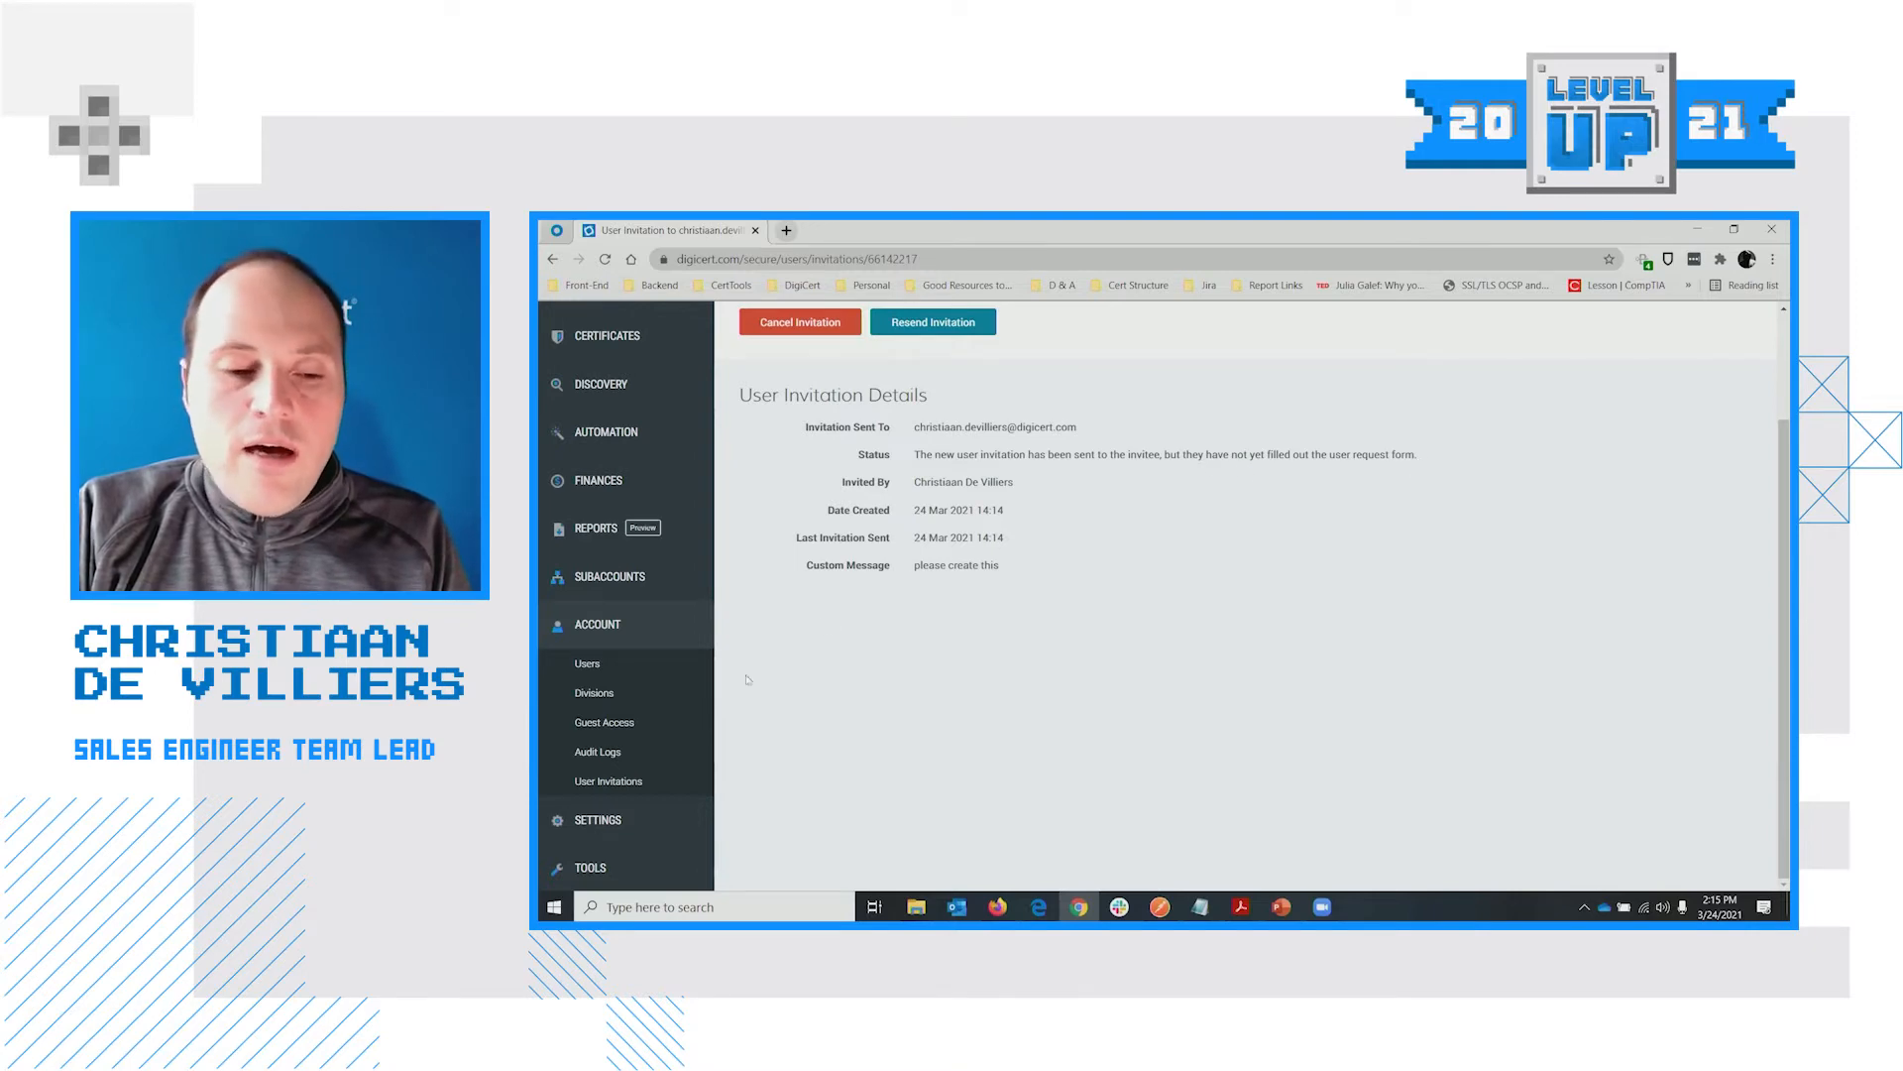
click(627, 791)
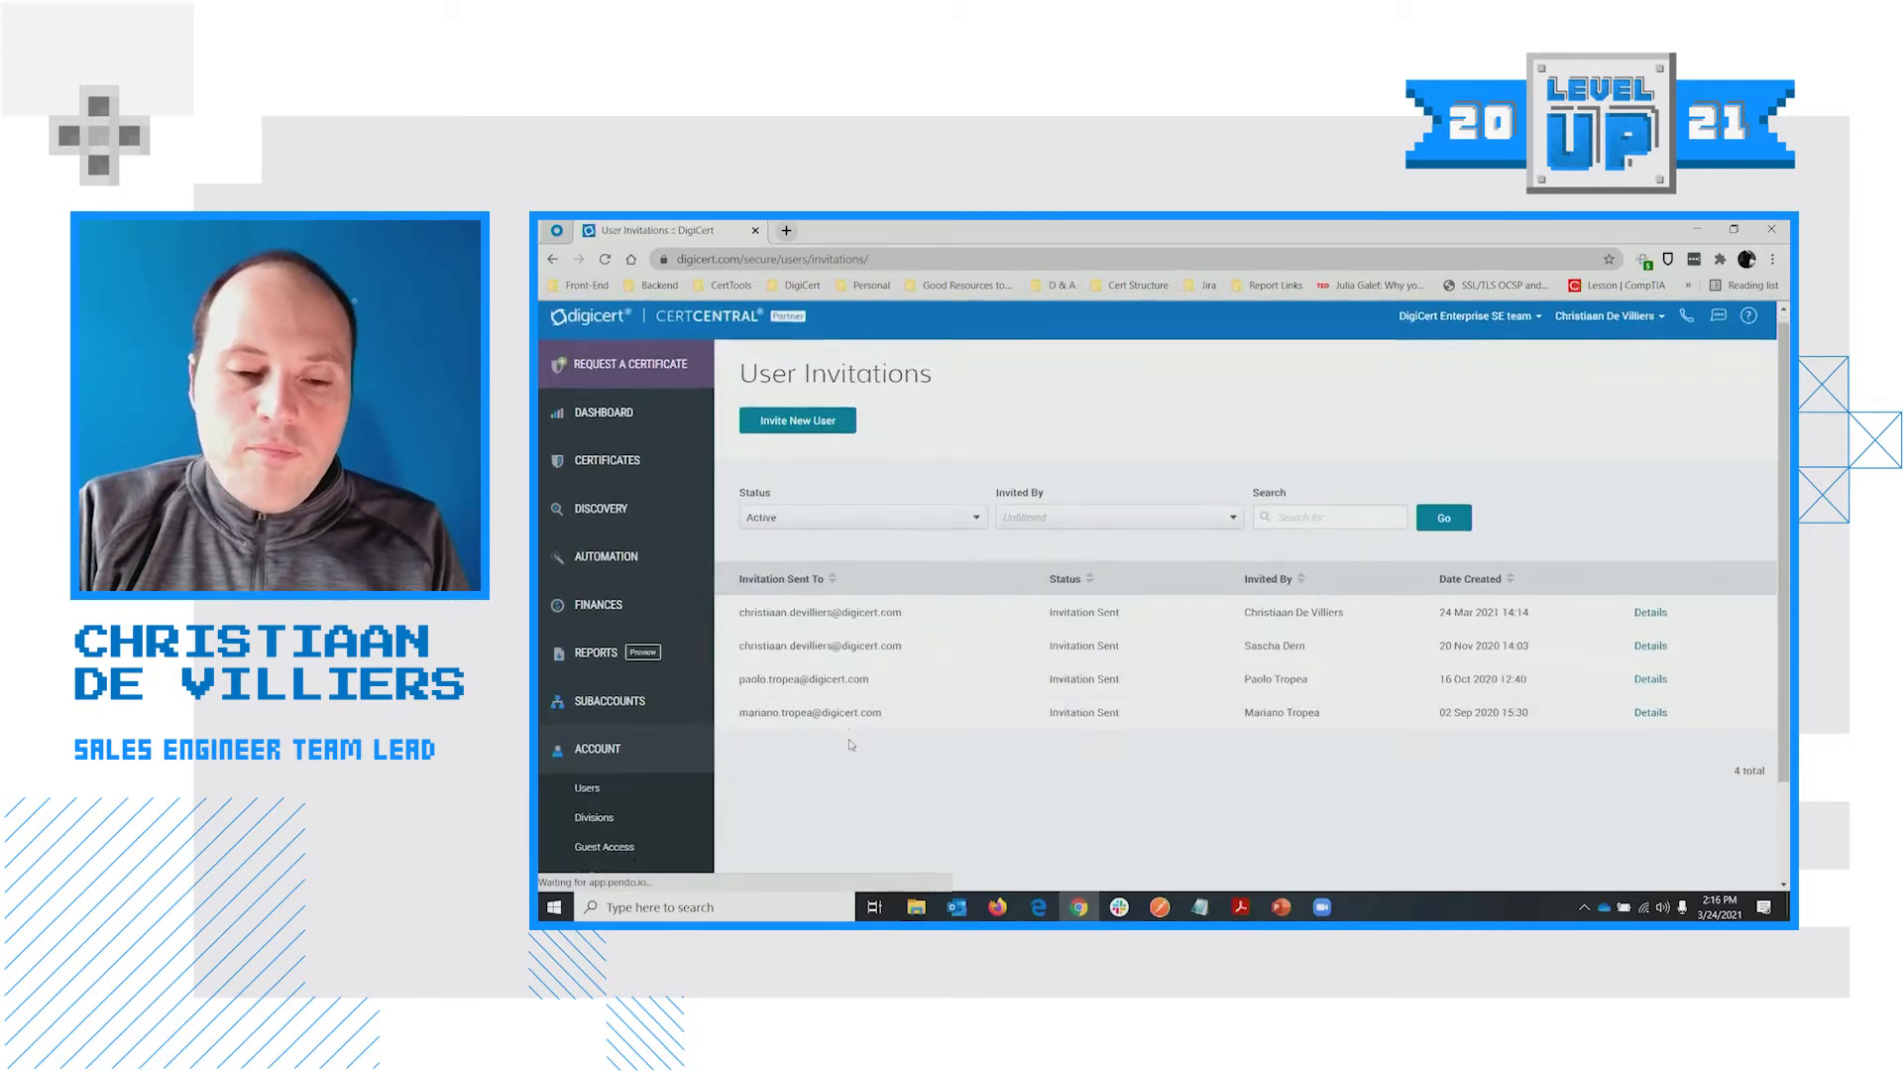
scroll(852, 739, down, 2)
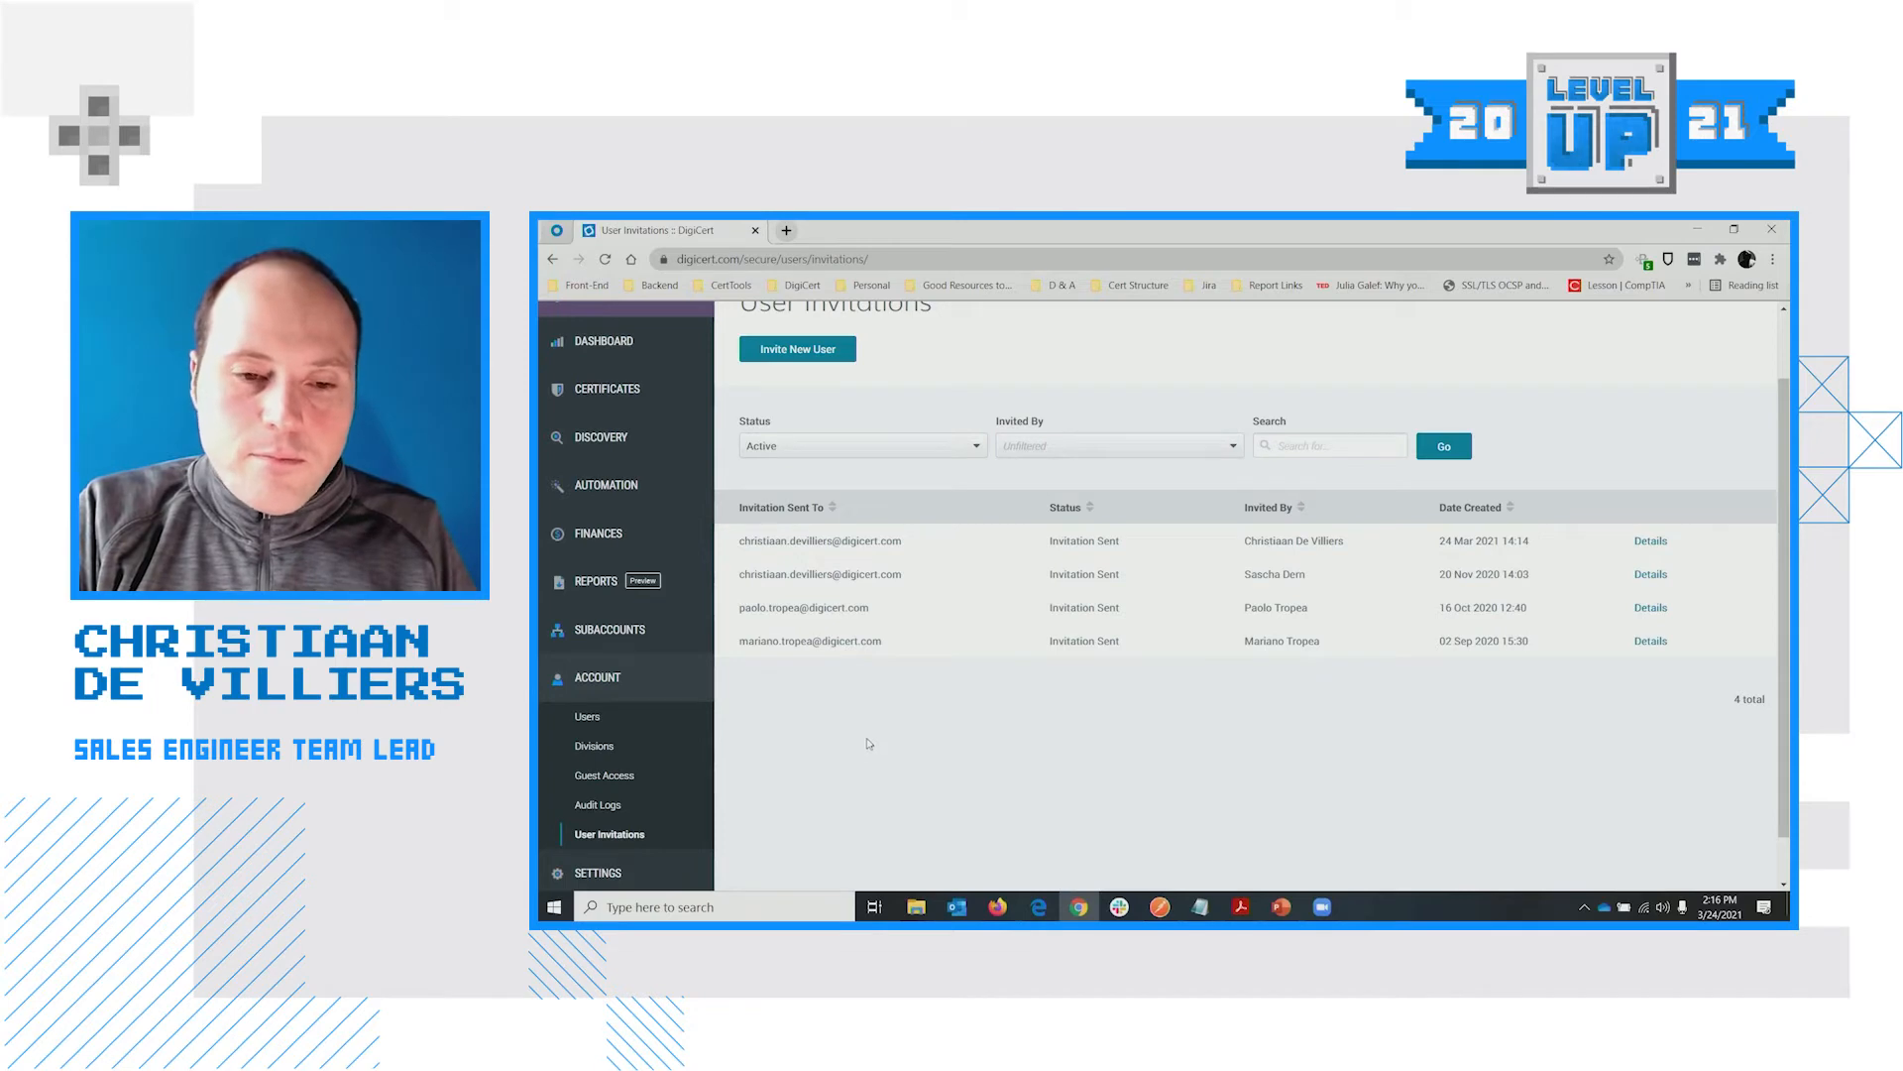
scroll(862, 735, down, 1)
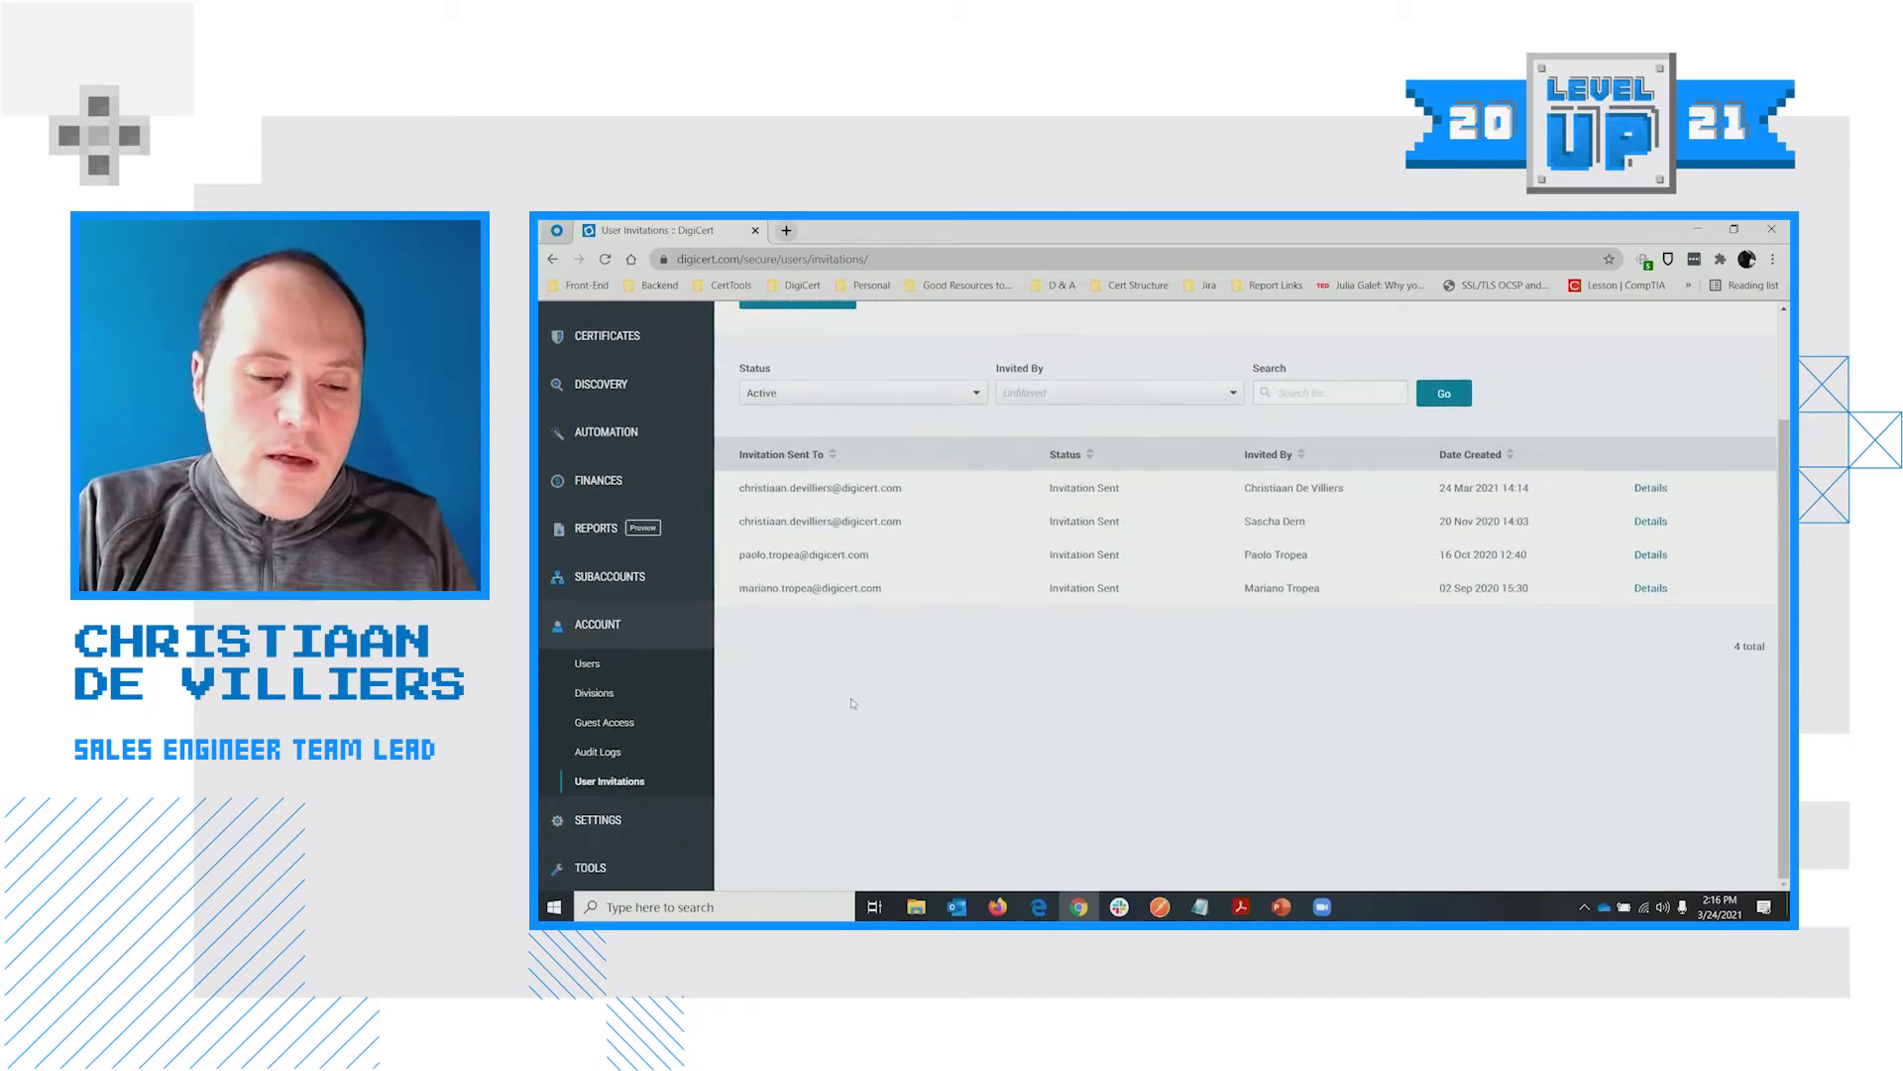
Go to the Divisions page listing the DigiCert Enterprise SE team's divisions
click(600, 702)
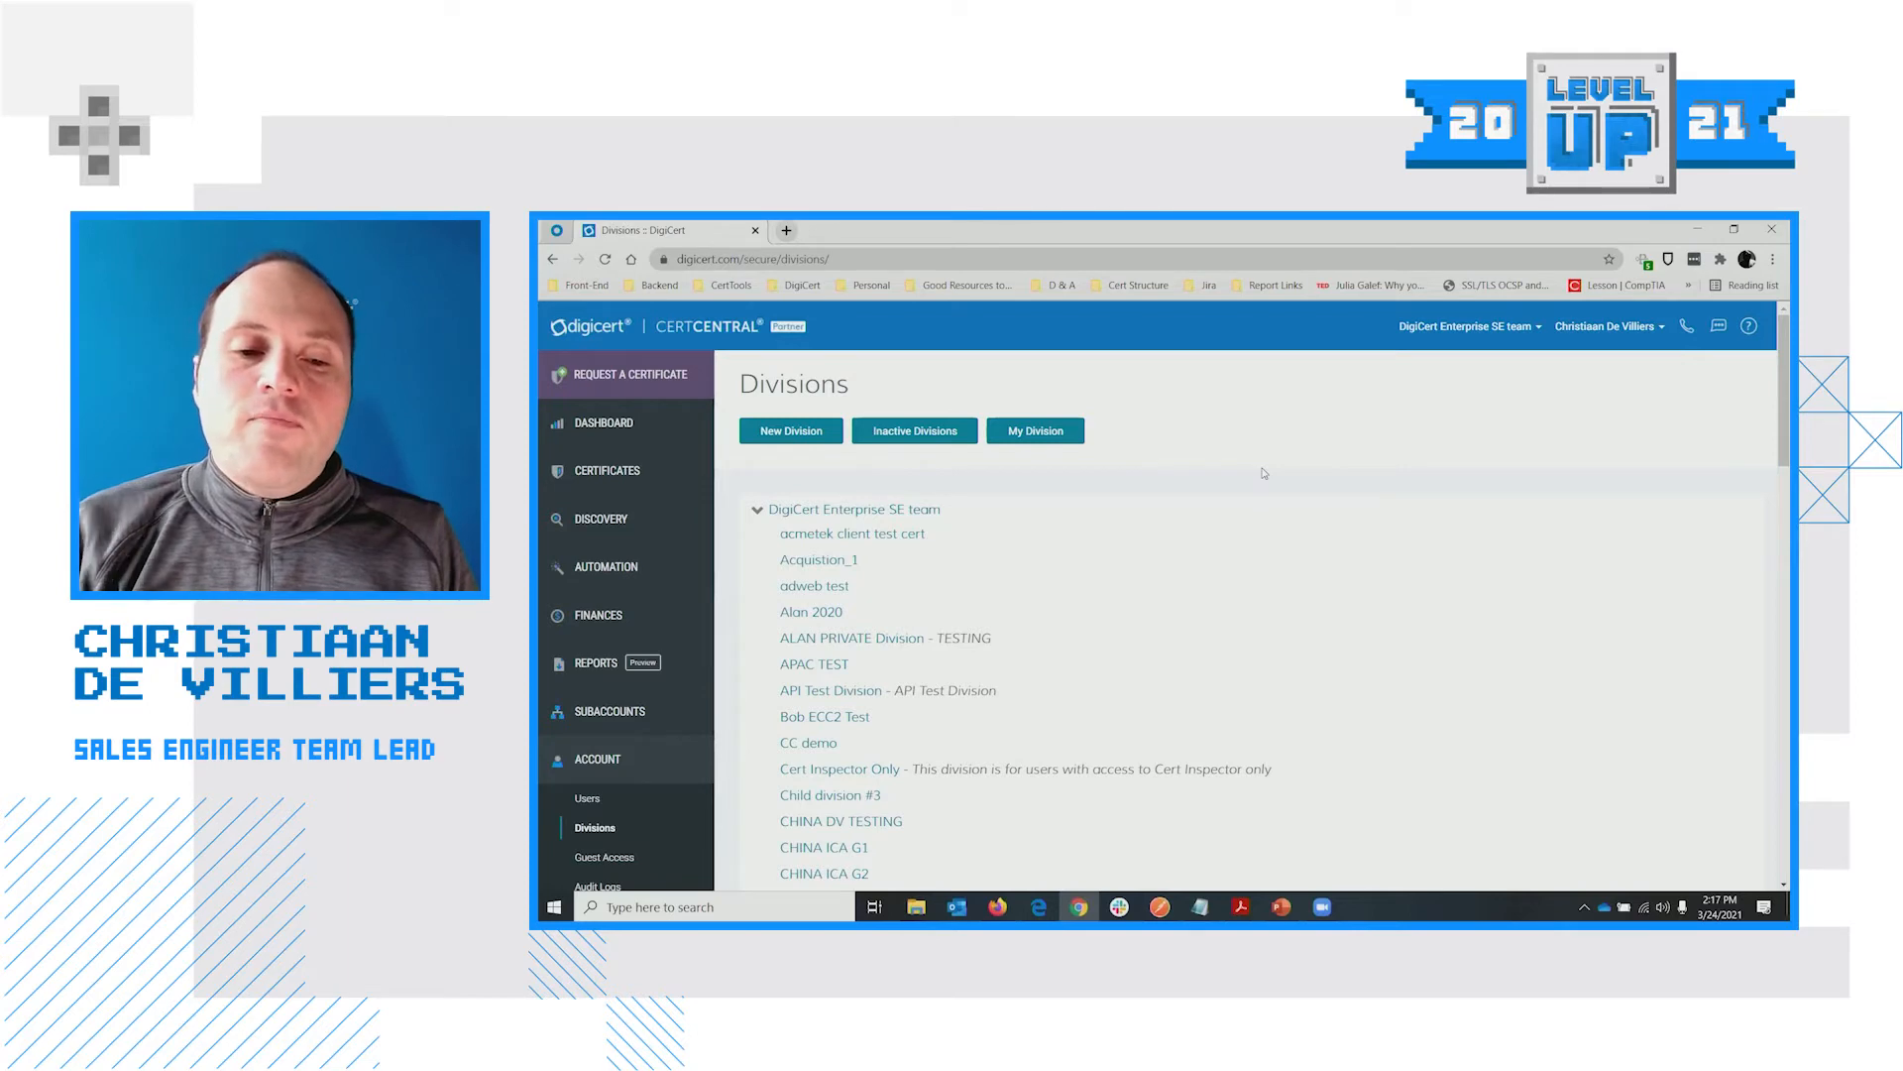
mouse_move(666, 384)
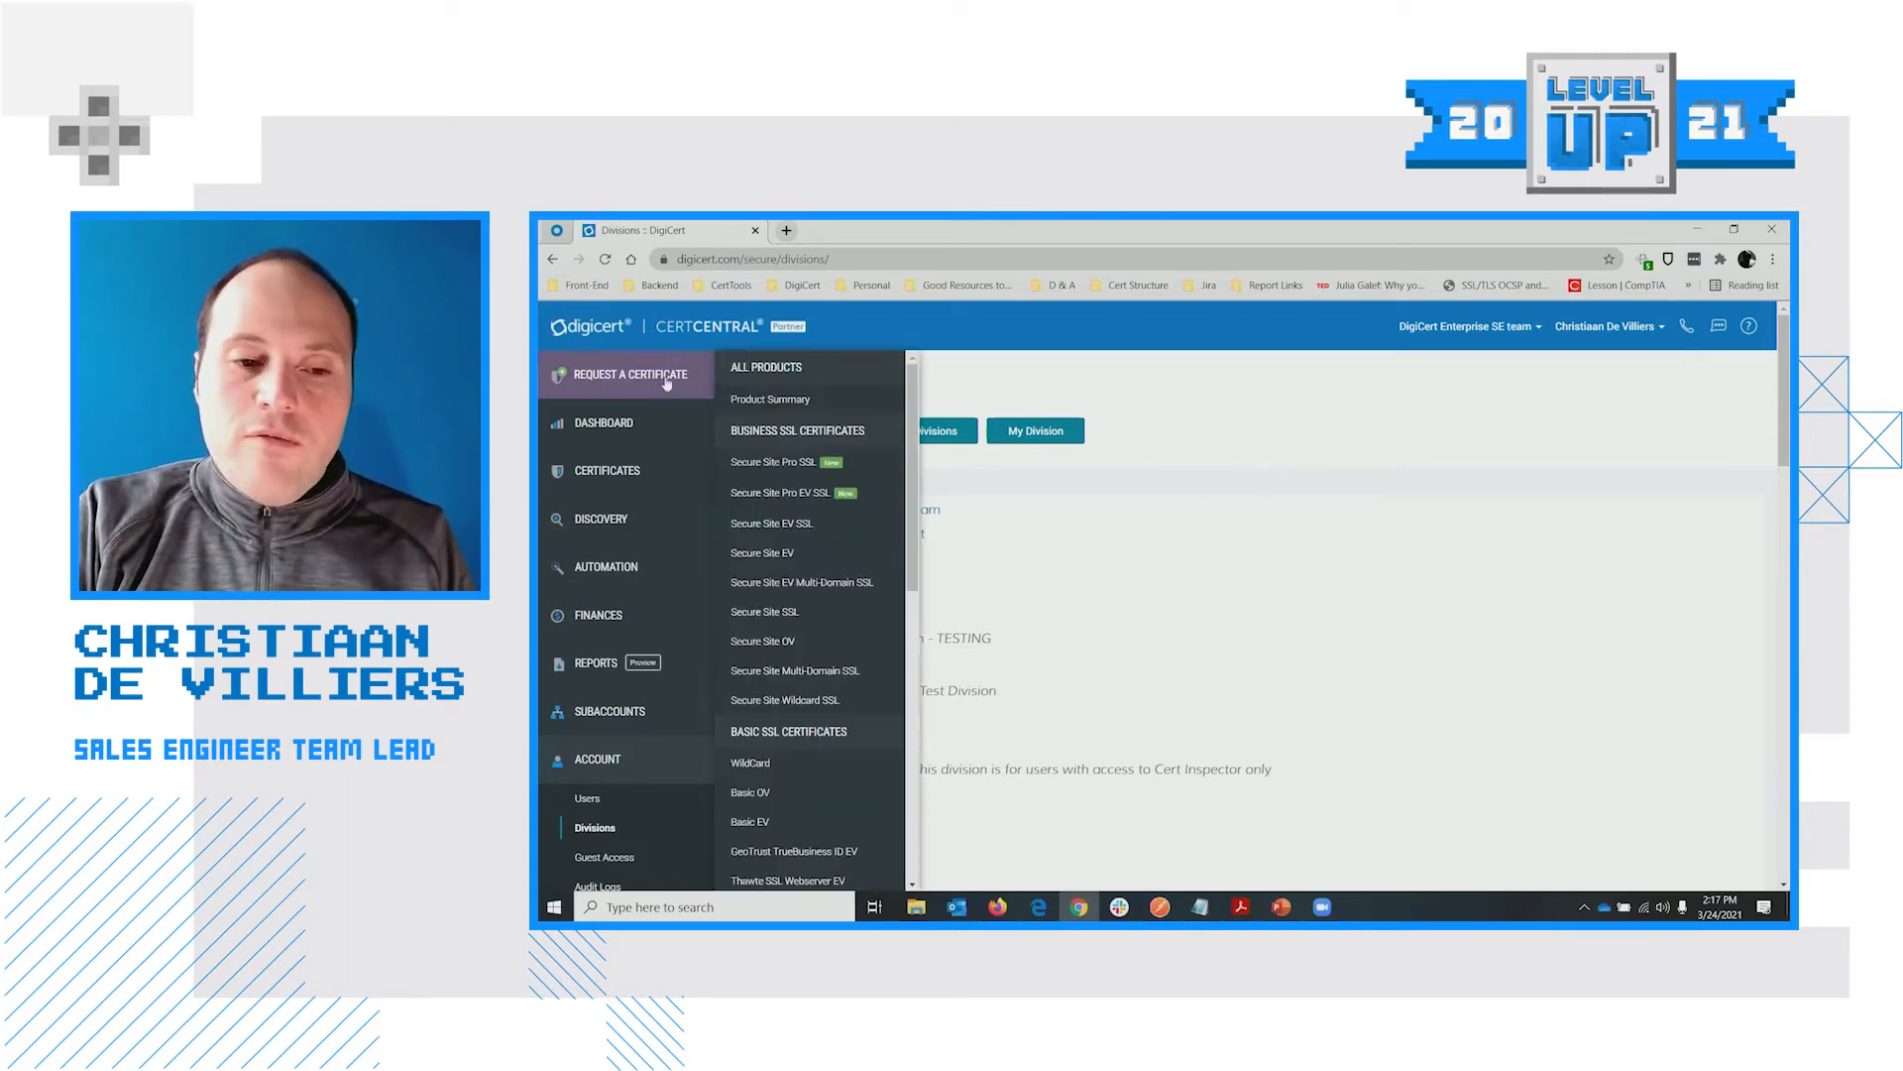
Start a Secure Site OV certificate request and expand its For division list
click(798, 645)
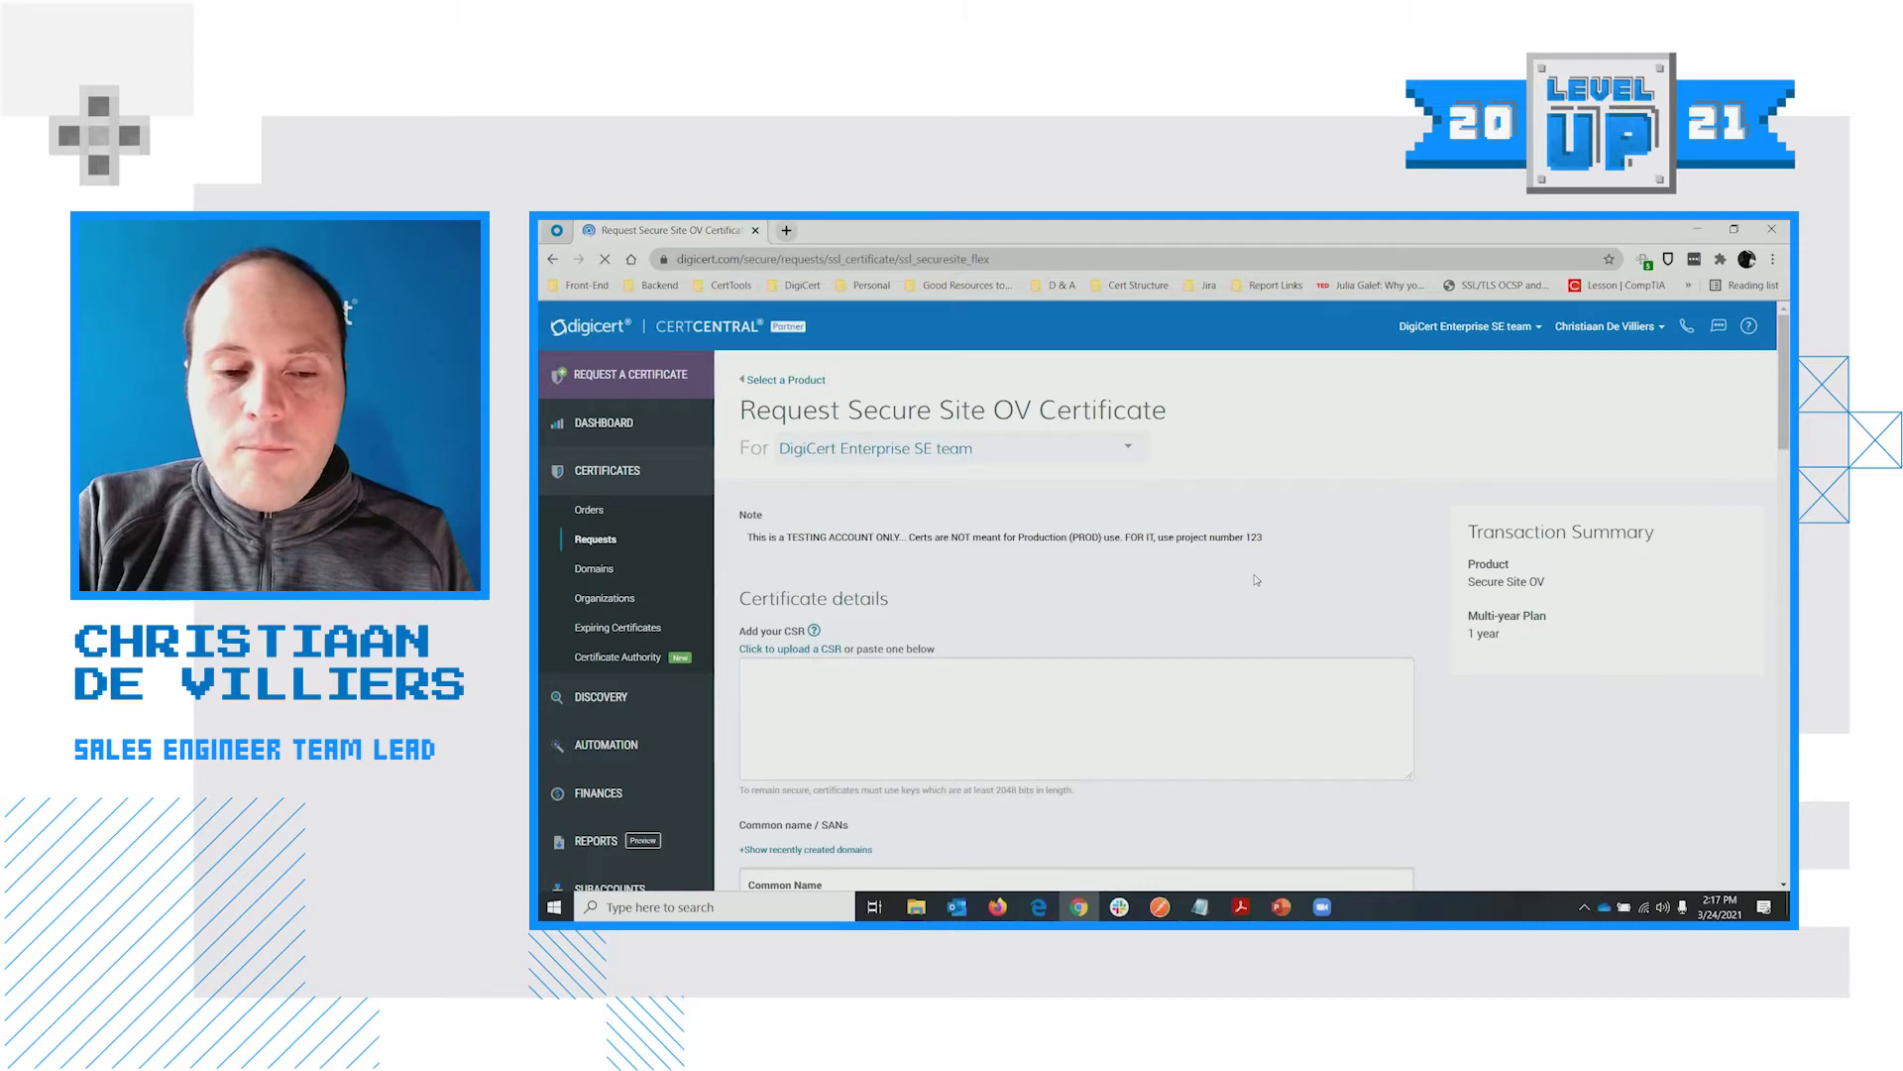
scroll(1095, 593, down, 2)
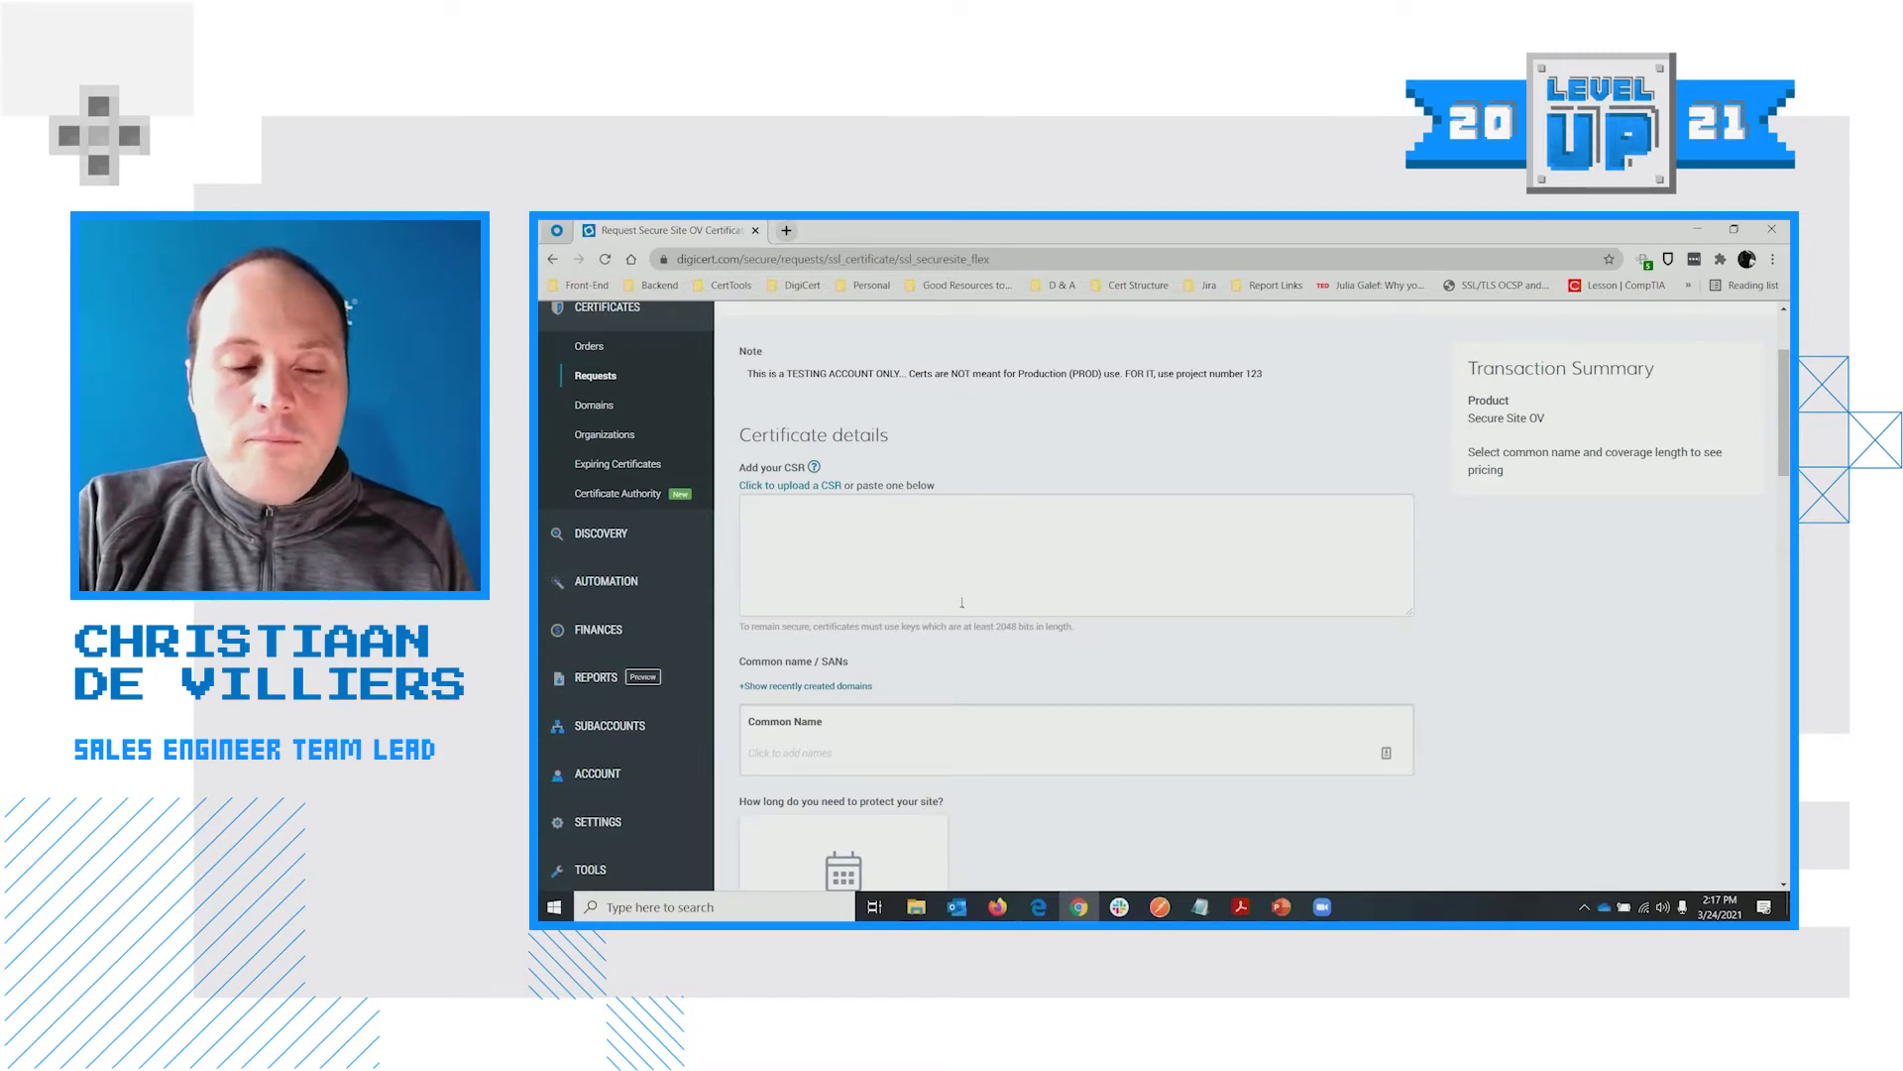
scroll(953, 587, up, 2)
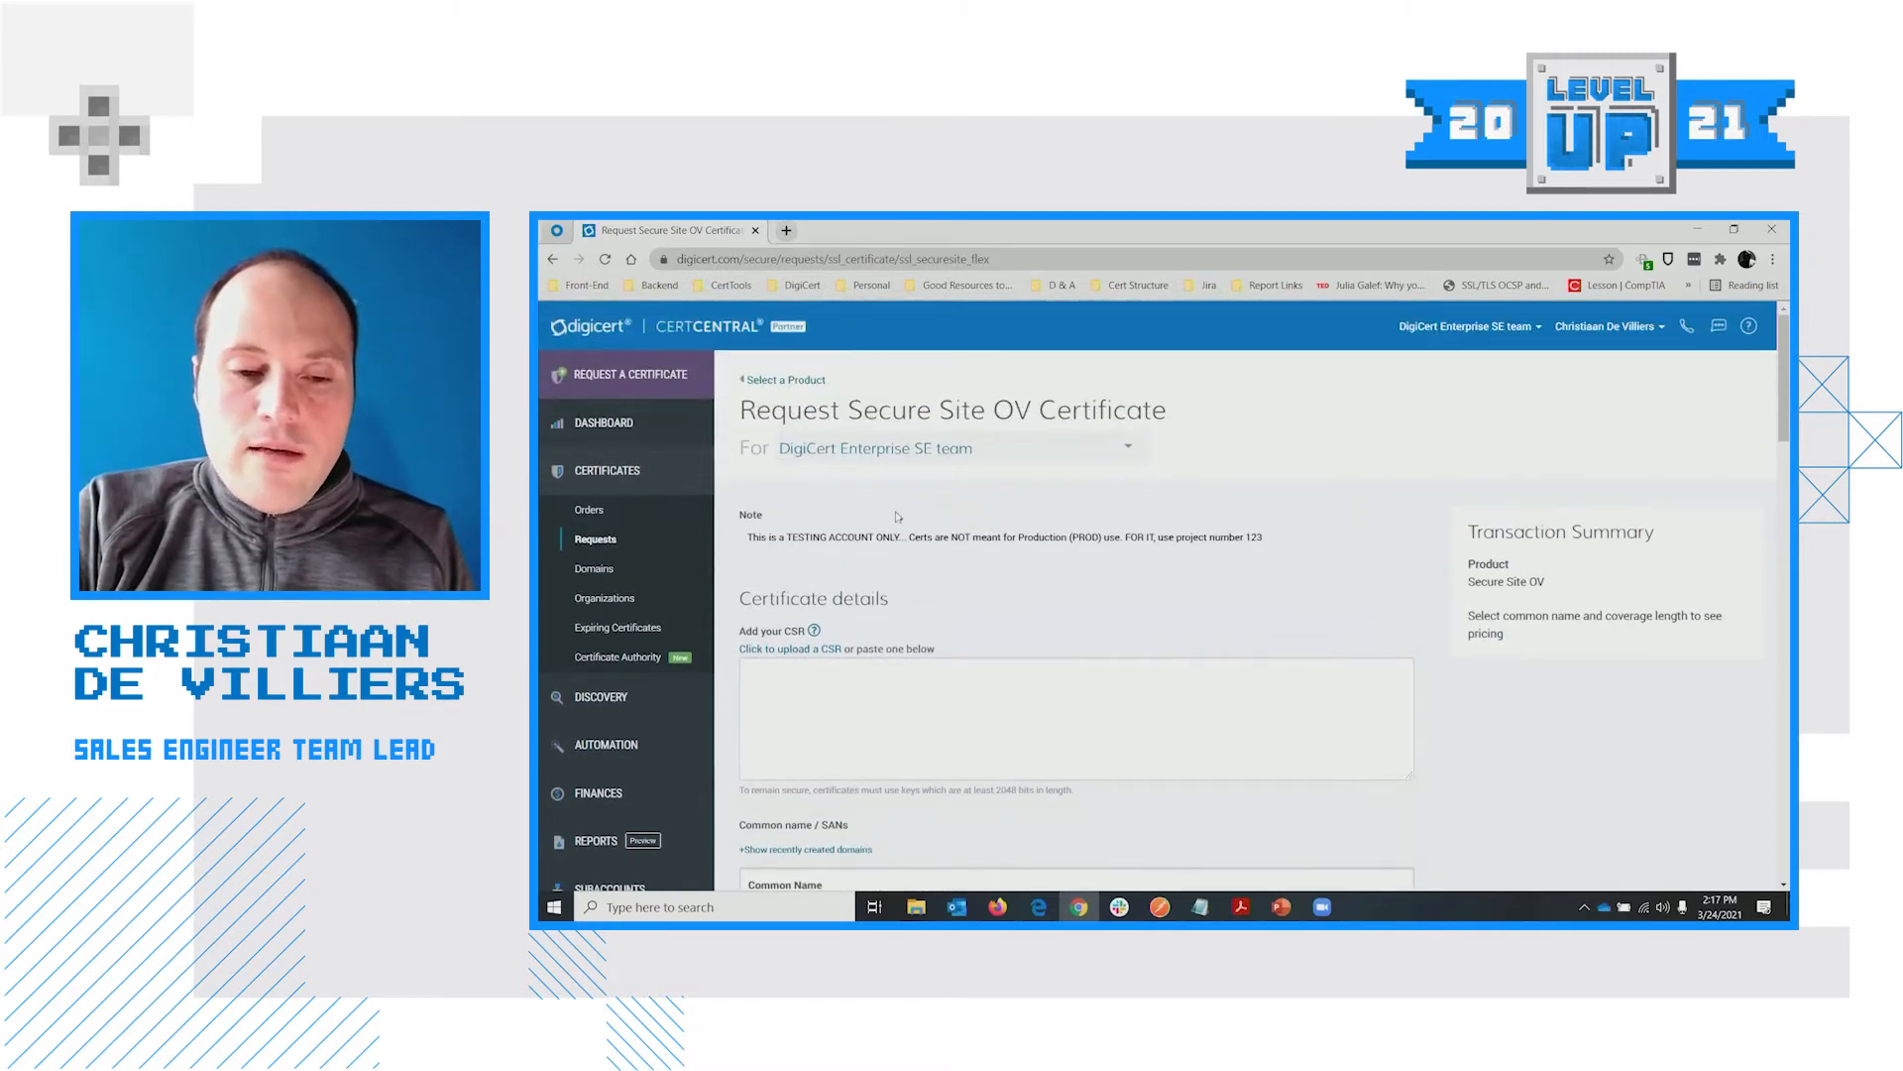
click(899, 457)
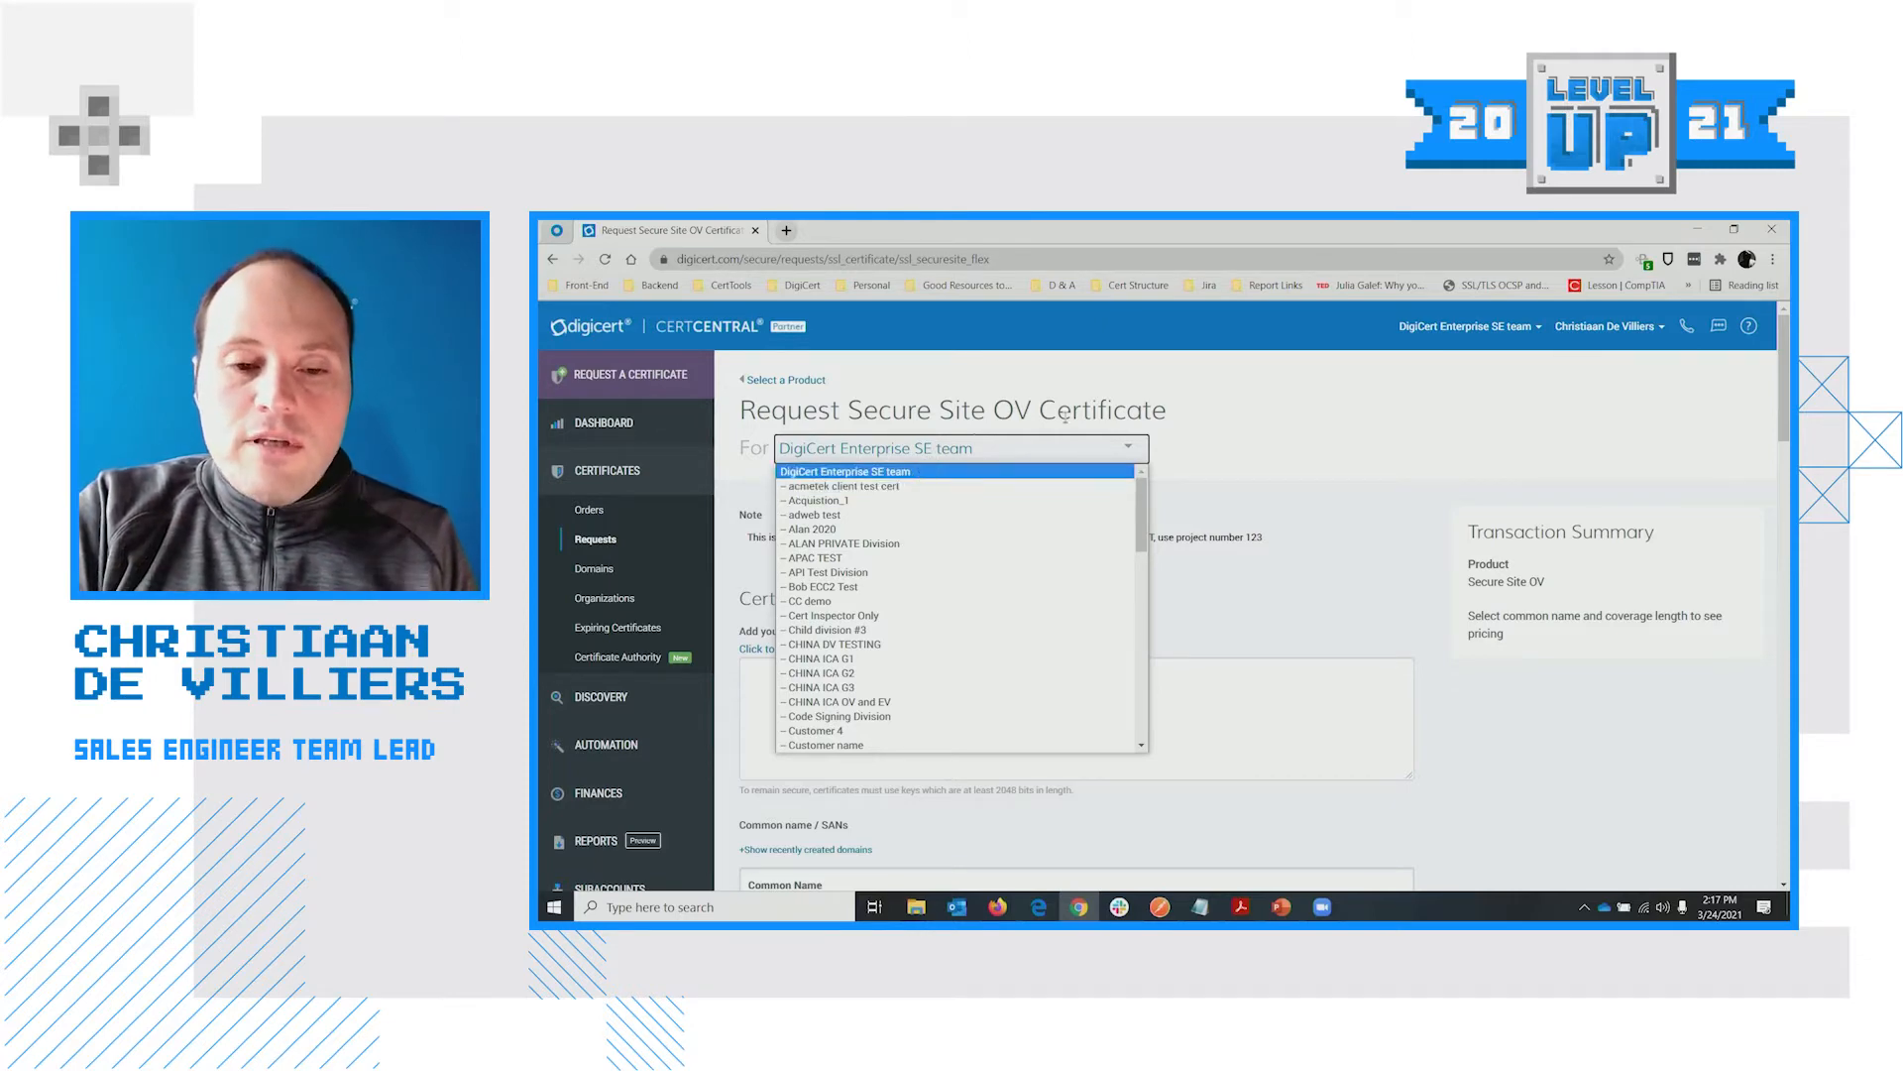
Browse the For division list and close it, keeping DigiCert Enterprise SE team
click(1085, 446)
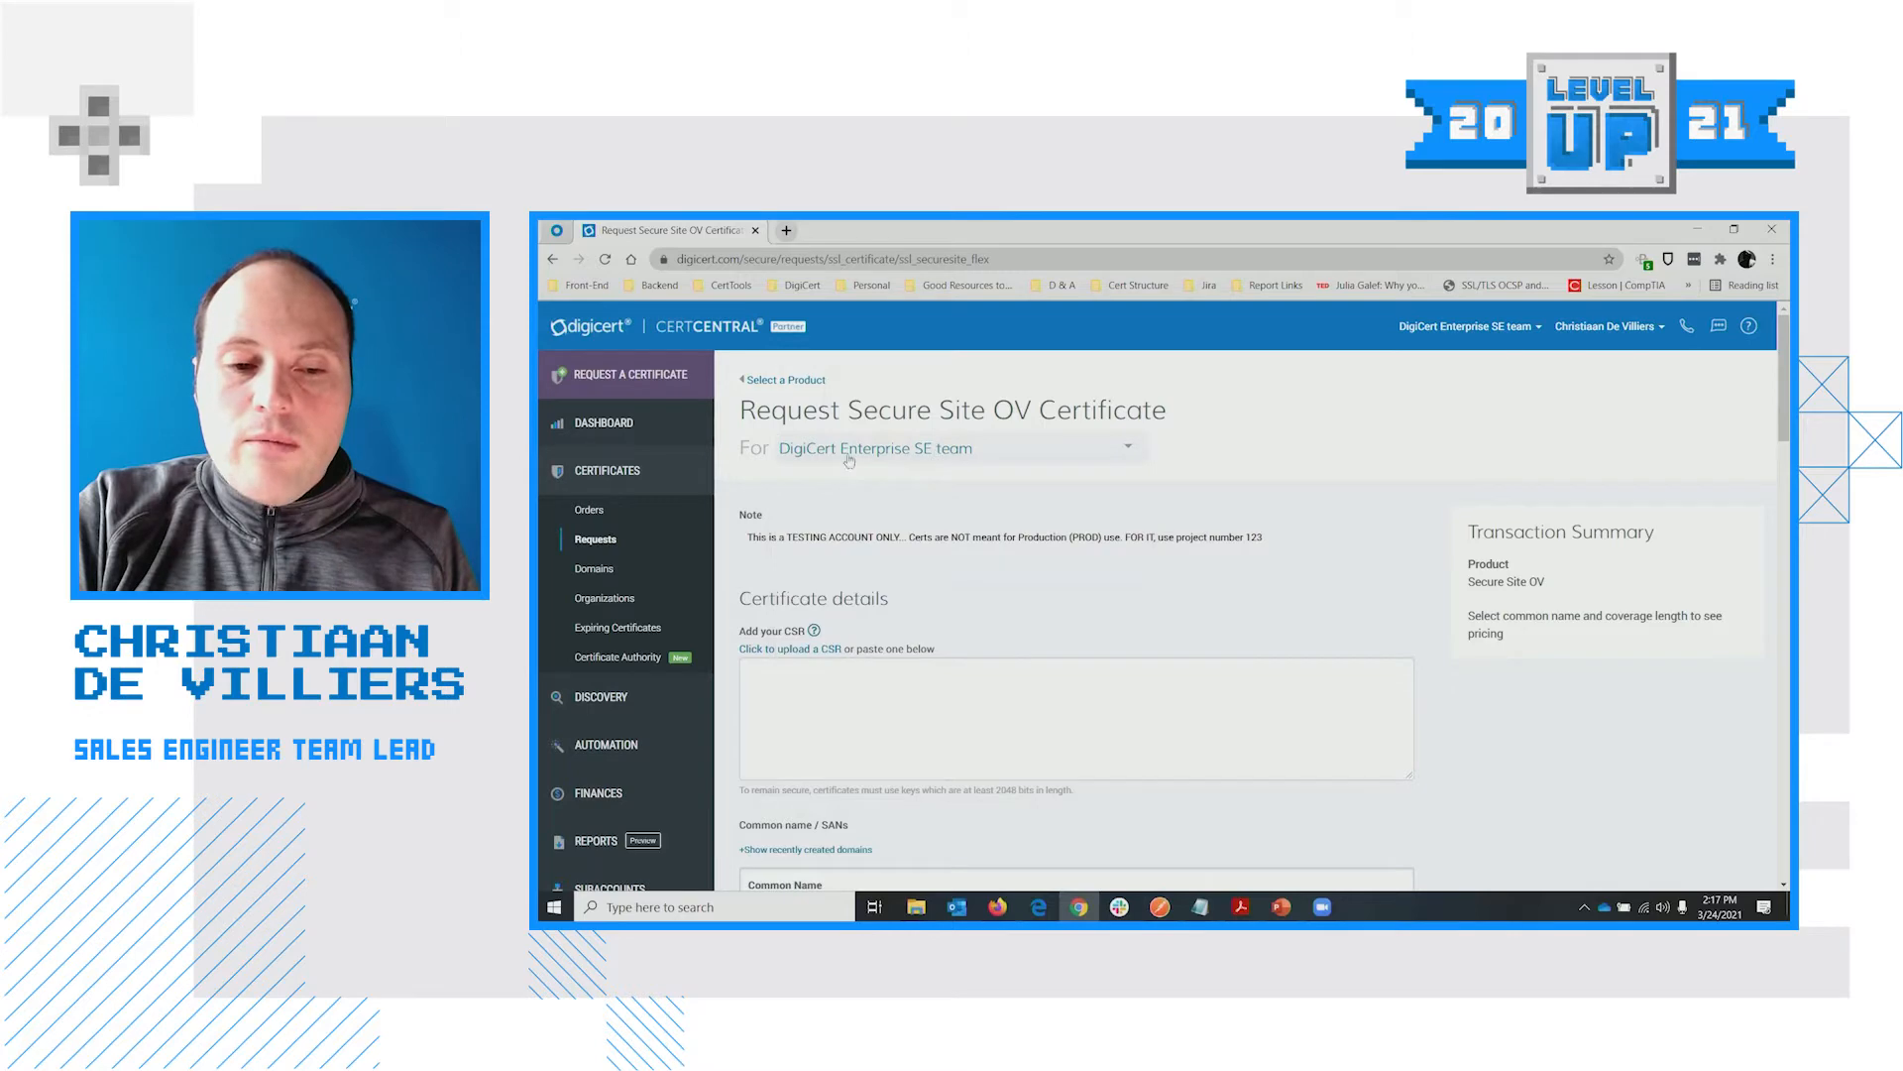
click(918, 452)
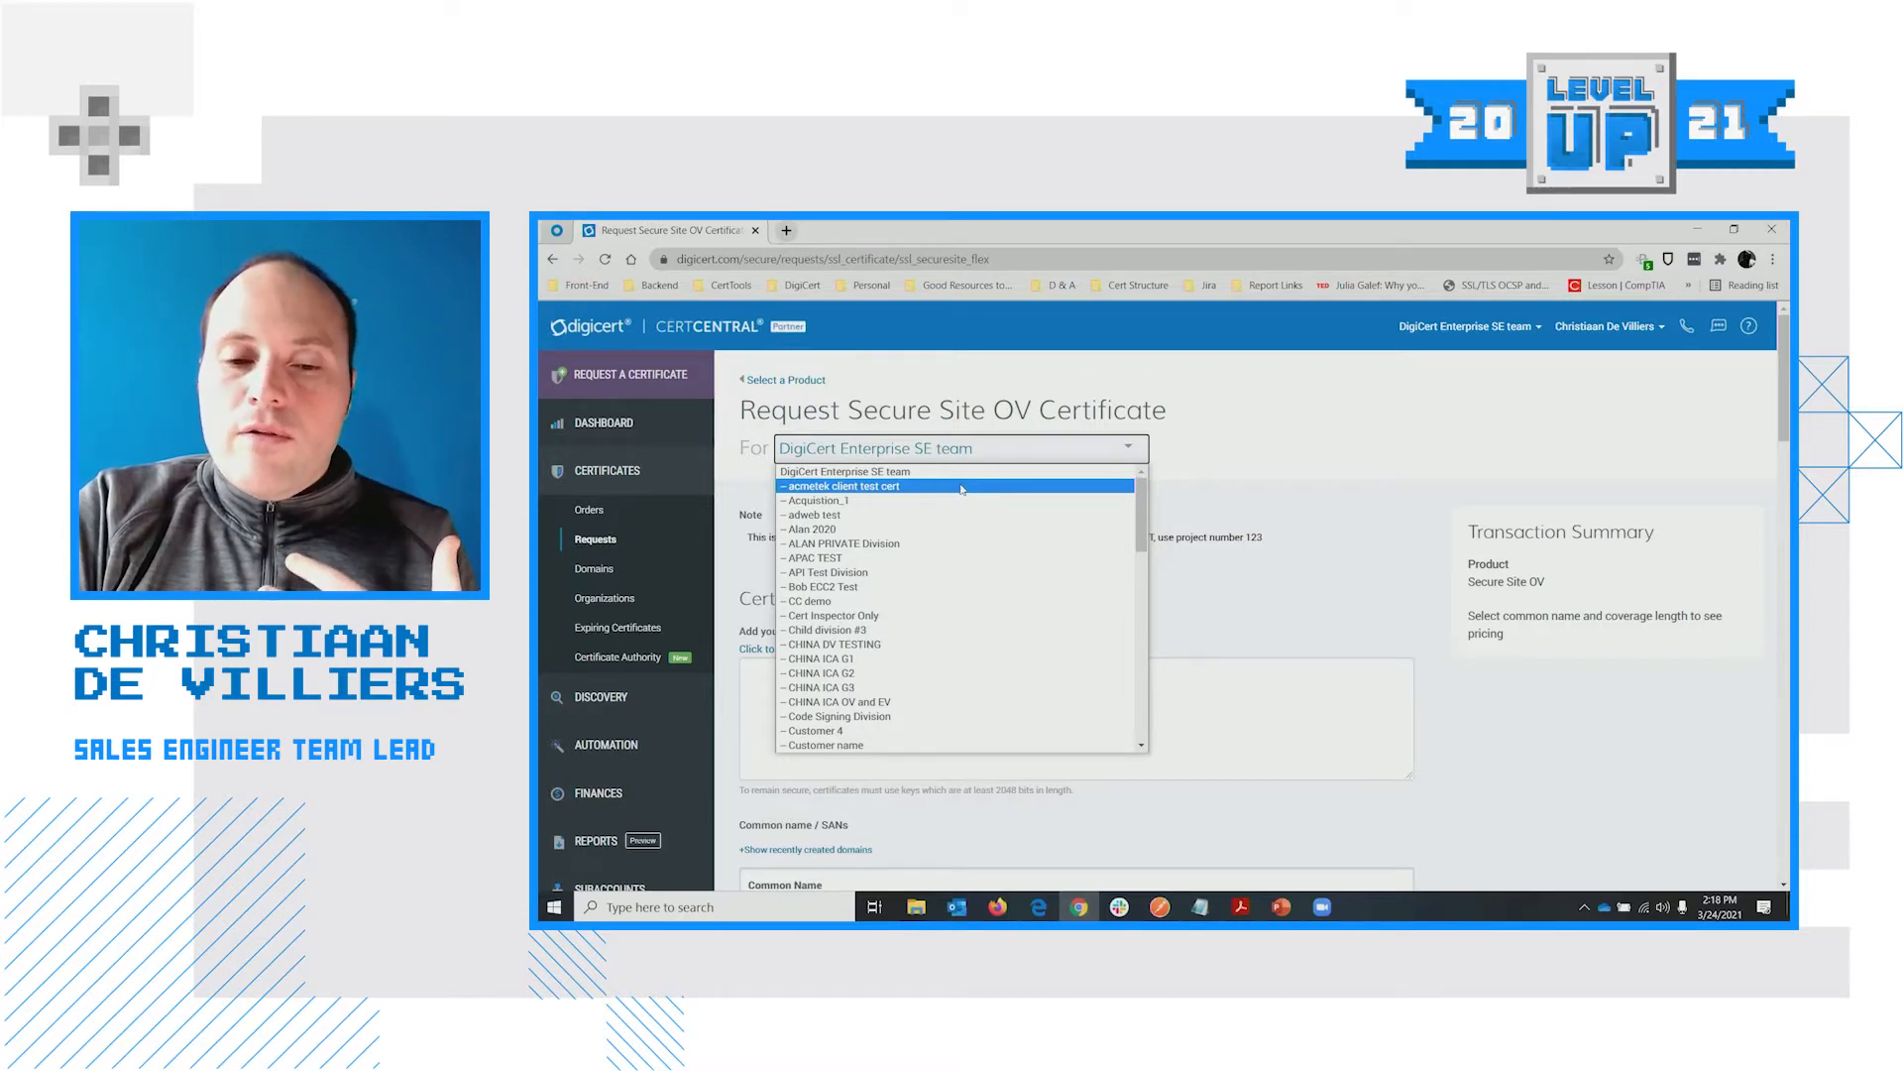
scroll(986, 555, down, 10)
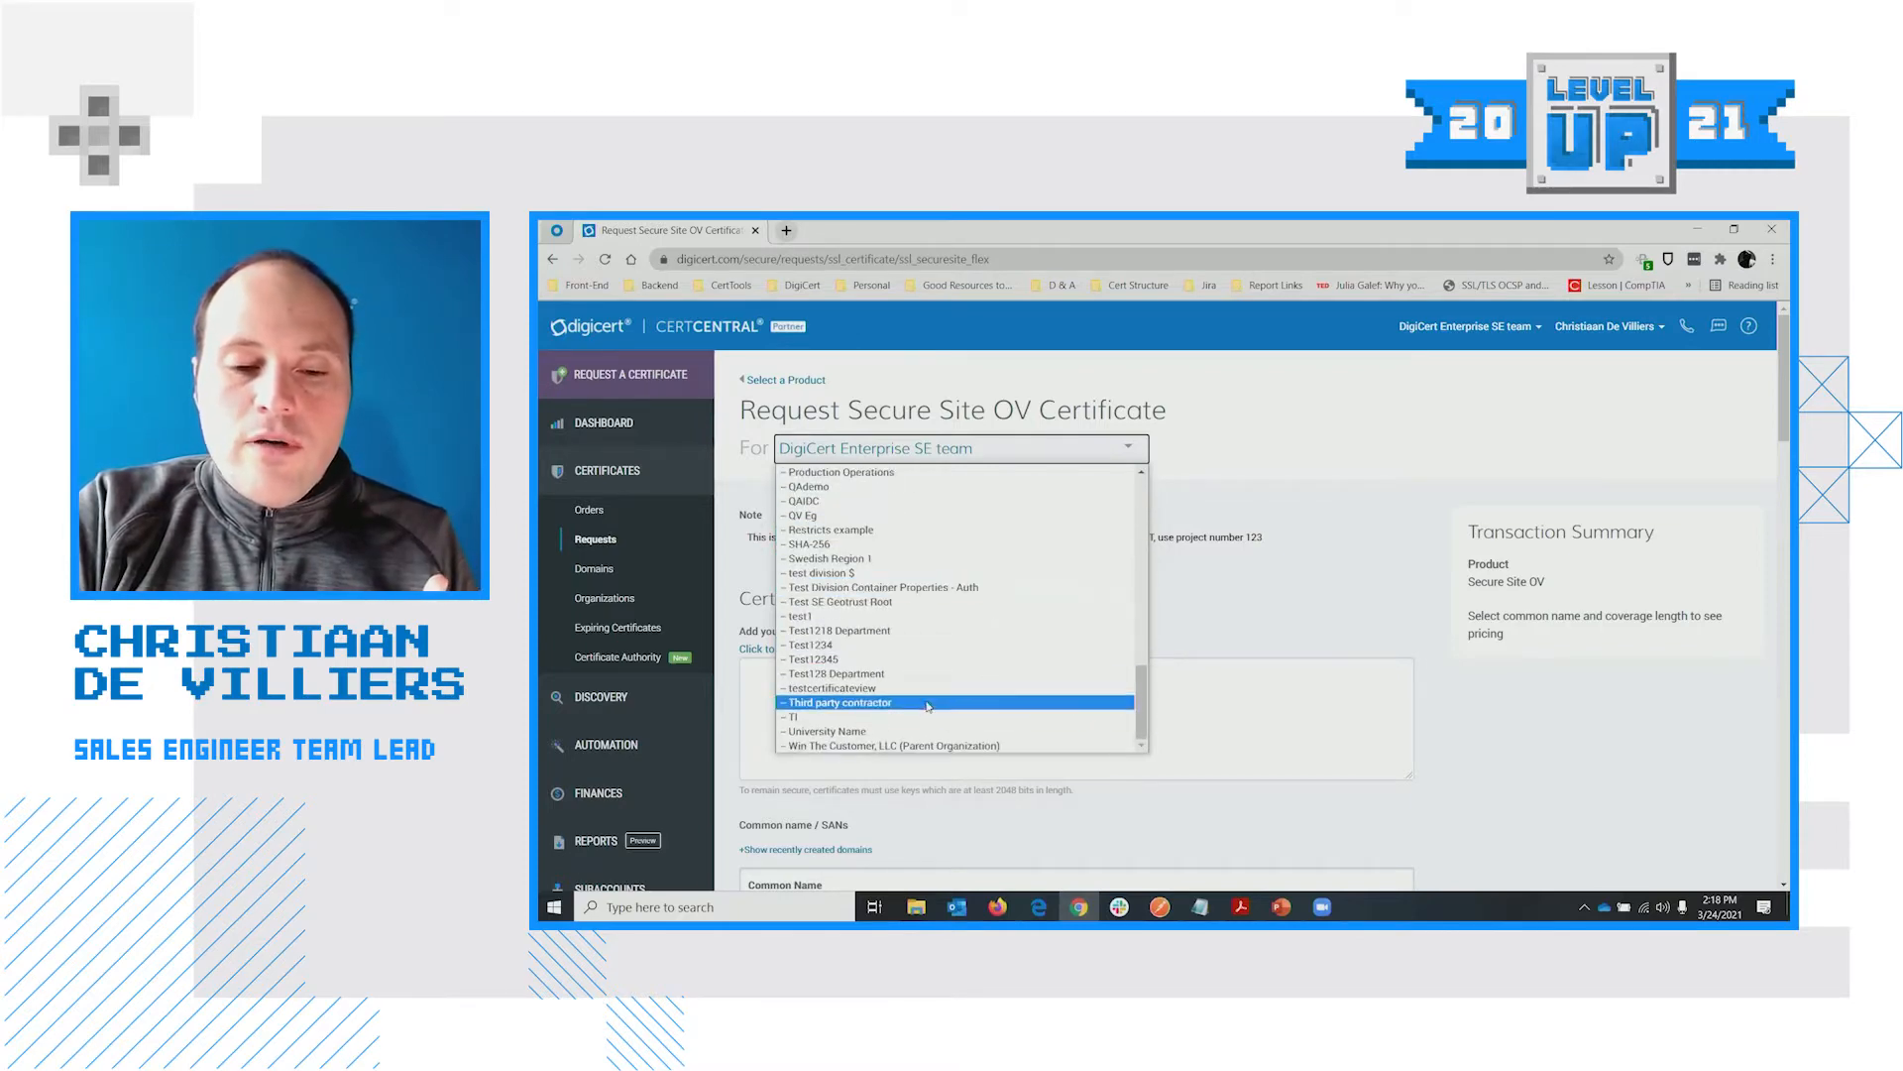
scroll(925, 702, up, 10)
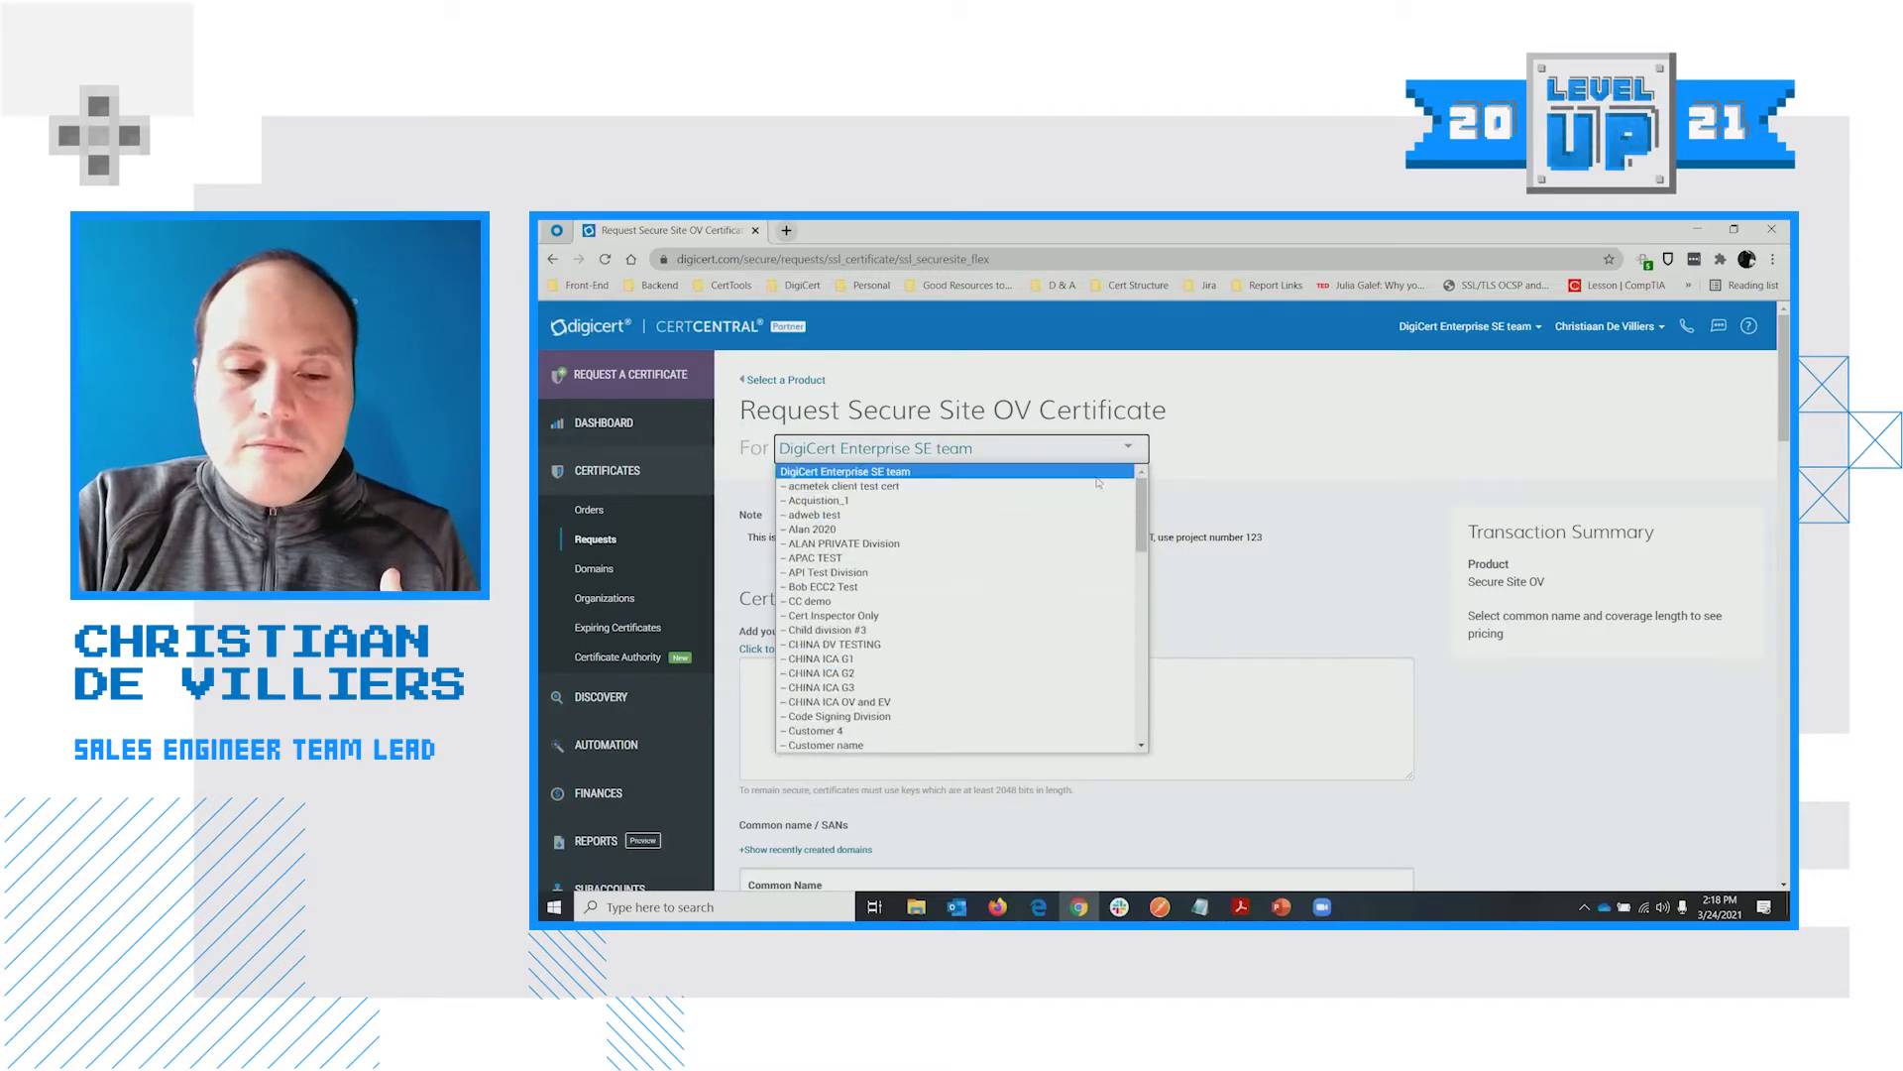
scroll(949, 612, down, 3)
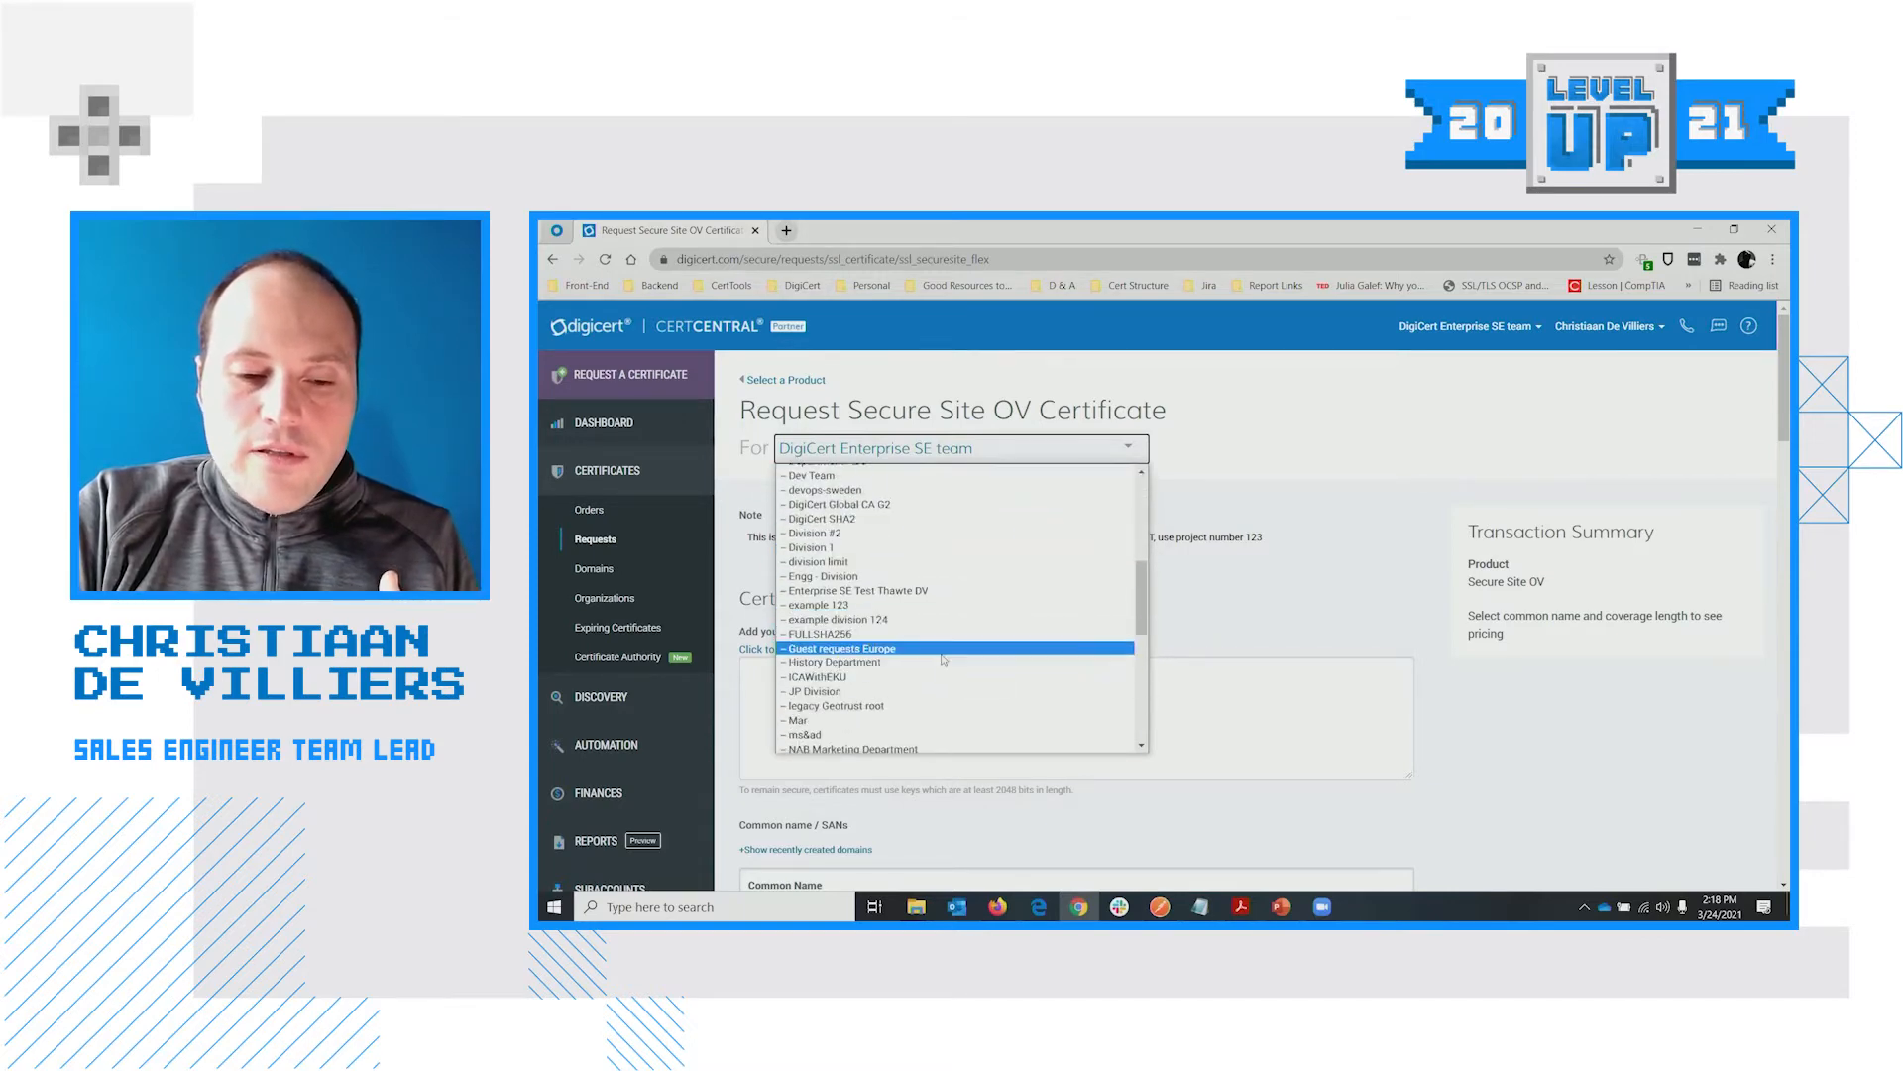
scroll(937, 625, down, 3)
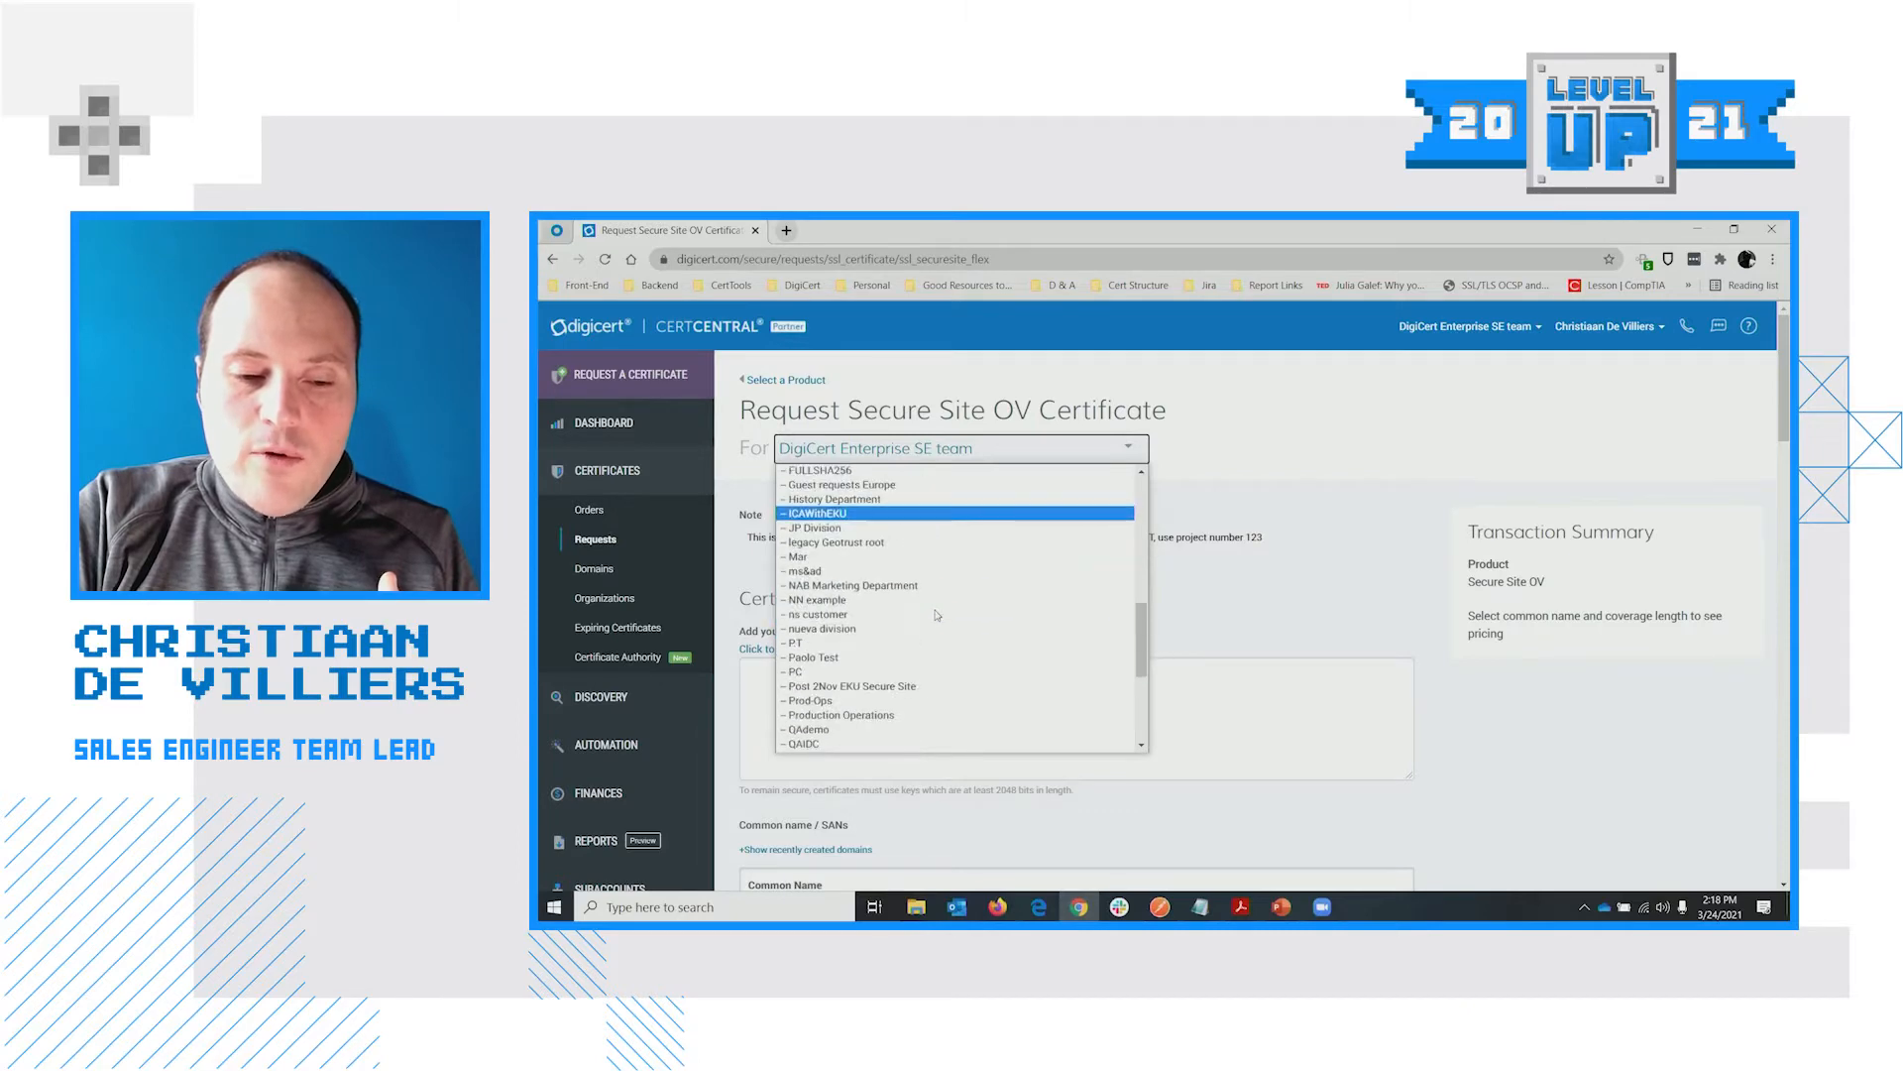
scroll(920, 639, up, 2)
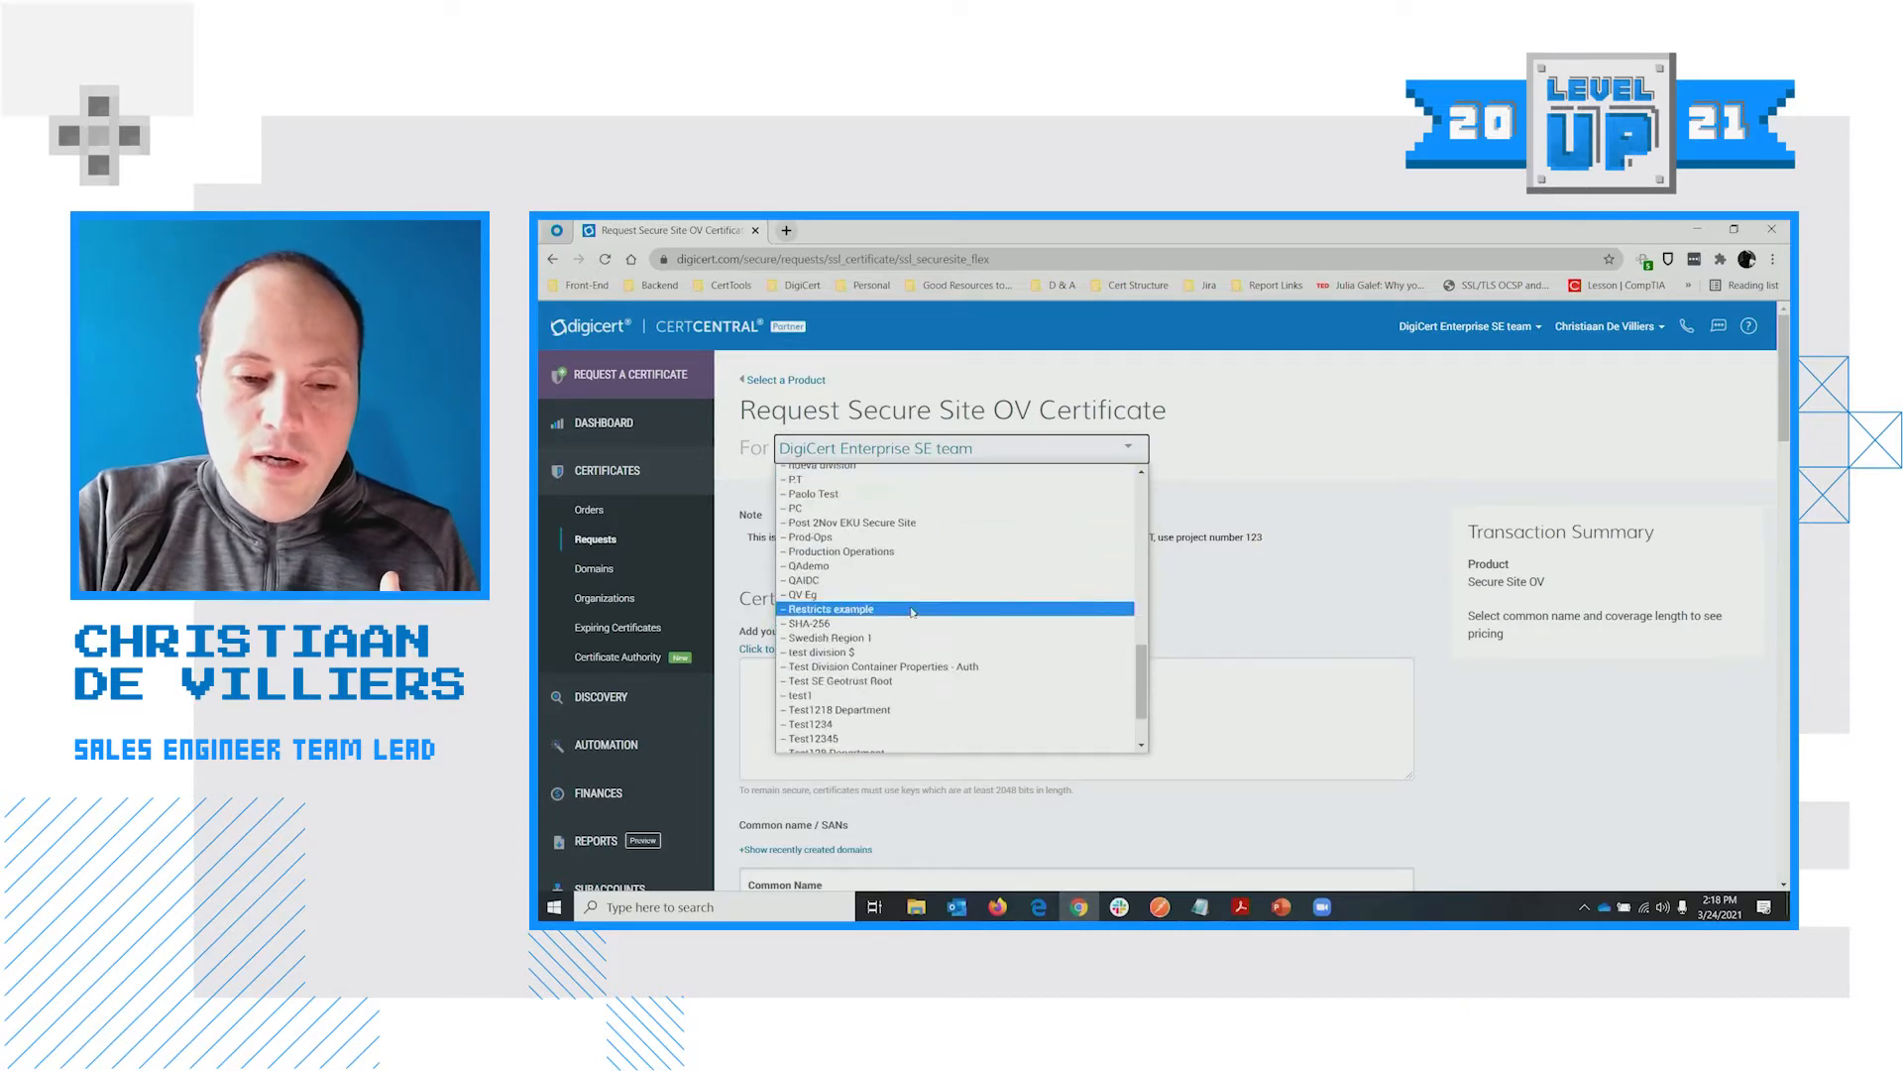
click(888, 561)
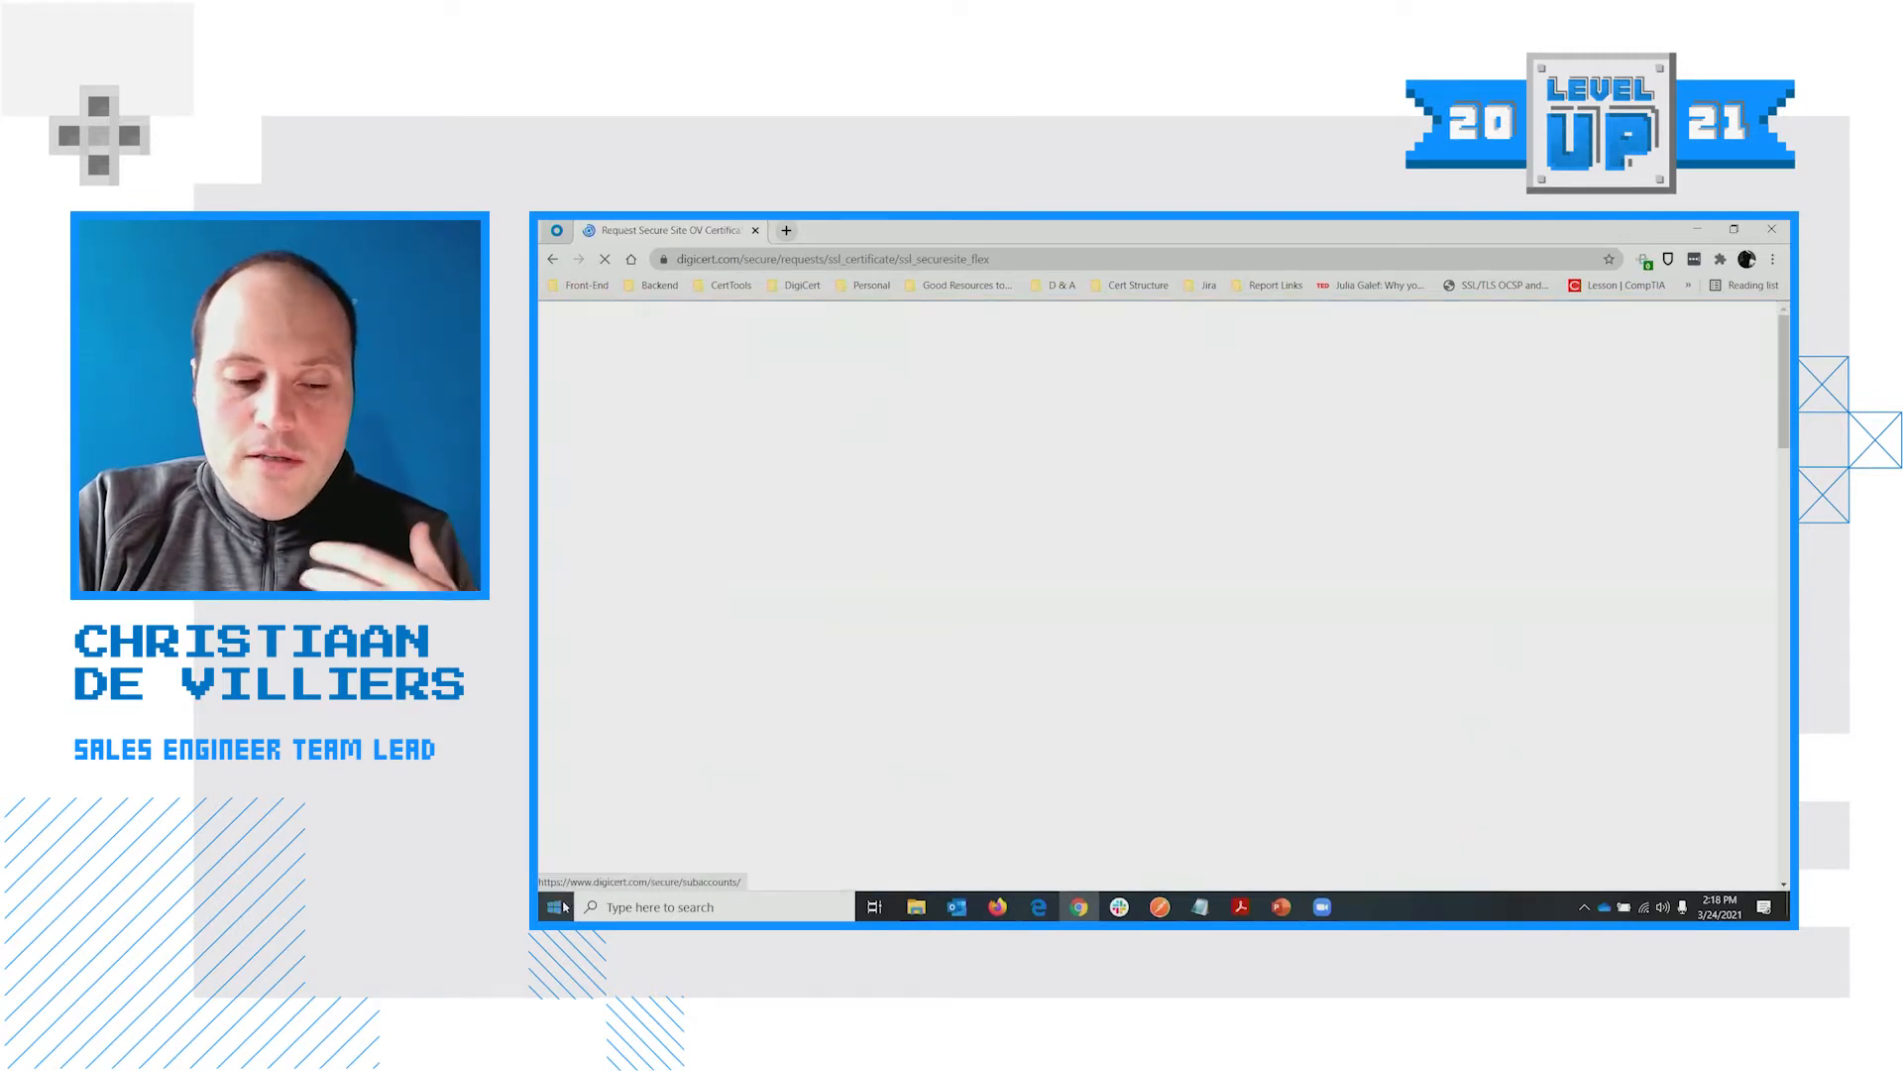
Search Windows for 'peeple' and open geotrust peeple test.txt
click(557, 915)
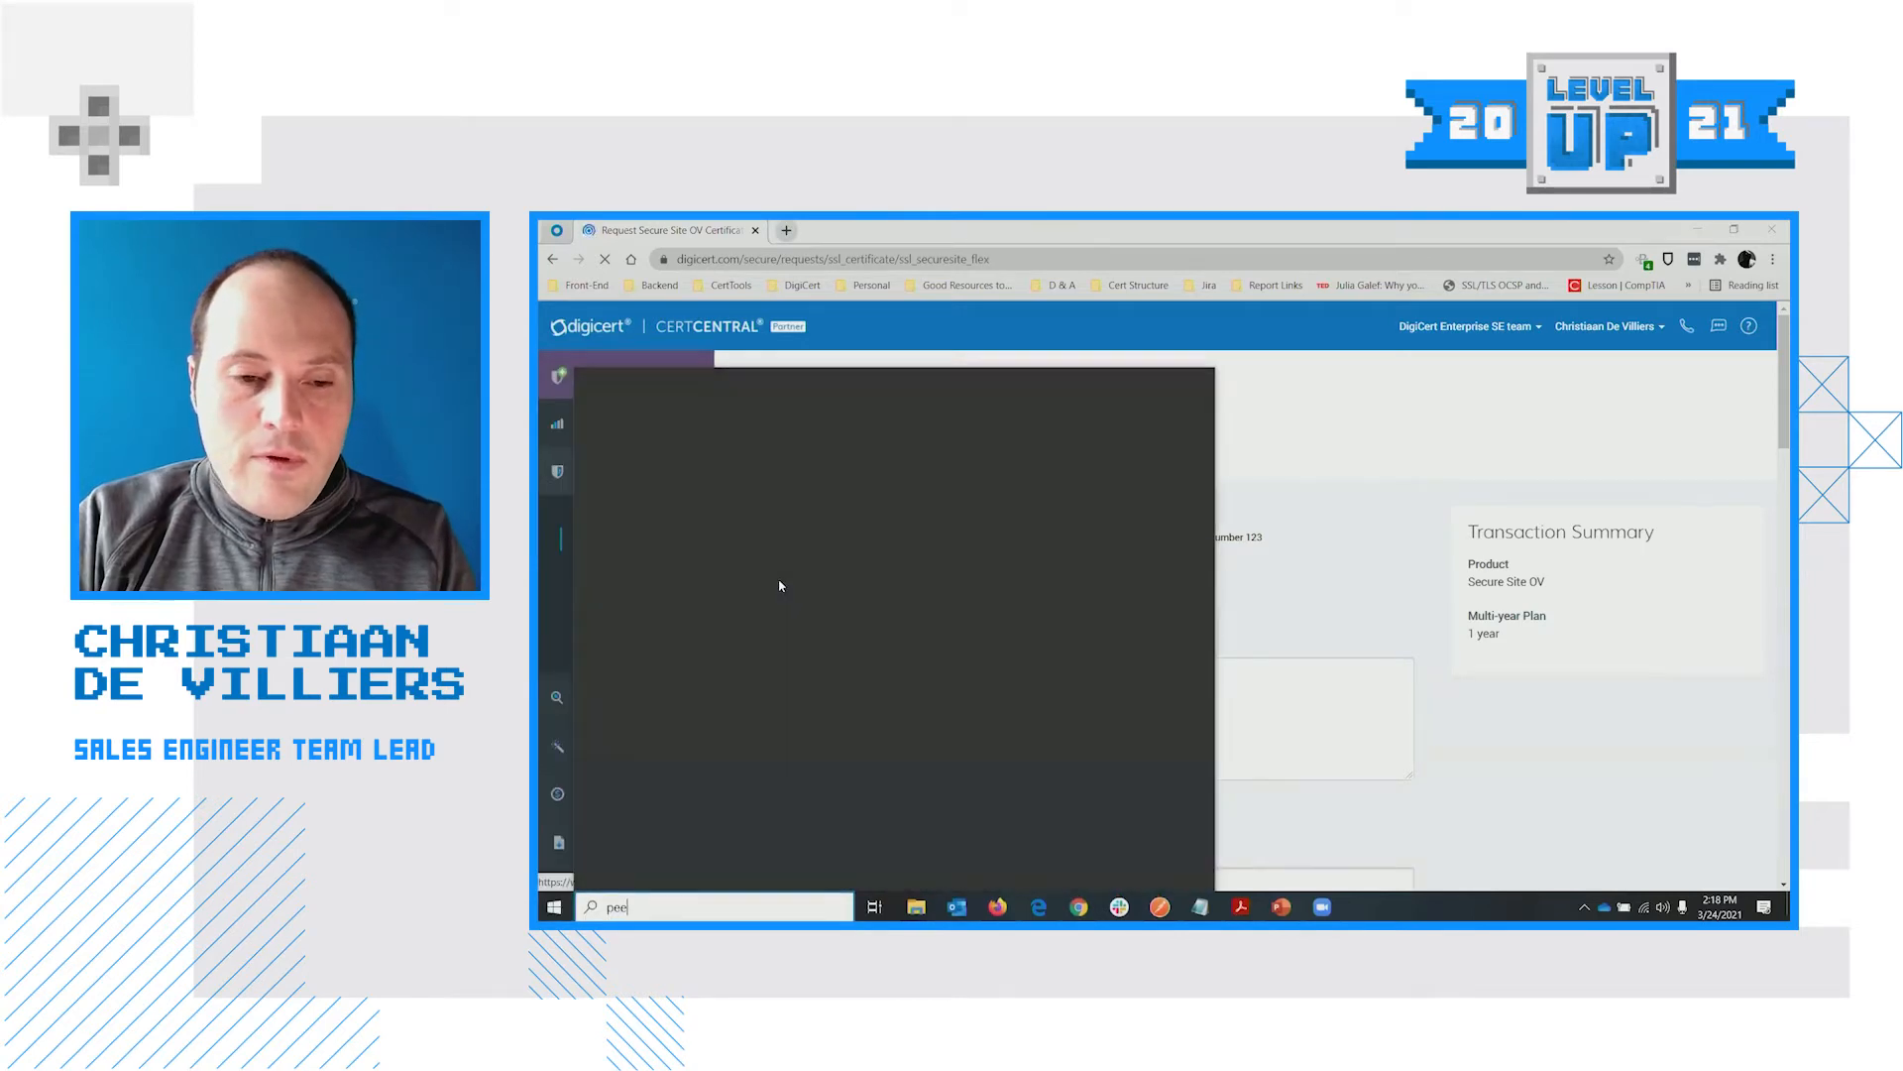
text(peeple)
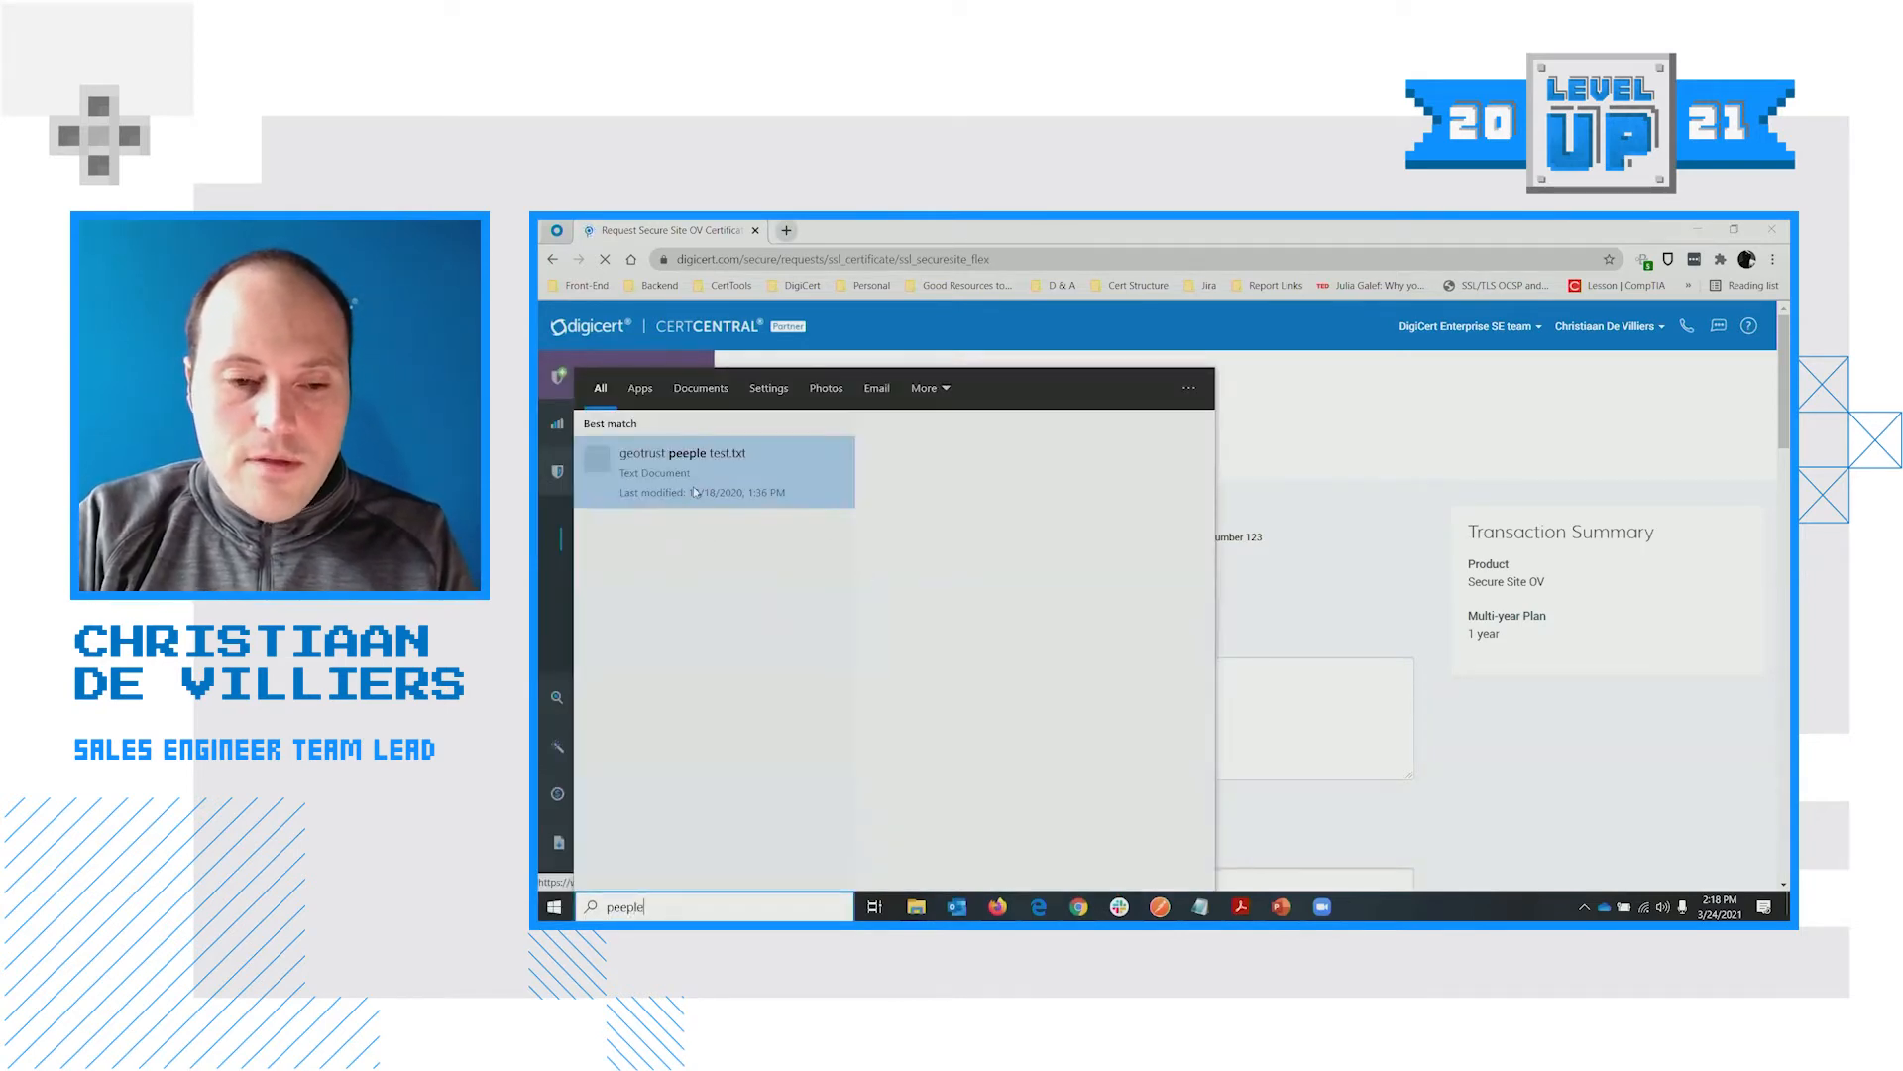
click(697, 474)
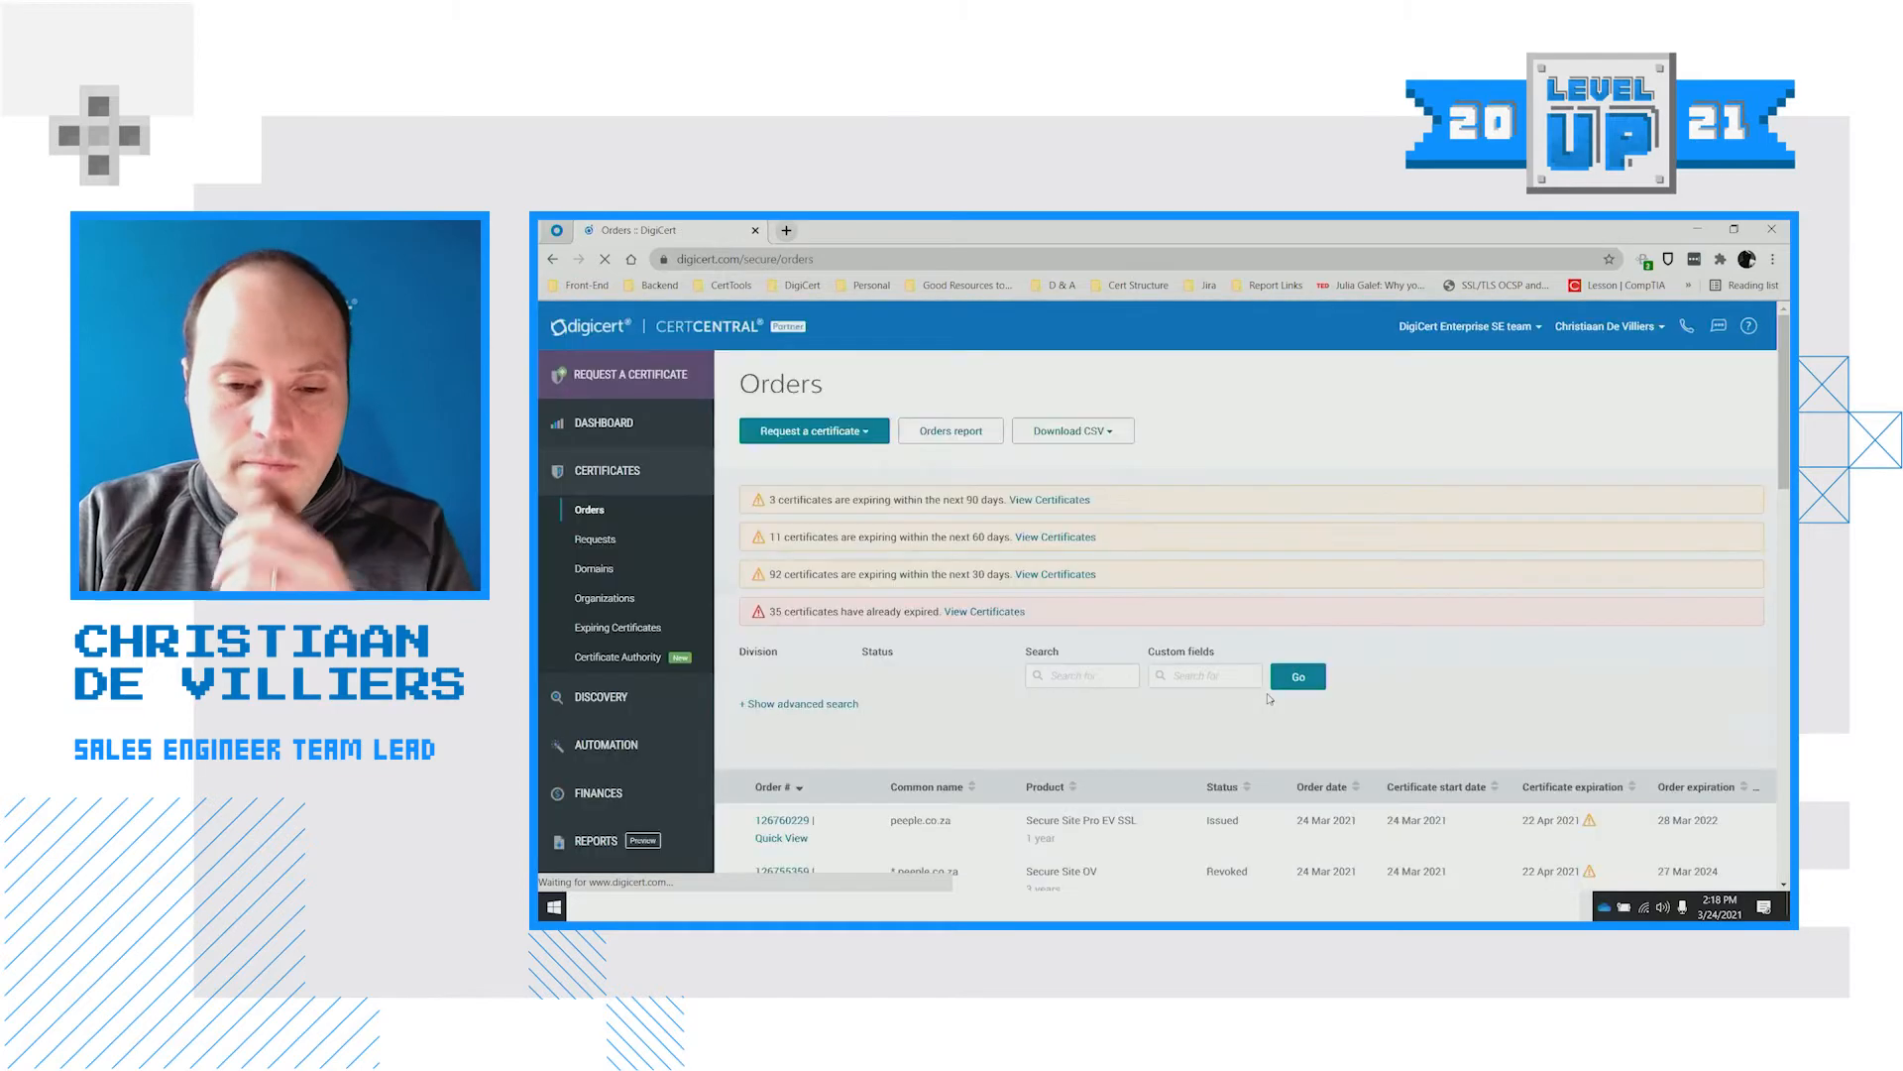
scroll(1292, 703, down, 3)
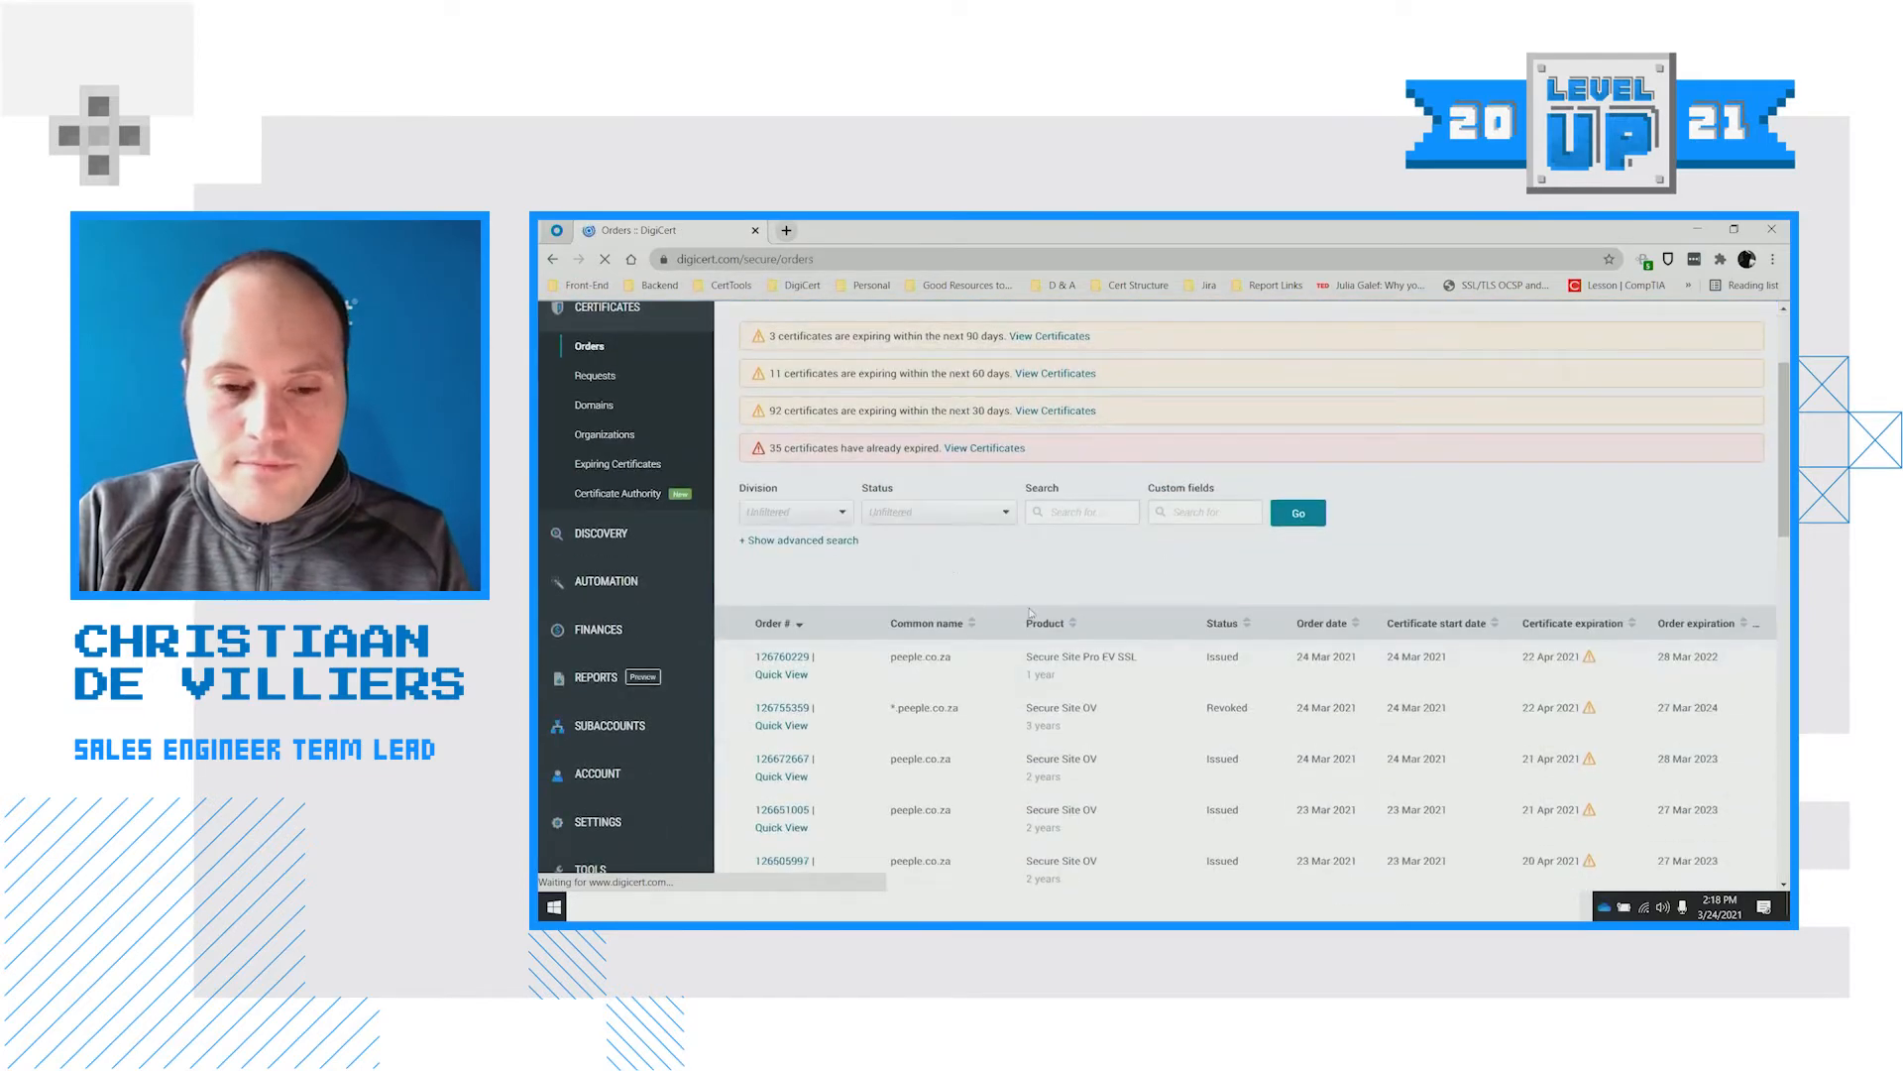
scroll(904, 533, up, 2)
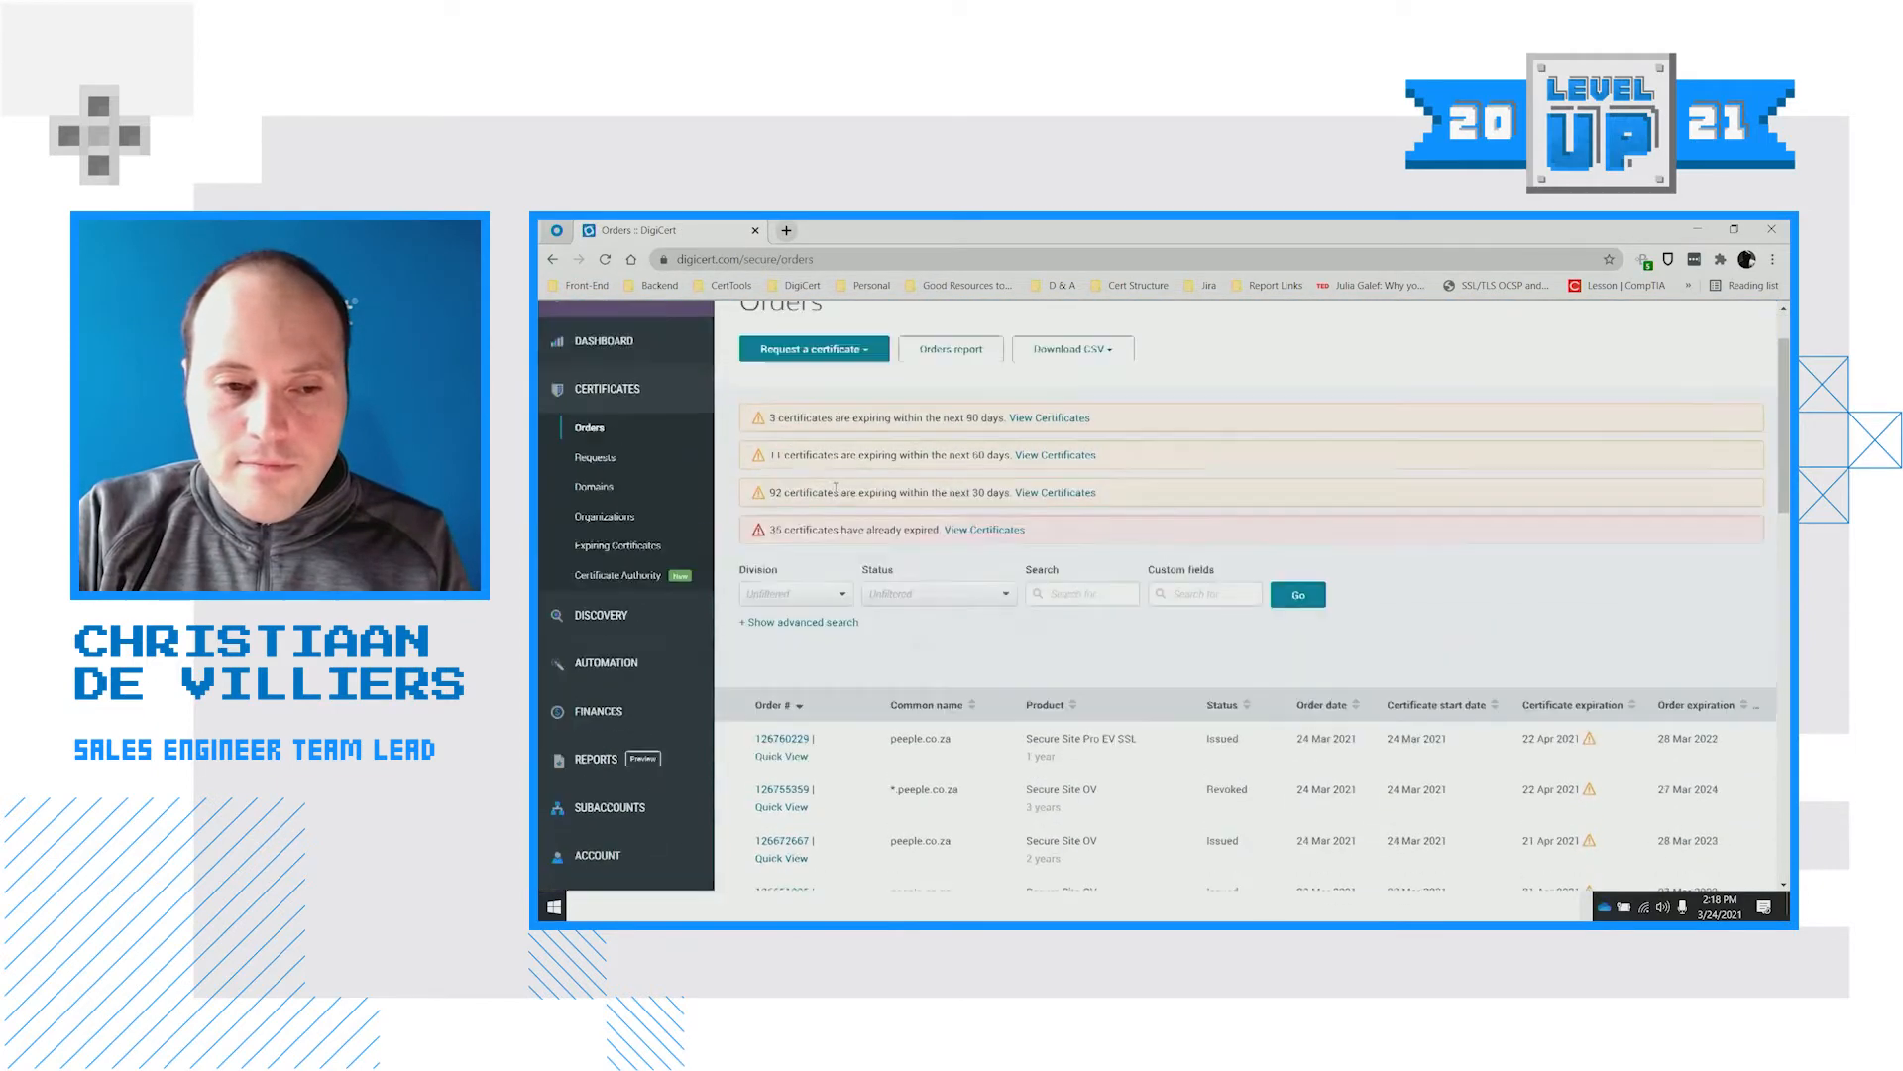
Reopen geotrust peeple test.txt in Notepad, select all its CSR text, and return to CertCentral
click(552, 907)
text(peeple)
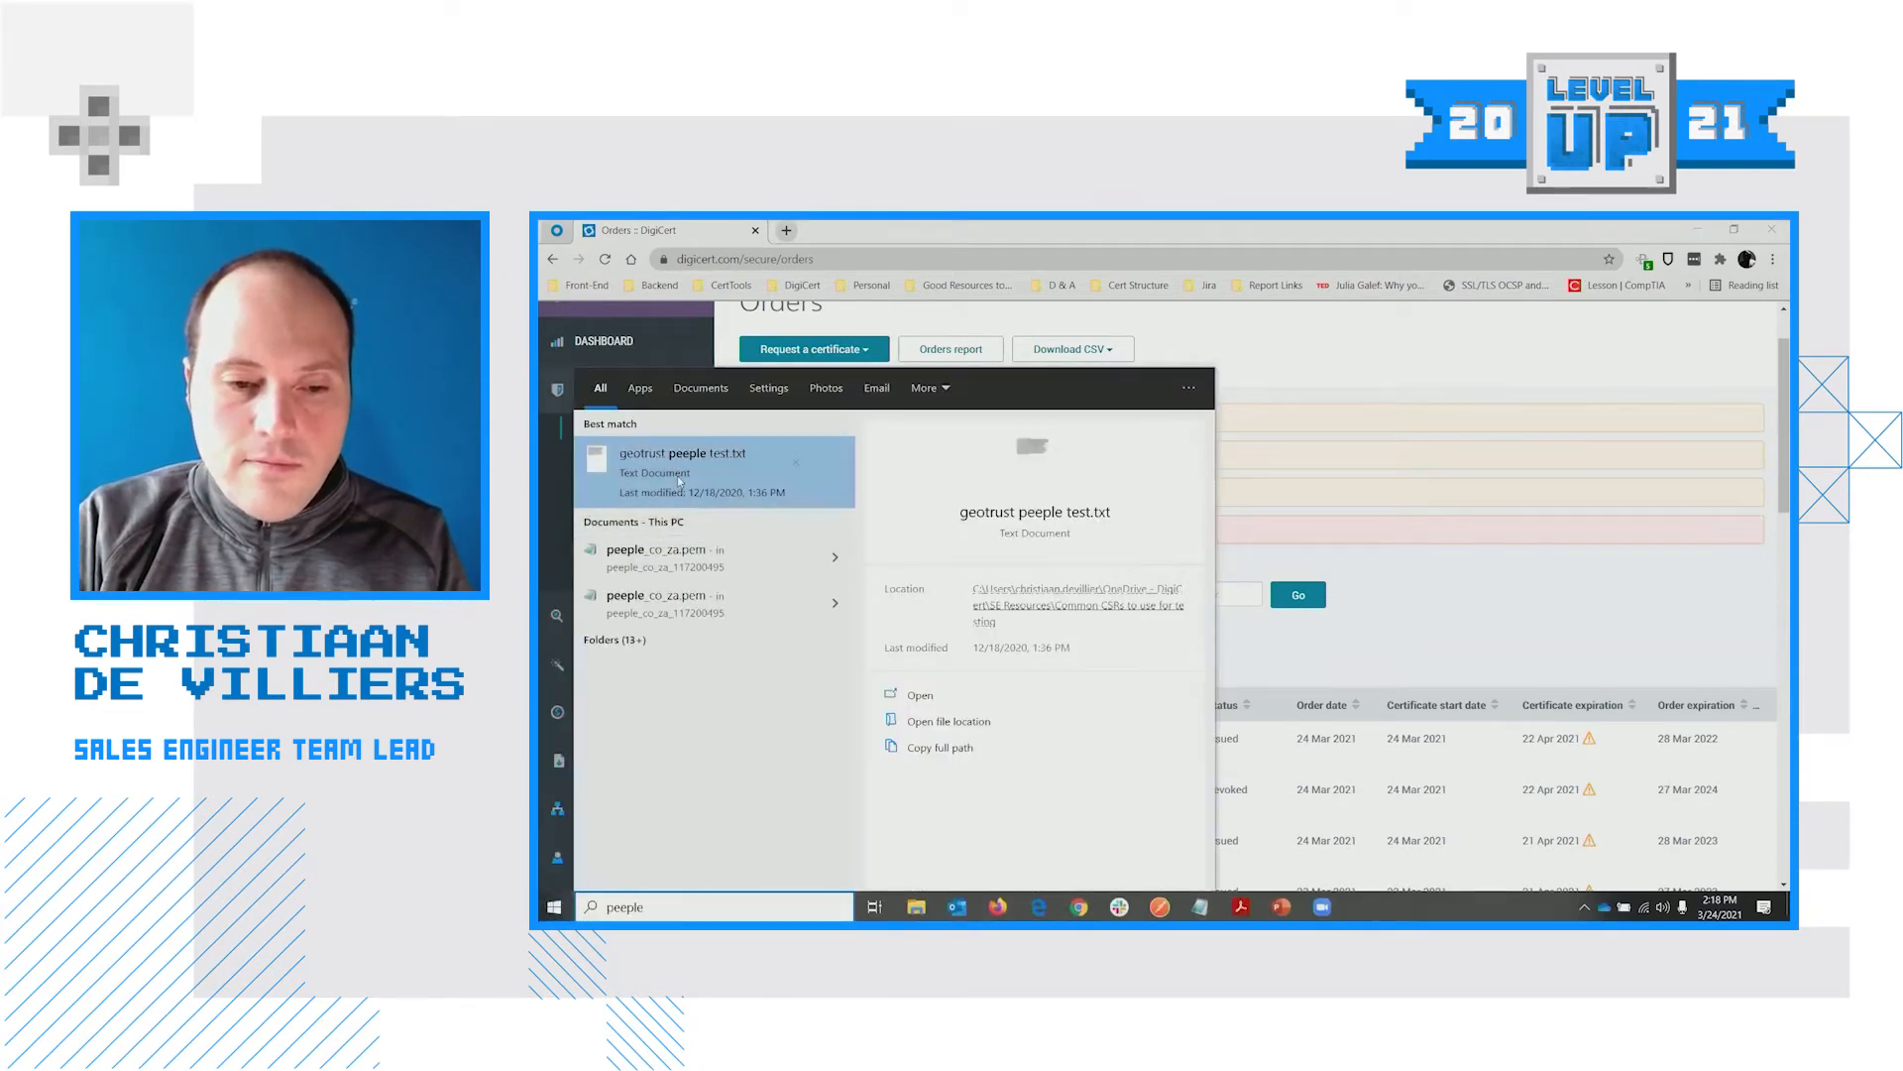
click(710, 484)
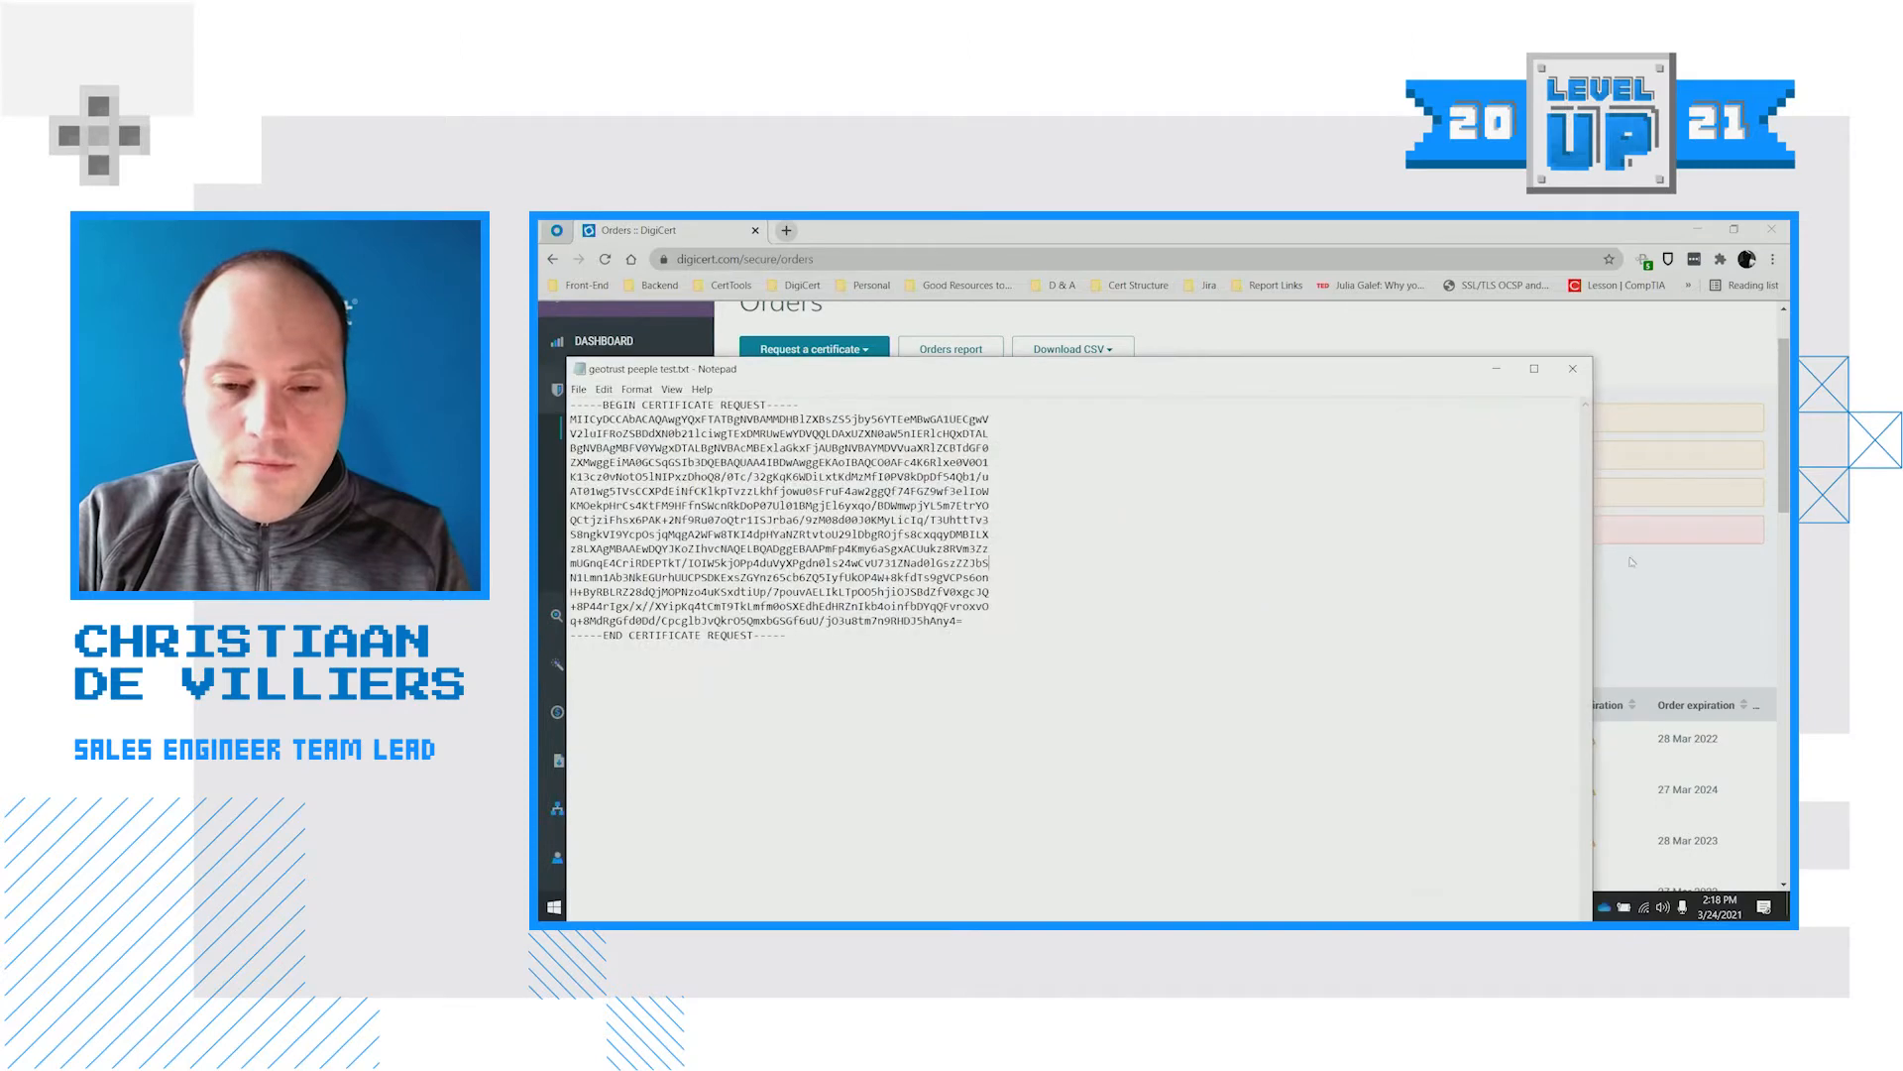
key(ctrl+a)
click(1597, 612)
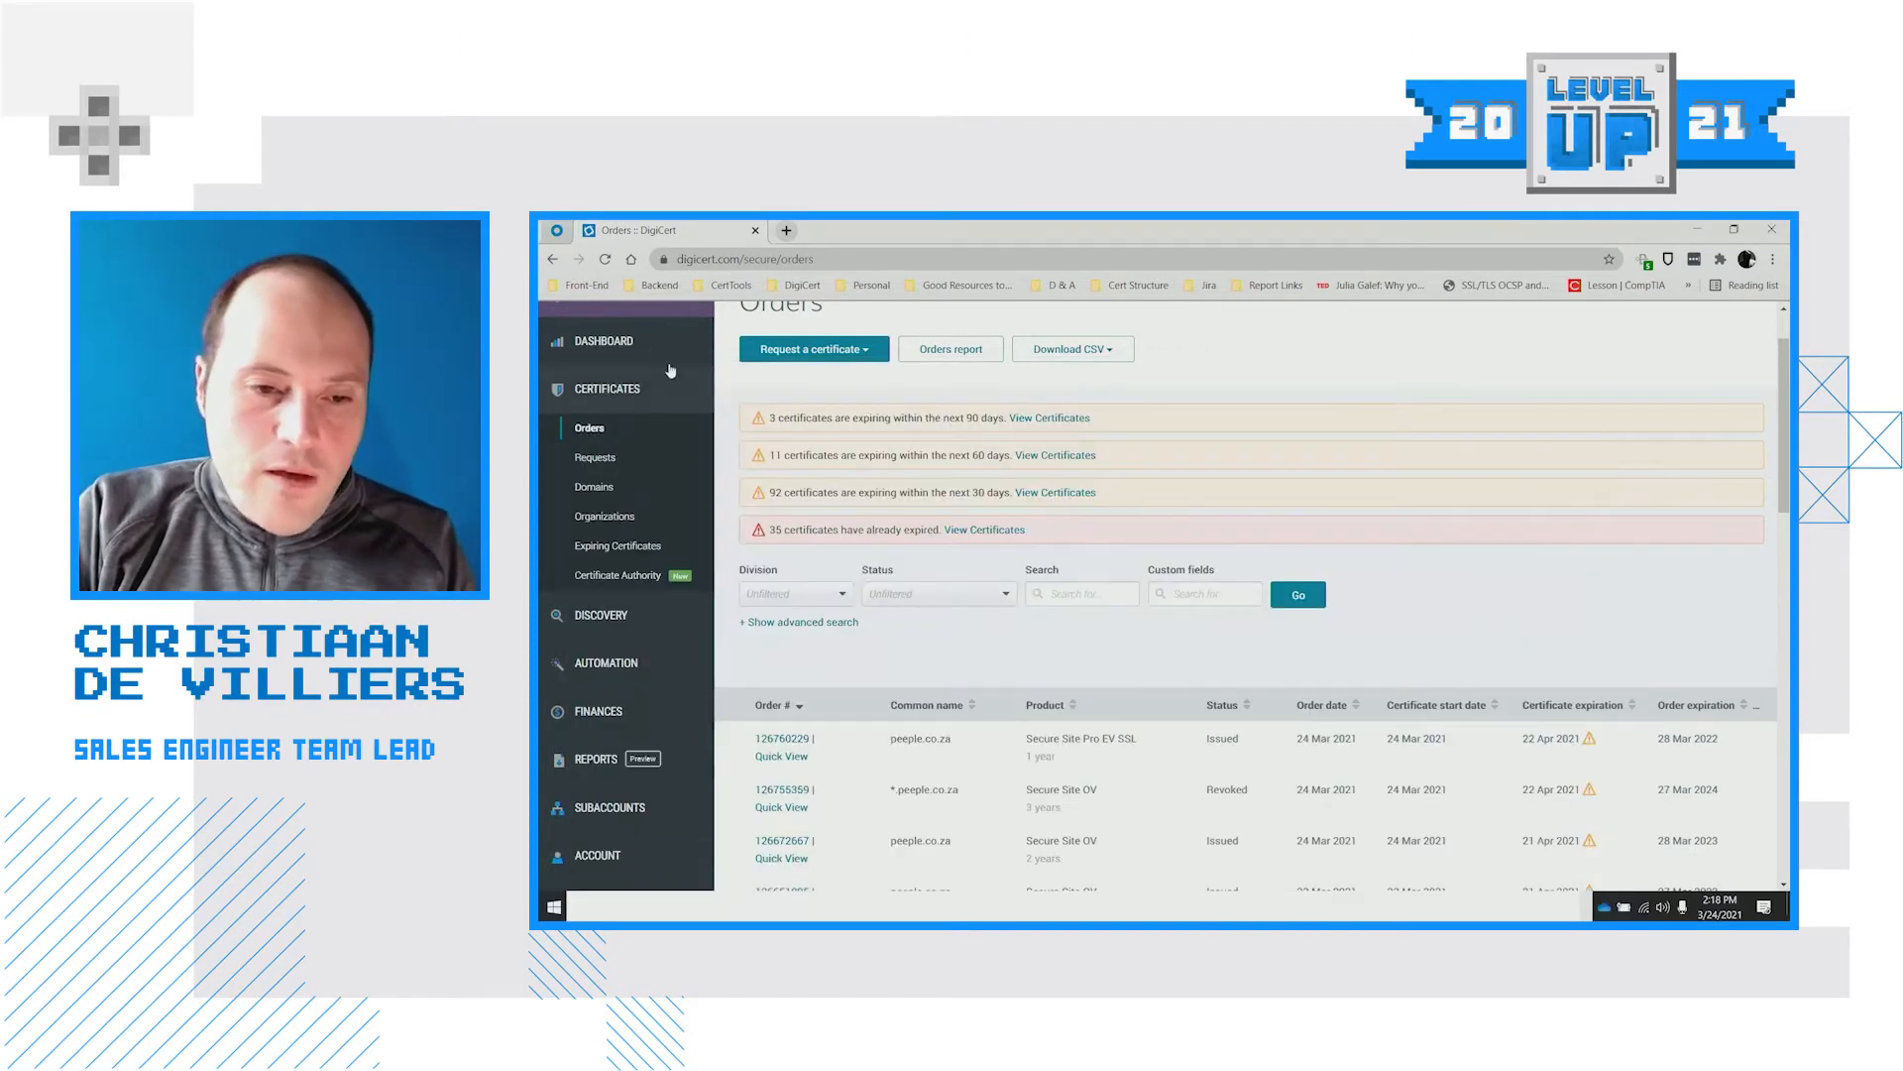
scroll(669, 371, up, 2)
Start a new Secure Site OV certificate request for the Production Operations division
mouse_move(677, 389)
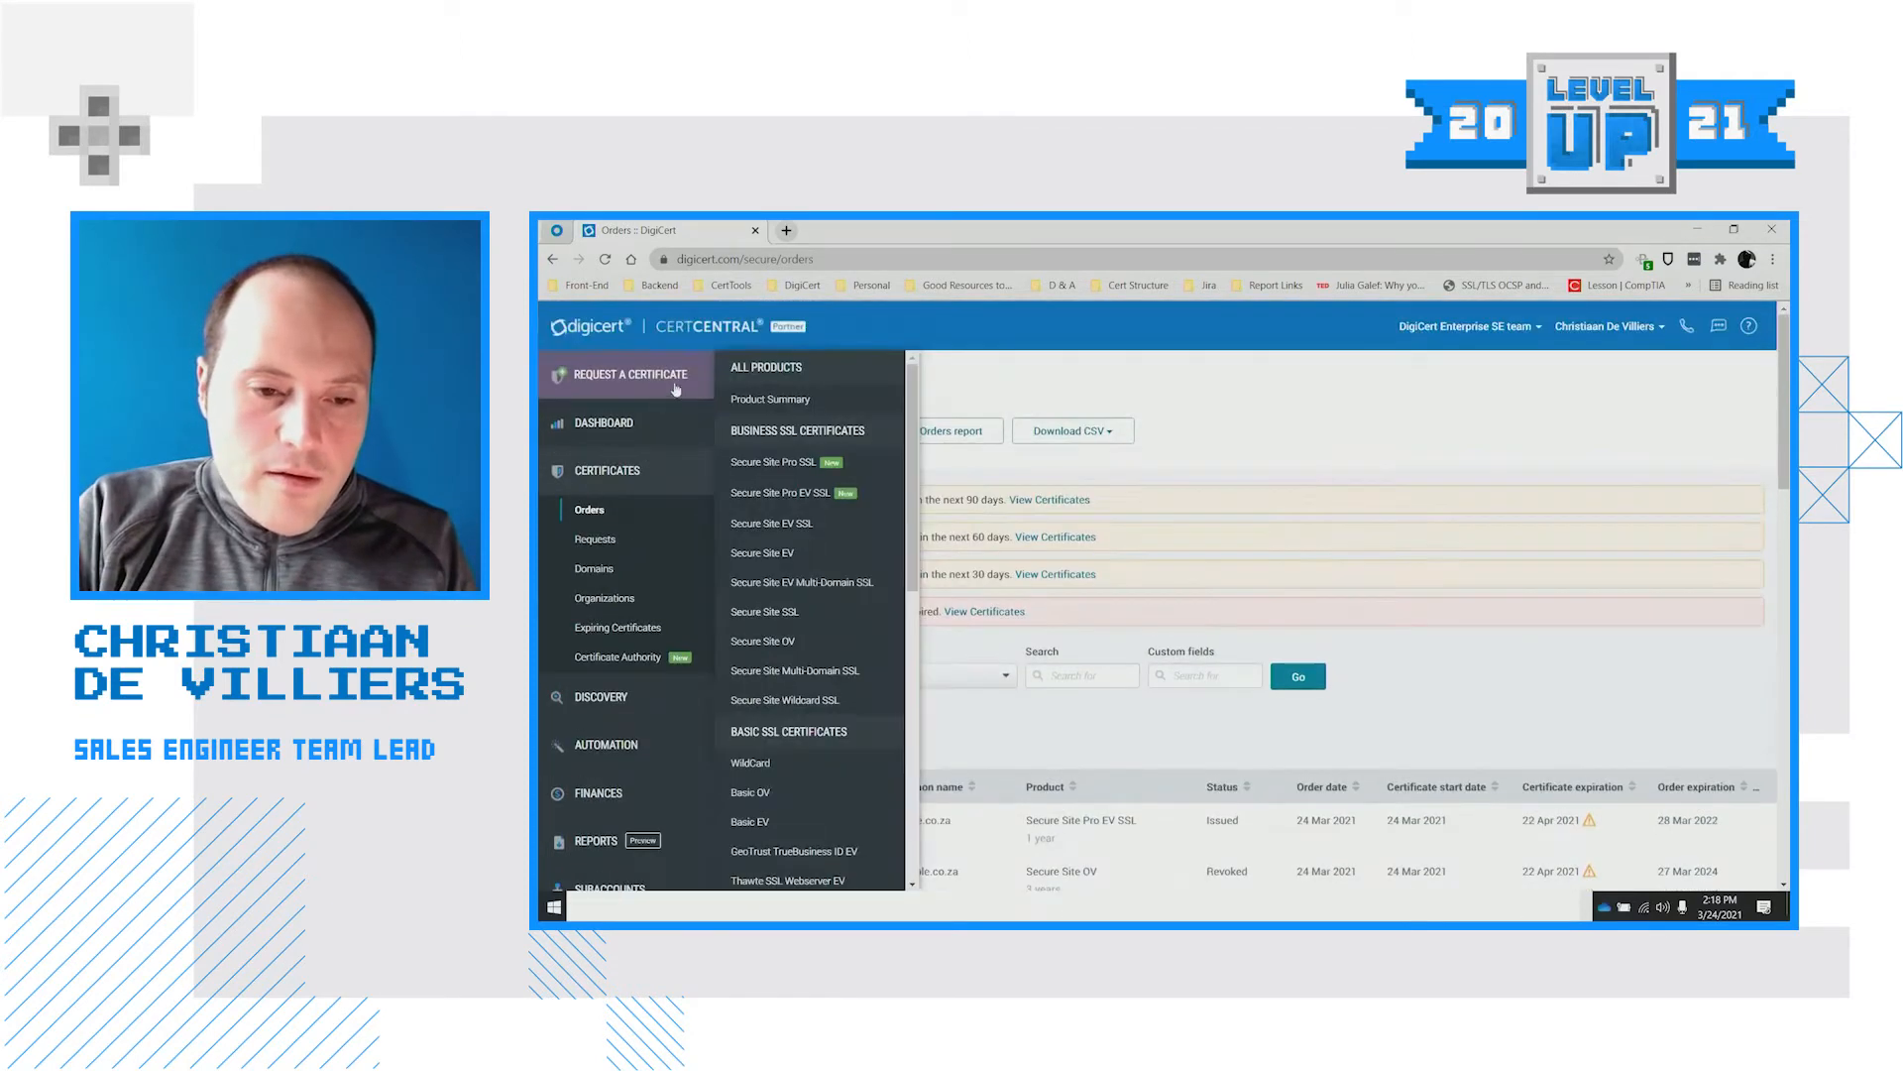
click(788, 654)
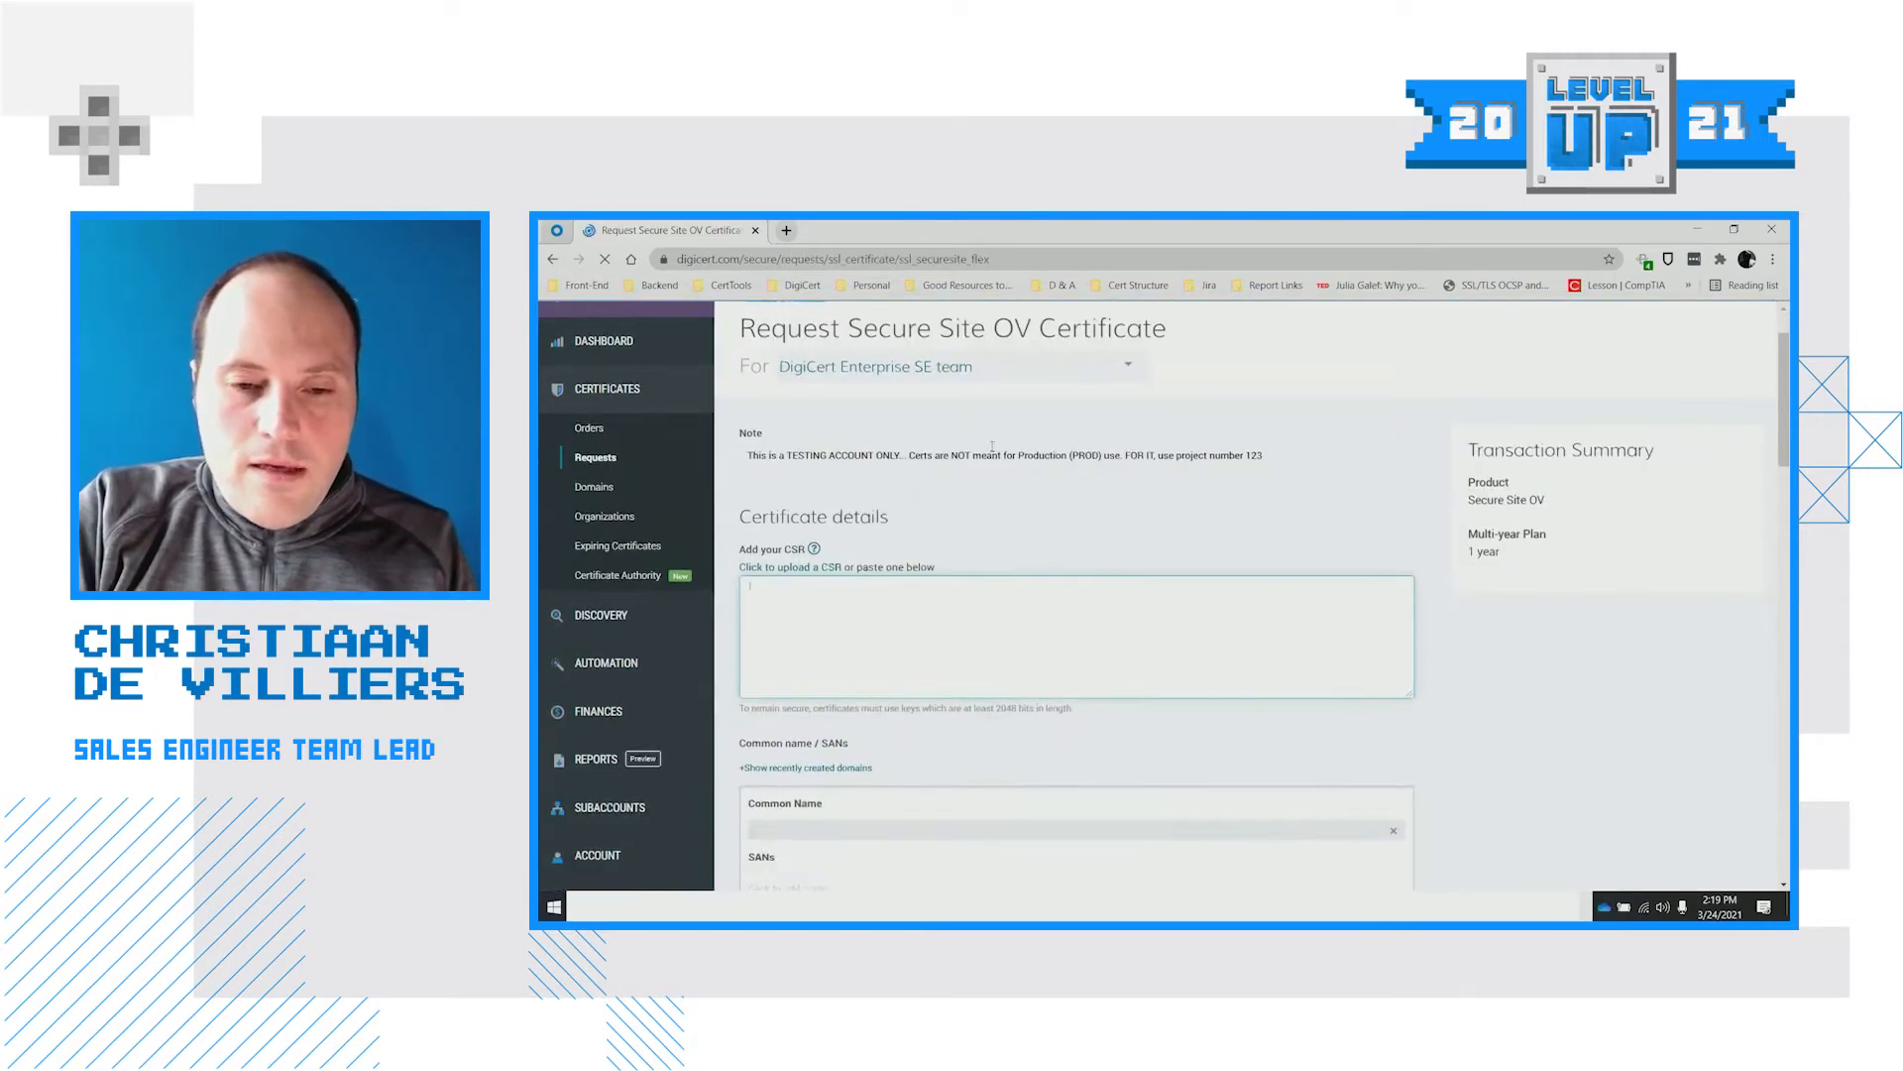
scroll(992, 446, down, 1)
click(982, 369)
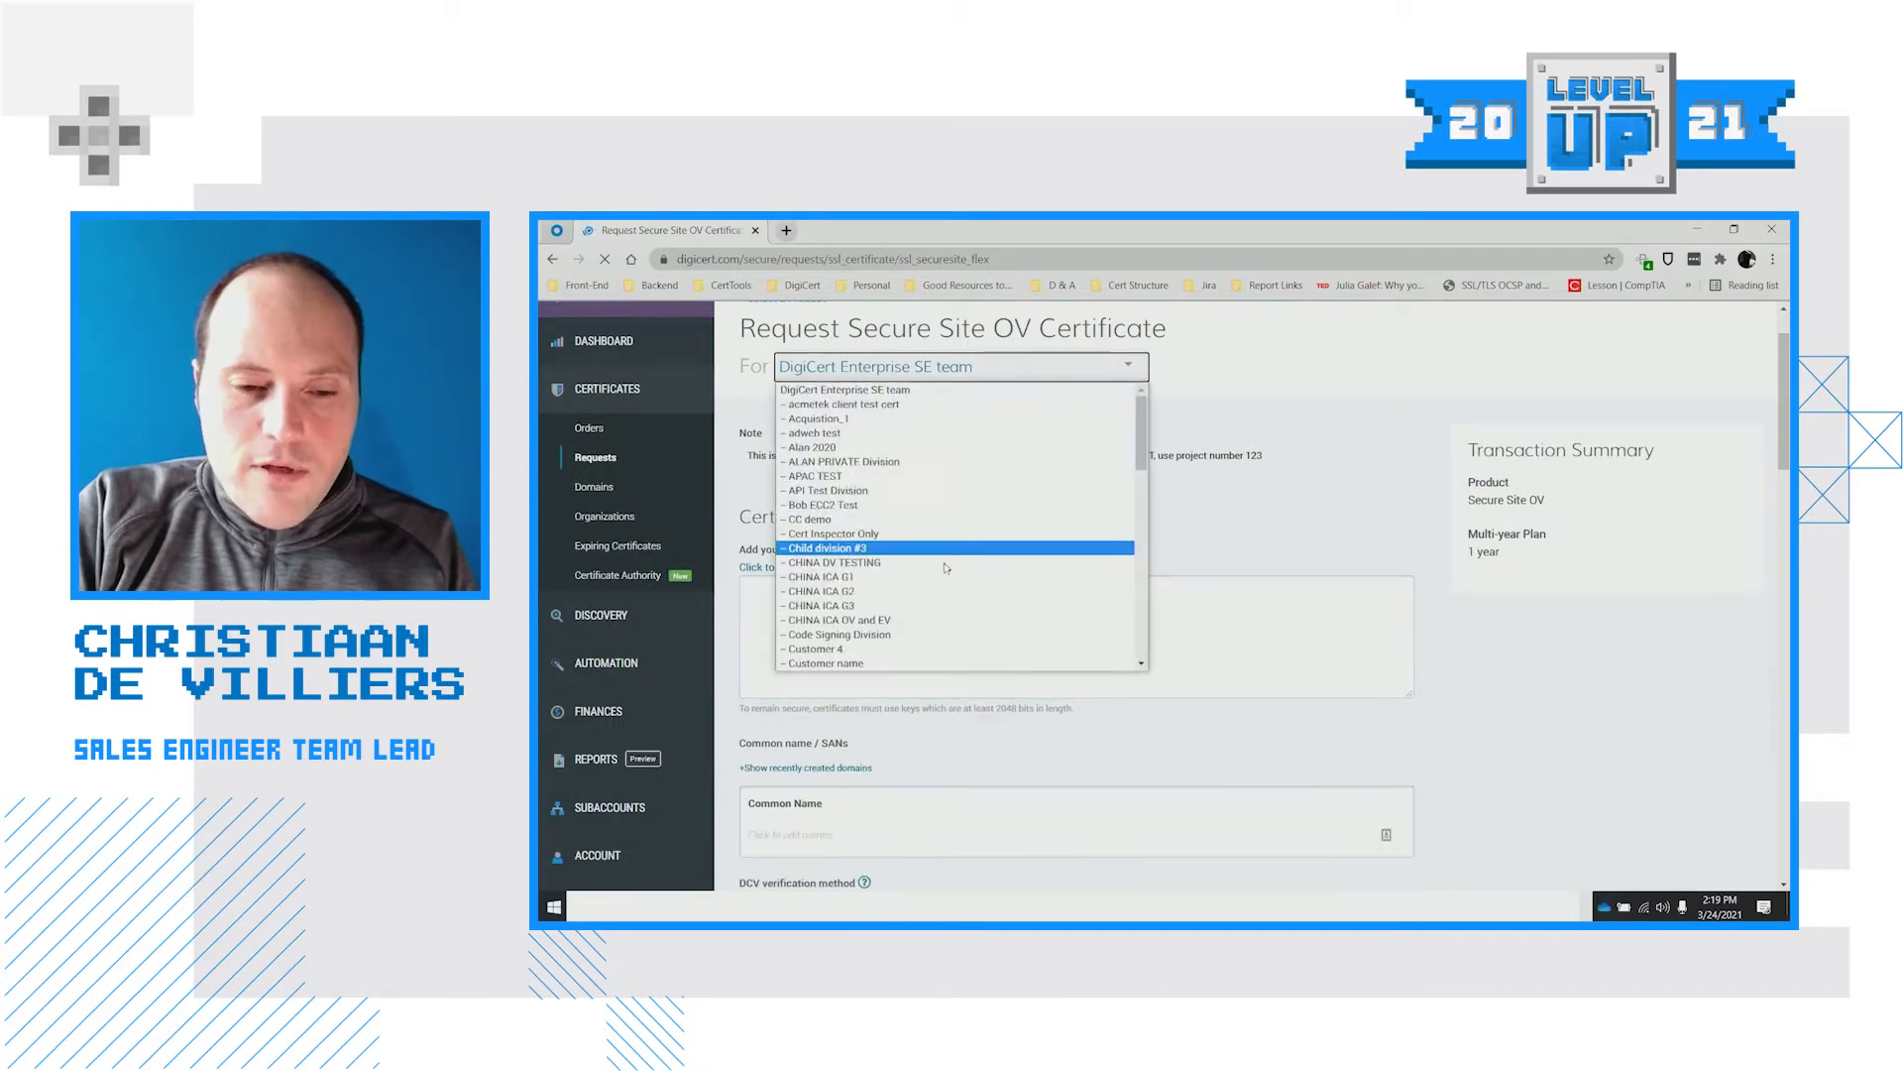
scroll(937, 555, down, 5)
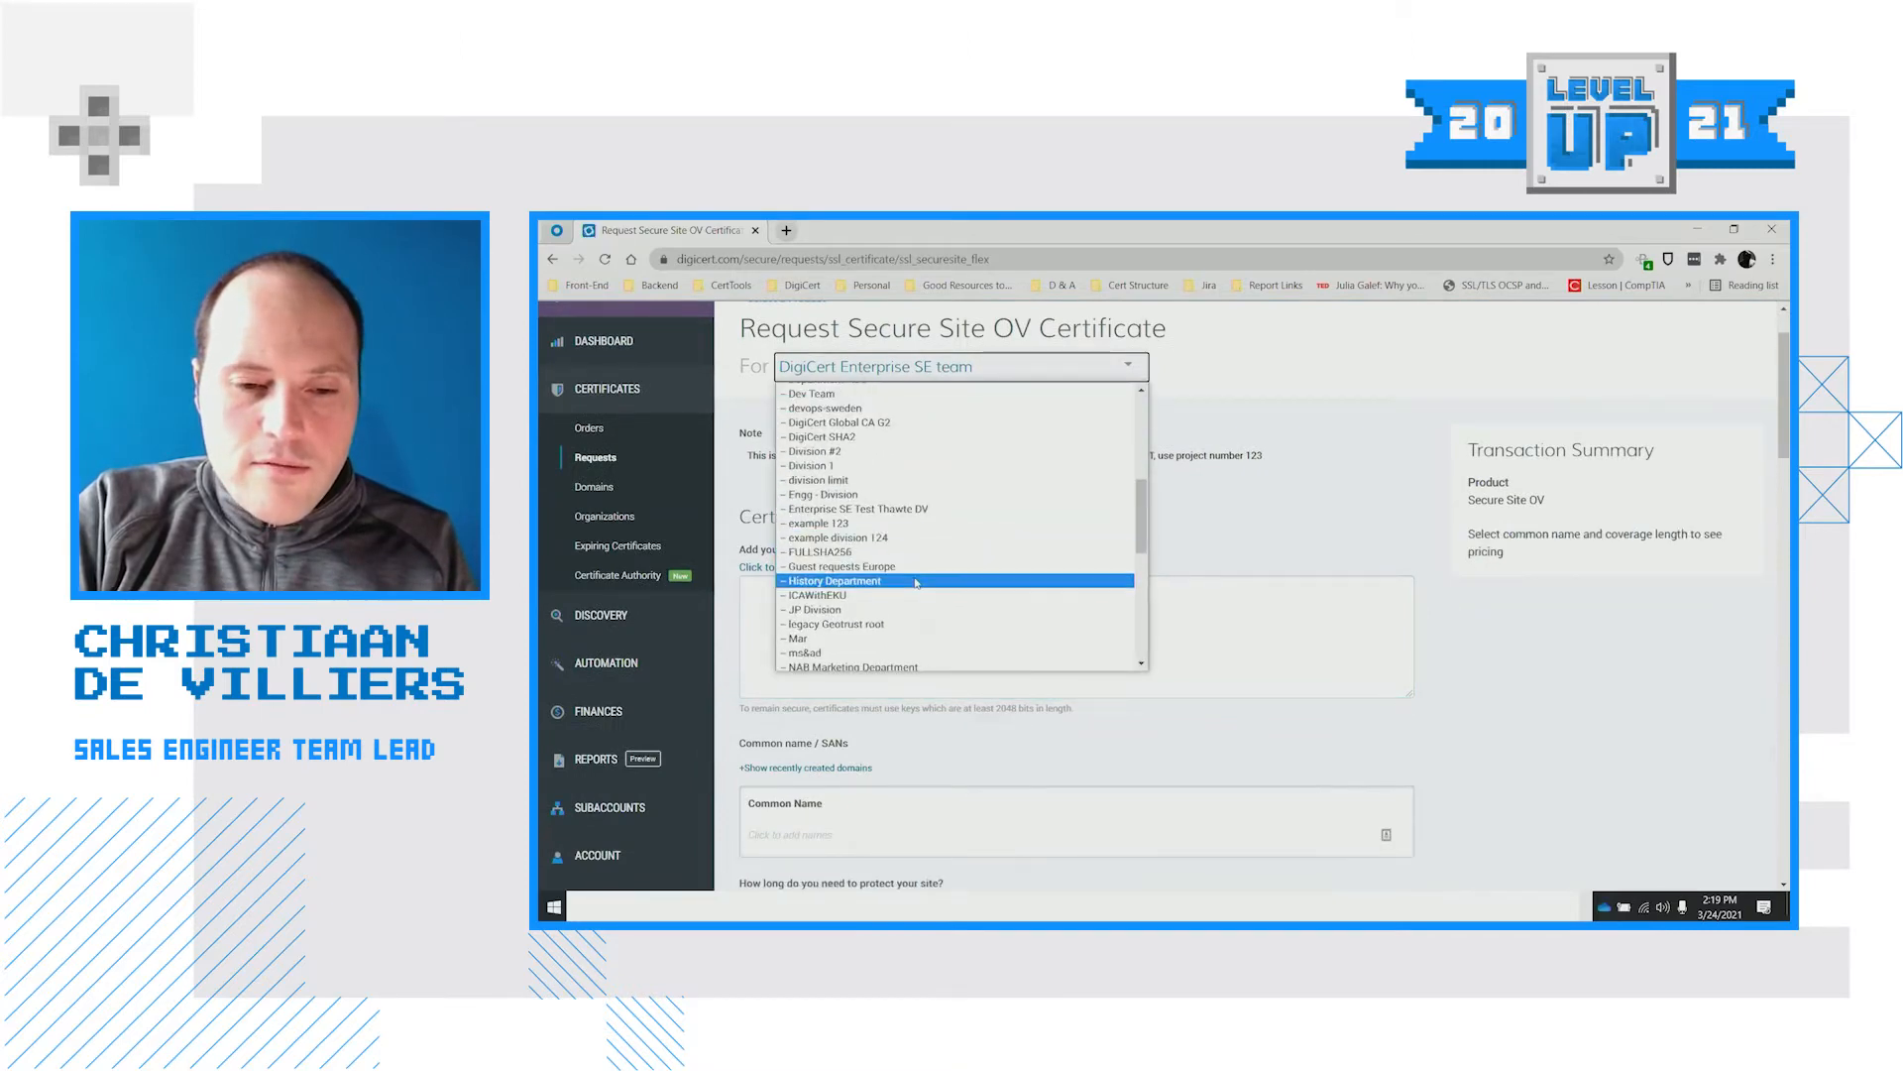
scroll(929, 565, down, 3)
click(890, 633)
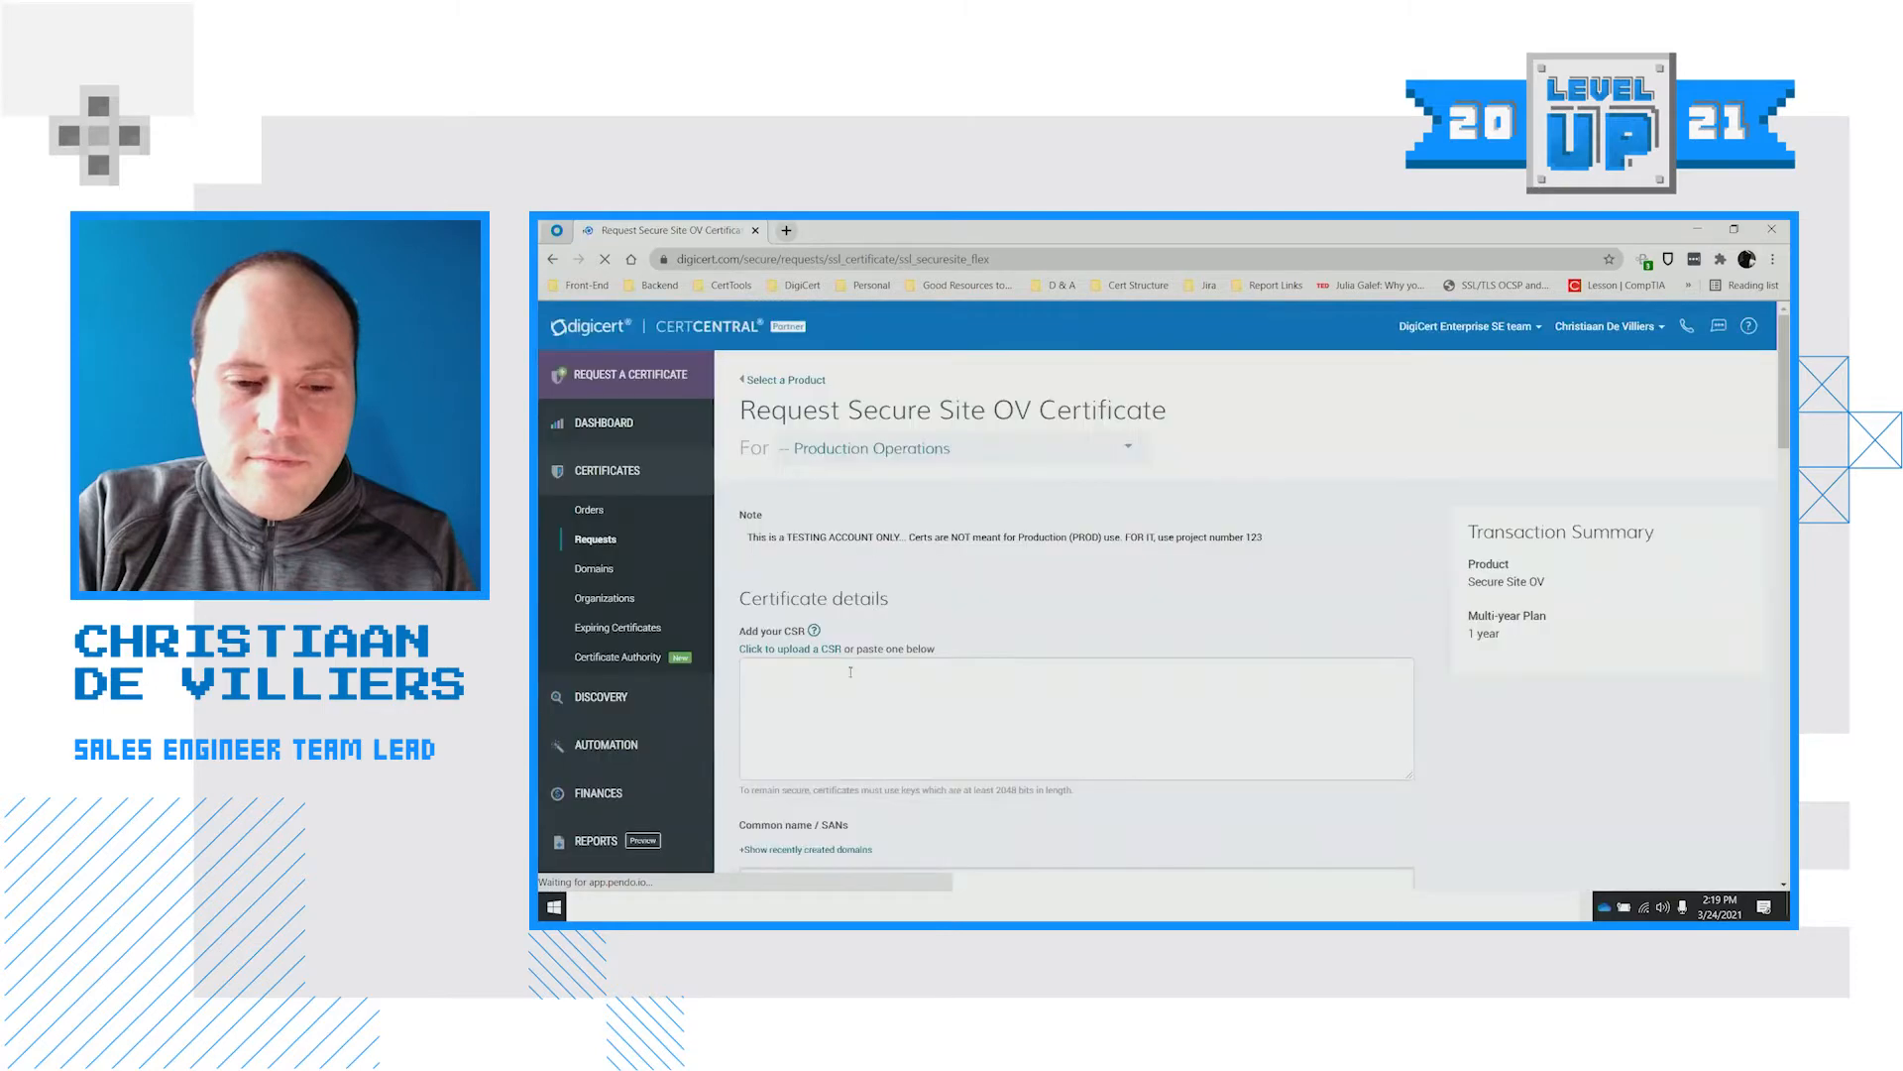
Paste the CSR into the OV request, filling Common Name with peeple.co.za
scroll(893, 645, down, 1)
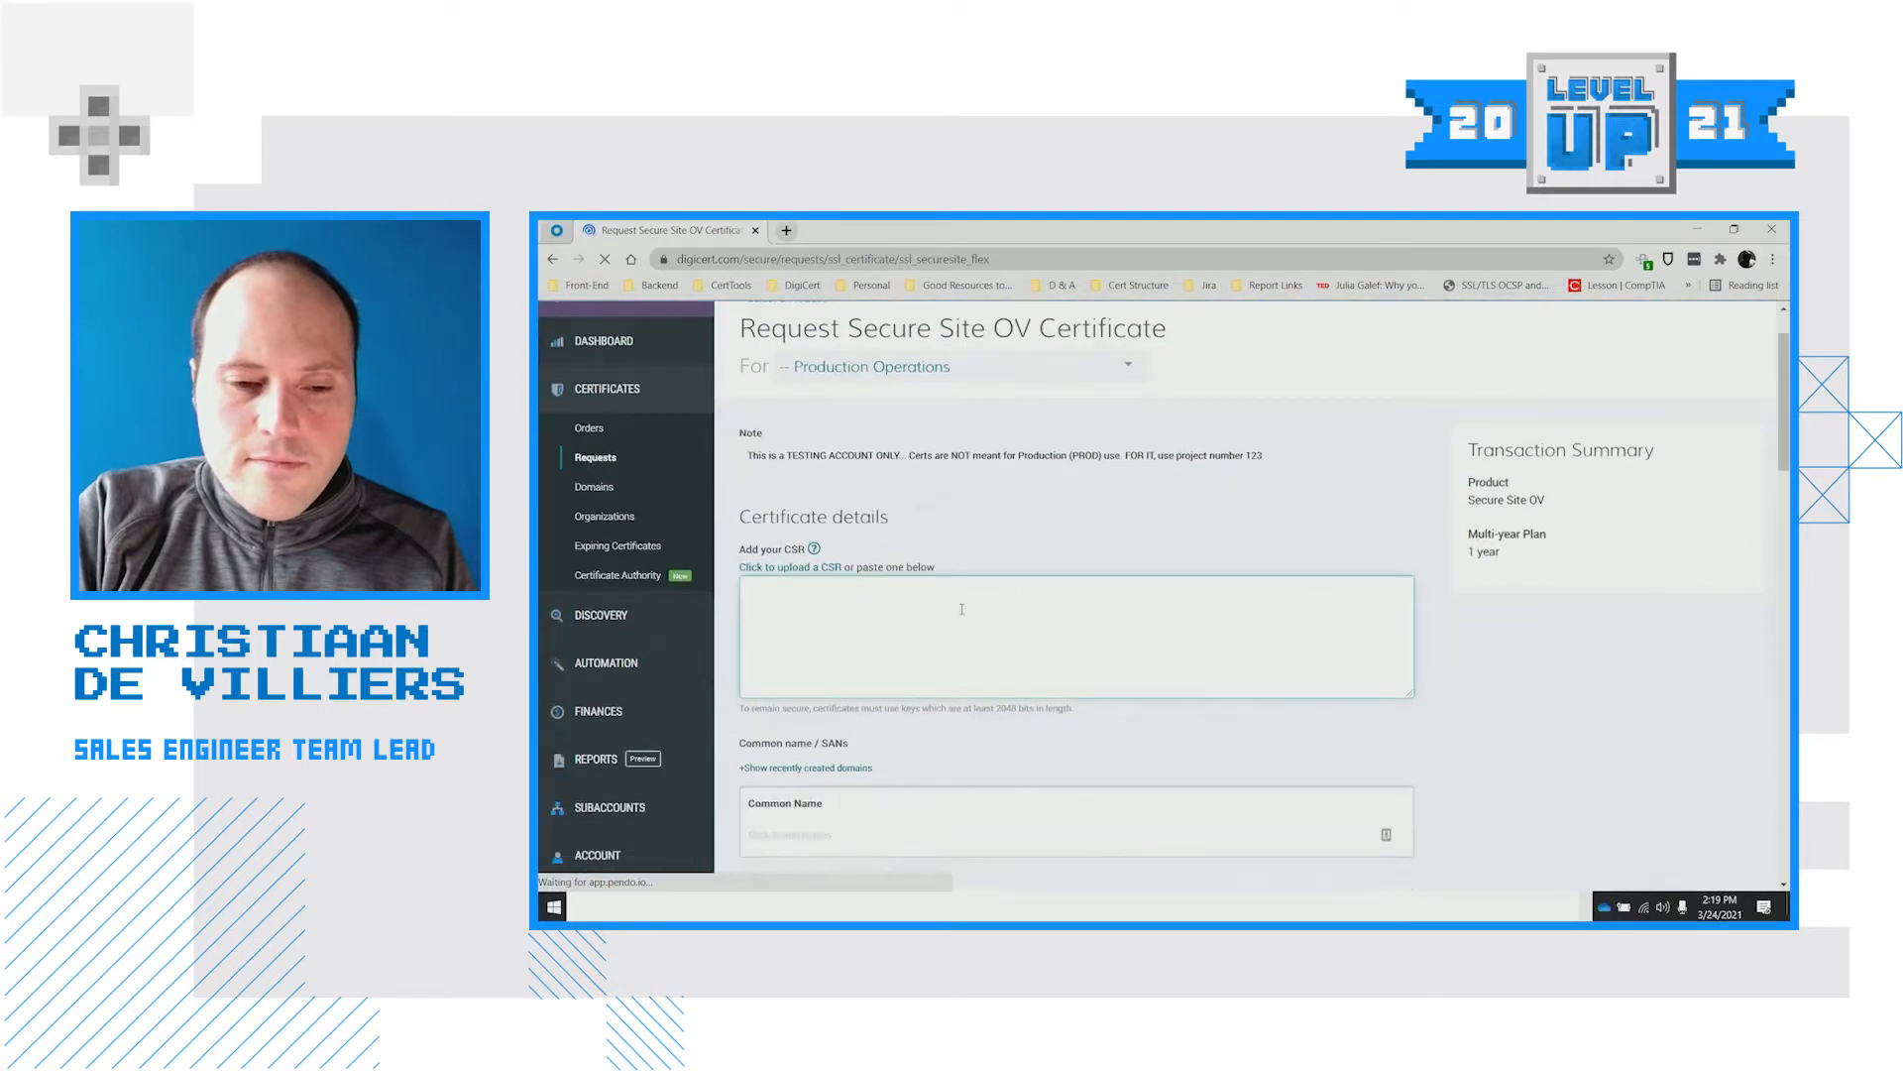
key(ctrl+v)
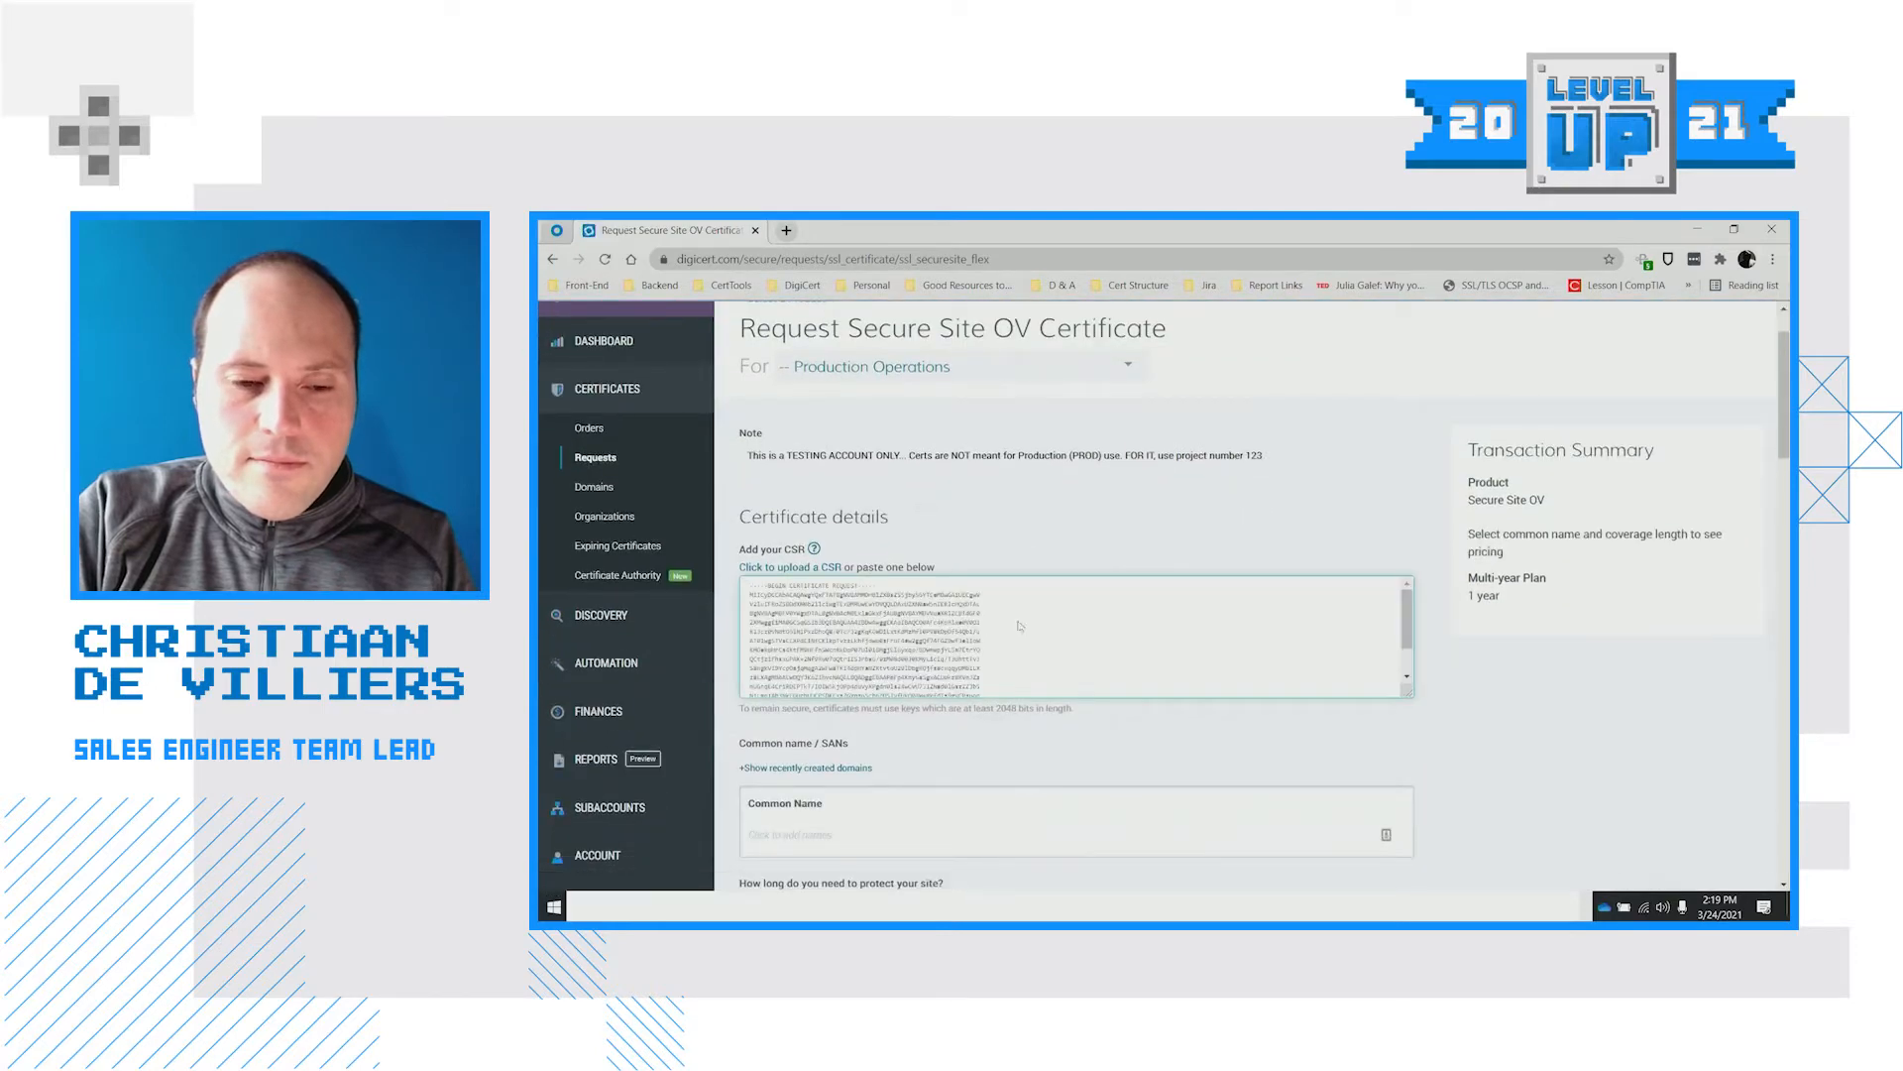
scroll(1041, 595, down, 3)
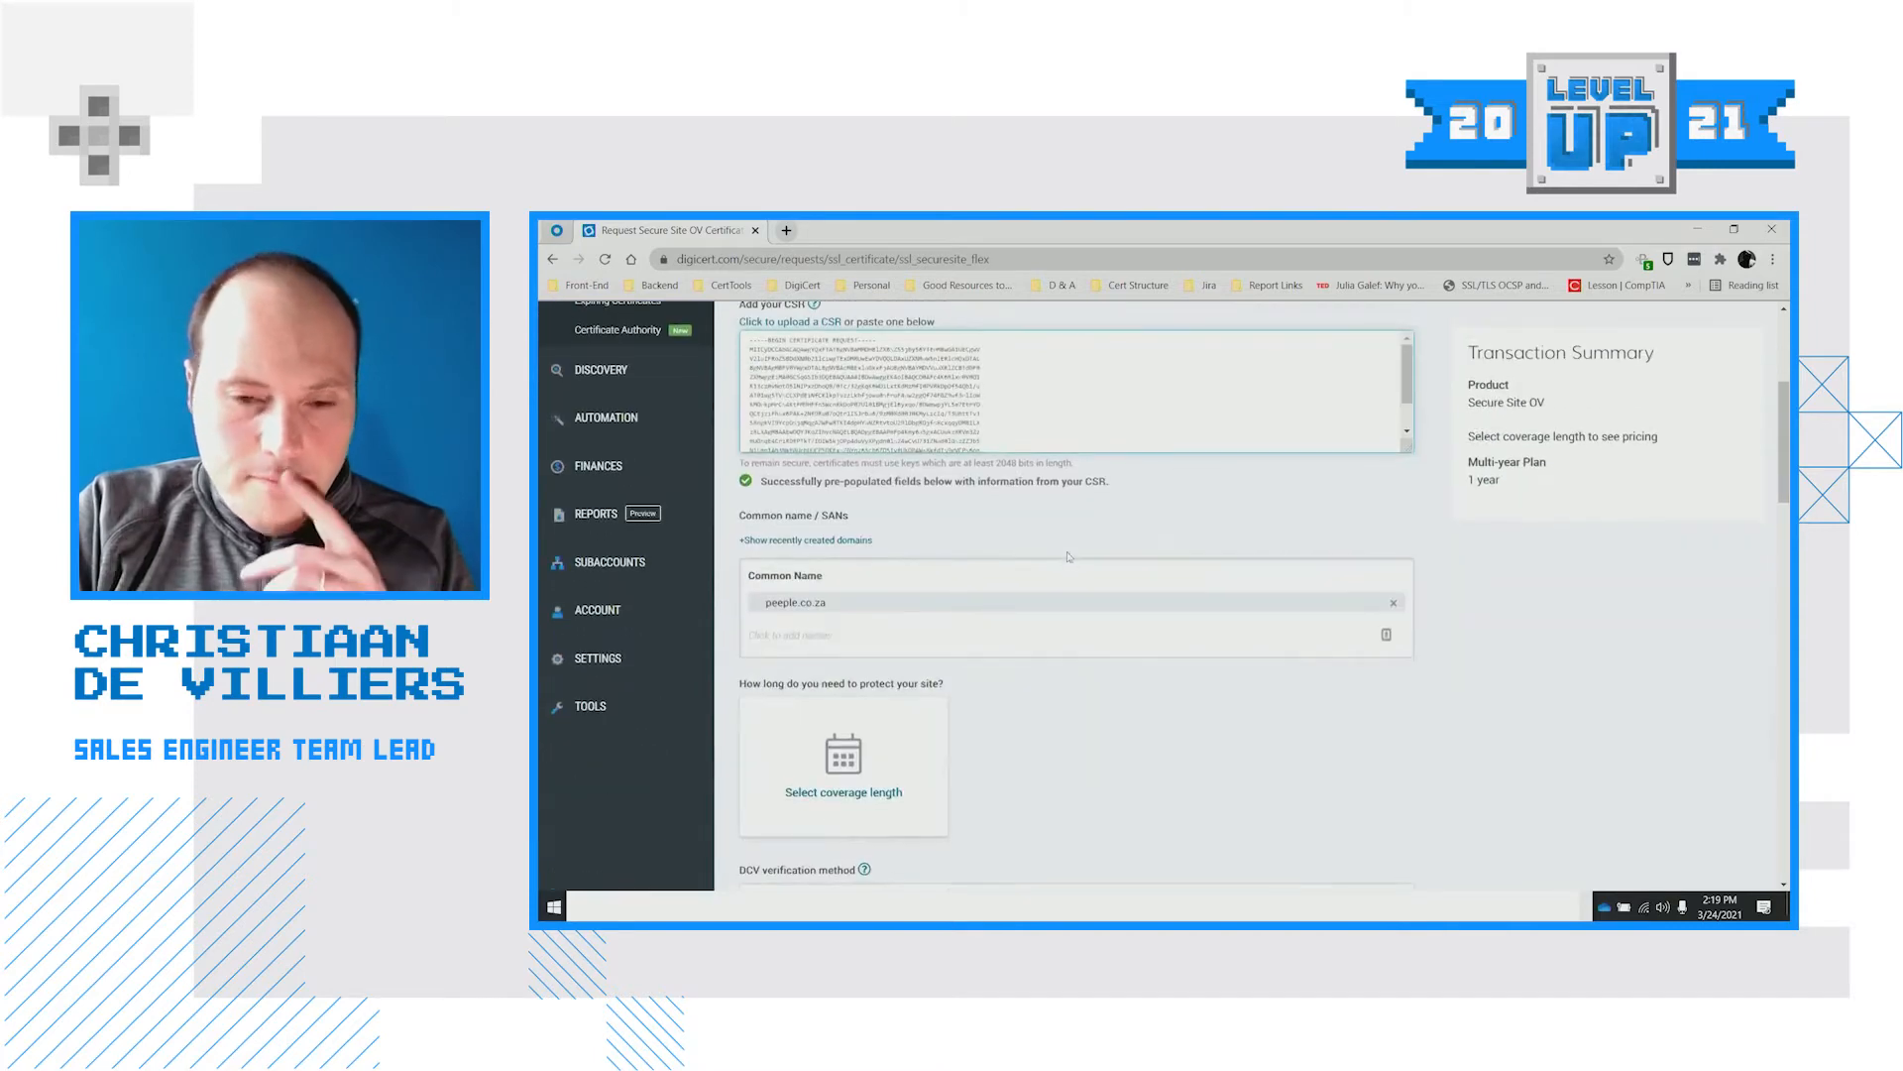
scroll(1041, 550, up, 4)
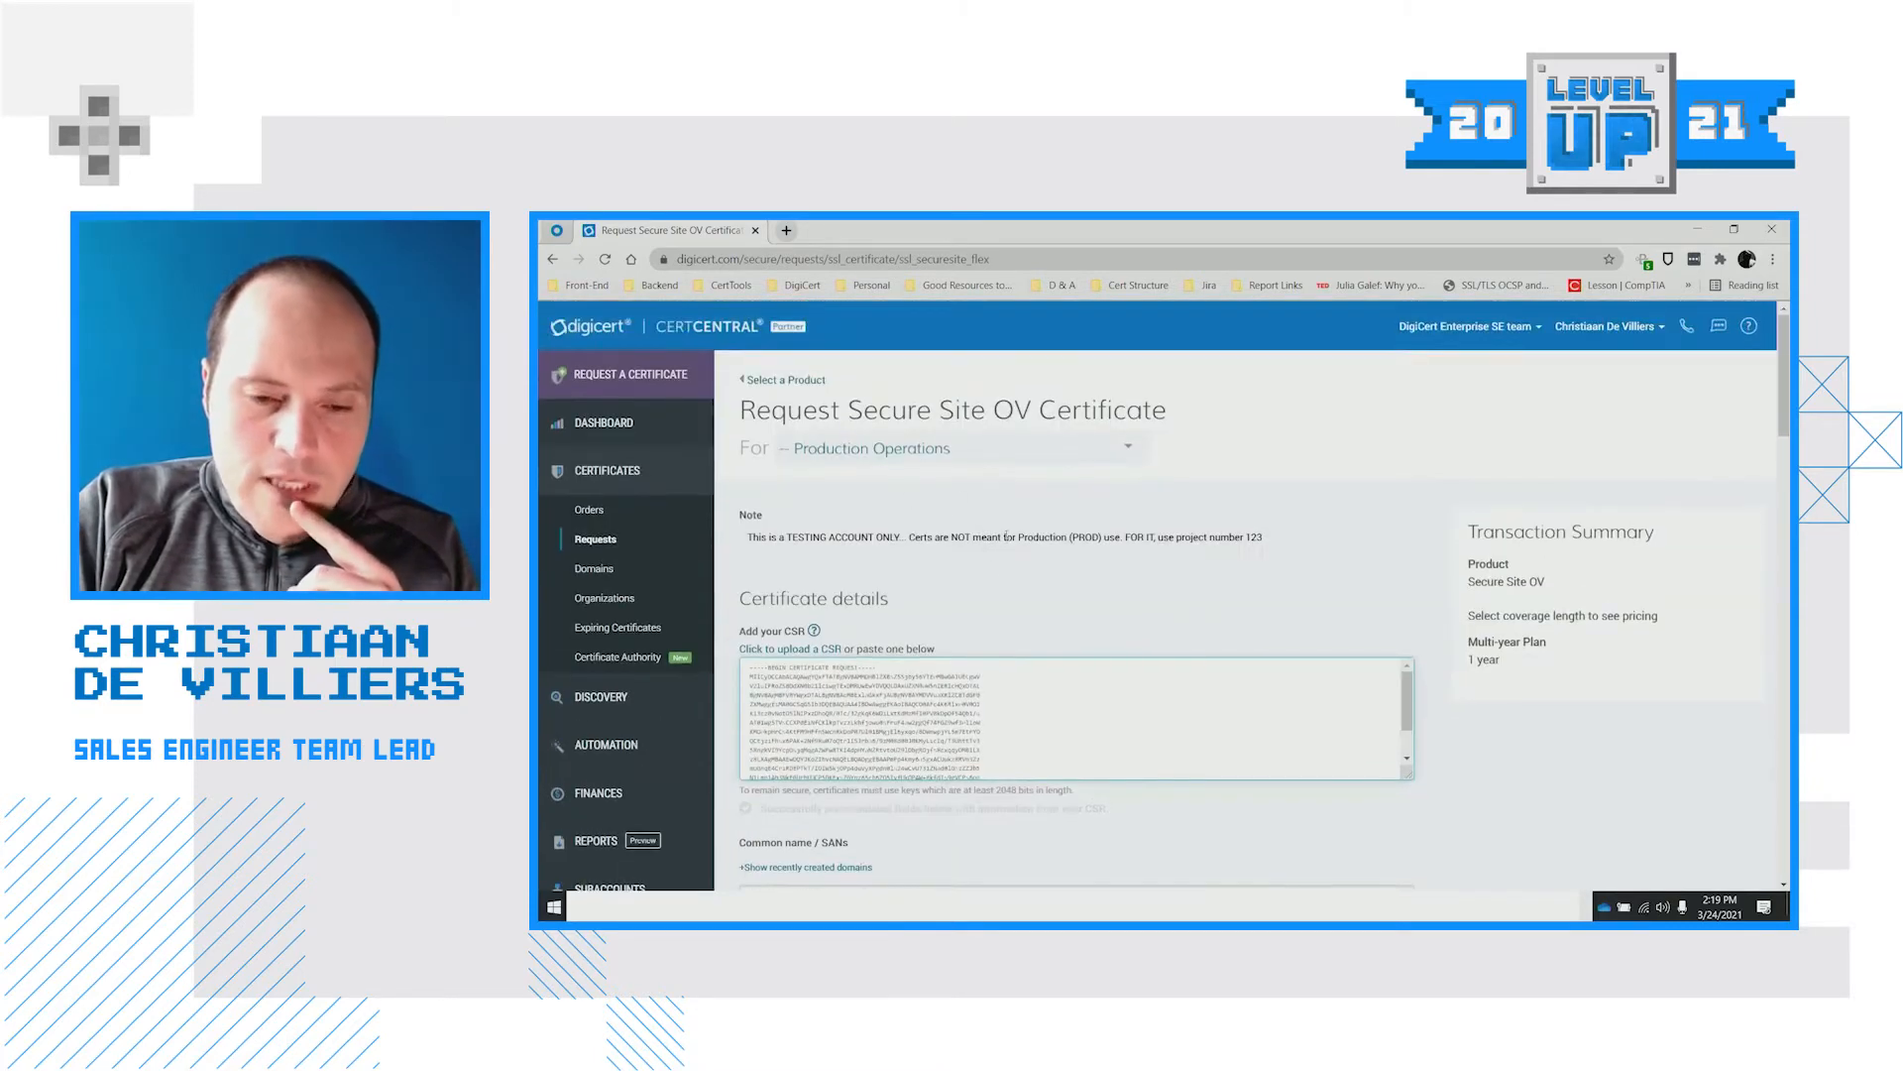
scroll(1081, 714, down, 3)
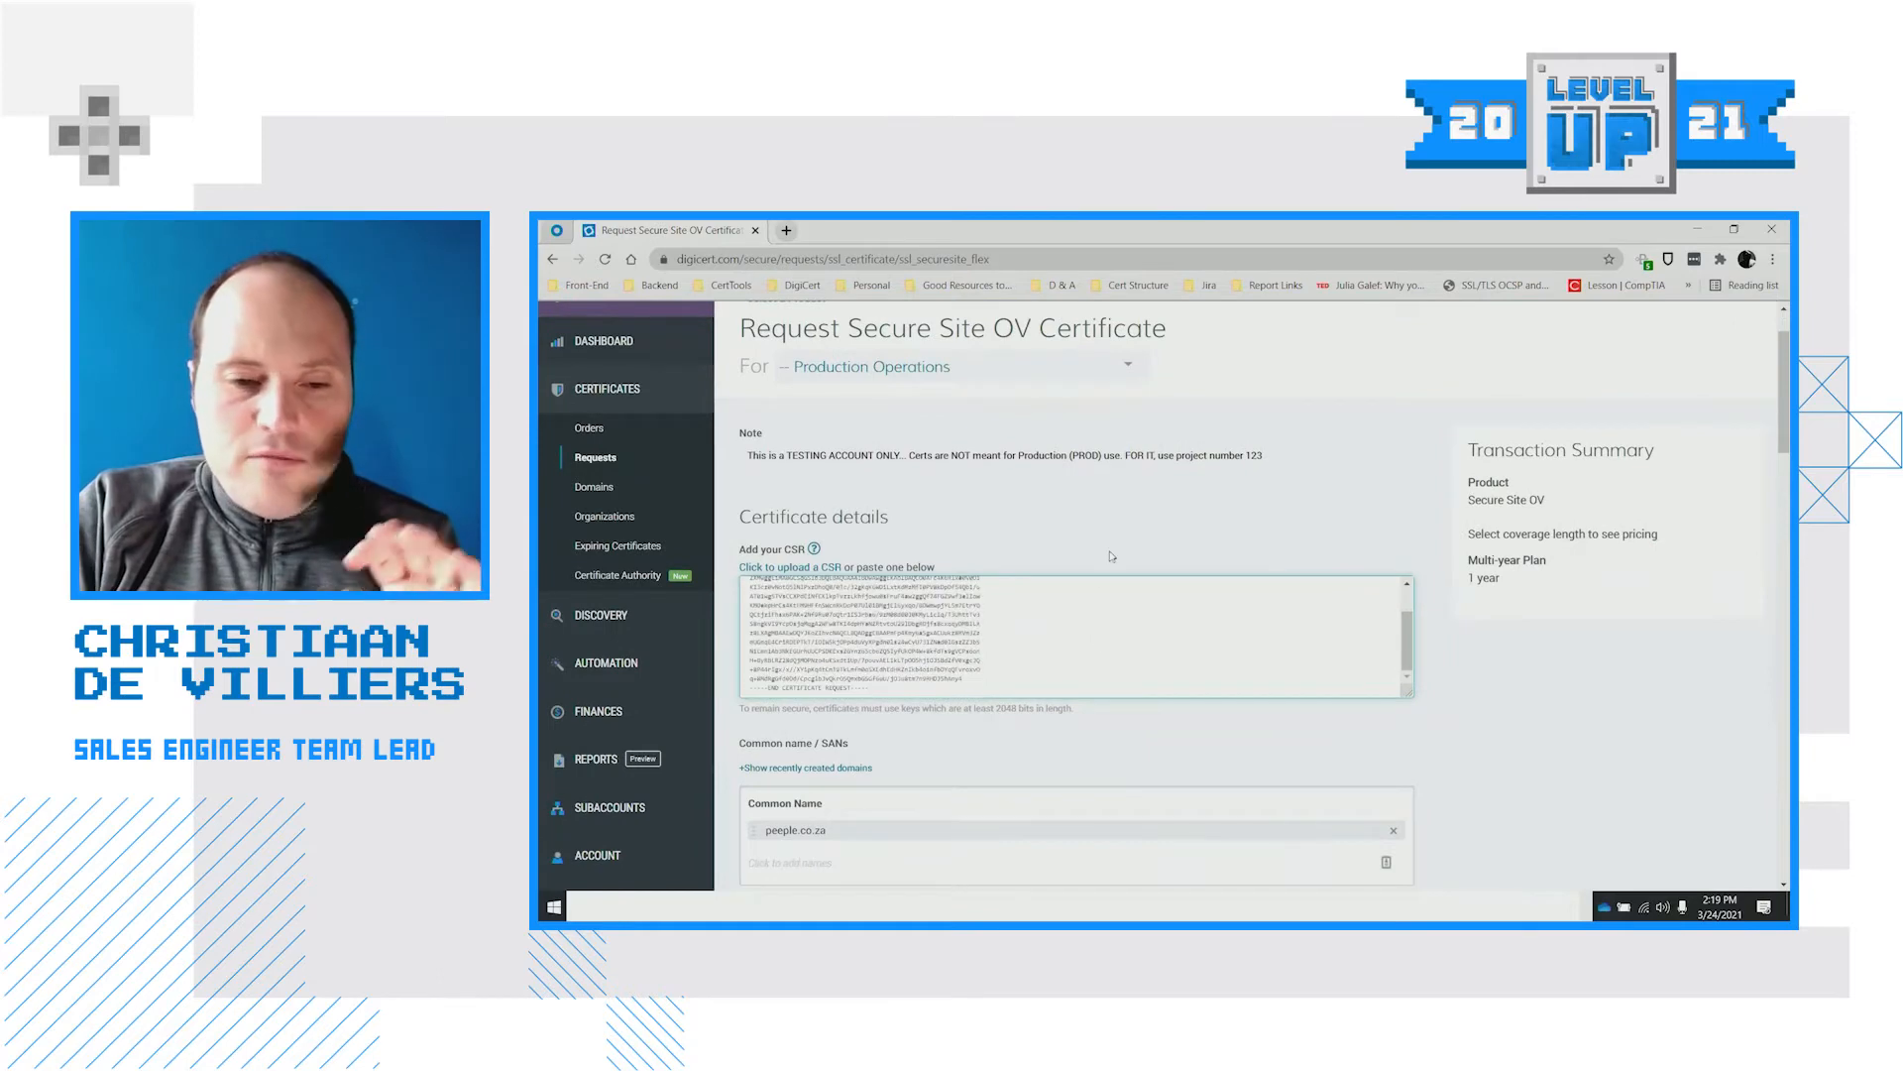
scroll(1112, 557, down, 3)
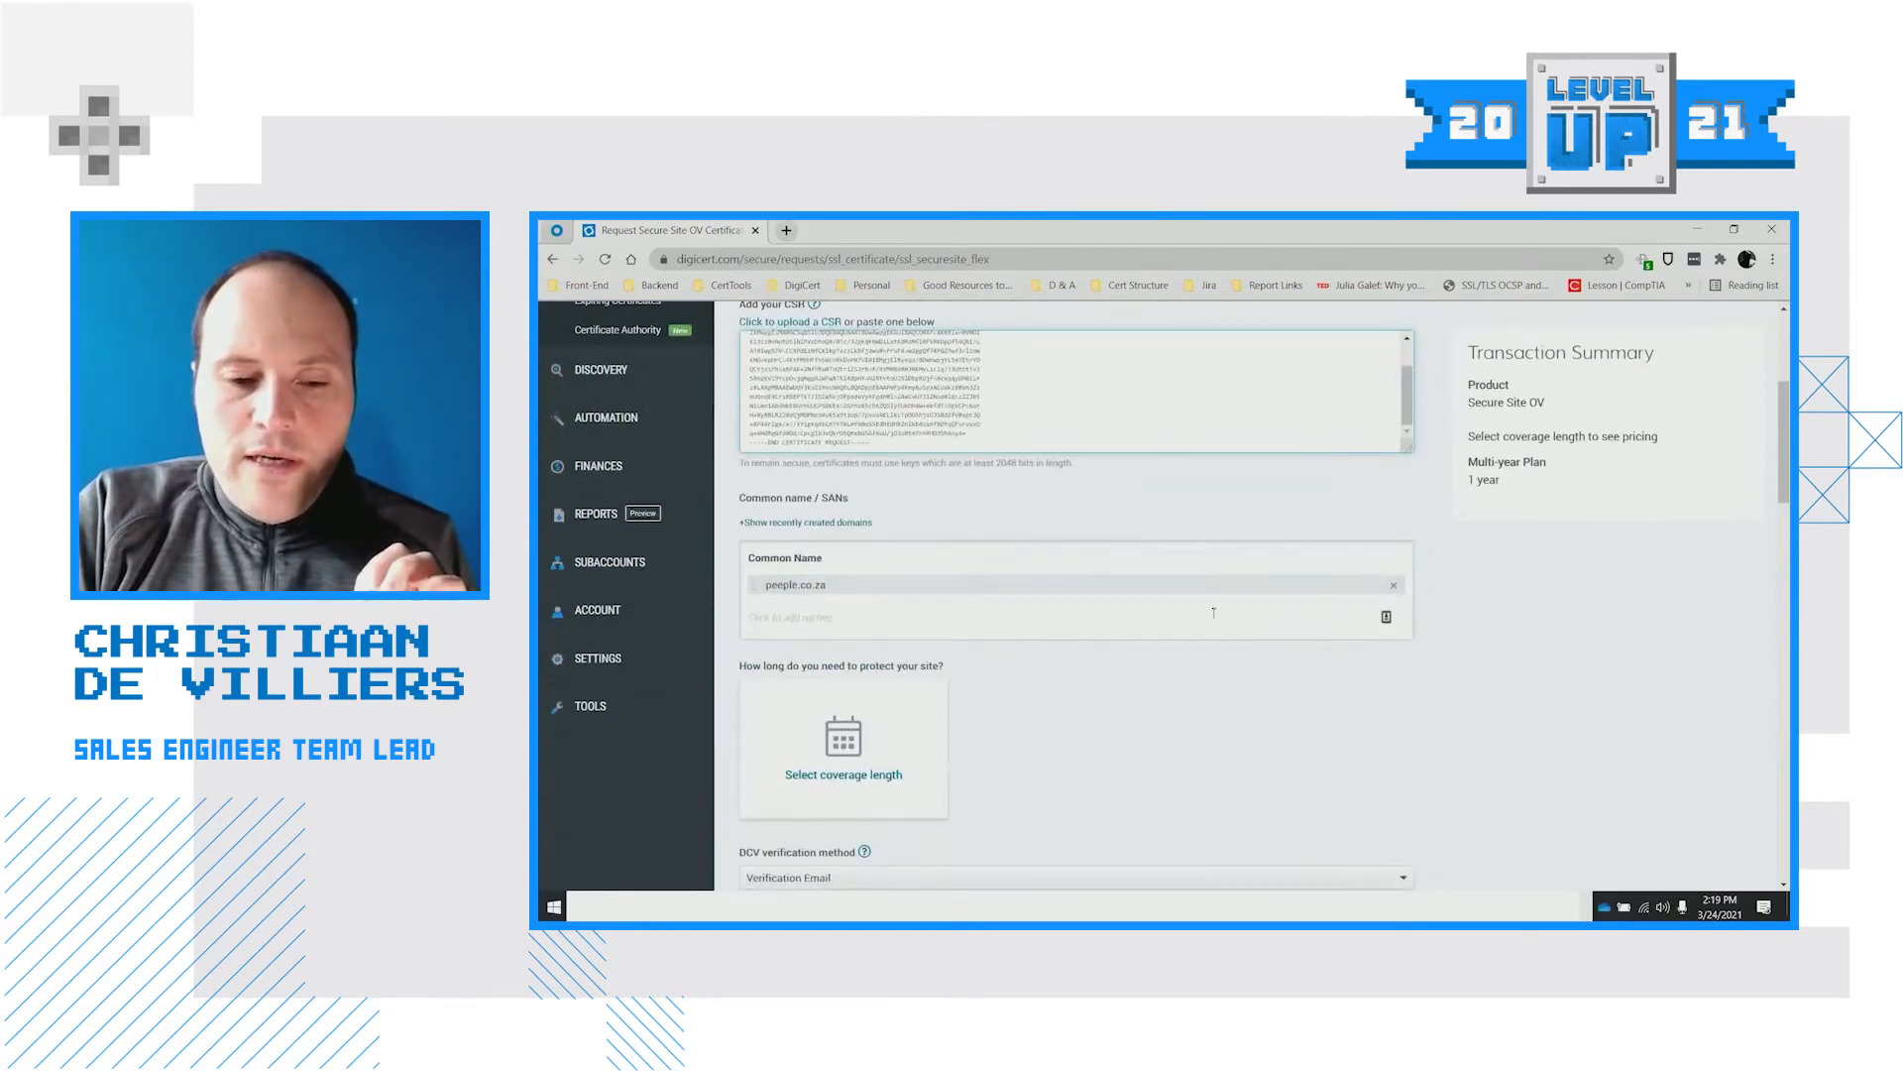
scroll(1213, 613, up, 3)
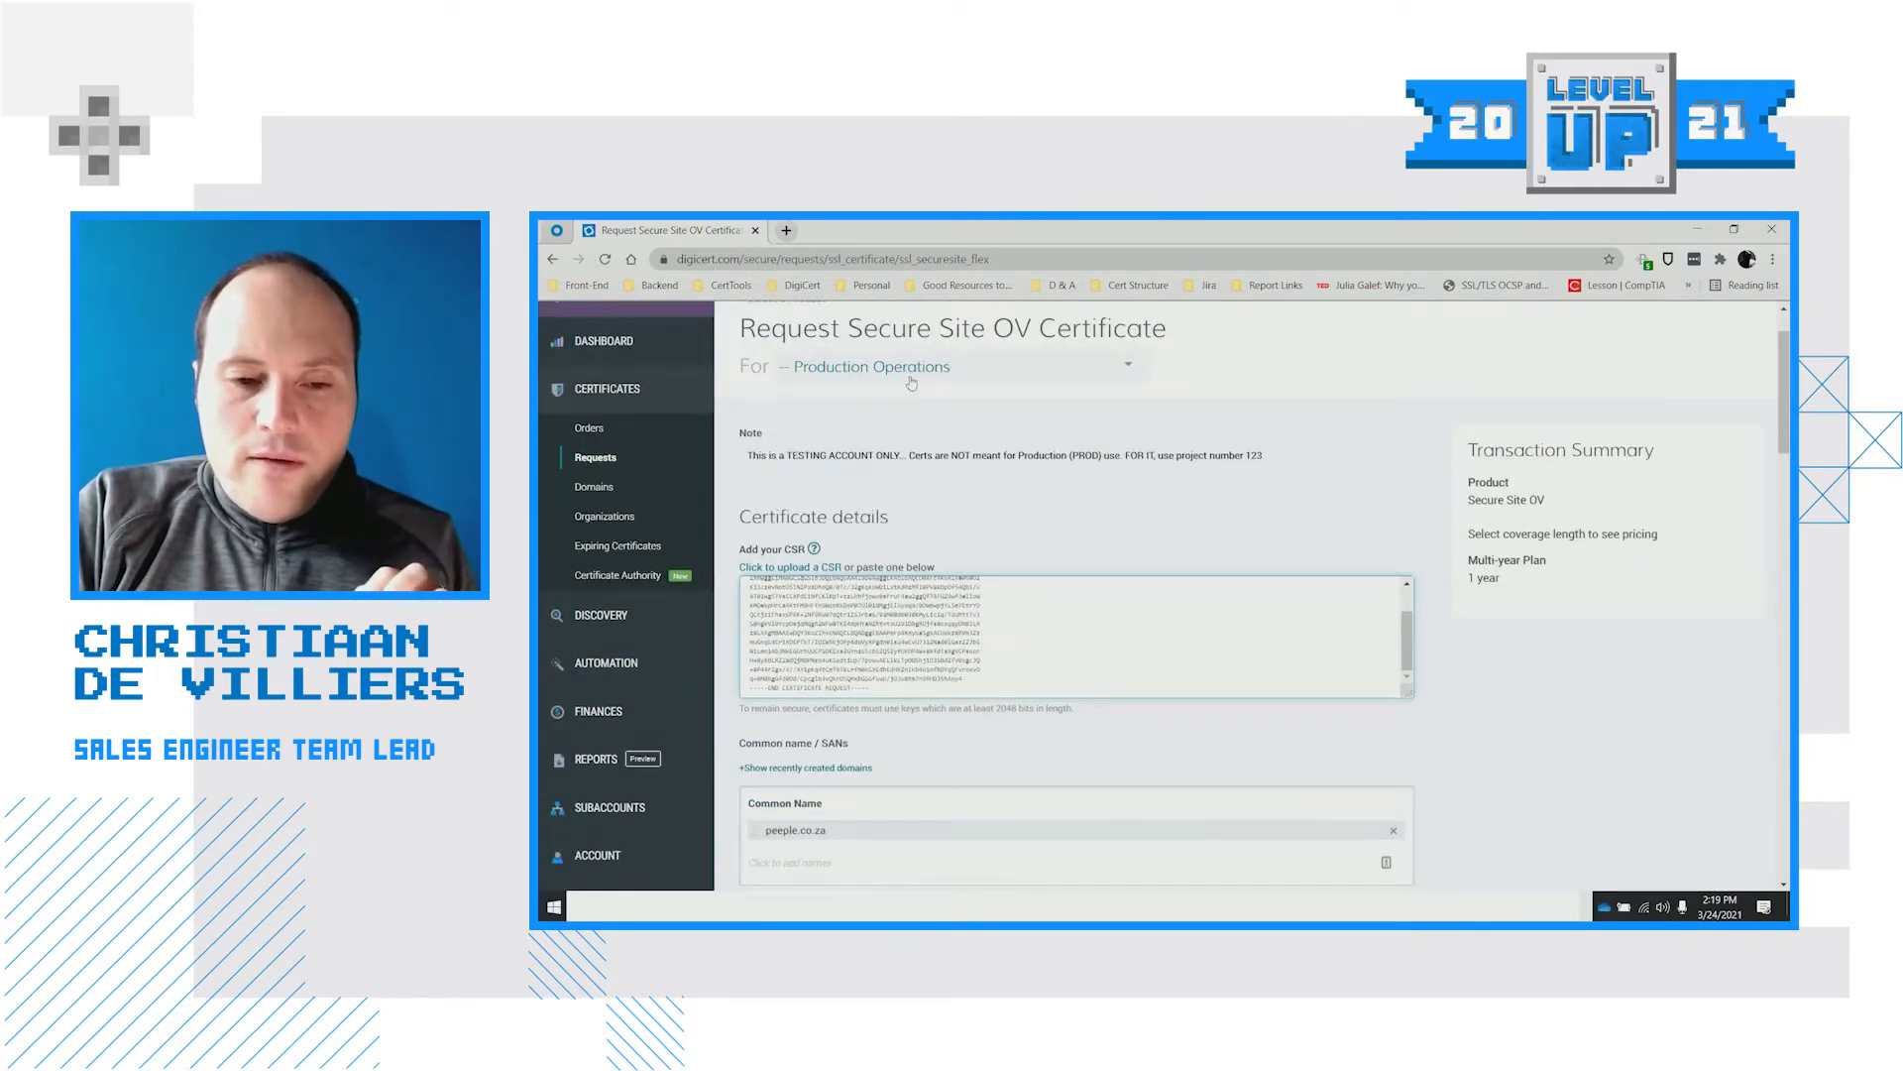
scroll(920, 571, down, 2)
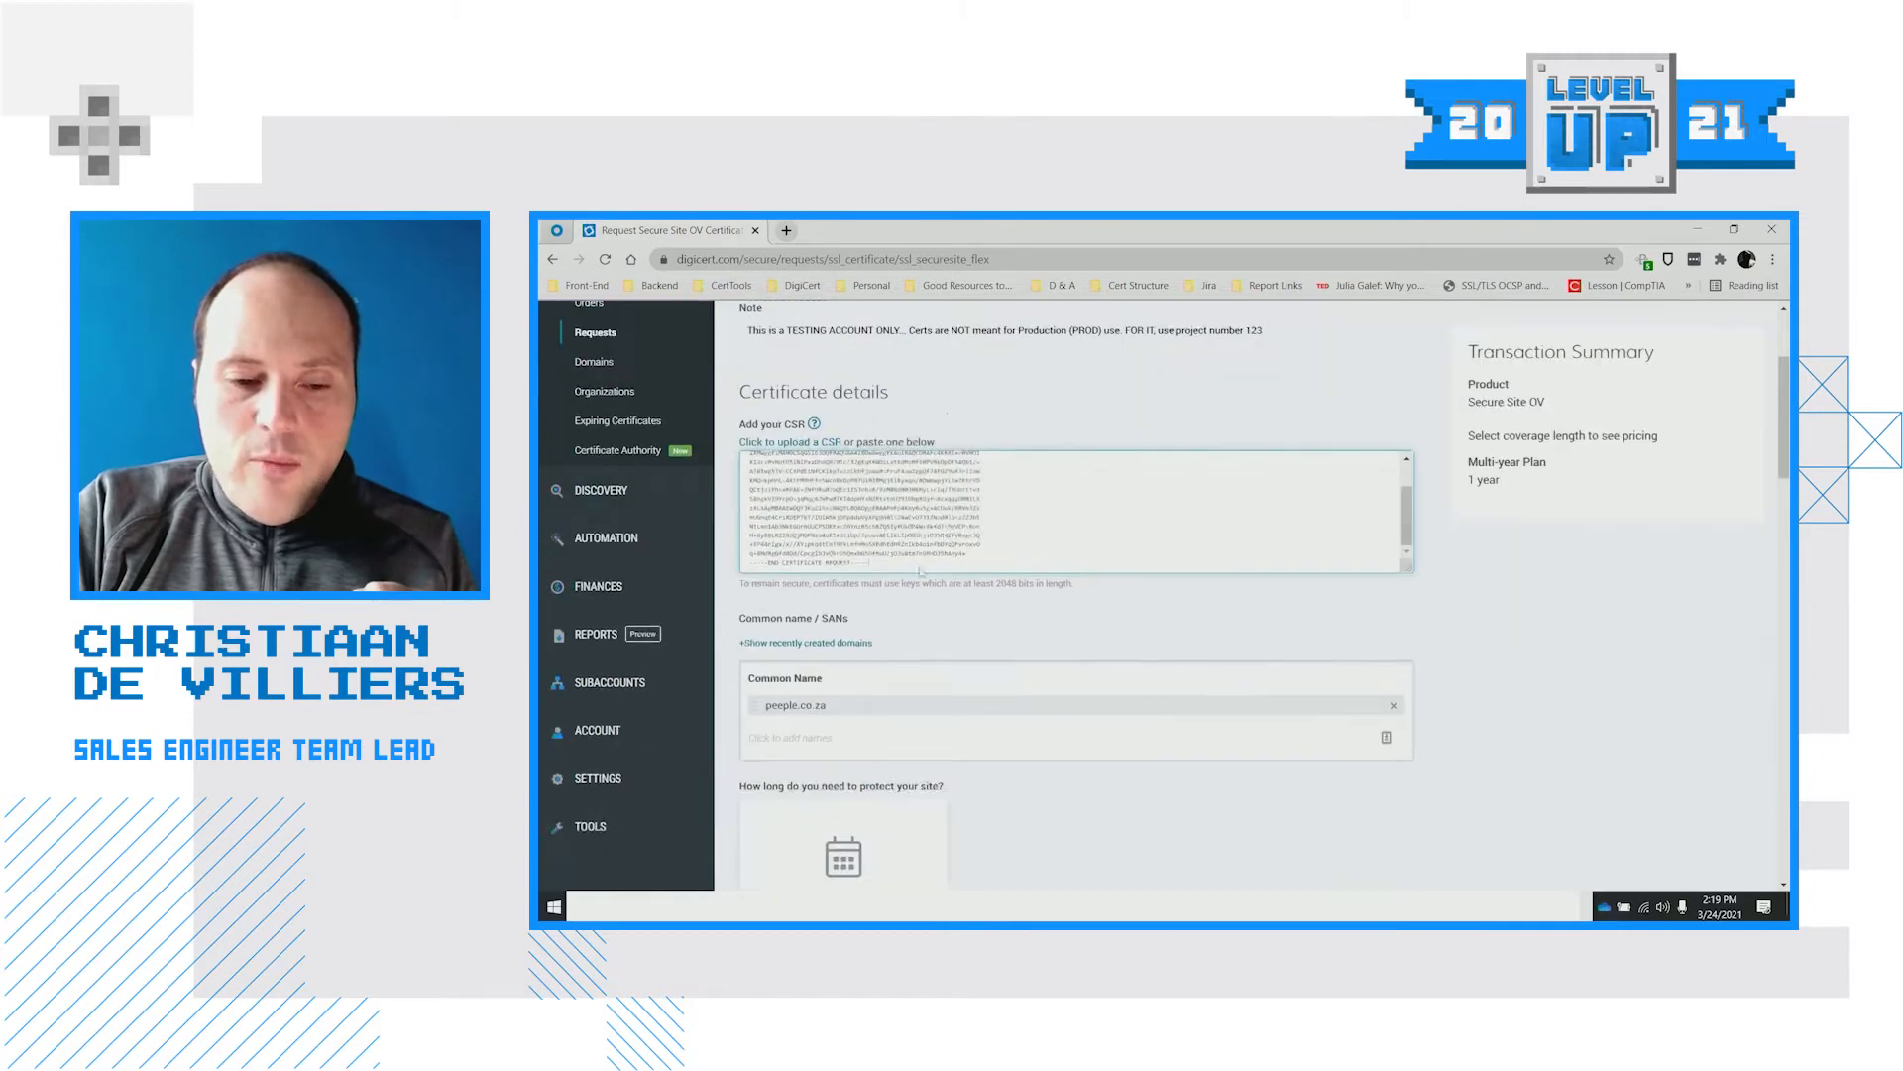
scroll(920, 571, down, 2)
Add domain.com as an additional SAN name
click(888, 609)
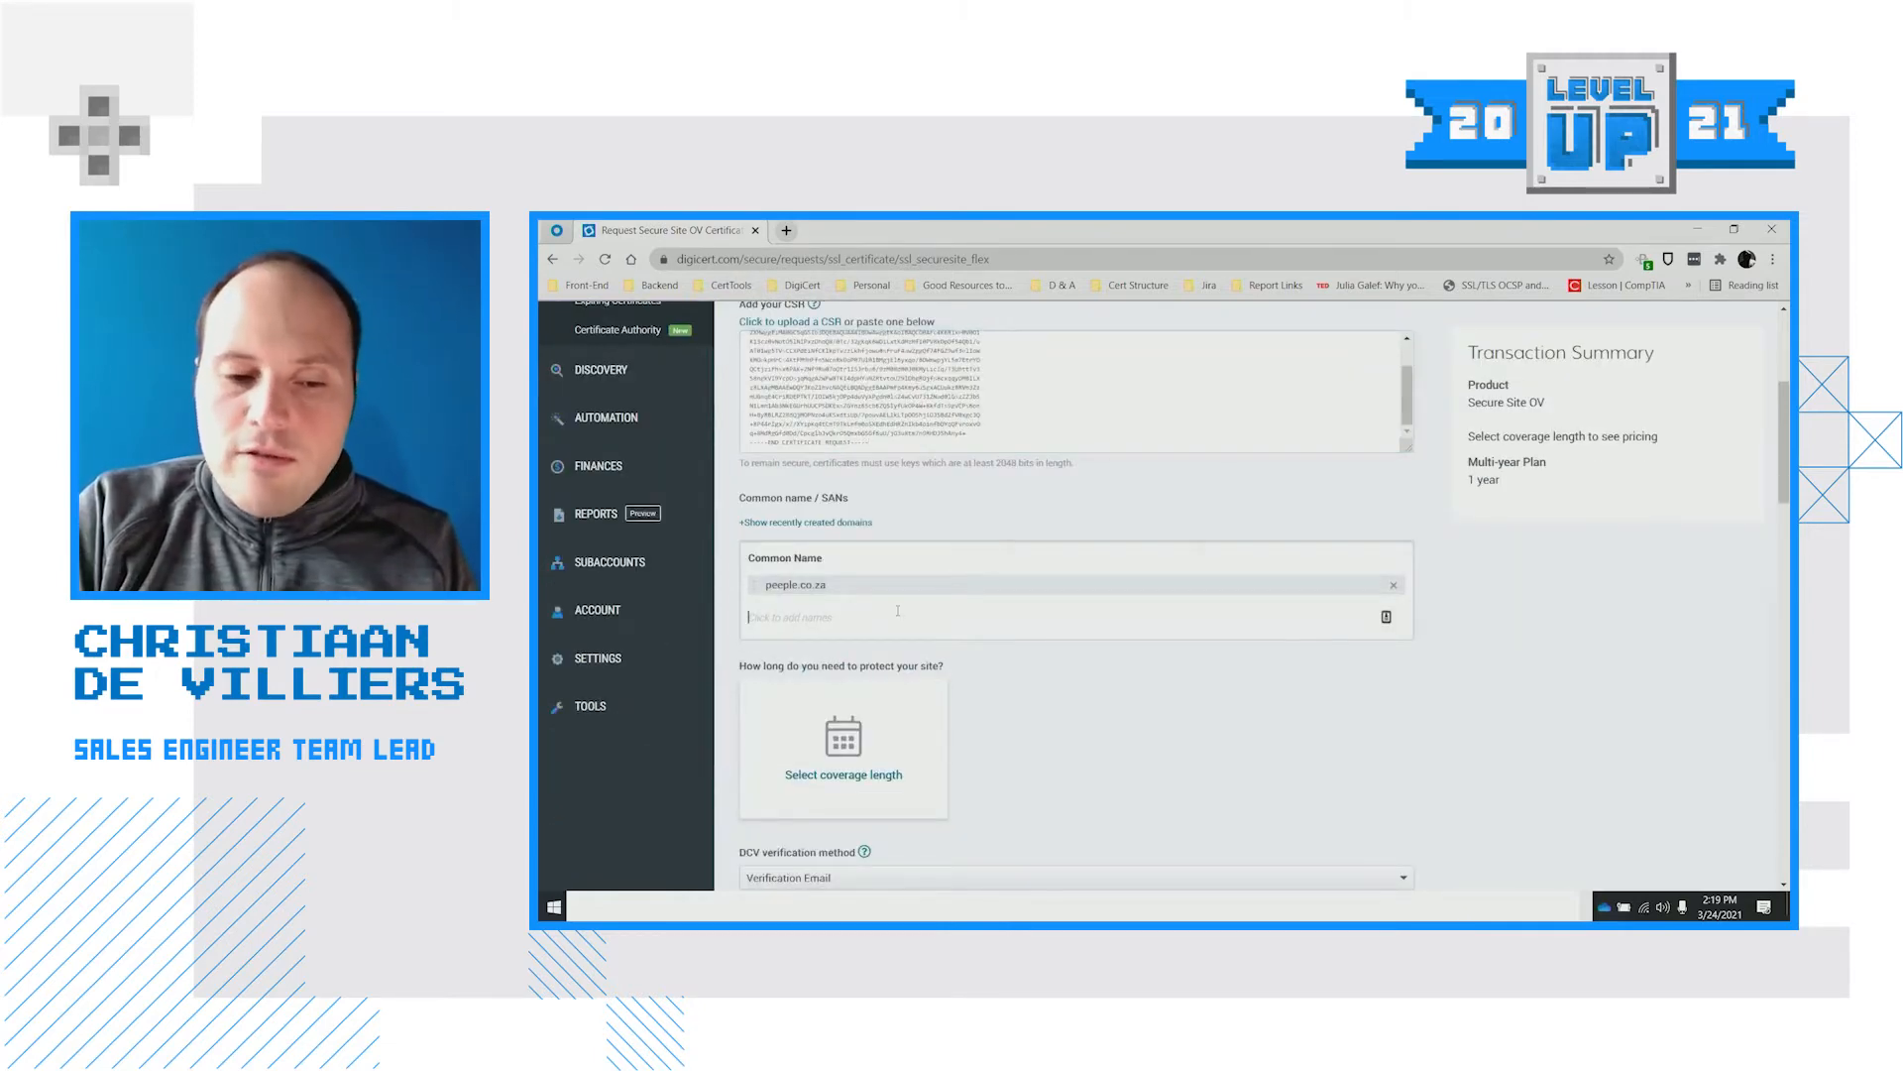
text(domi)
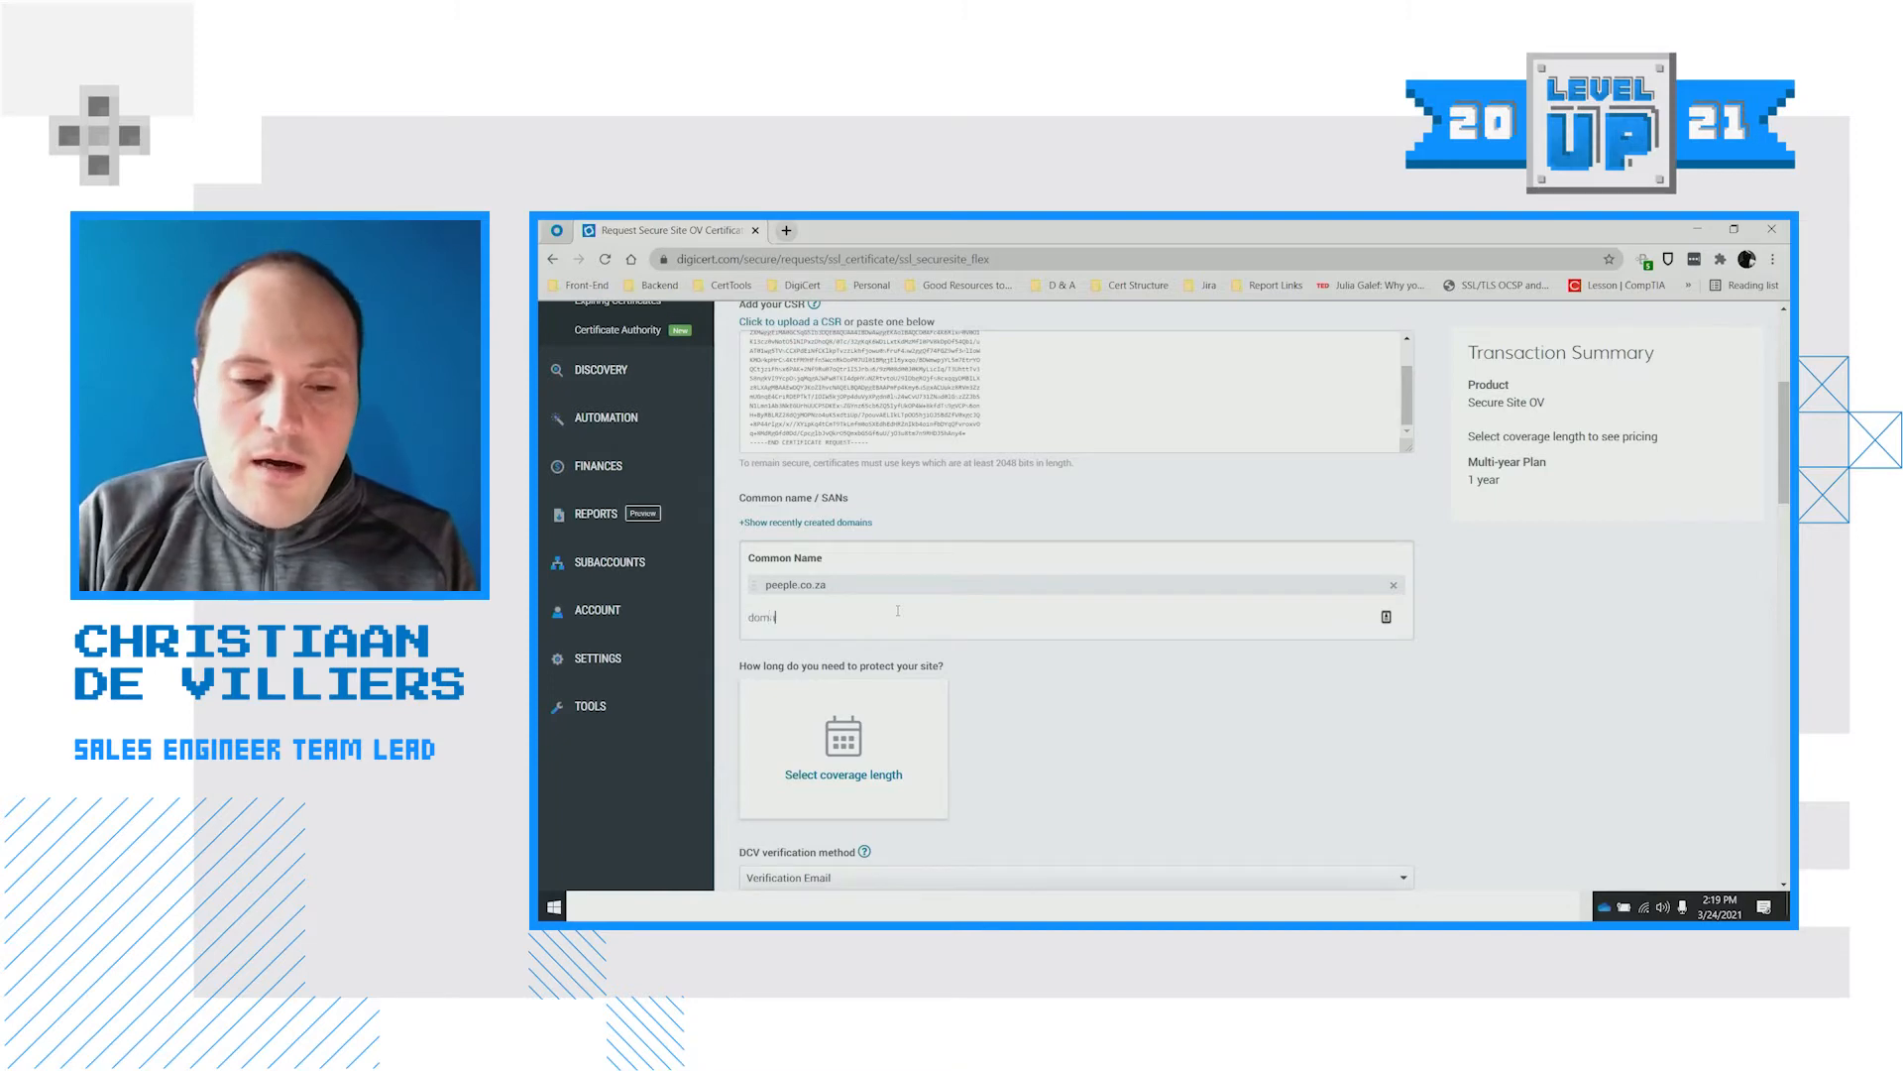
text(in.com)
key(Return)
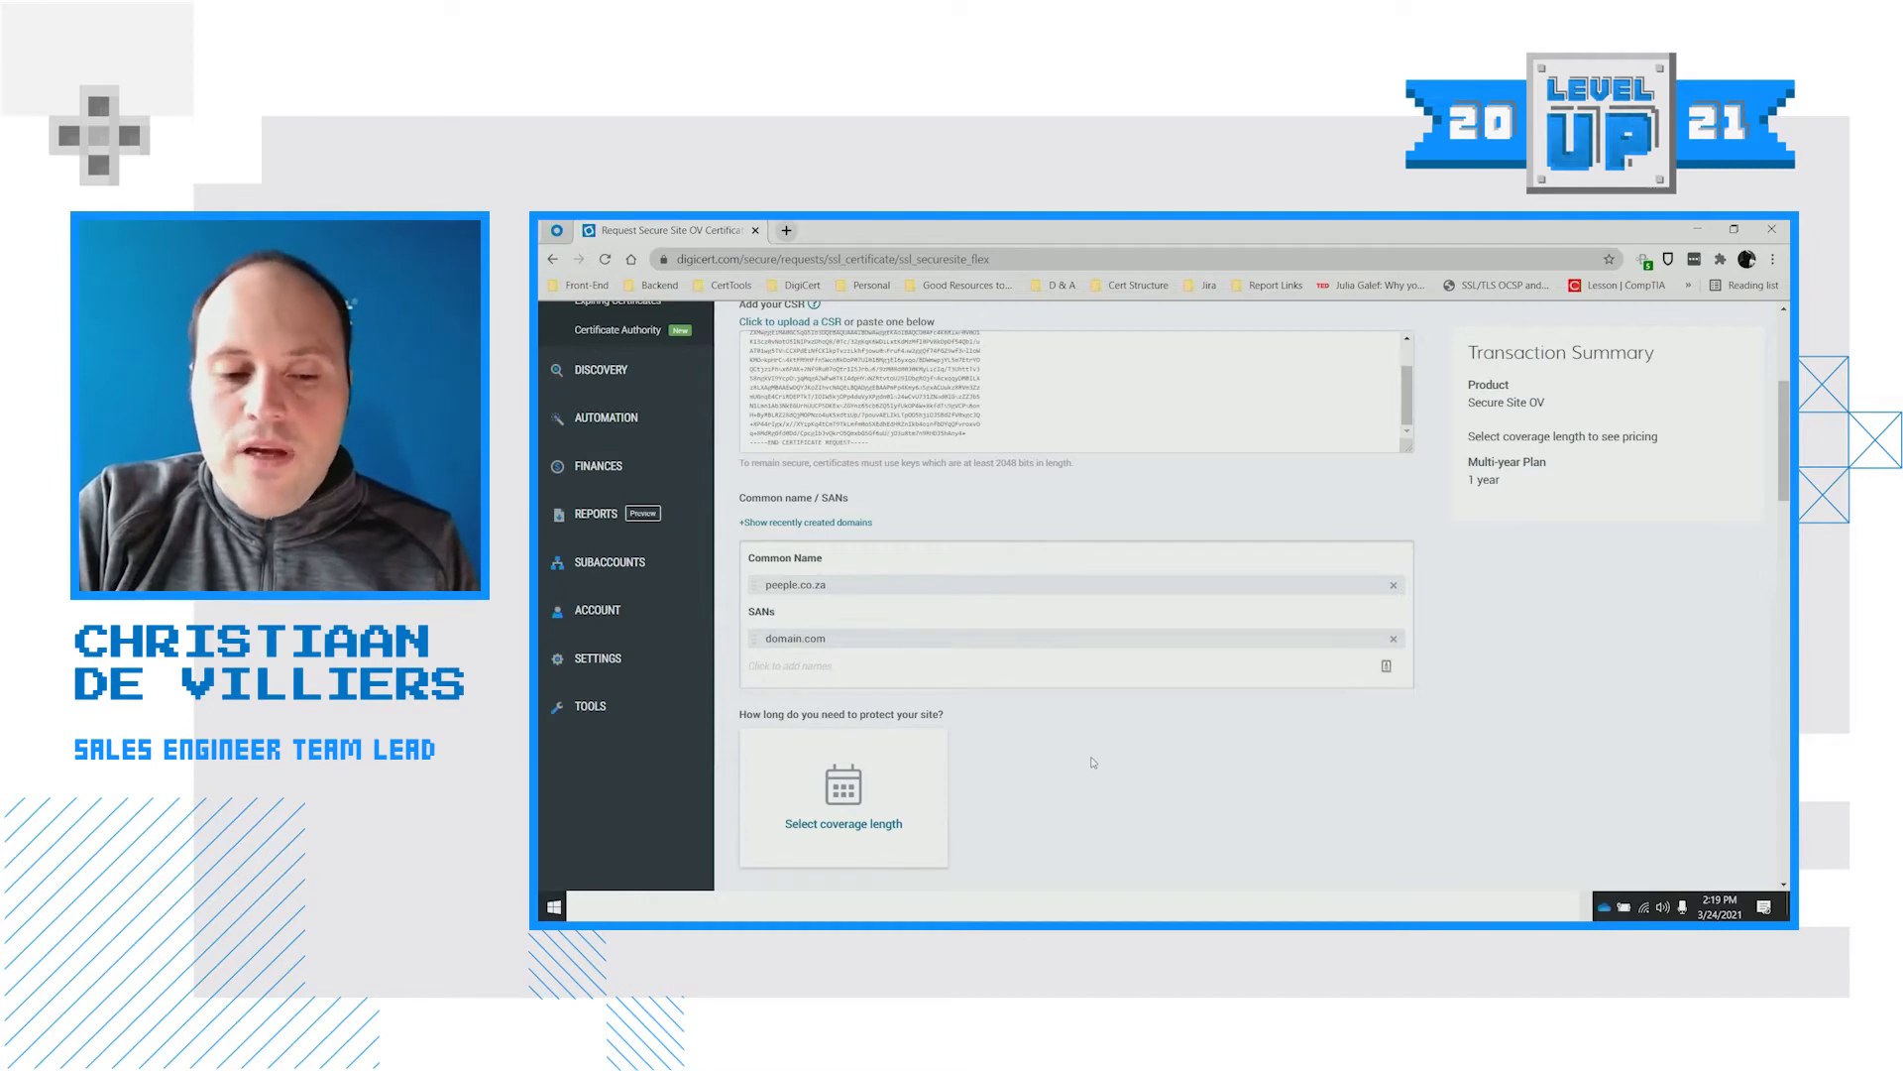
scroll(1090, 763, up, 2)
scroll(1091, 764, down, 2)
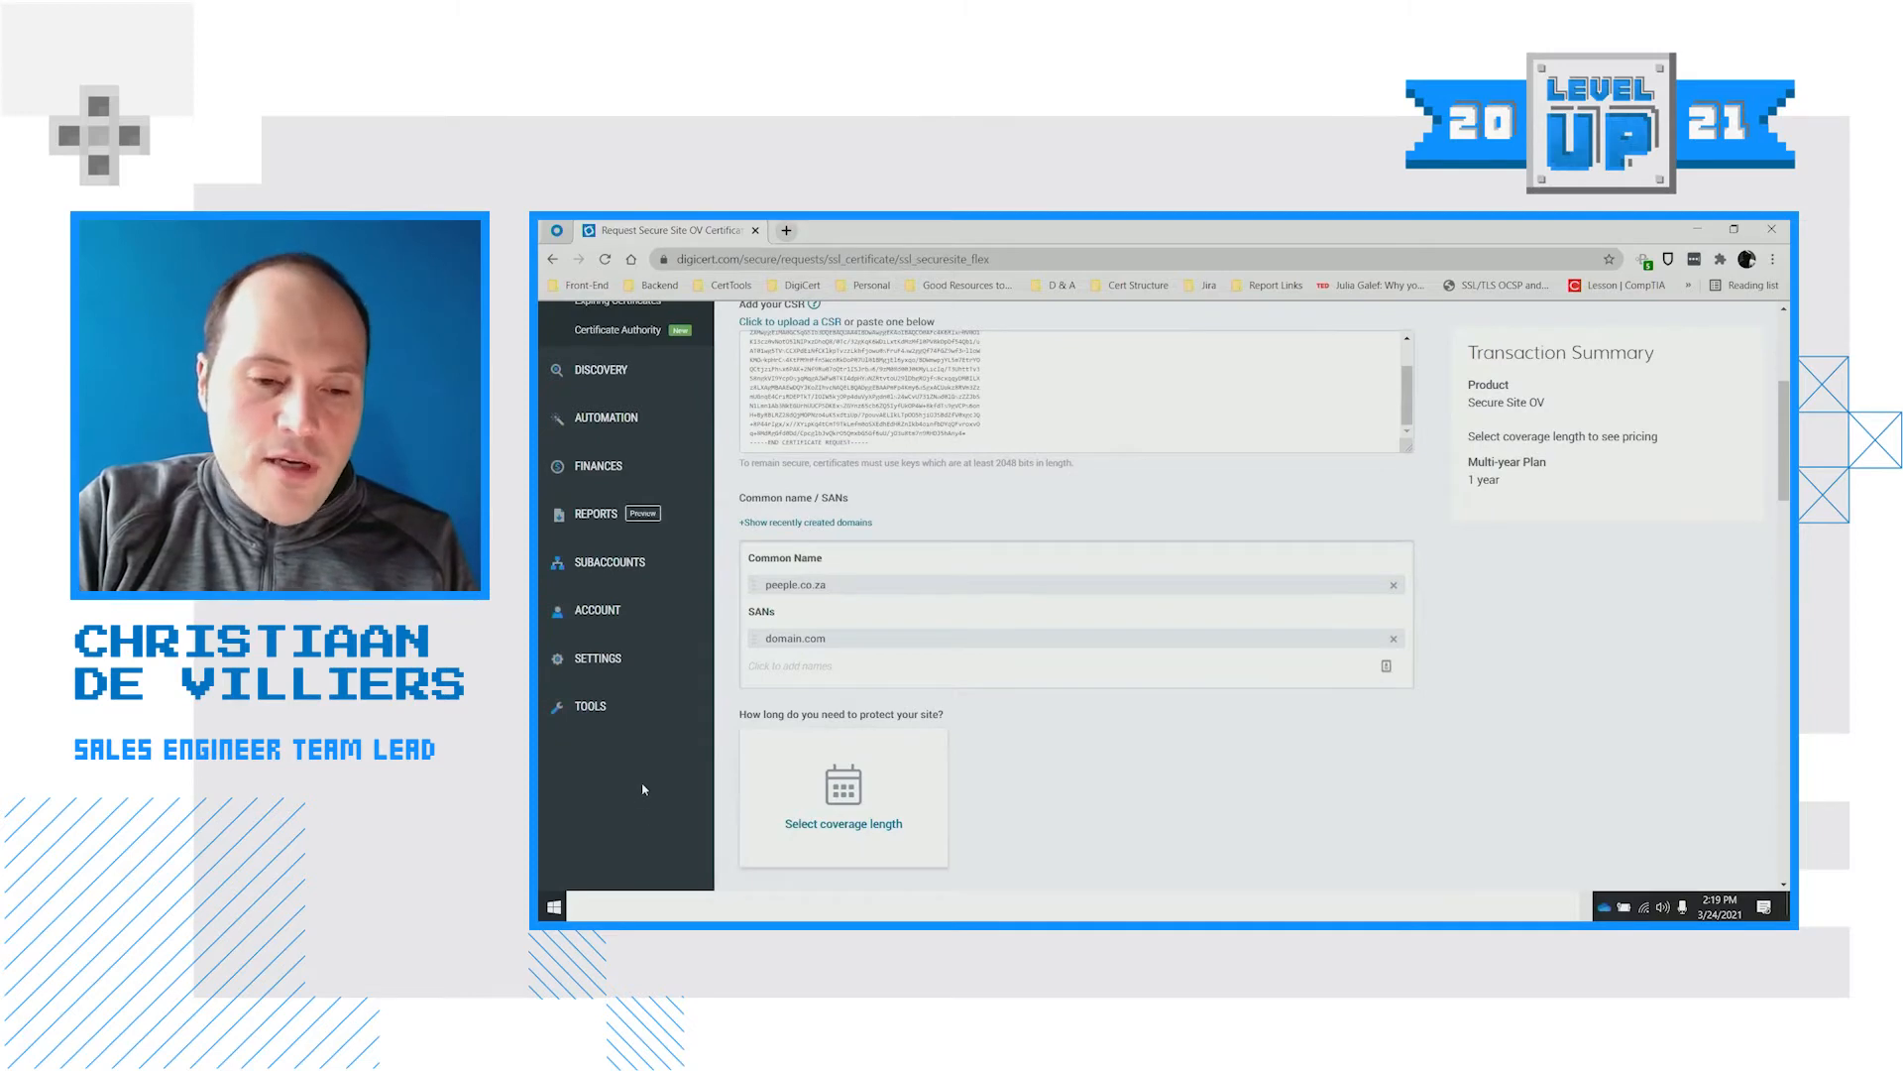
scroll(643, 789, up, 1)
mouse_move(634, 691)
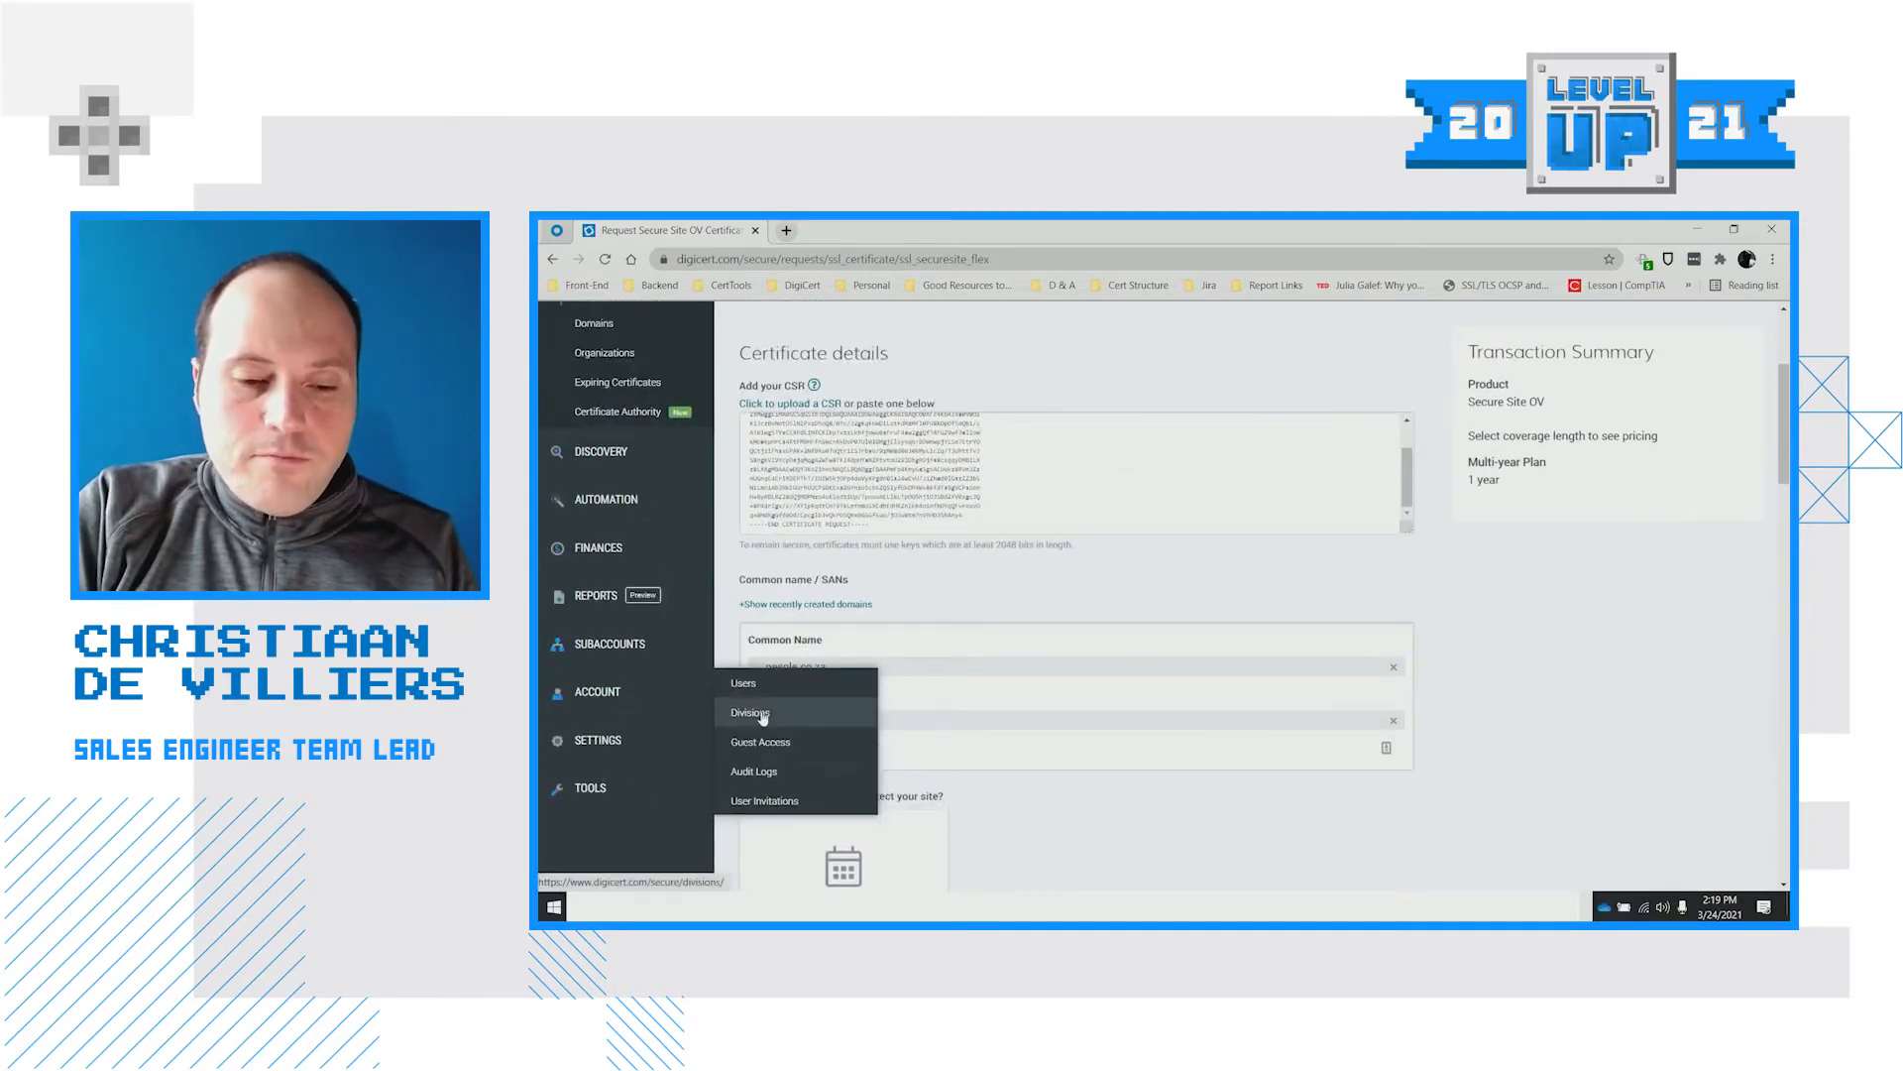
click(763, 717)
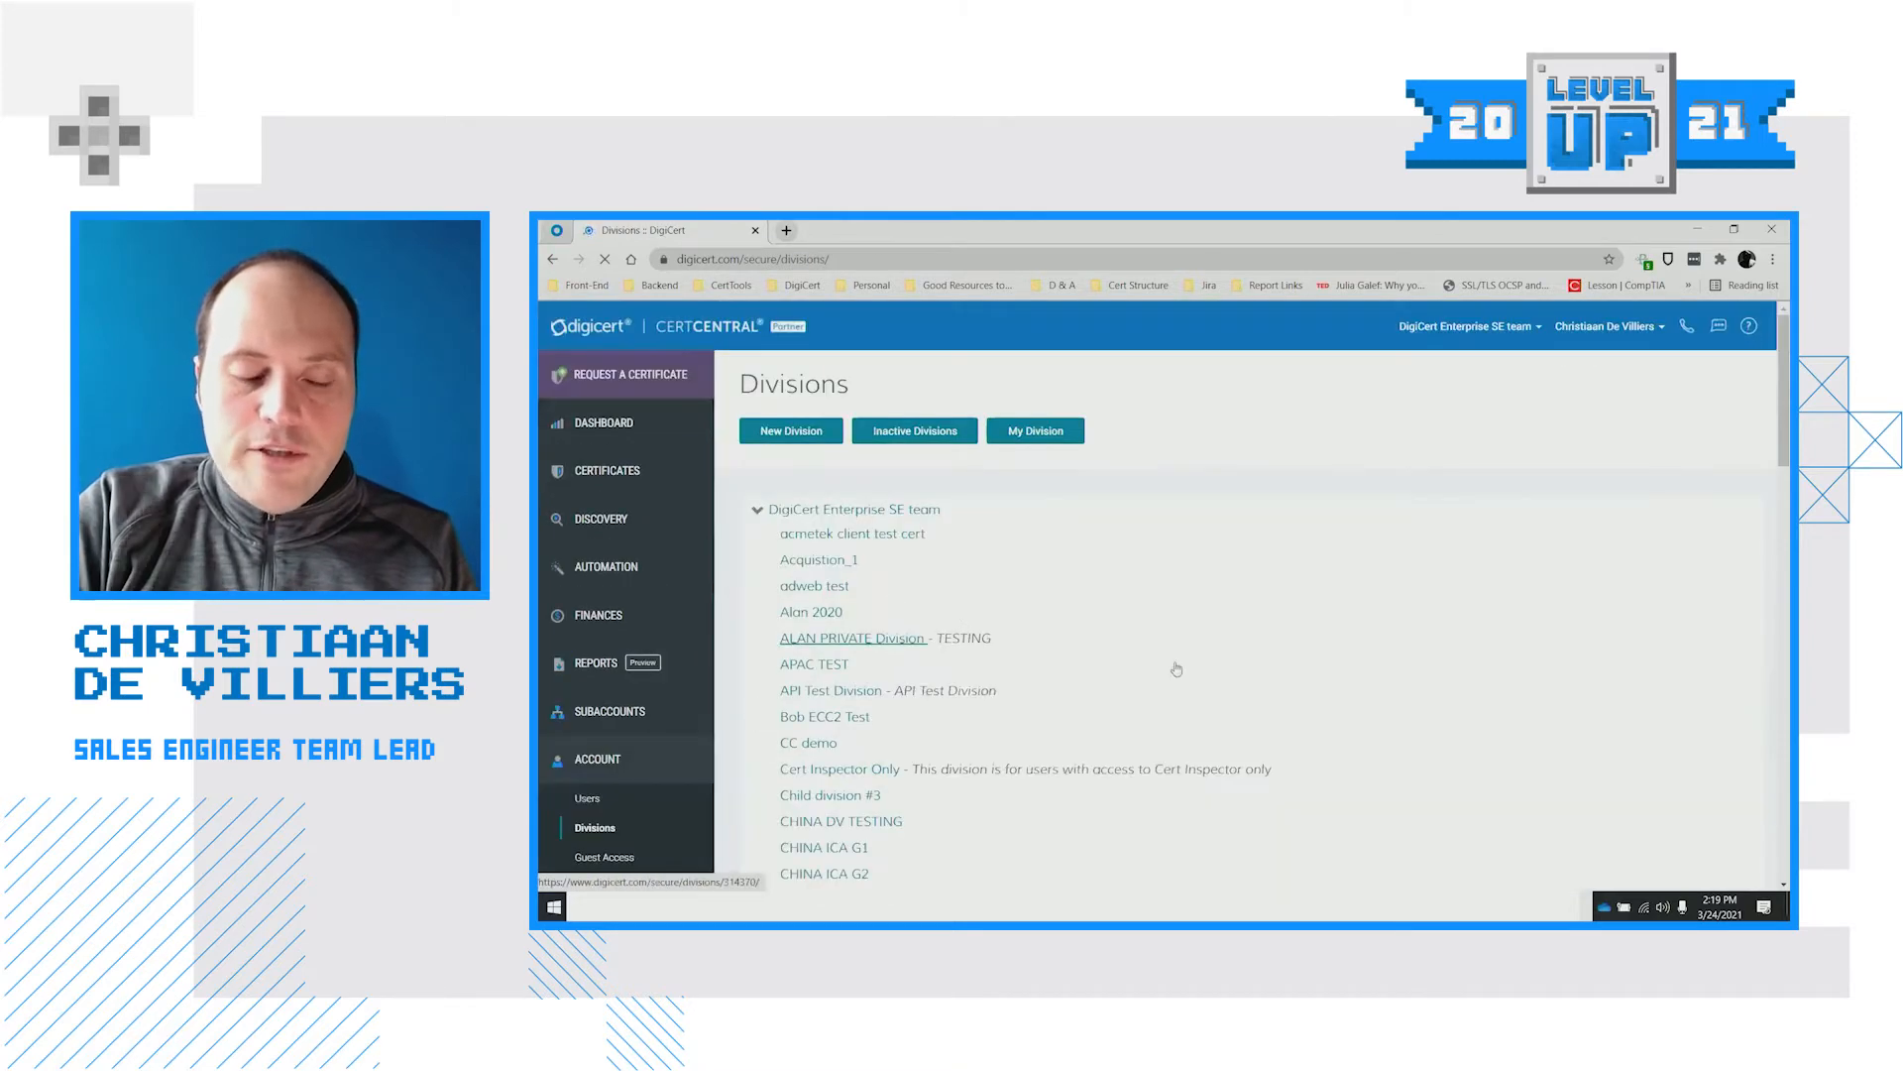
scroll(1177, 669, down, 1)
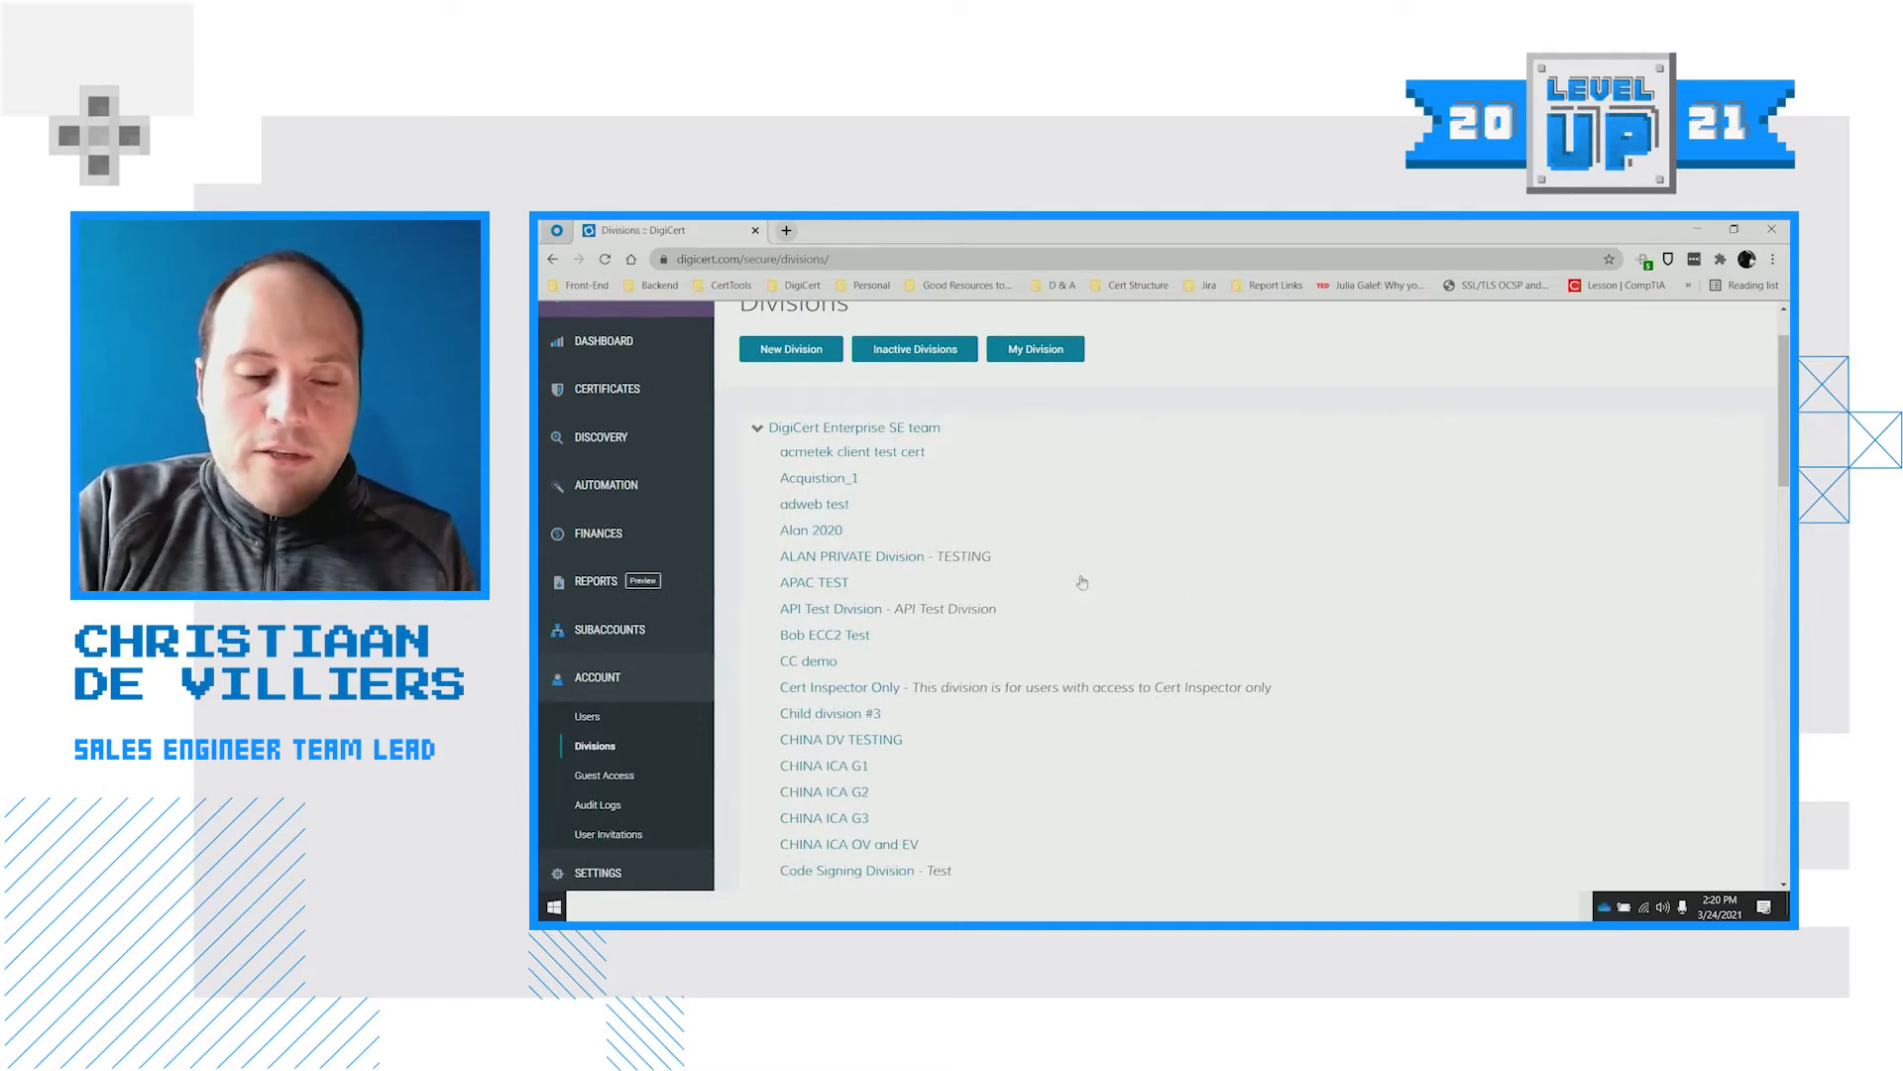
scroll(1083, 582, up, 1)
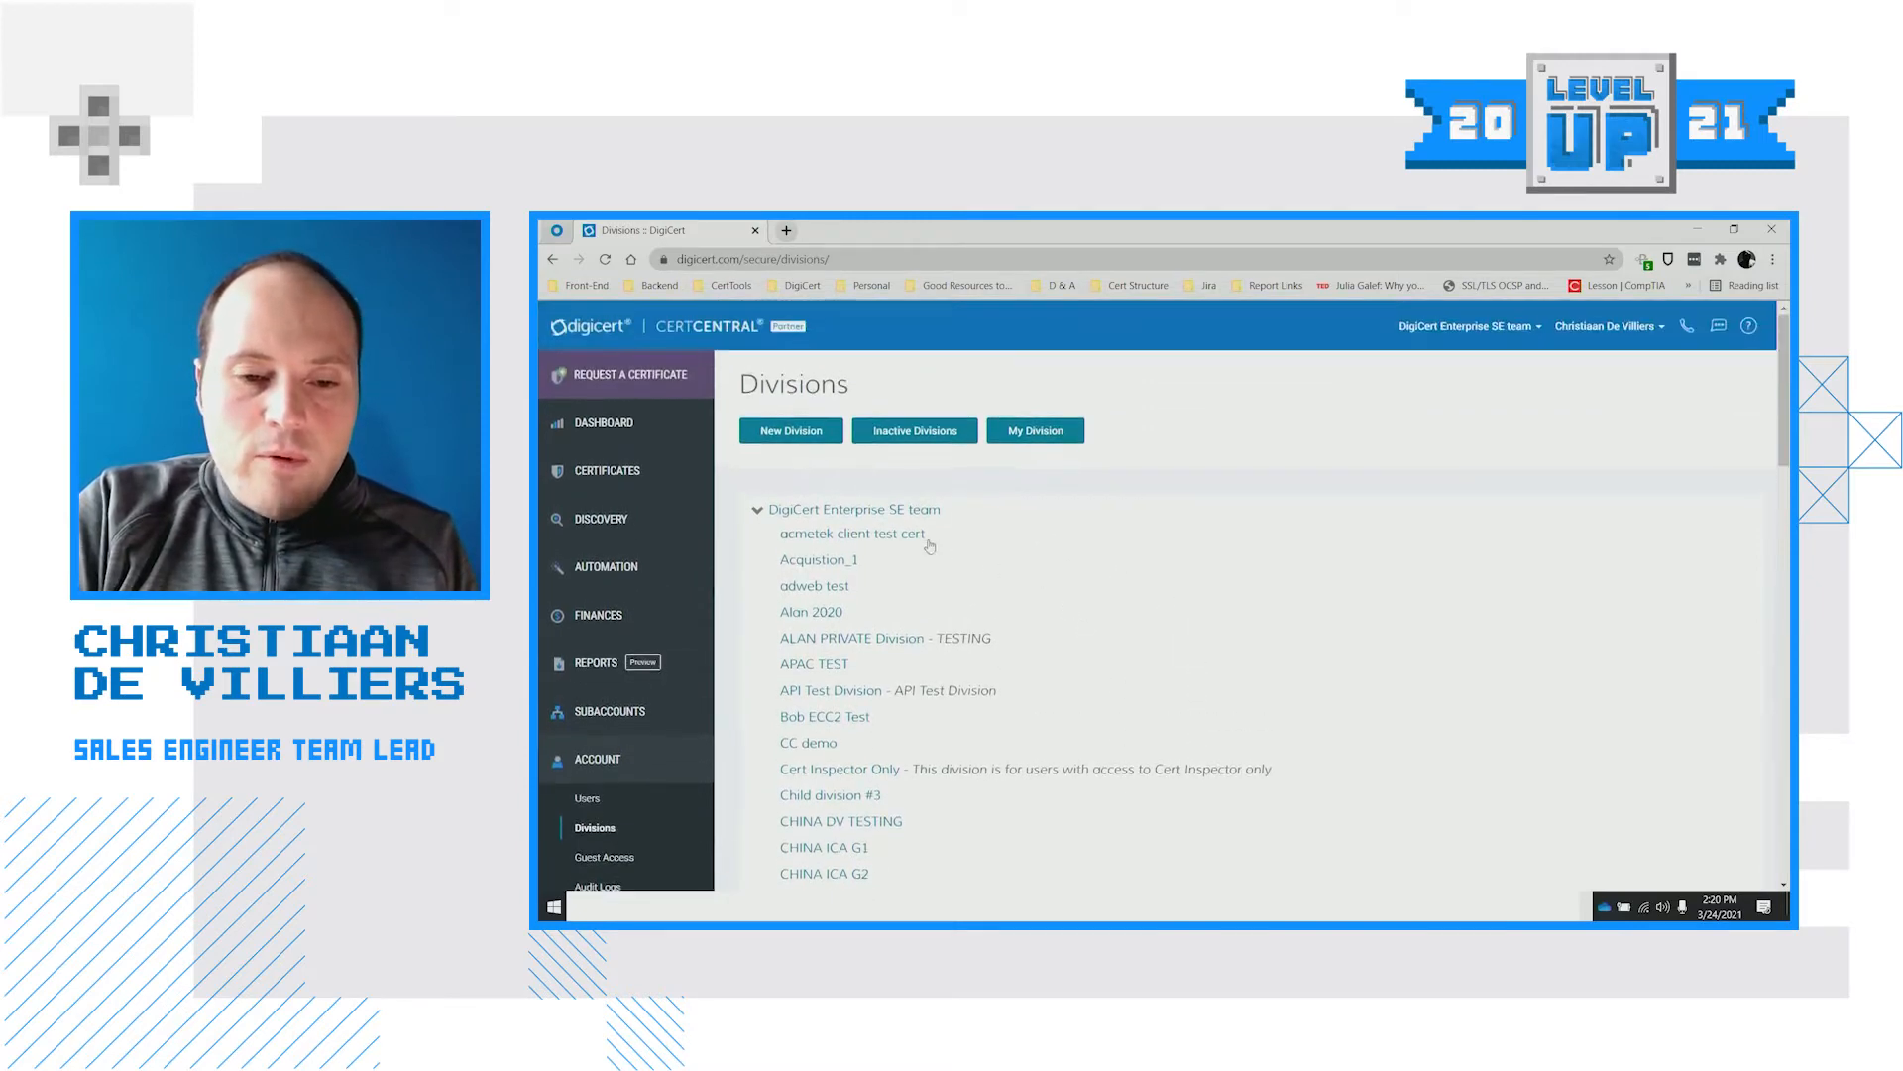
Open a blank New Division form and review its fields, leaving the name empty
click(787, 433)
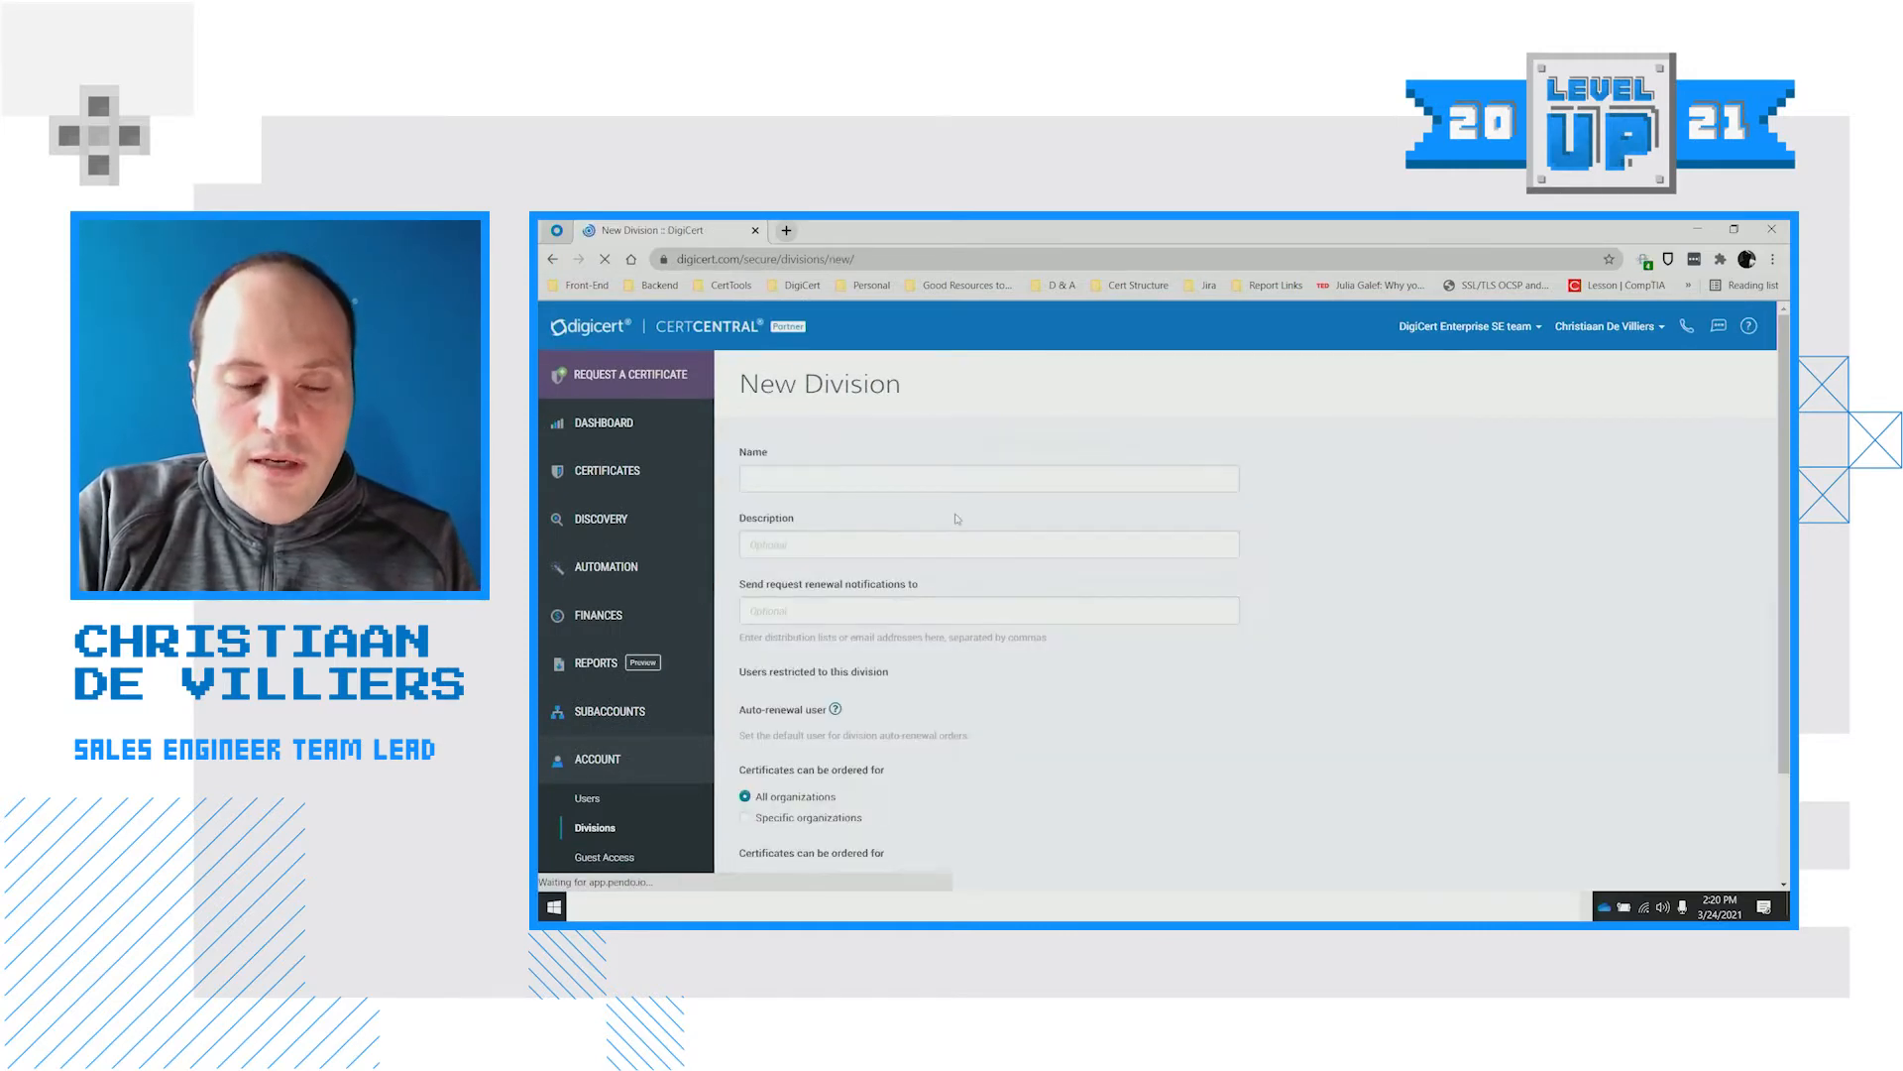
click(847, 485)
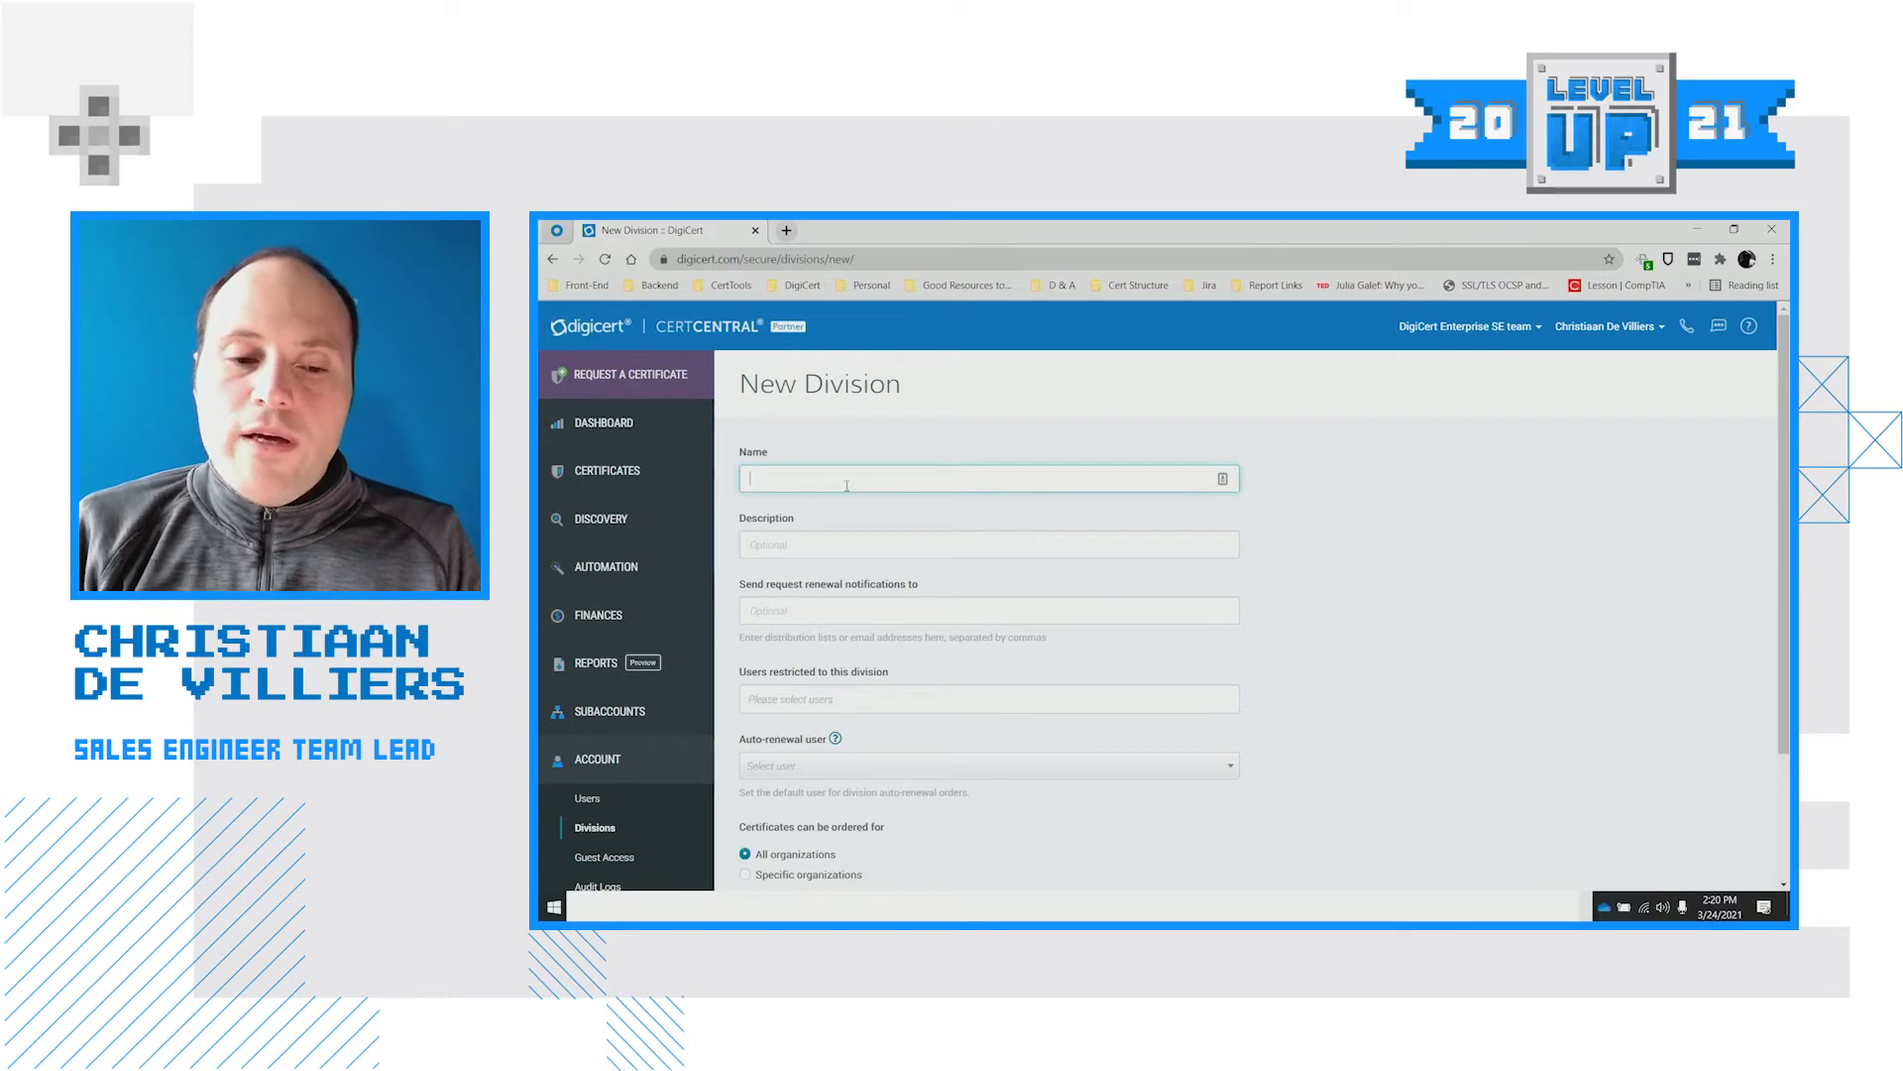
click(933, 417)
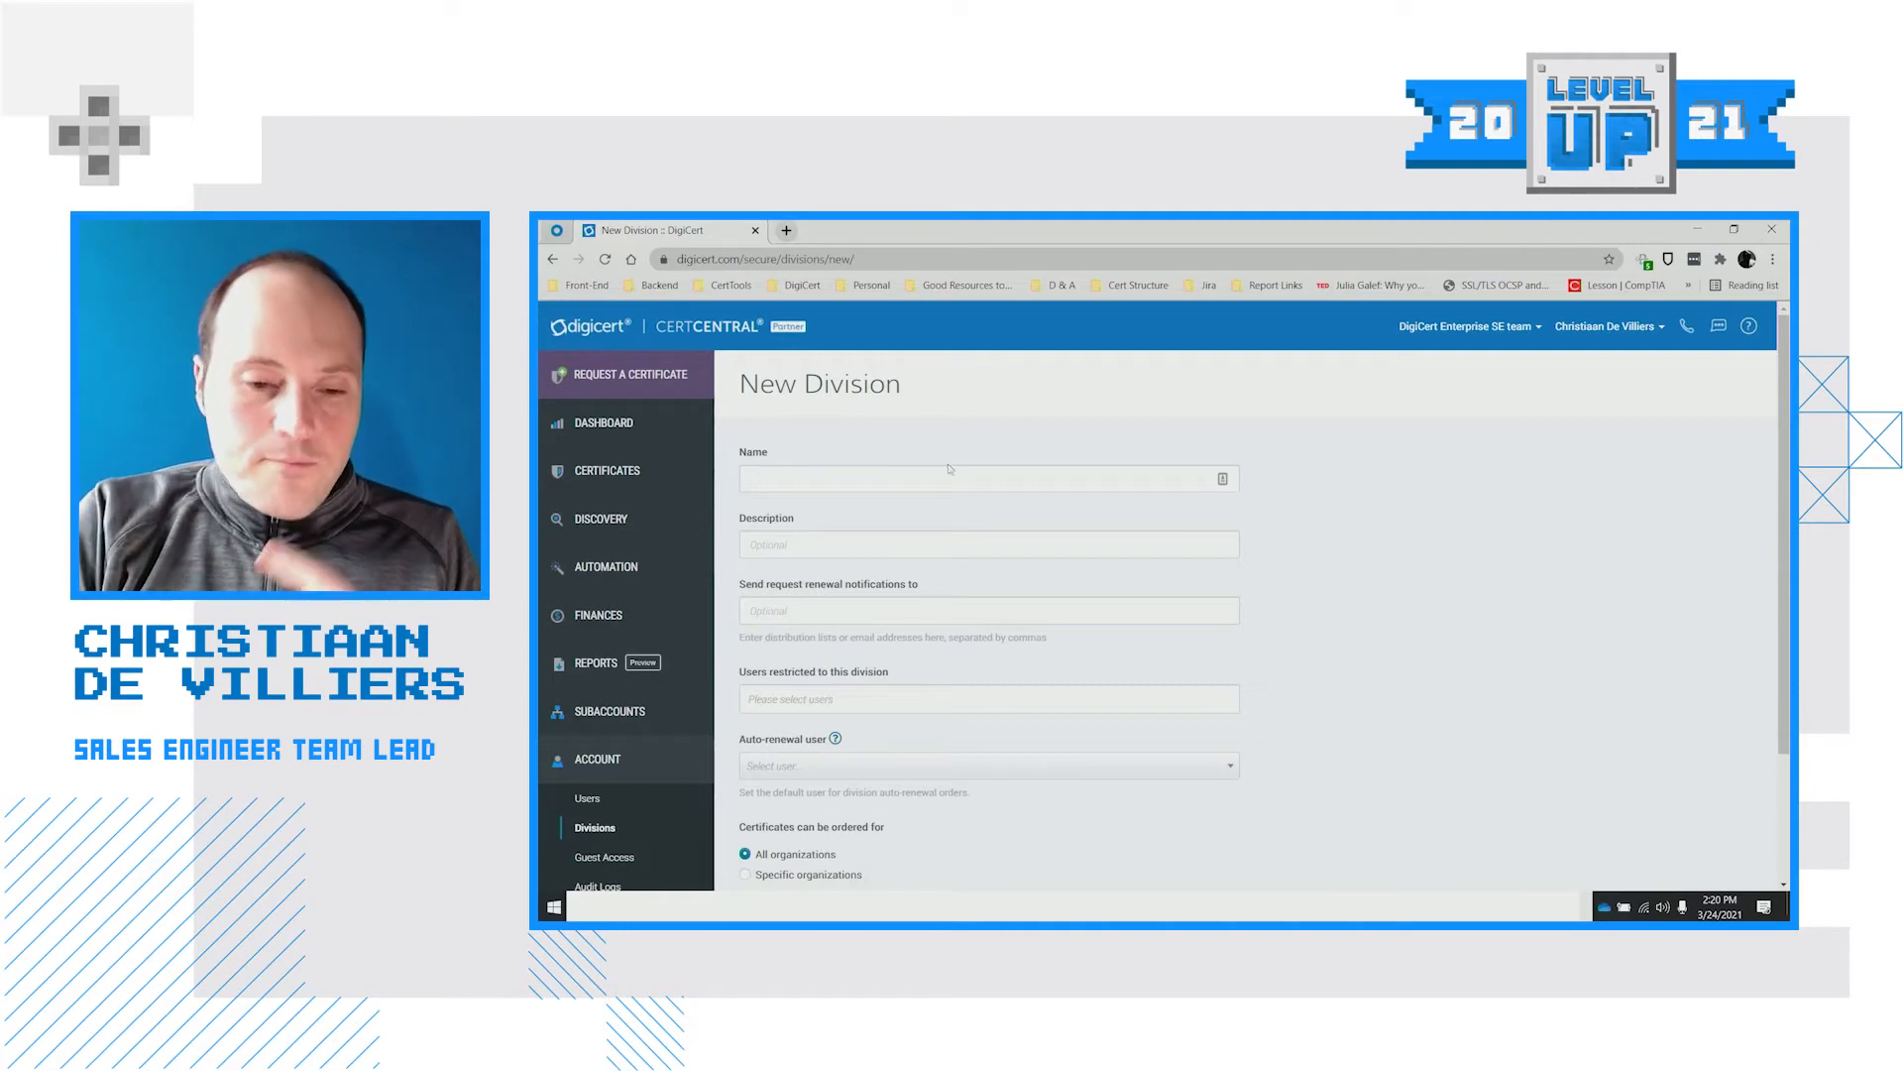
scroll(854, 378, down, 1)
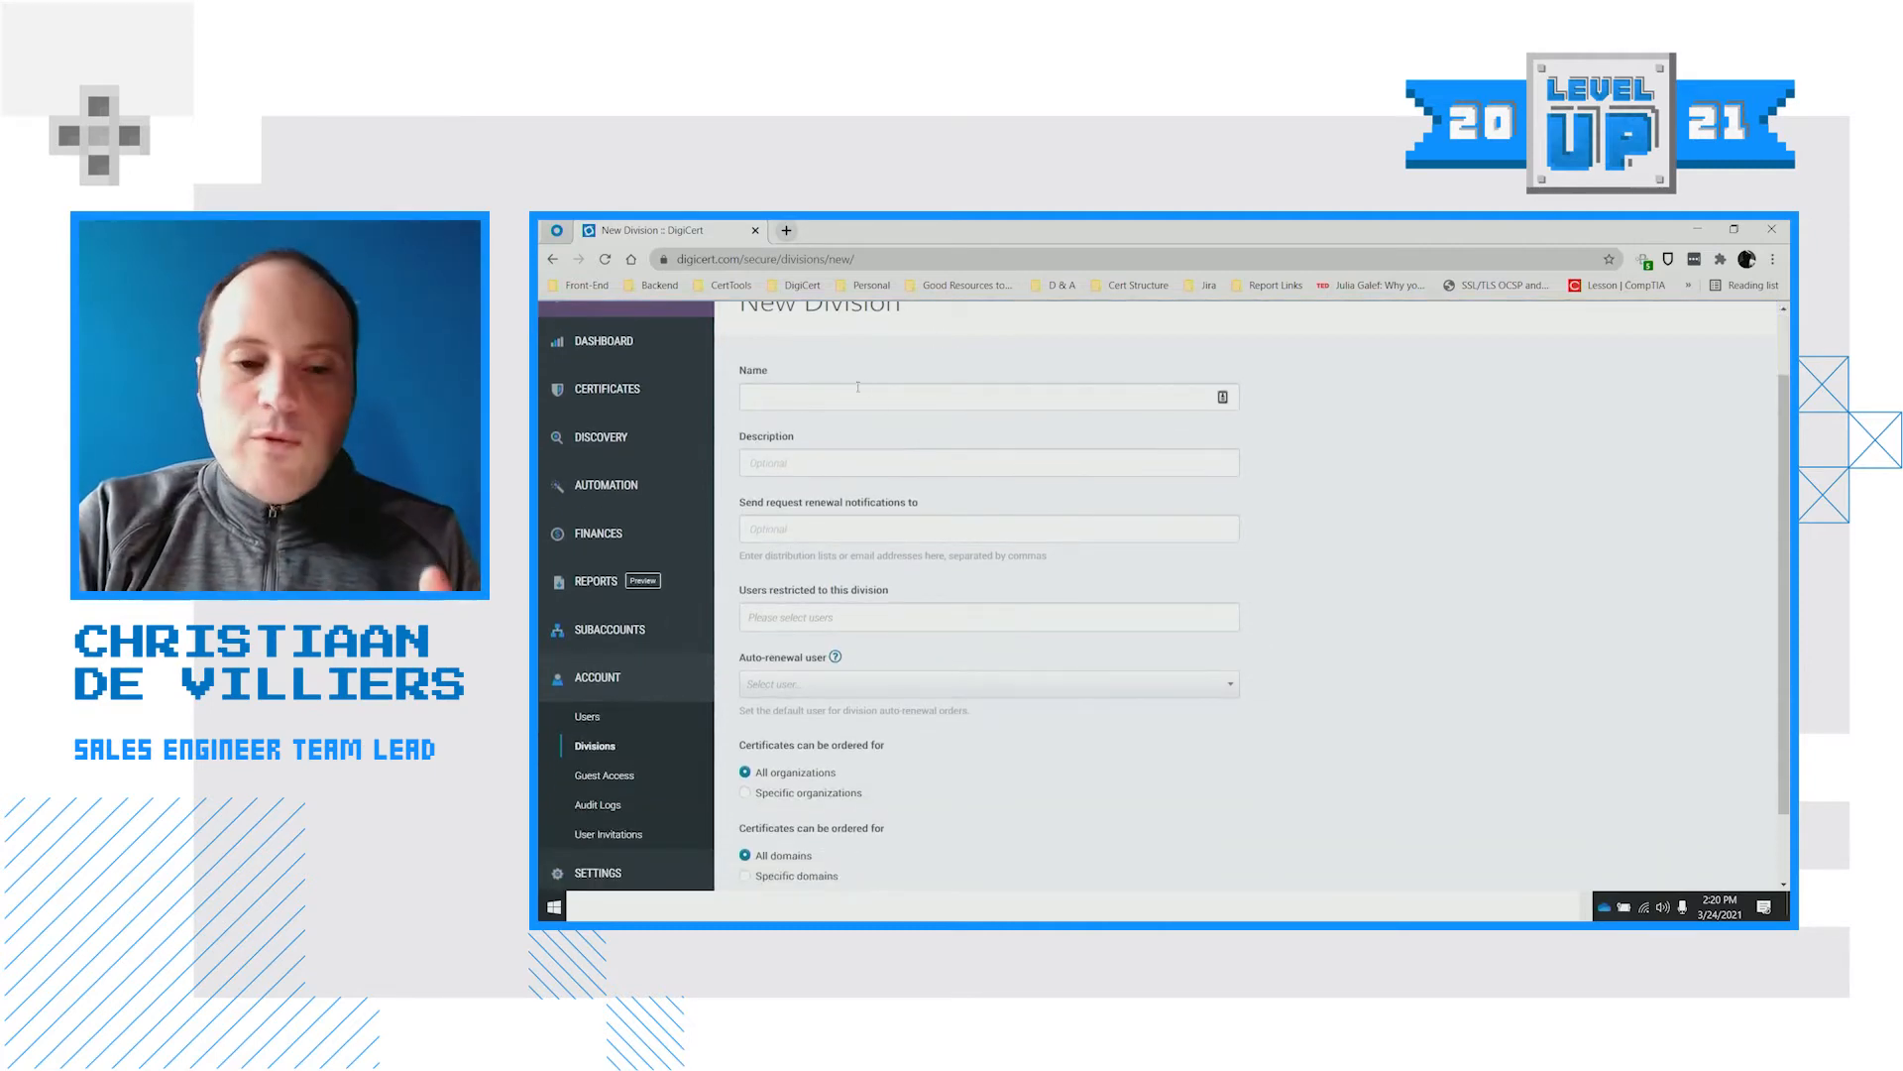
scroll(803, 414, down, 1)
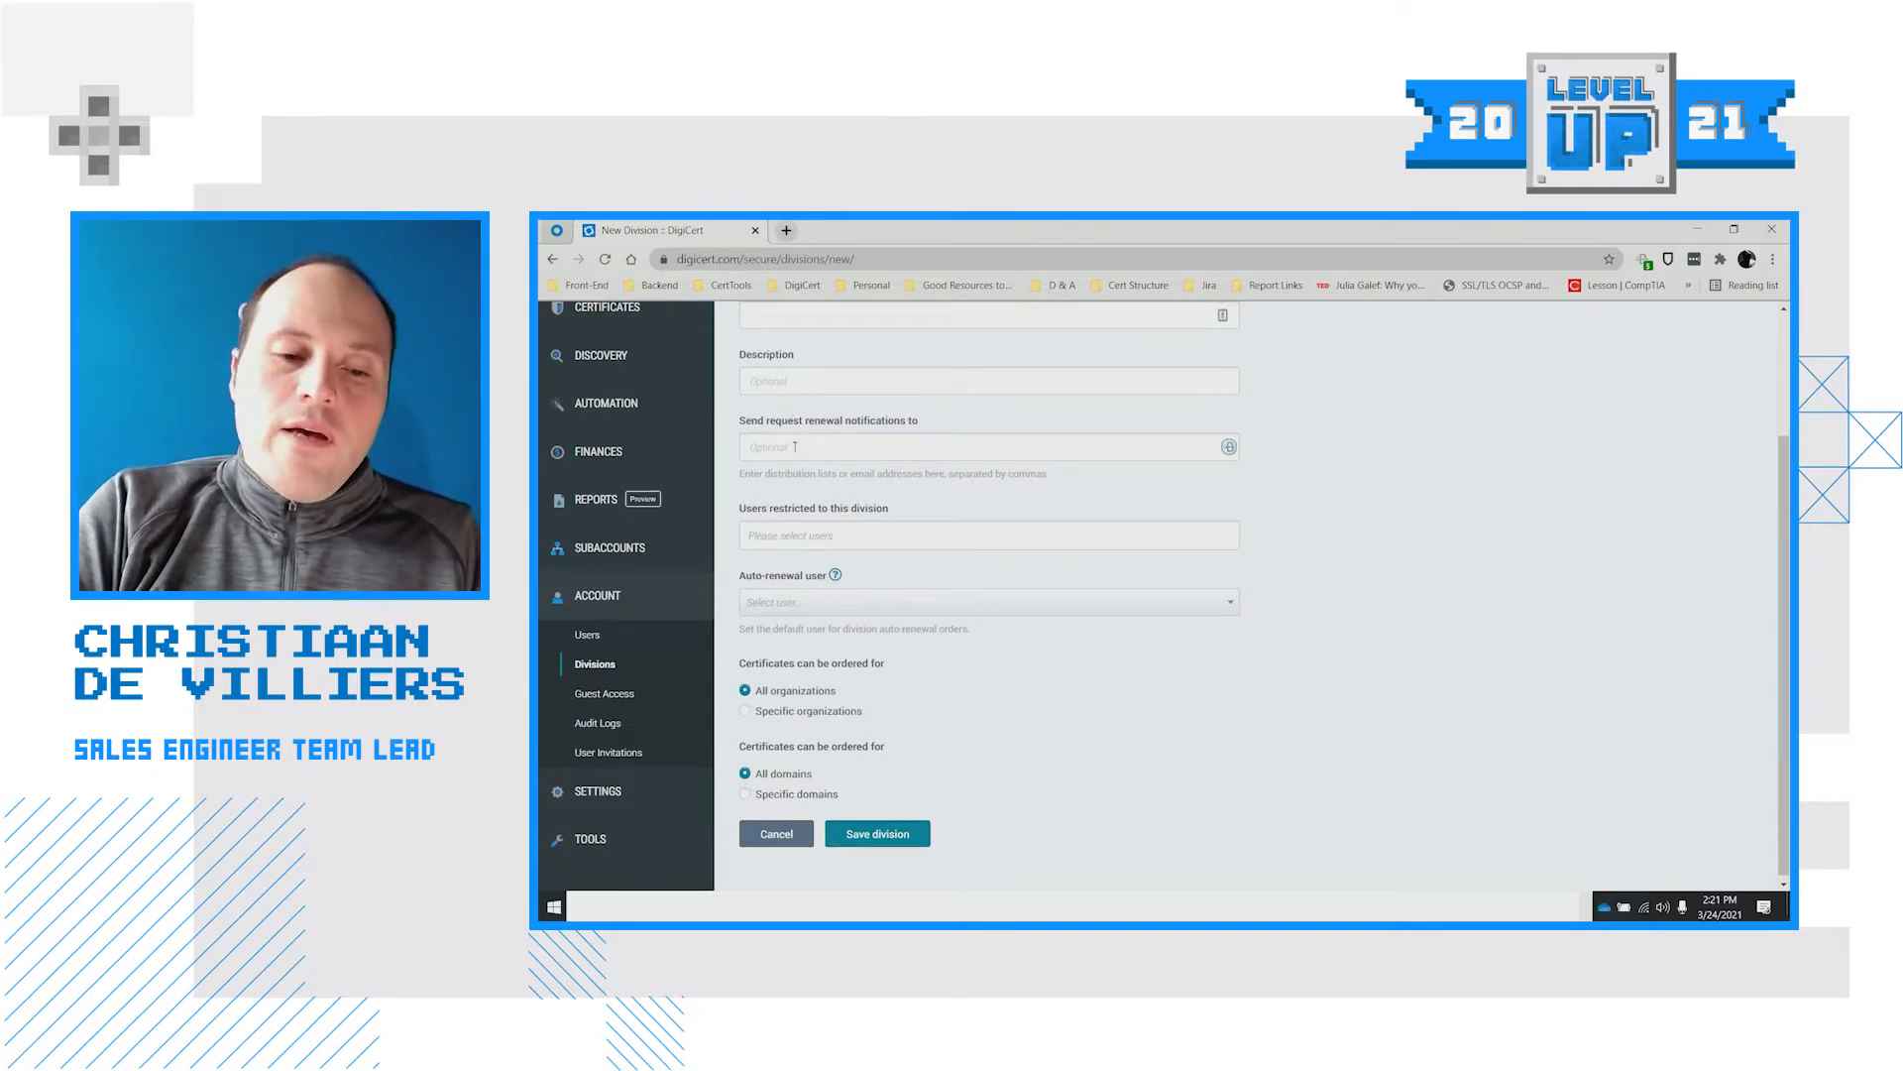
scroll(798, 439, down, 1)
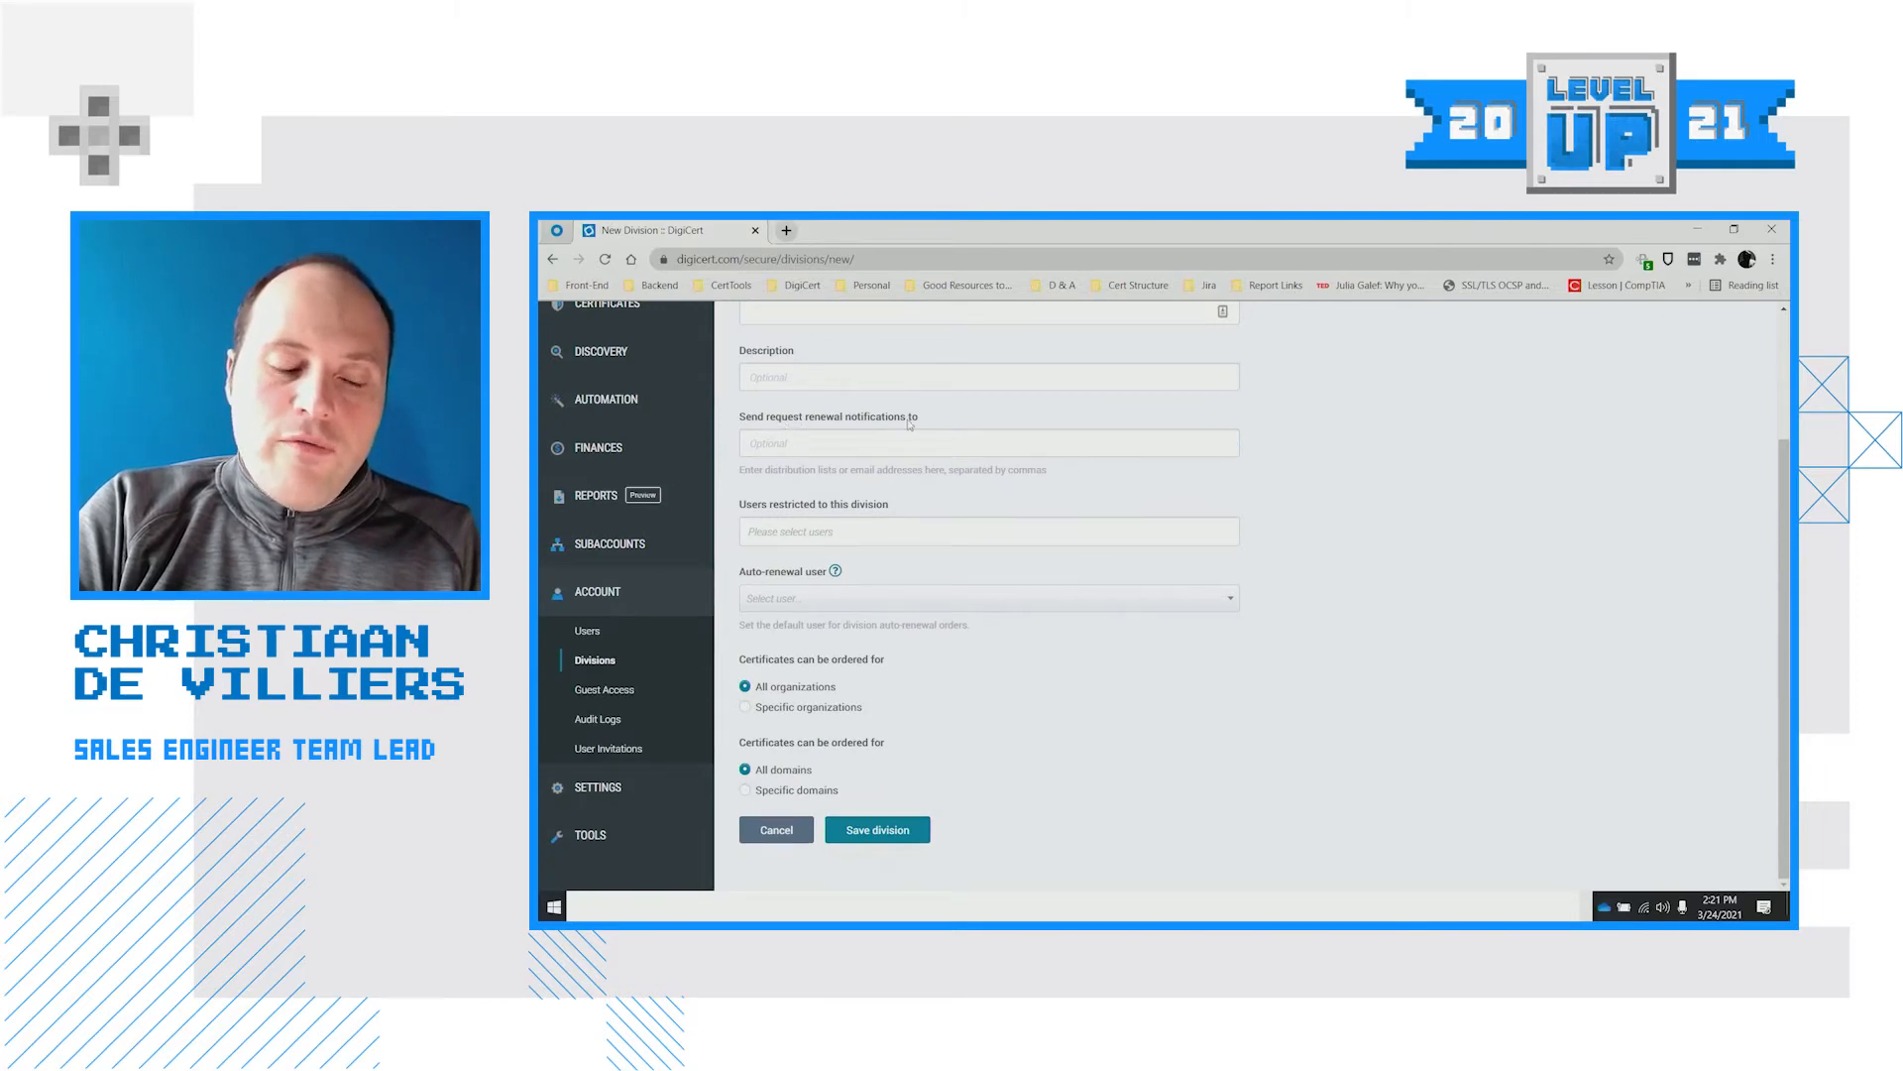
scroll(1314, 545, up, 1)
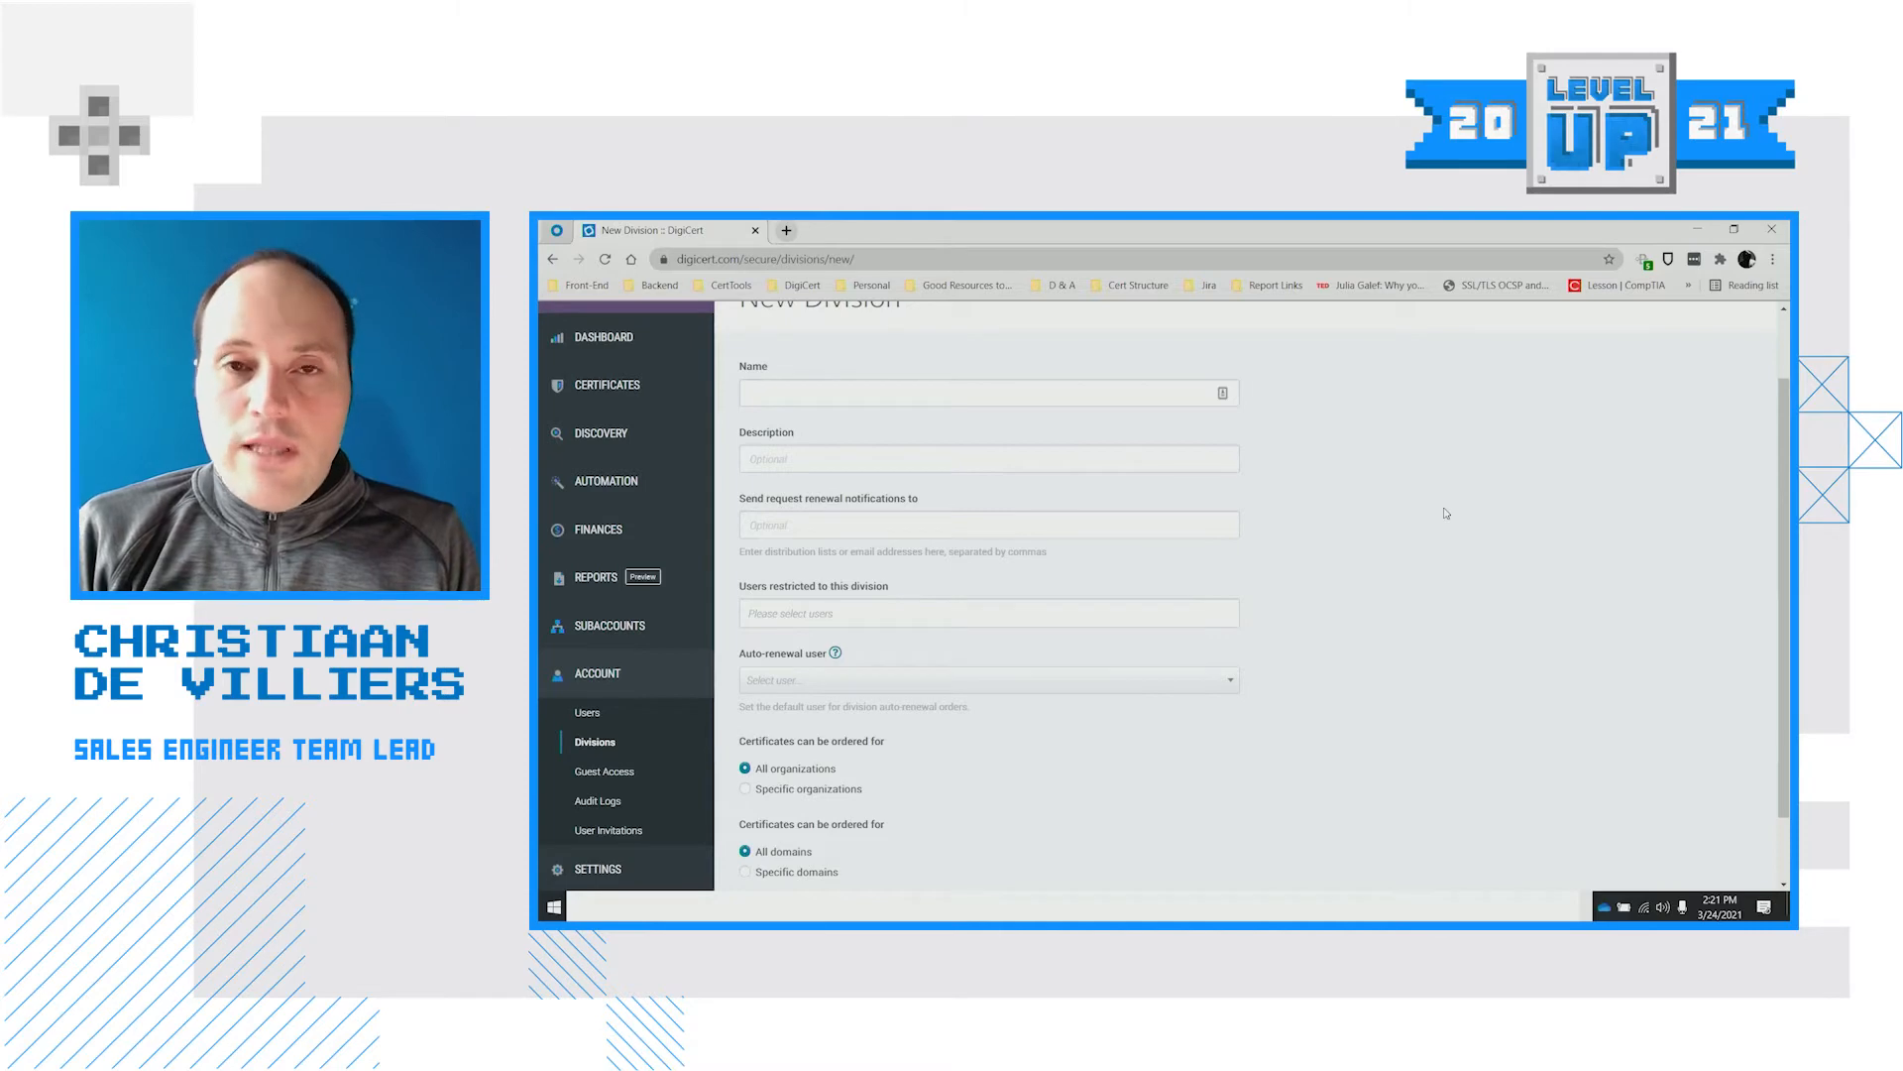
scroll(1442, 511, down, 2)
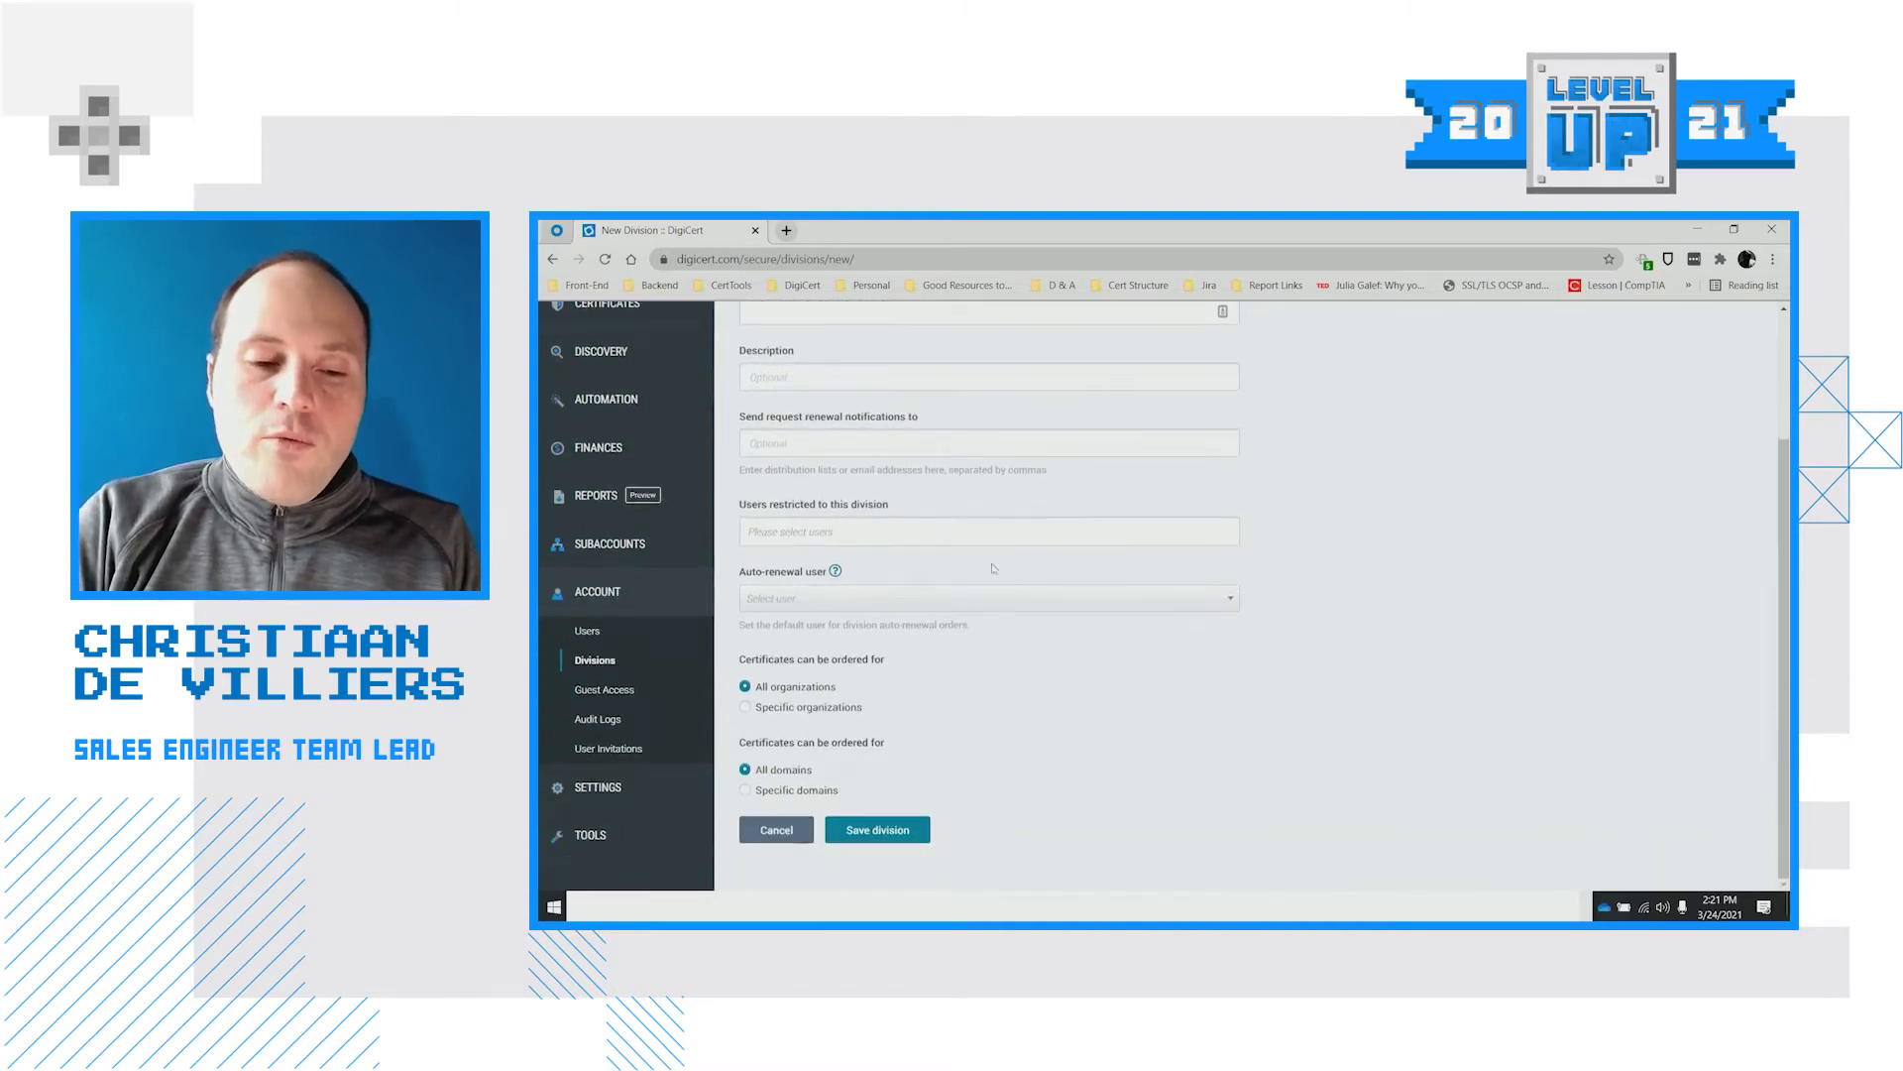
Leave the division's restricted users empty
click(848, 530)
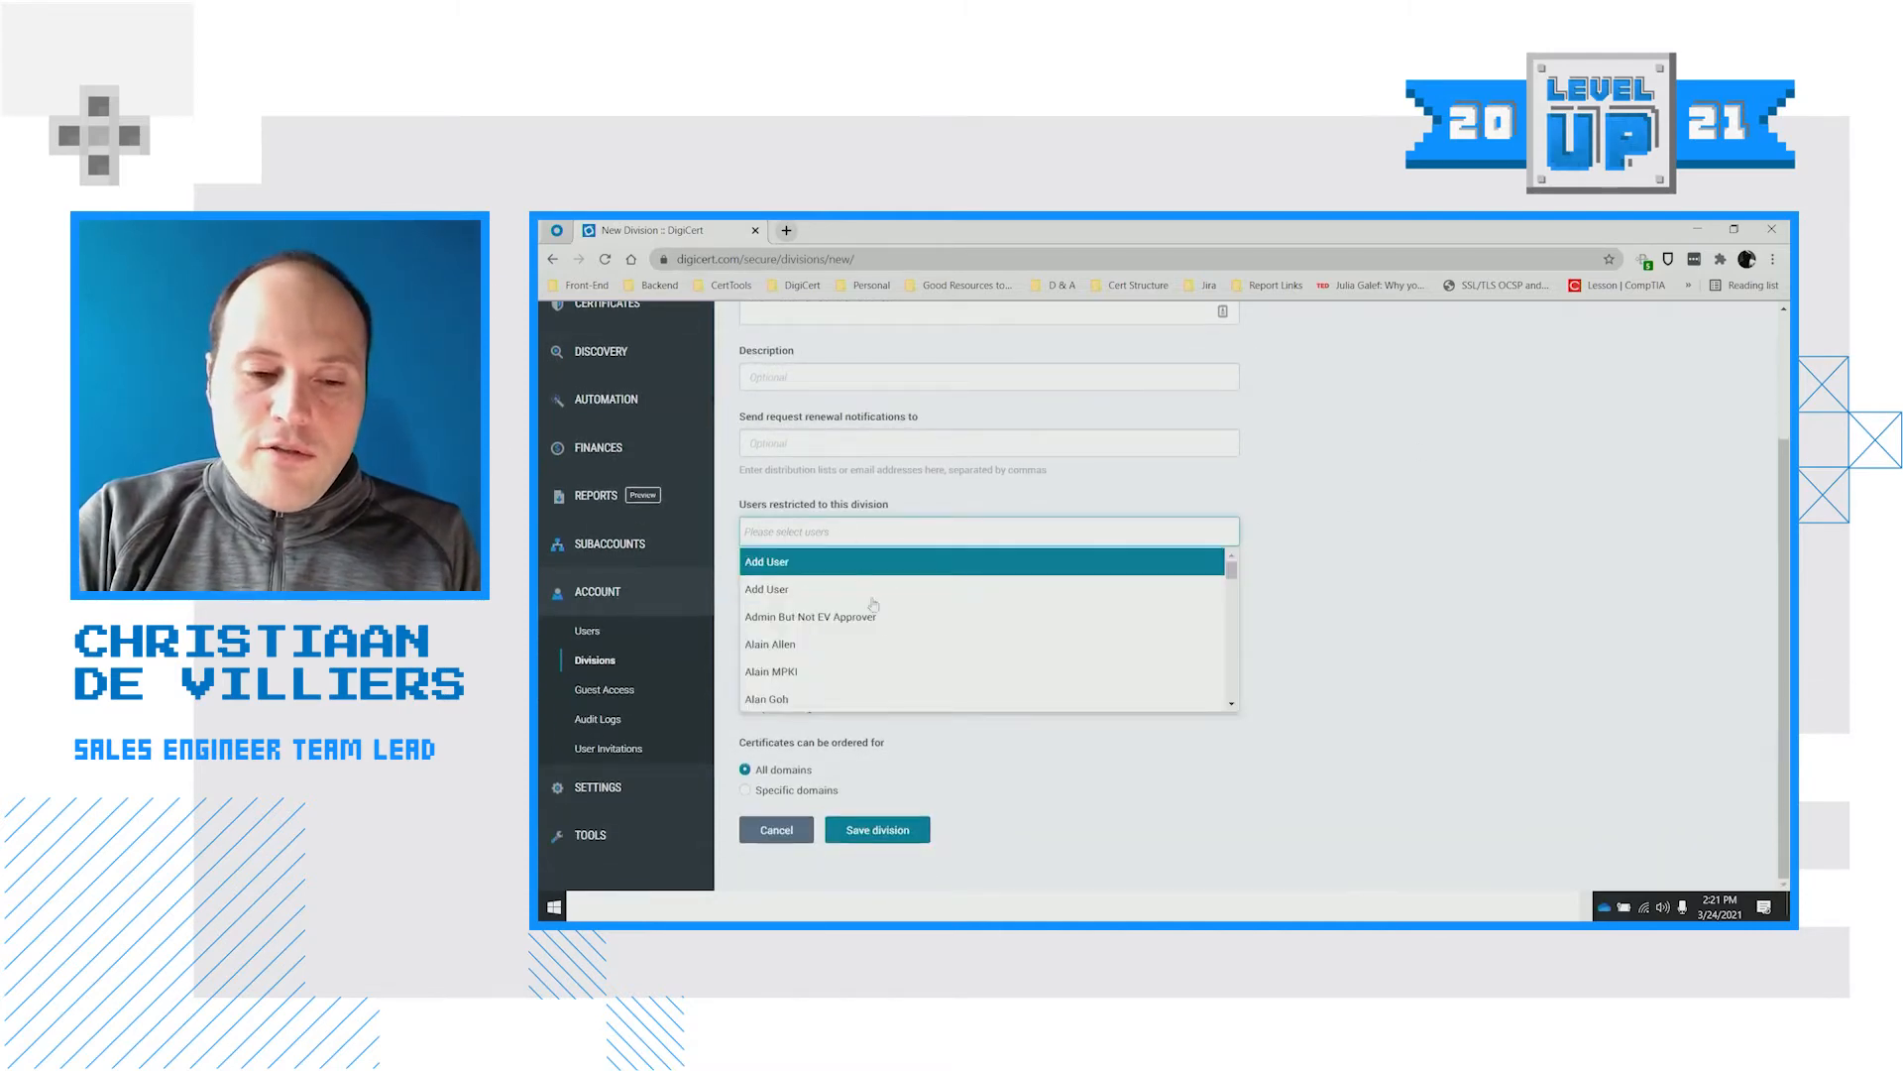
scroll(880, 655, down, 1)
scroll(881, 655, down, 4)
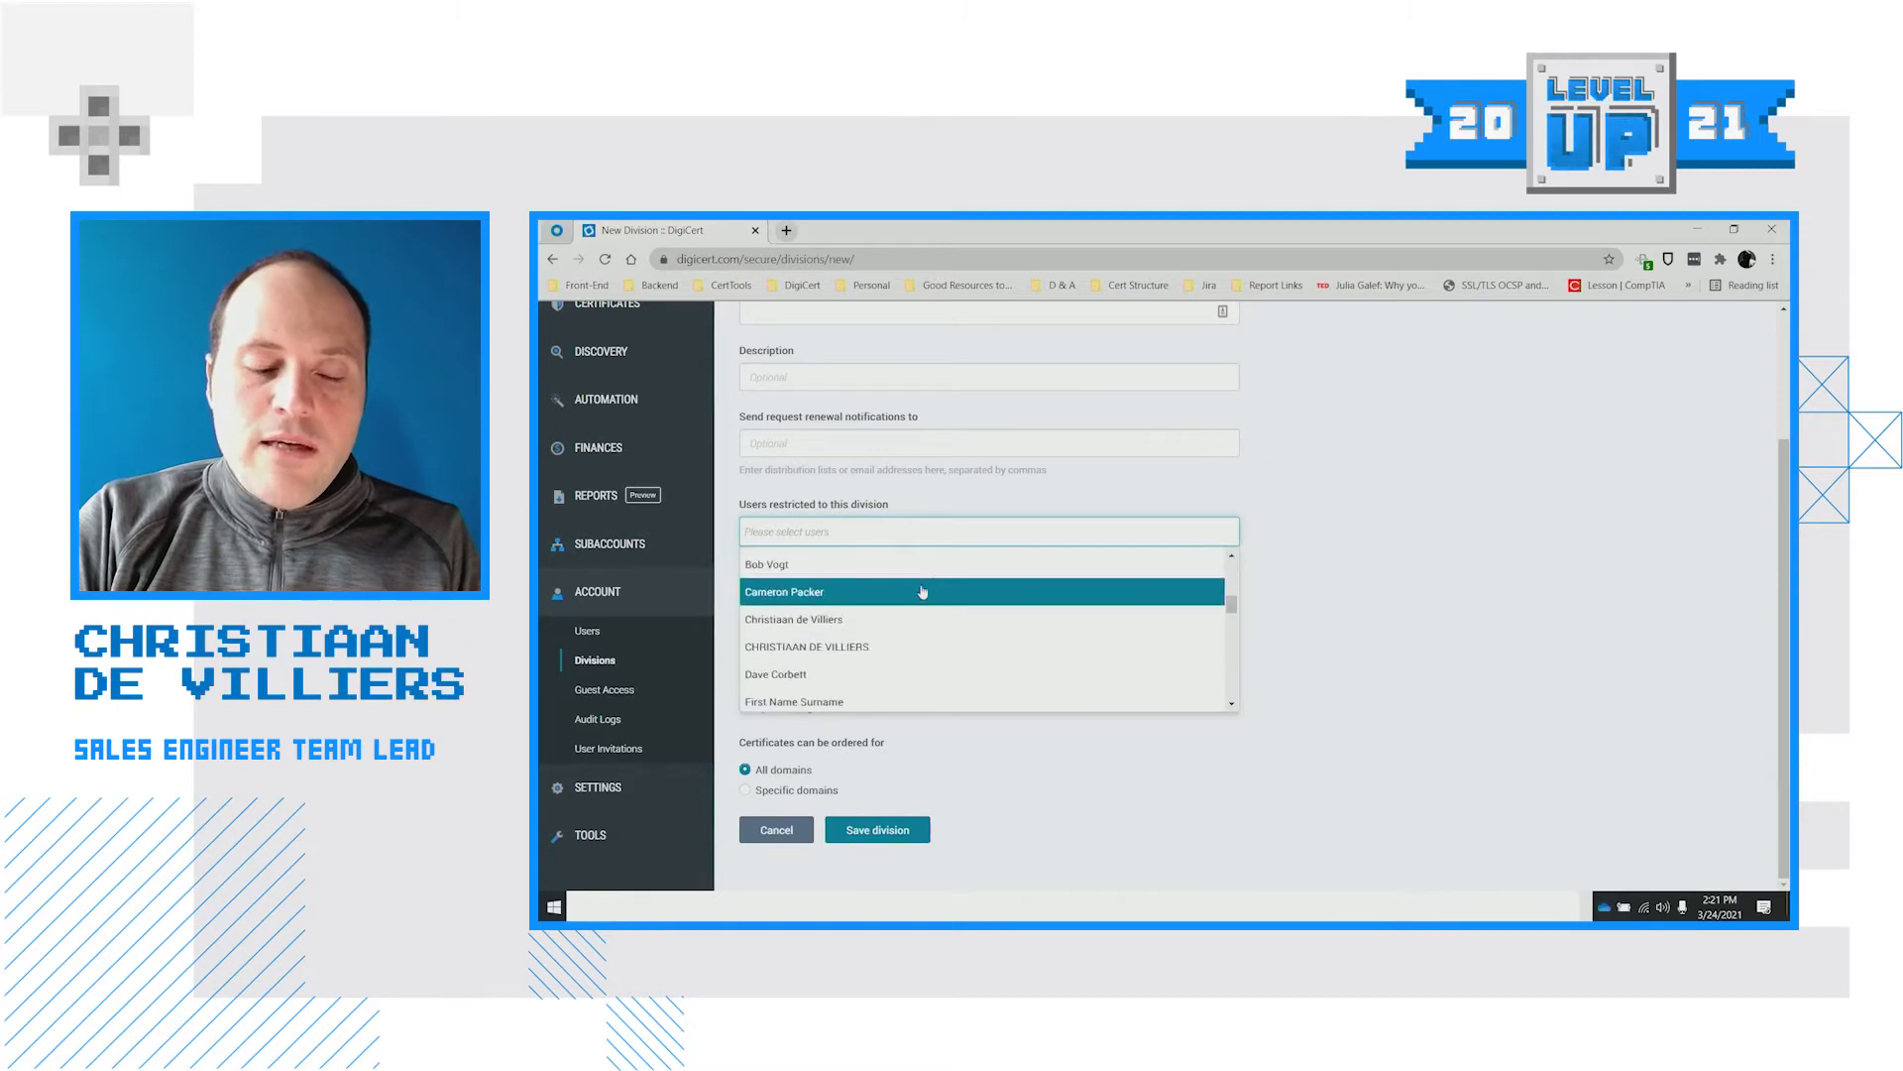
click(1381, 501)
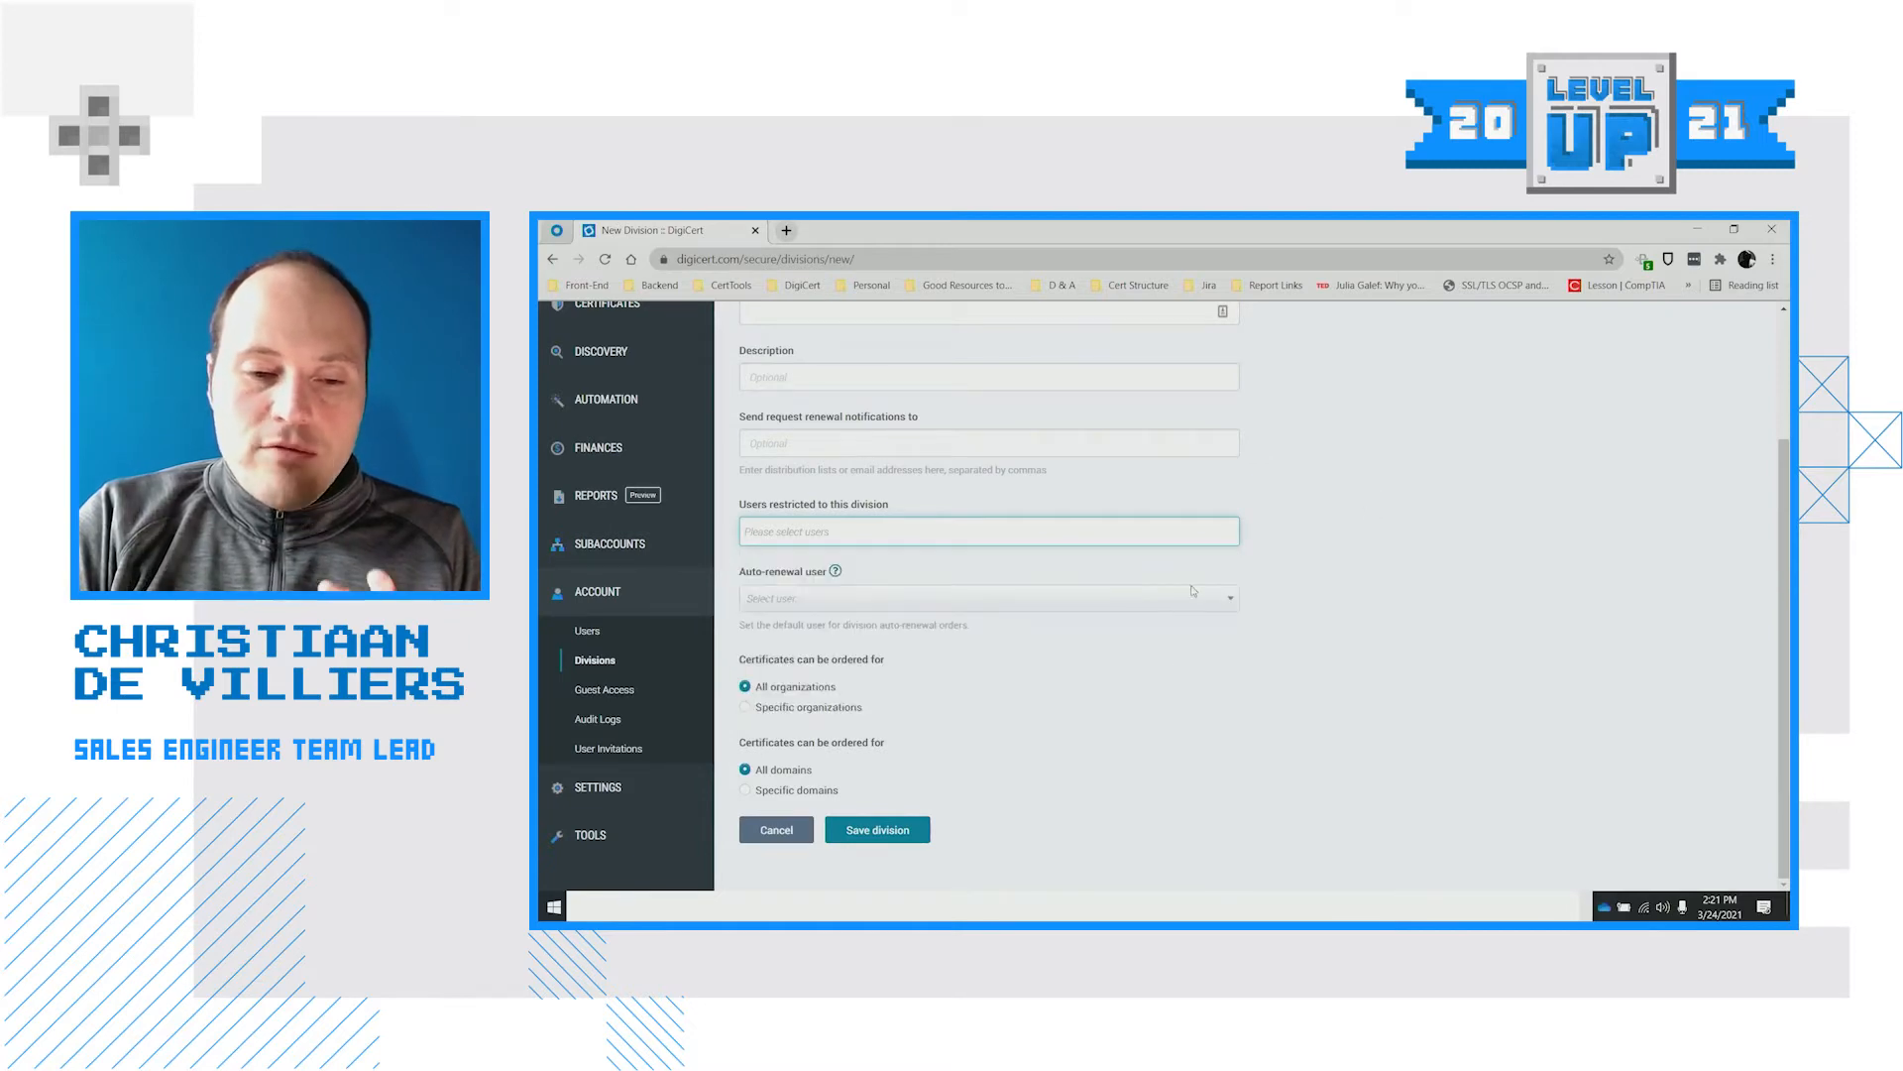
click(1179, 705)
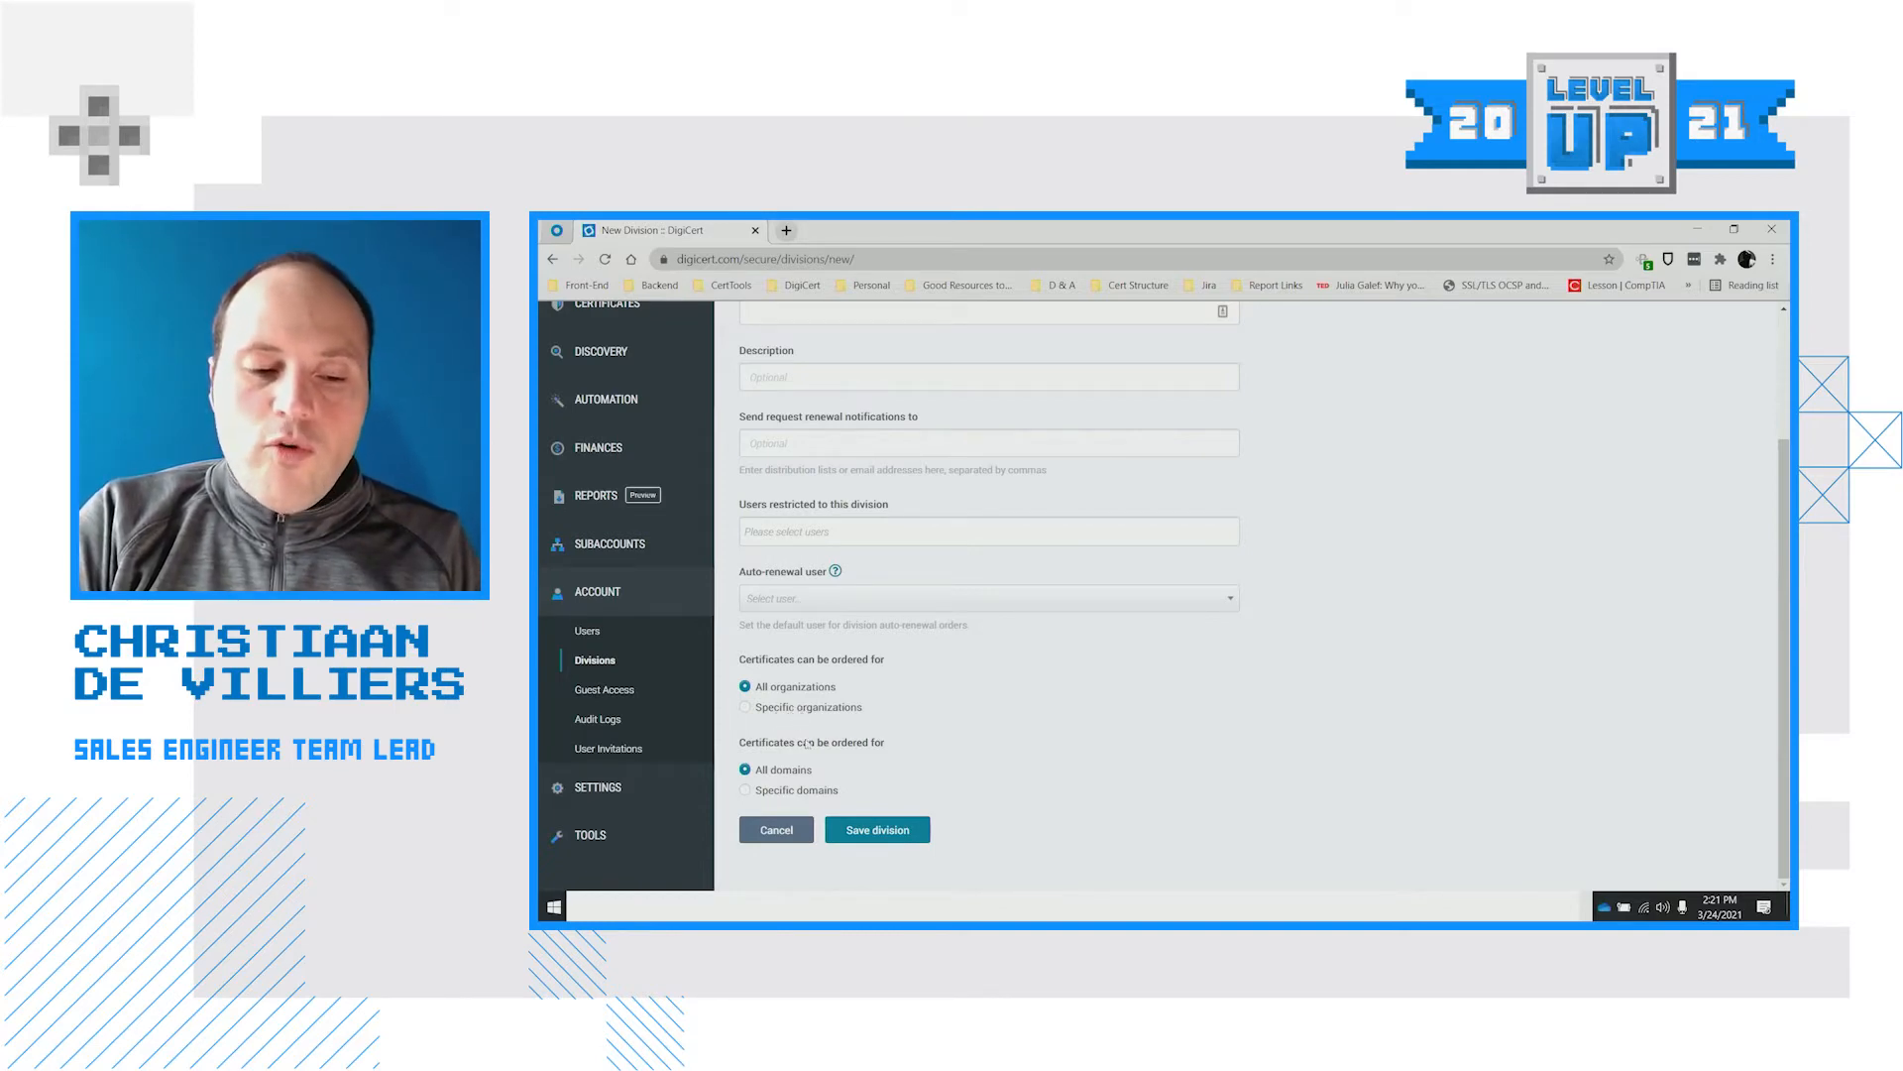
Limit the division to the specific organization Win The Customer, LLC
click(779, 710)
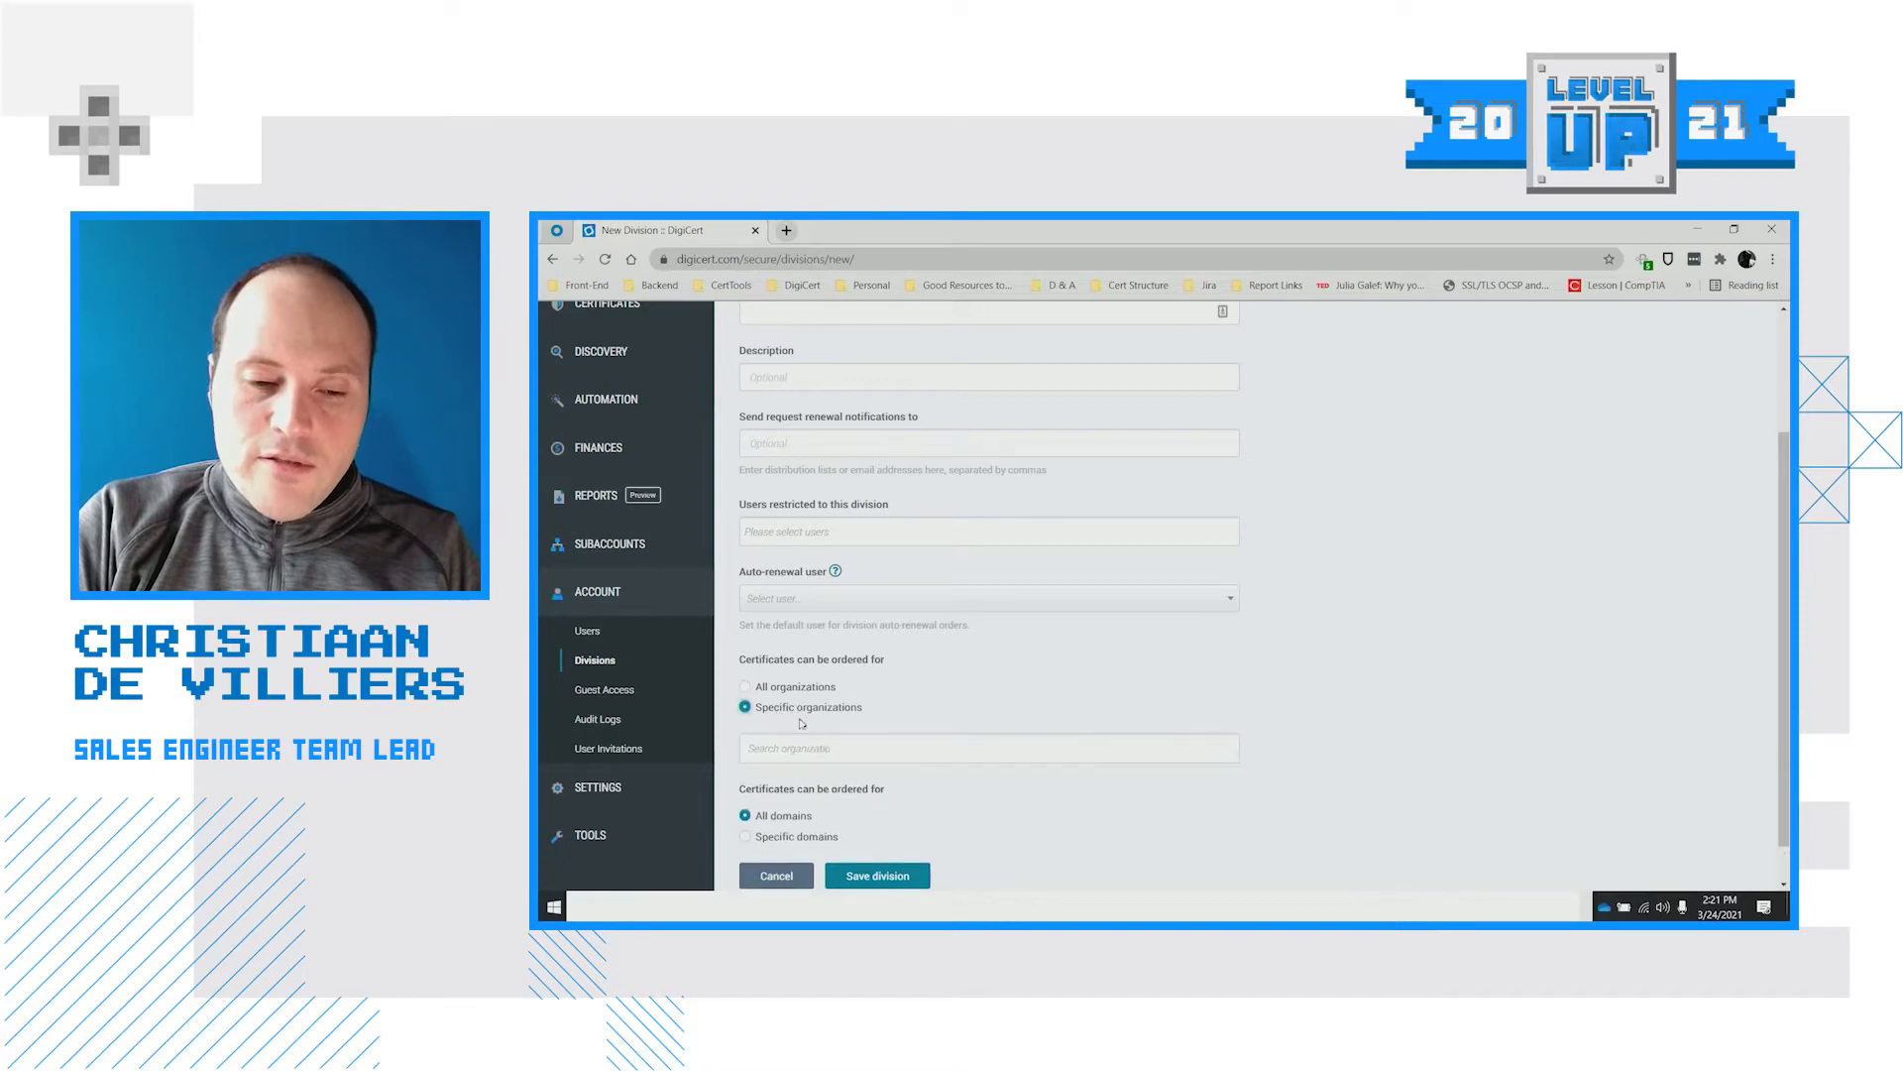
scroll(781, 708, down, 1)
click(784, 703)
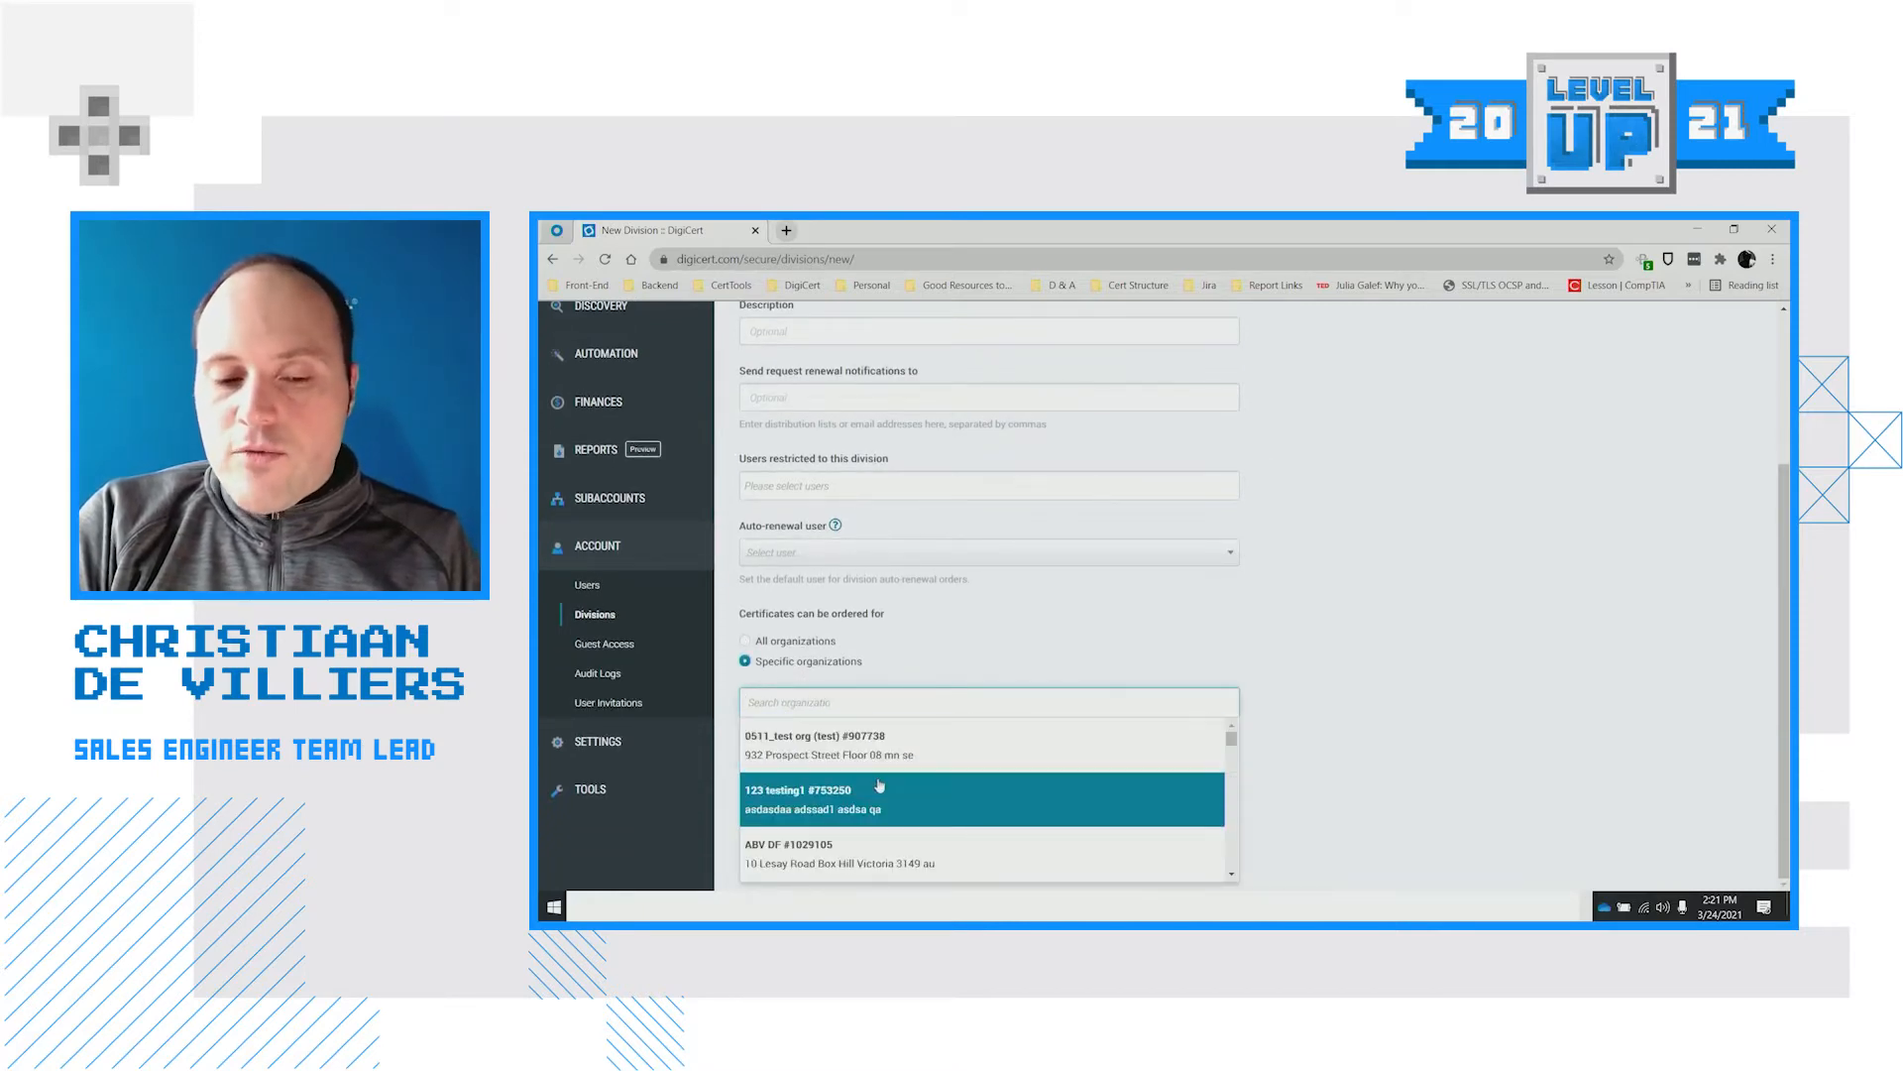
text(win the)
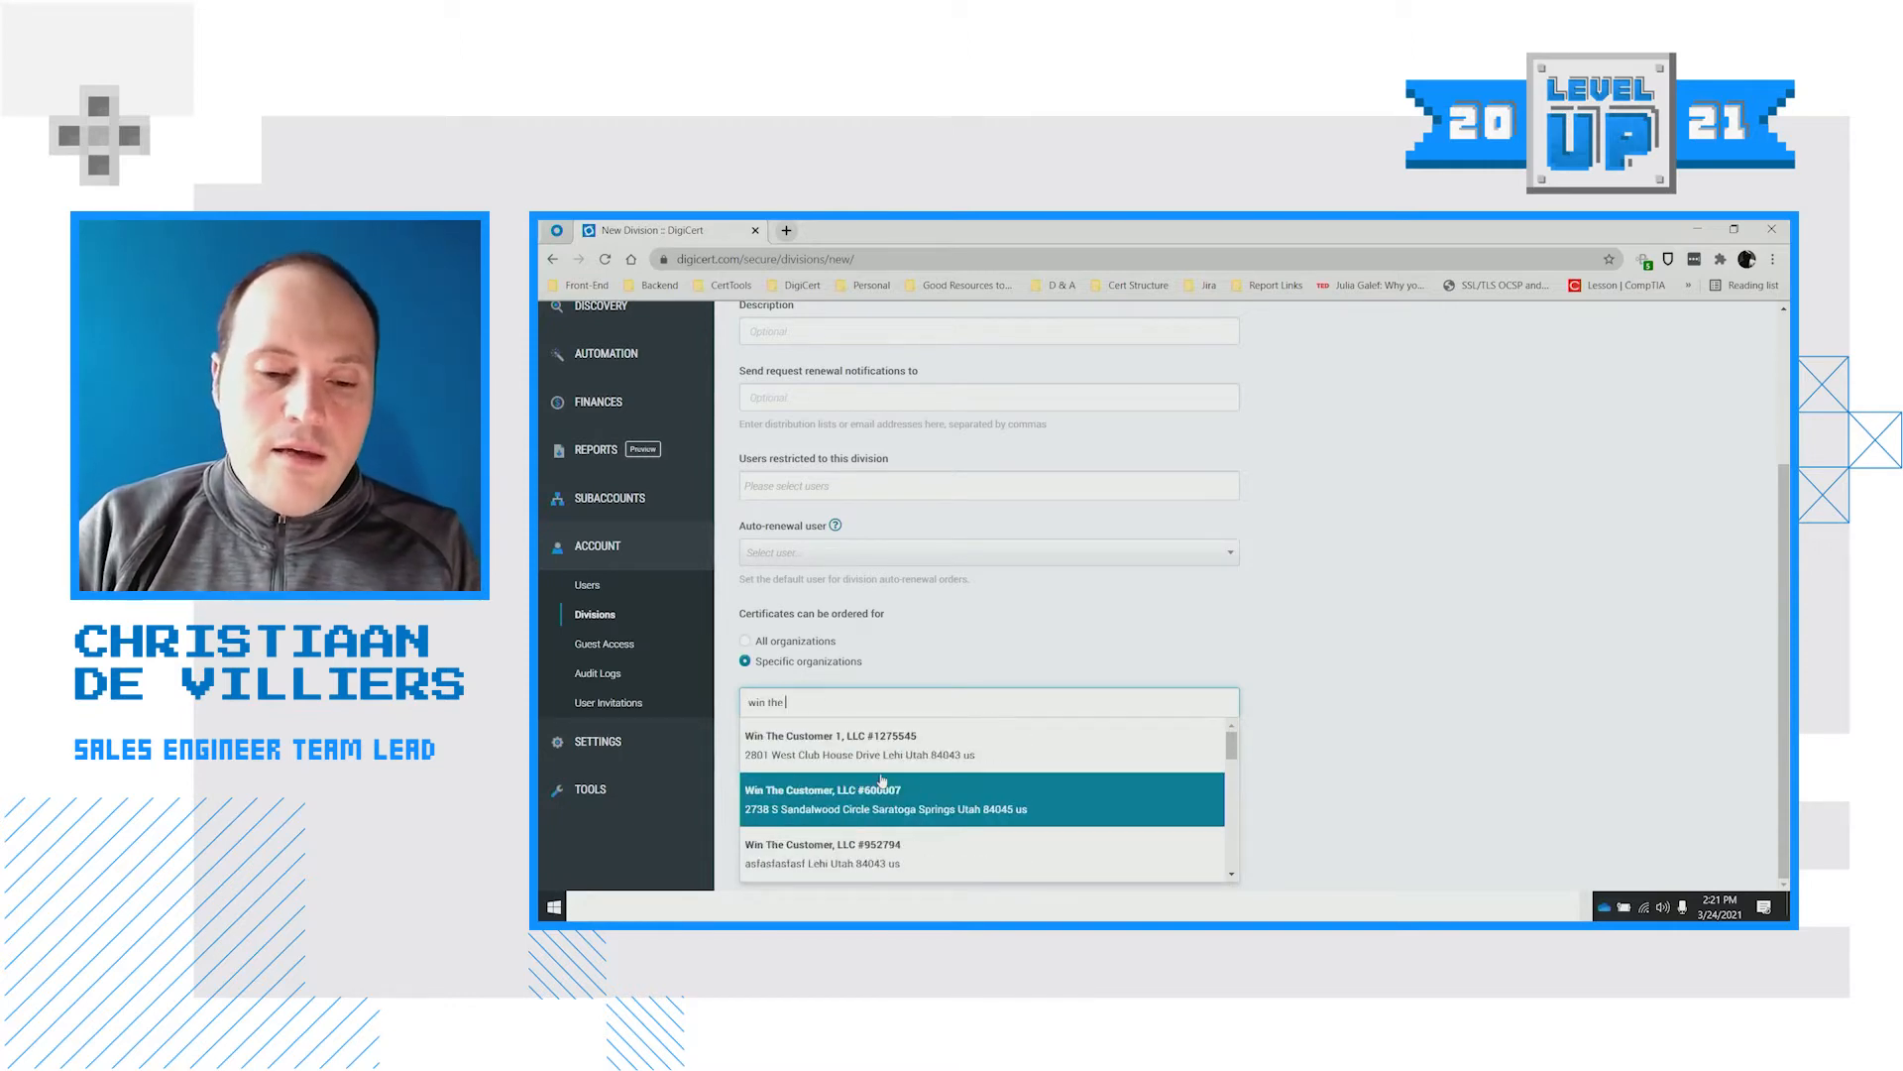
click(808, 788)
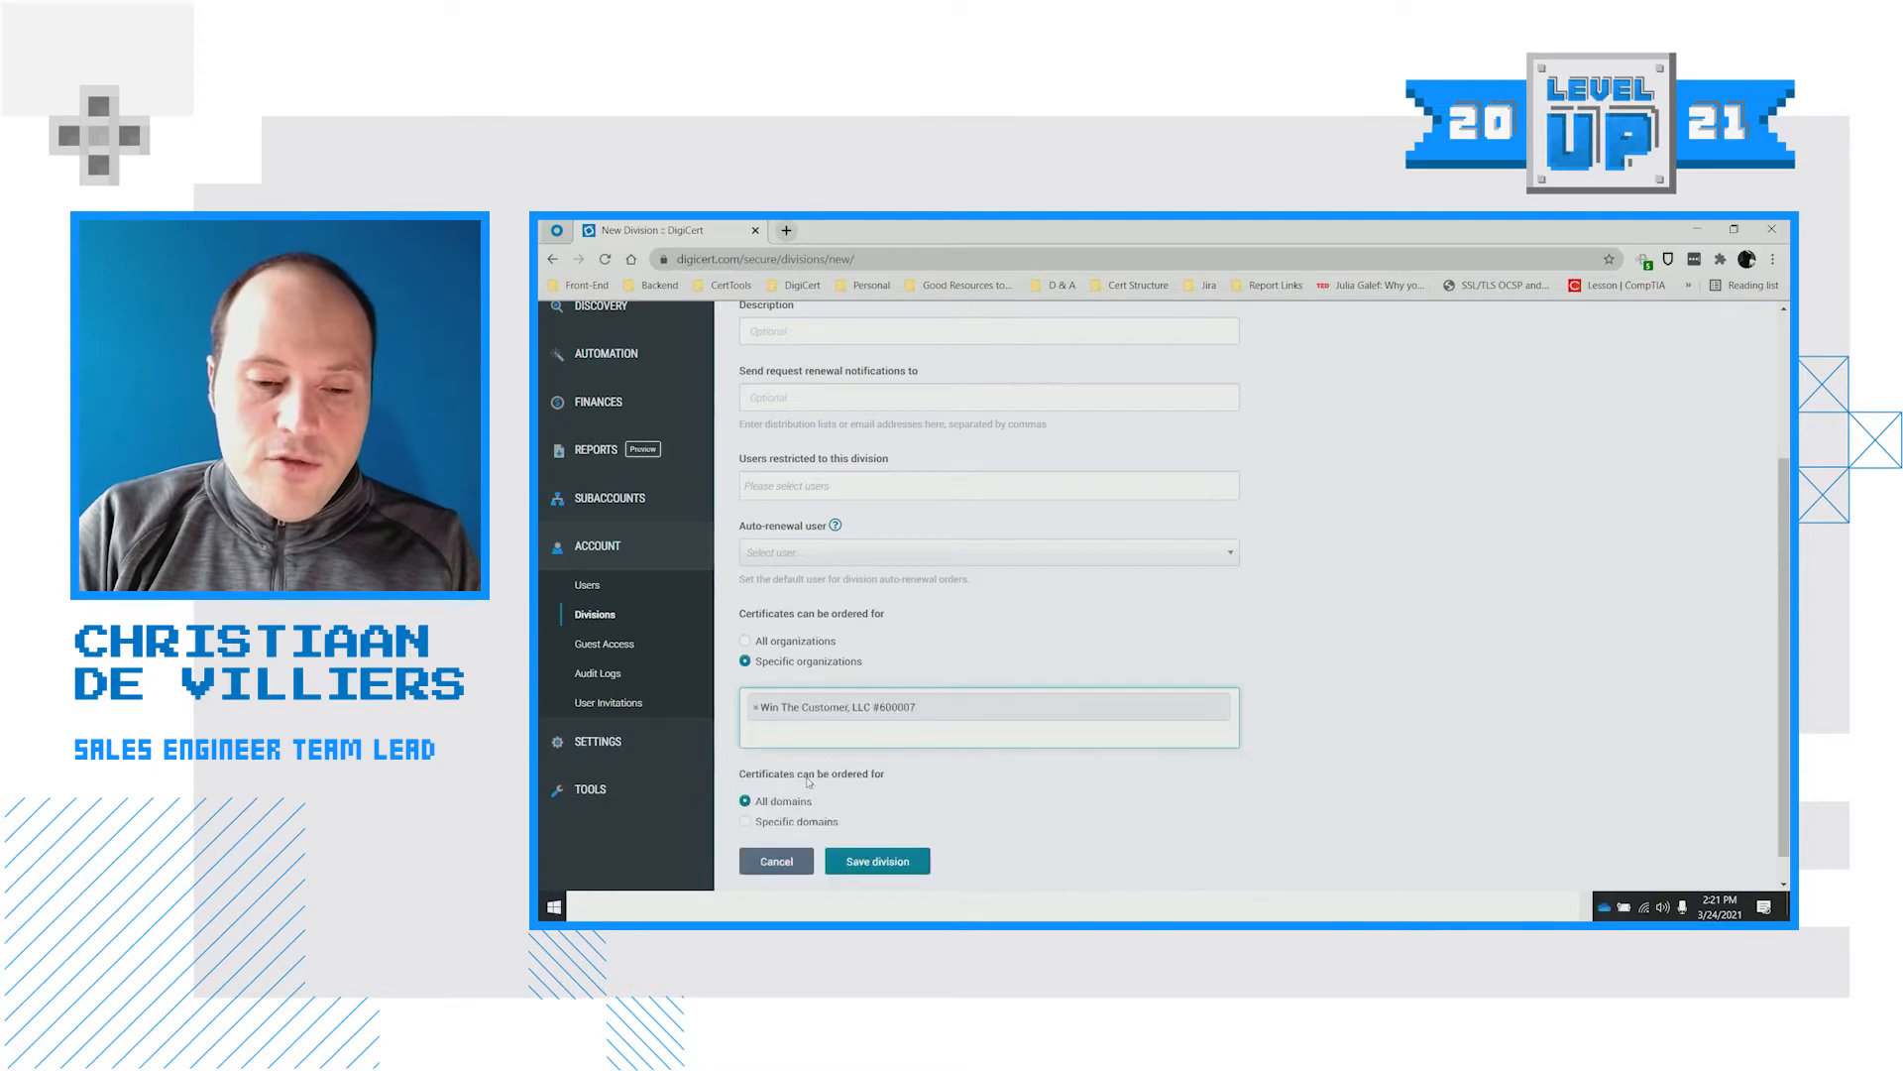
Switch the division to Specific domains, ready to enter an allowed domain
scroll(922, 705, down, 1)
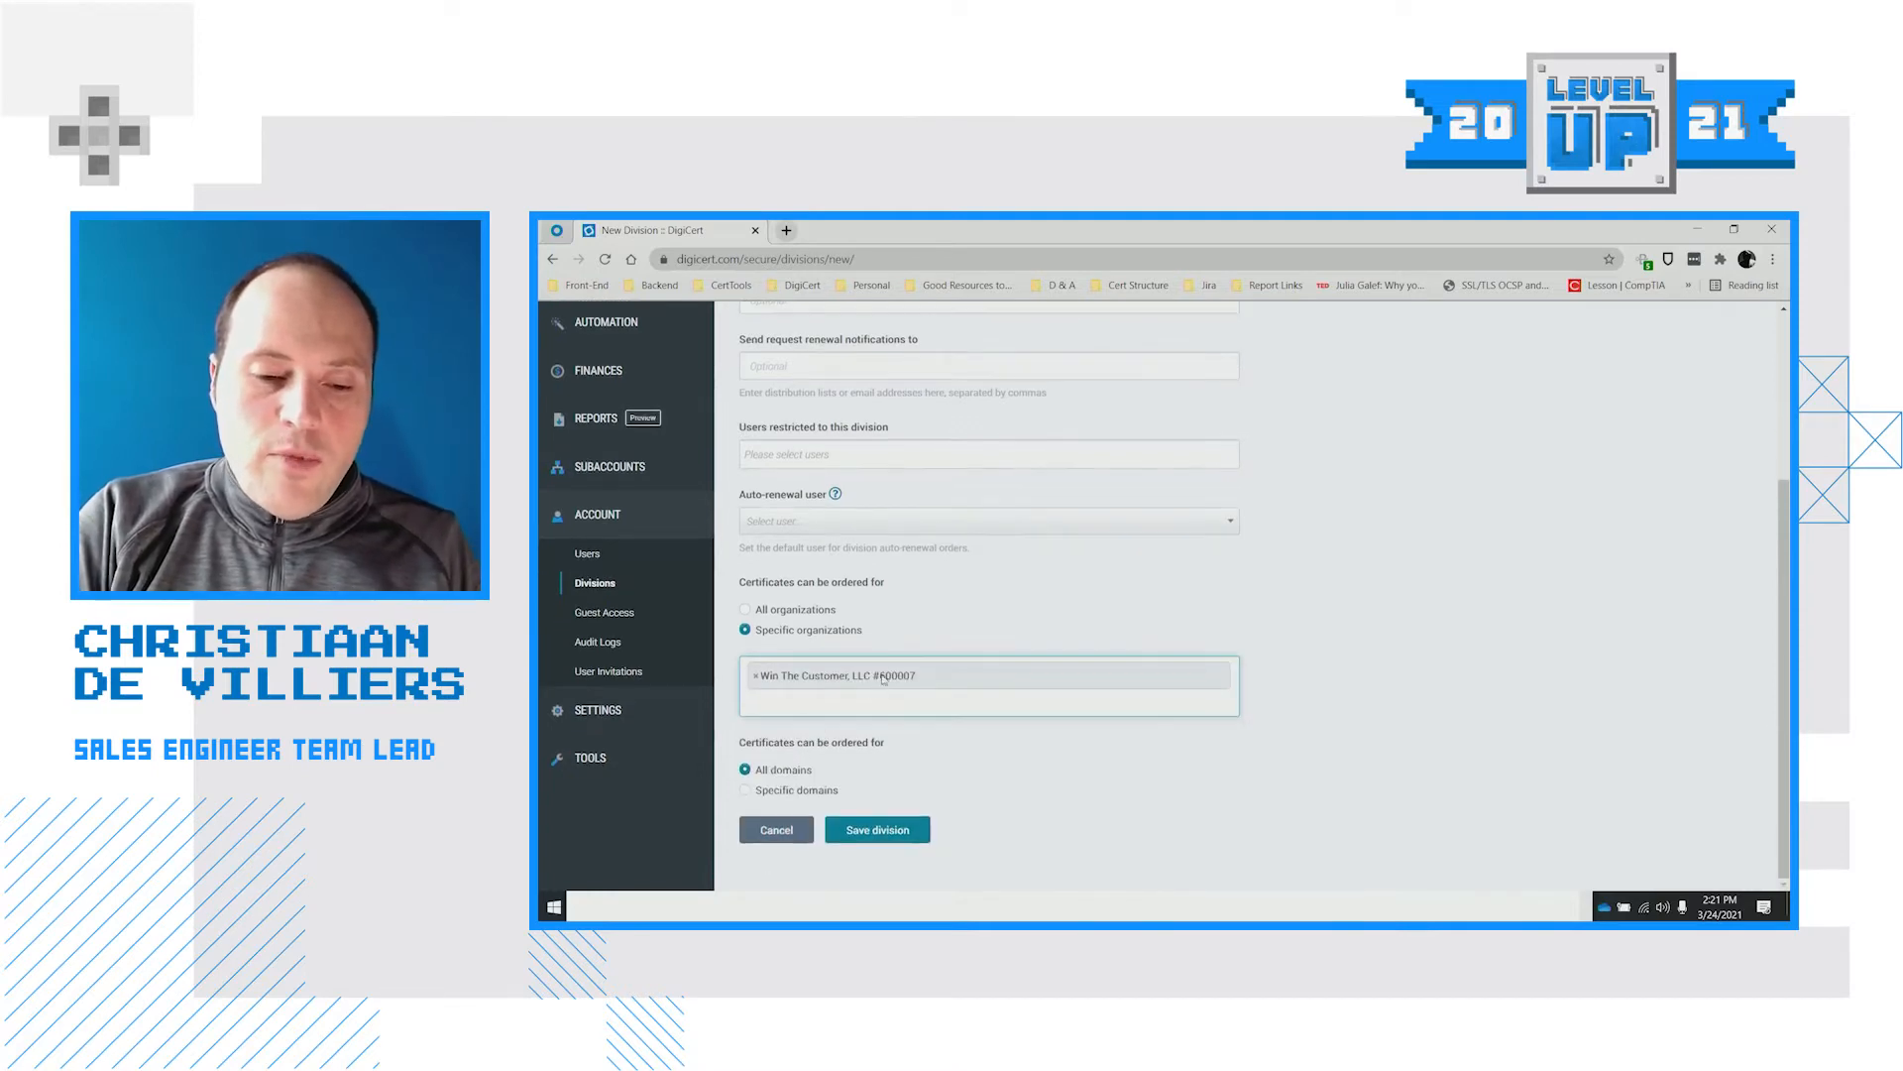
click(829, 791)
scroll(833, 788, down, 1)
click(854, 774)
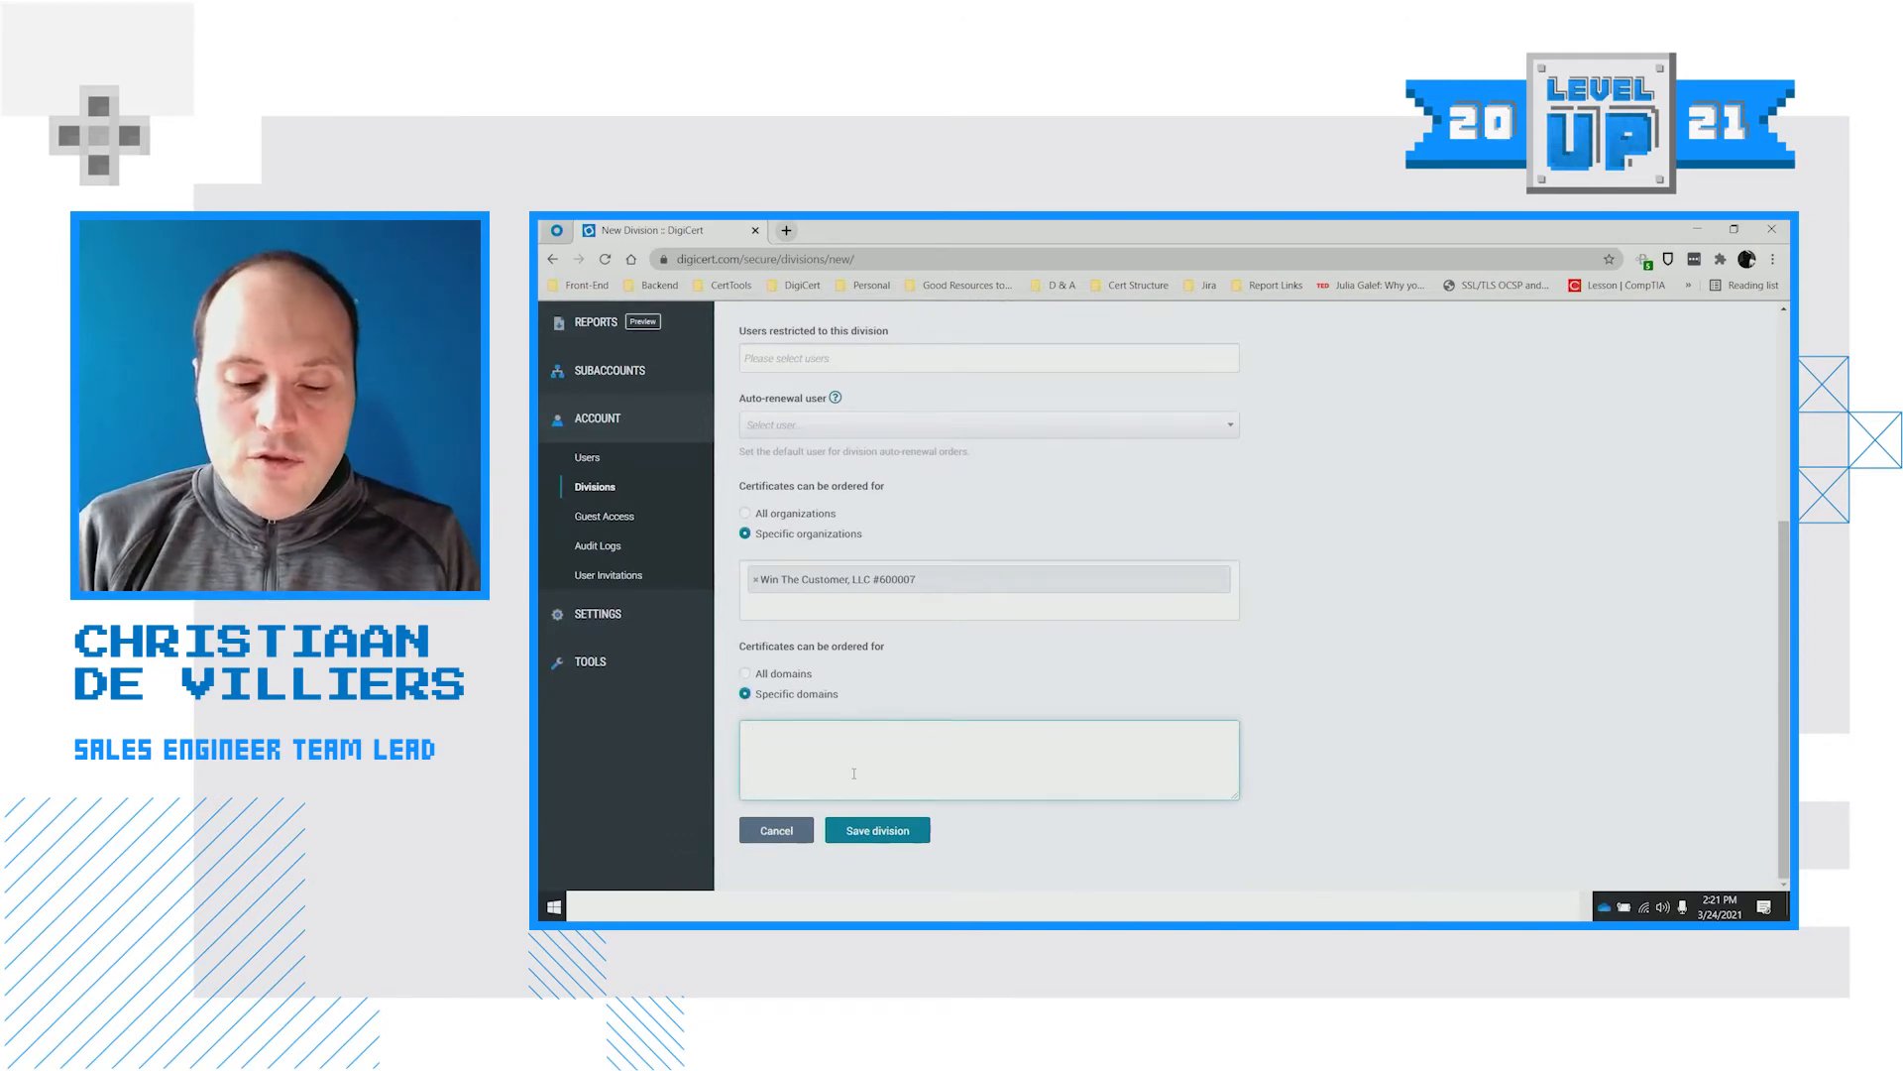
Enter demo.peeple.co.za as the allowed domain and attempt to save the division
text(peeple.co.za)
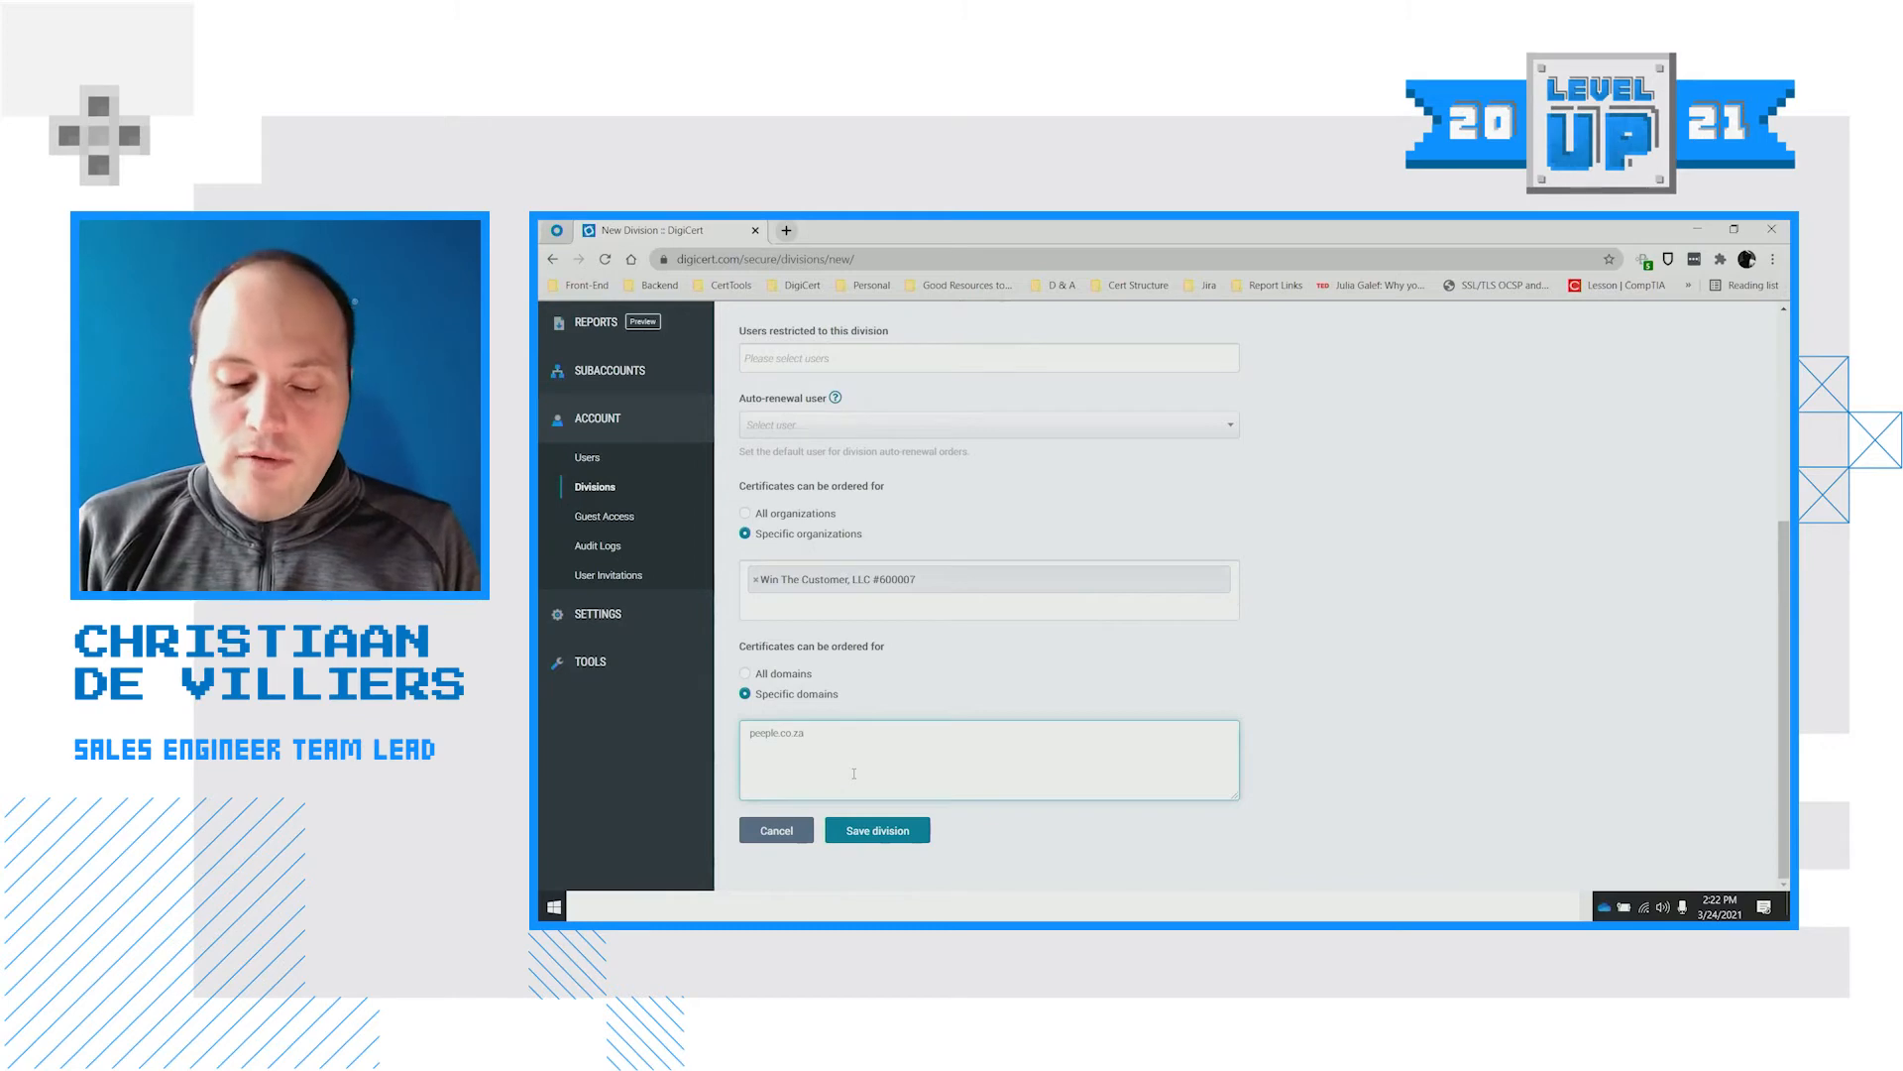
text(demo.)
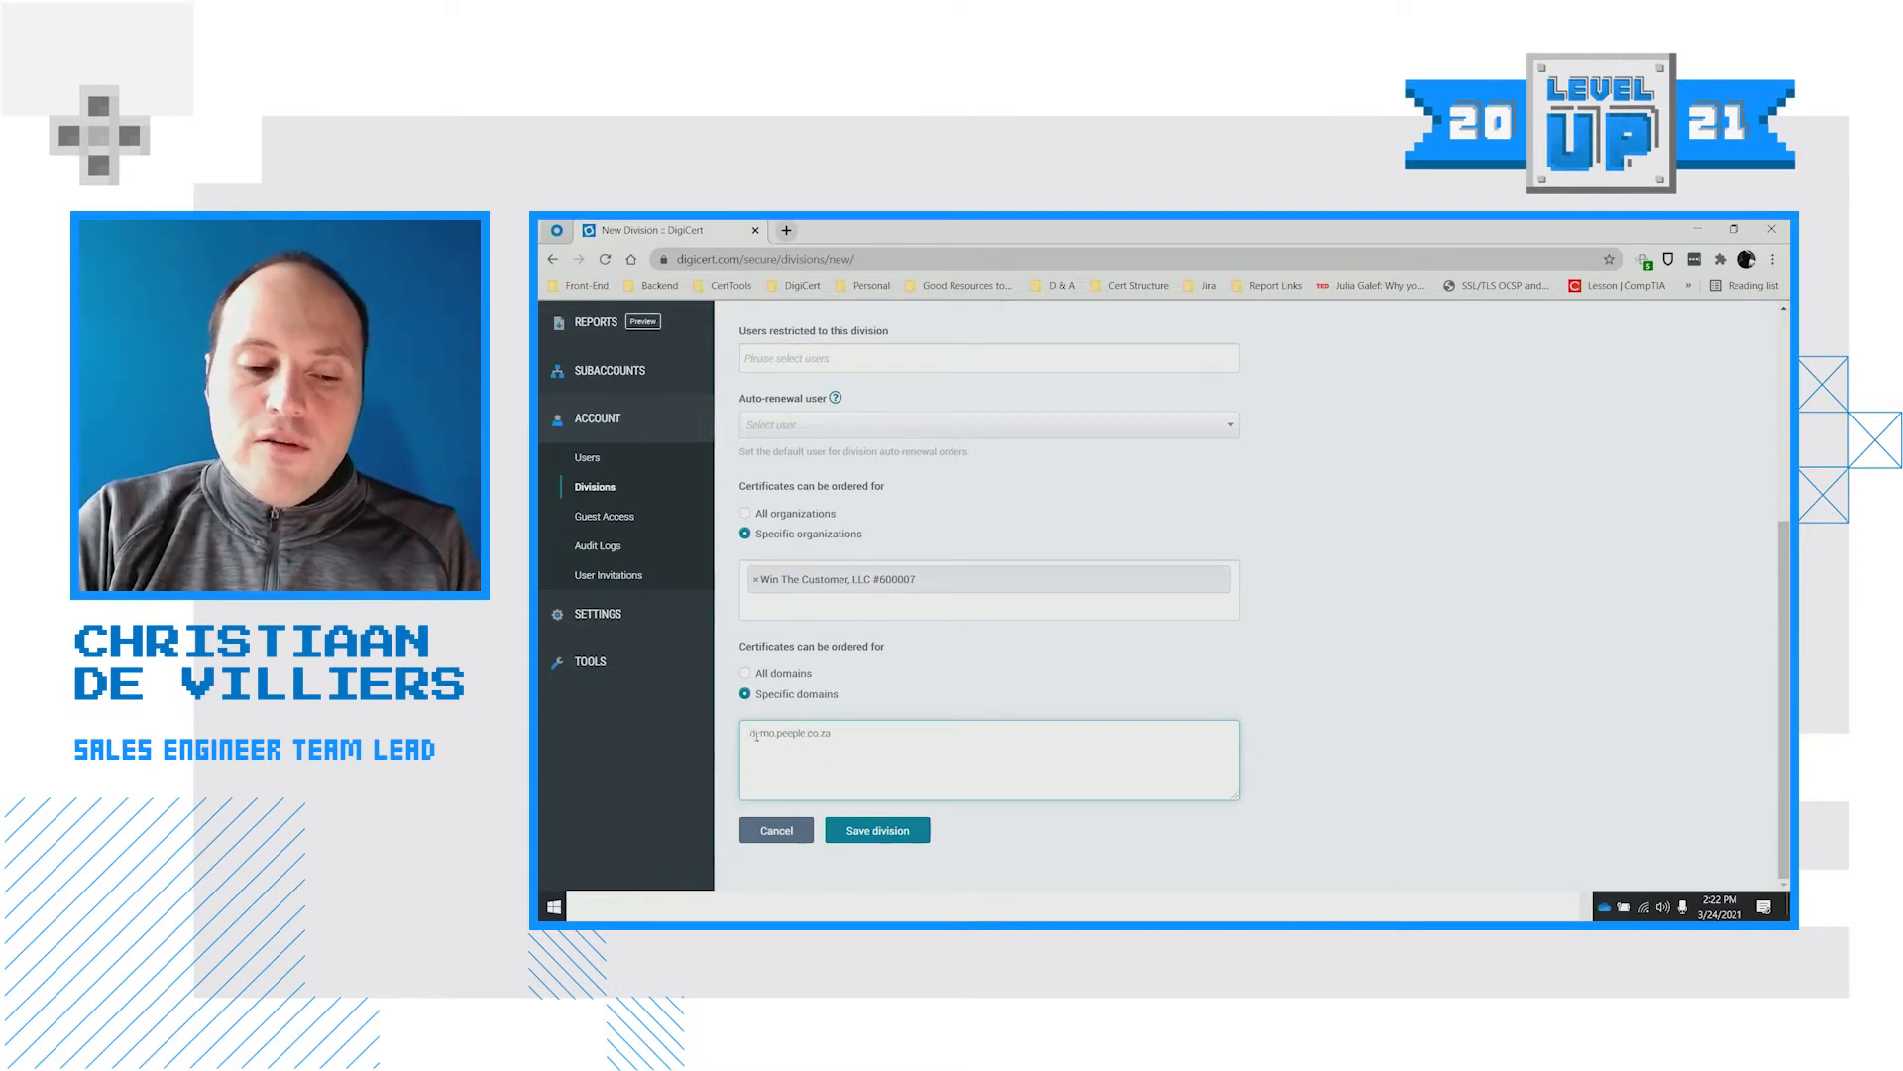
drag(750, 734, 837, 727)
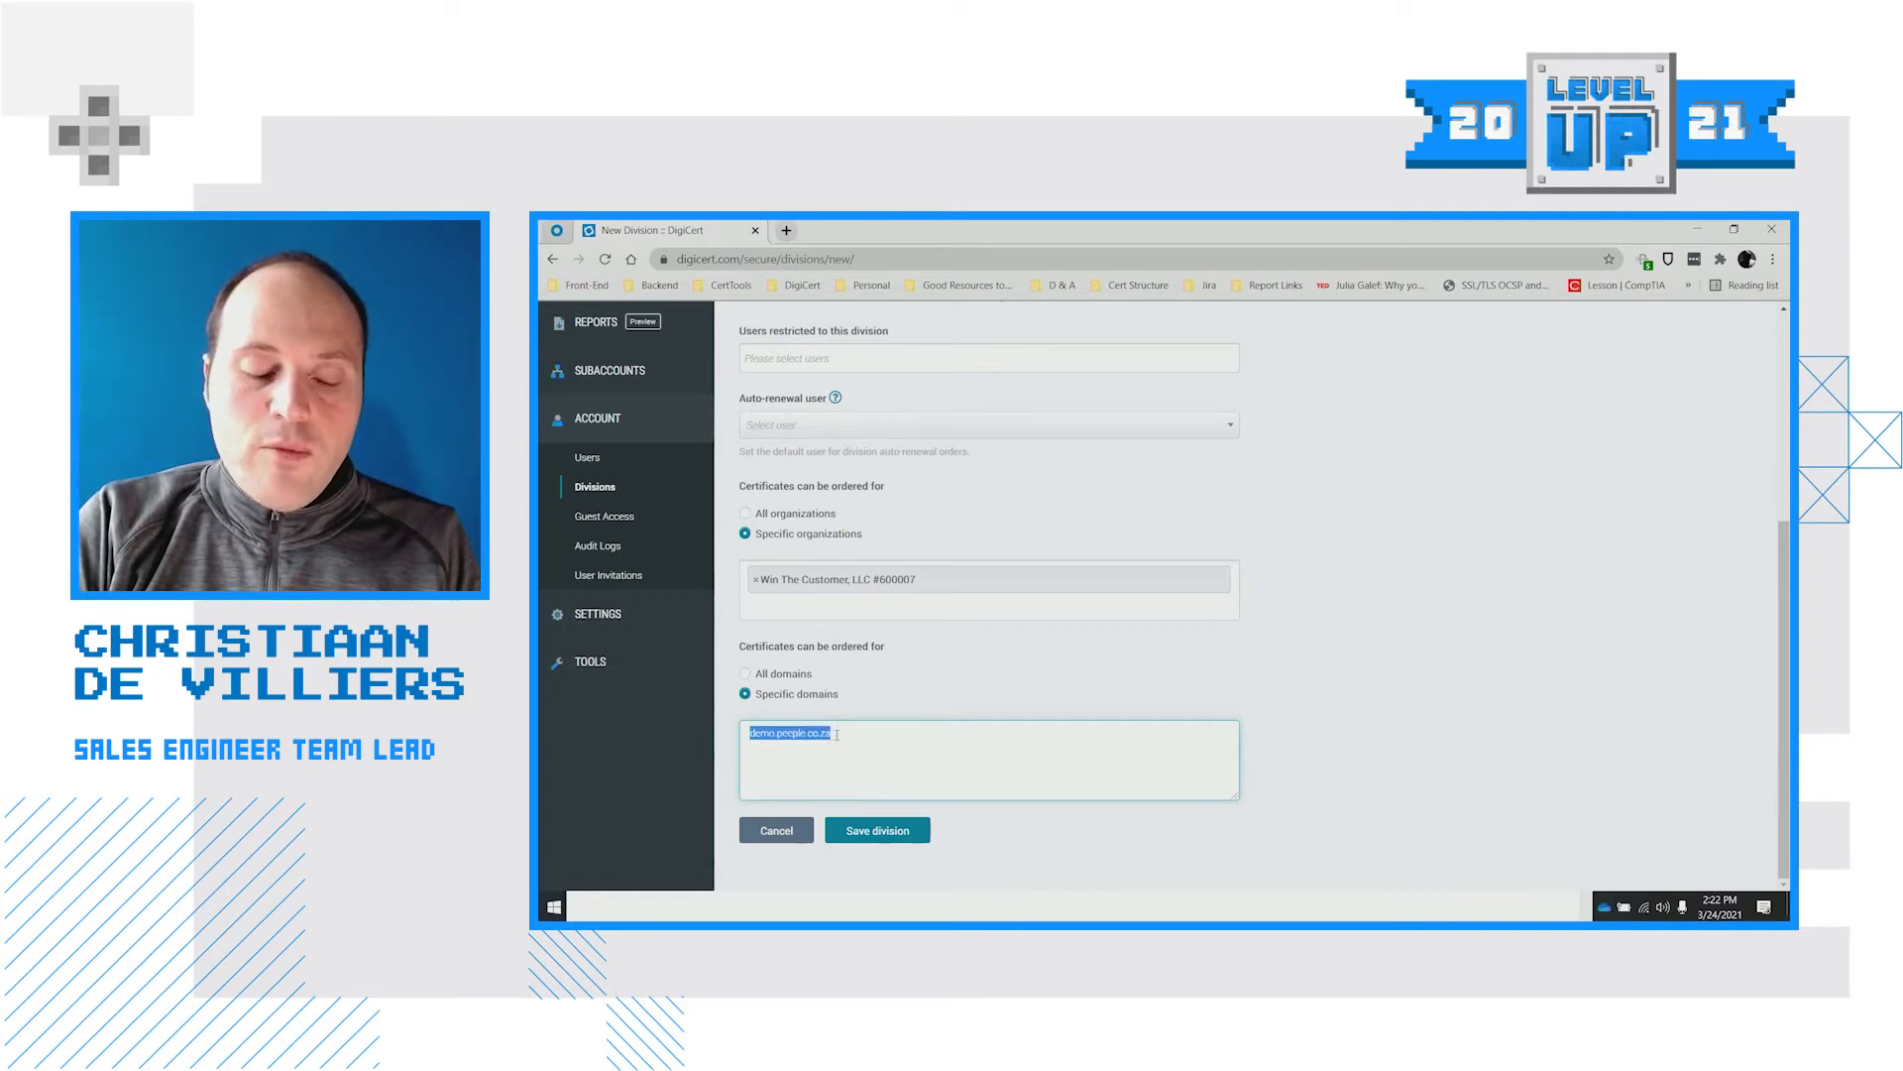
click(837, 735)
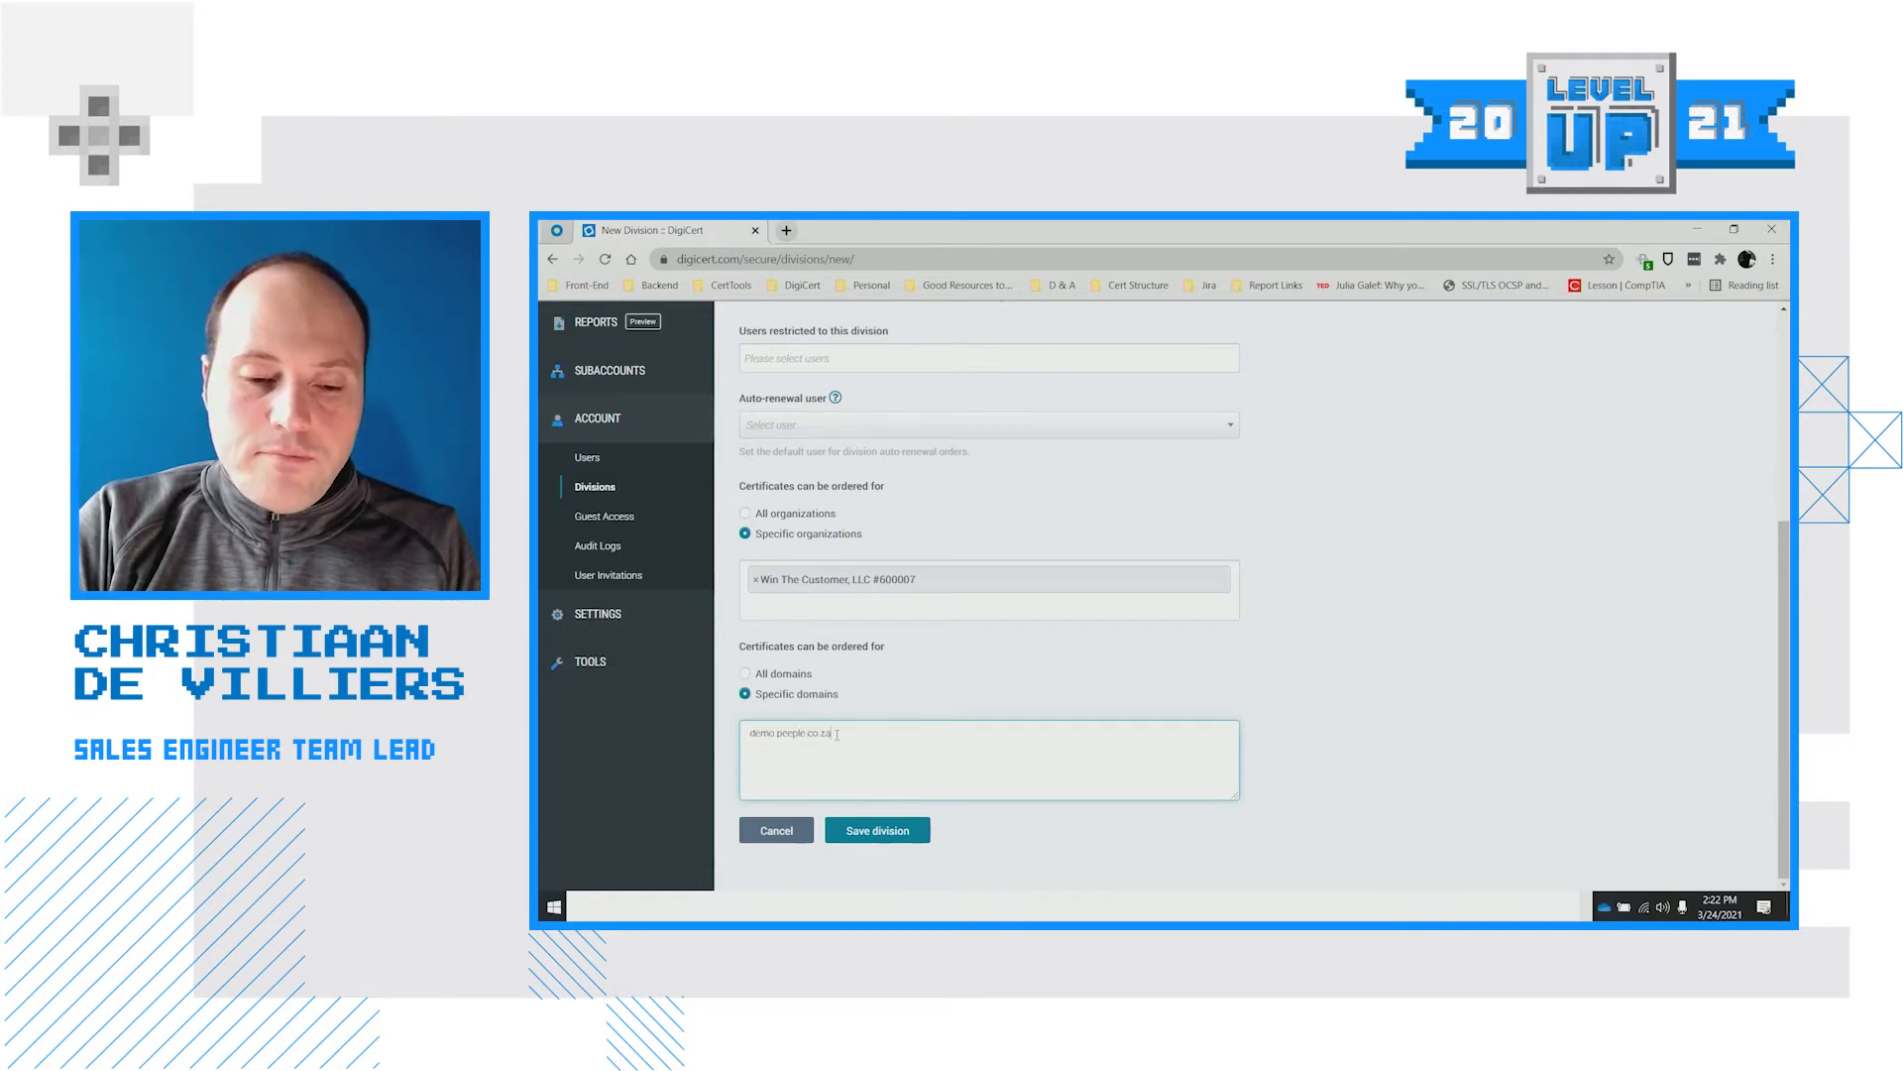
click(894, 840)
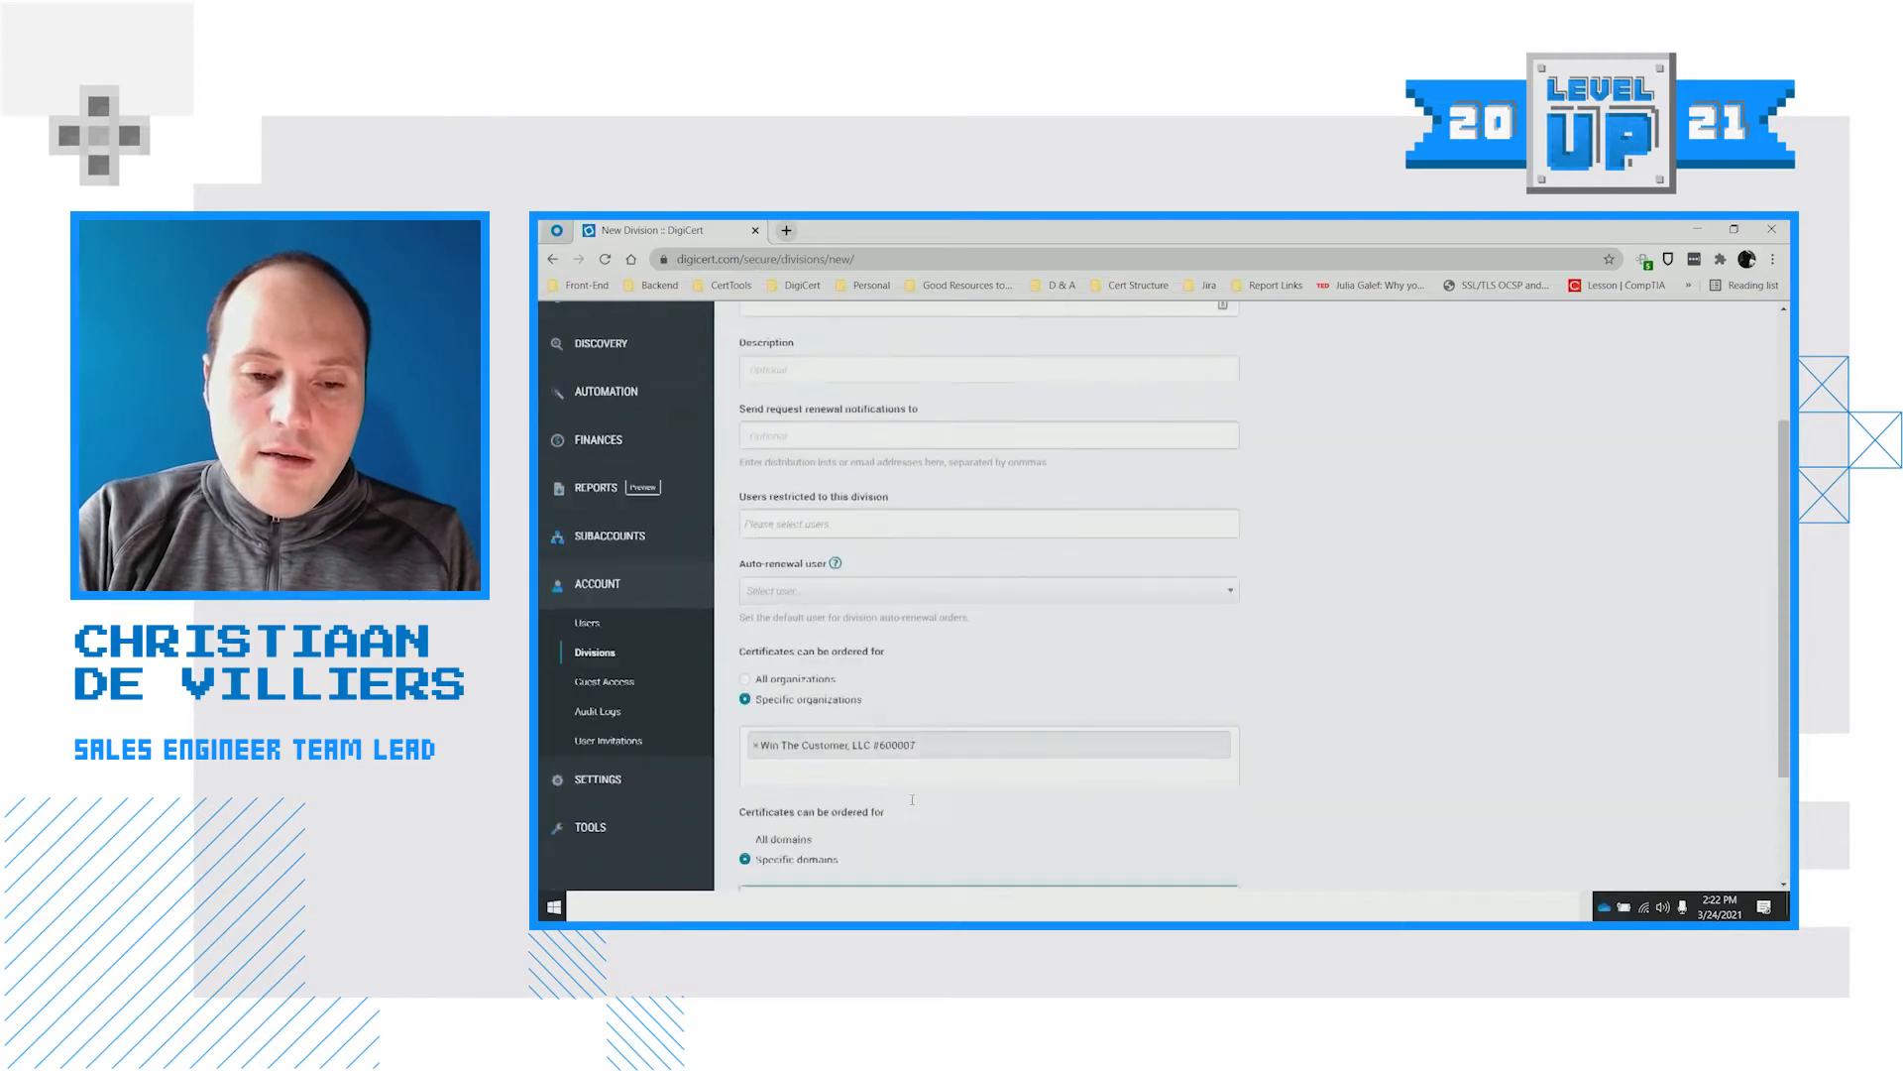
scroll(843, 666, down, 5)
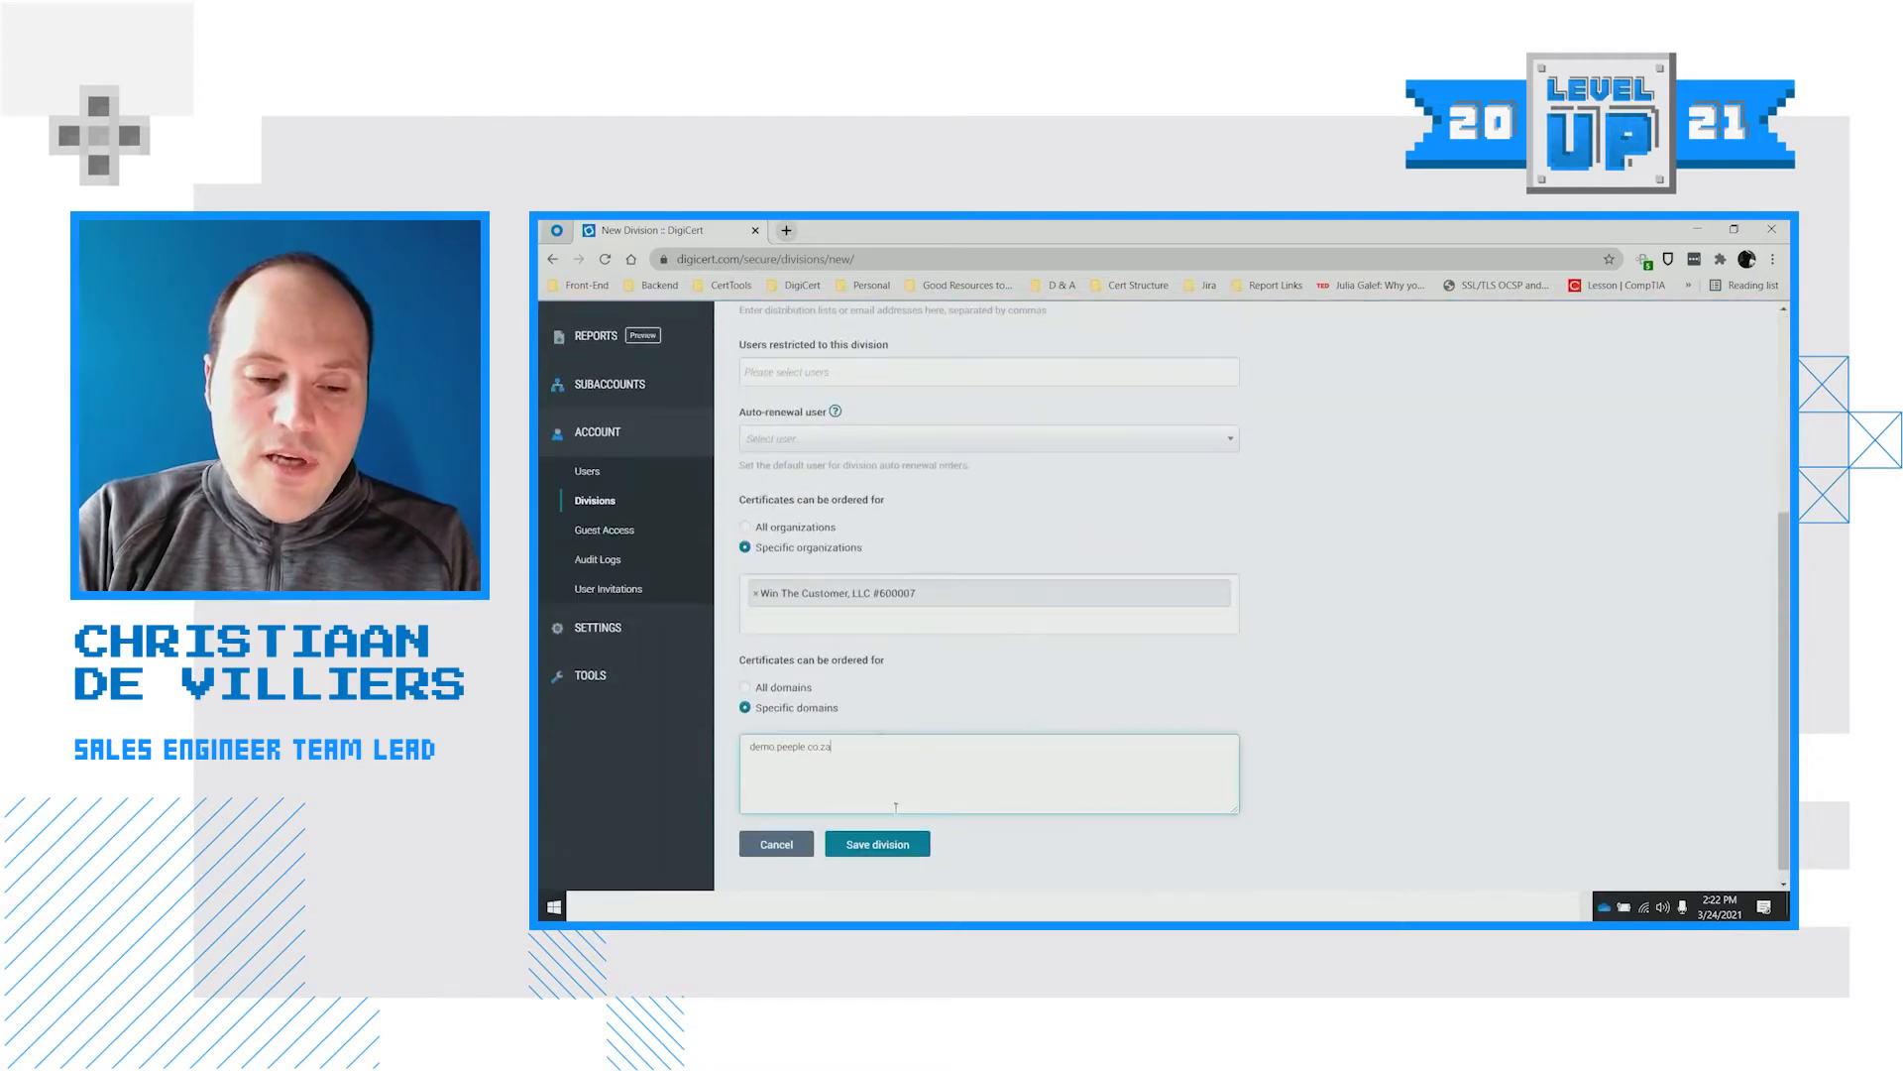
click(896, 842)
Name the division 'Demonstration Demo' and save it
click(798, 475)
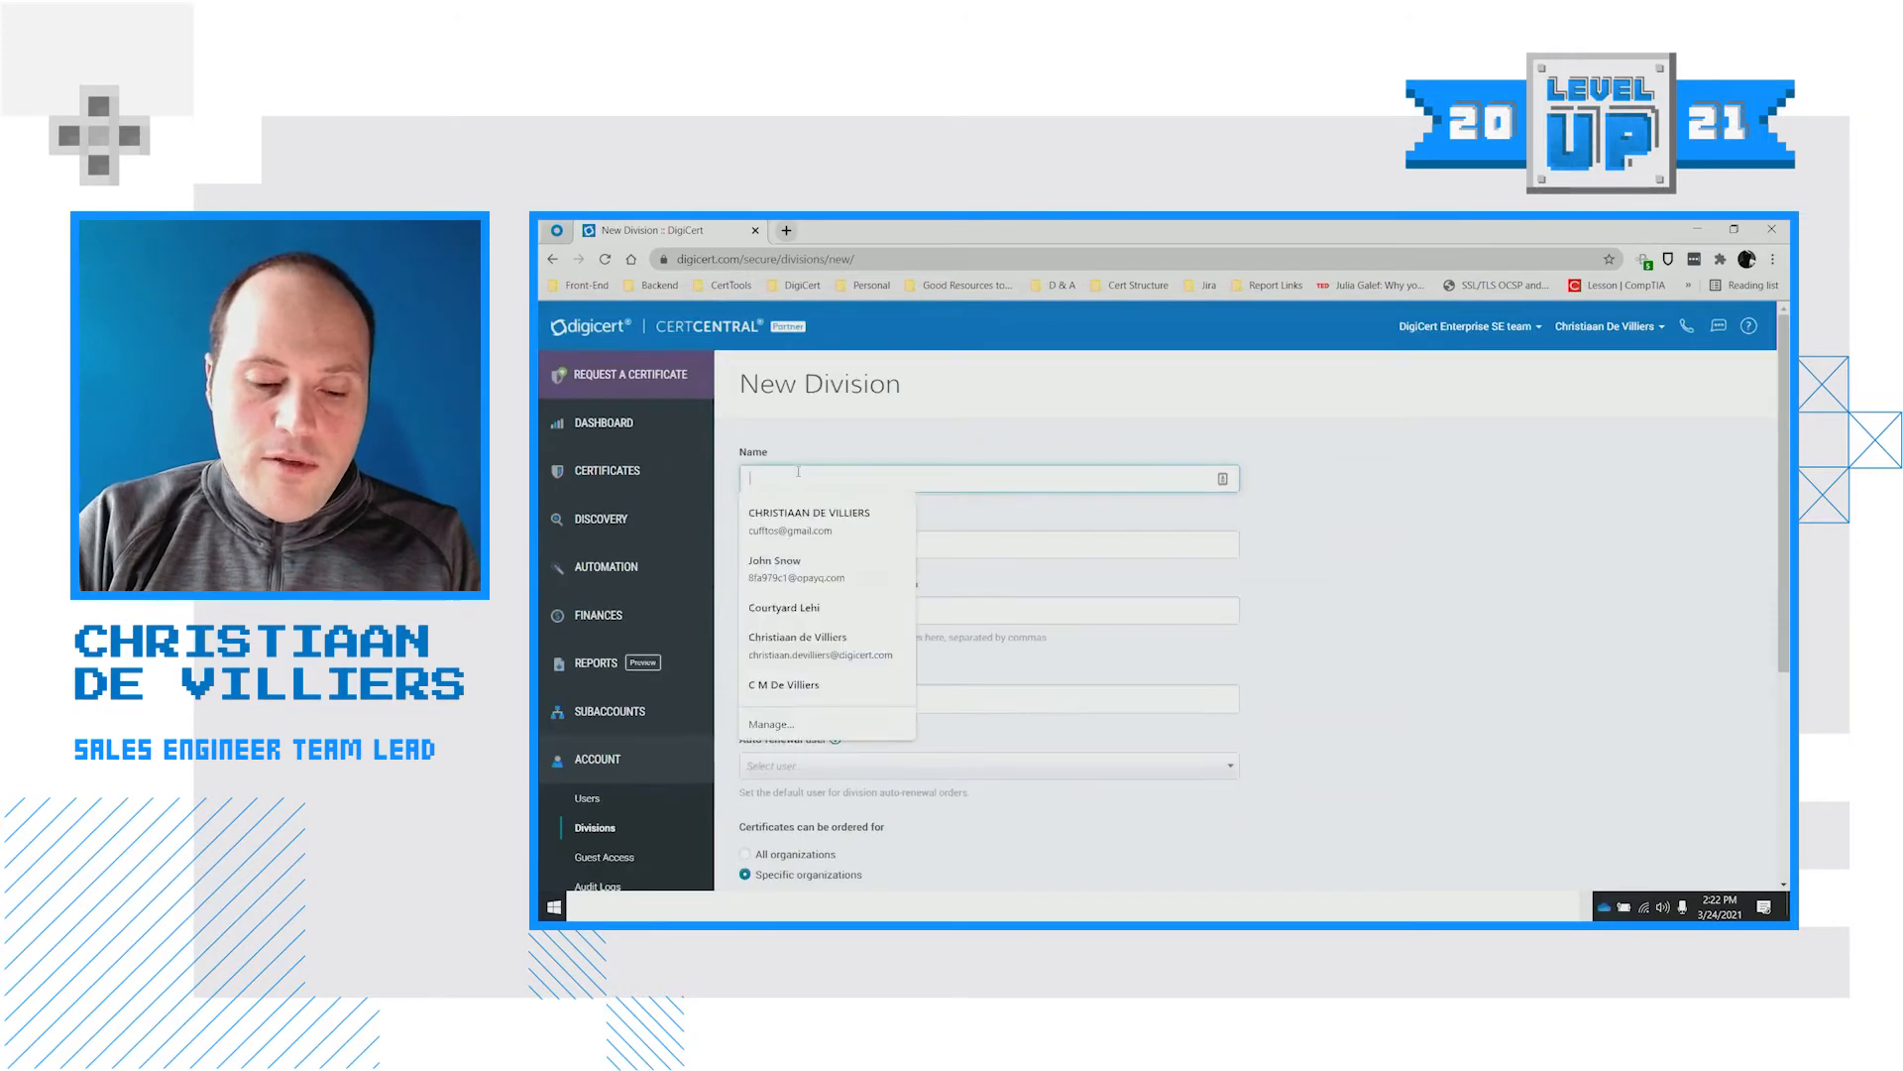
text(Deconstration)
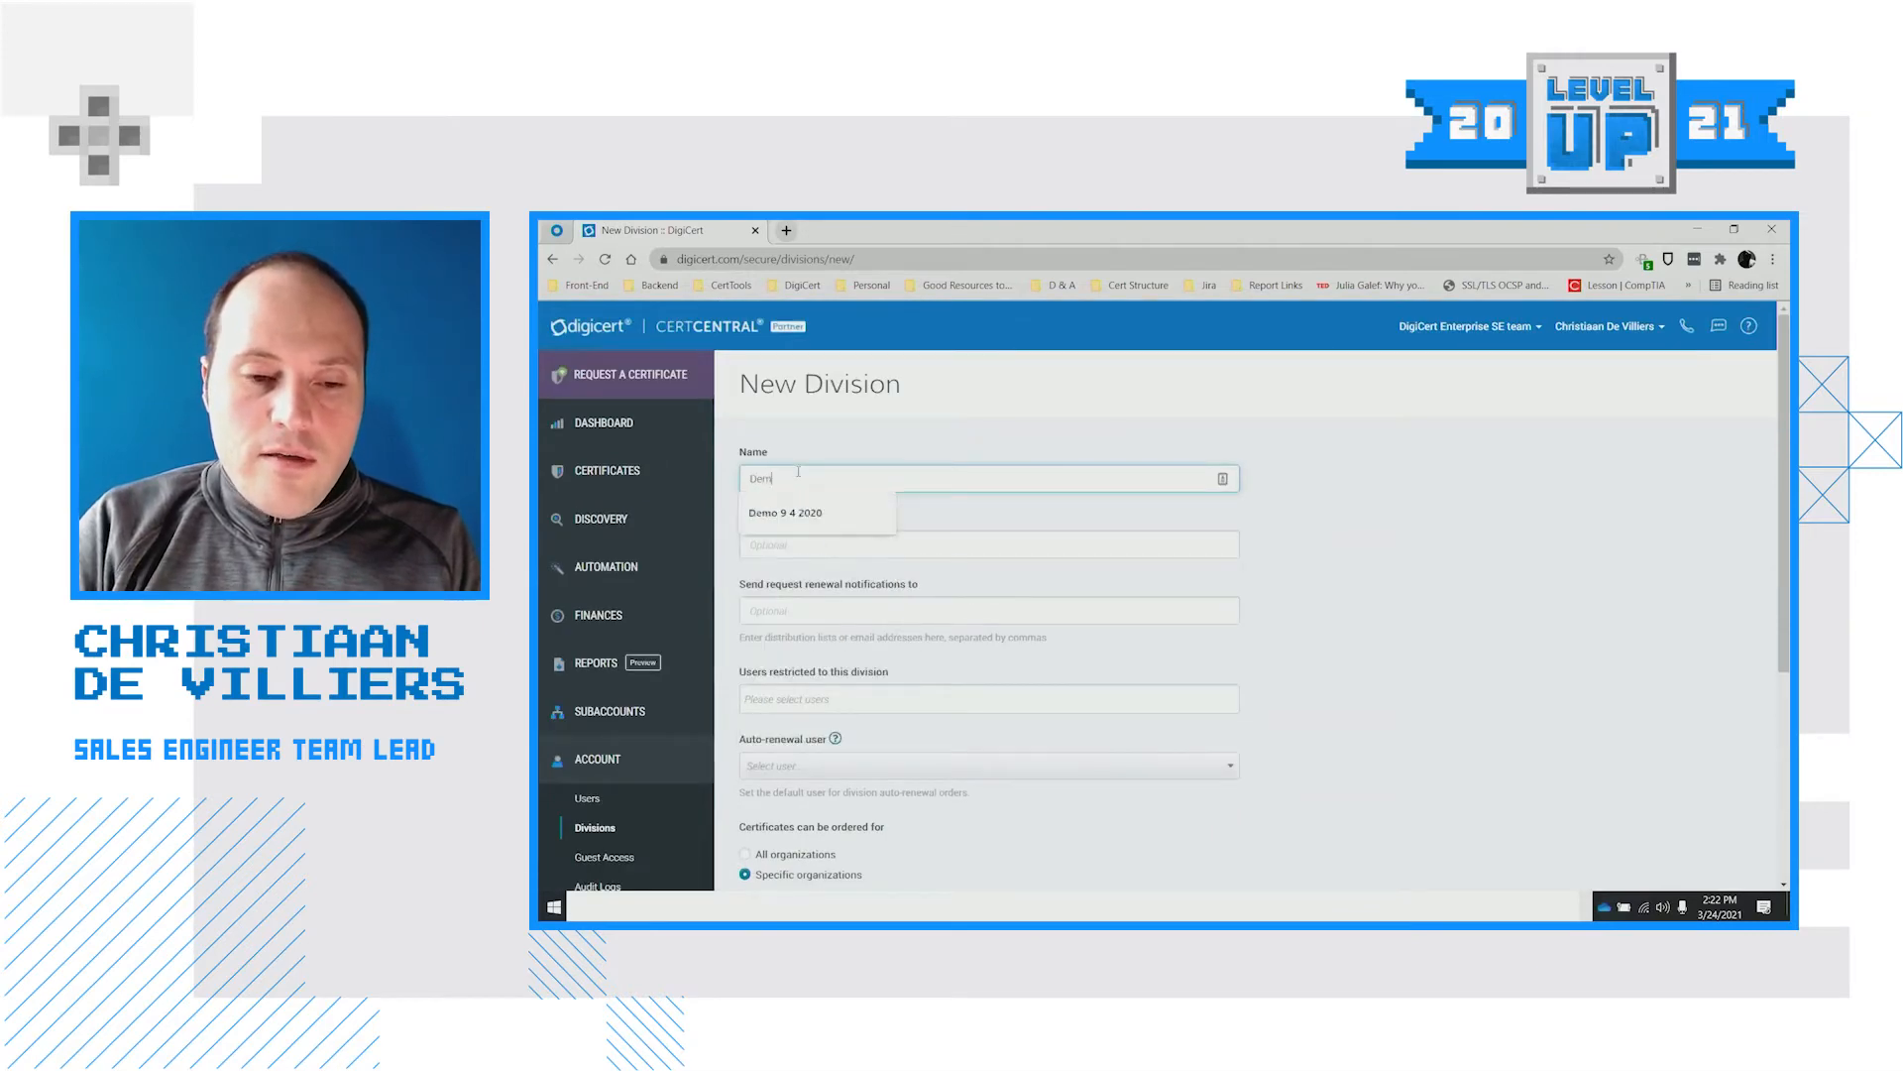
text( D)
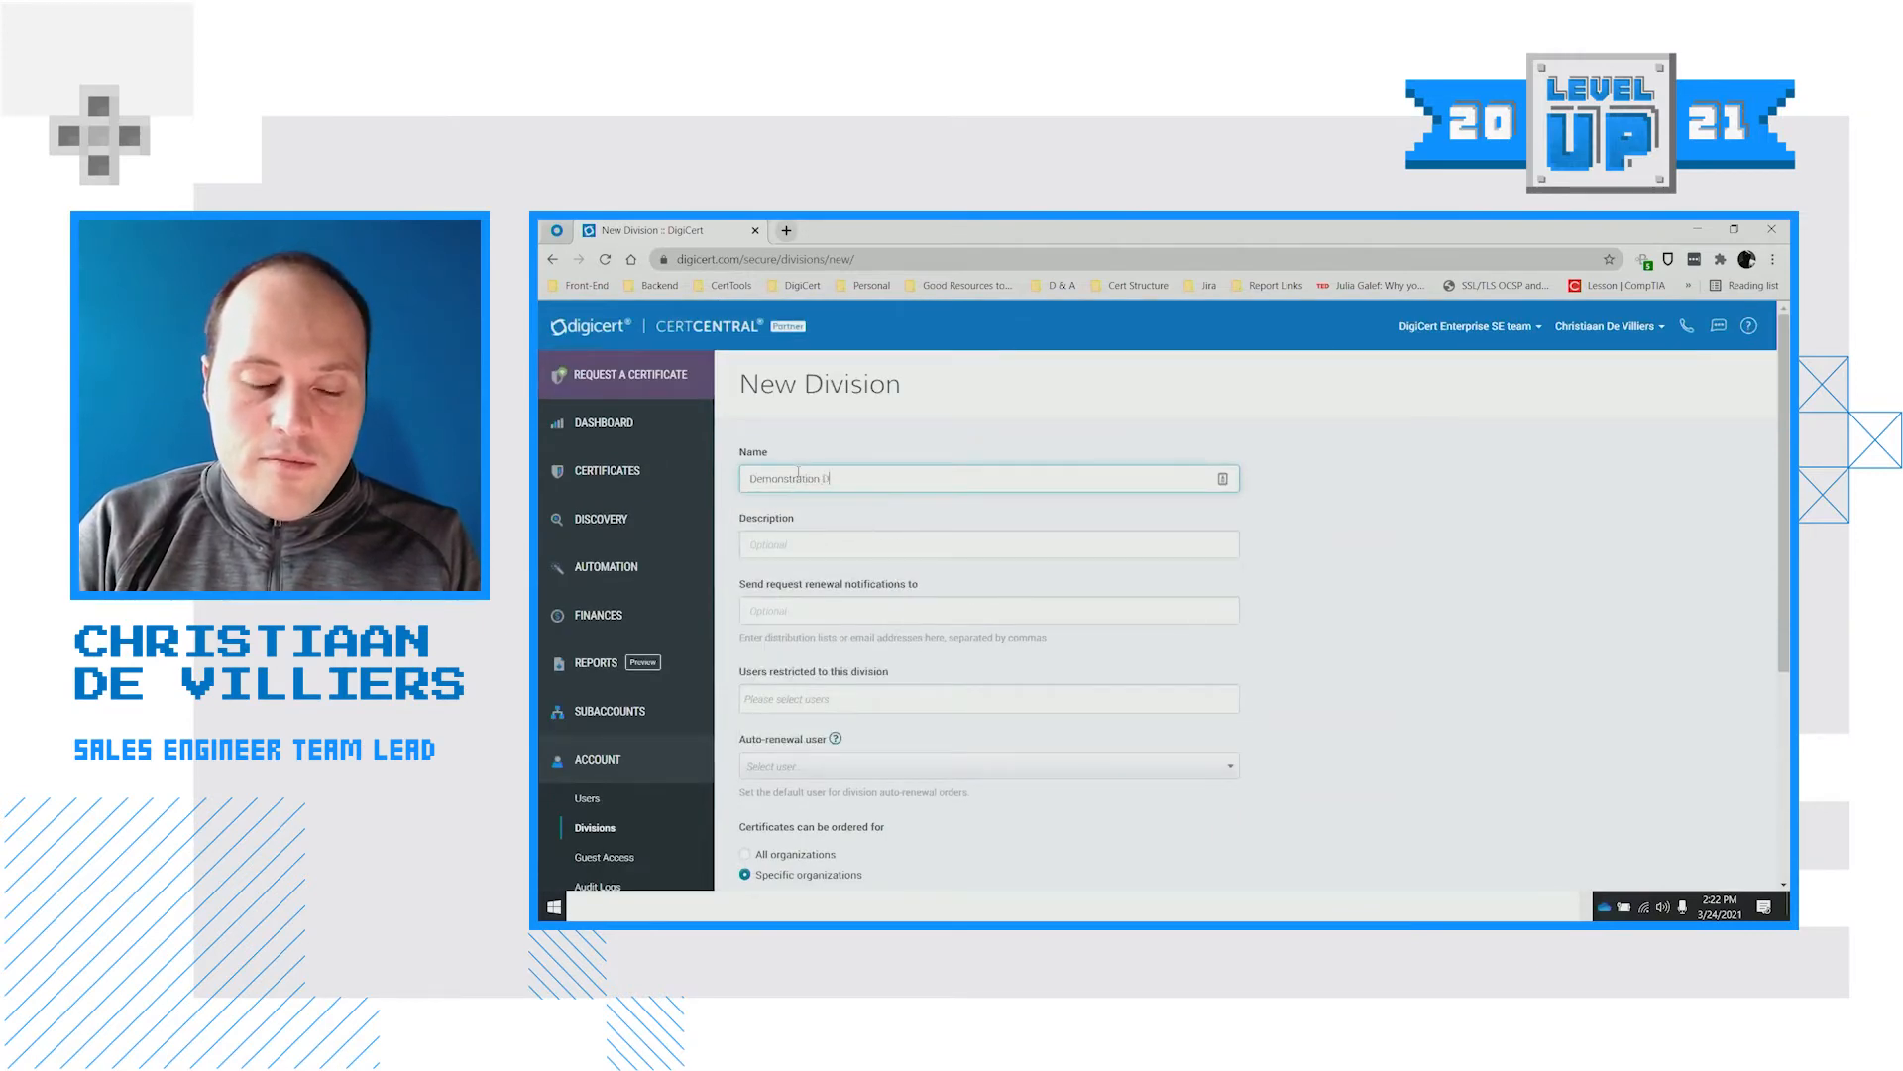
text(emo)
click(1376, 643)
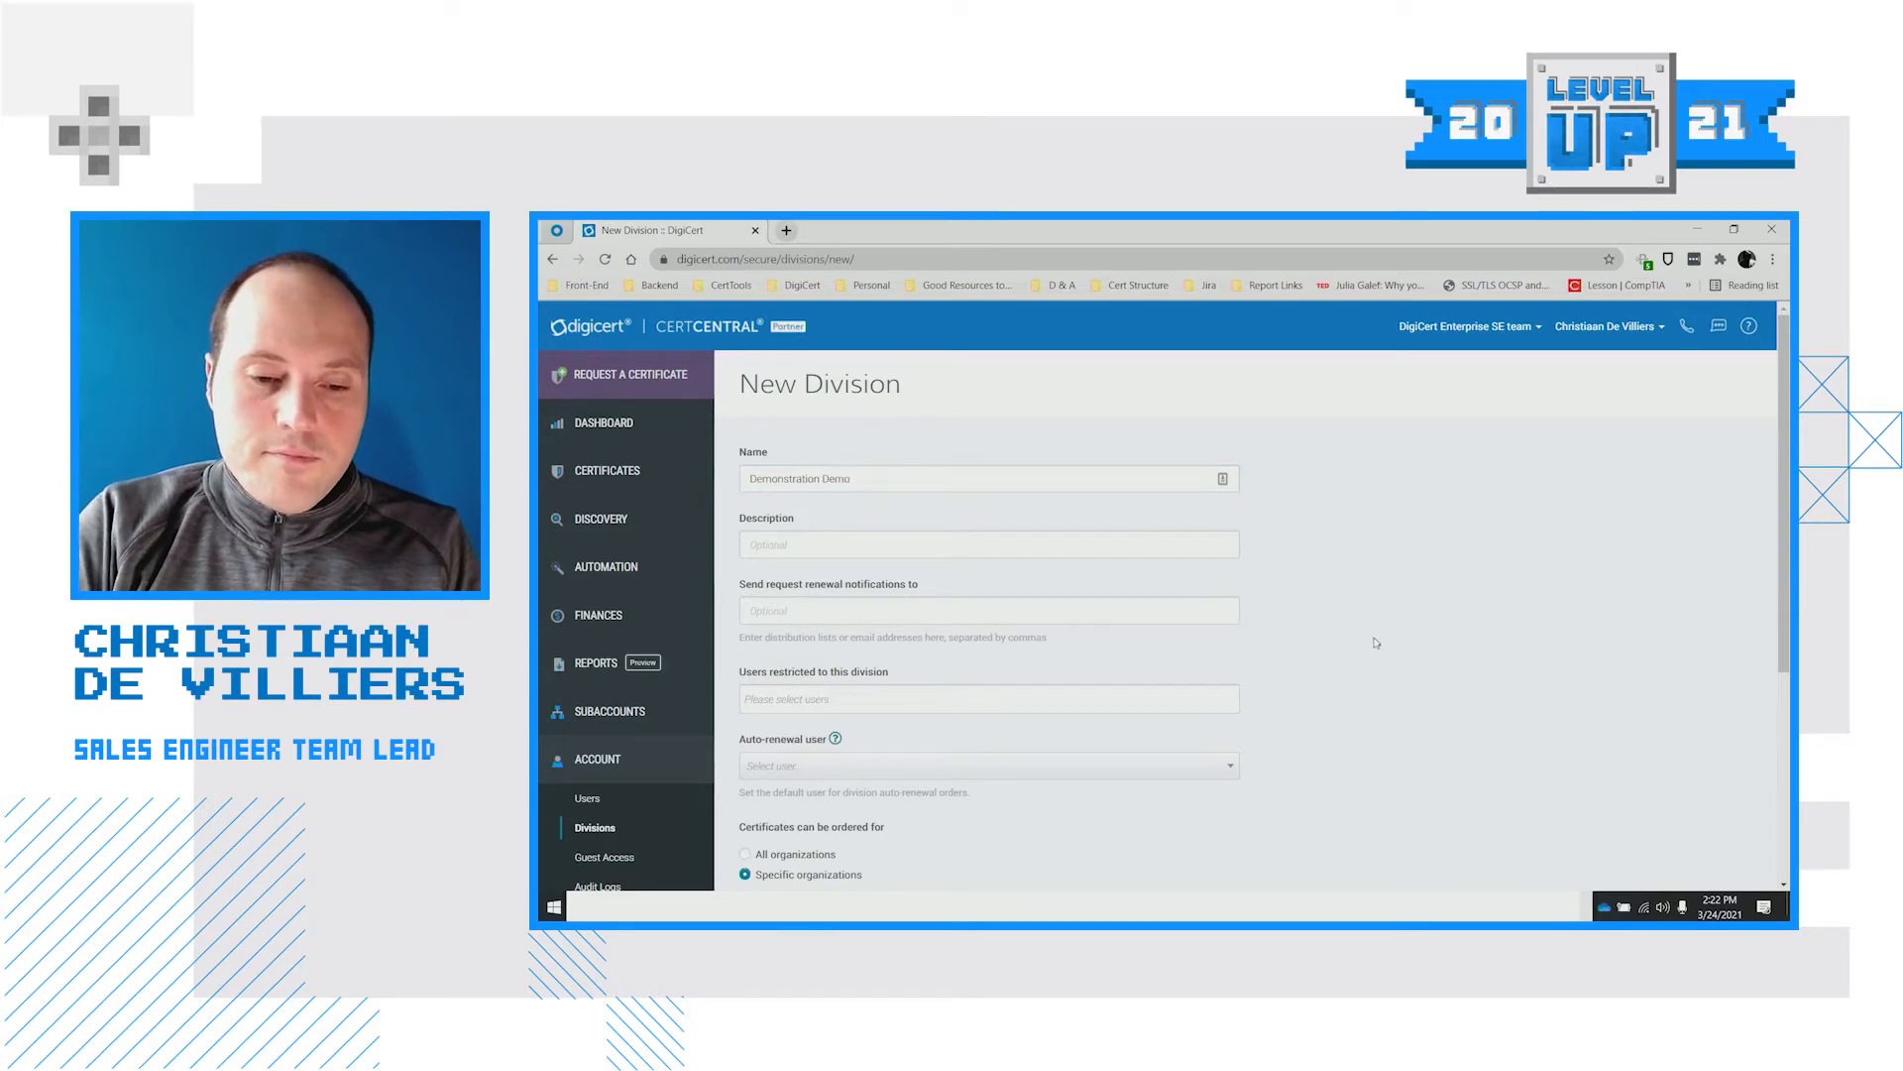
scroll(1376, 642, down, 5)
click(877, 830)
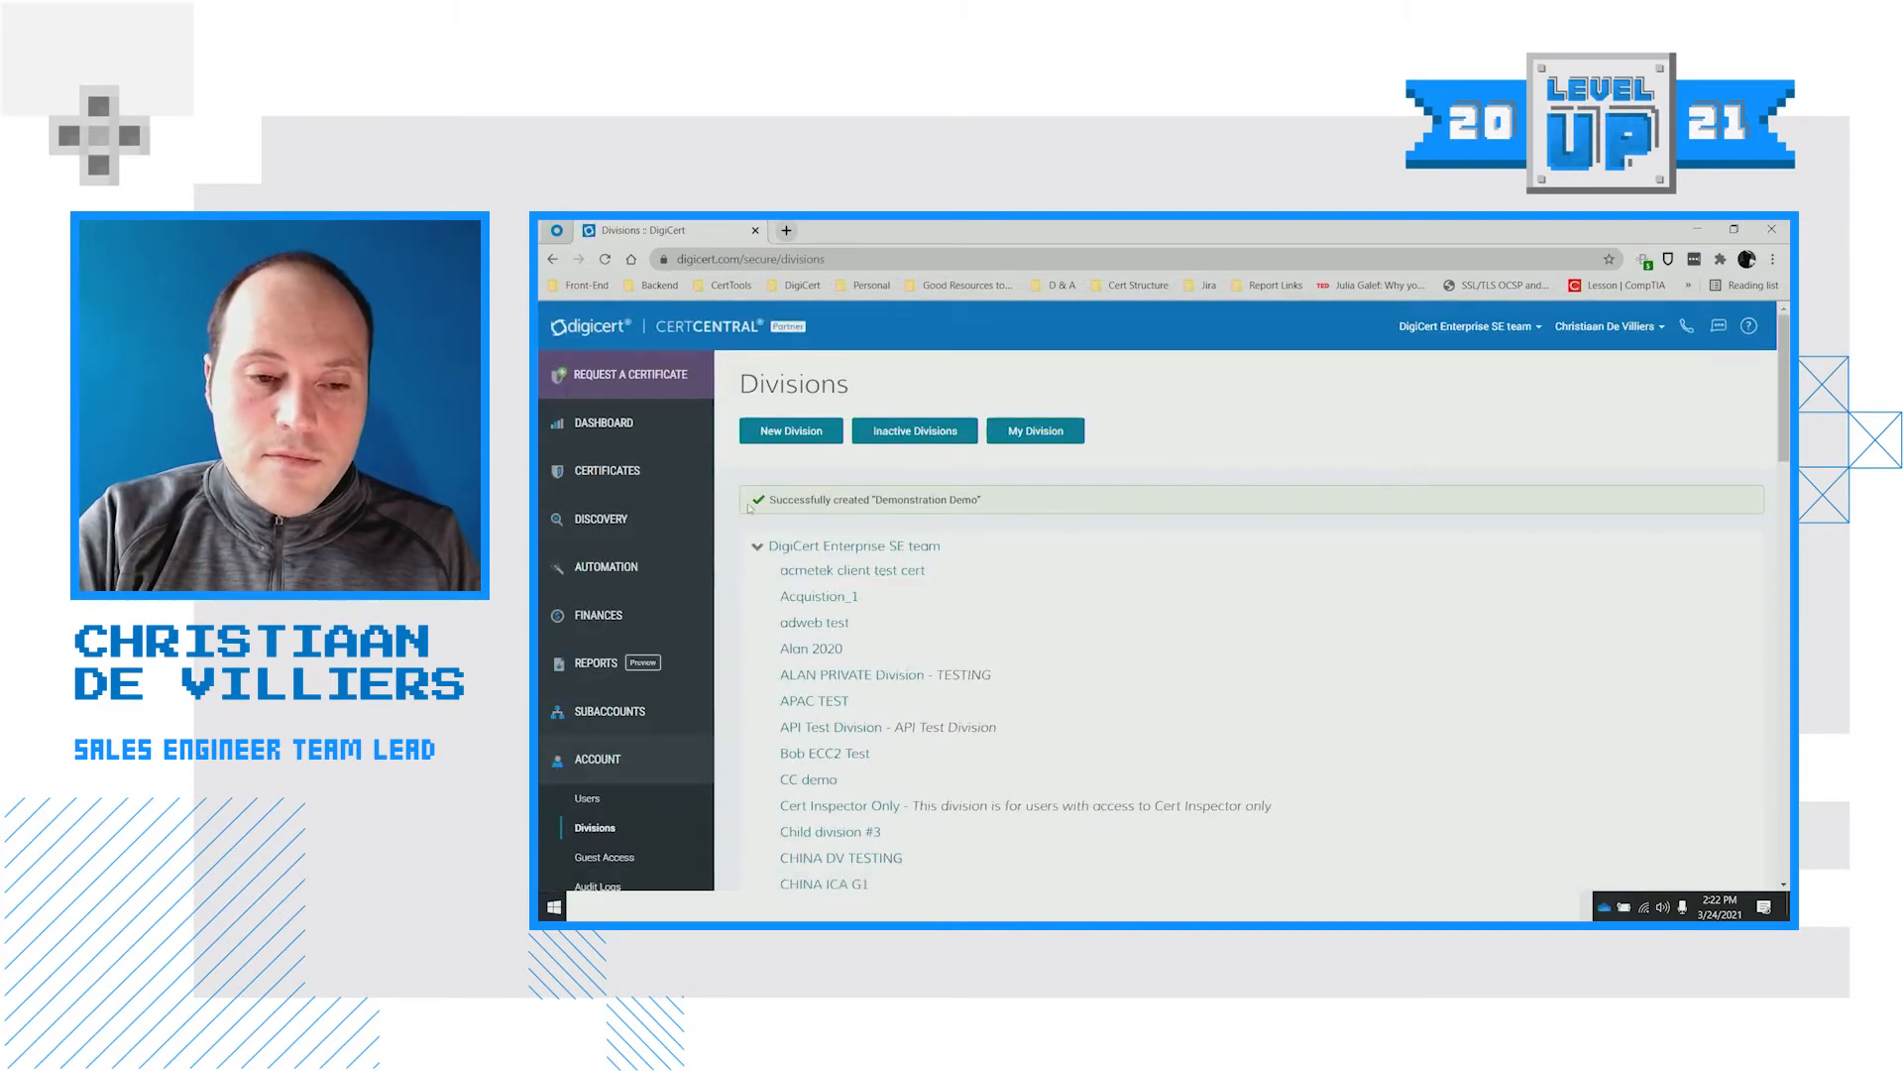
Start a Secure Site OV request ordered for the Demonstration Demo division
mouse_move(765, 411)
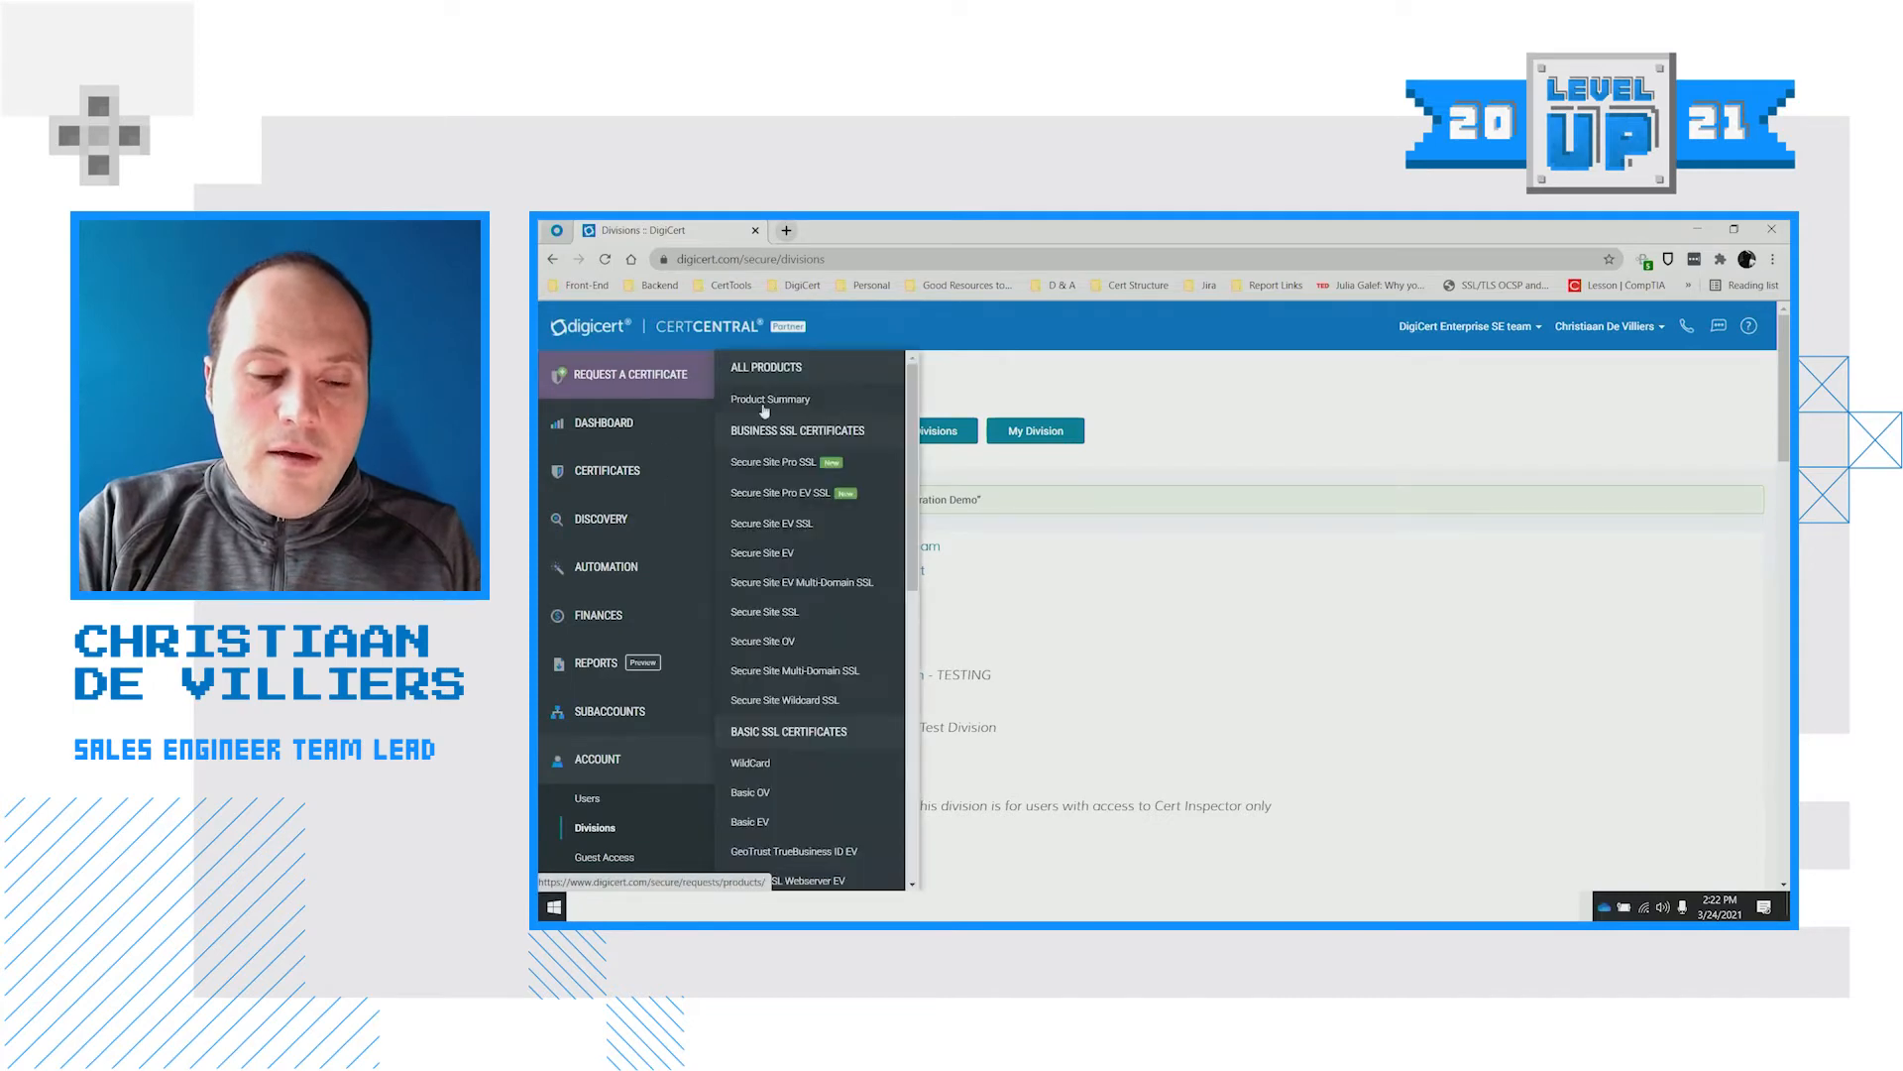
click(789, 642)
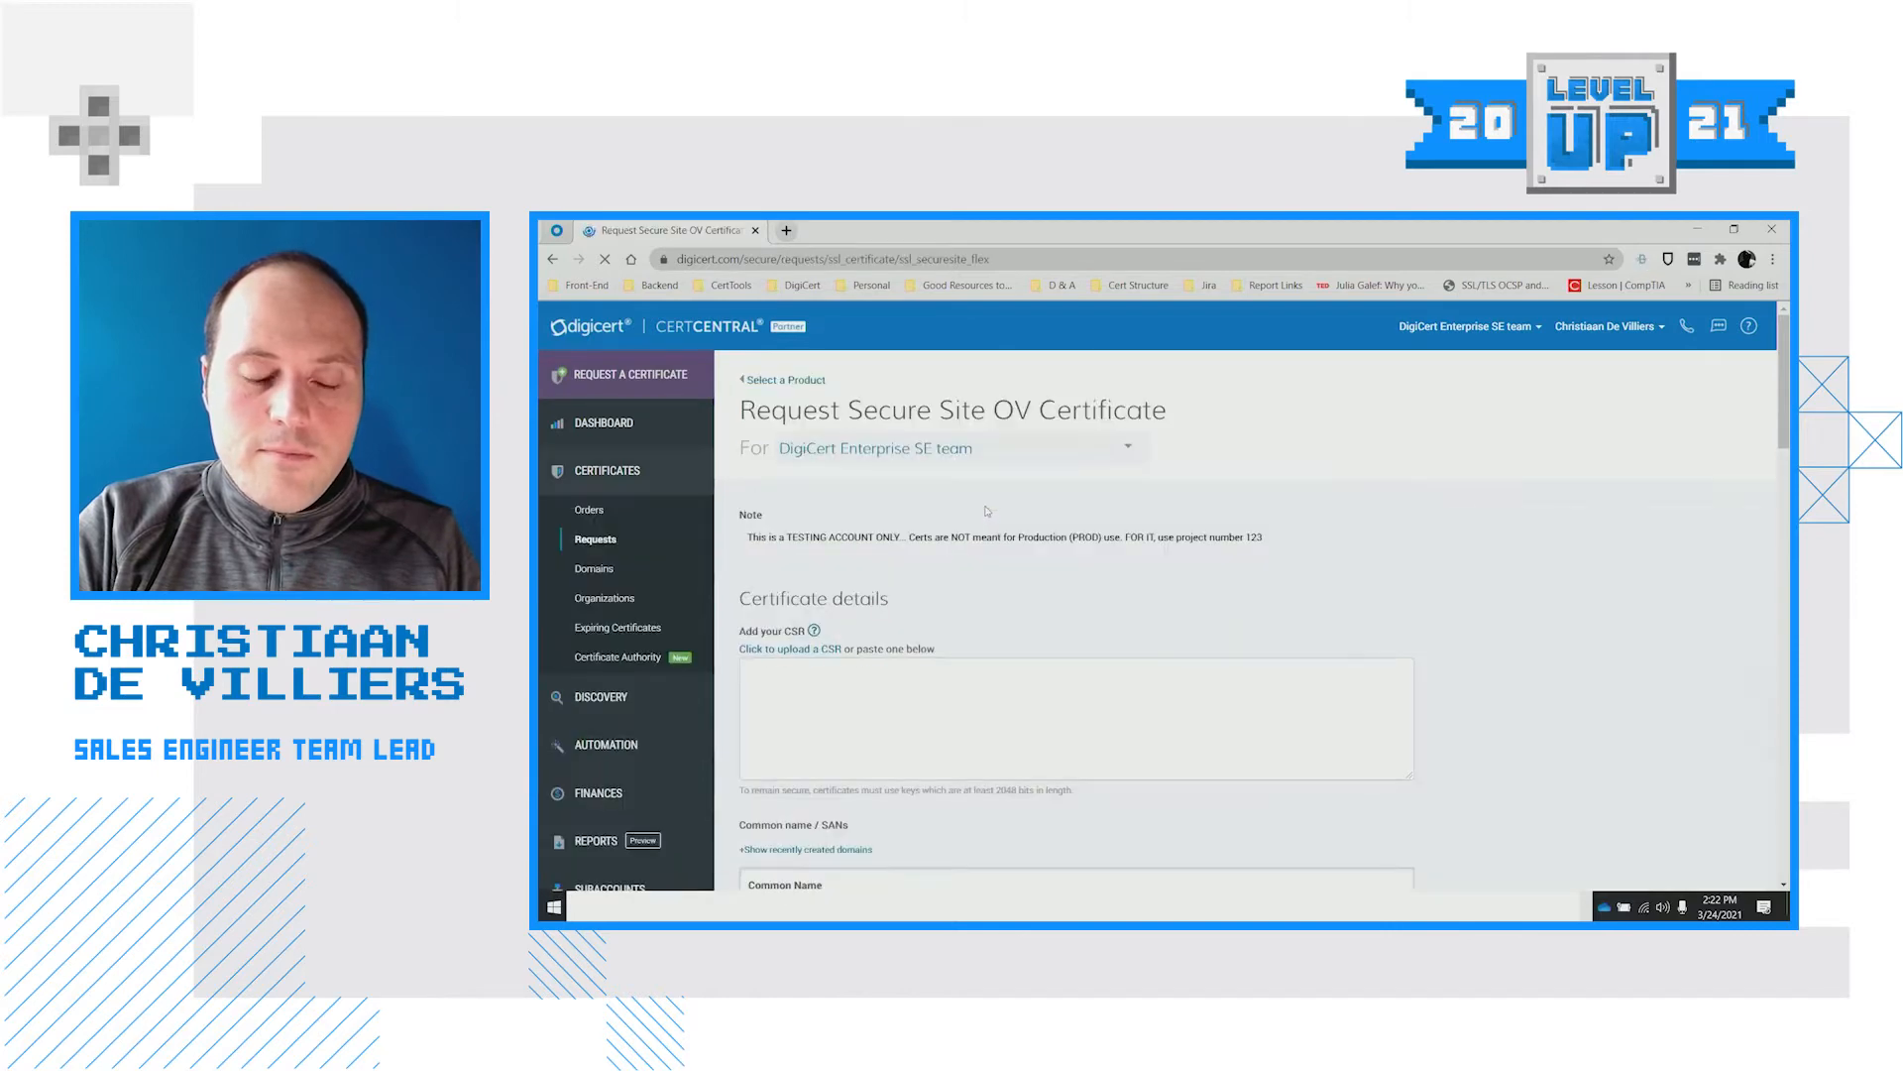
click(960, 451)
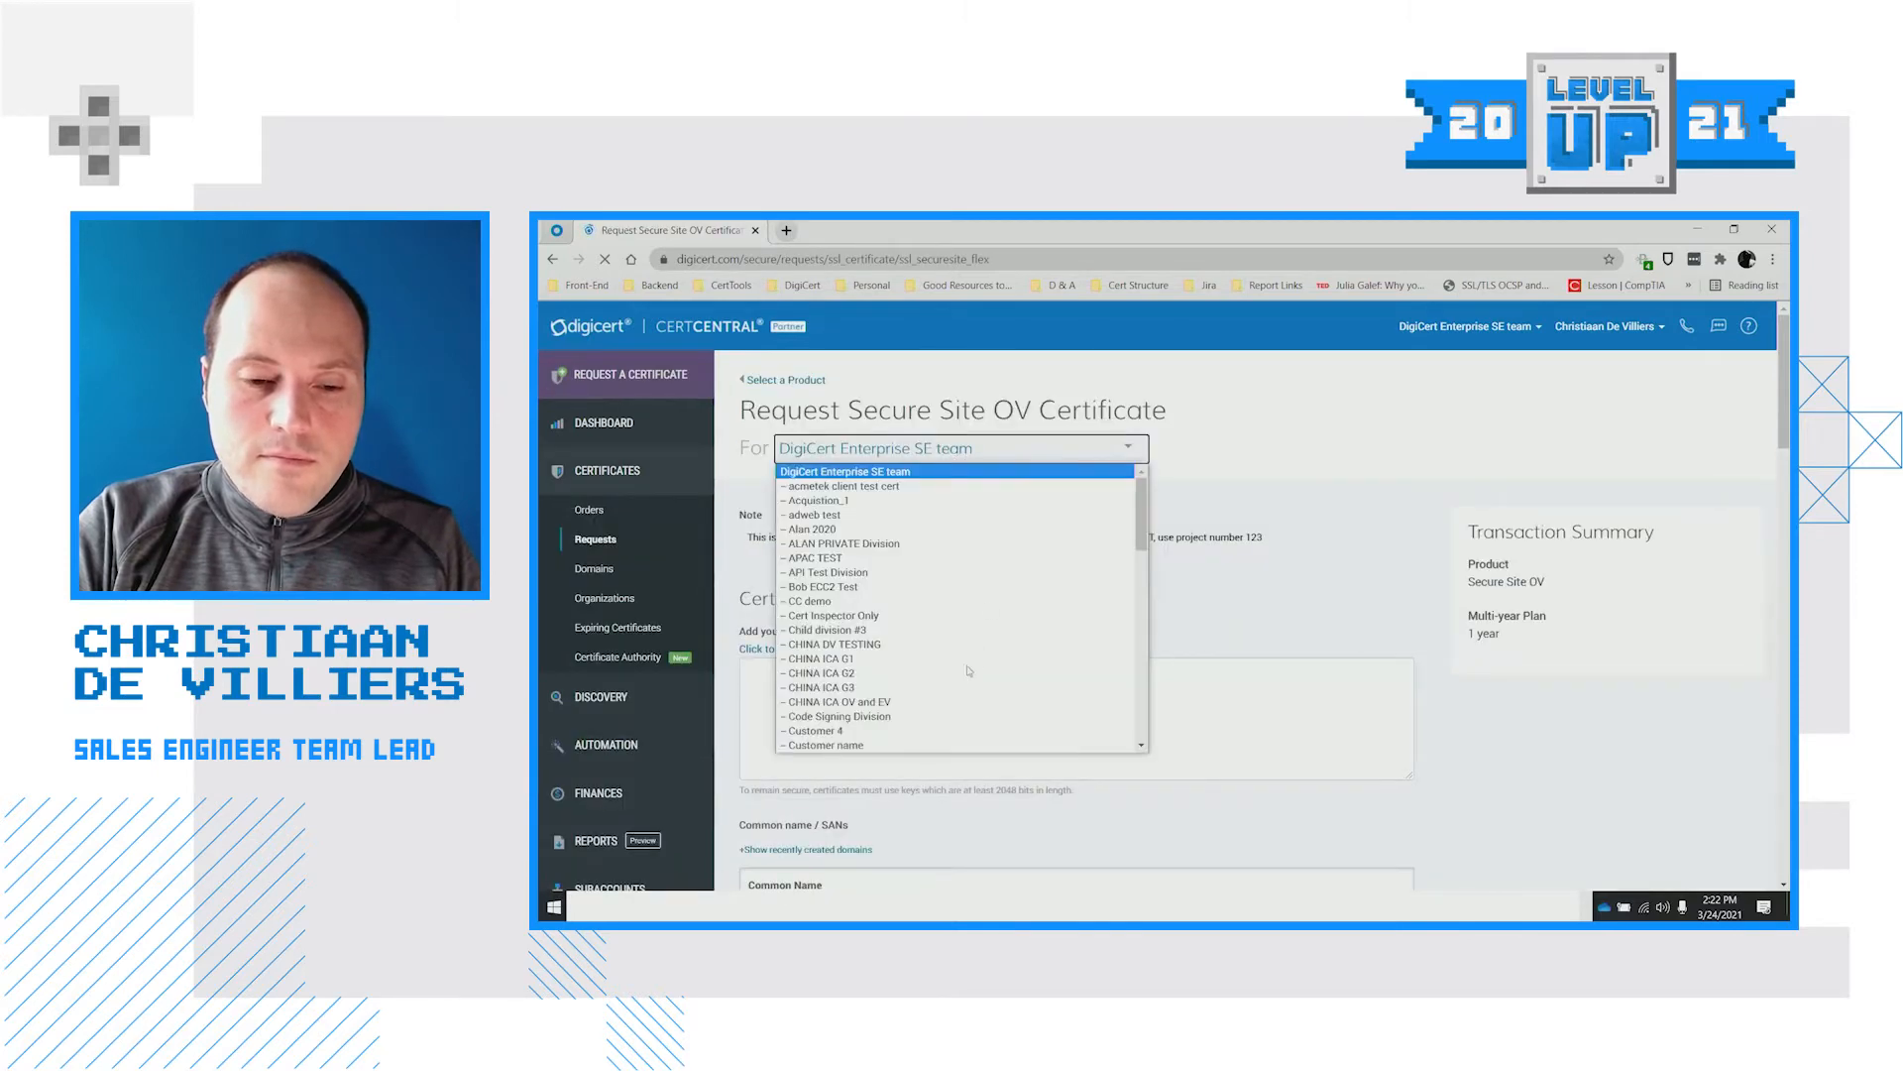
scroll(939, 679, down, 3)
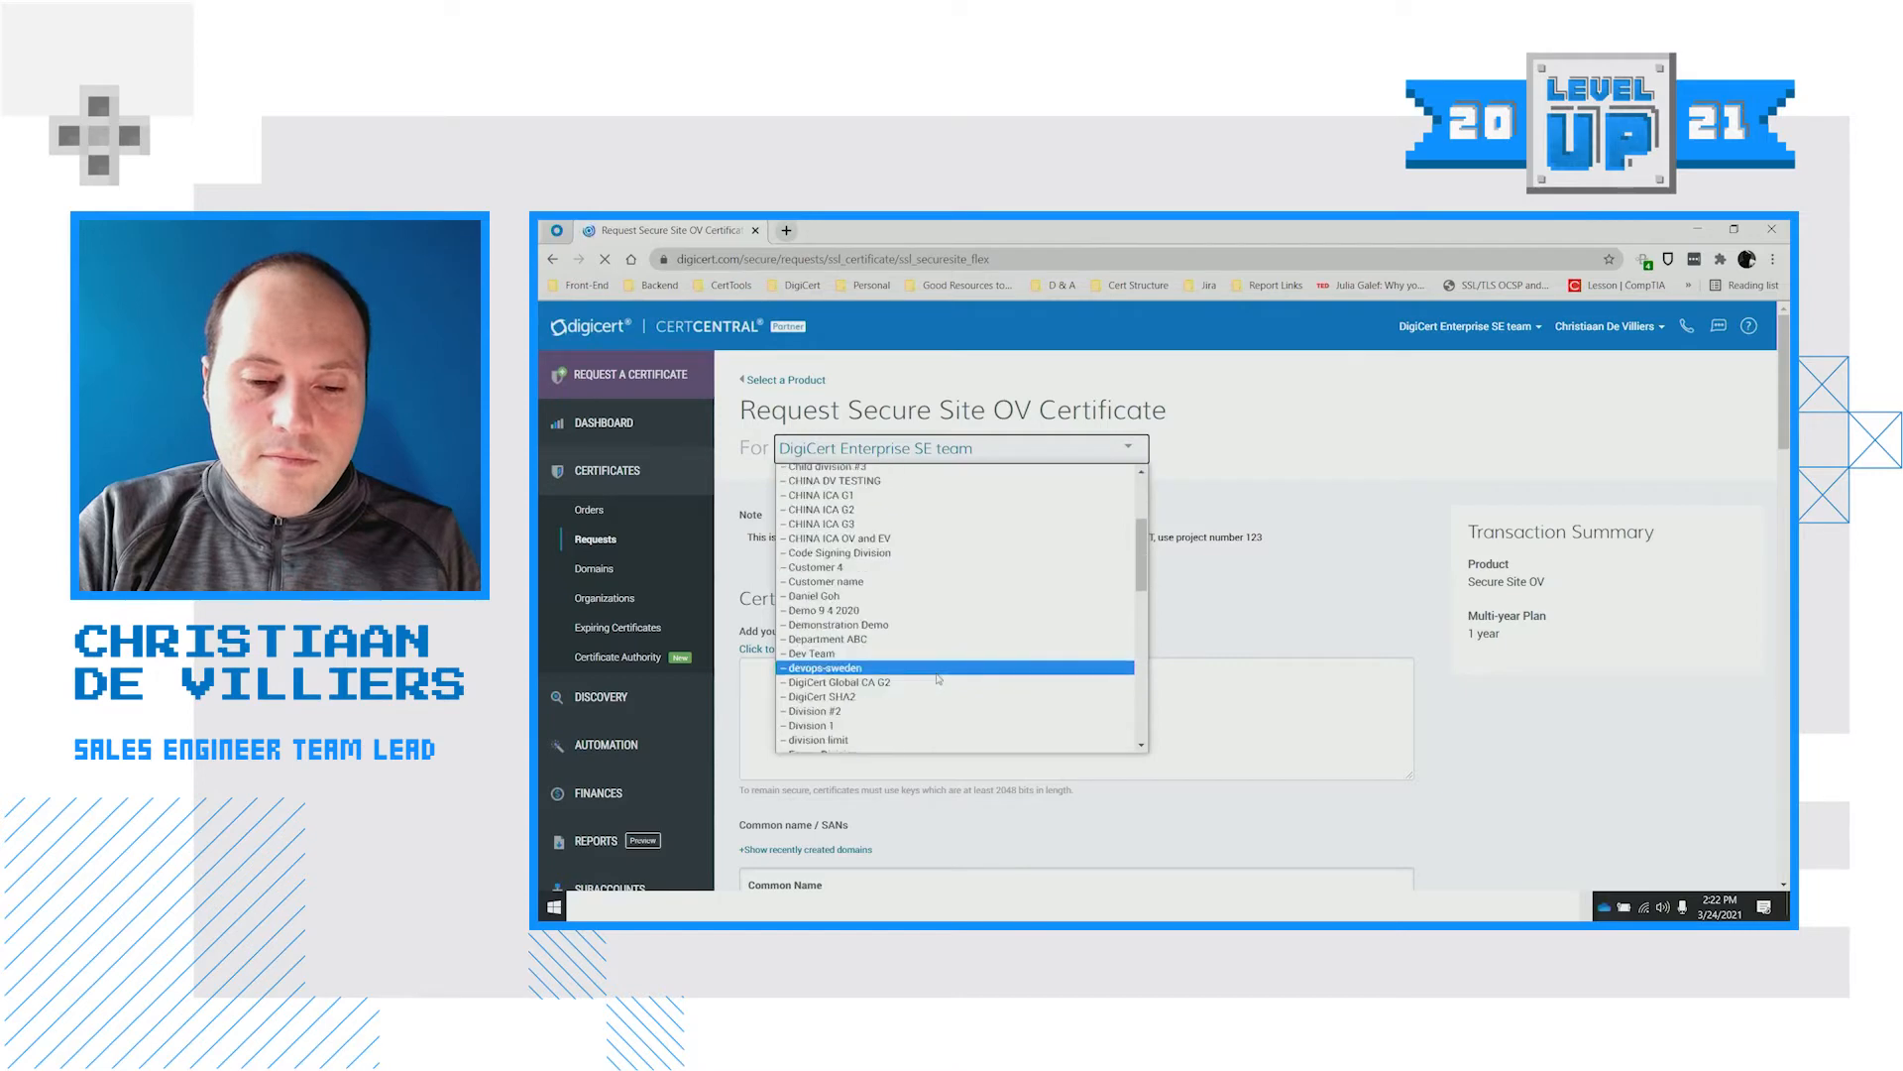
click(933, 625)
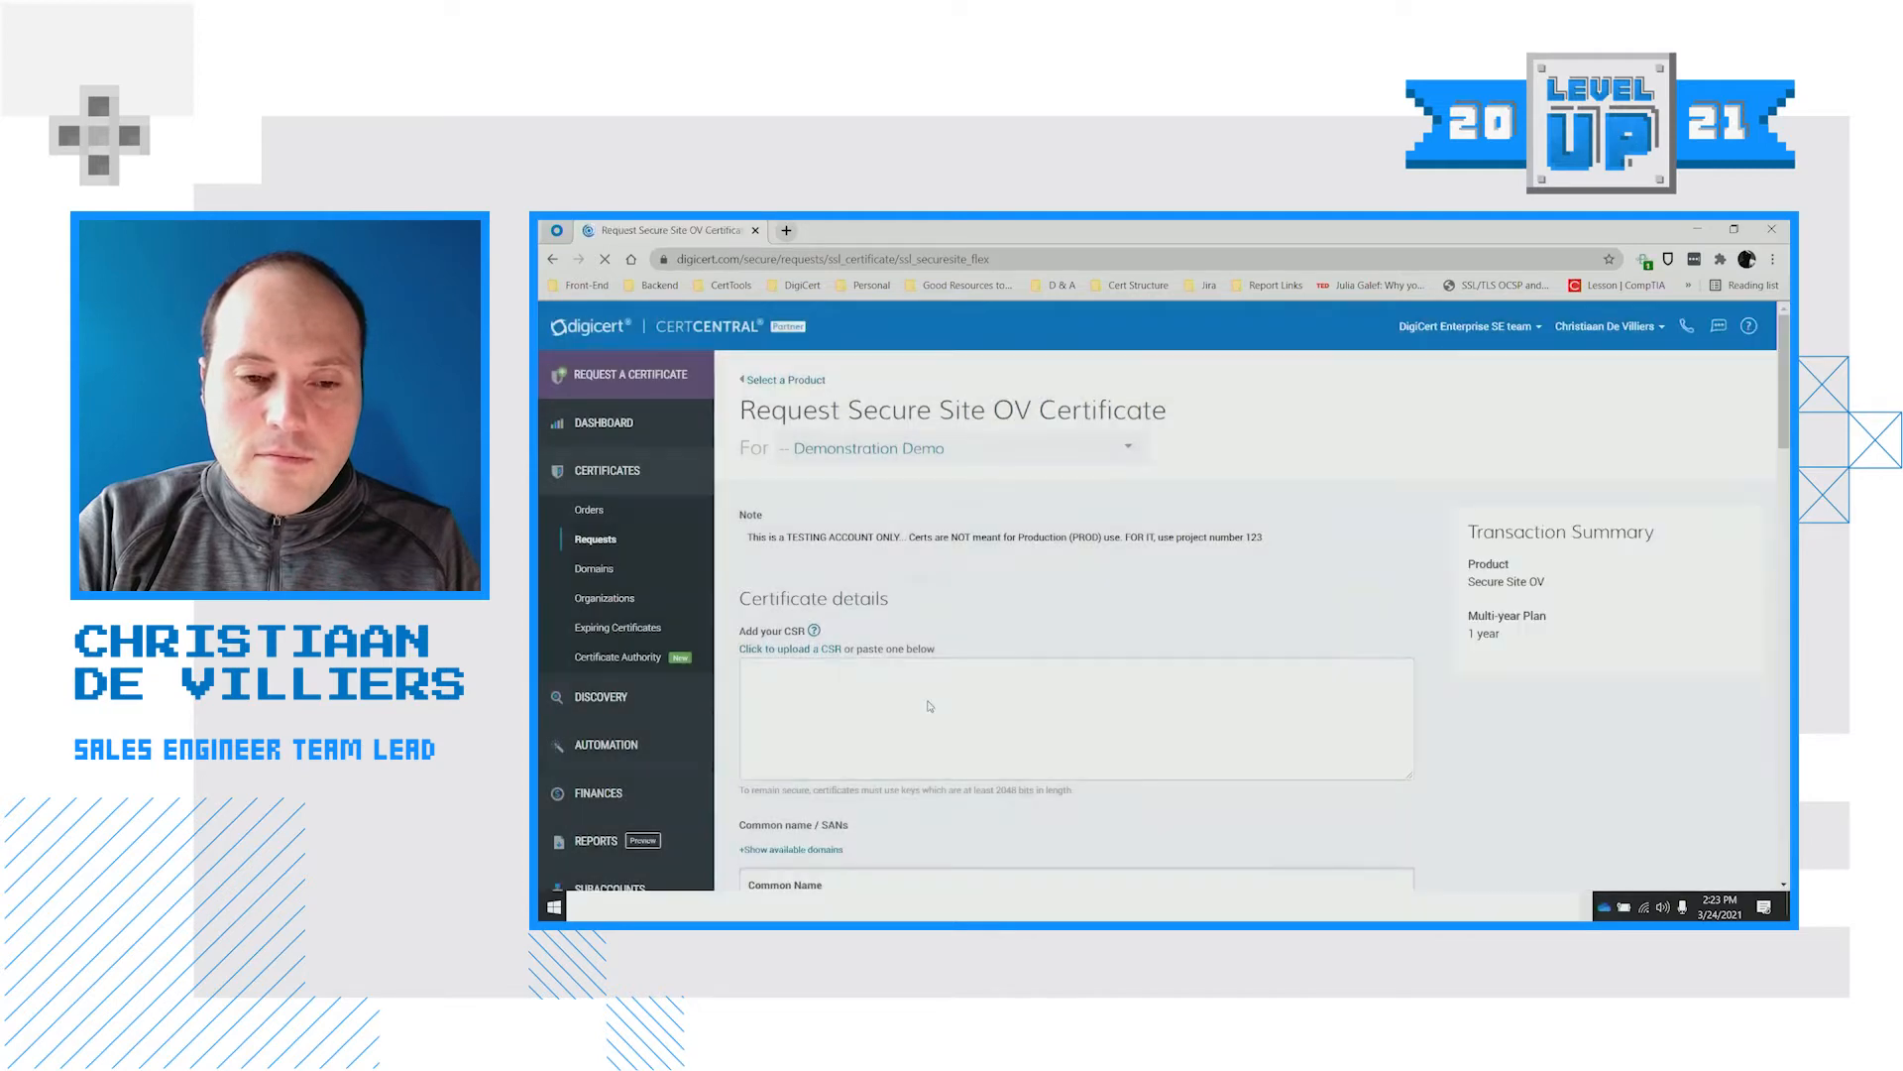
Paste the CSR into the request and remove the disallowed peeple.co.za common name
scroll(945, 695, down, 2)
click(911, 555)
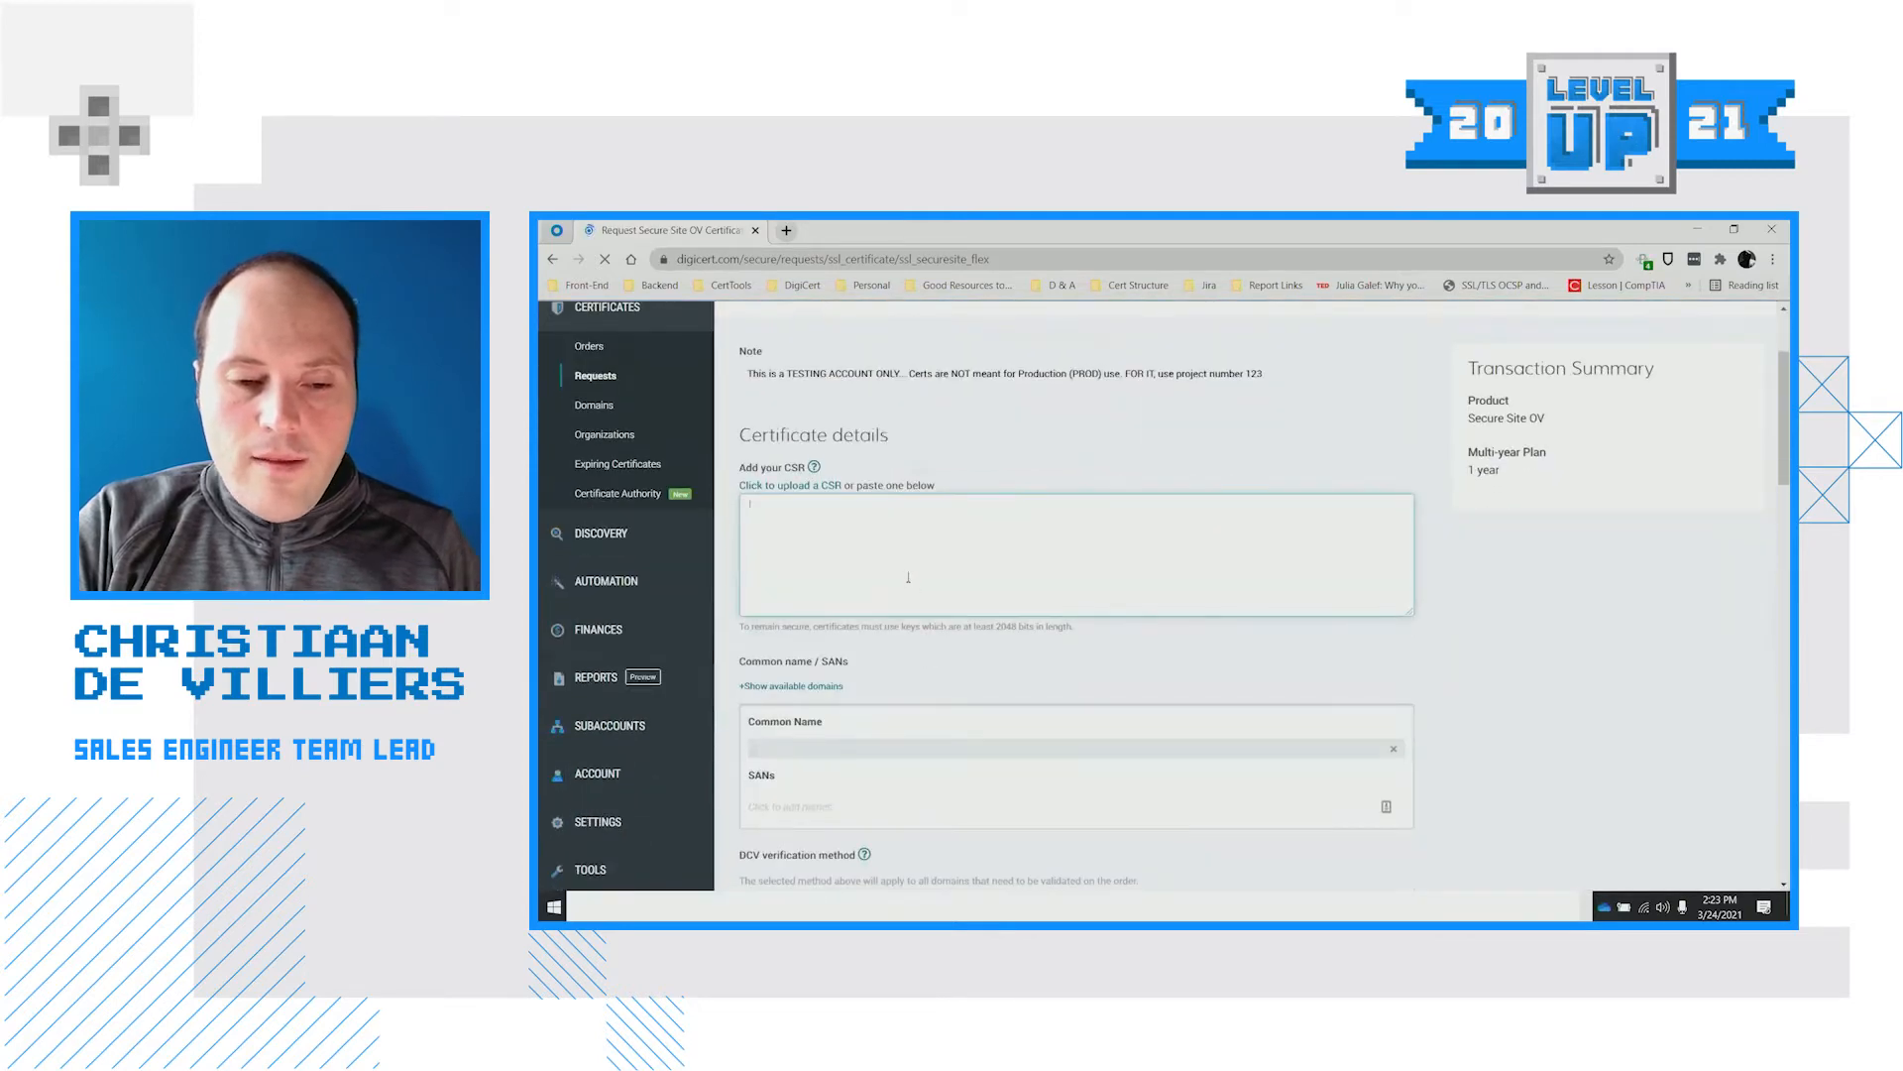
key(ctrl+v)
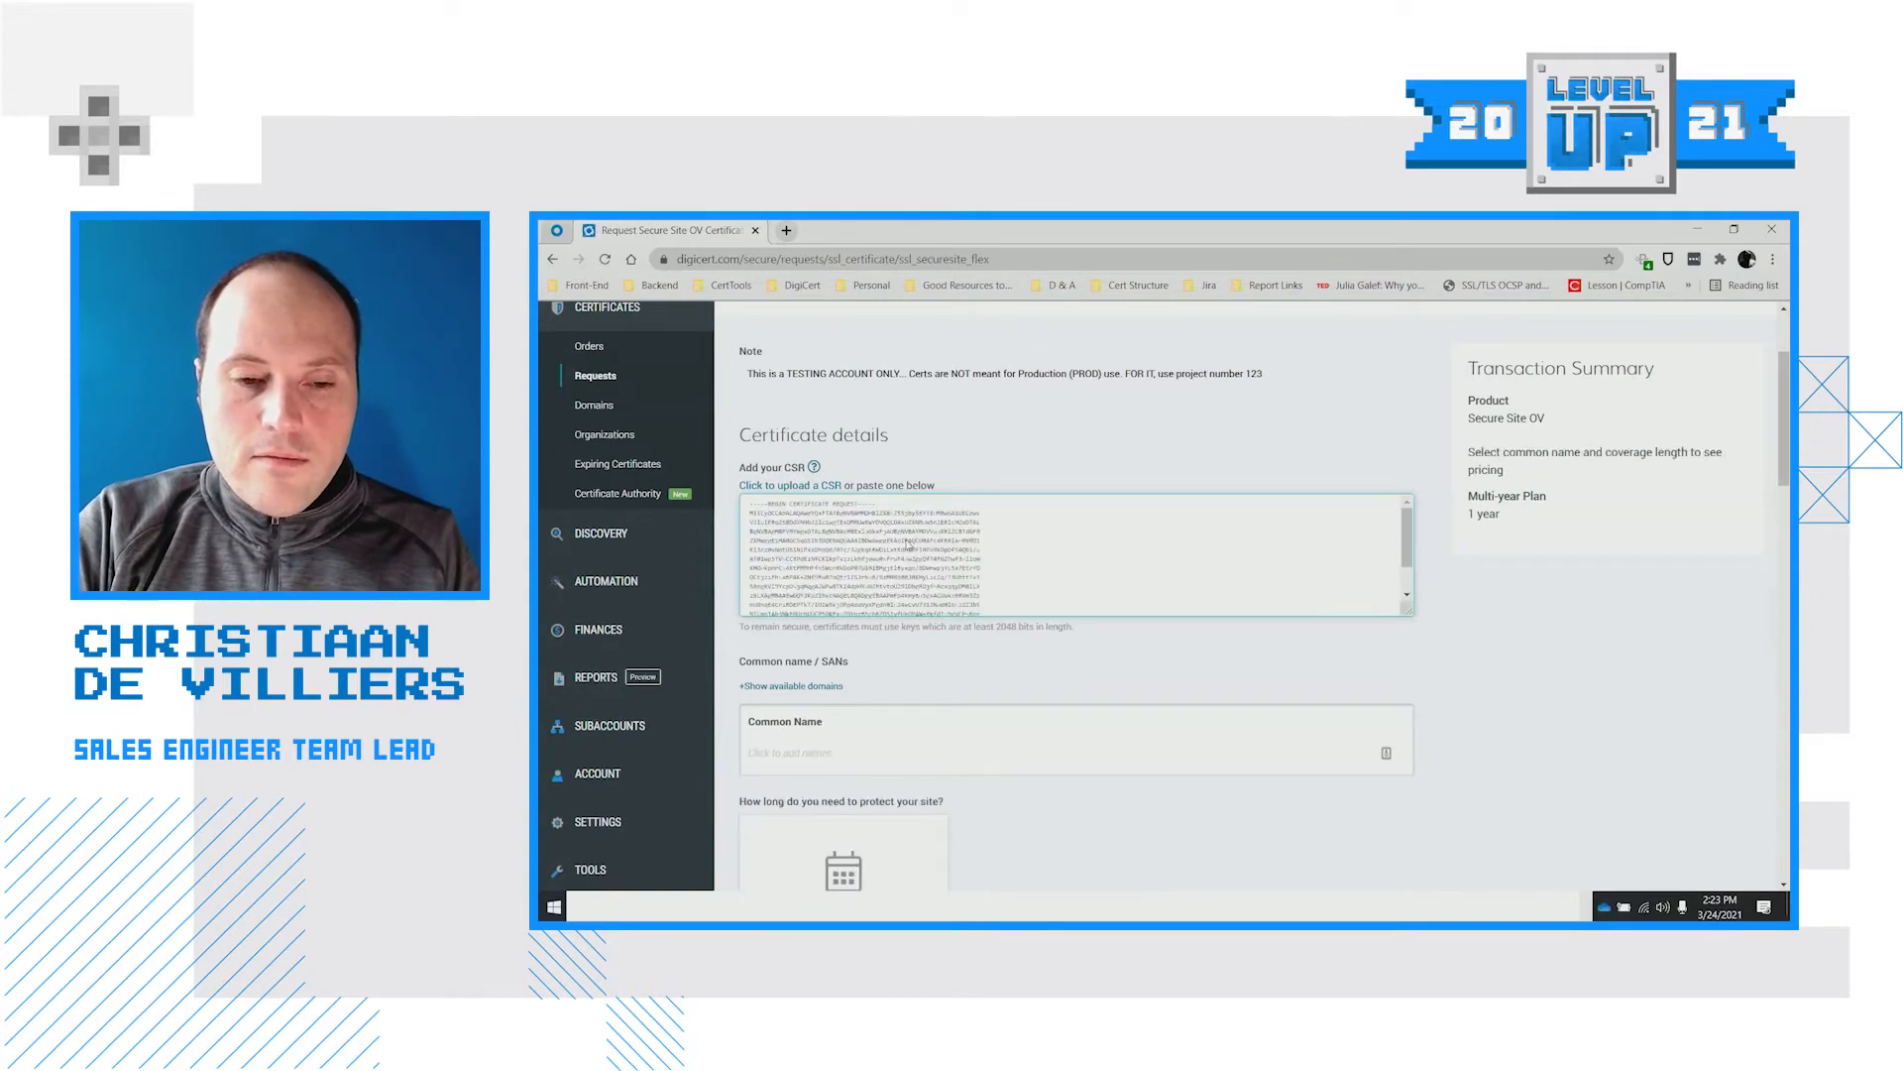
scroll(1031, 581, down, 2)
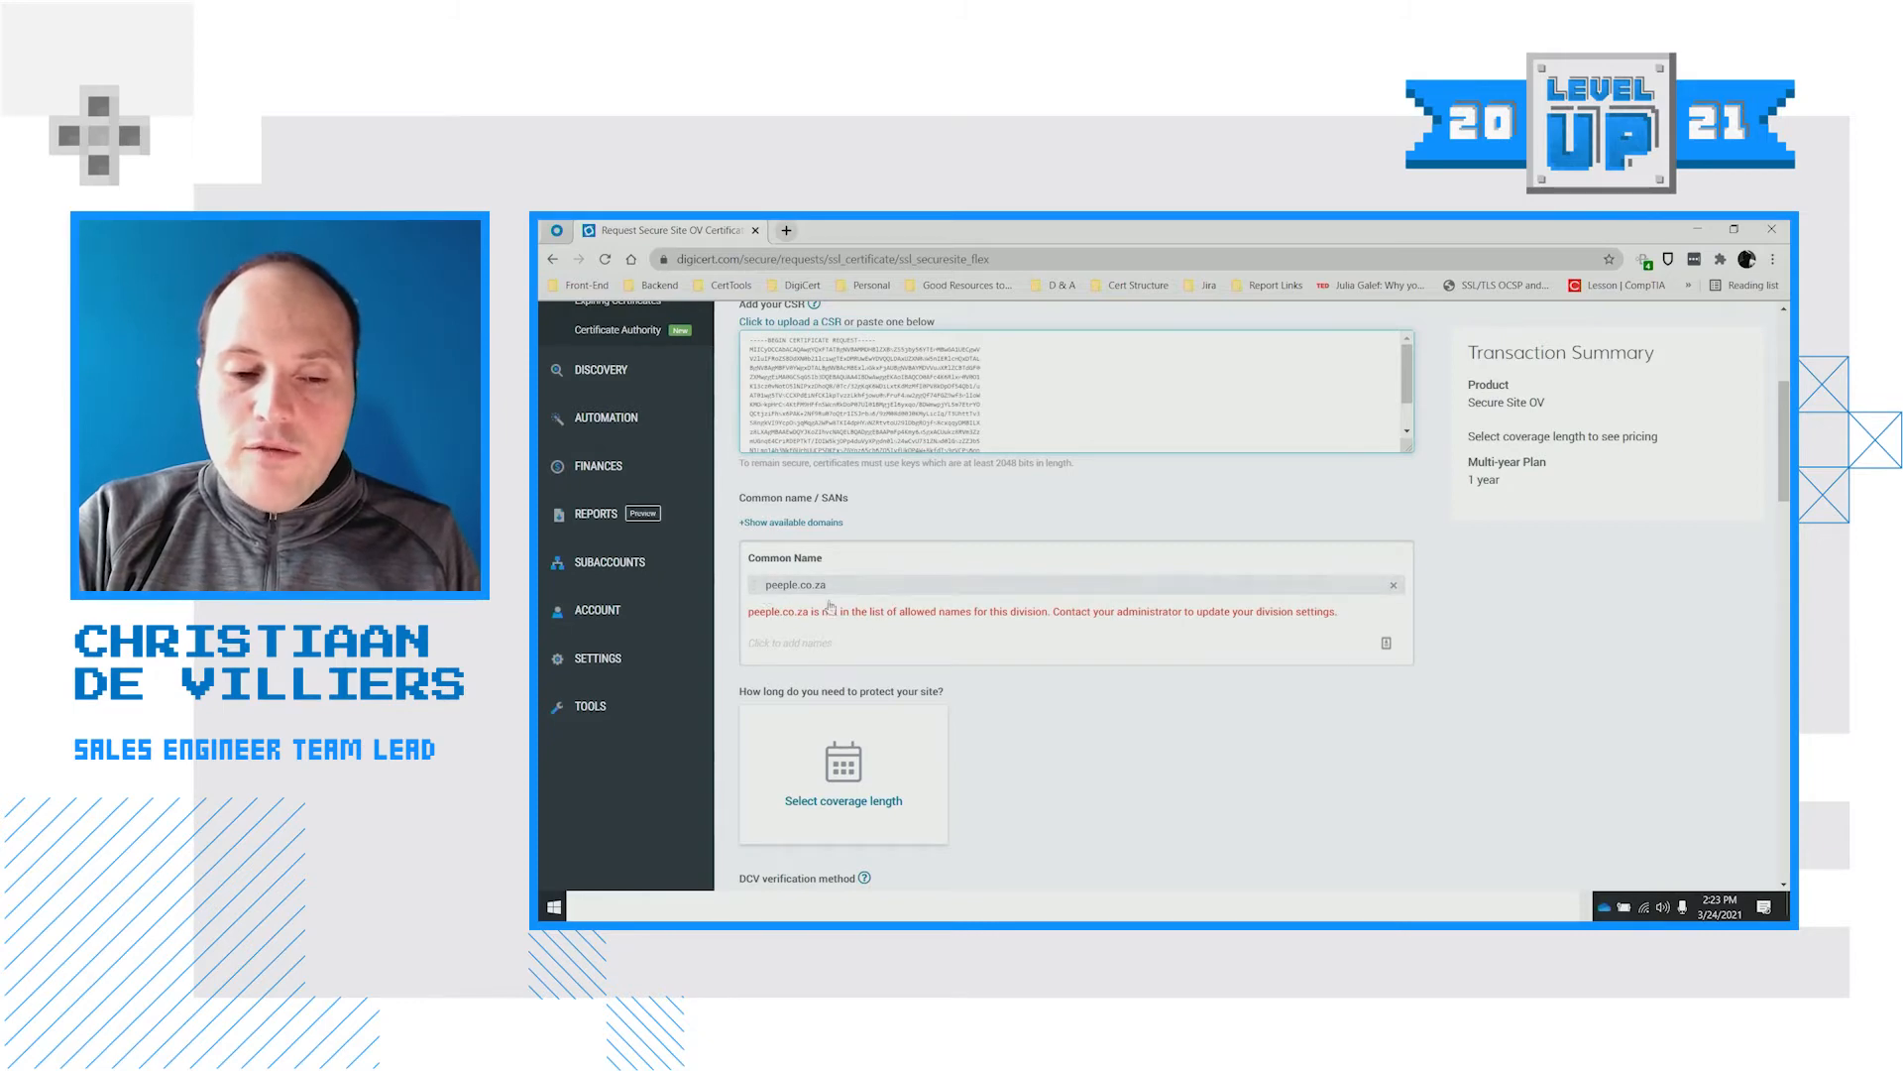
click(1394, 587)
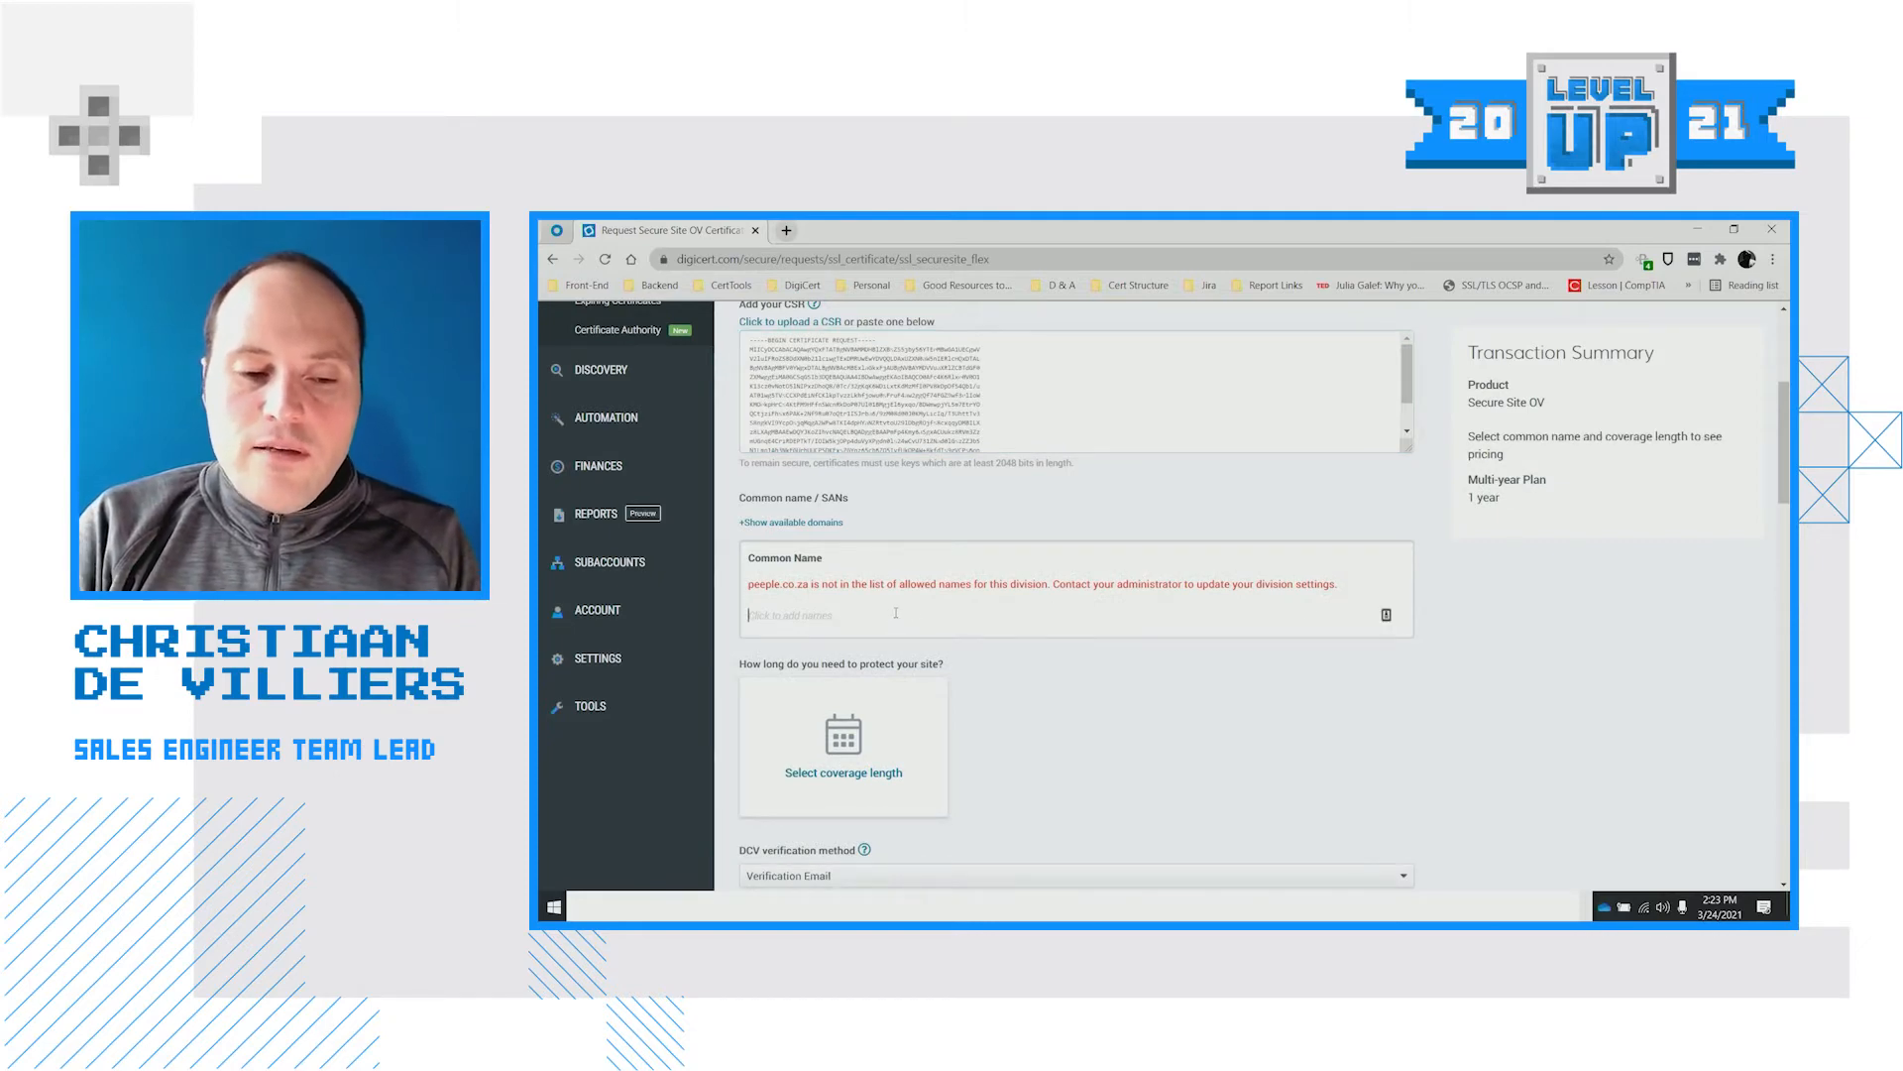
click(896, 613)
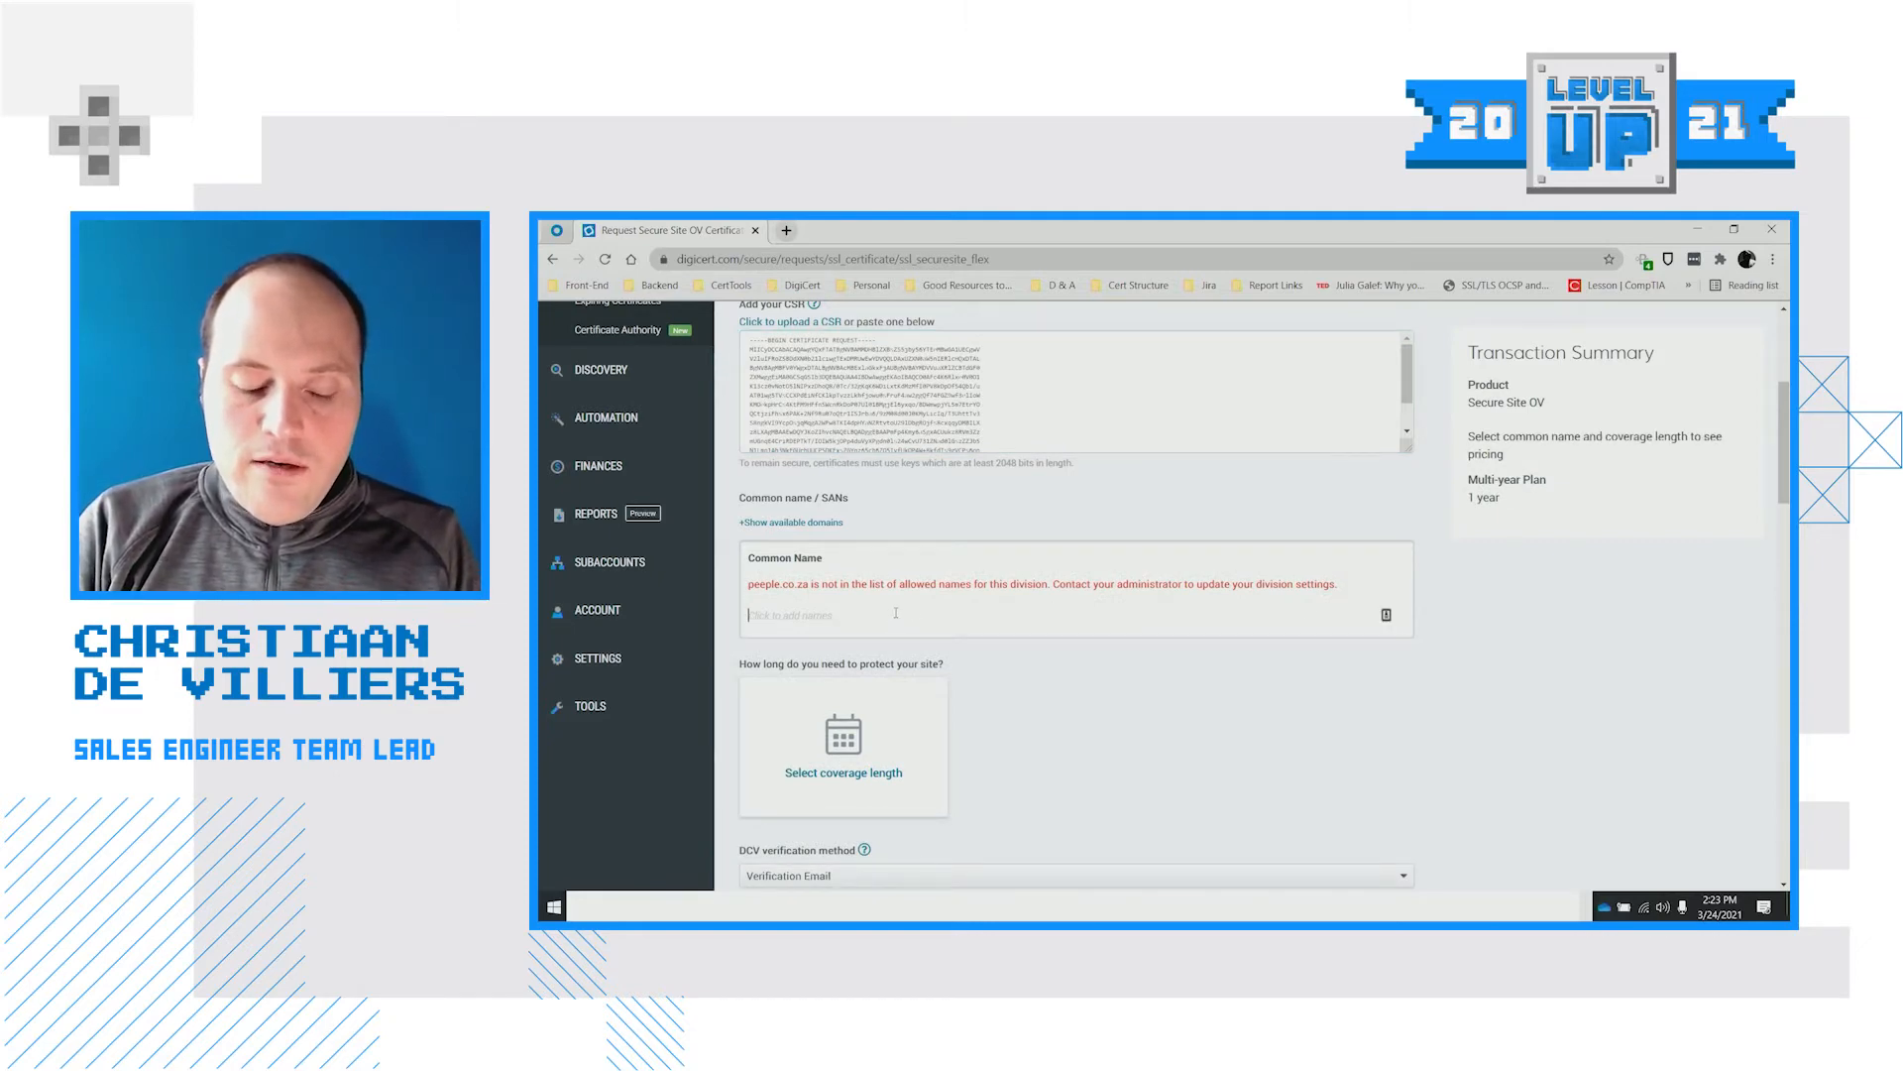
Set the common name to test.demo.peeple.co.za with 1-year coverage
text(te)
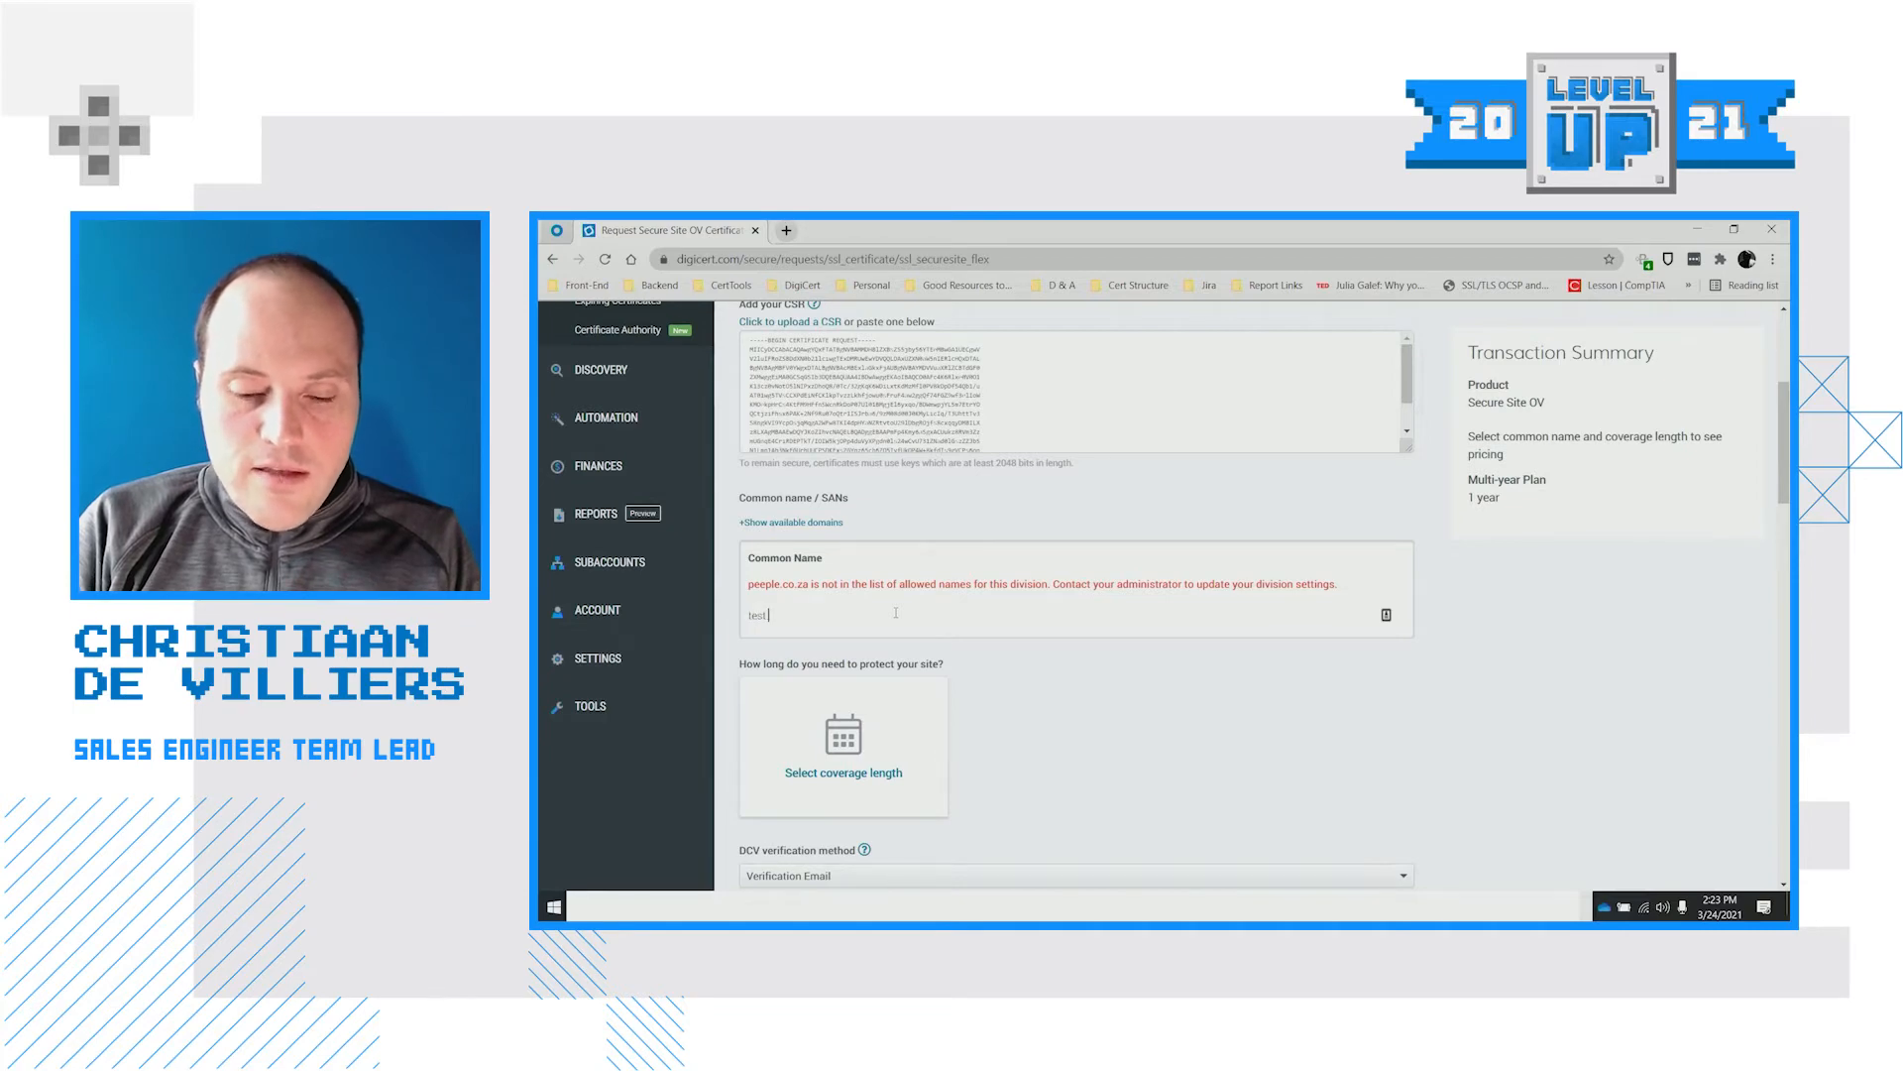
text(st )
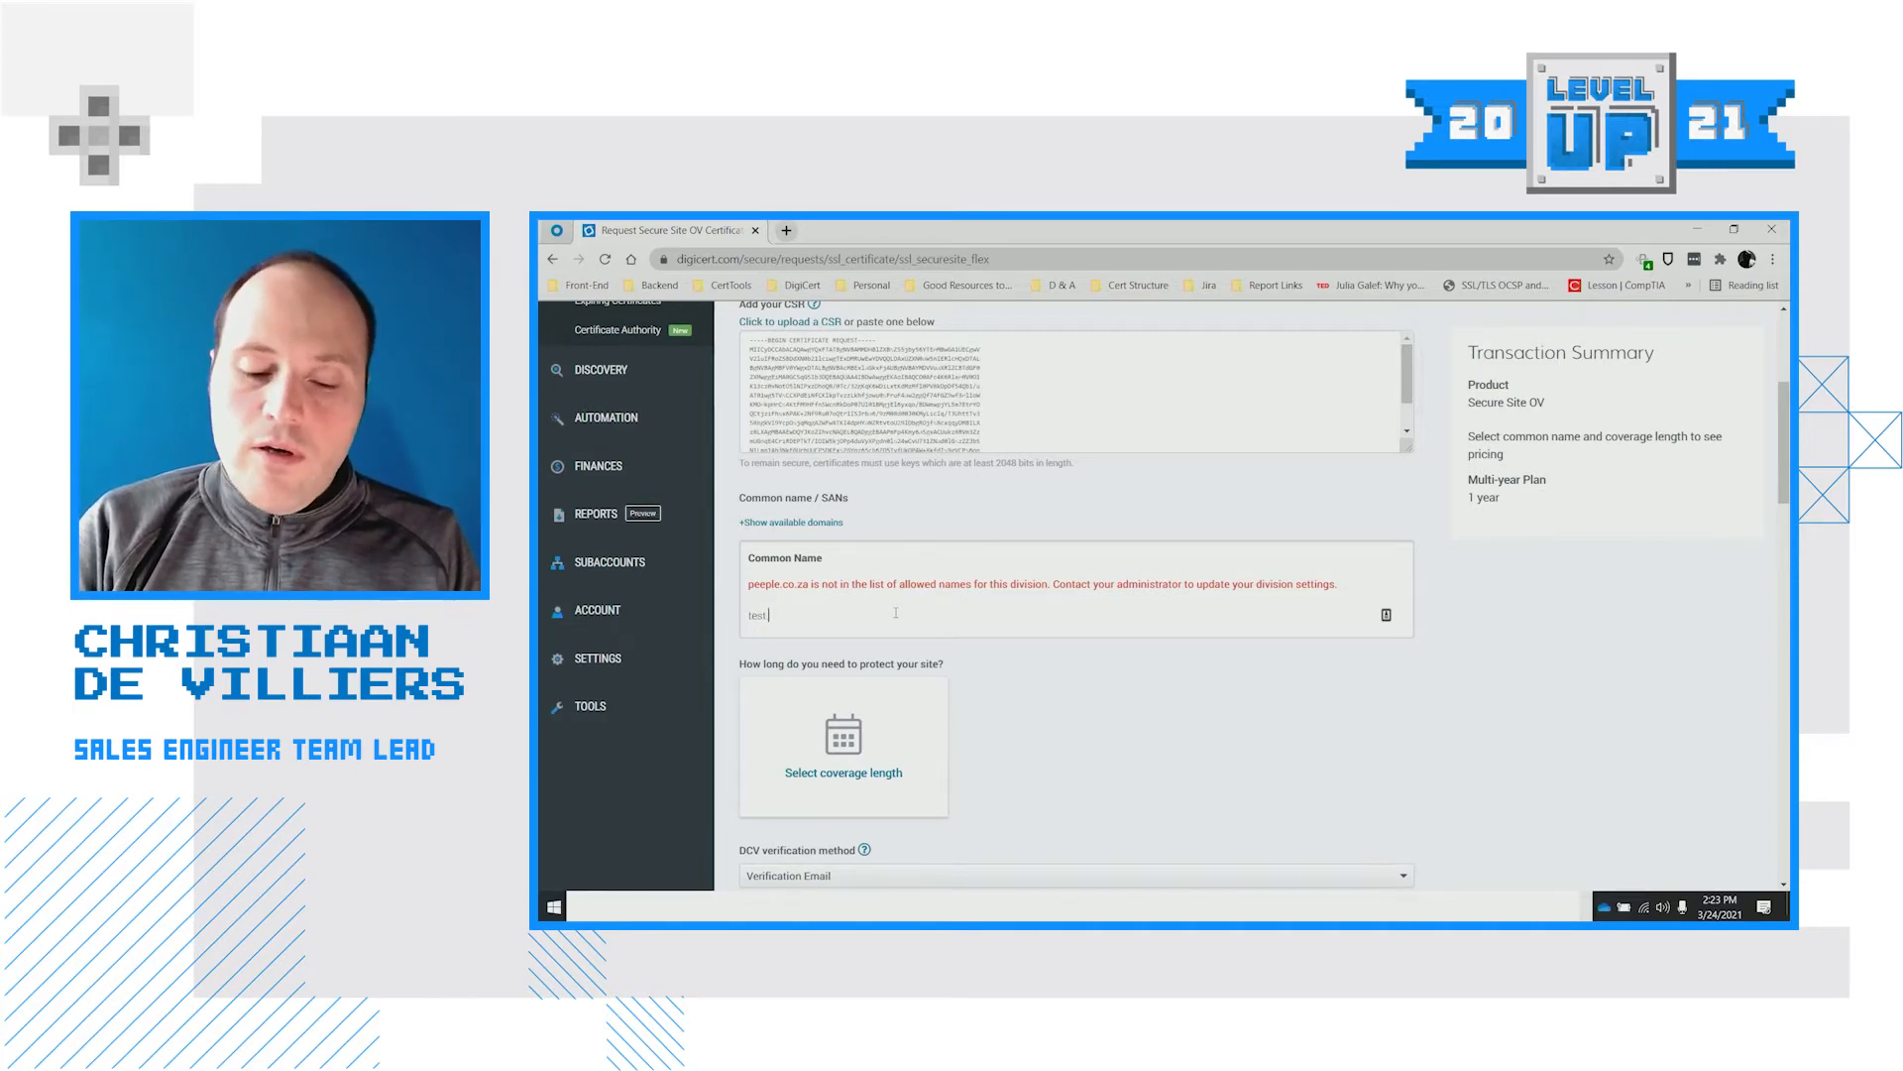
text(demo peepl)
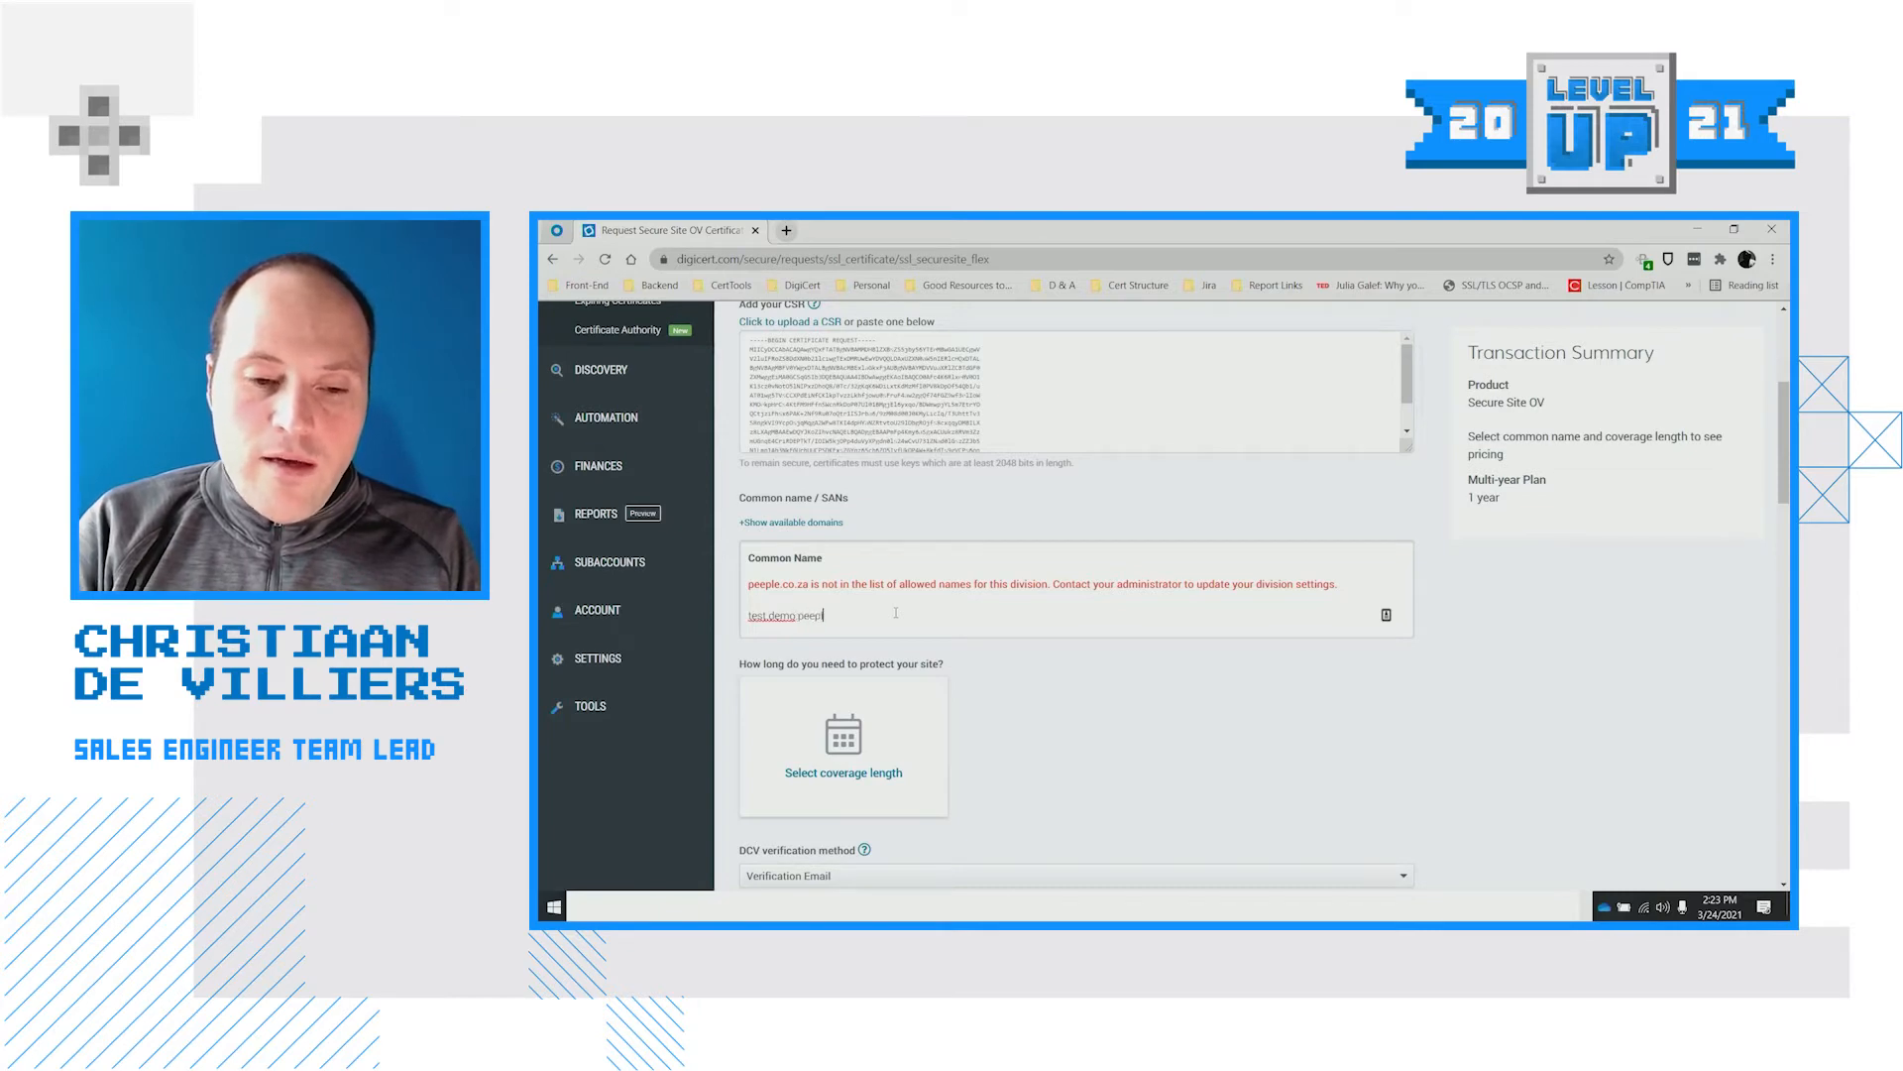
text(a)
key(Return)
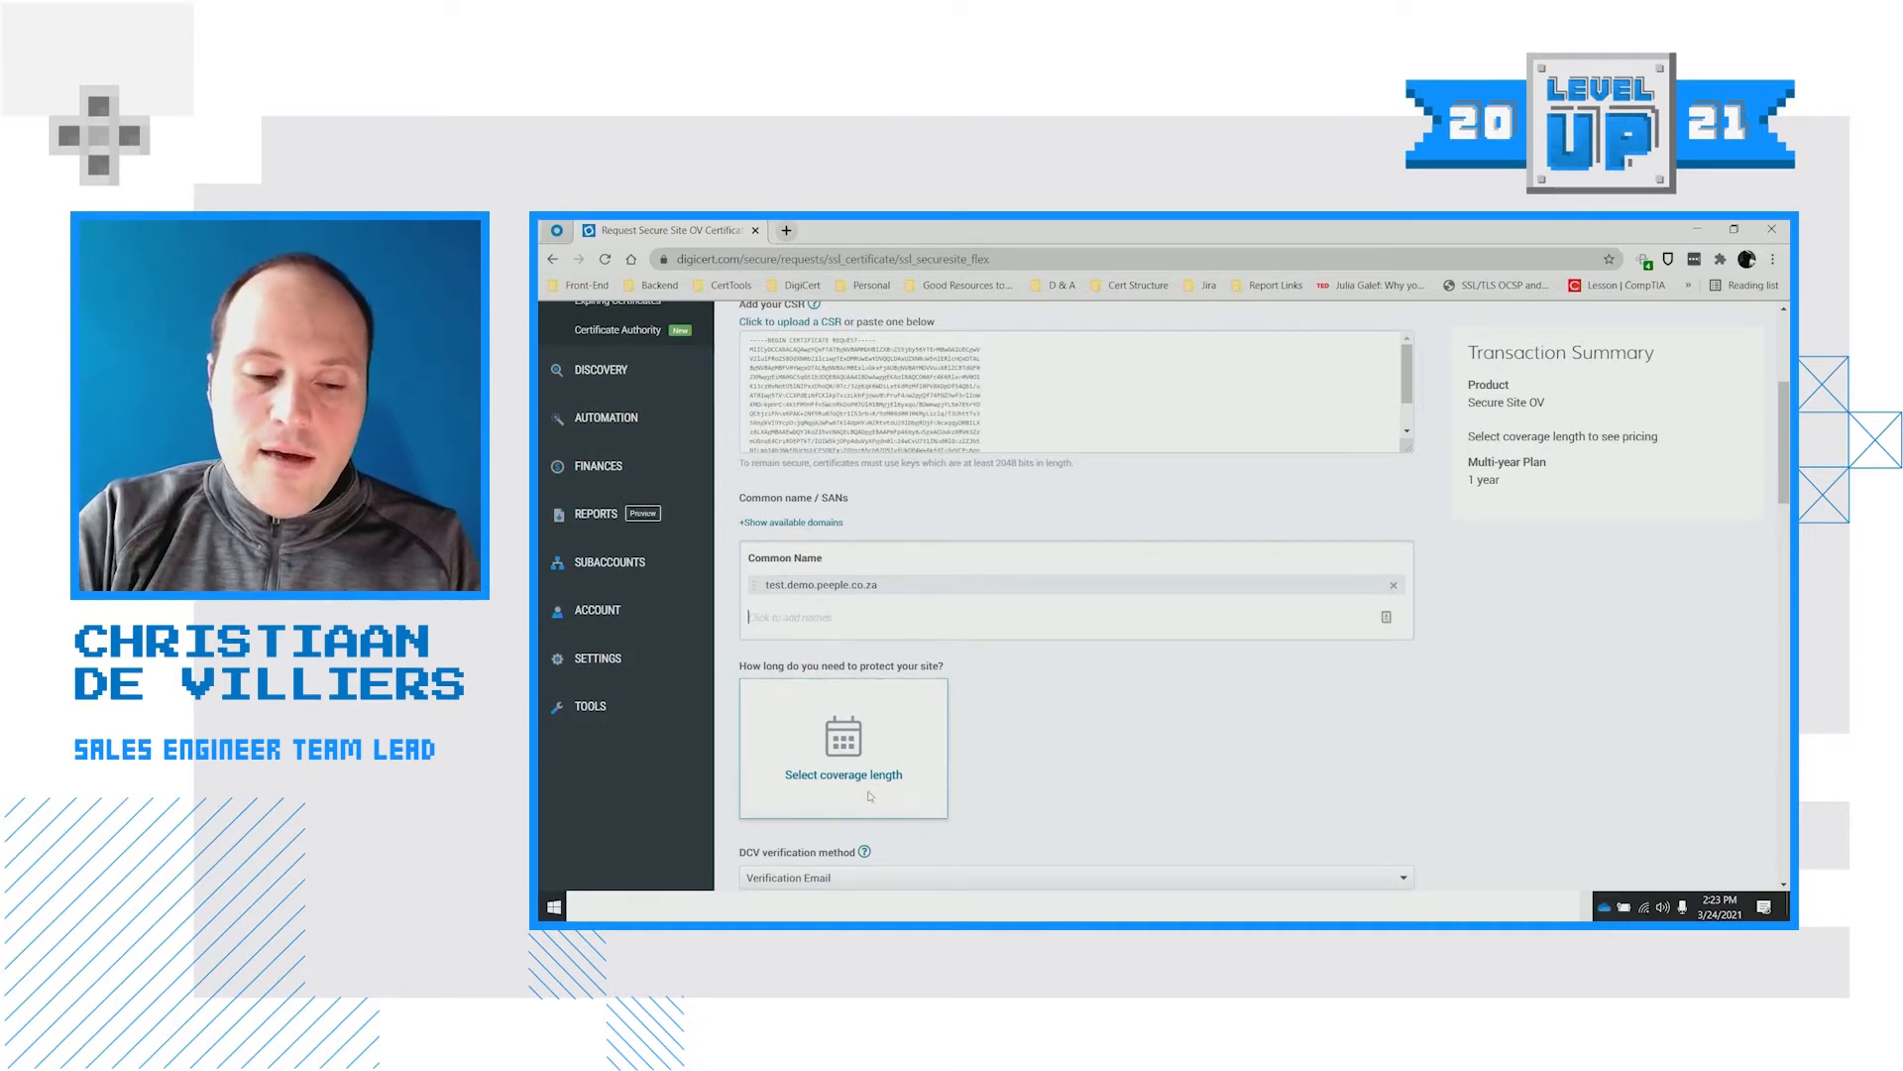
click(861, 779)
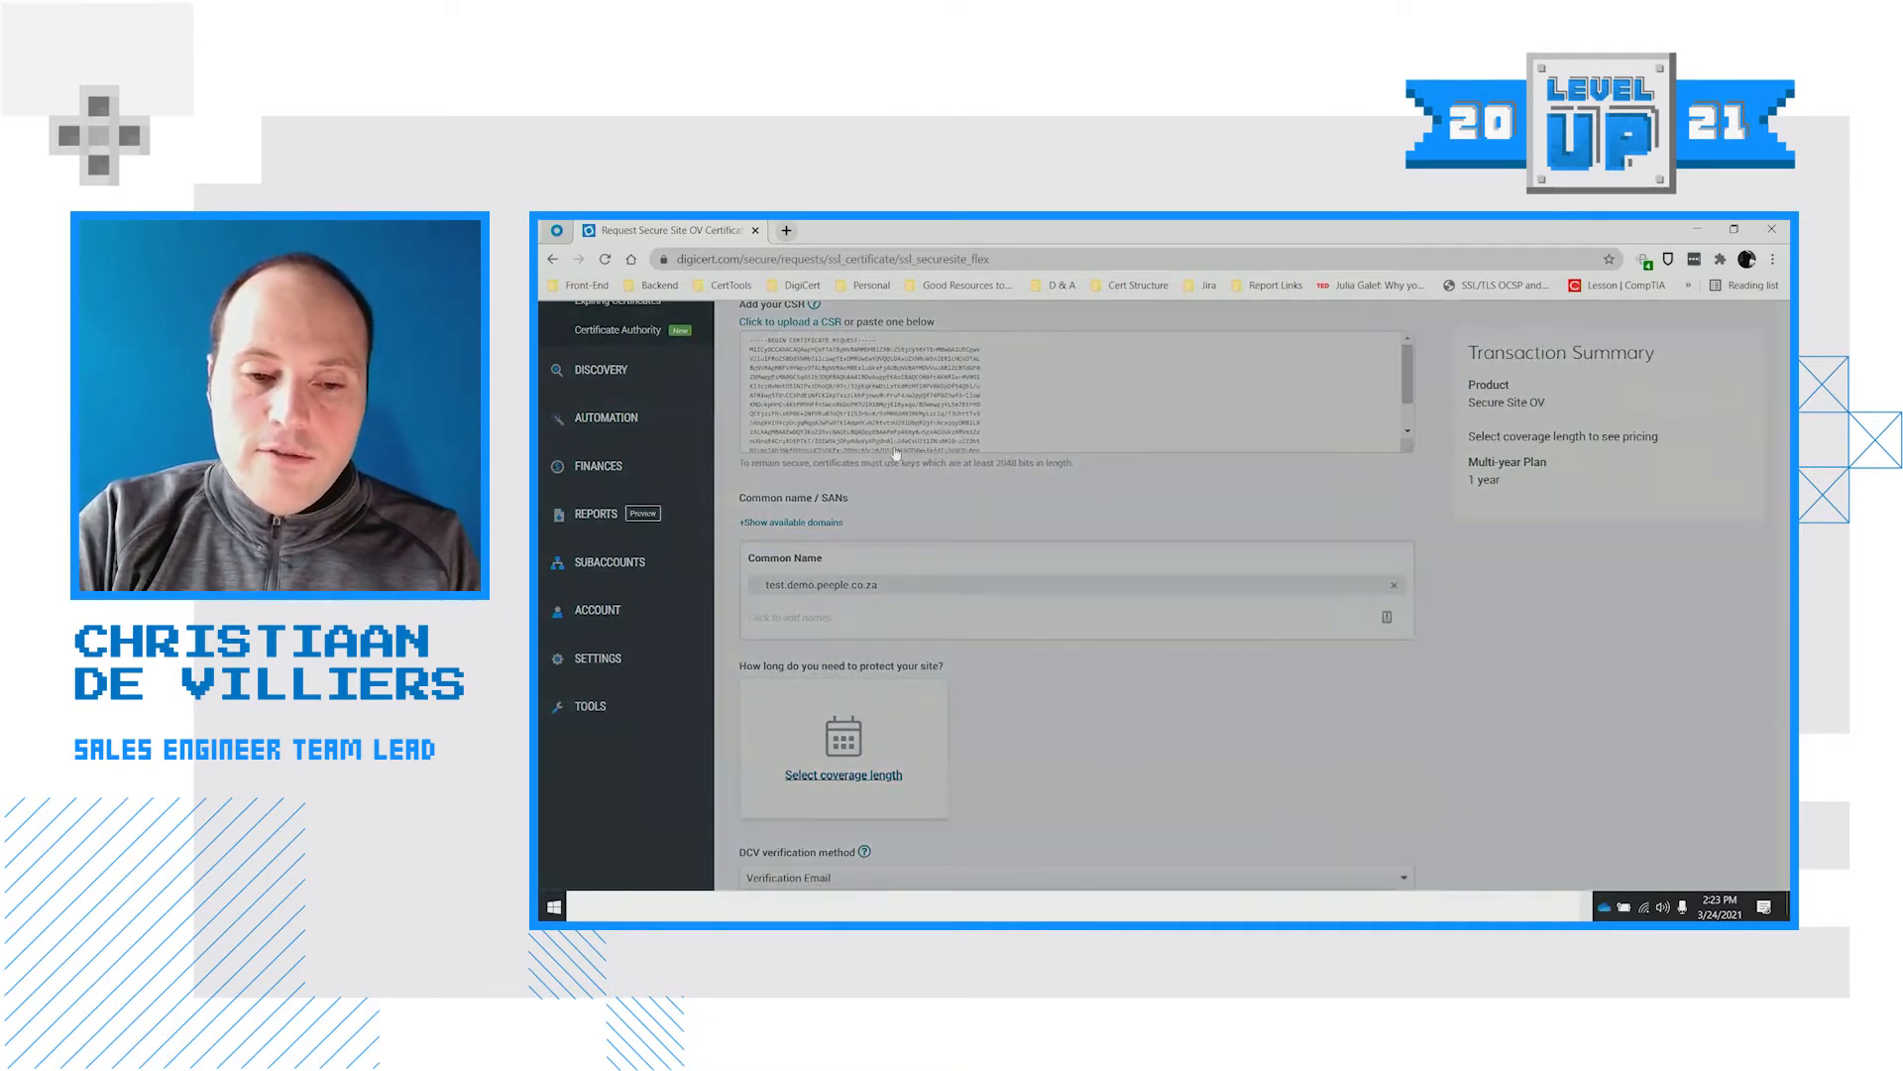
click(953, 455)
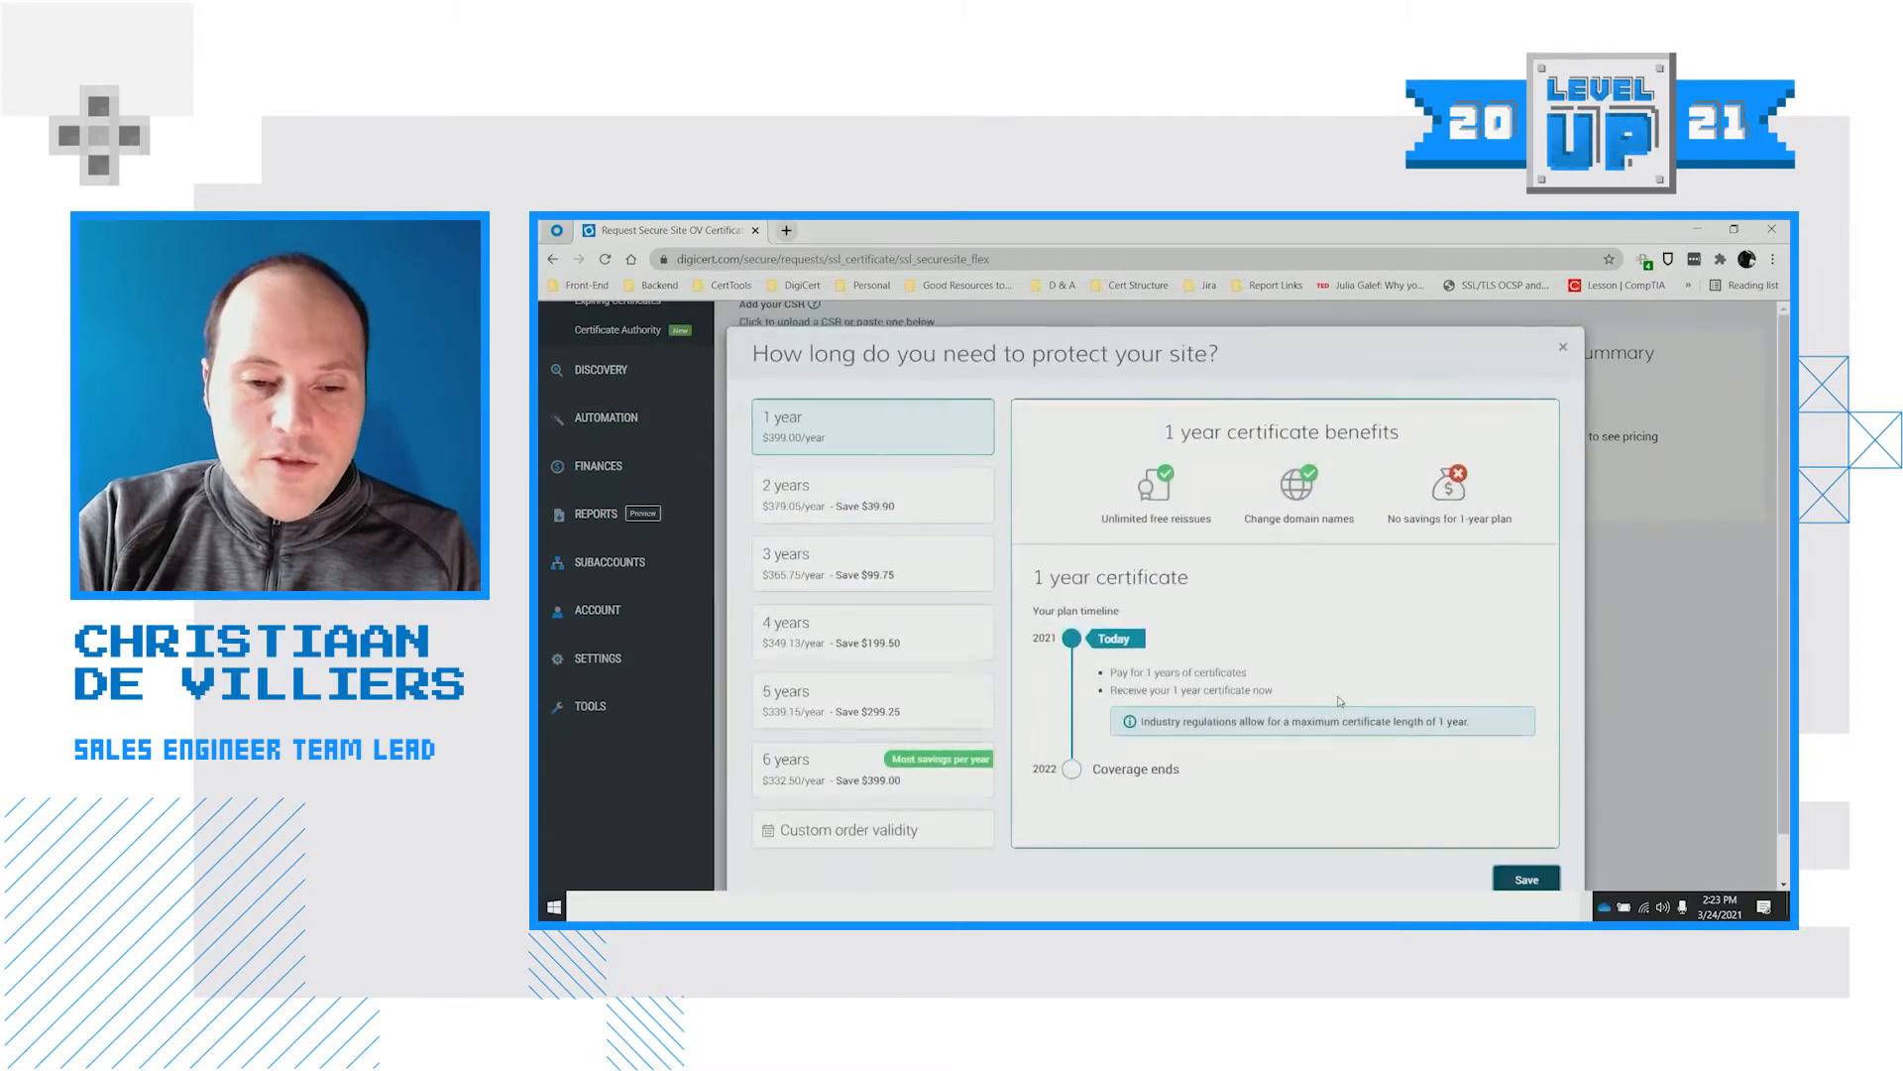
click(1521, 875)
Bill the order to account balance, accept the agreement, and submit the request
scroll(1181, 742, down, 10)
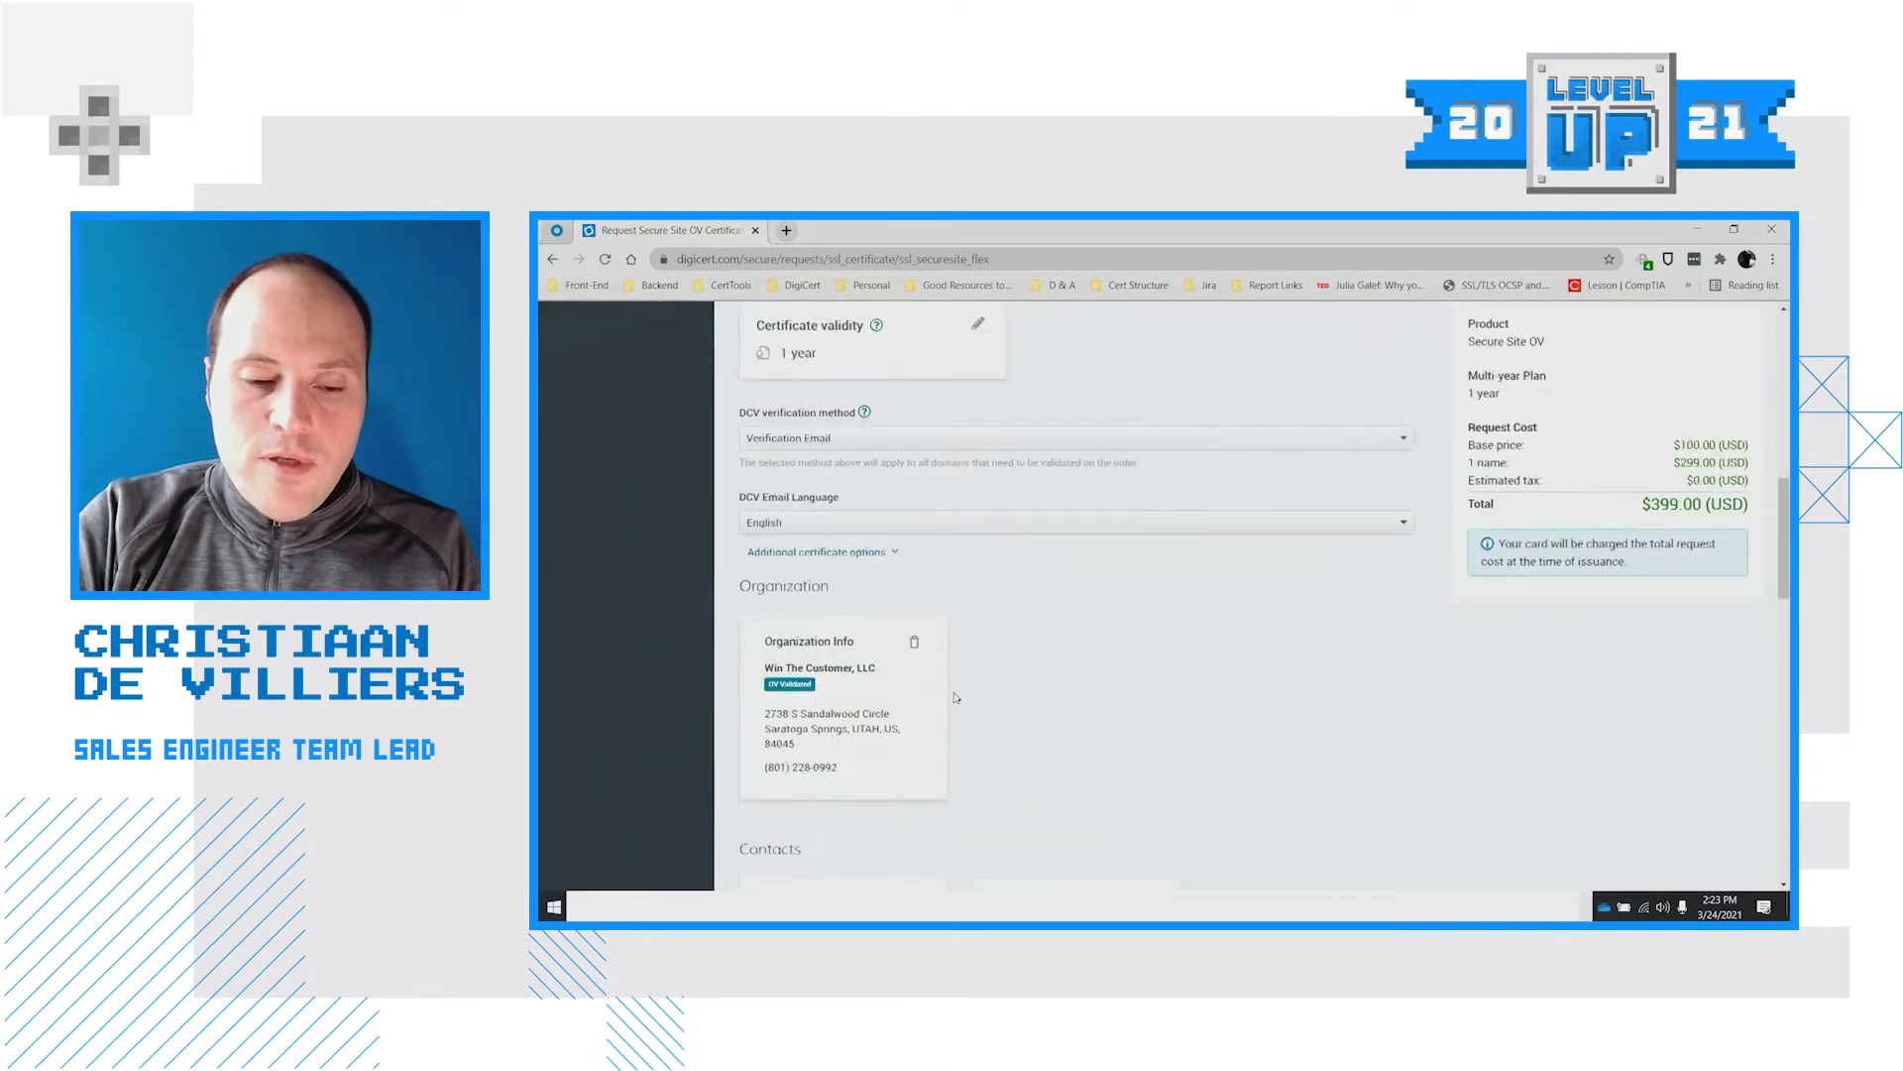
scroll(870, 721, down, 10)
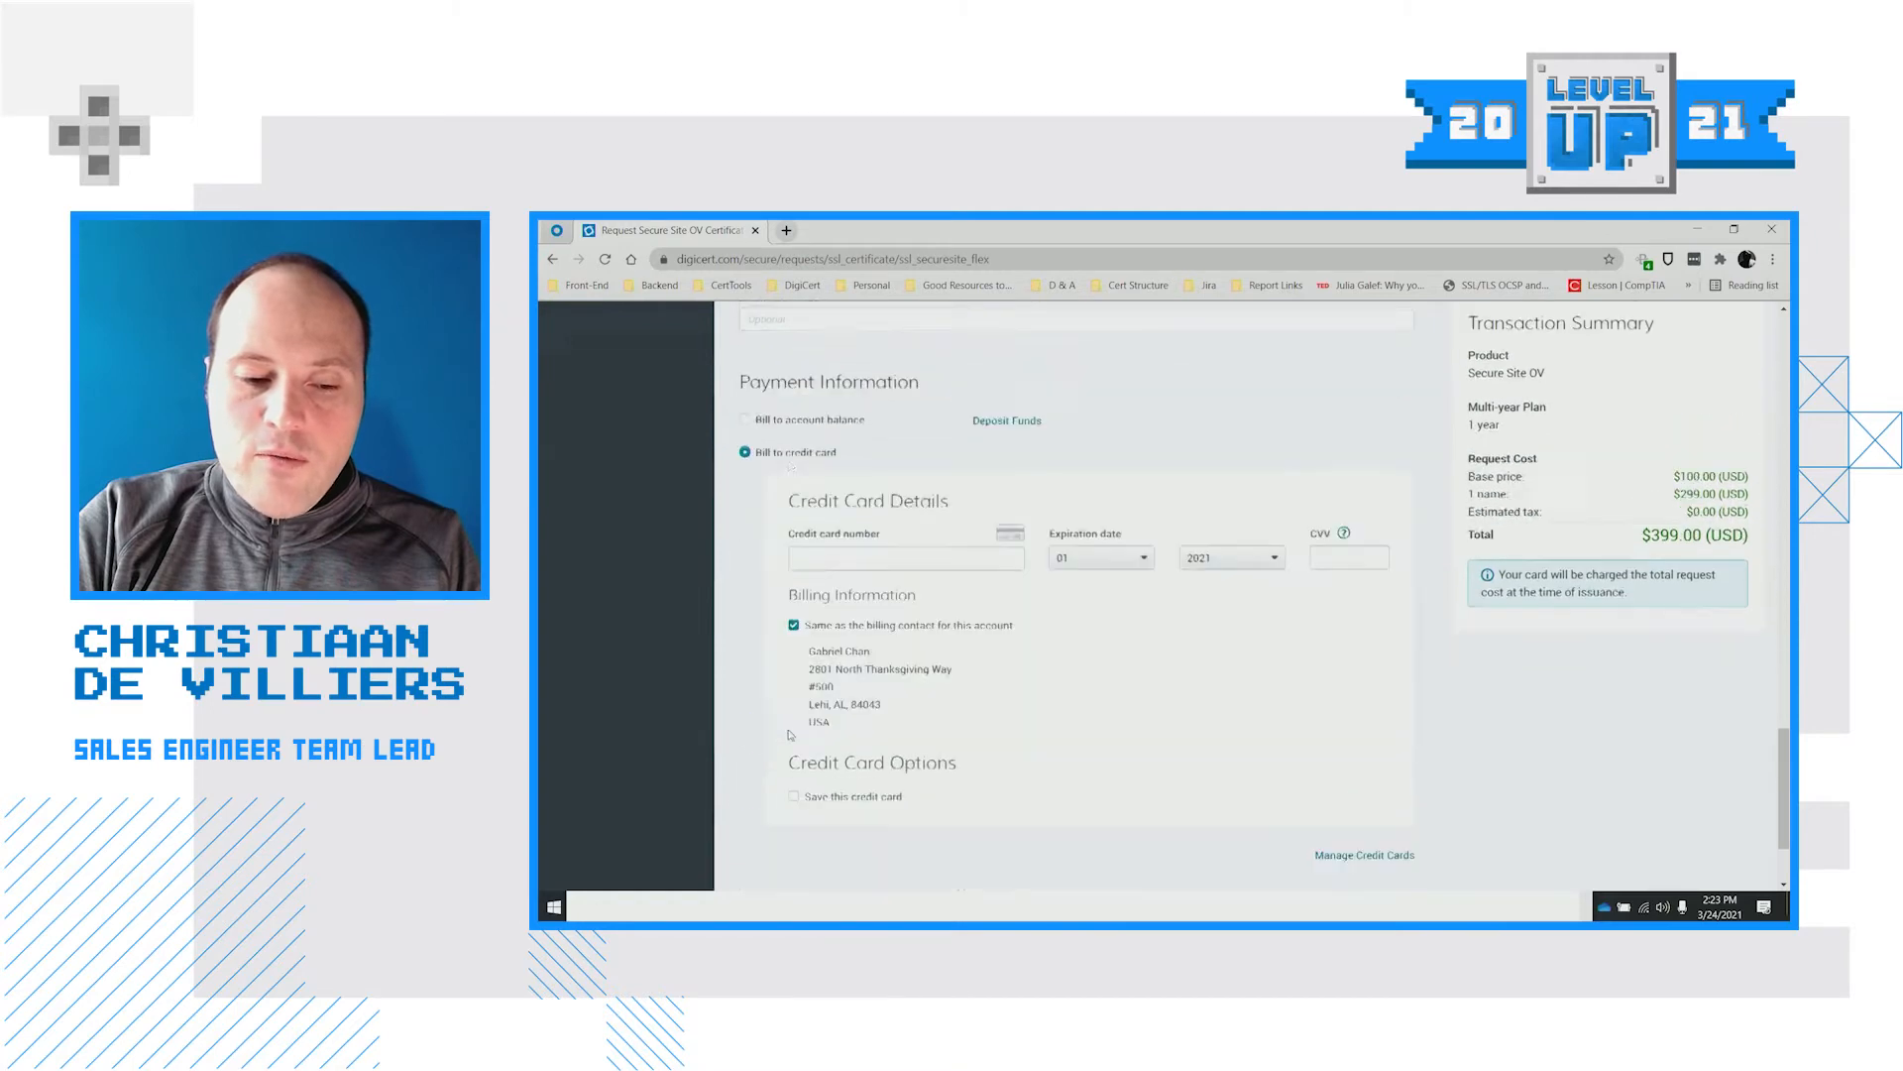
click(819, 420)
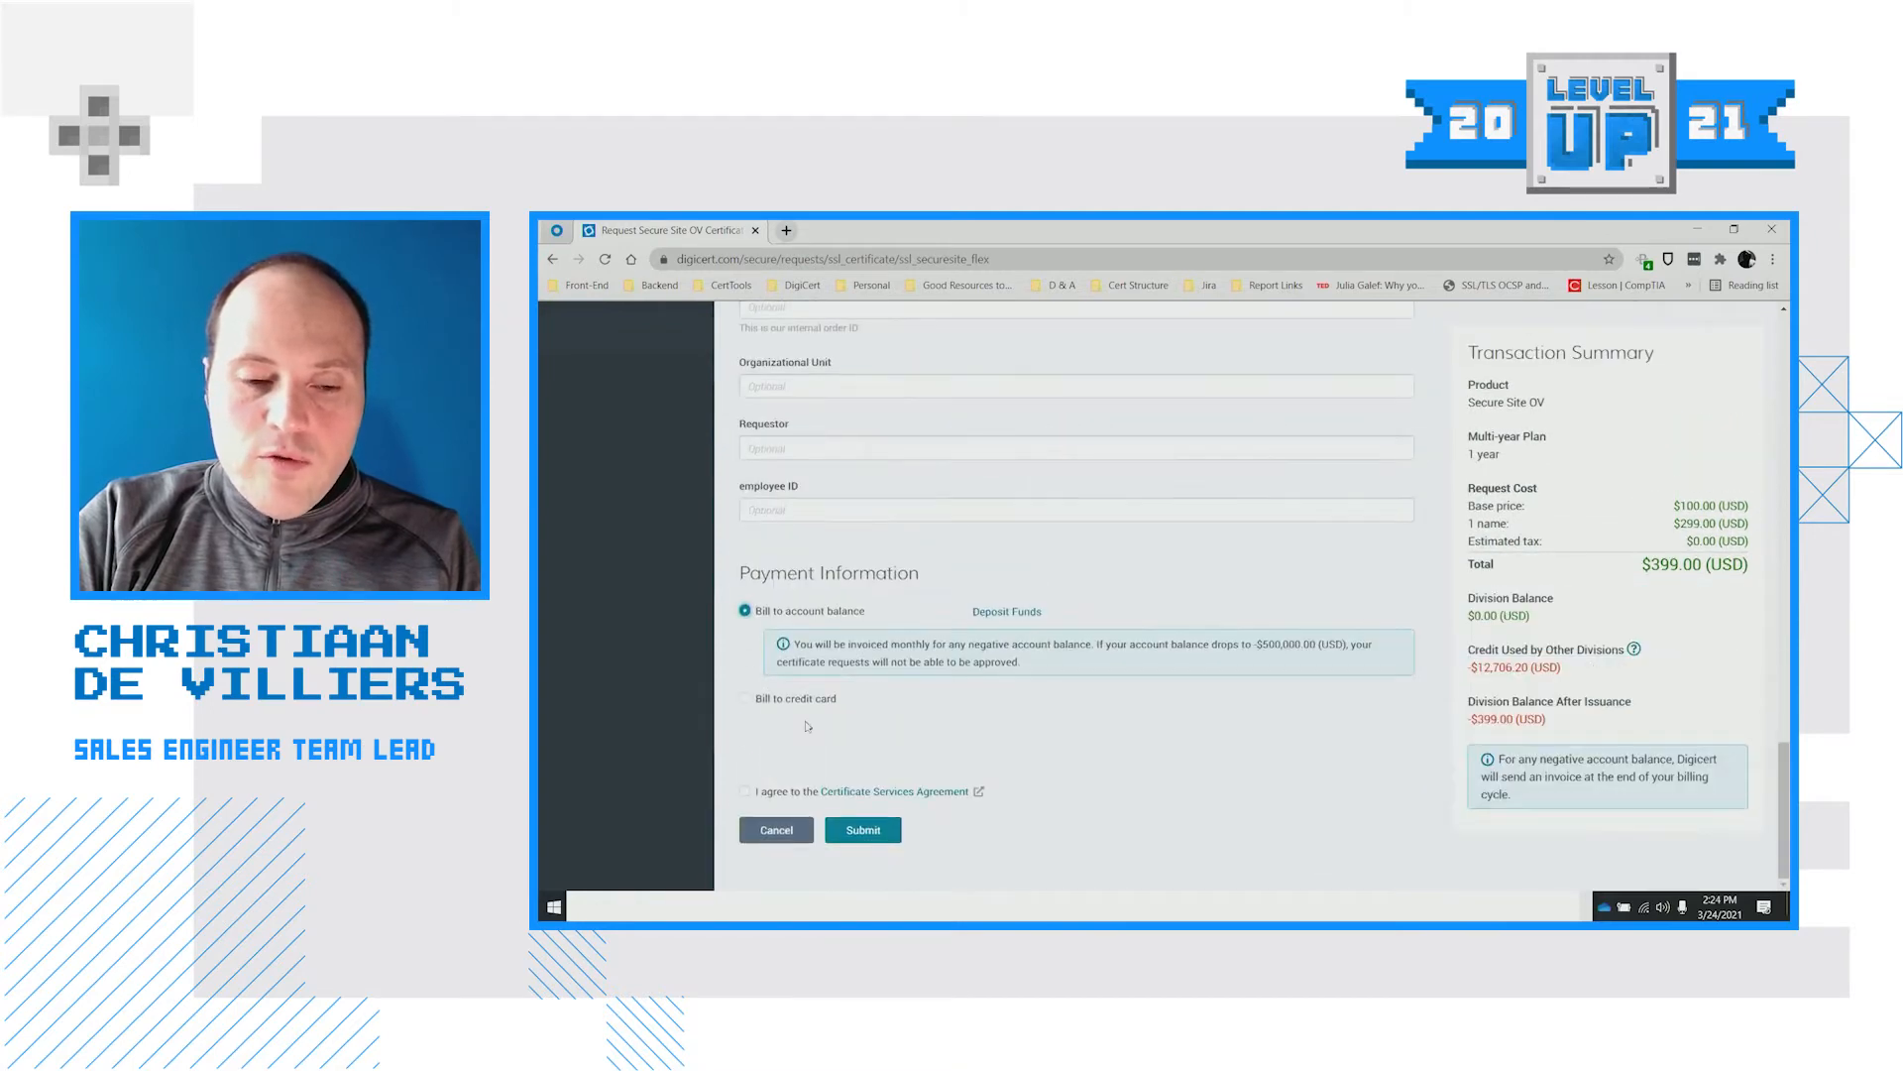
click(755, 790)
right_click(756, 790)
click(972, 830)
click(896, 839)
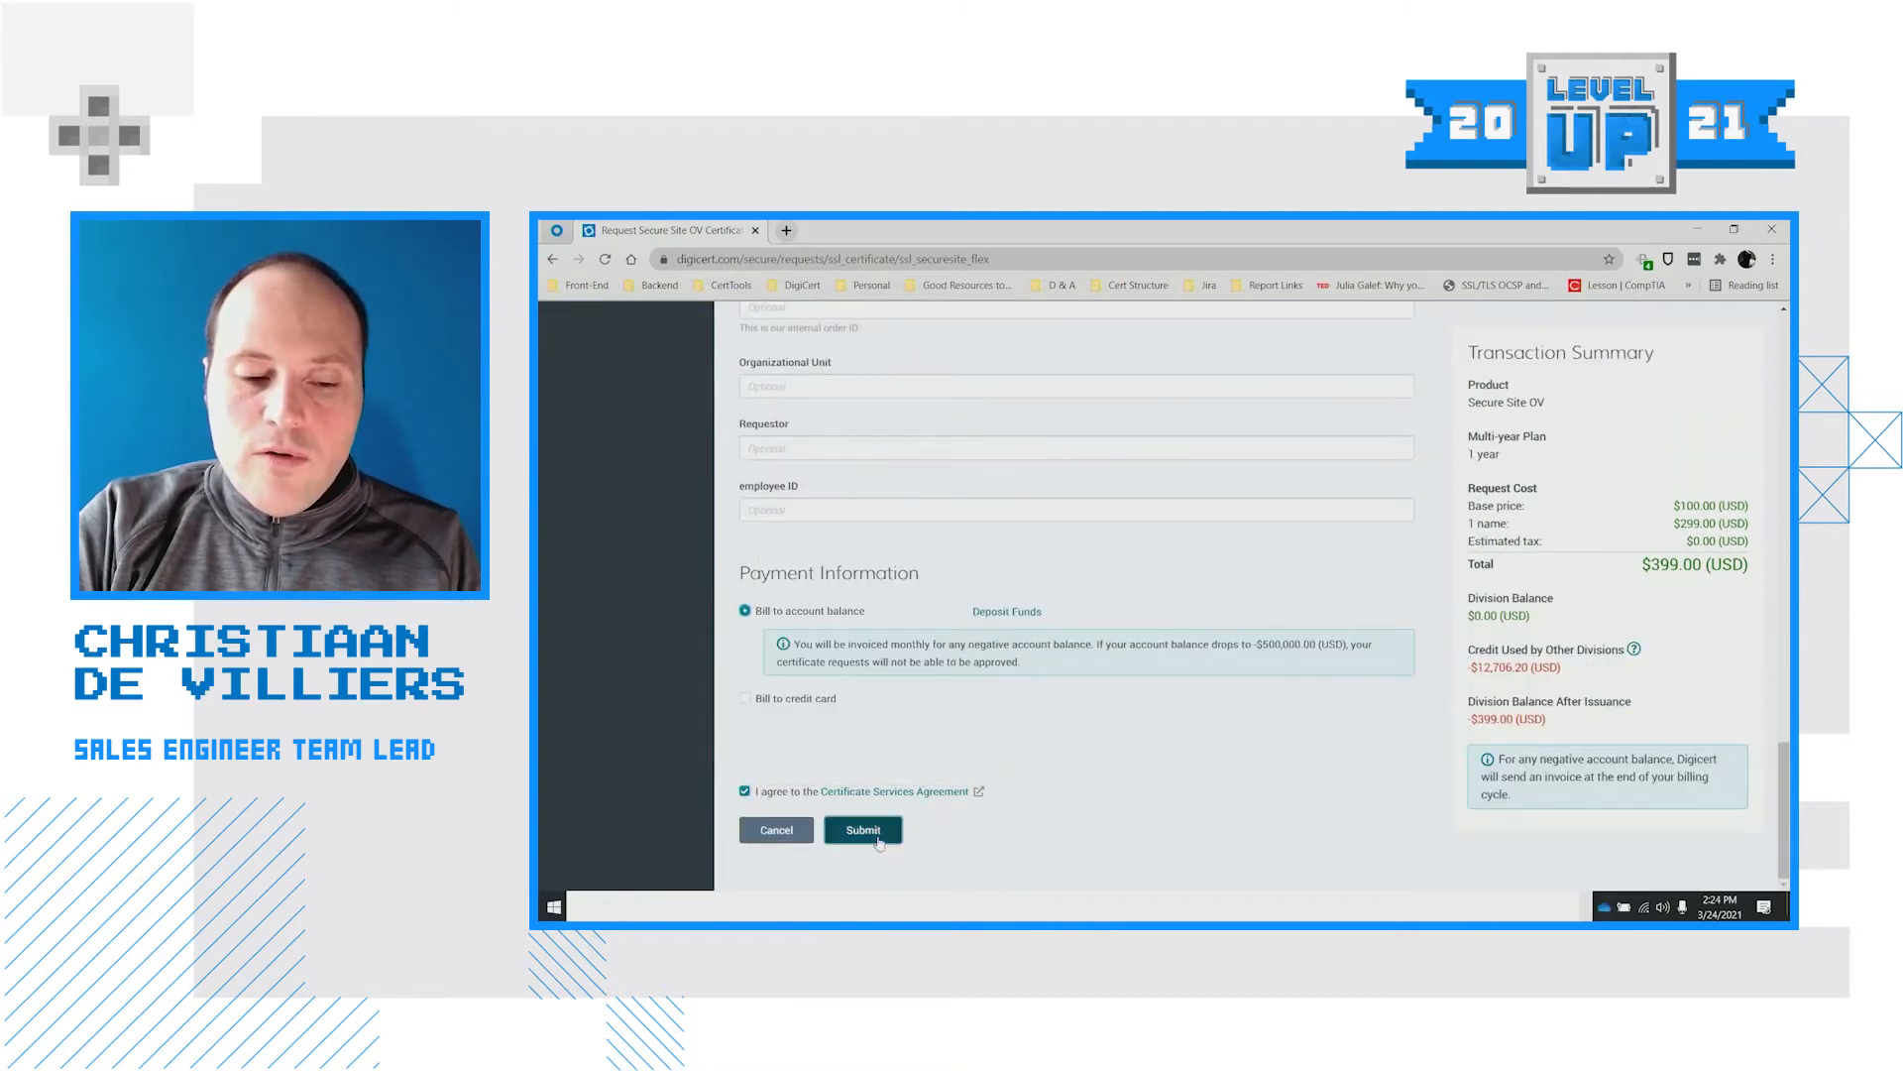
scroll(1227, 726, up, 2)
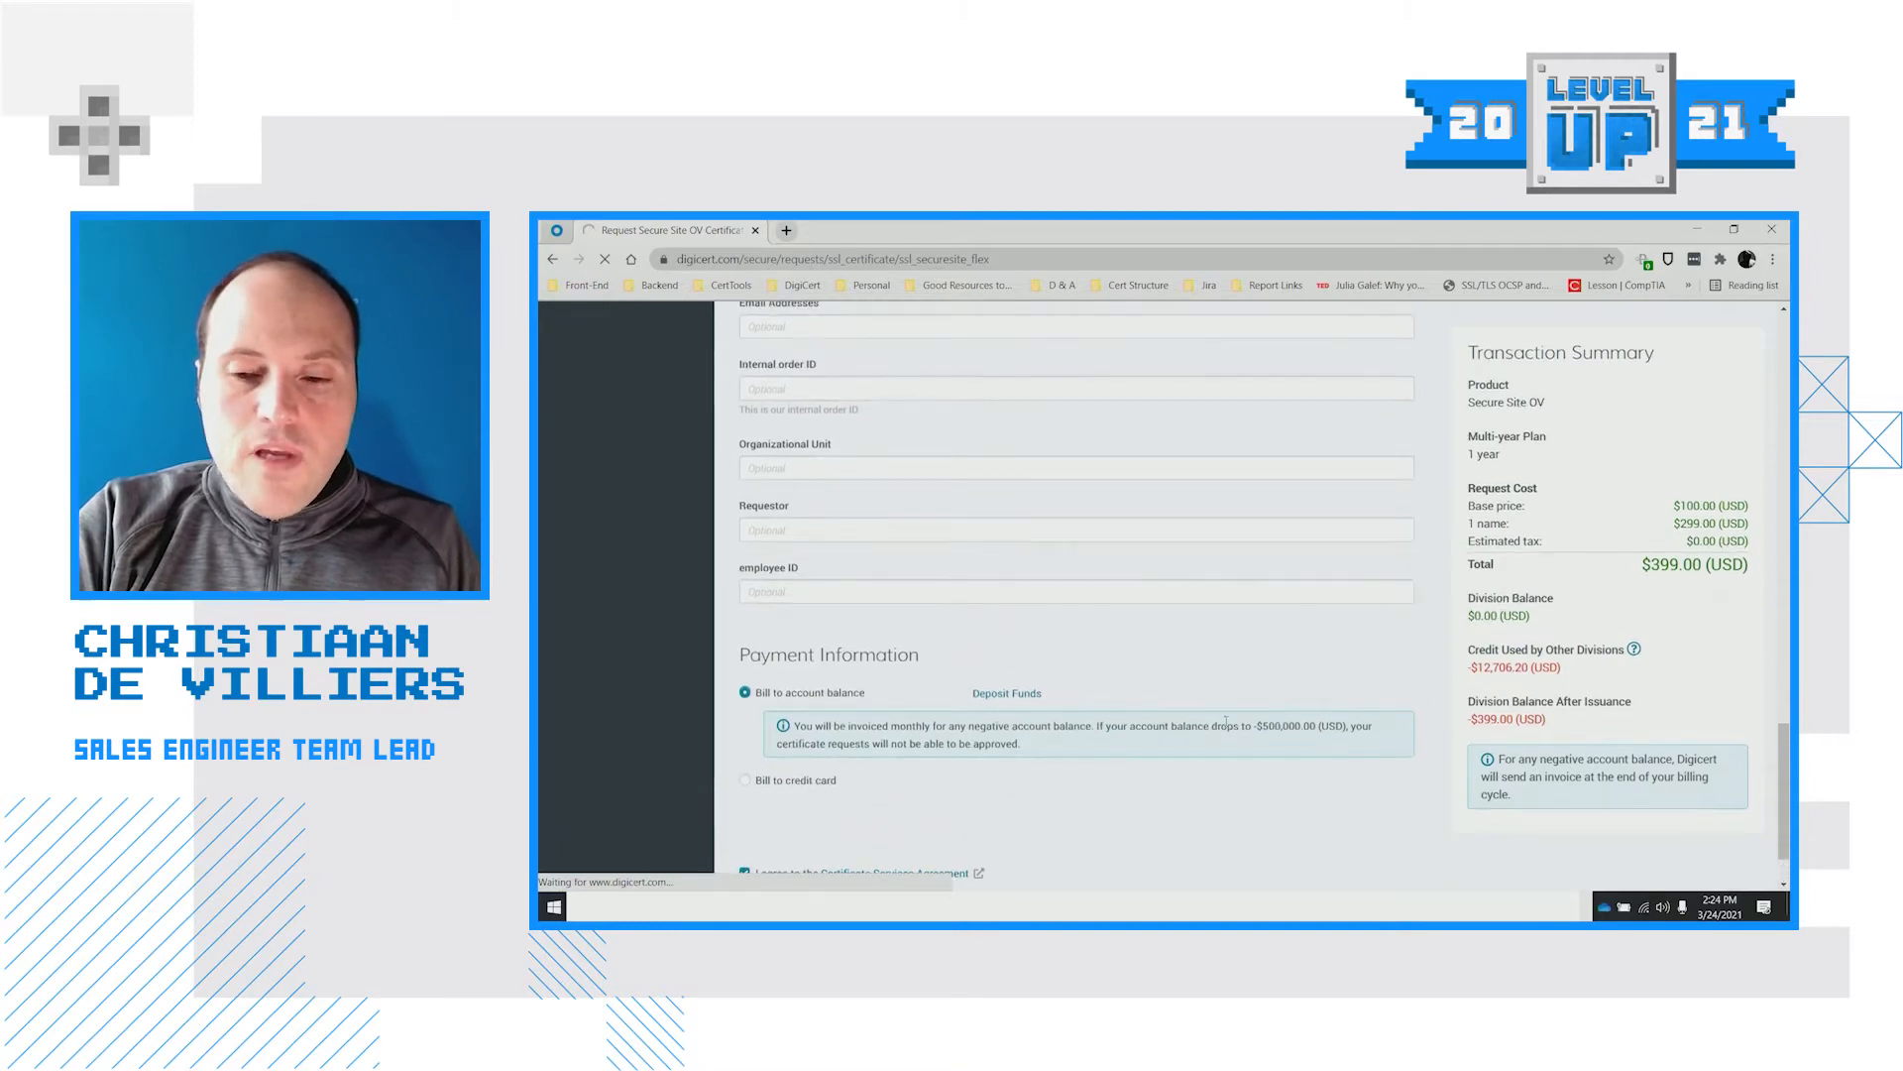
scroll(1226, 727, up, 10)
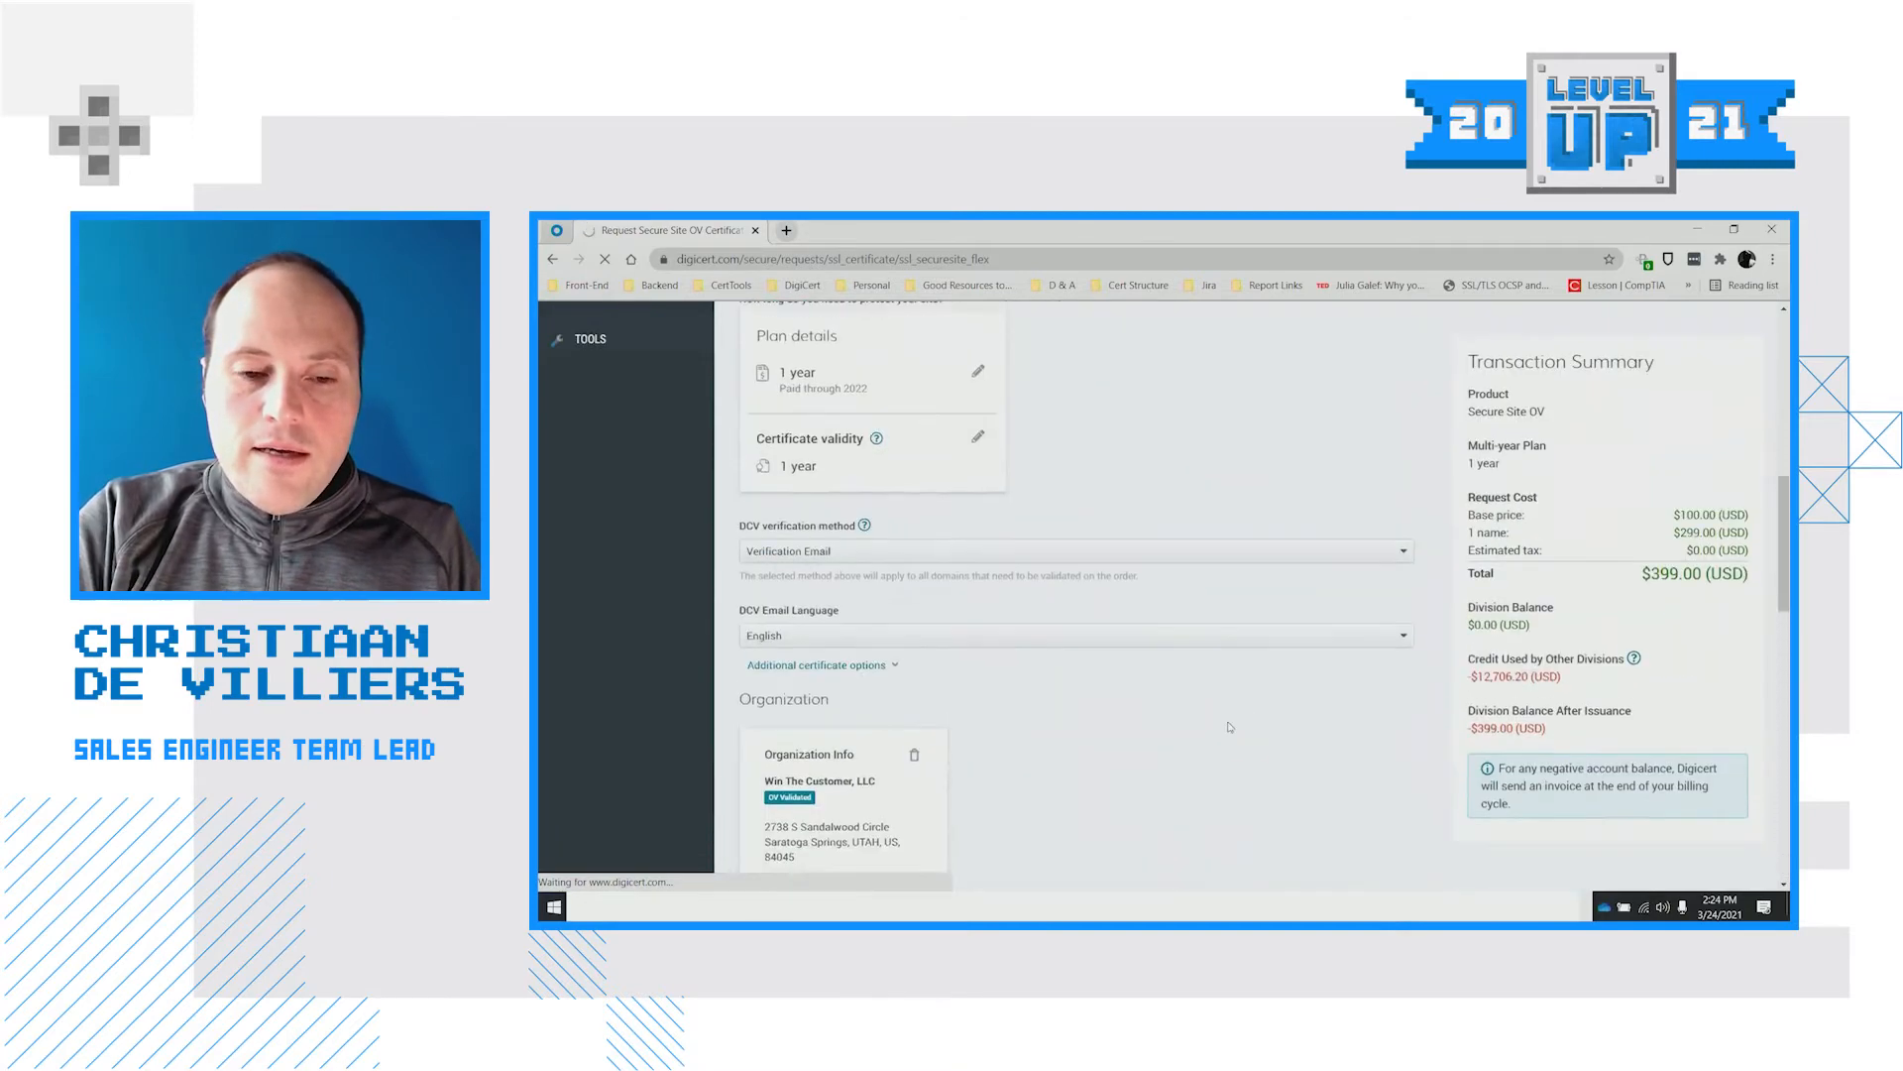
scroll(1230, 726, up, 3)
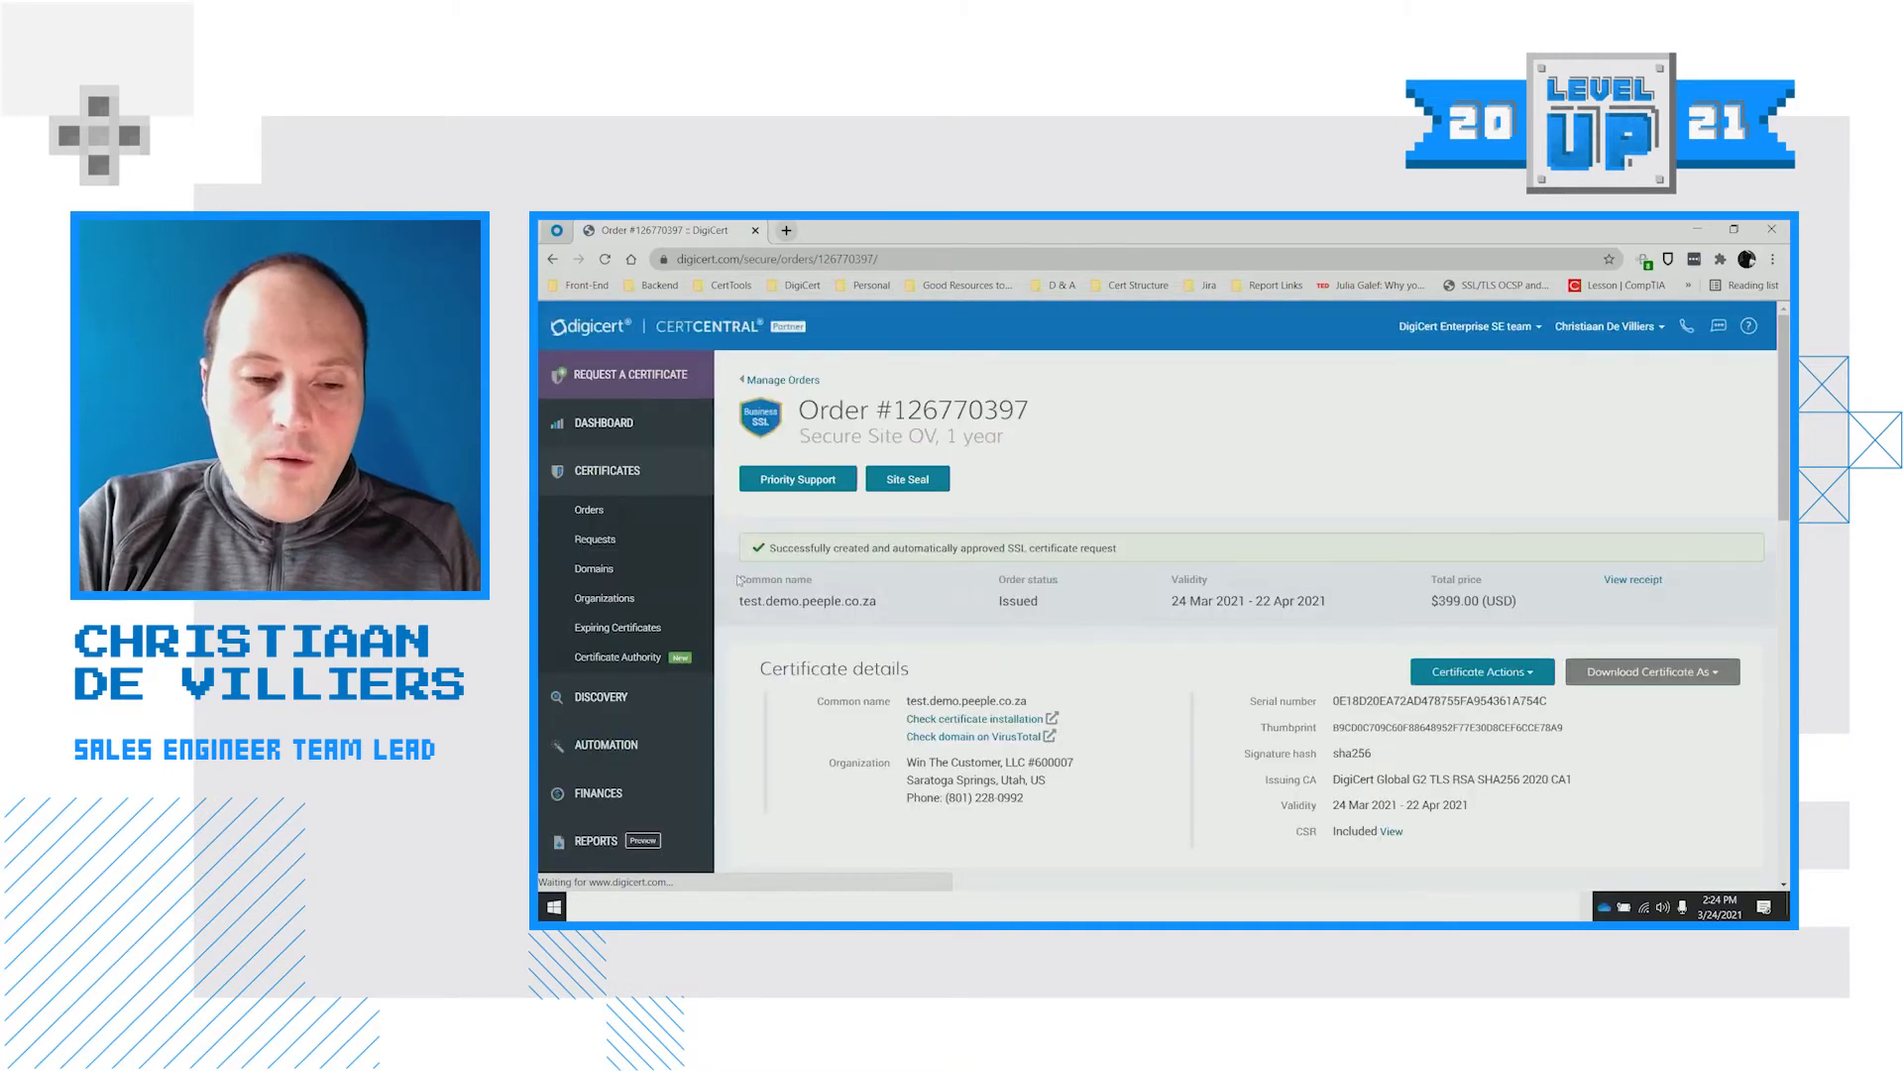
click(609, 515)
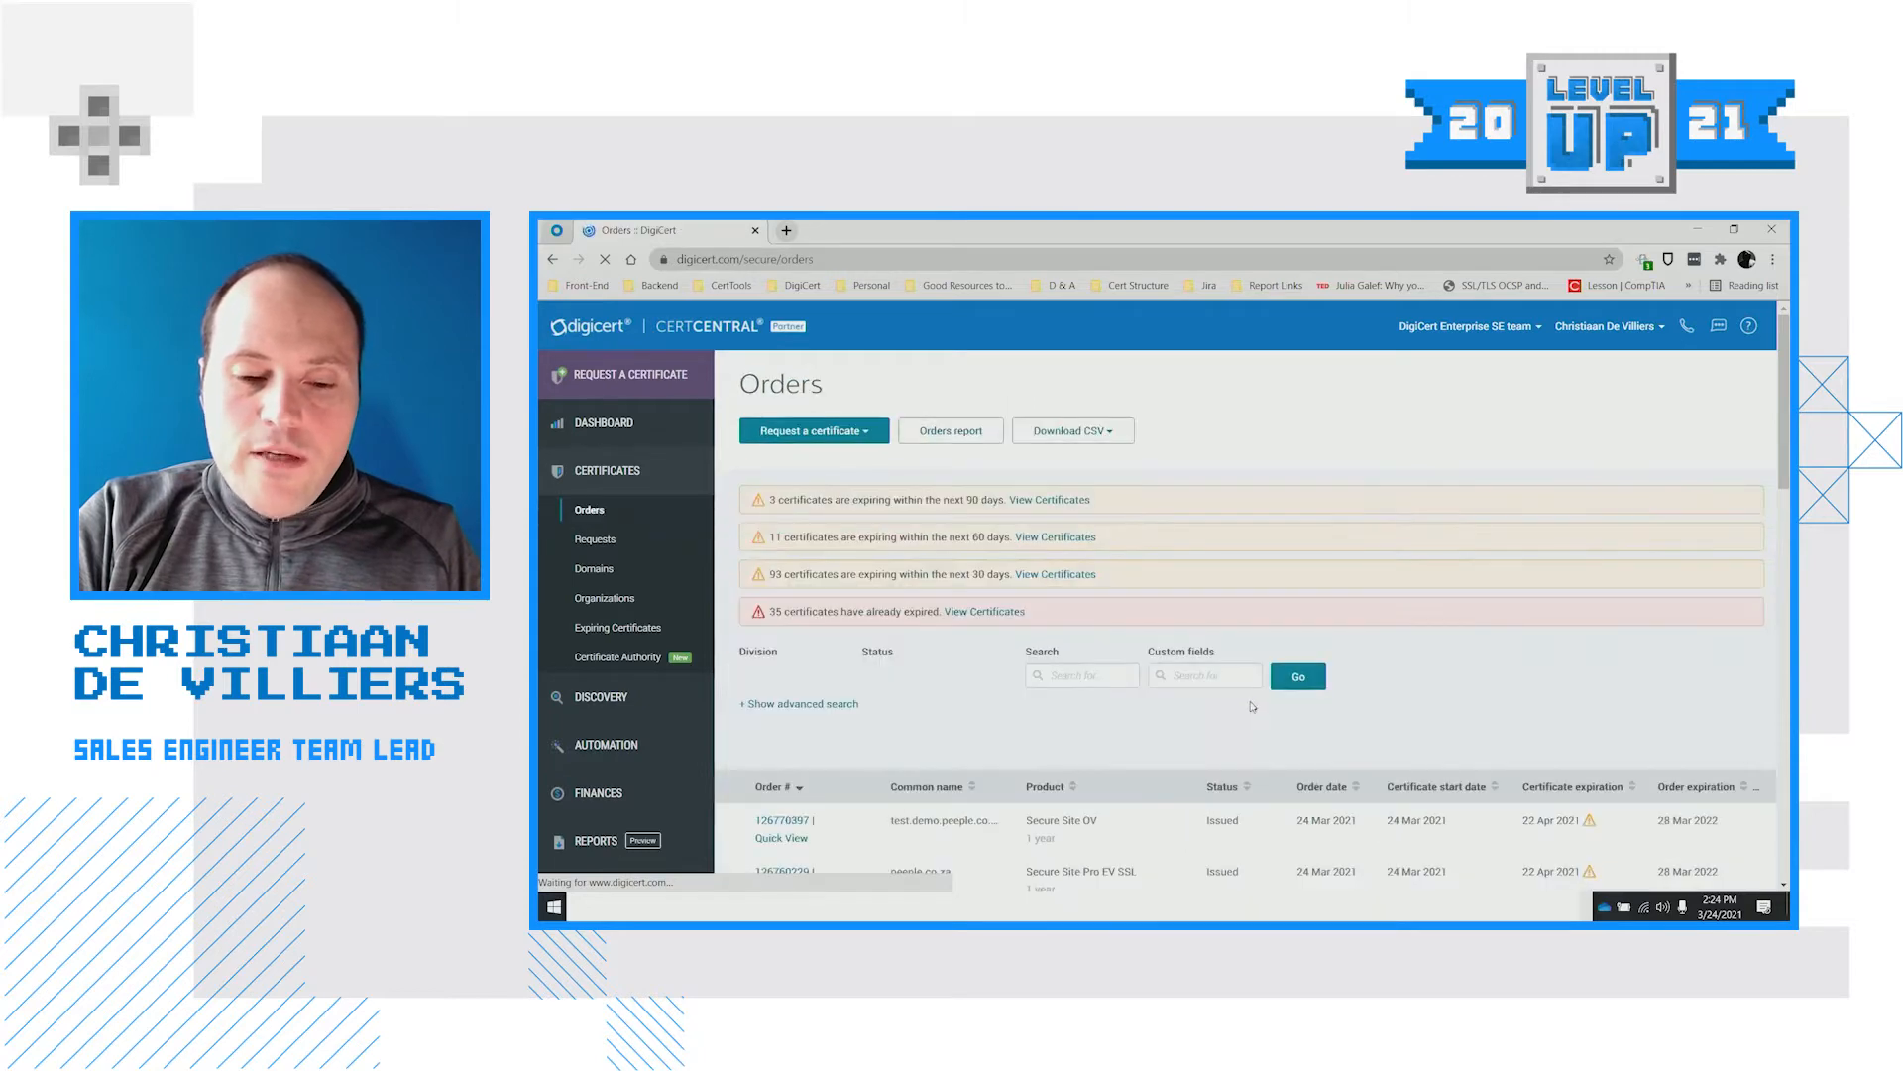
scroll(969, 721, down, 1)
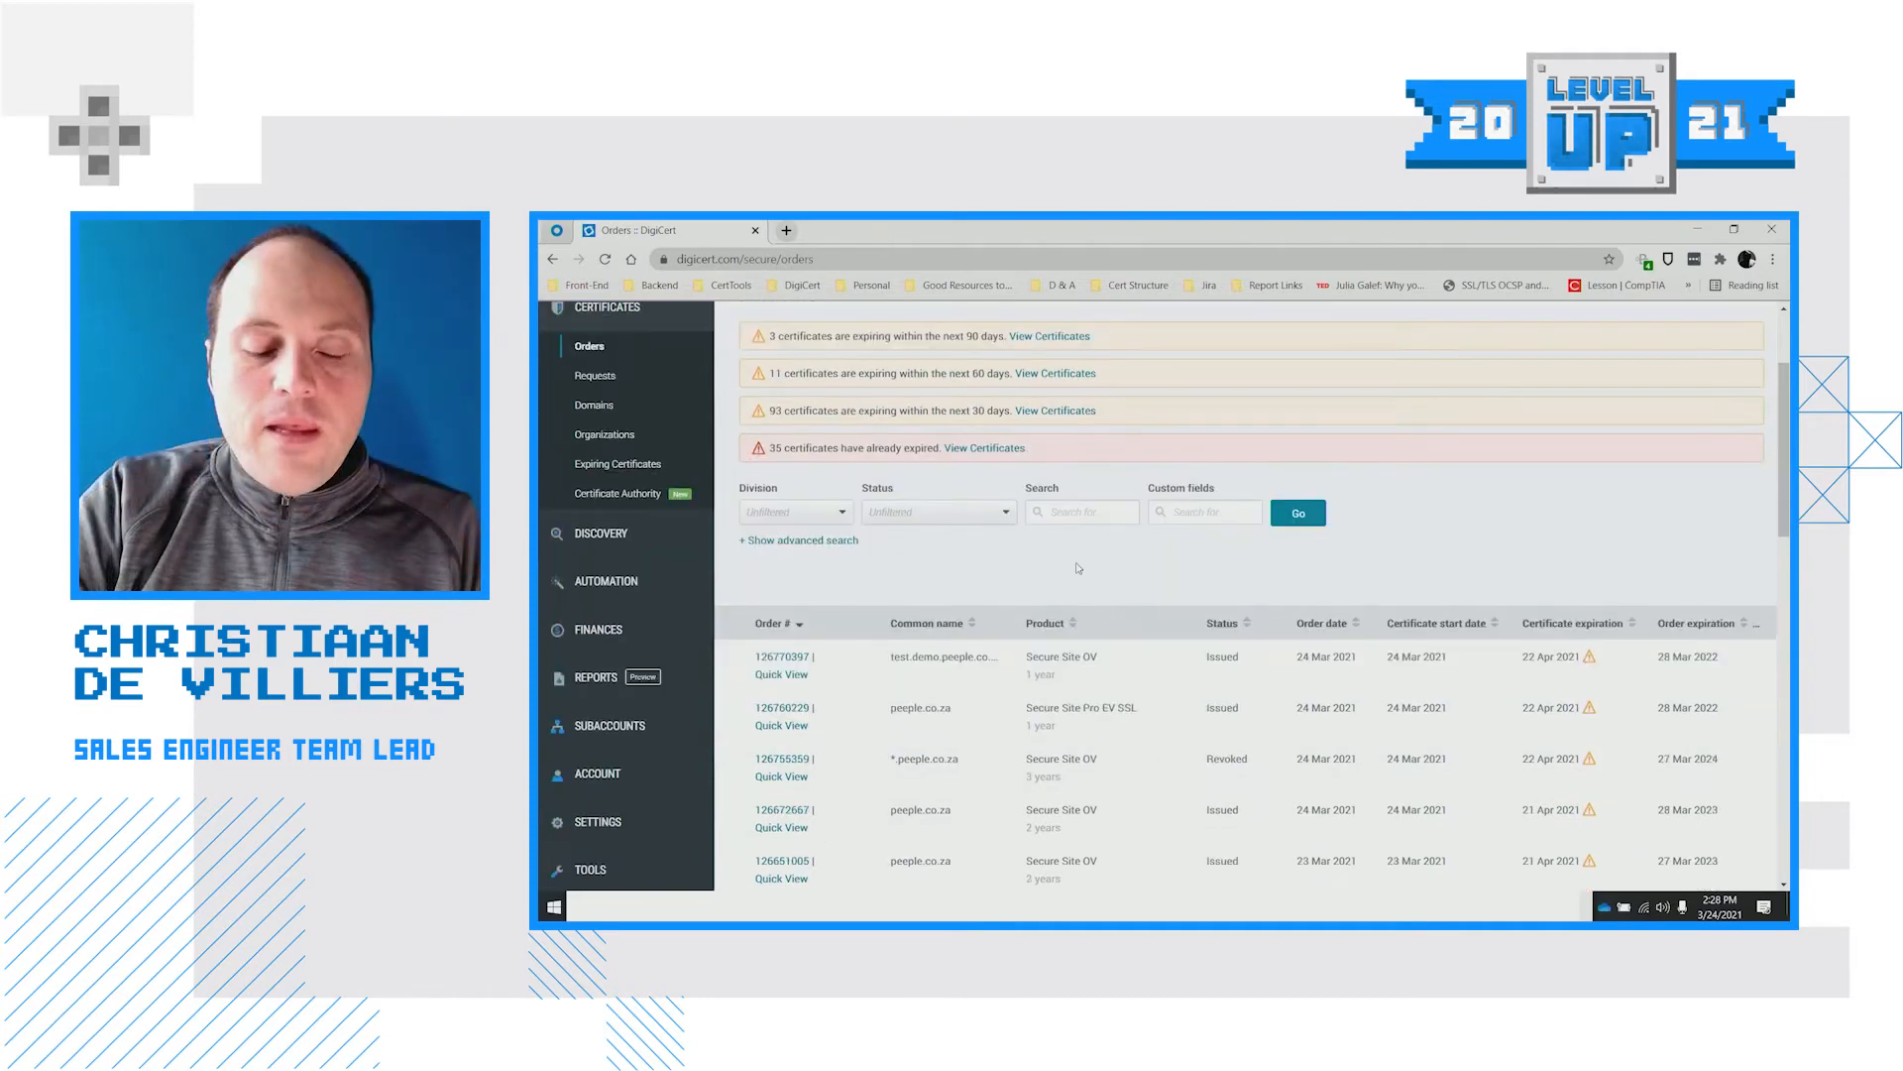
scroll(1079, 568, down, 1)
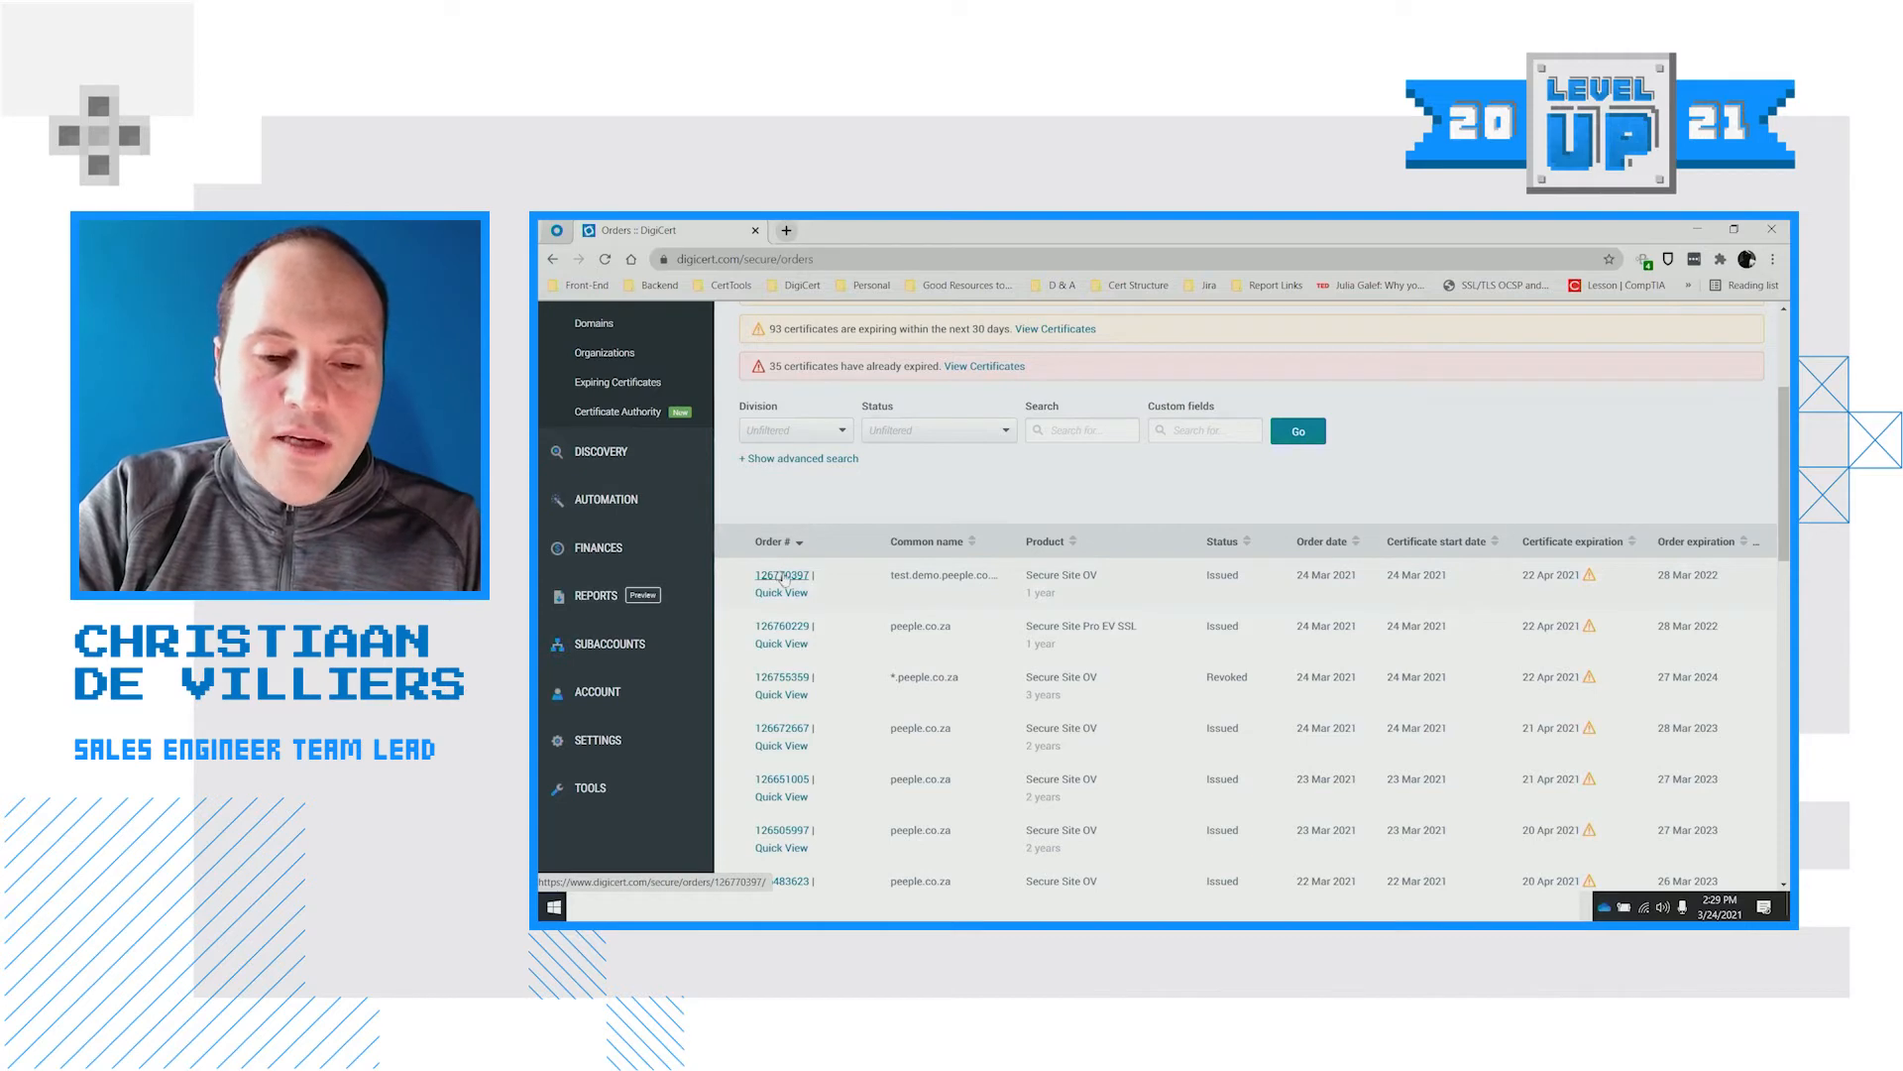
click(784, 576)
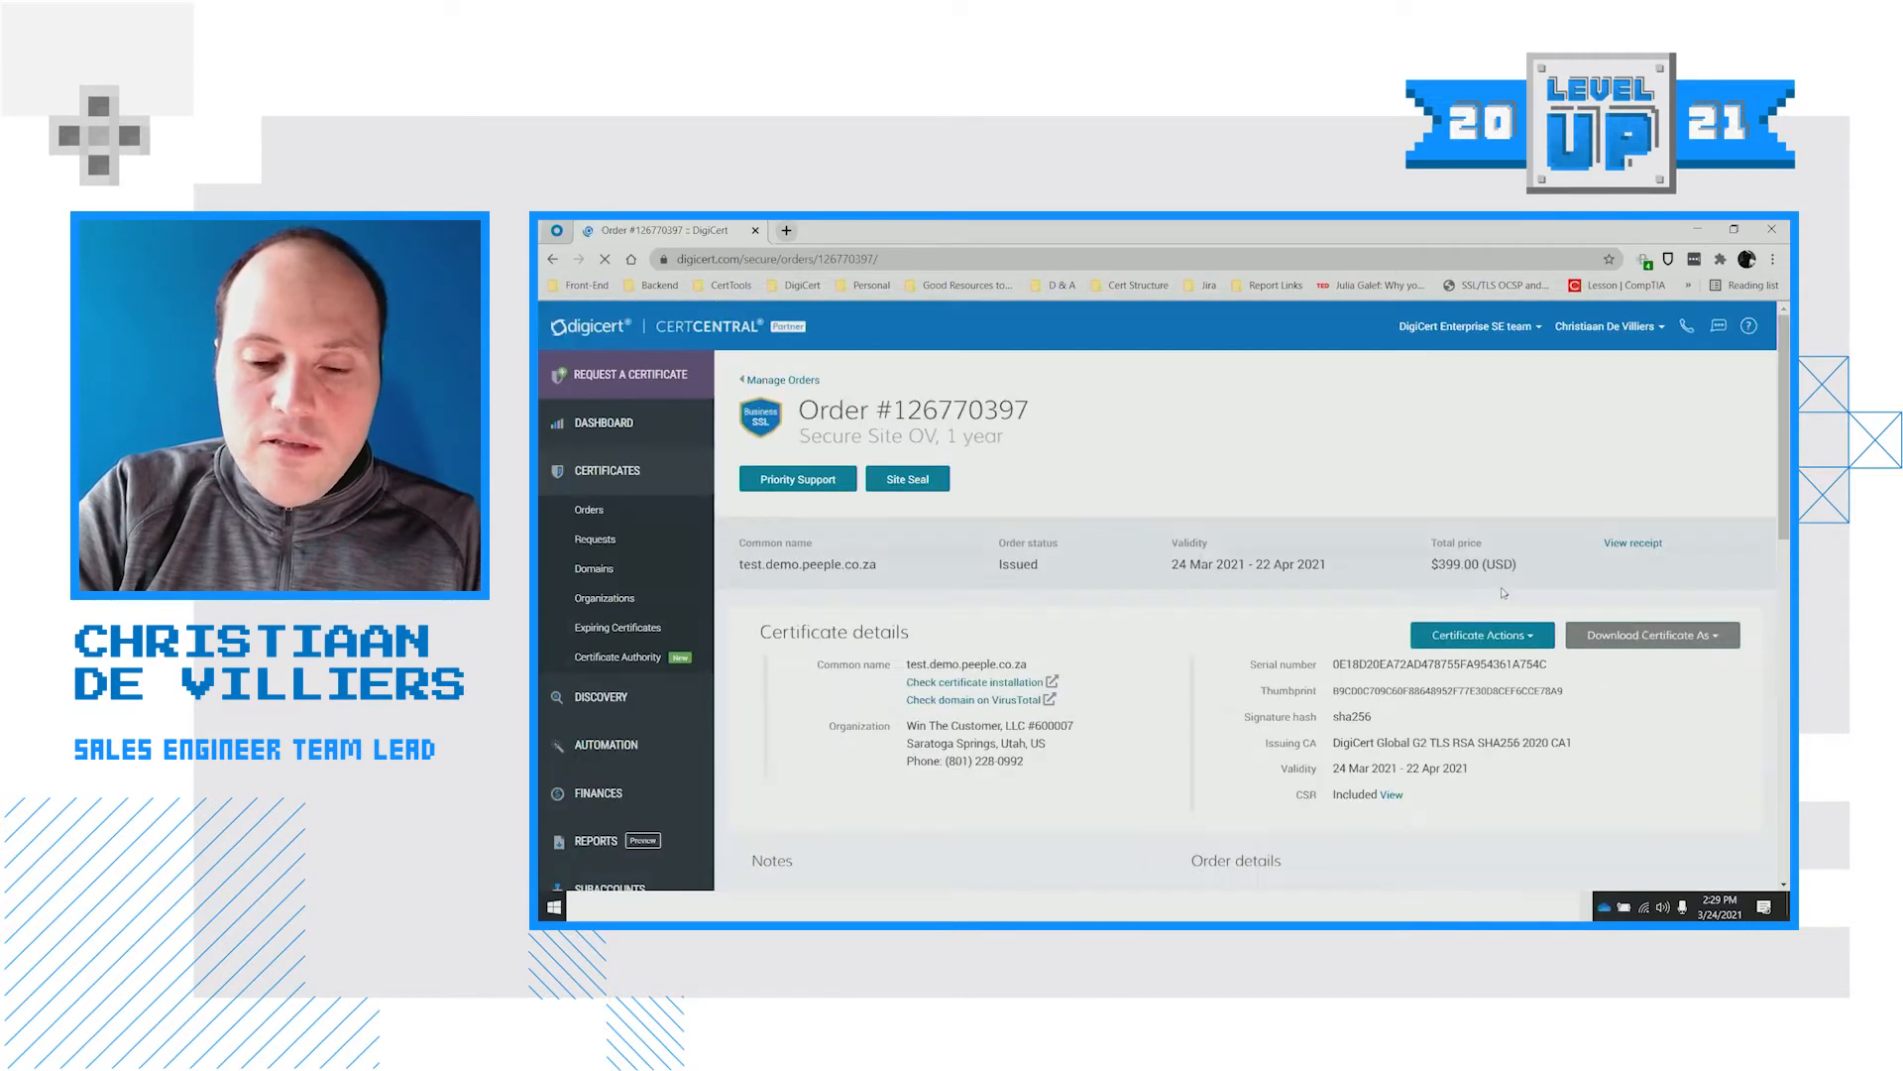
scroll(1477, 655, down, 5)
scroll(1471, 718, down, 2)
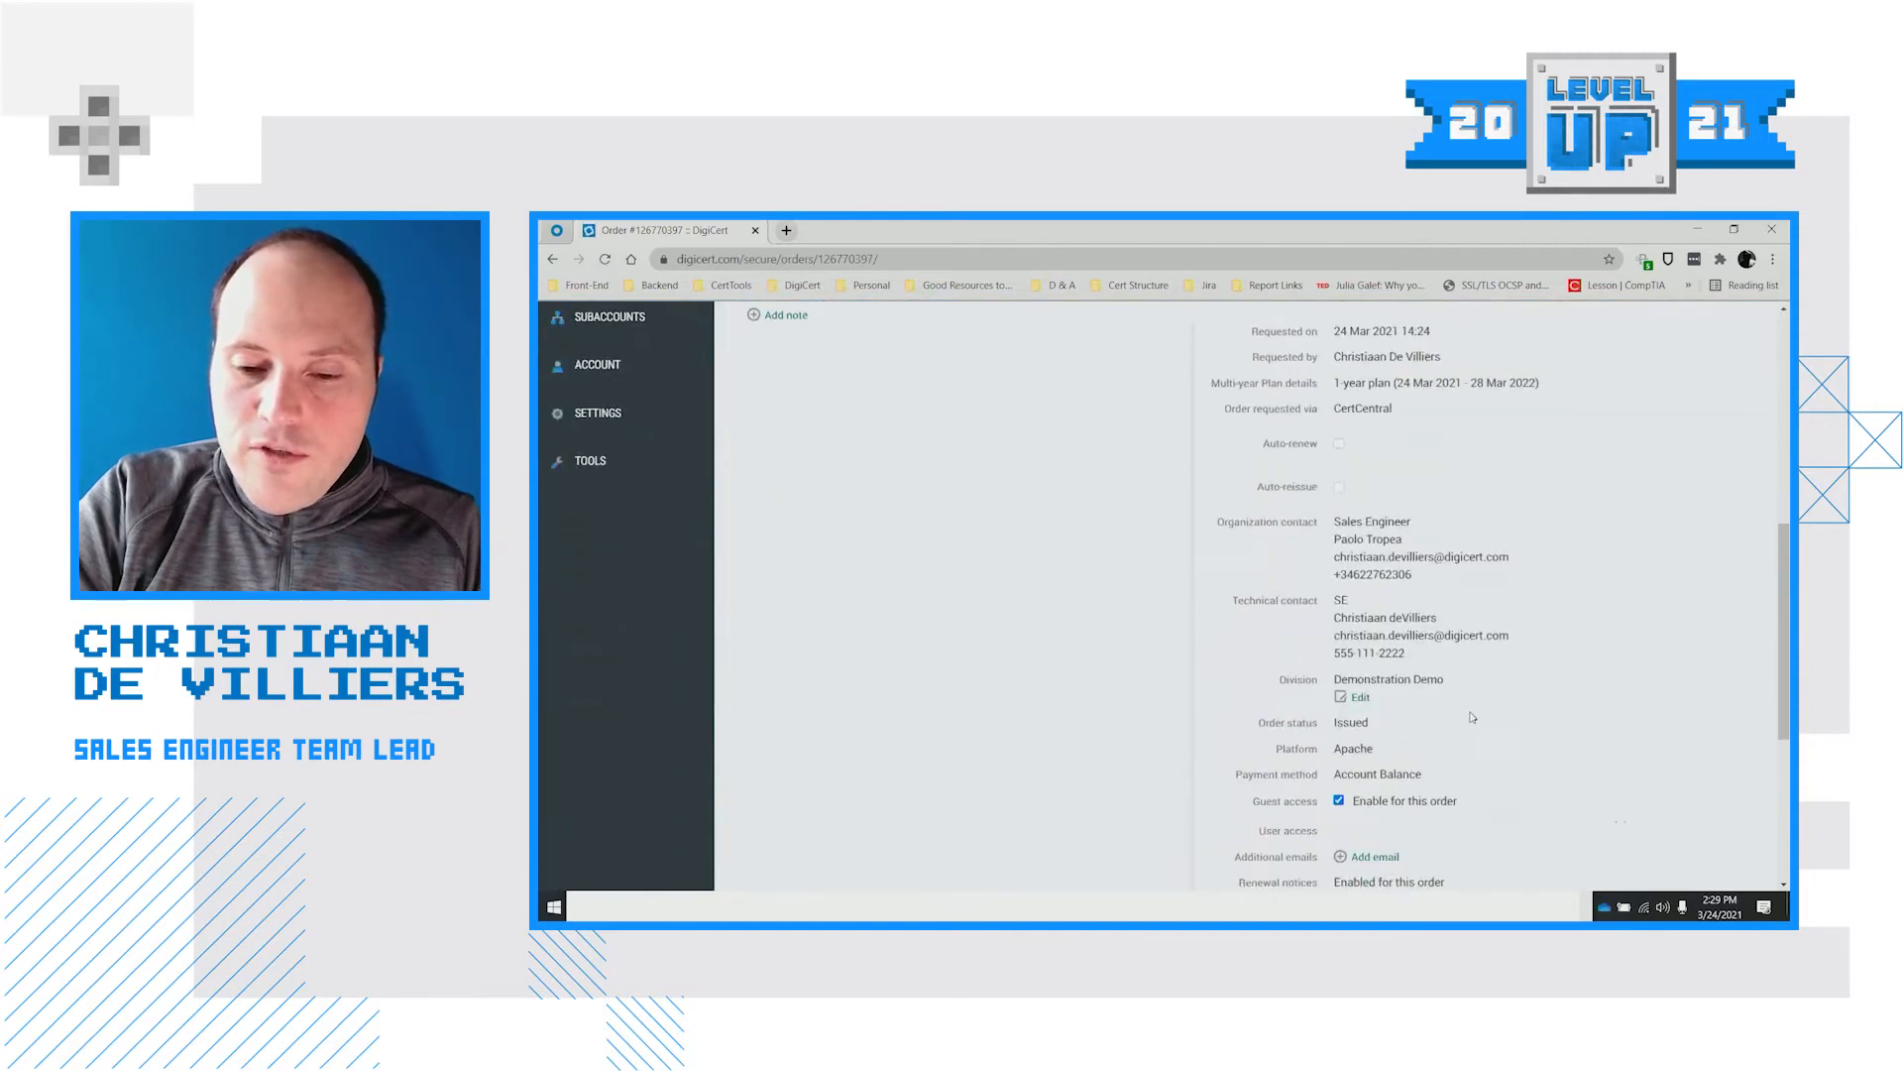
Reassign the test.demo.peeple.co.za order from Demonstration Demo to the Production Operations division
click(1361, 698)
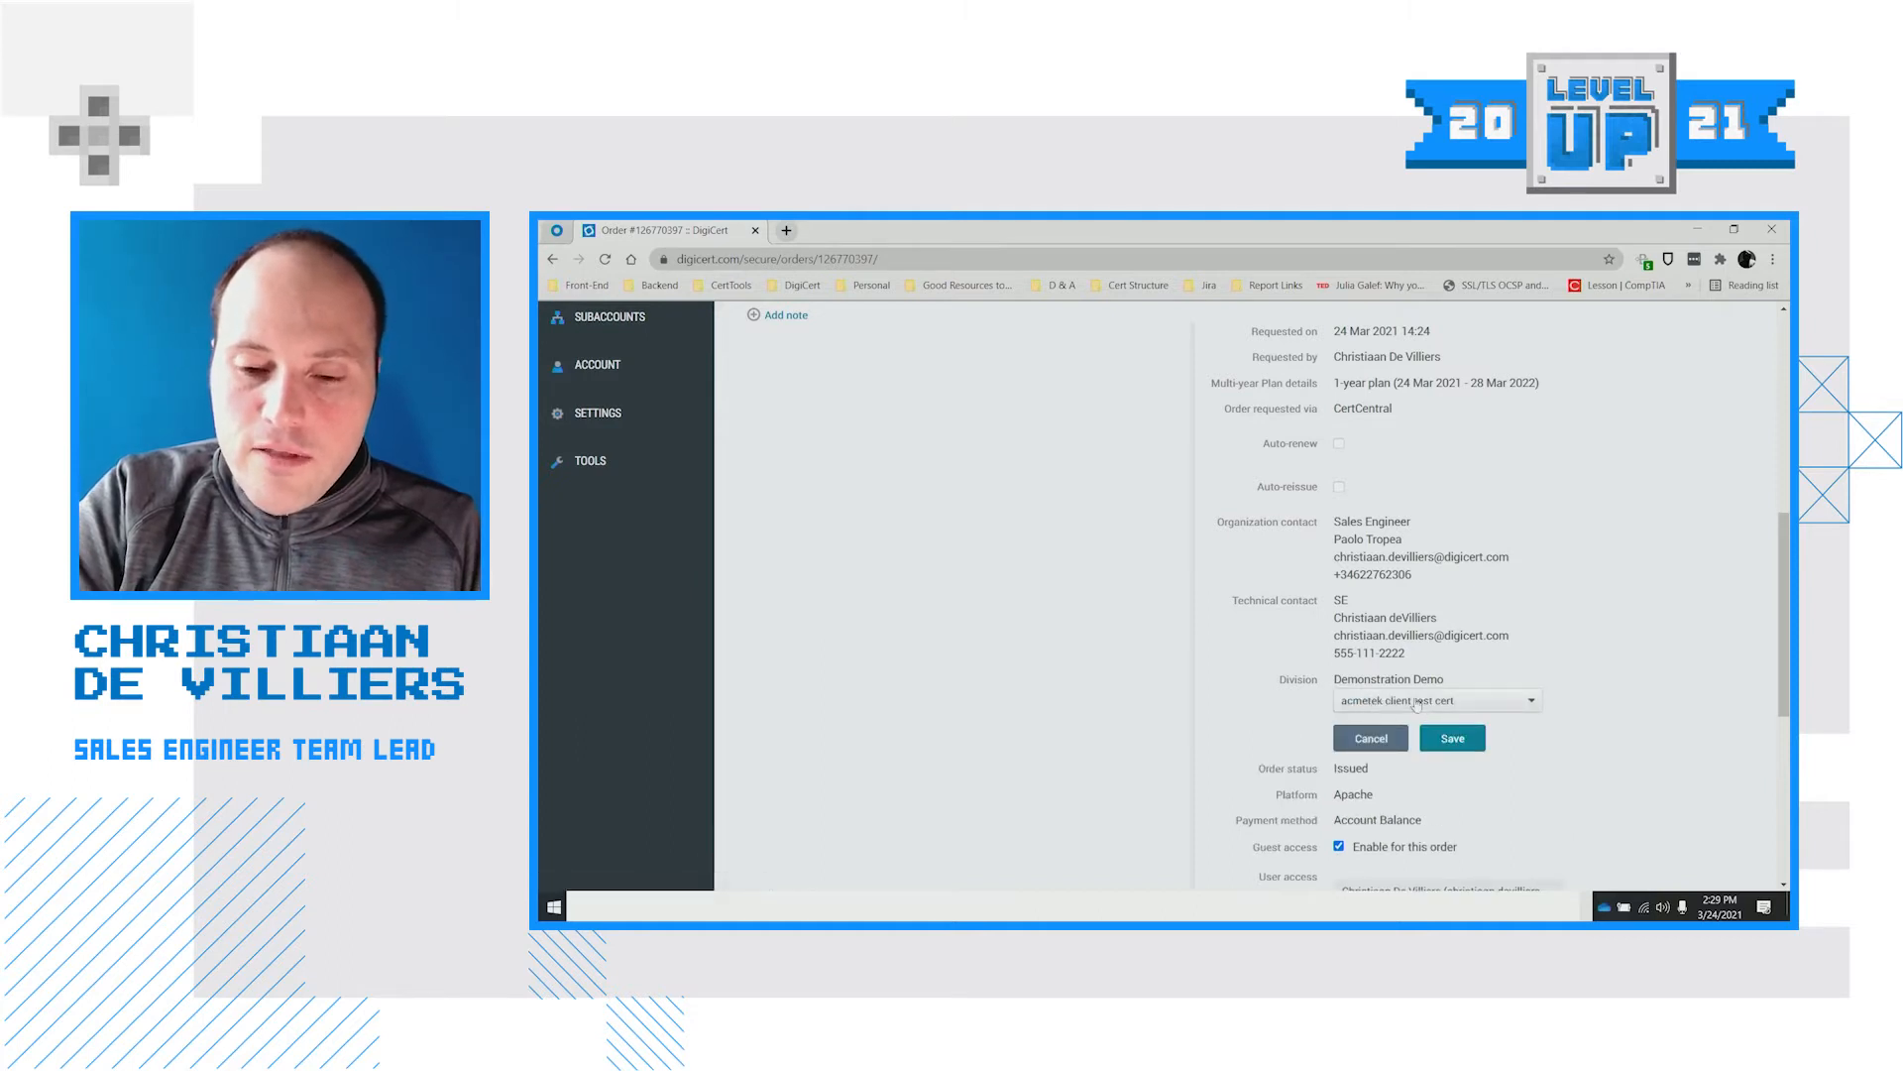
click(1415, 701)
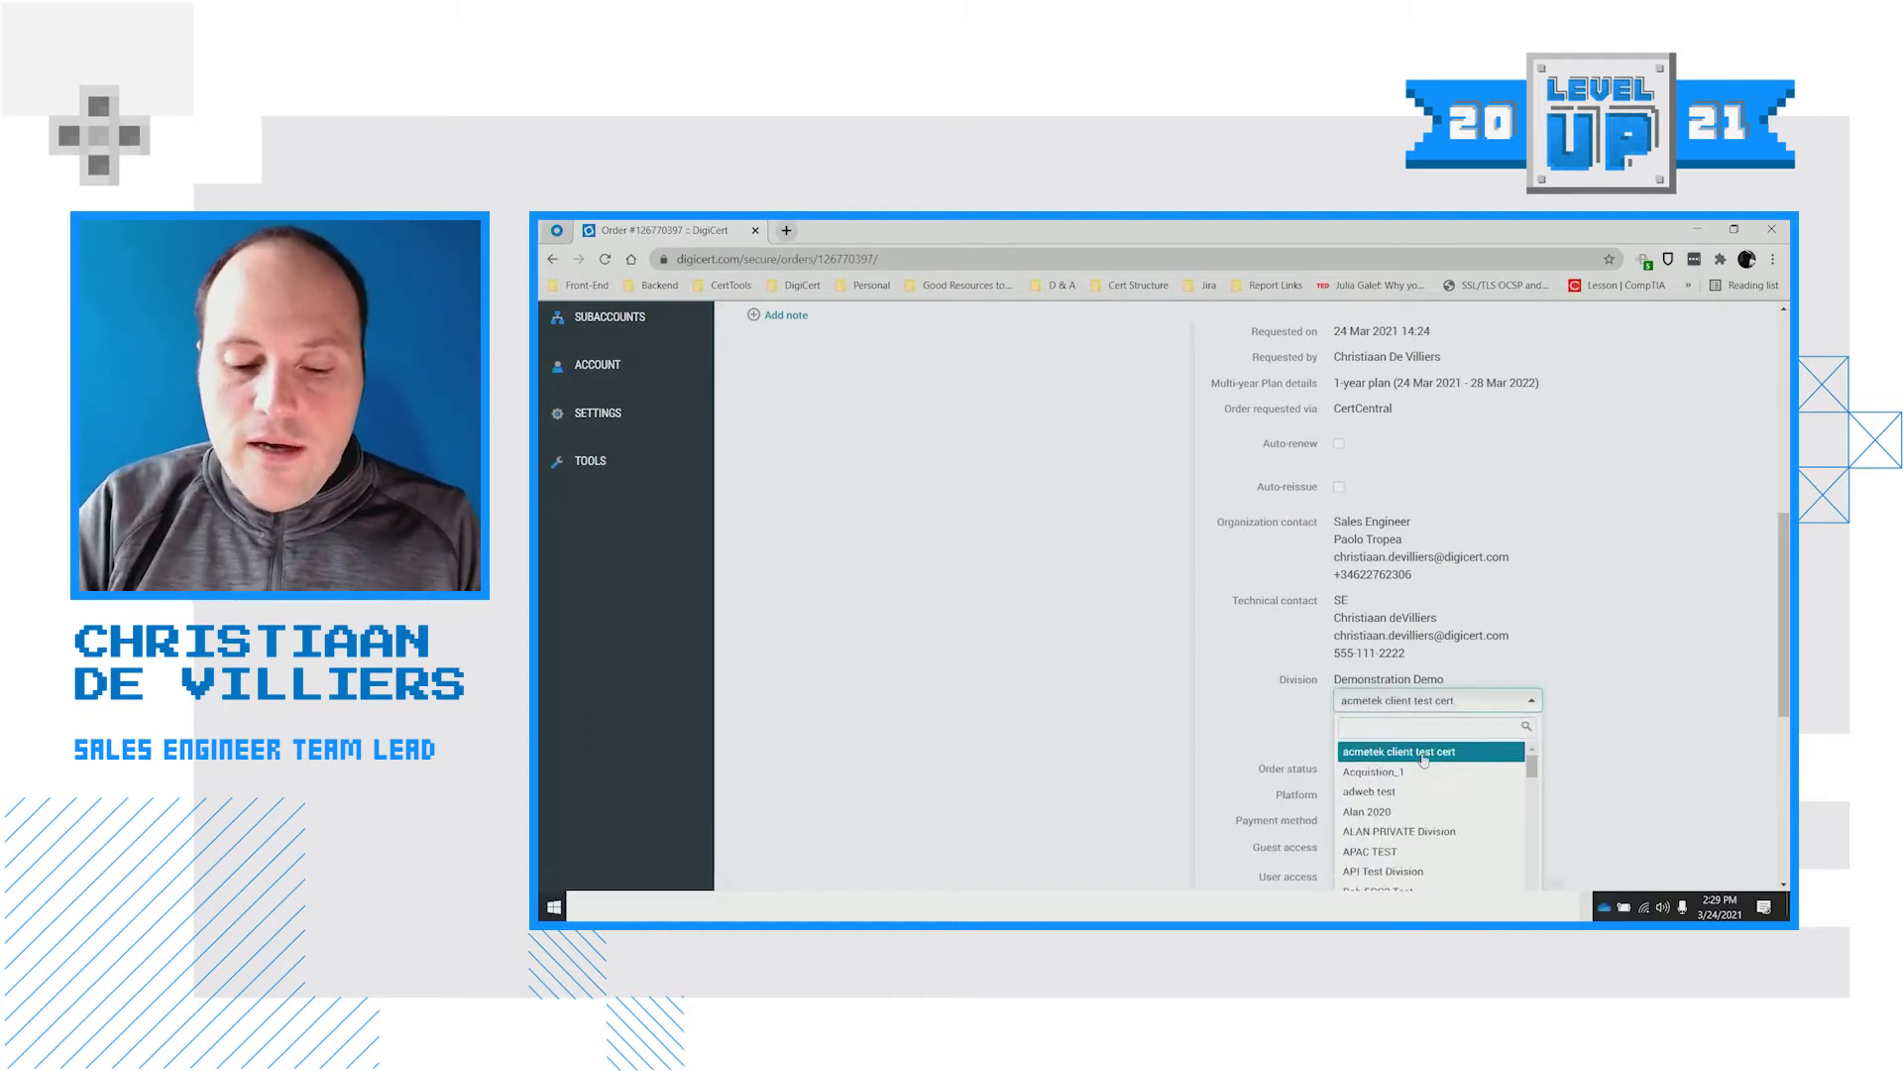
text(produ)
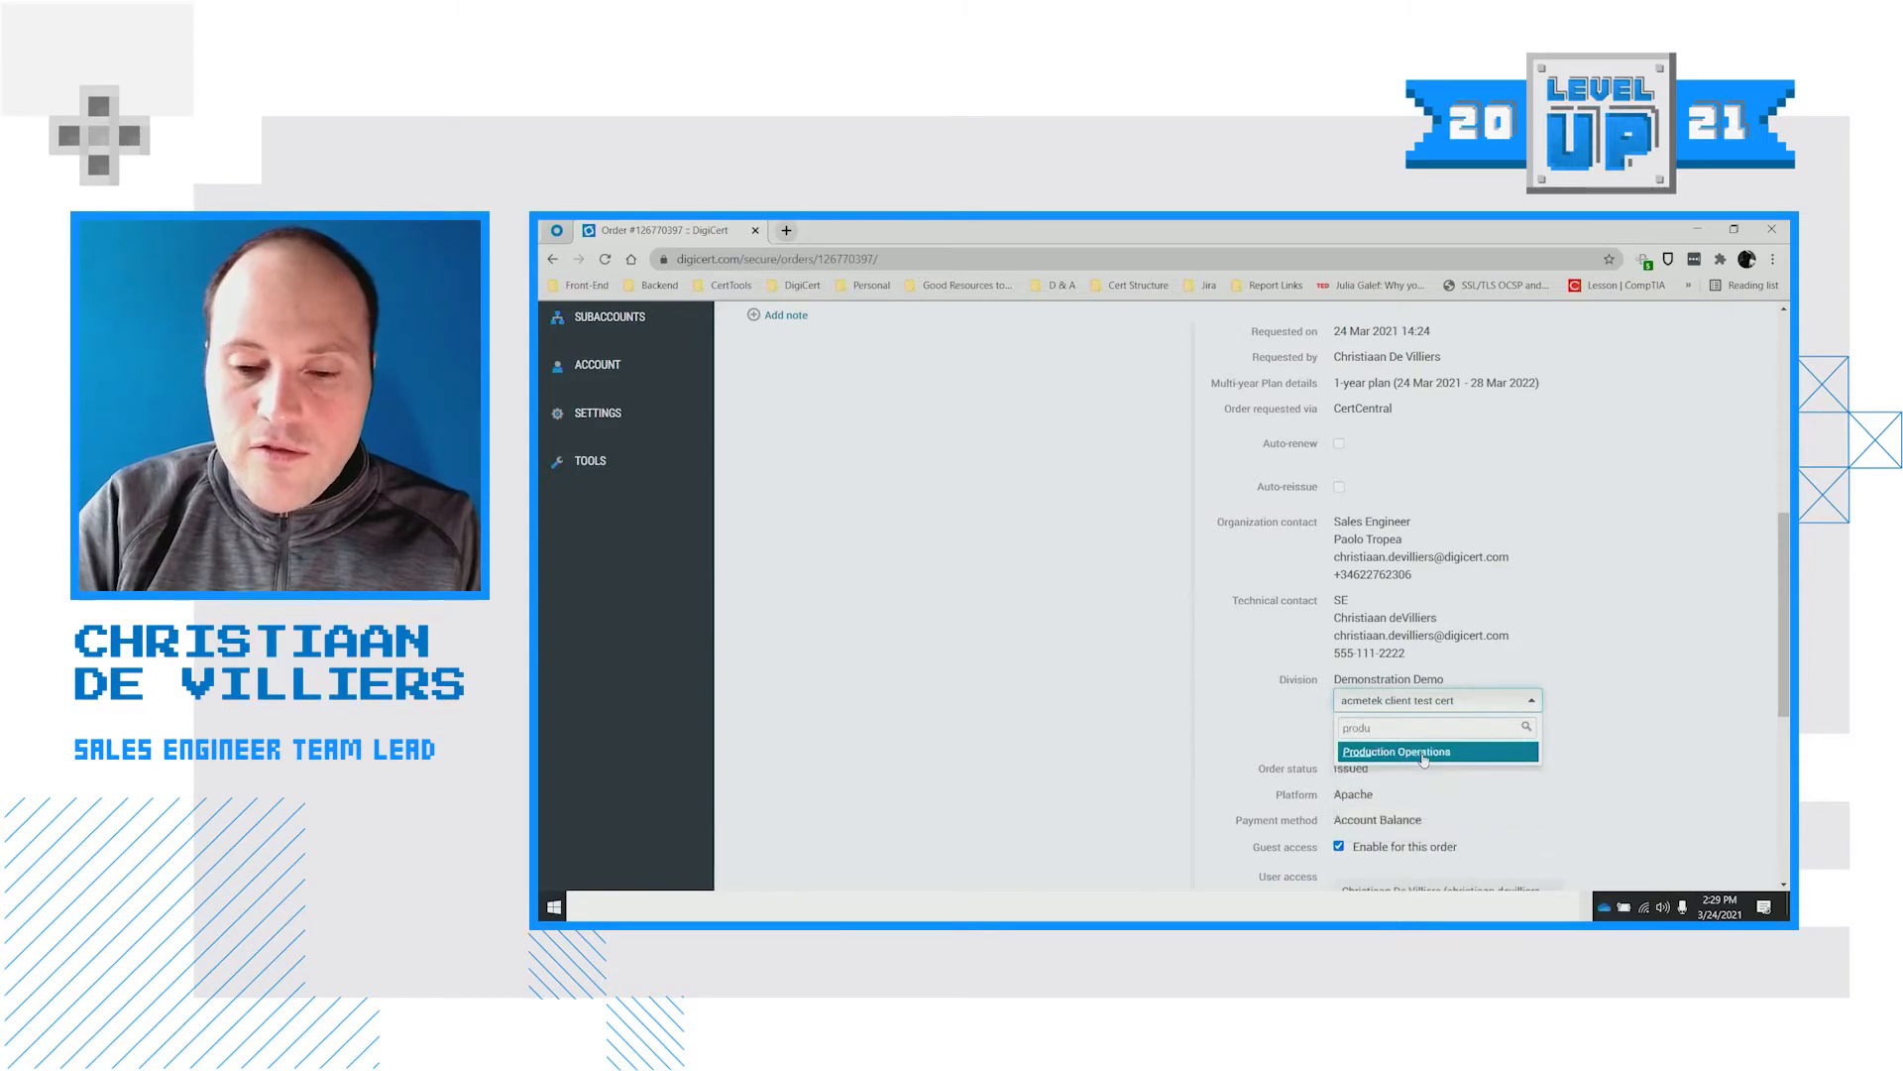
click(1420, 771)
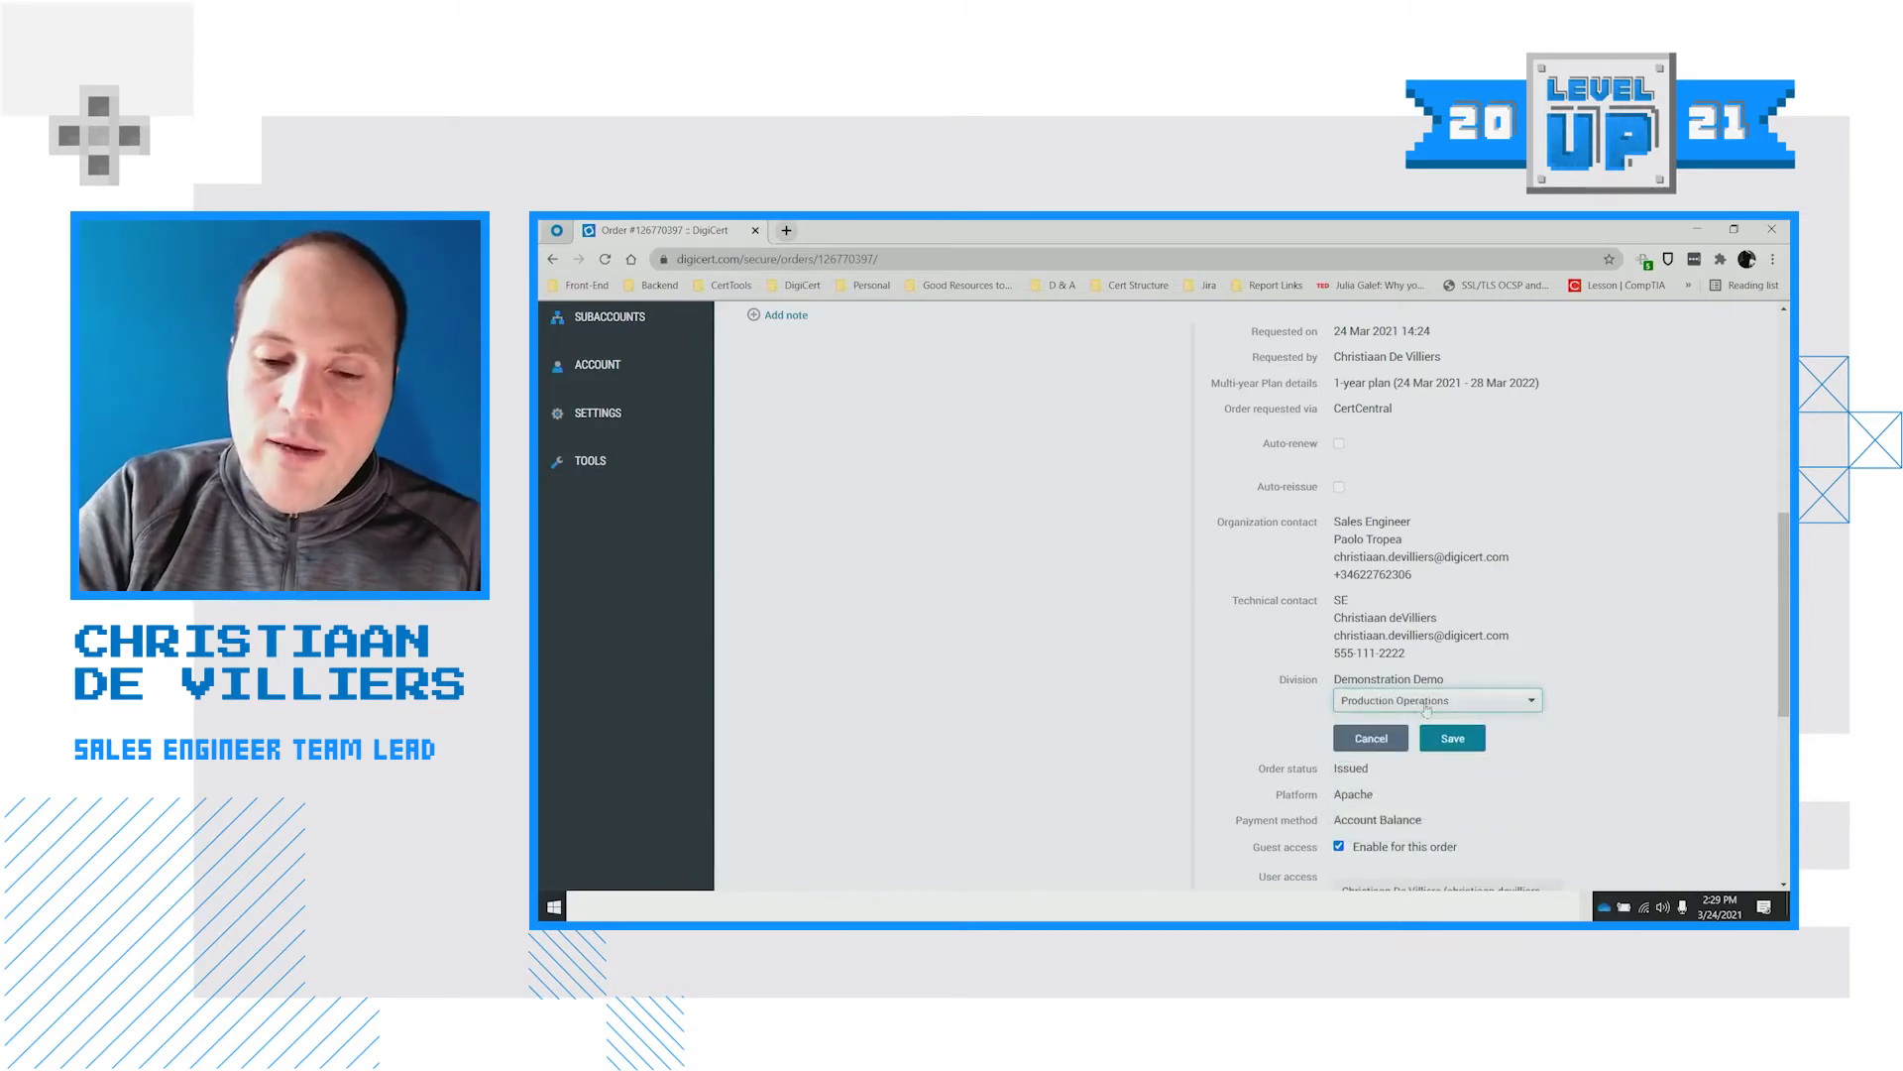
click(1456, 738)
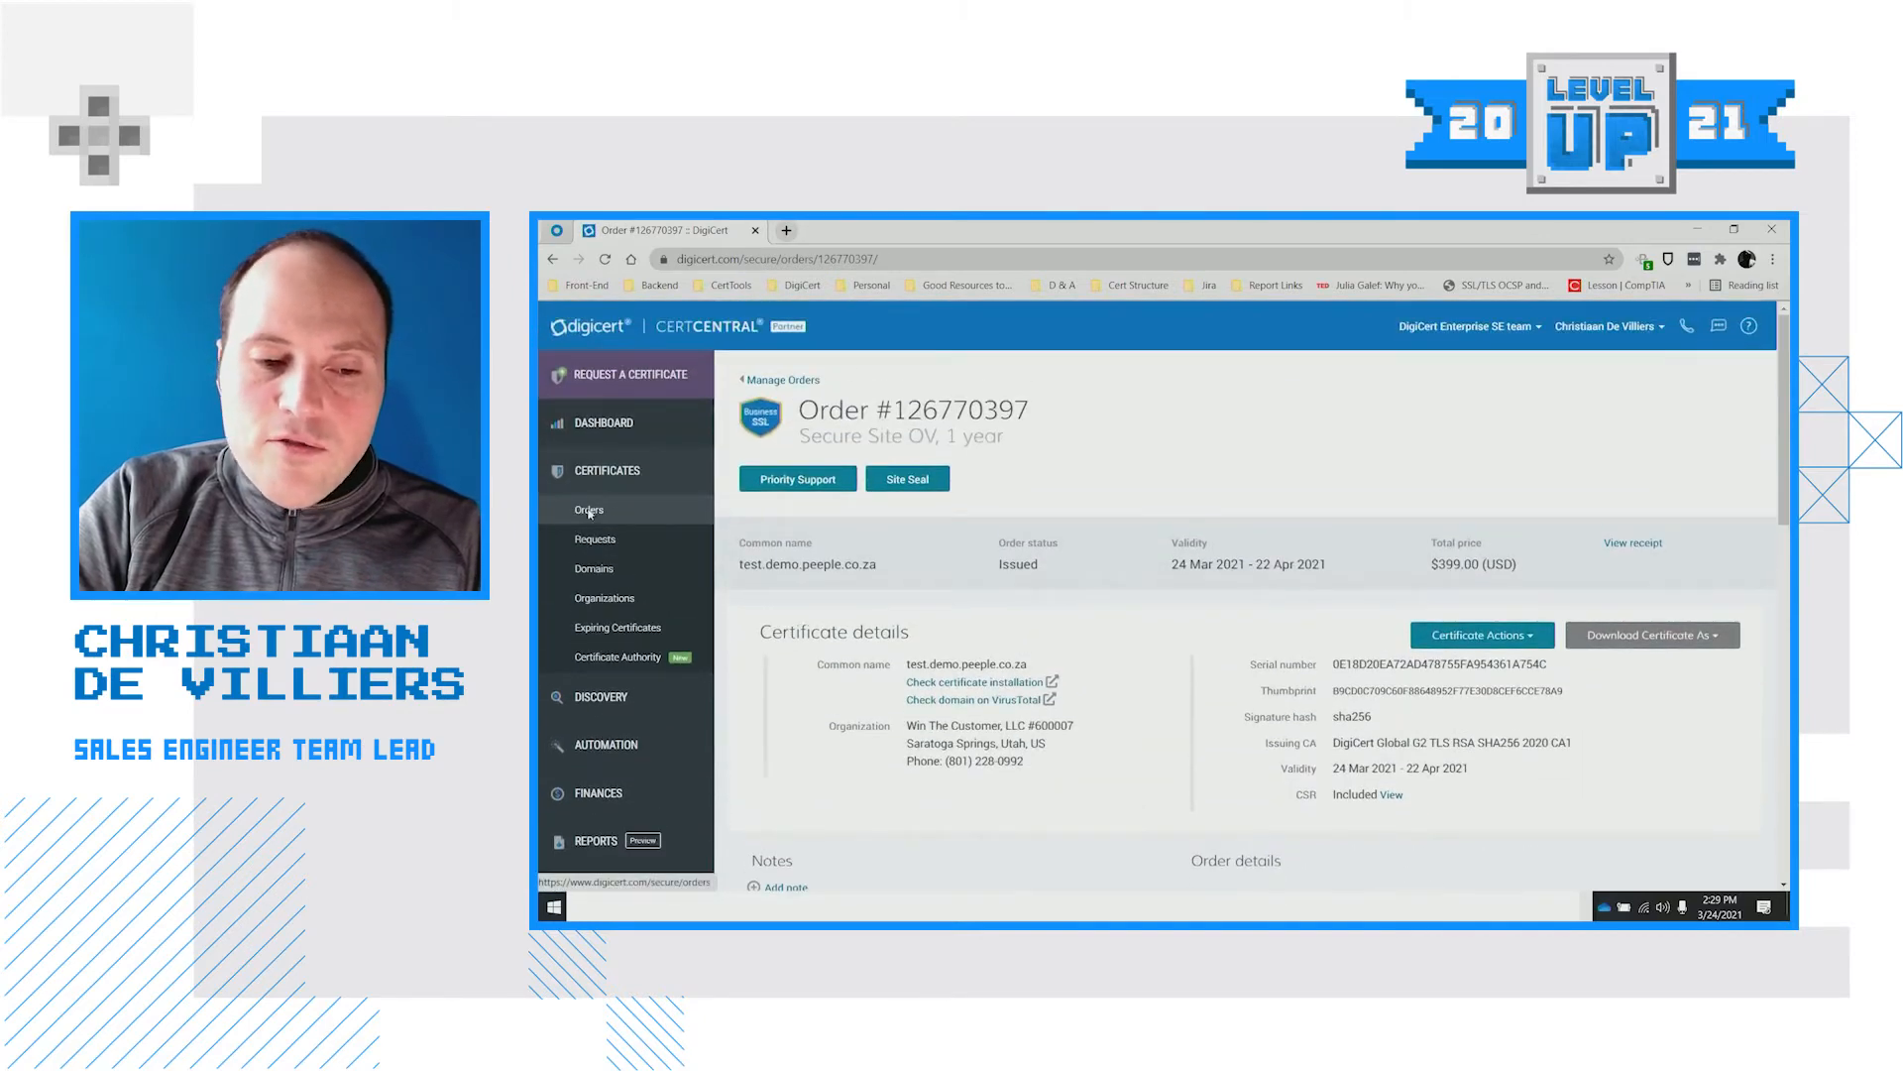
Filter the Orders list to Production Operations and find the issued test.demo.peeple.co.za Secure Site OV order
click(589, 512)
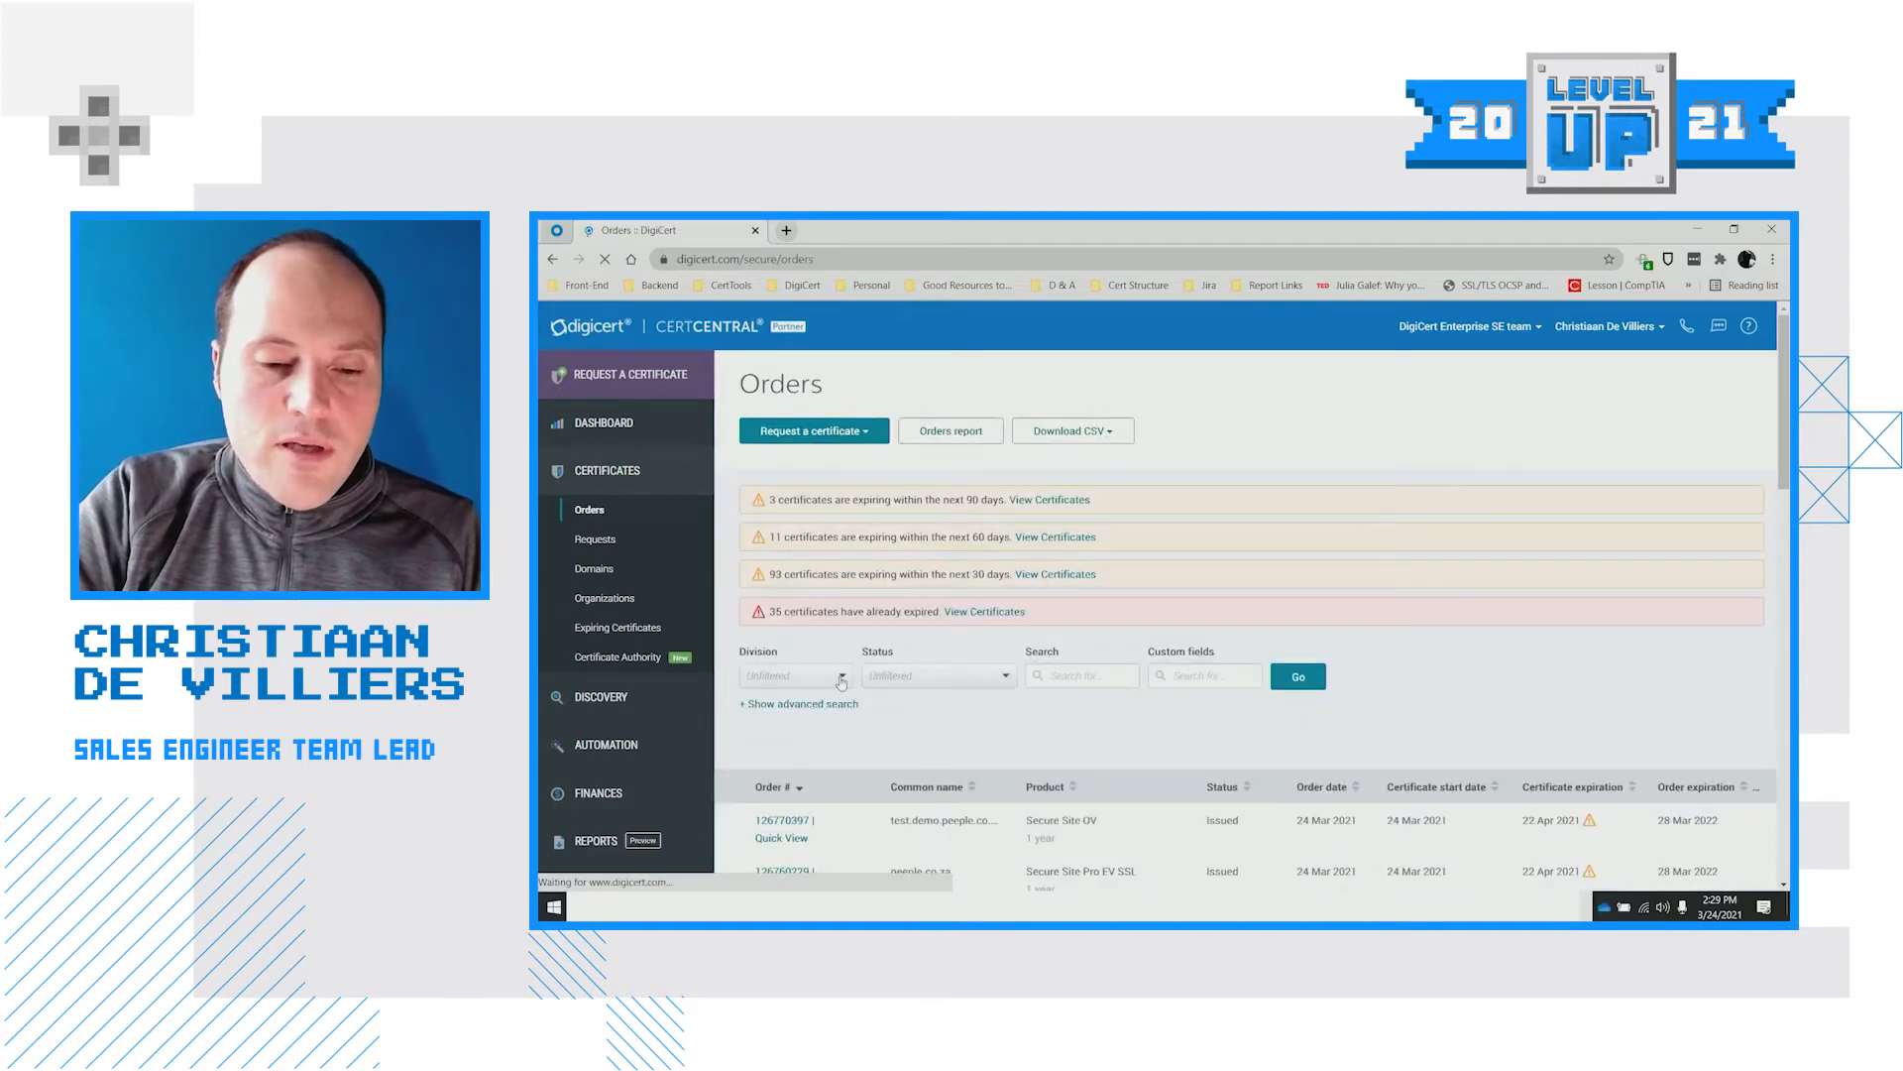
click(841, 676)
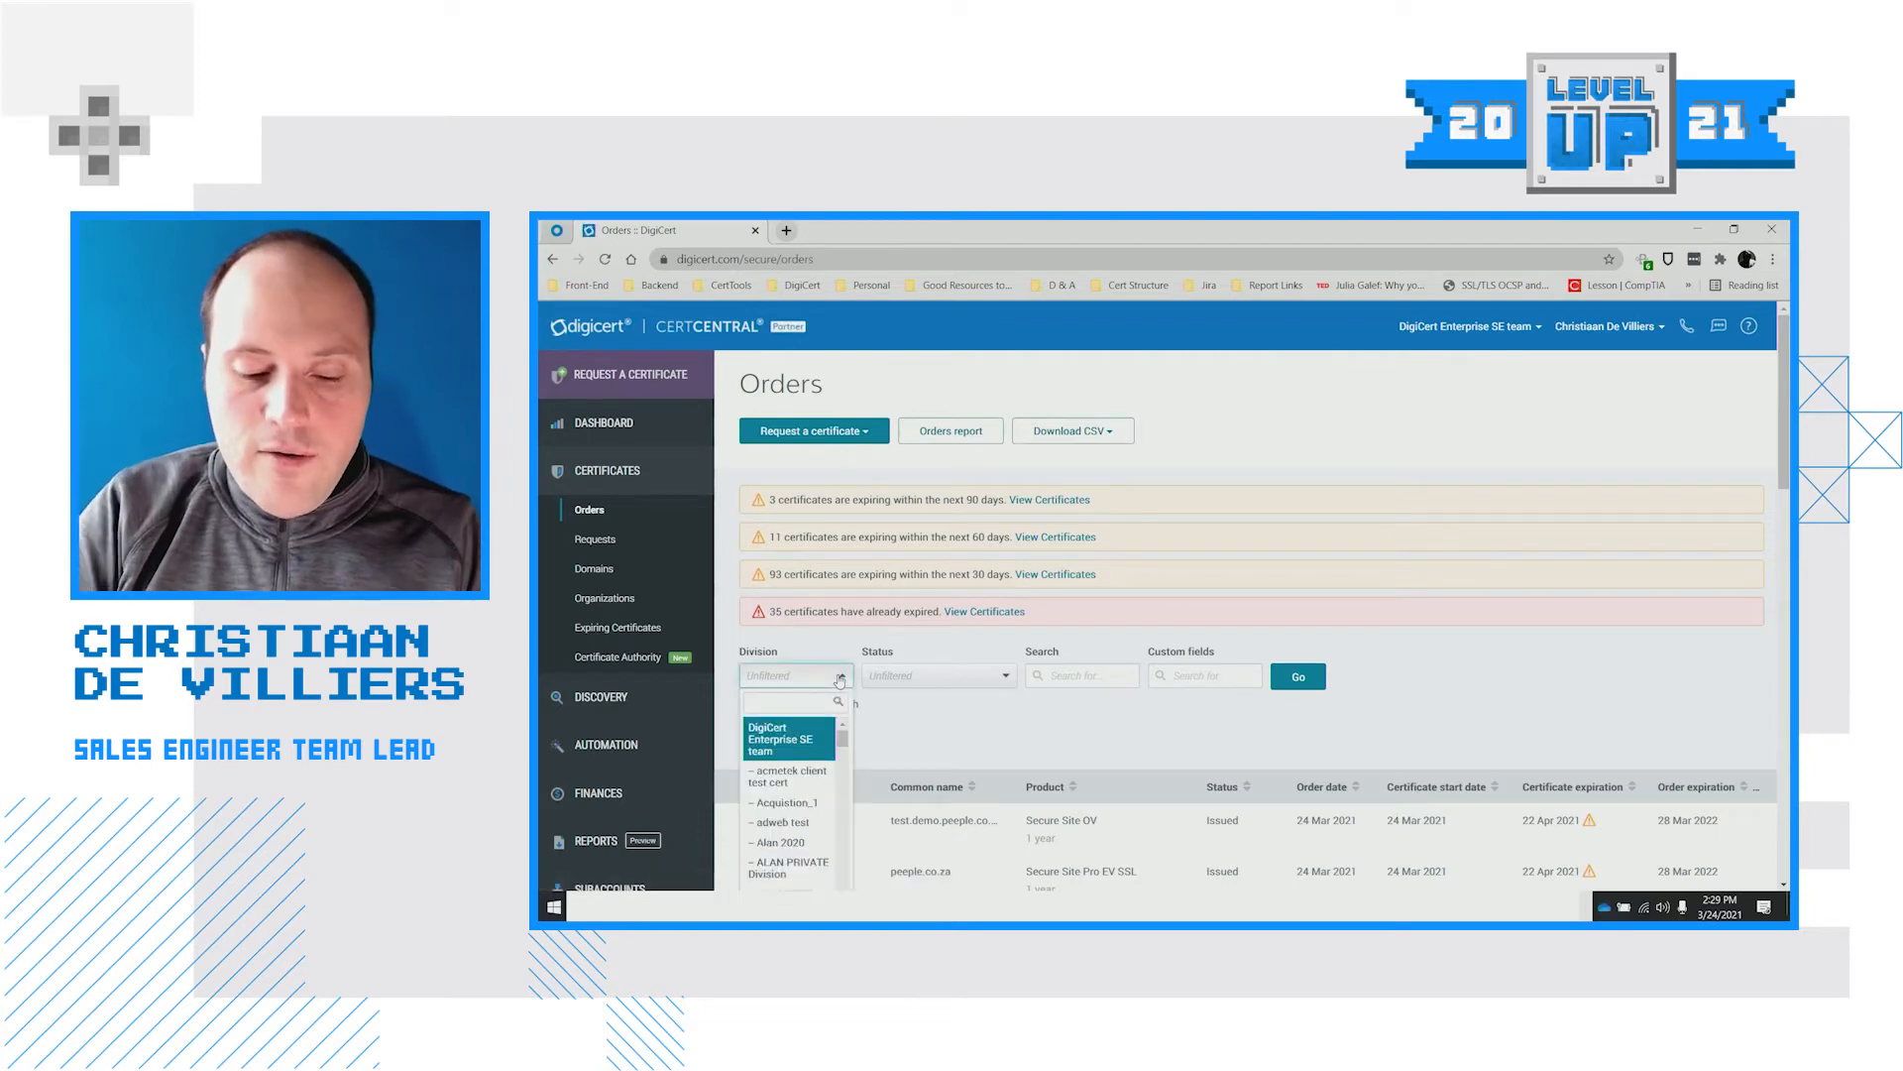
text(pro)
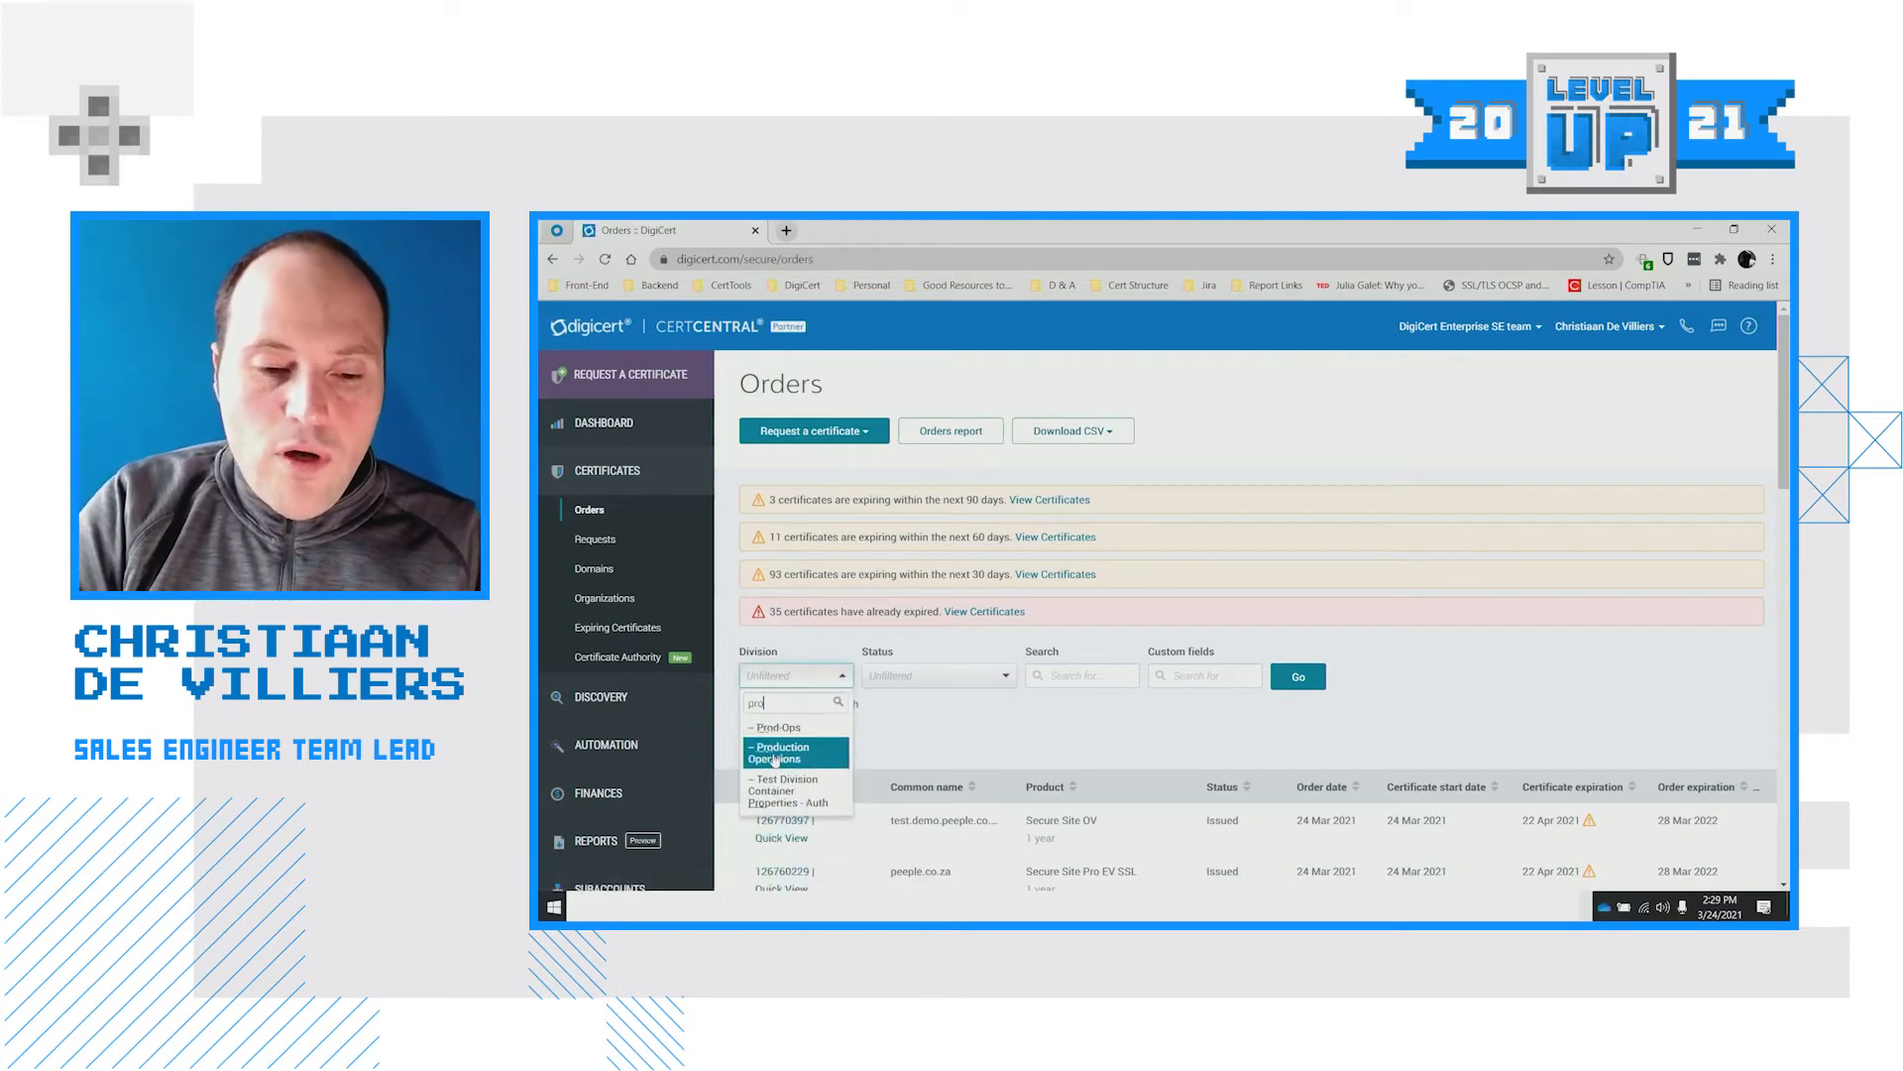
click(780, 752)
click(1299, 676)
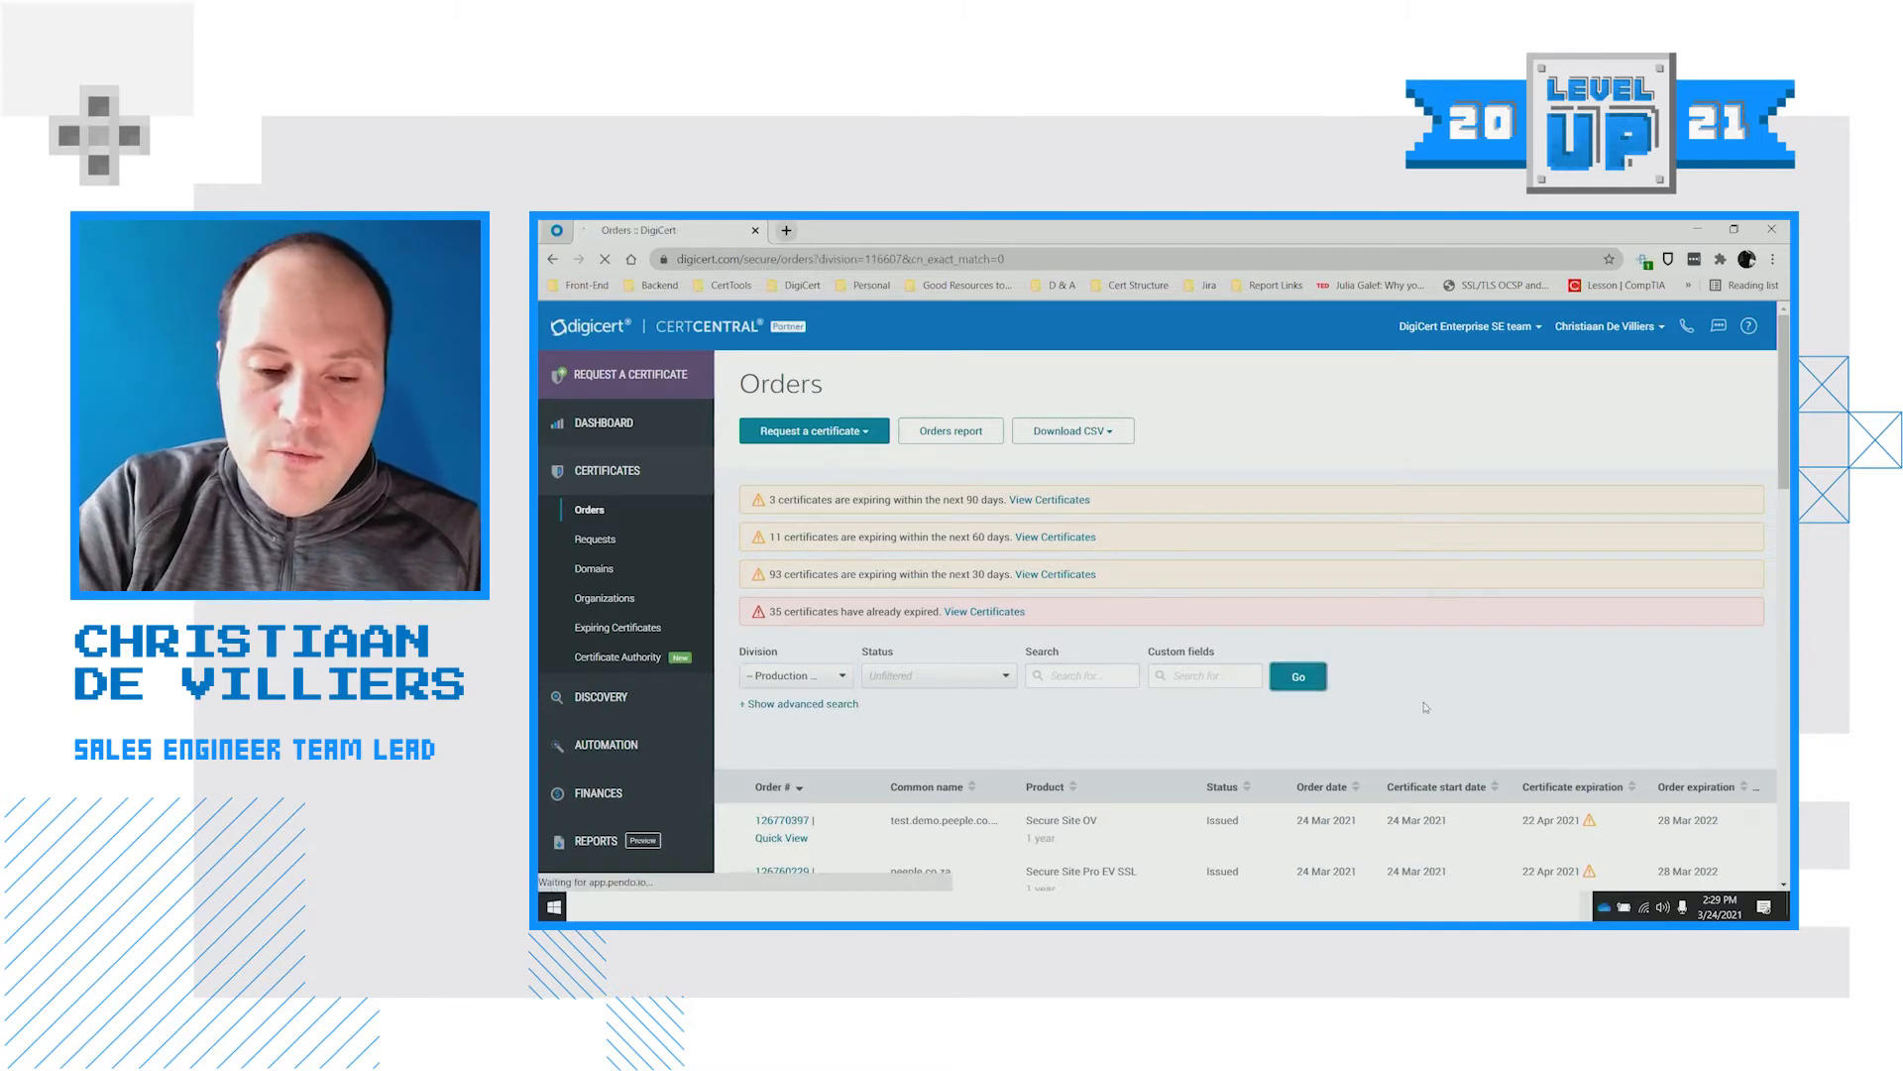
scroll(1414, 715, down, 1)
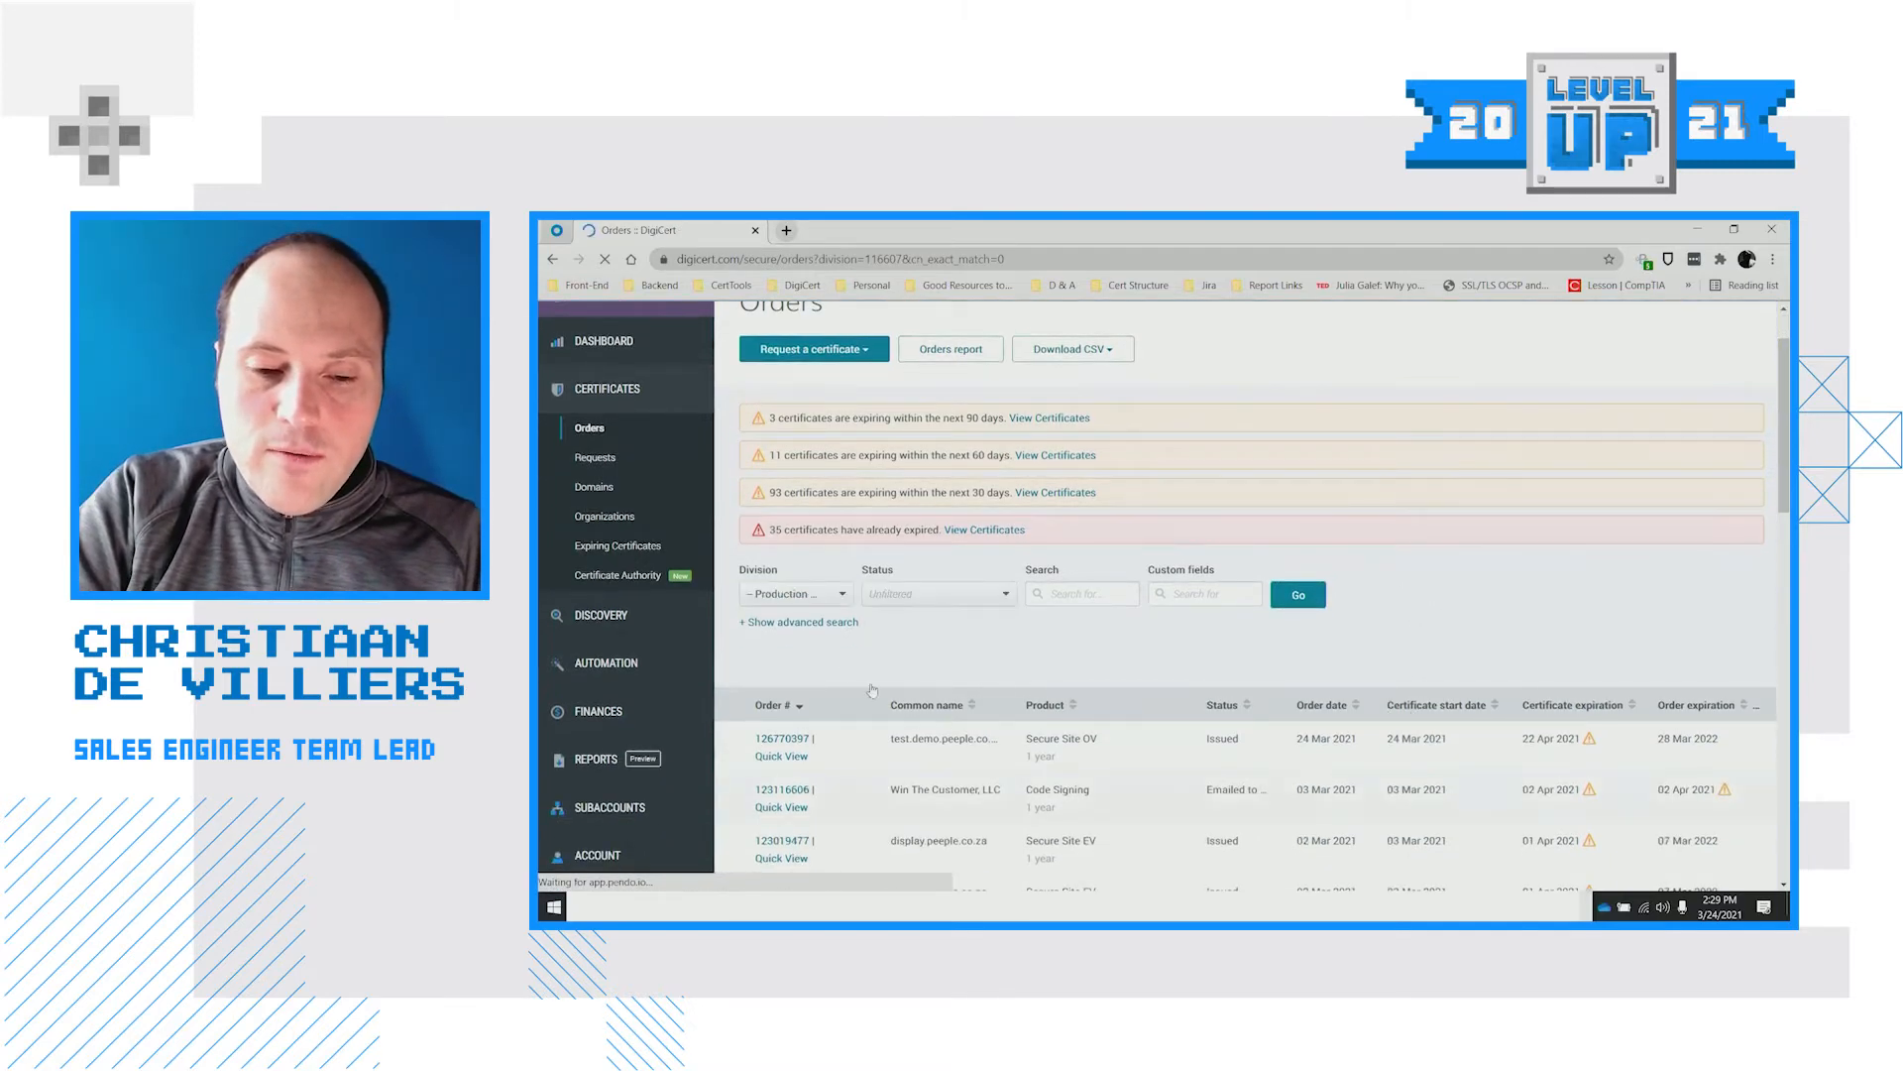
scroll(1090, 714, down, 1)
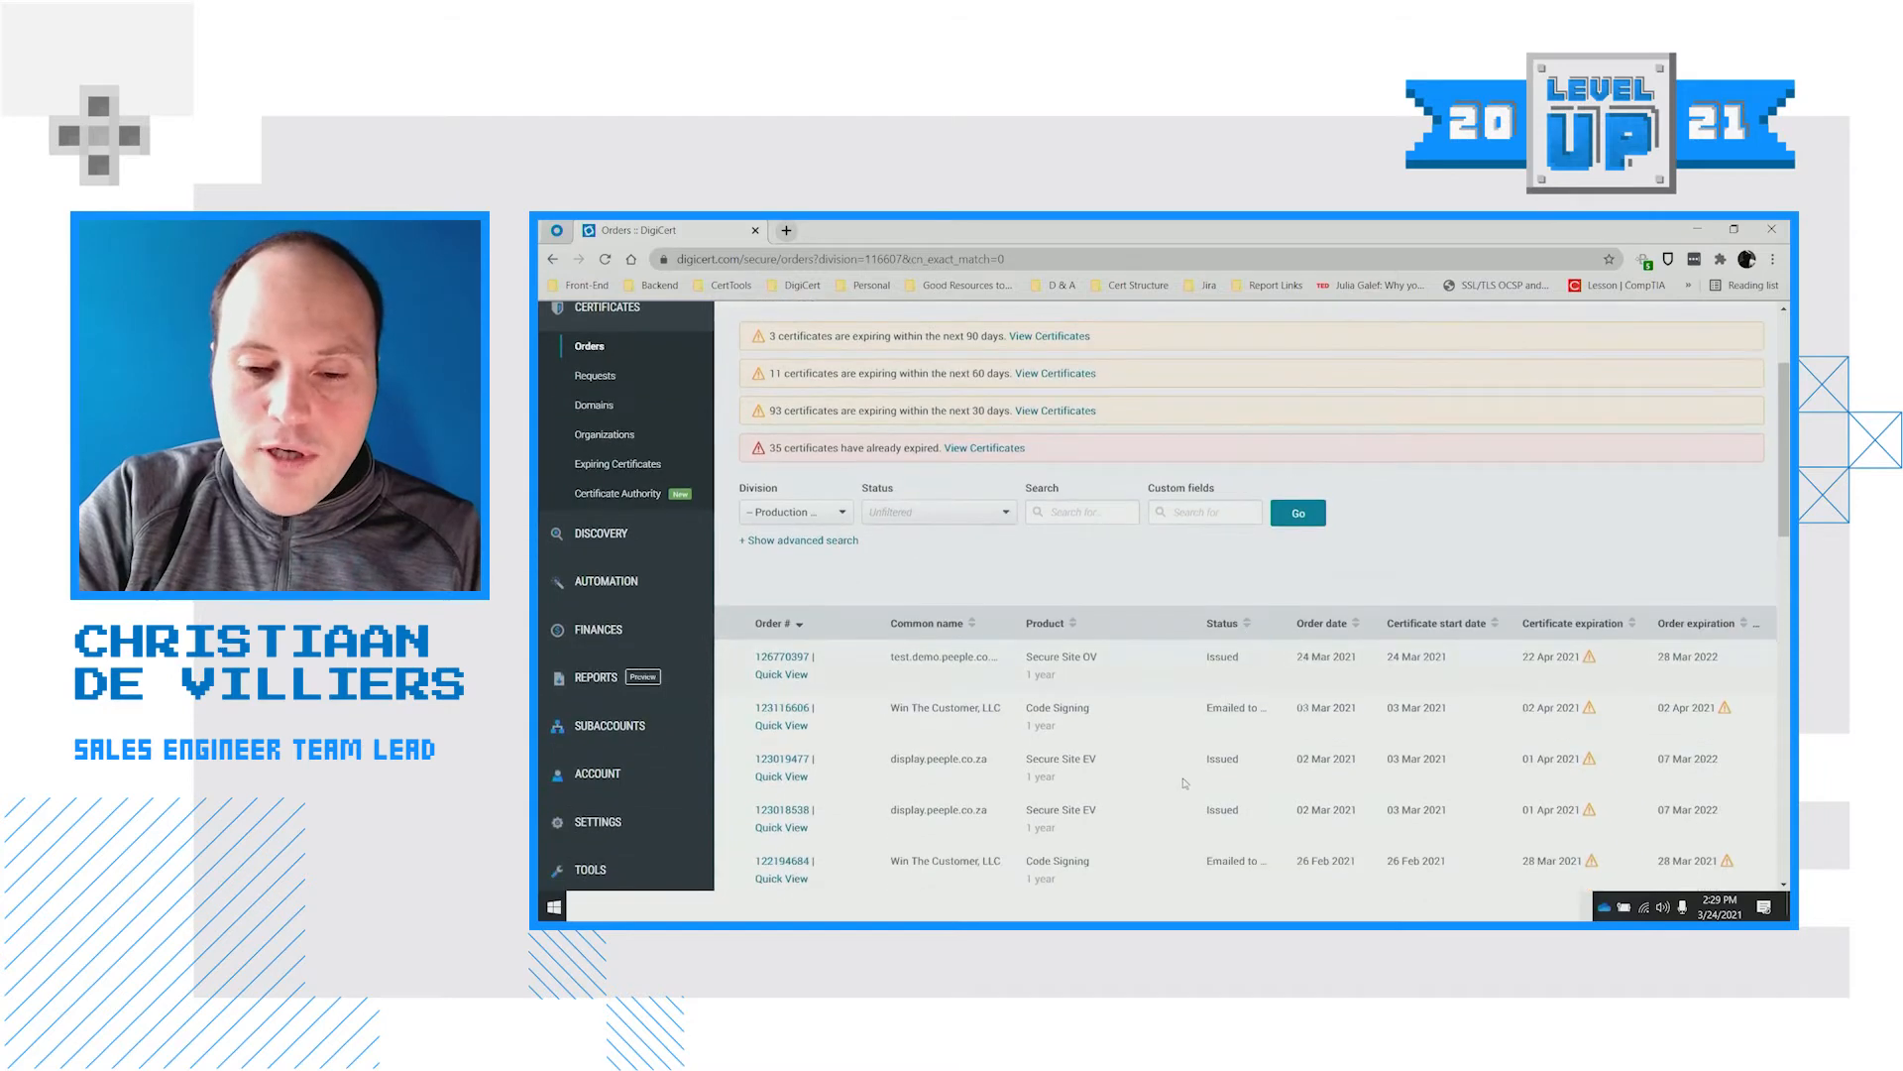
scroll(1181, 808, down, 1)
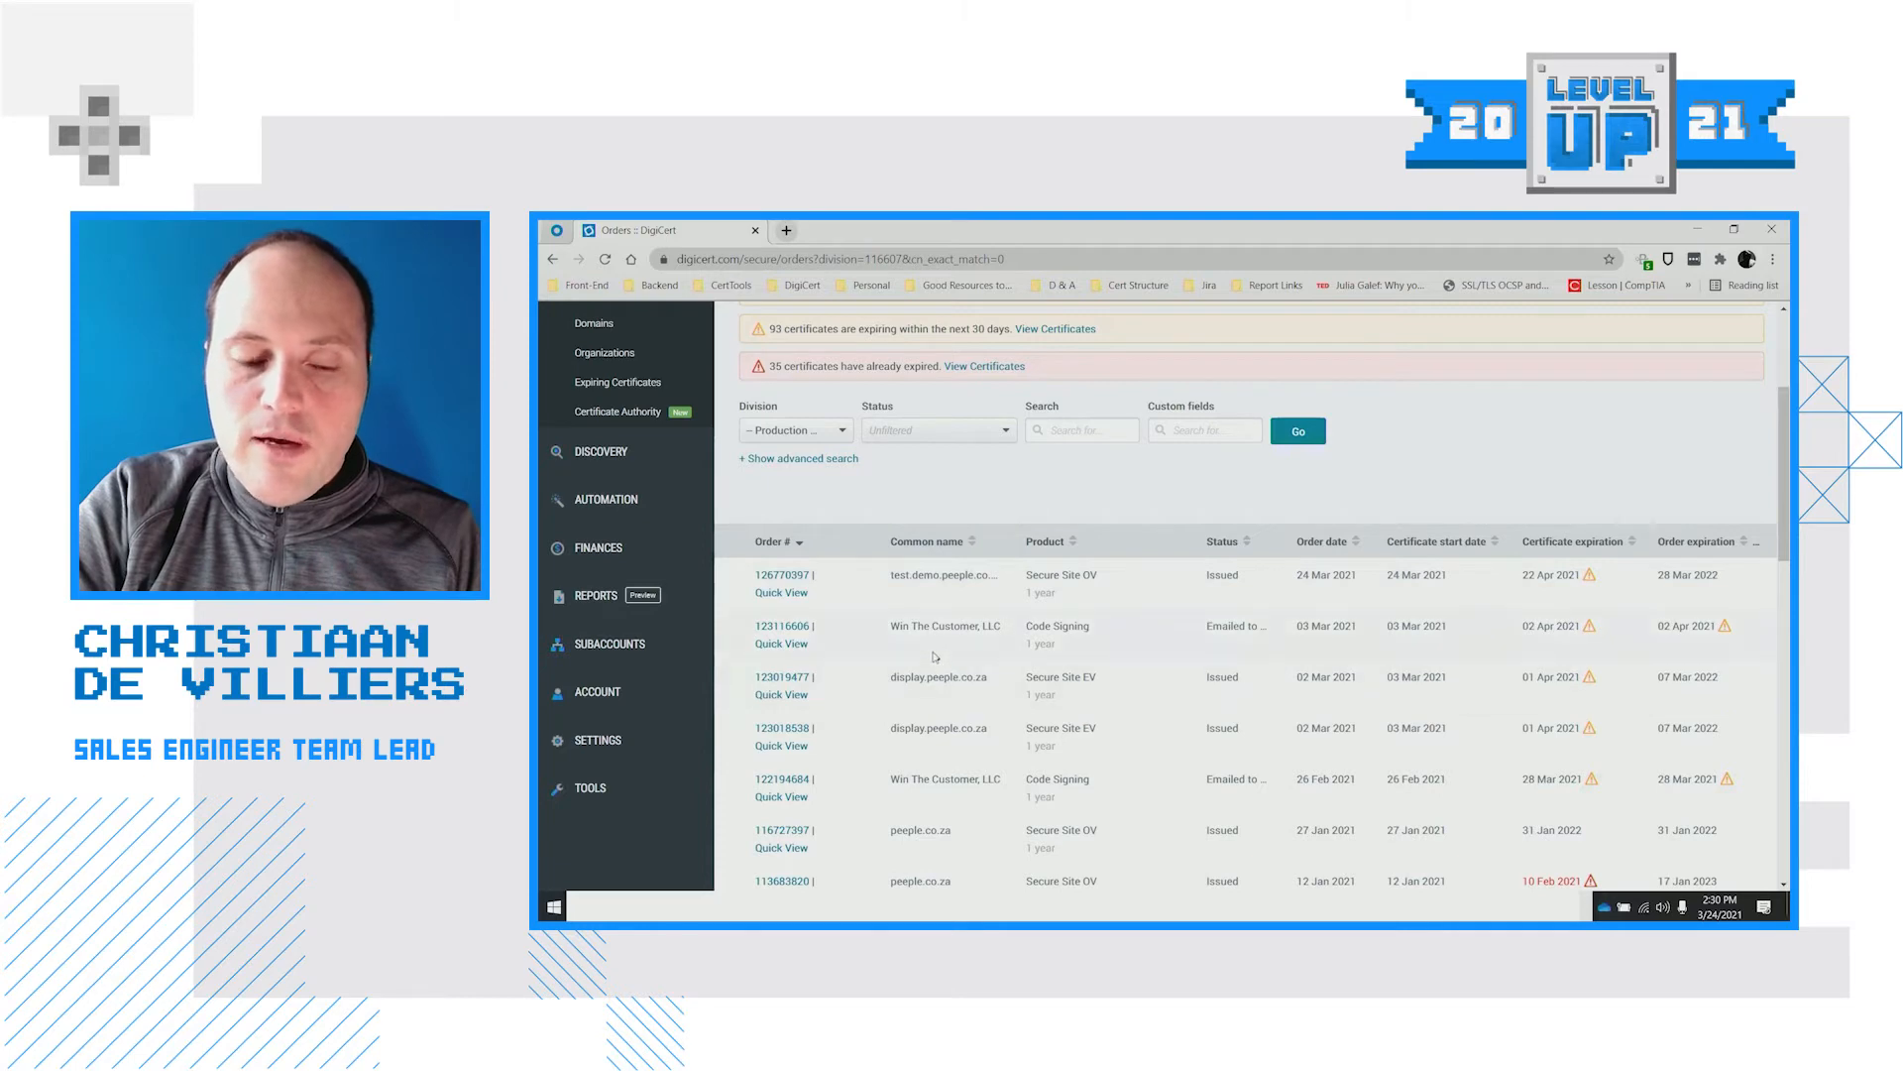
scroll(938, 656, down, 1)
Open the DigiCert Enterprise SE team division from Divisions and bring up its edit form
mouse_move(683, 585)
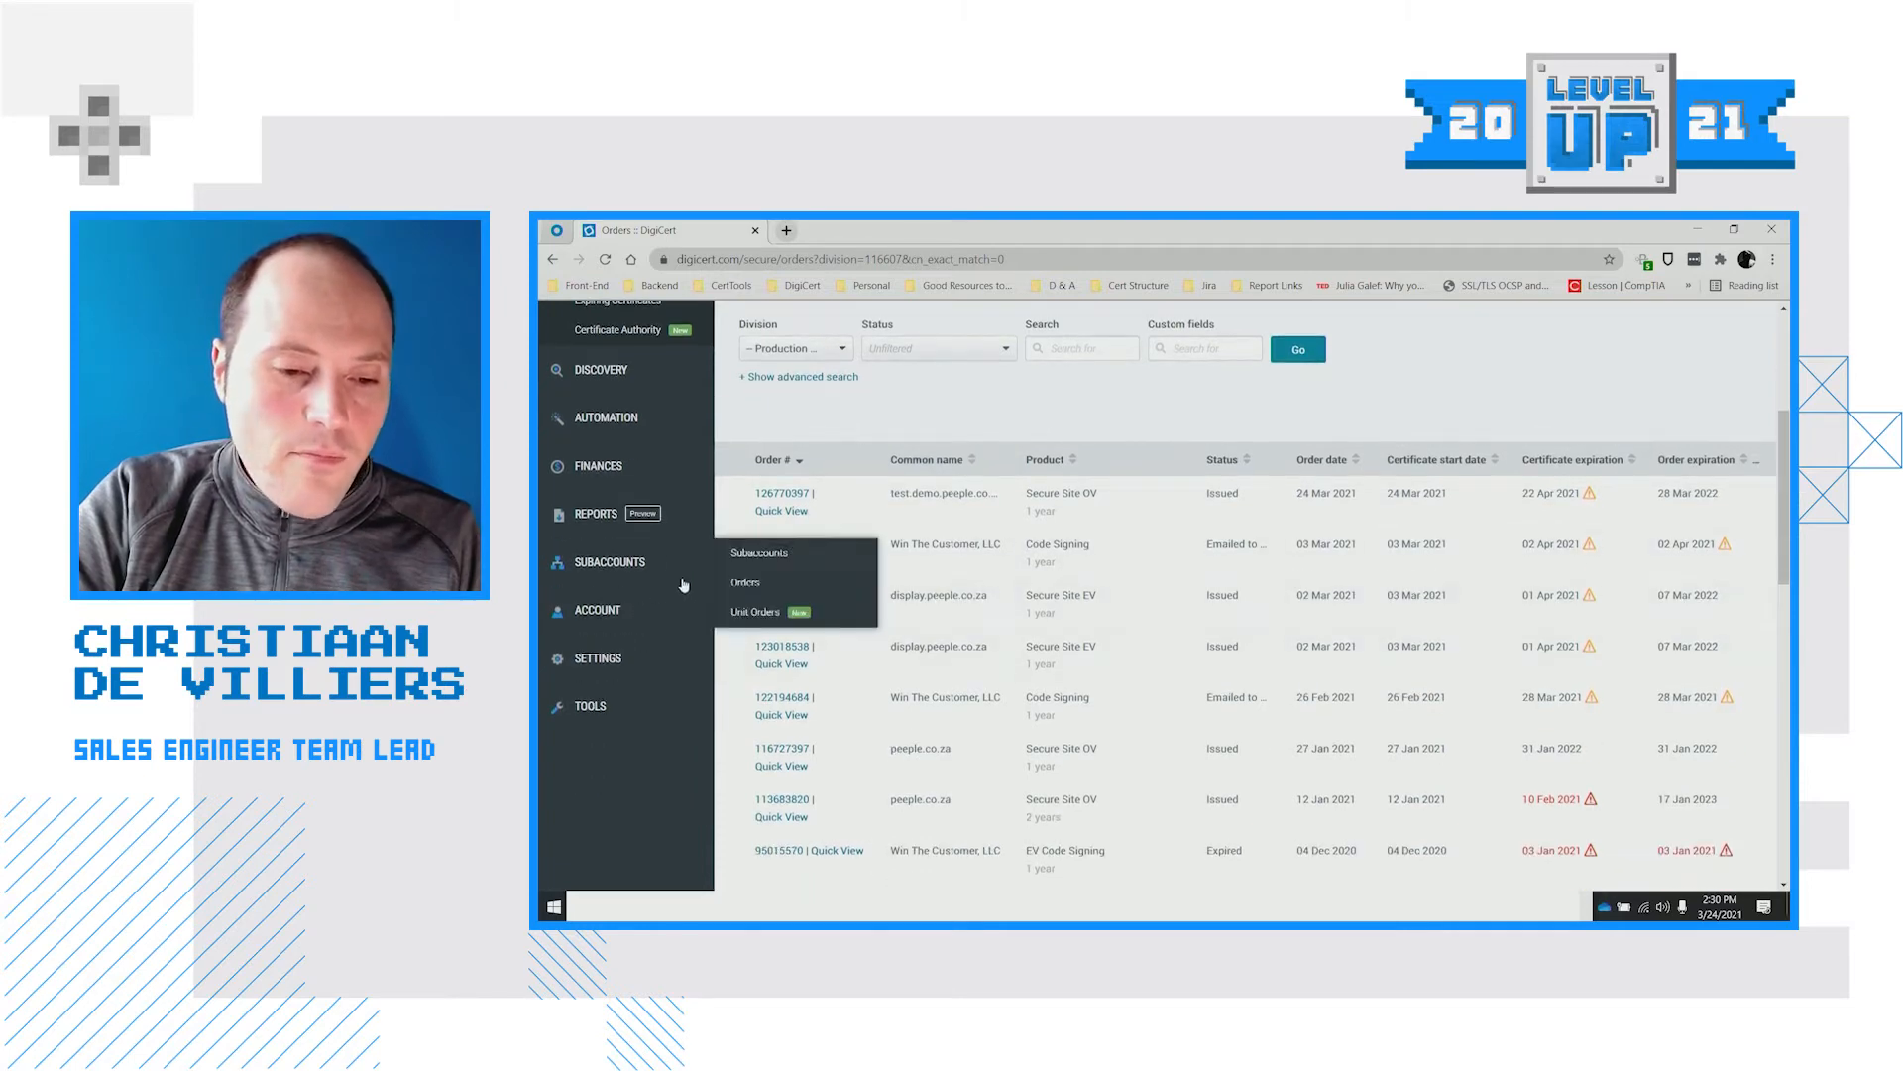
click(730, 633)
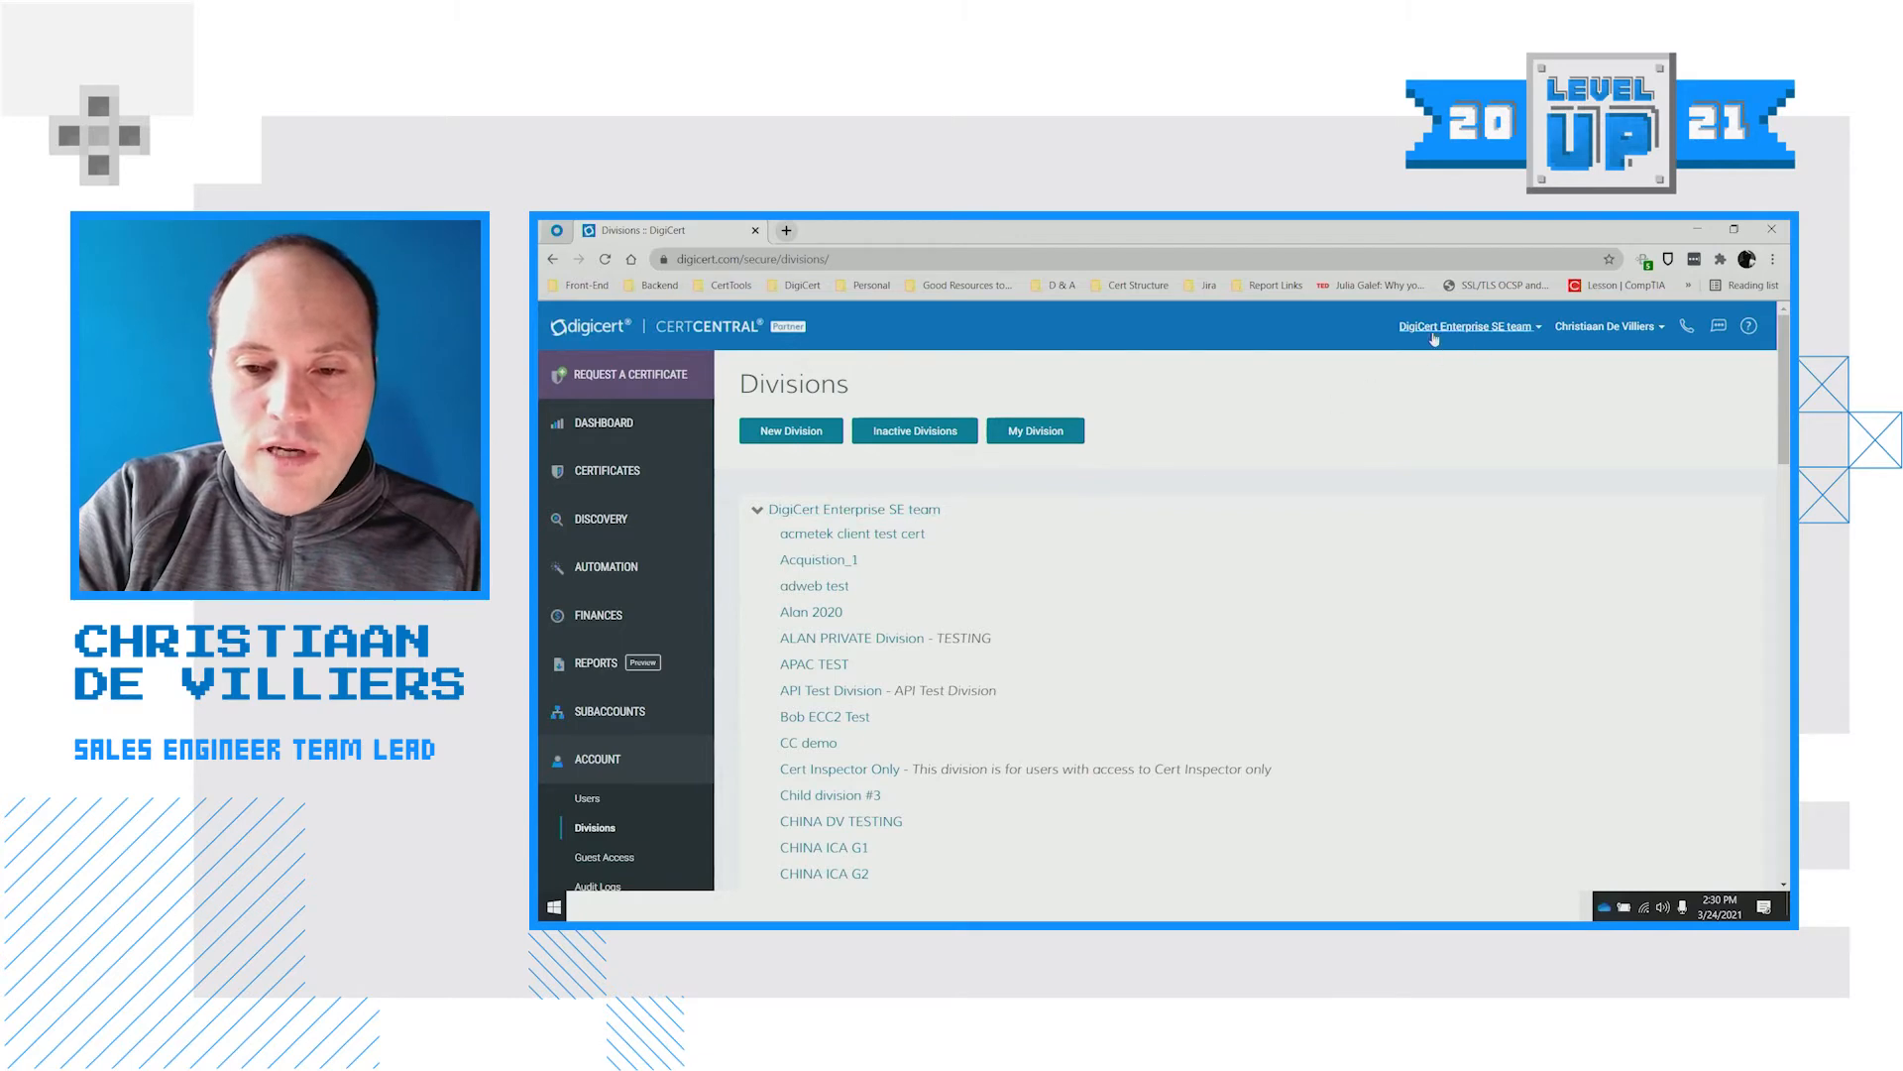
click(1071, 435)
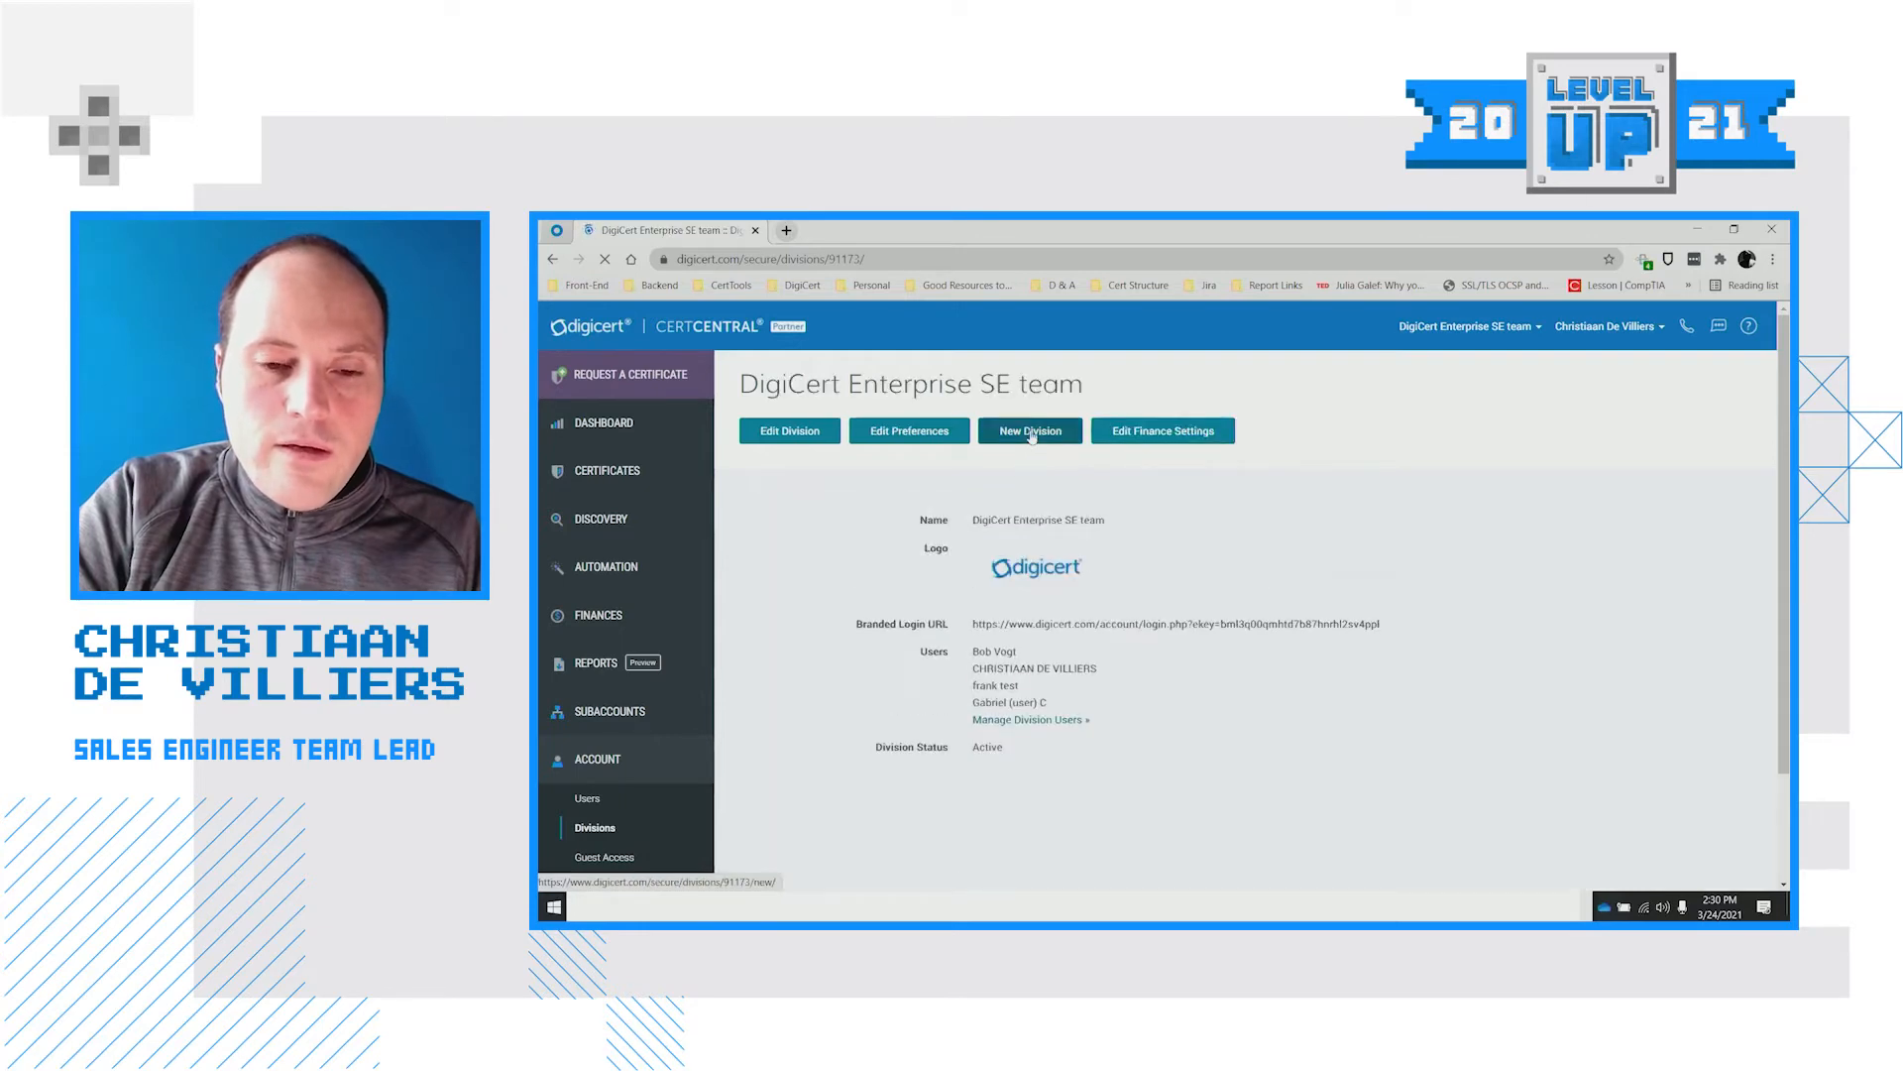
click(819, 436)
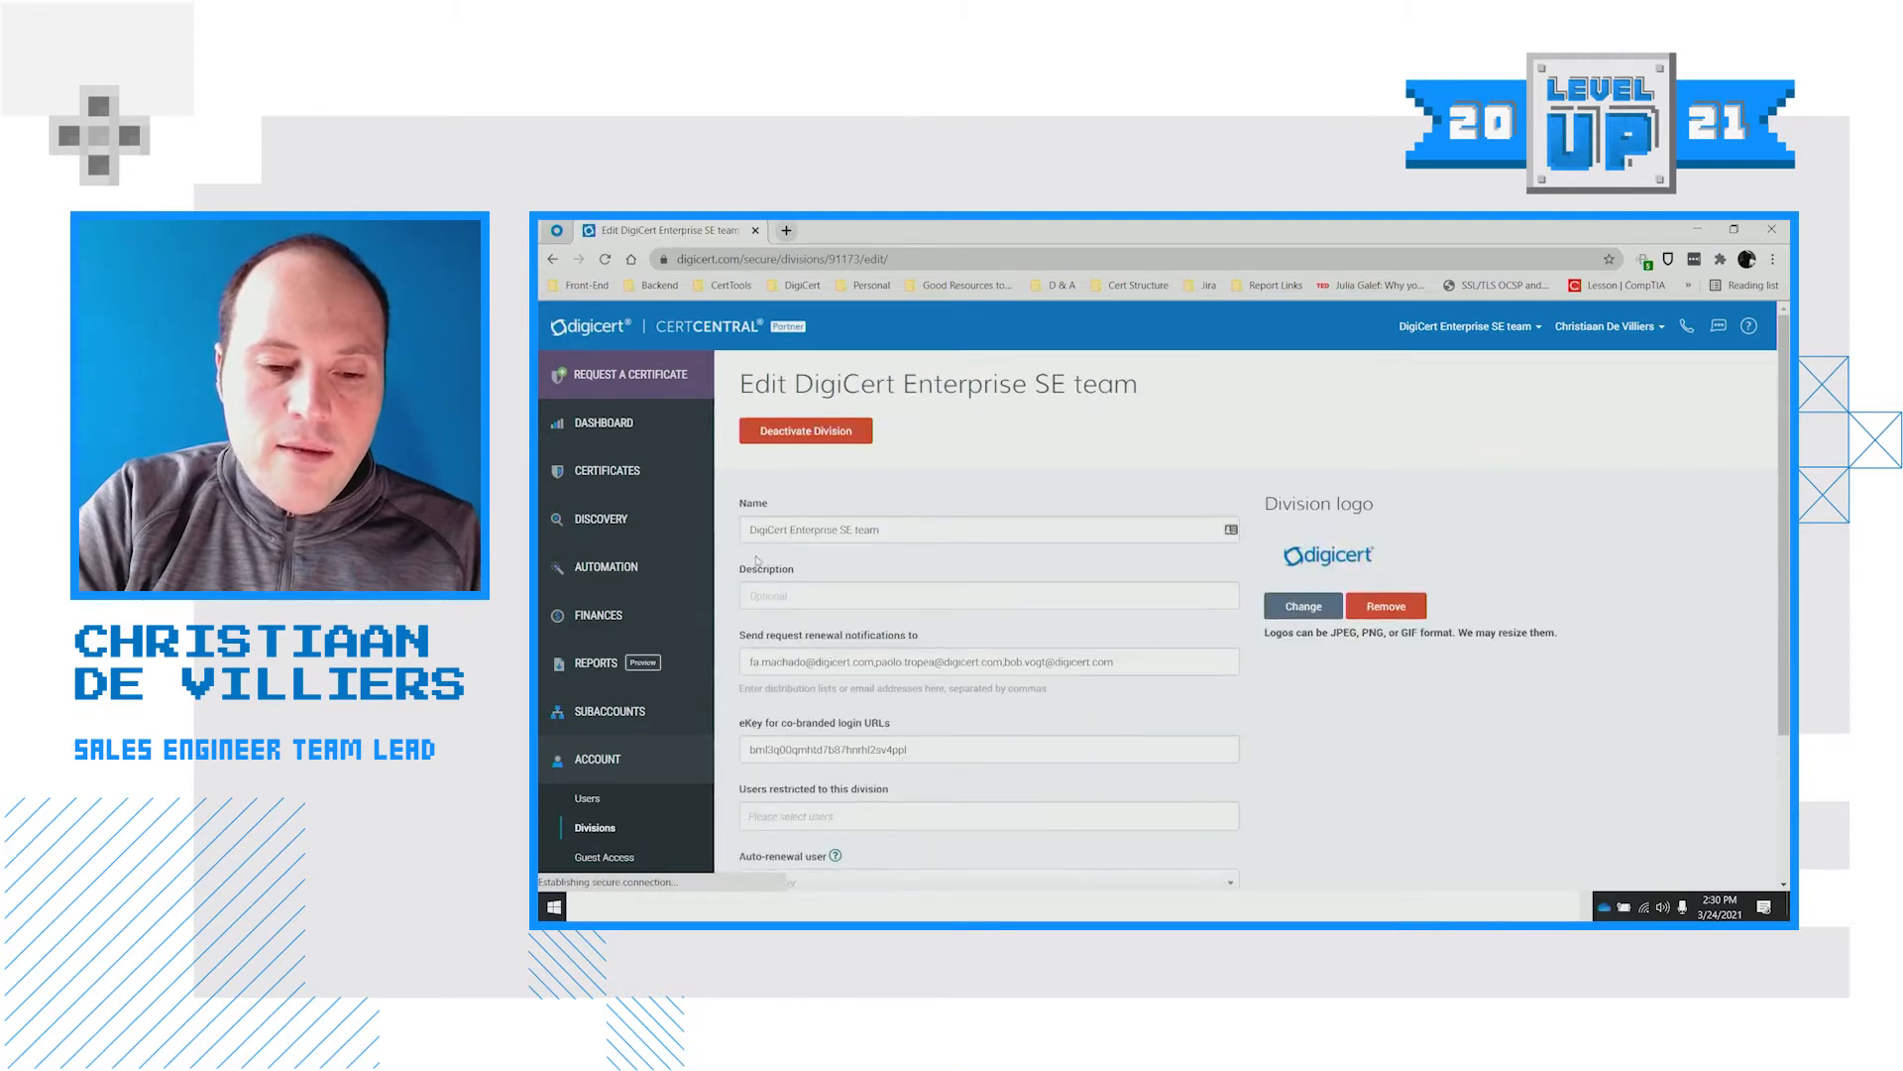
scroll(922, 553, down, 2)
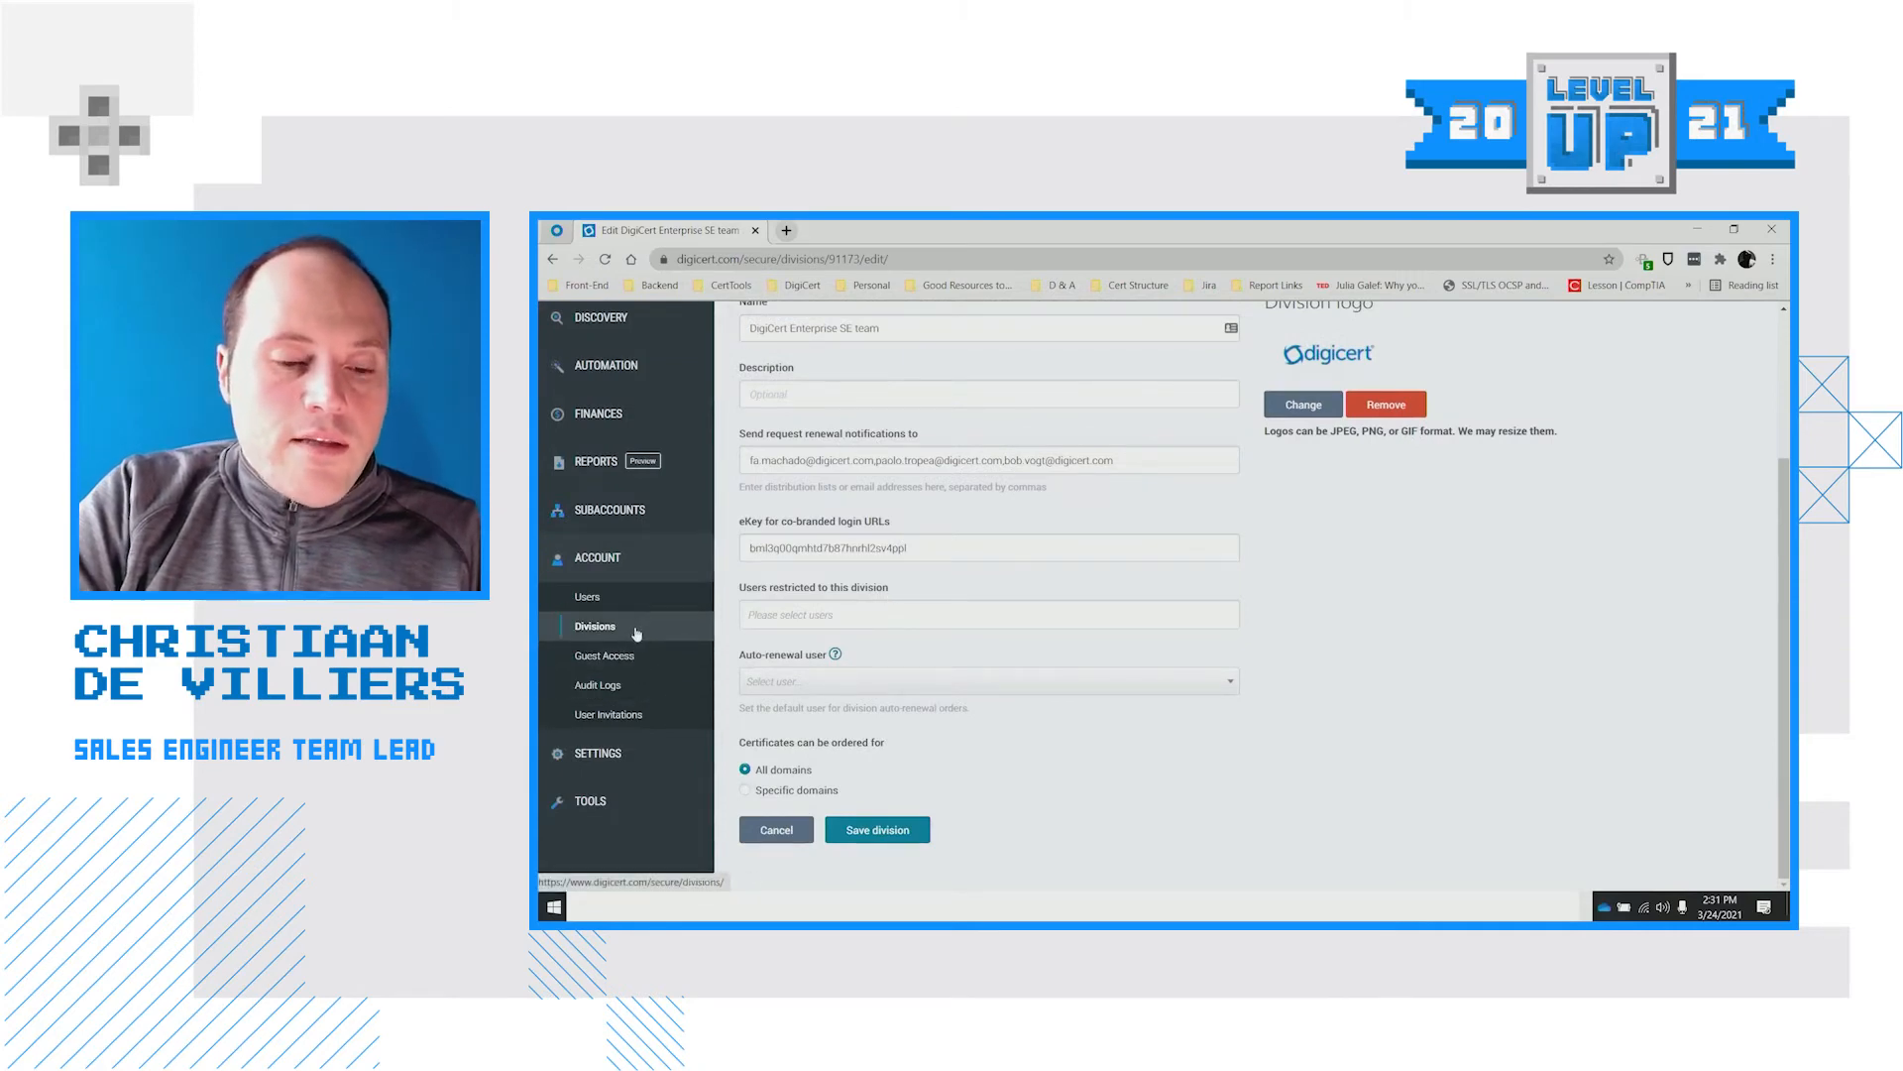
Open the Audit Logs and review entries like the order moved to Production Operations
click(632, 688)
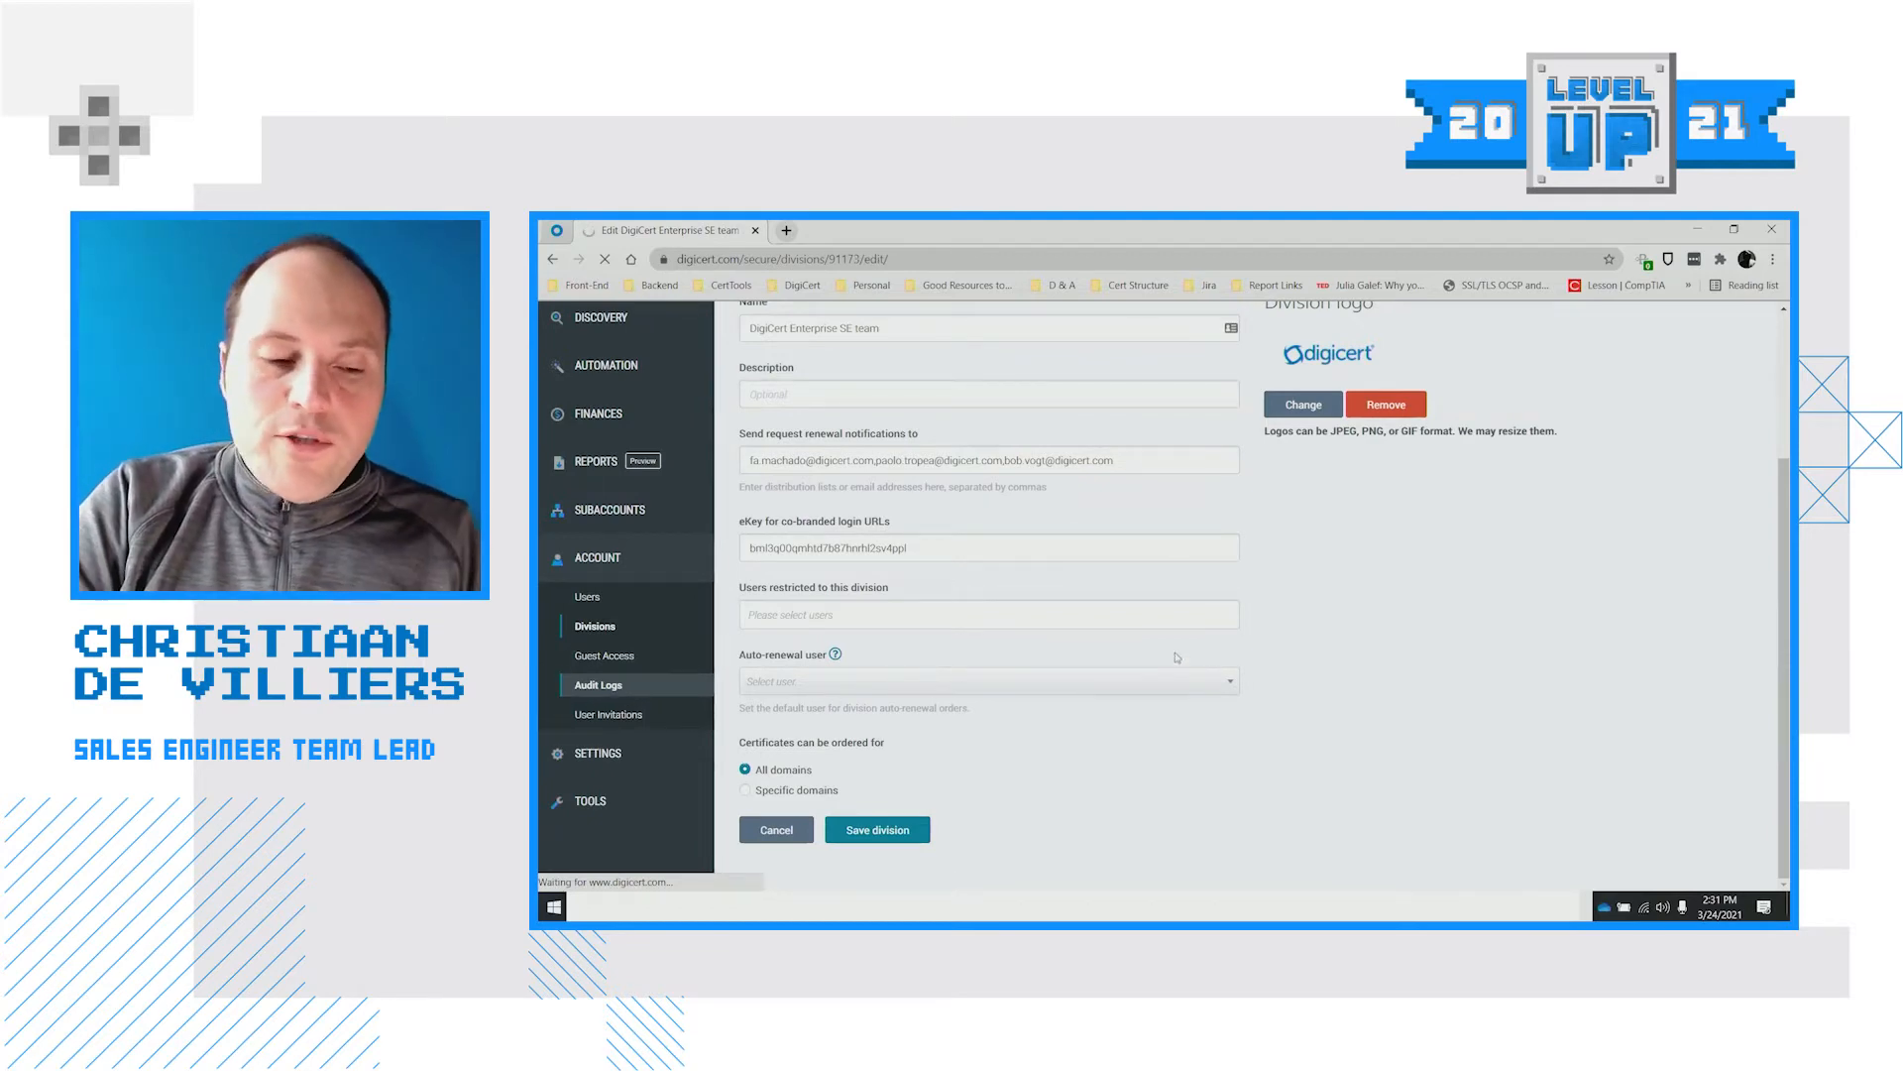
scroll(1020, 588, up, 3)
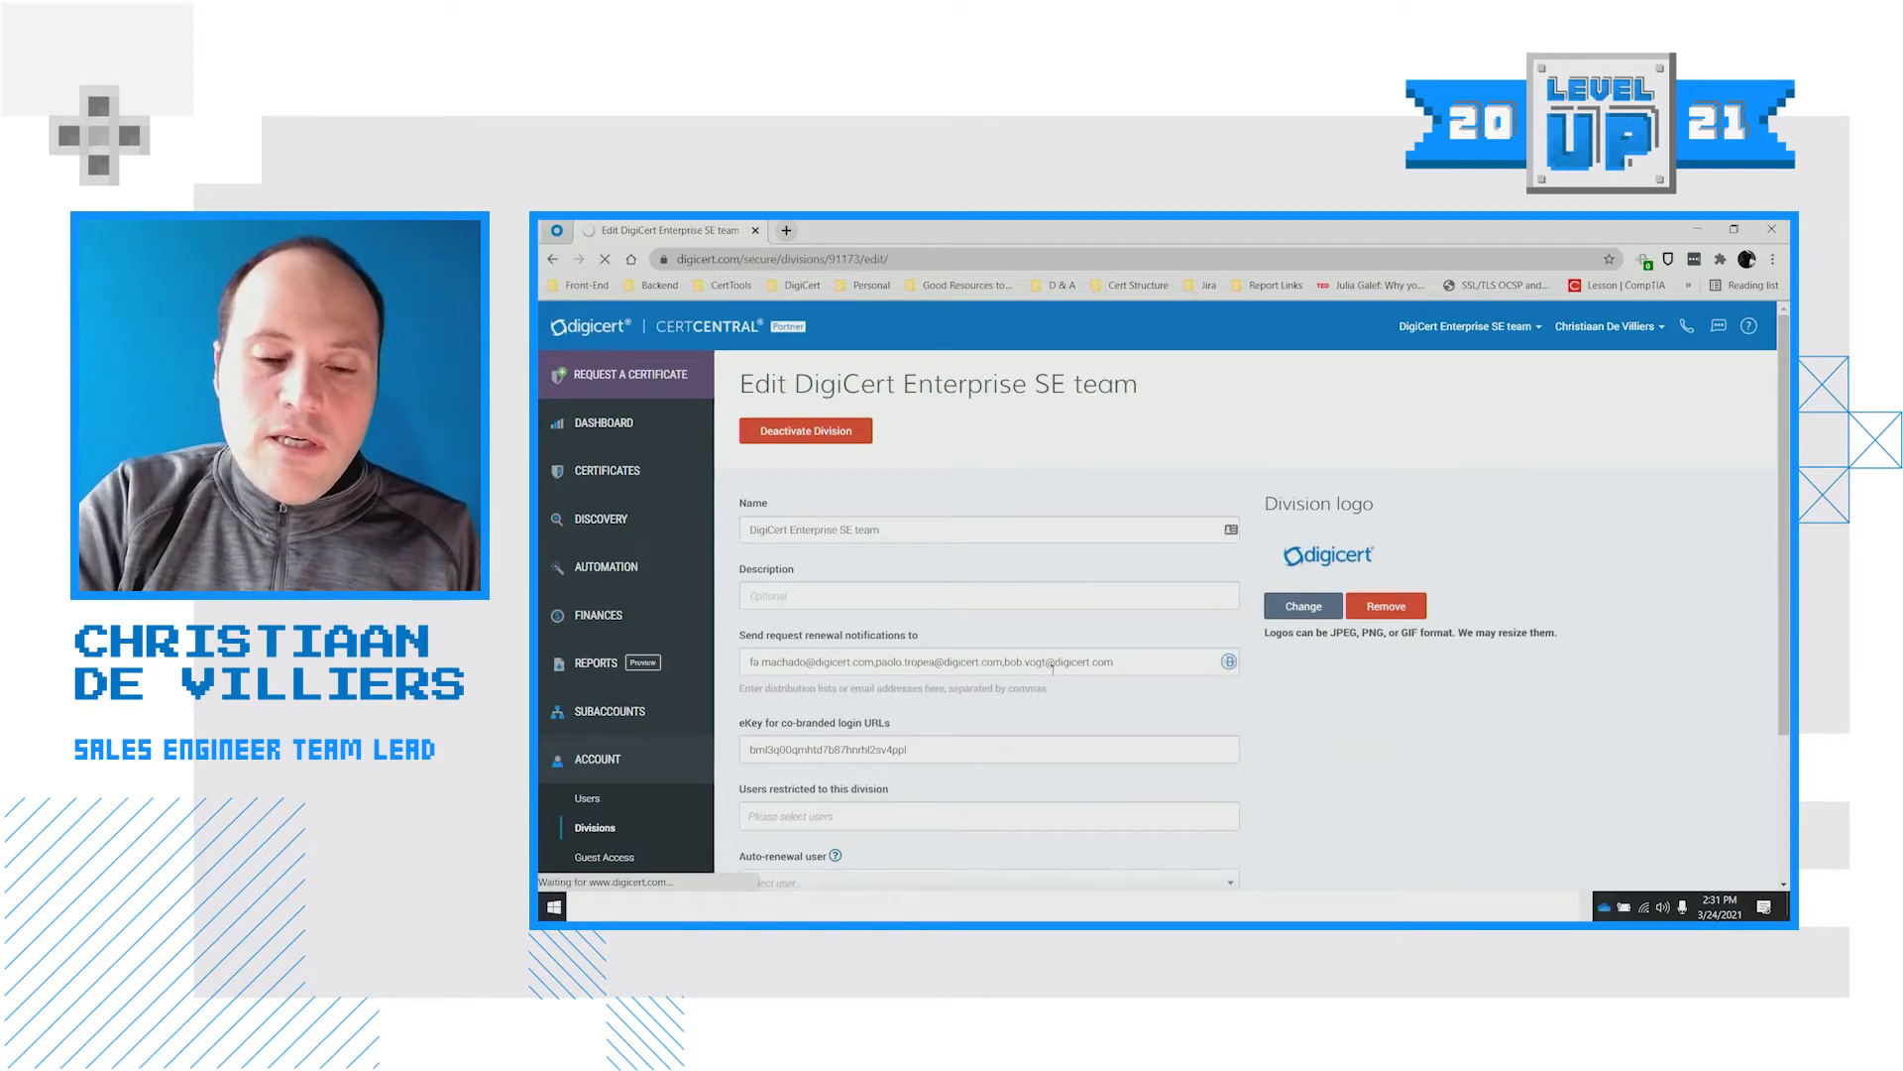
scroll(1027, 654, down, 1)
click(623, 801)
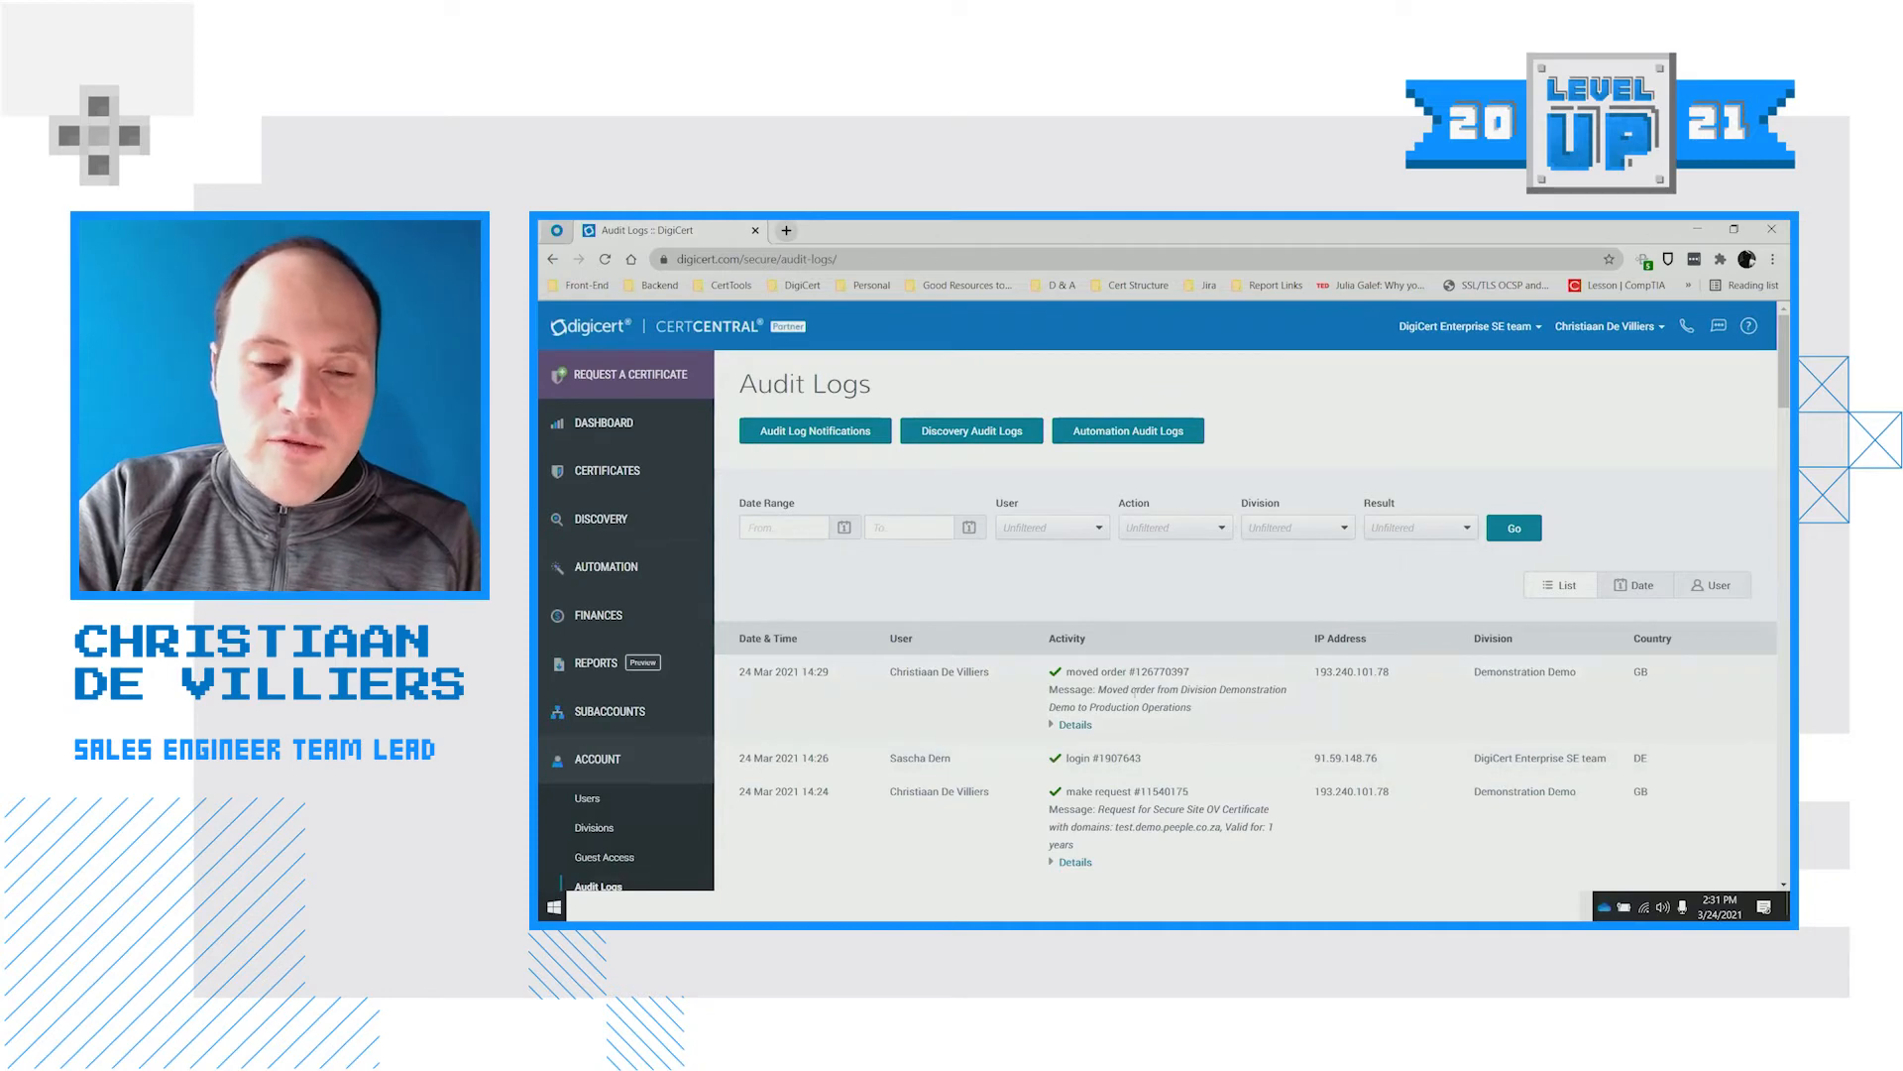
scroll(1105, 597, down, 1)
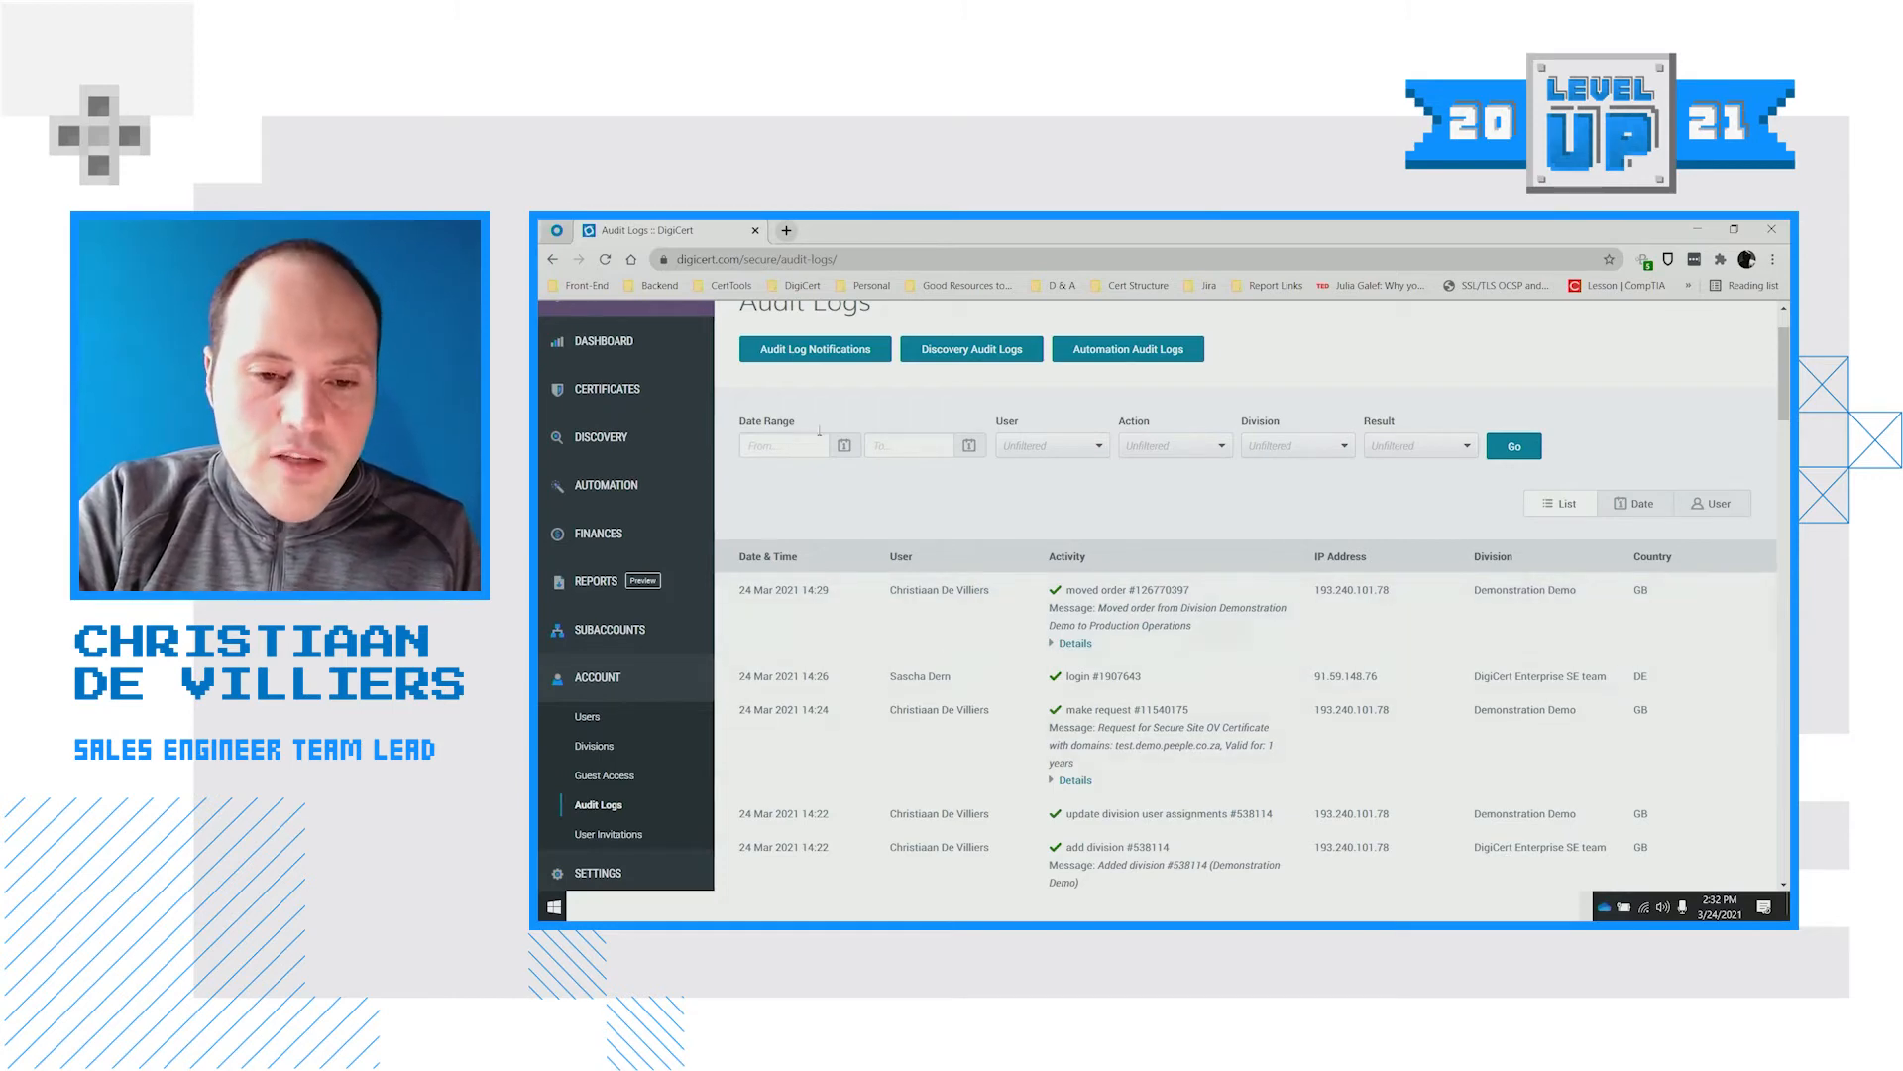
scroll(819, 430, up, 1)
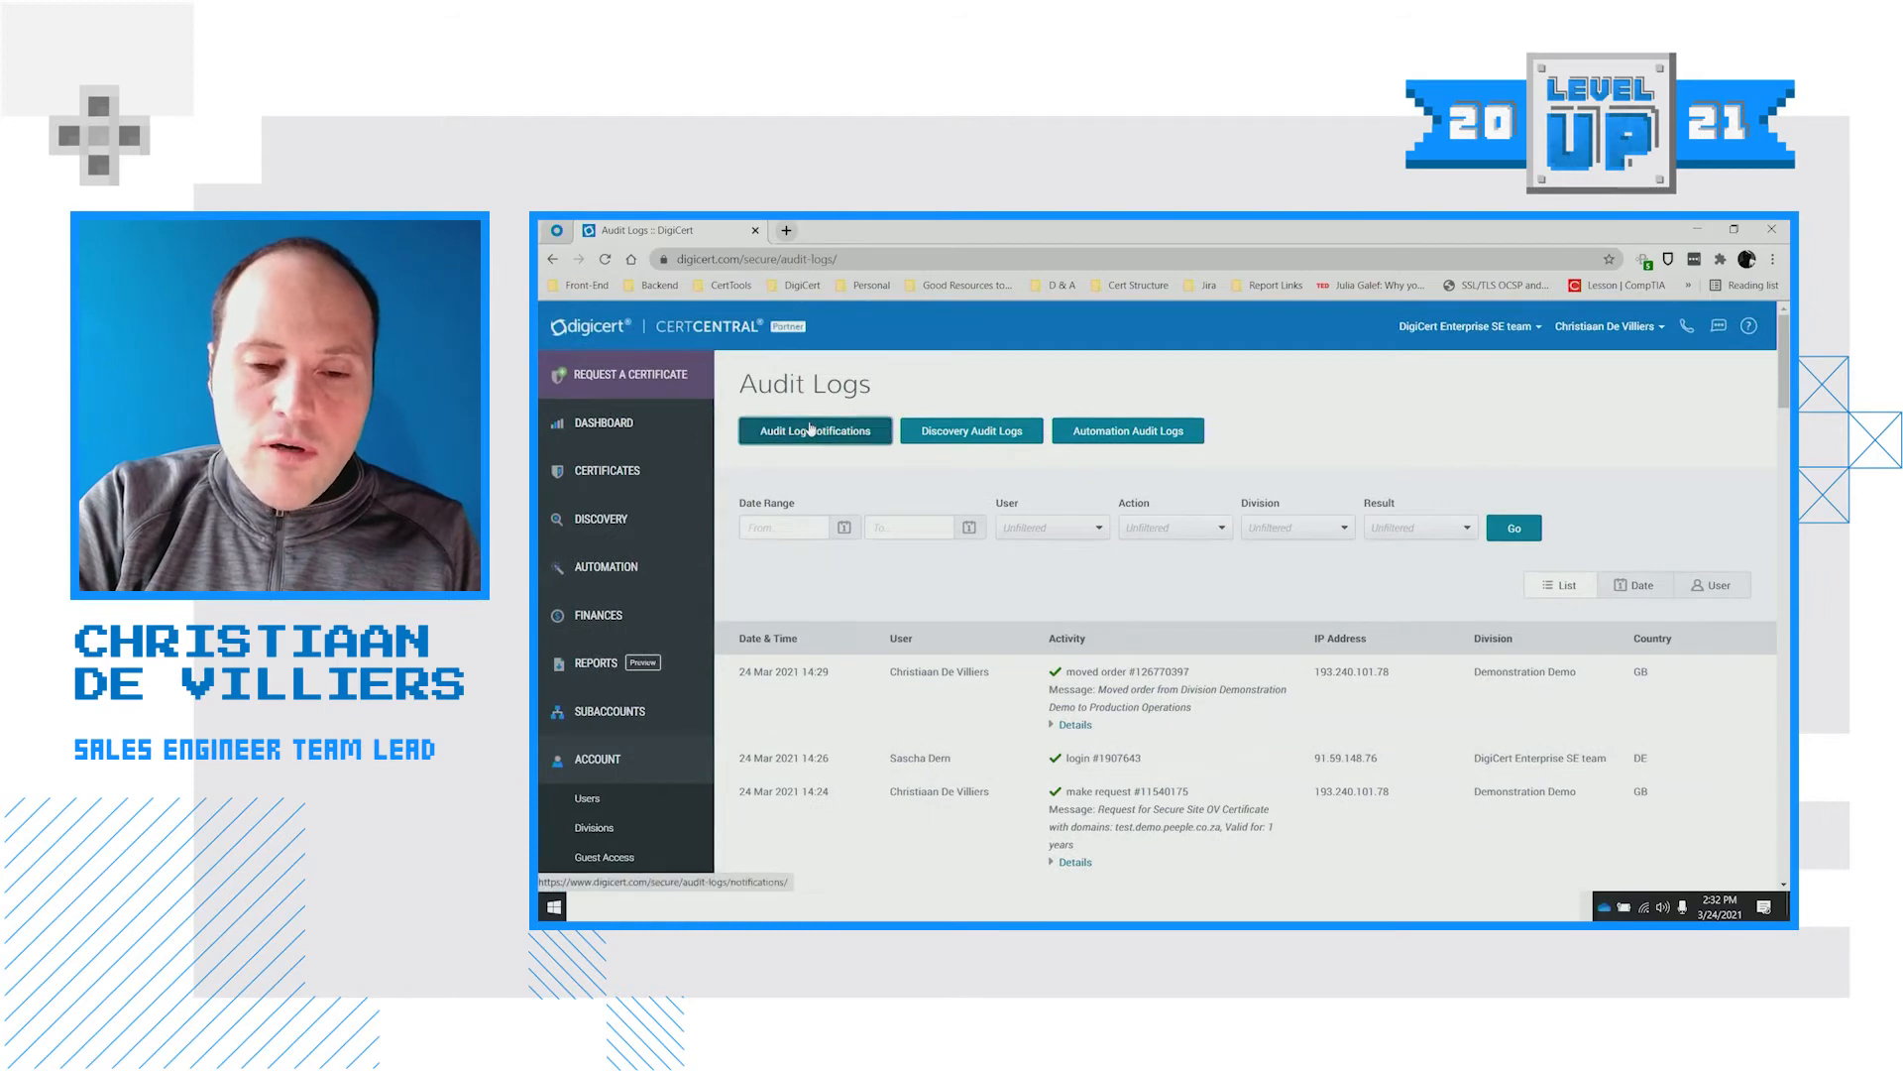
Add an Audit Log Notification for User Logins across all divisions and save it
click(811, 429)
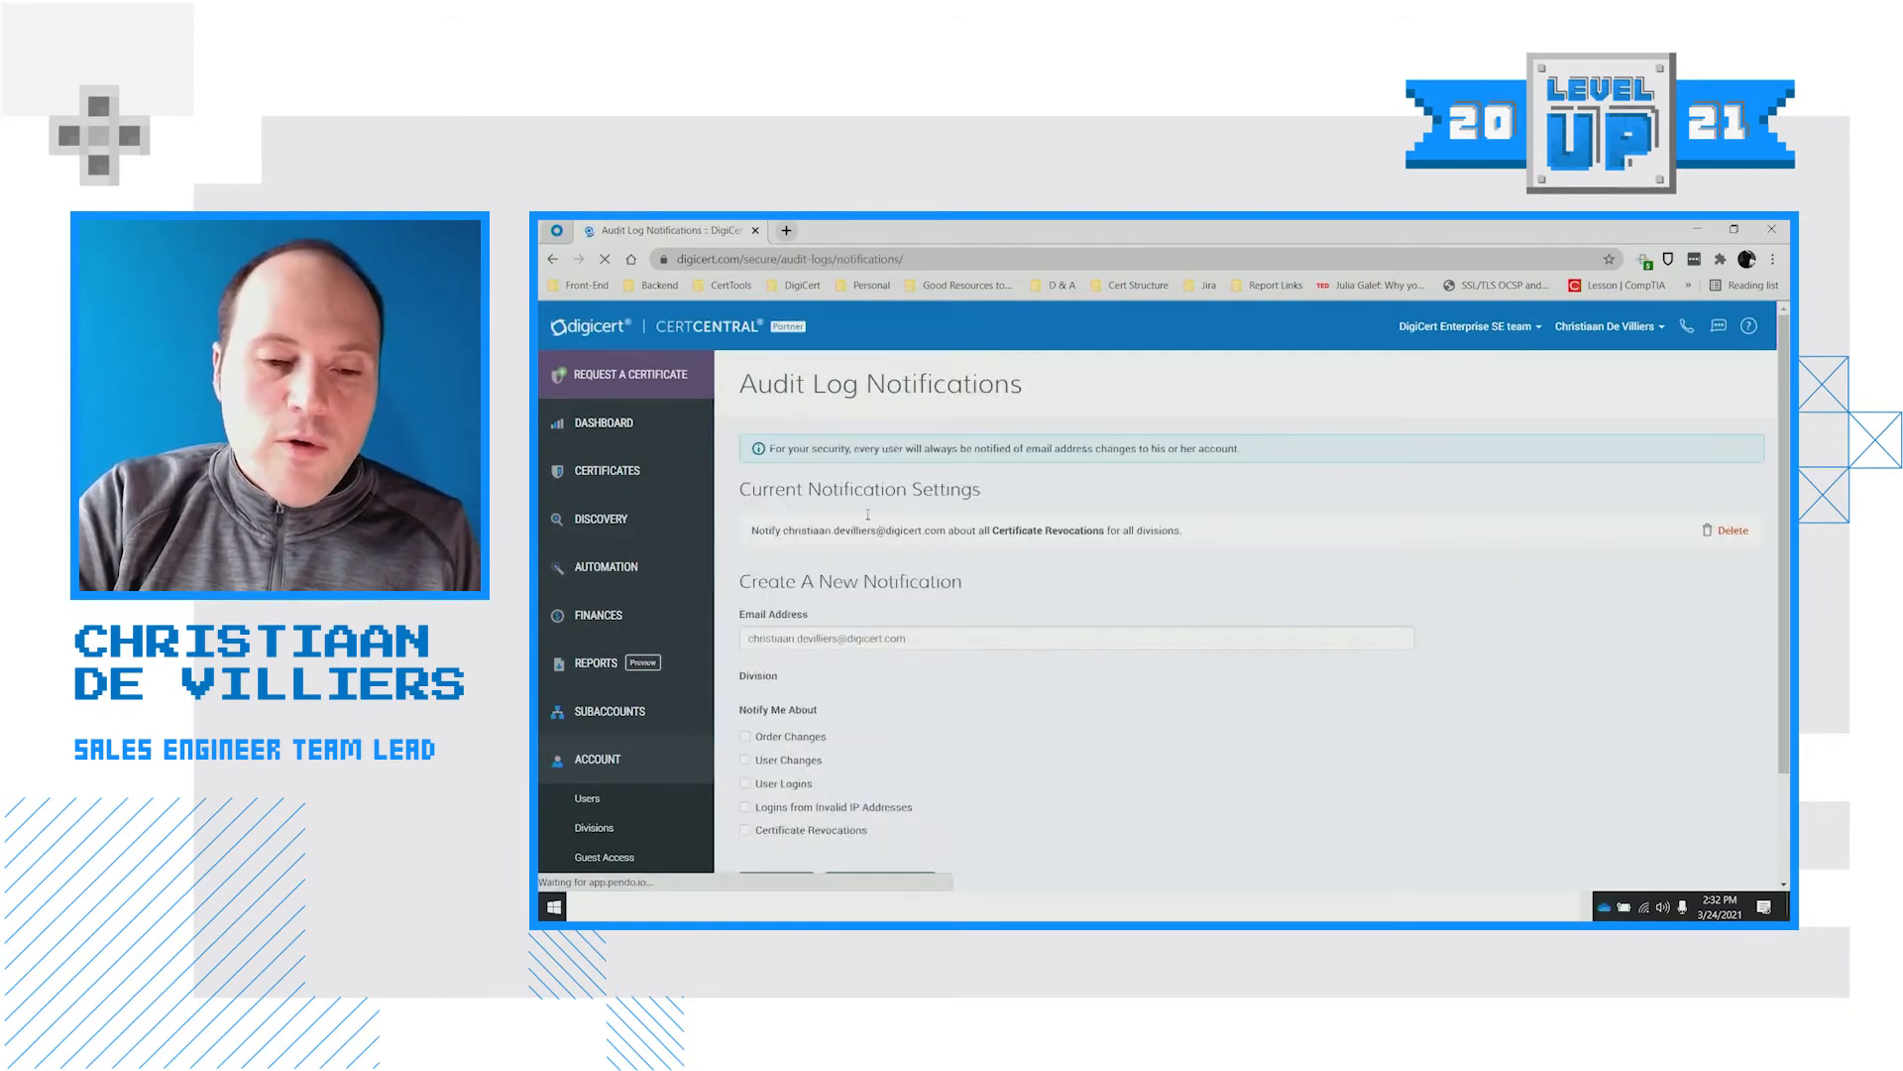
scroll(988, 595, down, 1)
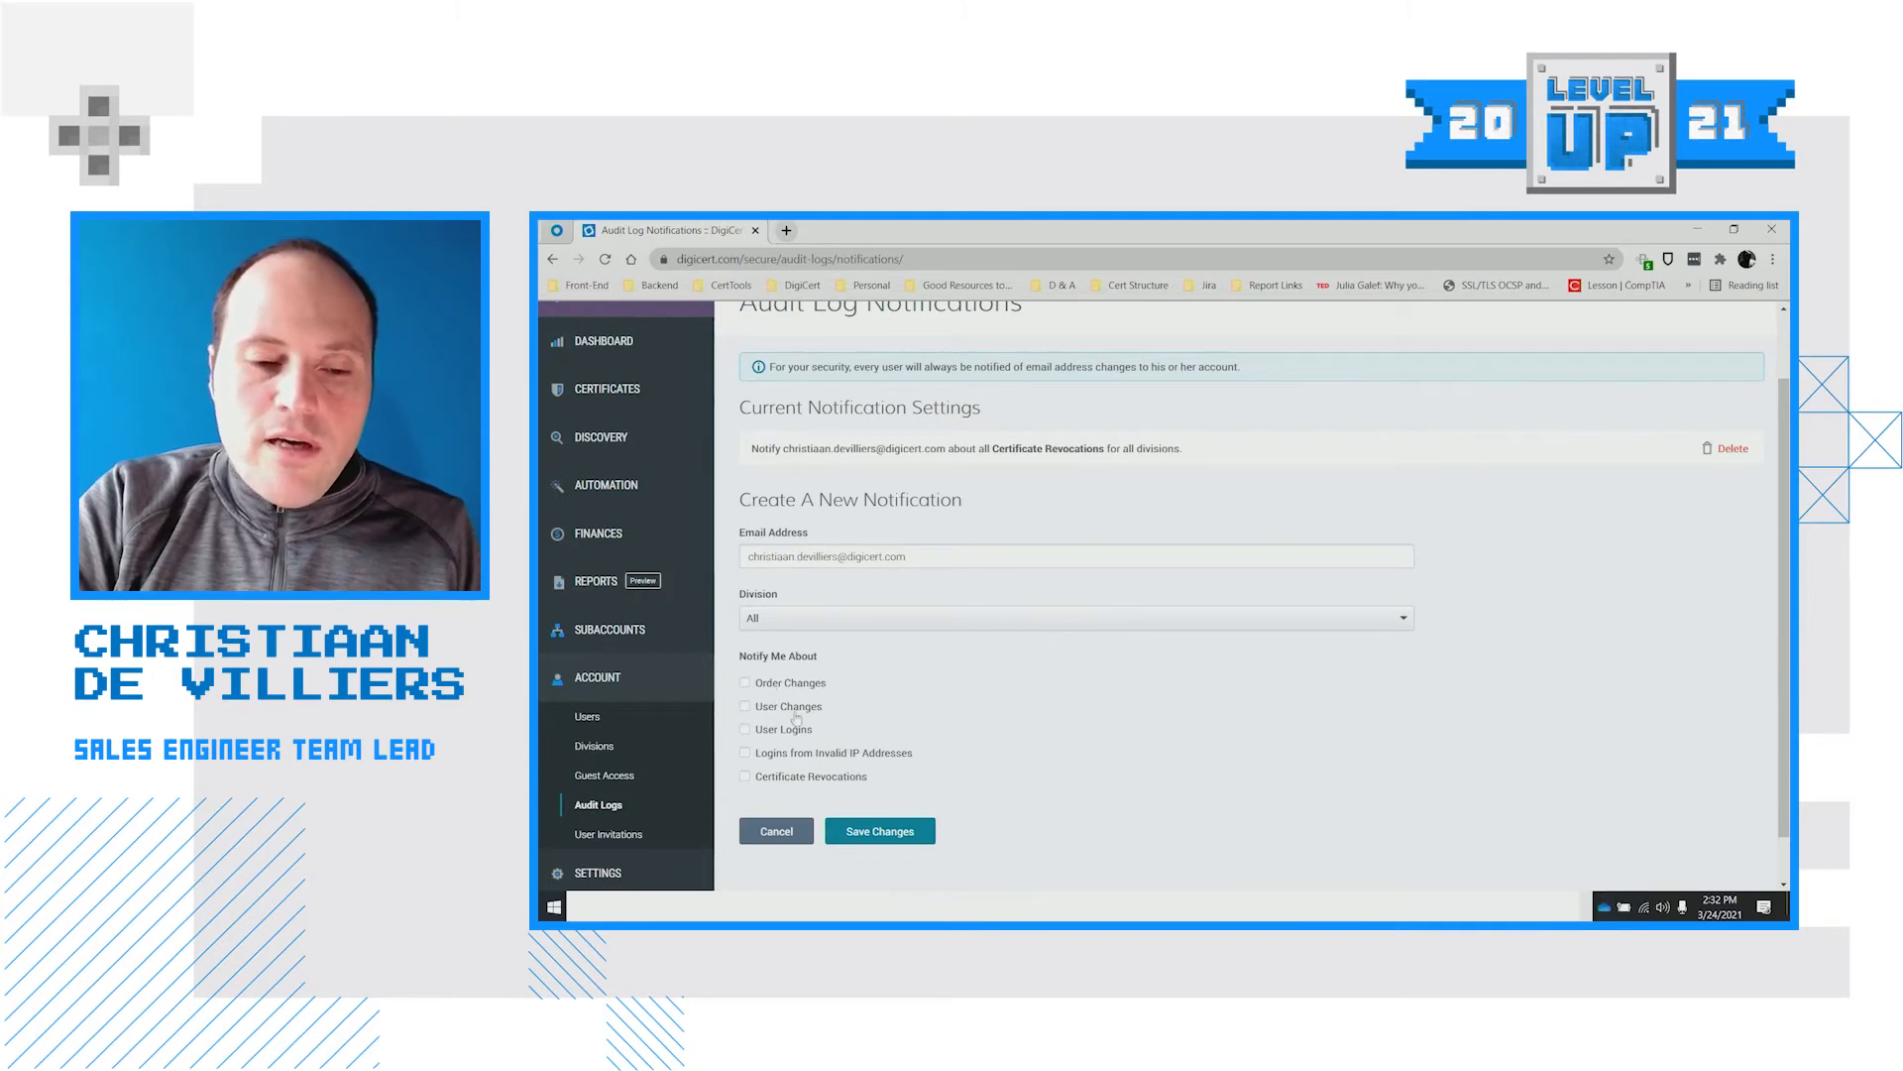
scroll(801, 718, down, 1)
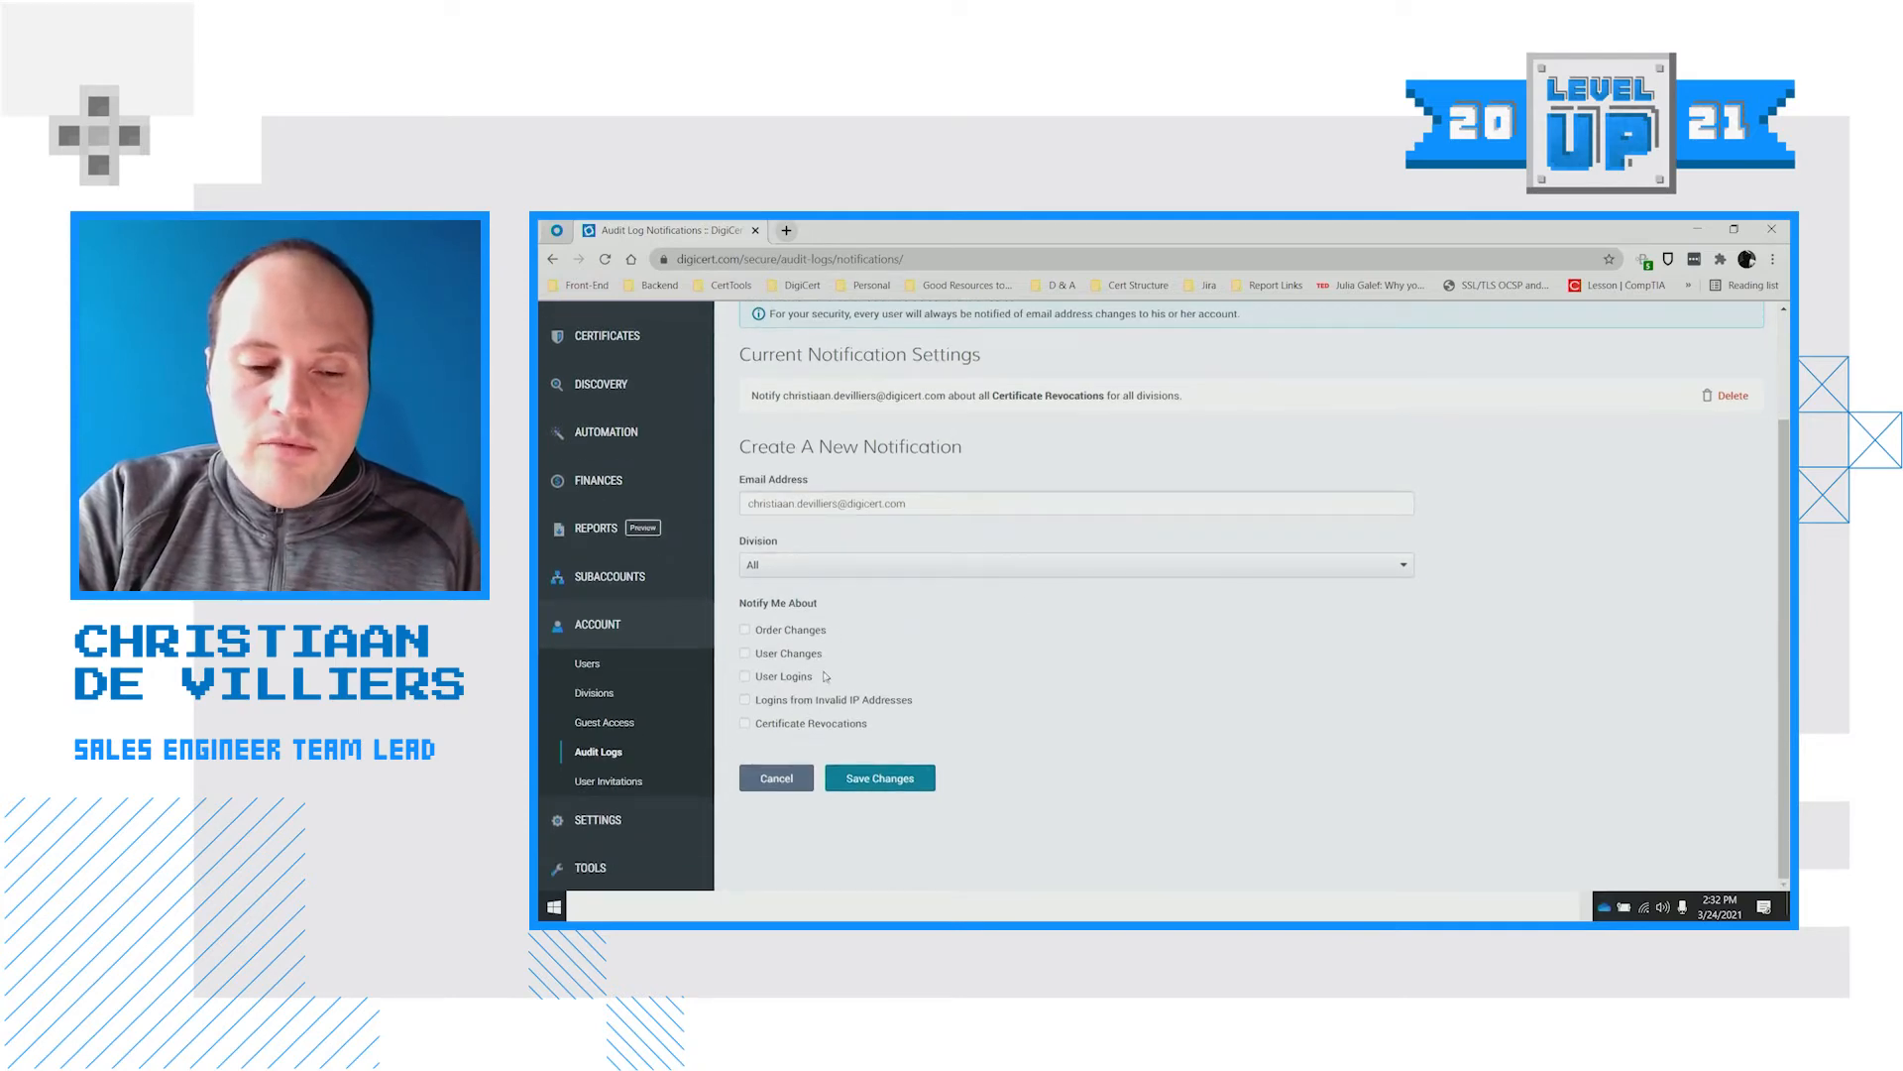
click(793, 680)
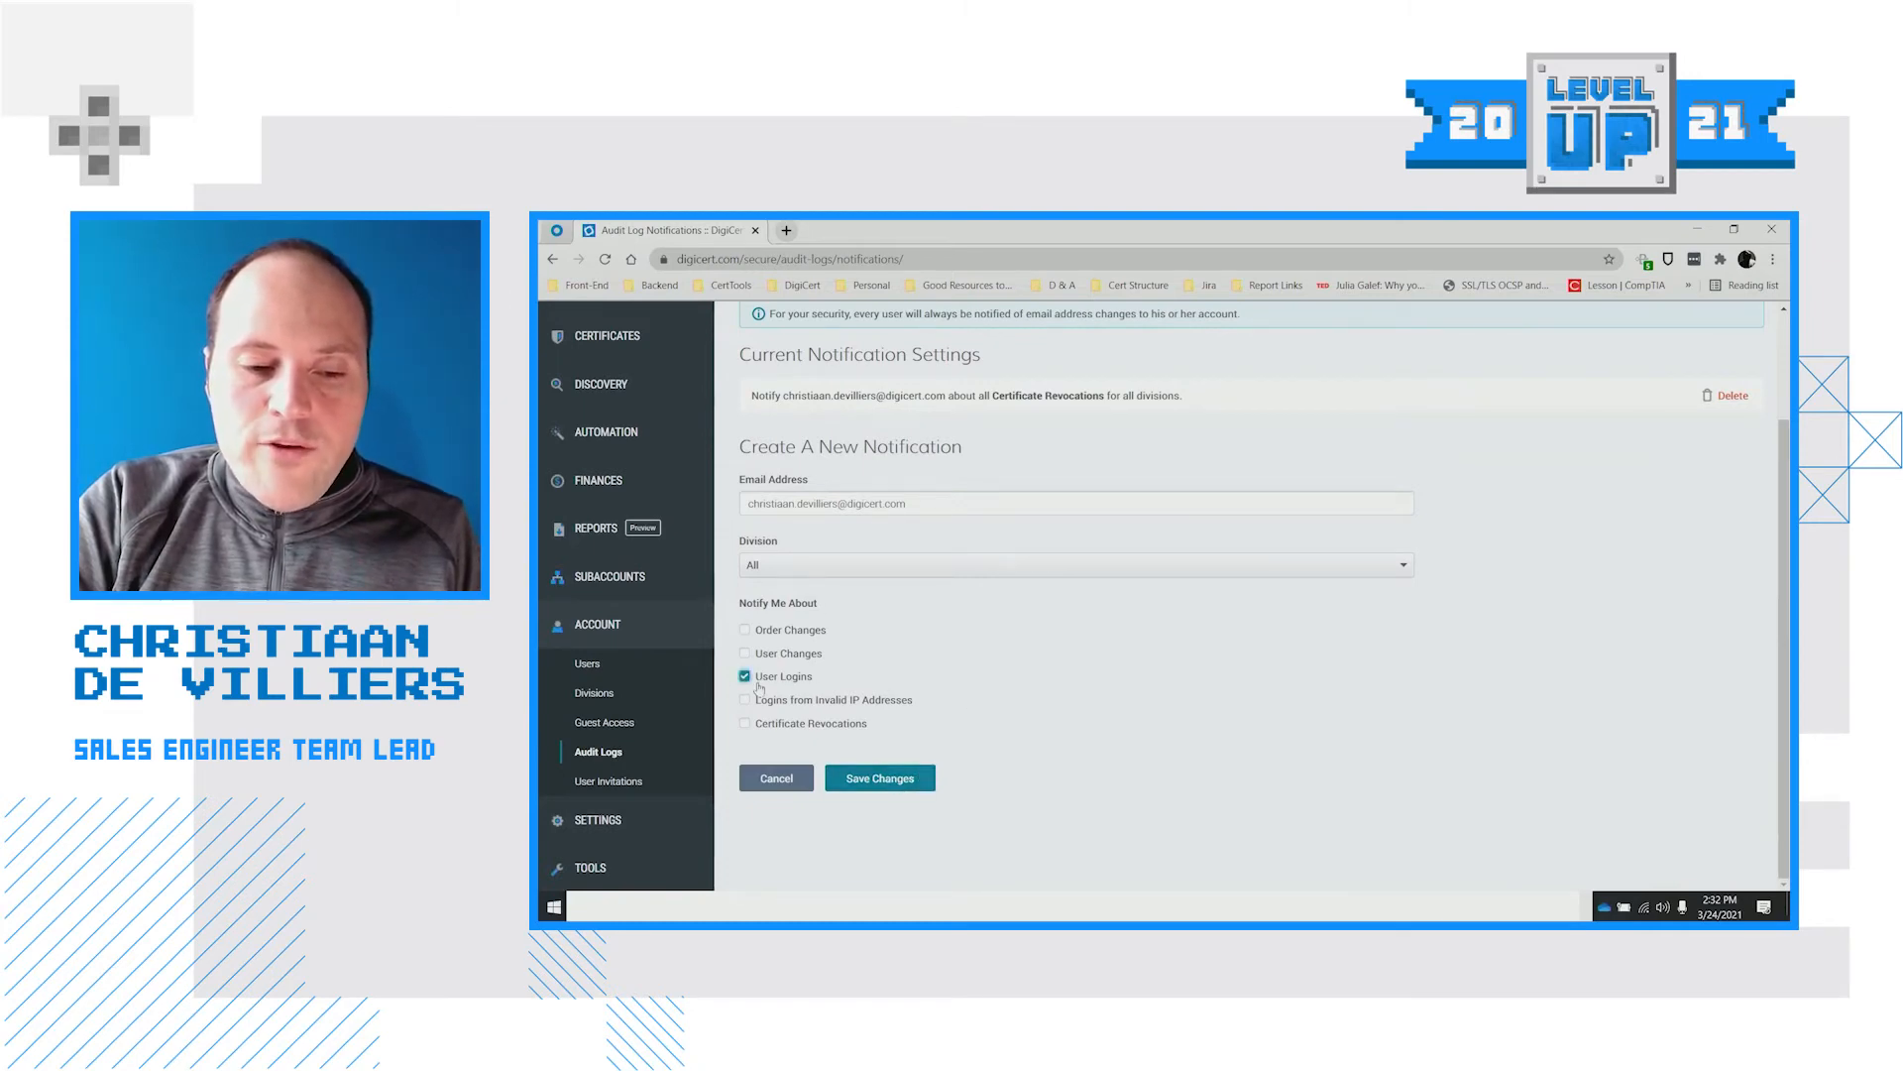
click(823, 563)
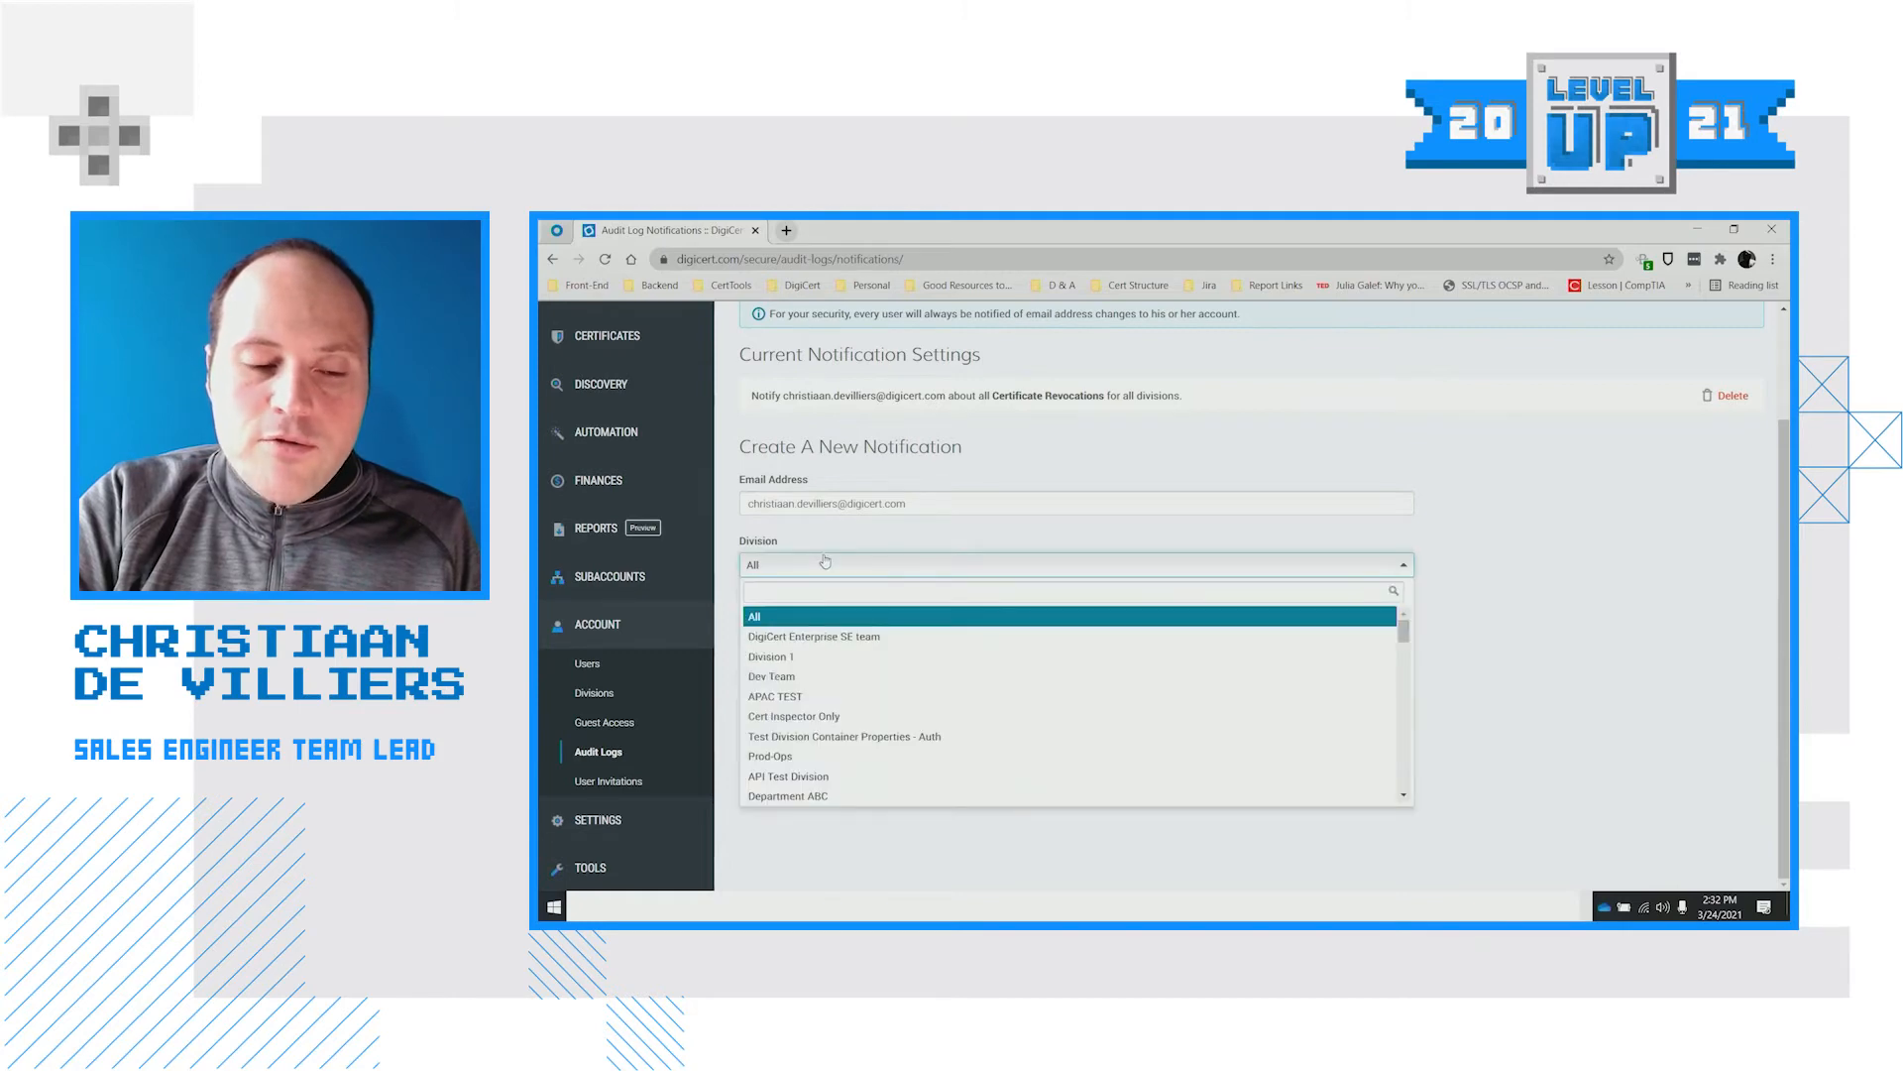
click(1456, 553)
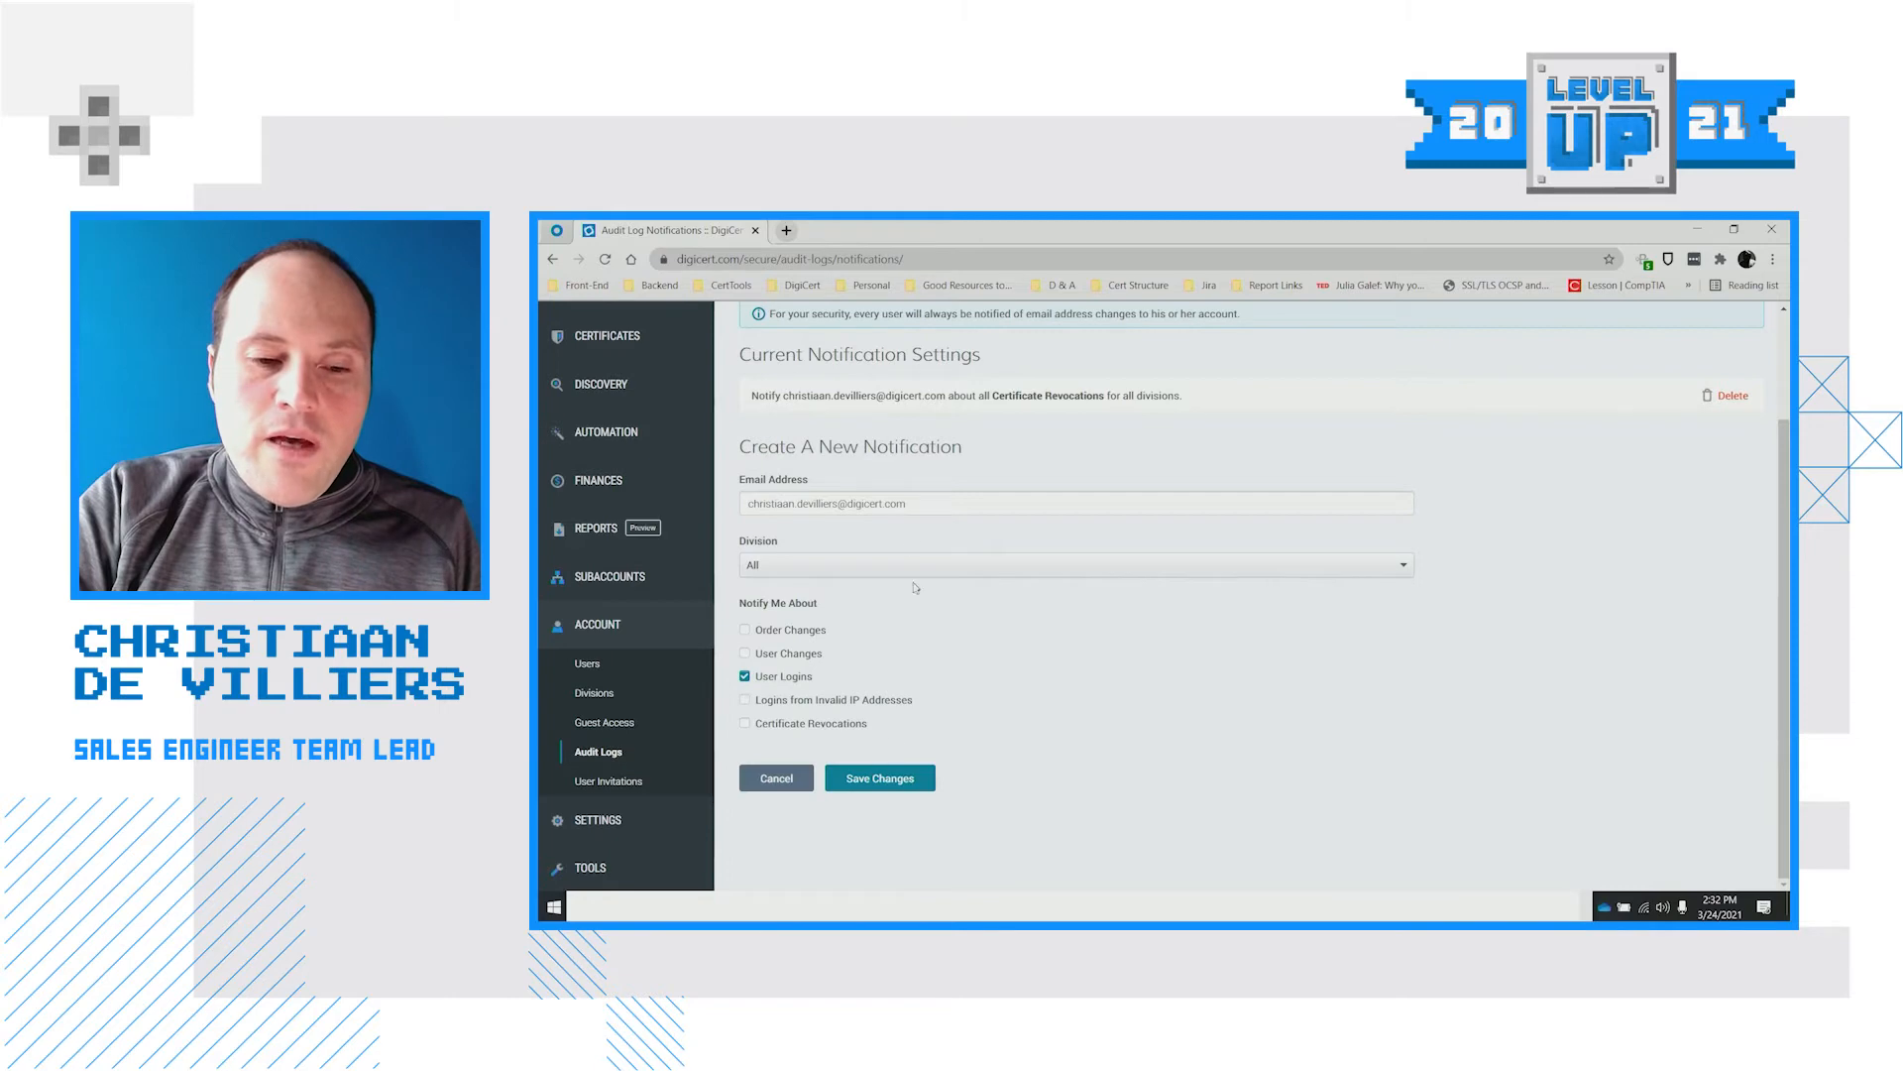
click(932, 779)
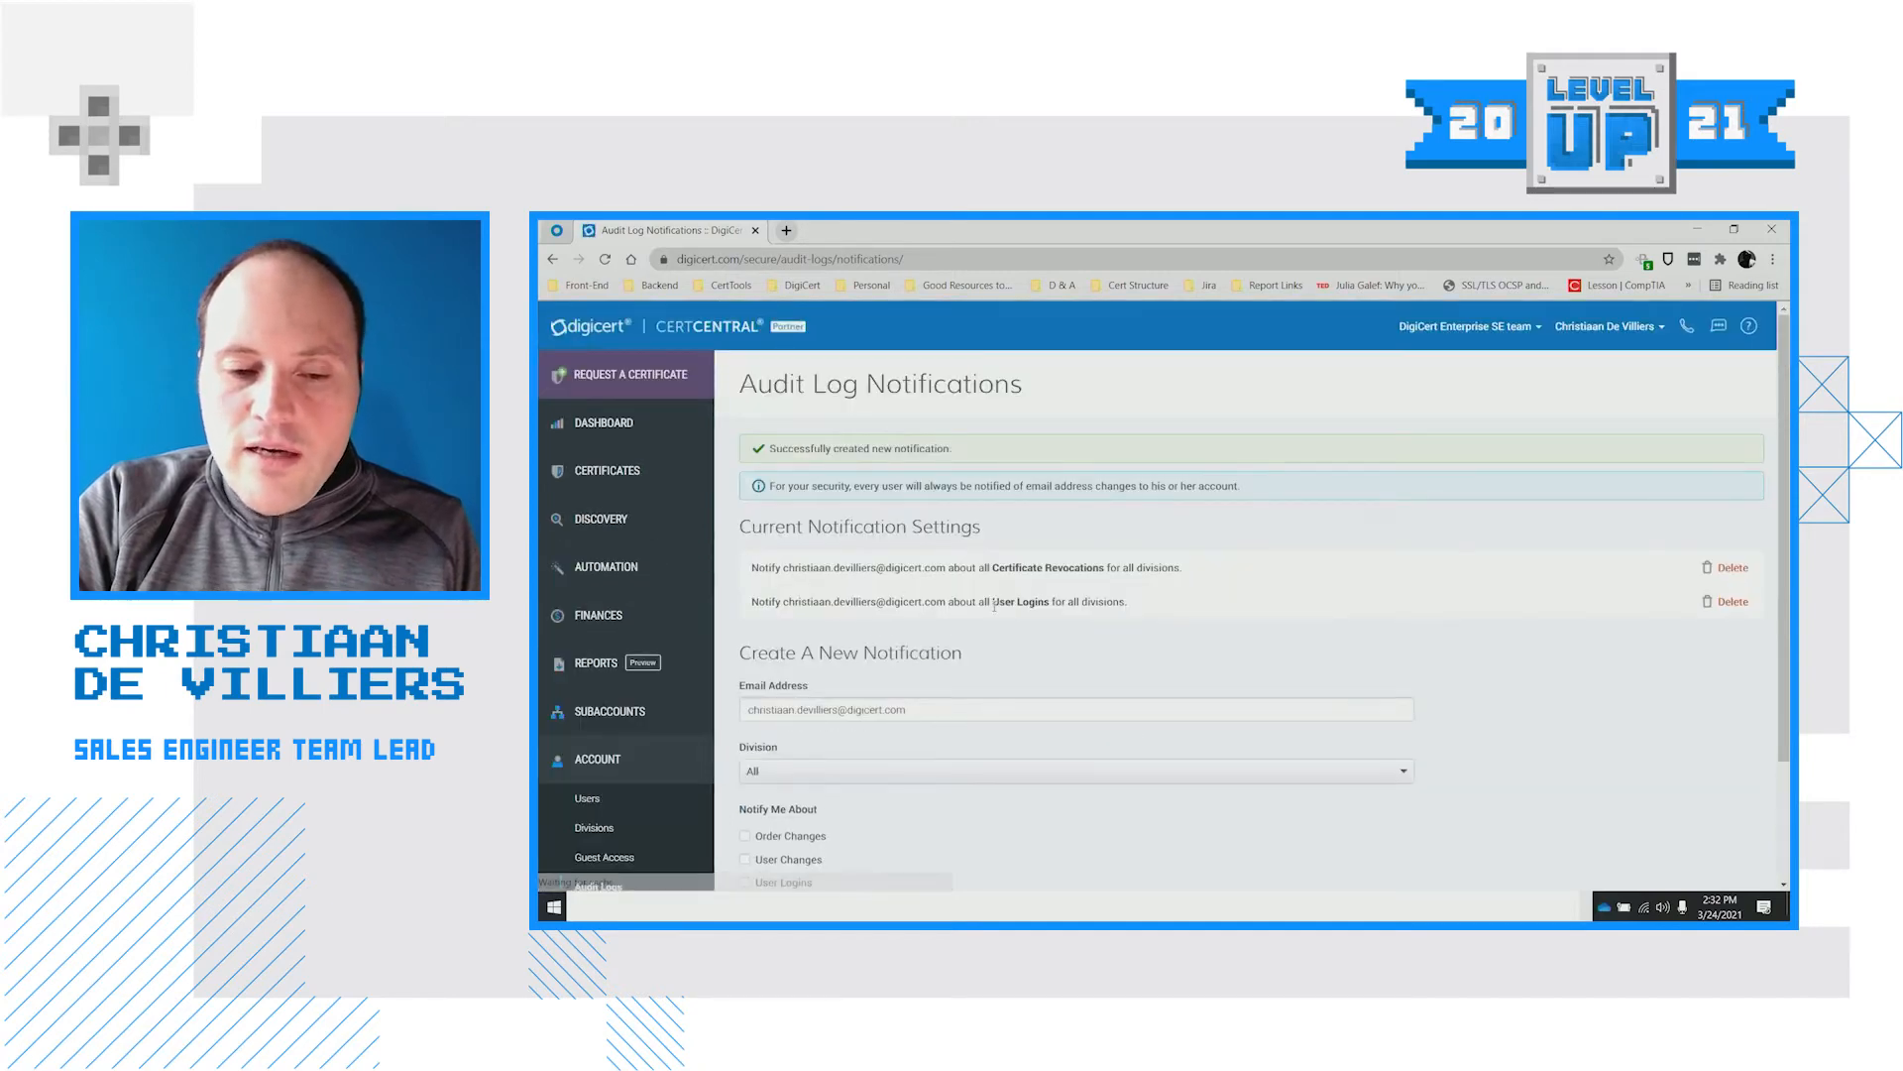
Highlight the User Logins entry and revocation recipients in Current Notification Settings, then go to Guest Access
drag(993, 602, 1055, 602)
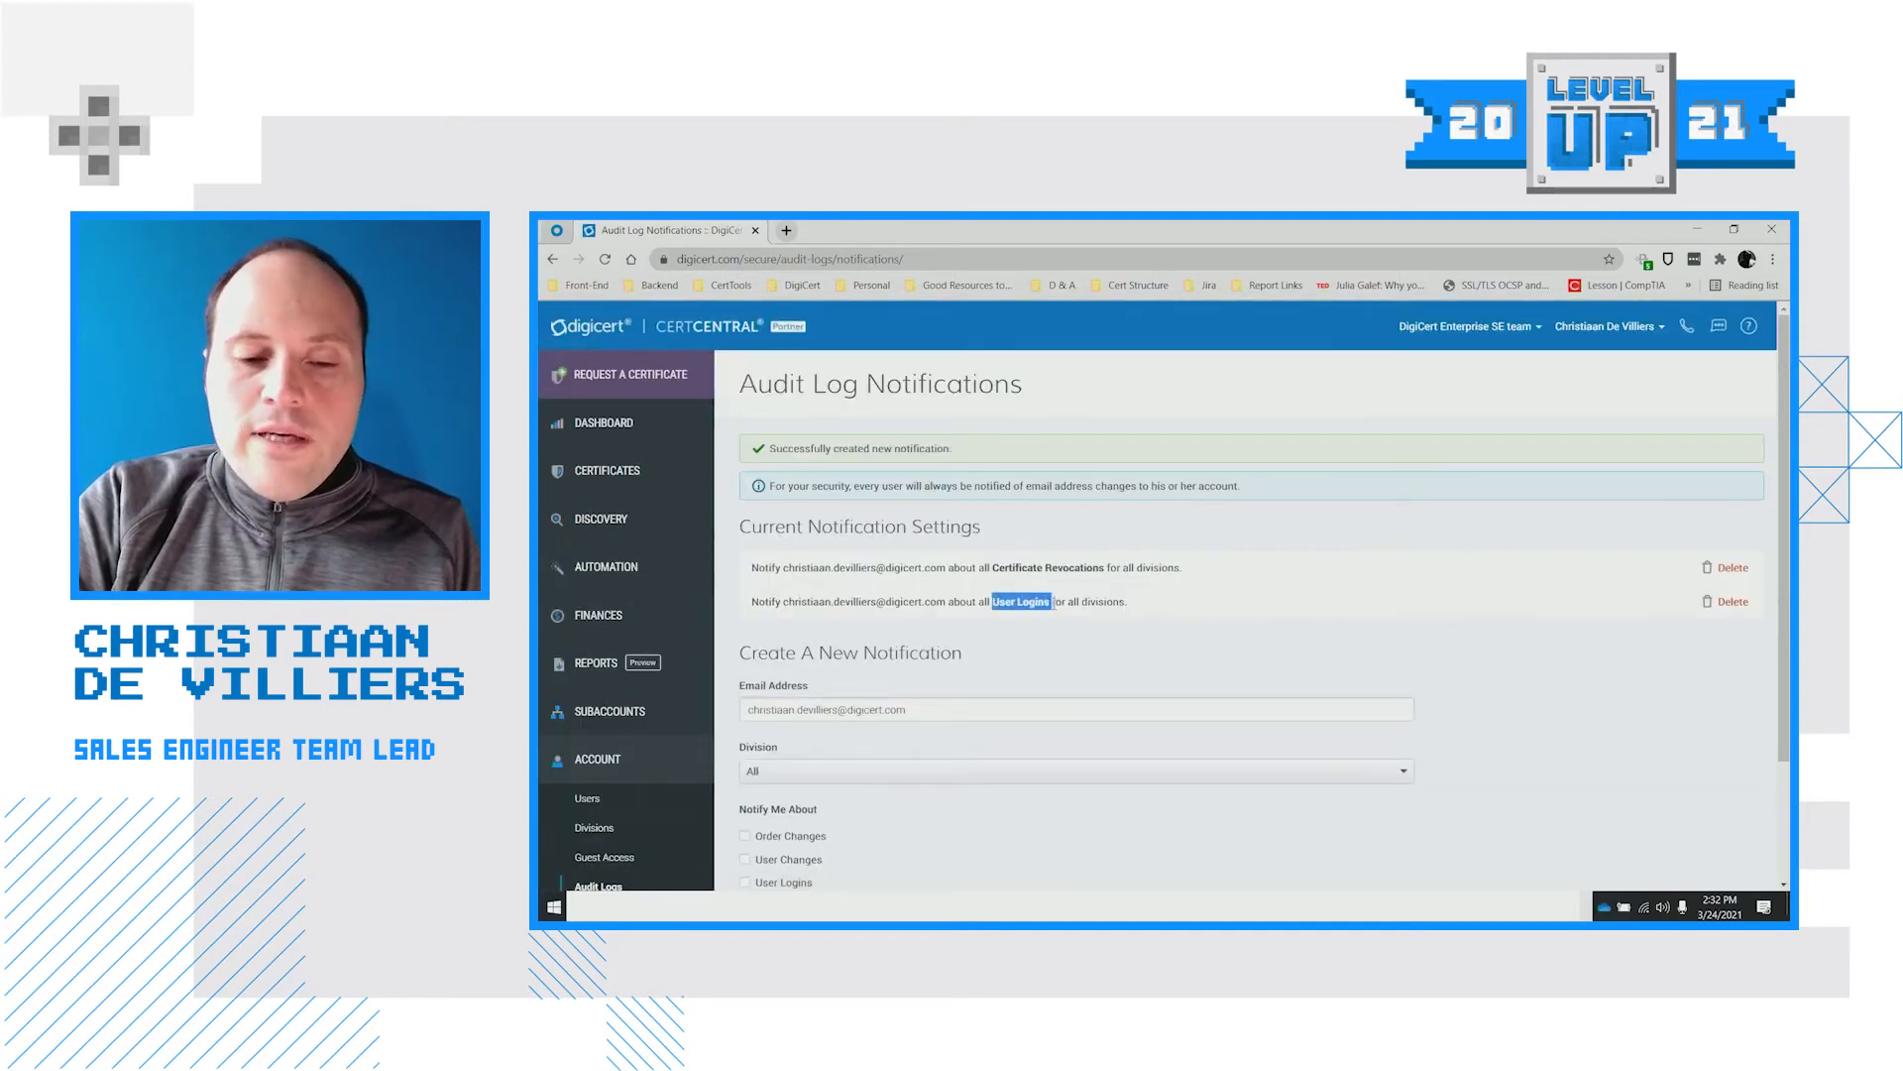
click(790, 600)
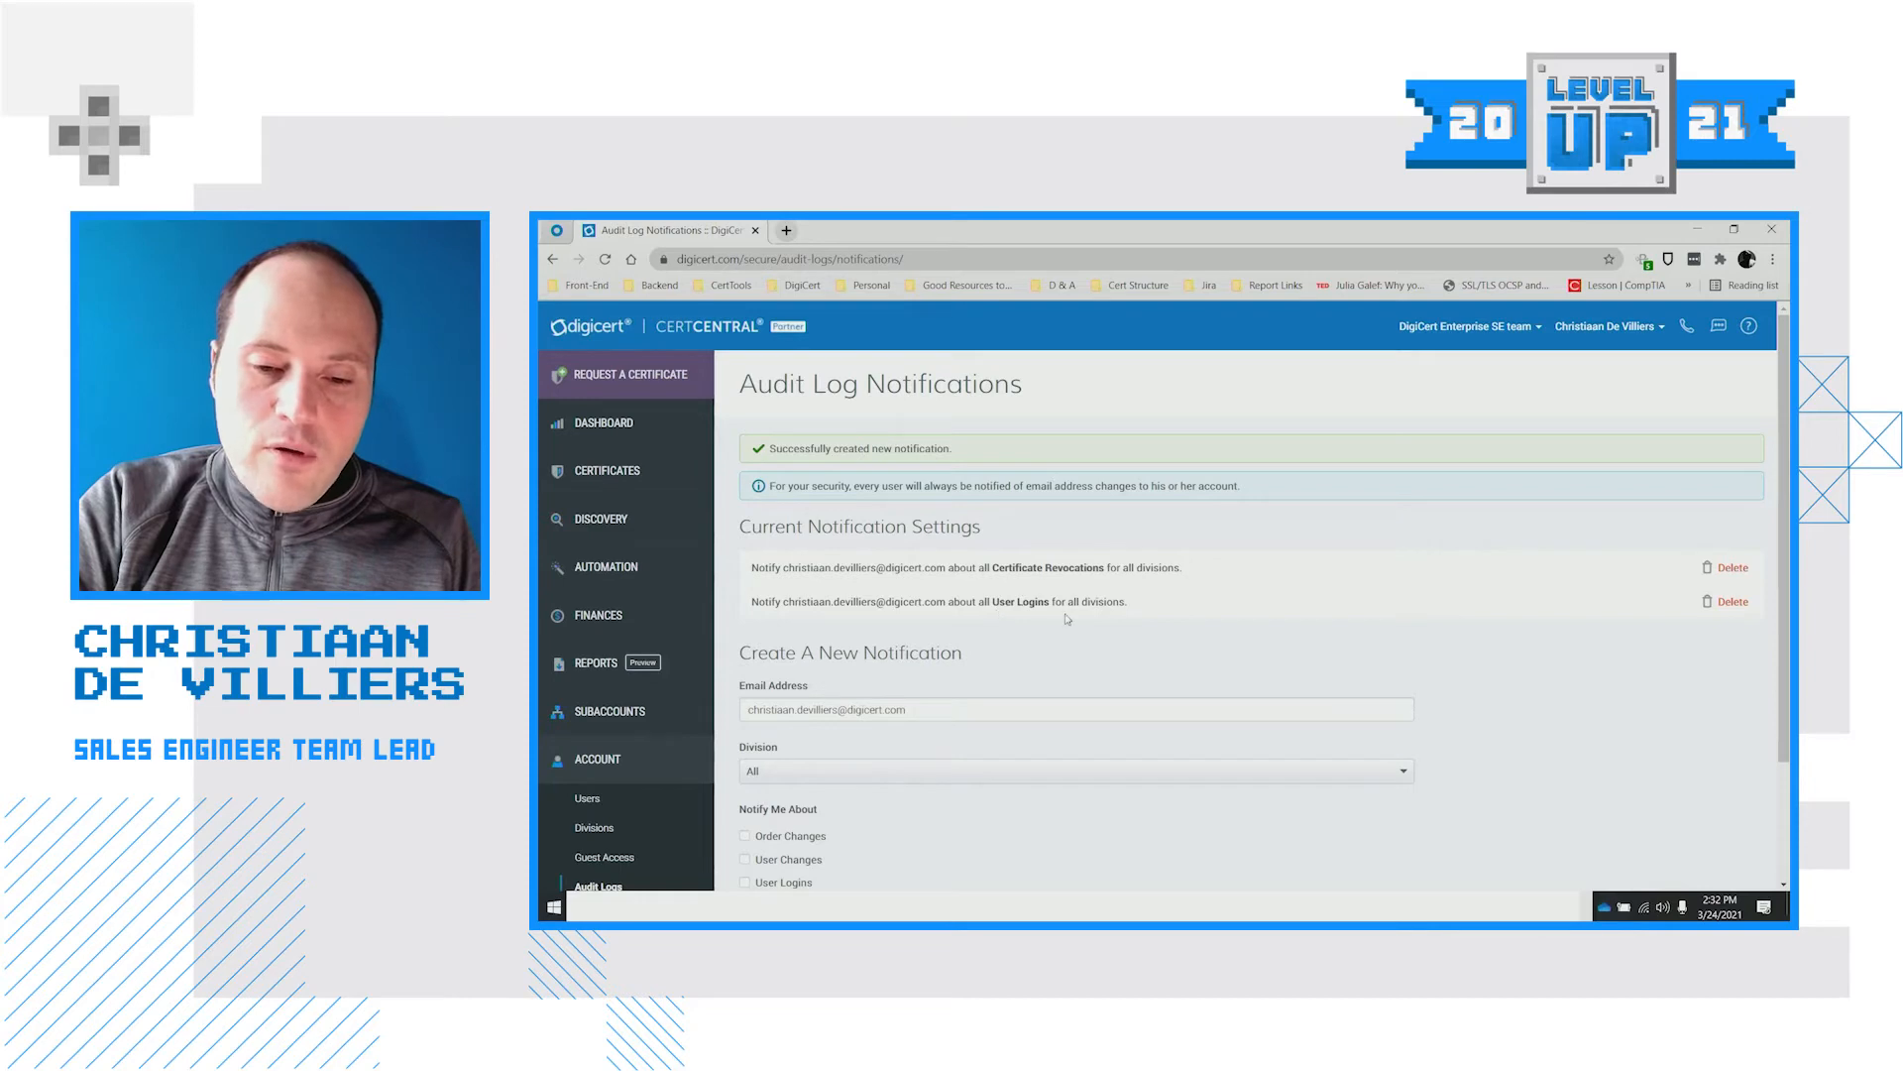
scroll(1067, 618, down, 1)
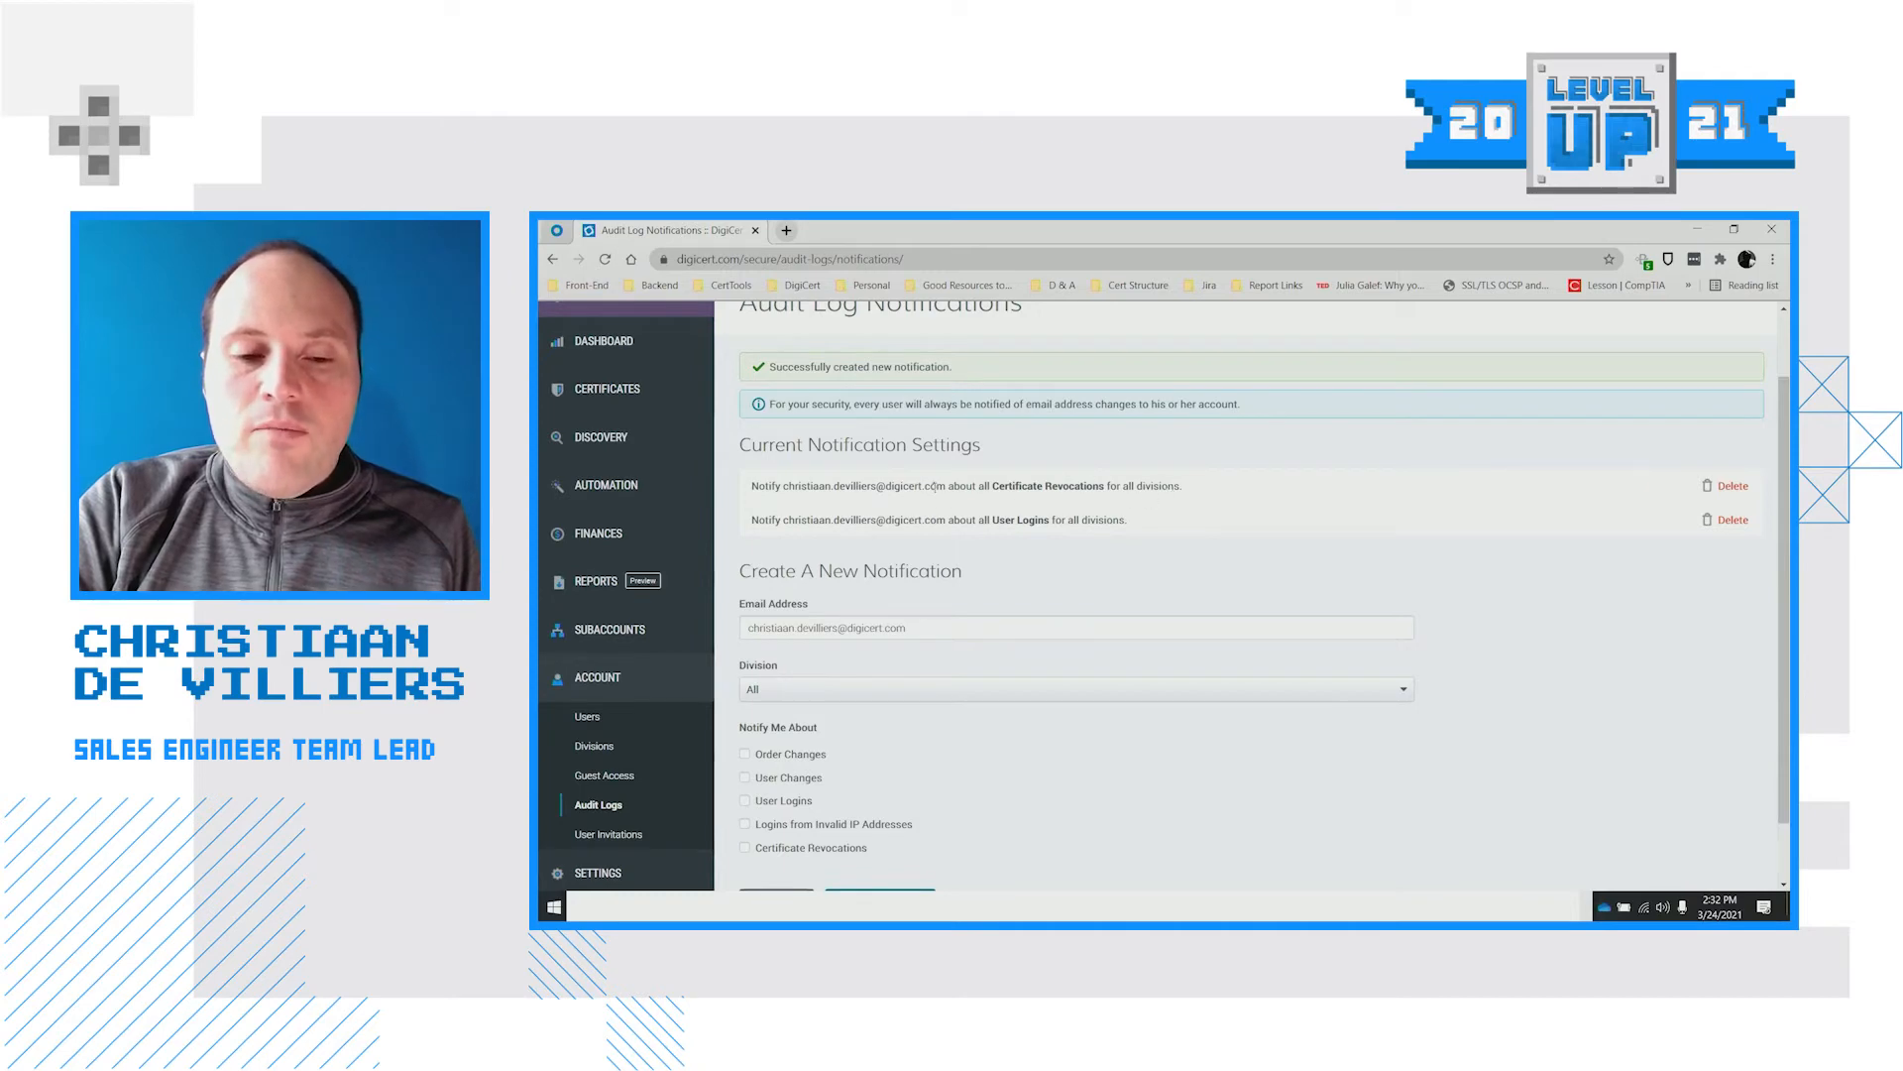
drag(943, 486, 784, 483)
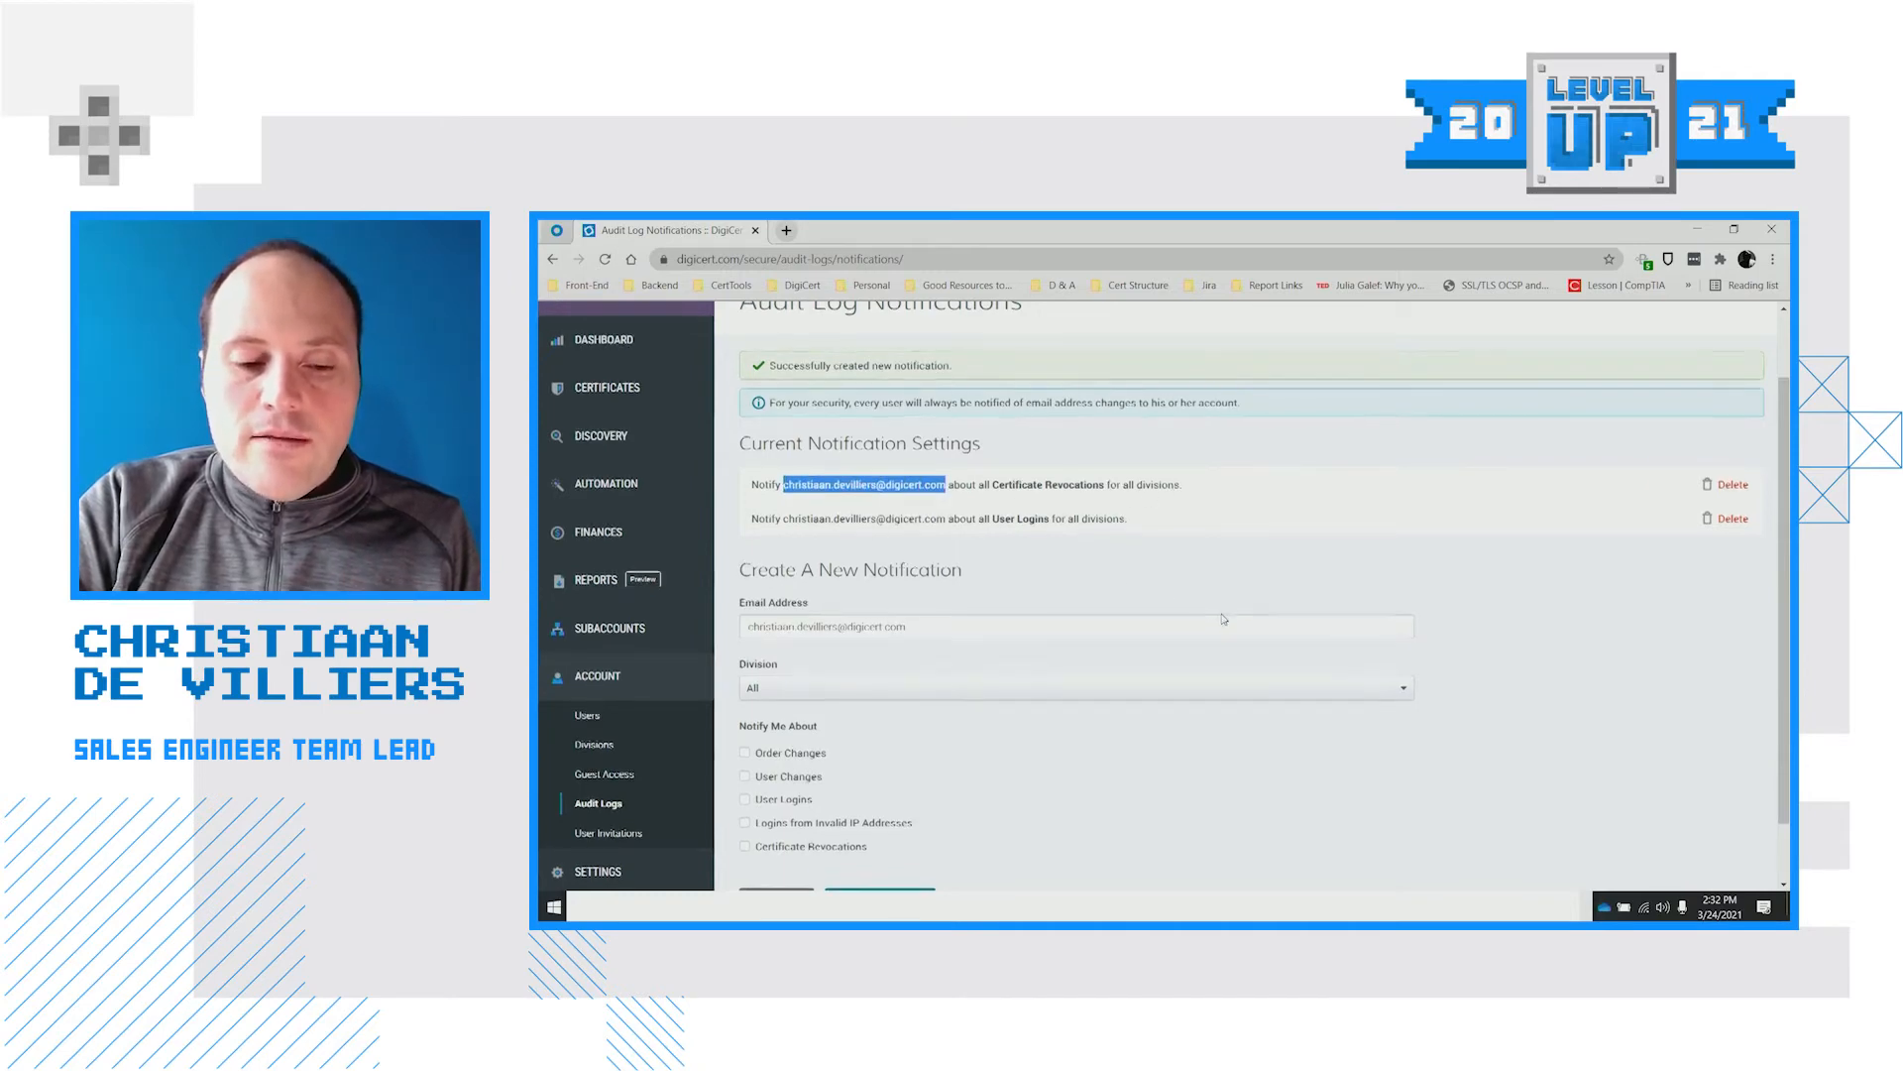
scroll(1215, 615, down, 1)
scroll(1140, 617, up, 1)
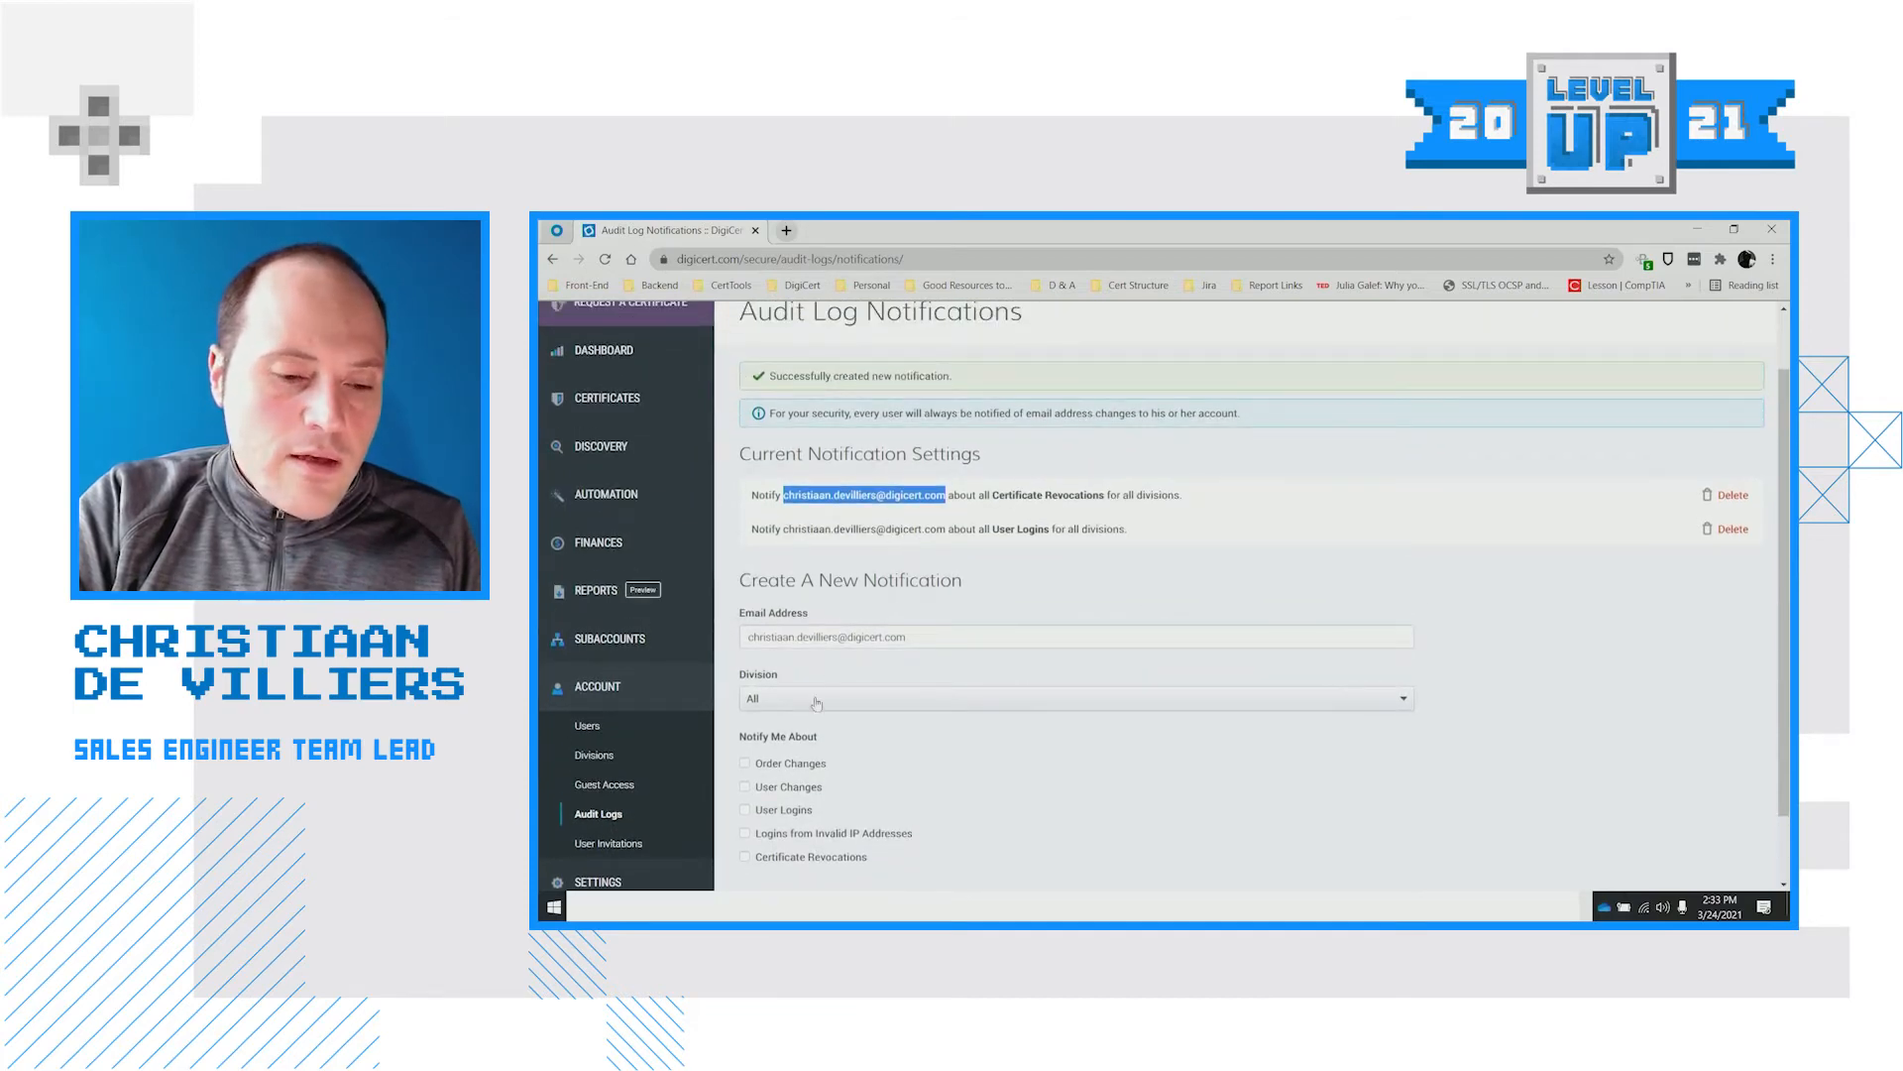
scroll(753, 615, down, 1)
click(627, 706)
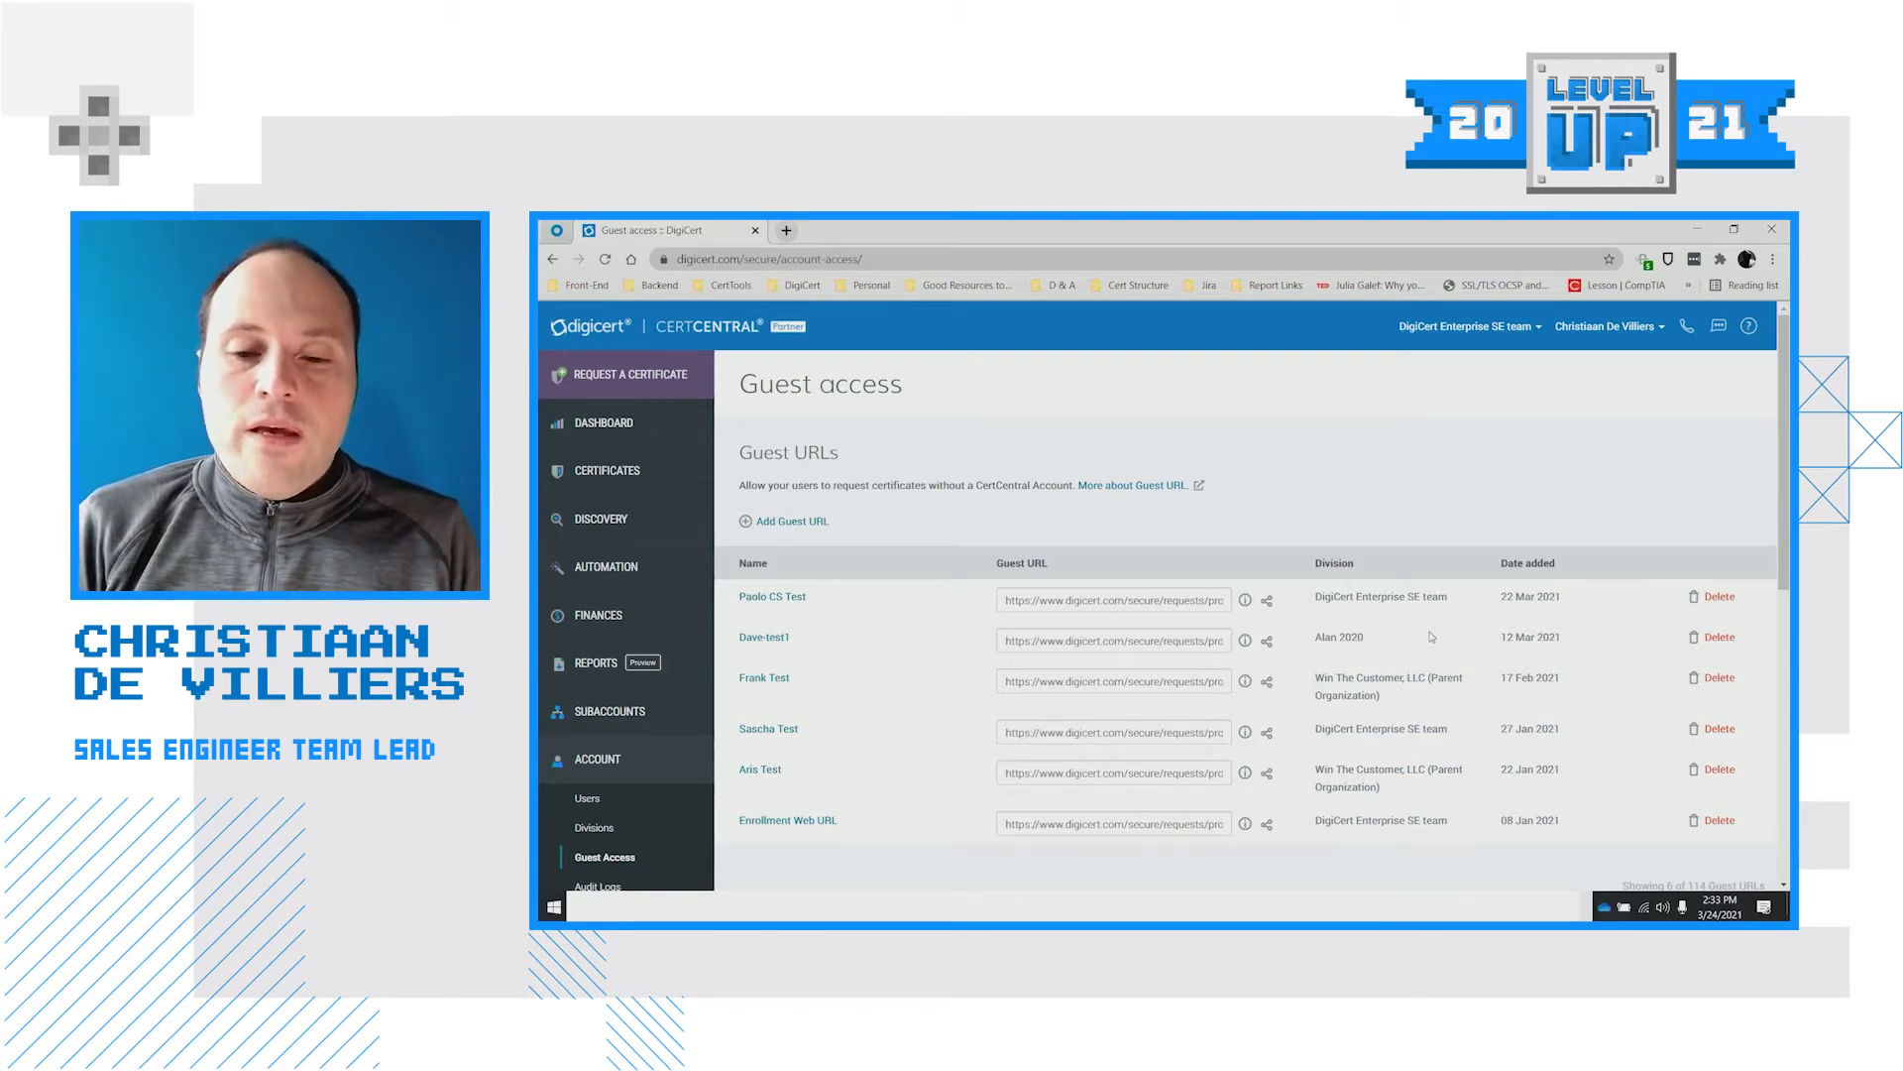
Scroll through the Guest URLs table showing each URL's division and date added
scroll(1432, 539, down, 1)
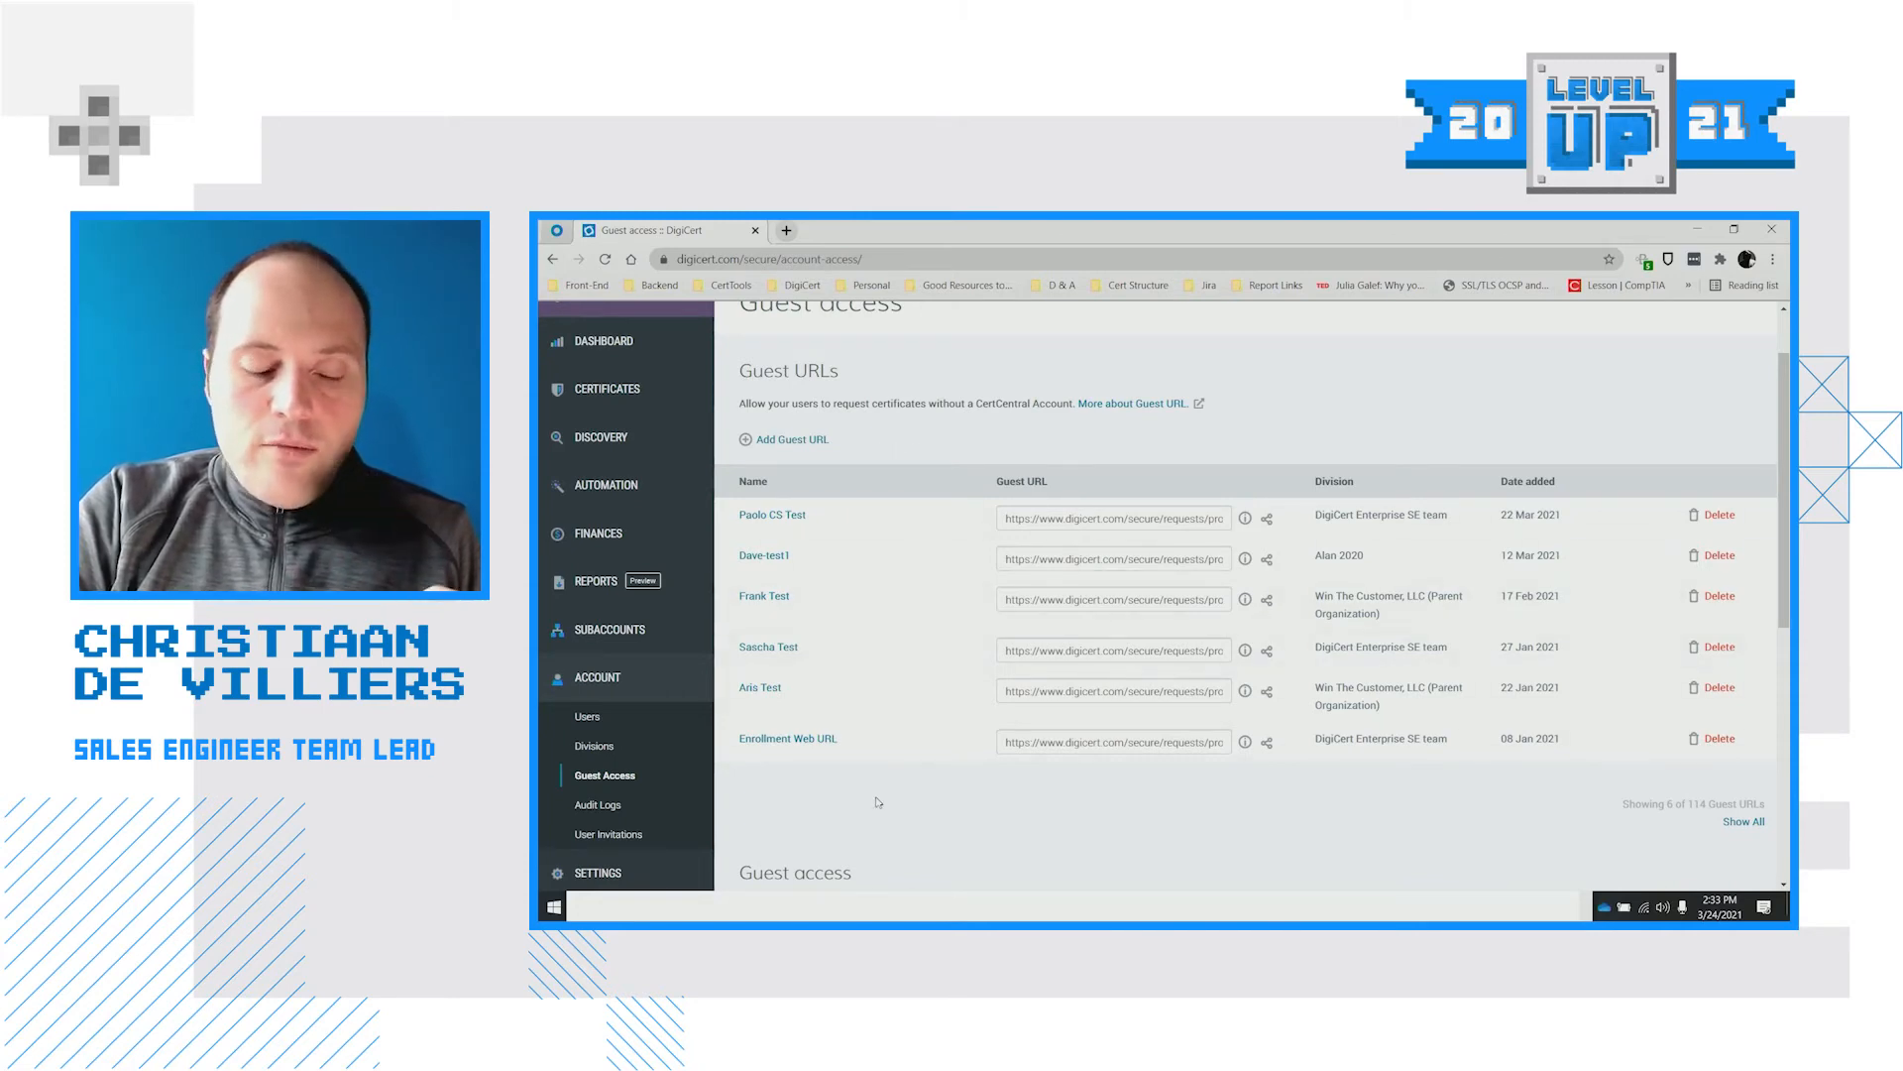
Start a new guest URL in the Production Operations division named 'Demonstration'
click(821, 439)
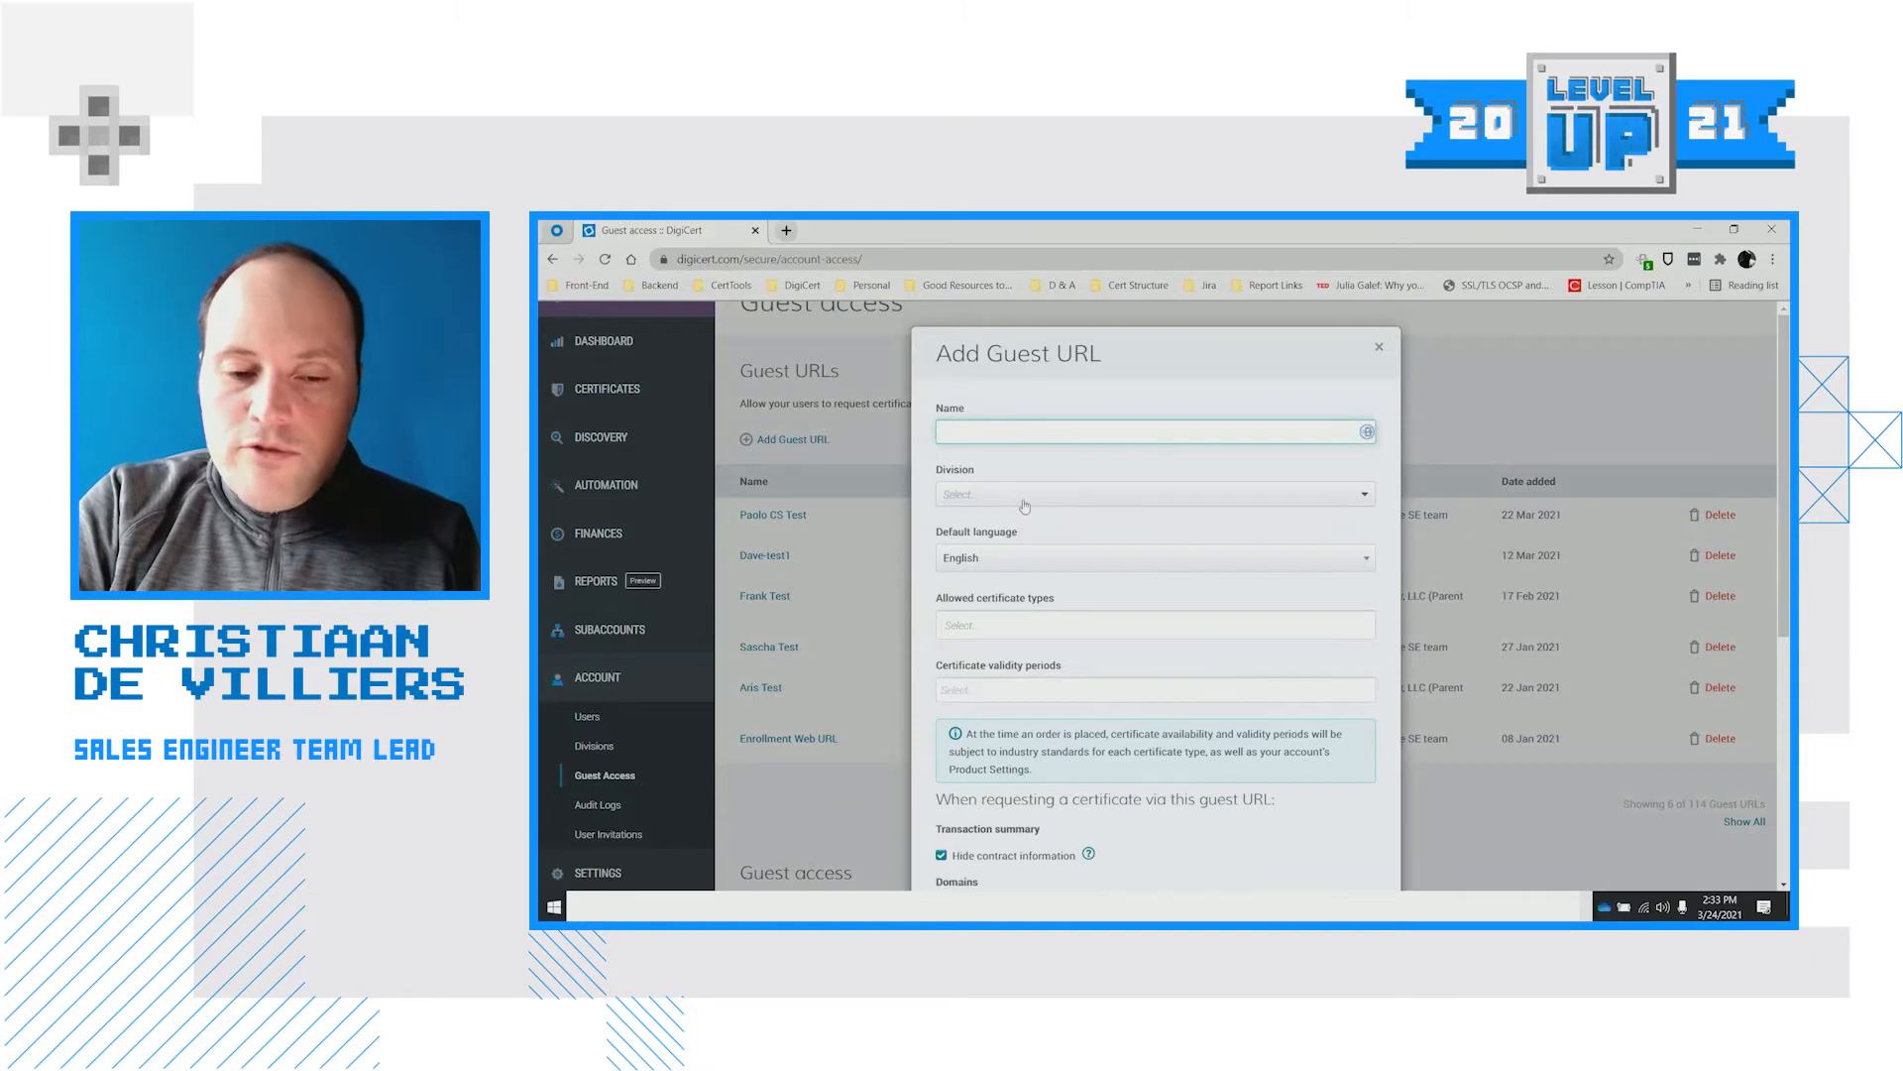
click(998, 495)
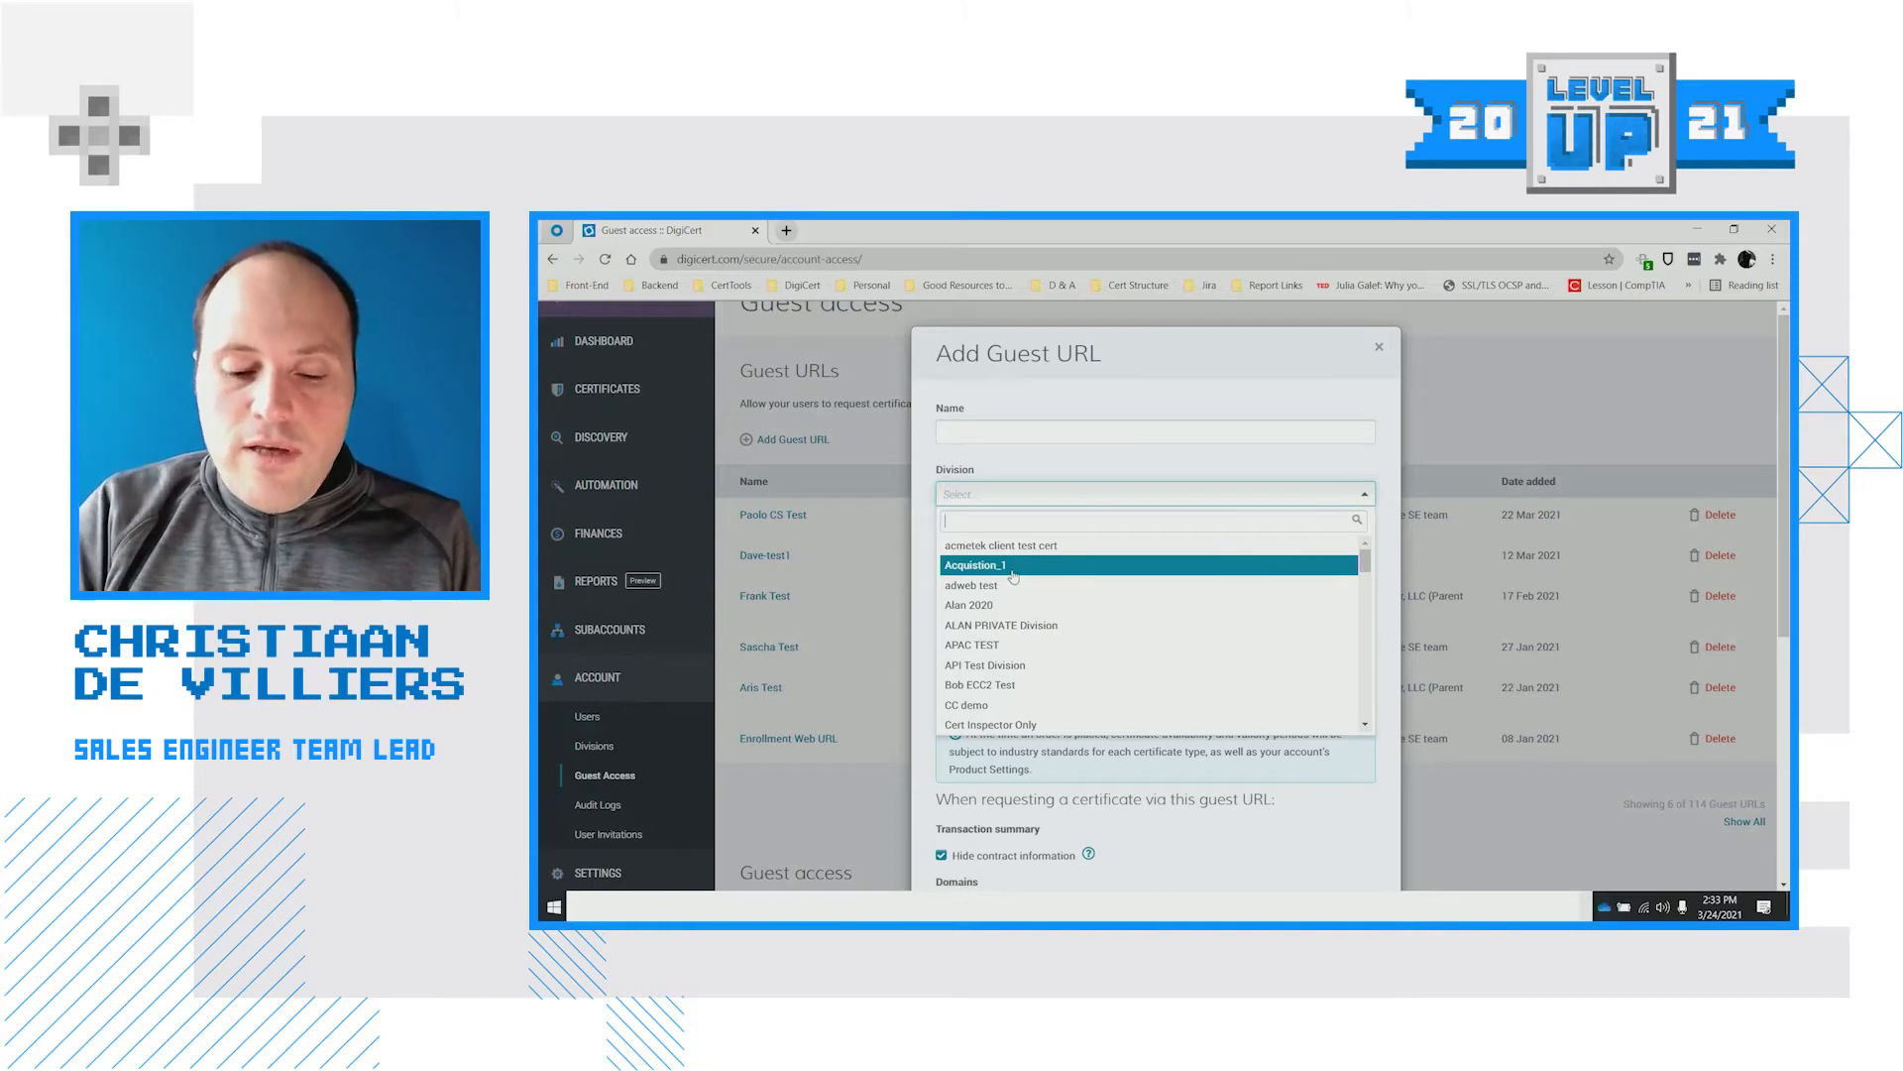
text(produ)
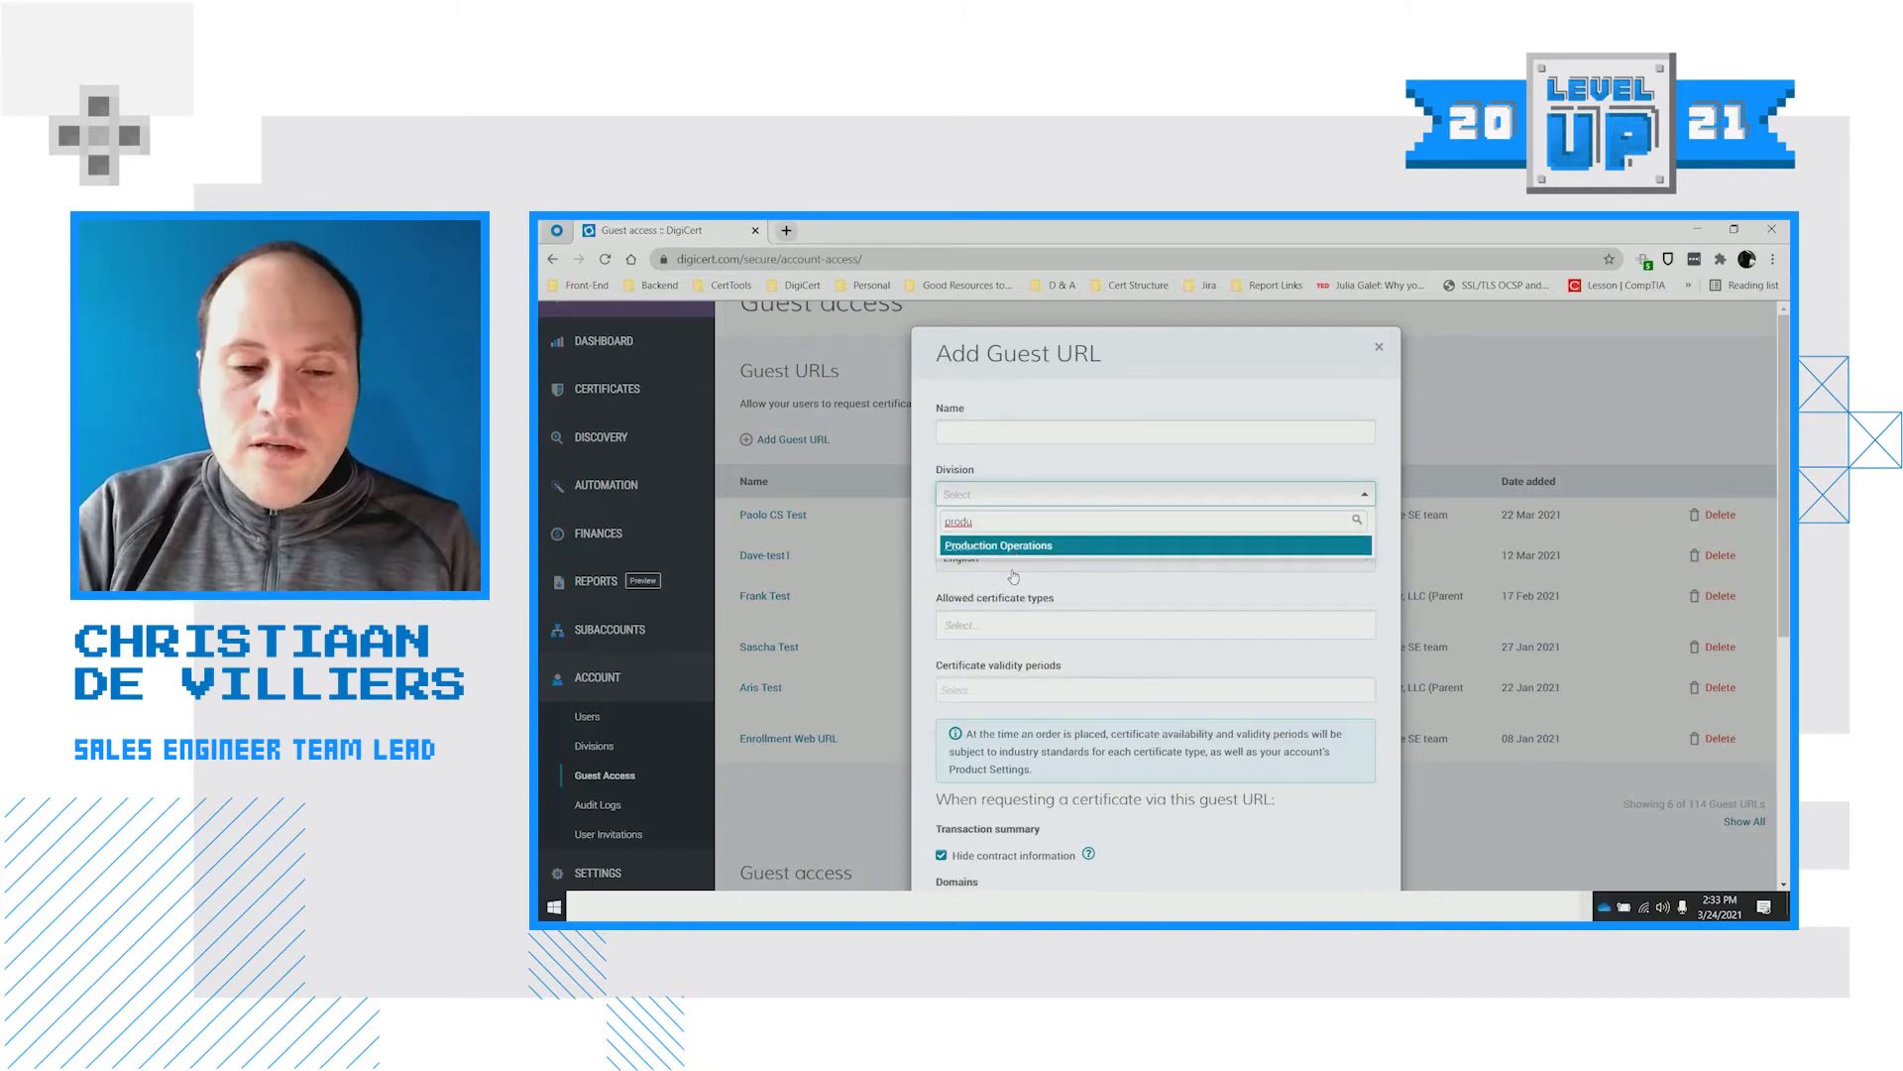
click(984, 547)
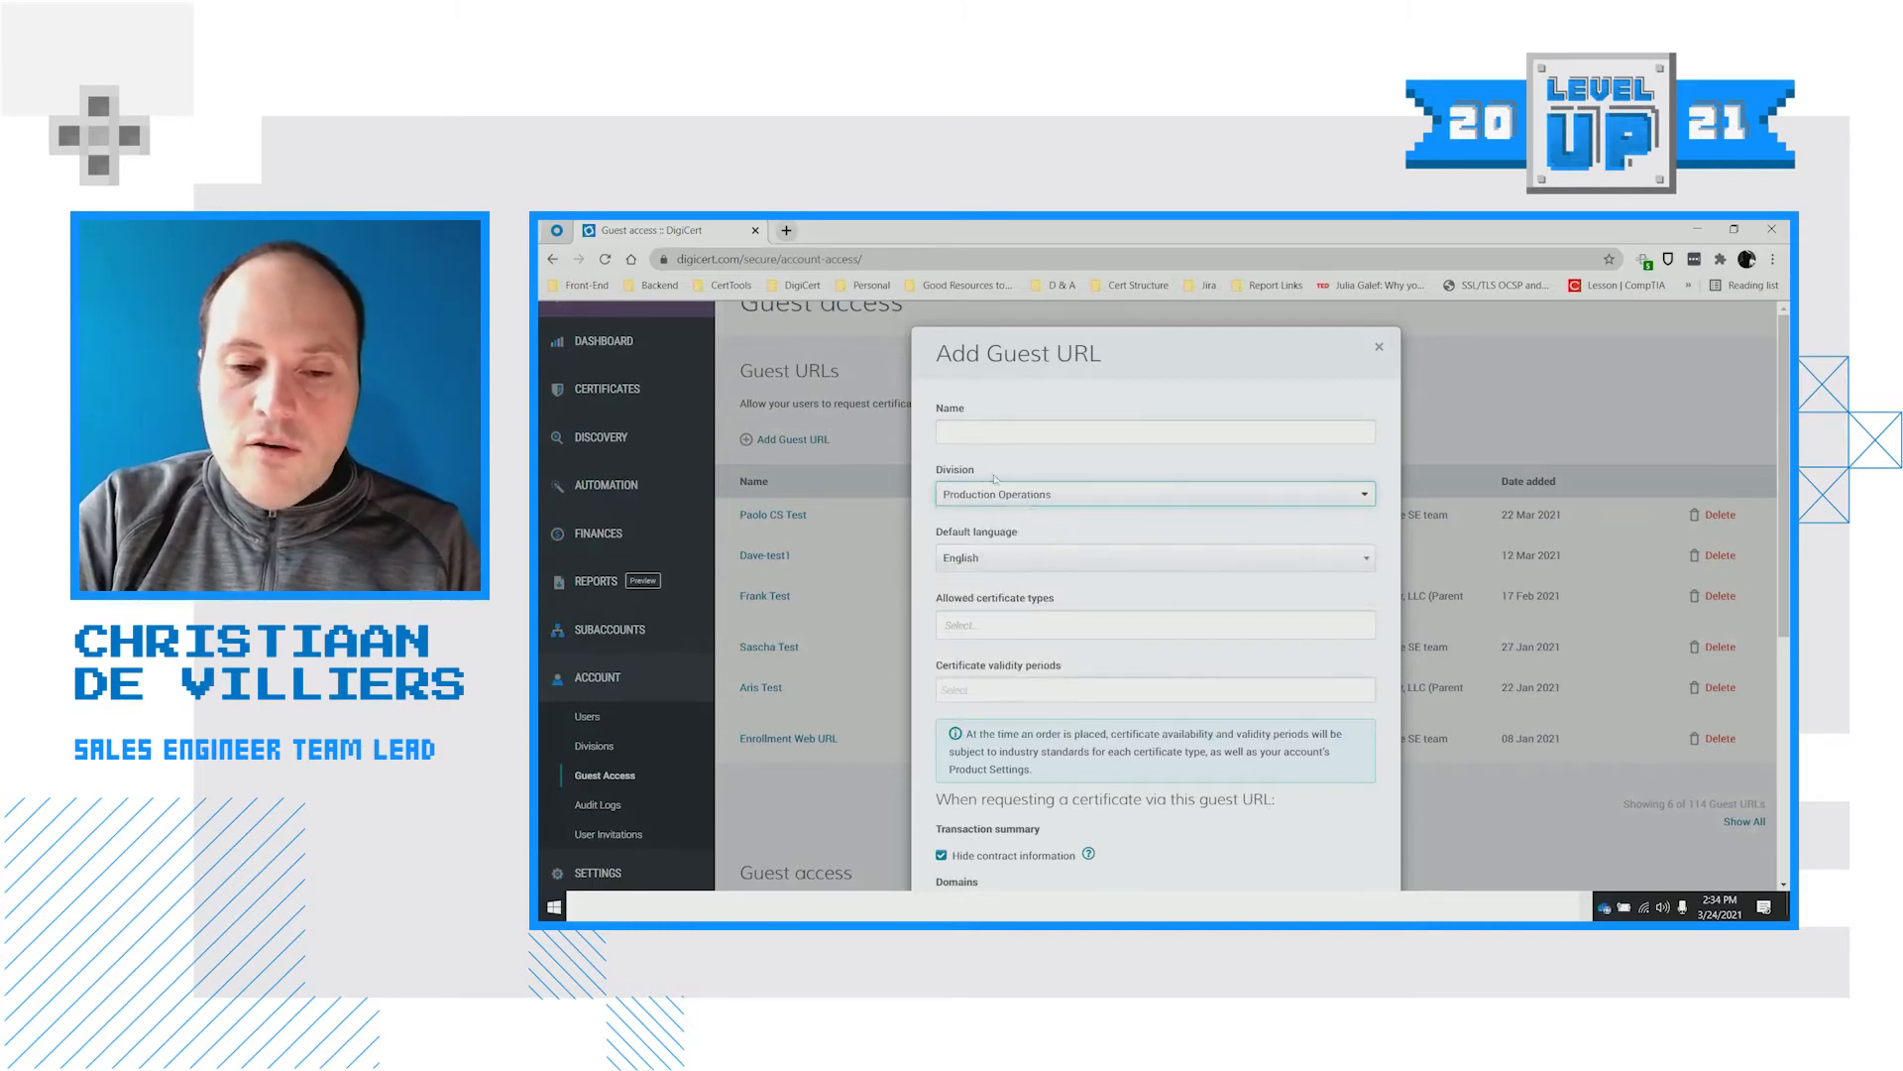
click(980, 431)
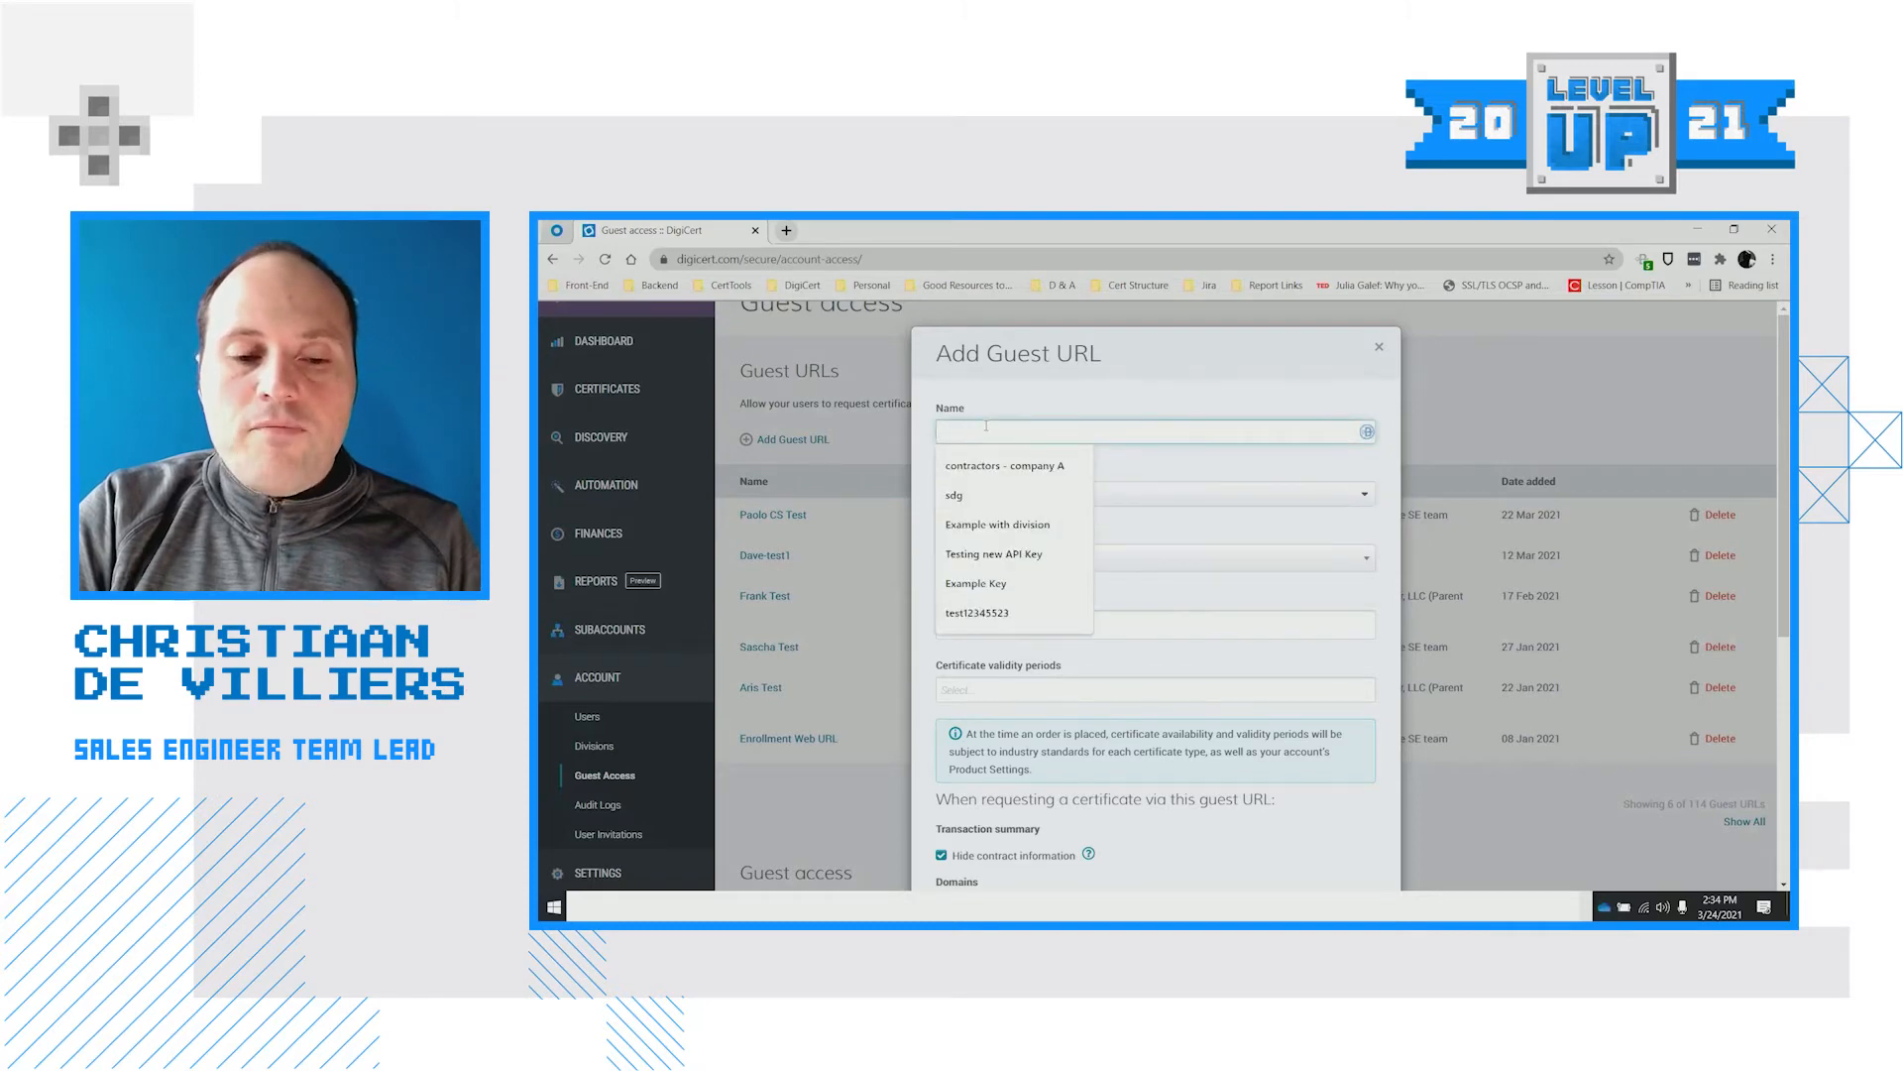
text(Dem)
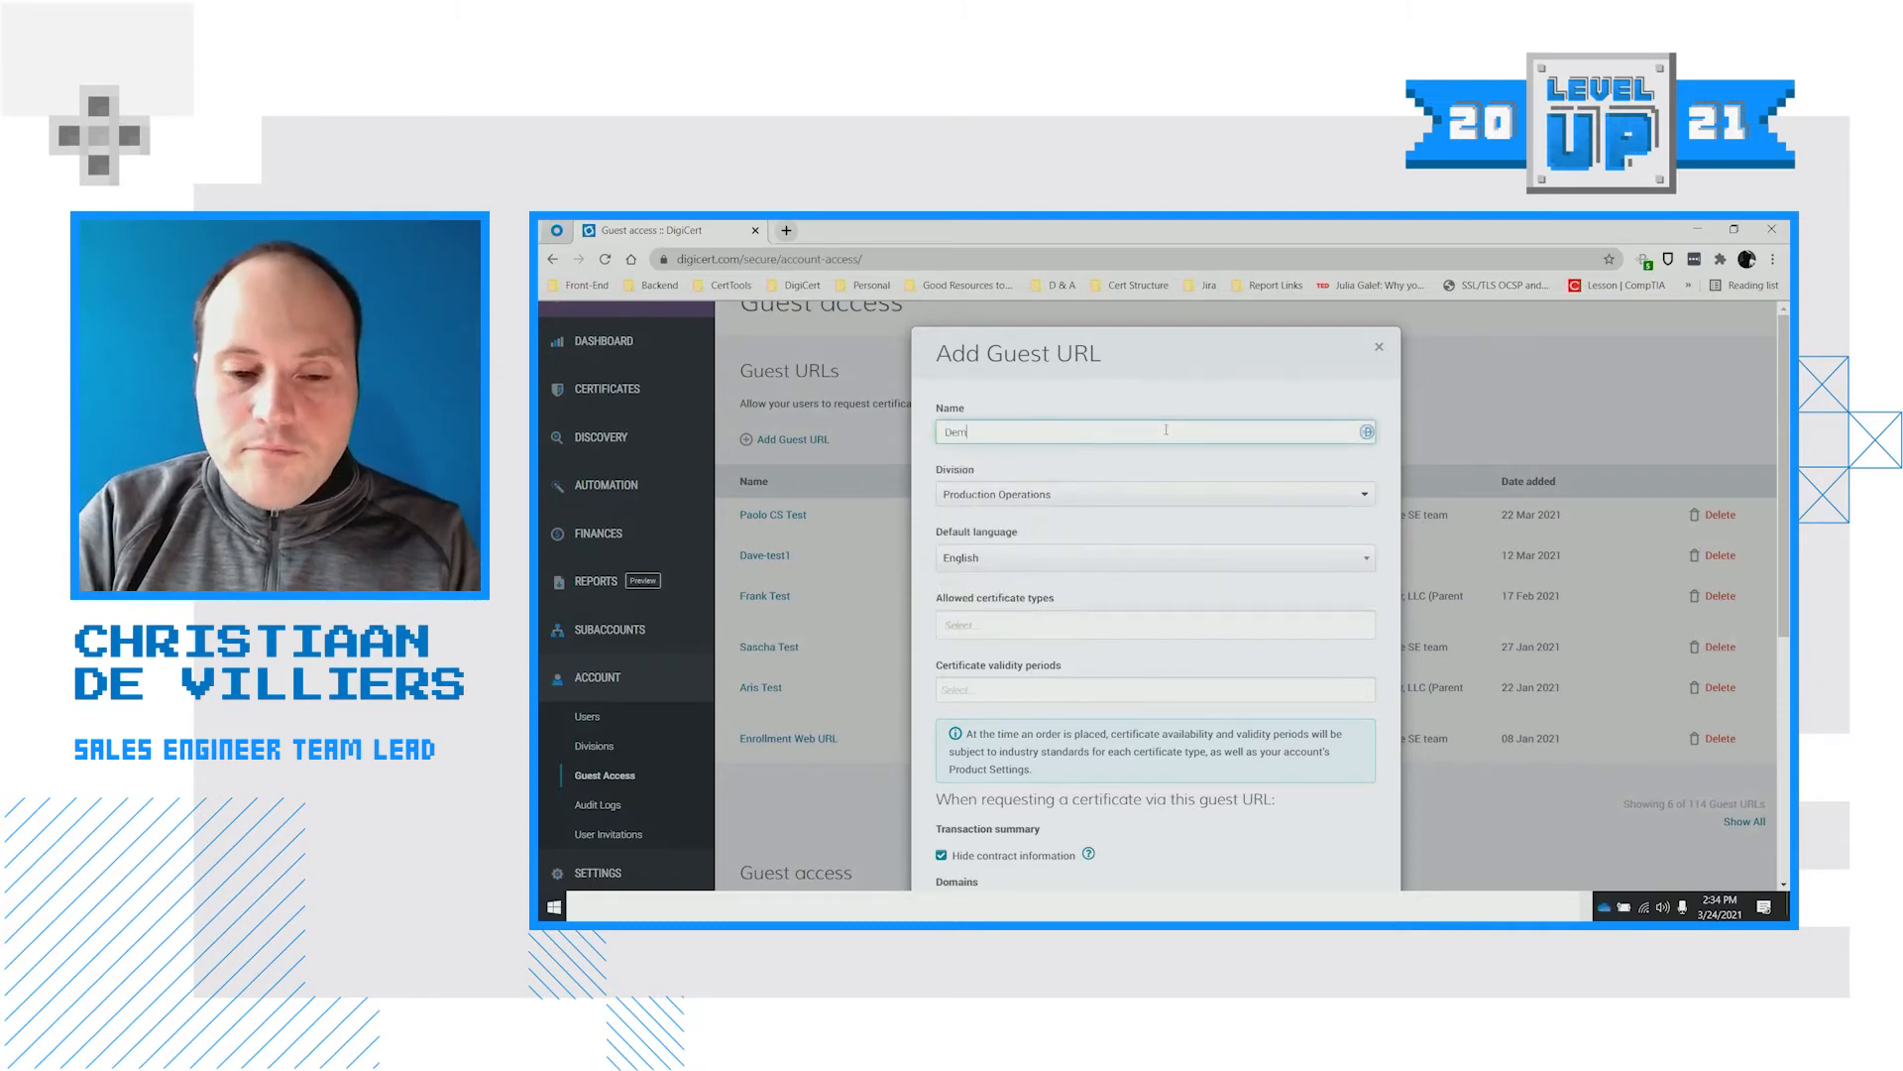
text(onstration)
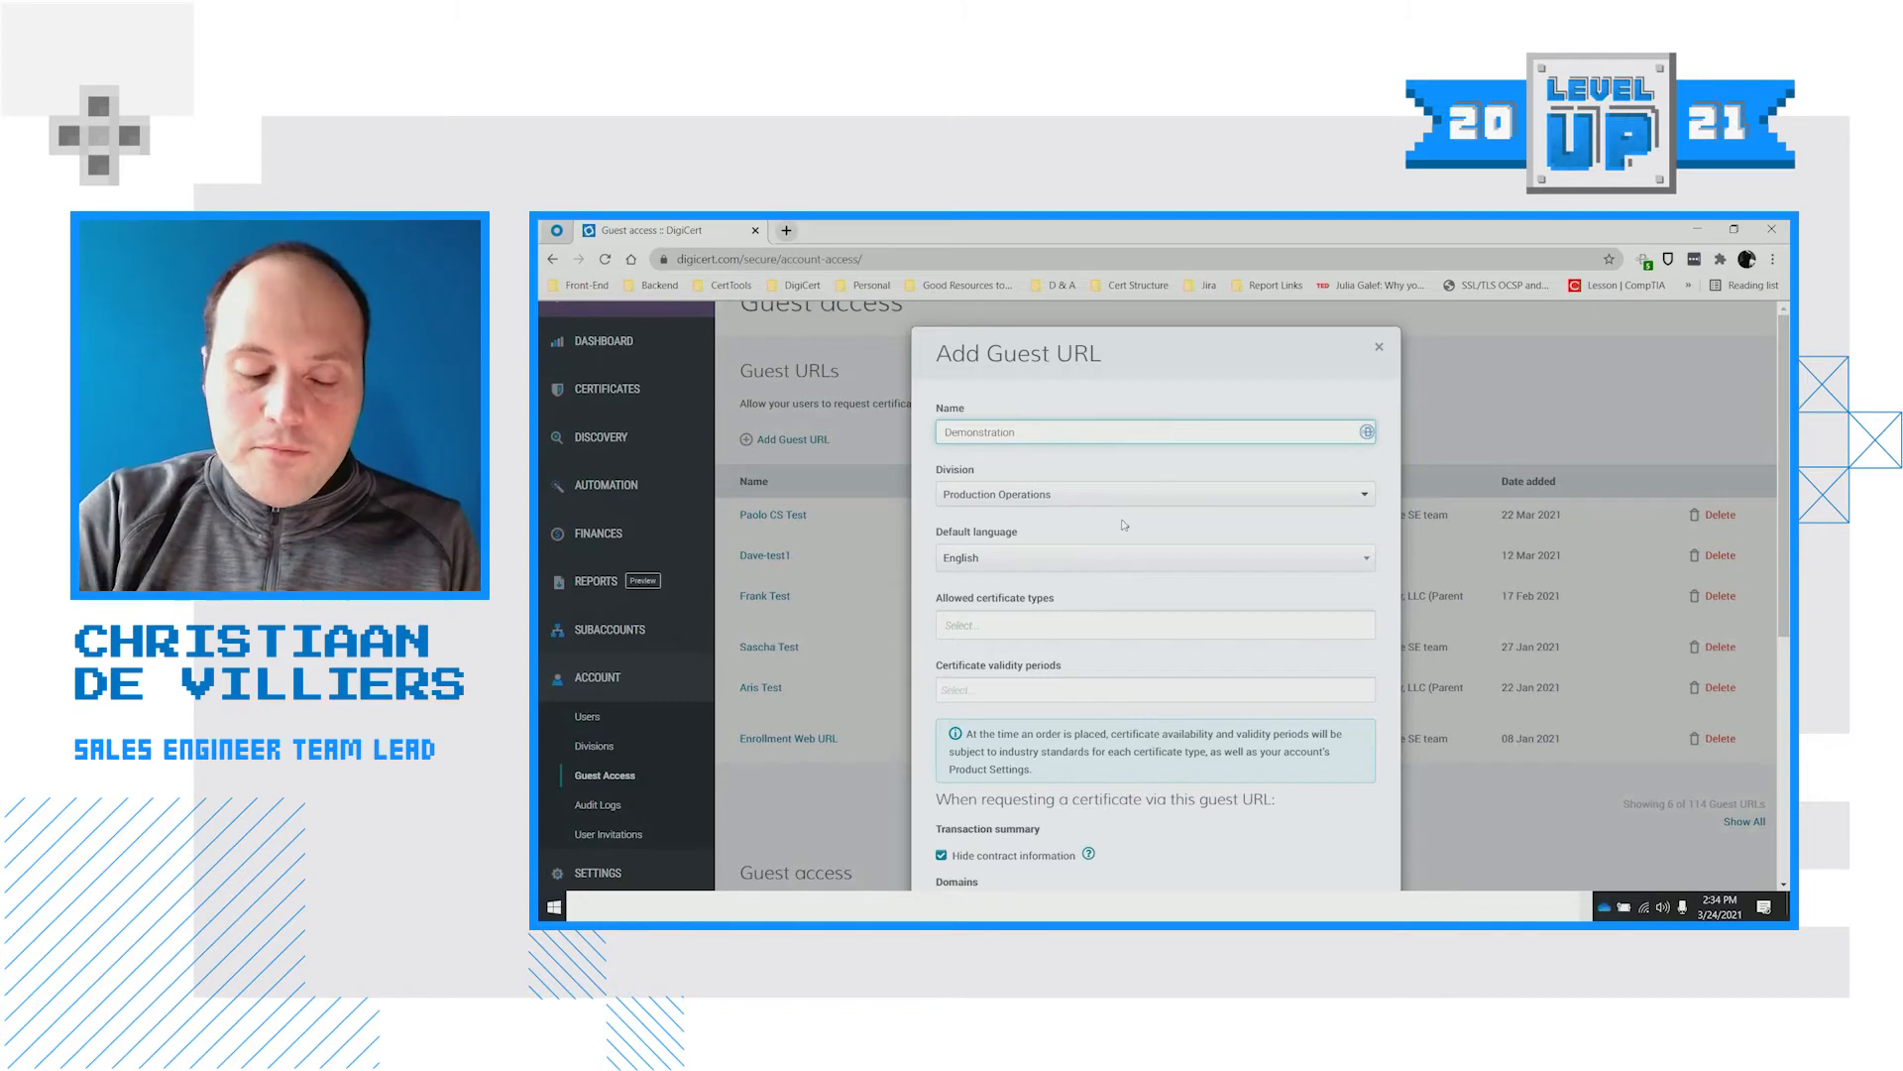
Restrict the guest URL's allowed certificate types to Secure Site OV
scroll(1092, 573, down, 1)
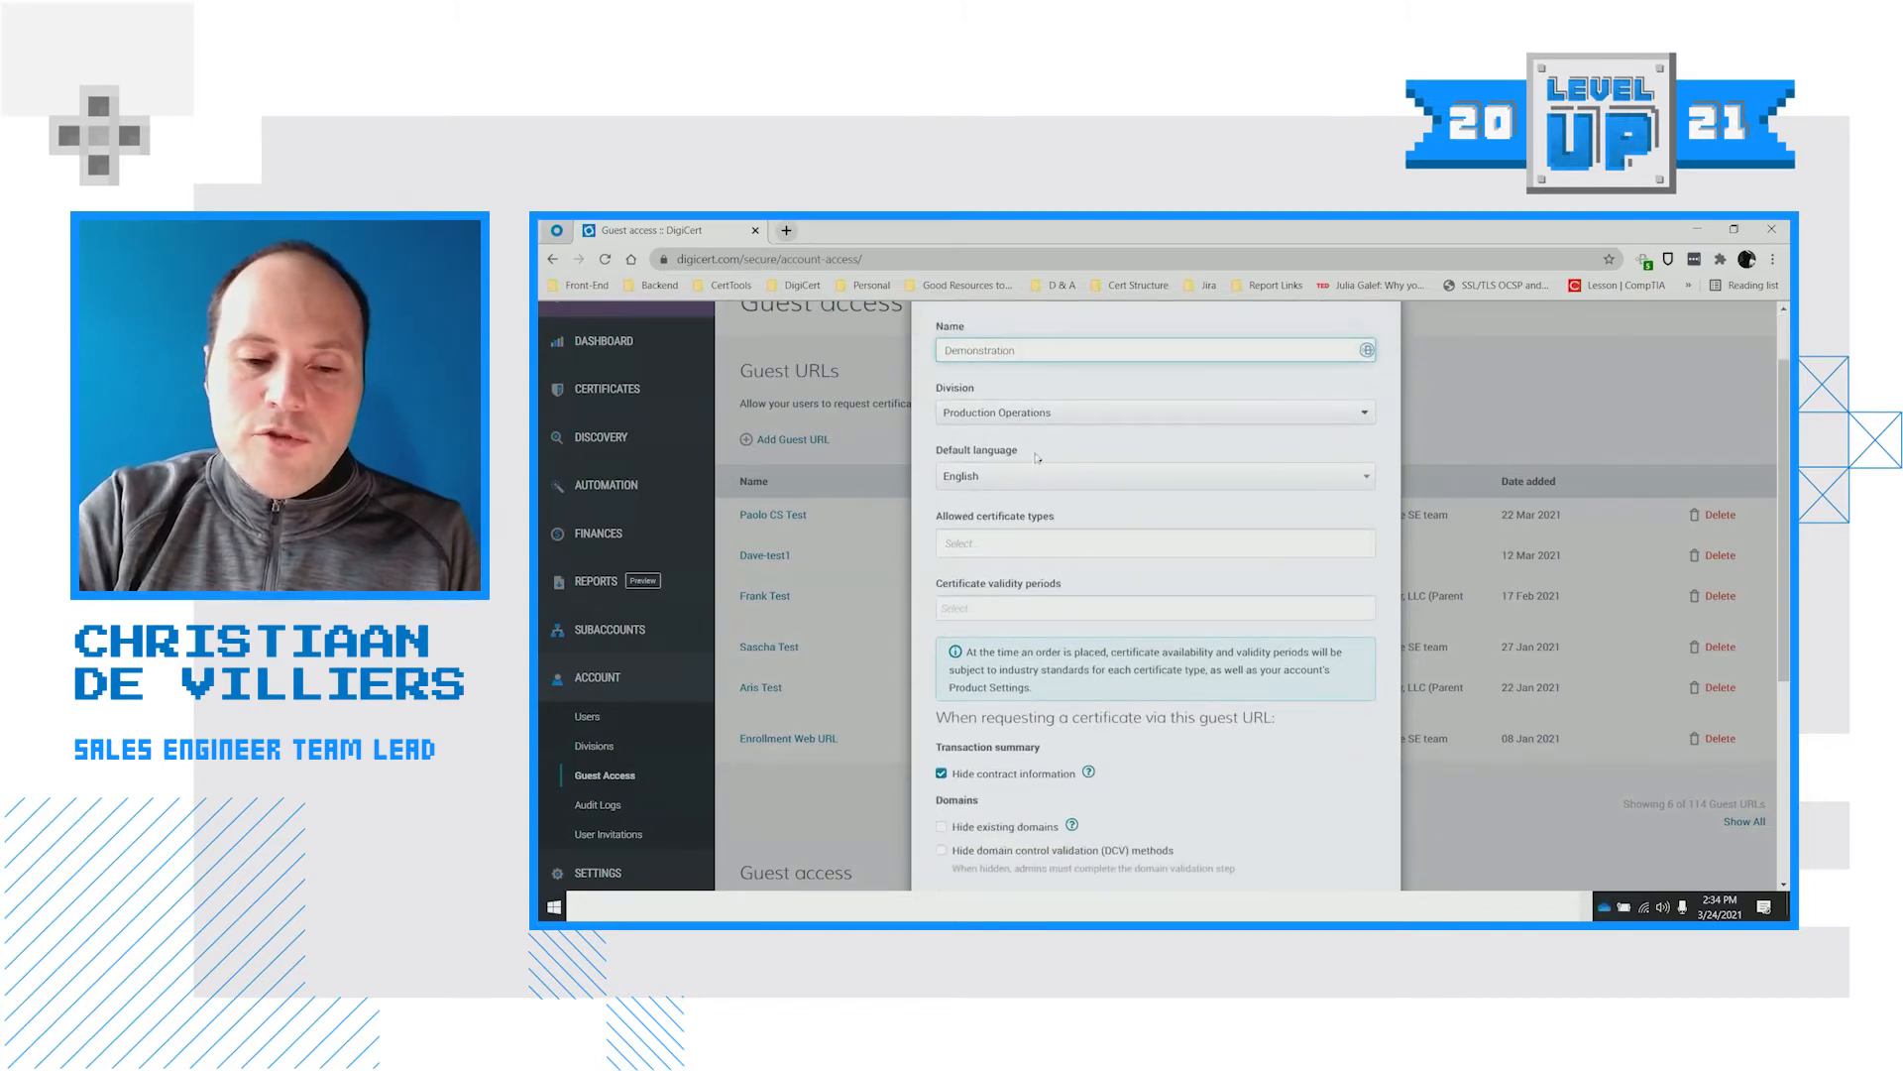
click(993, 533)
scroll(1010, 635, down, 2)
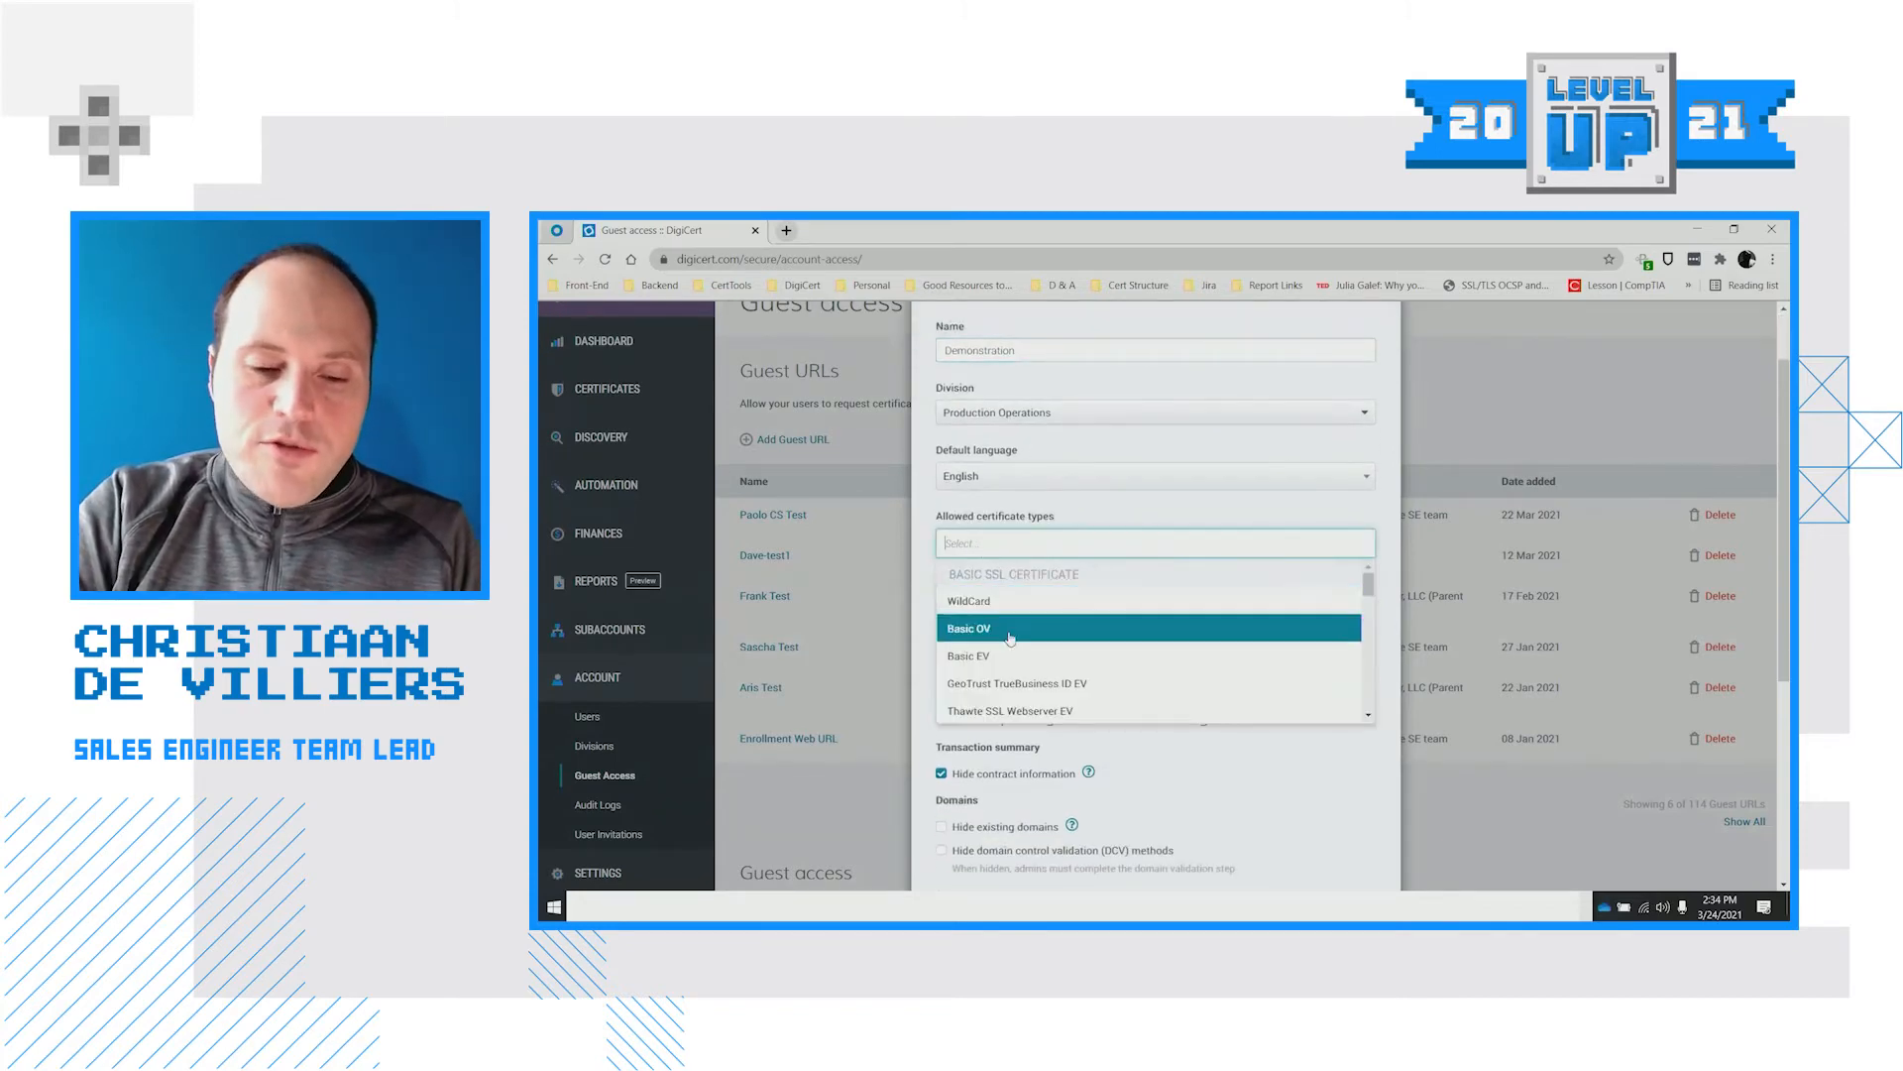
text(sec)
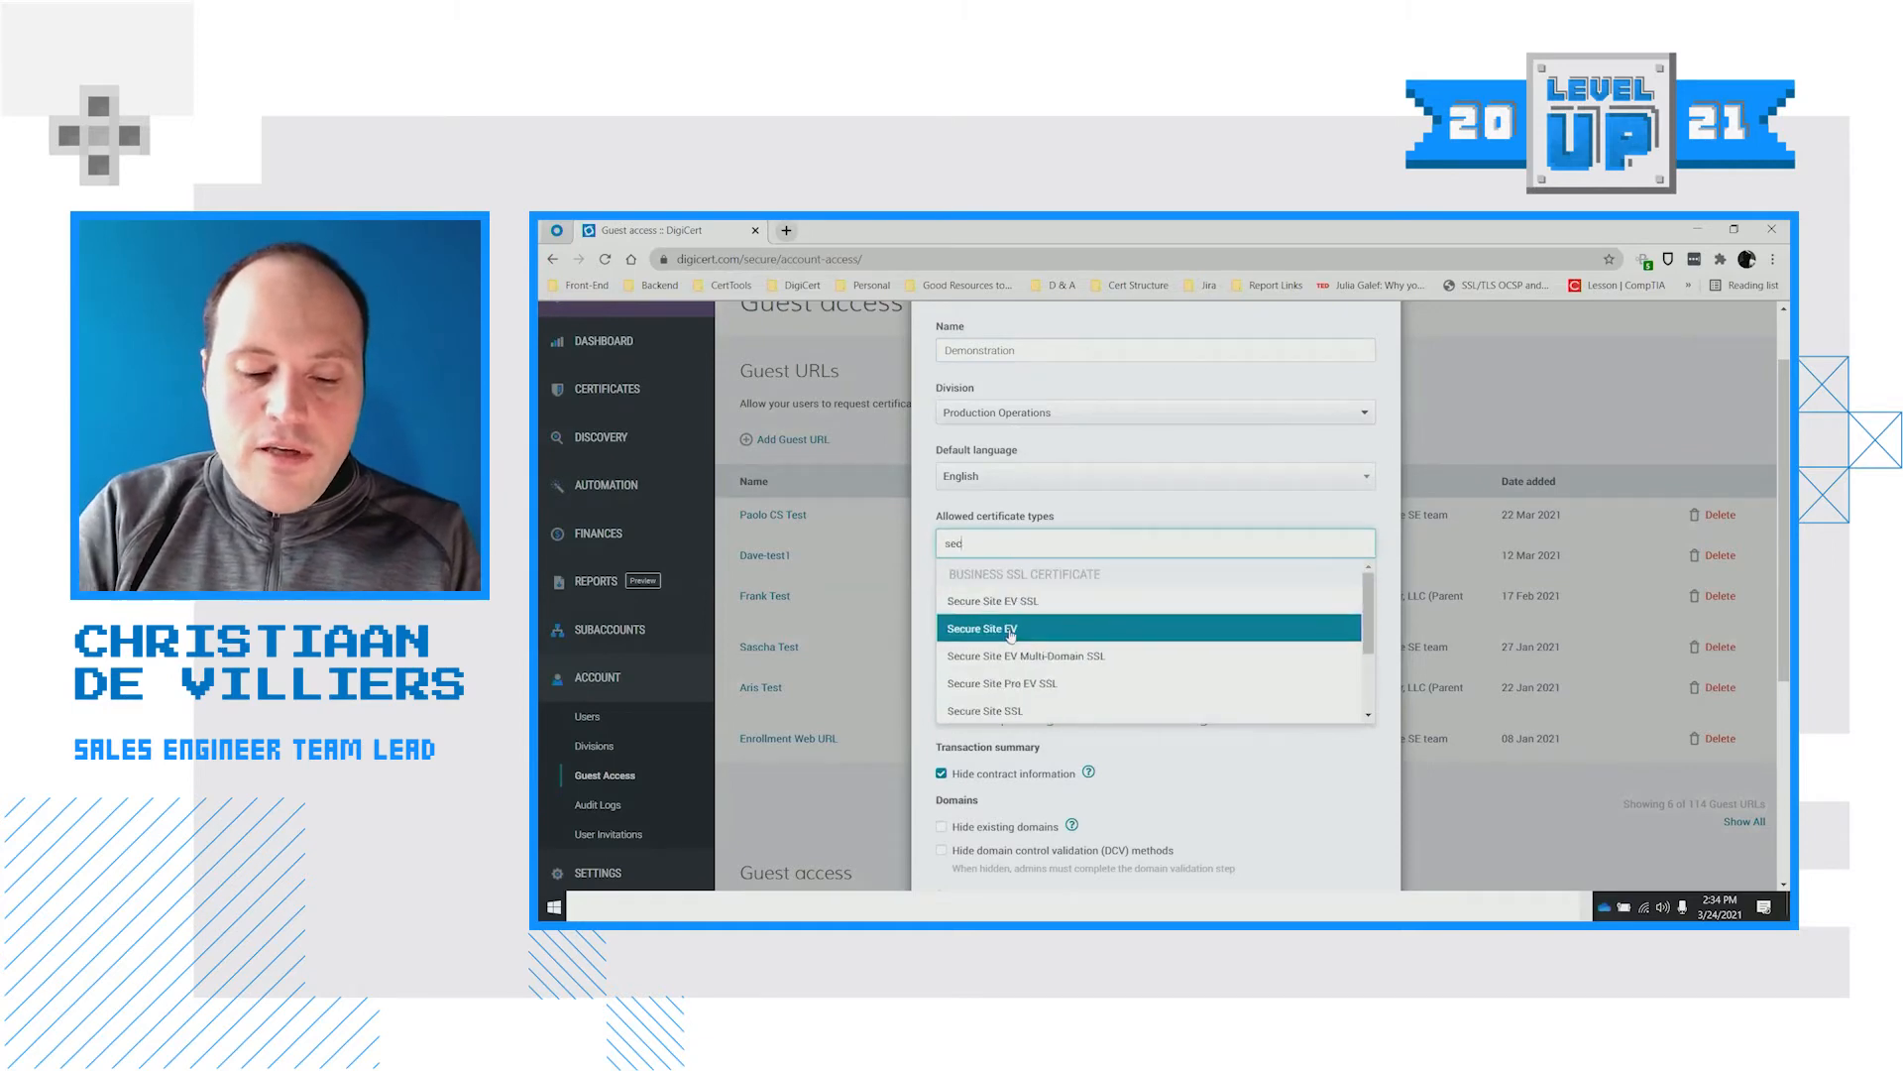
text(ure site ov)
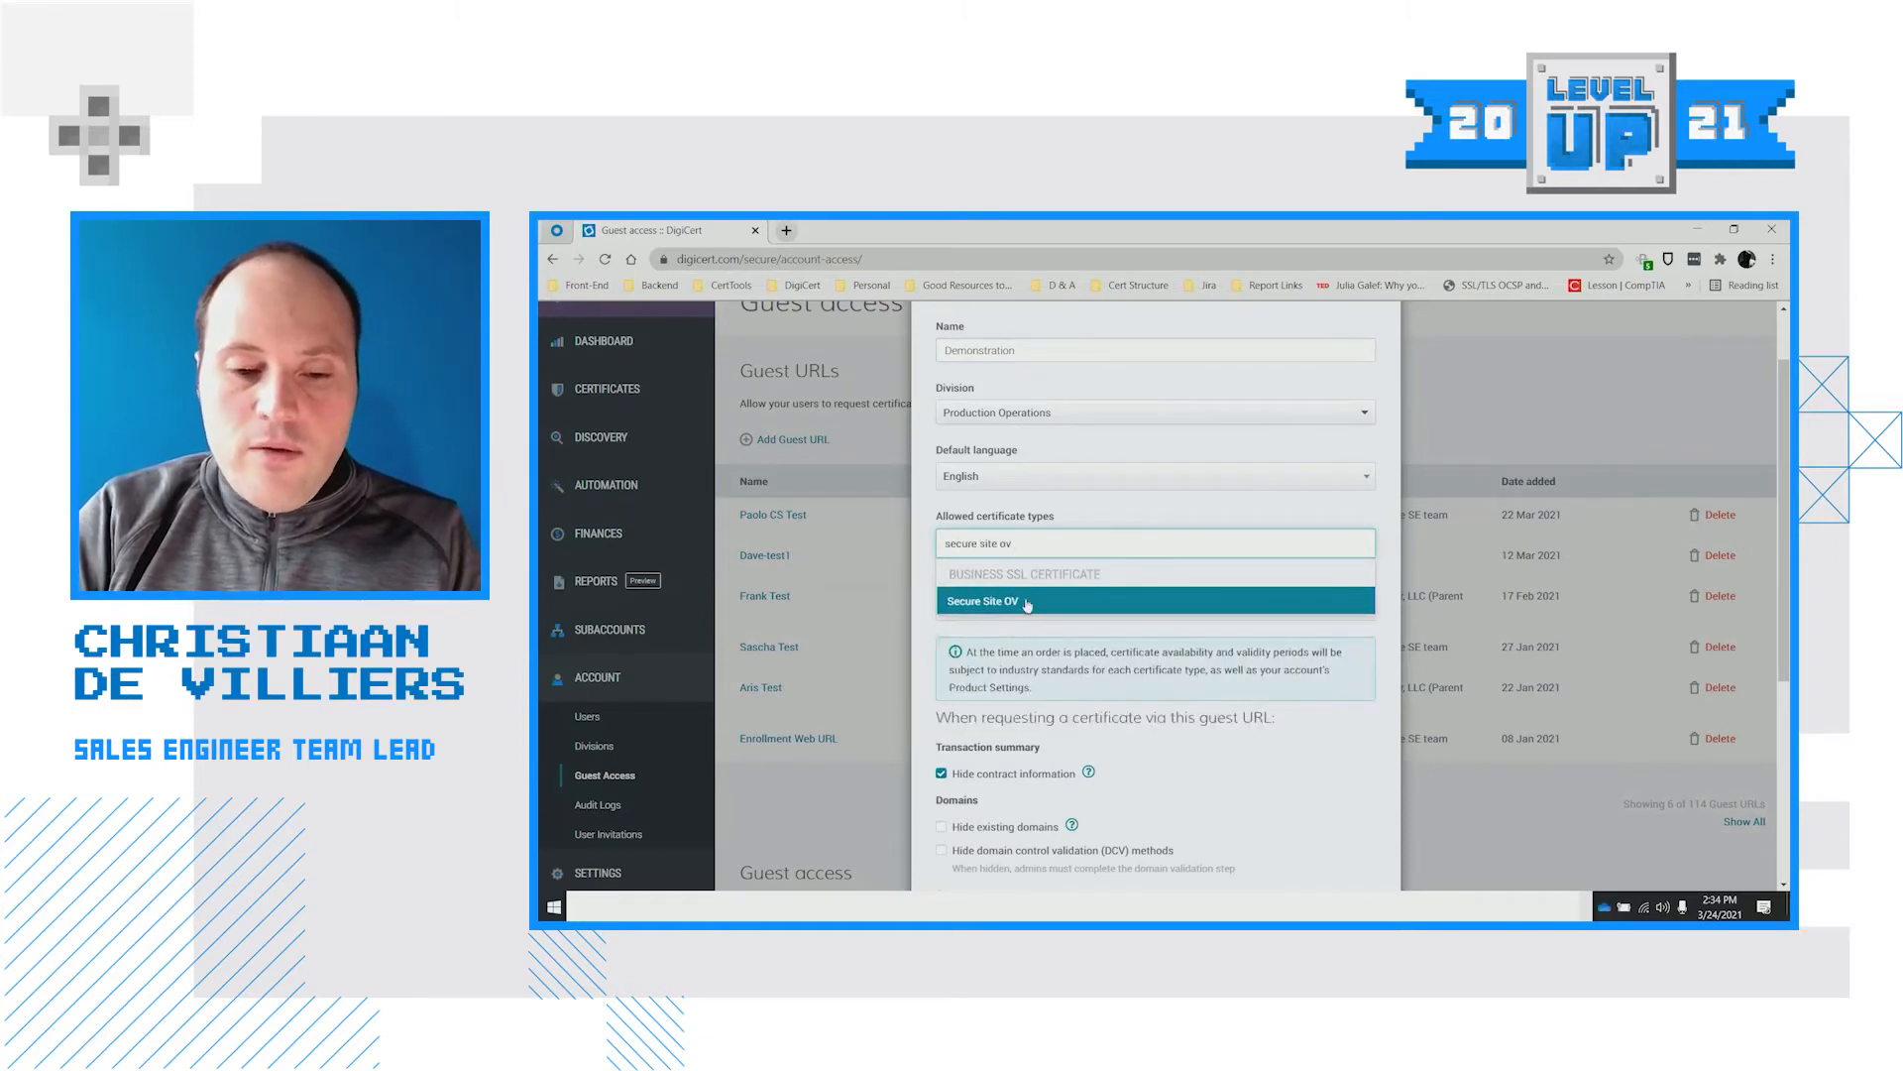
click(1029, 603)
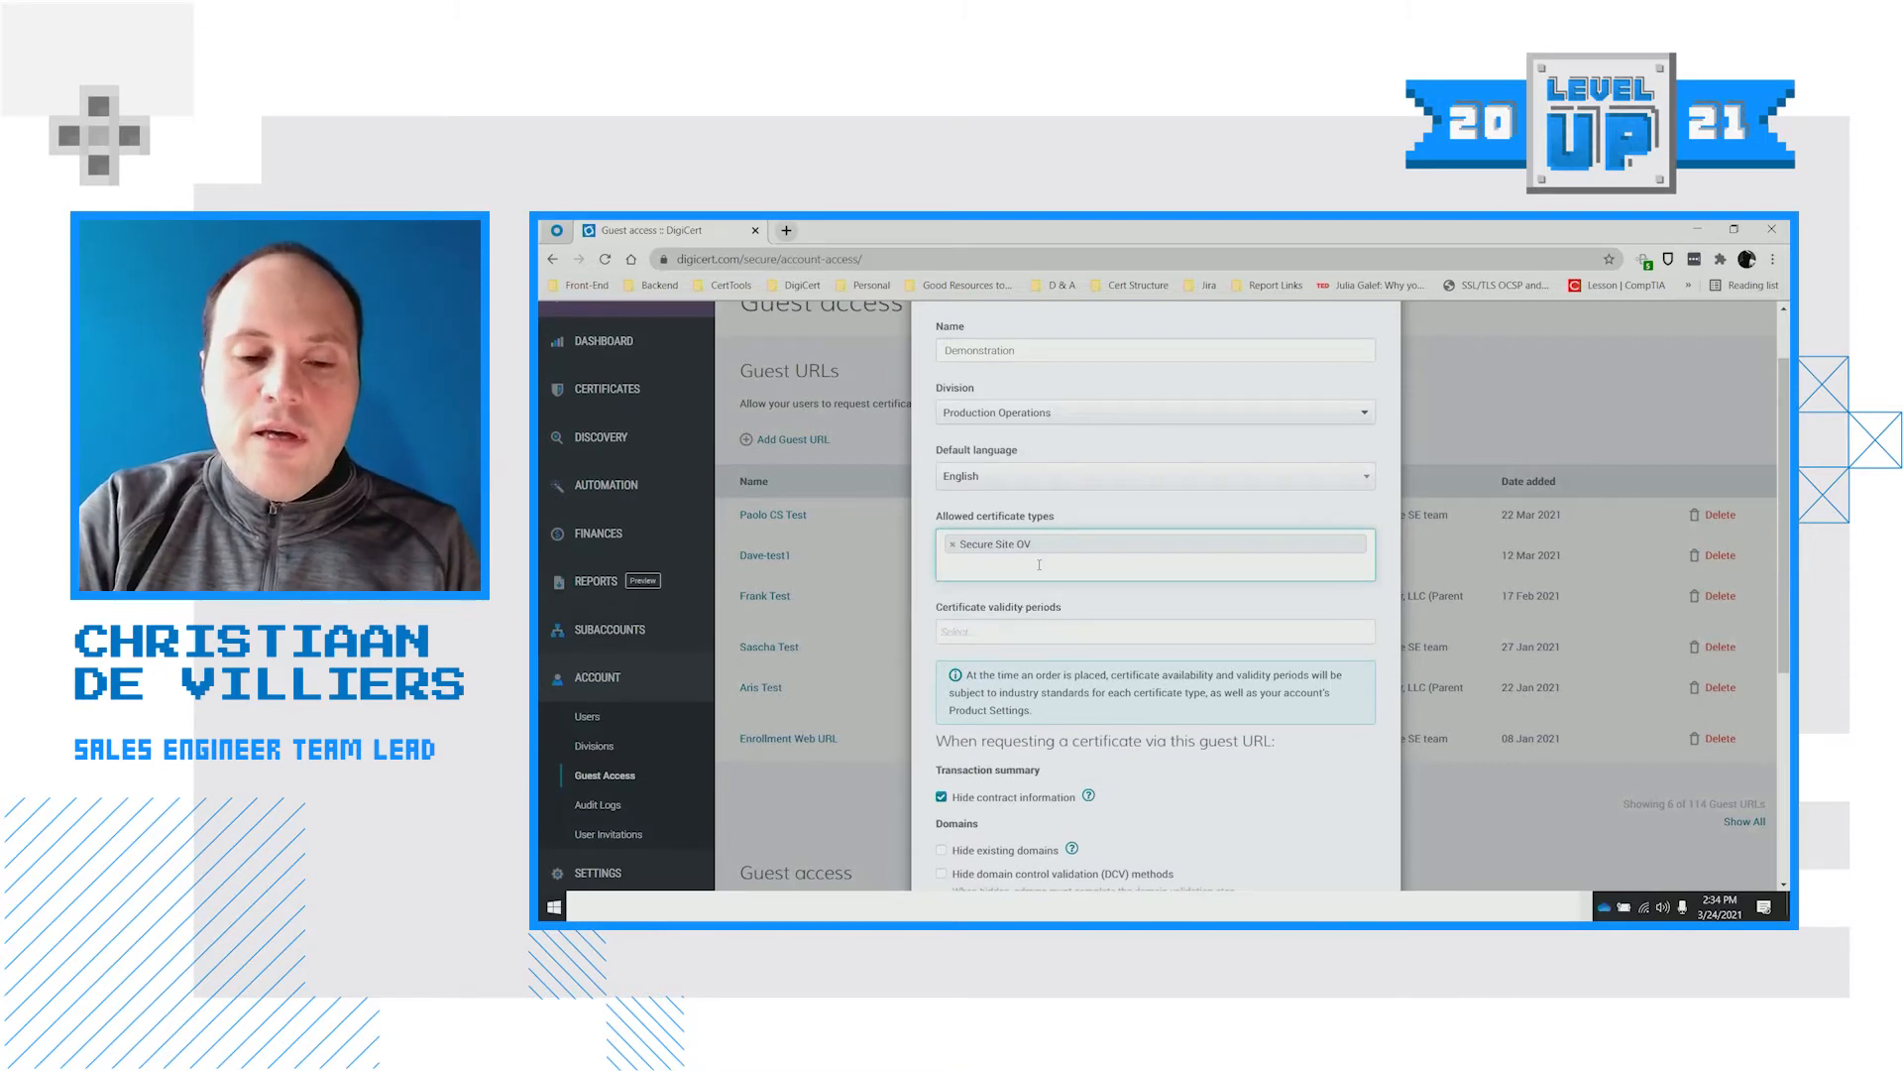
Set the guest URL's certificate validity period to 1 Year
scroll(1047, 572, down, 1)
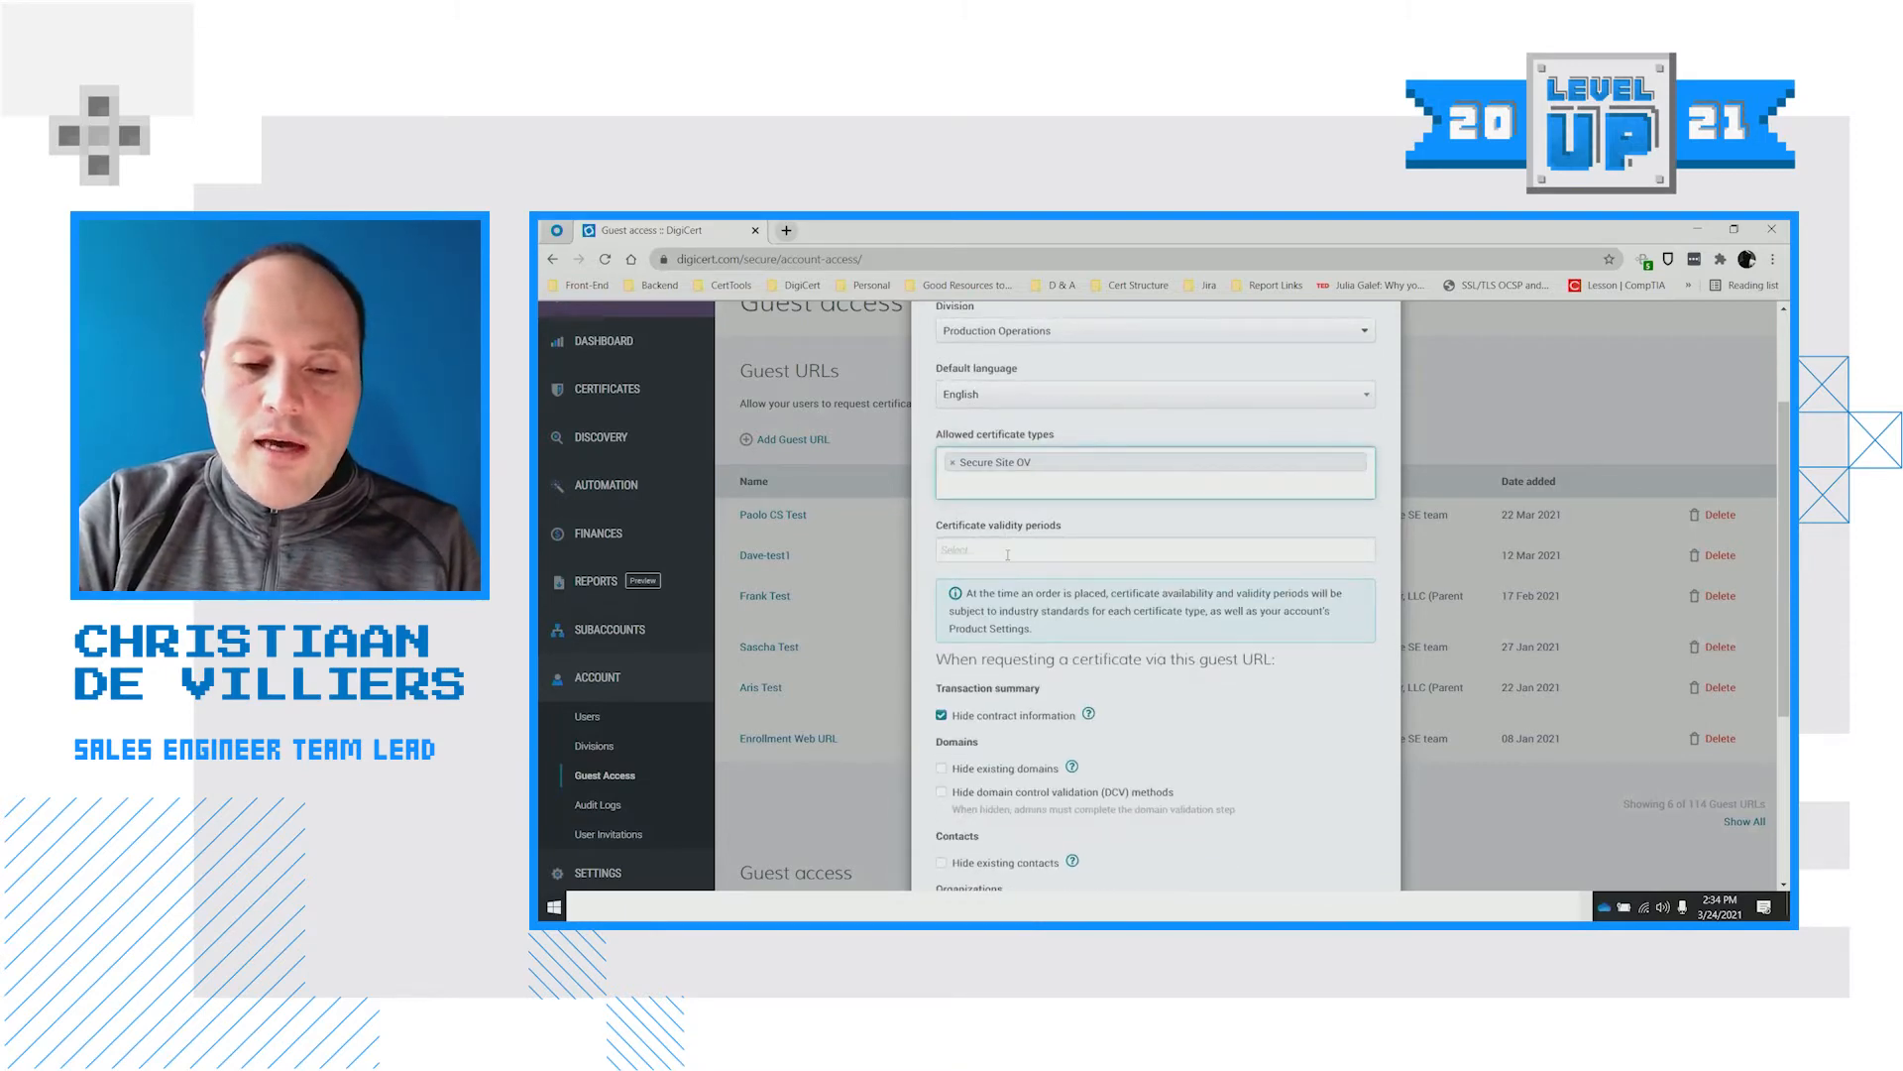
click(1009, 551)
click(978, 574)
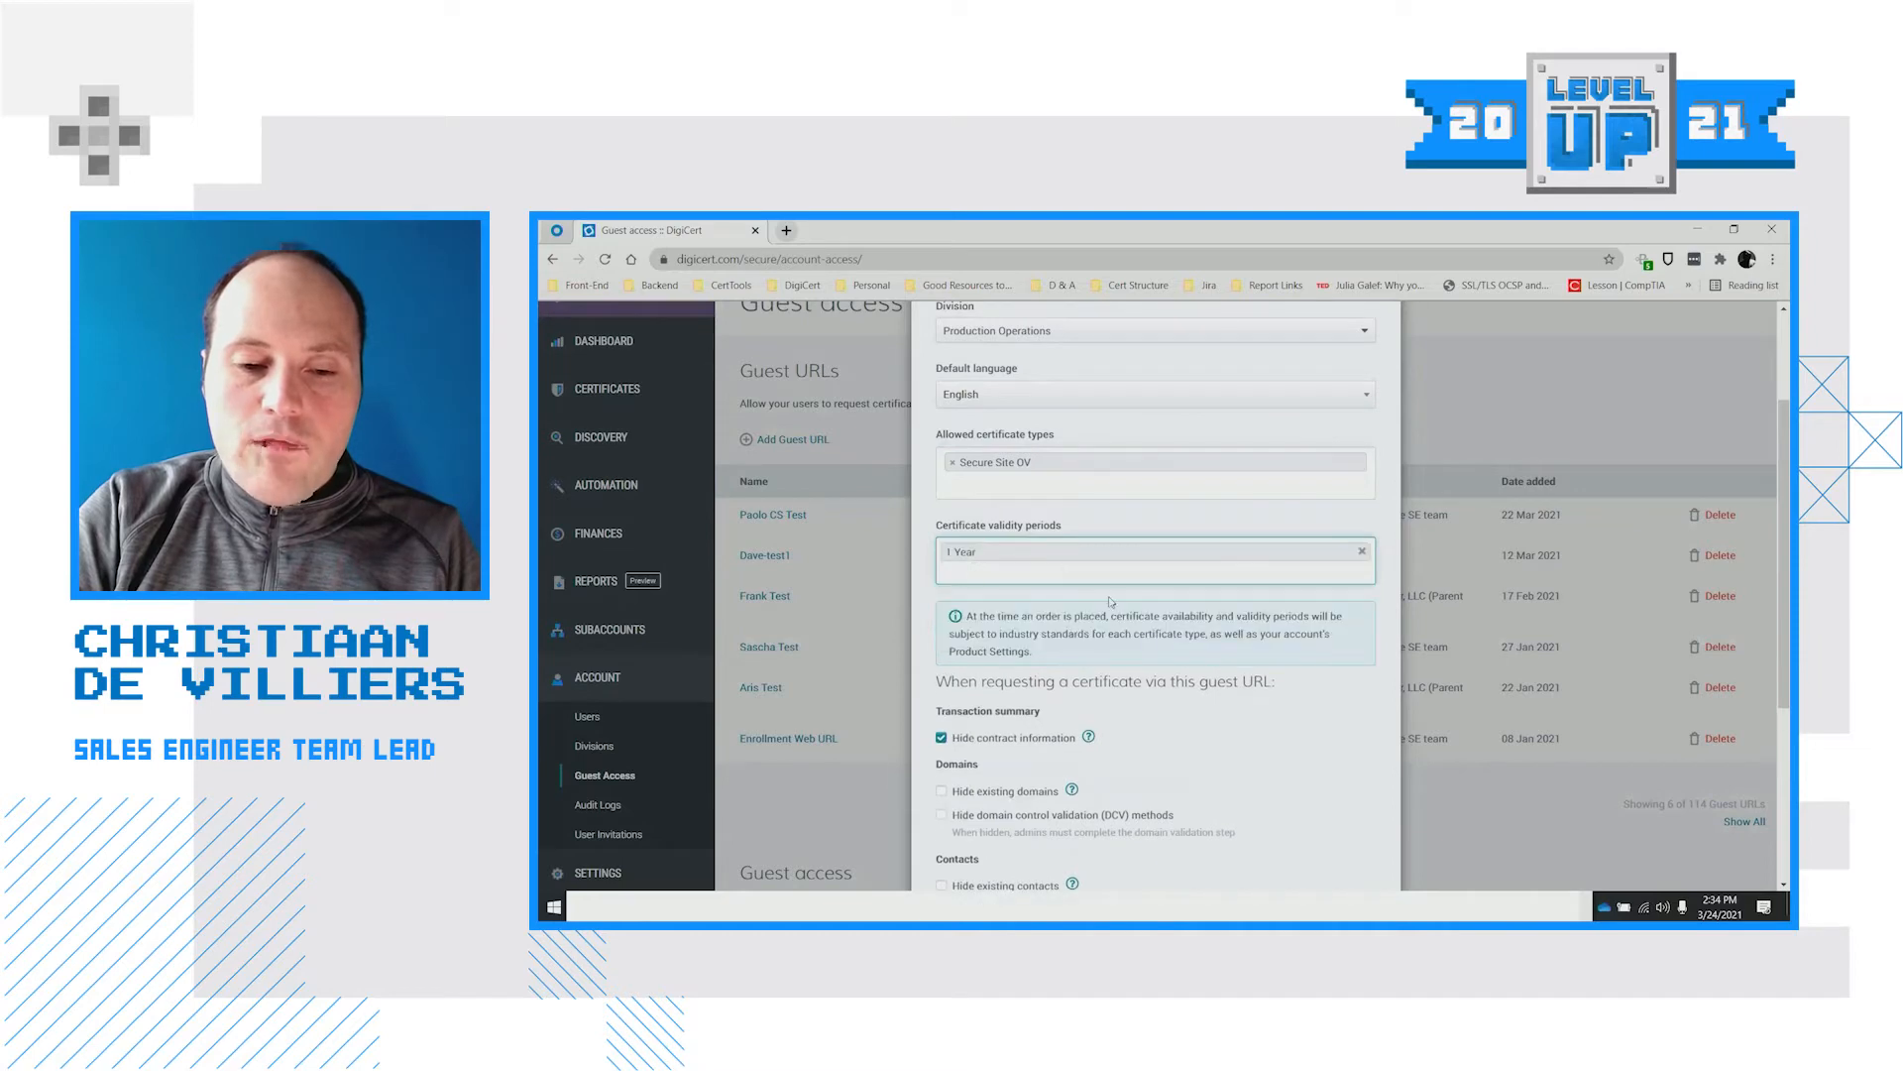
scroll(1110, 601, up, 1)
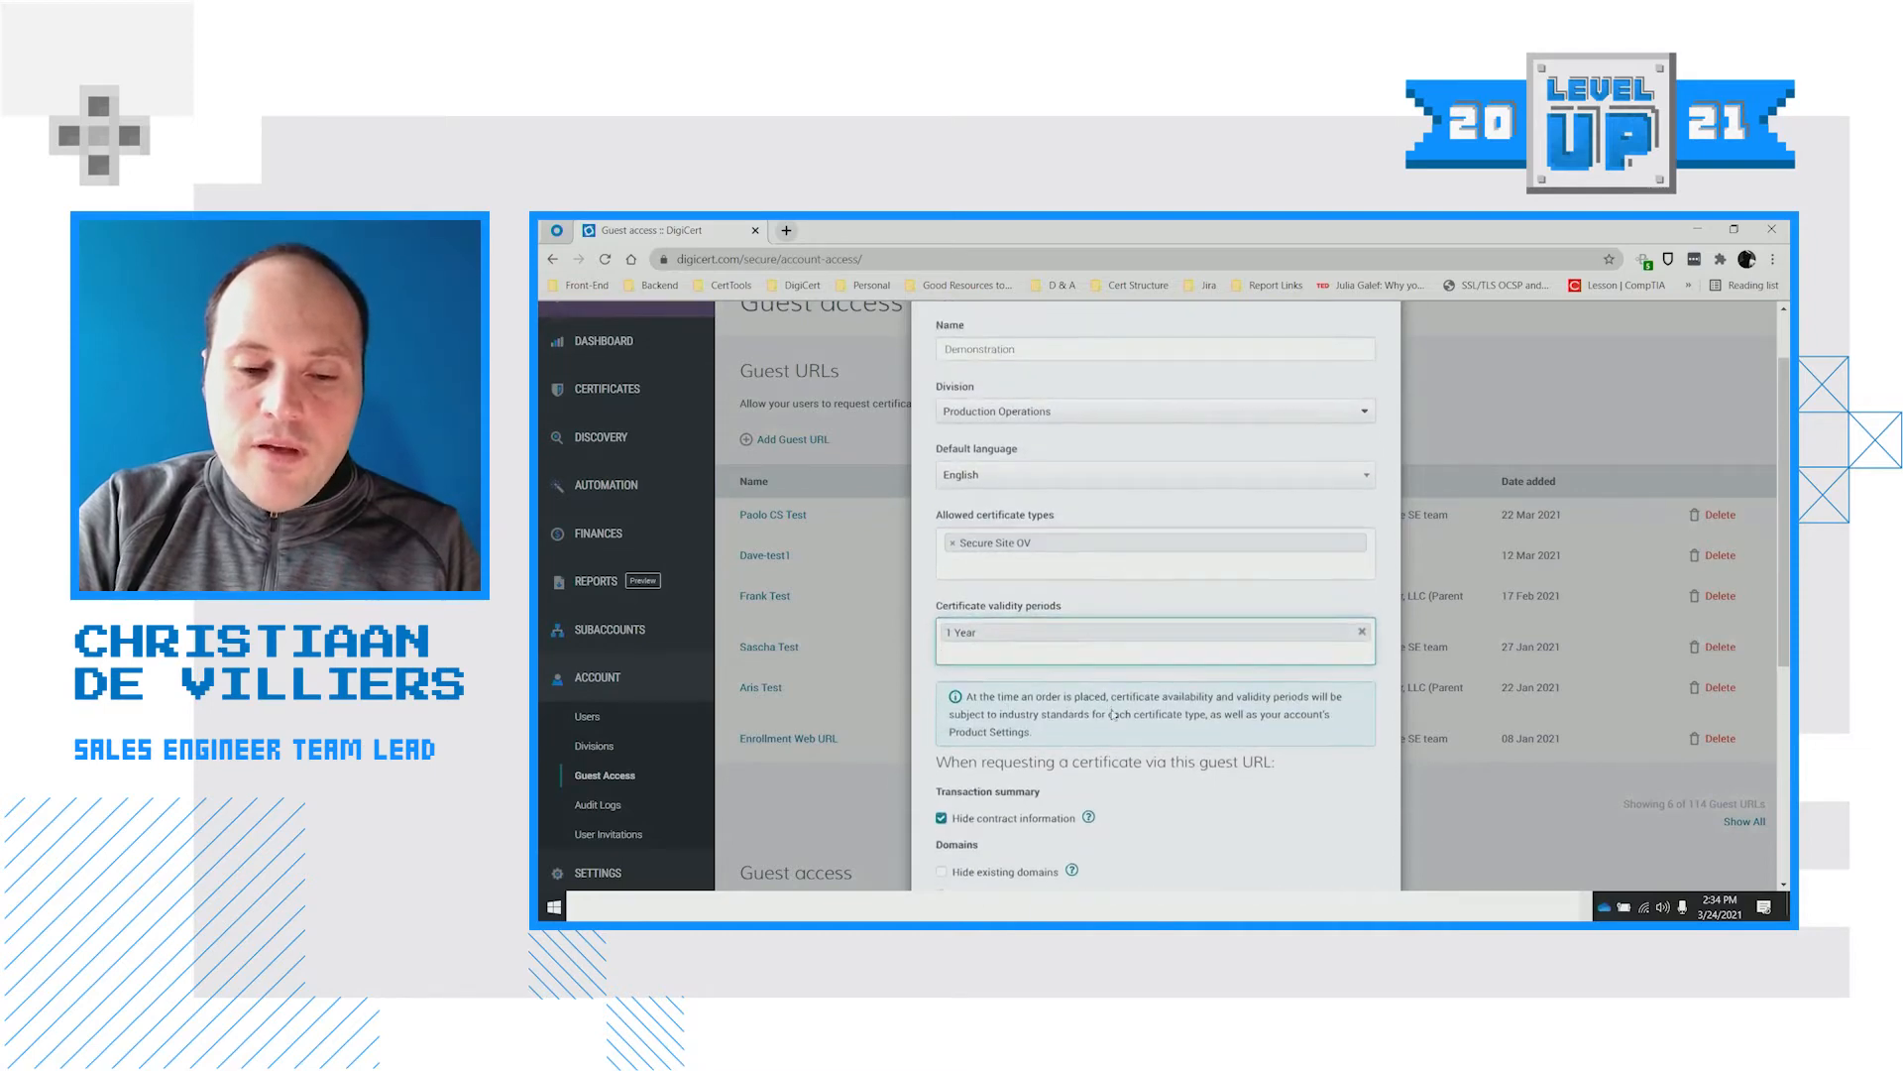
scroll(1114, 714, down, 4)
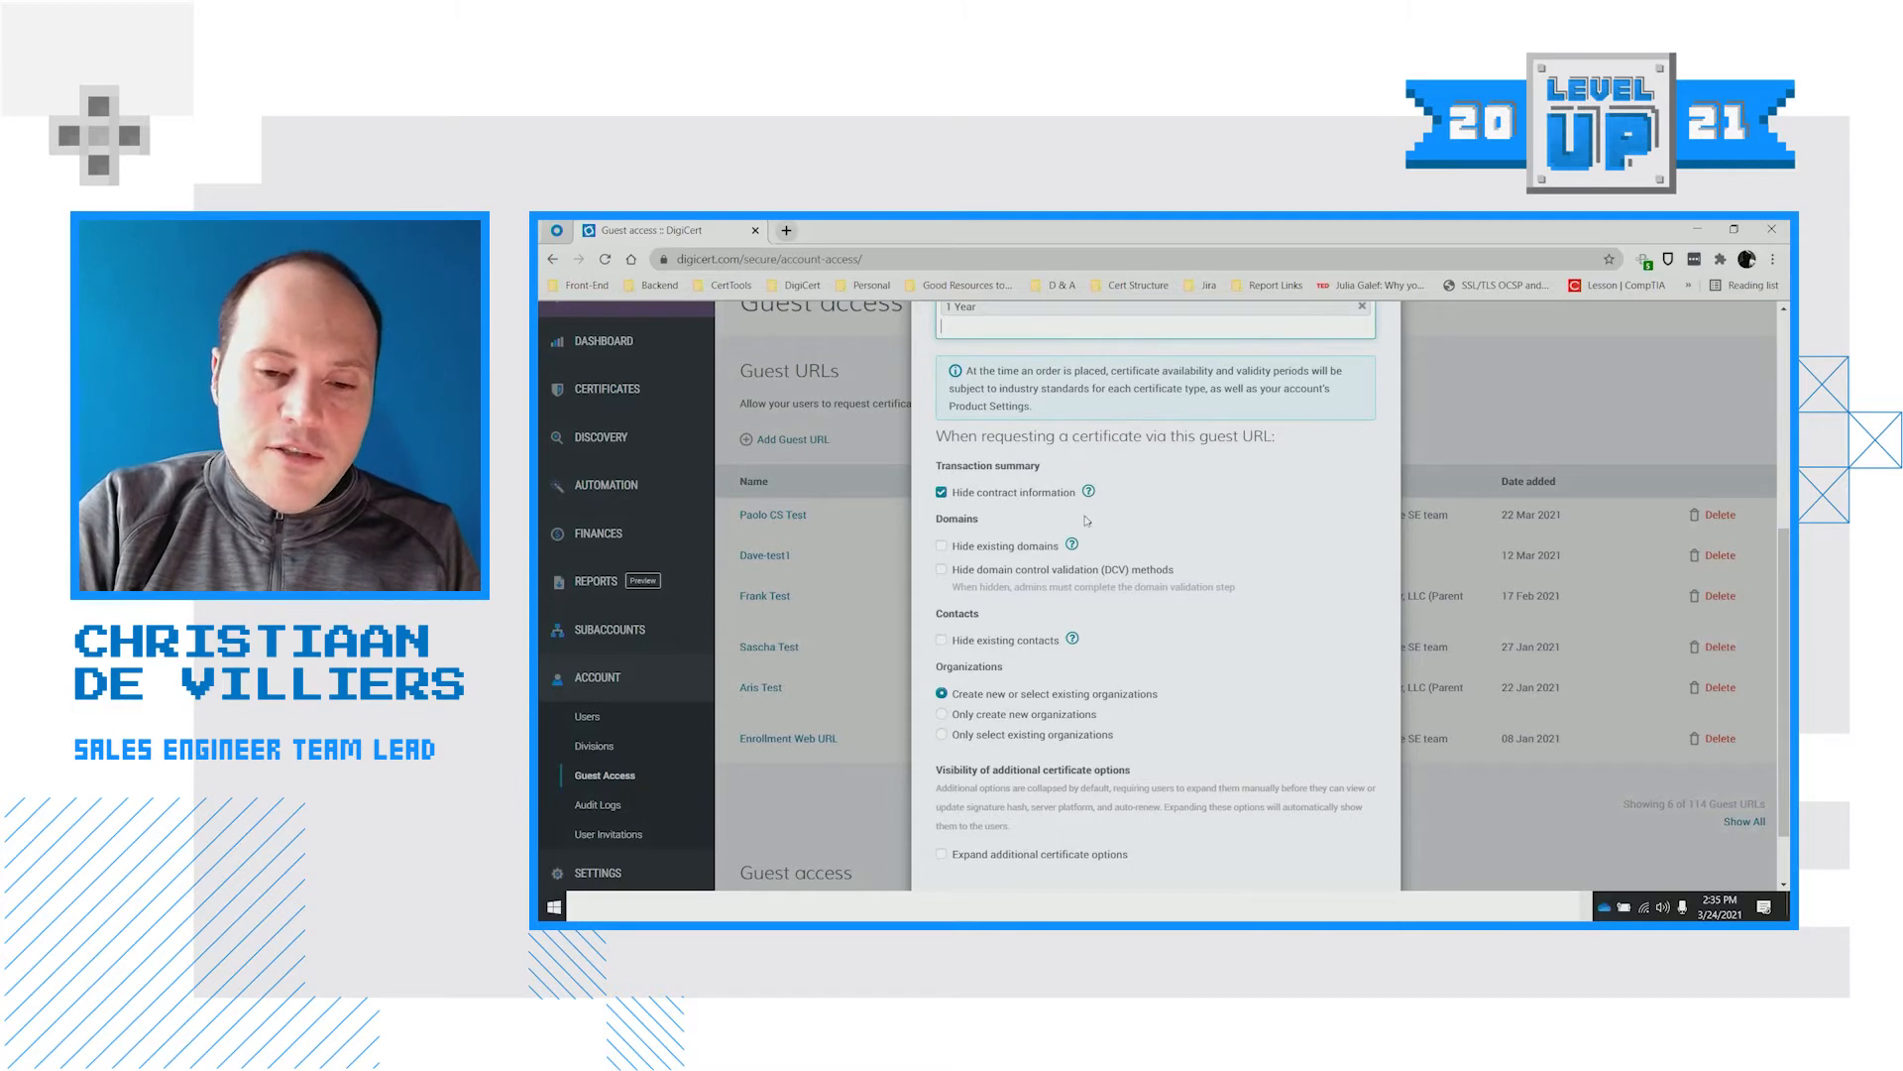
scroll(1192, 508, up, 1)
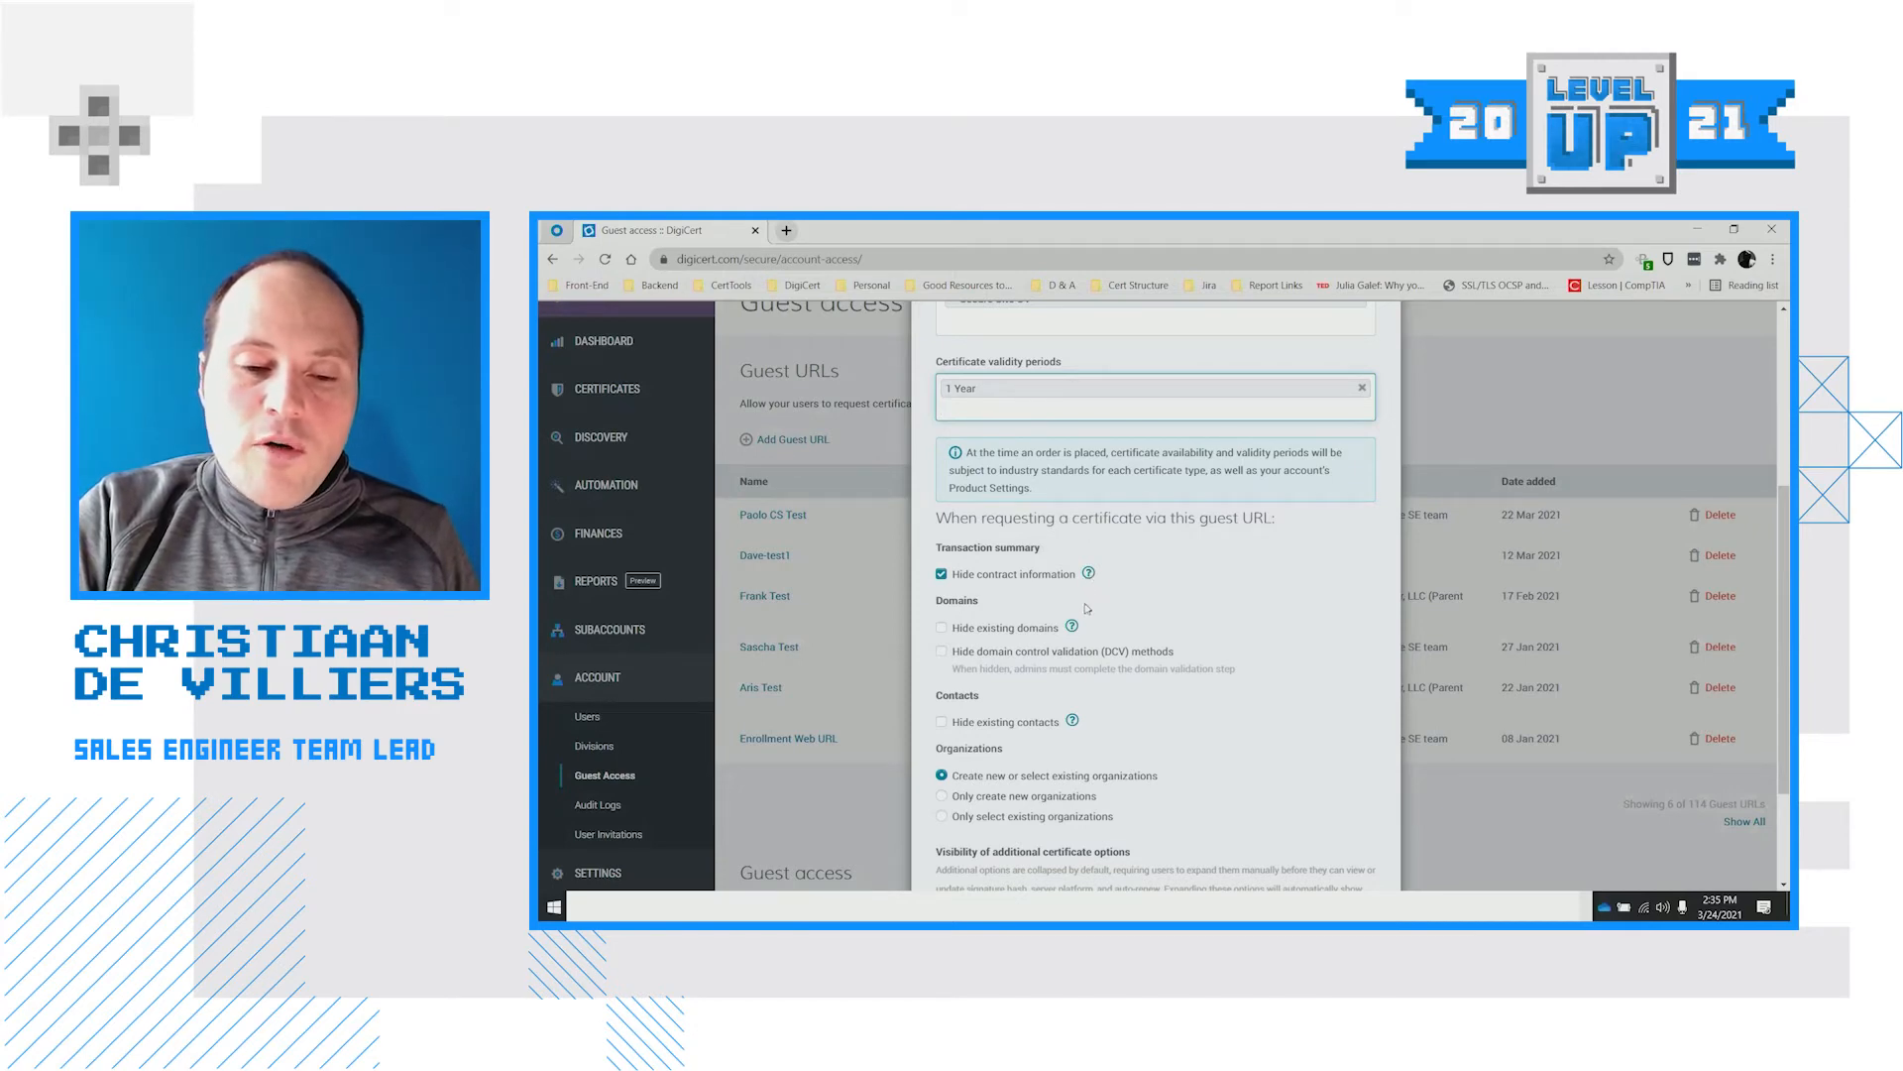
click(1089, 574)
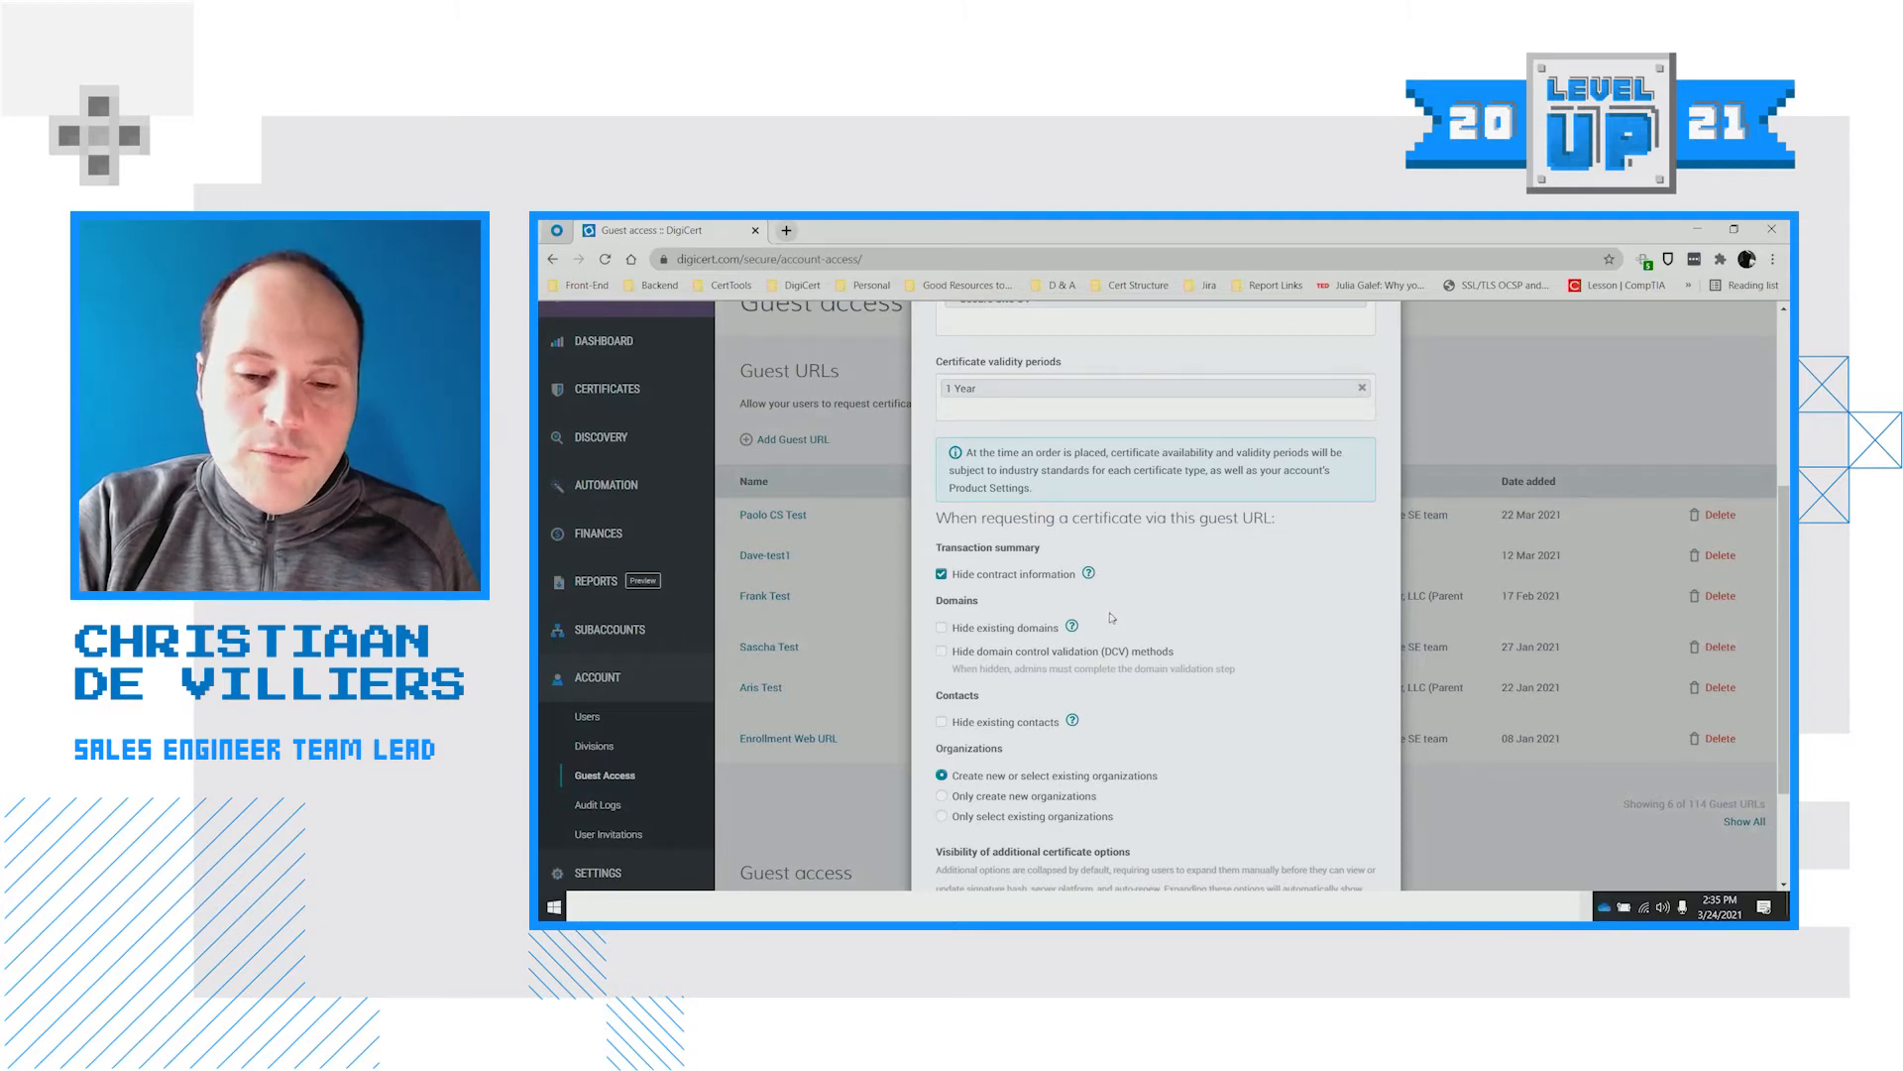
scroll(1059, 607, down, 1)
scroll(1059, 608, down, 1)
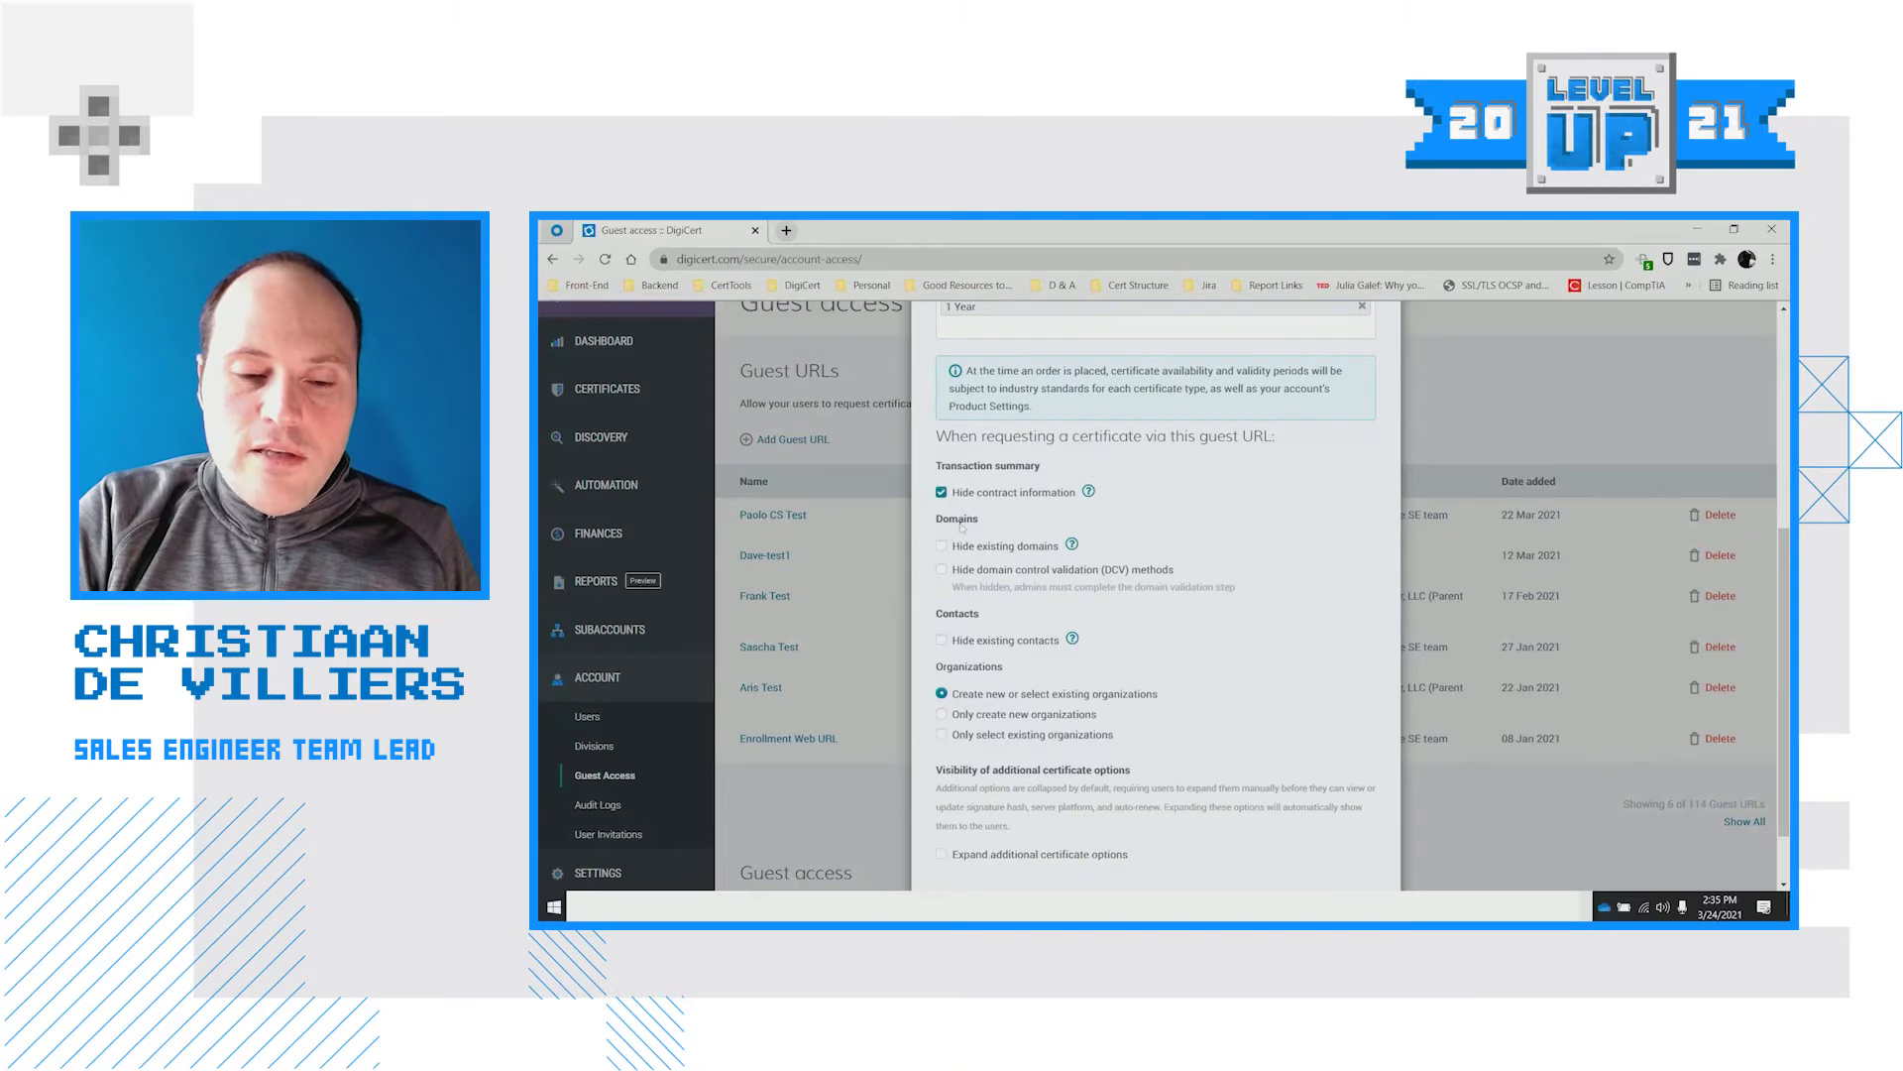
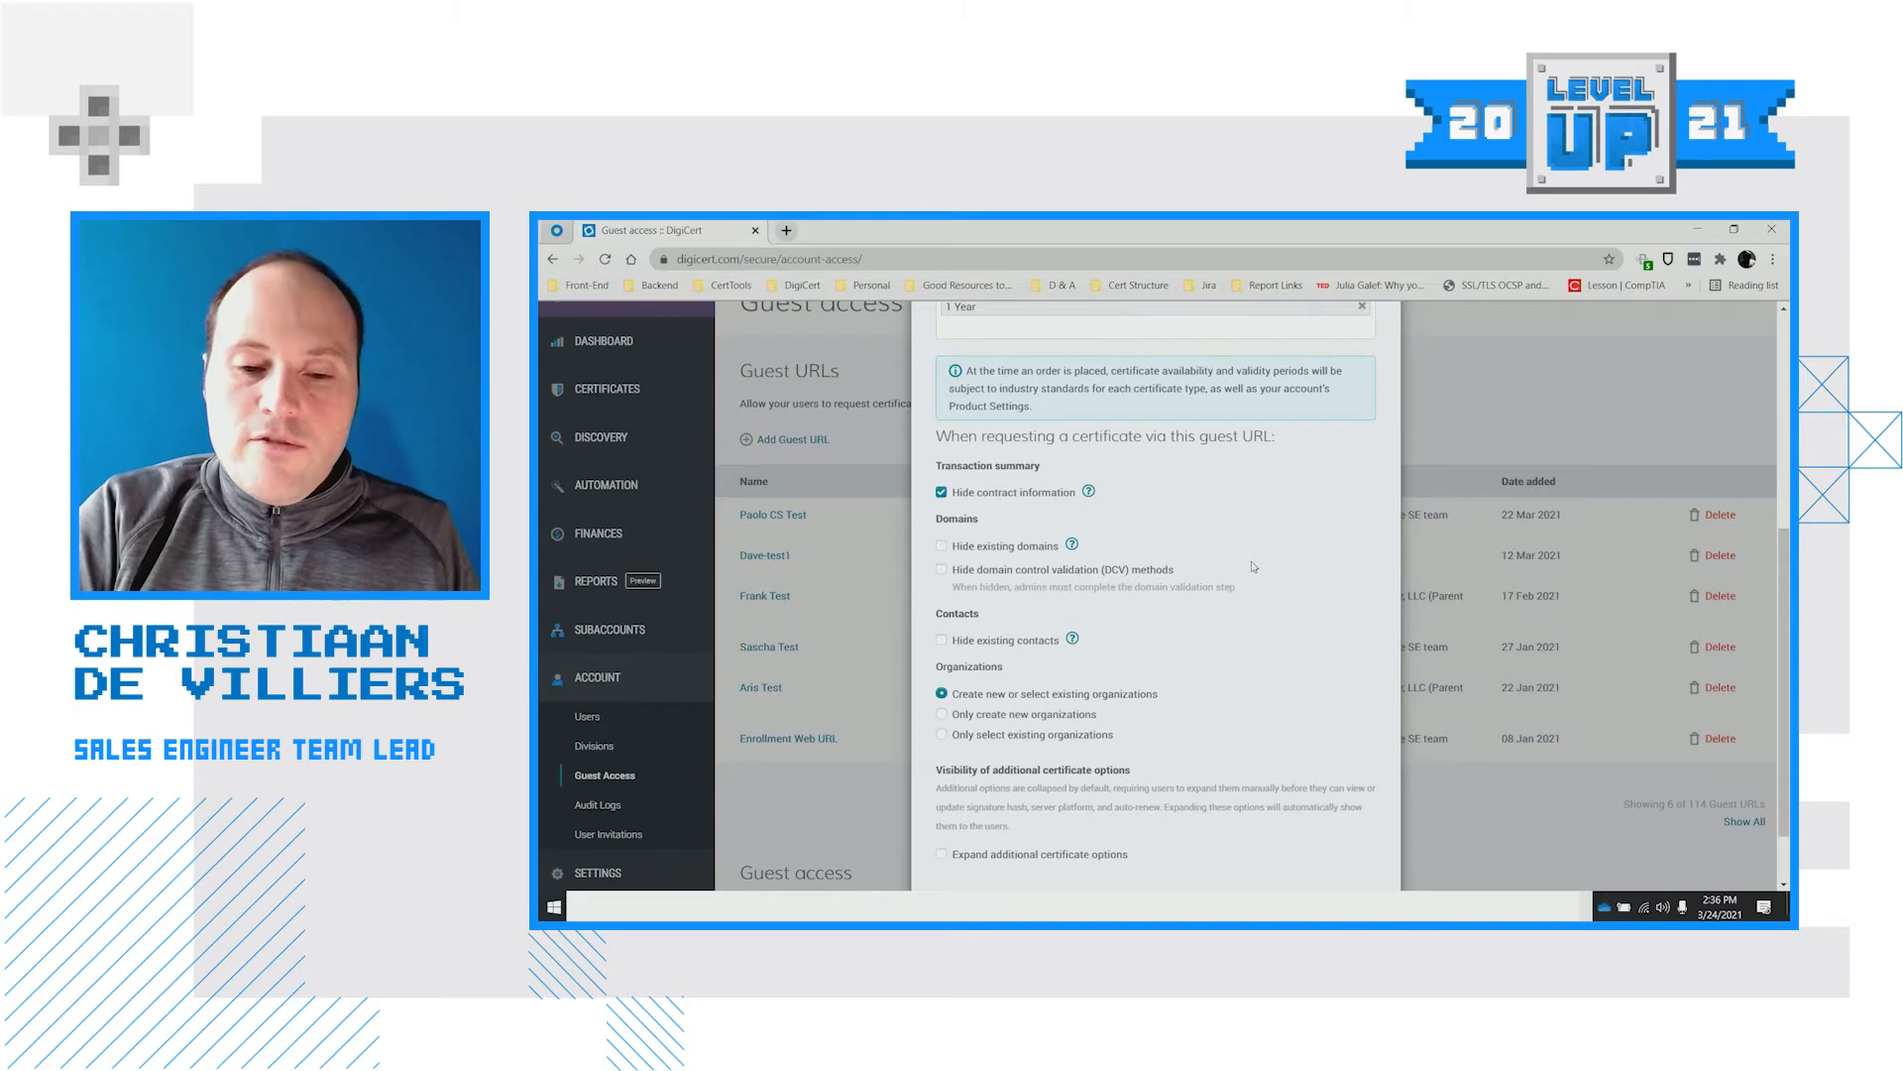
Choose 'Only select existing organizations', expand additional certificate options, then discard the guest URL form
scroll(1253, 566, down, 1)
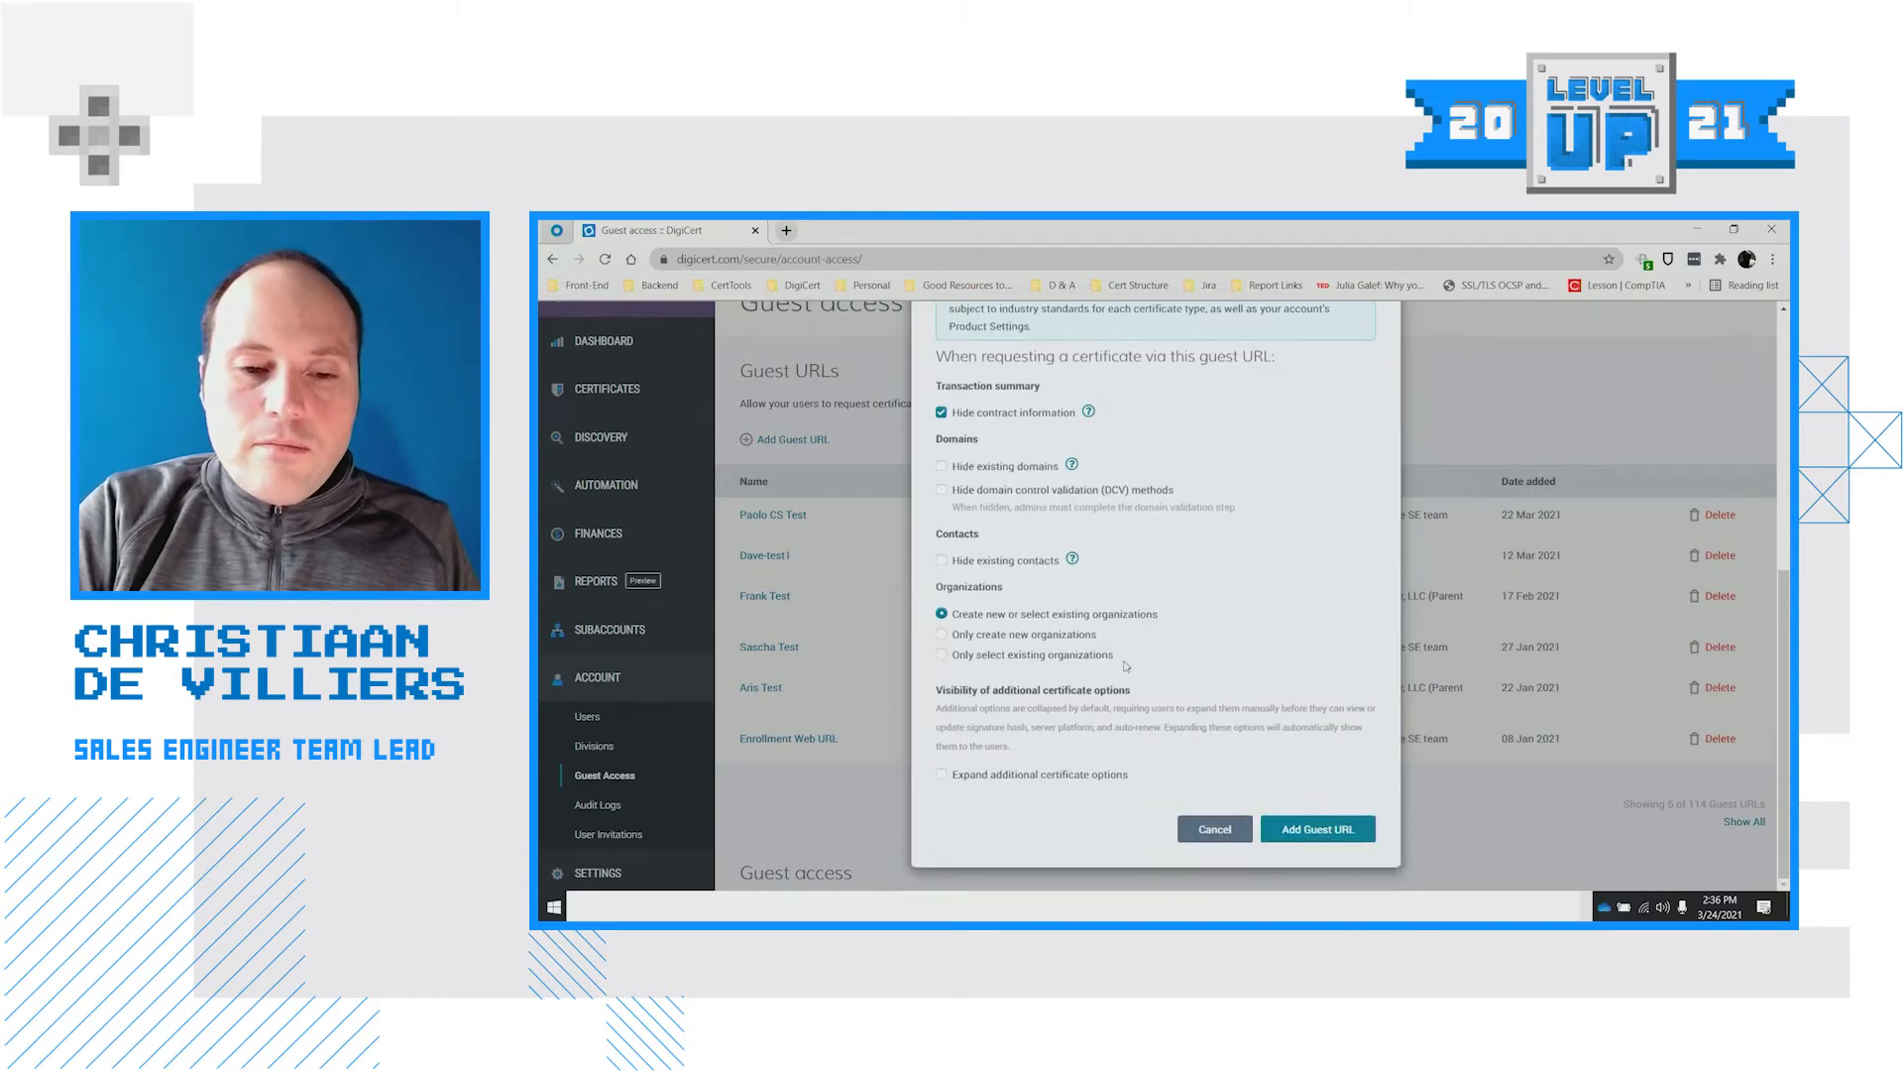
click(972, 657)
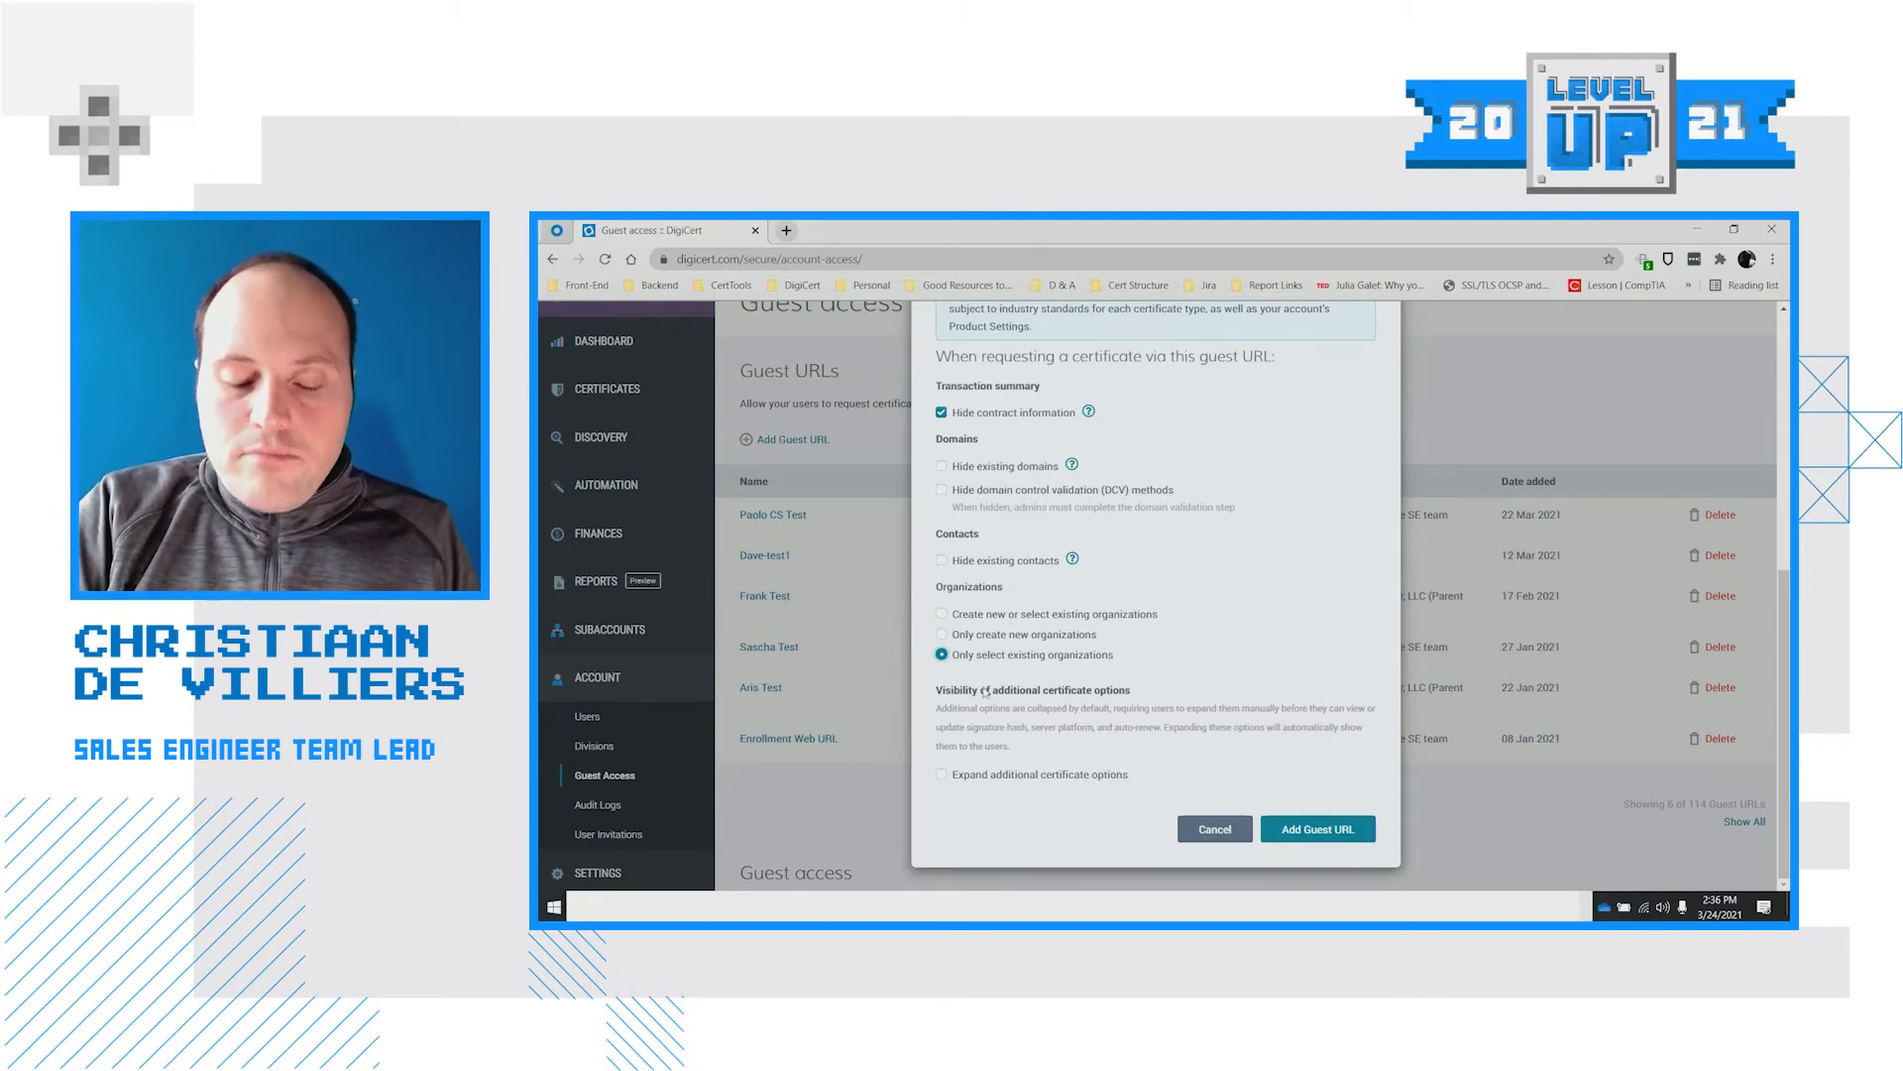
click(980, 777)
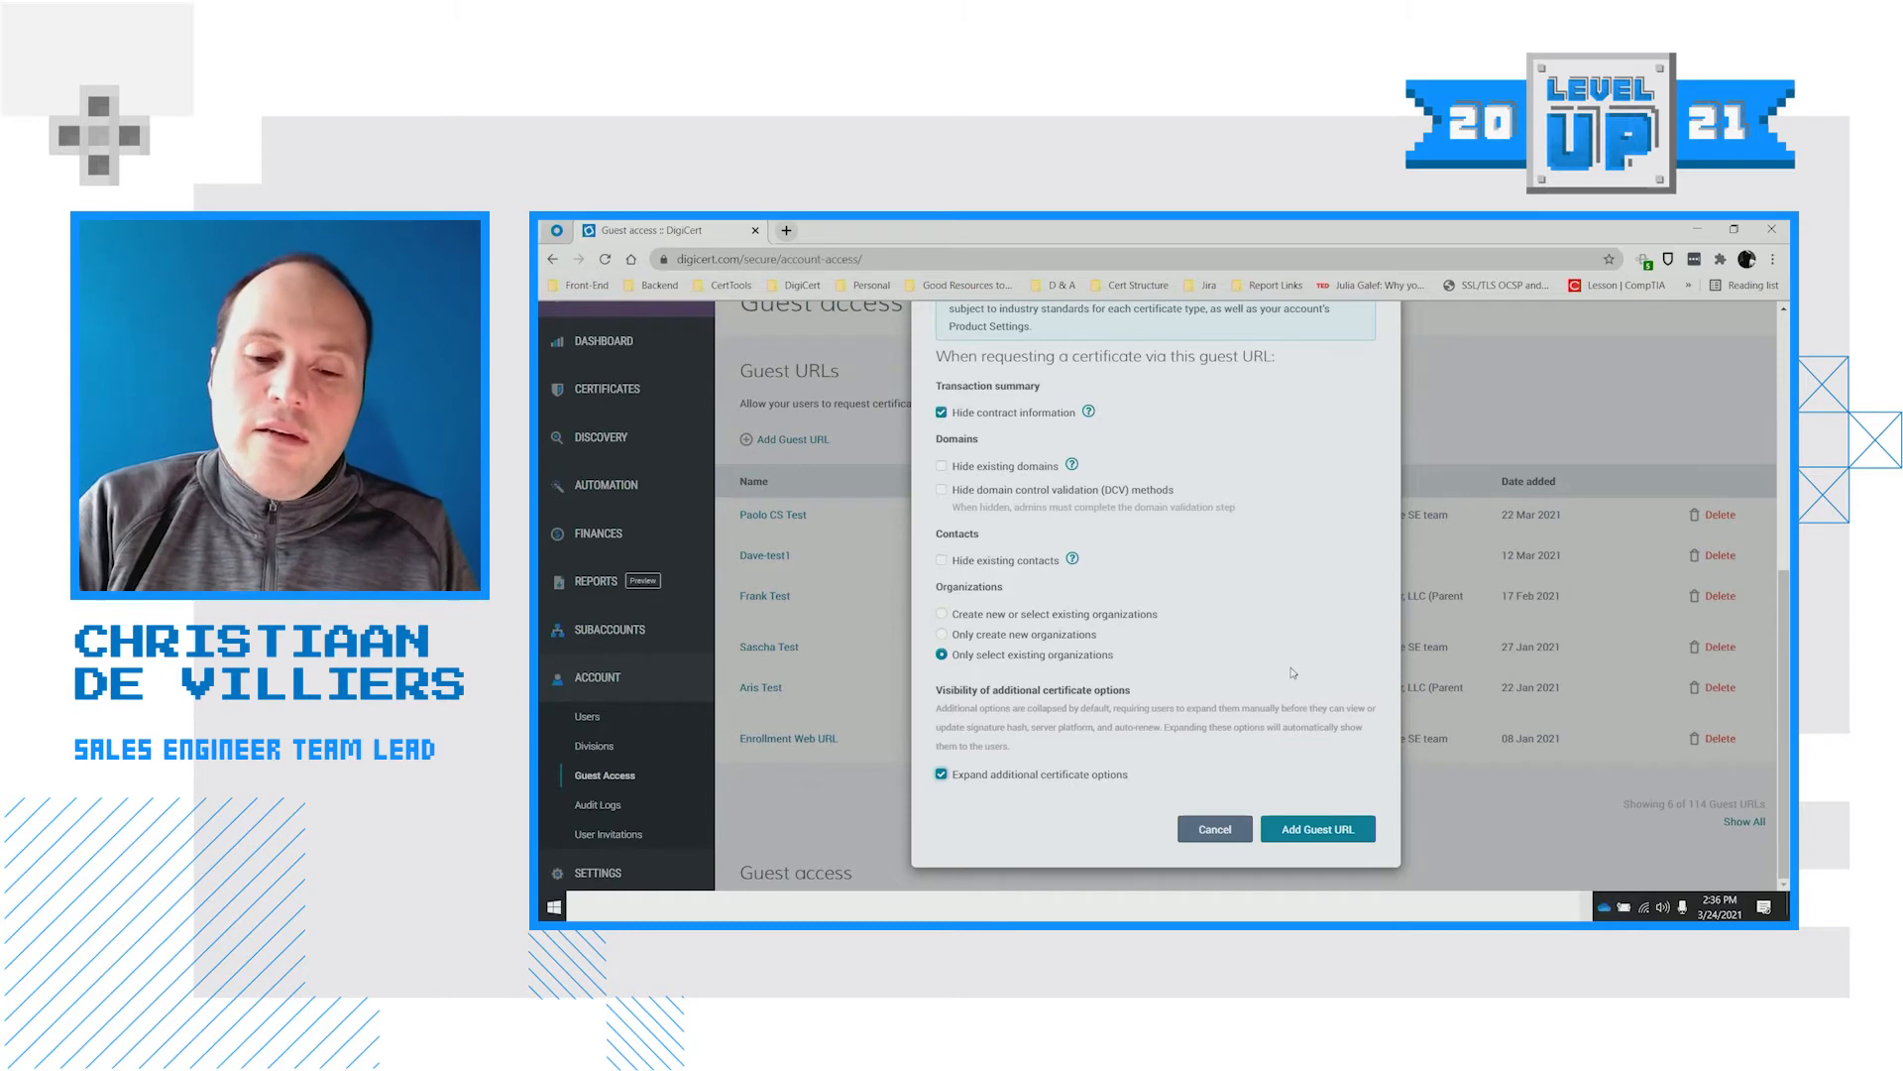
click(1214, 836)
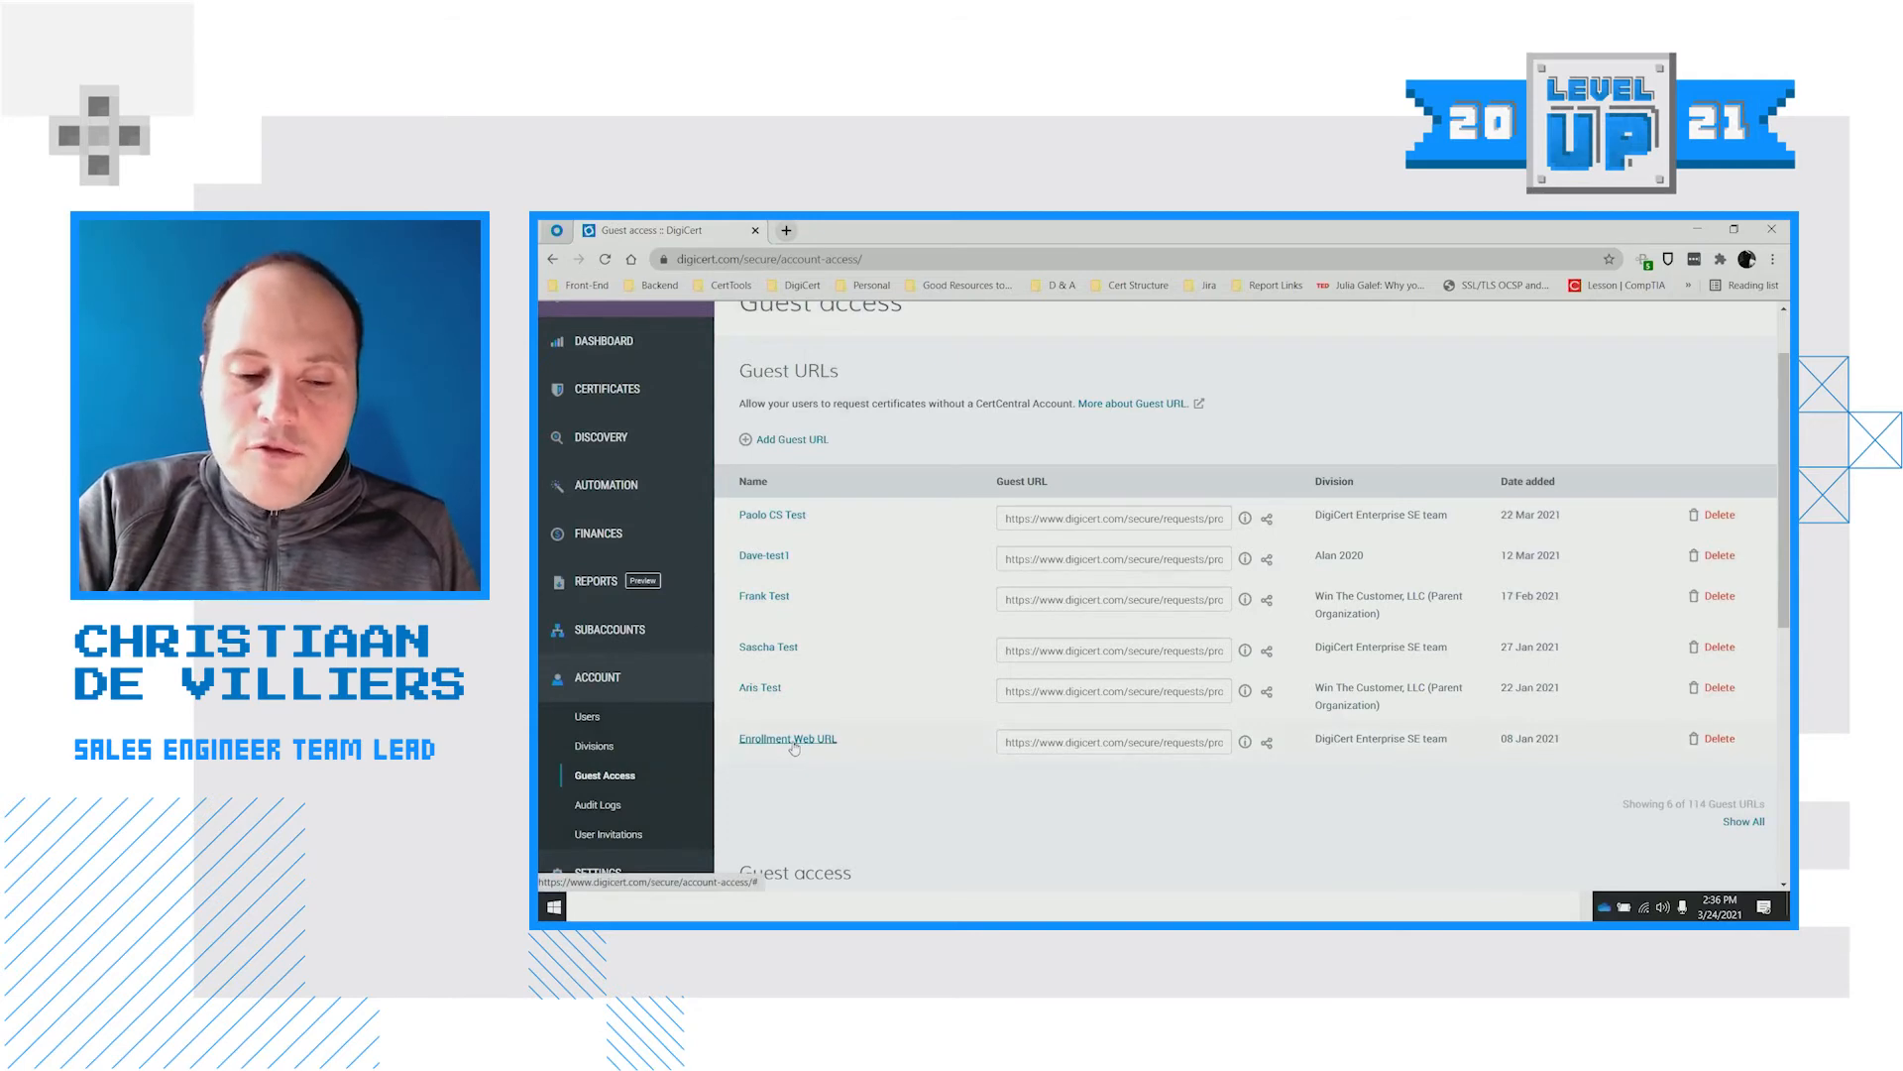
Change the Enrollment Web URL guest link's default language from Français to English and save it
click(794, 744)
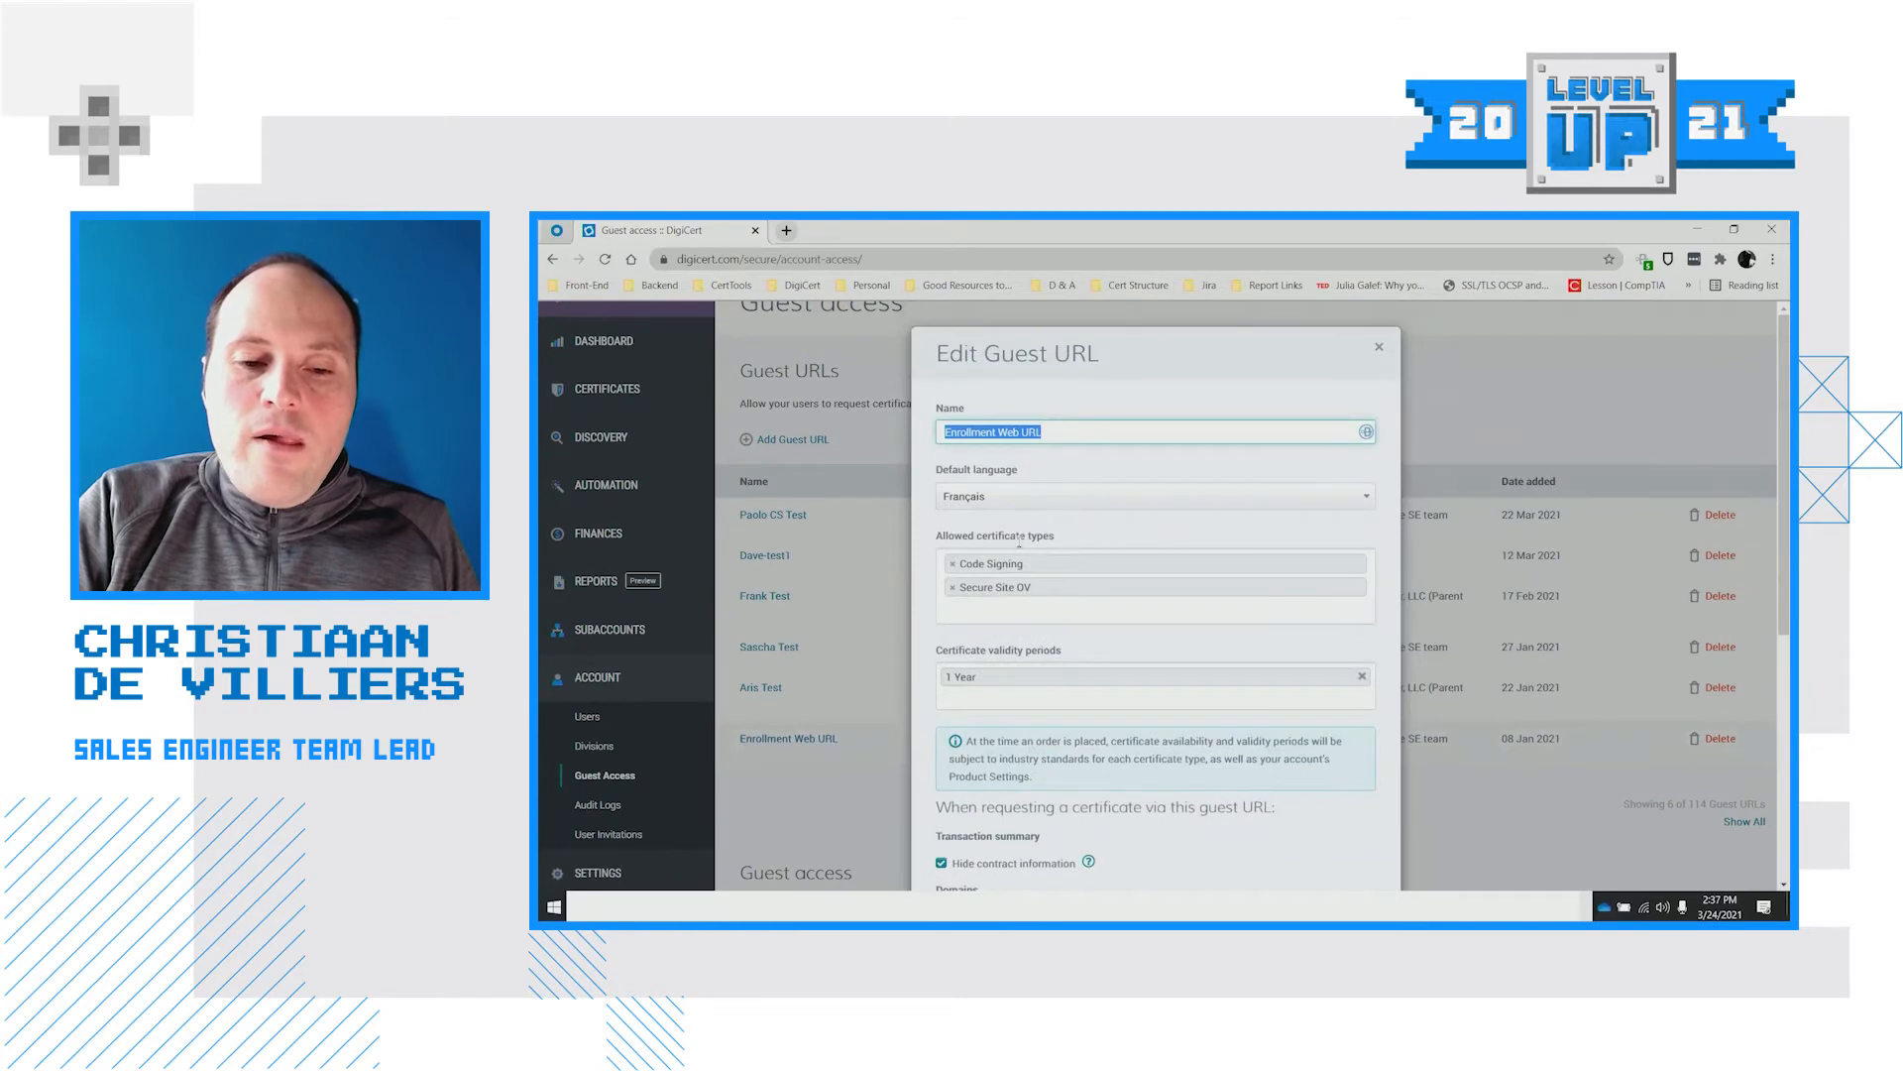
click(1006, 501)
click(991, 555)
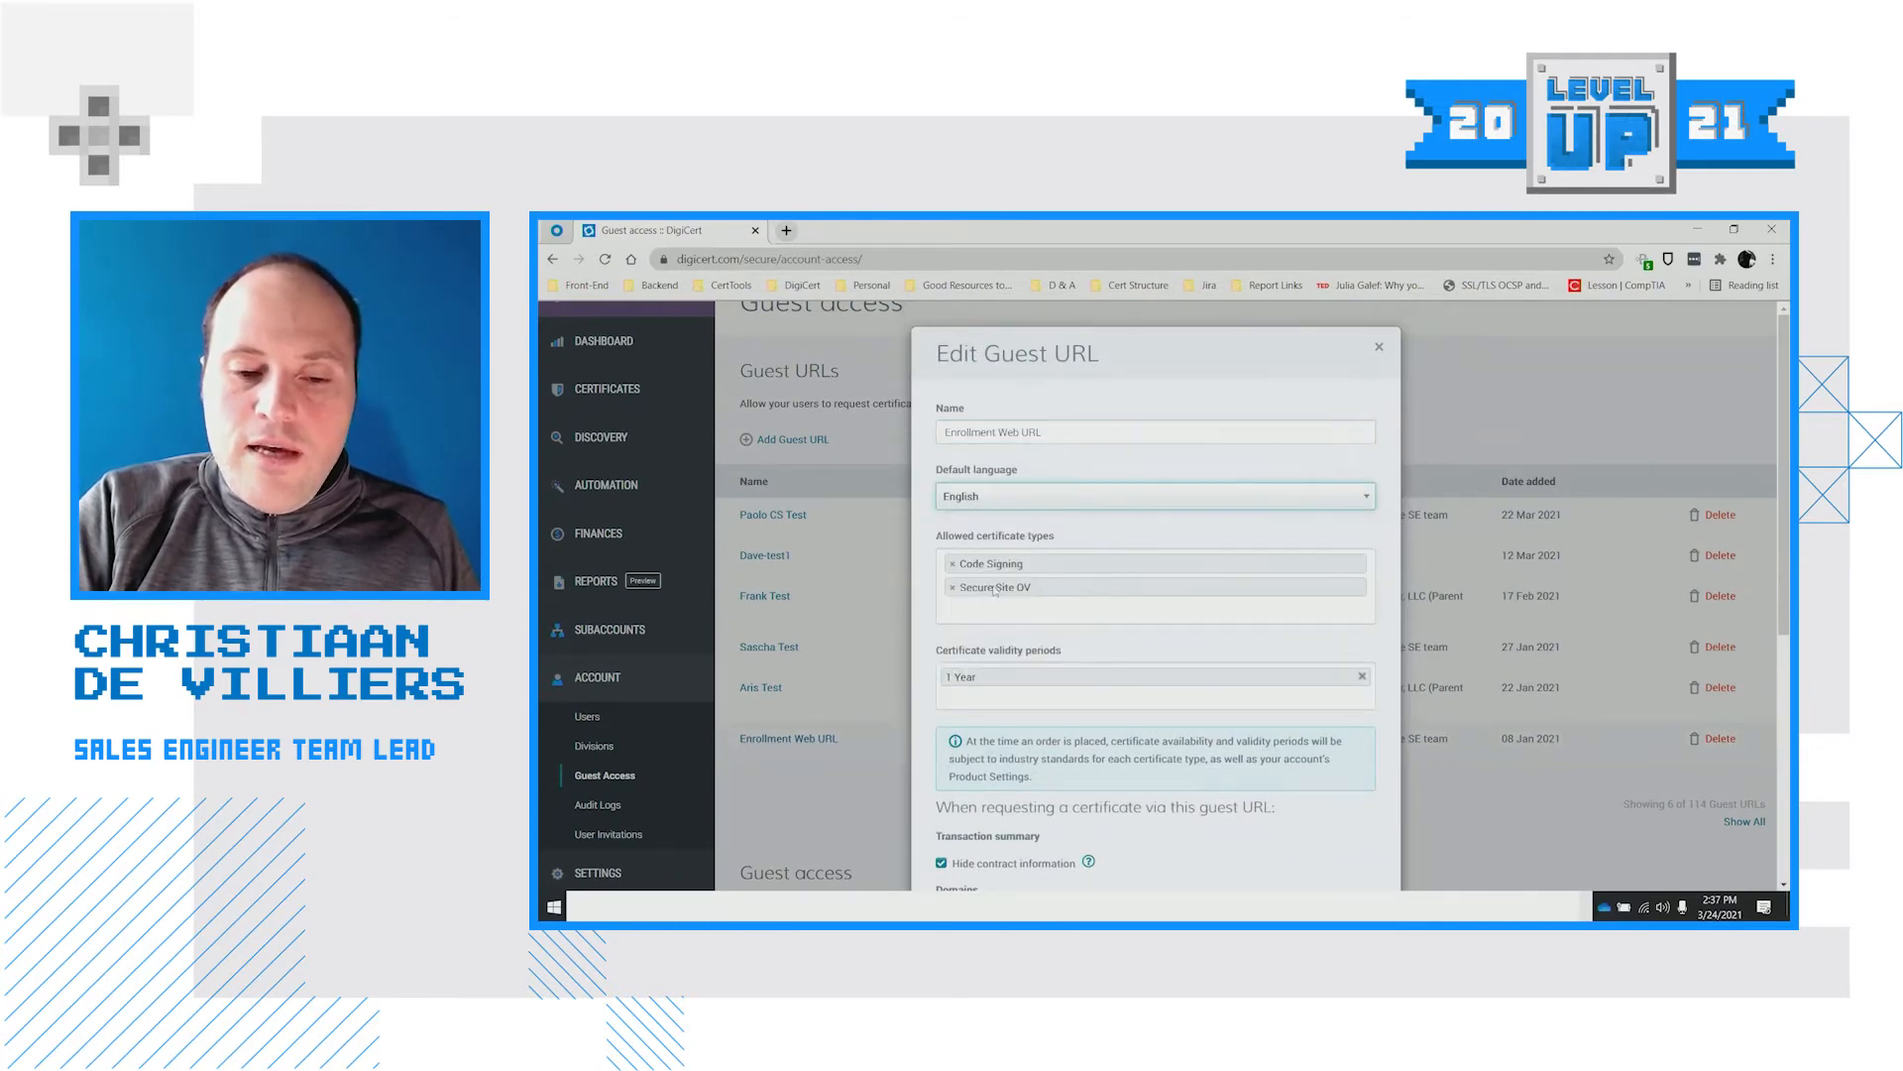
scroll(994, 590, down, 5)
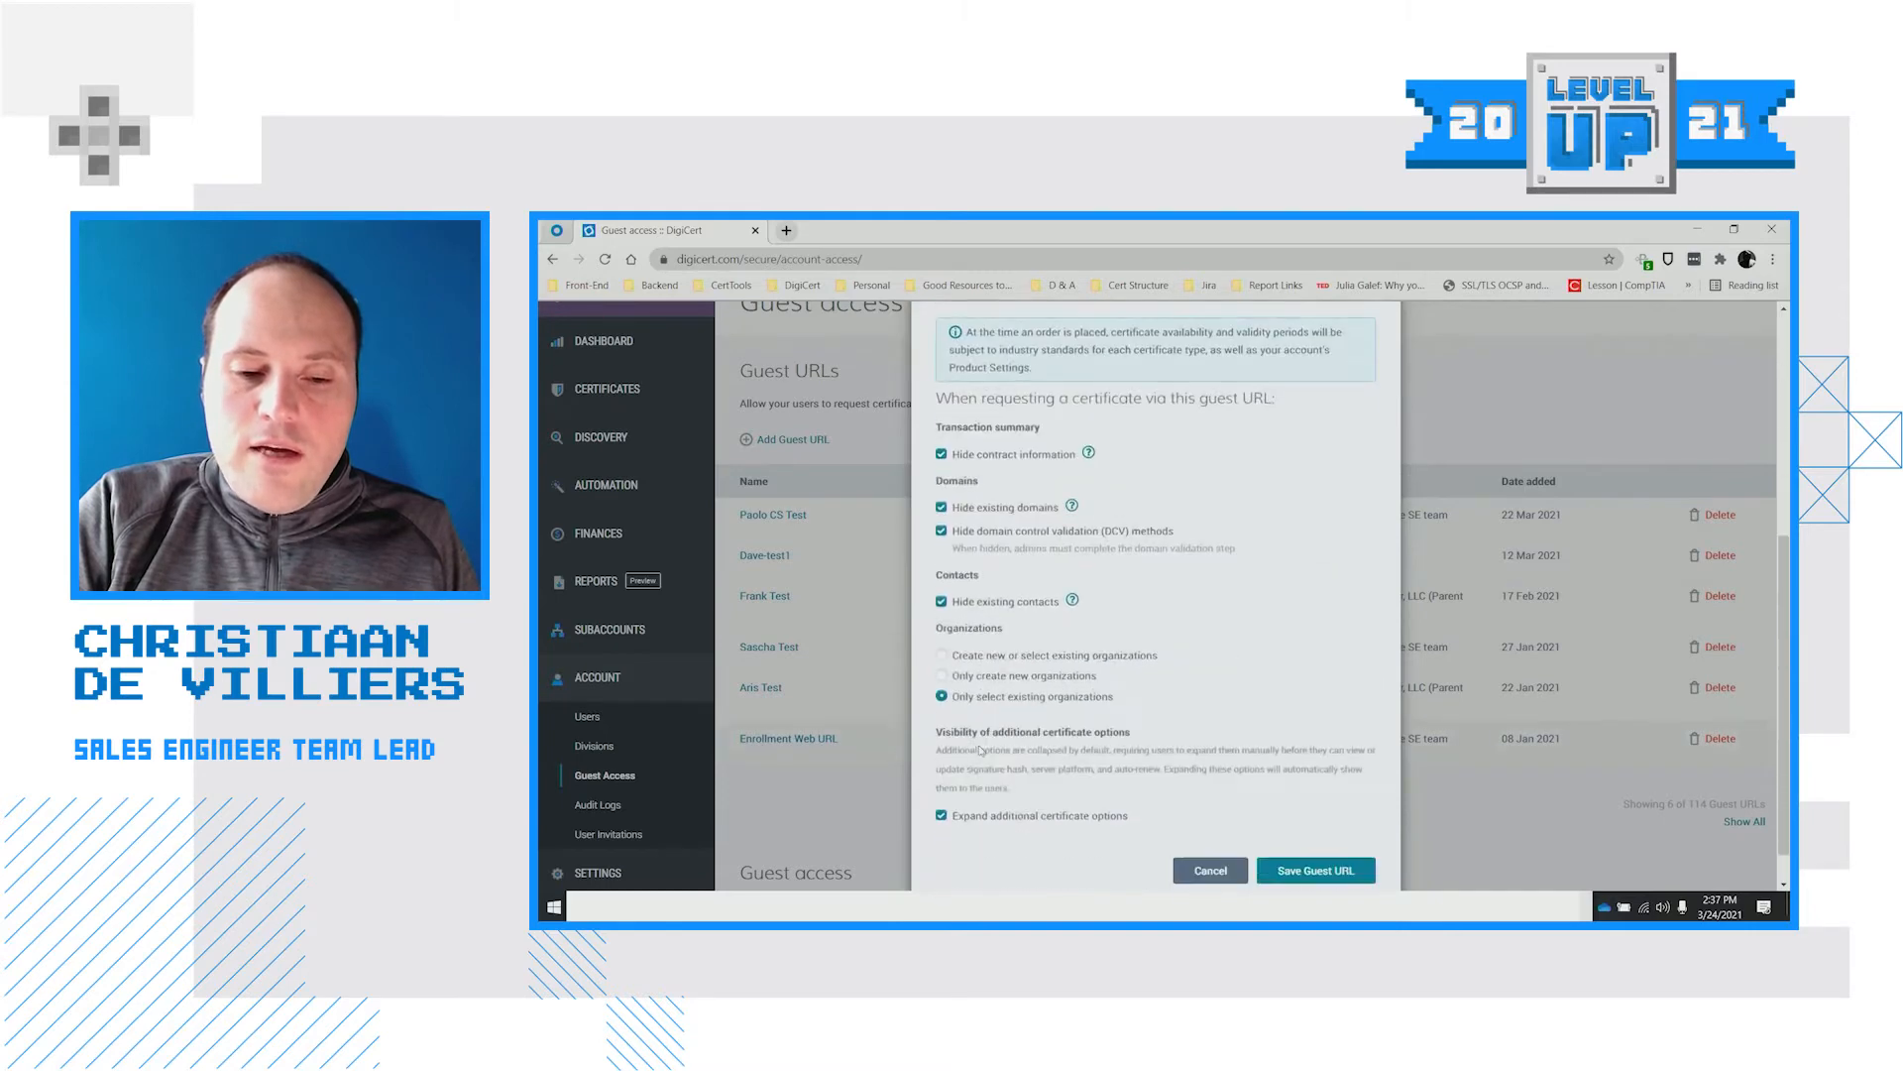
scroll(1022, 798, down, 1)
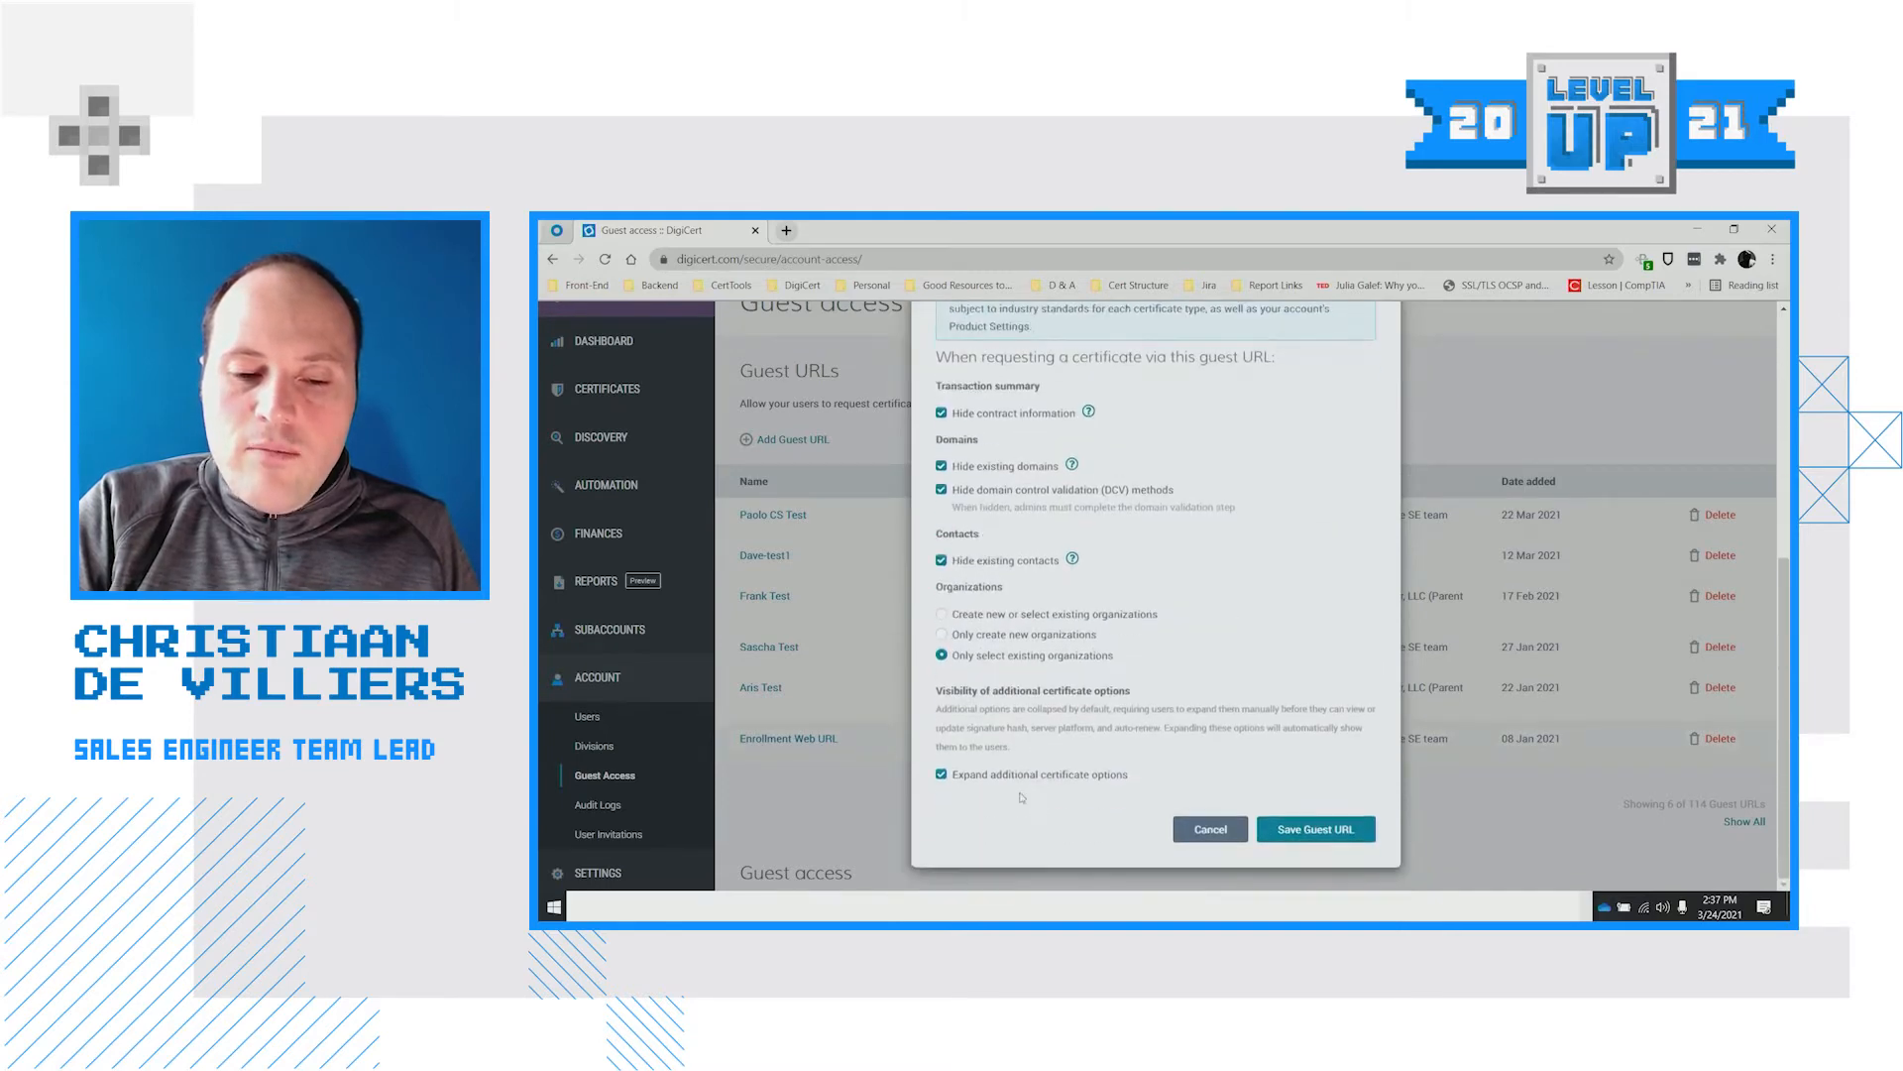
click(1318, 831)
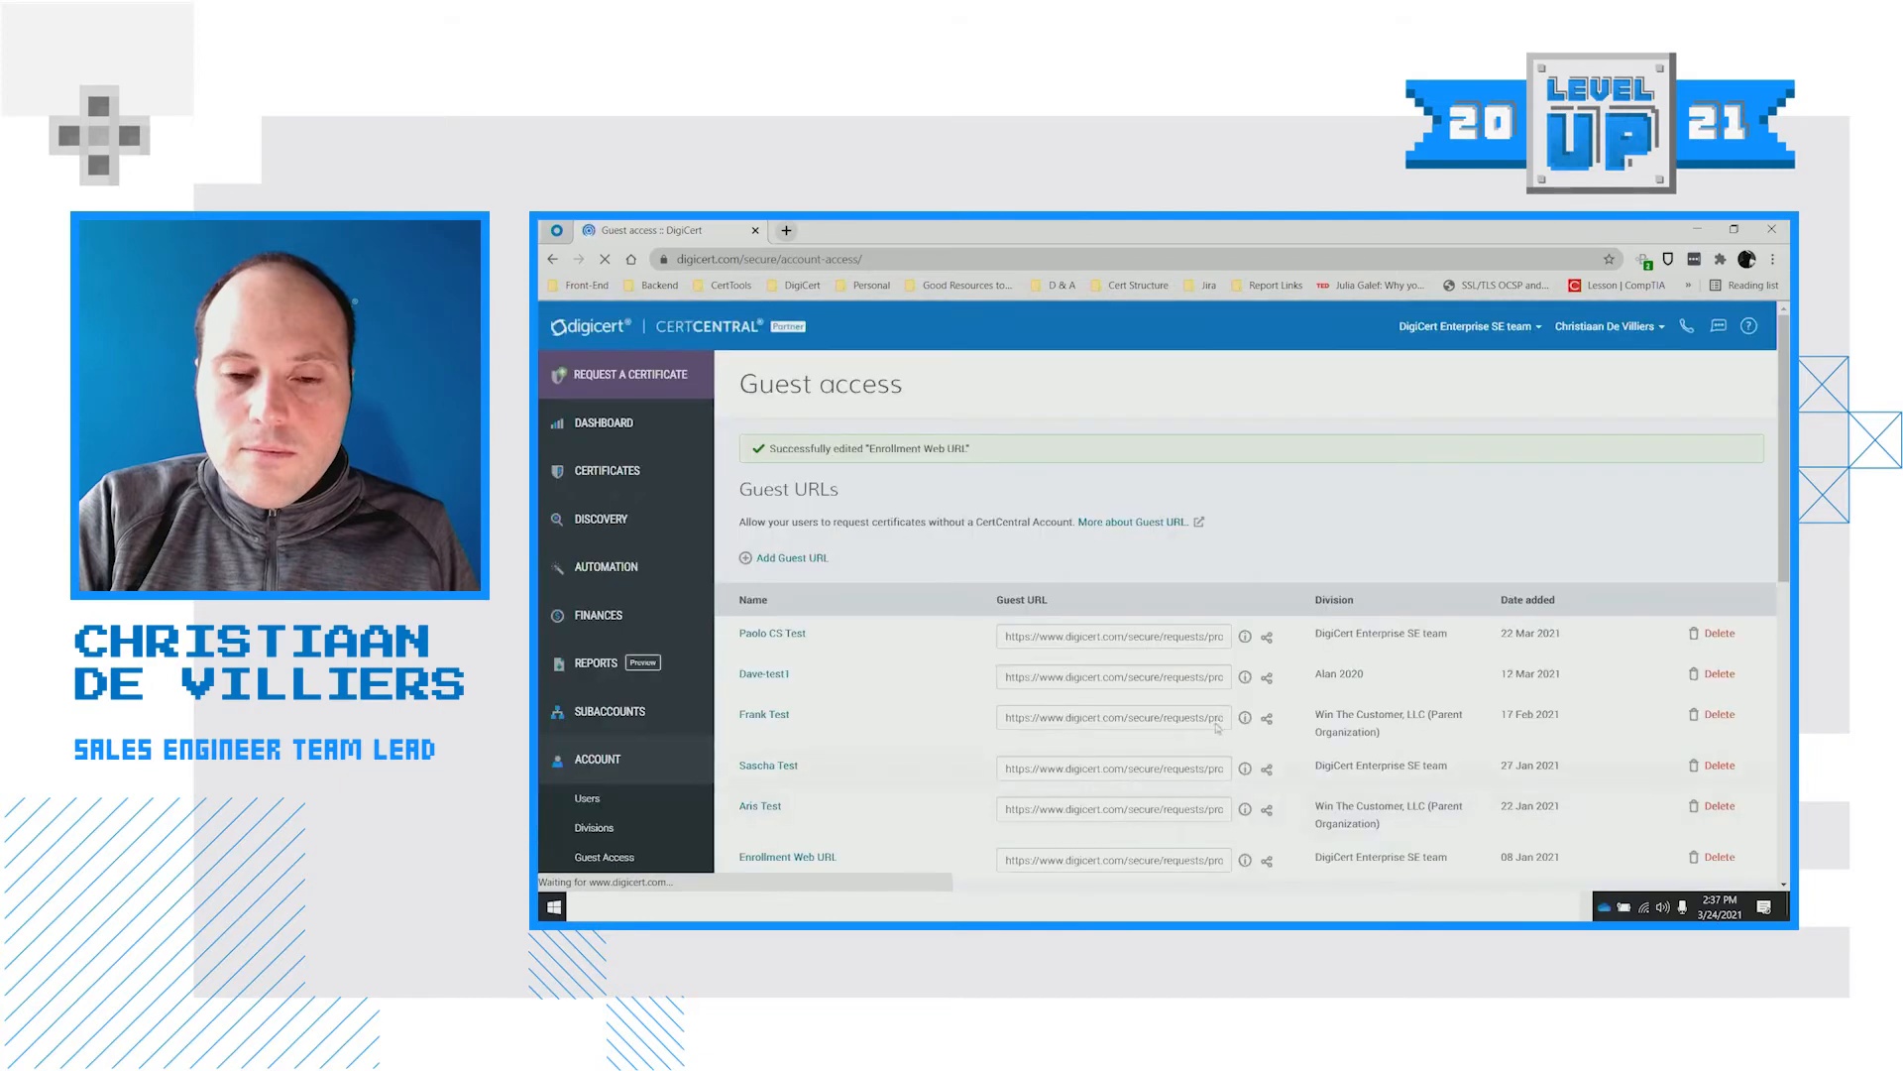
Copy the Enrollment Web URL share link and bring the French certificate request window forward
right_click(1448, 487)
click(1392, 485)
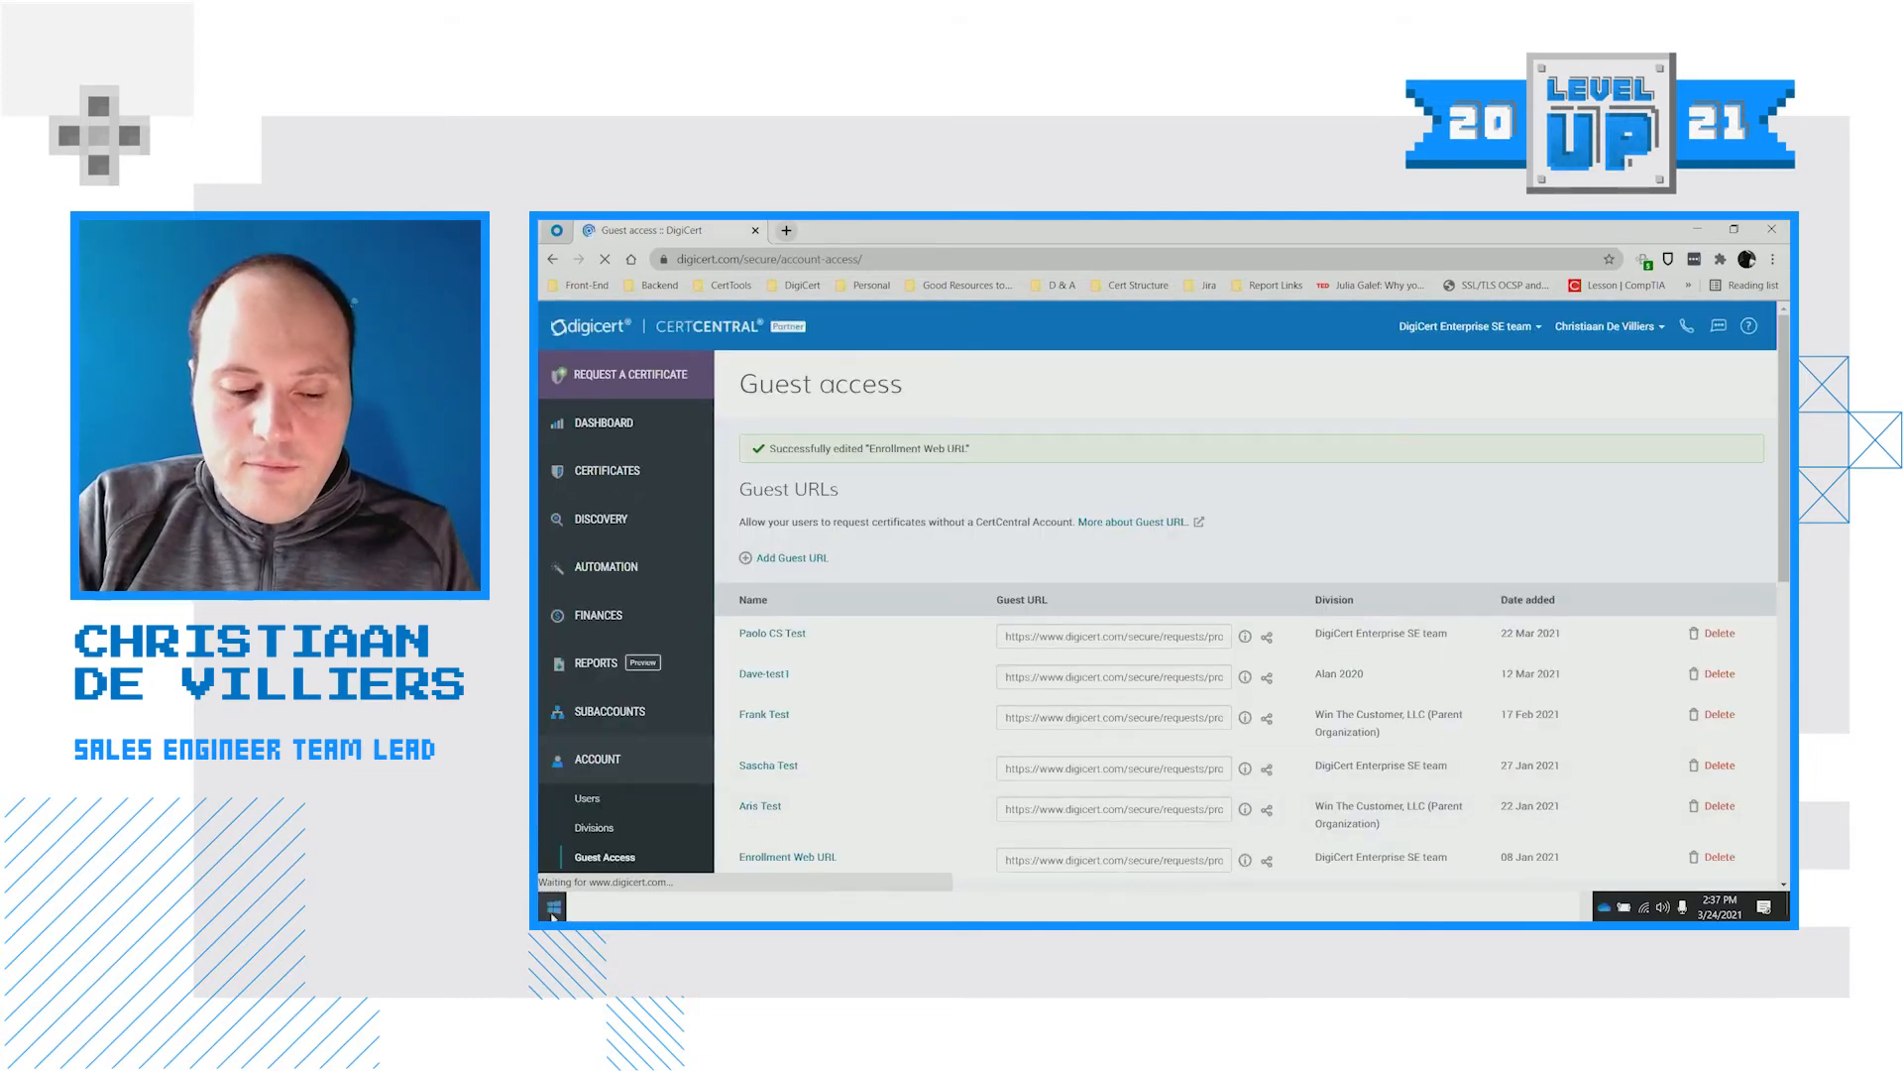
key(alt+Tab)
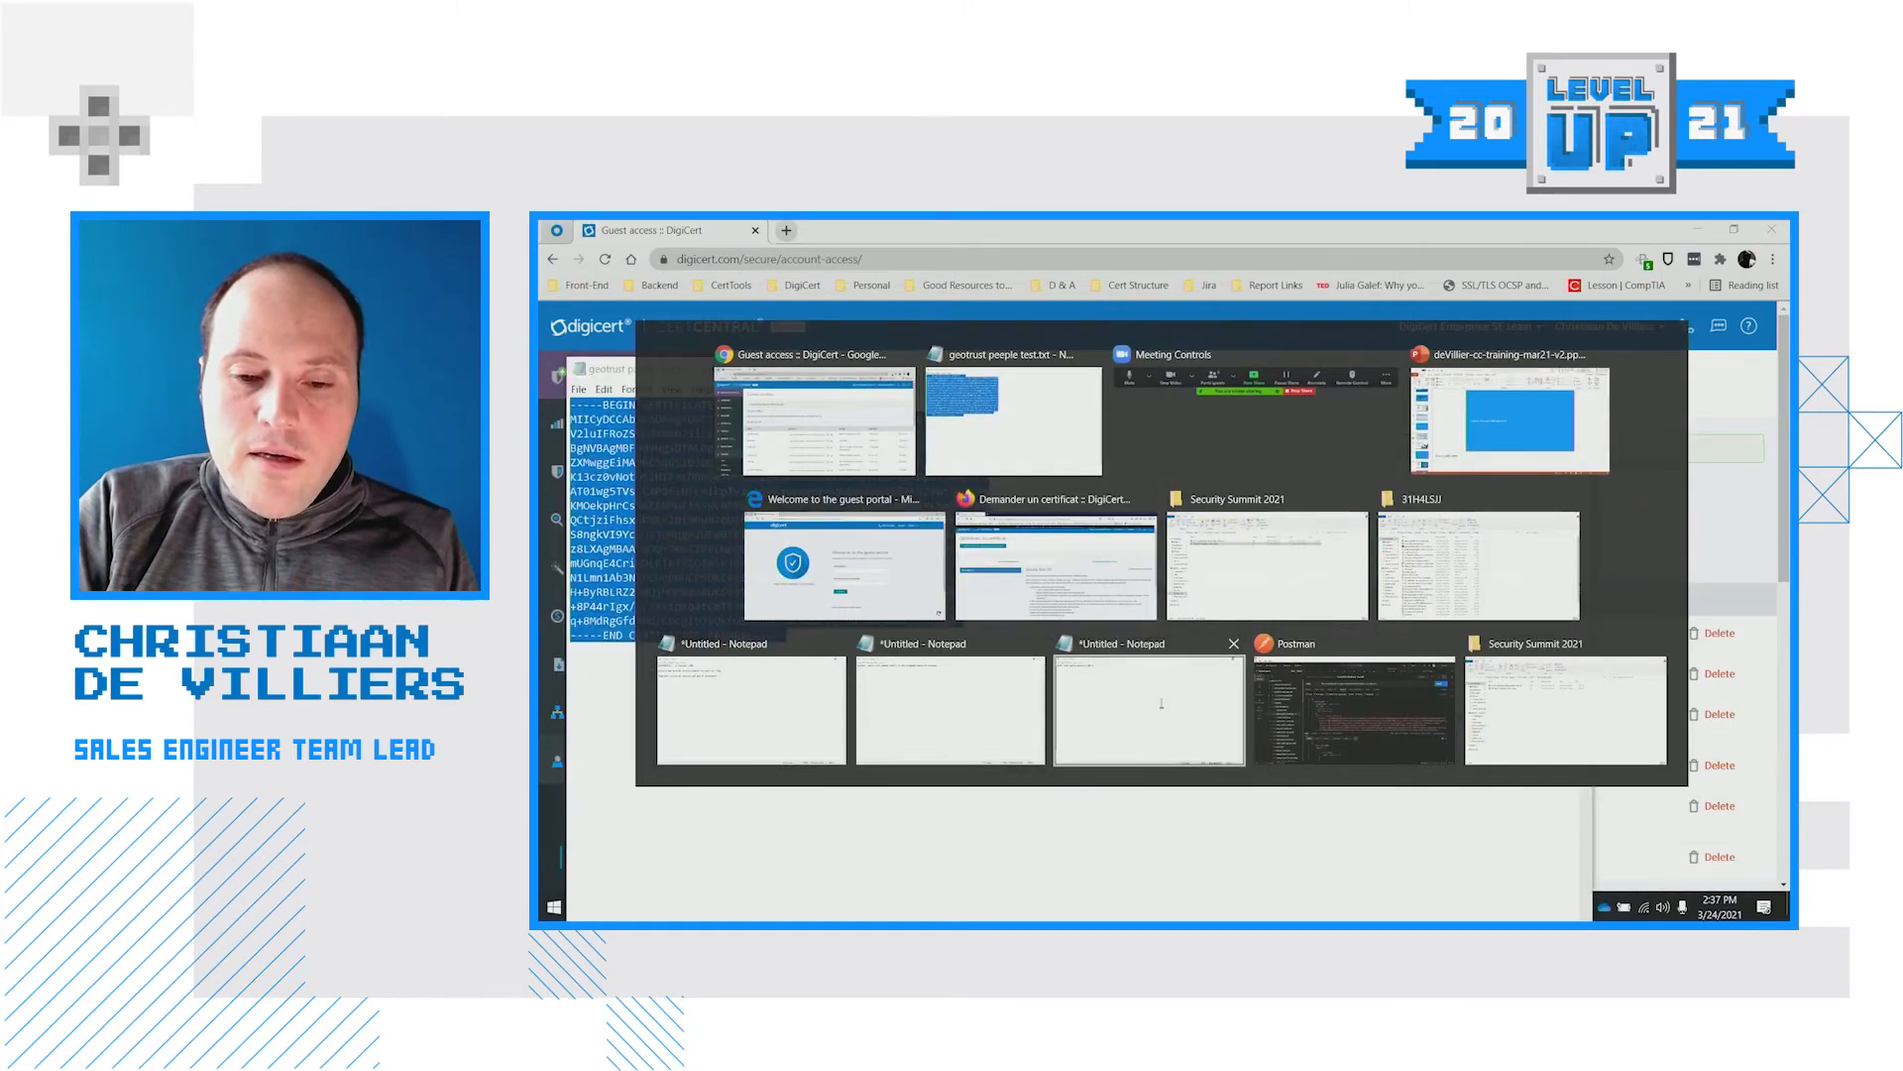
key(alt+Tab)
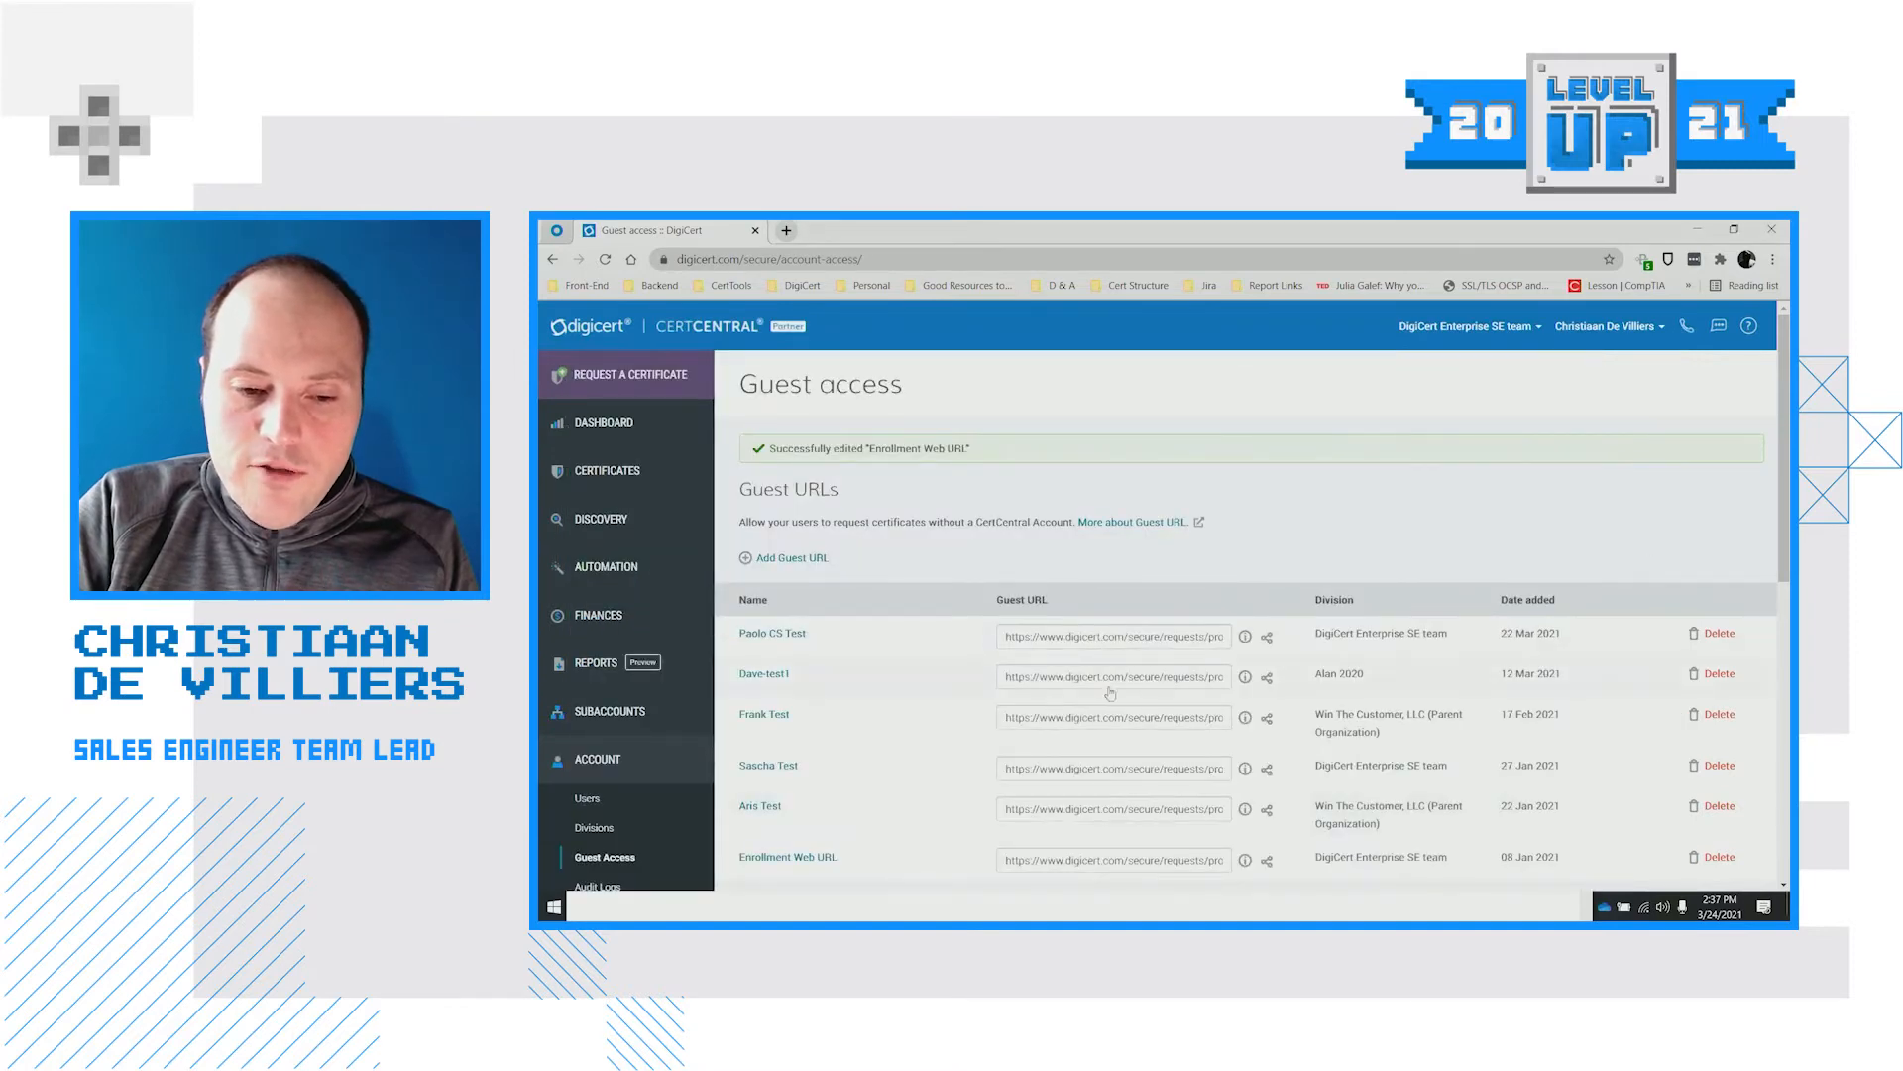
scroll(1110, 694, down, 1)
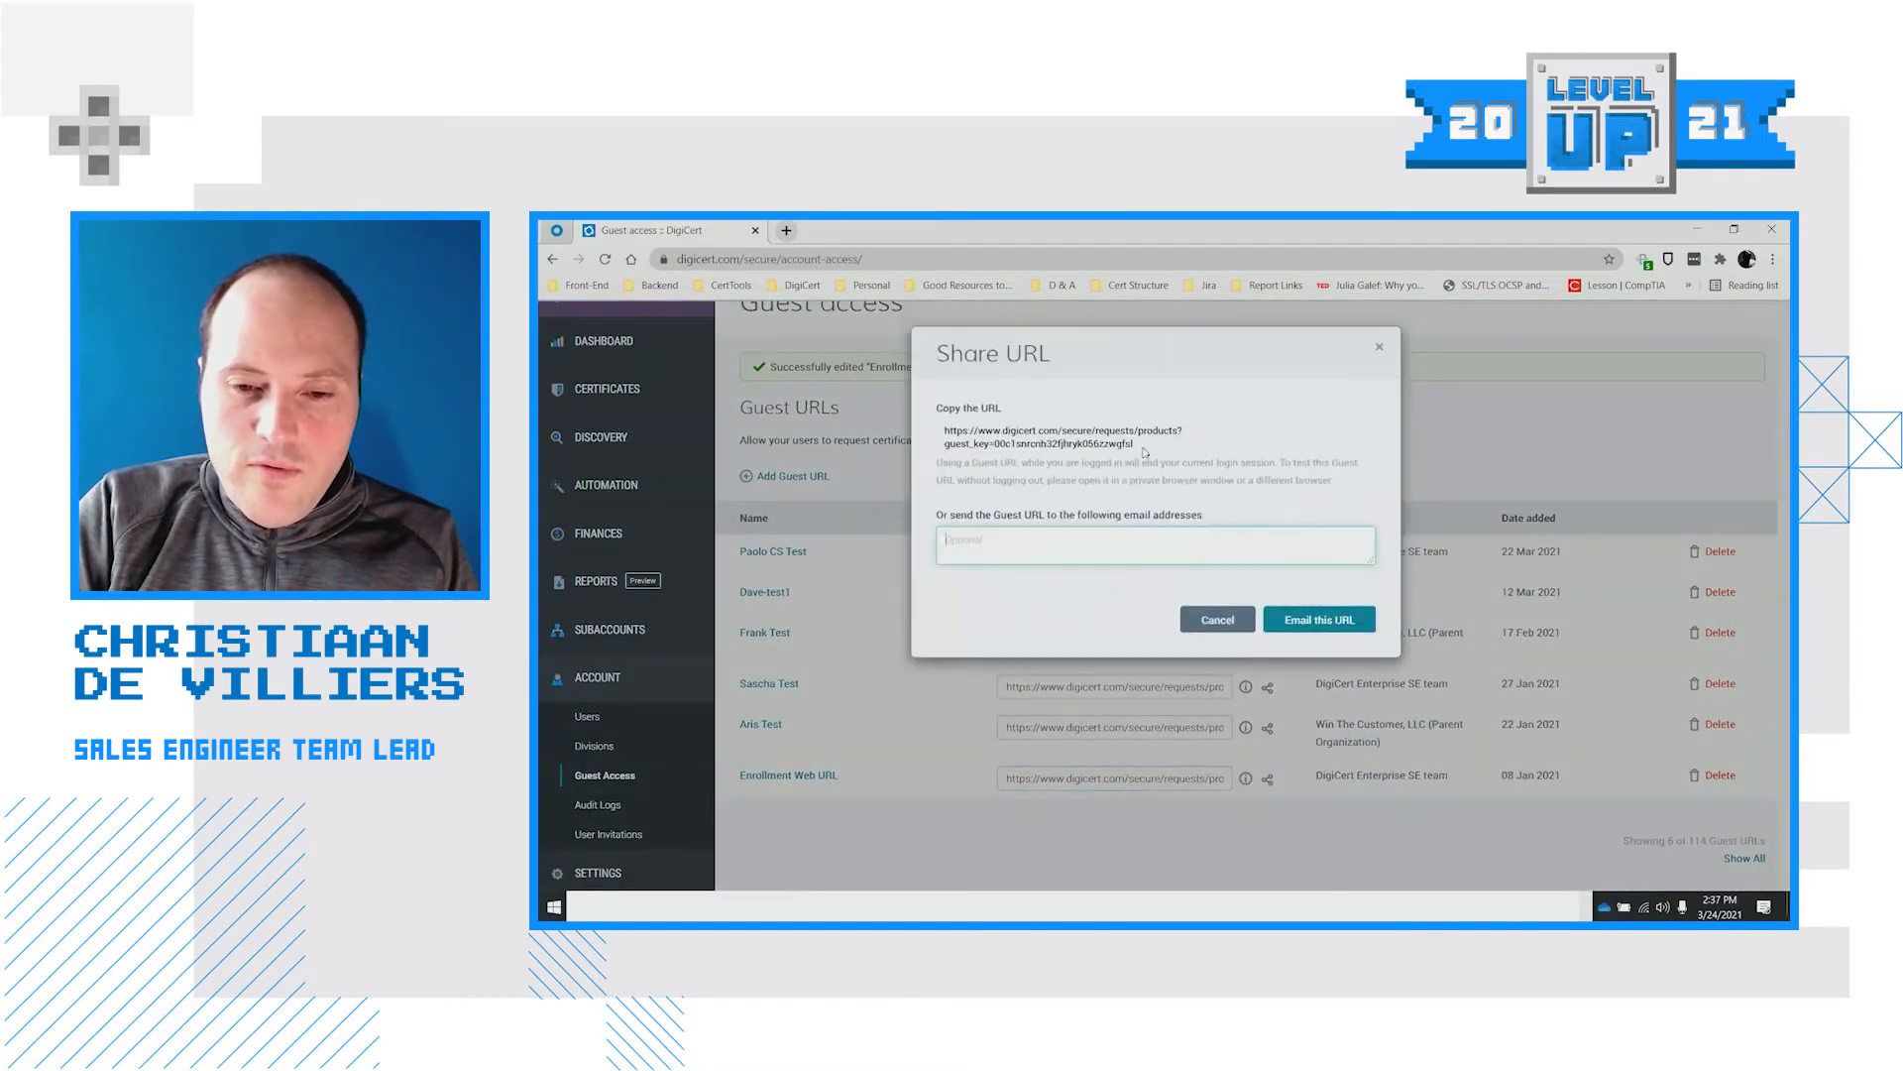
drag(1135, 446, 970, 428)
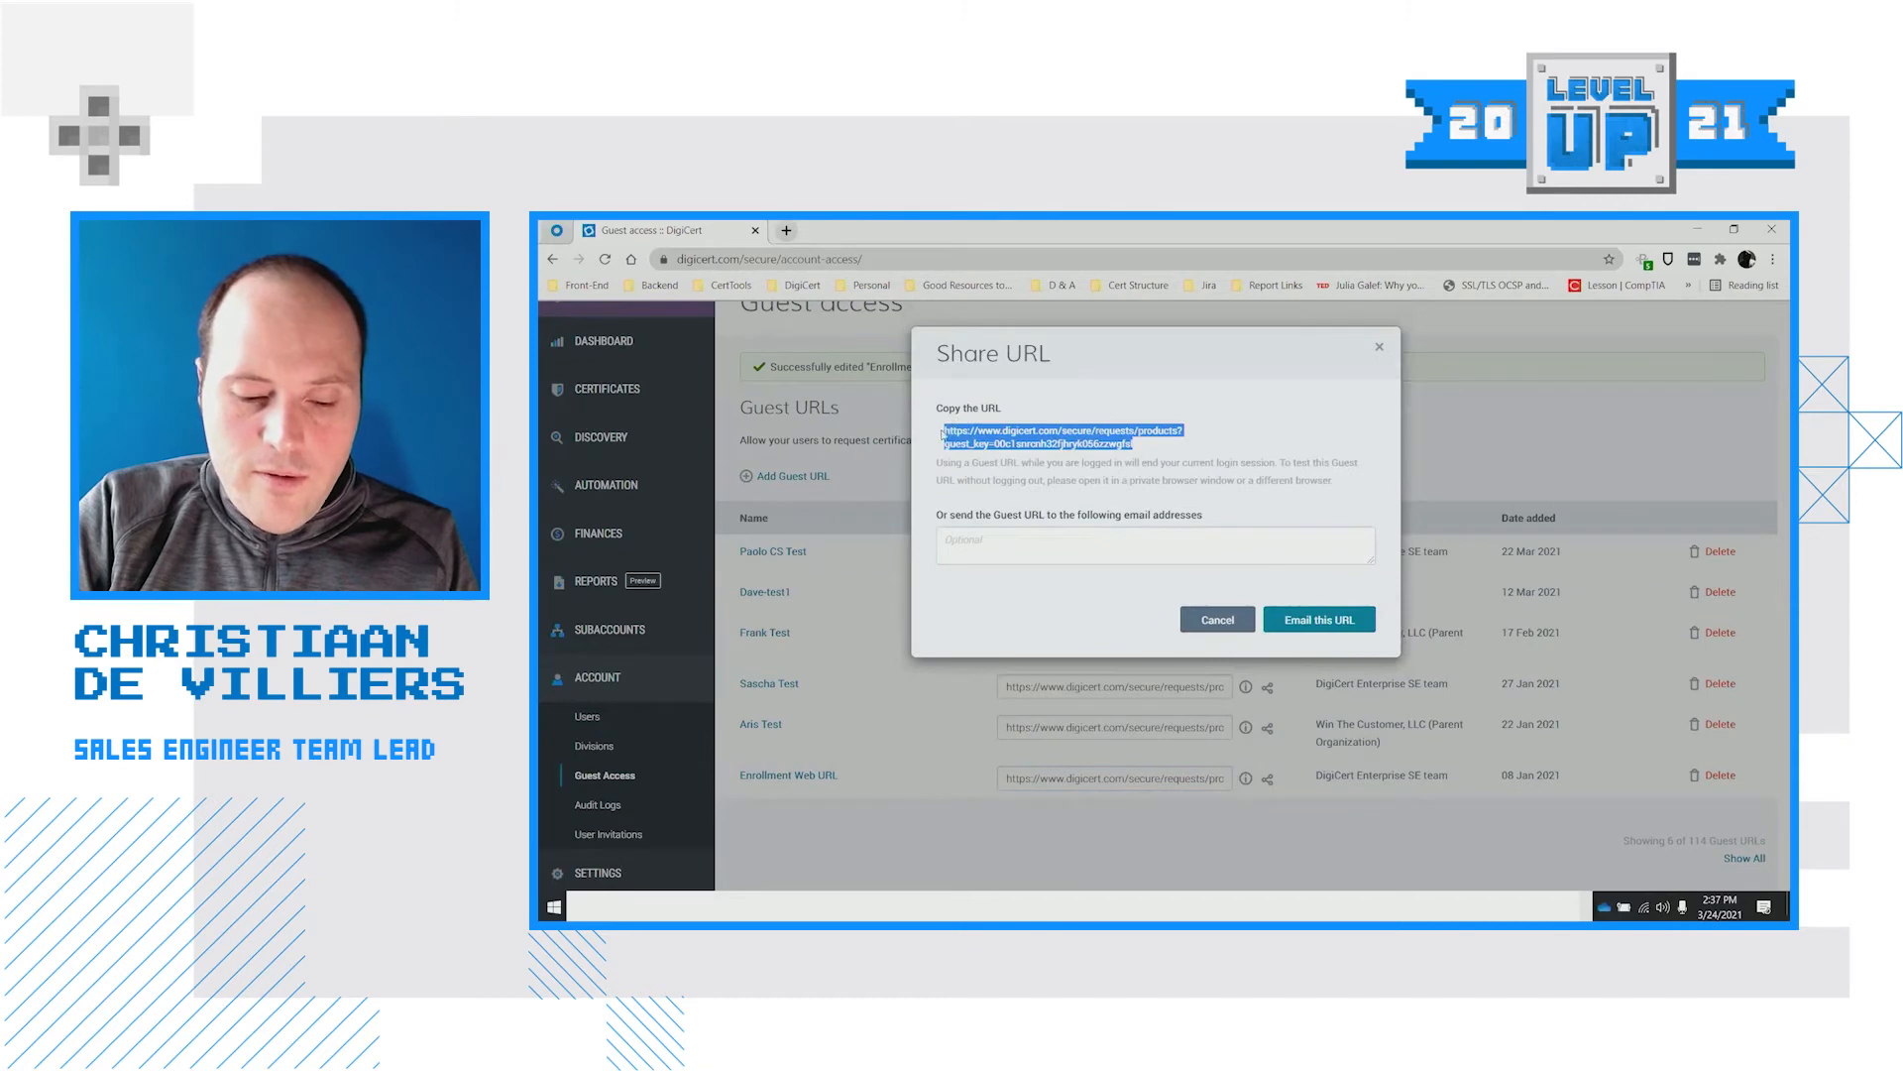
key(alt+Tab)
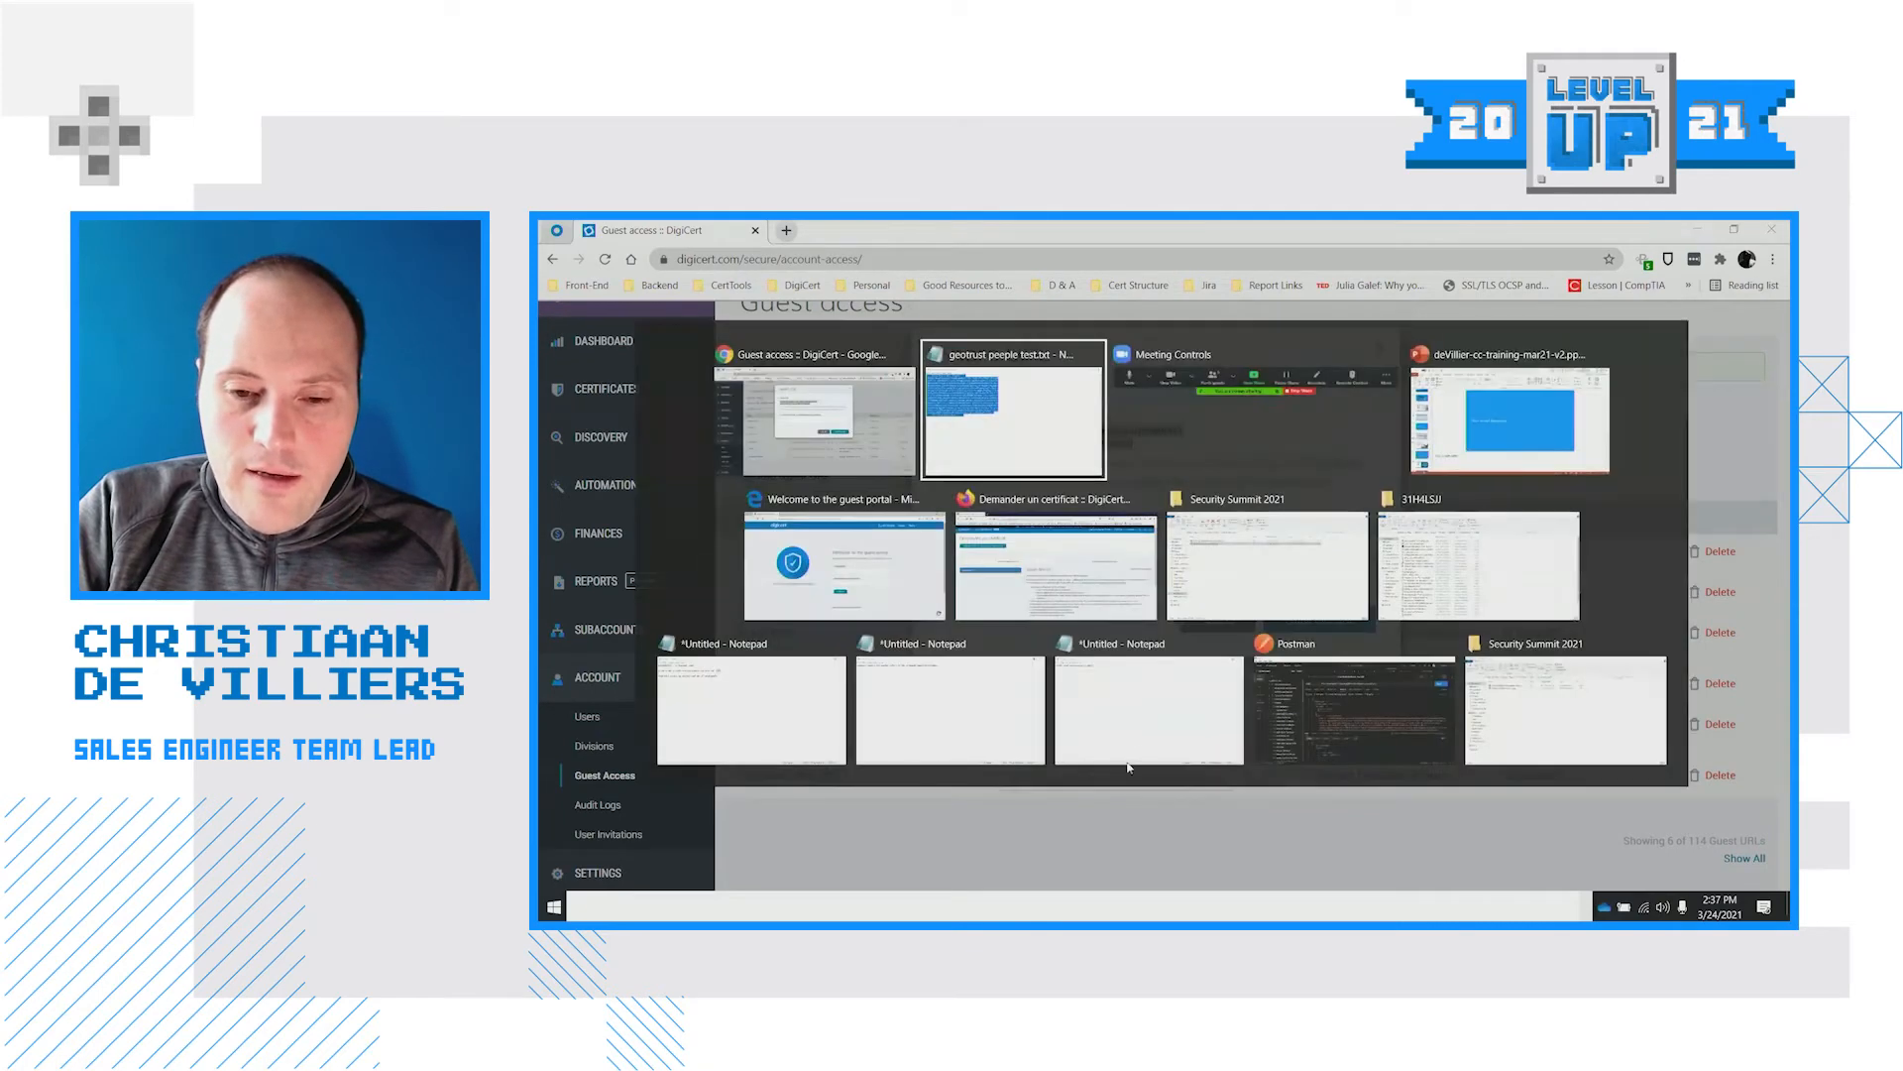
click(1029, 541)
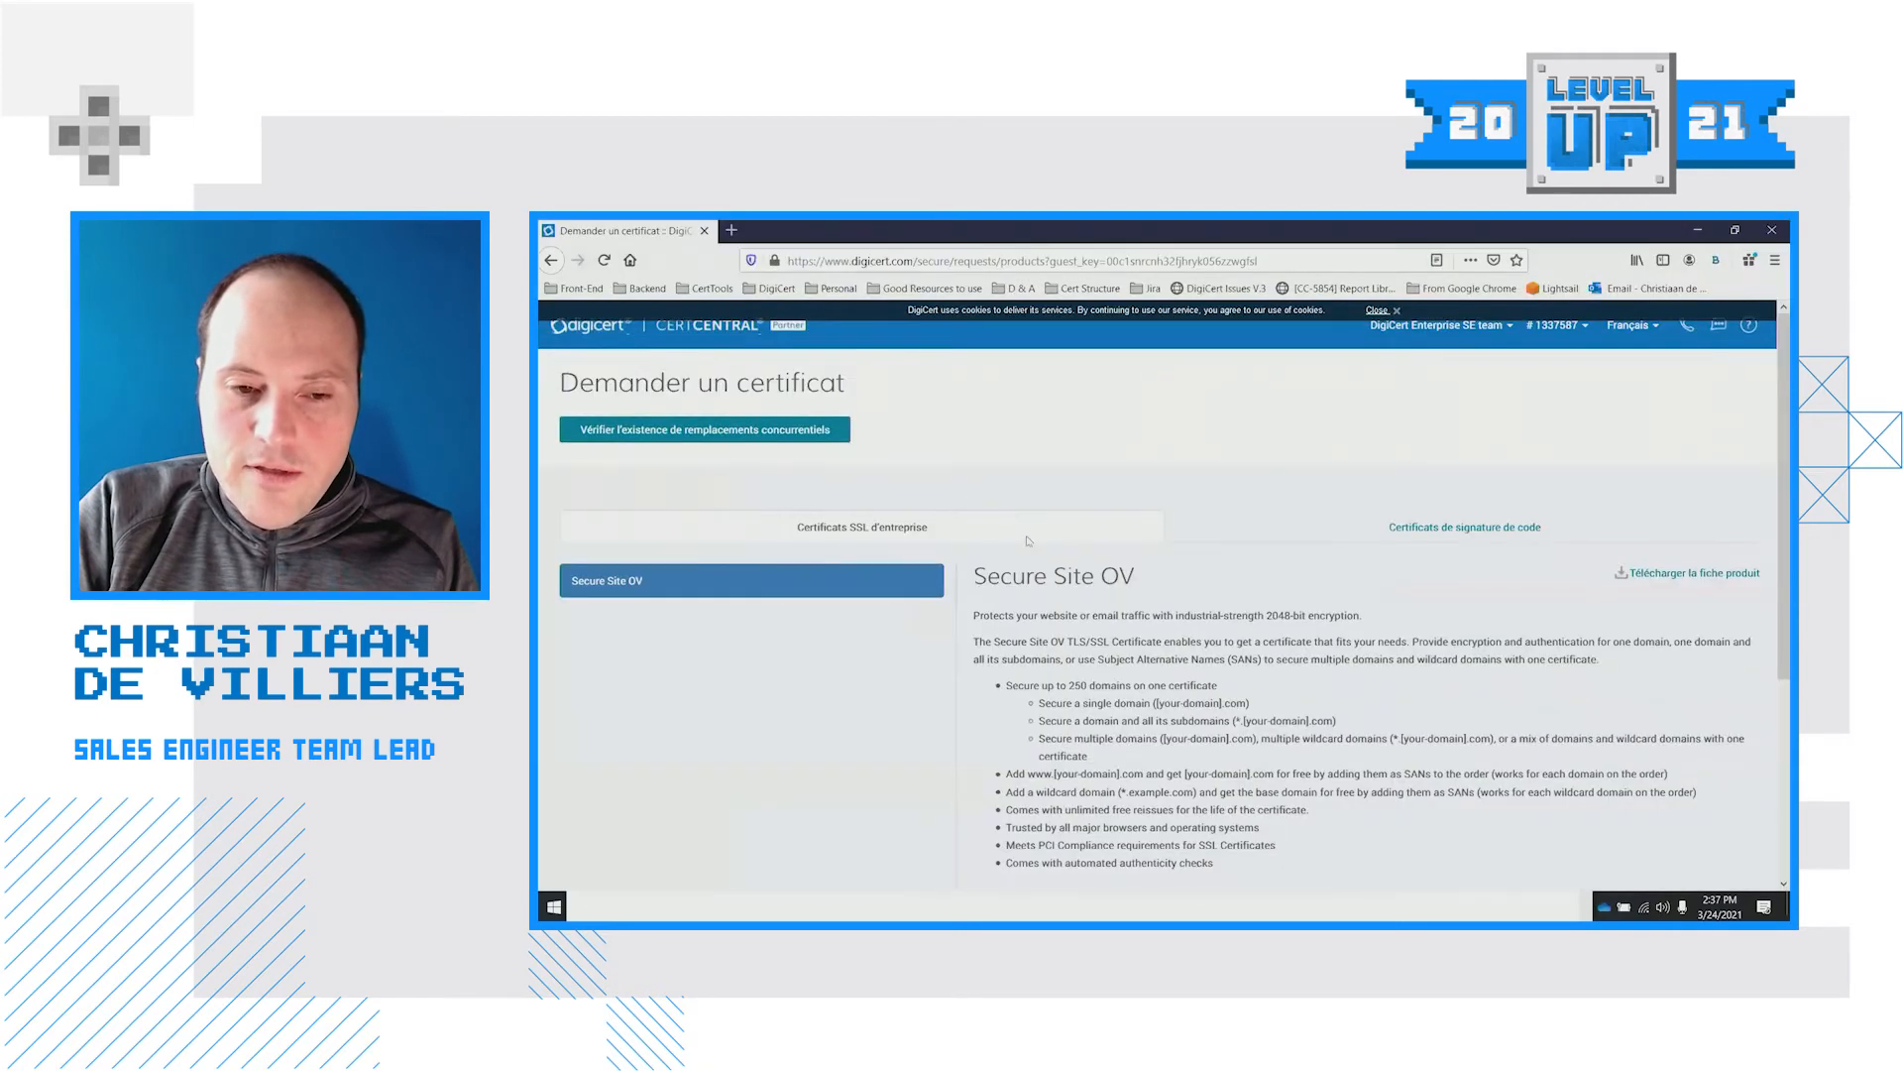
Load the copied guest link in Firefox and switch the guest page to English
click(804, 256)
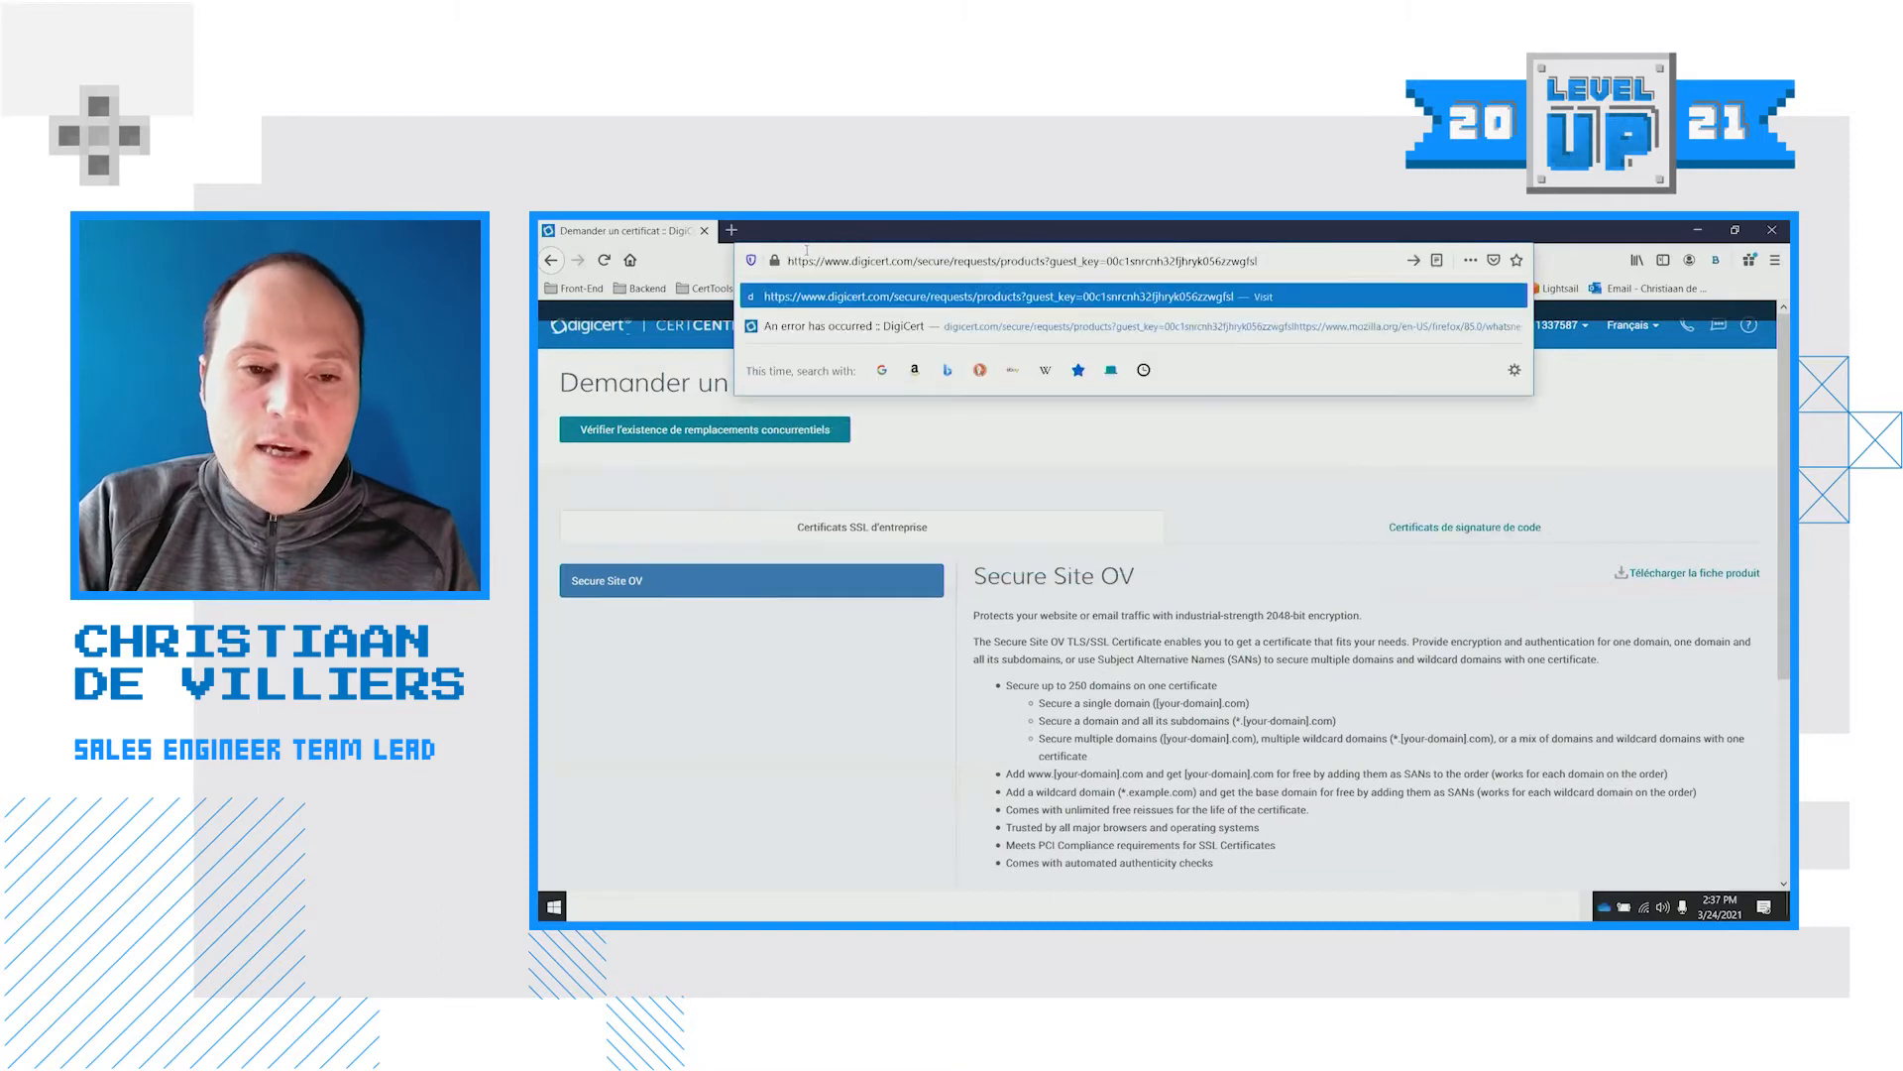
key(Return)
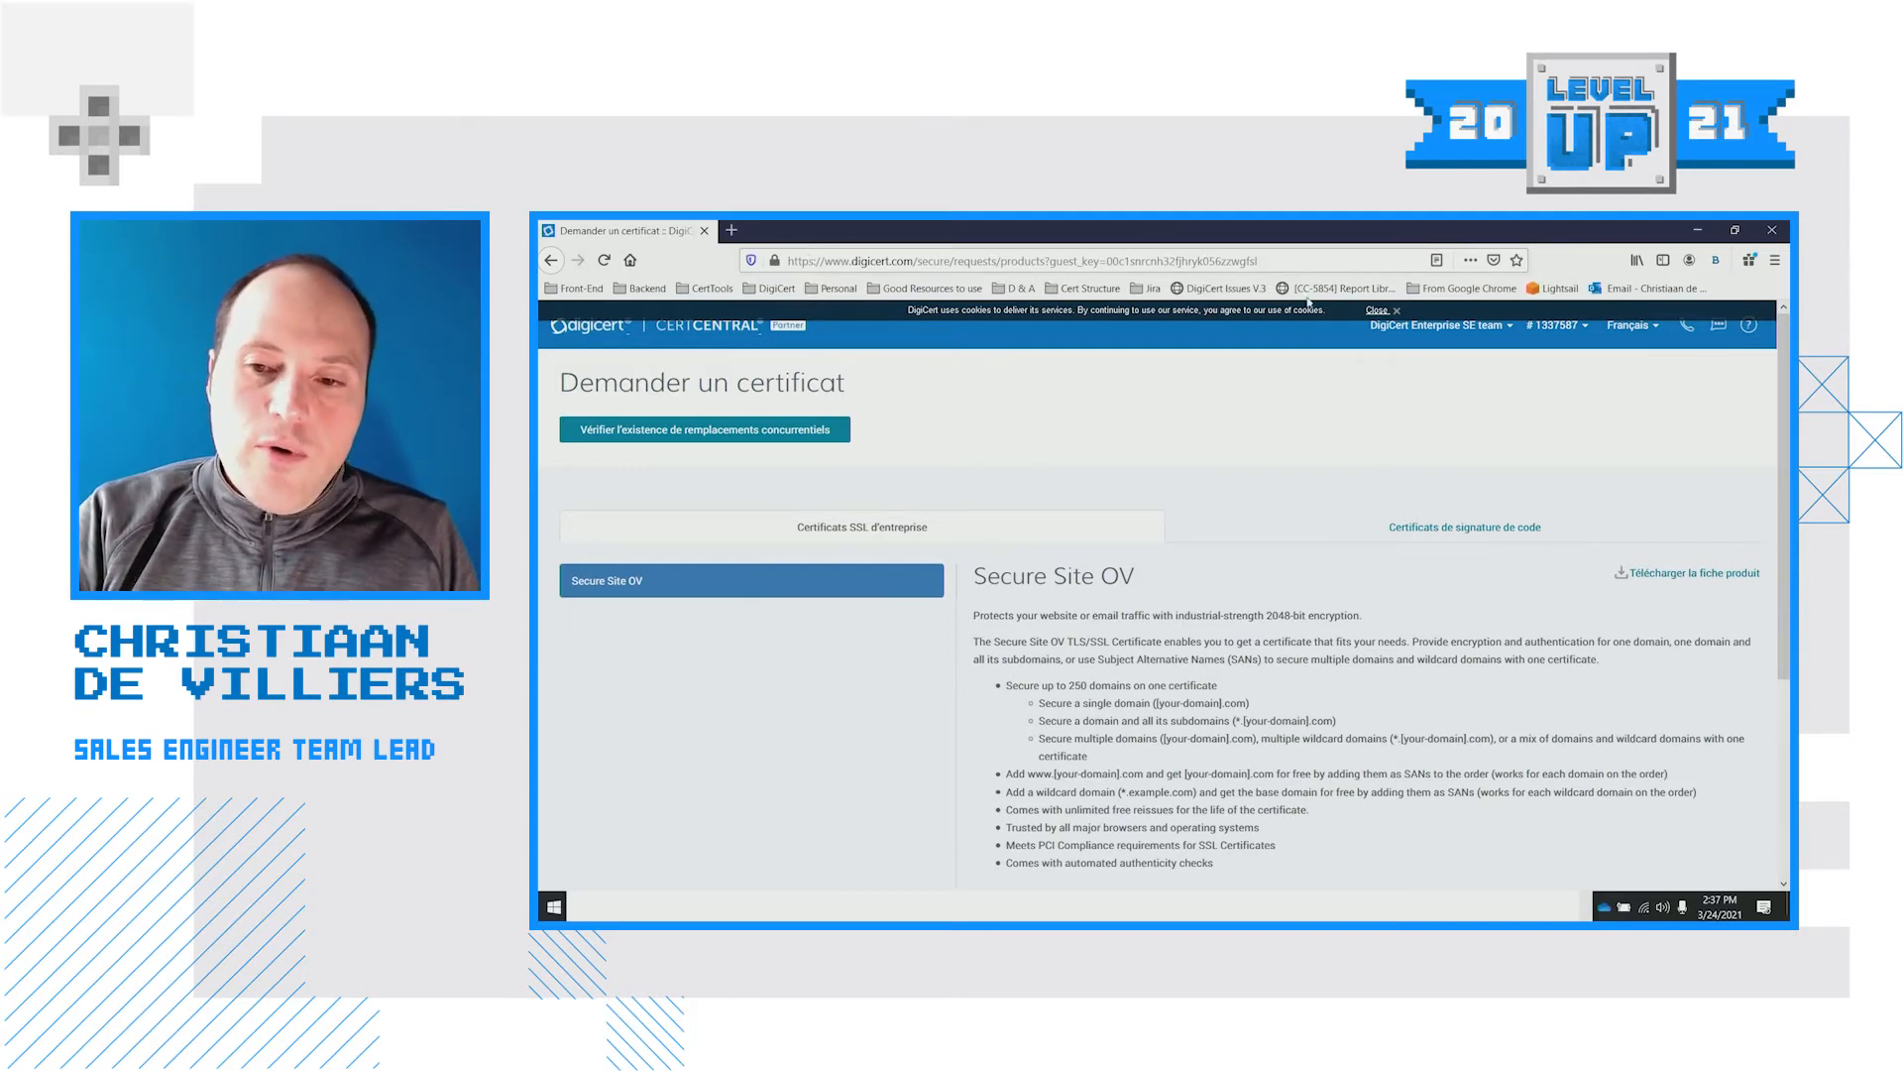
click(1629, 333)
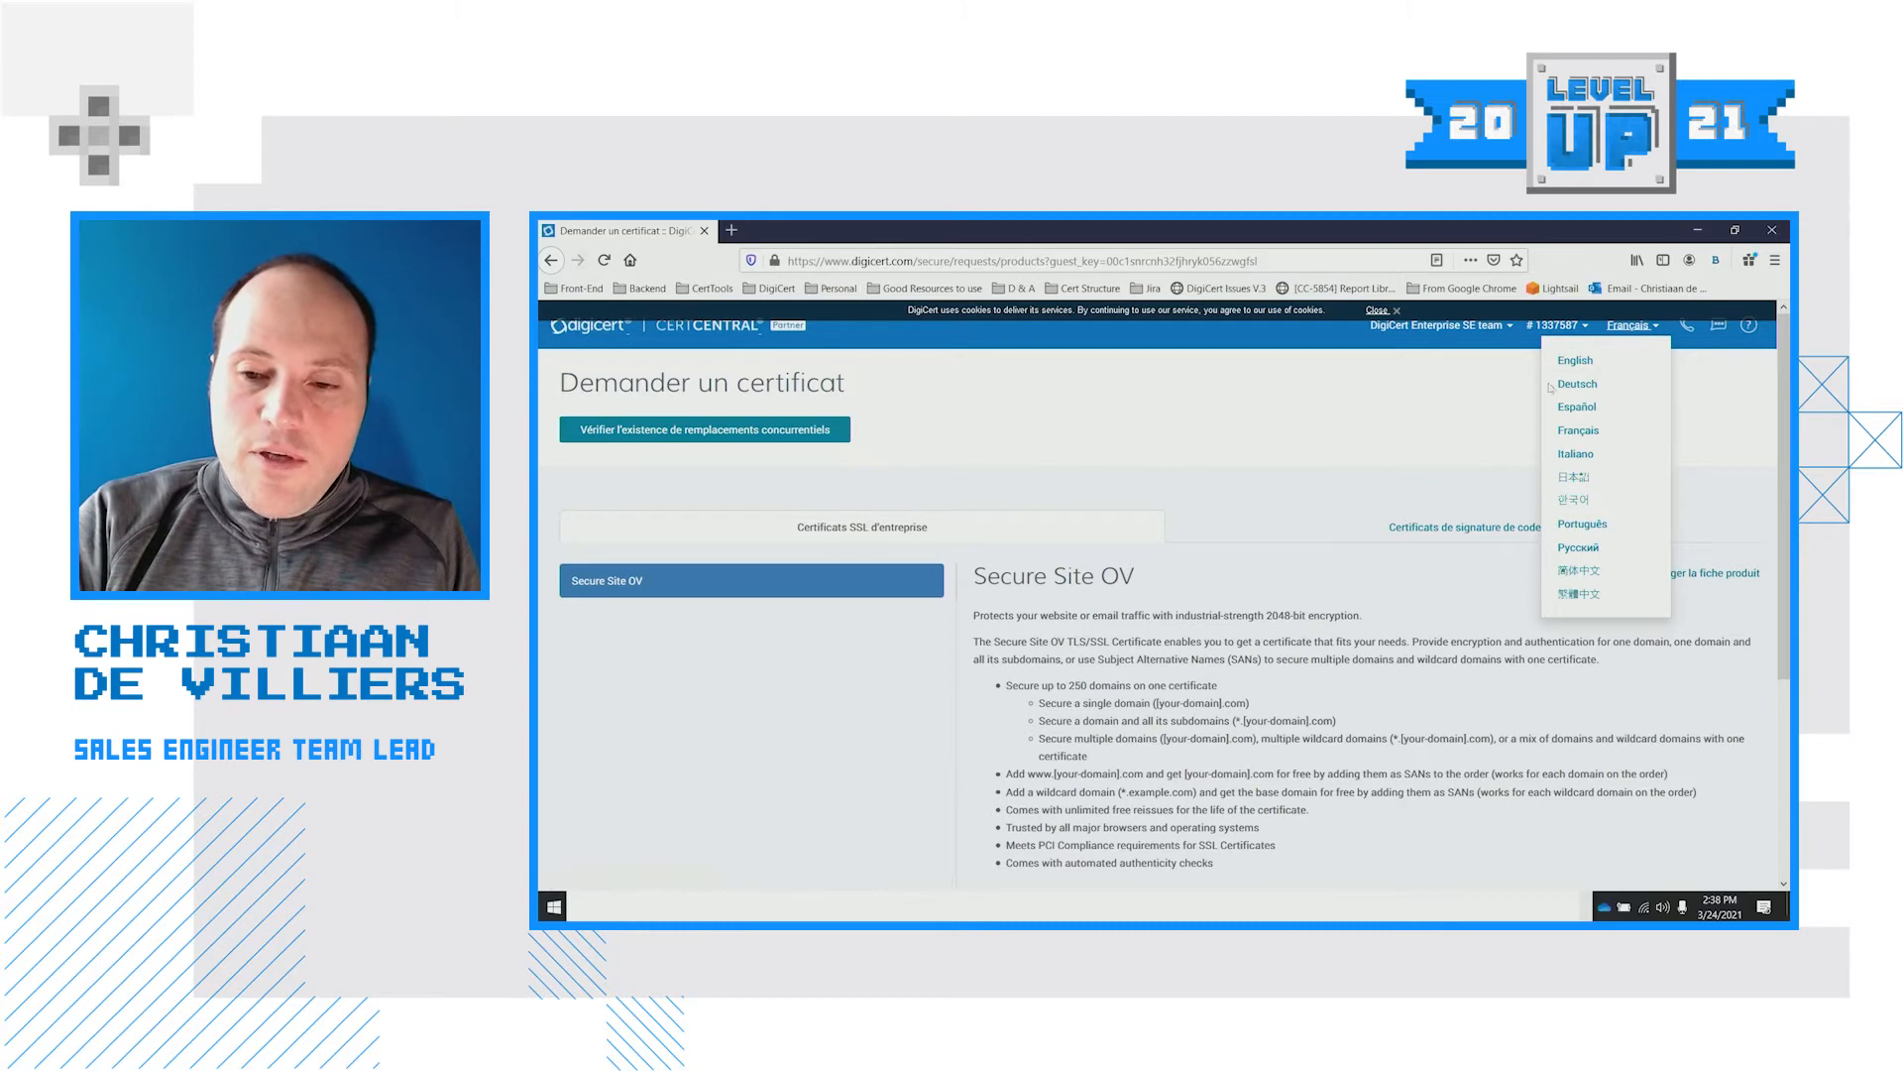
click(1576, 361)
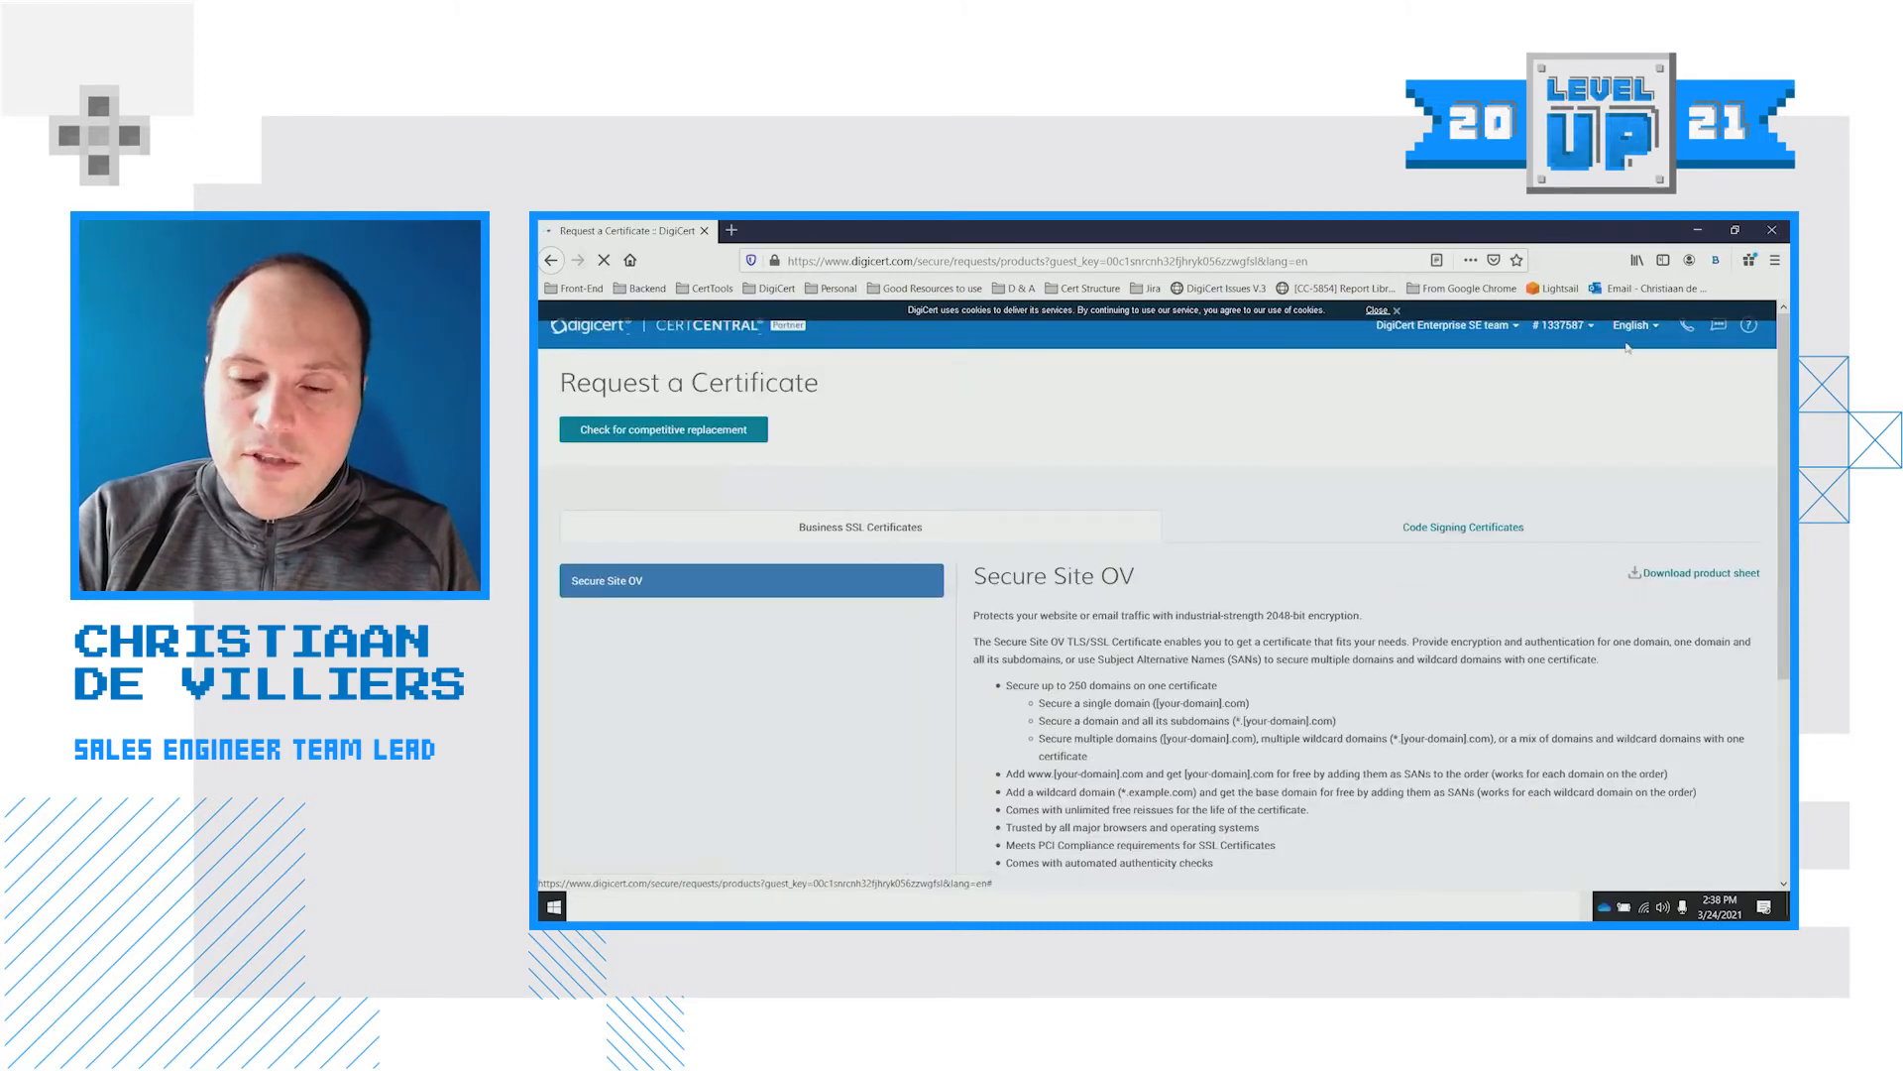
scroll(1341, 441, down, 1)
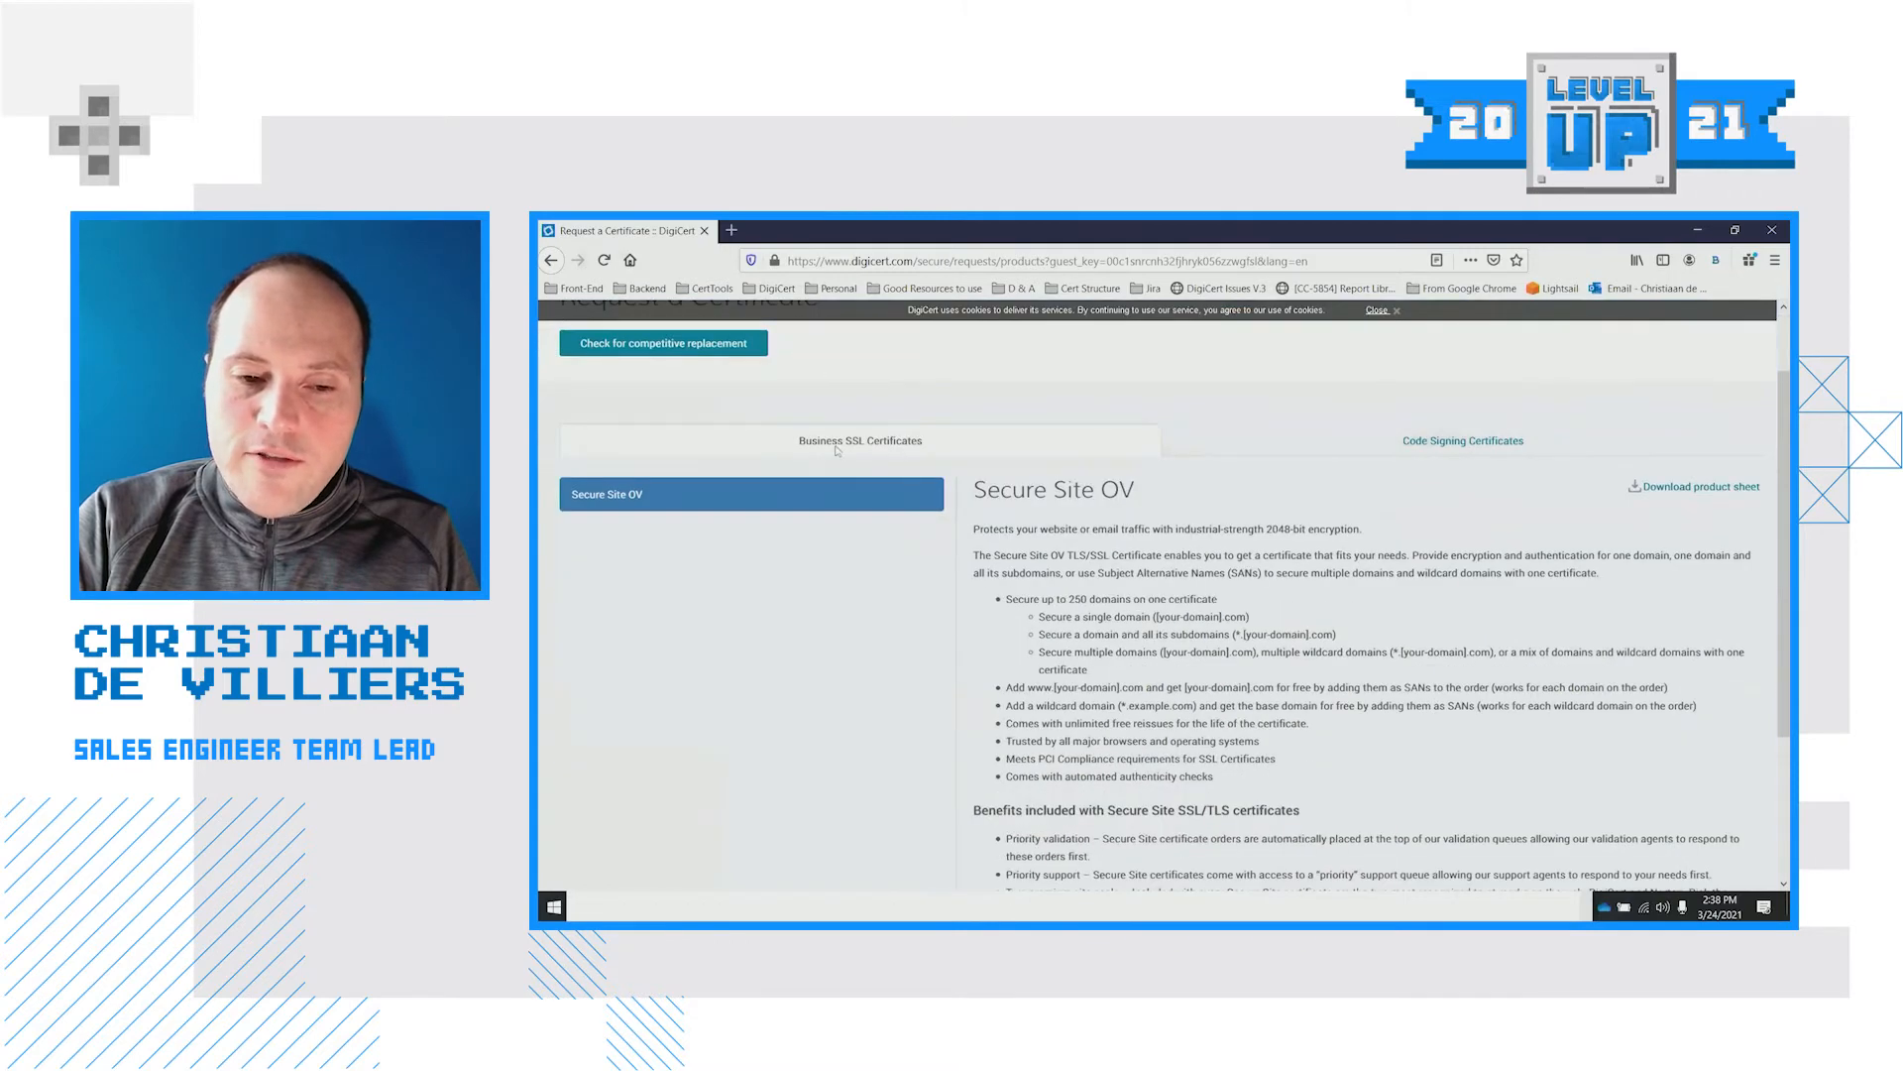
scroll(1153, 543, down, 2)
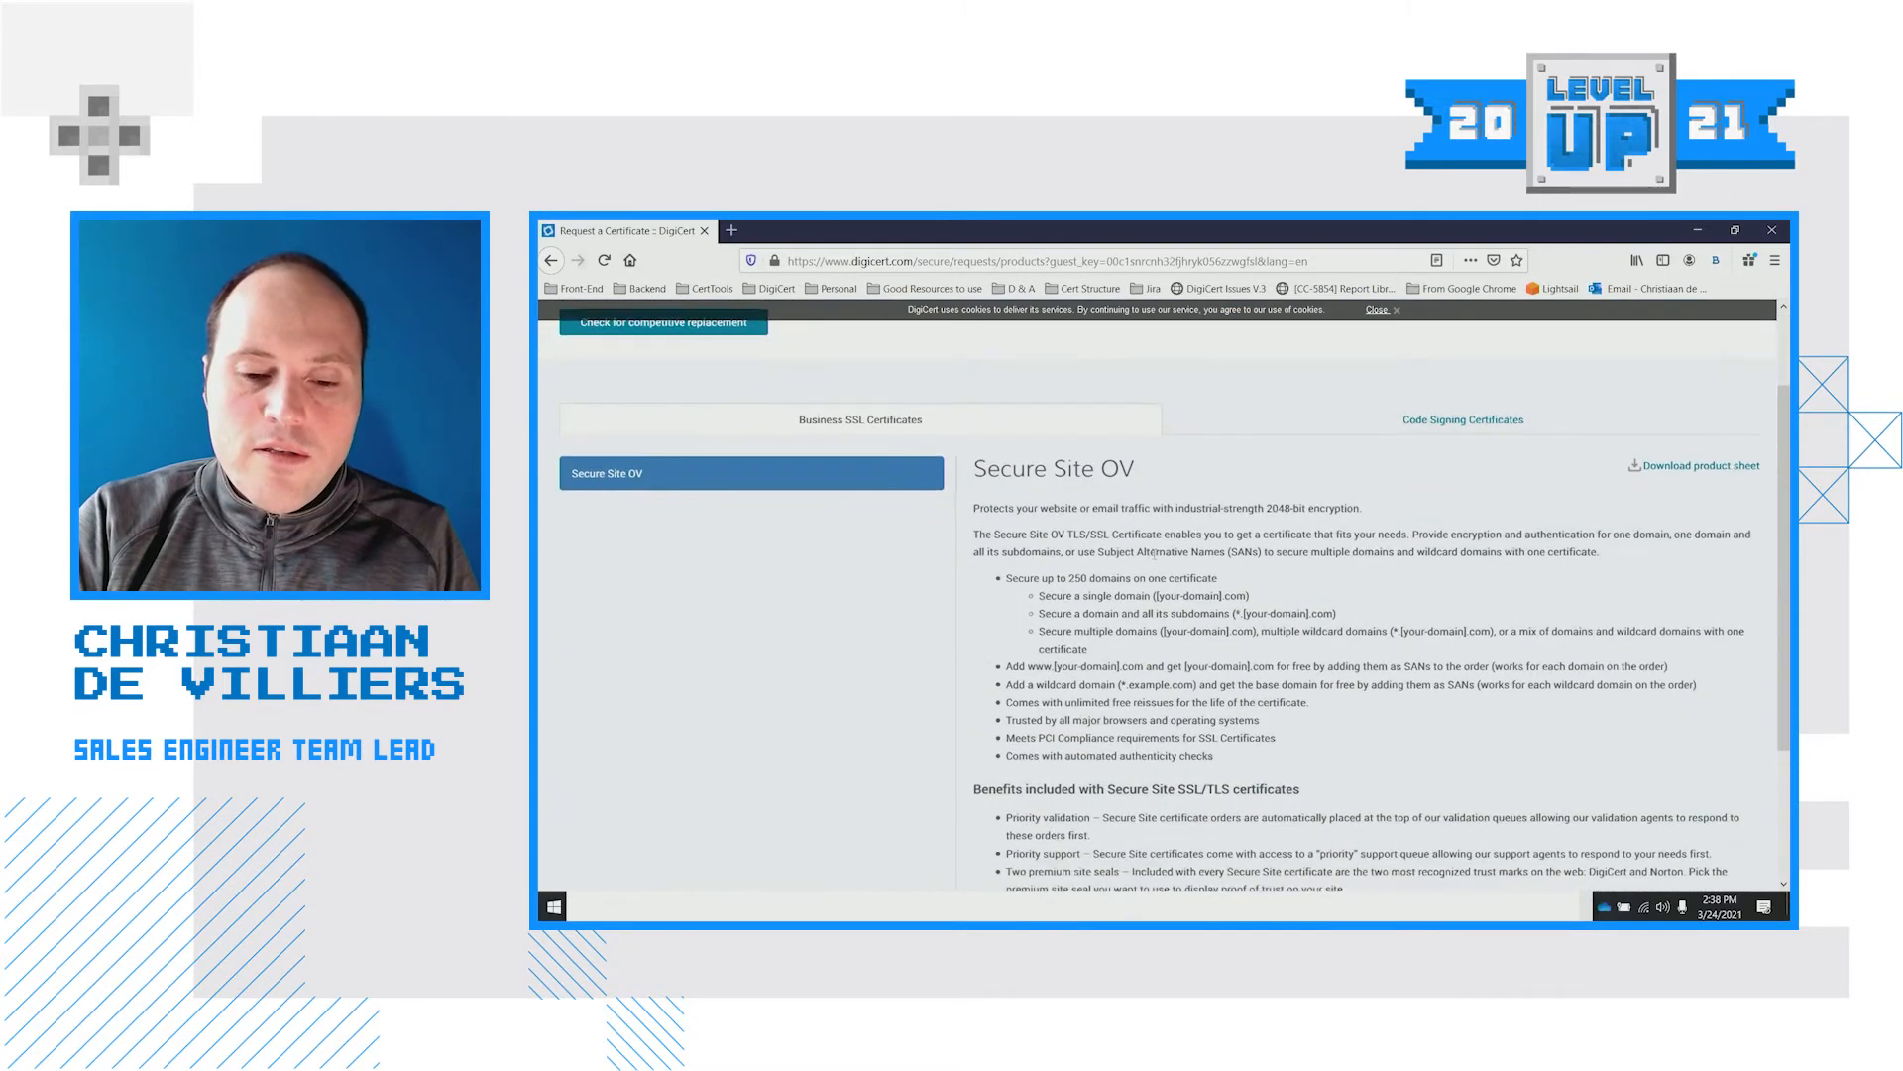
scroll(1075, 674, up, 3)
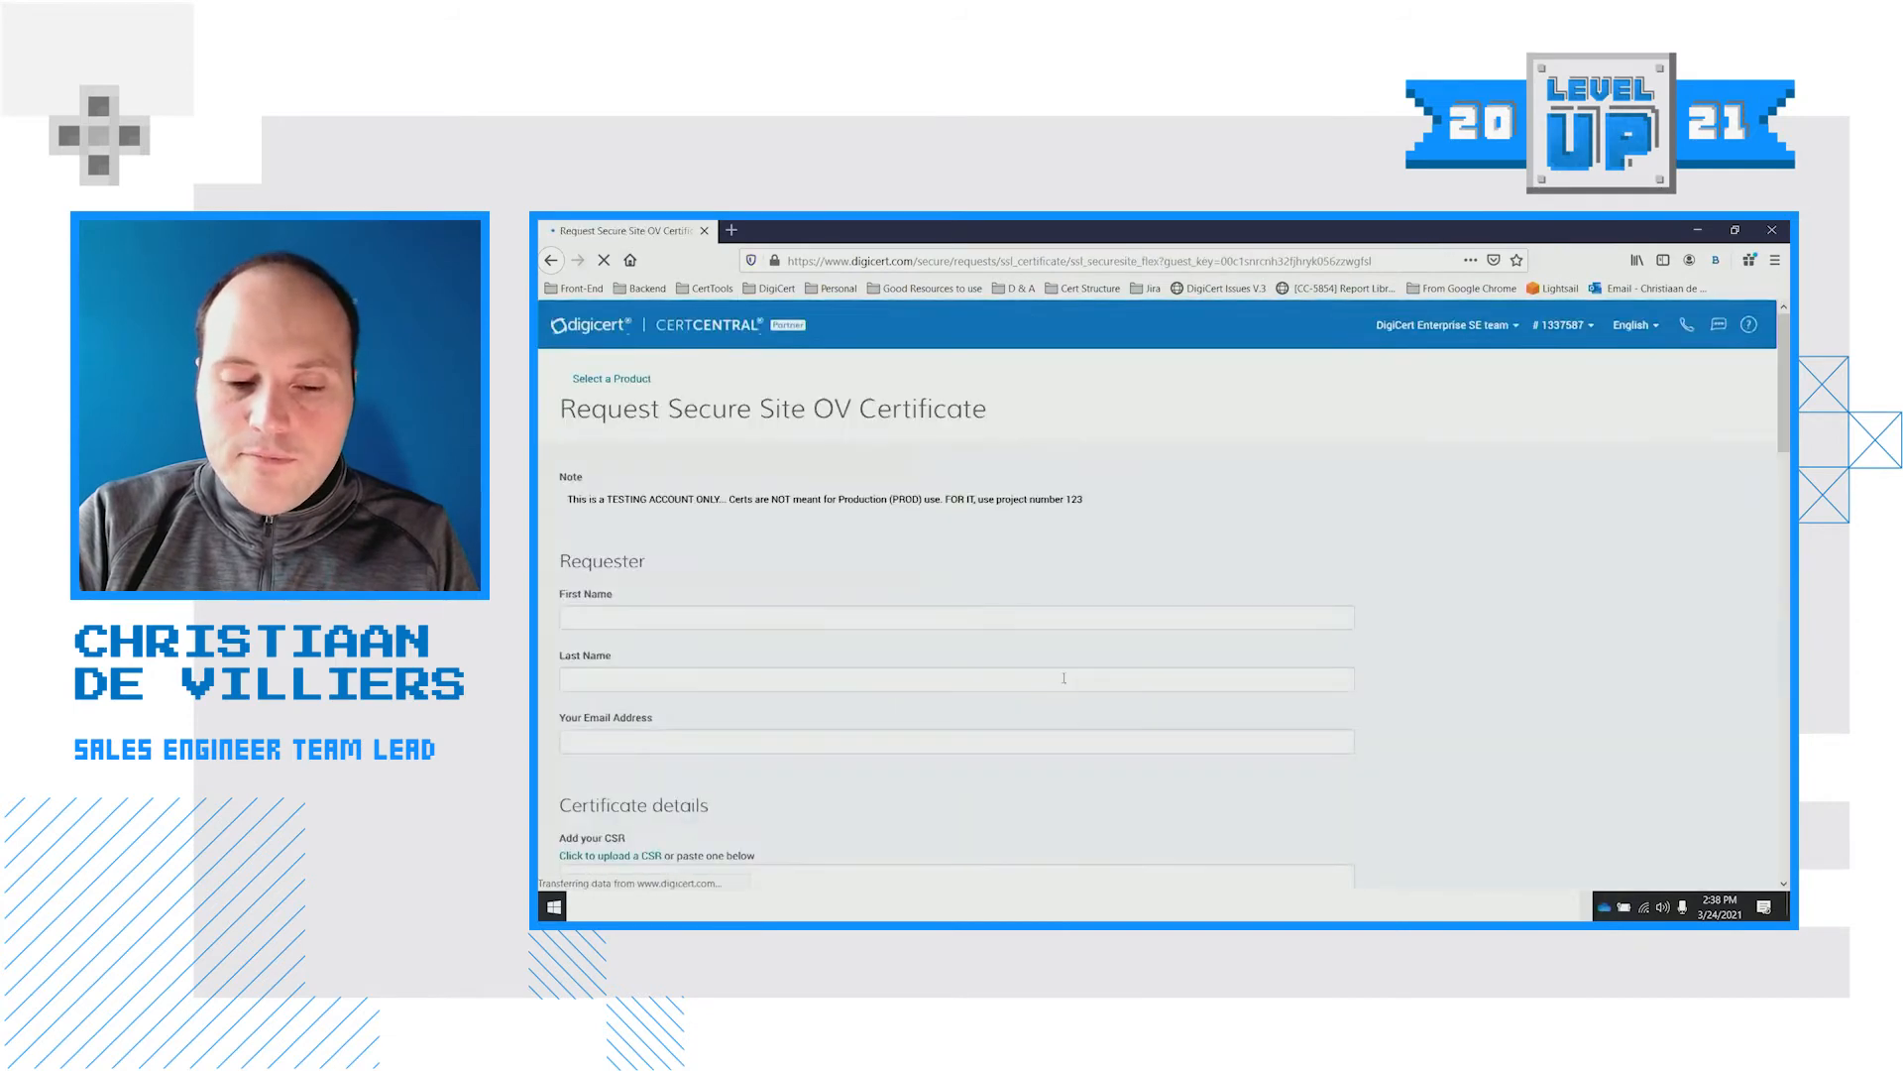
Enter the requester's first and last name on the request form
scroll(1390, 670, down, 1)
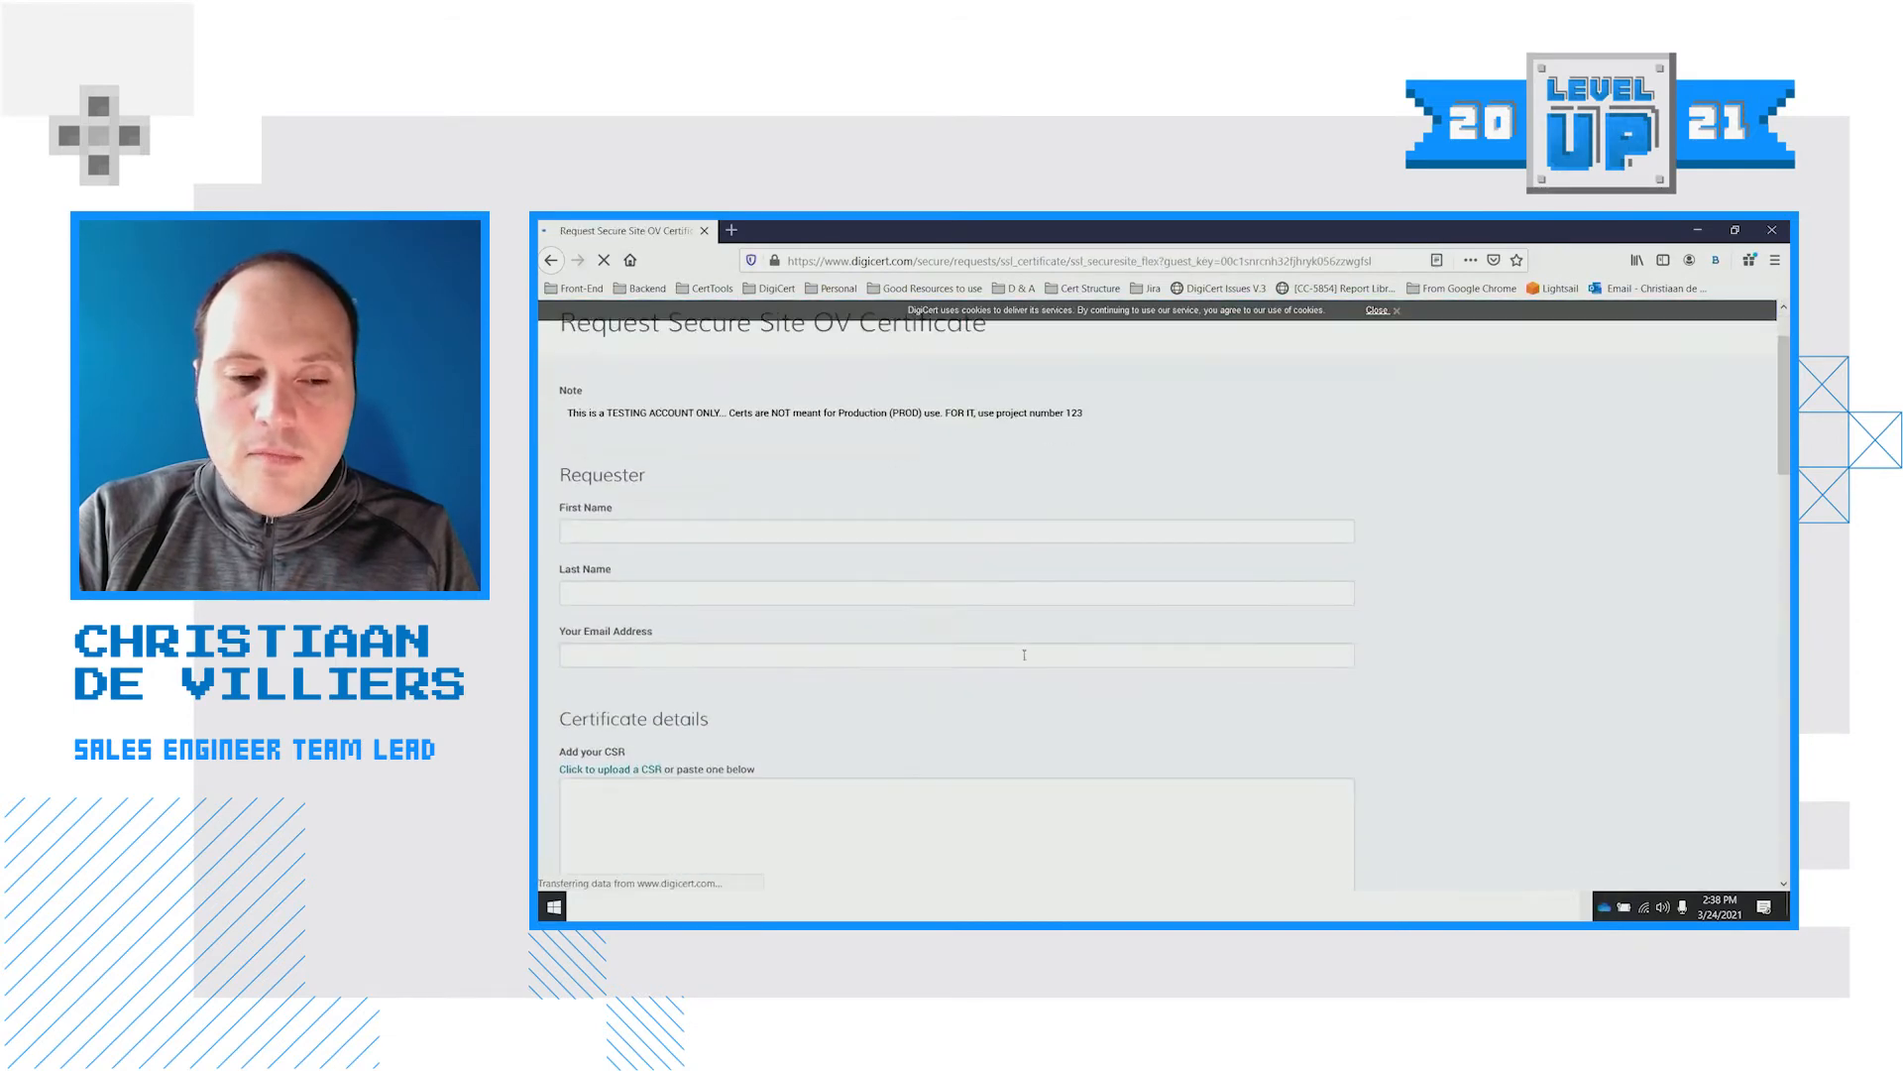
click(623, 536)
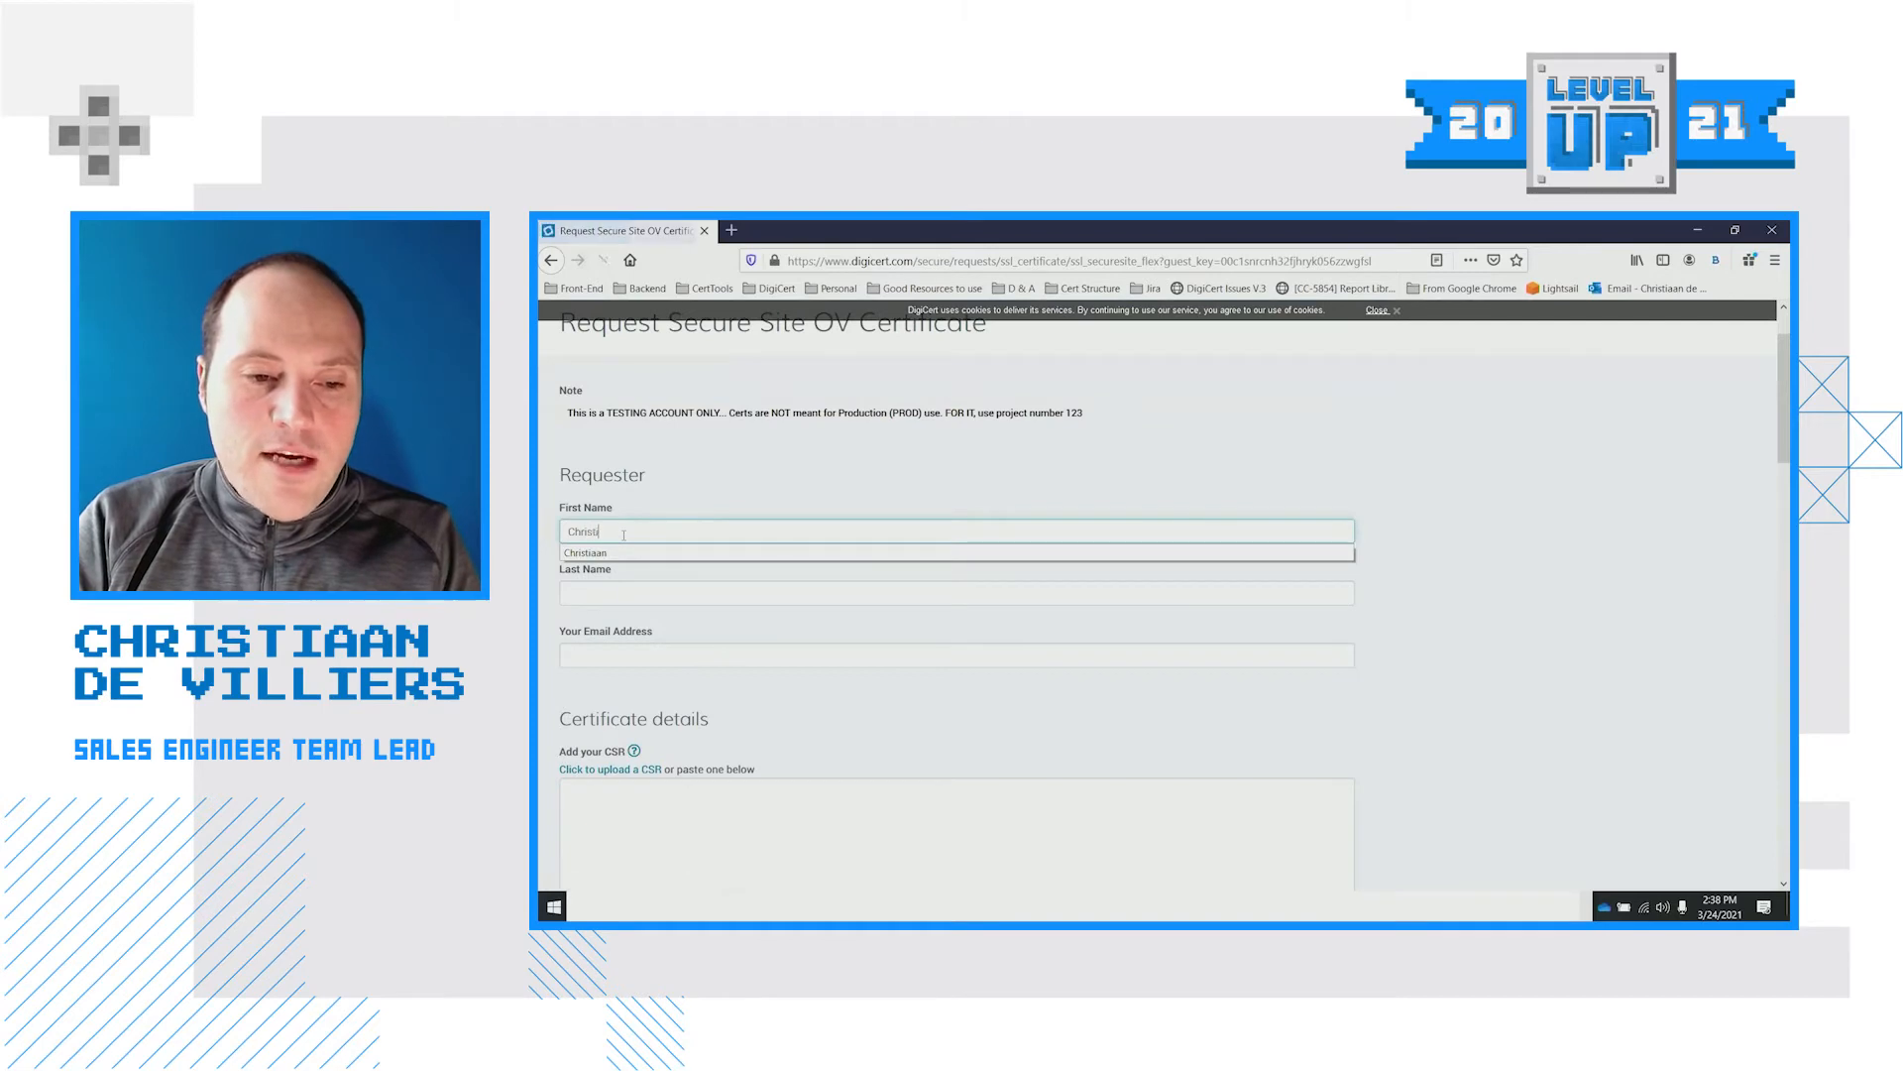
click(598, 553)
click(606, 591)
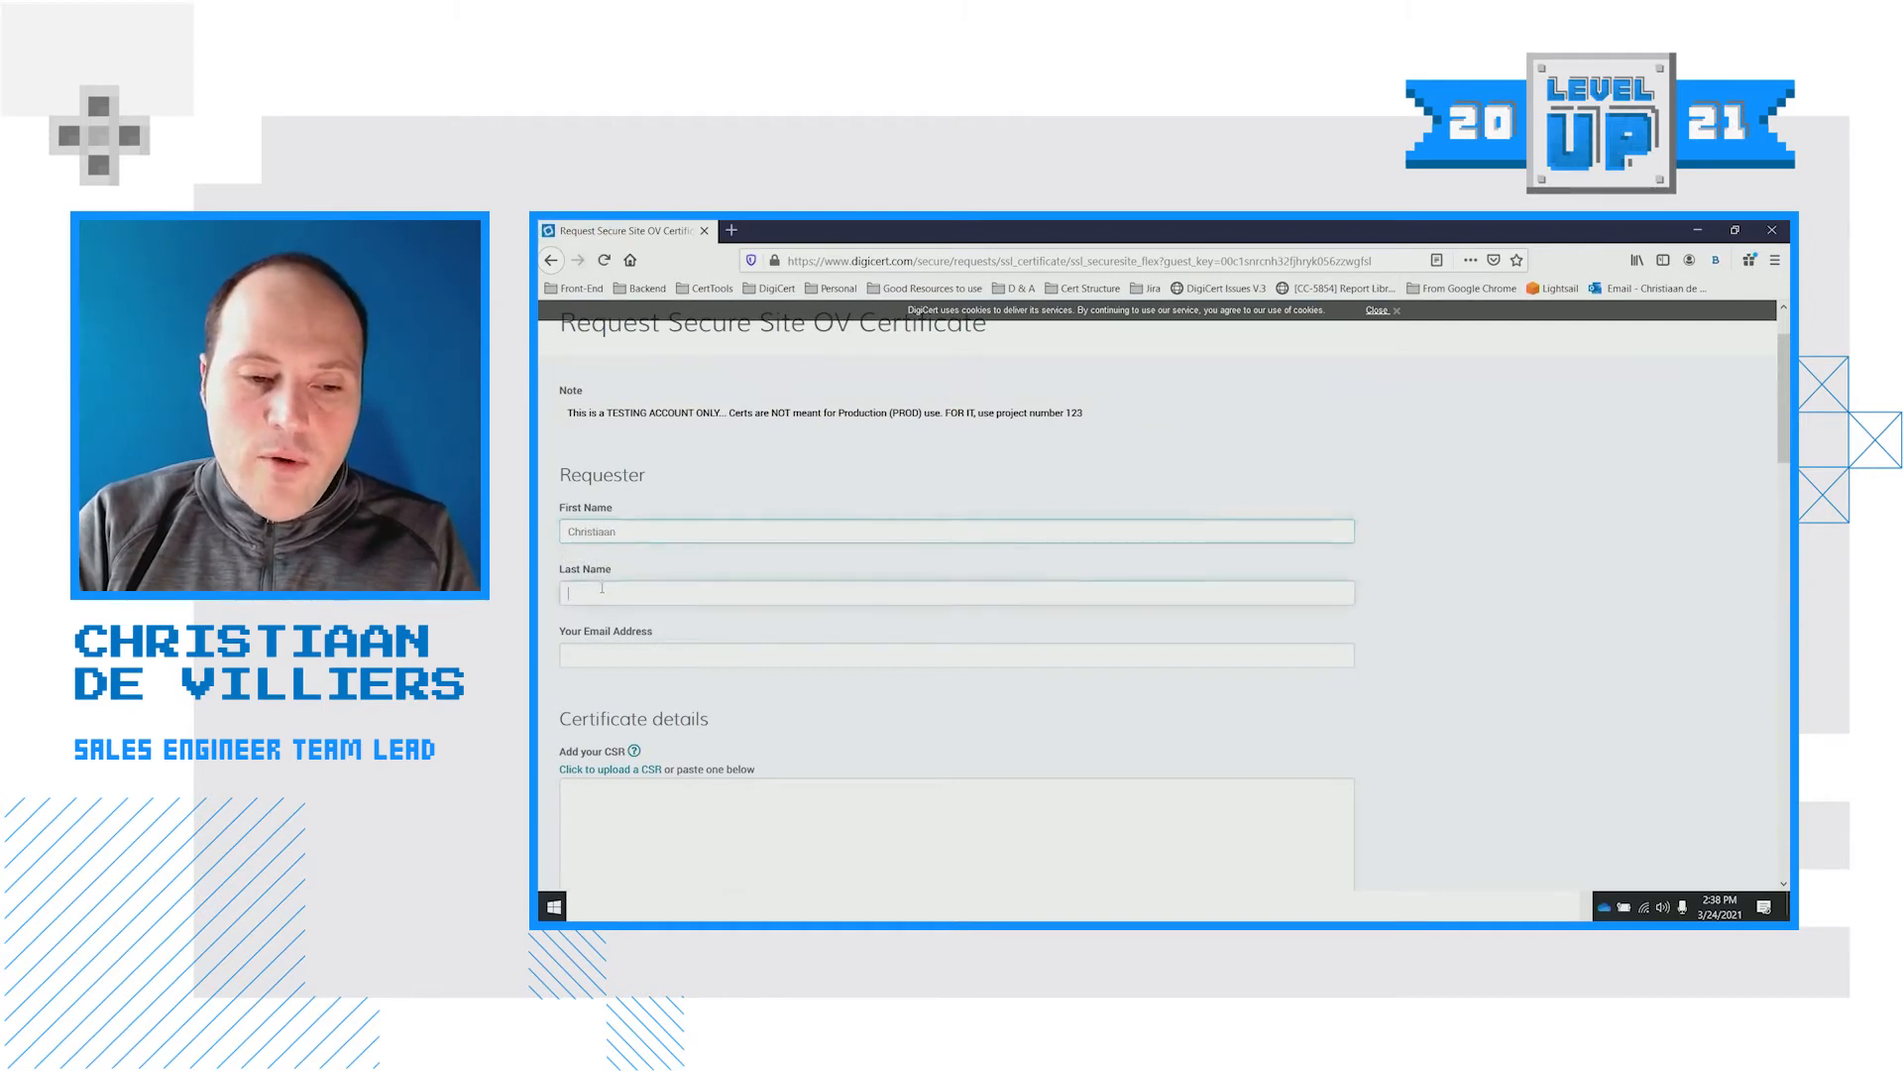
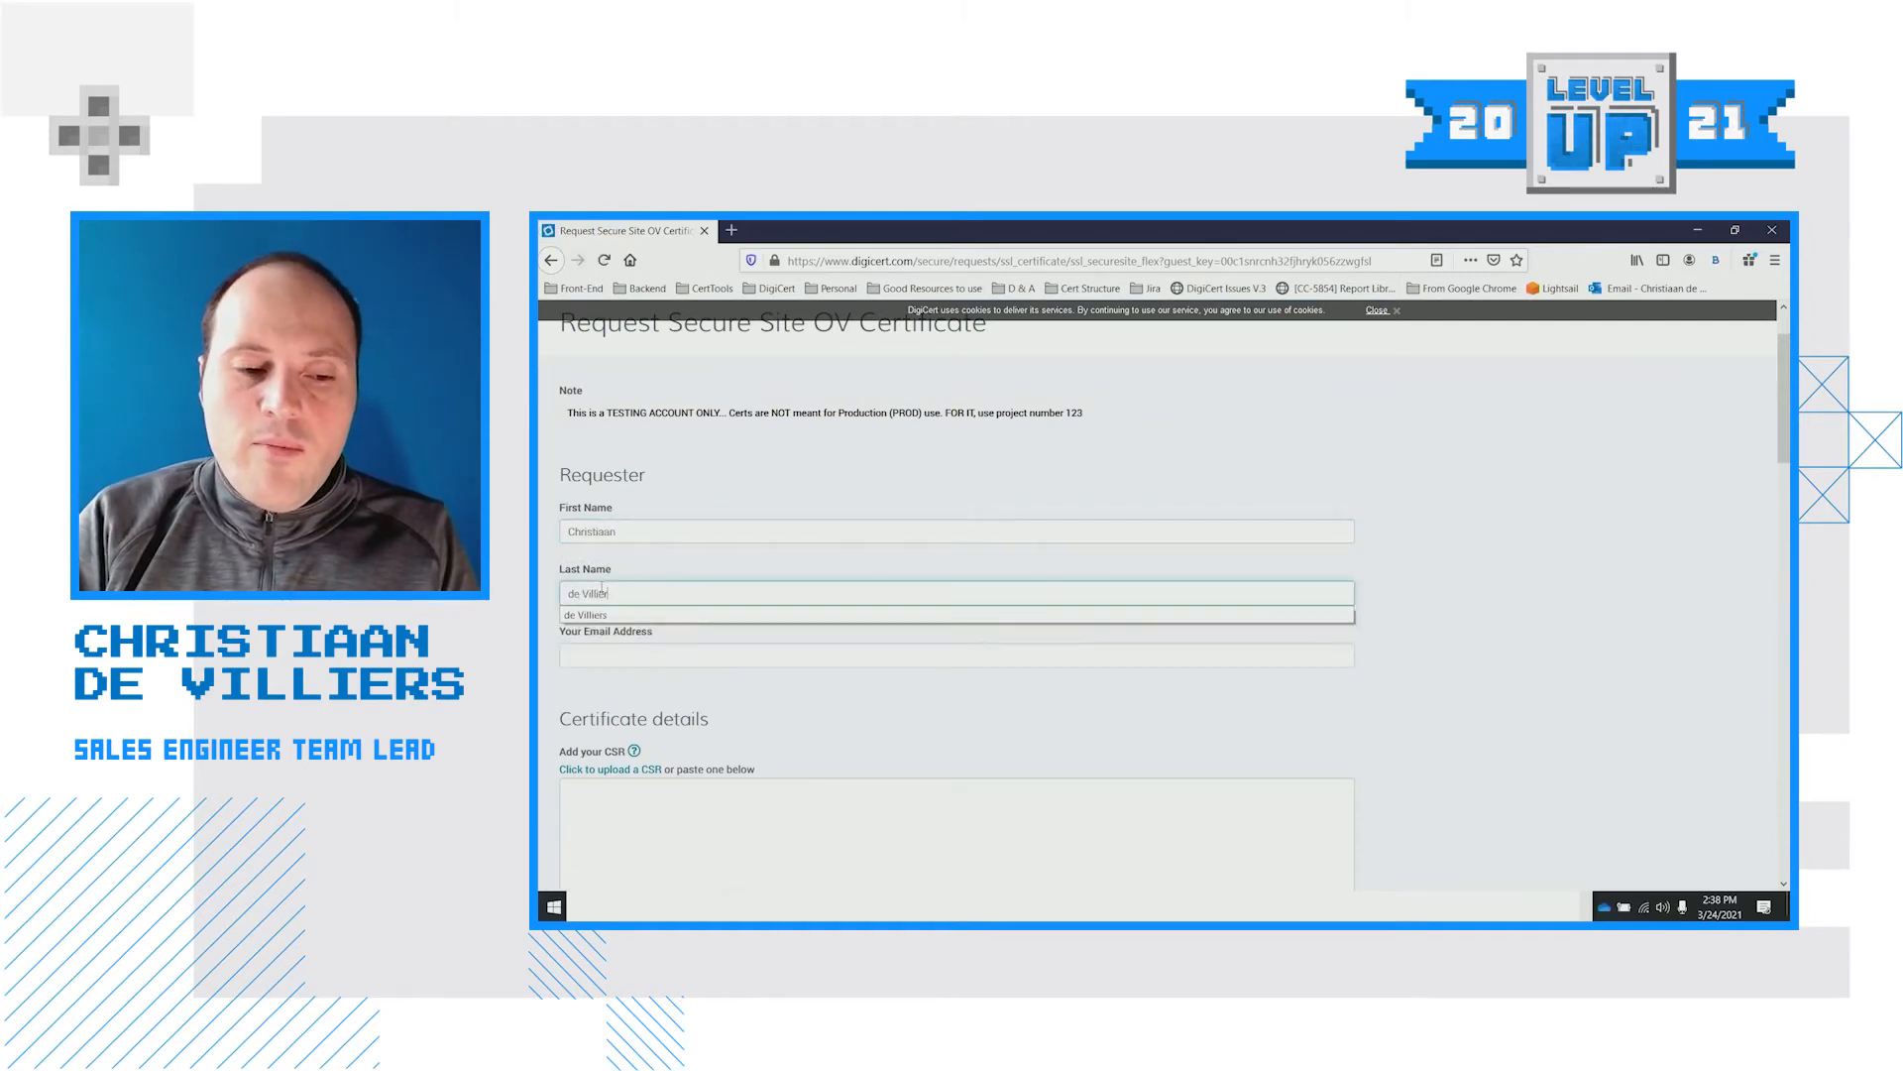
click(1515, 645)
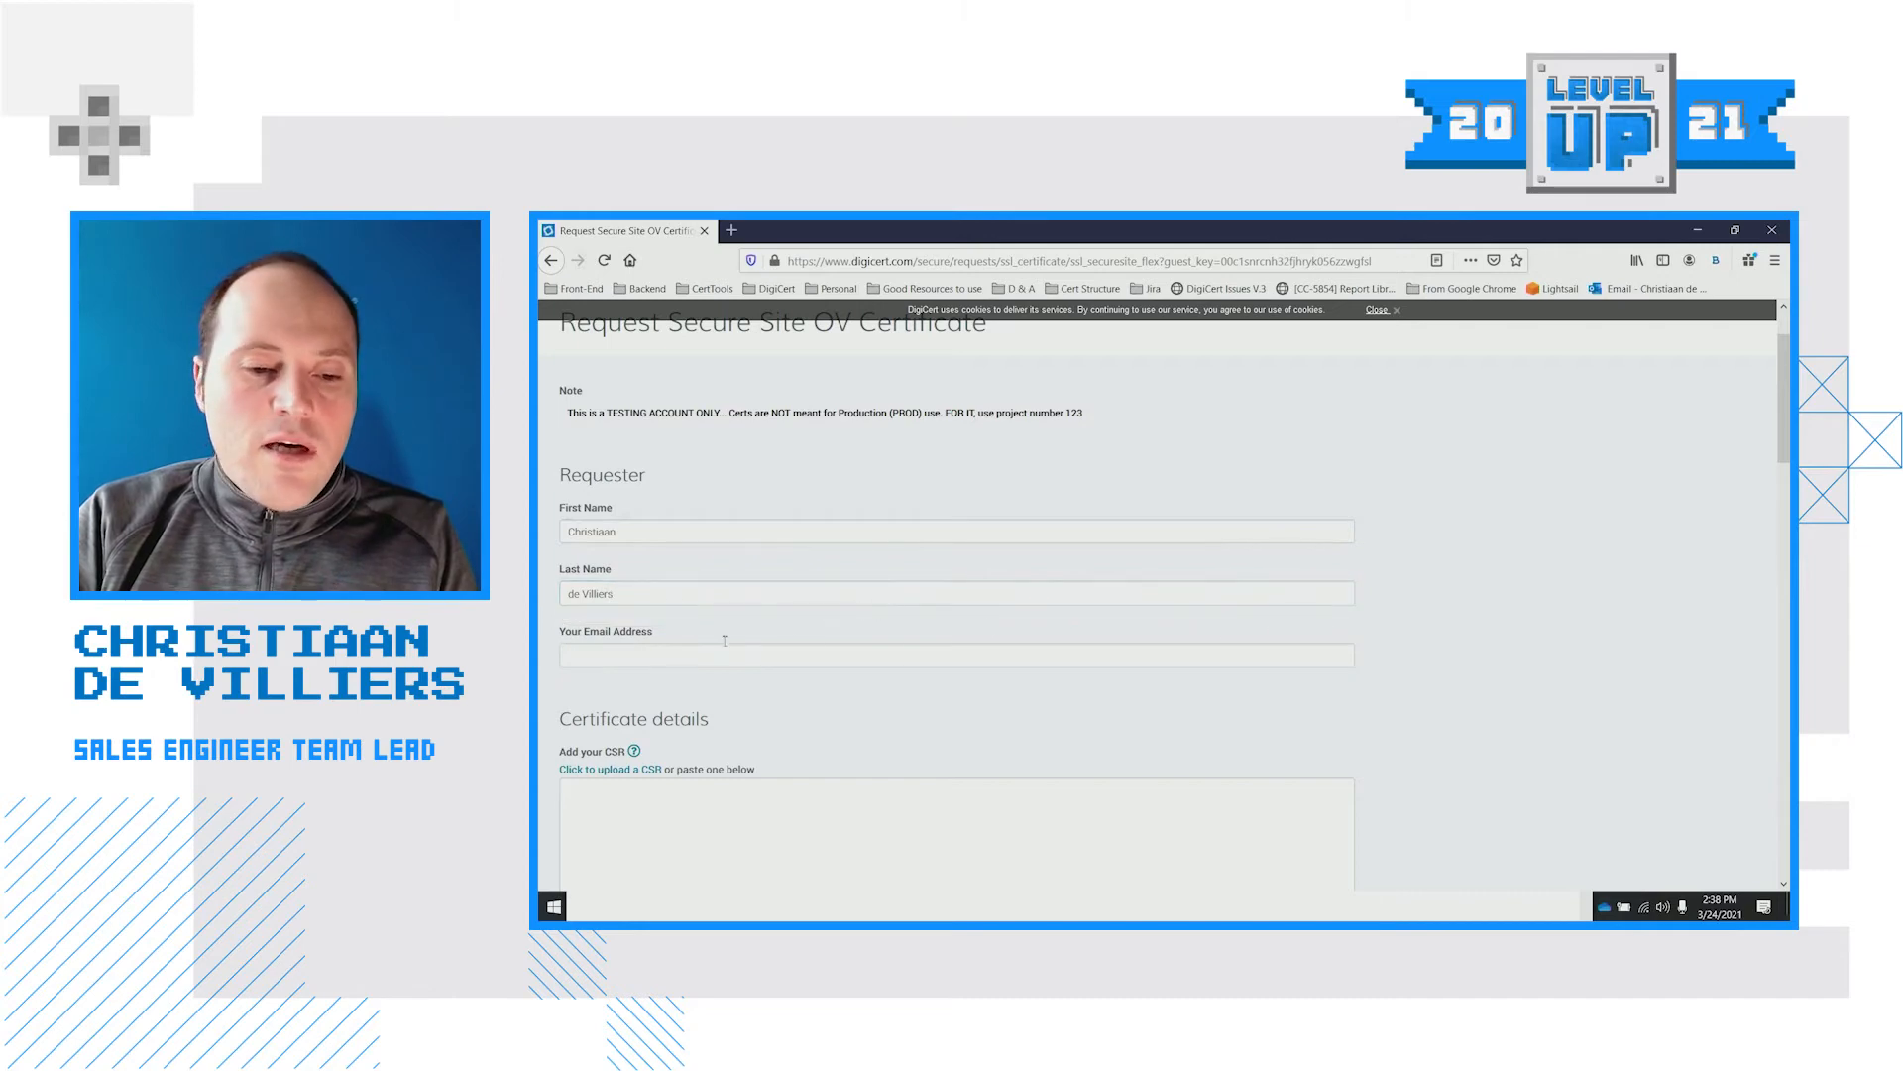
Fill in the requester's e-mail address from the autofill suggestion and switch windows
click(677, 654)
text(christ)
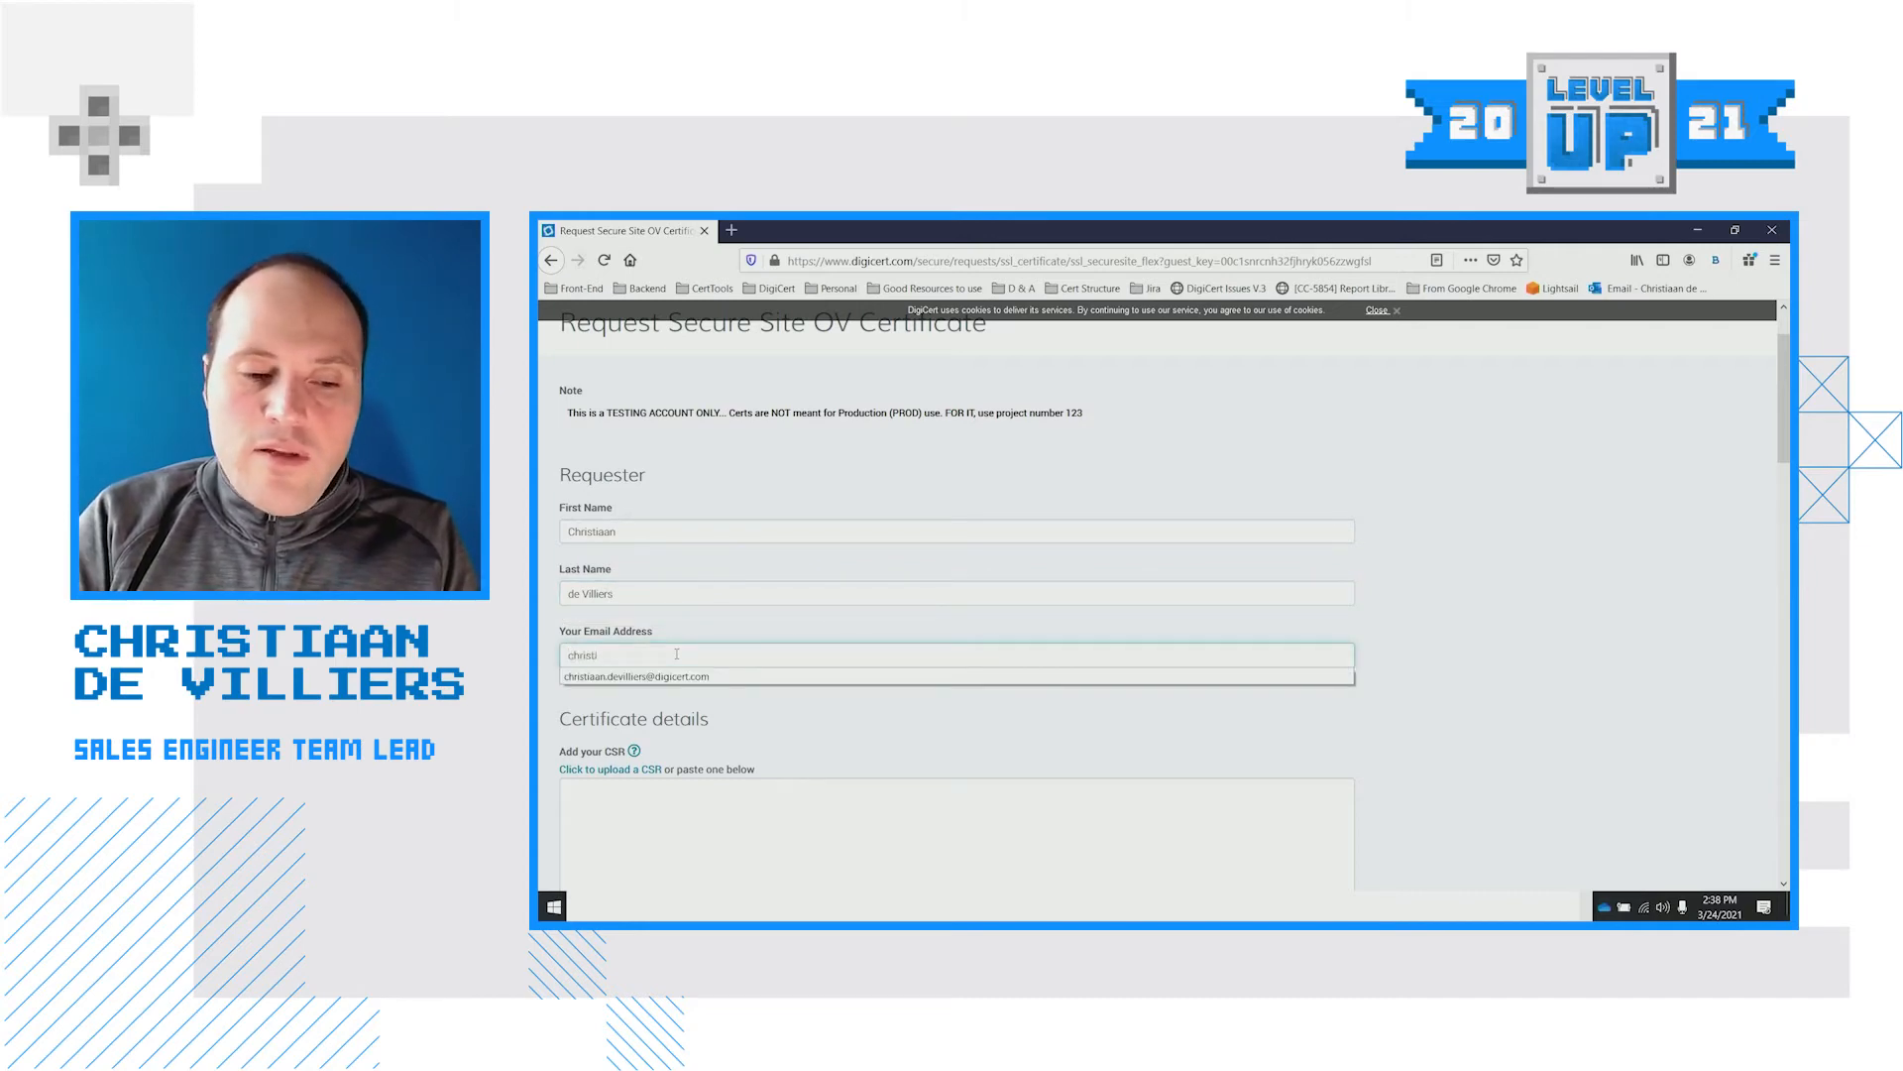
text(i)
click(684, 676)
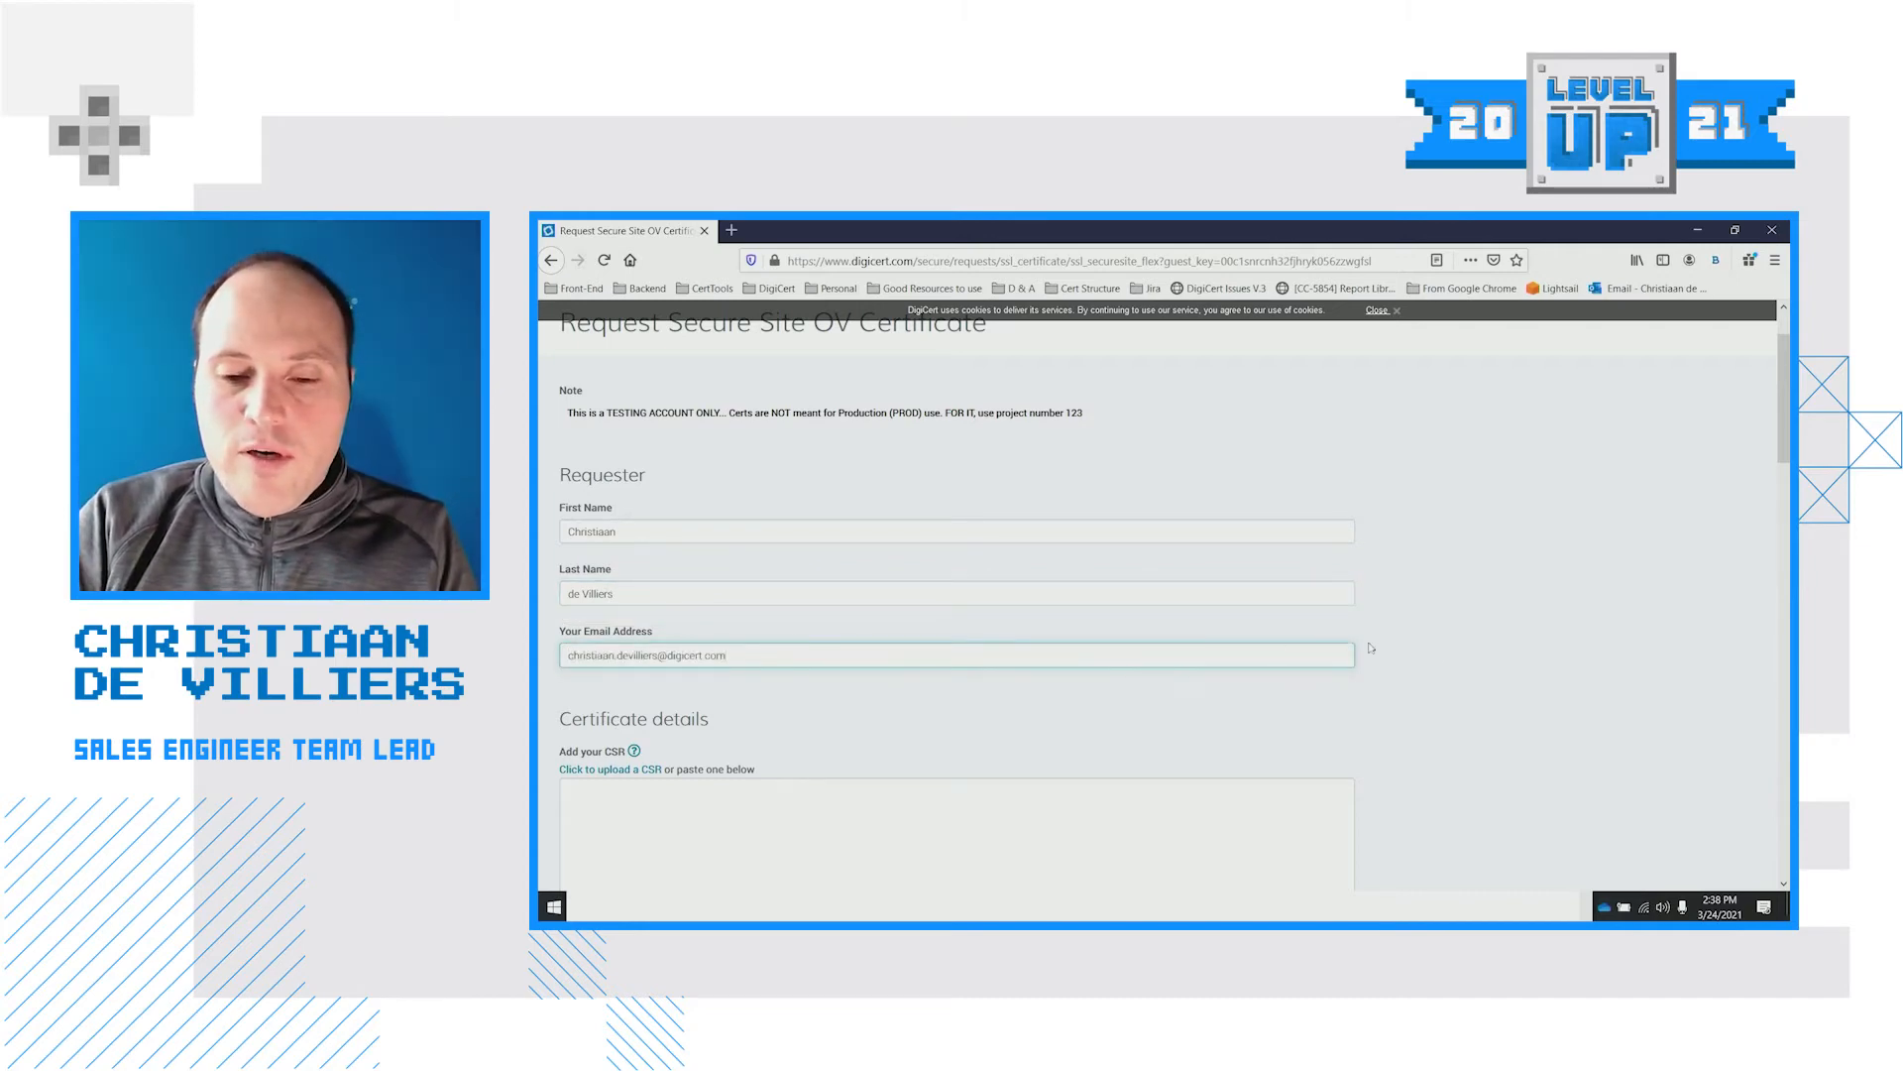
scroll(1371, 647, down, 3)
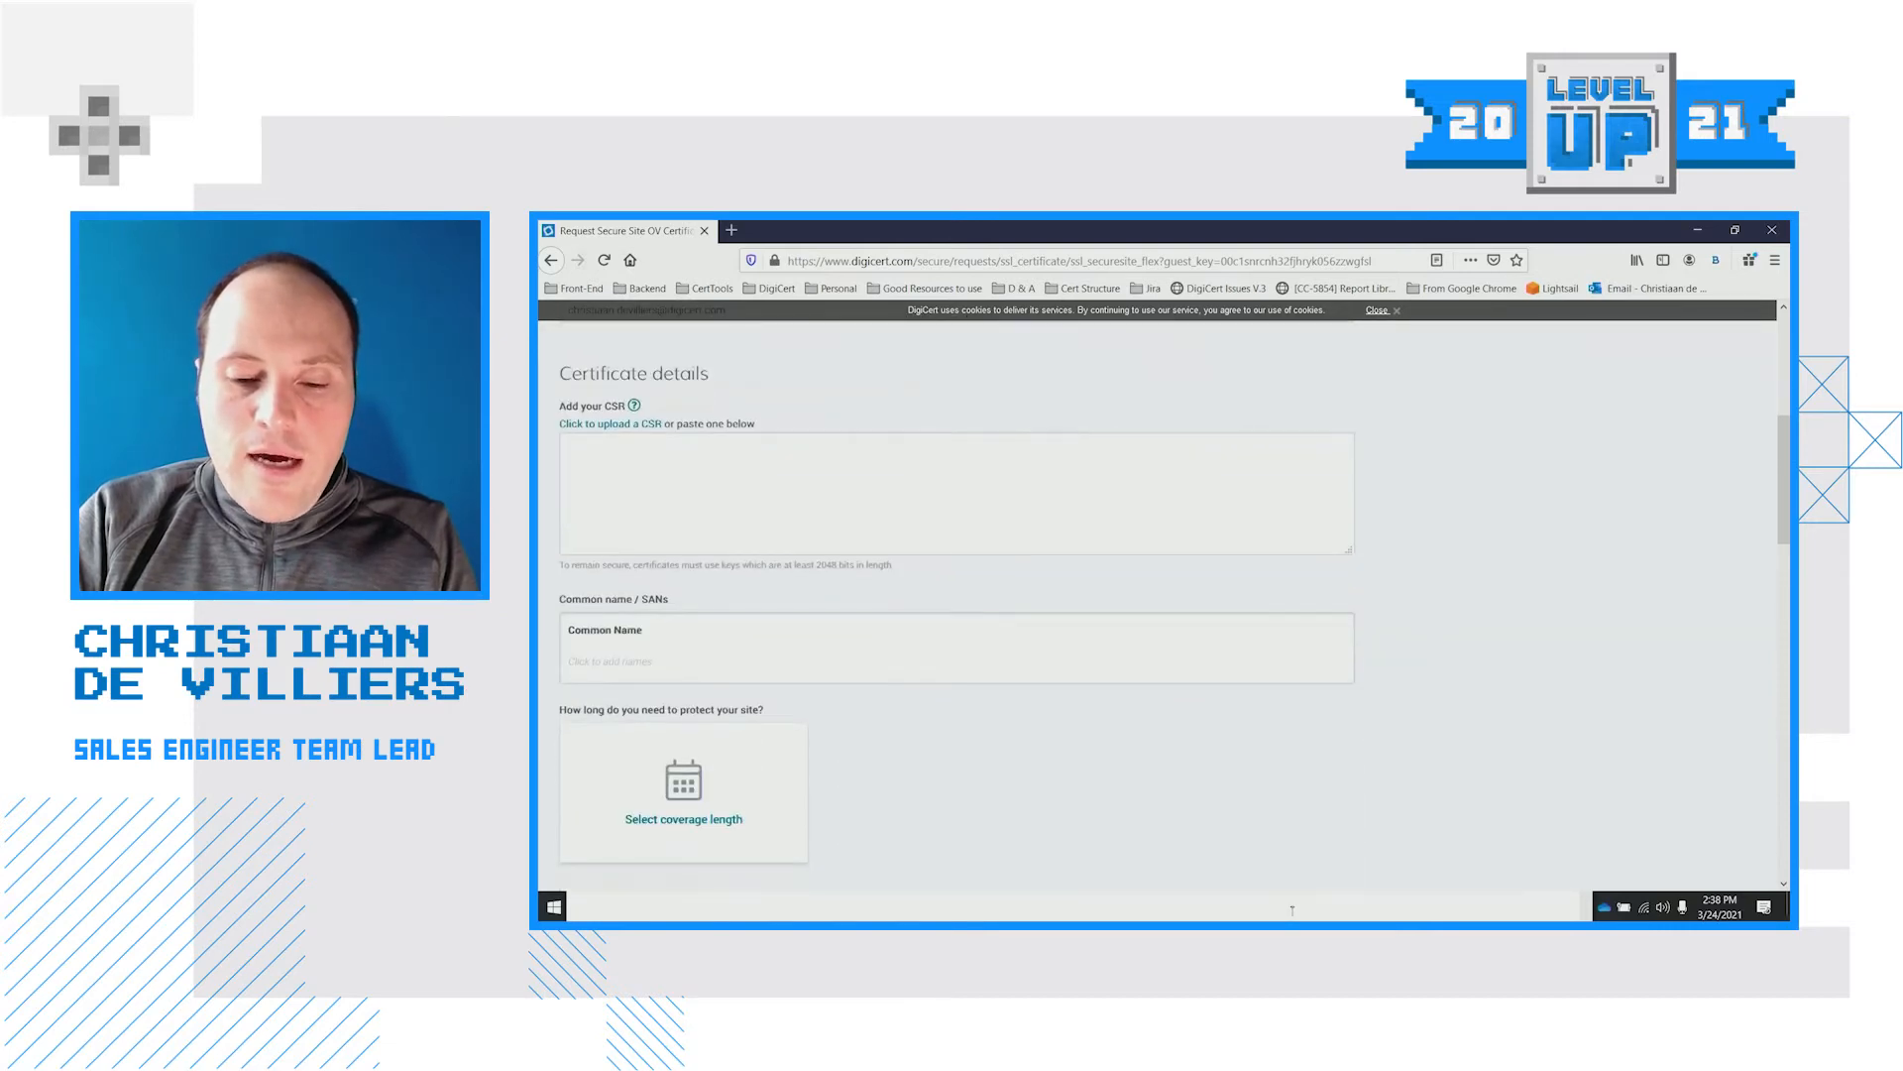
key(alt+Tab)
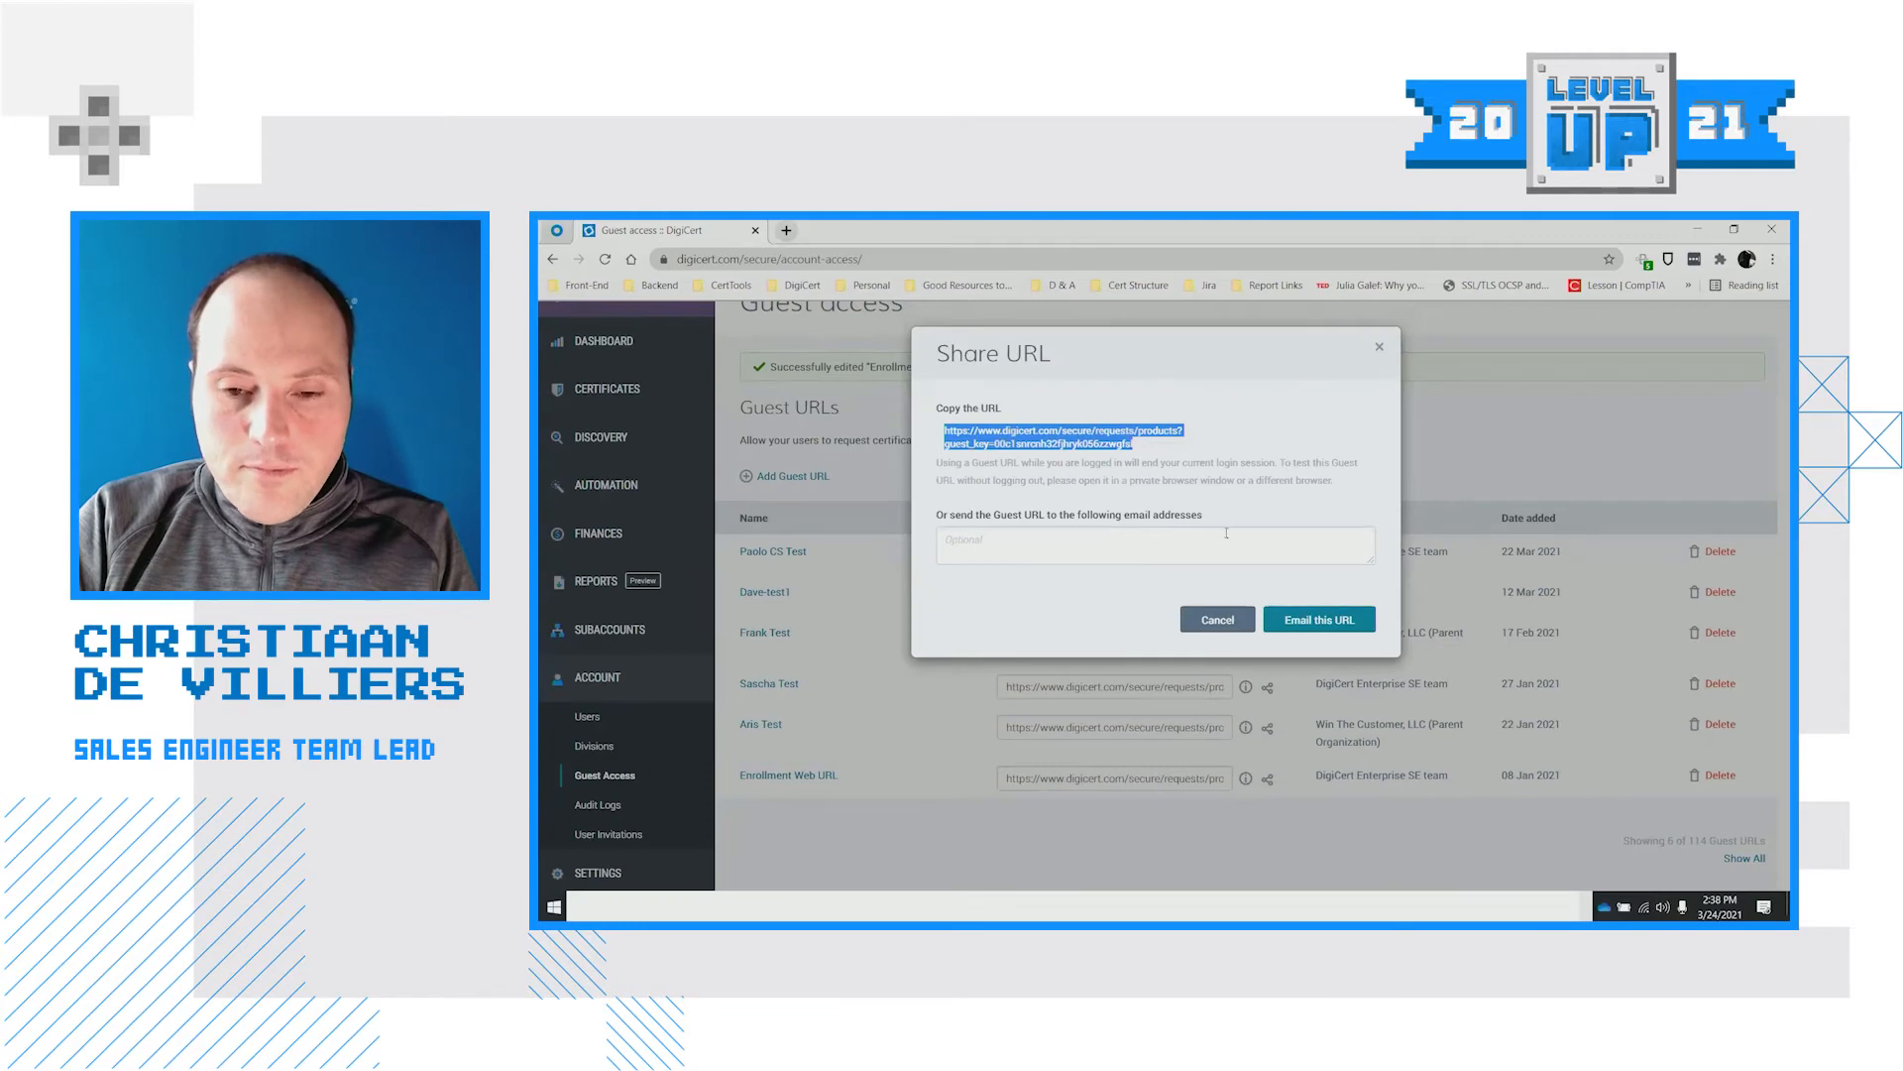
Copy the CSR from Notepad and paste it into the request form's CSR box
key(alt+Tab)
click(1087, 557)
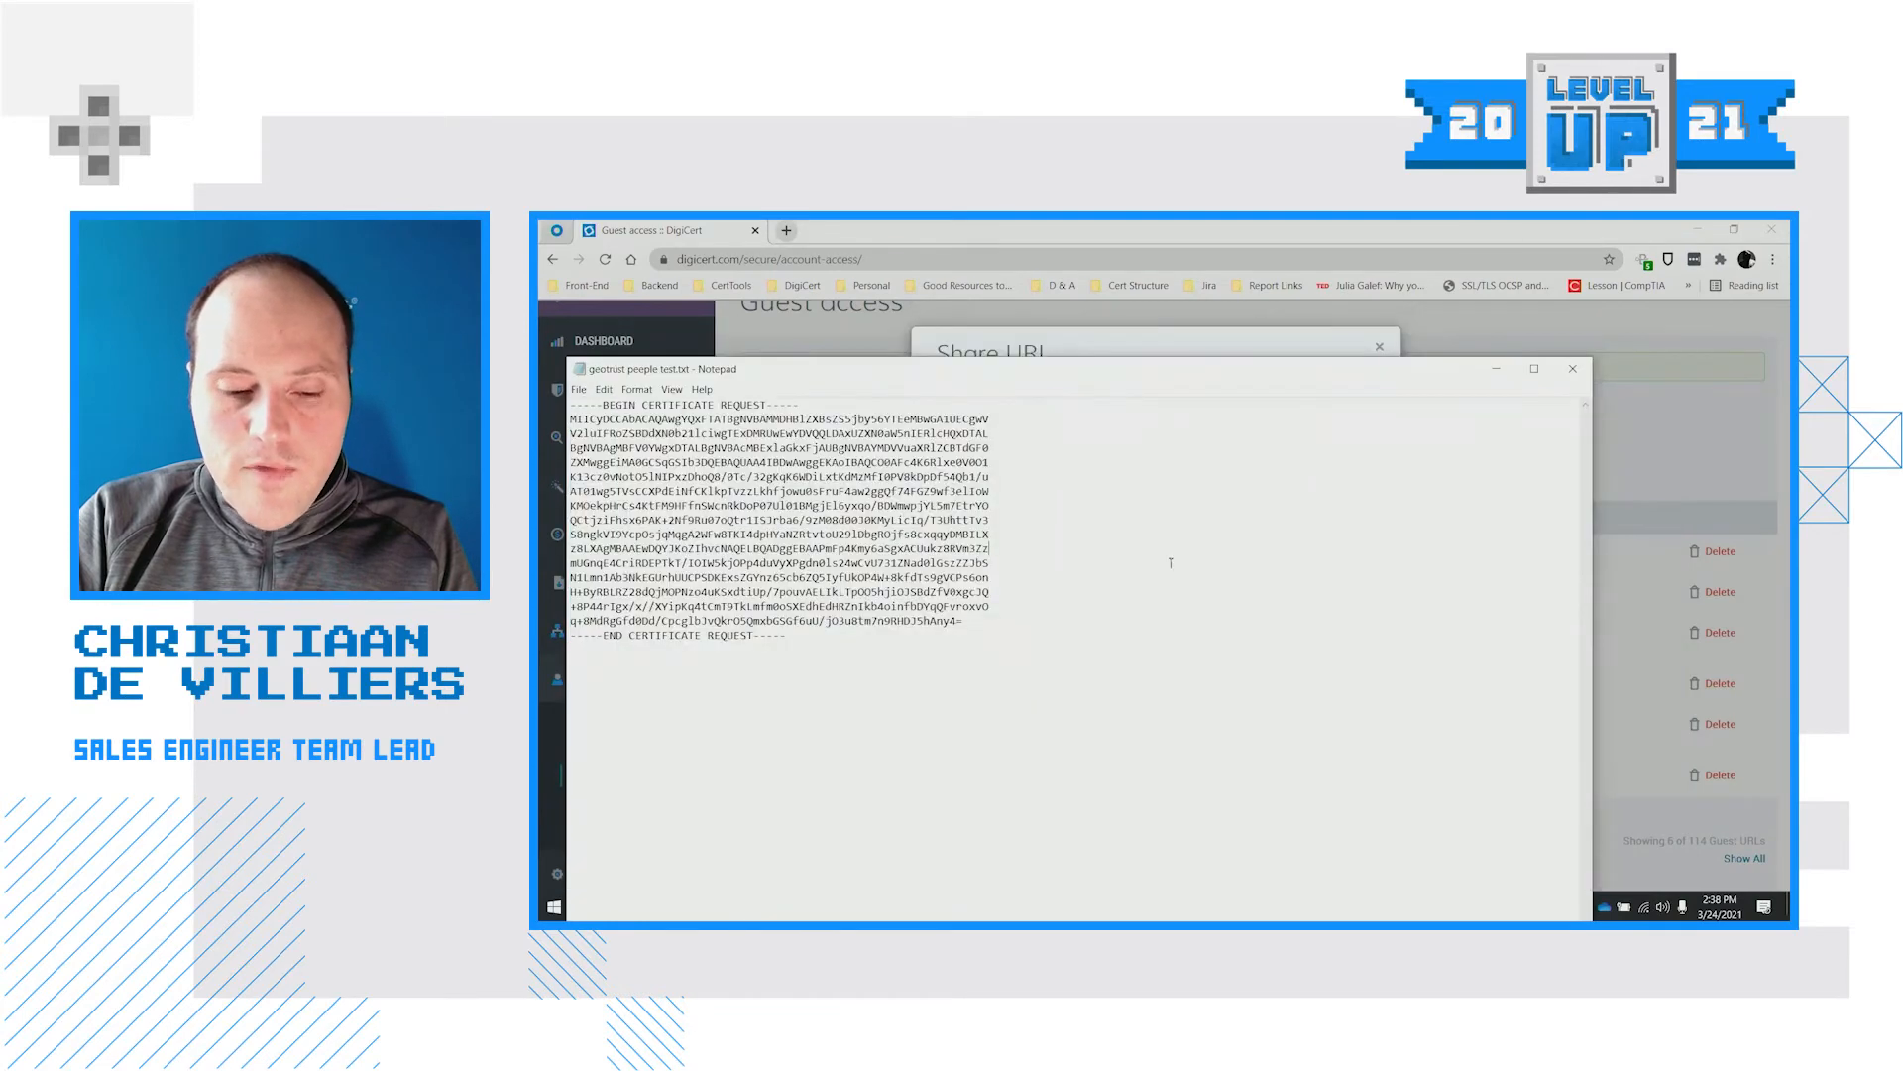
key(ctrl+a)
click(1640, 492)
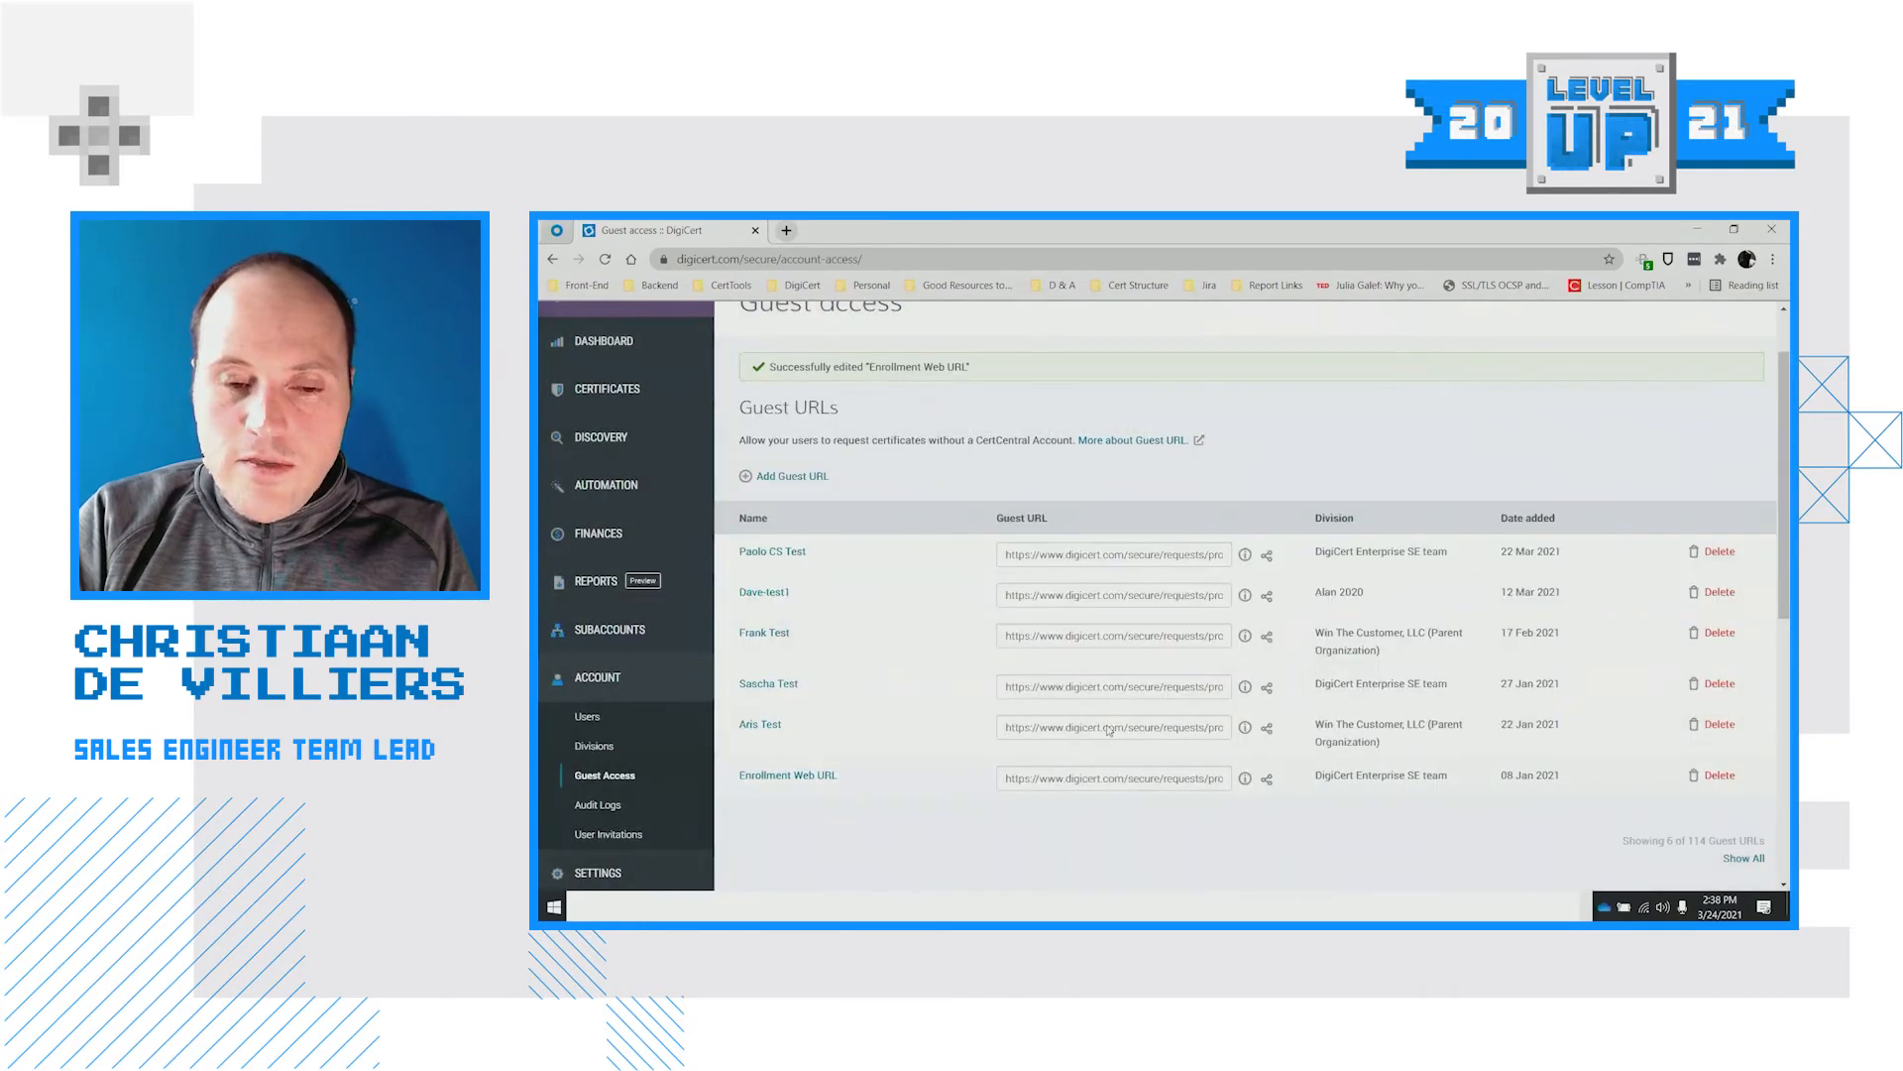
key(alt+Tab)
click(1196, 434)
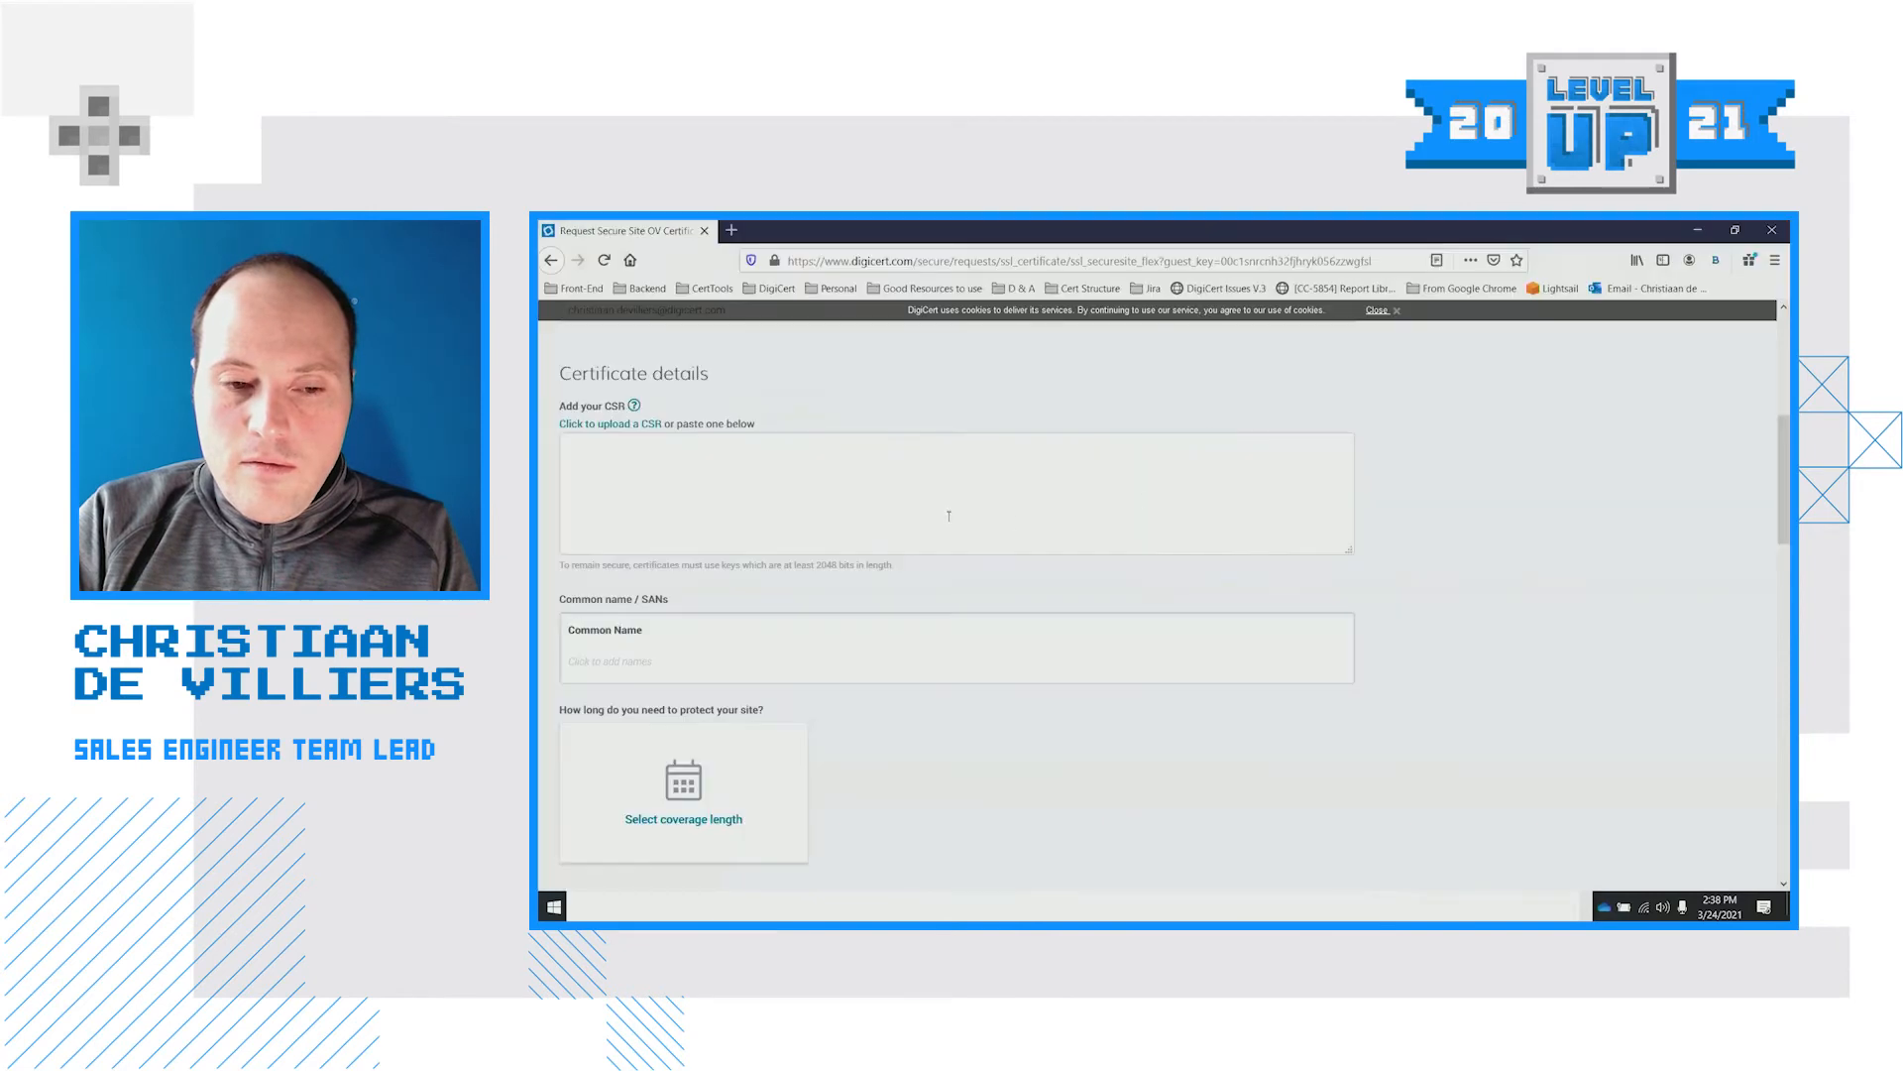
click(977, 506)
key(ctrl+v)
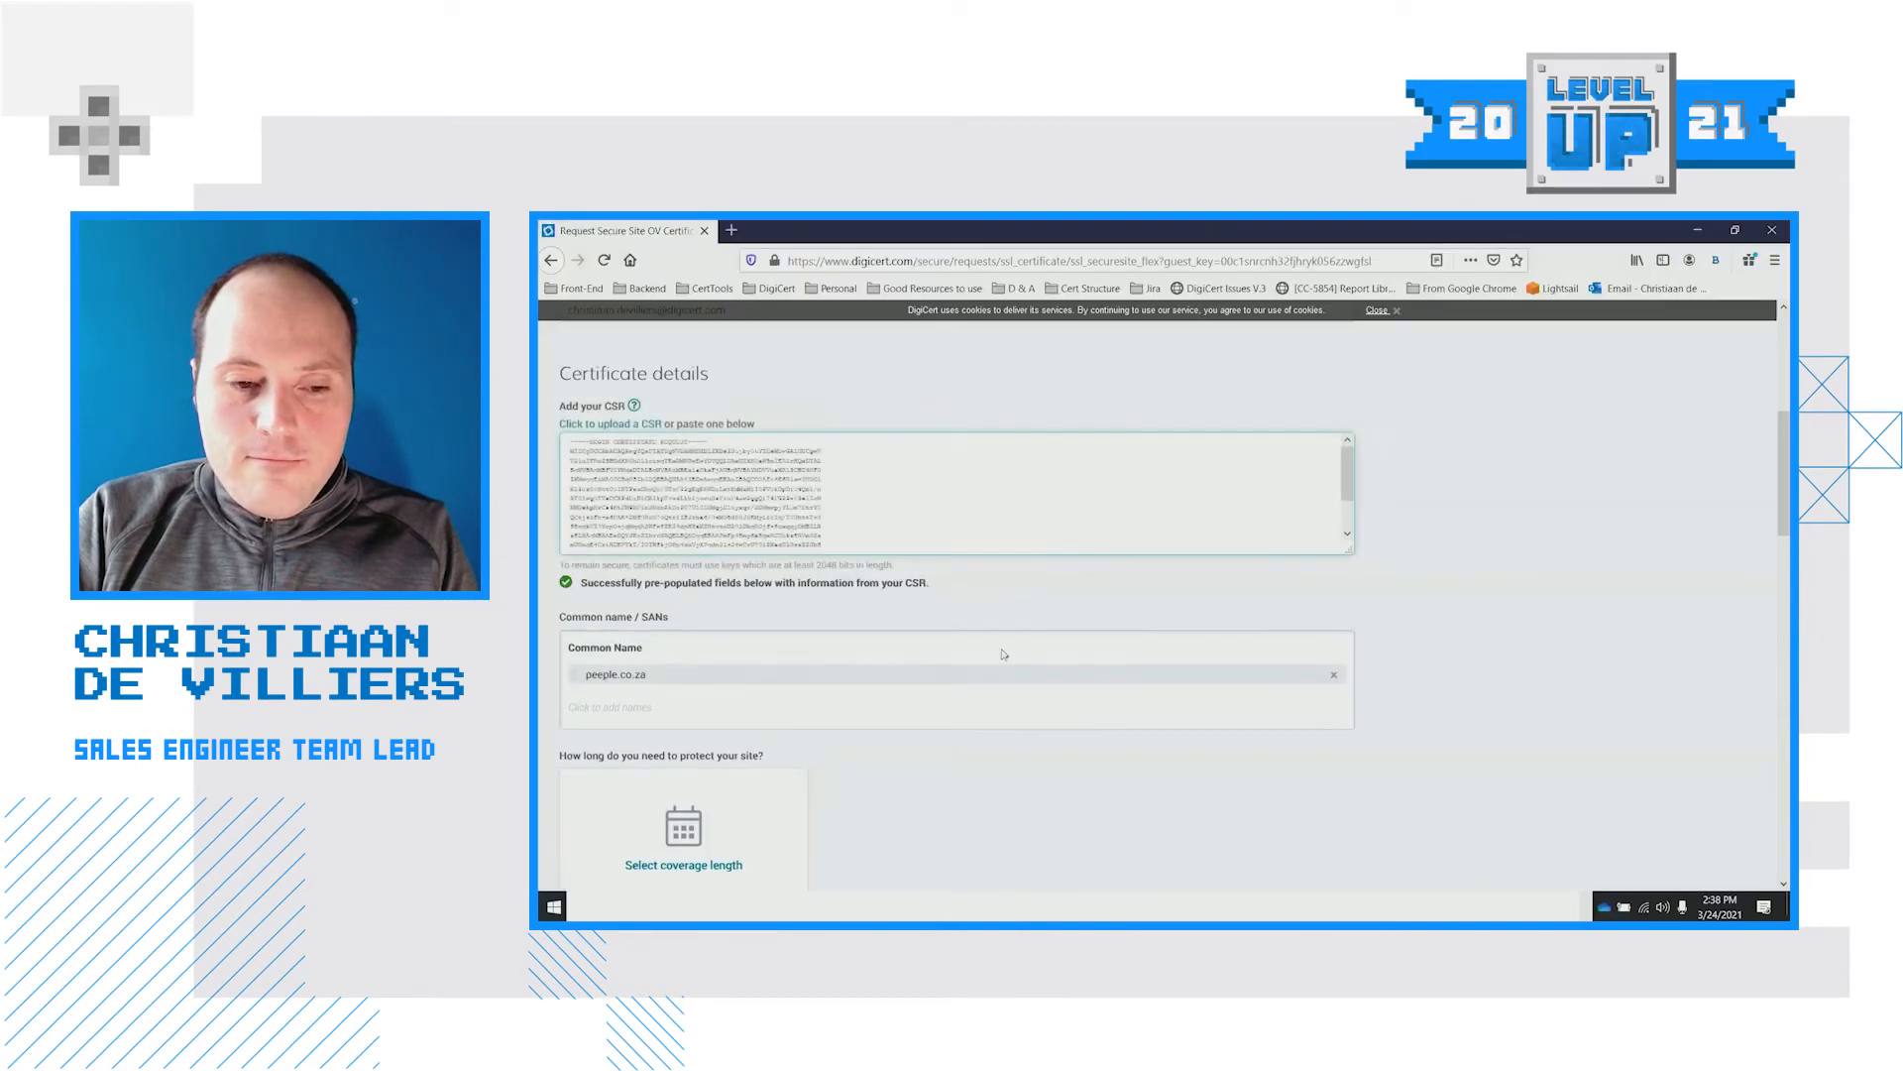
Choose a 2-year coverage length, giving 397-day certificate validity
scroll(983, 762, down, 3)
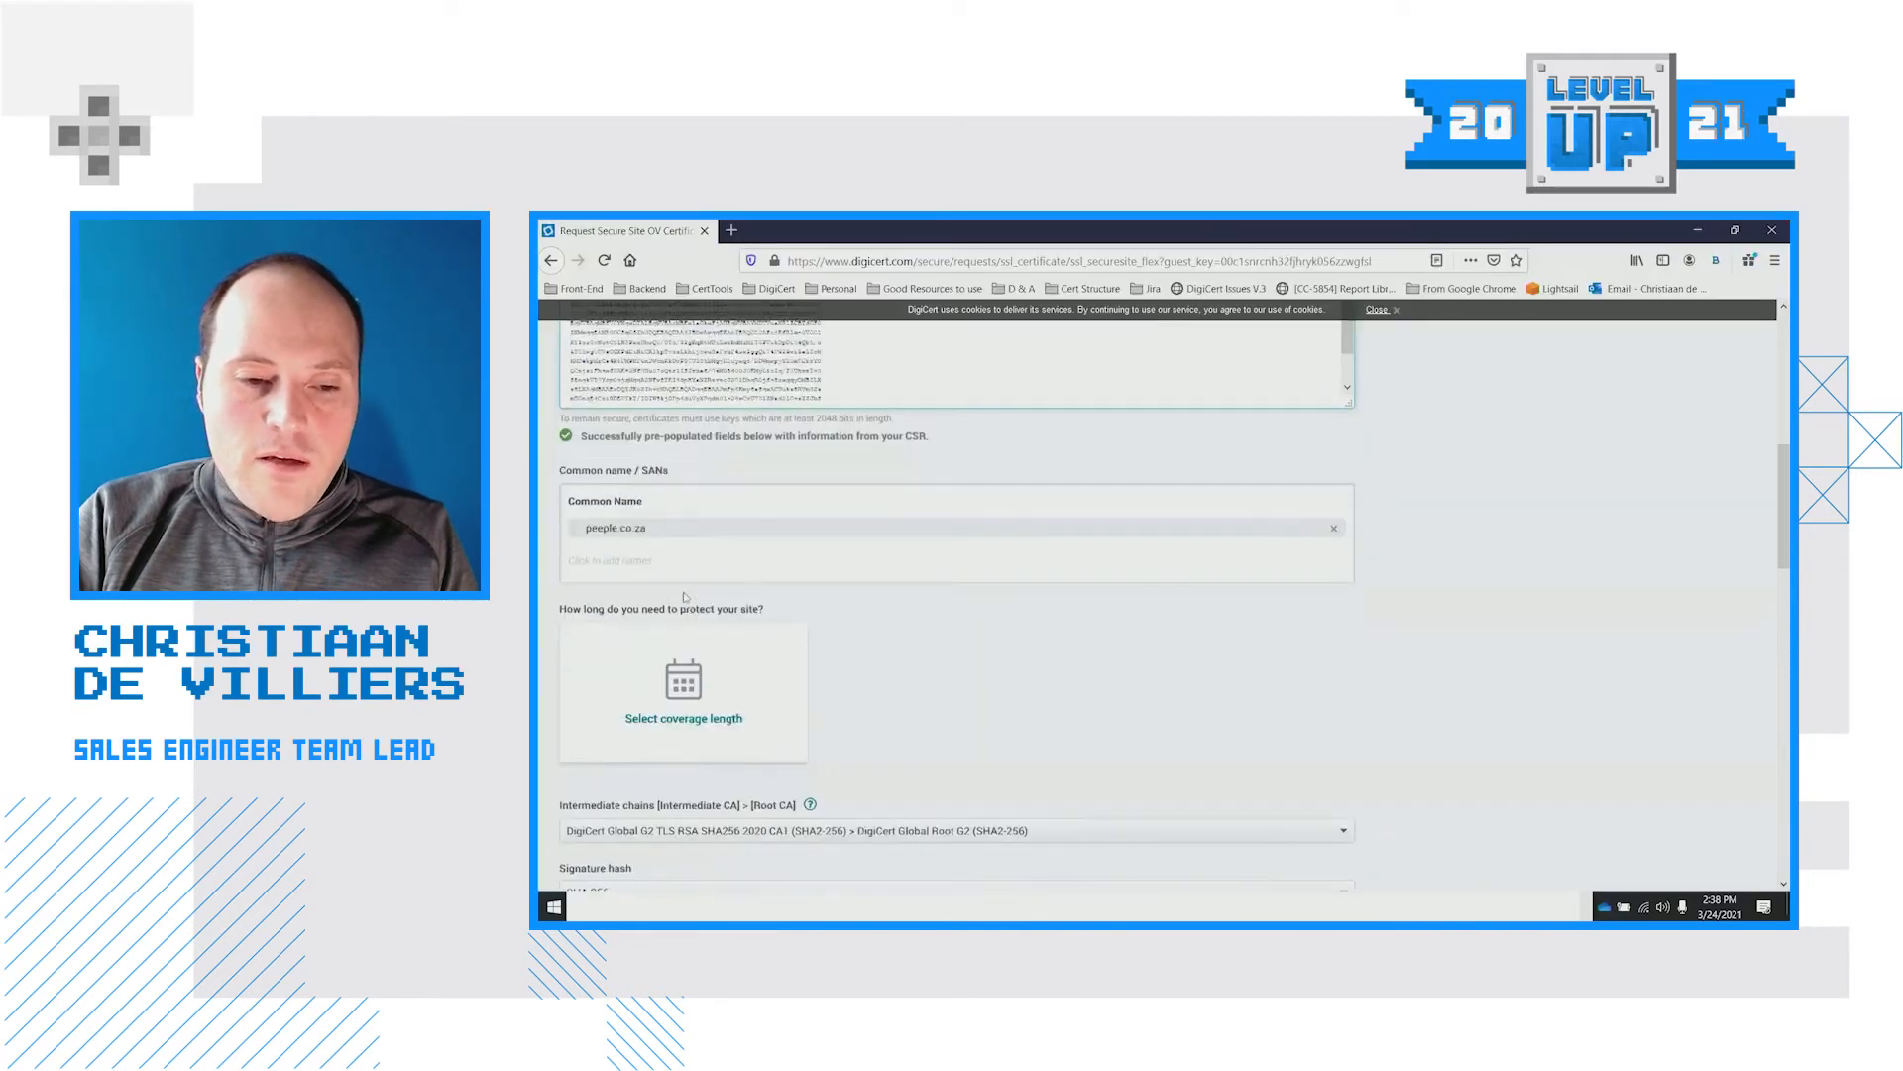
click(706, 694)
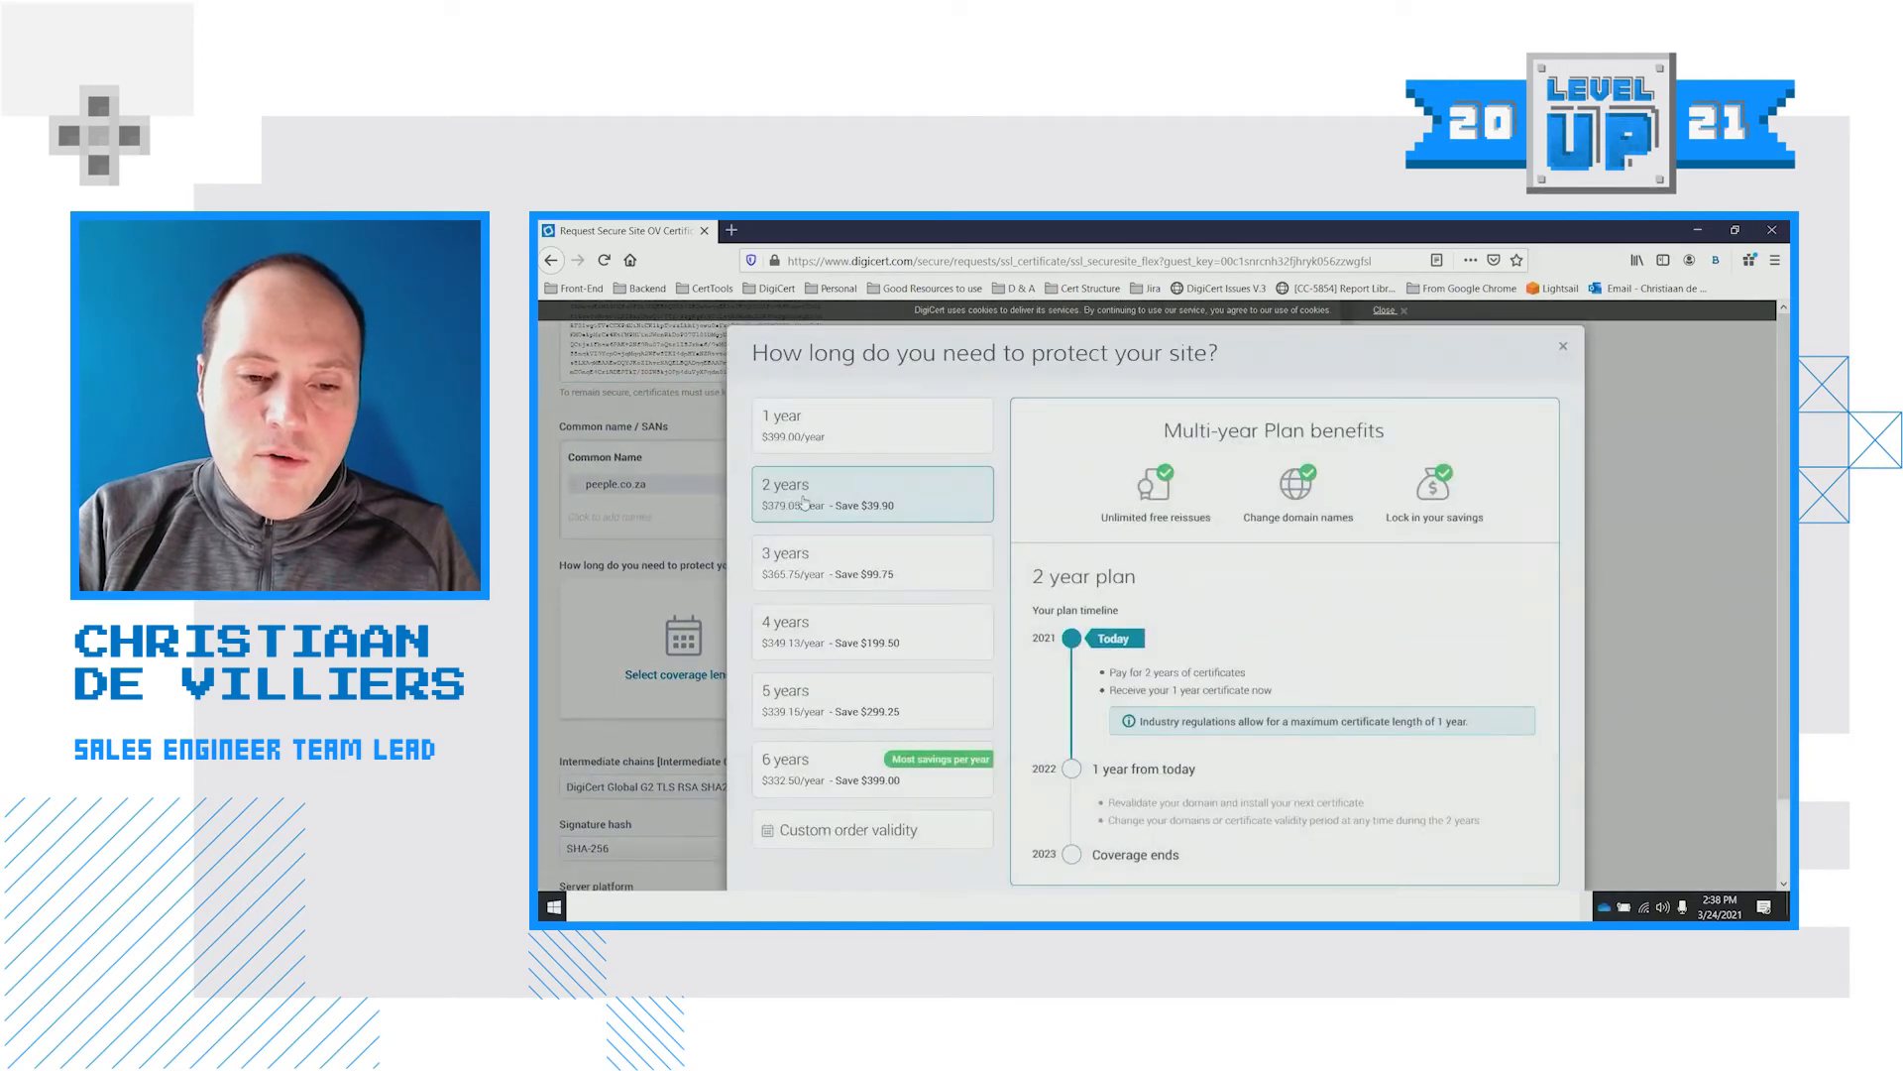
scroll(1266, 567, down, 2)
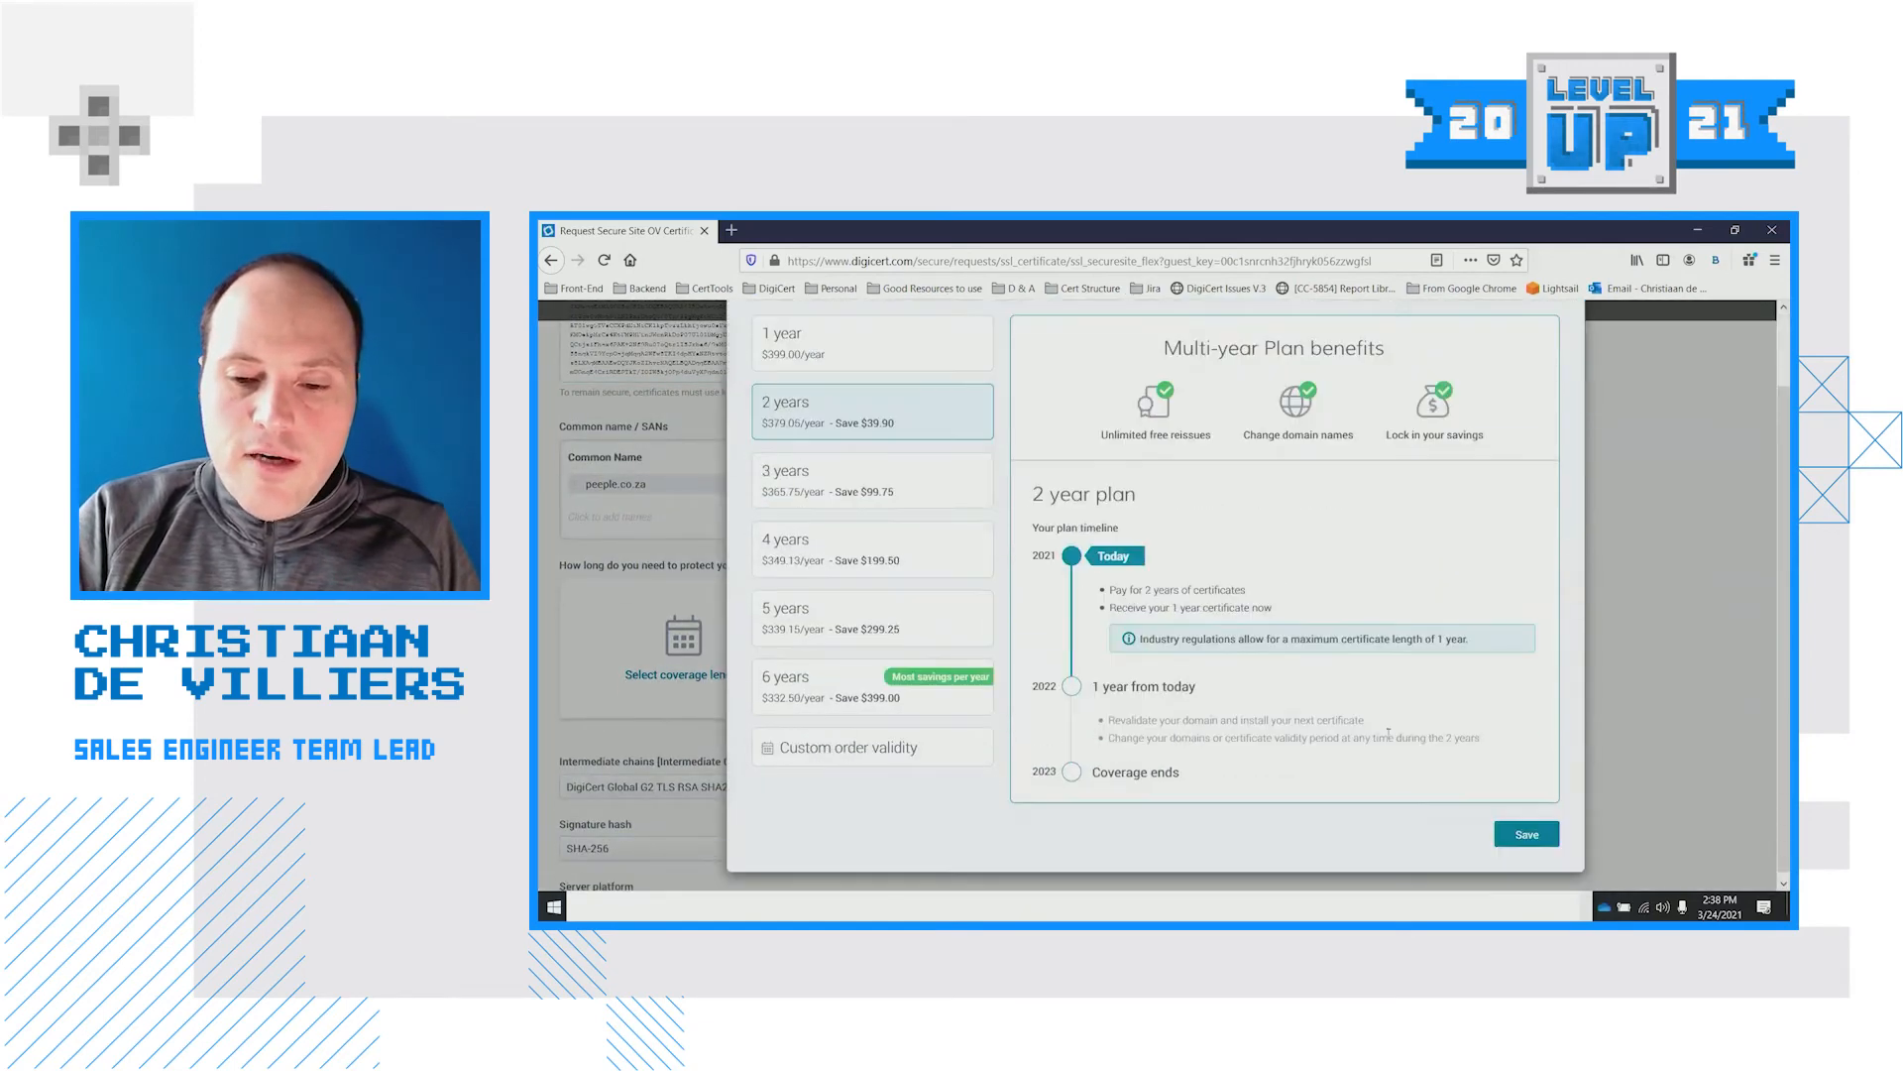
click(1525, 836)
scroll(1373, 640, down, 3)
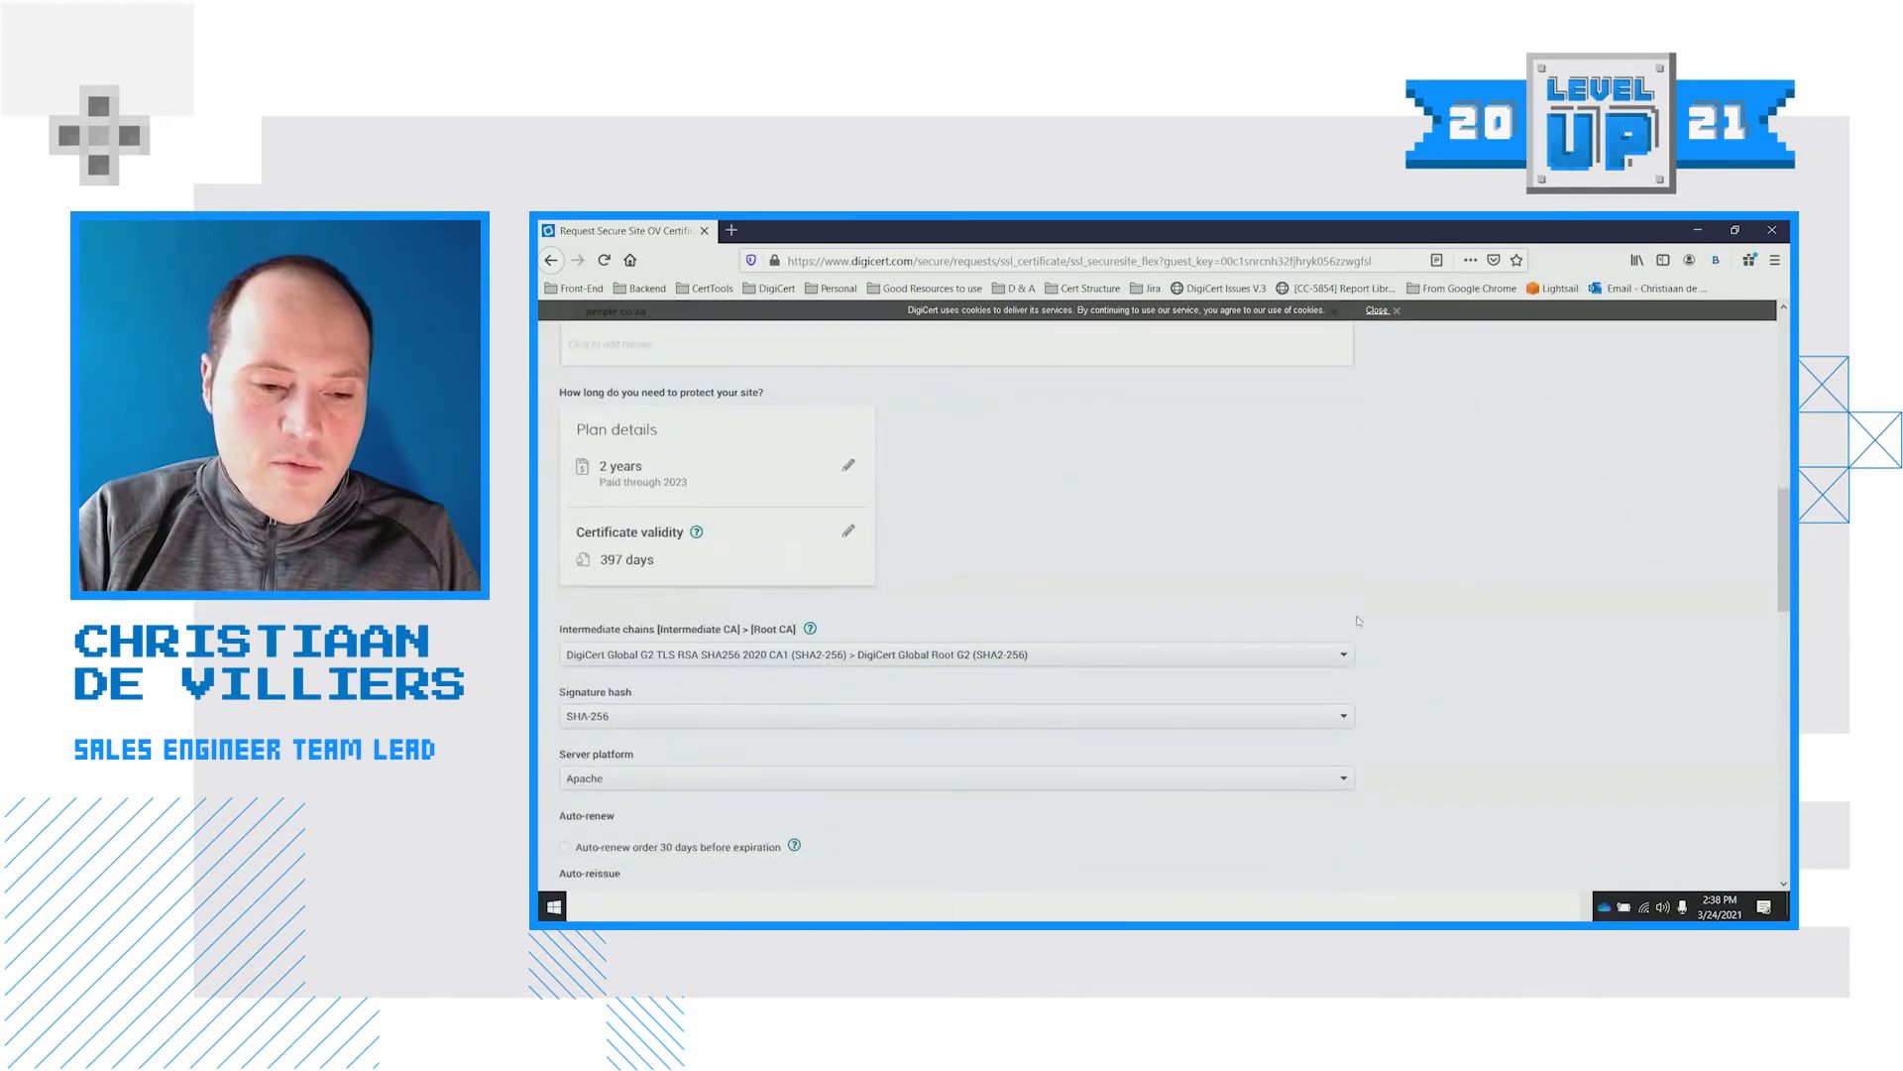
scroll(1263, 579, down, 2)
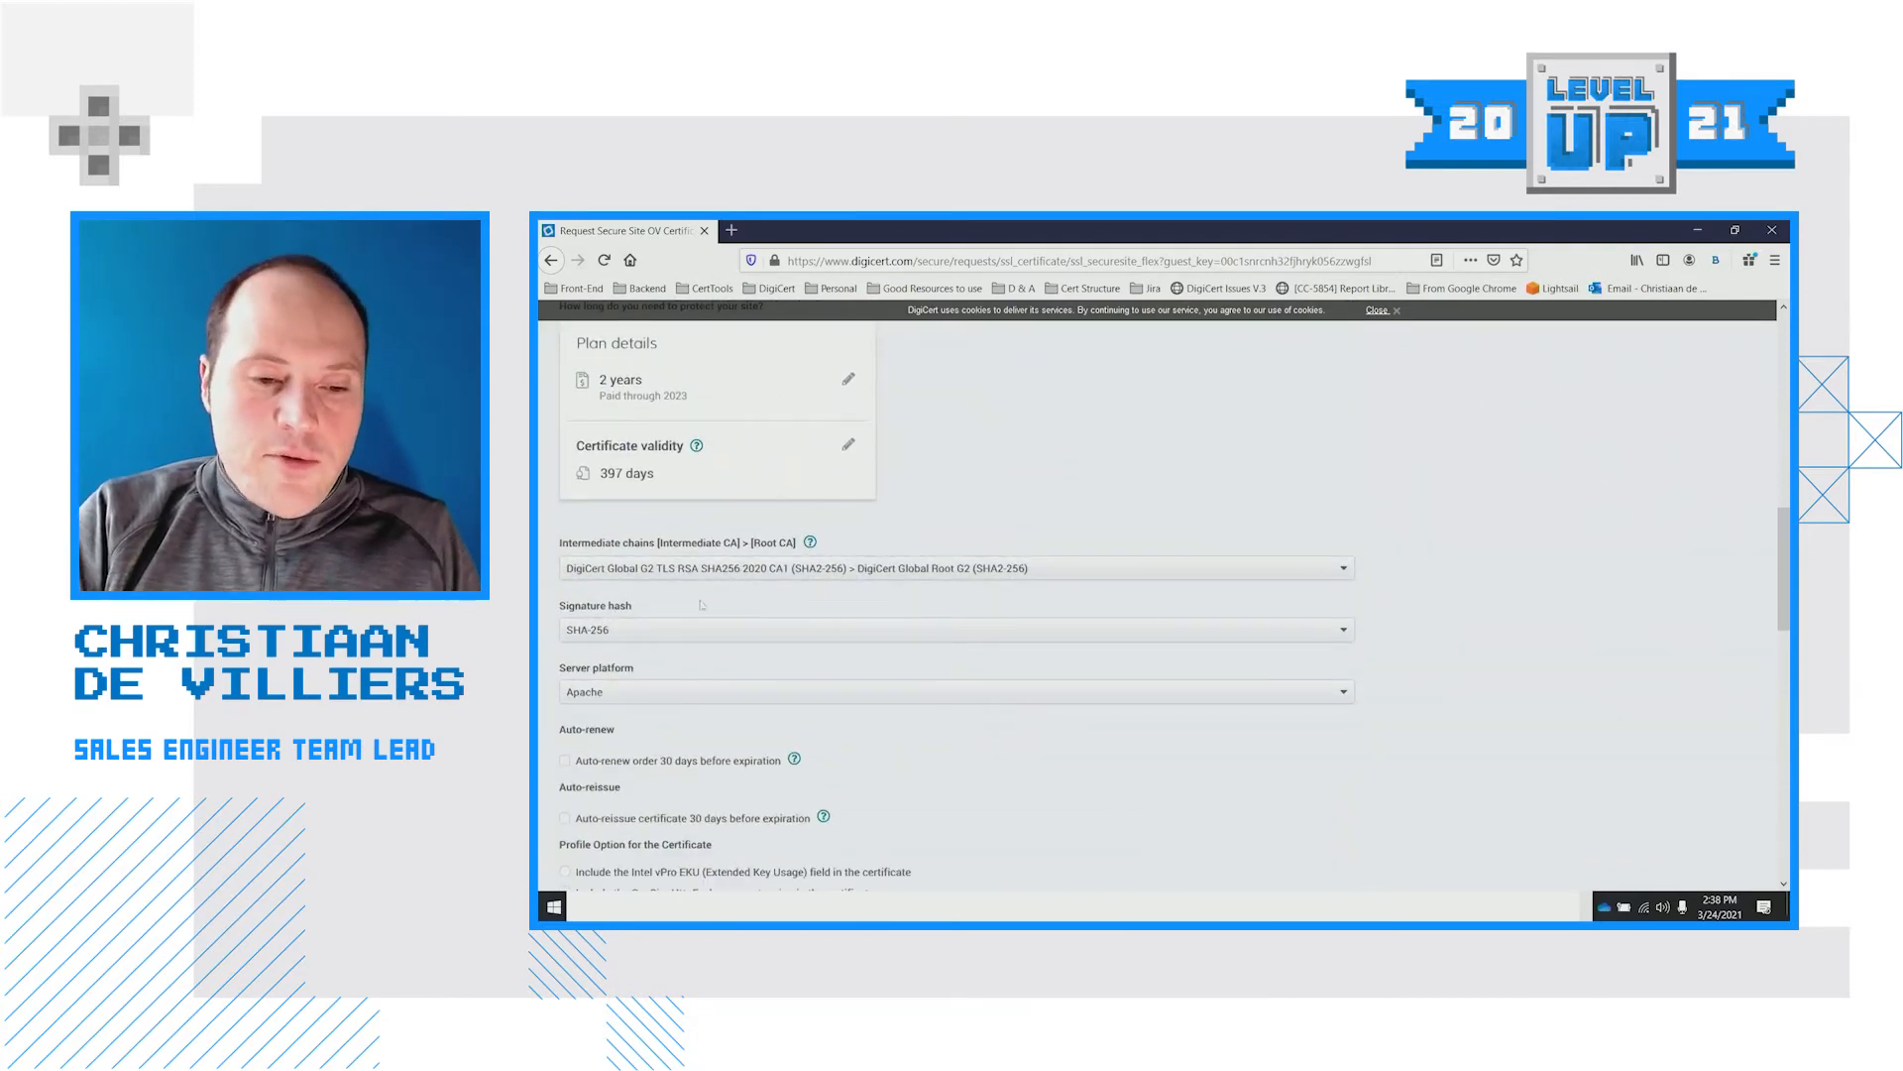
scroll(721, 648, down, 3)
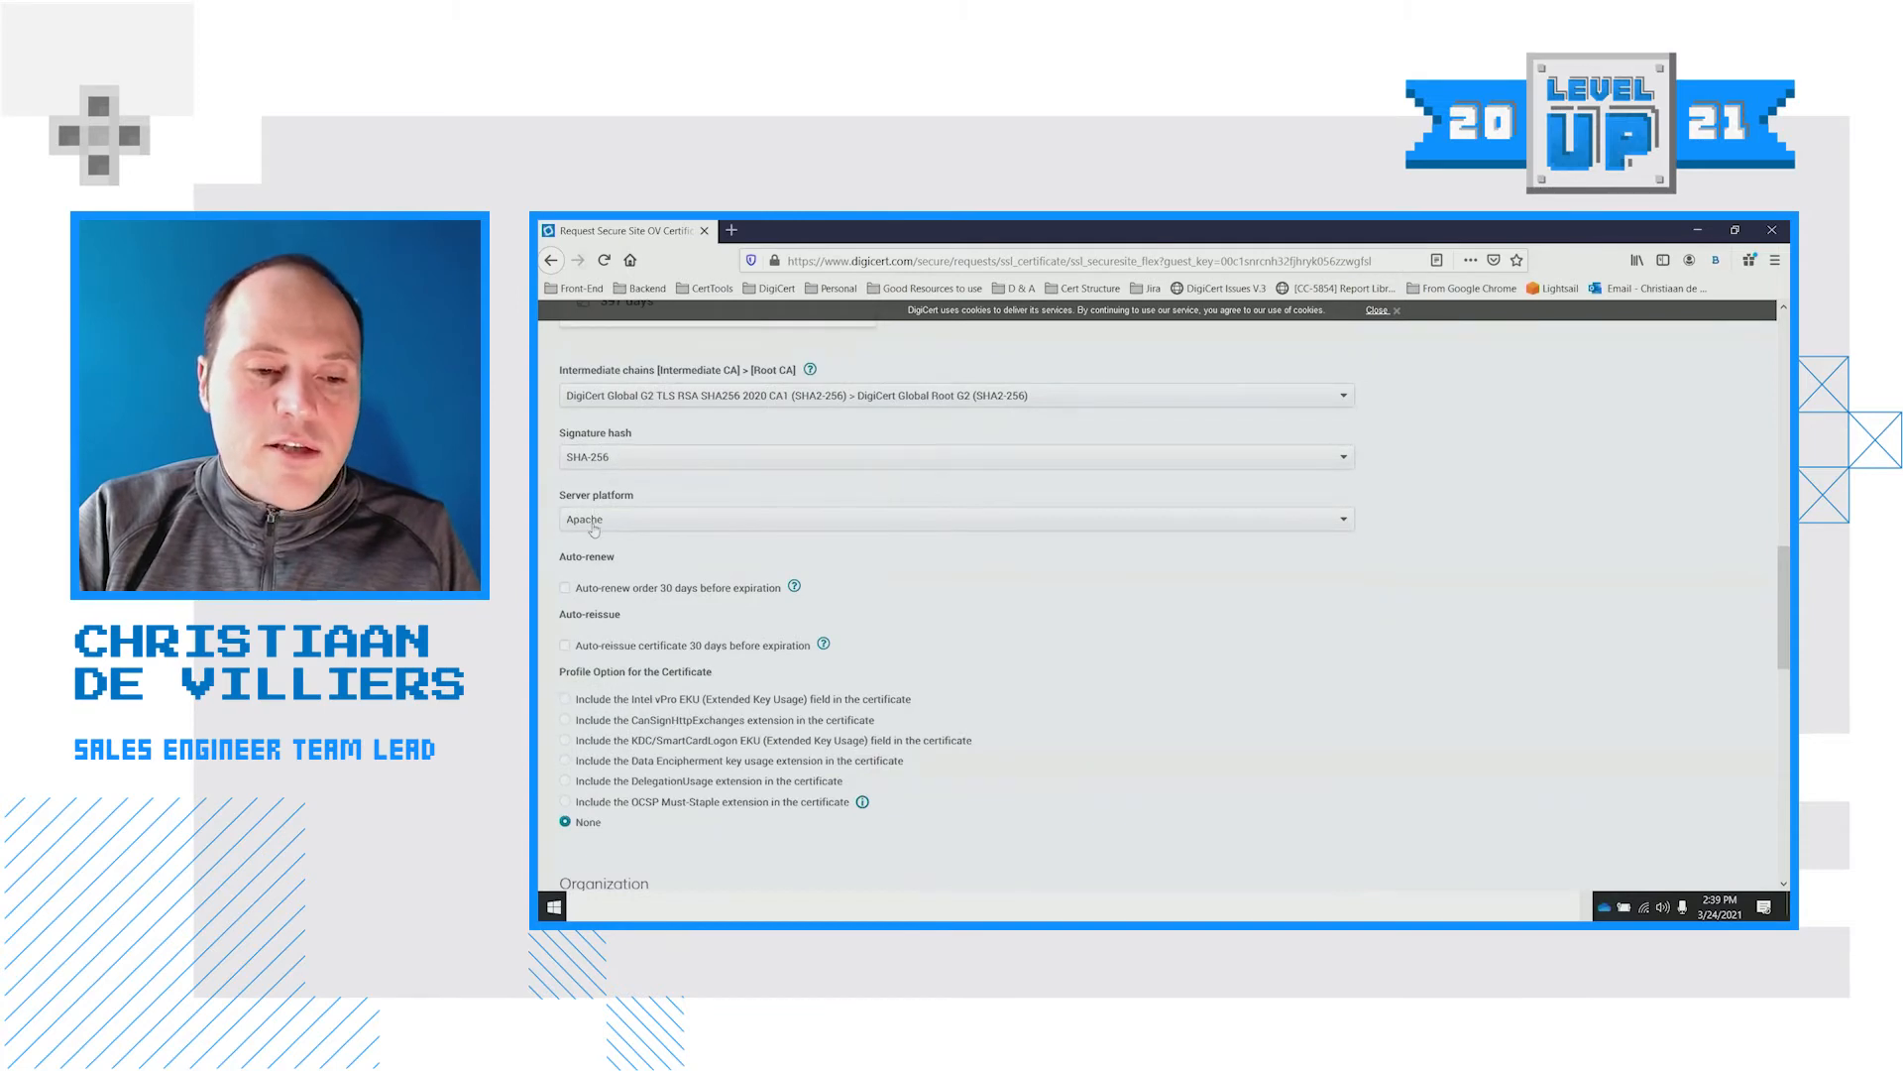
Accept the Certificate Services Agreement at the bottom of the form and submit the request
scroll(659, 533, down, 3)
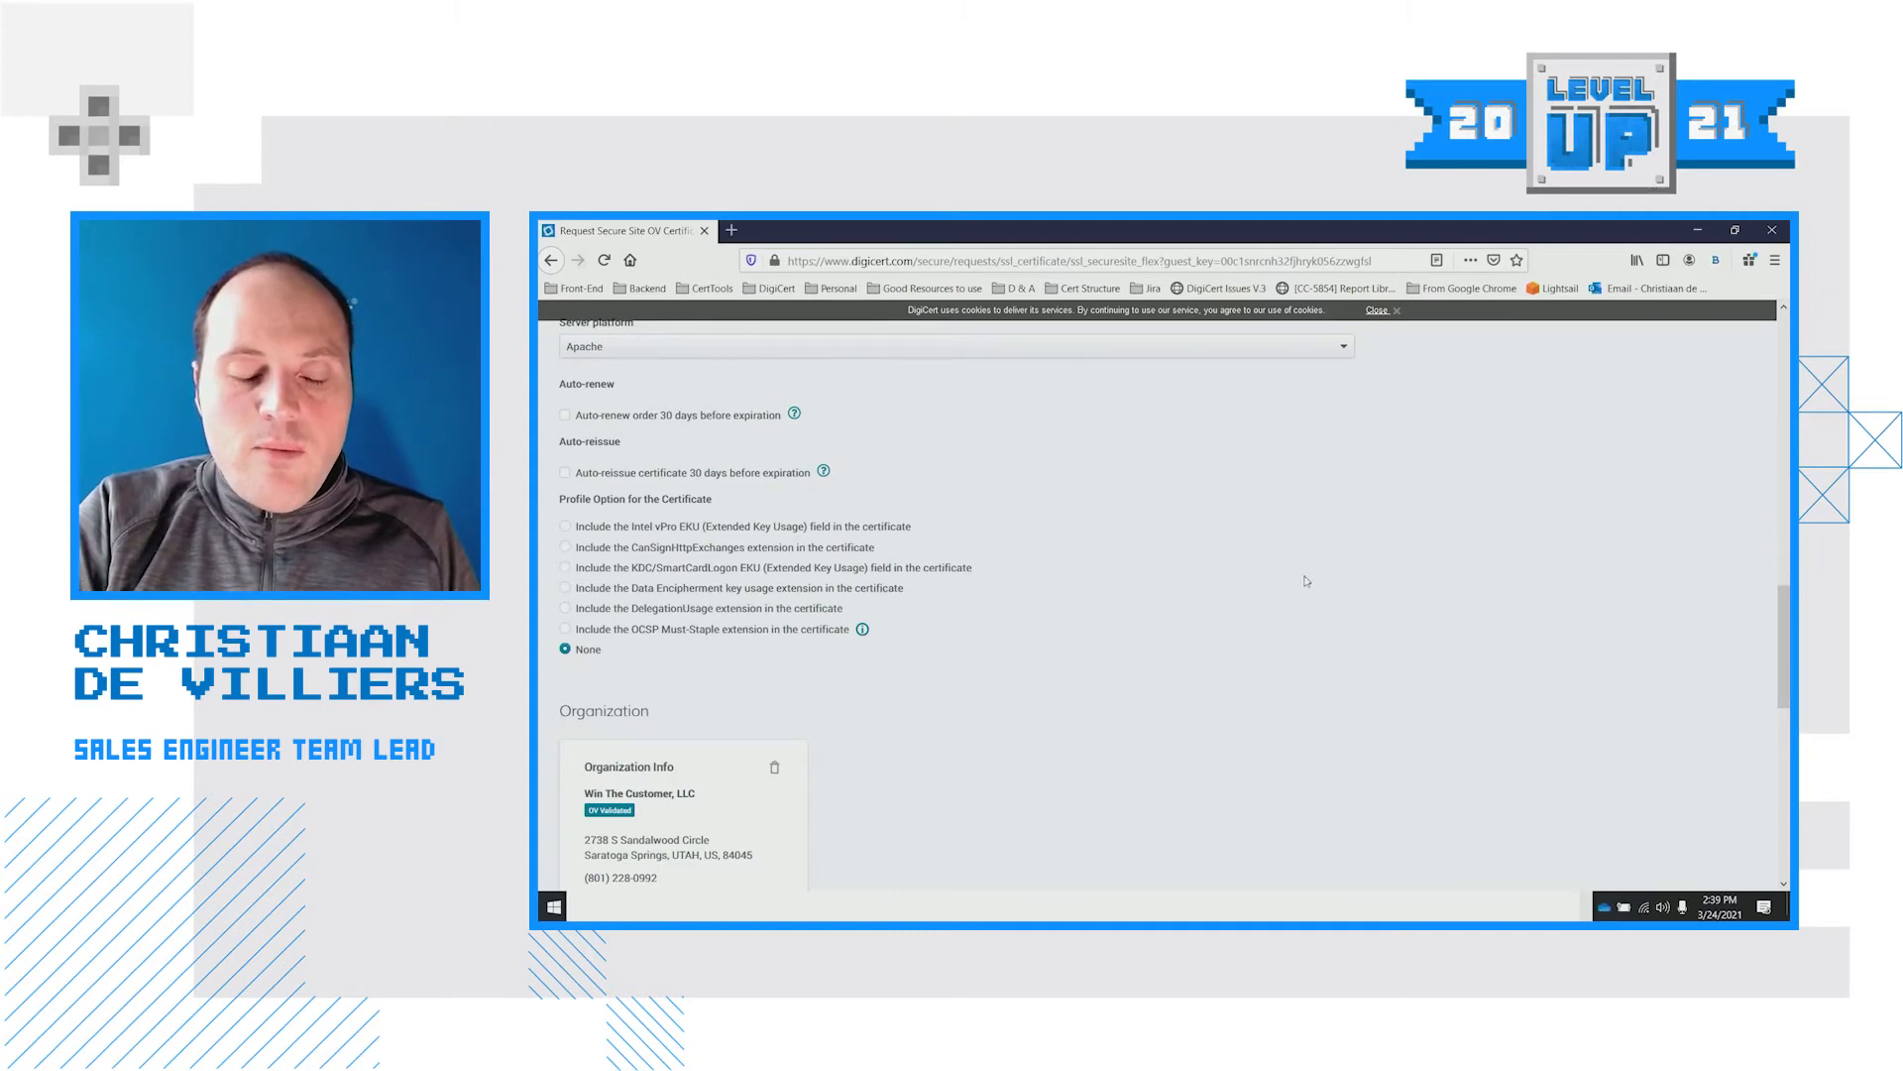
scroll(1293, 575, down, 3)
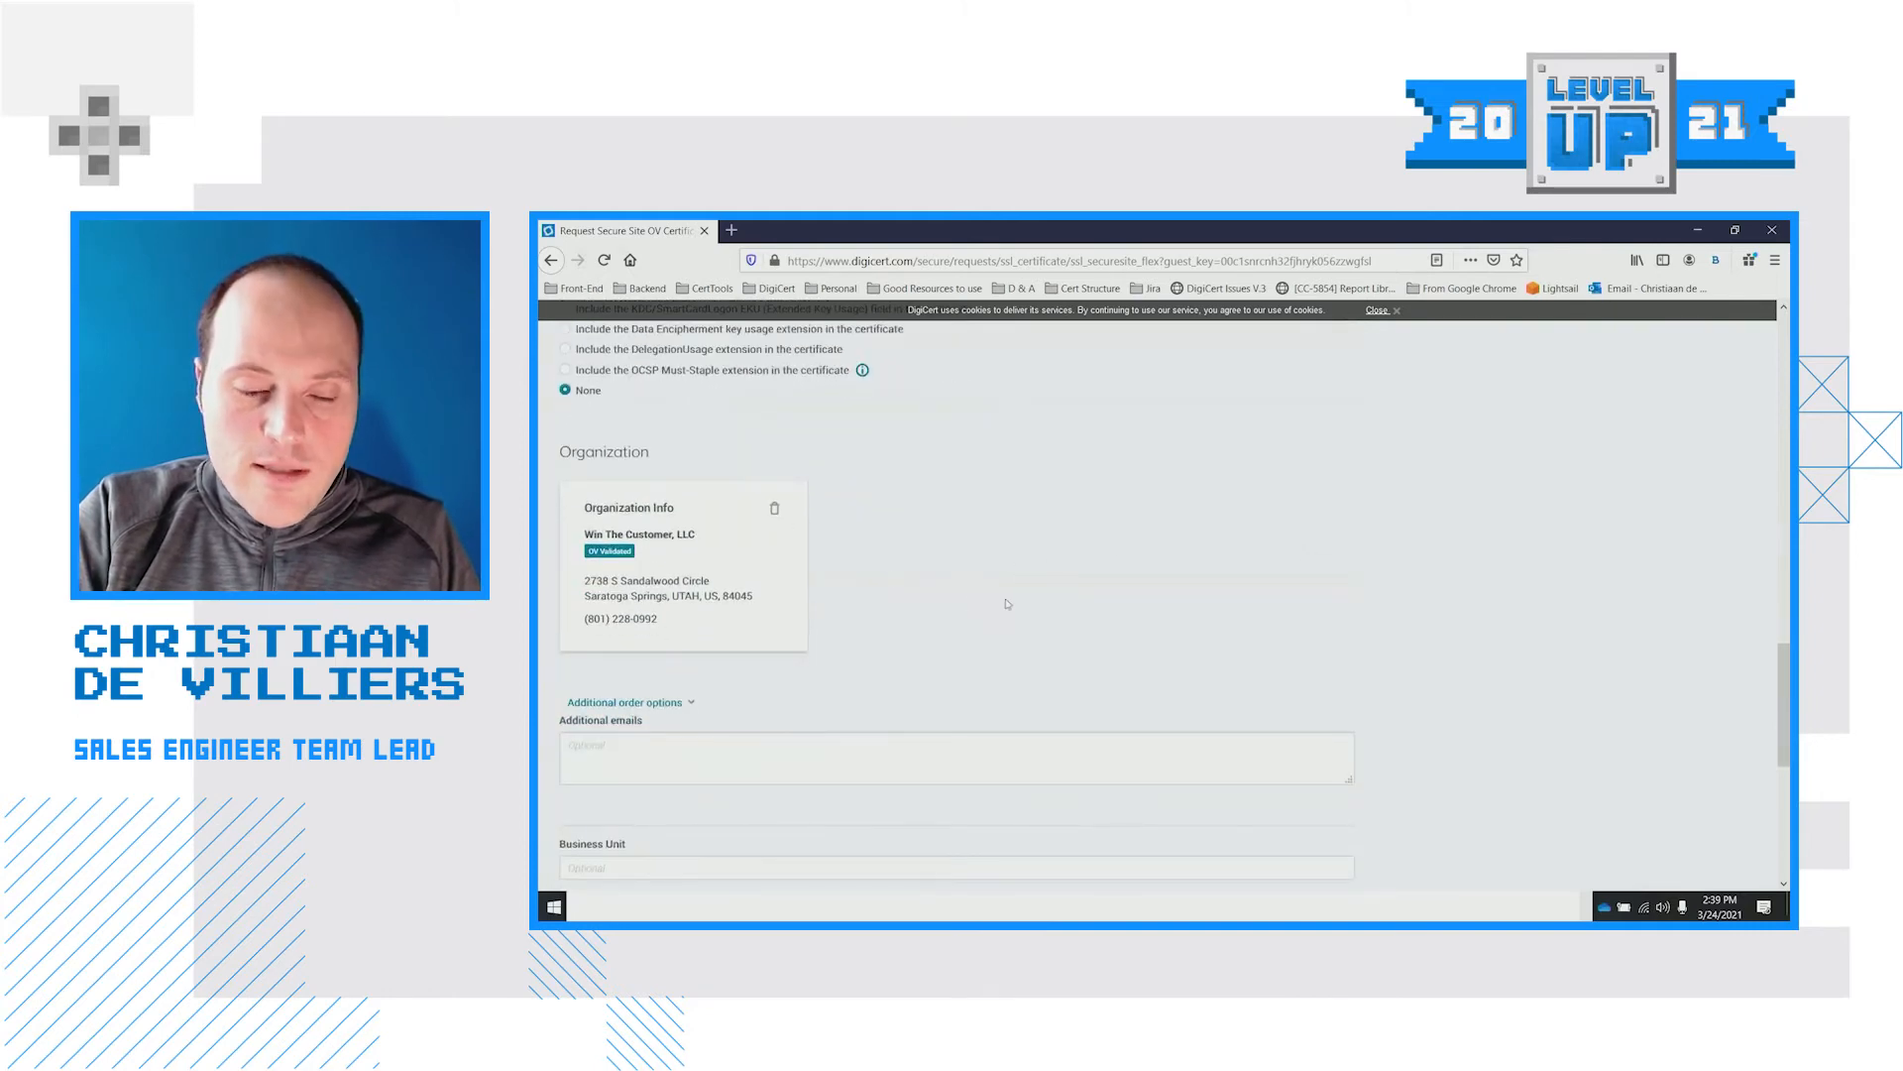
scroll(1060, 554, down, 2)
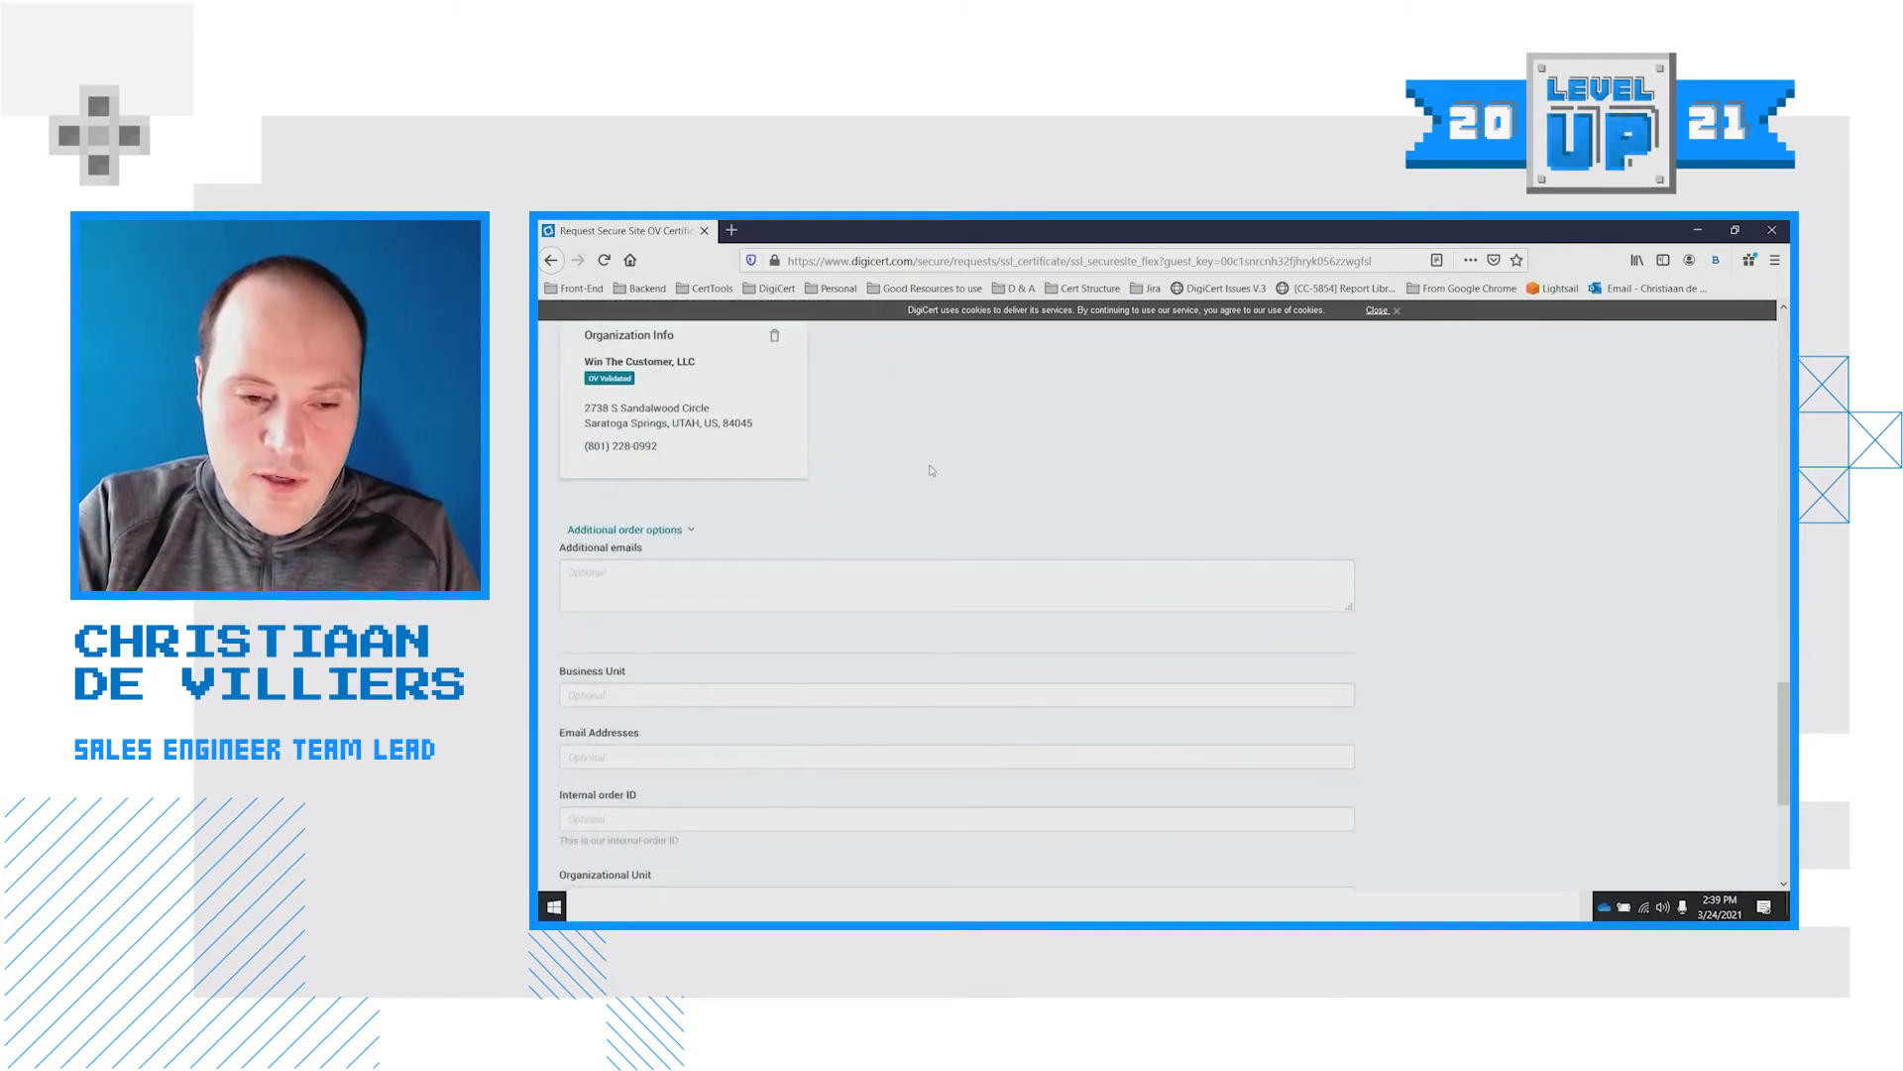
scroll(942, 463, down, 2)
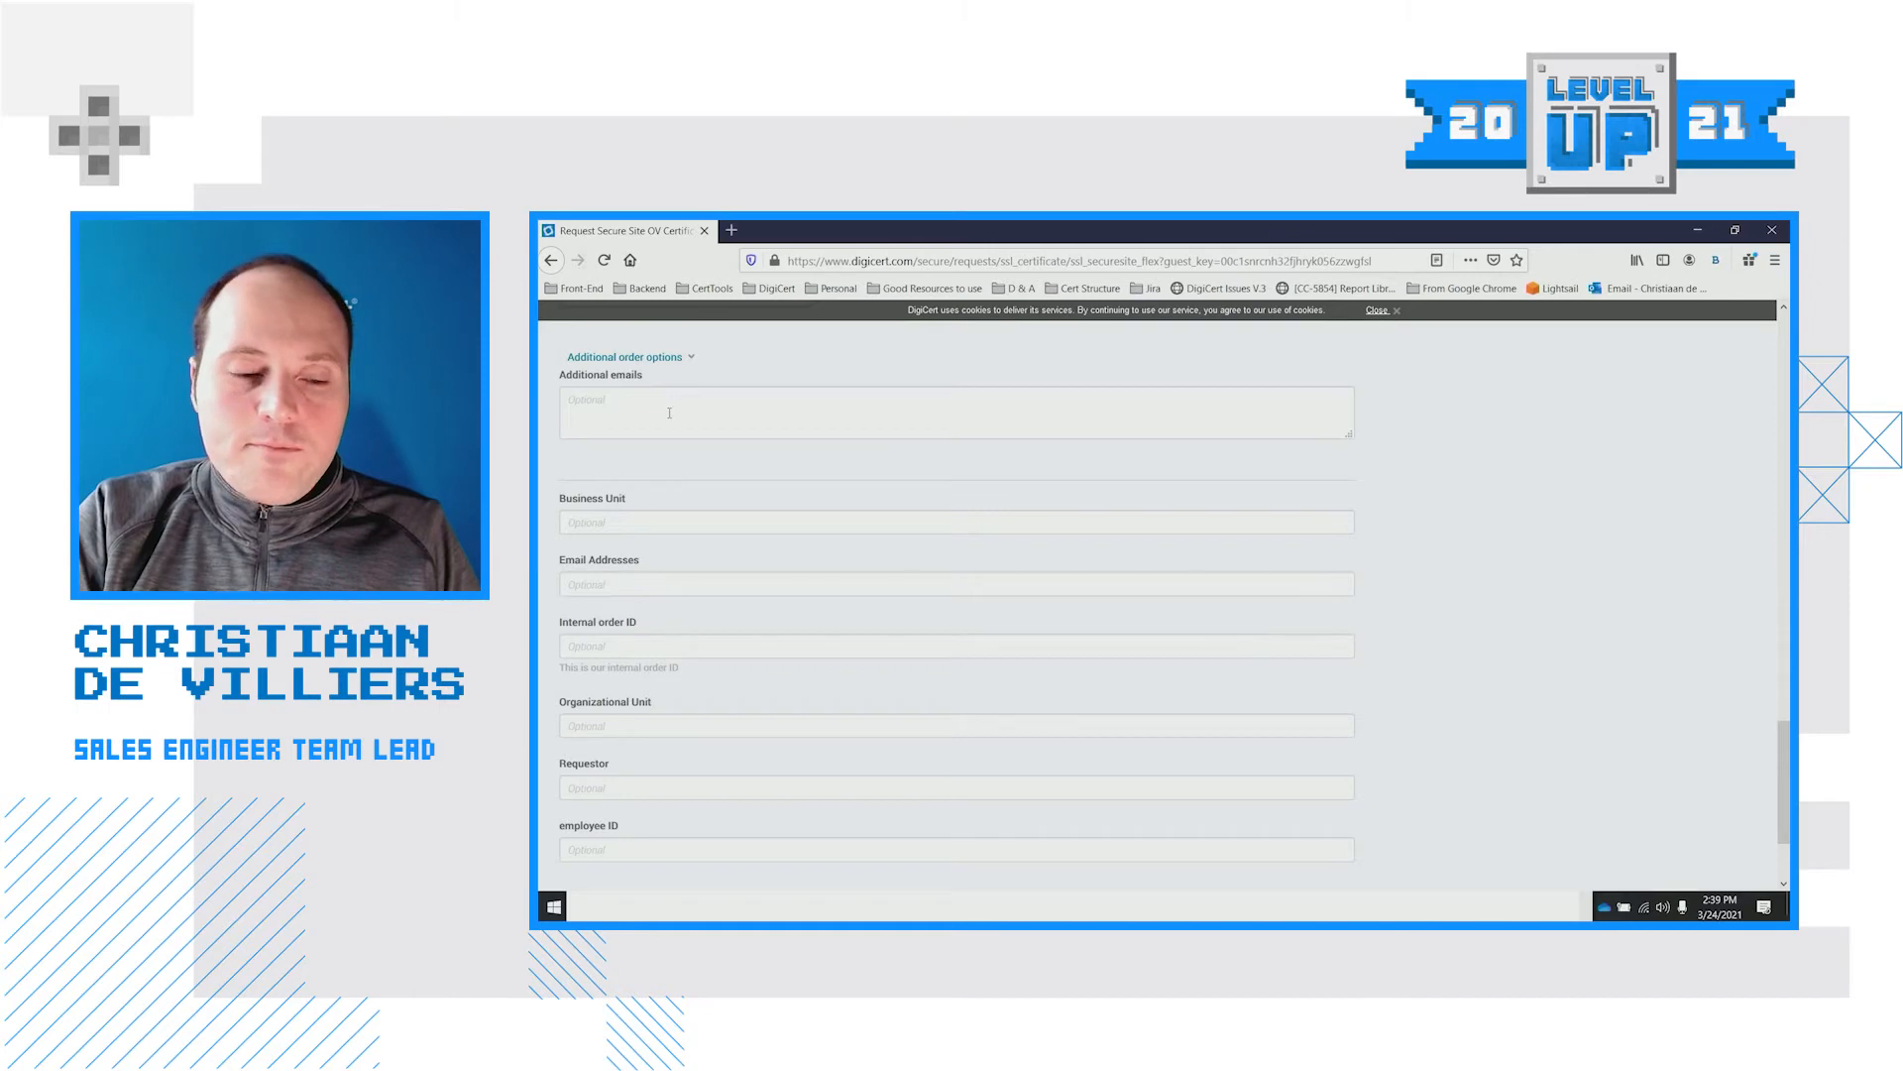
scroll(676, 418, down, 3)
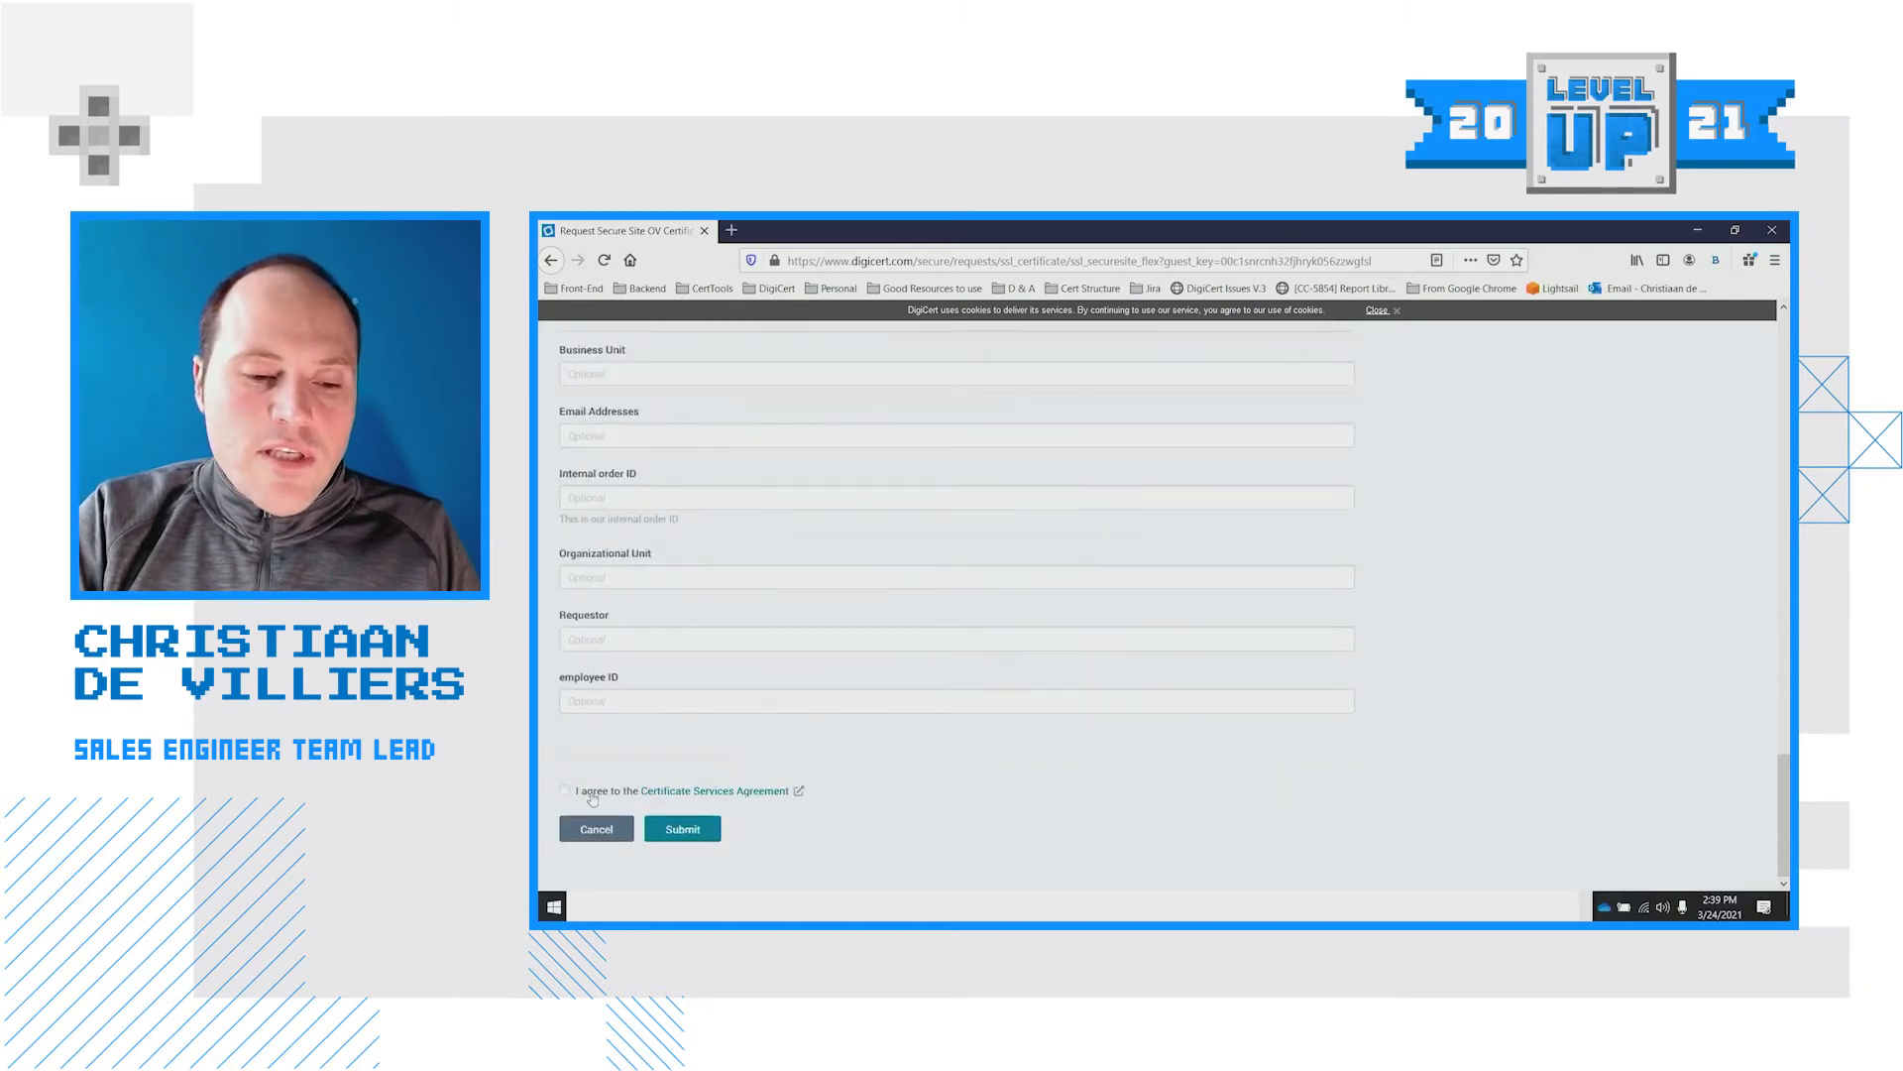
click(592, 796)
click(666, 838)
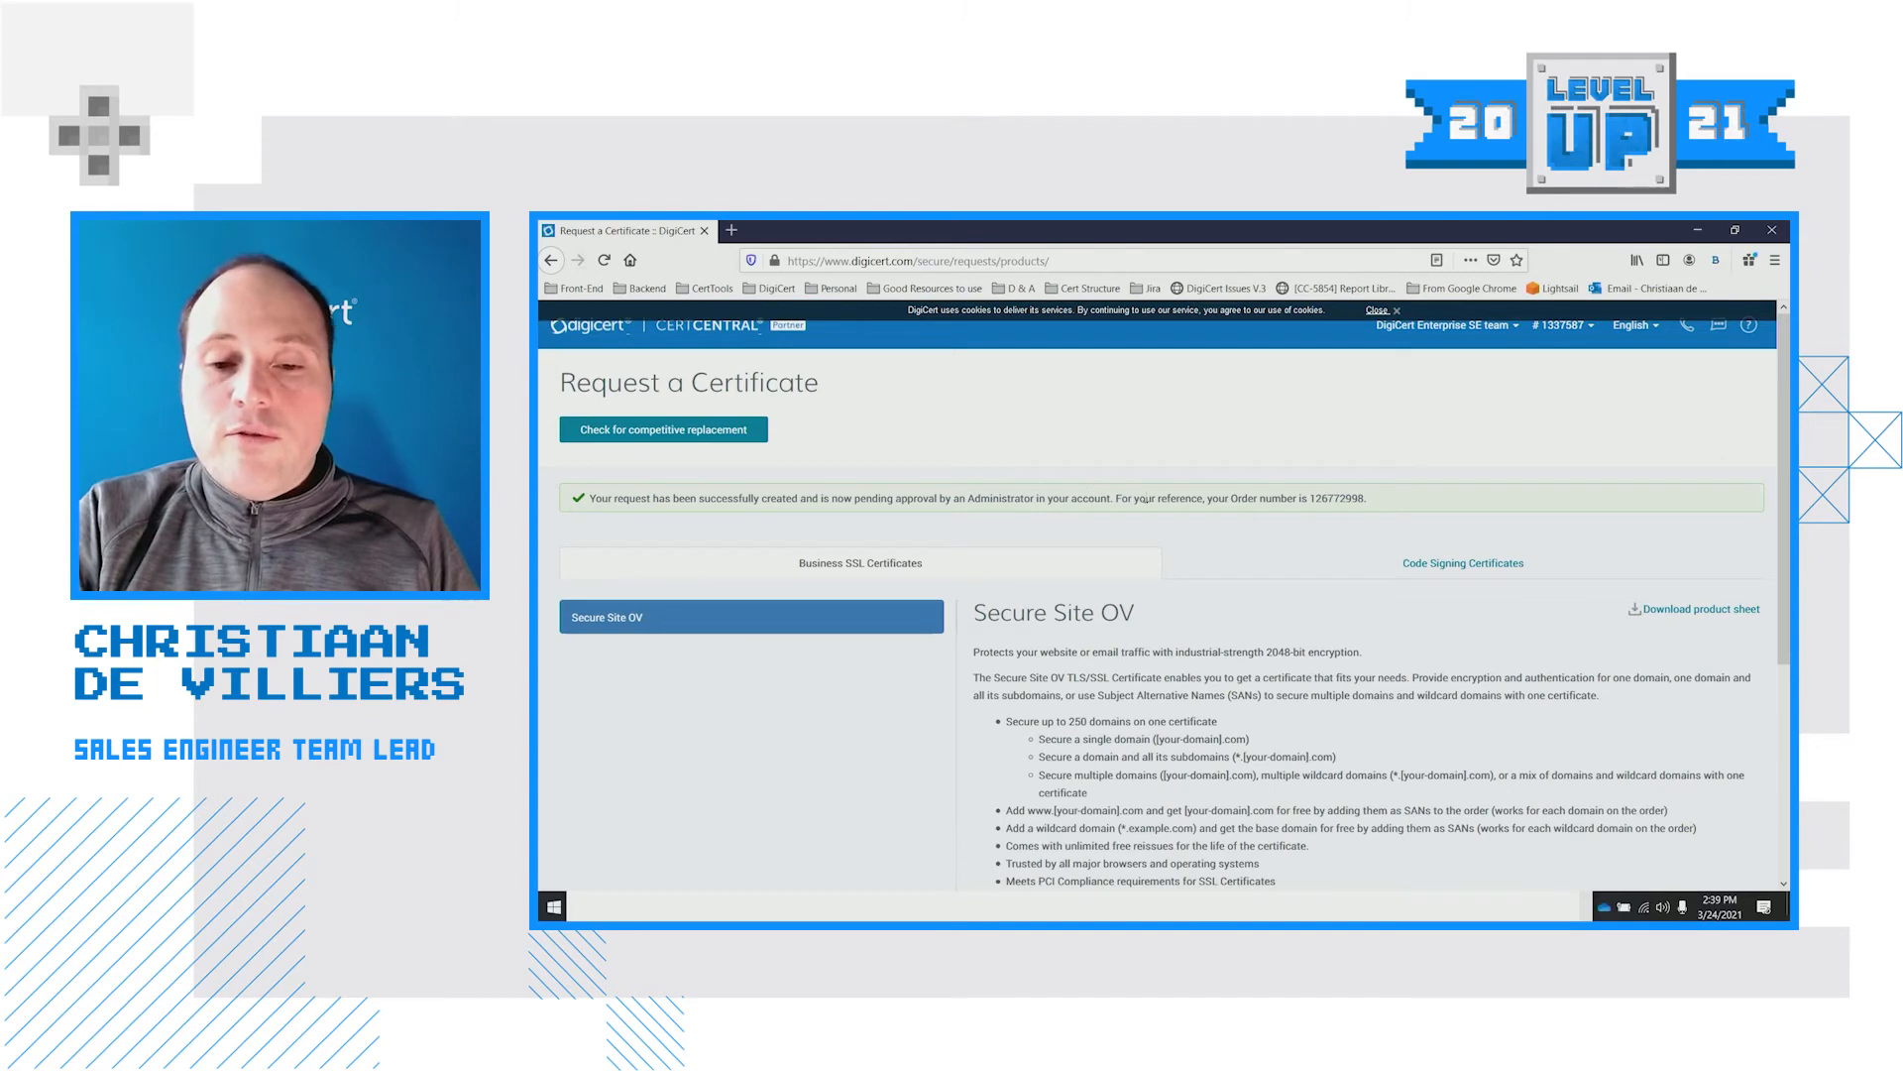
Select the new order number and dismiss the cookie notice
double_click(1349, 500)
click(1106, 428)
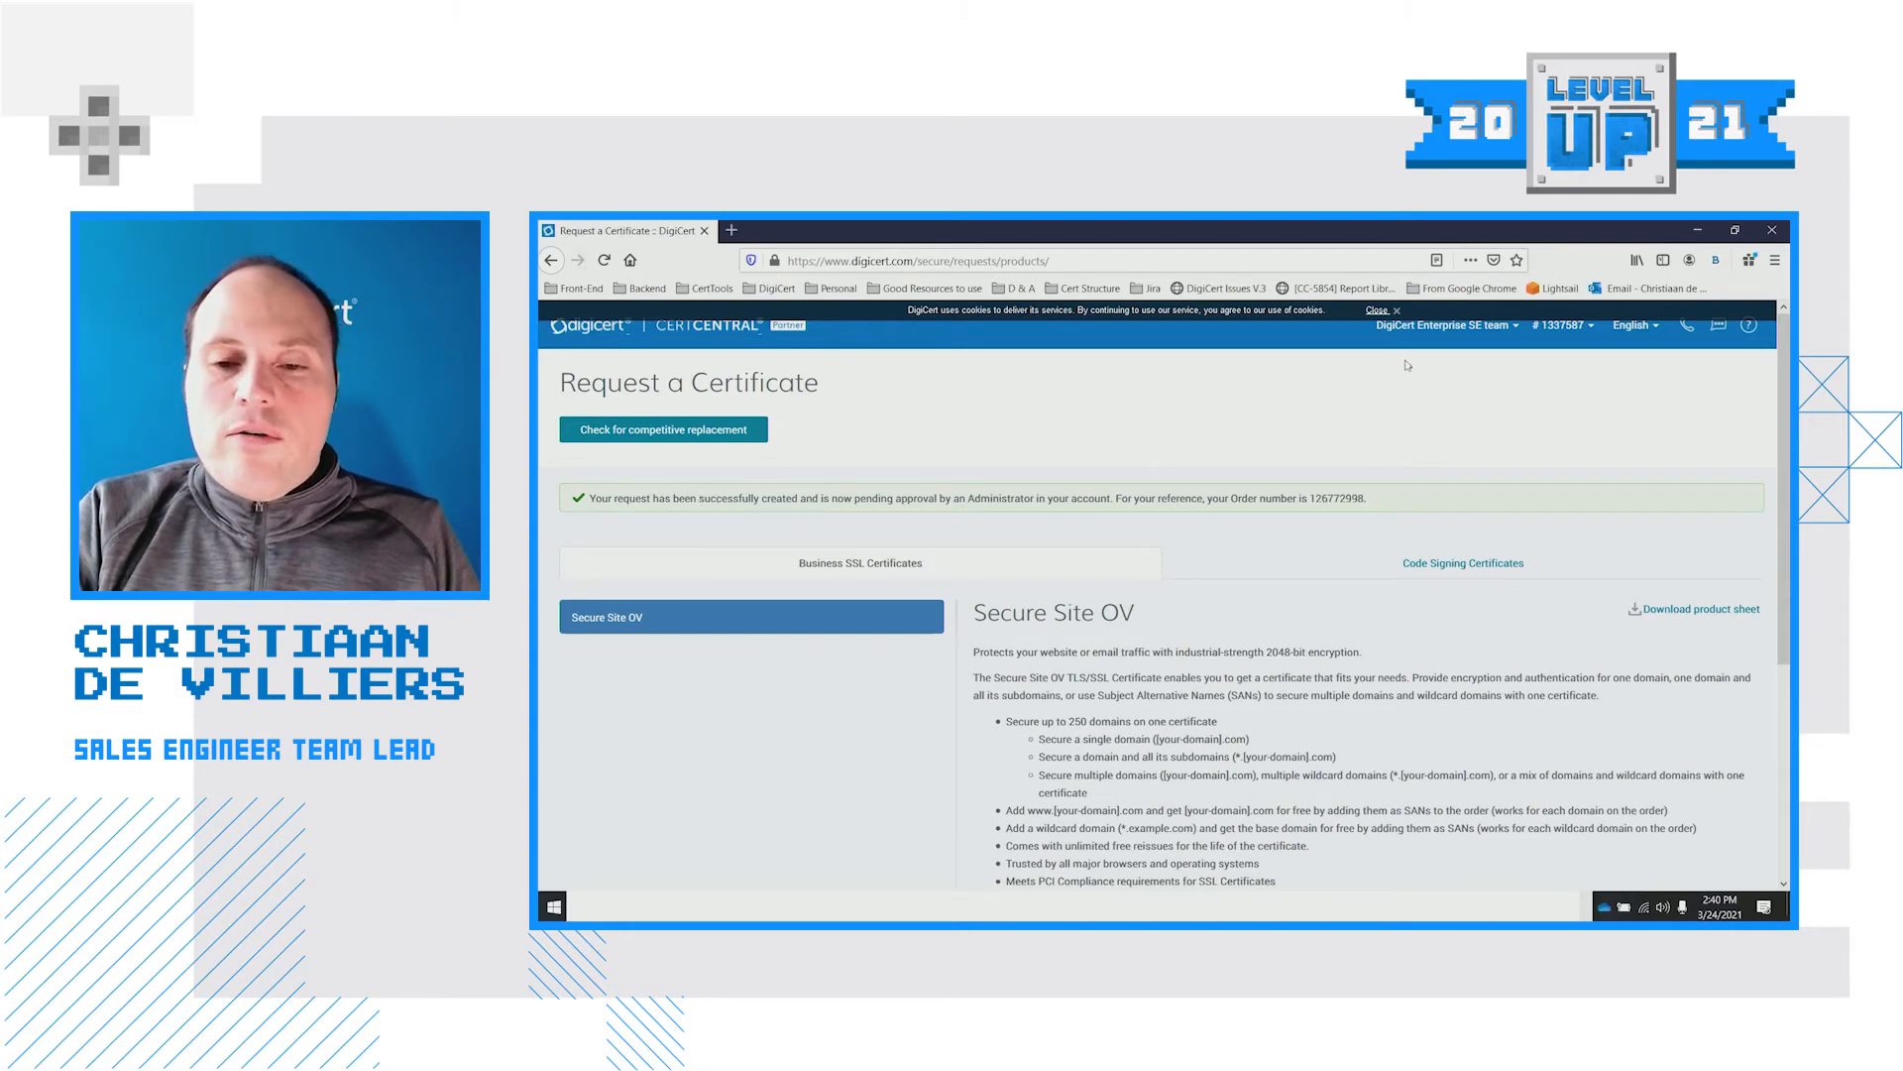
click(1378, 310)
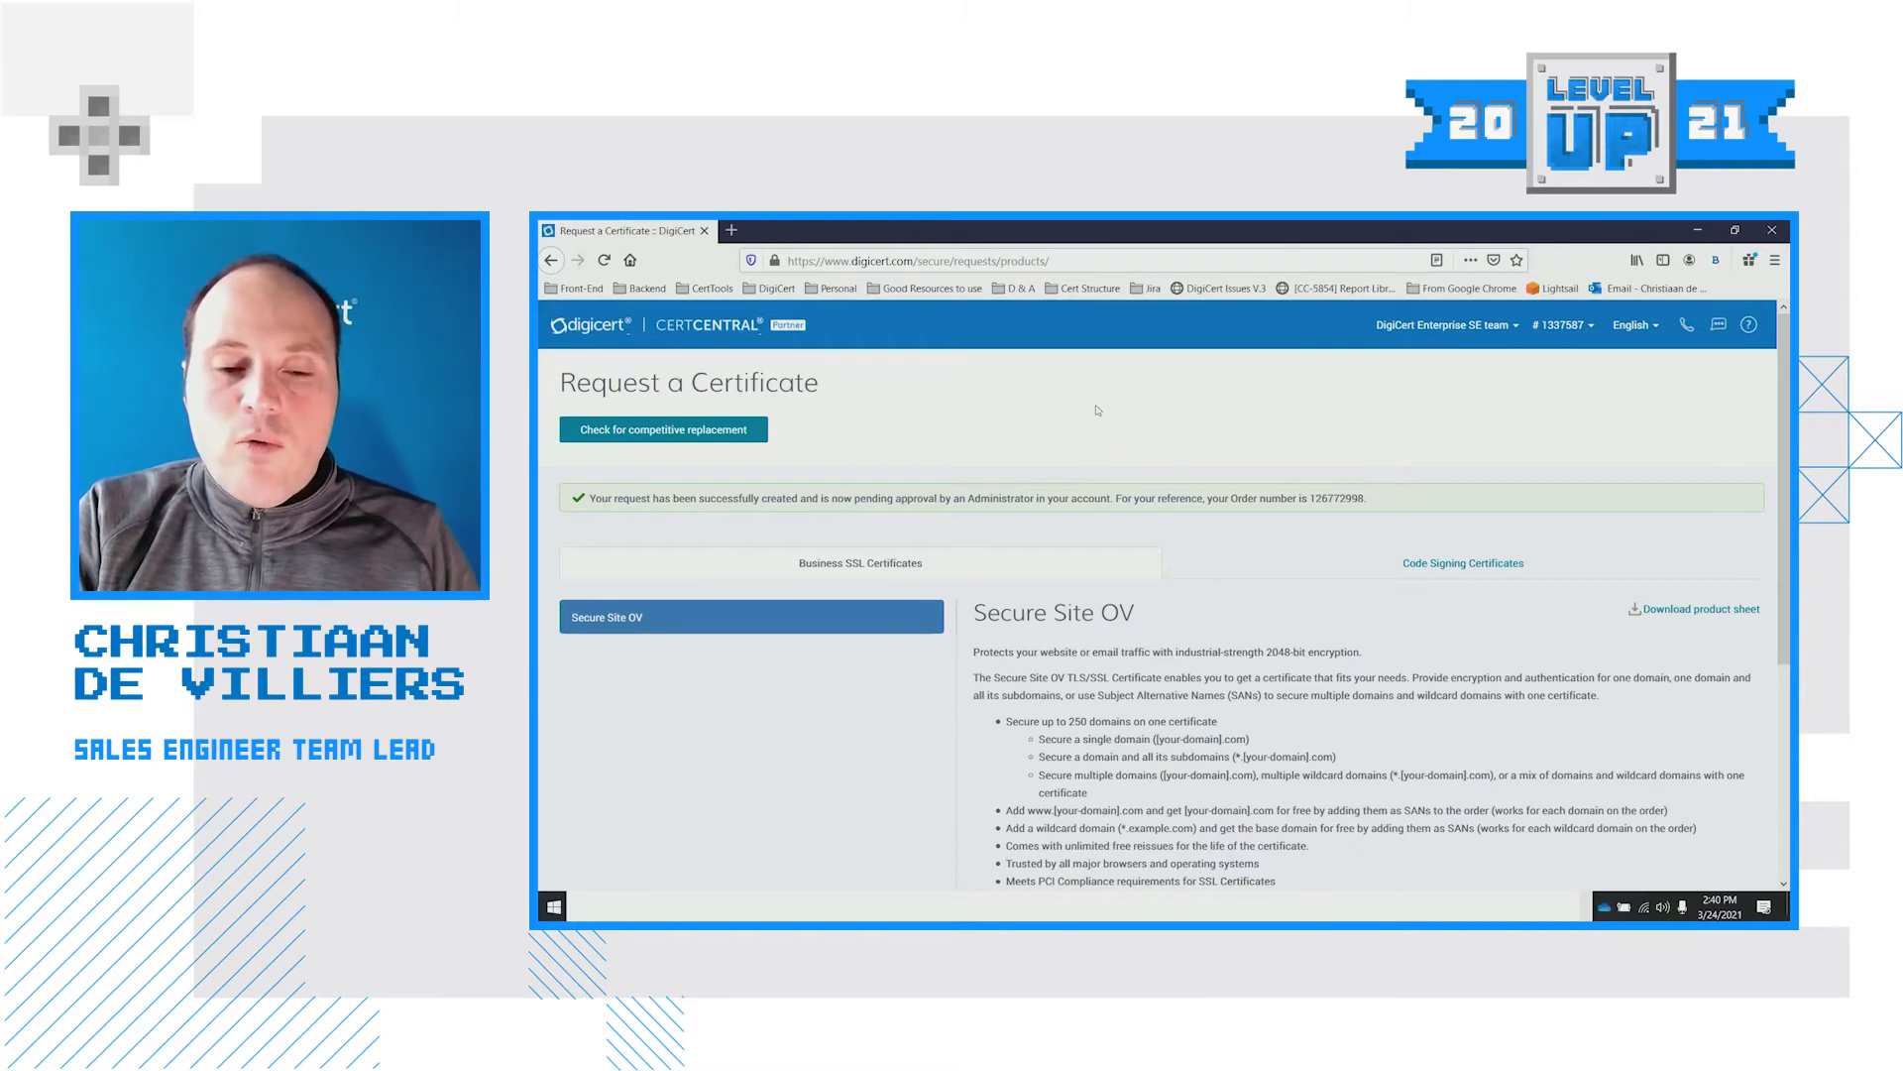
key(alt+Tab)
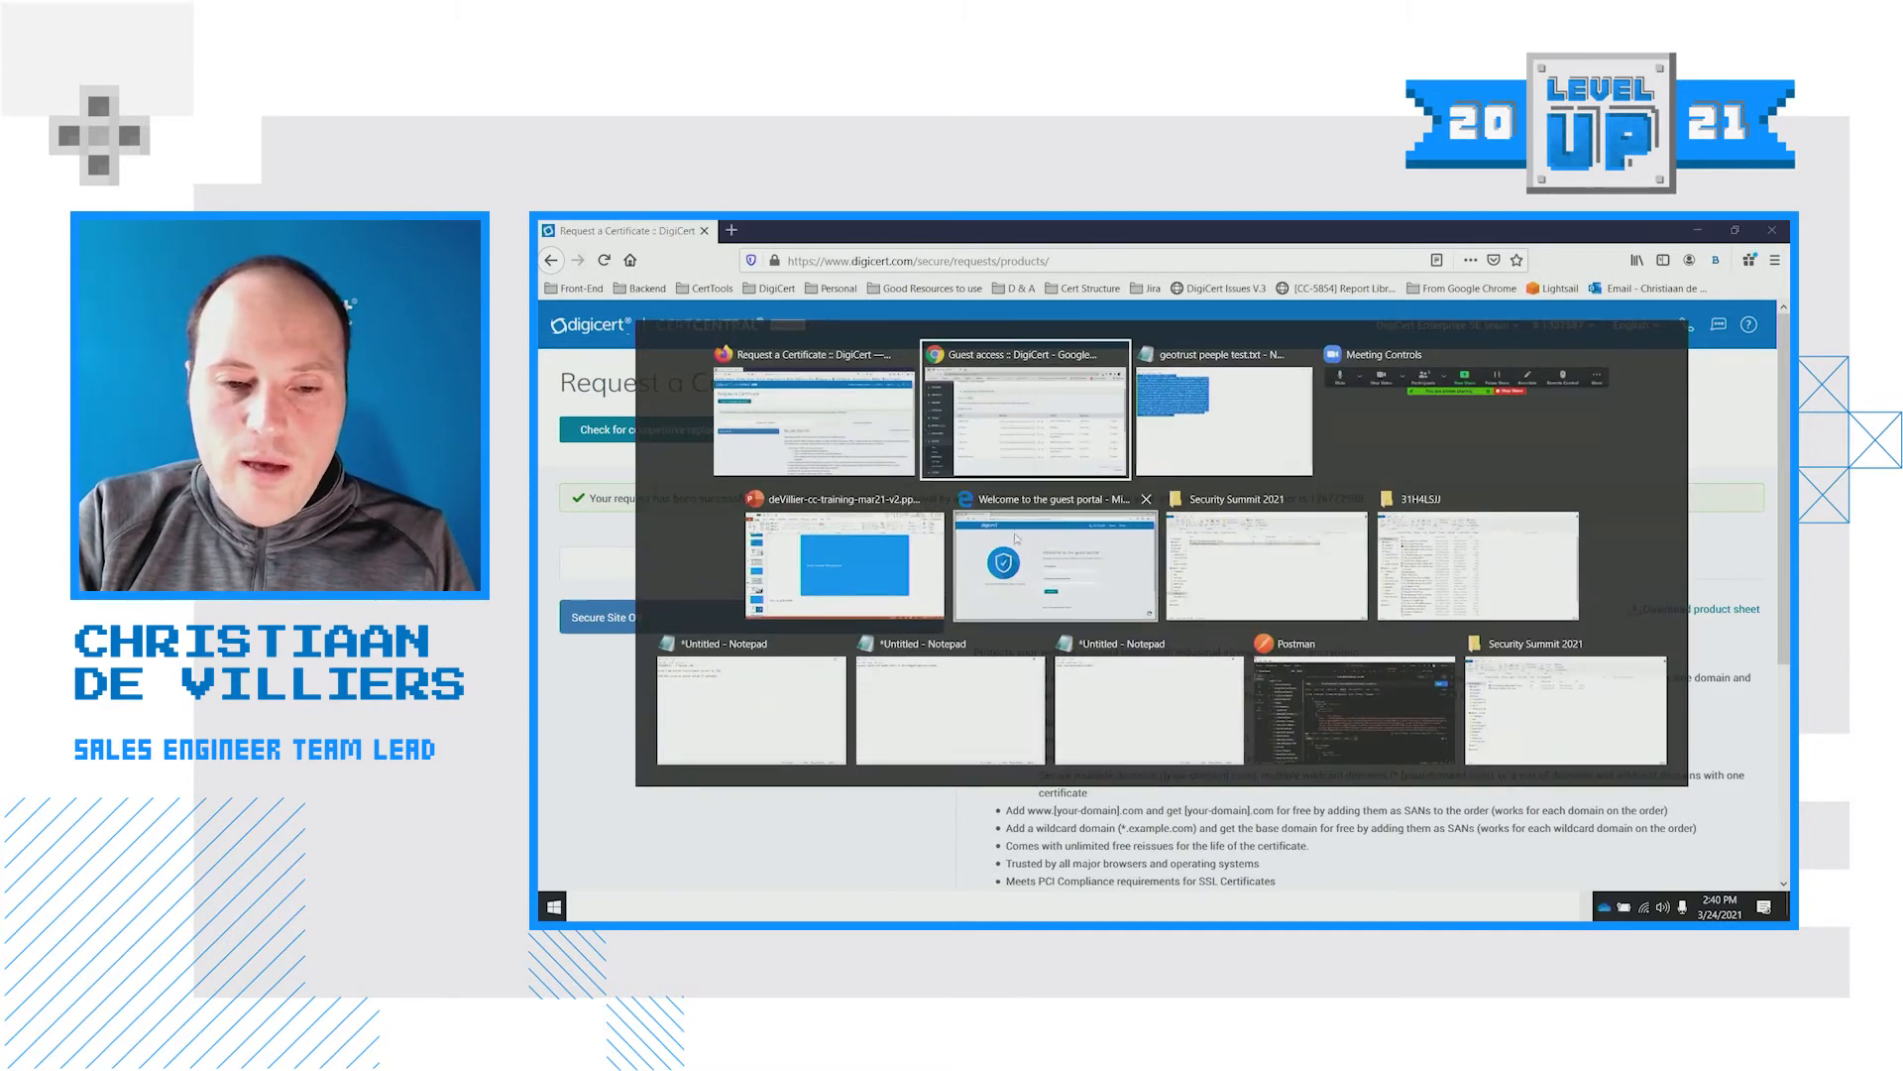
In the Guest access window, open the pending peeple.co.za request's details
click(992, 454)
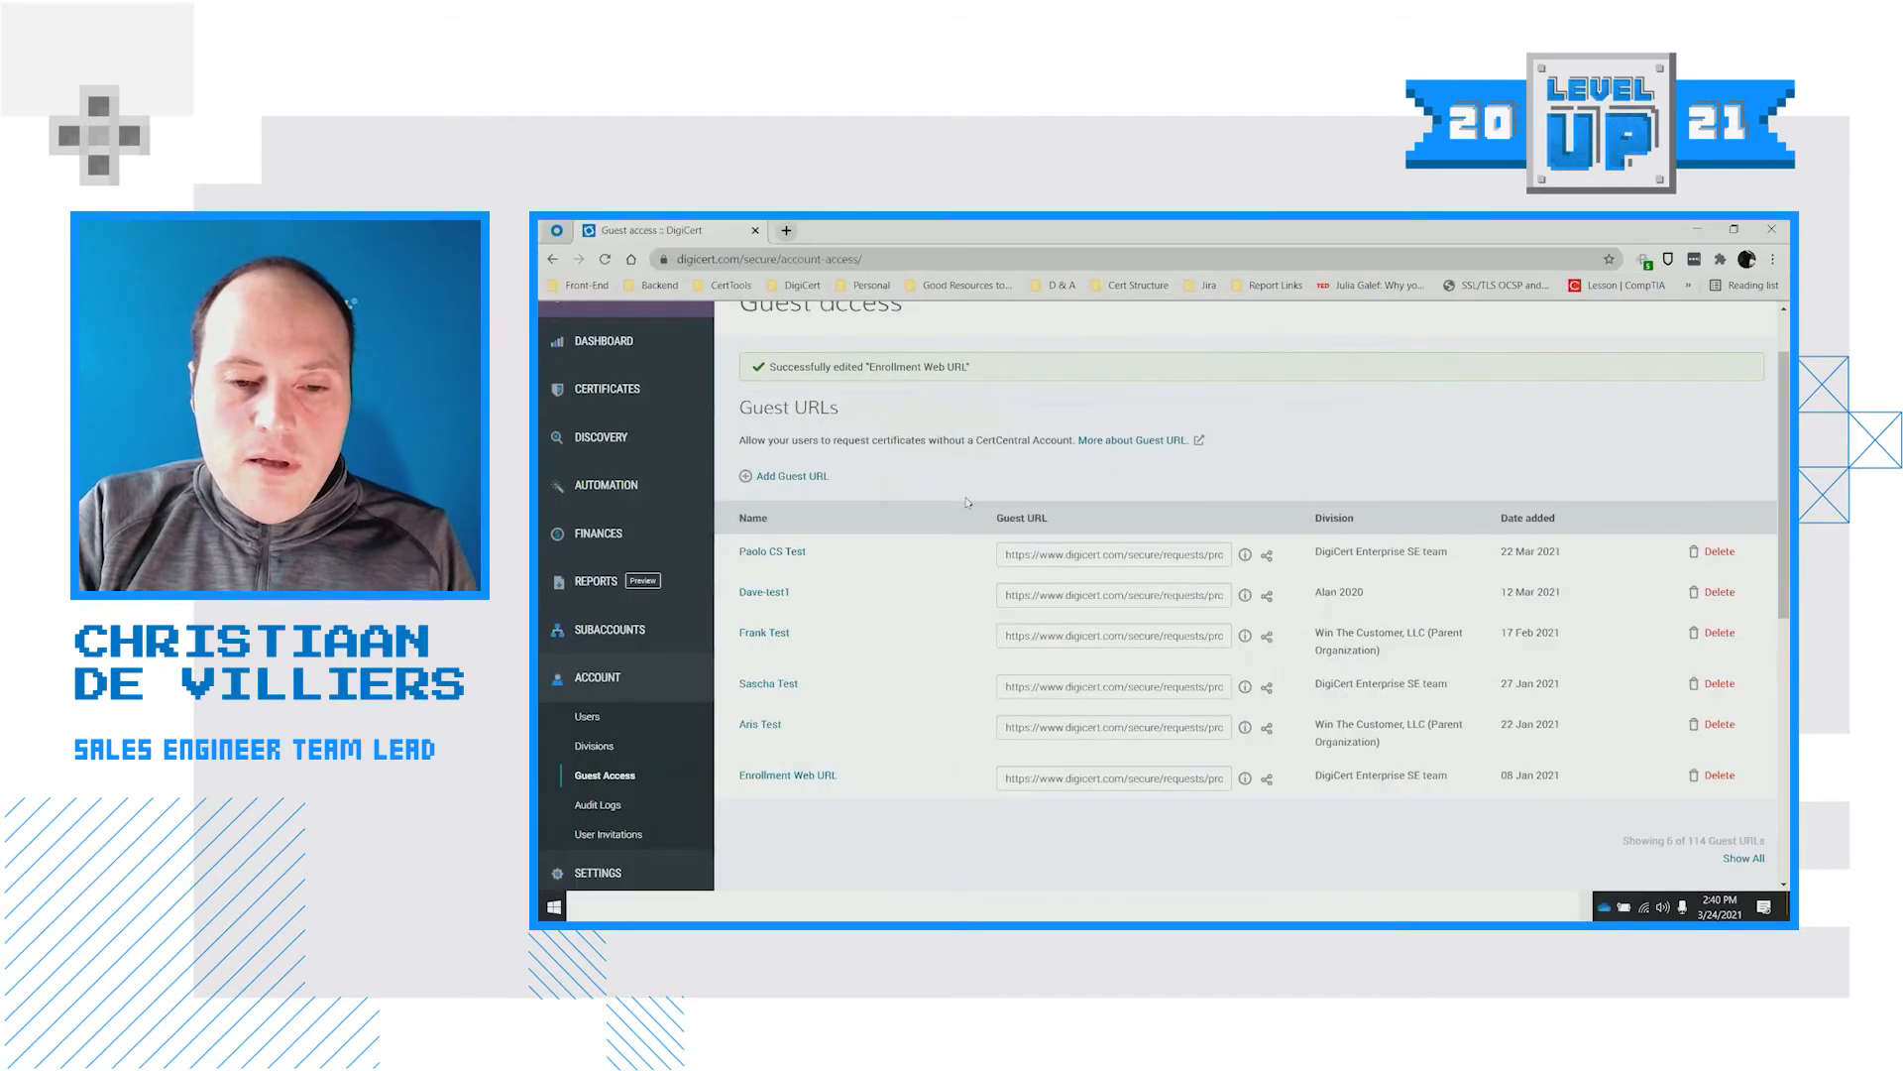
scroll(992, 674, up, 2)
mouse_move(657, 471)
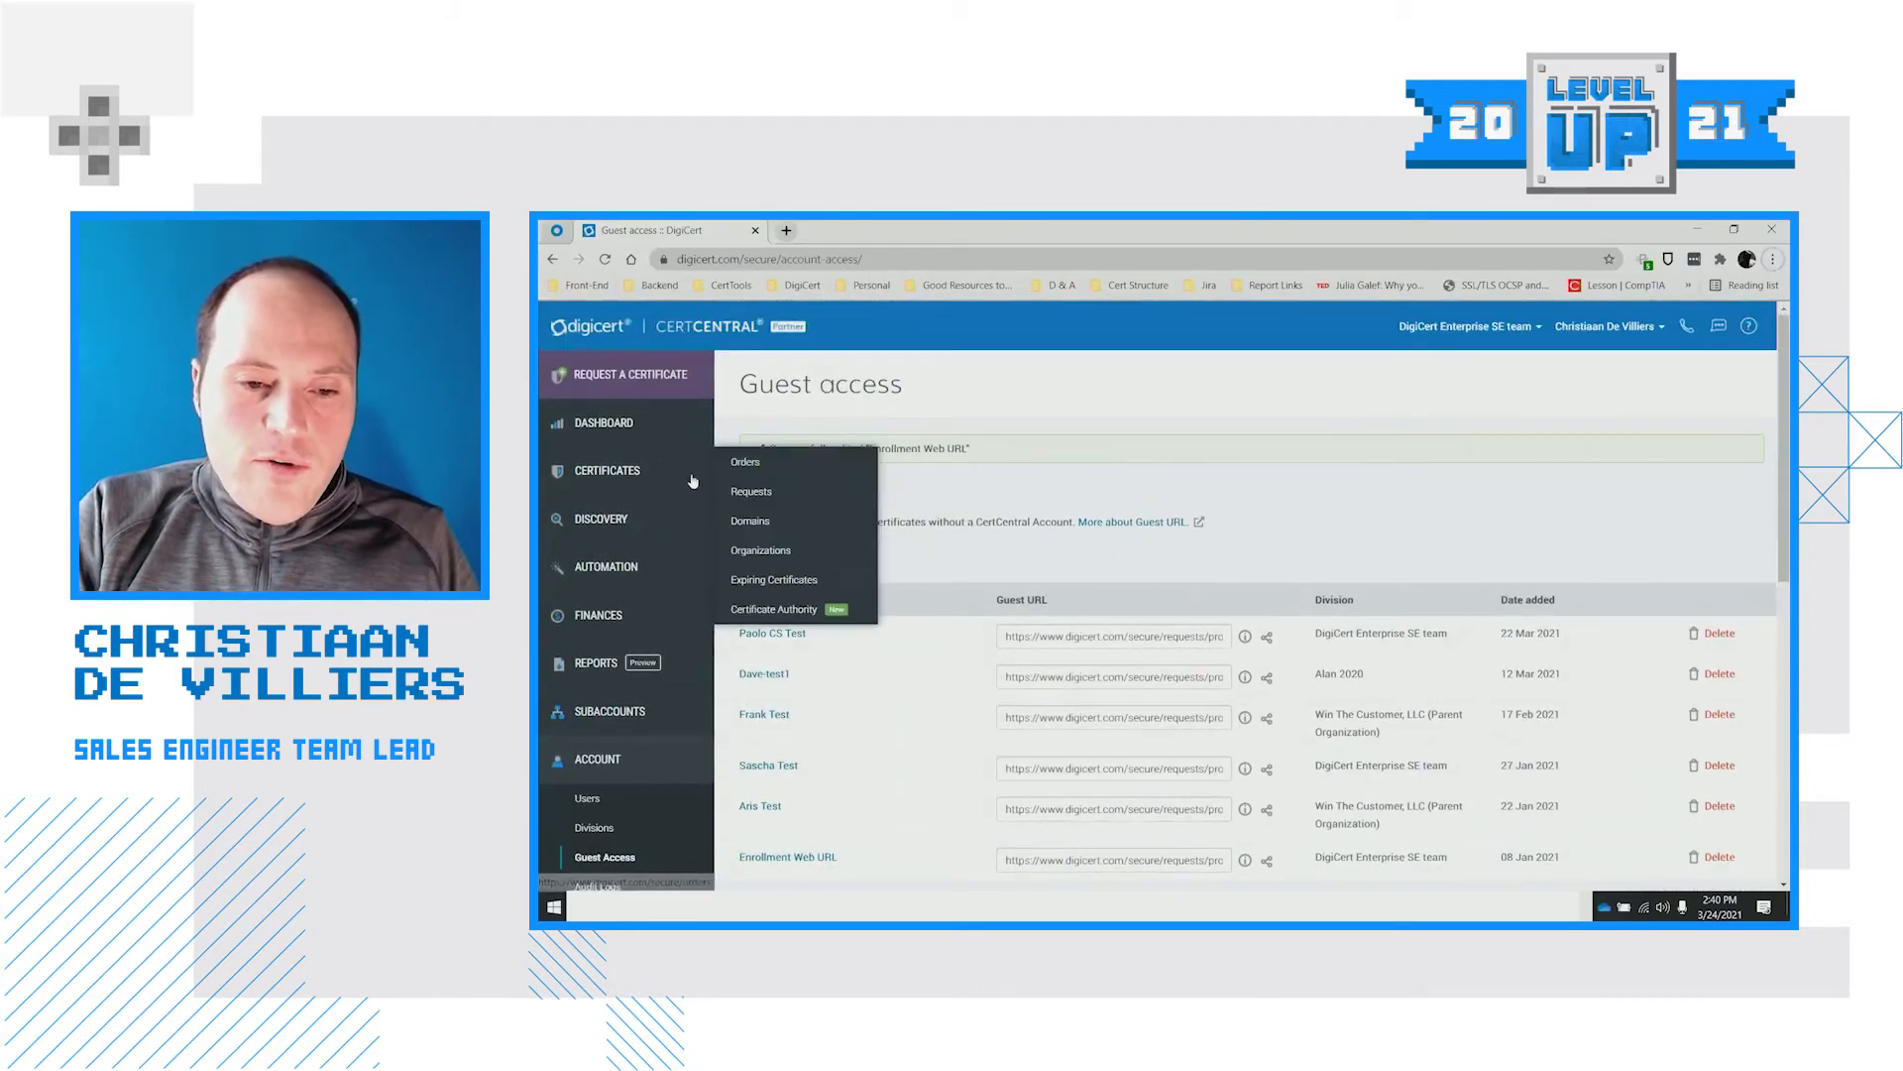
click(750, 495)
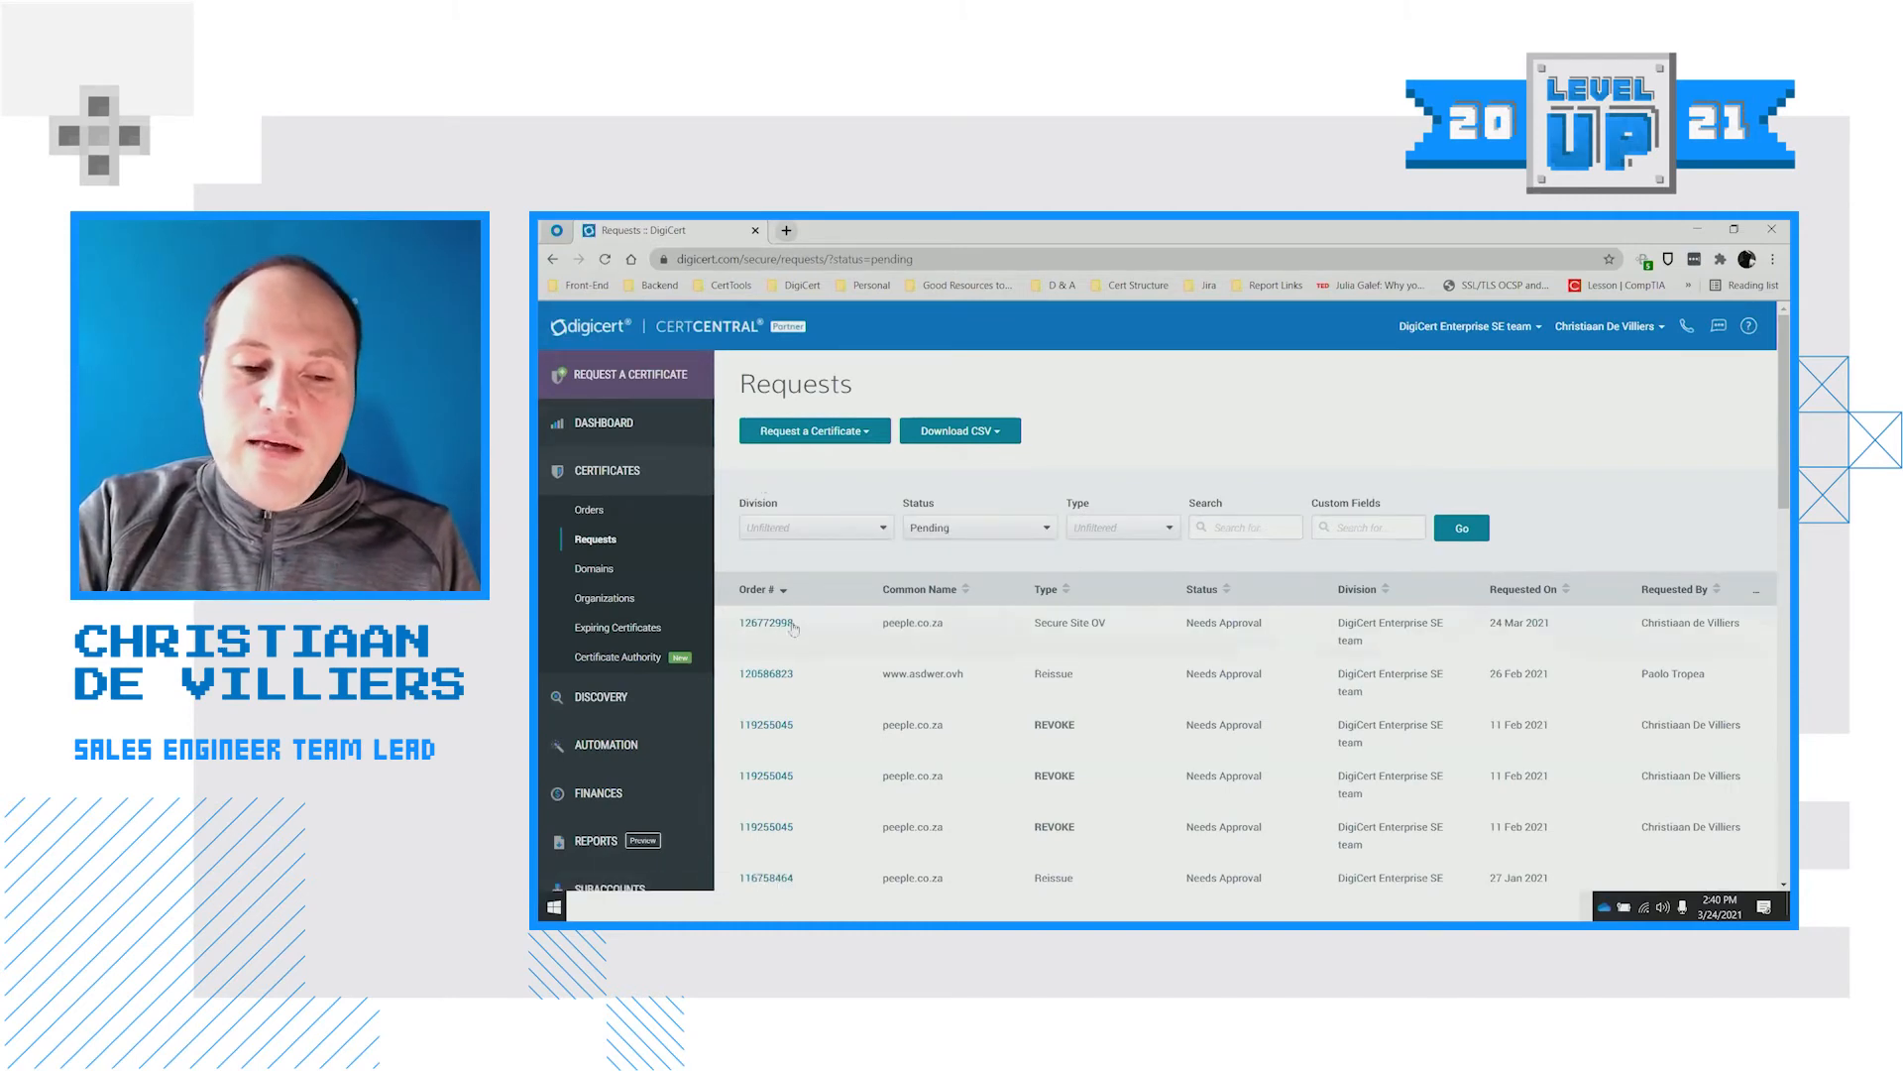
click(760, 626)
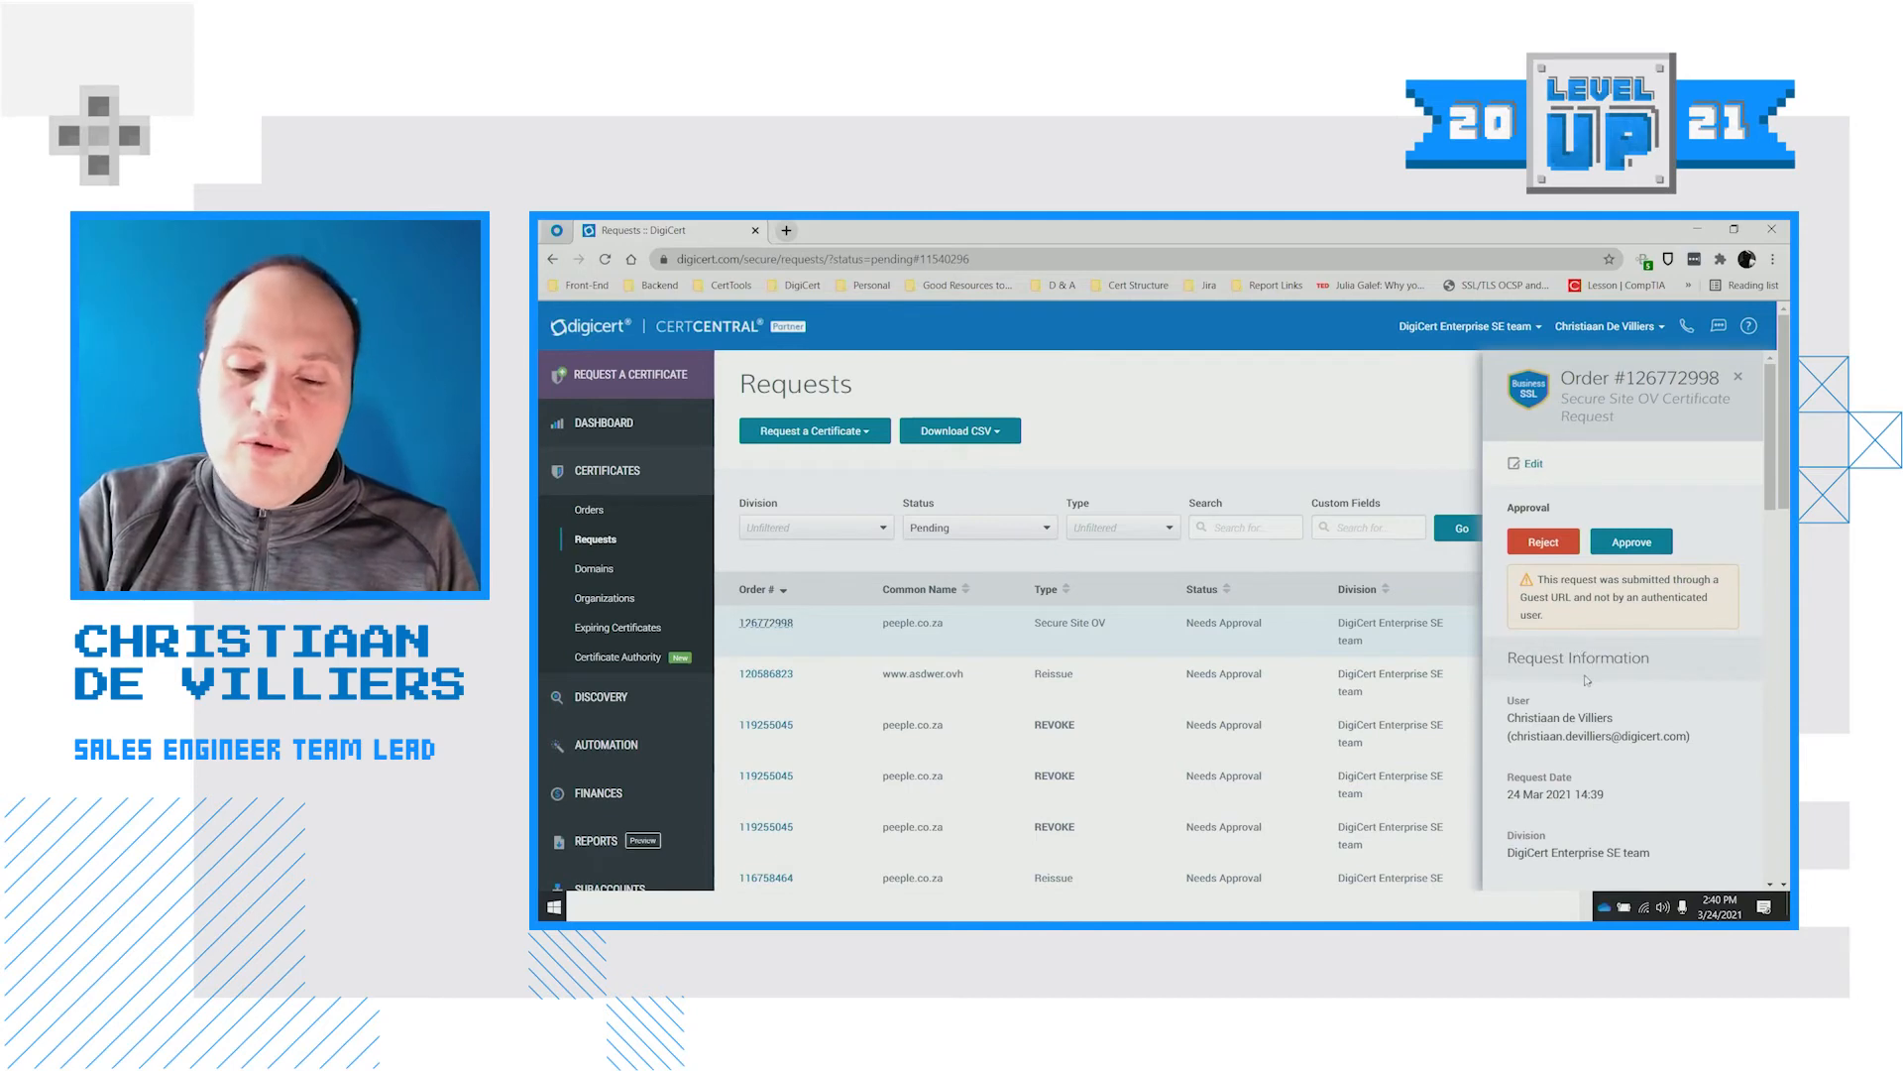
Review the peeple.co.za Secure Site OV request details and open it for editing
scroll(1587, 680, down, 1)
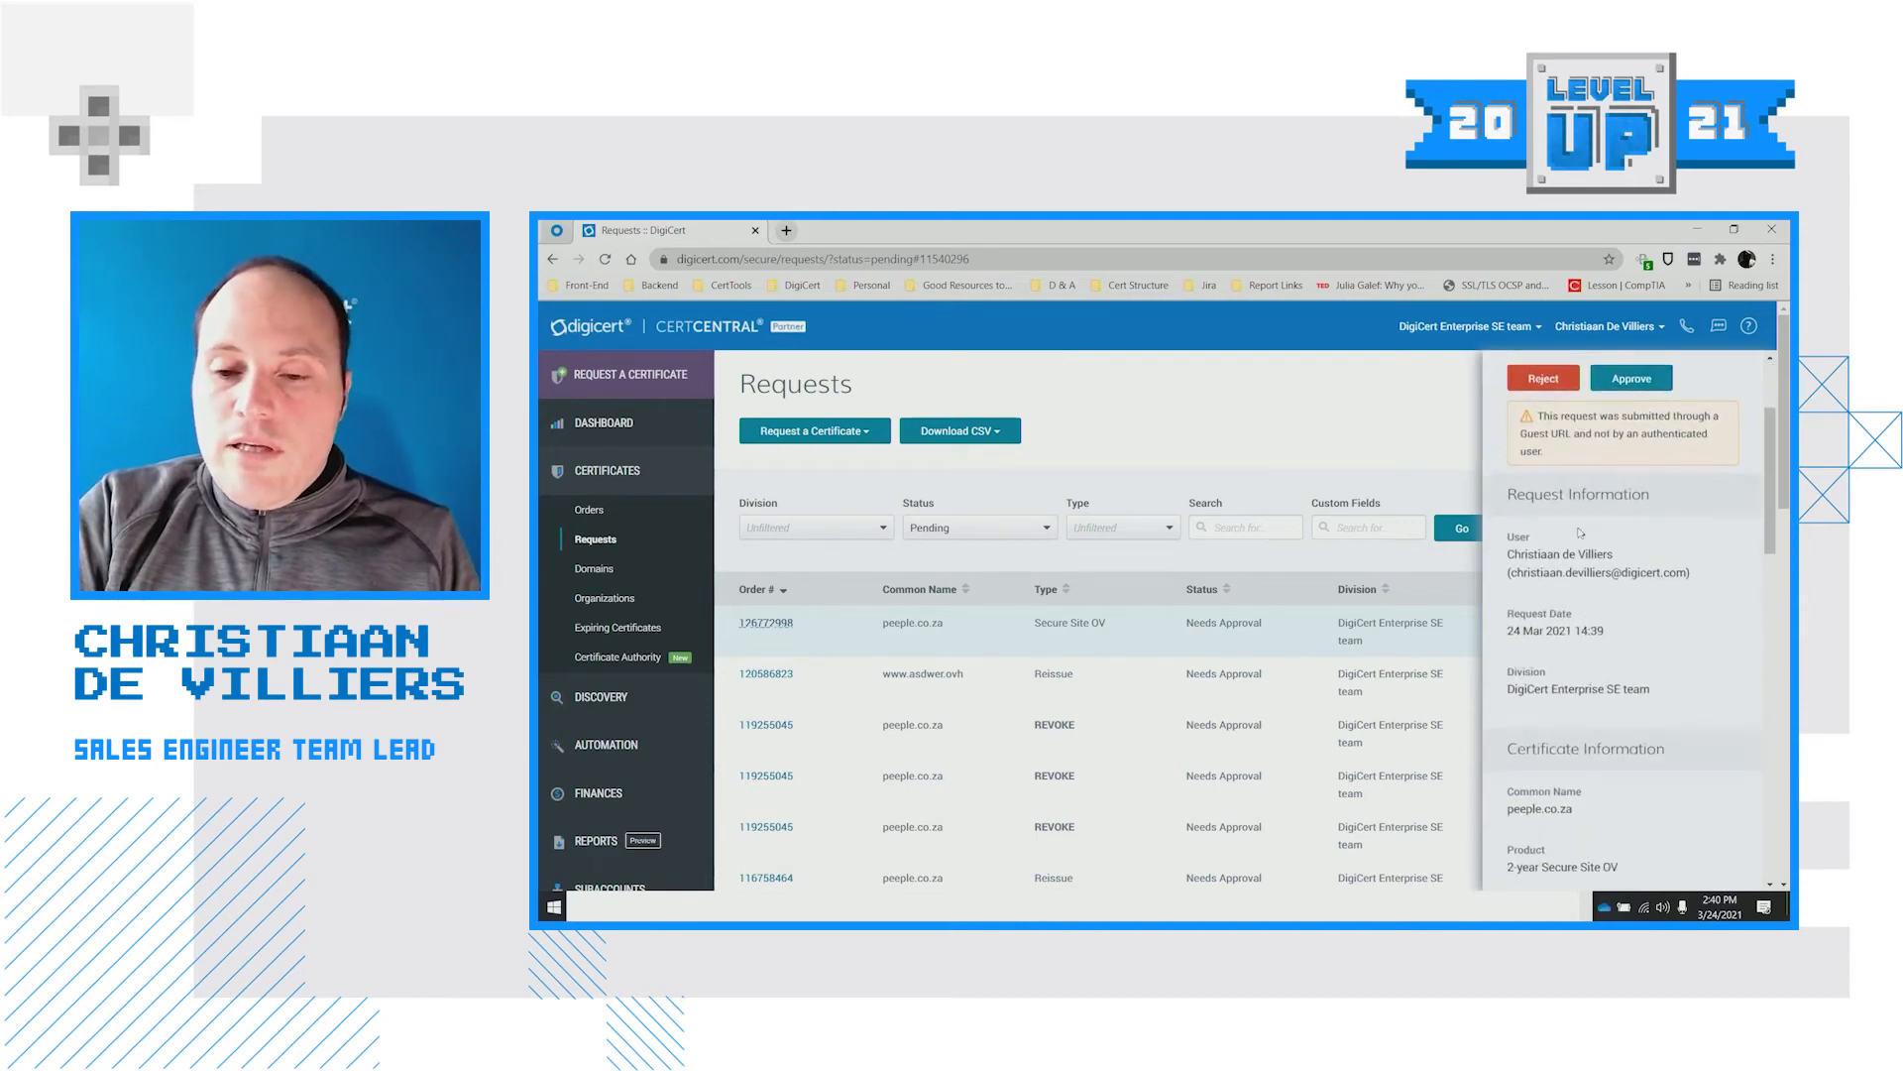
scroll(1621, 681, down, 1)
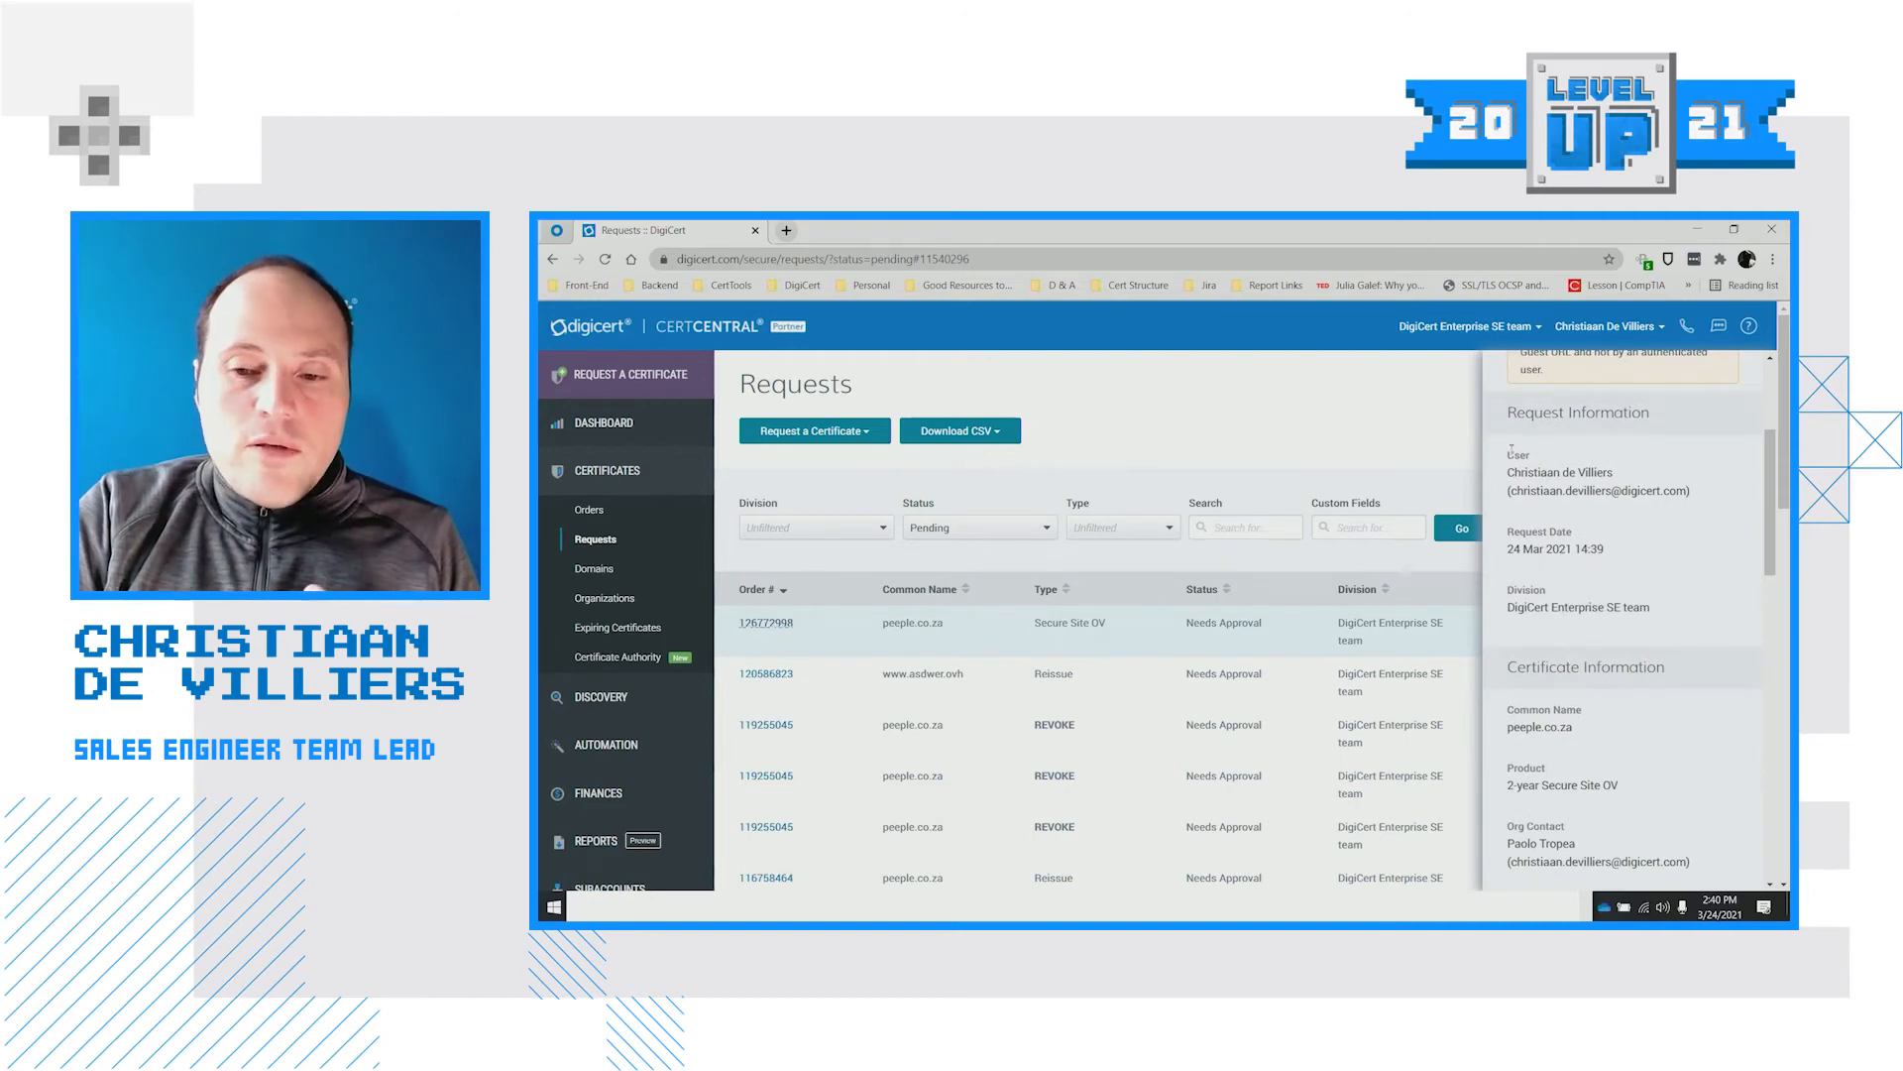
scroll(1672, 496, down, 2)
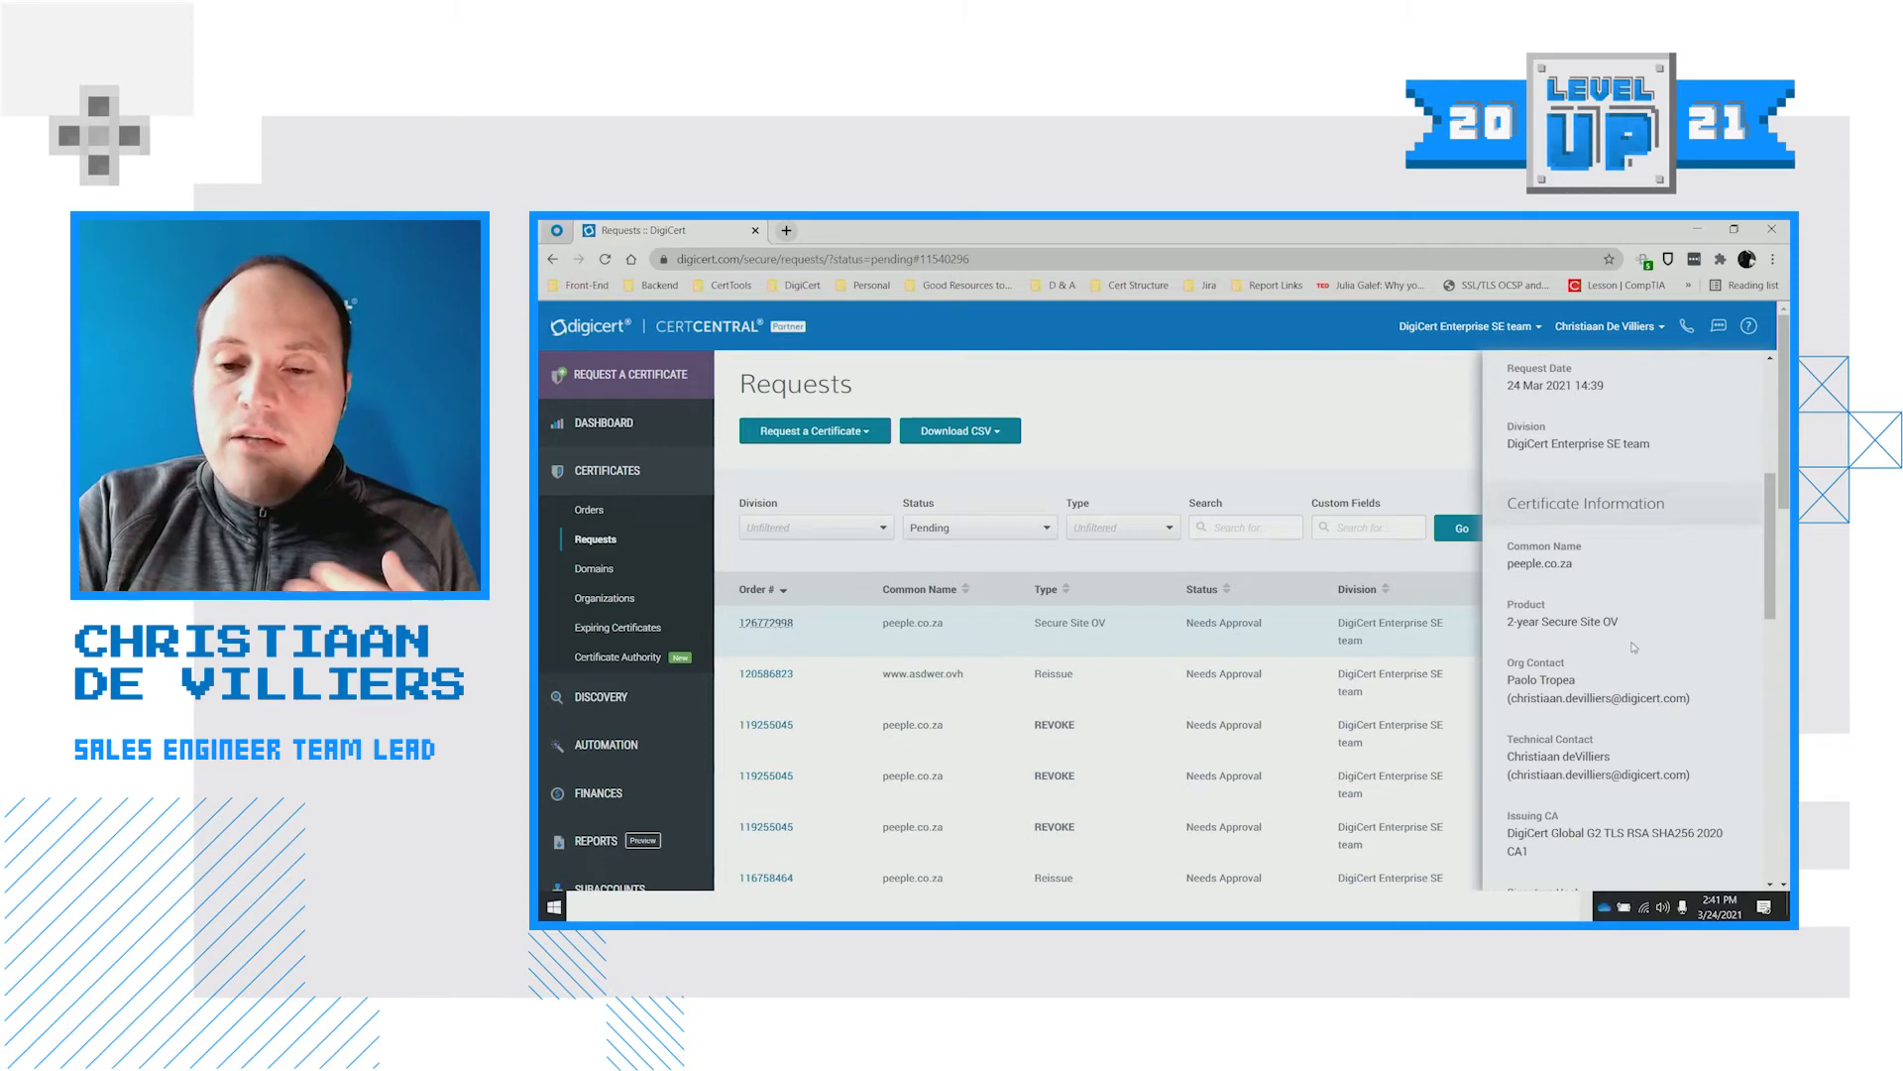
scroll(1636, 661, down, 1)
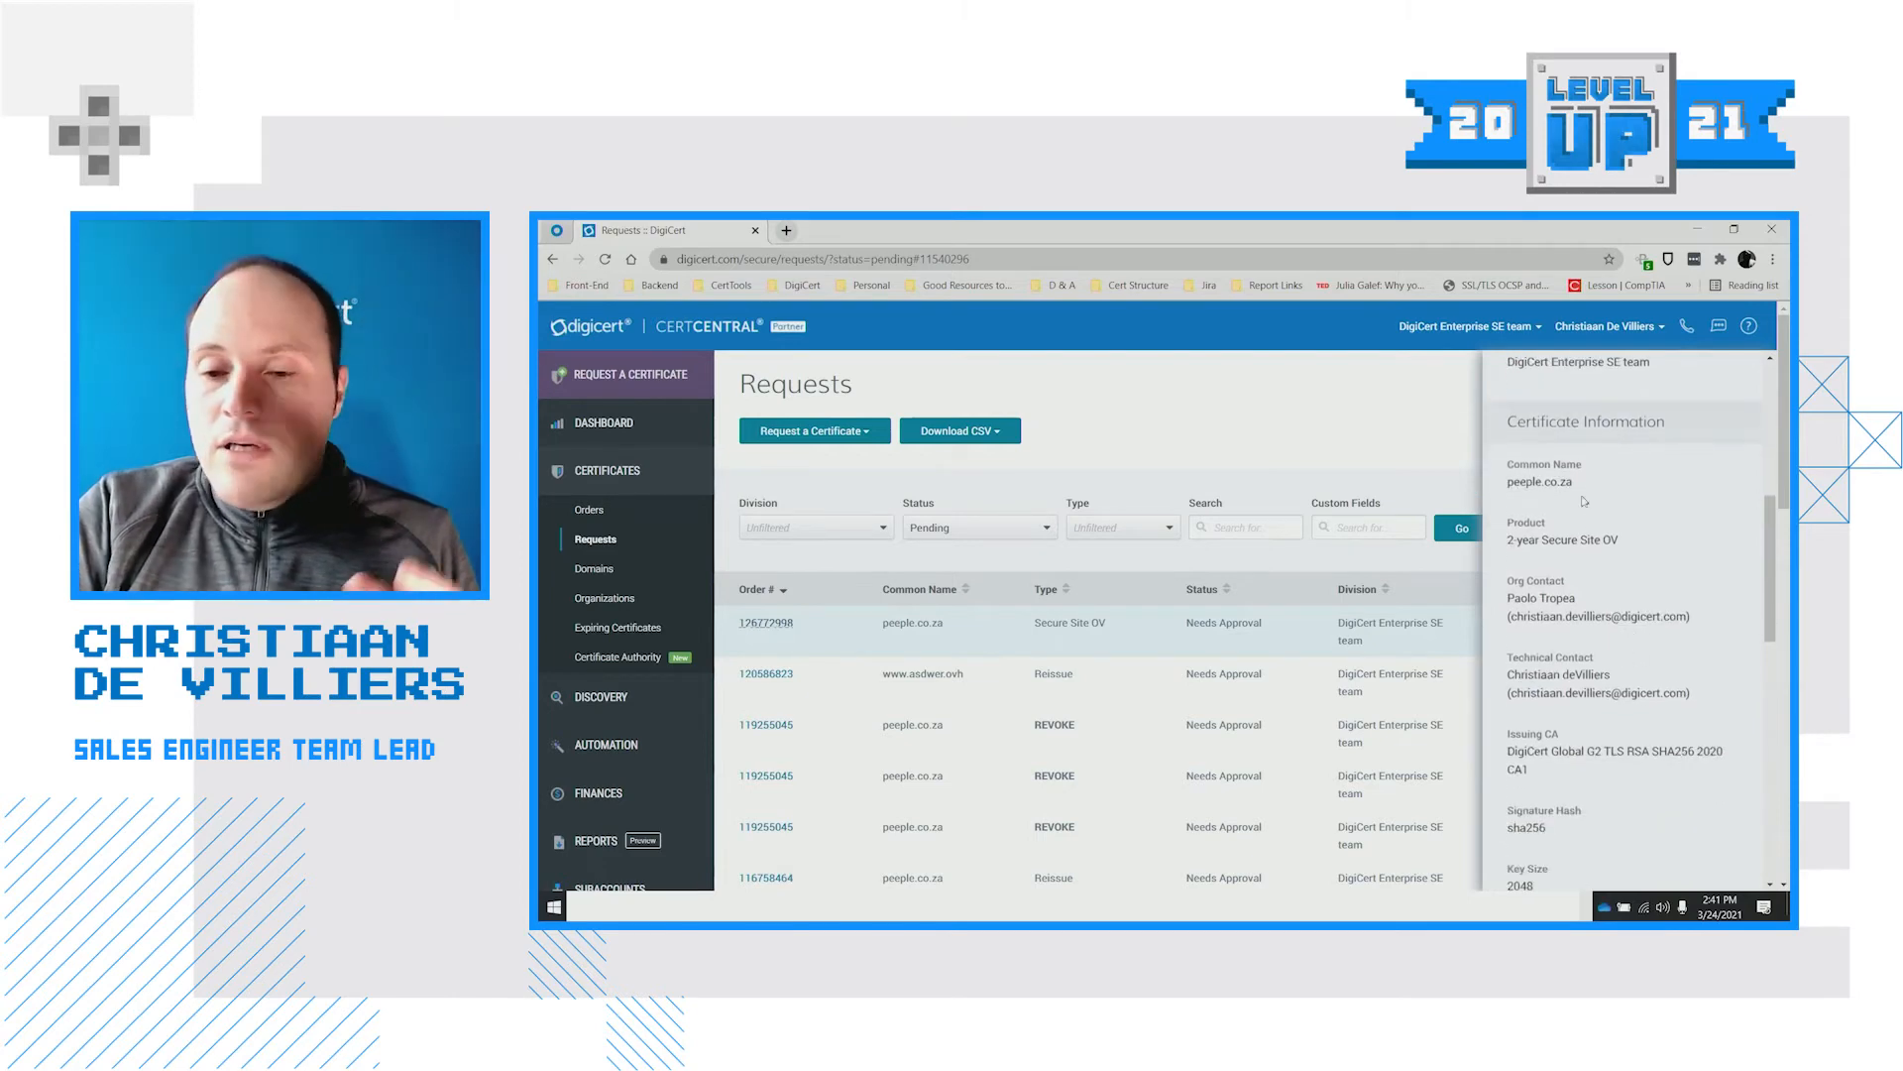
scroll(1590, 586, down, 2)
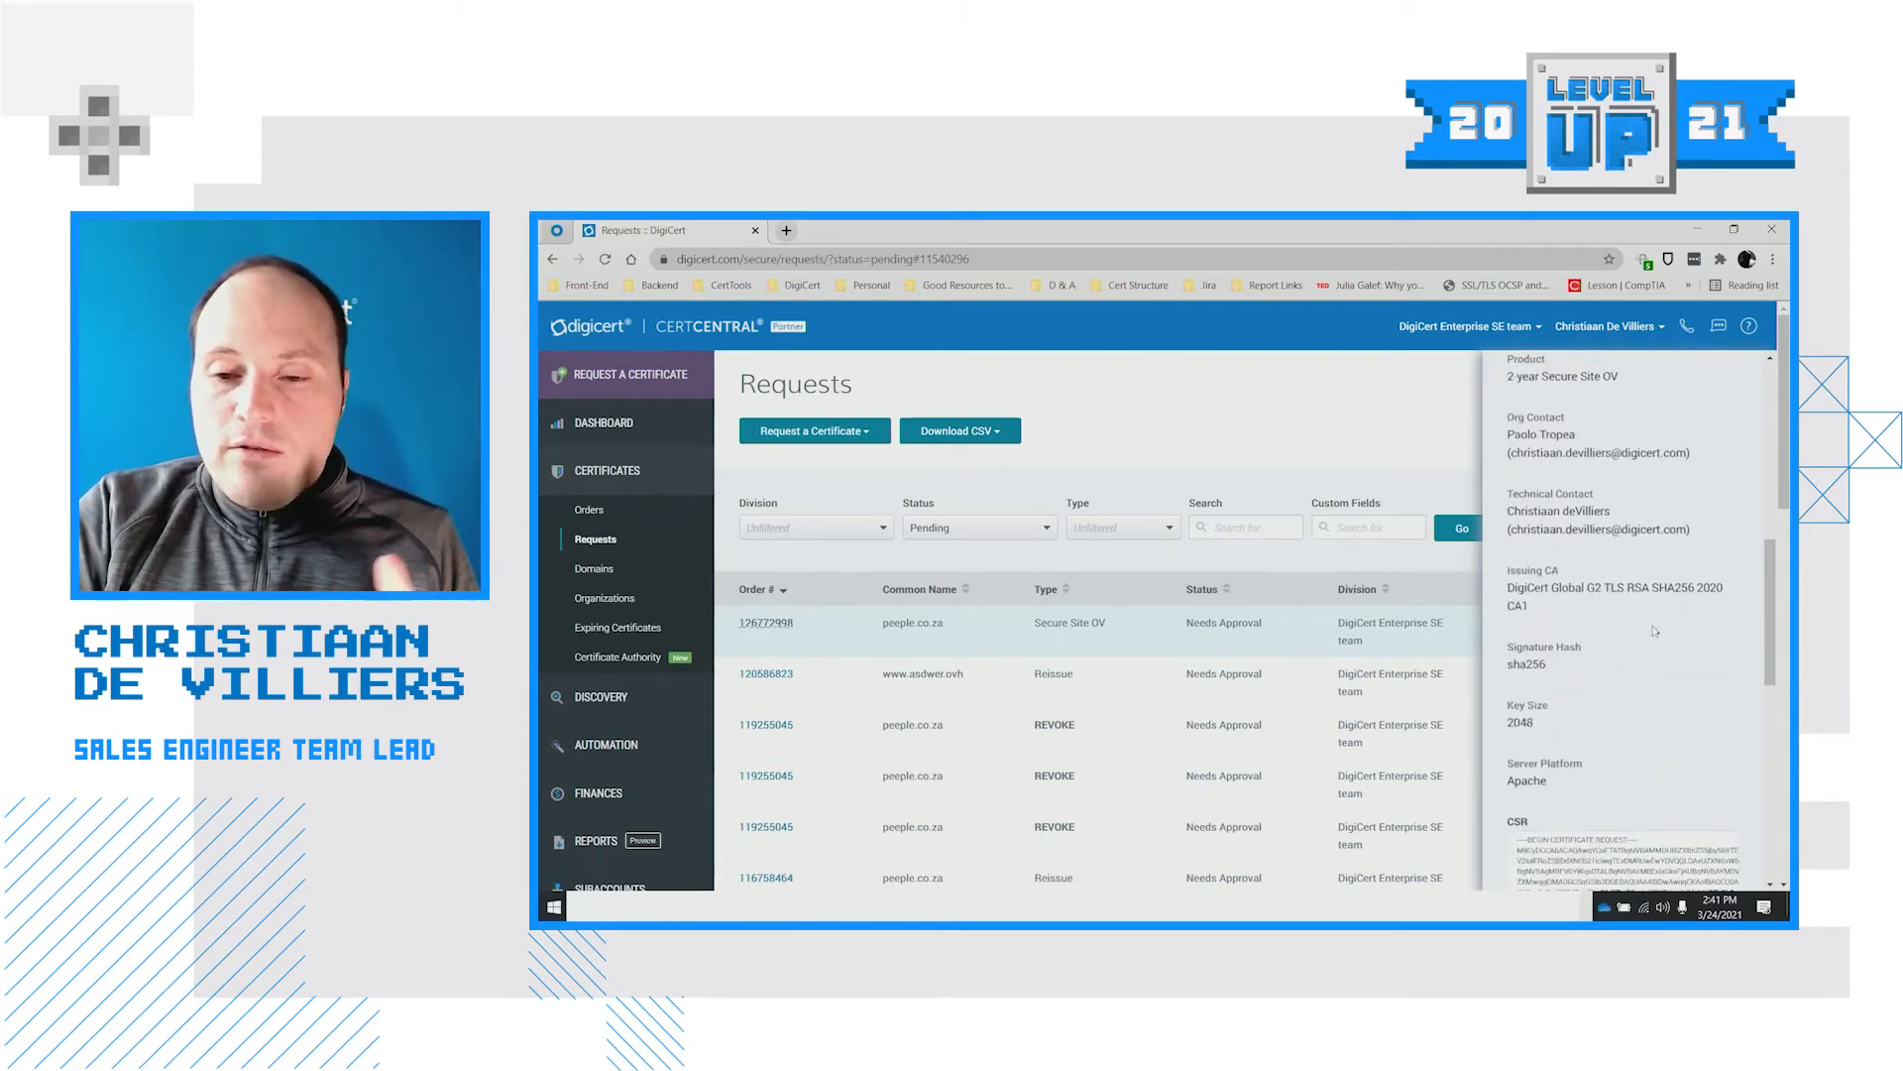
scroll(1654, 631, down, 5)
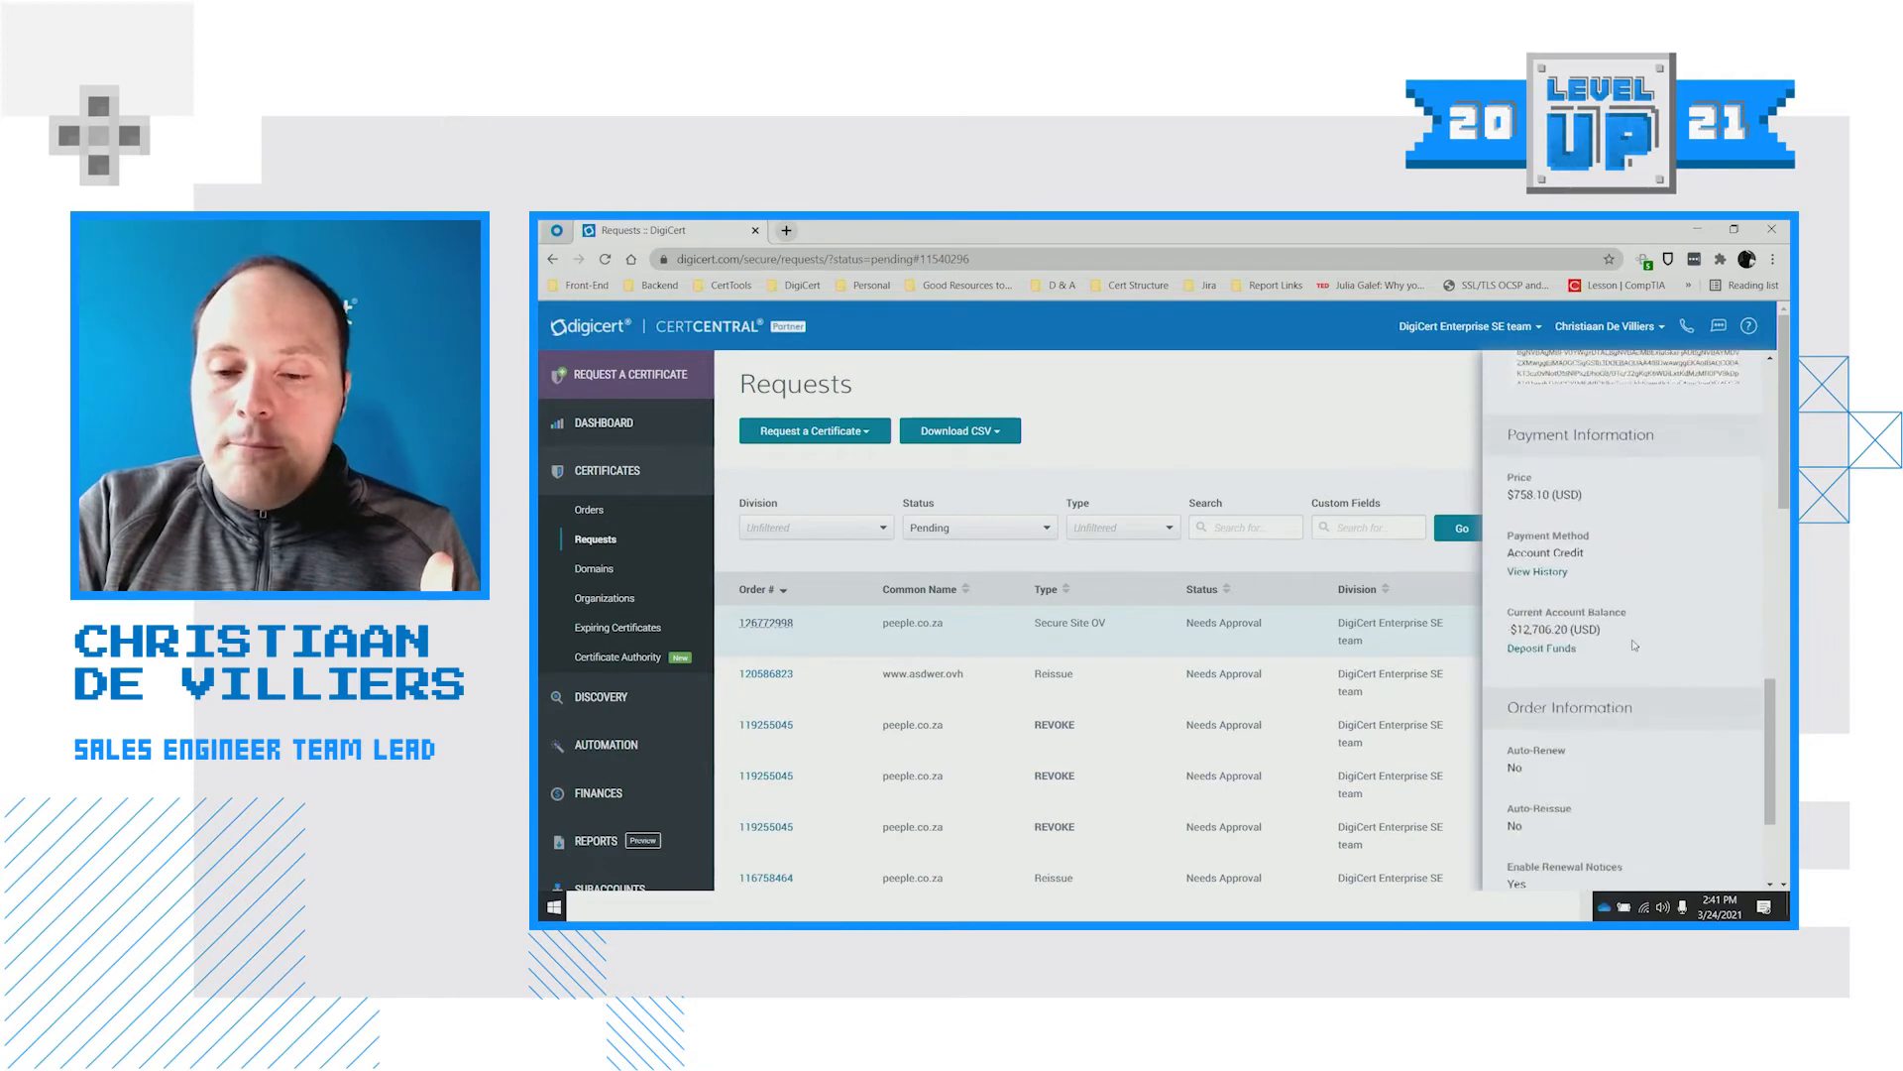
scroll(1634, 645, down, 2)
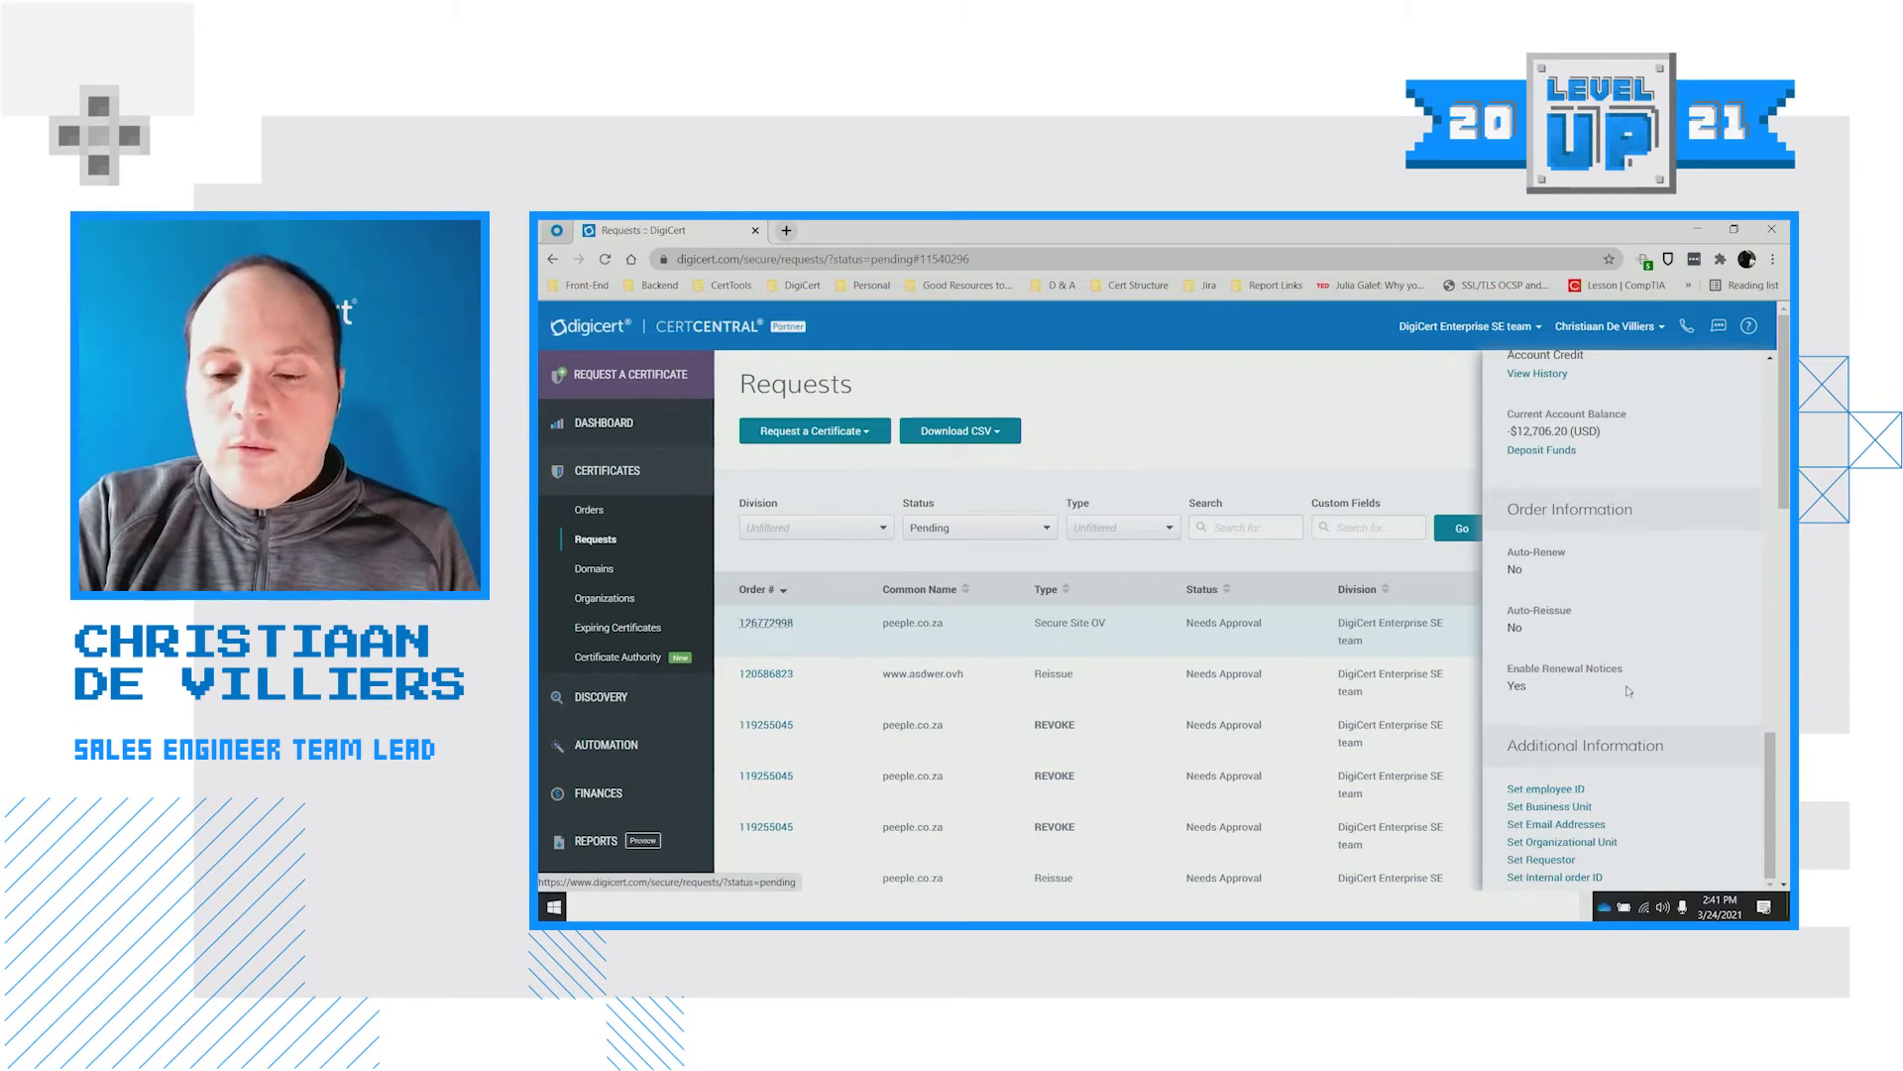
scroll(1634, 691, up, 7)
scroll(1626, 674, up, 2)
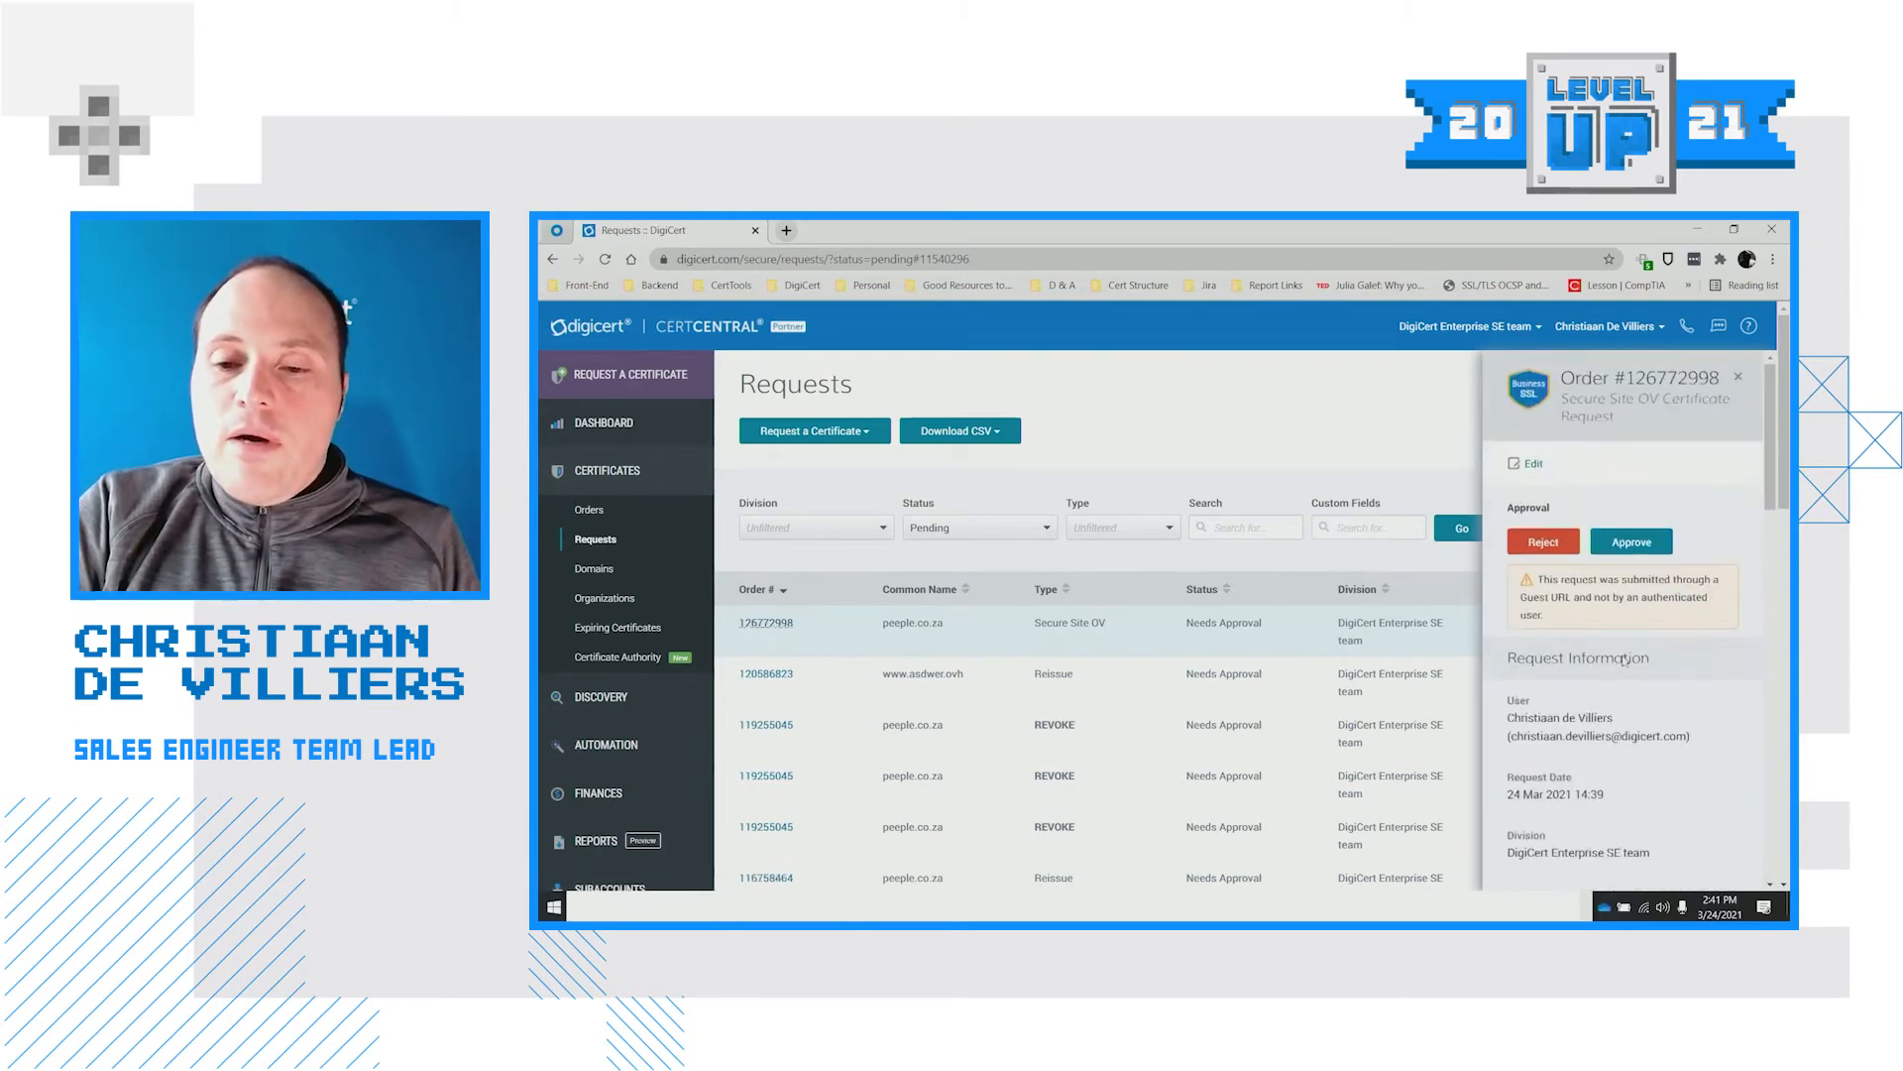
click(1533, 464)
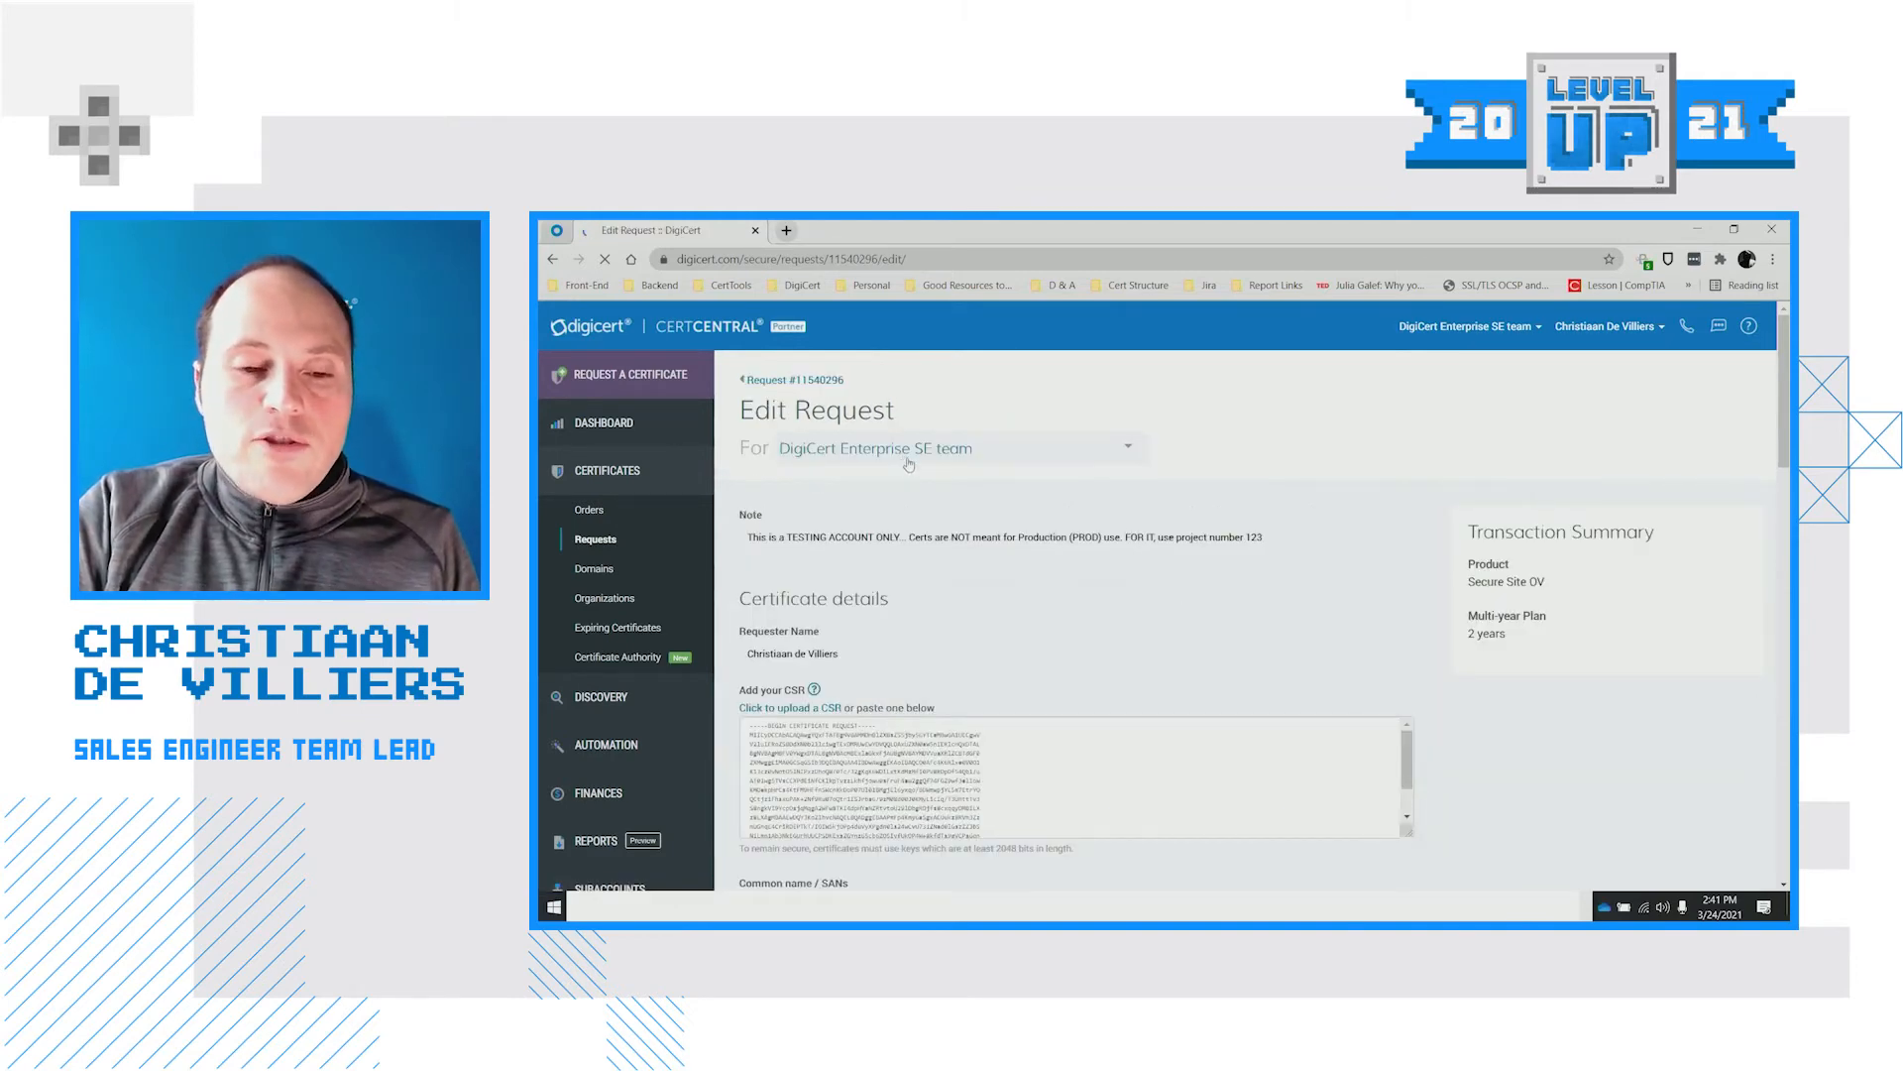
Look through the Edit Request form without changes and return to the pending Requests list
scroll(991, 595, down, 6)
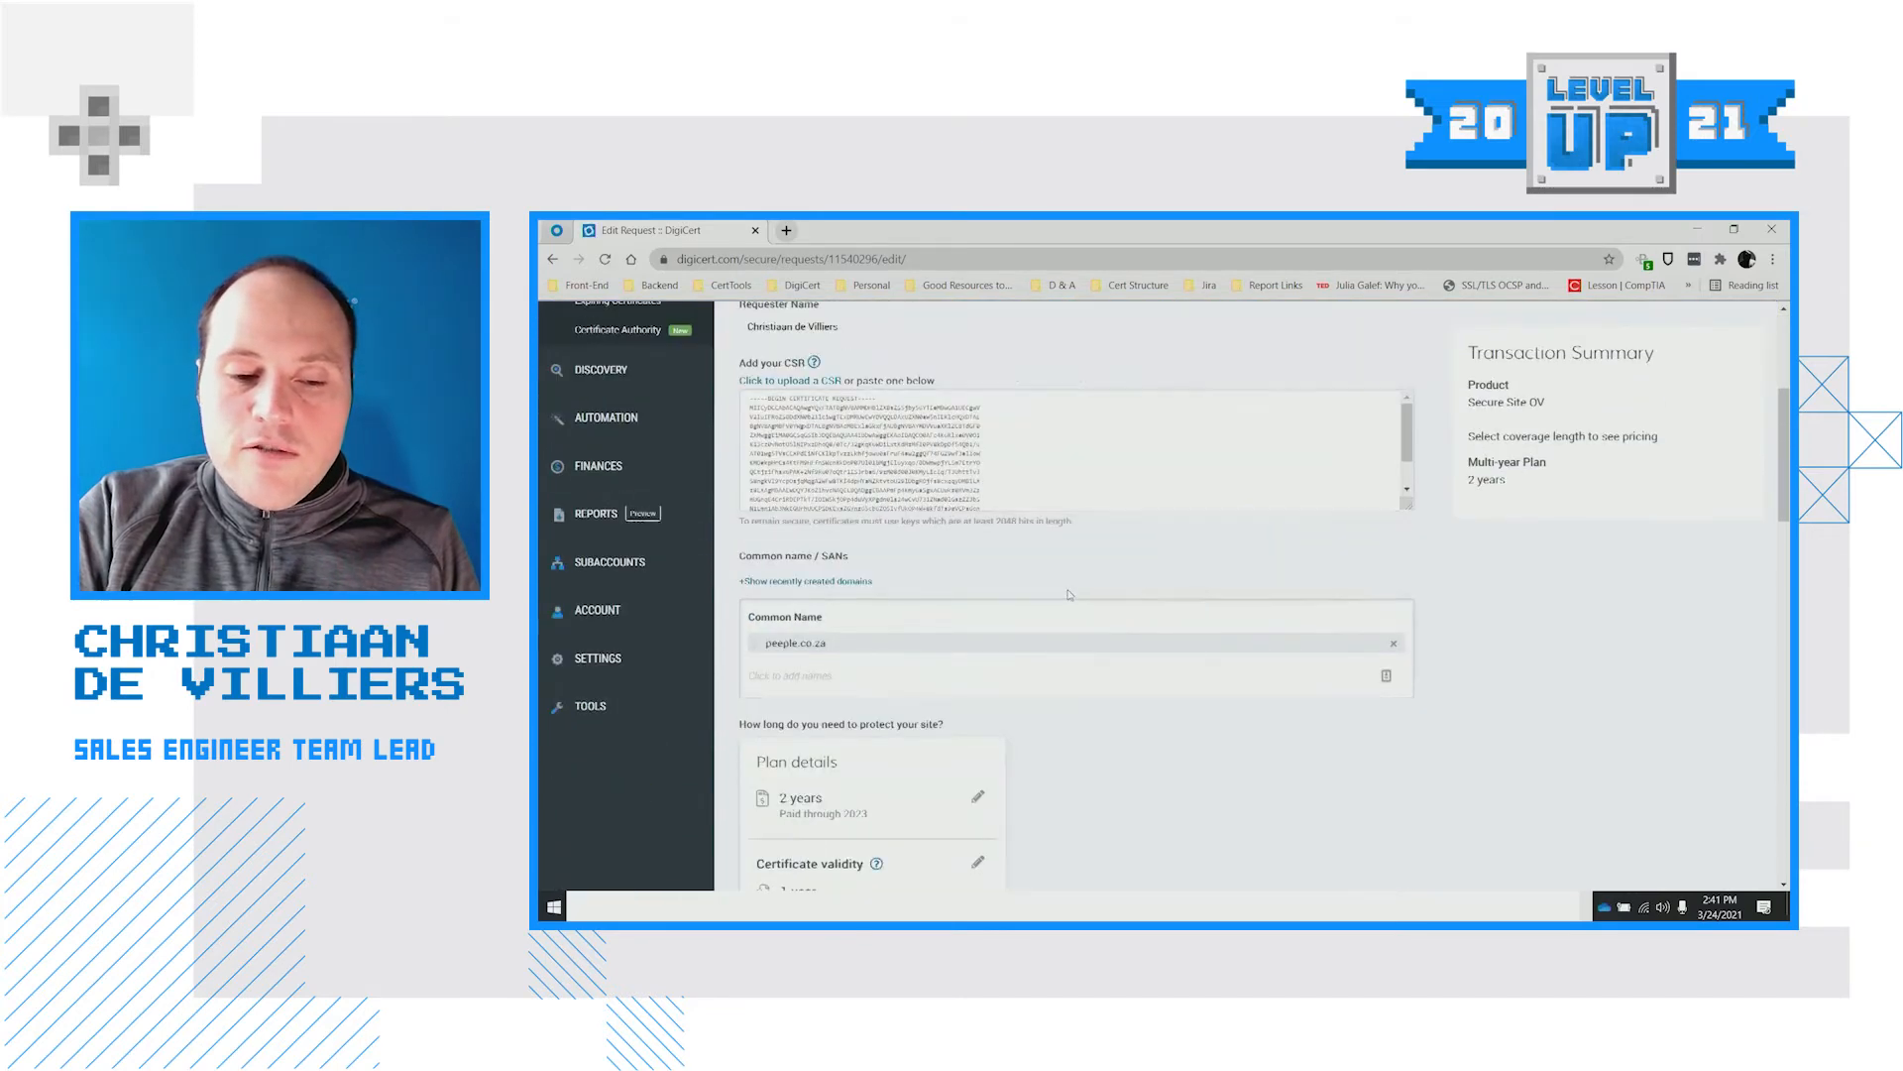
scroll(1051, 653, down, 3)
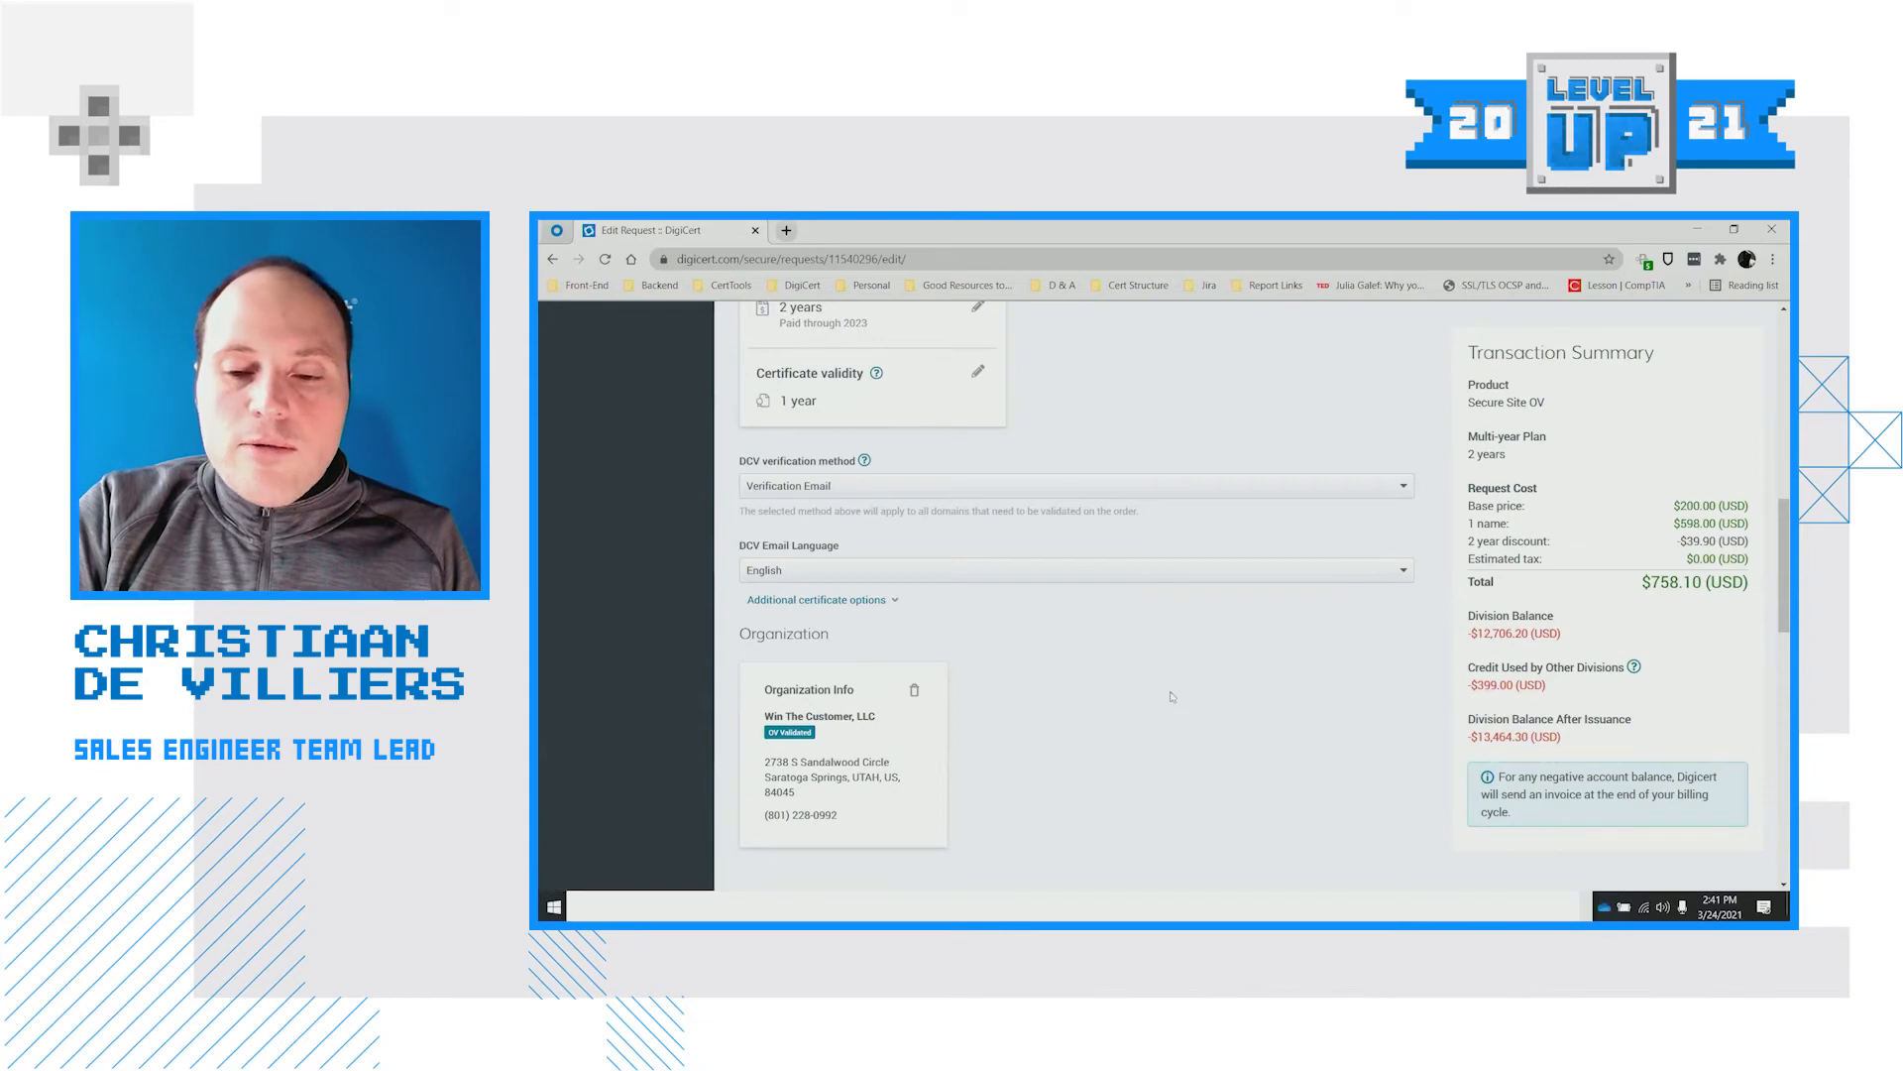
scroll(1147, 691, down, 7)
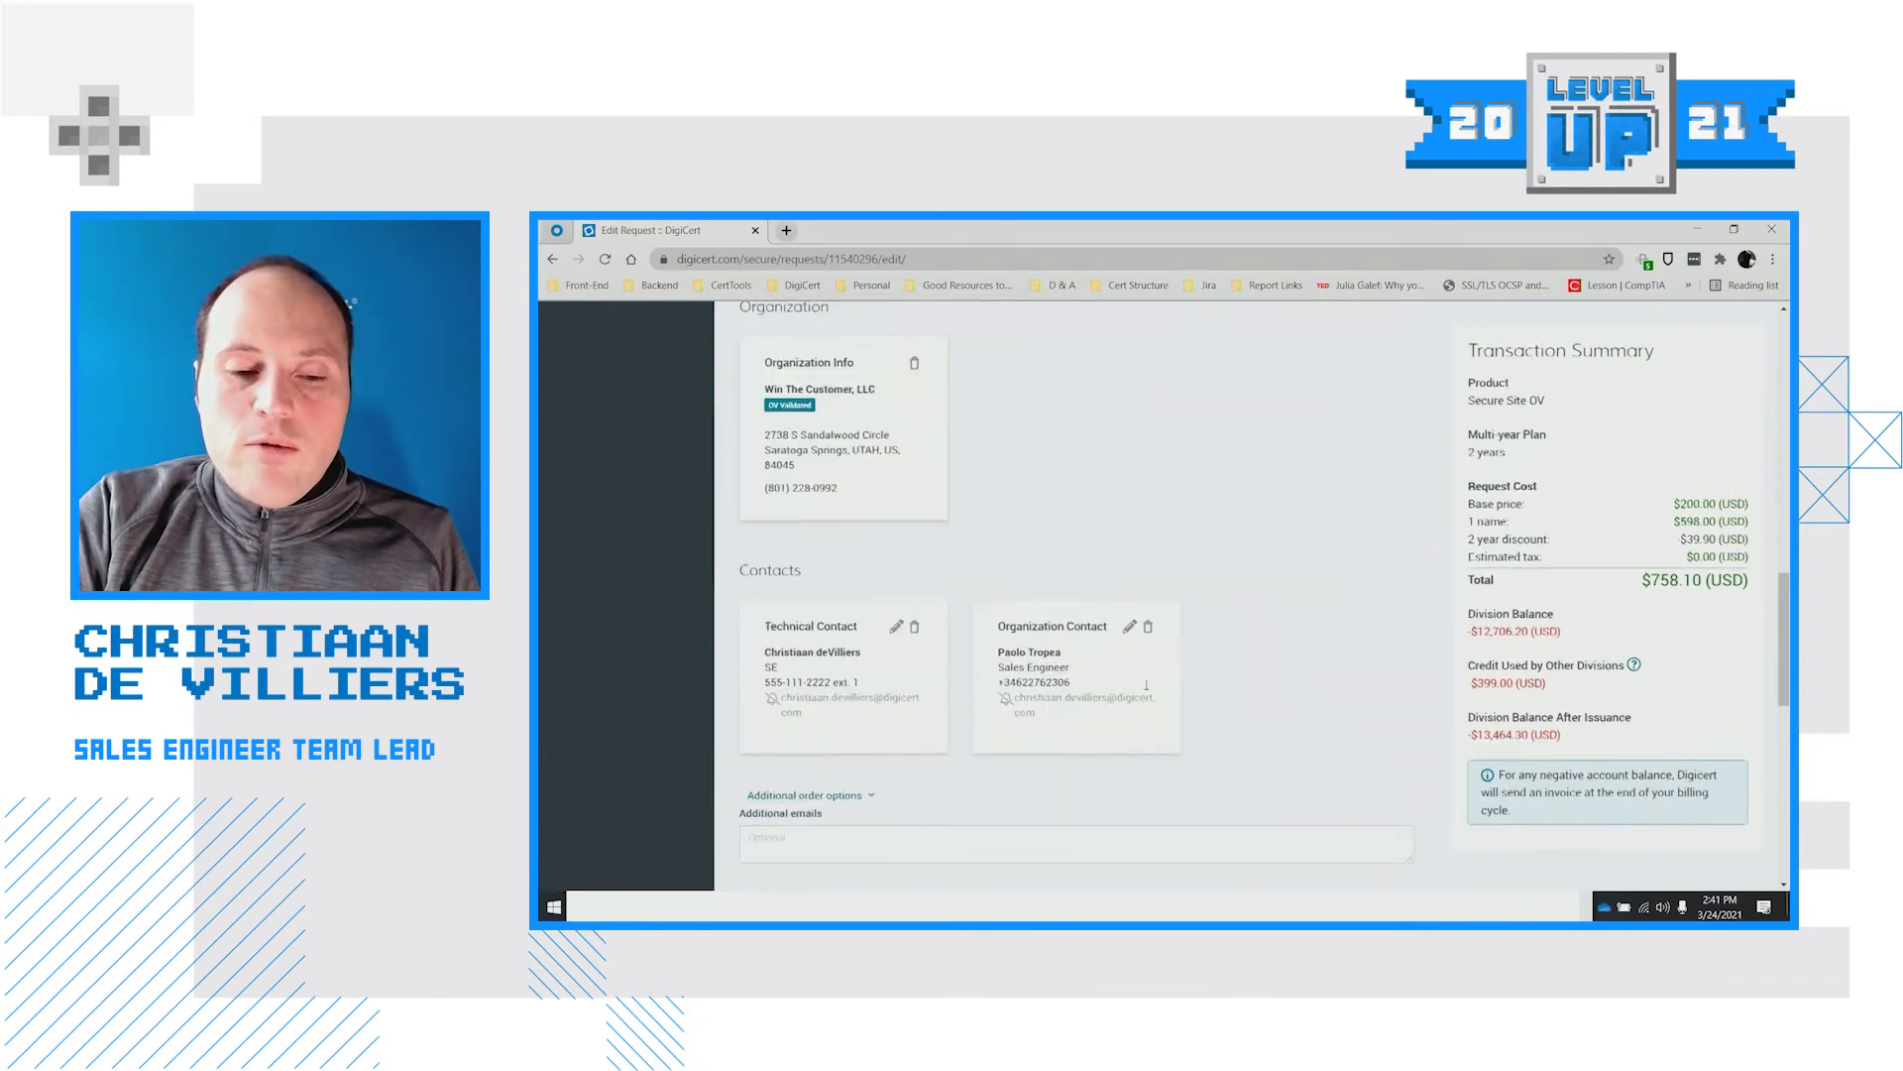
scroll(1153, 695, down, 4)
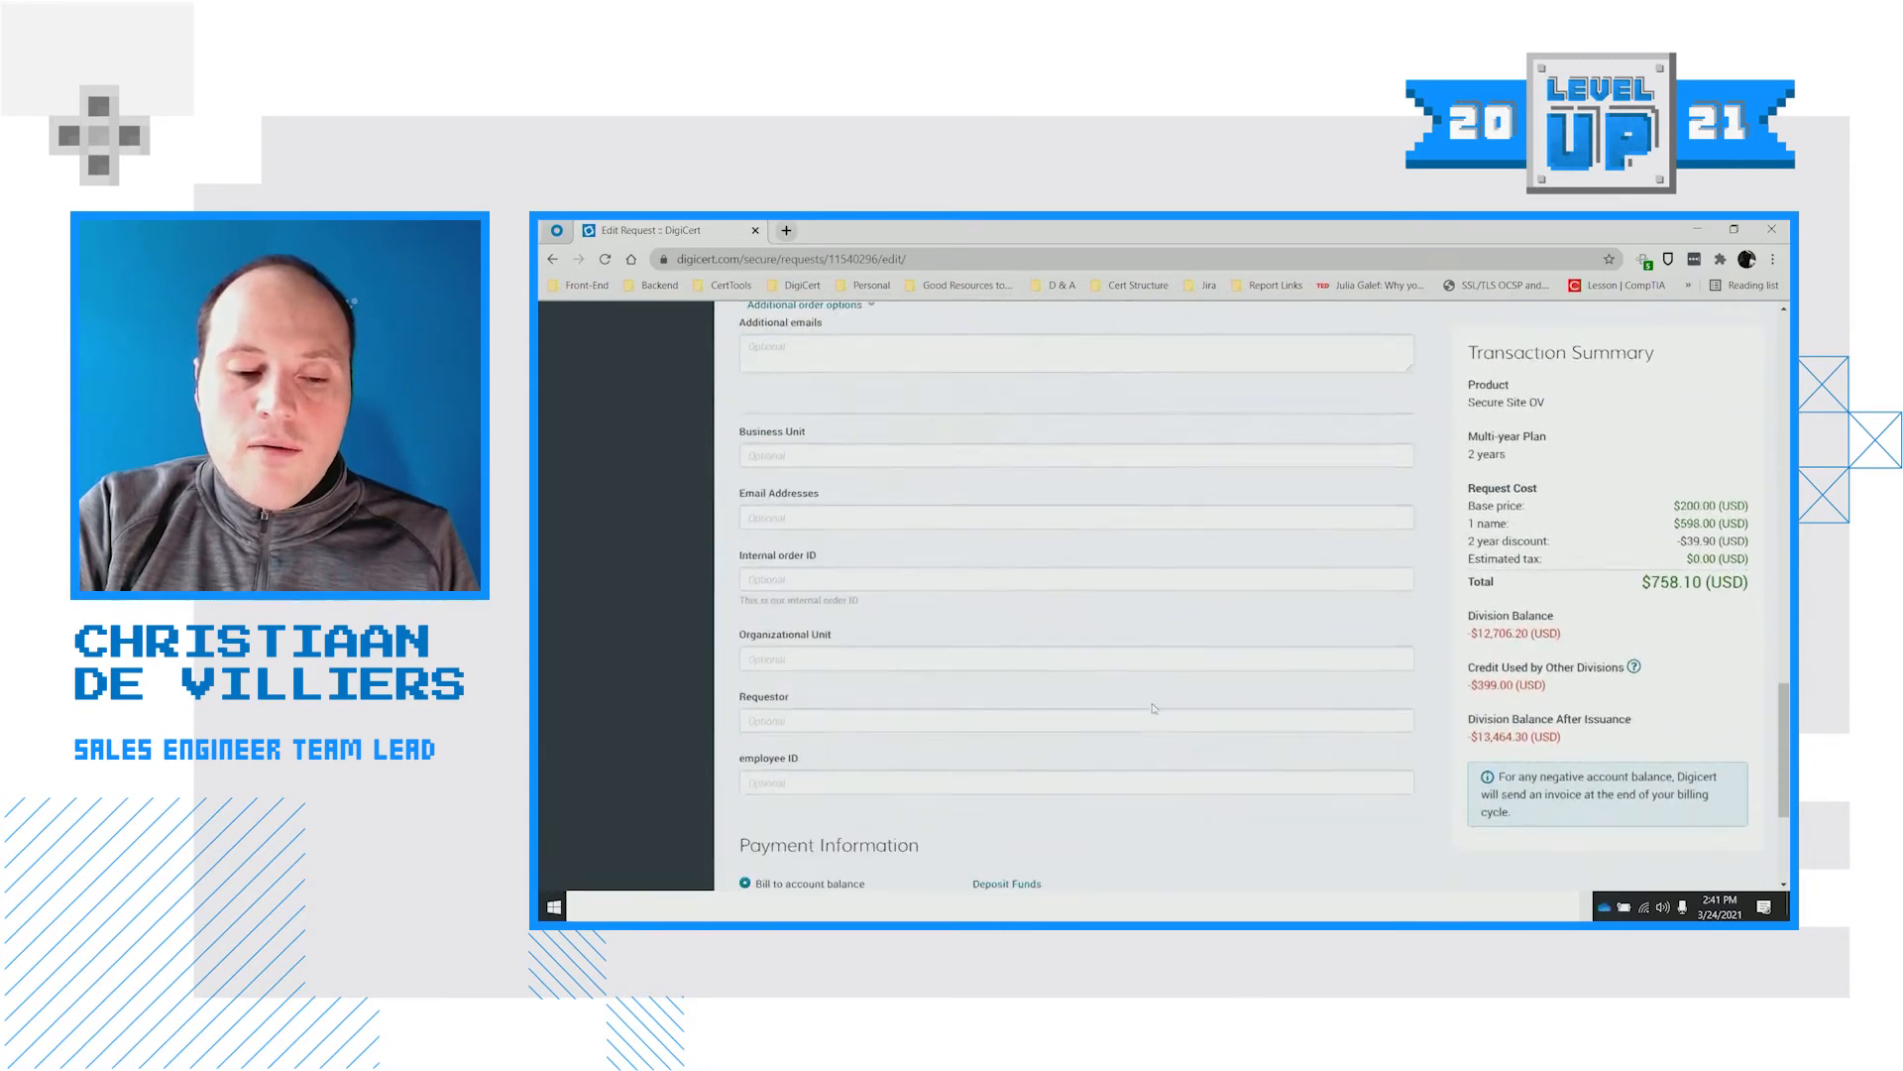
click(553, 259)
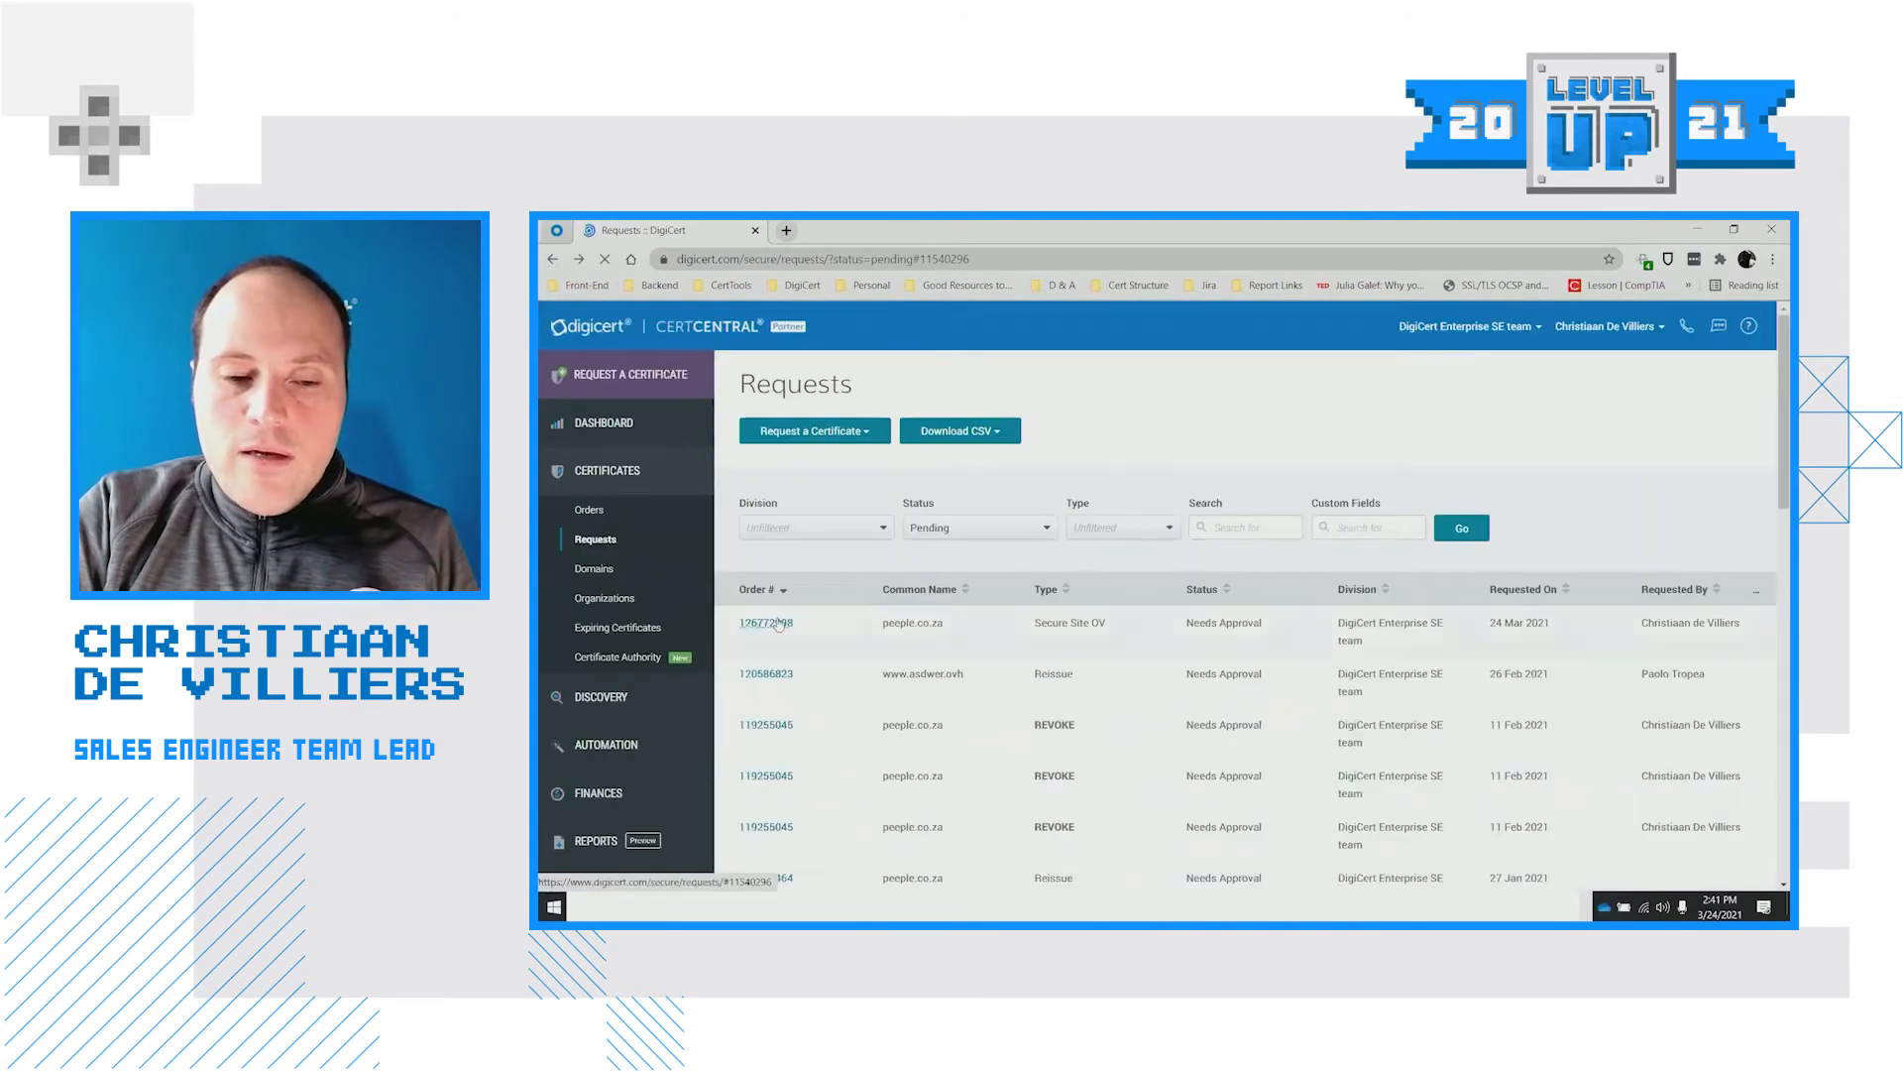
Approve the pending peeple.co.za Secure Site OV request, then go to the Orders list
click(780, 624)
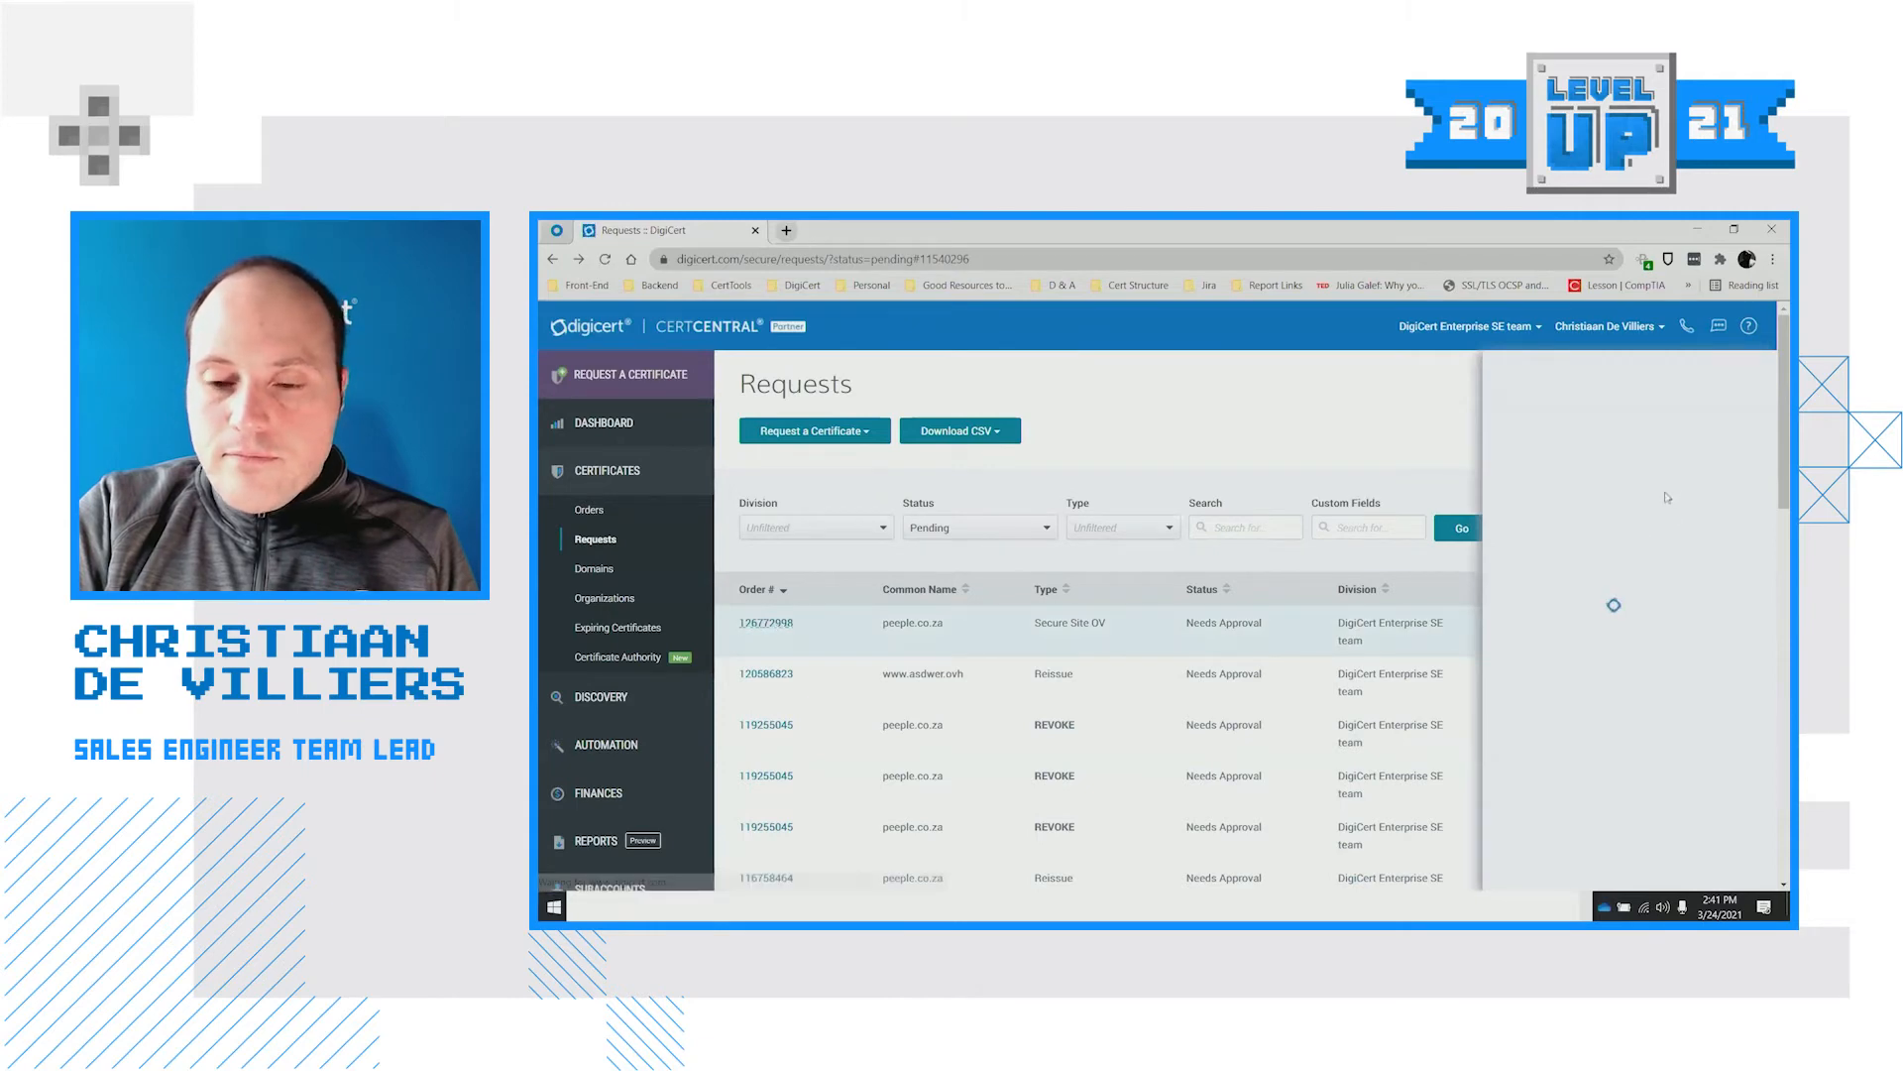
click(1634, 543)
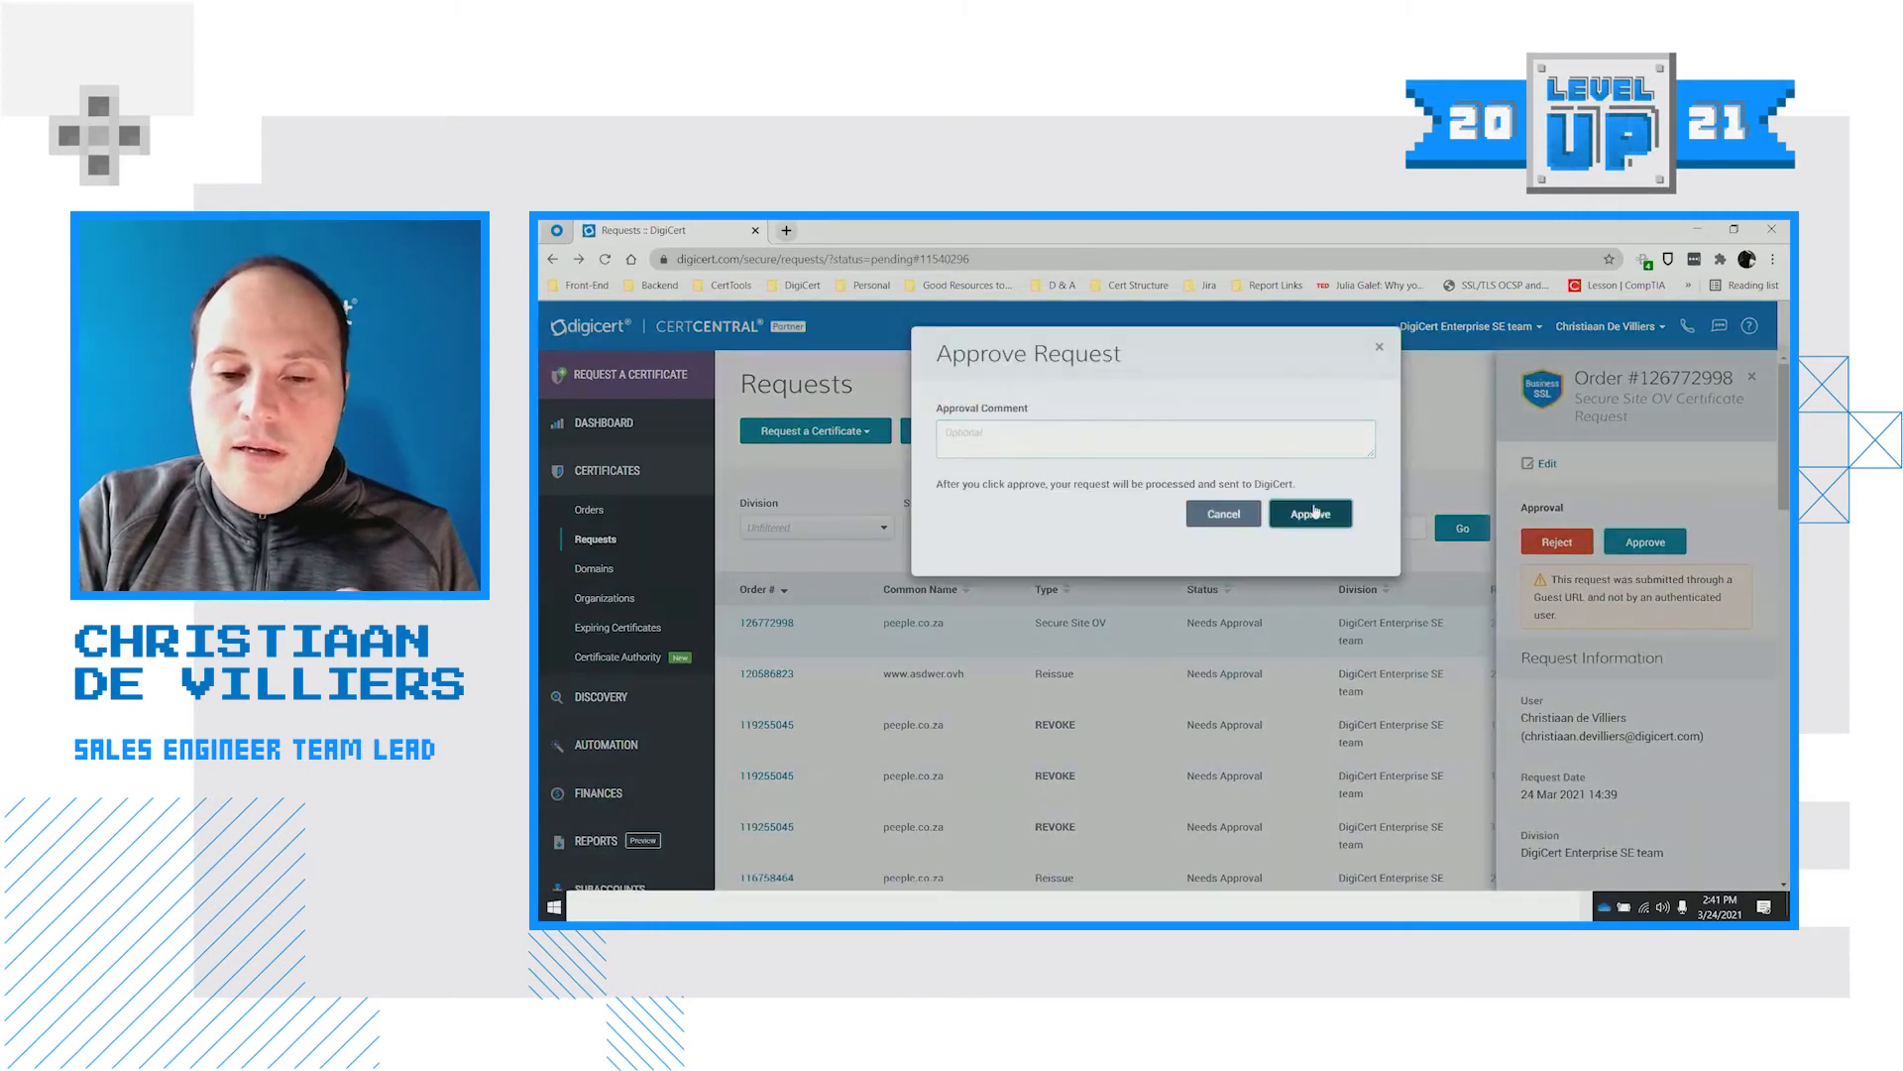
click(1313, 513)
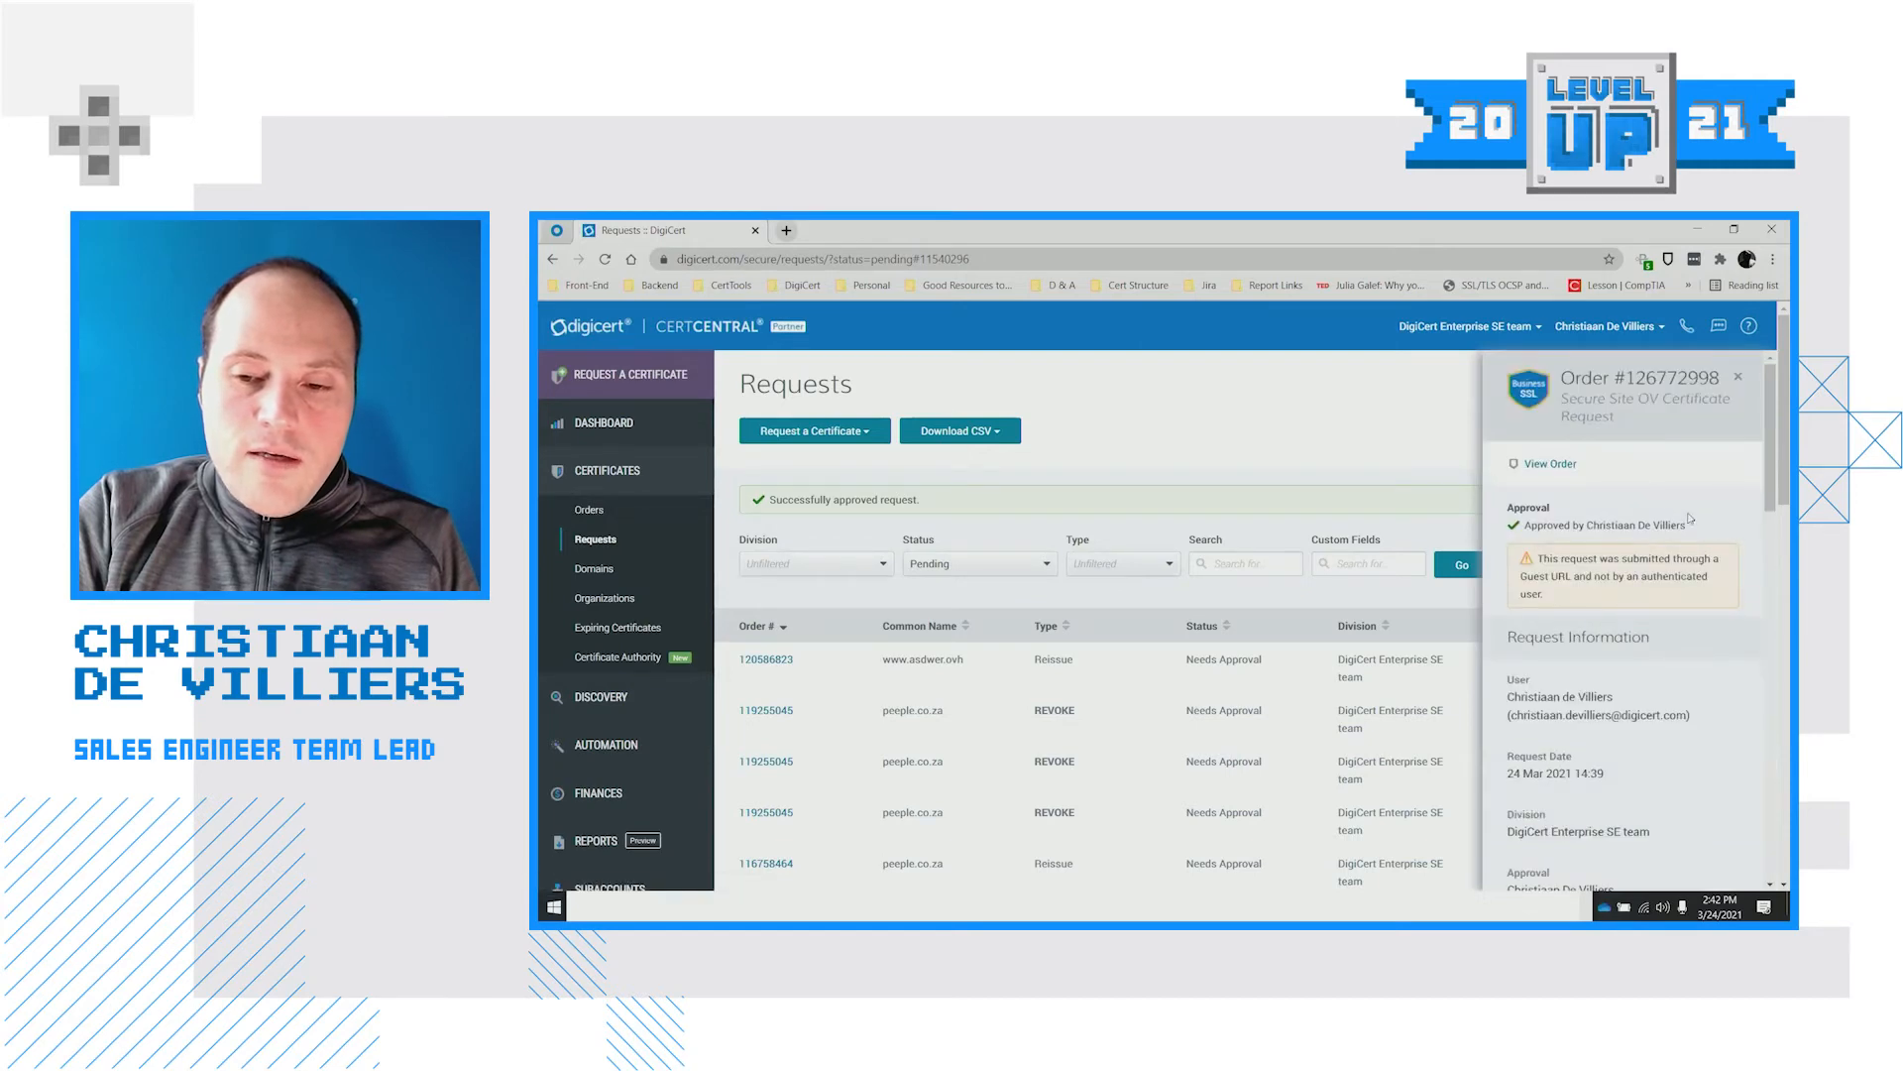
click(637, 517)
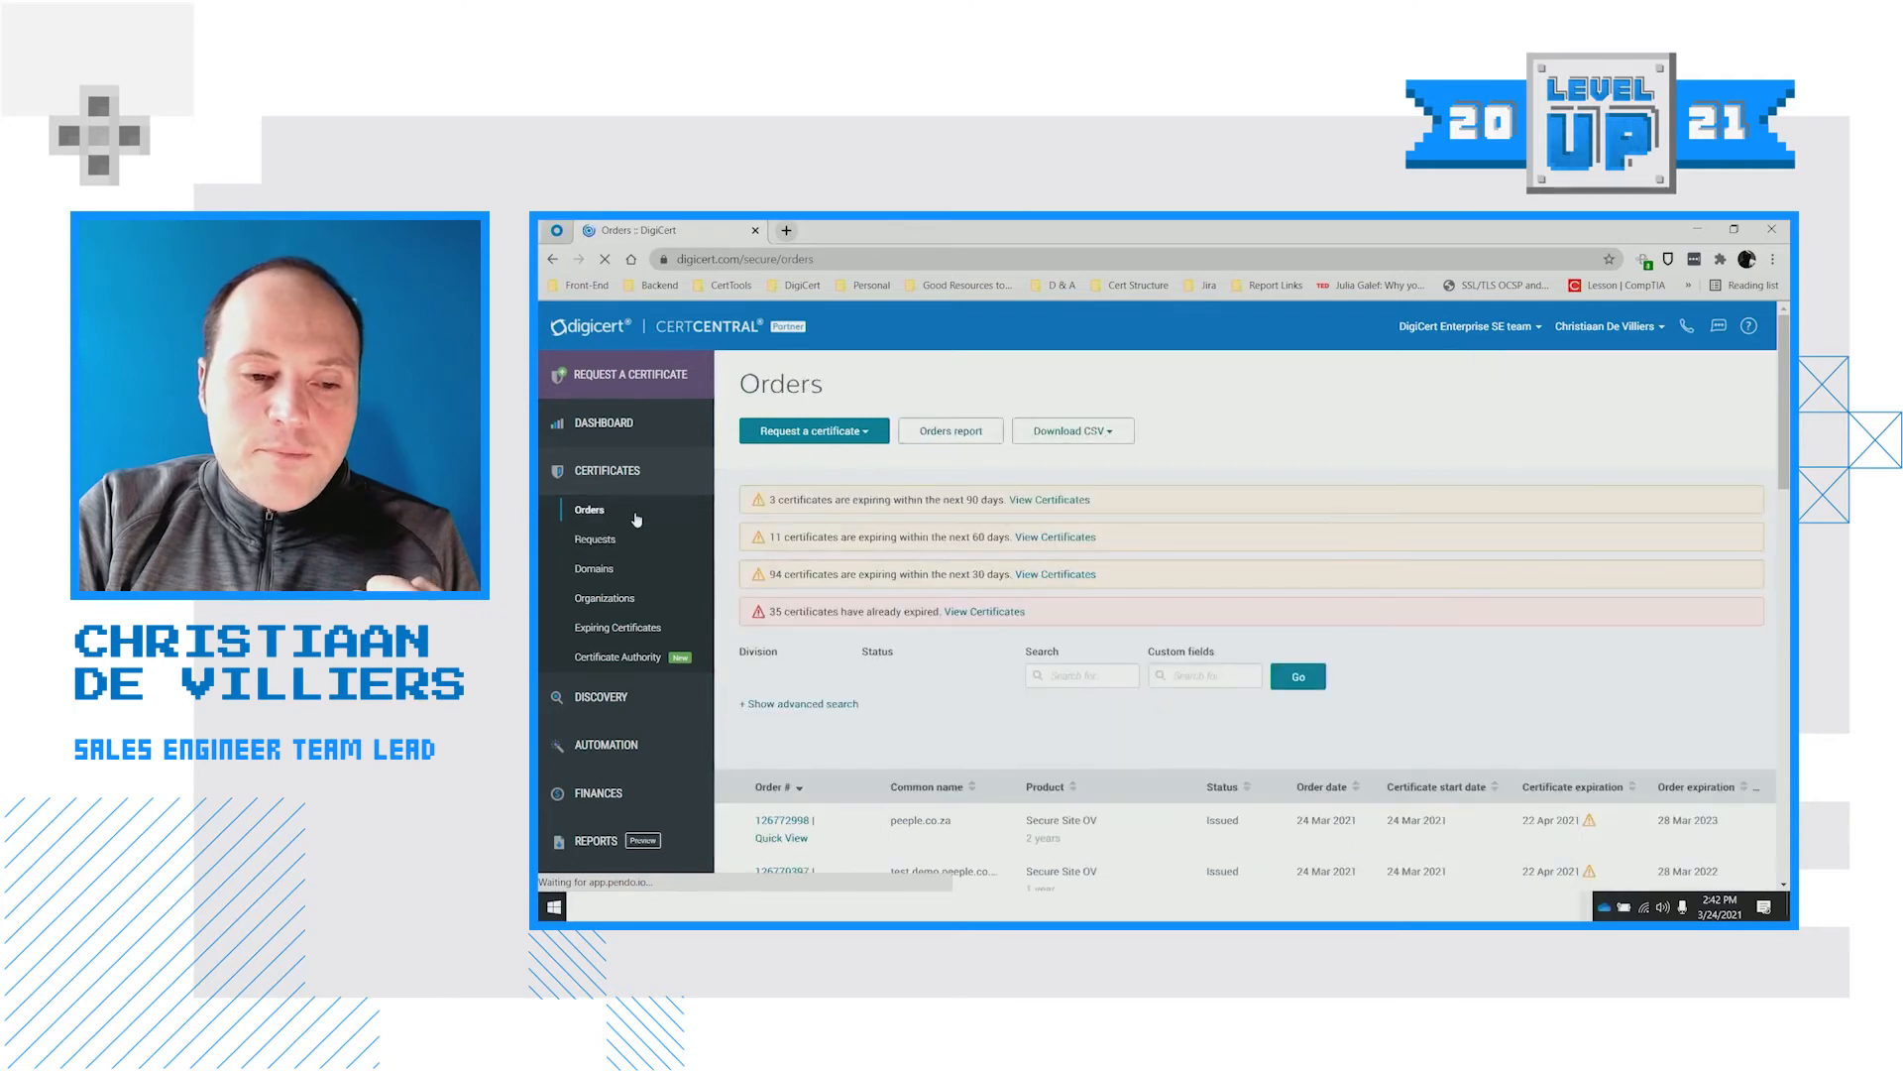
Scroll the Orders list, then go to Account > Guest Access
scroll(1195, 734, down, 3)
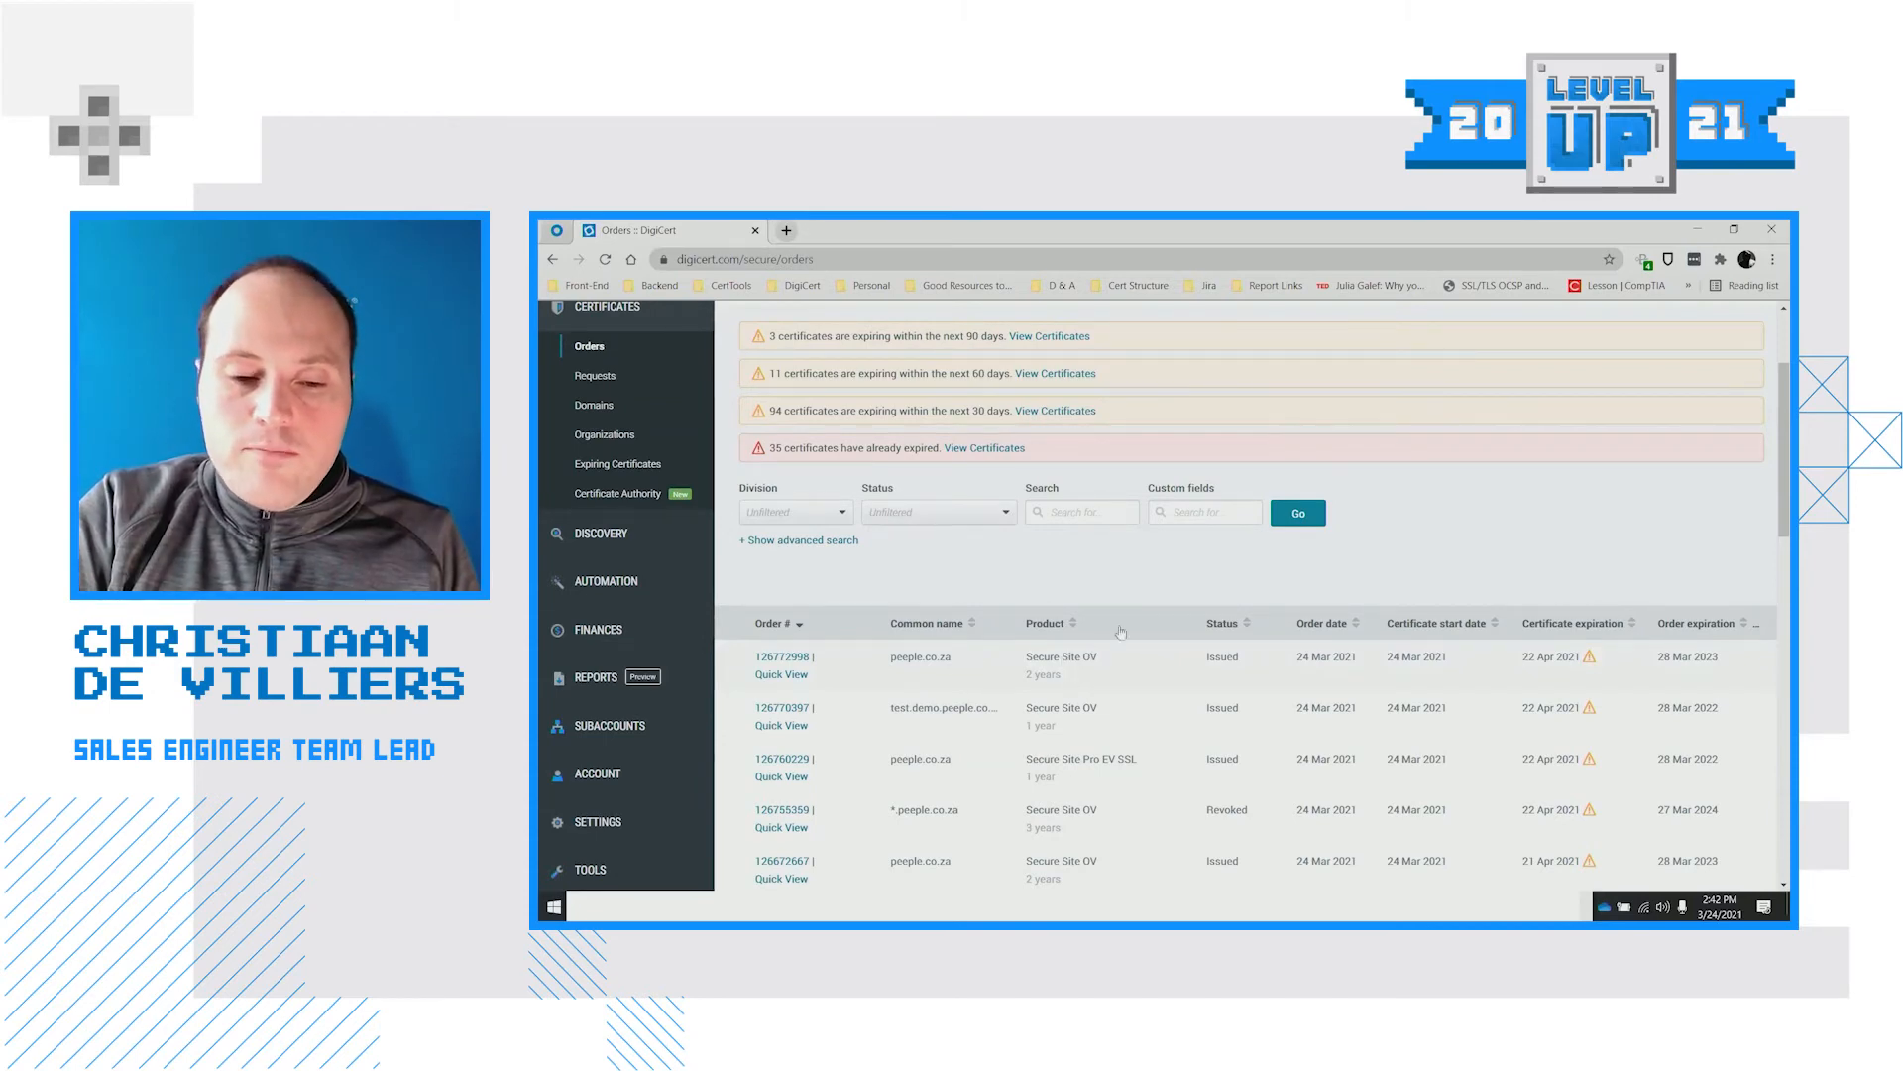
scroll(1178, 619, down, 1)
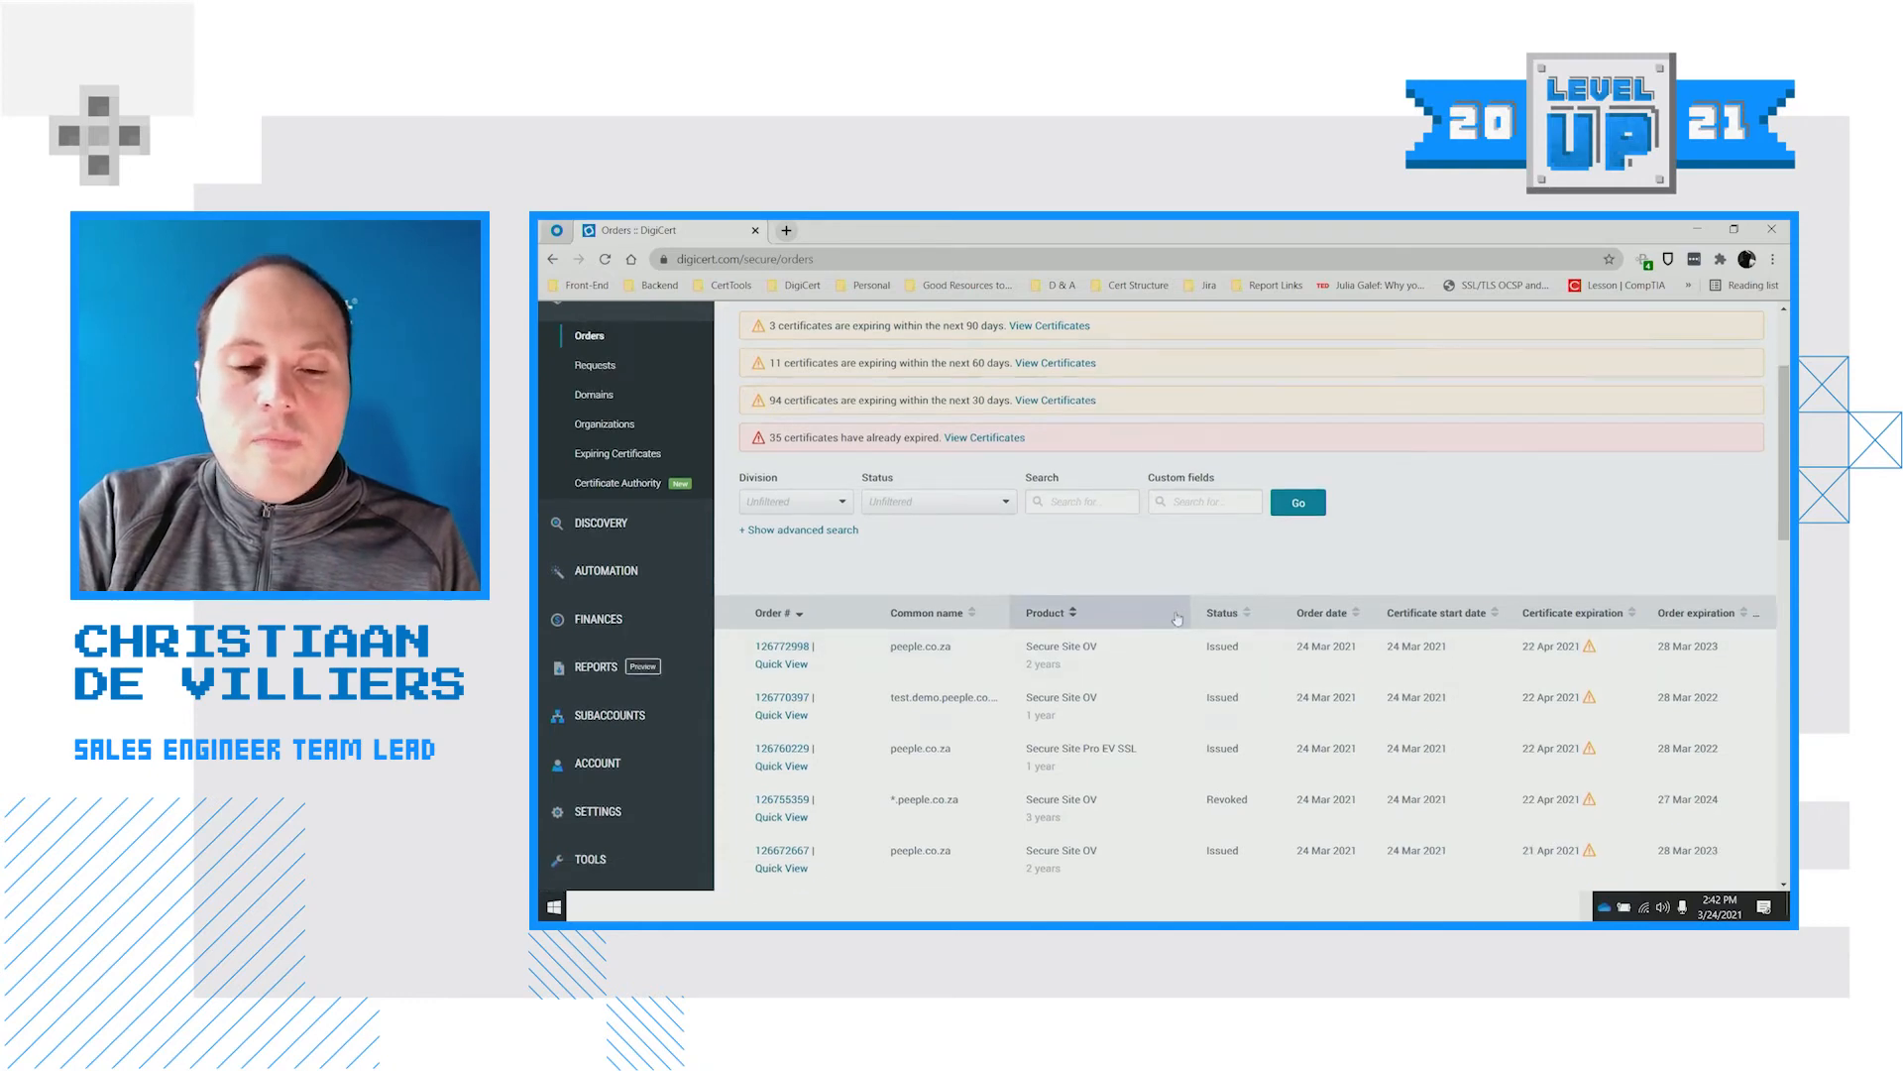
scroll(1178, 619, down, 1)
mouse_move(685, 694)
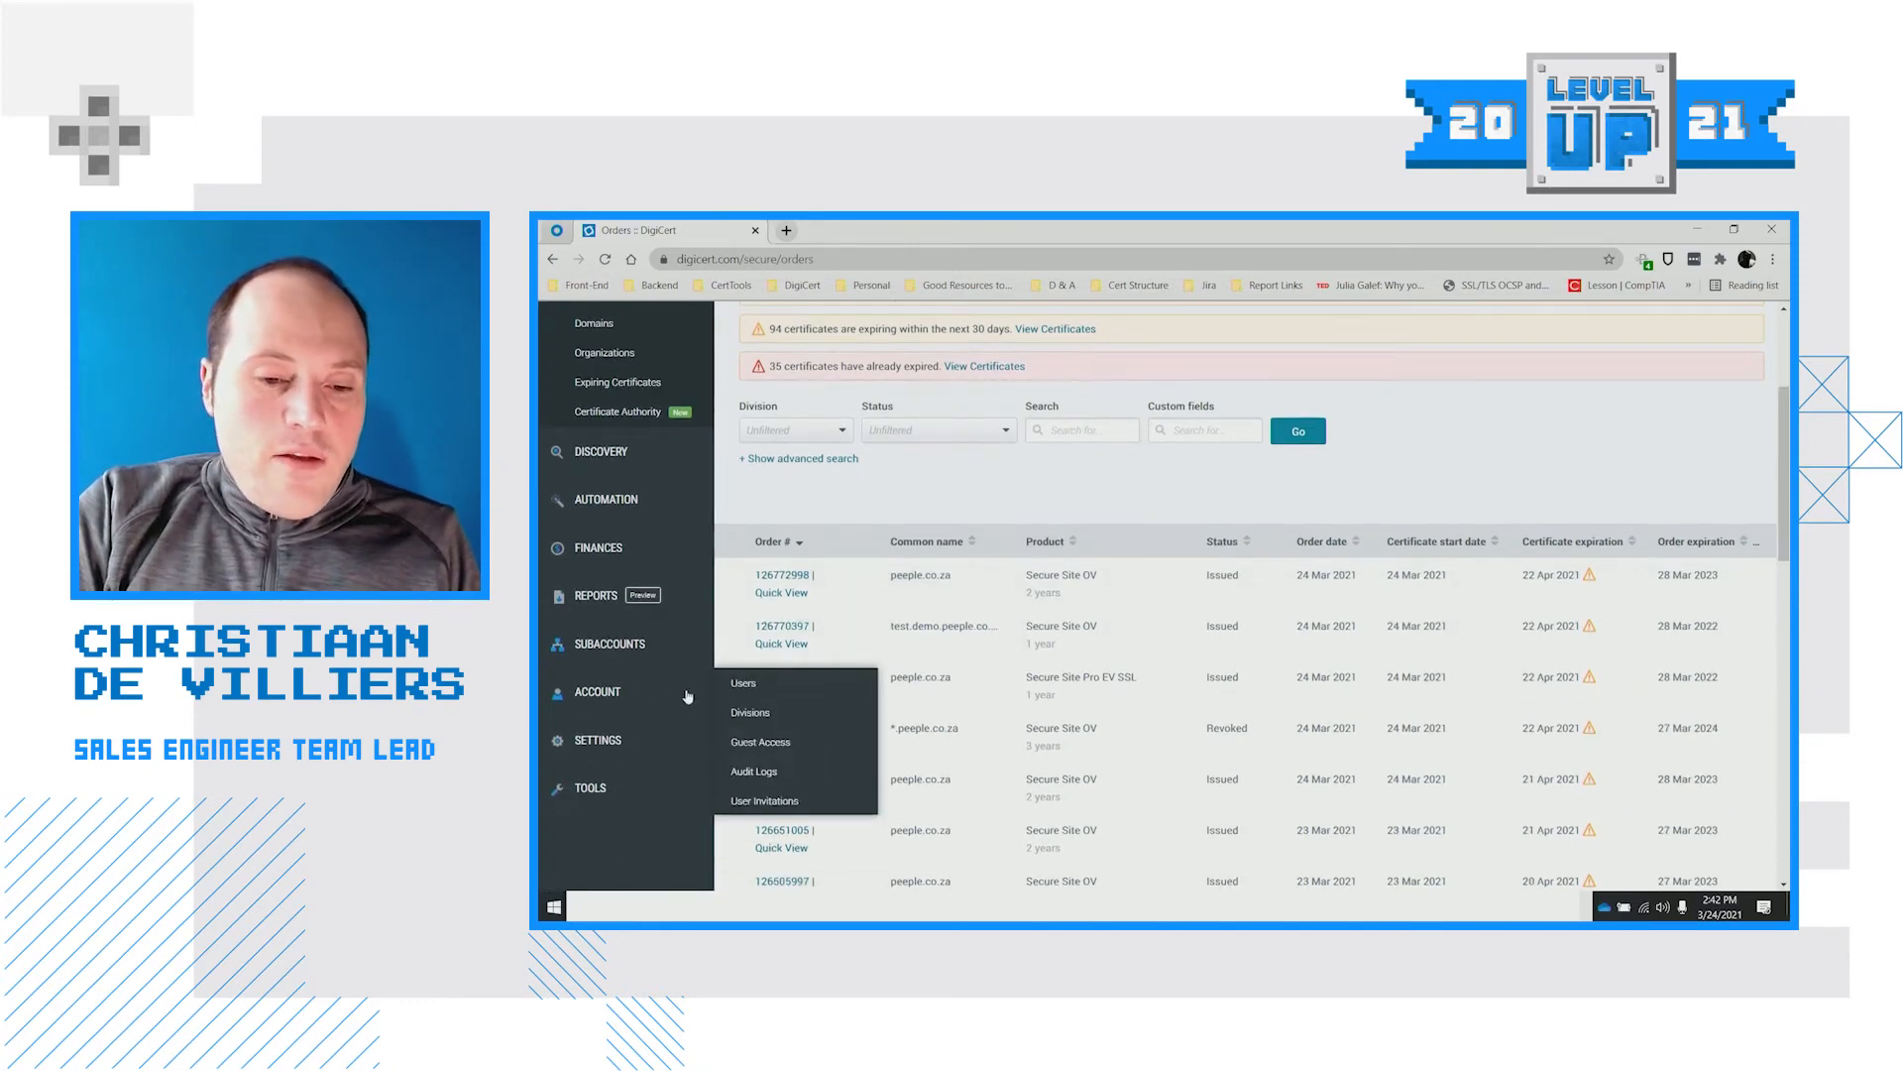
click(761, 743)
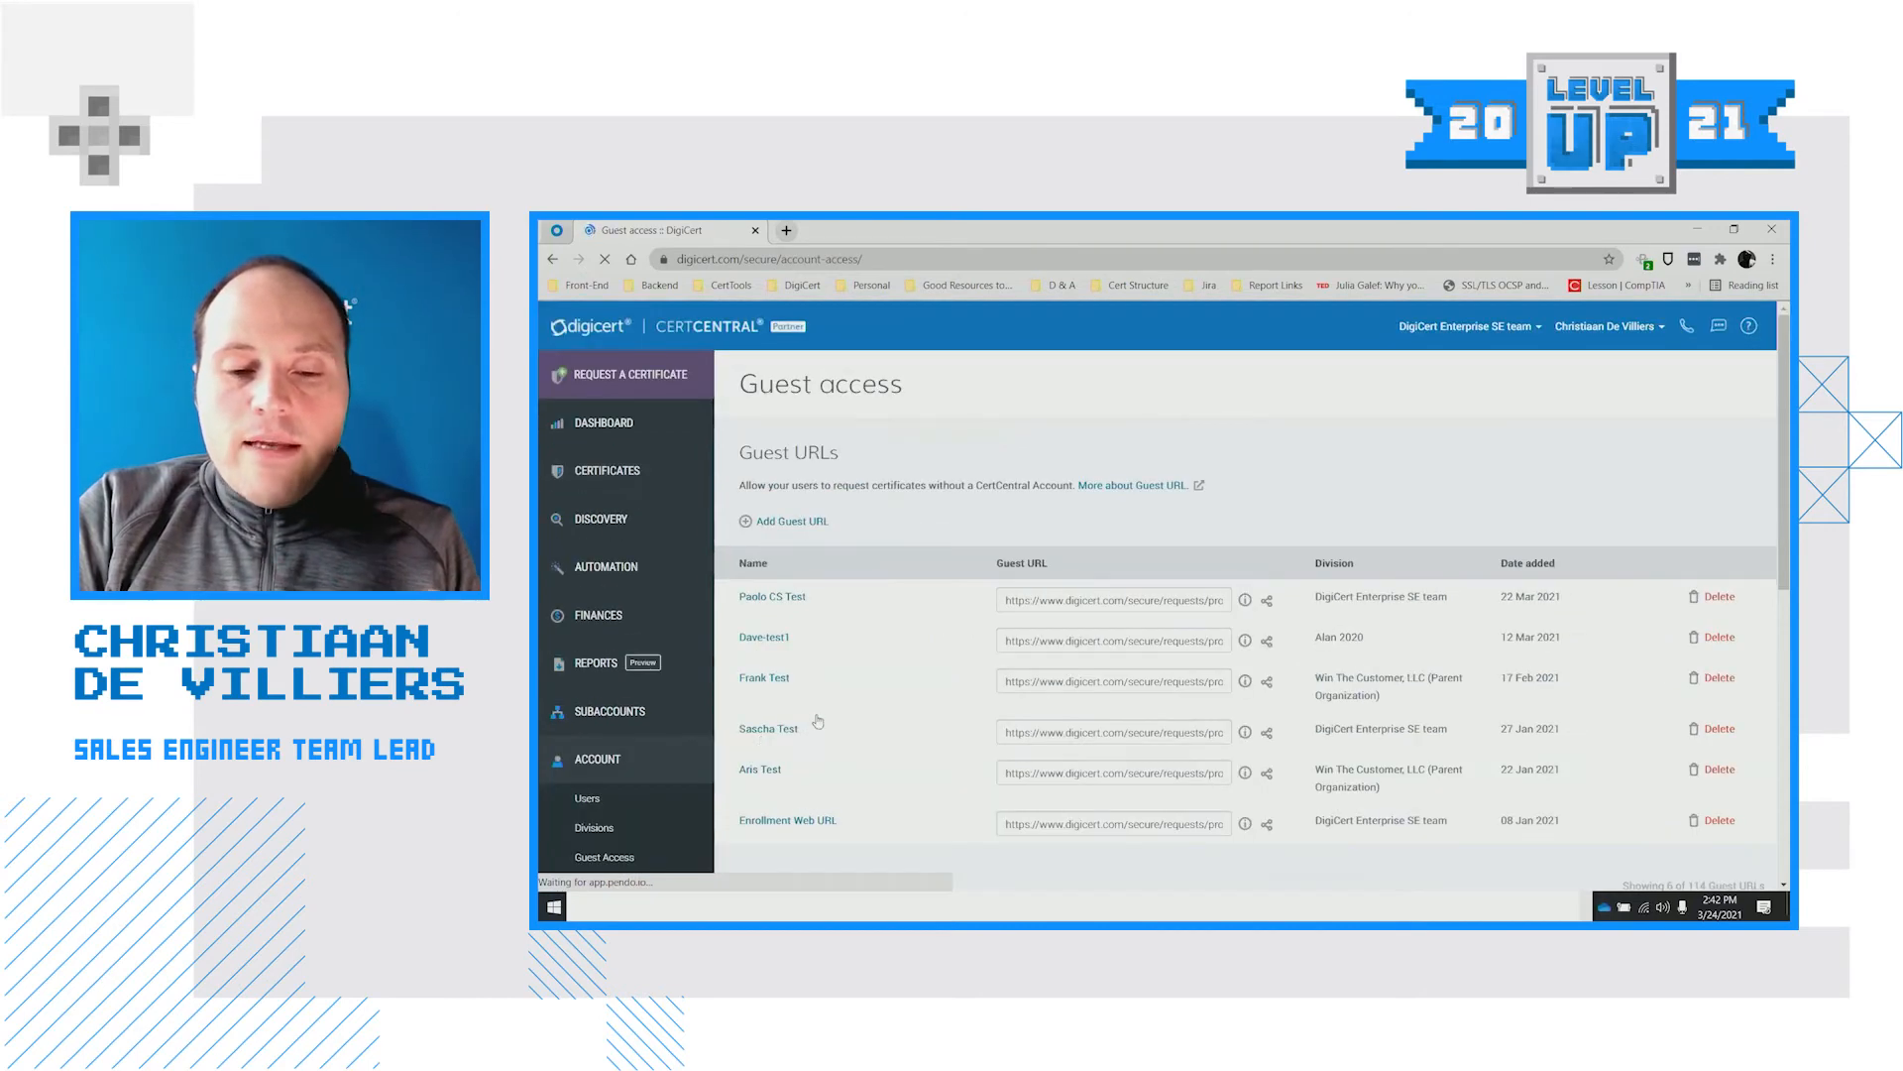
Copy the guest access link and review the guest access settings, leaving every option checked
scroll(791, 487, down, 6)
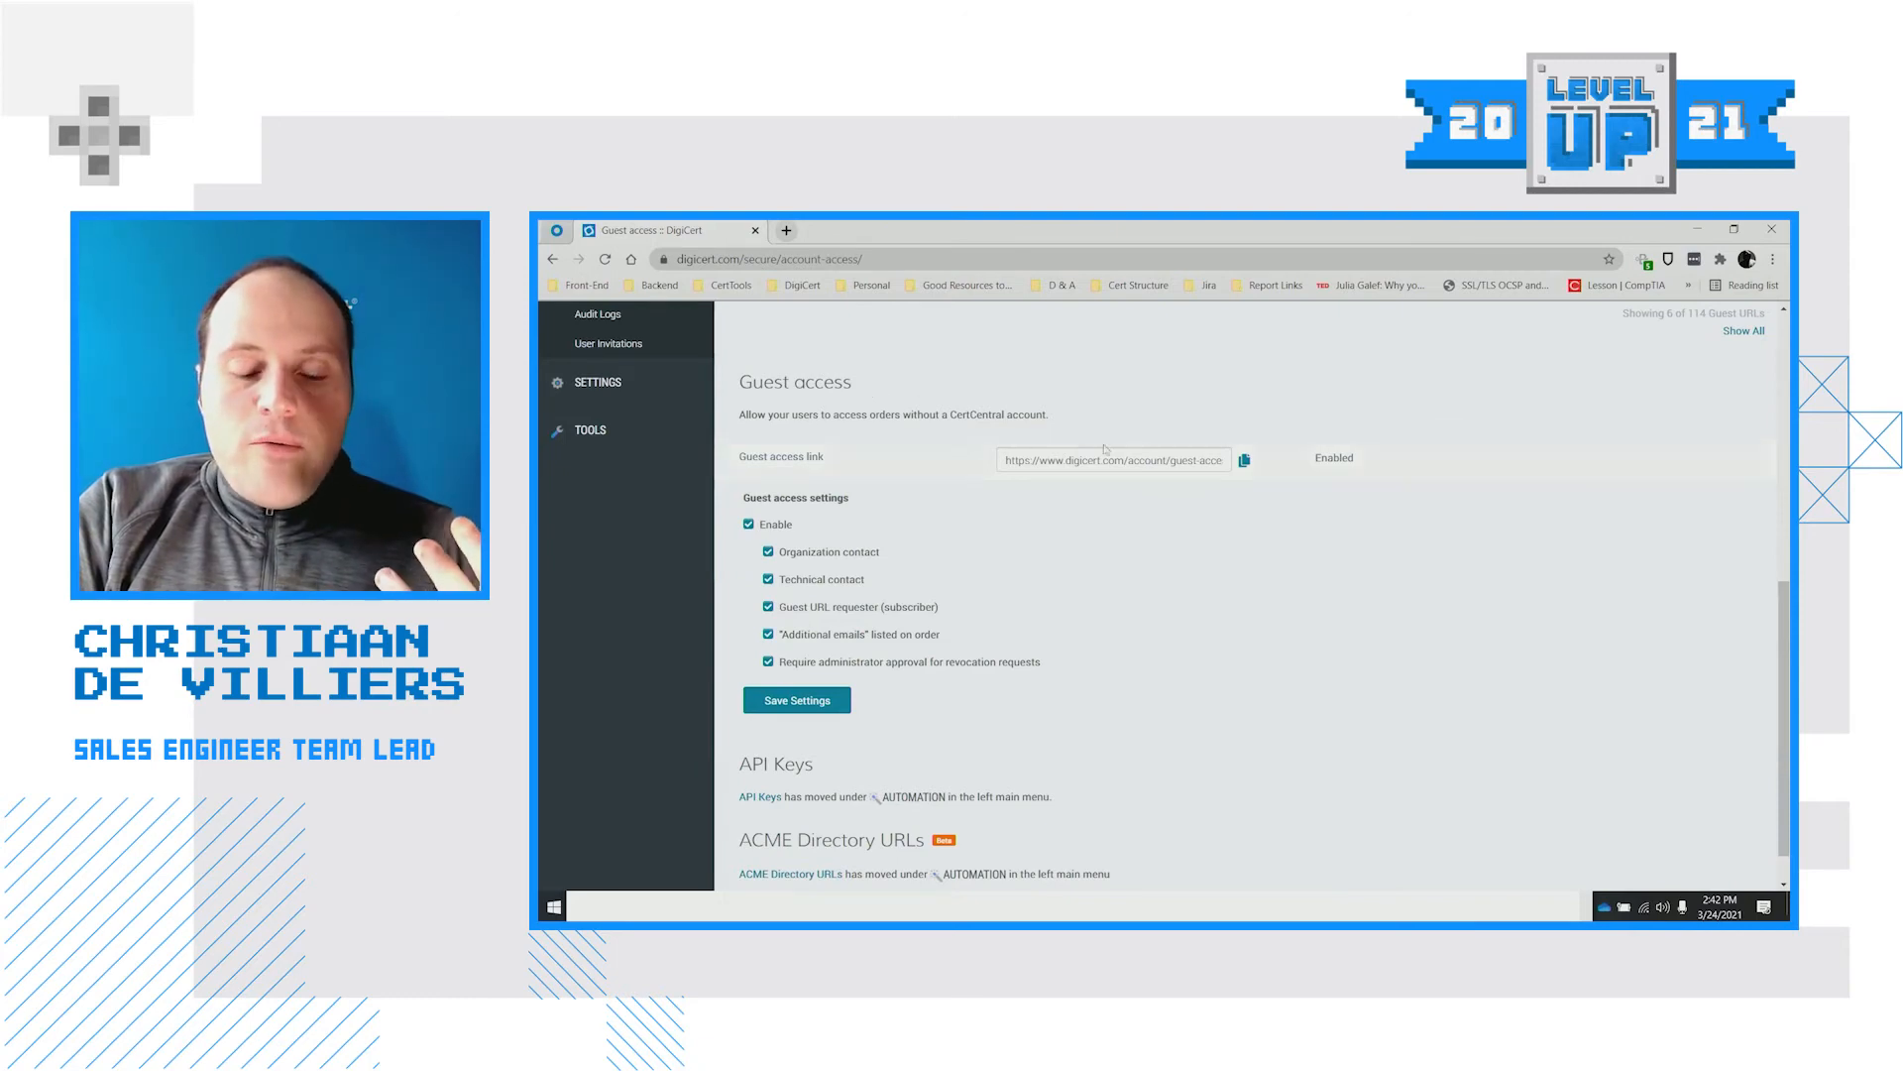
click(1247, 462)
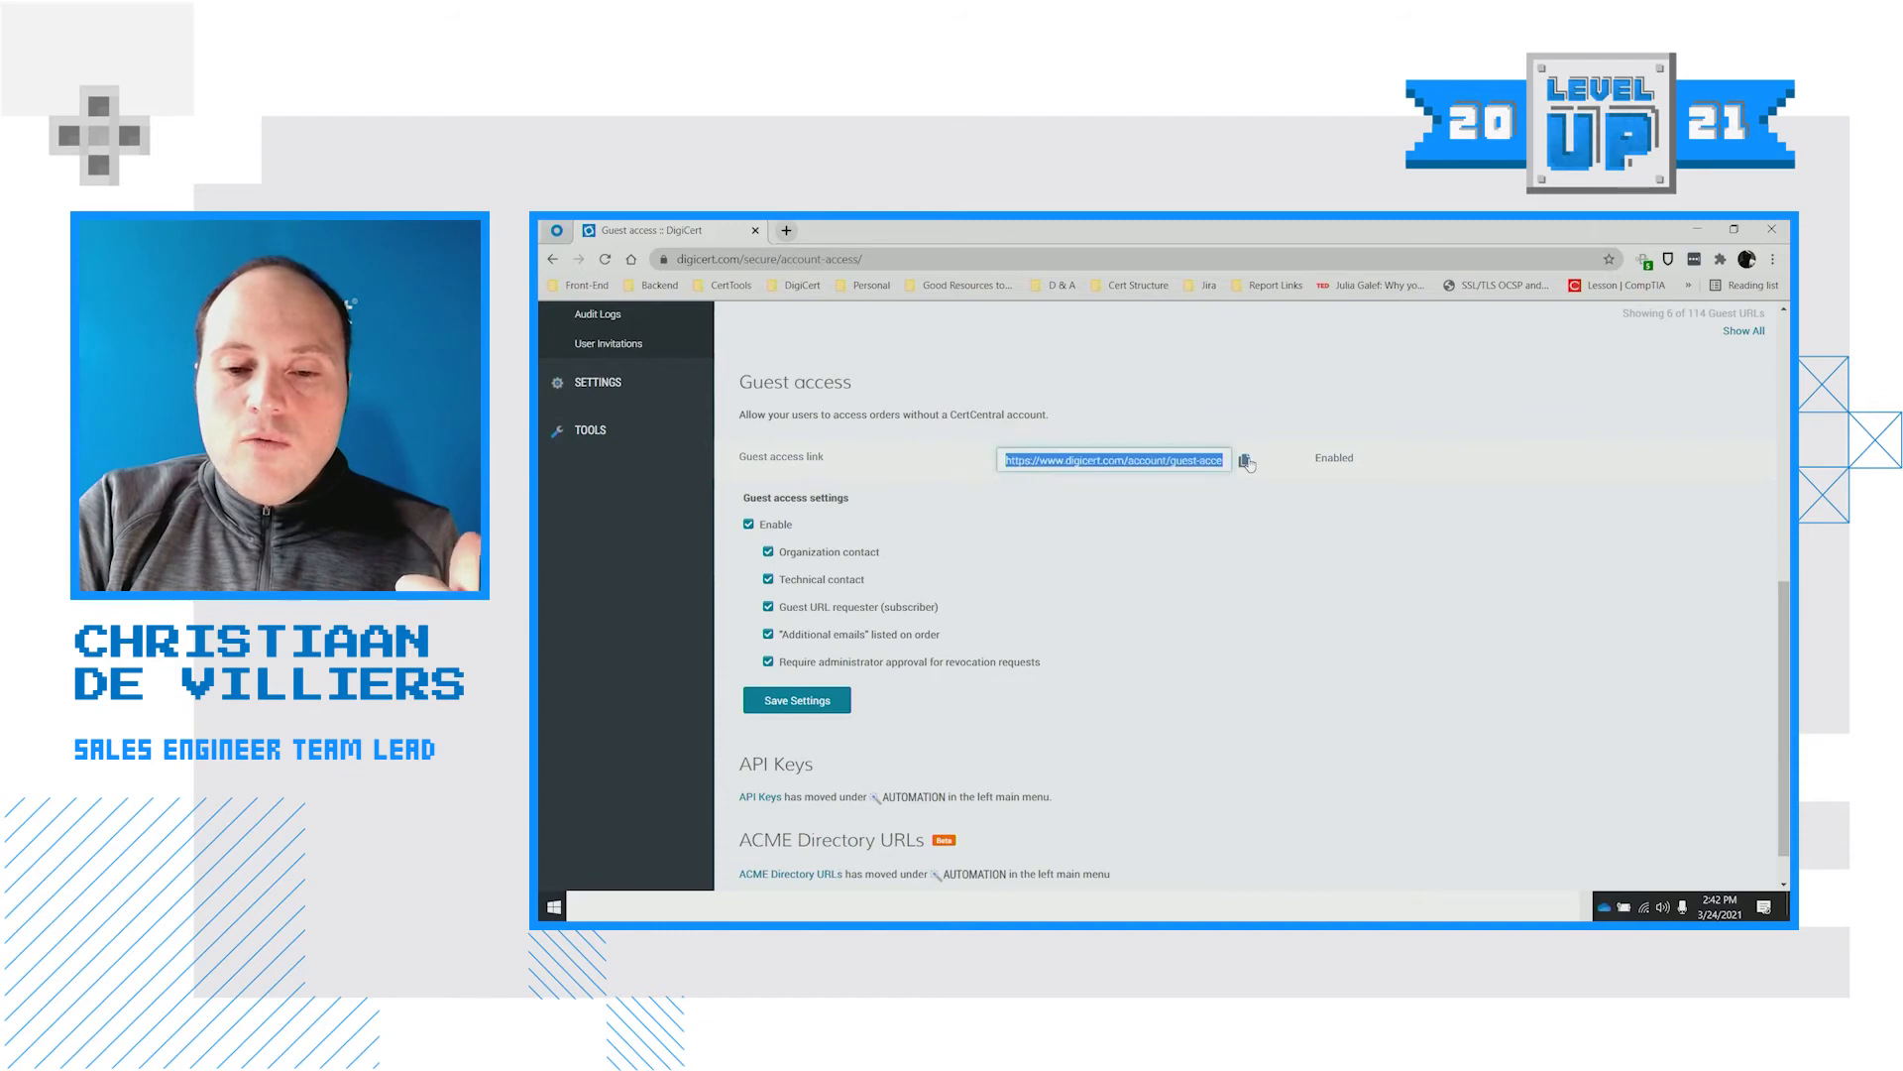
scroll(1140, 515, up, 2)
scroll(1109, 545, up, 4)
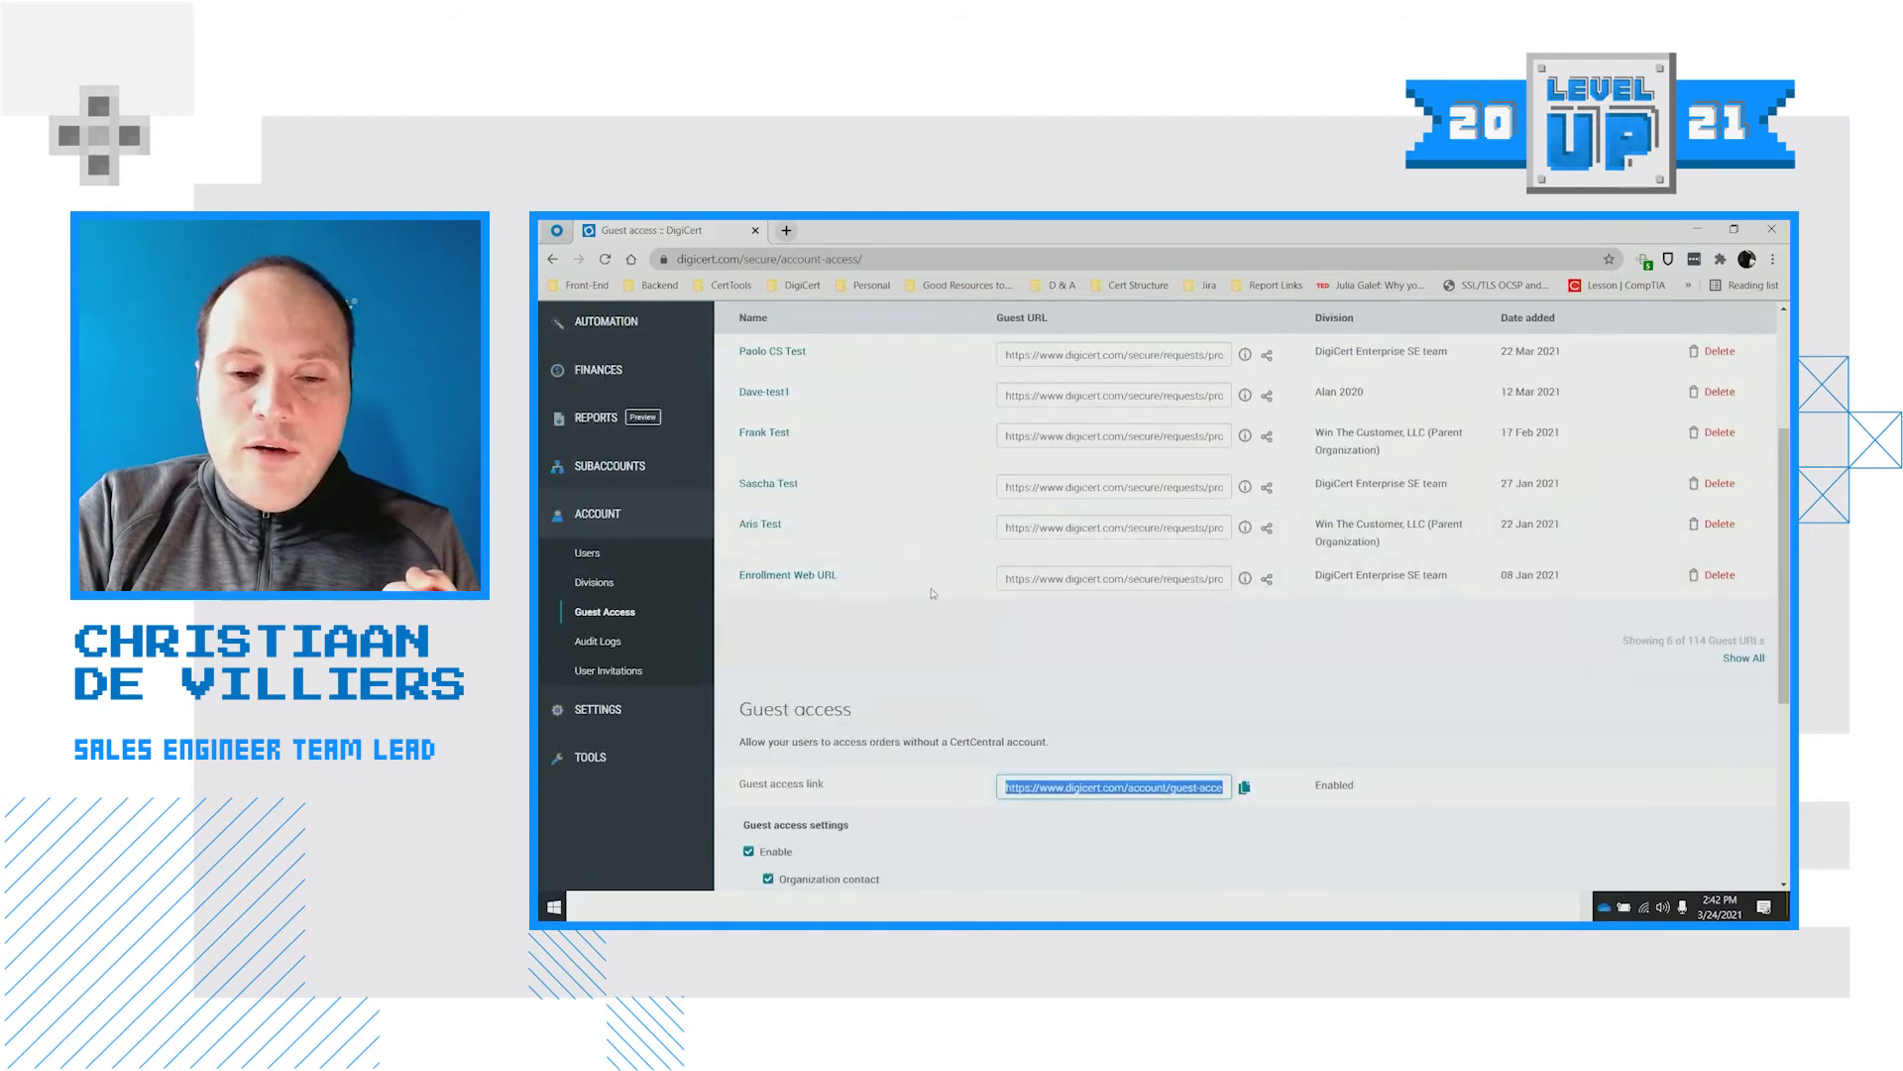
scroll(1130, 706, down, 5)
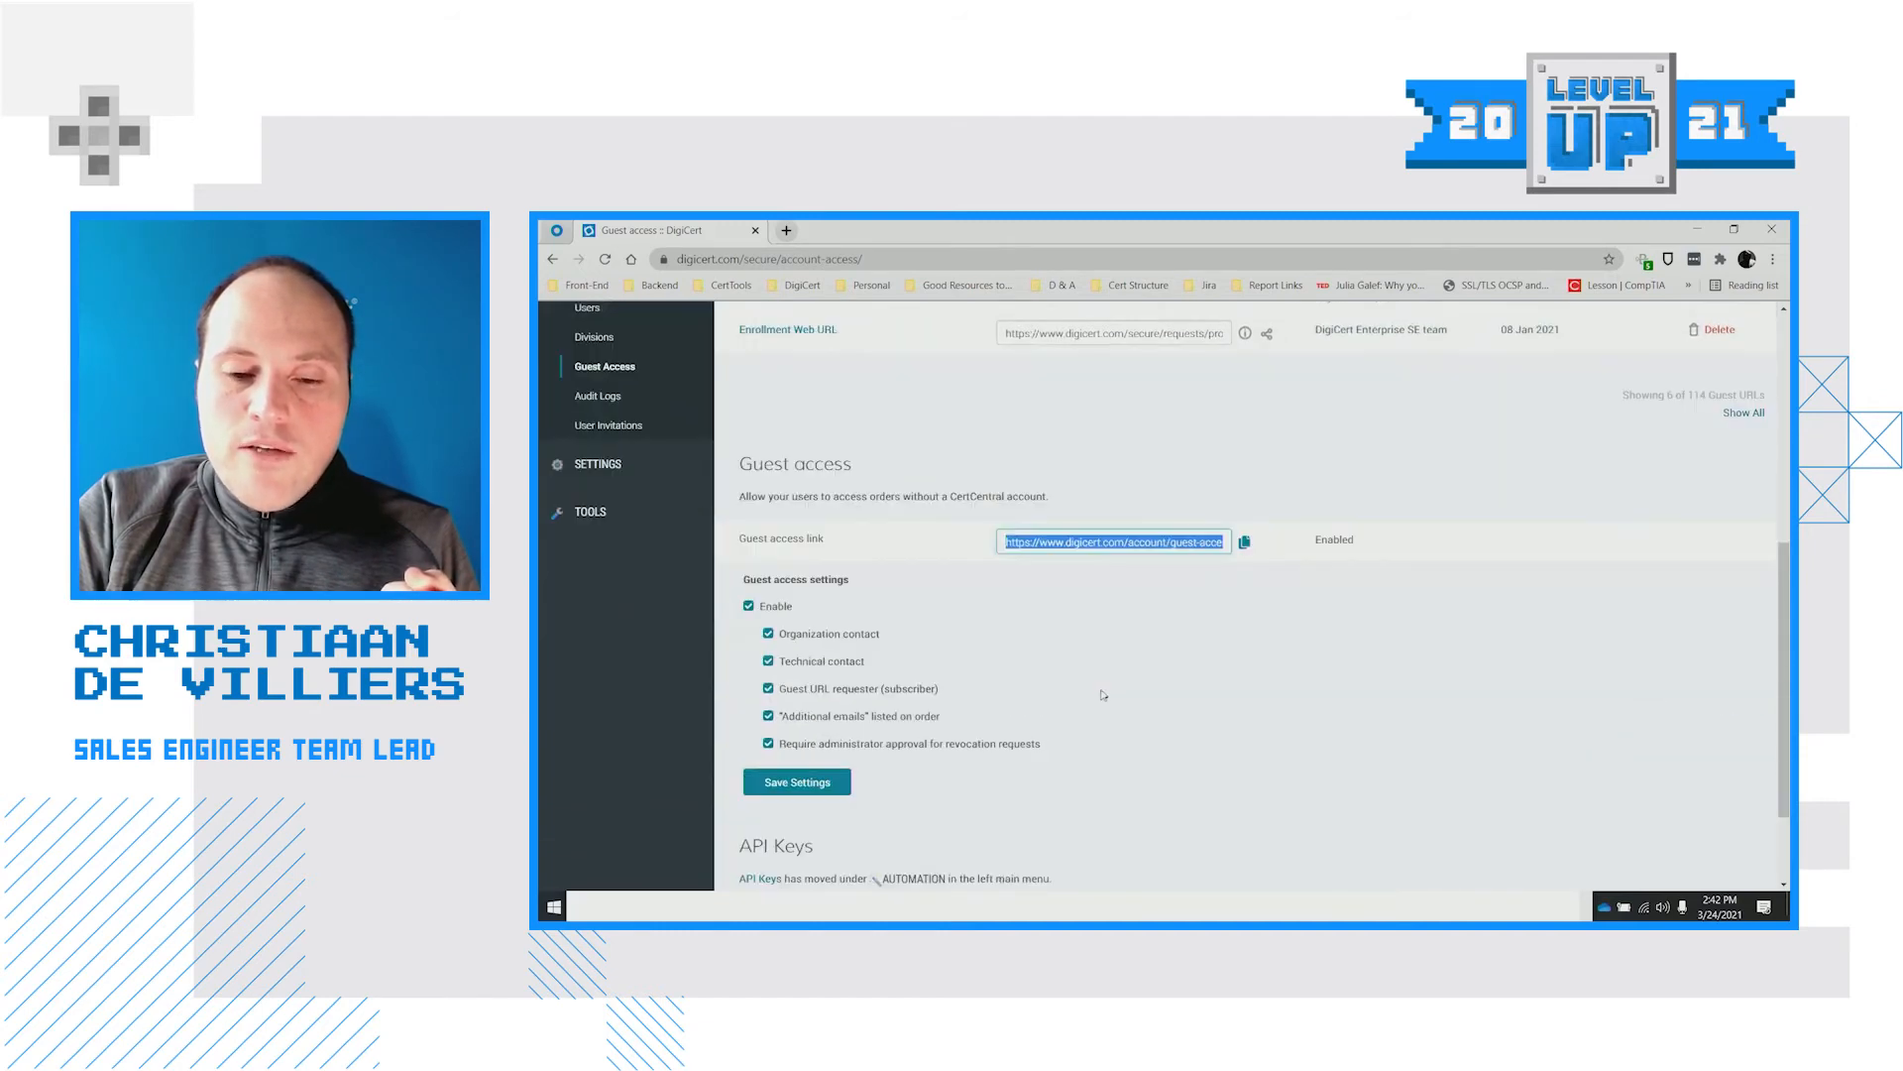
click(1298, 612)
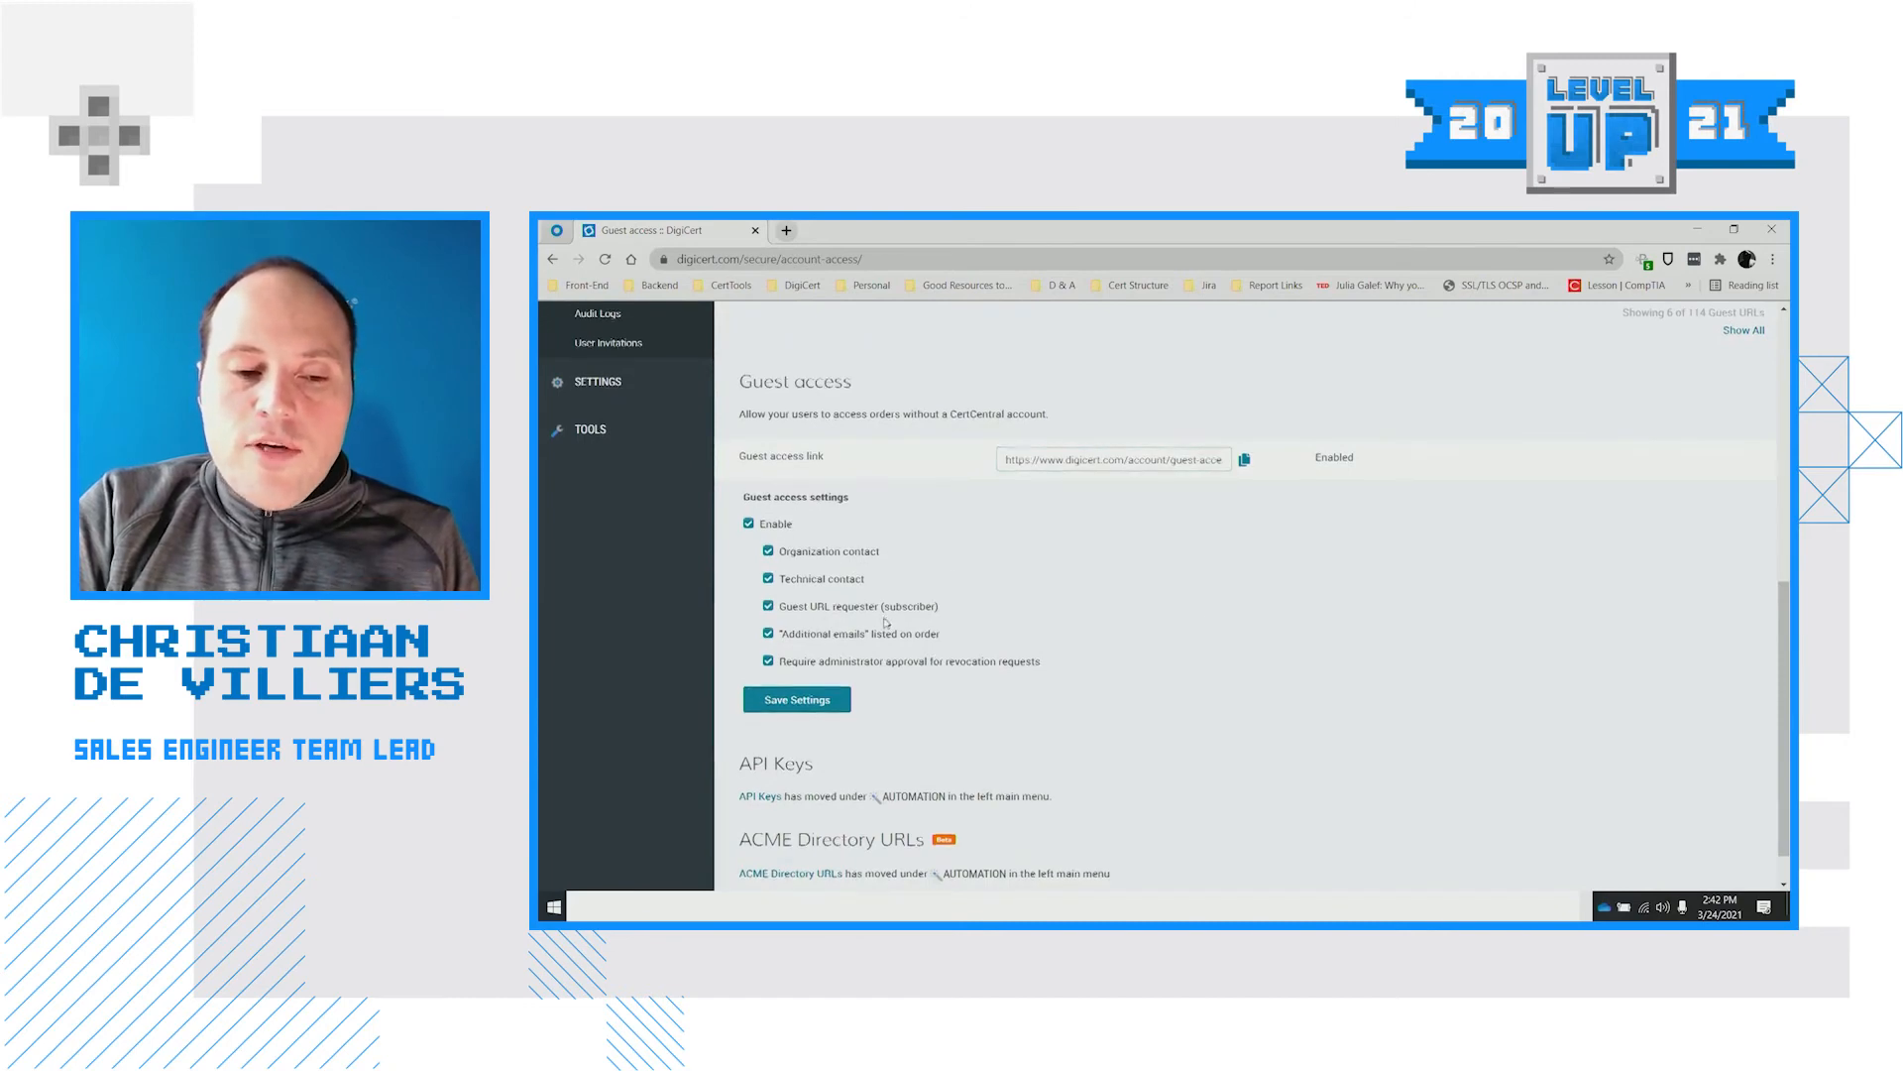
scroll(862, 630, down, 1)
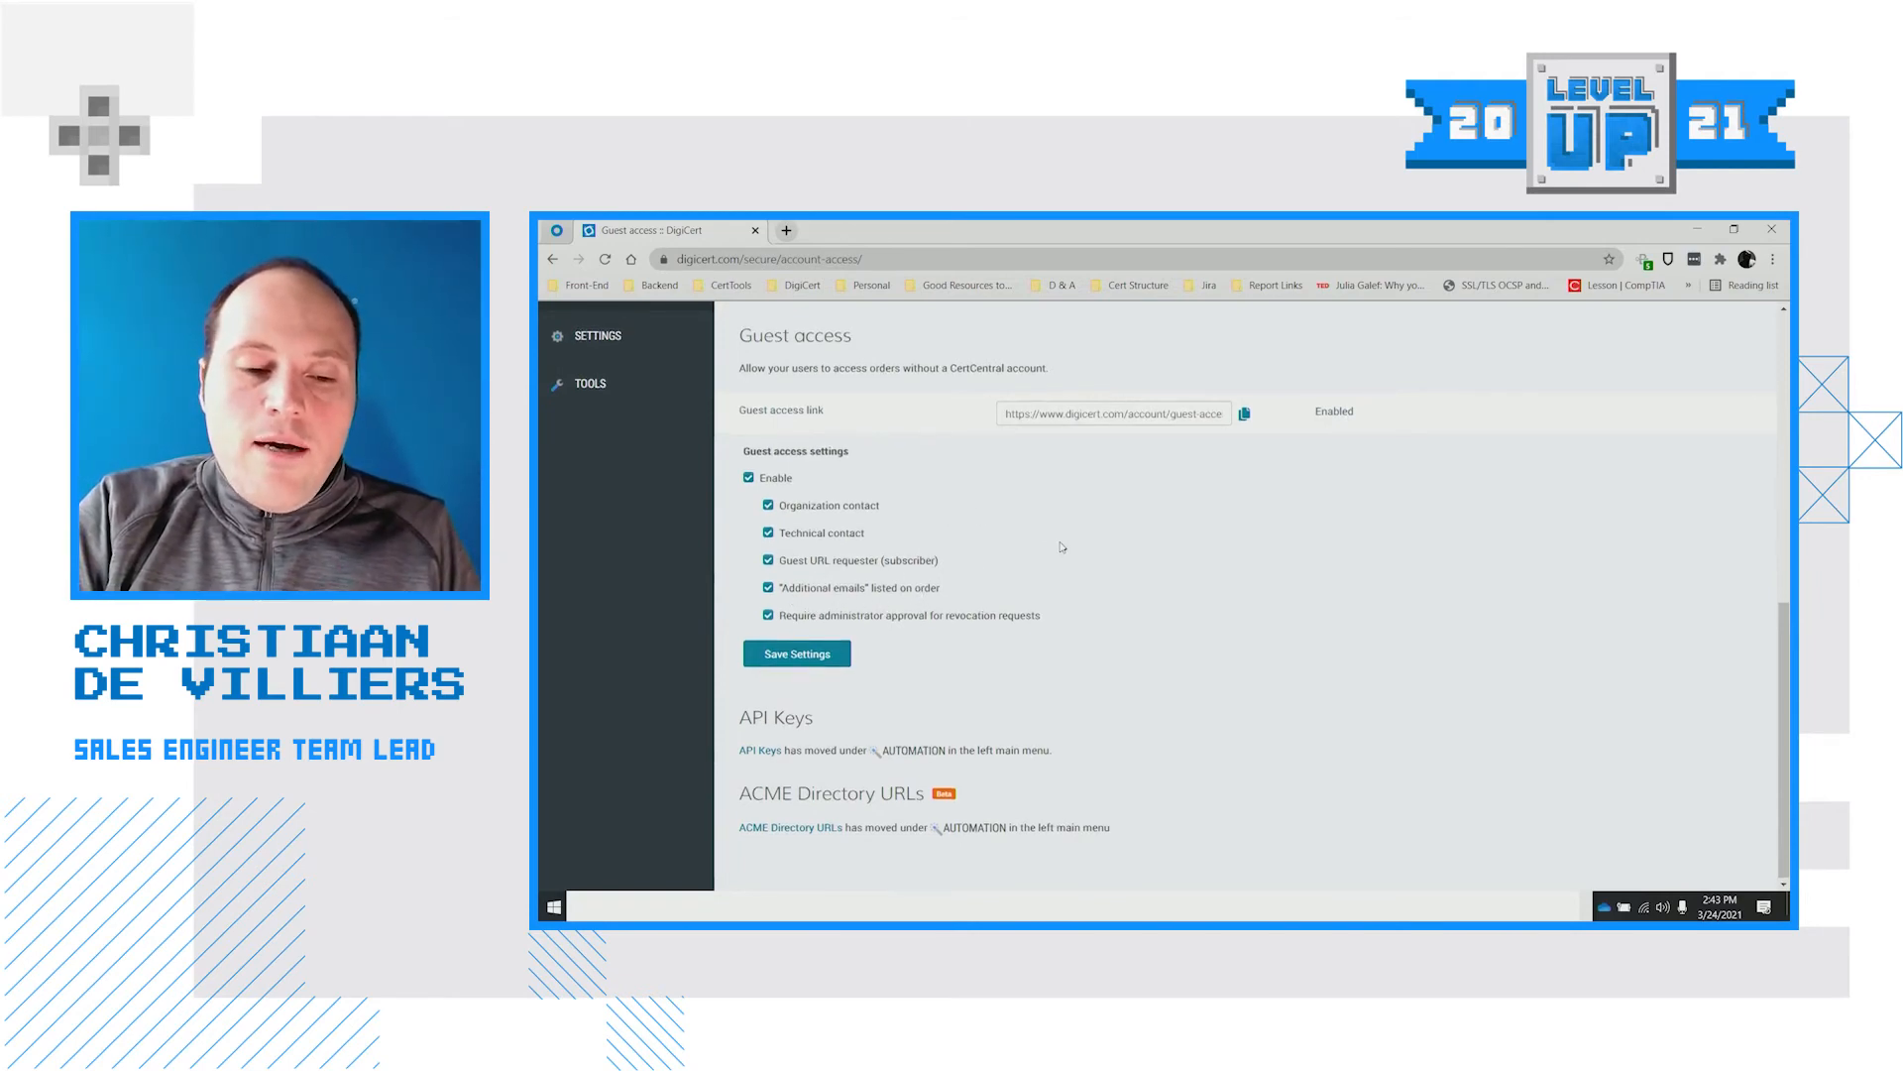
scroll(1056, 550, up, 1)
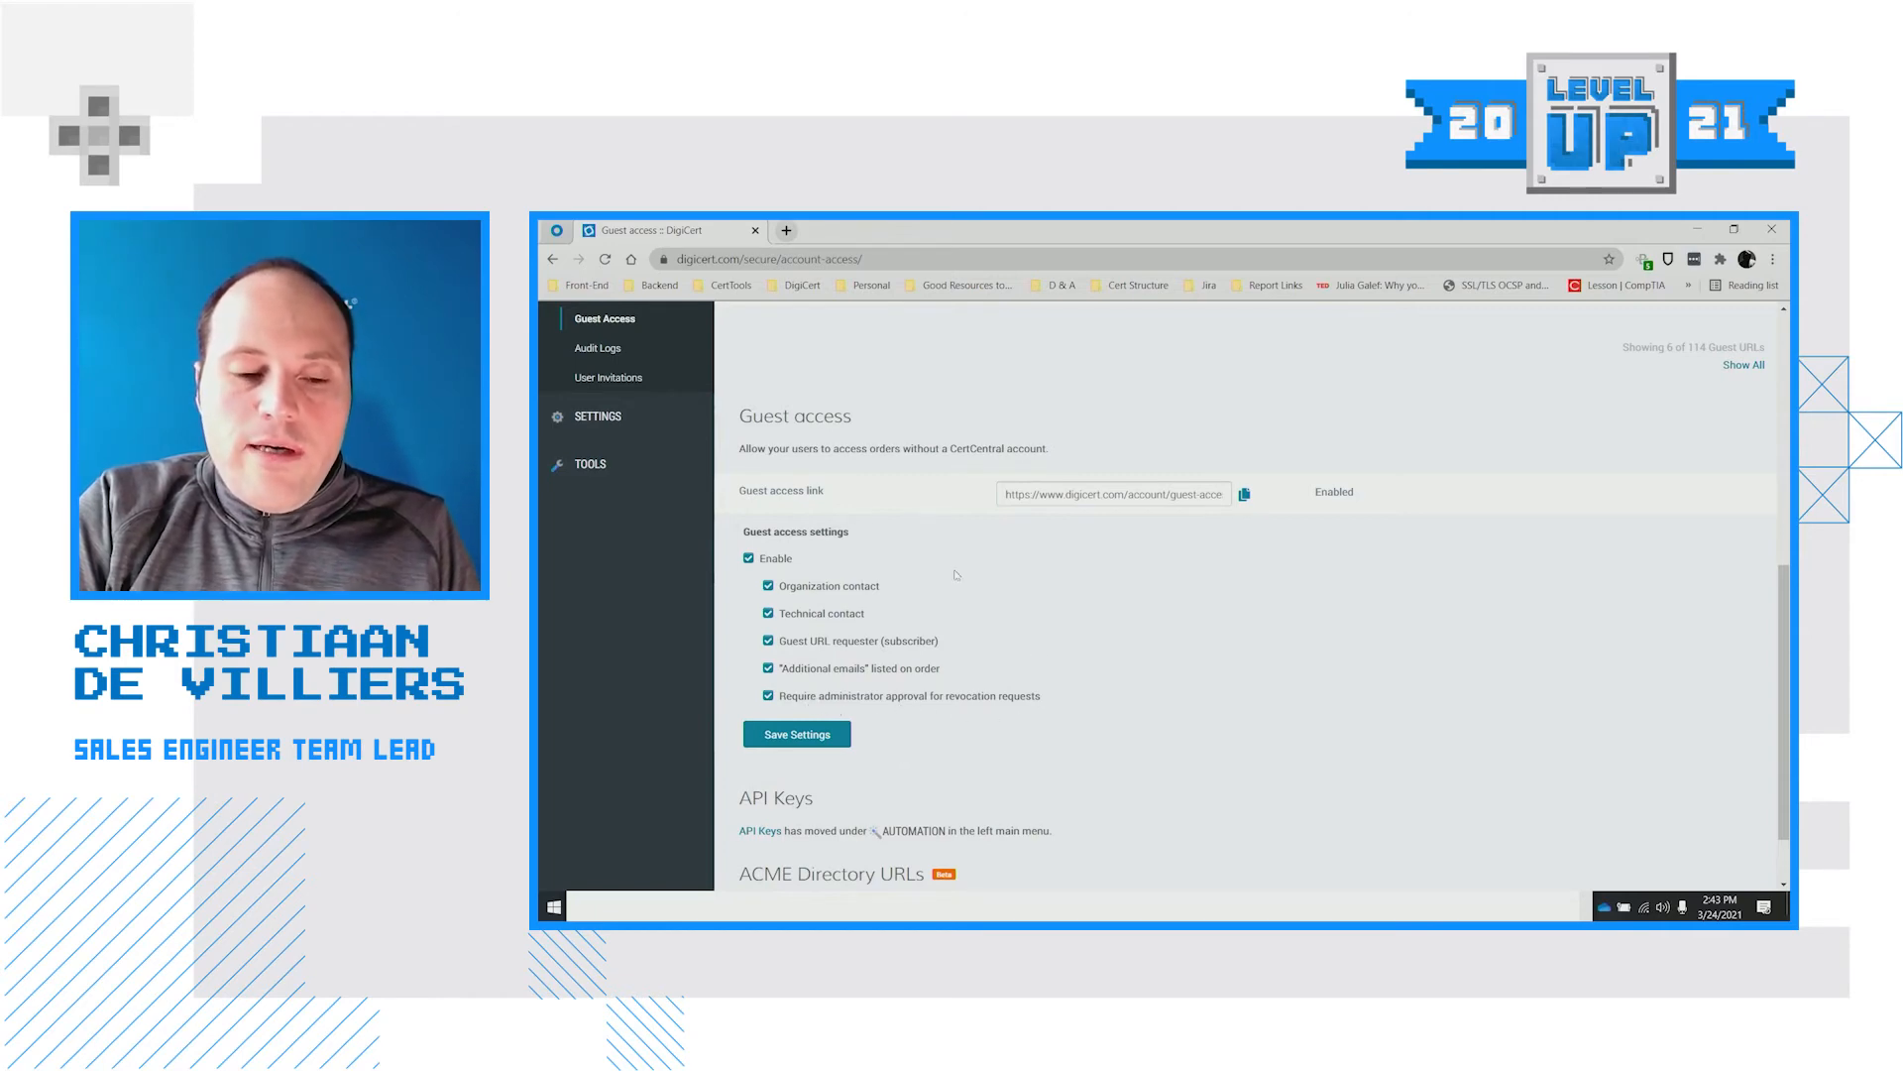
scroll(992, 675, up, 3)
scroll(940, 627, down, 3)
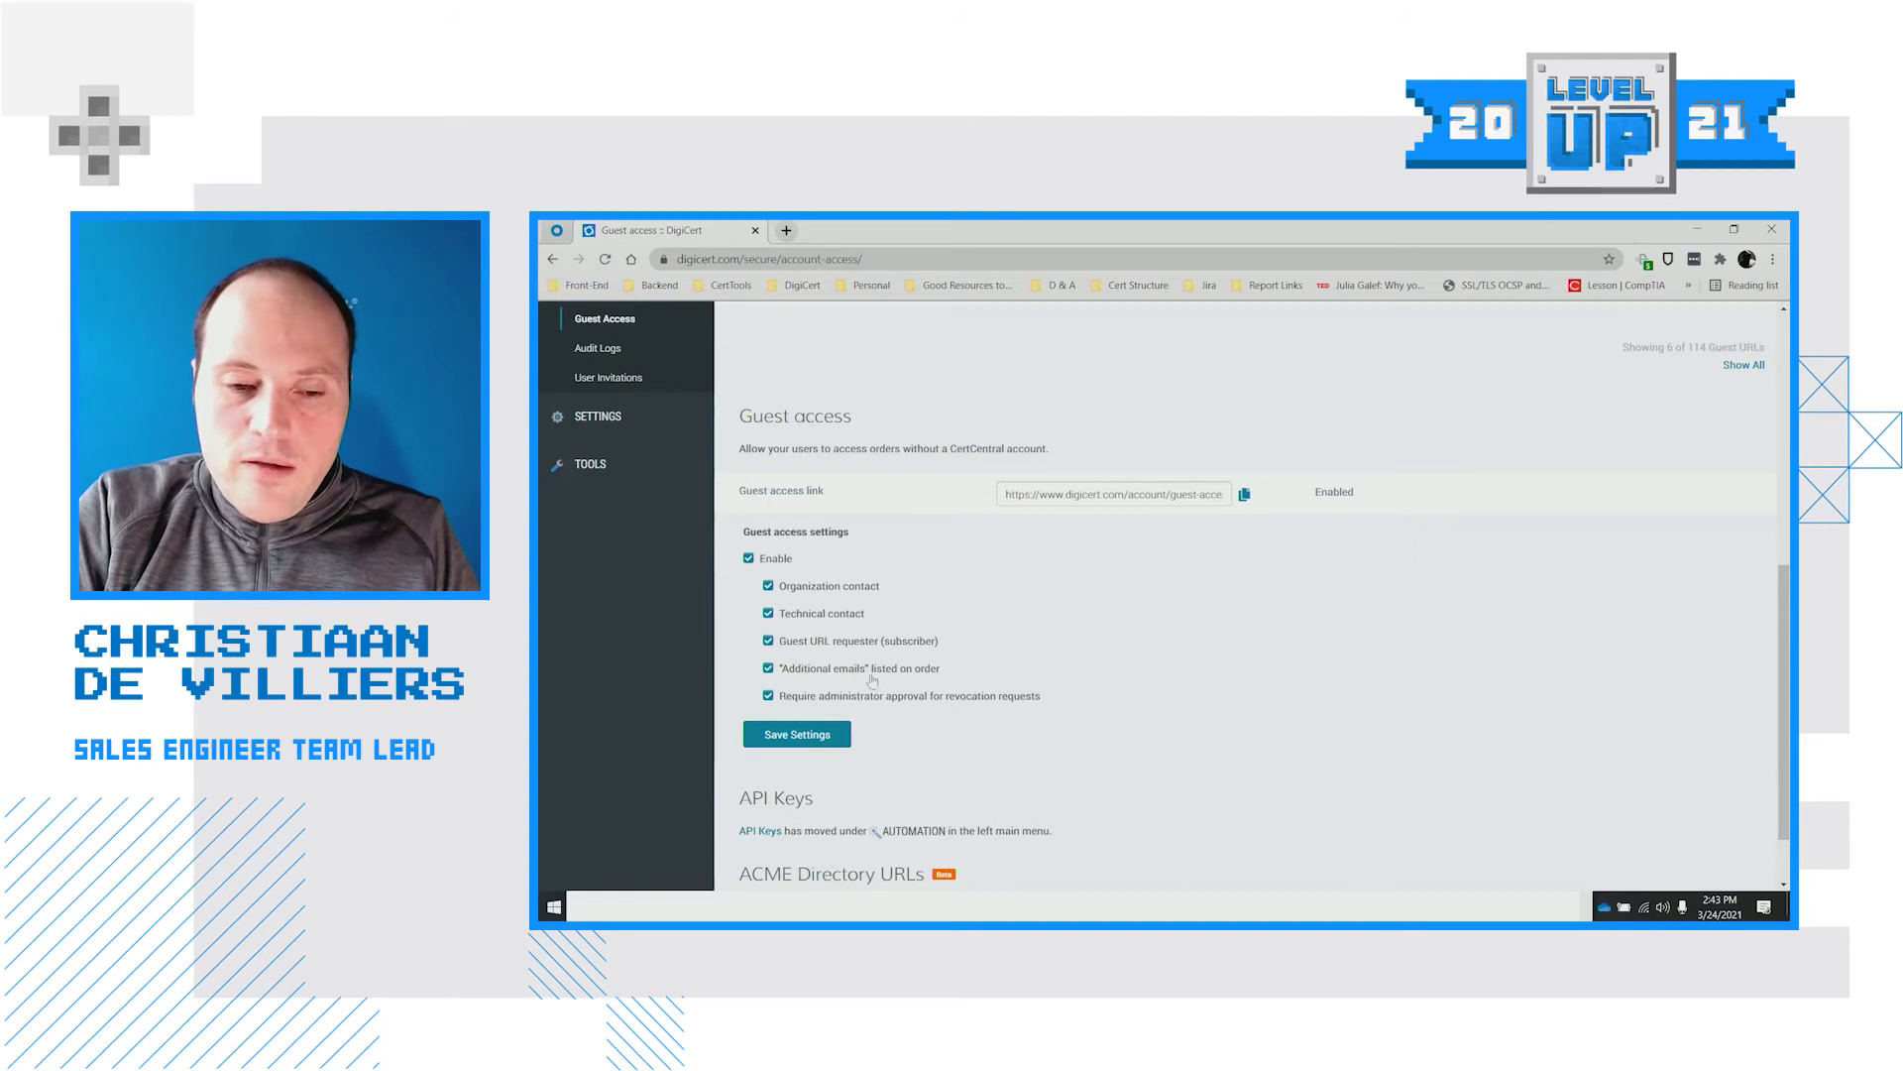
scroll(965, 729, up, 1)
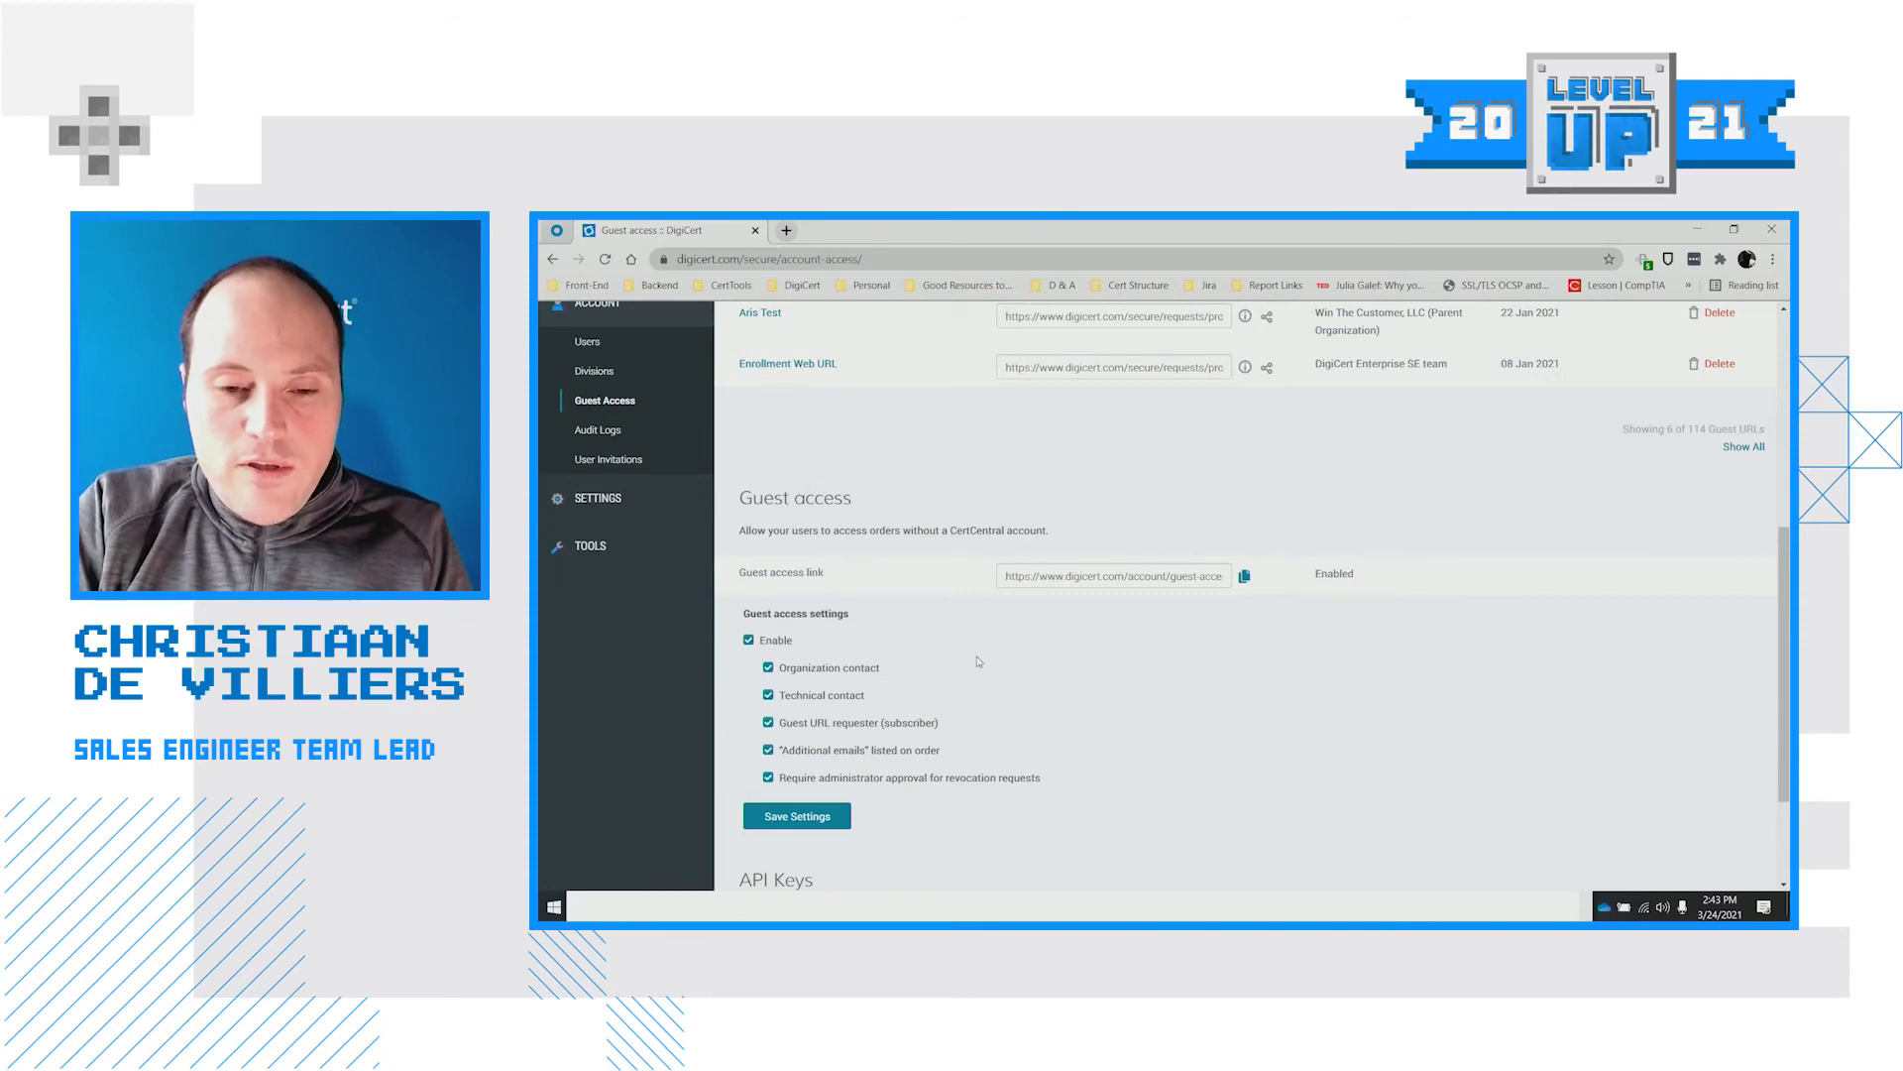
scroll(994, 663, up, 4)
scroll(783, 495, up, 1)
Back on Orders, select the first order's number and its common name peeple.co.za
mouse_move(694, 472)
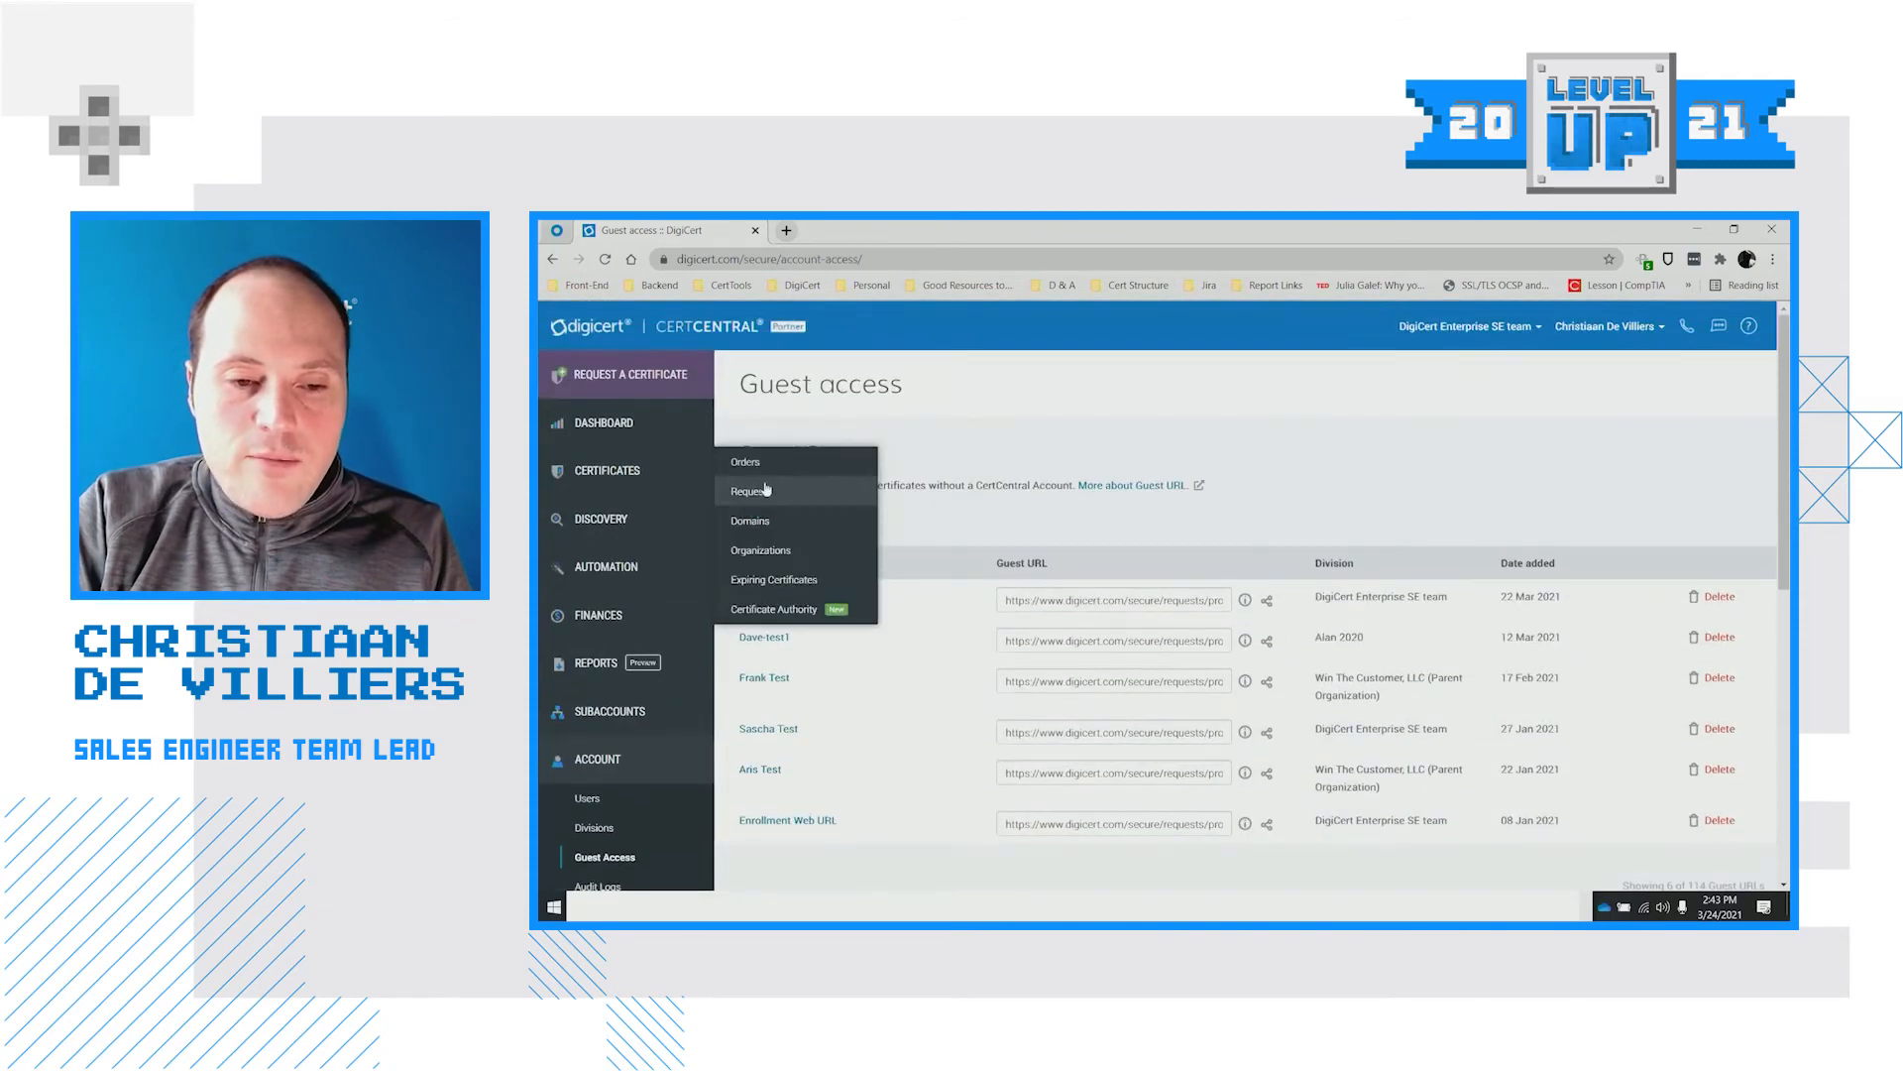
click(770, 466)
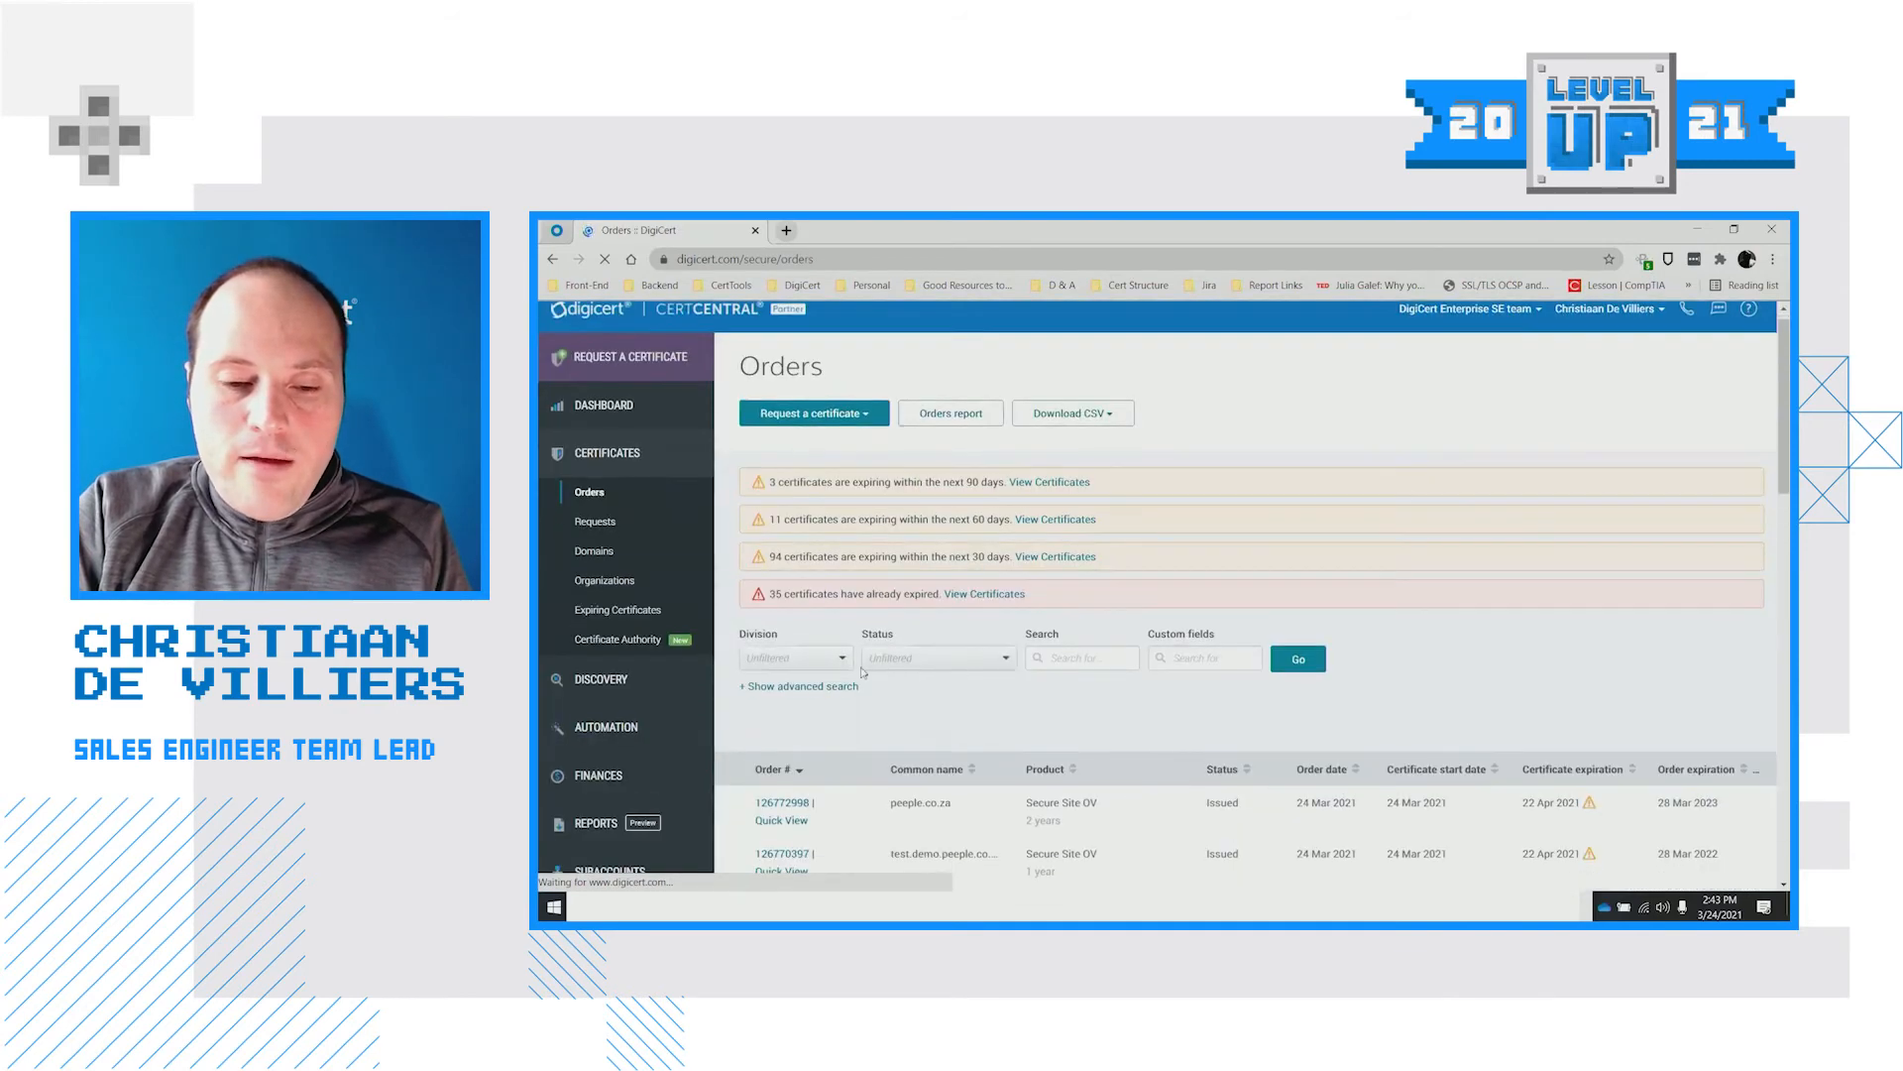
scroll(744, 658, down, 3)
drag(745, 657, 798, 657)
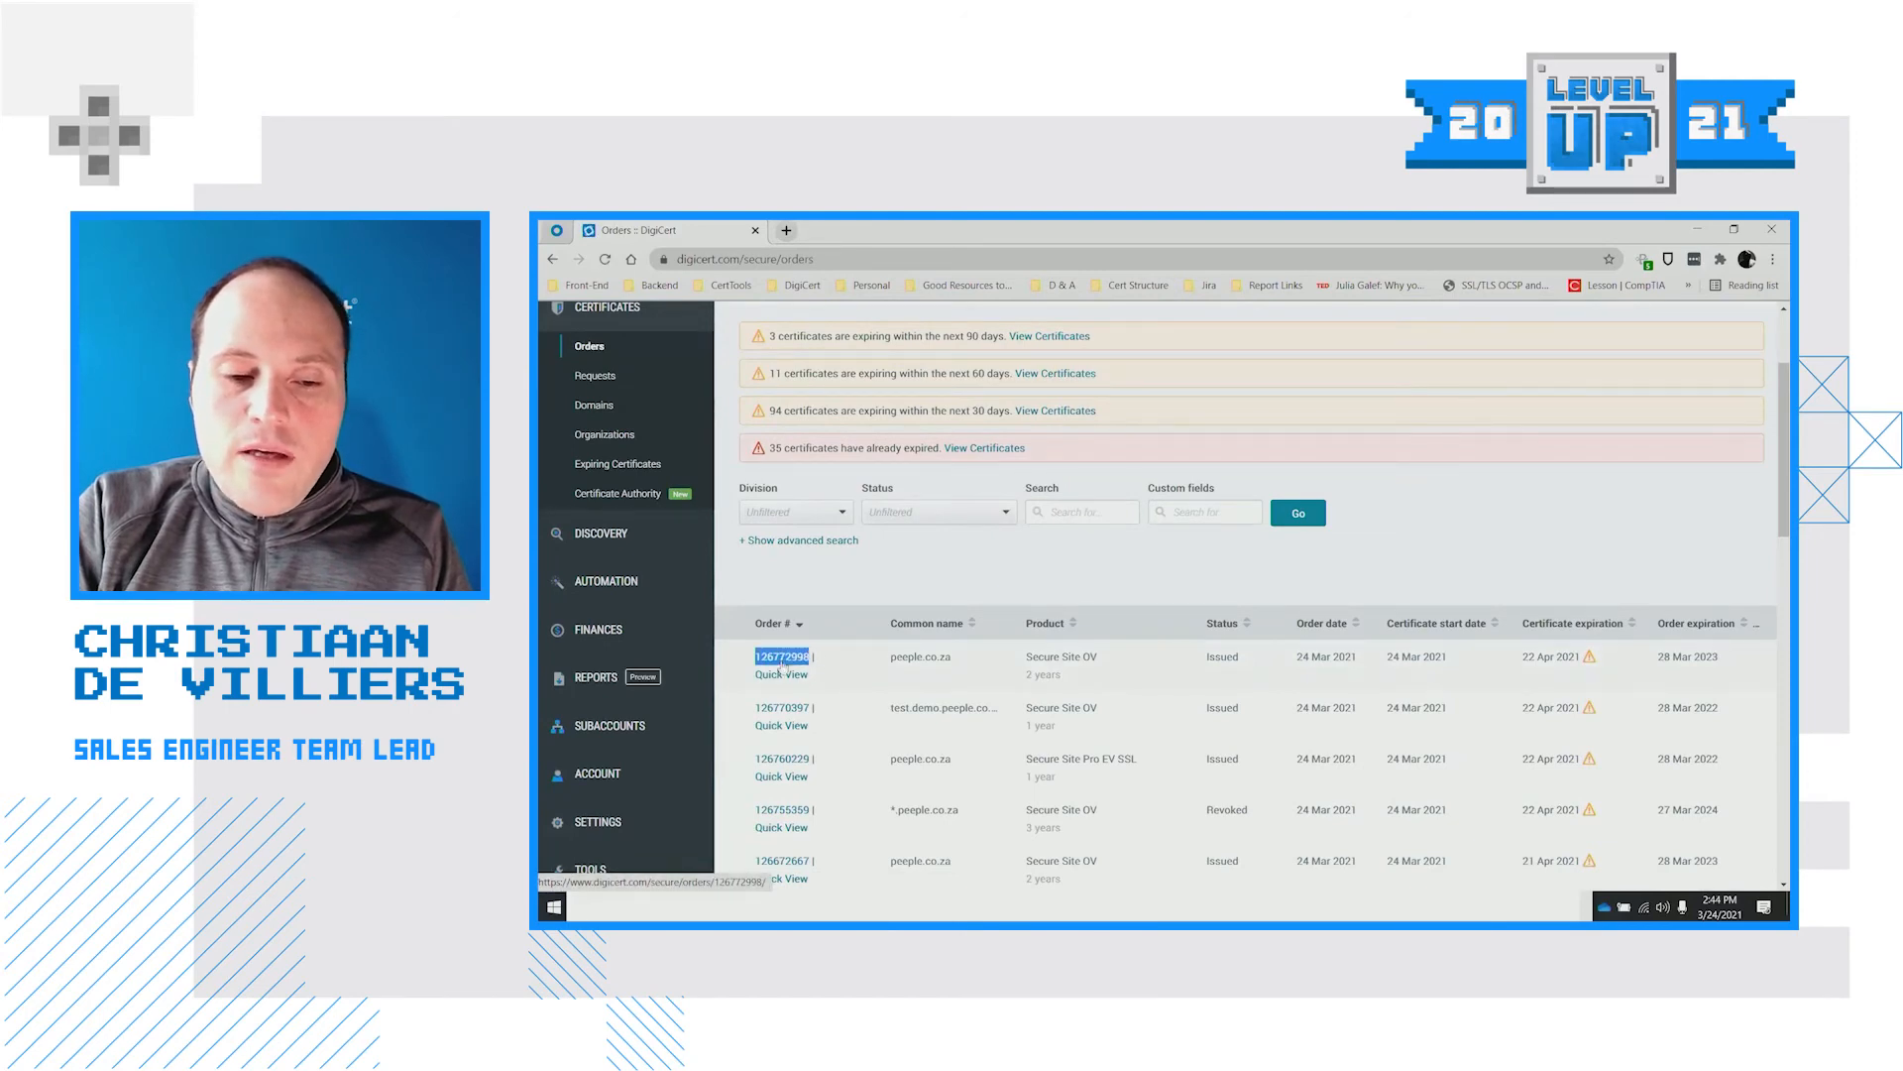
drag(962, 658, 886, 663)
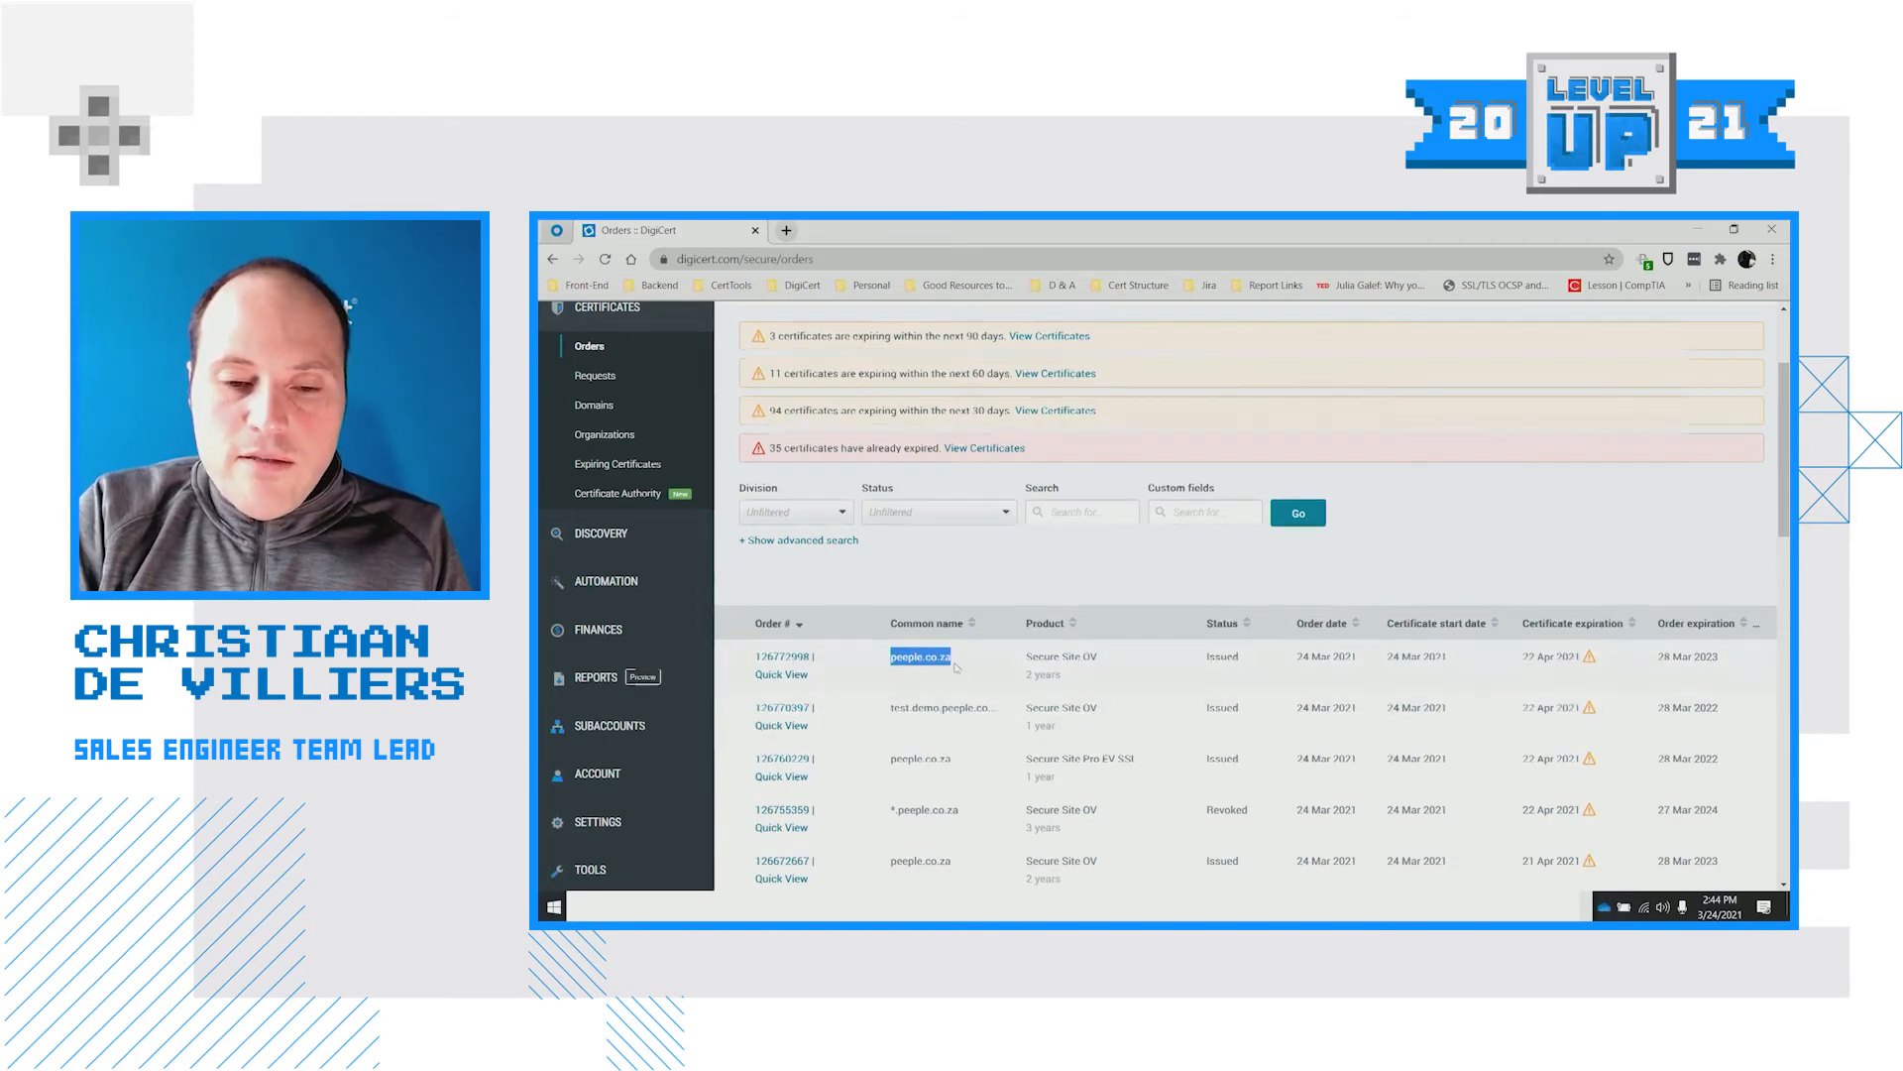
key(alt+Tab)
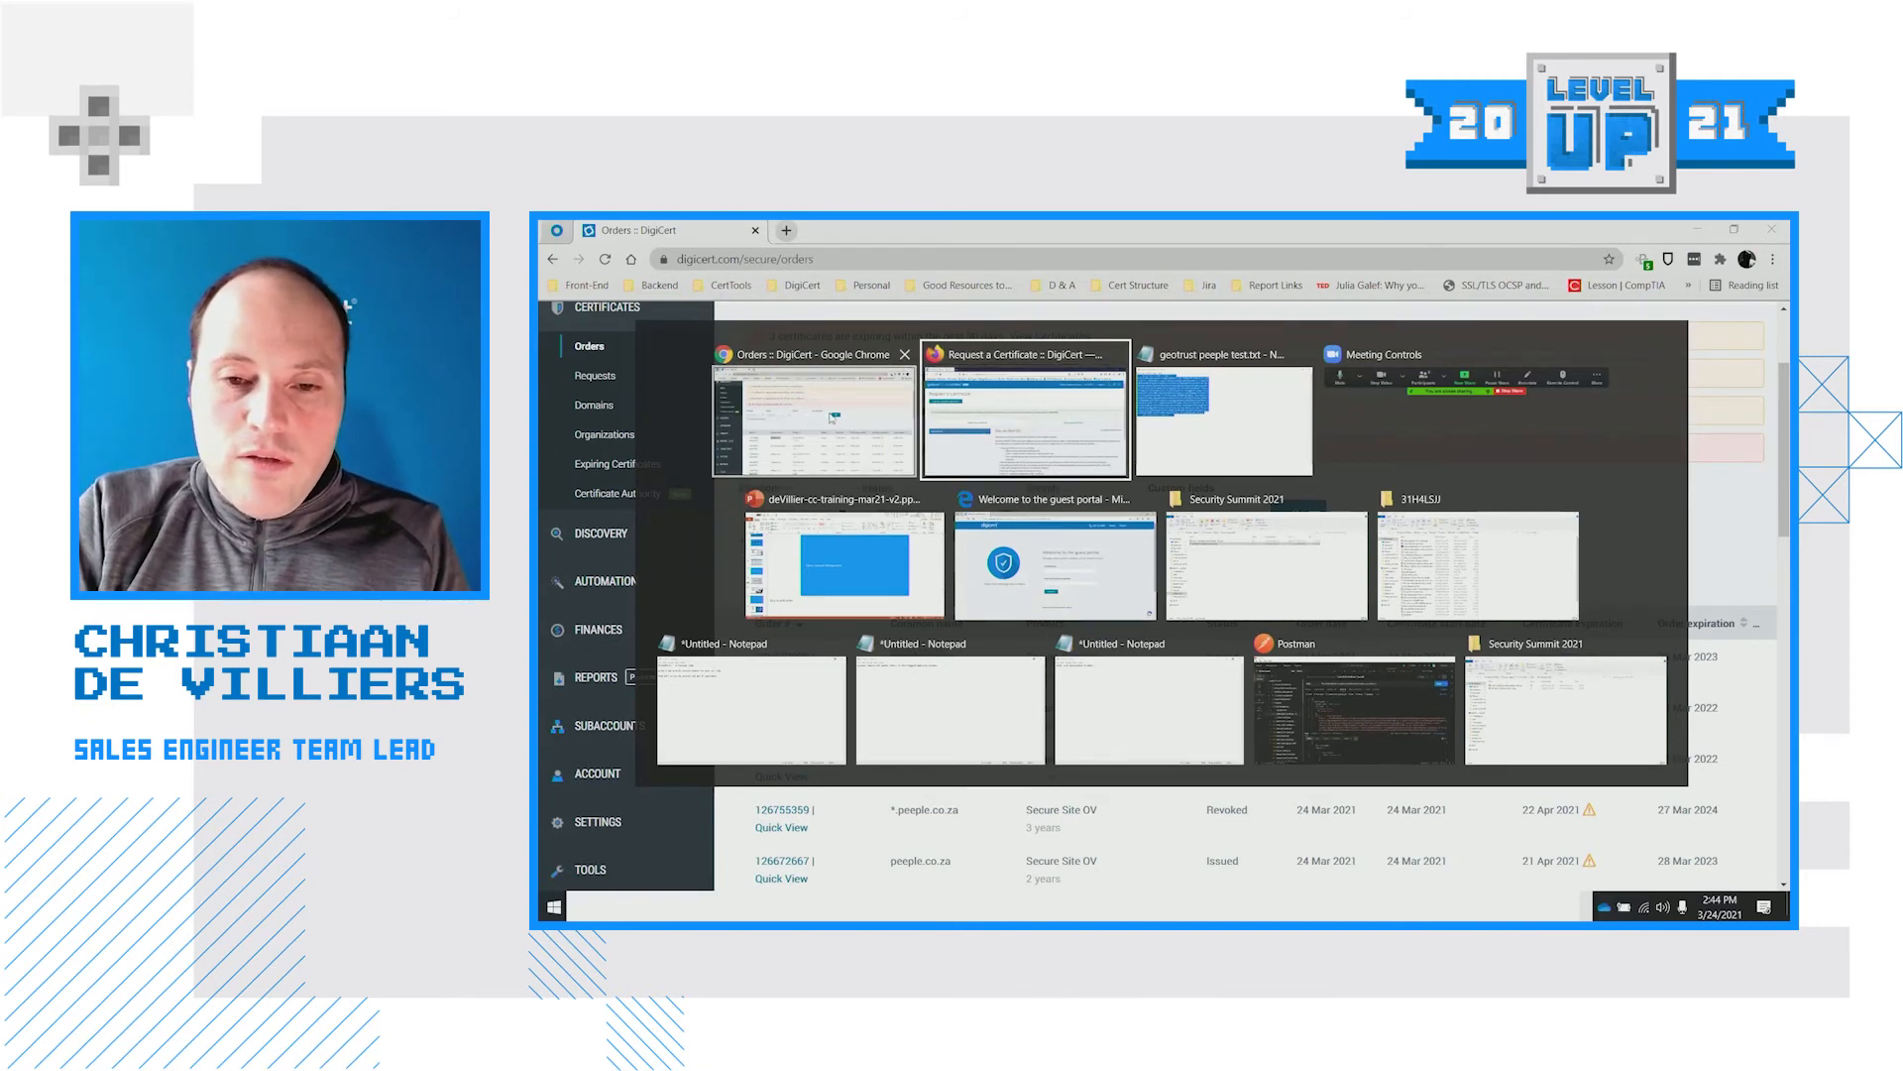
In the Guest Portal, submit the guest's e-mail address and common name people.co.za
click(1028, 557)
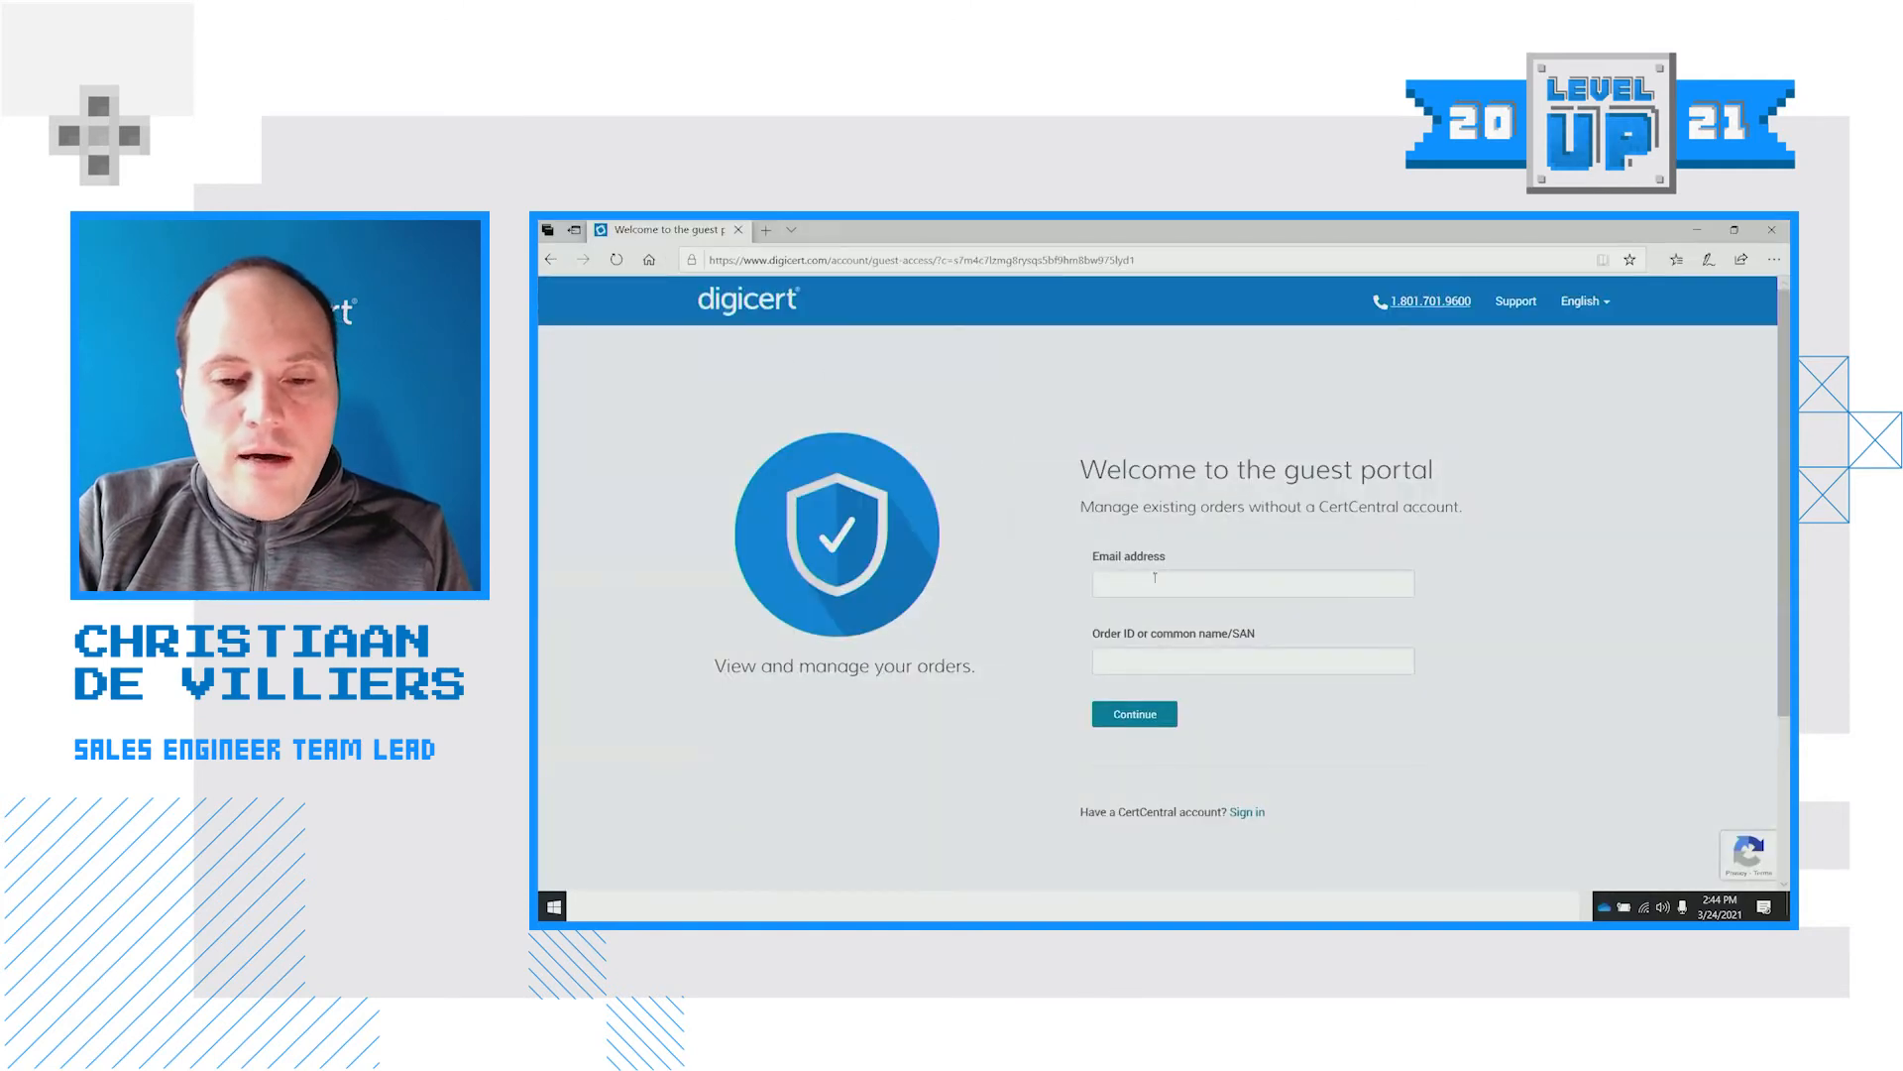
click(1155, 577)
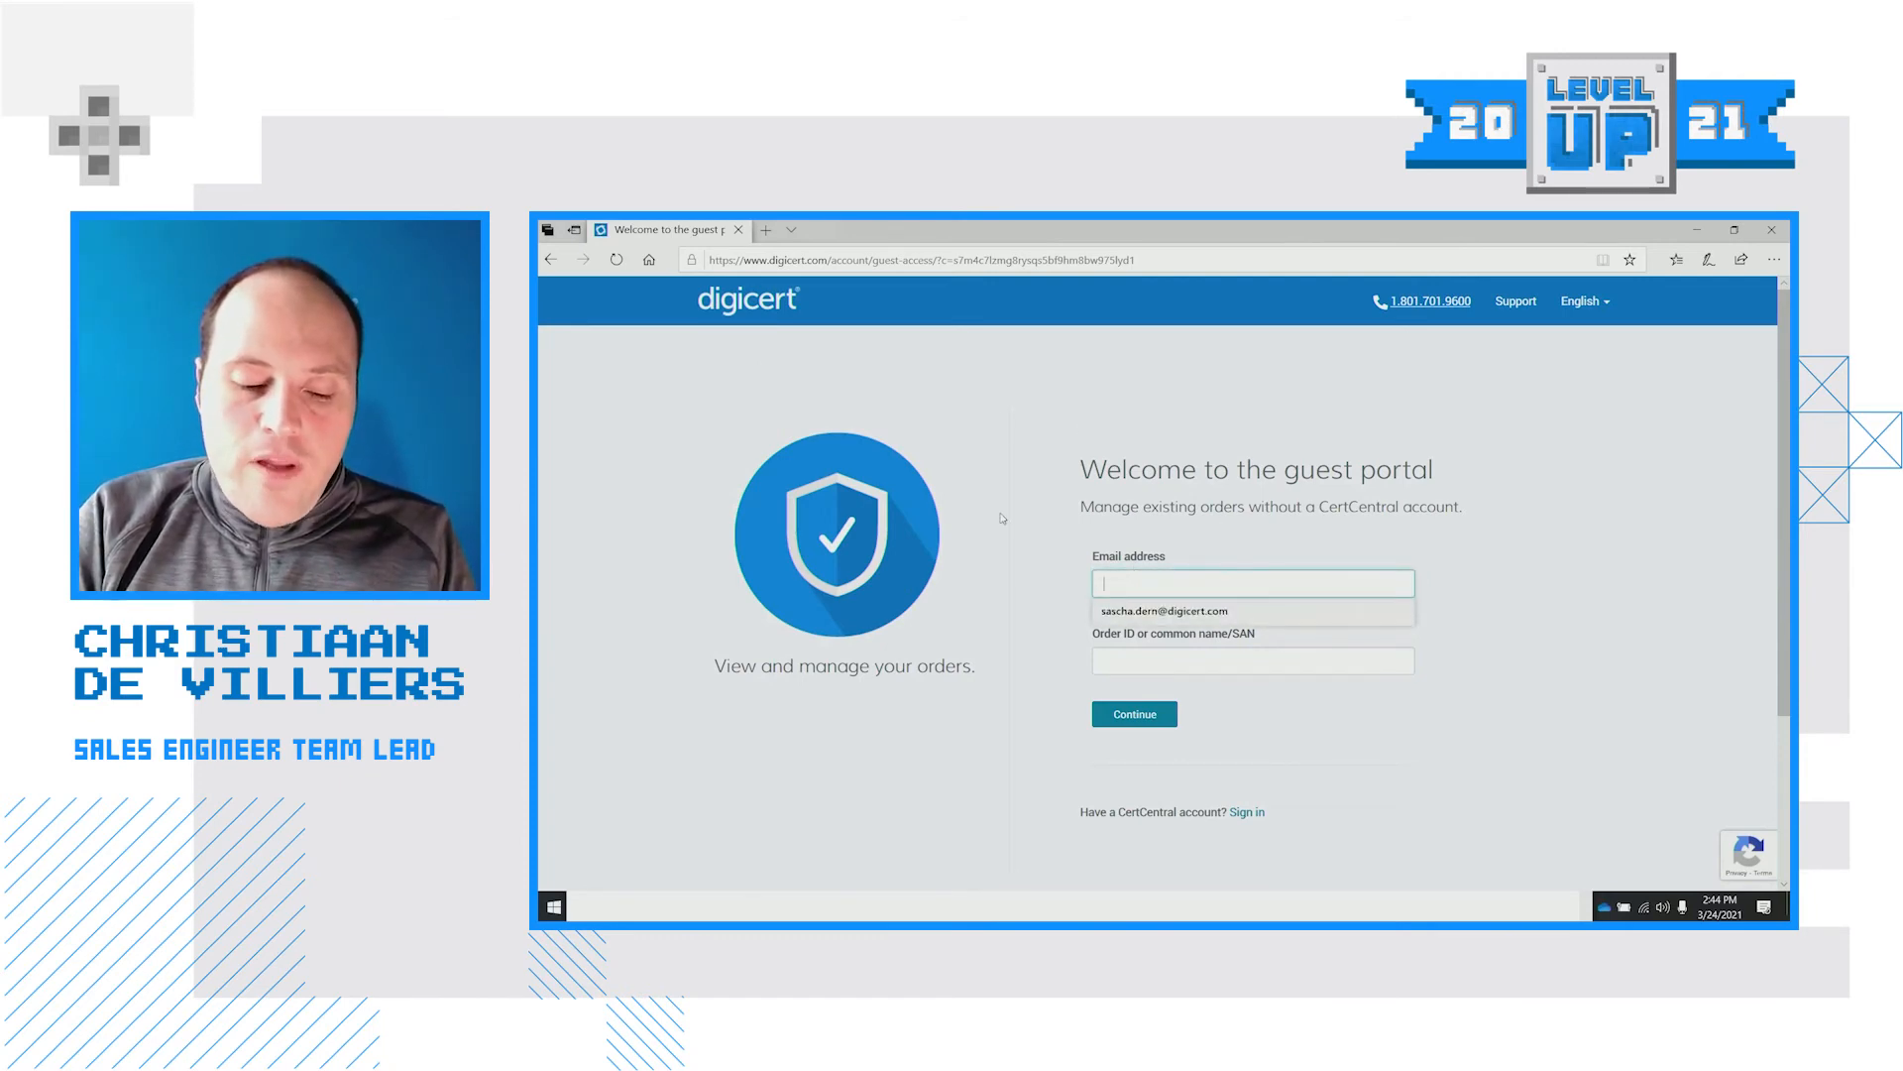
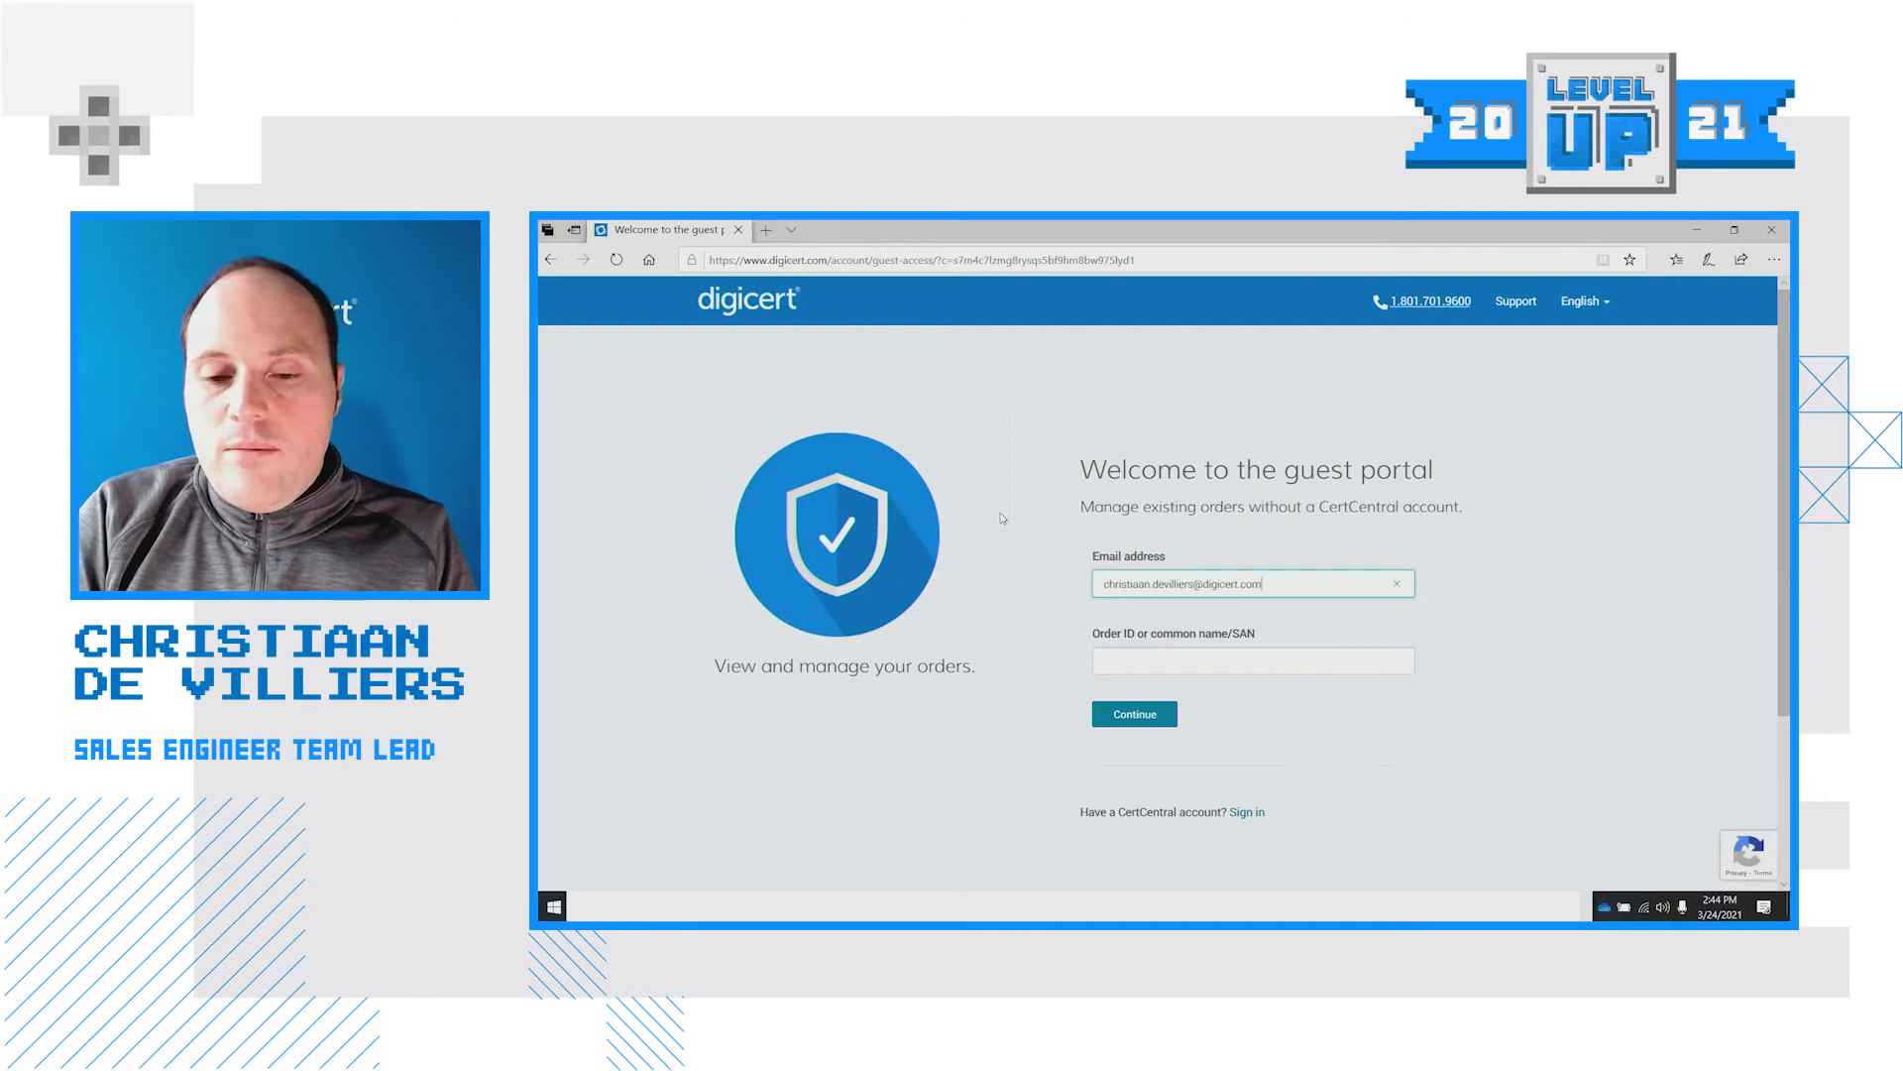
key(Tab)
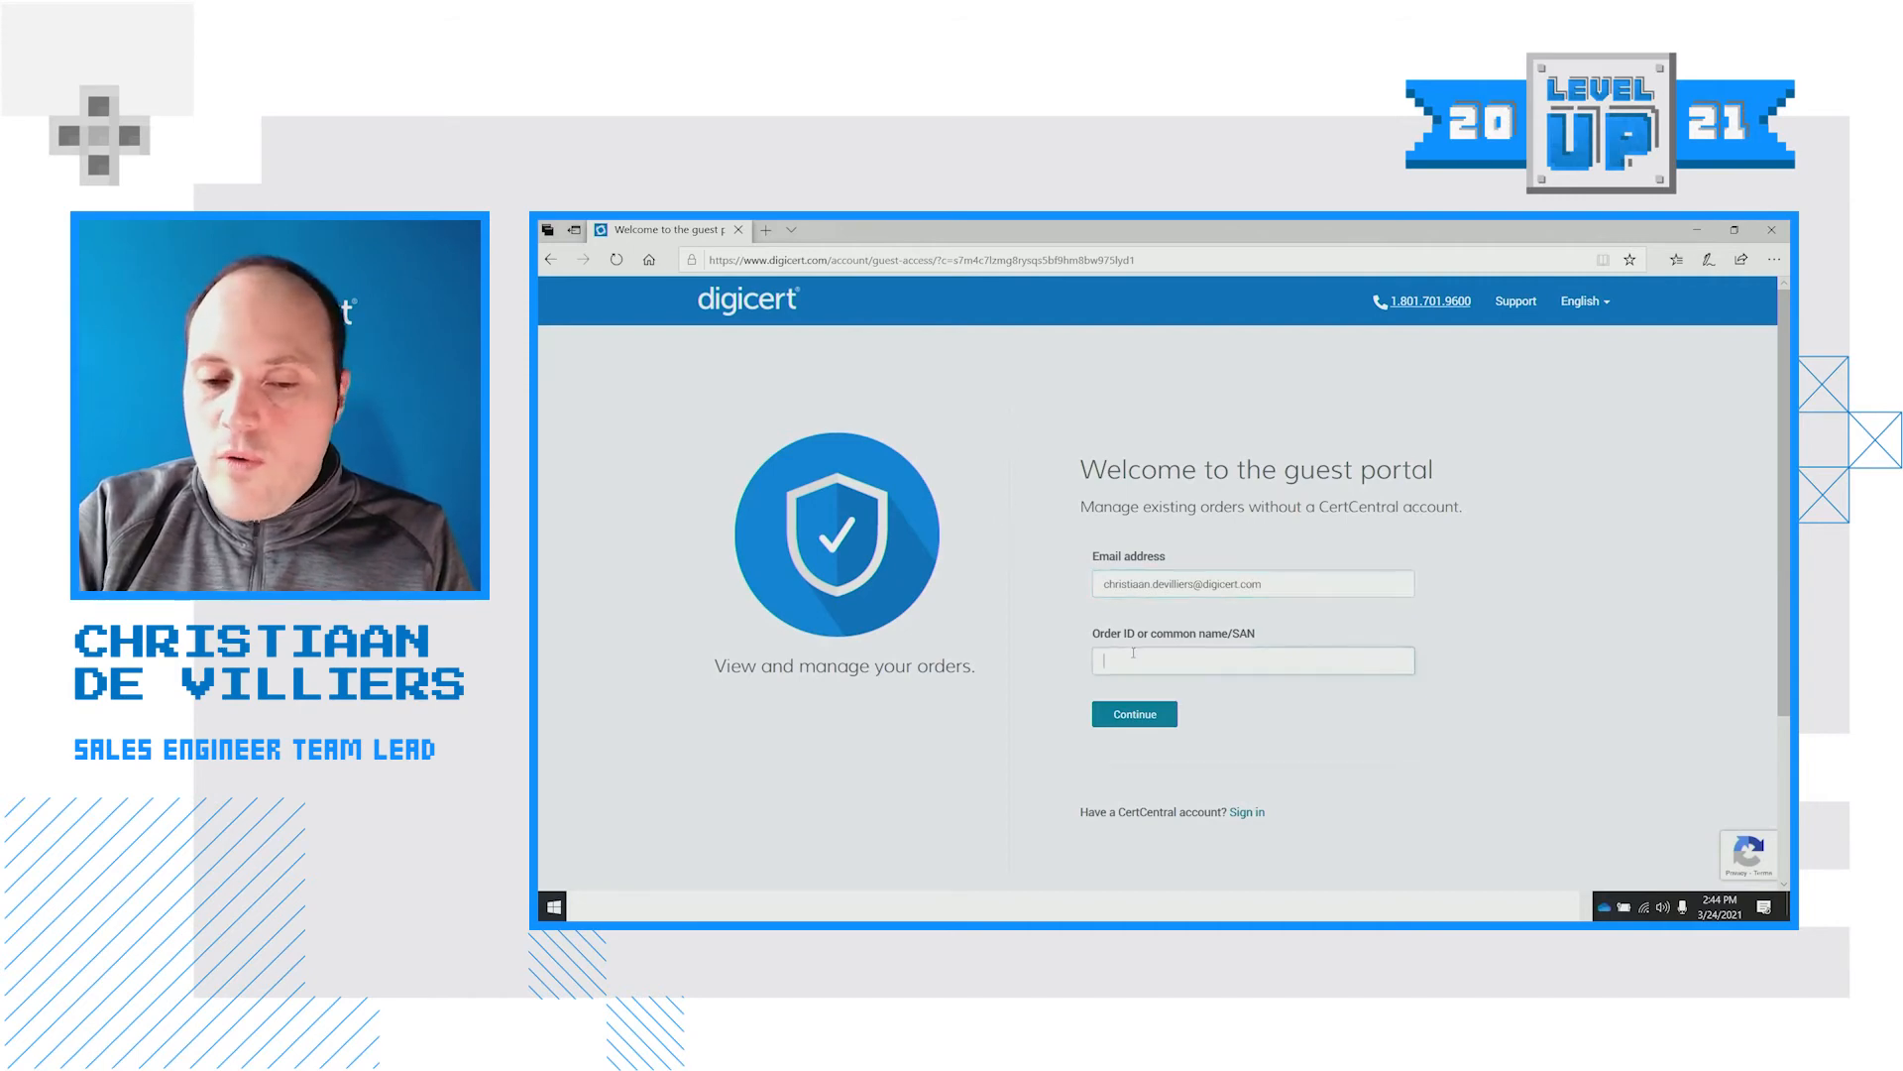
click(1037, 541)
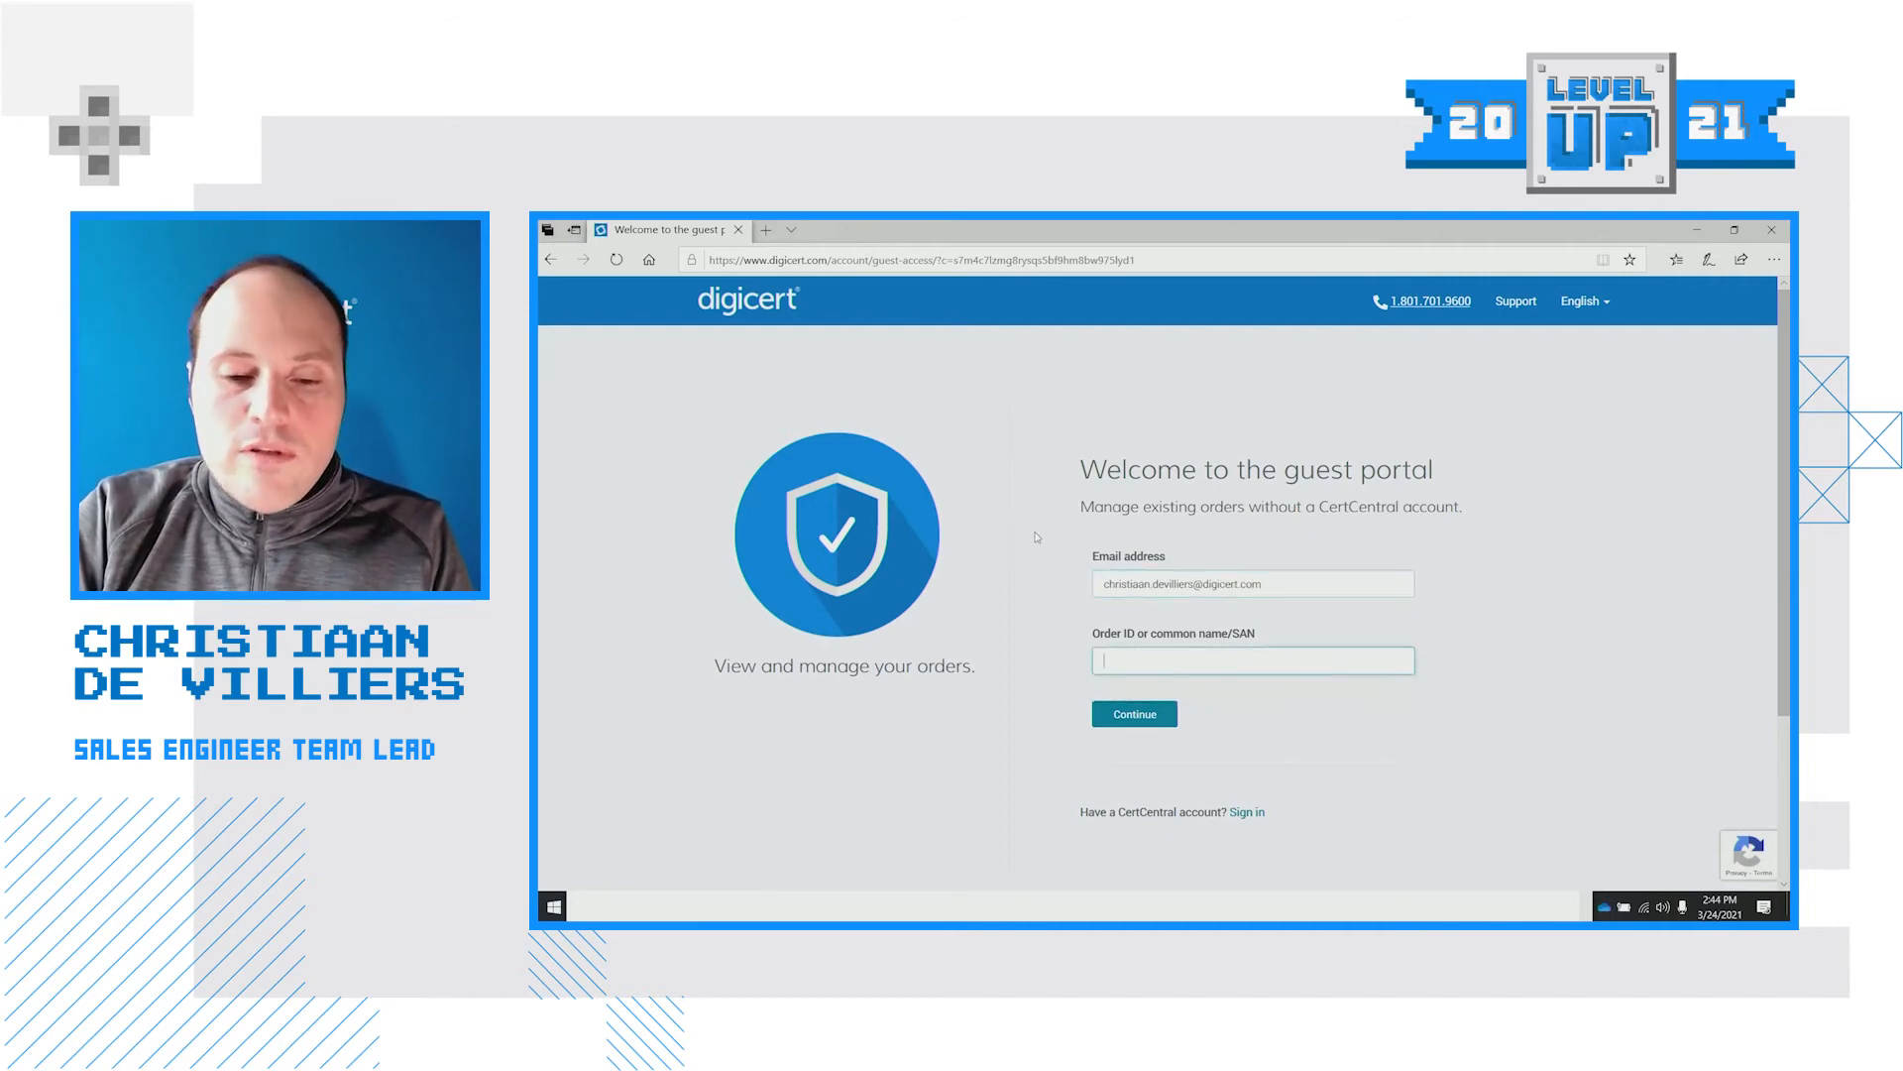
click(1128, 665)
text(people.co)
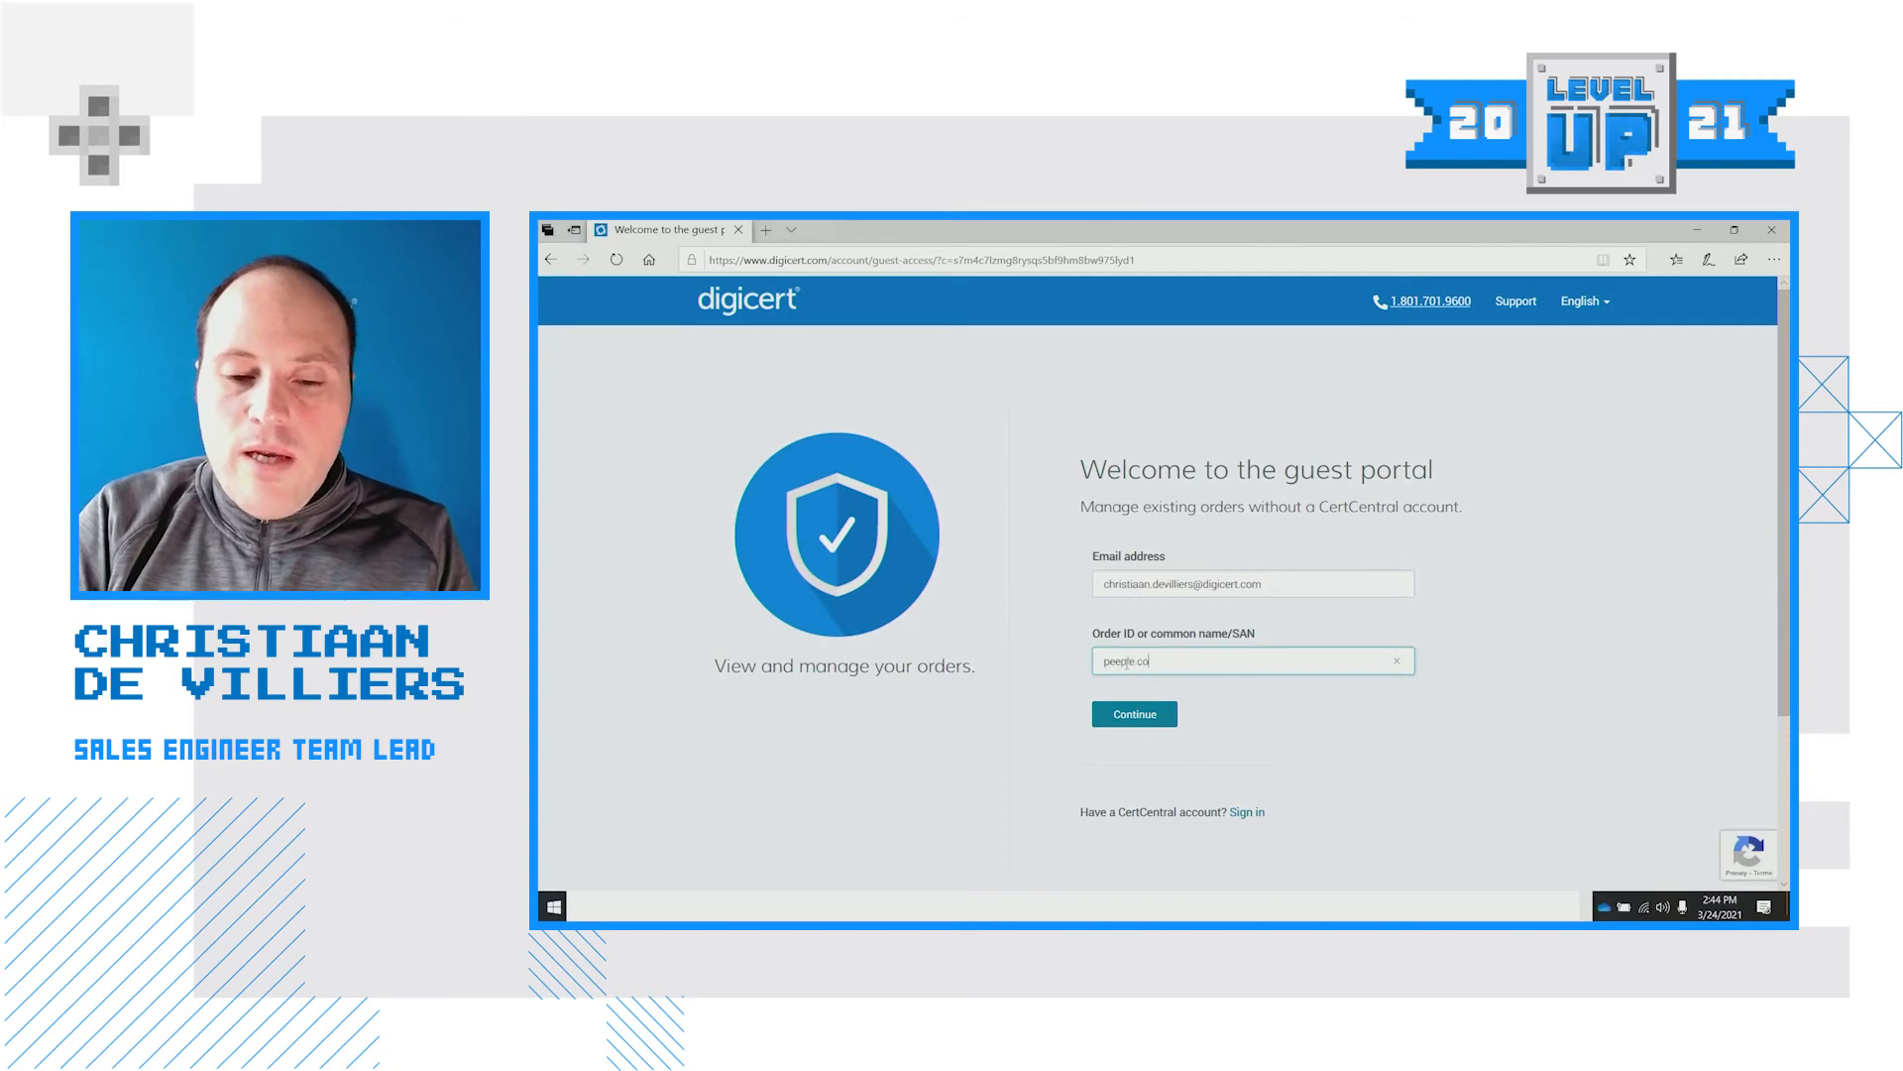
text(.za)
click(1157, 712)
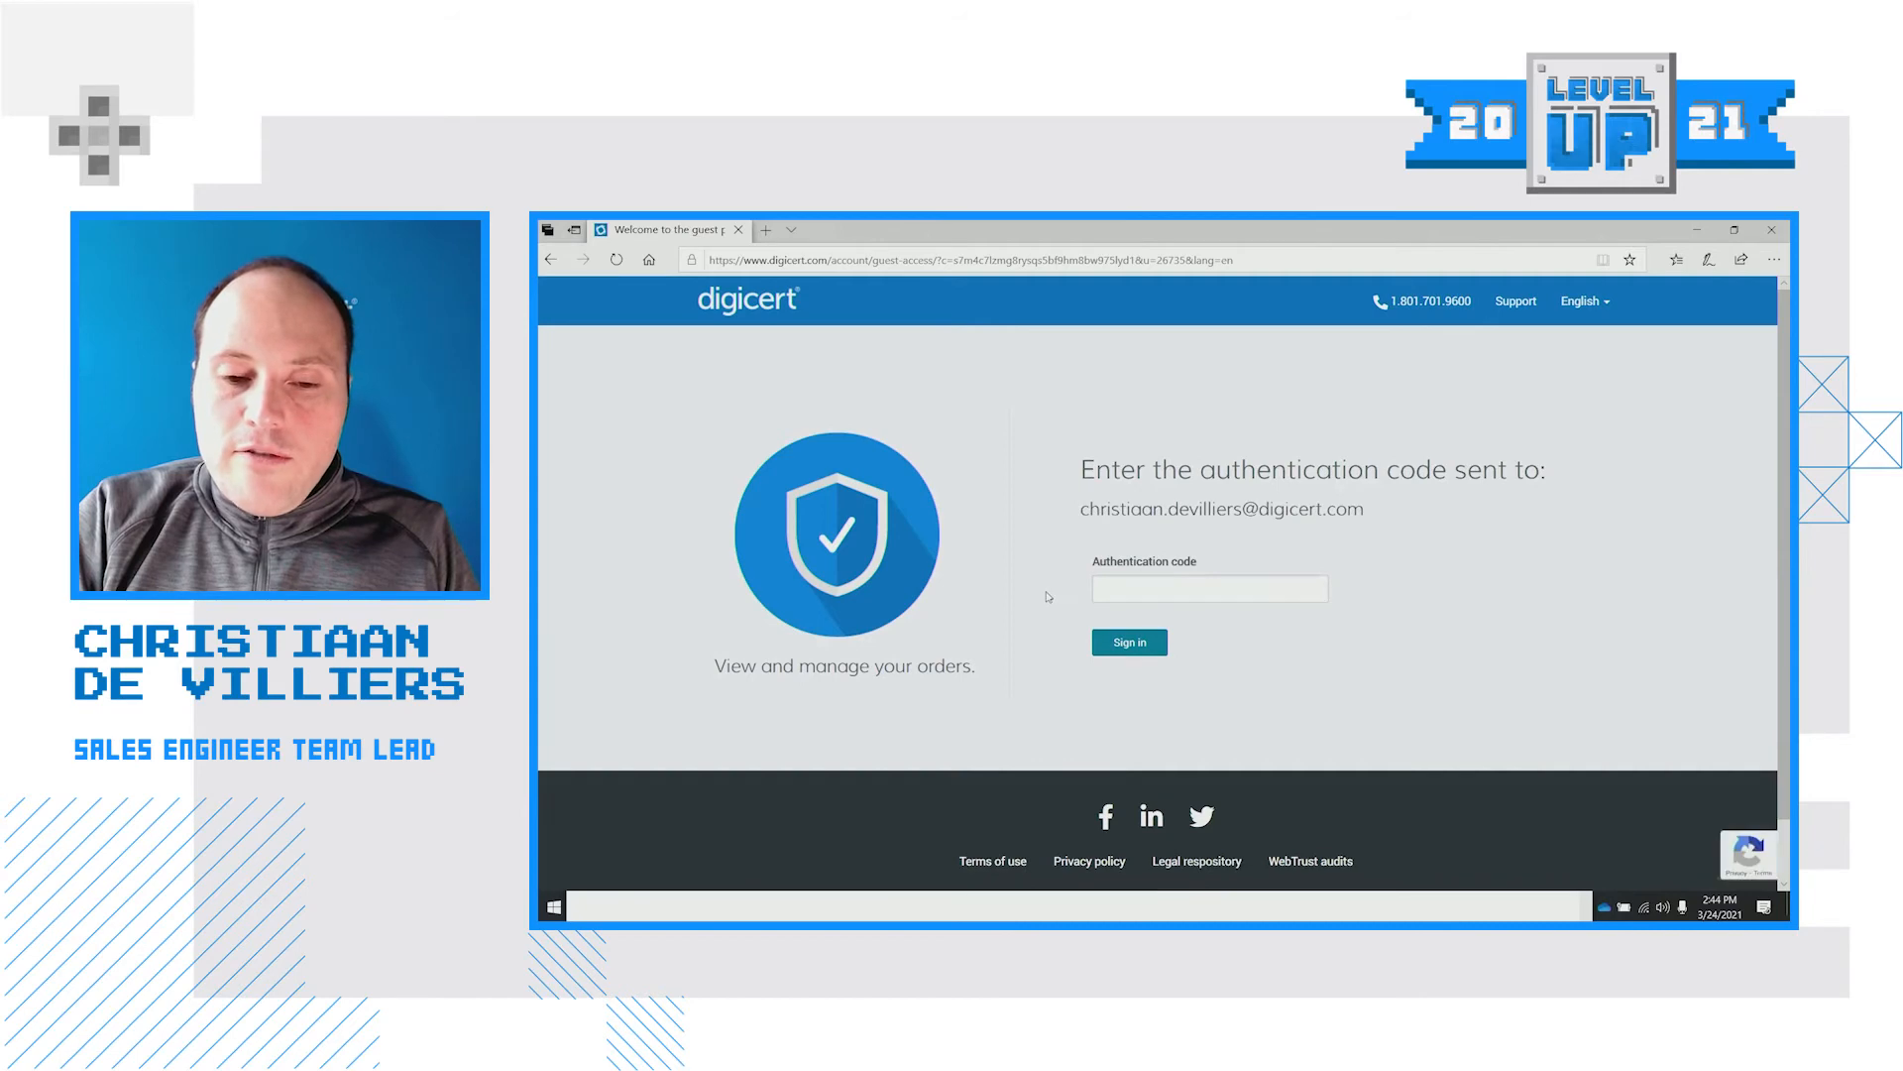
Paste the e-mailed authentication code and sign in as the guest
click(1183, 589)
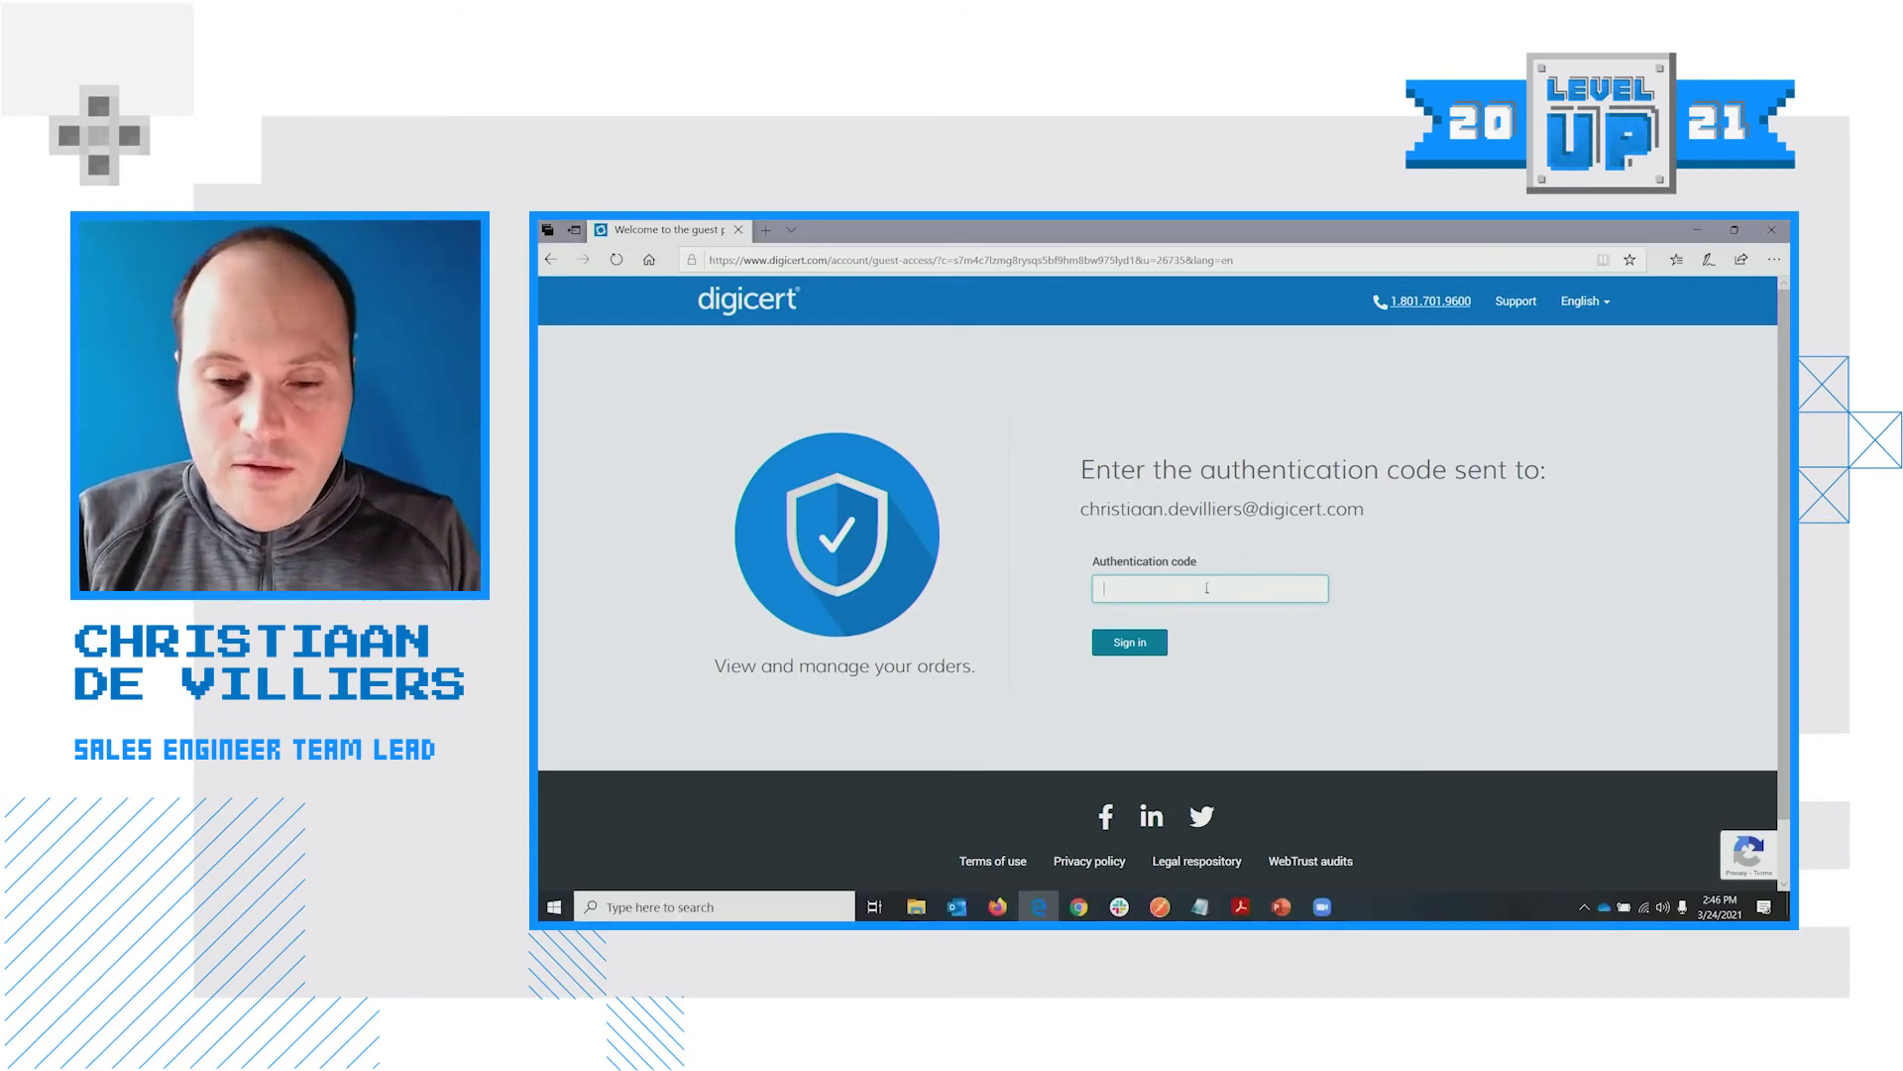
key(ctrl+v)
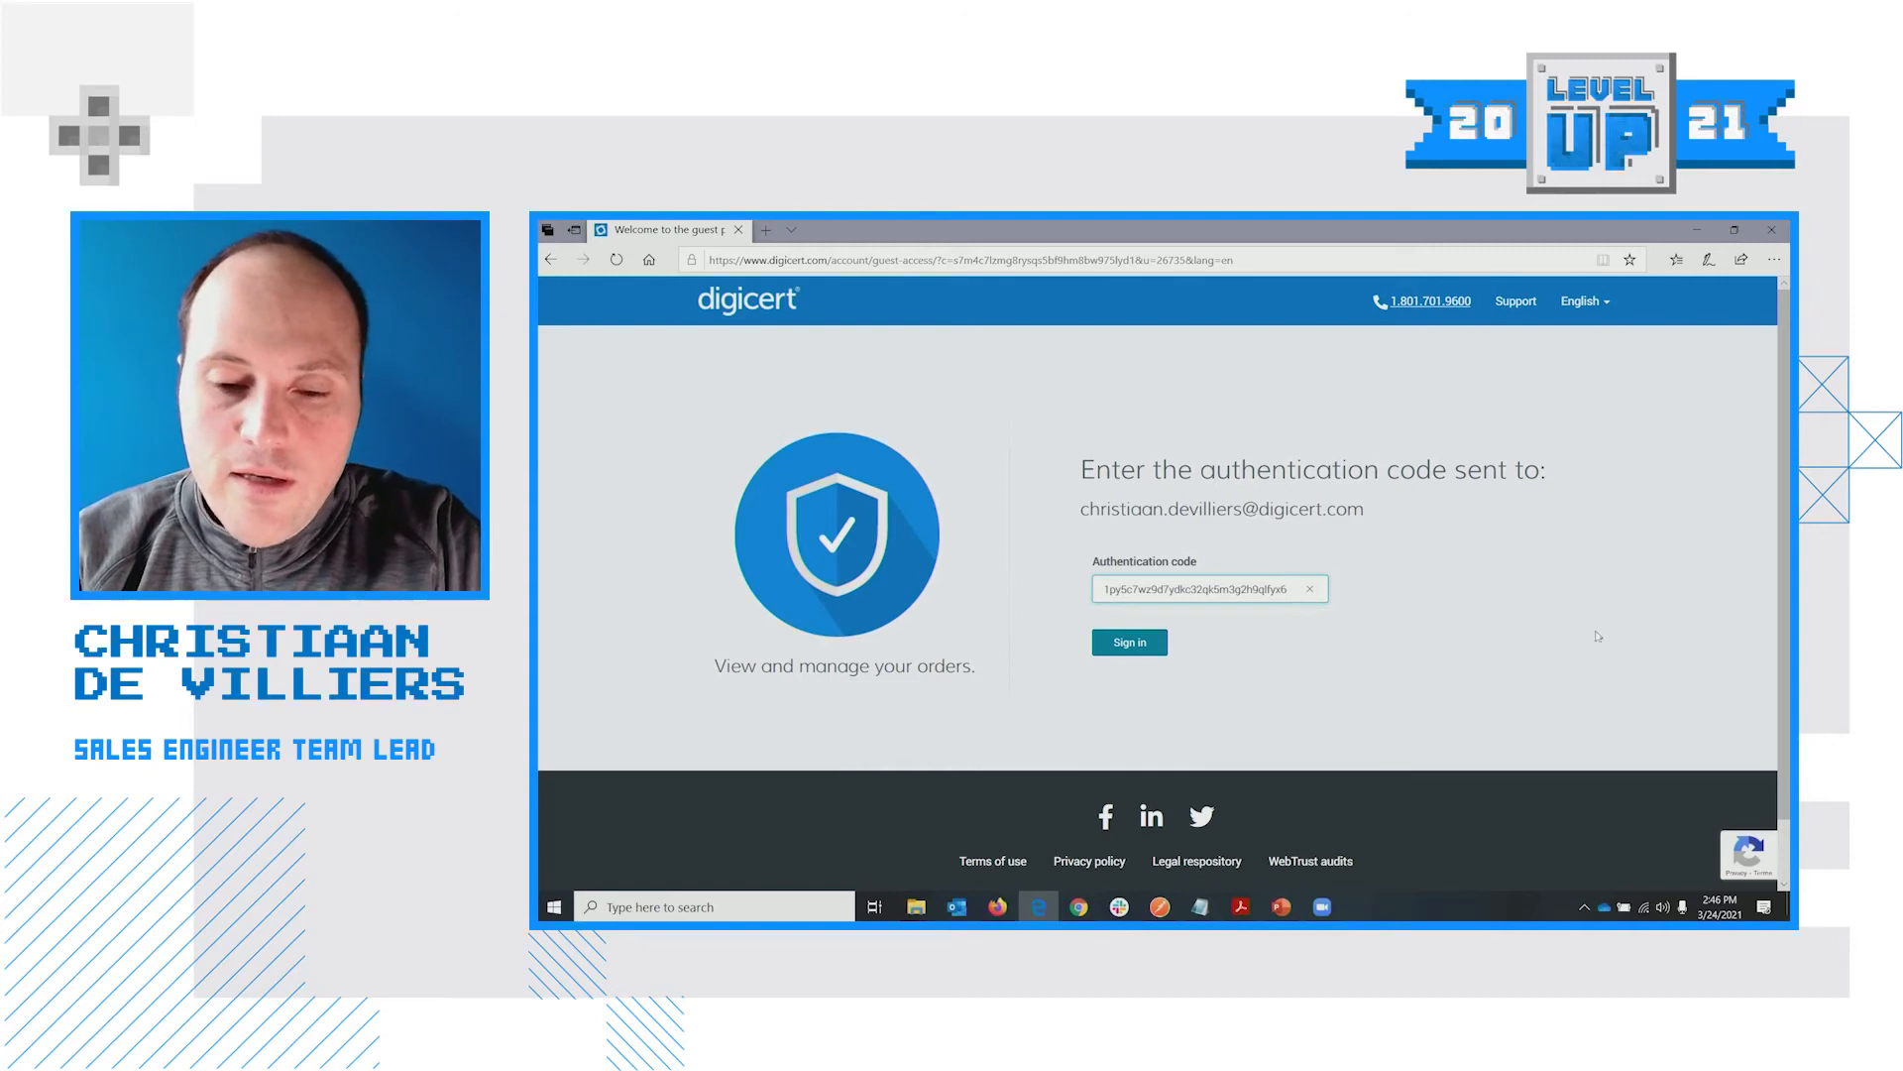
click(1162, 645)
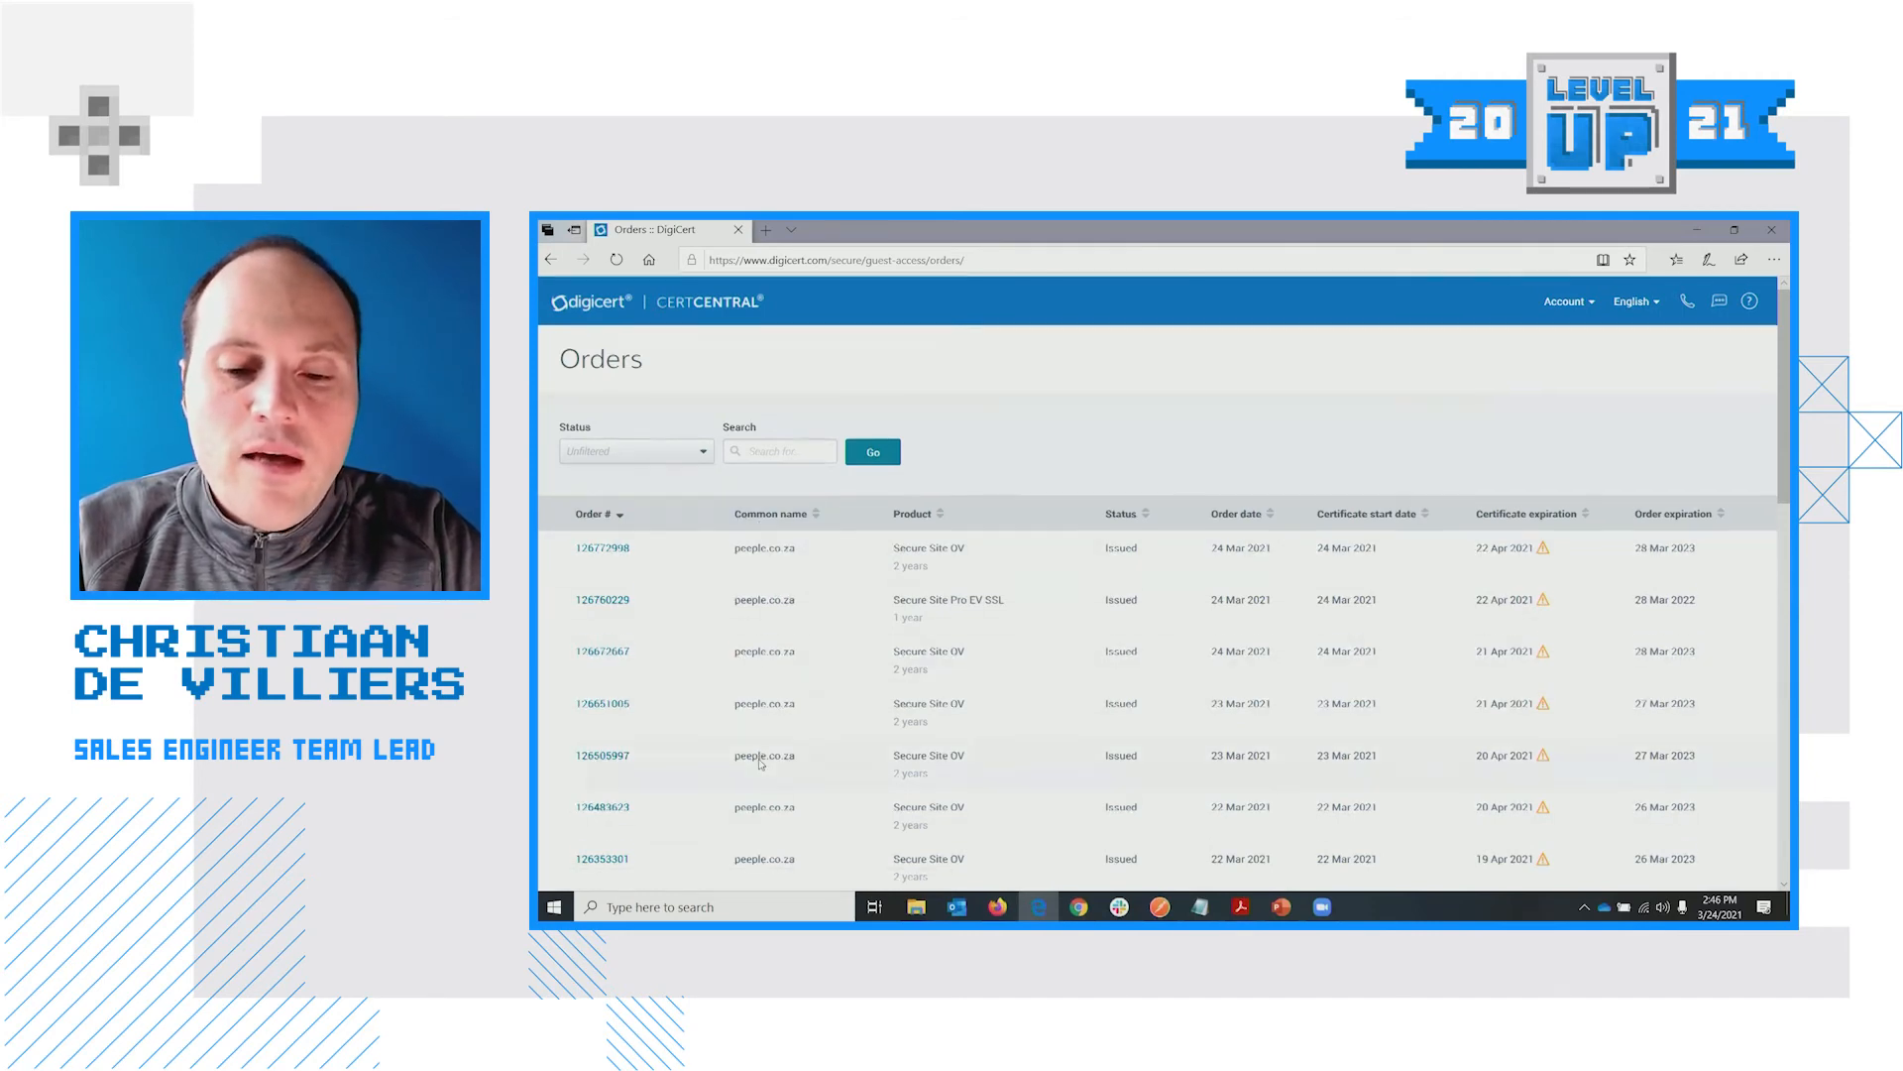
scroll(760, 754, down, 2)
scroll(761, 764, down, 1)
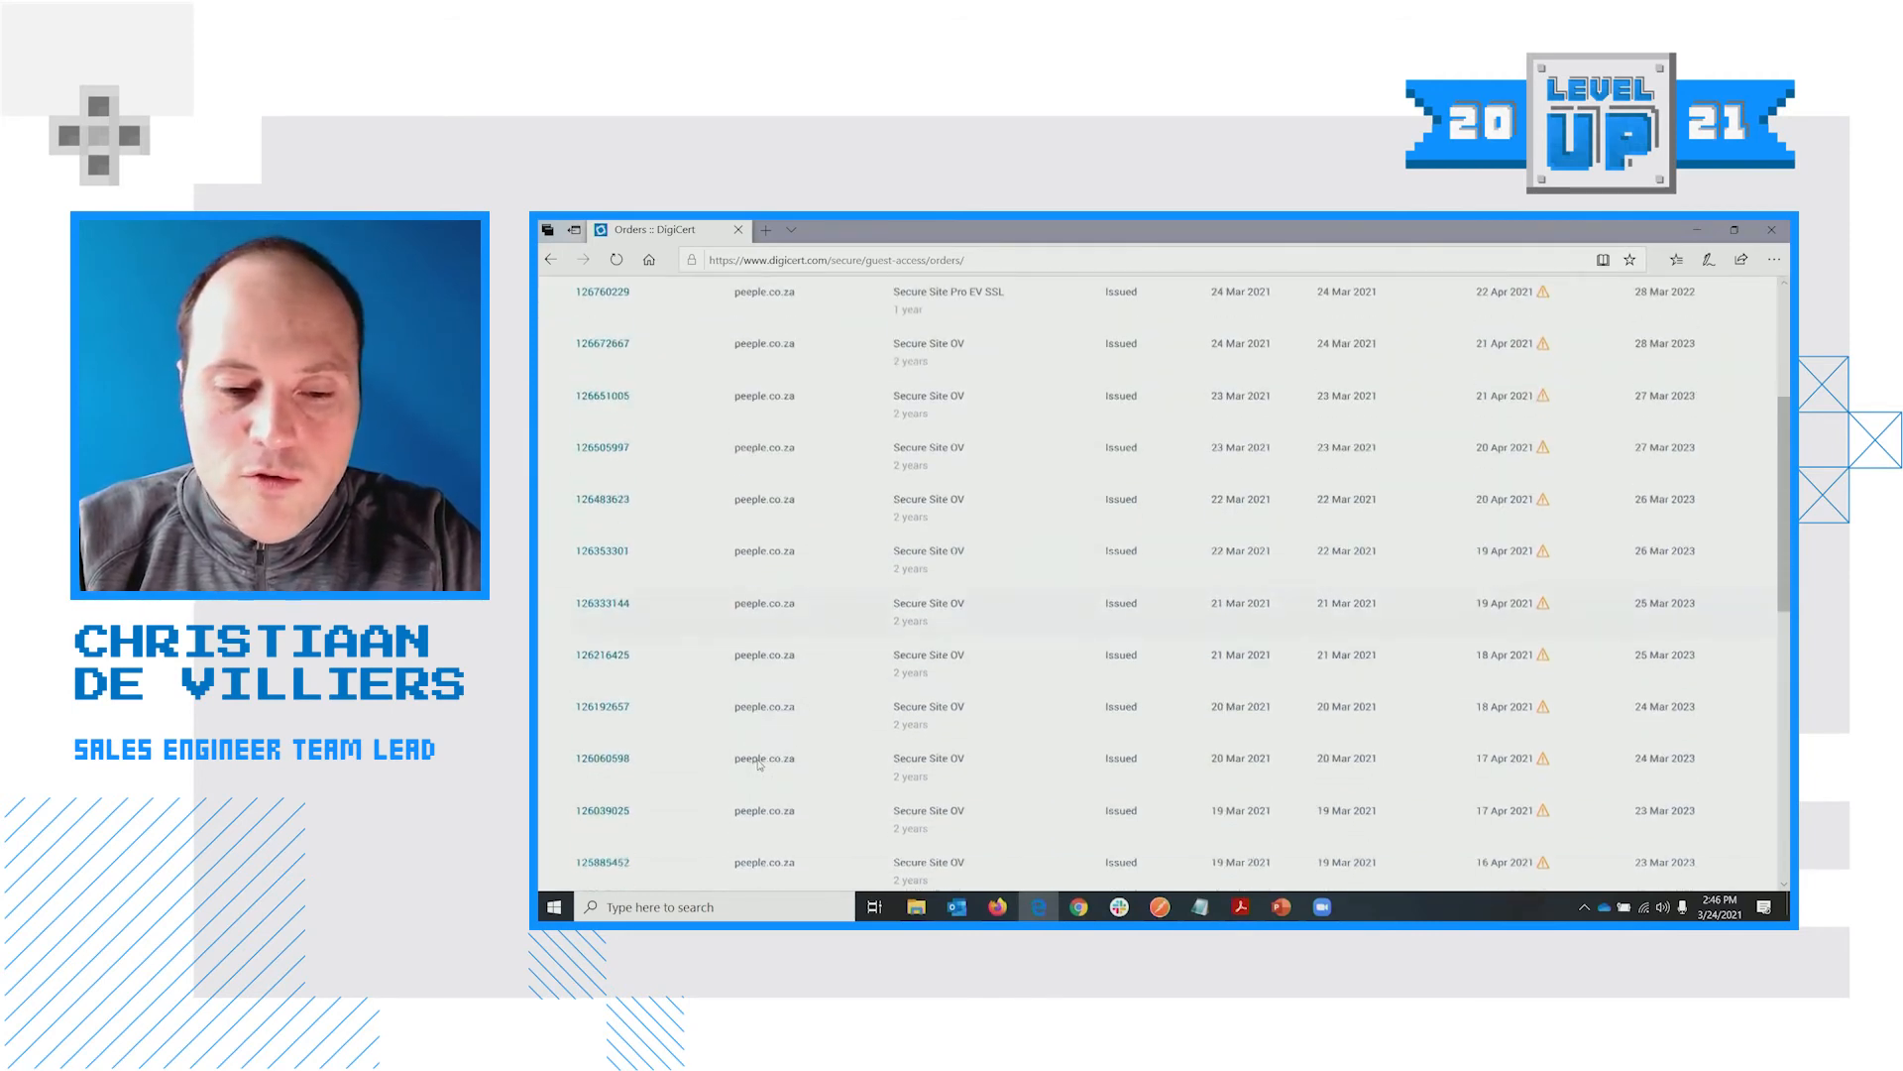
scroll(694, 674, up, 3)
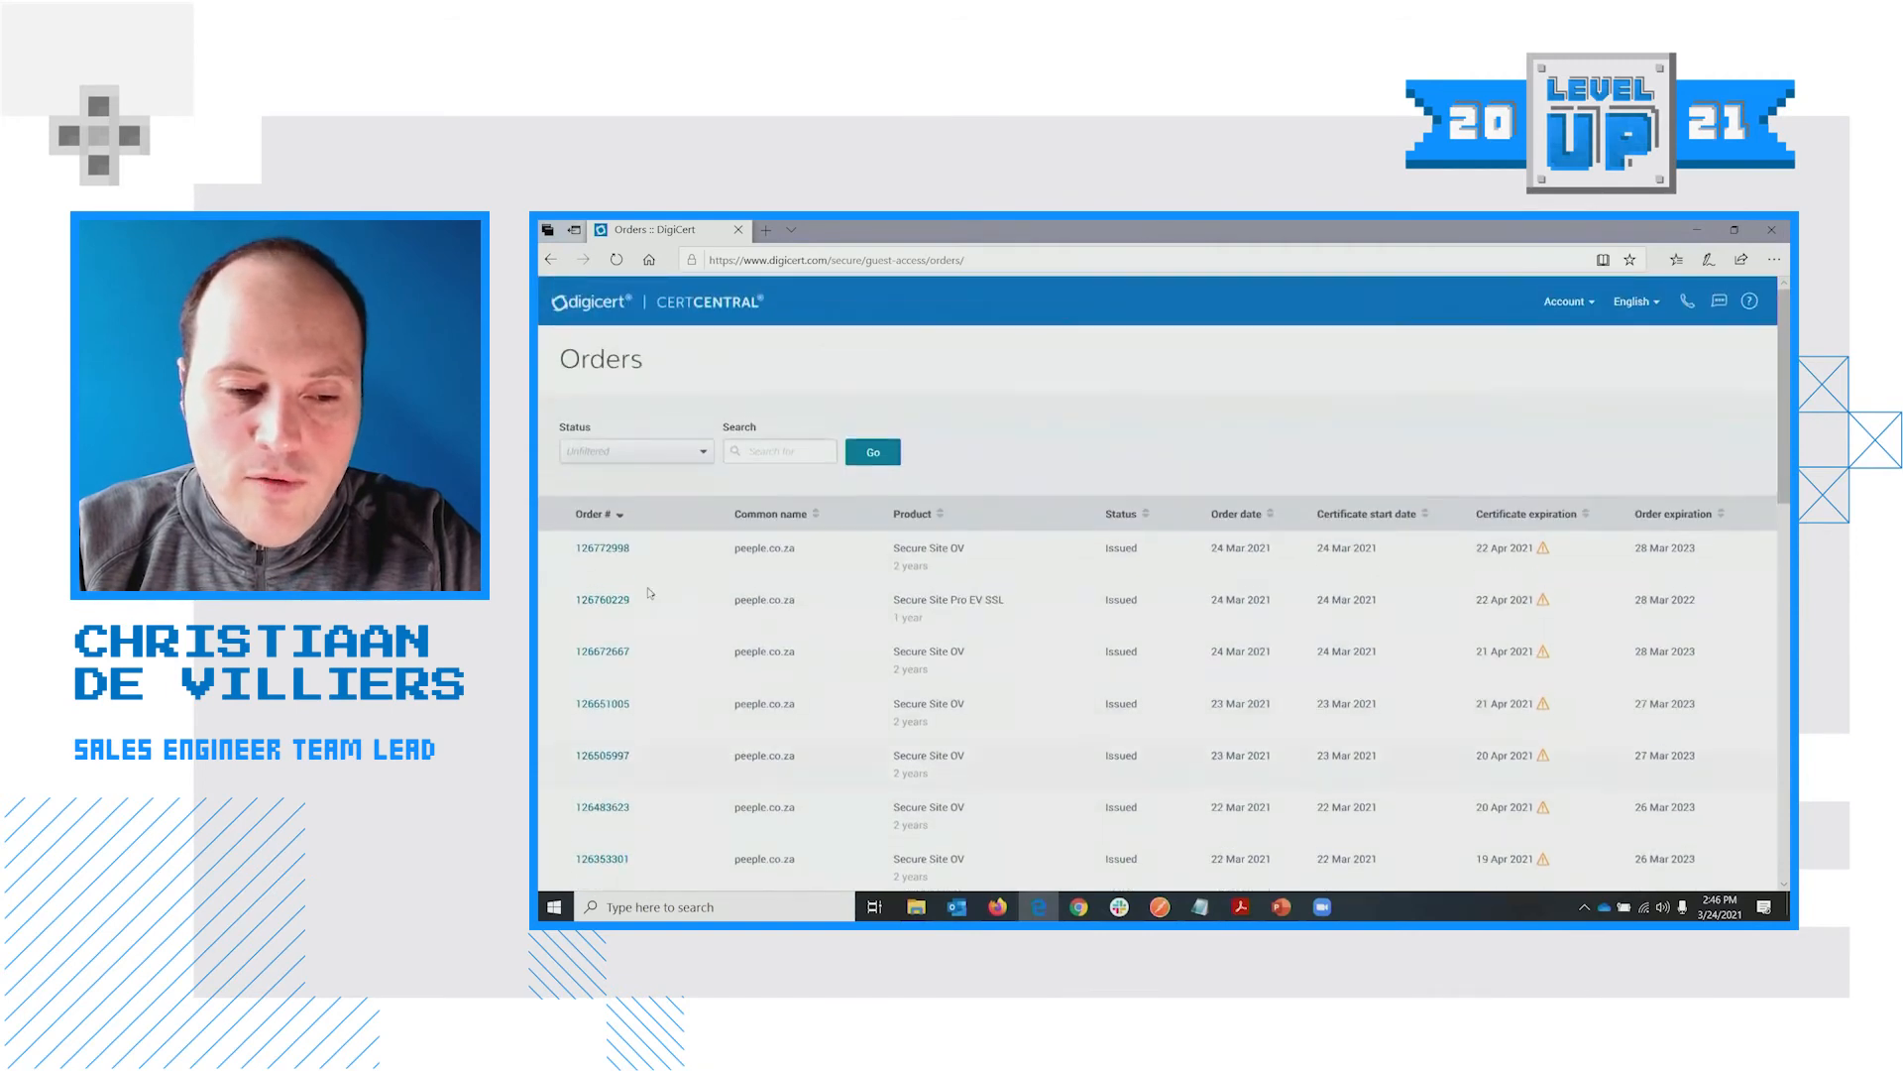
click(609, 553)
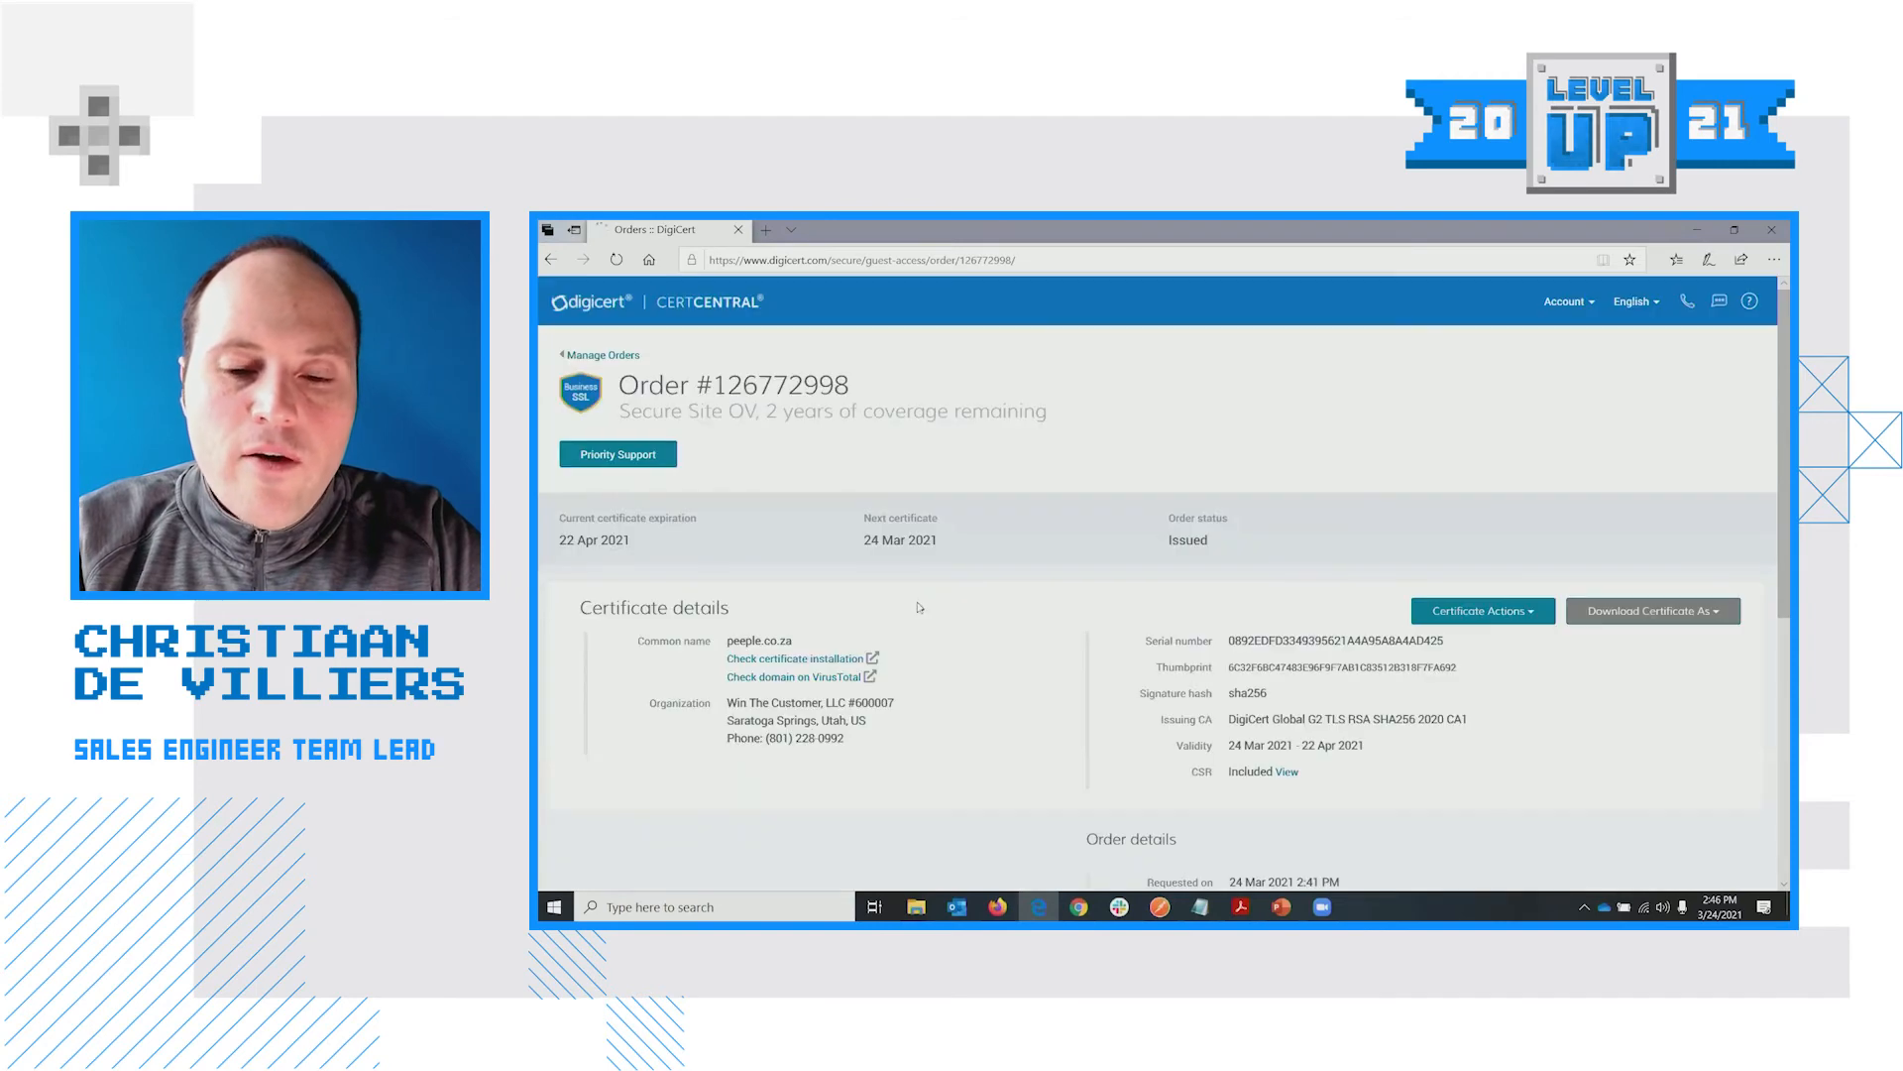
scroll(1576, 708, down, 1)
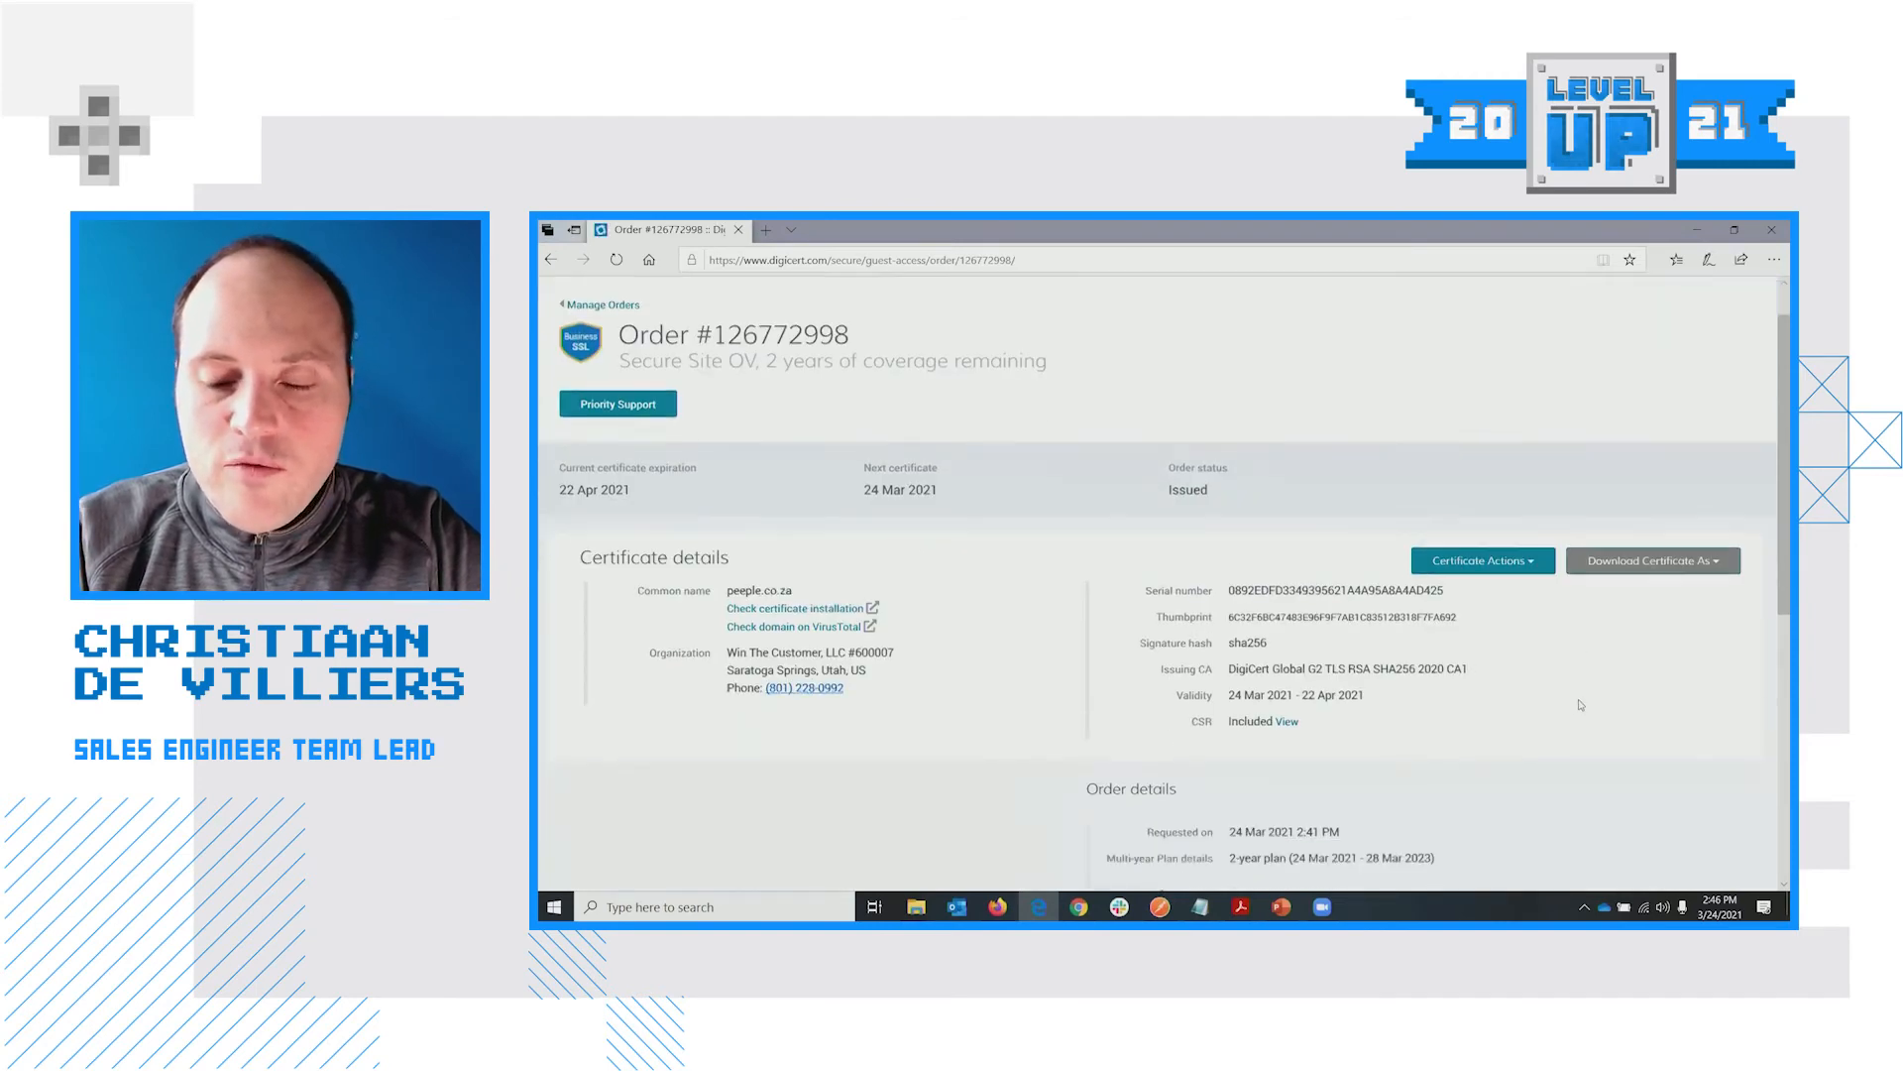
scroll(1583, 703, down, 3)
scroll(1585, 700, up, 2)
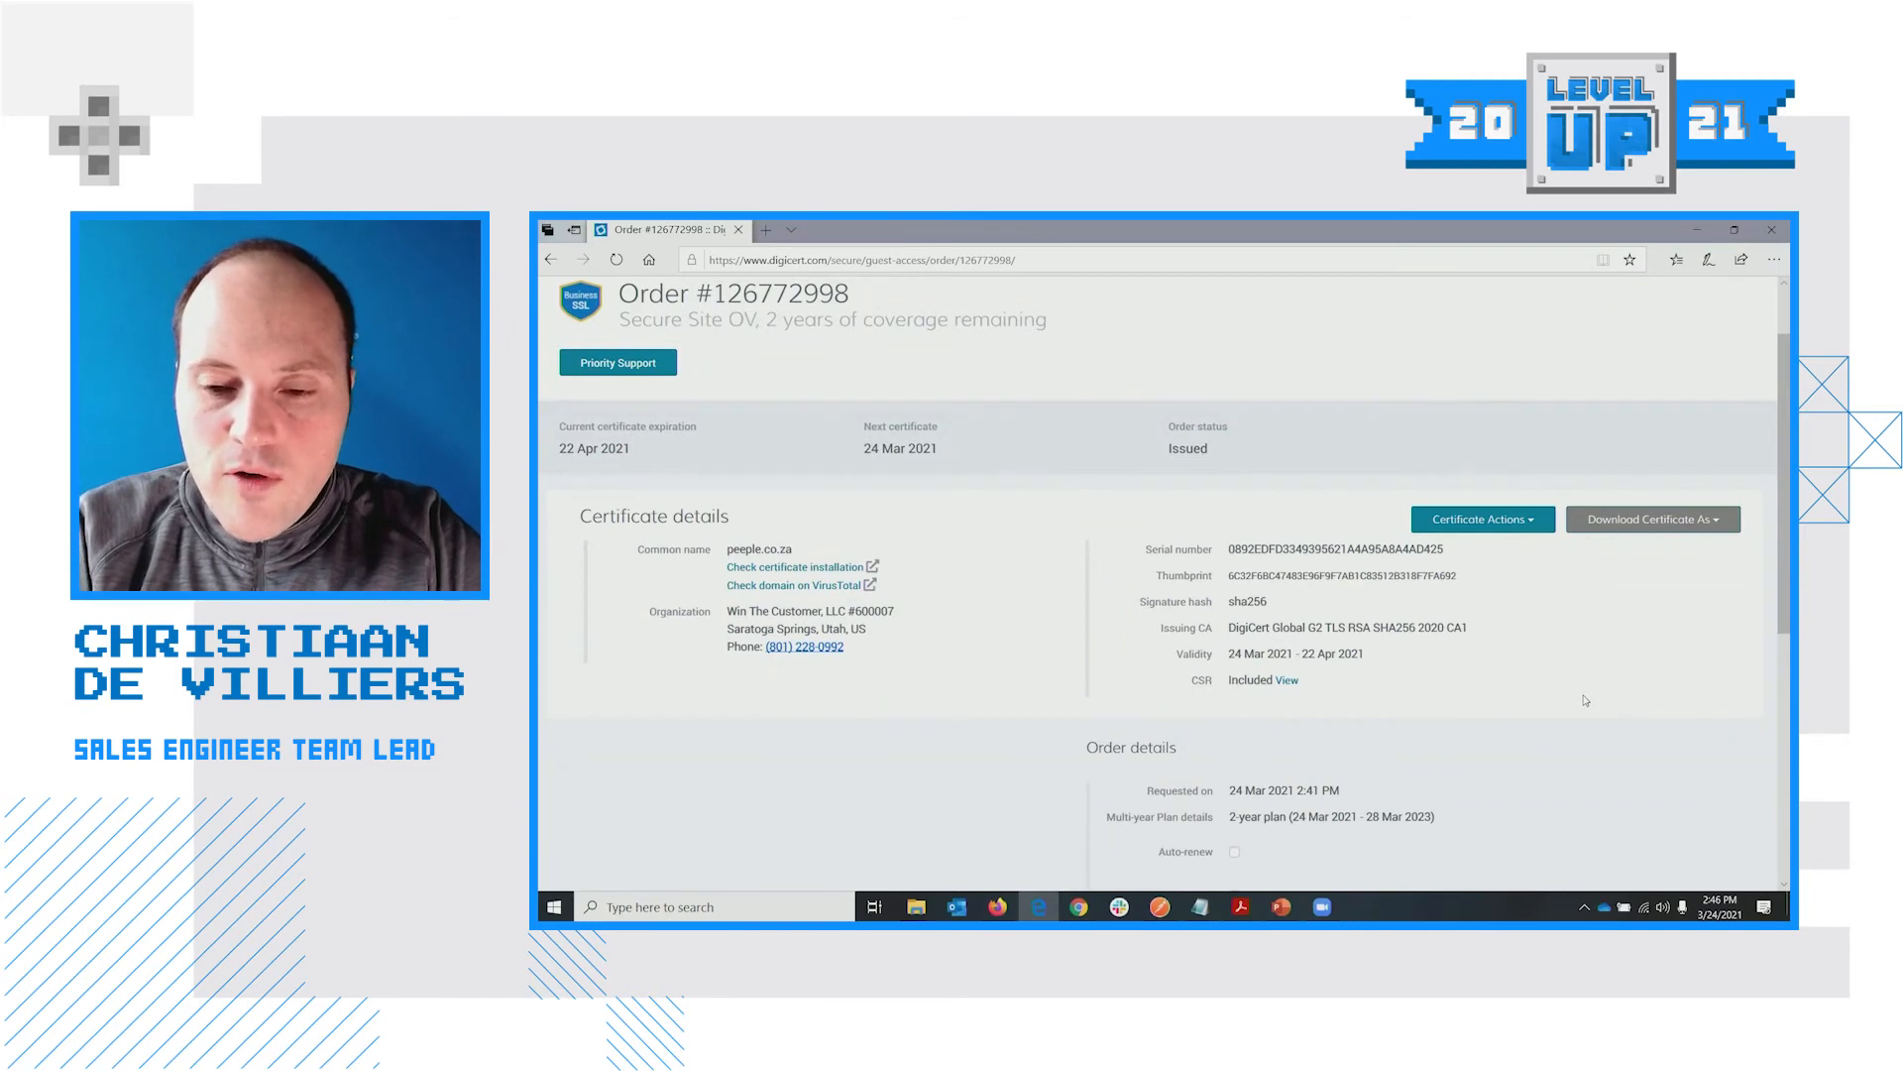
scroll(1584, 700, up, 1)
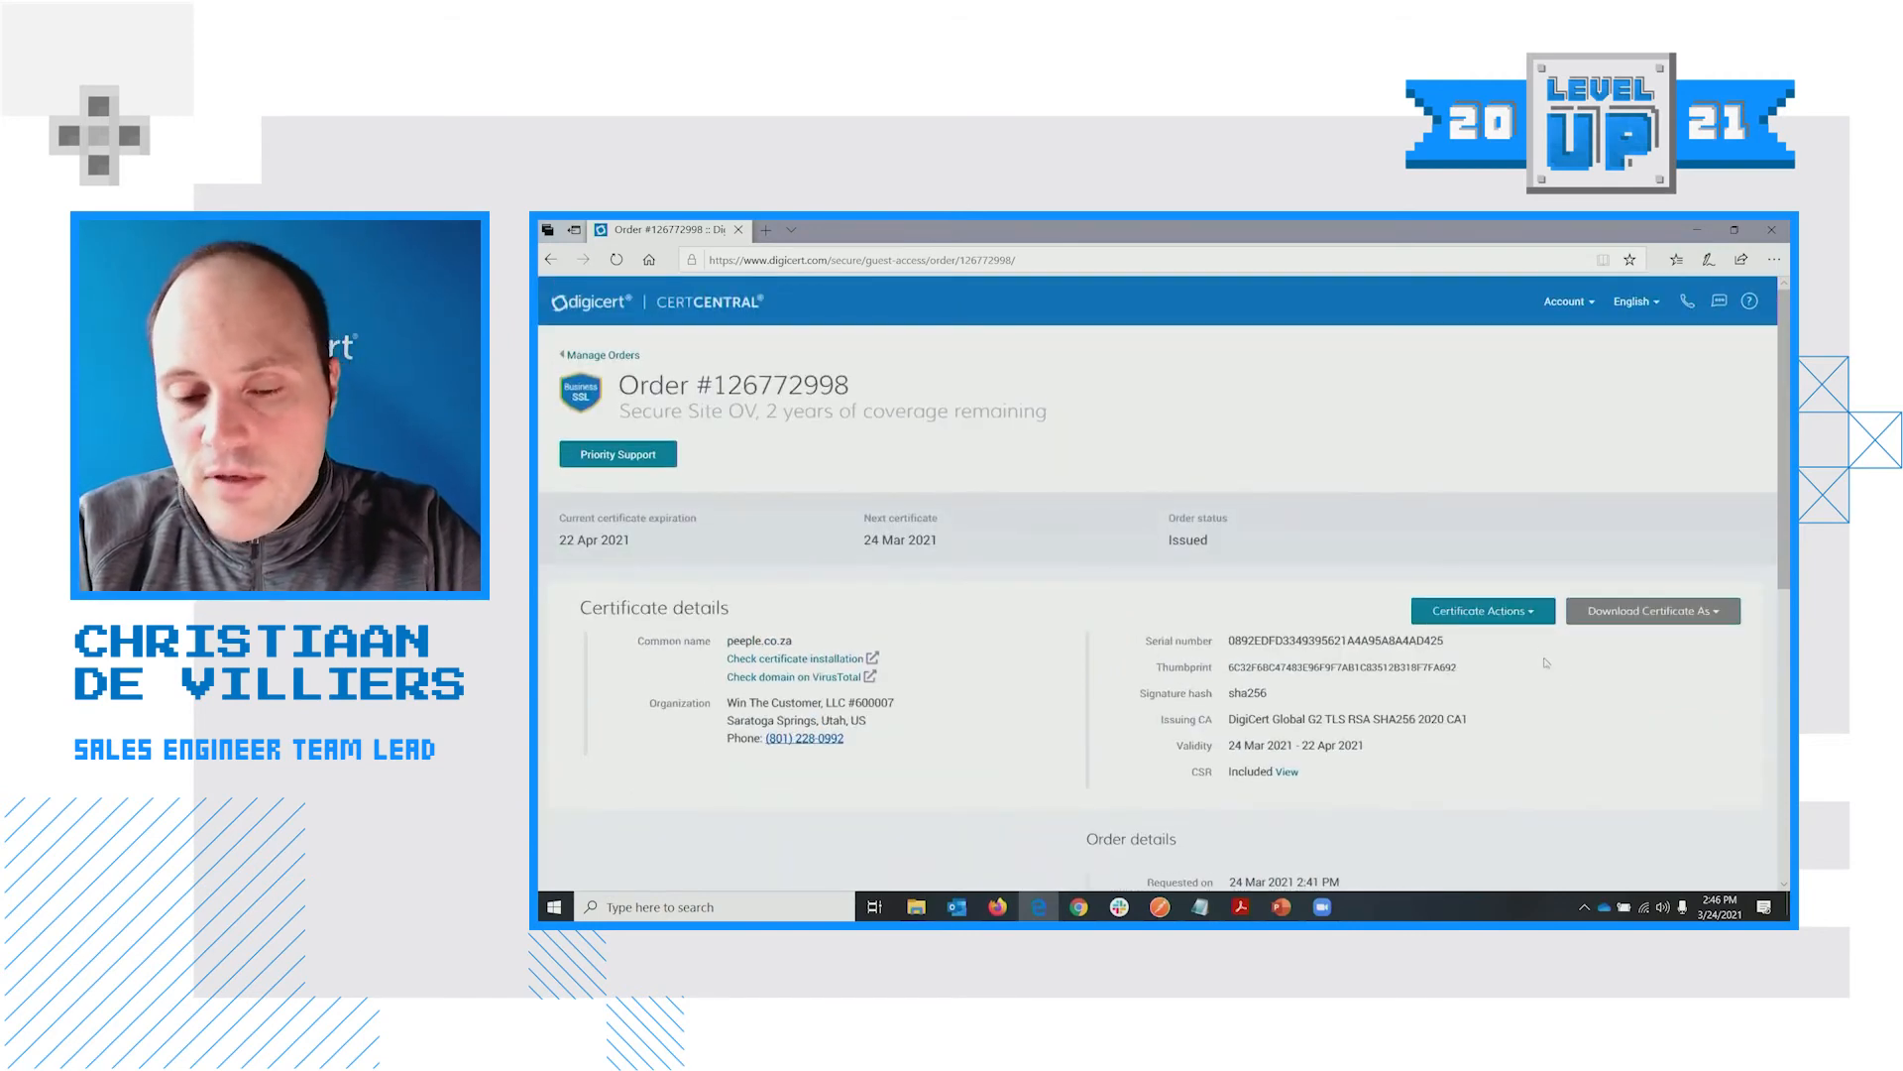
scroll(1574, 680, down, 1)
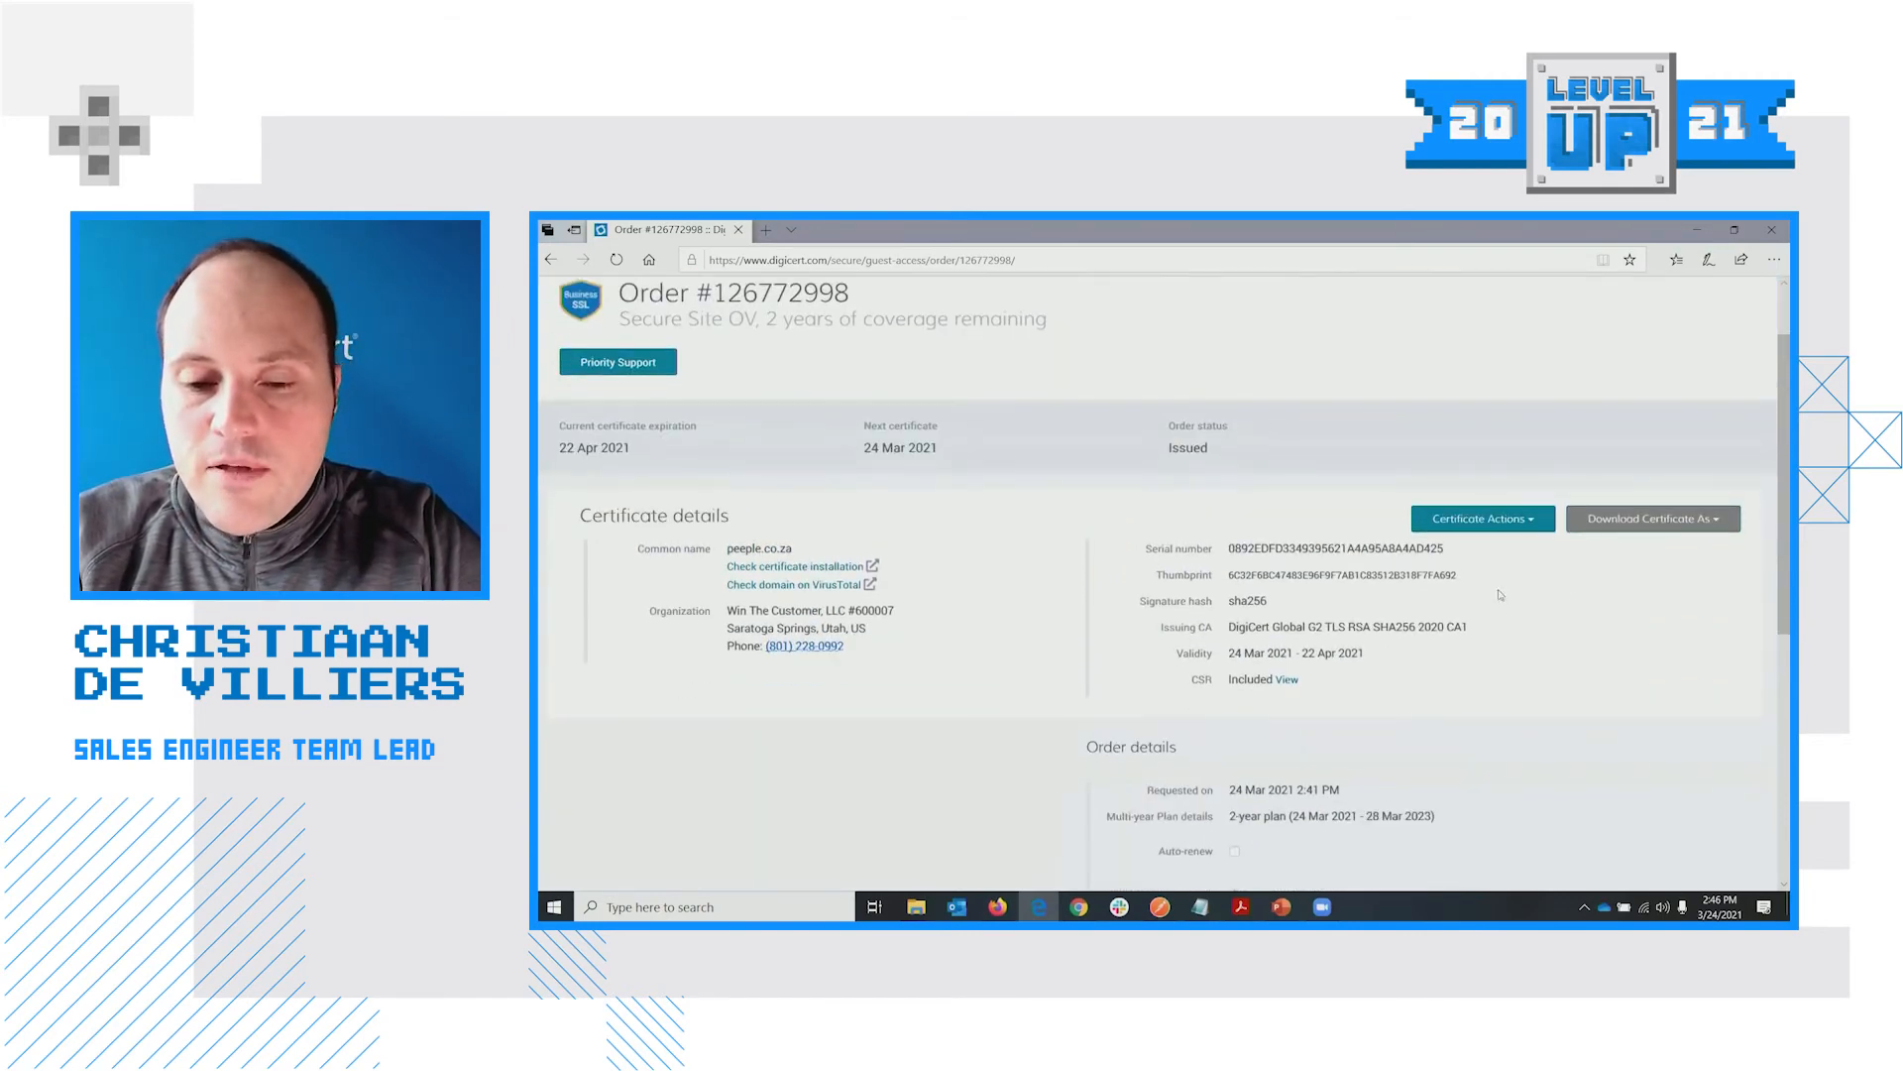
click(1519, 526)
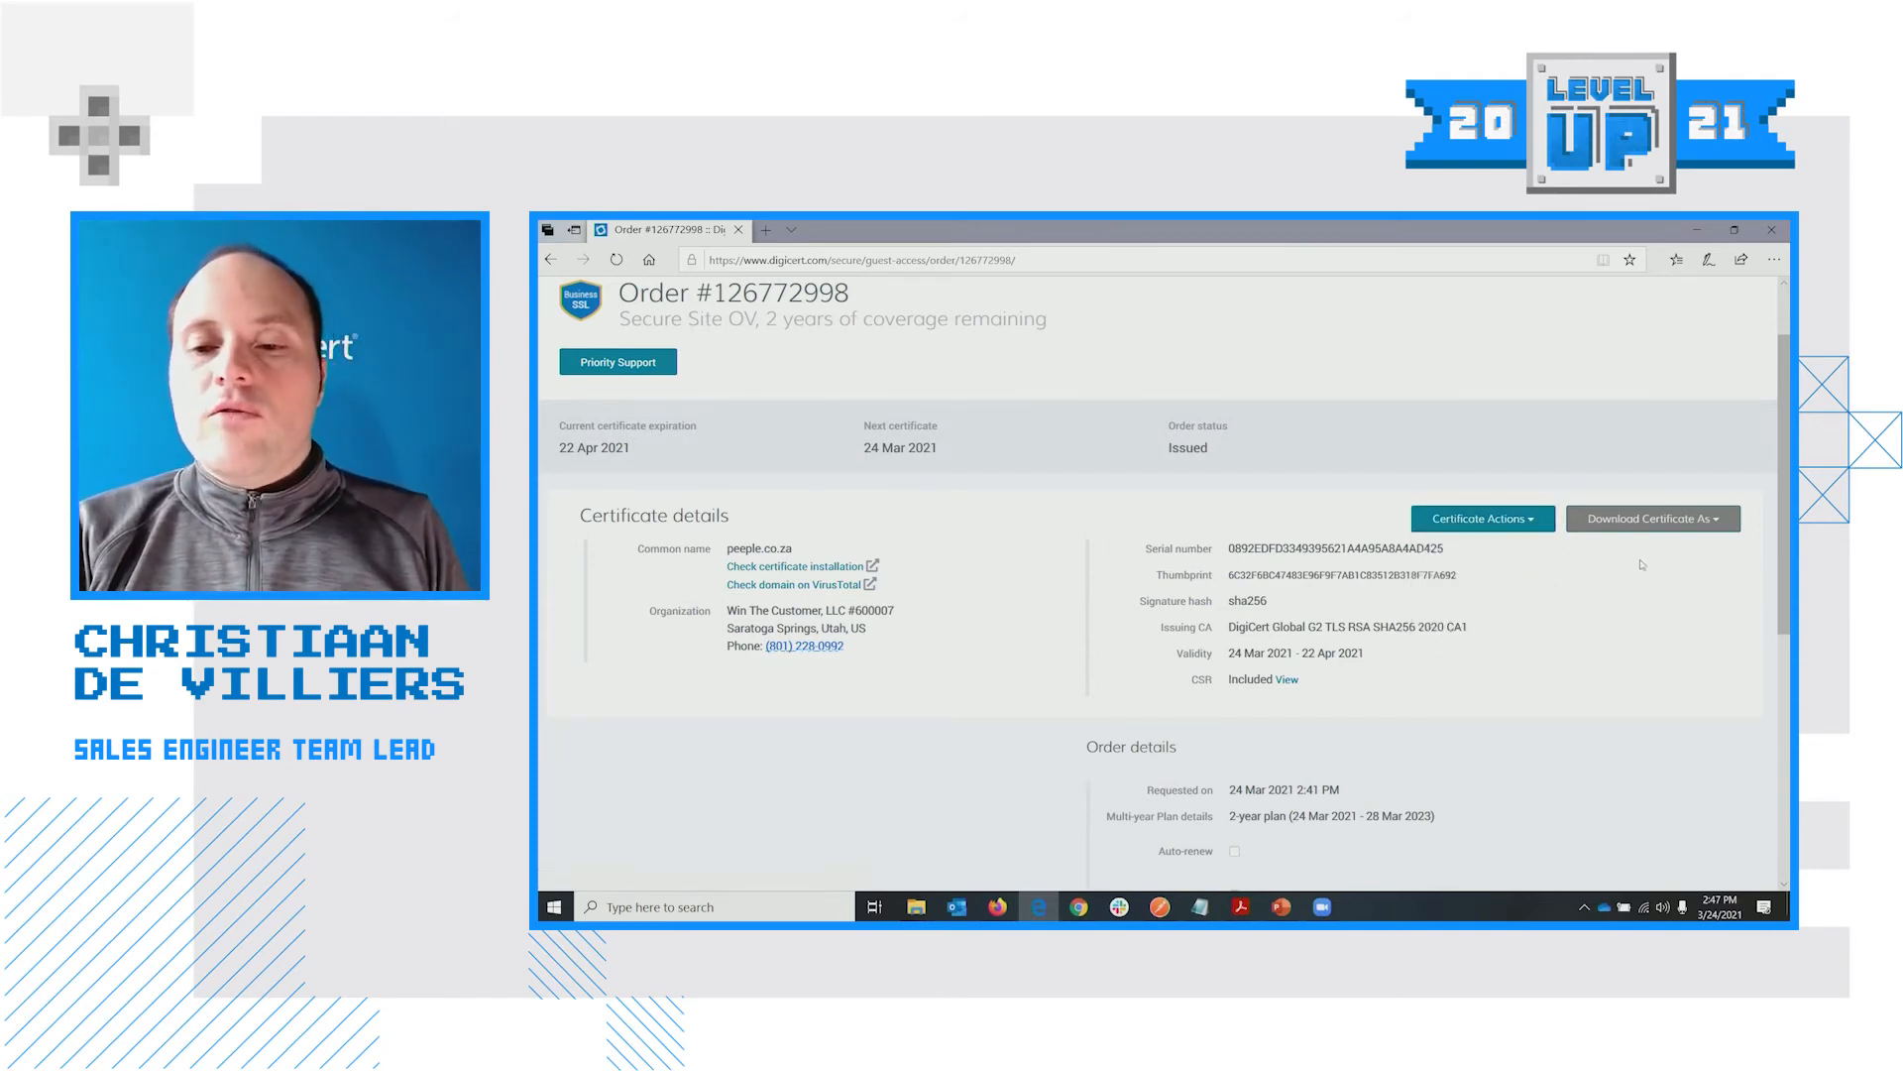
click(1650, 520)
click(1571, 688)
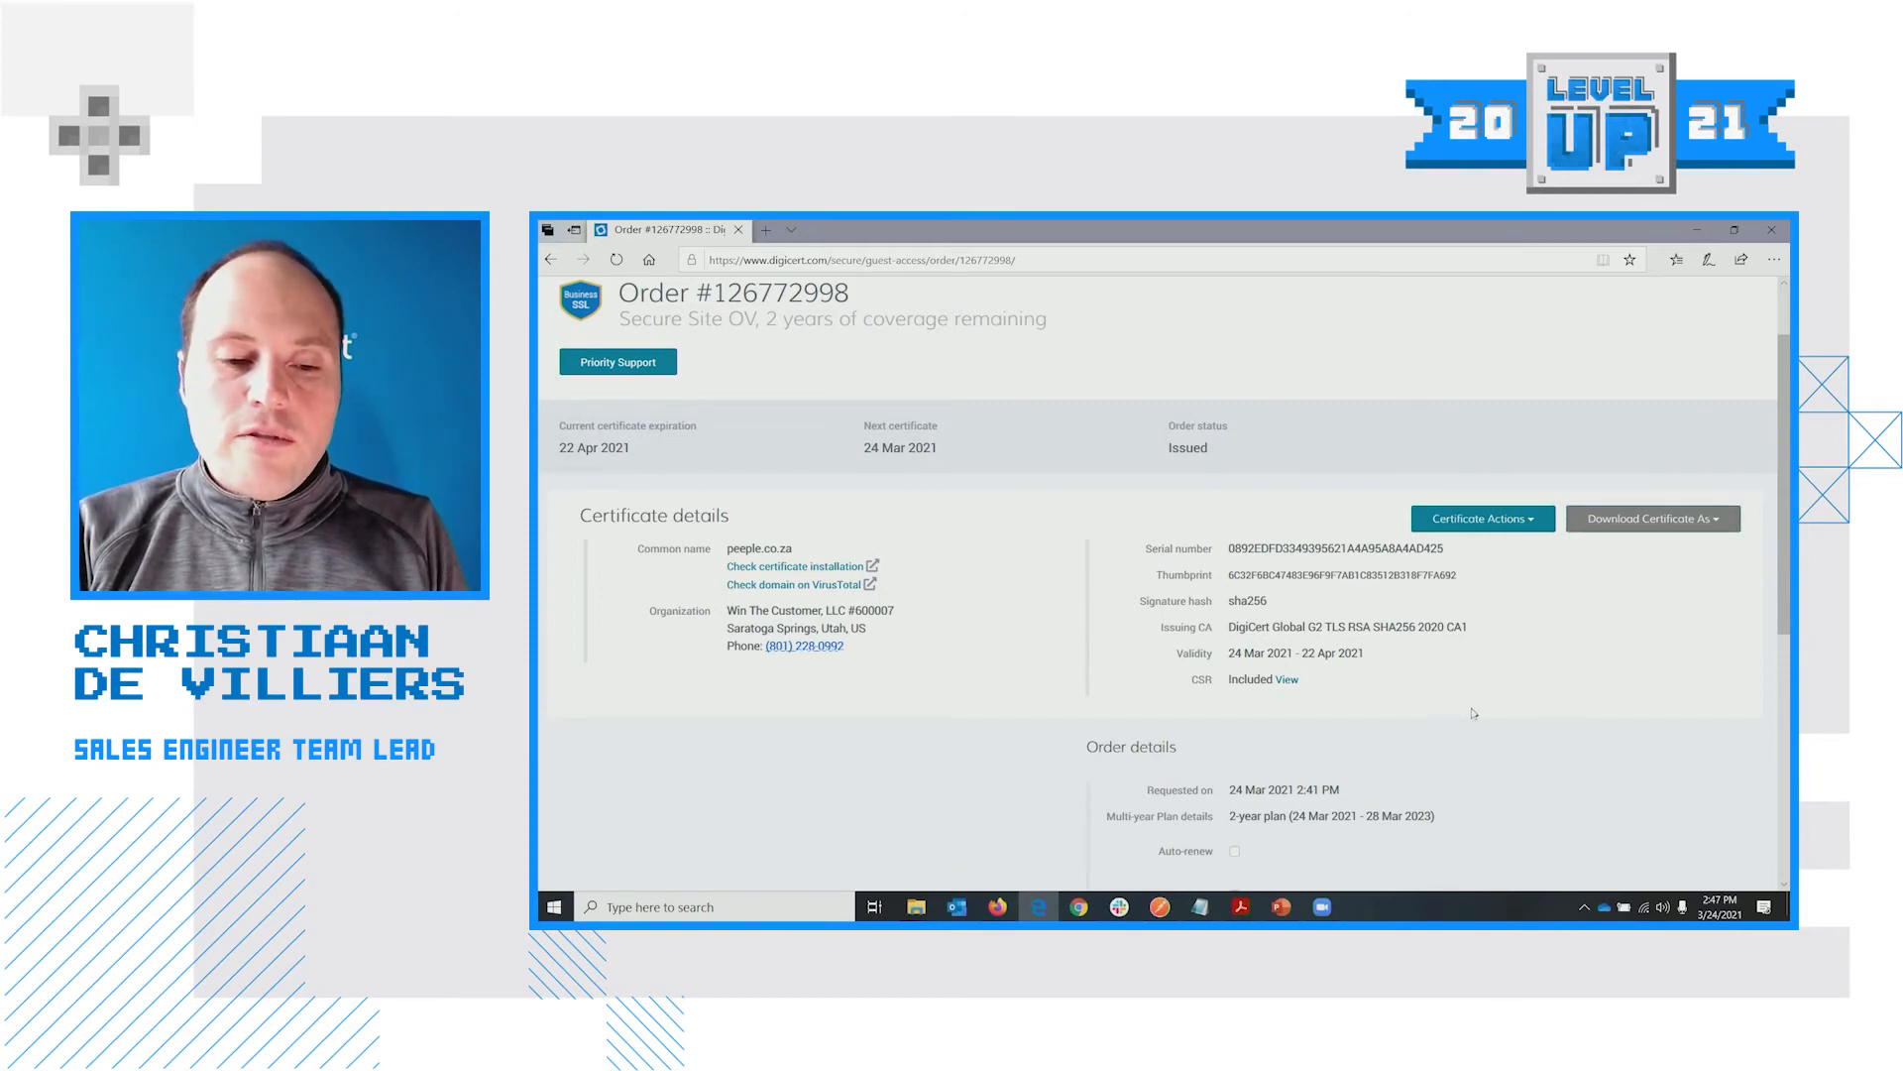
scroll(1473, 712, down, 3)
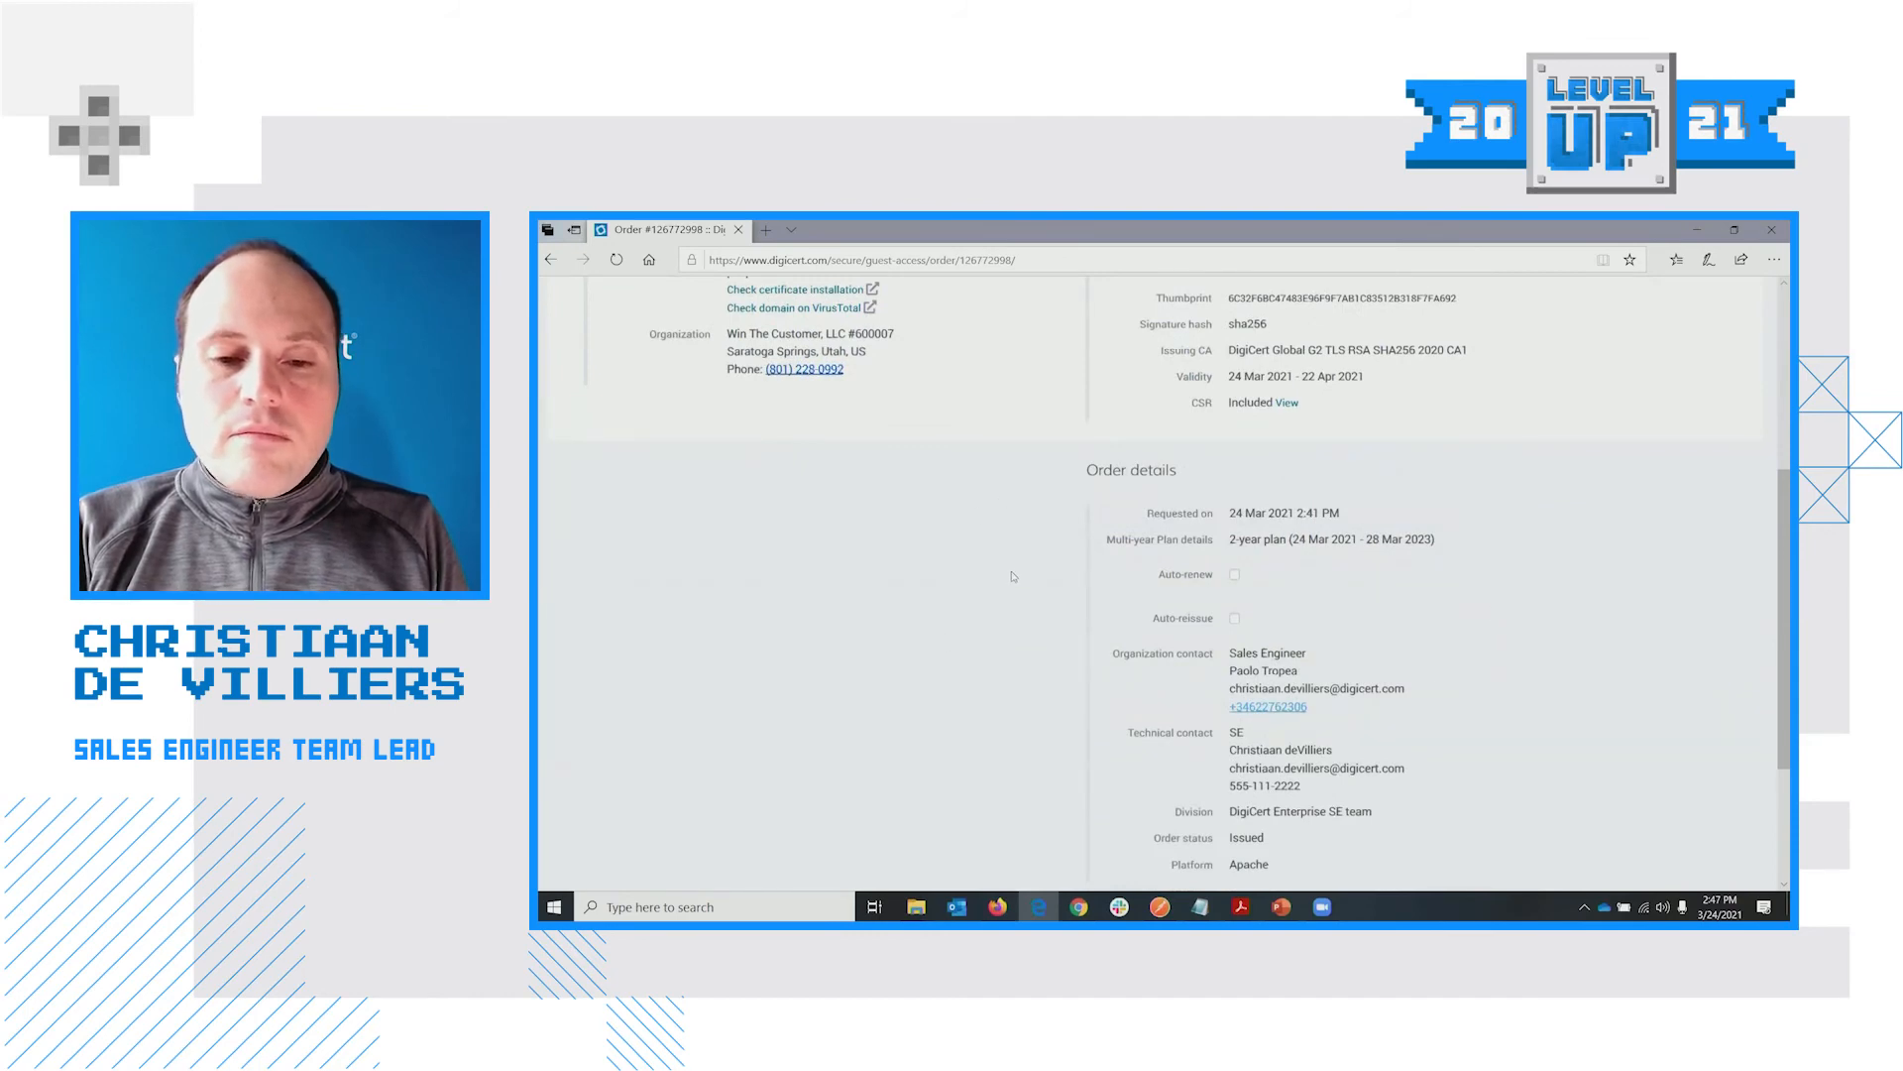
scroll(1012, 576, up, 4)
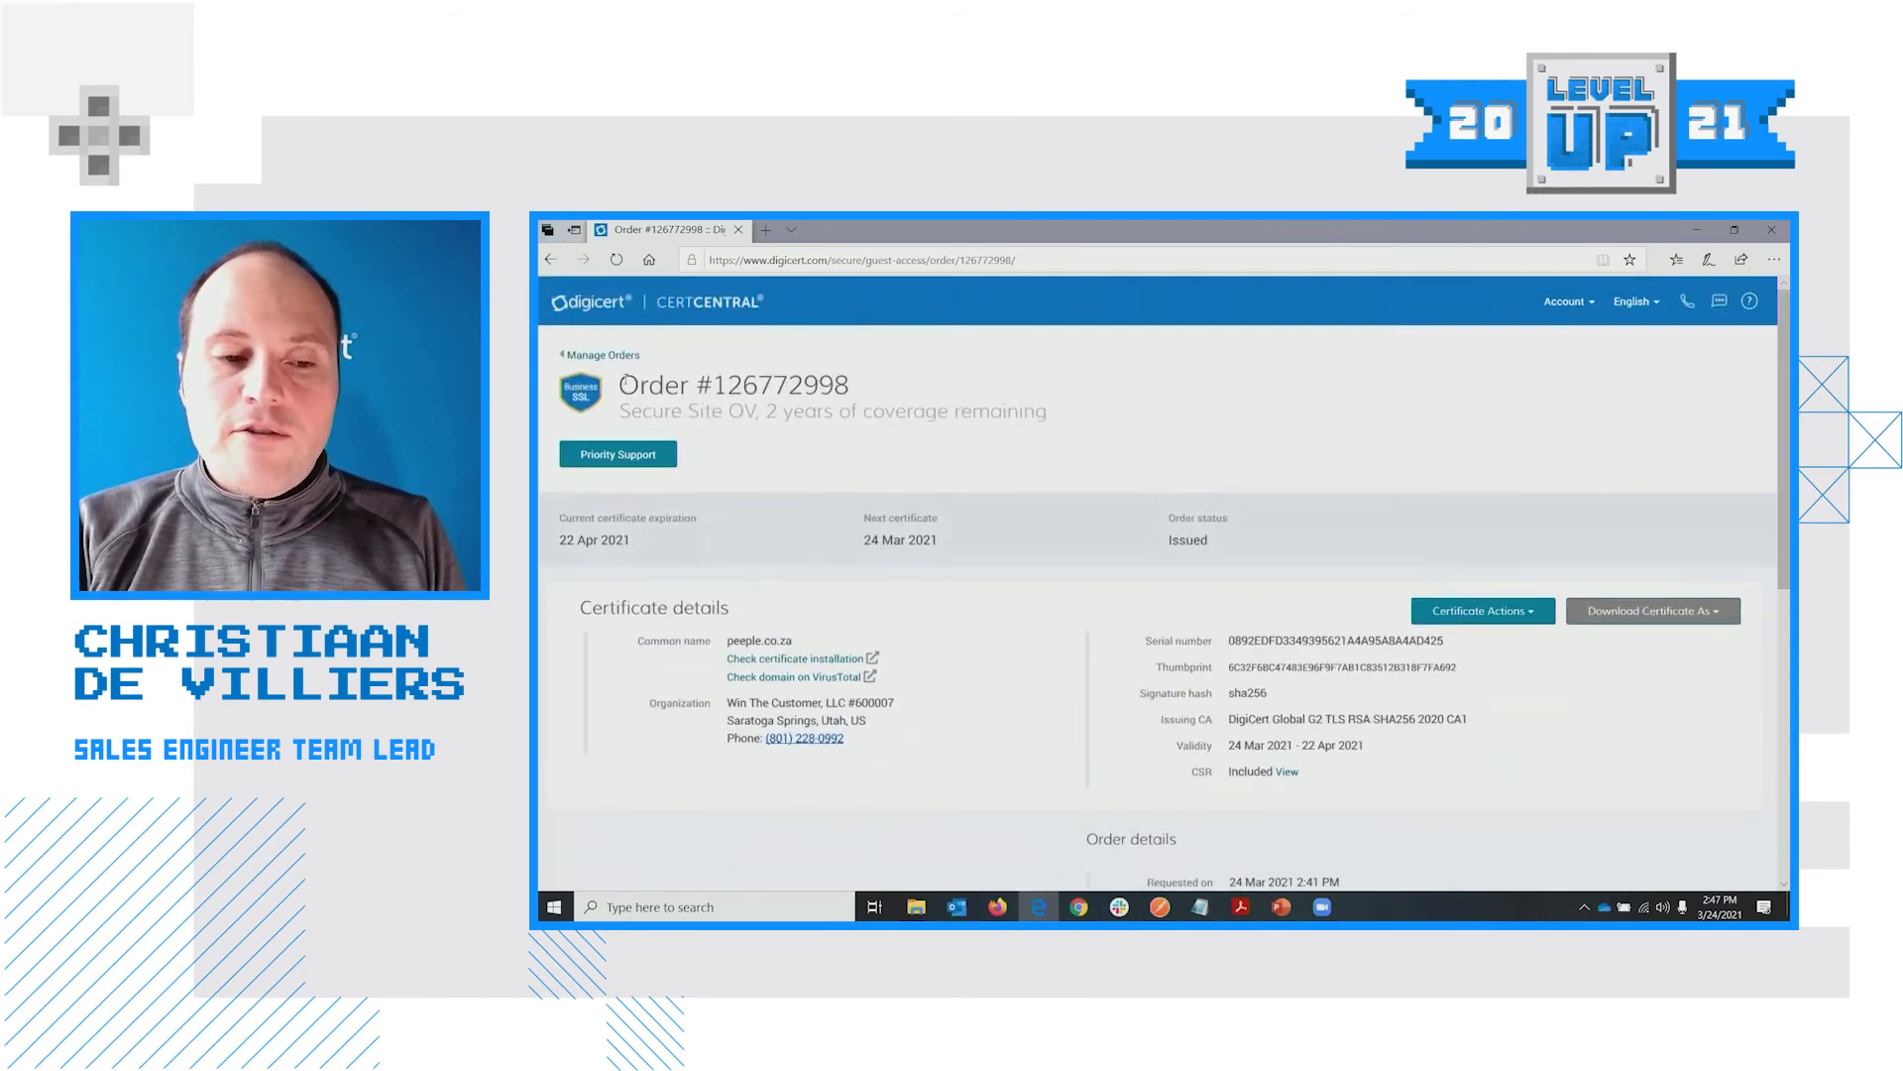
click(590, 361)
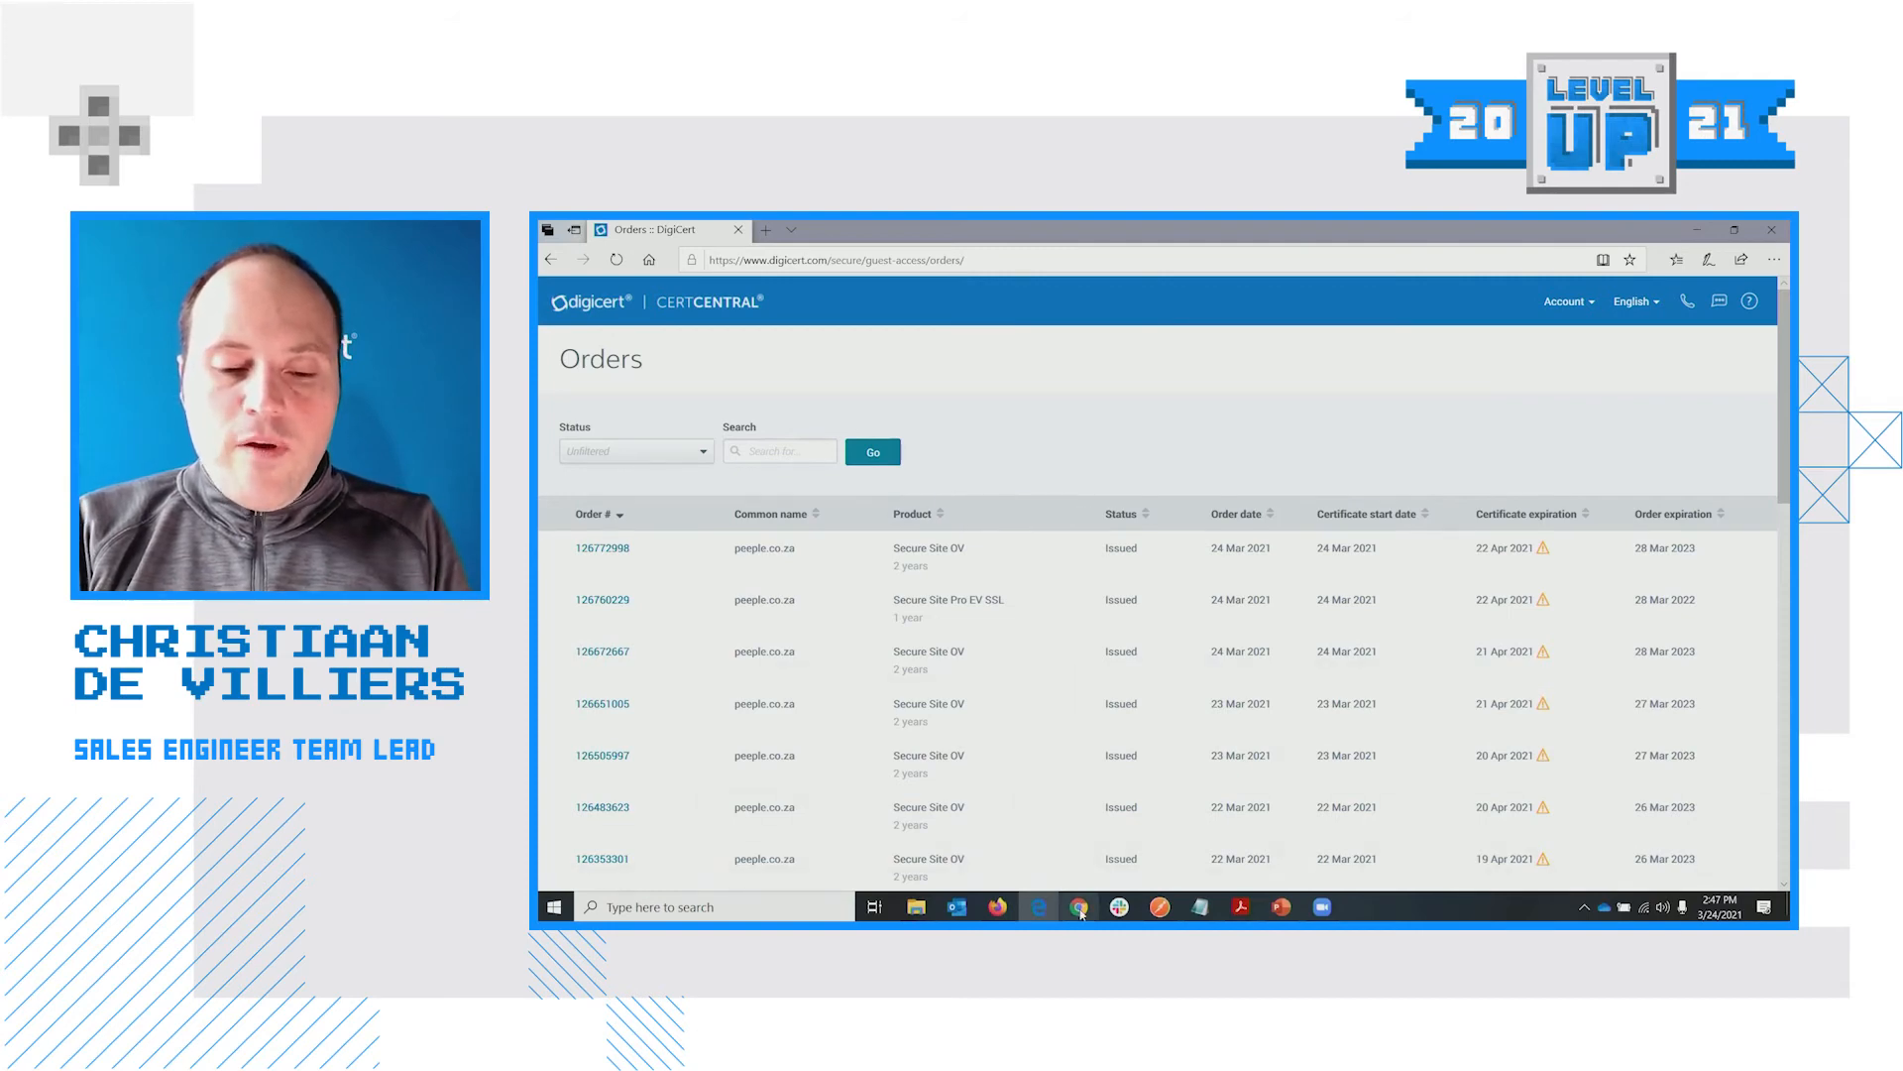
mouse_move(1078, 908)
click(1079, 832)
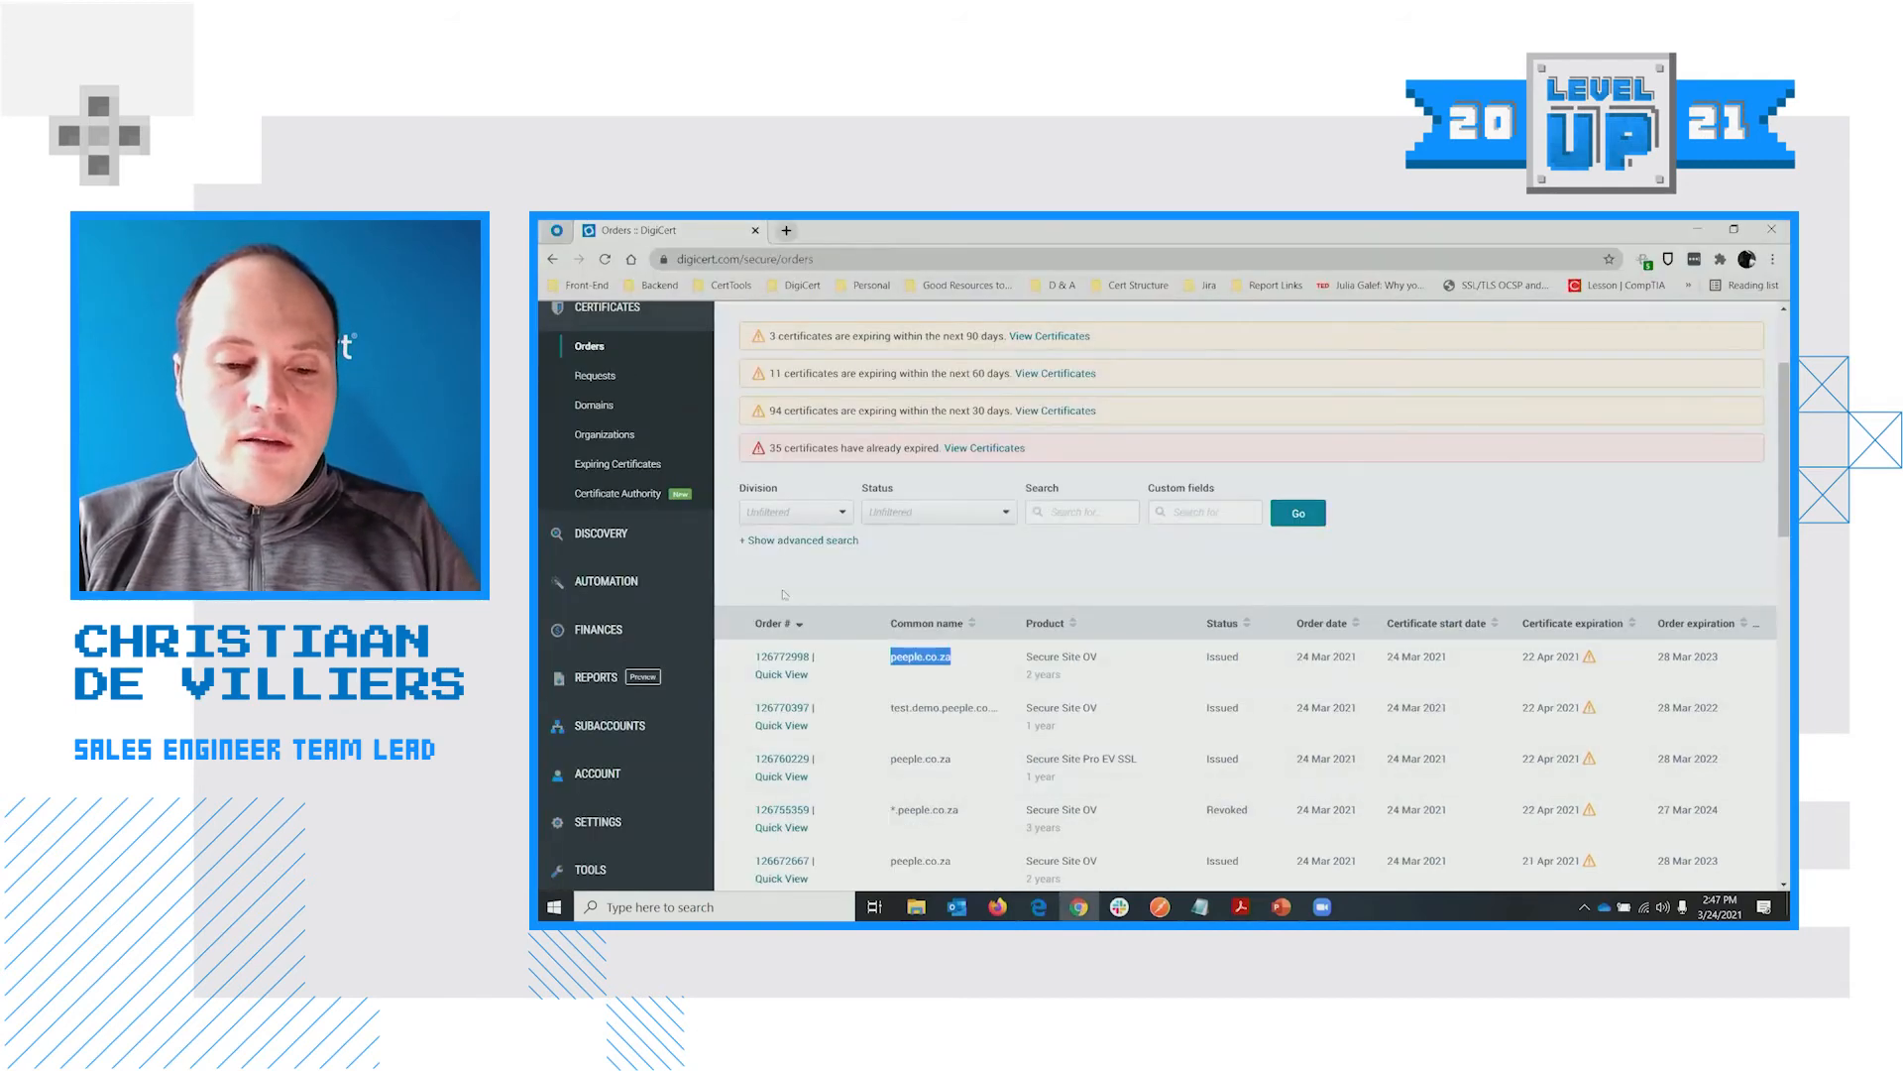
click(787, 658)
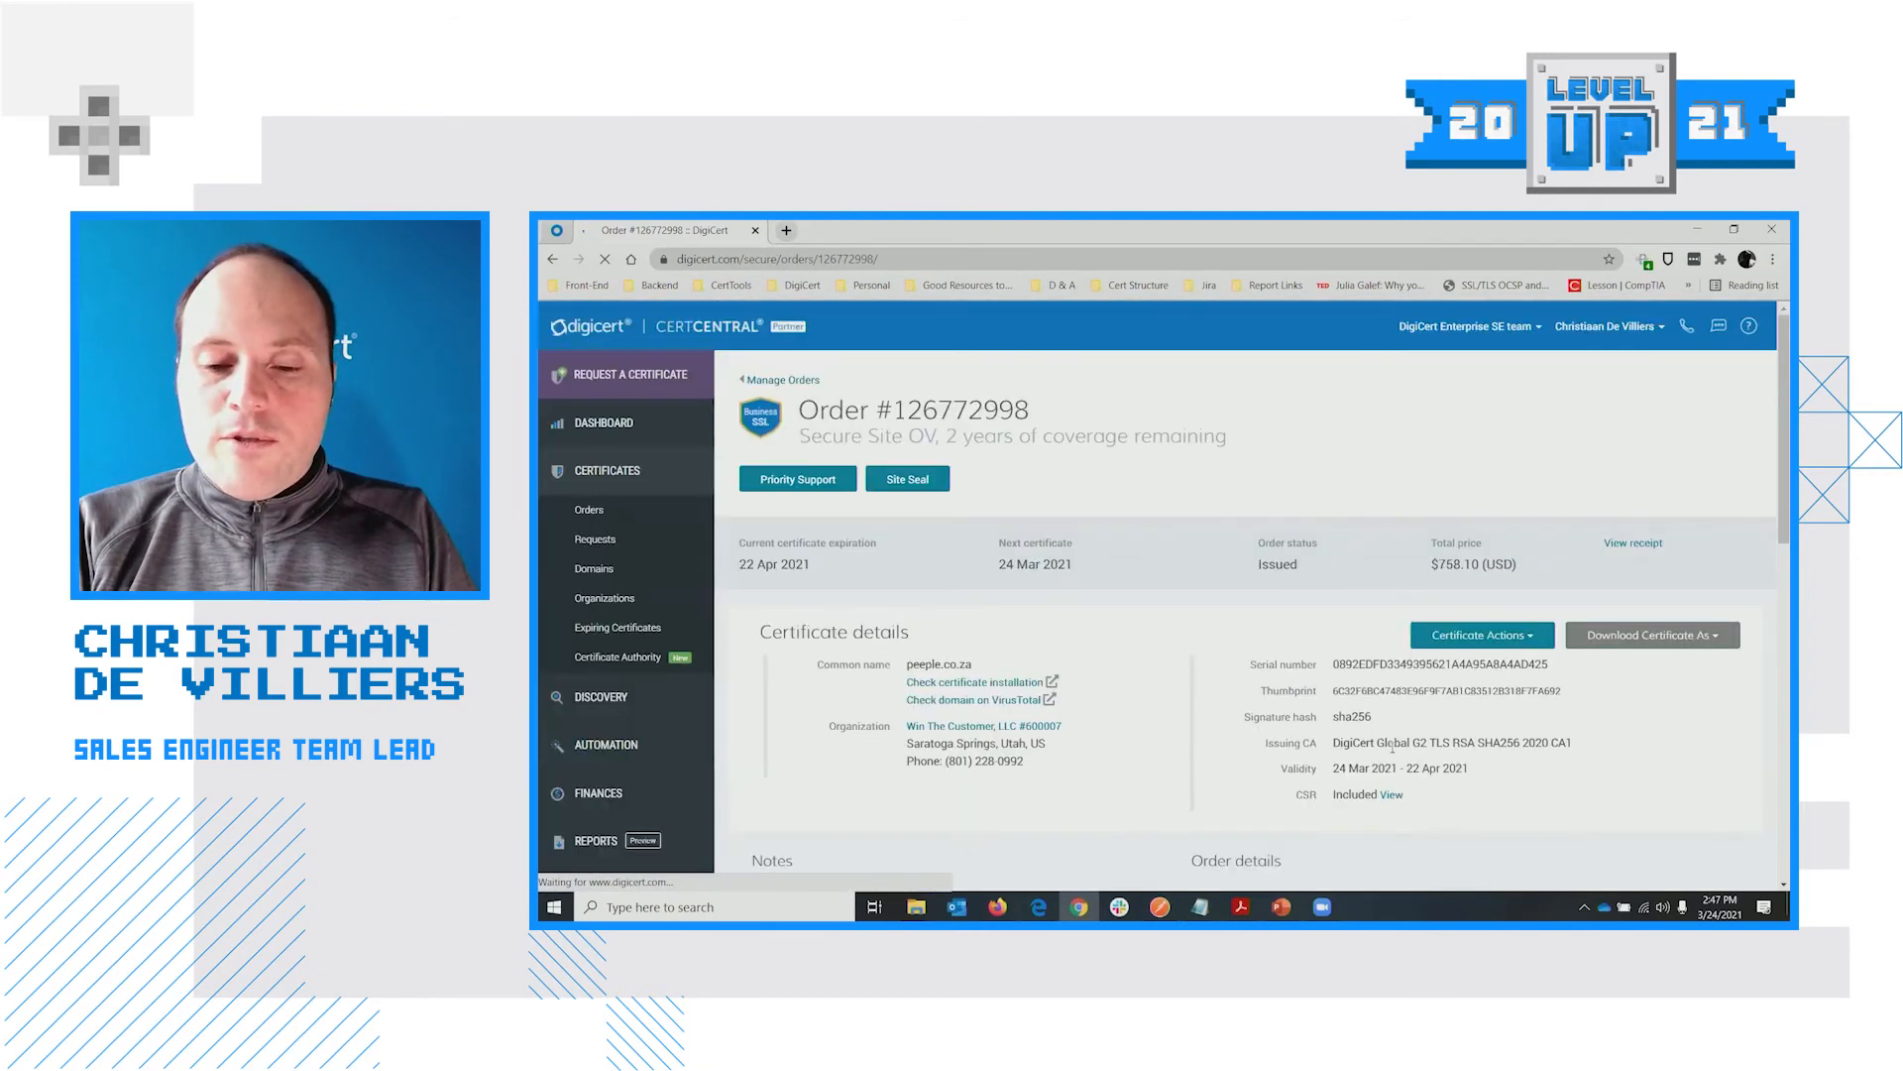
scroll(1392, 747, down, 10)
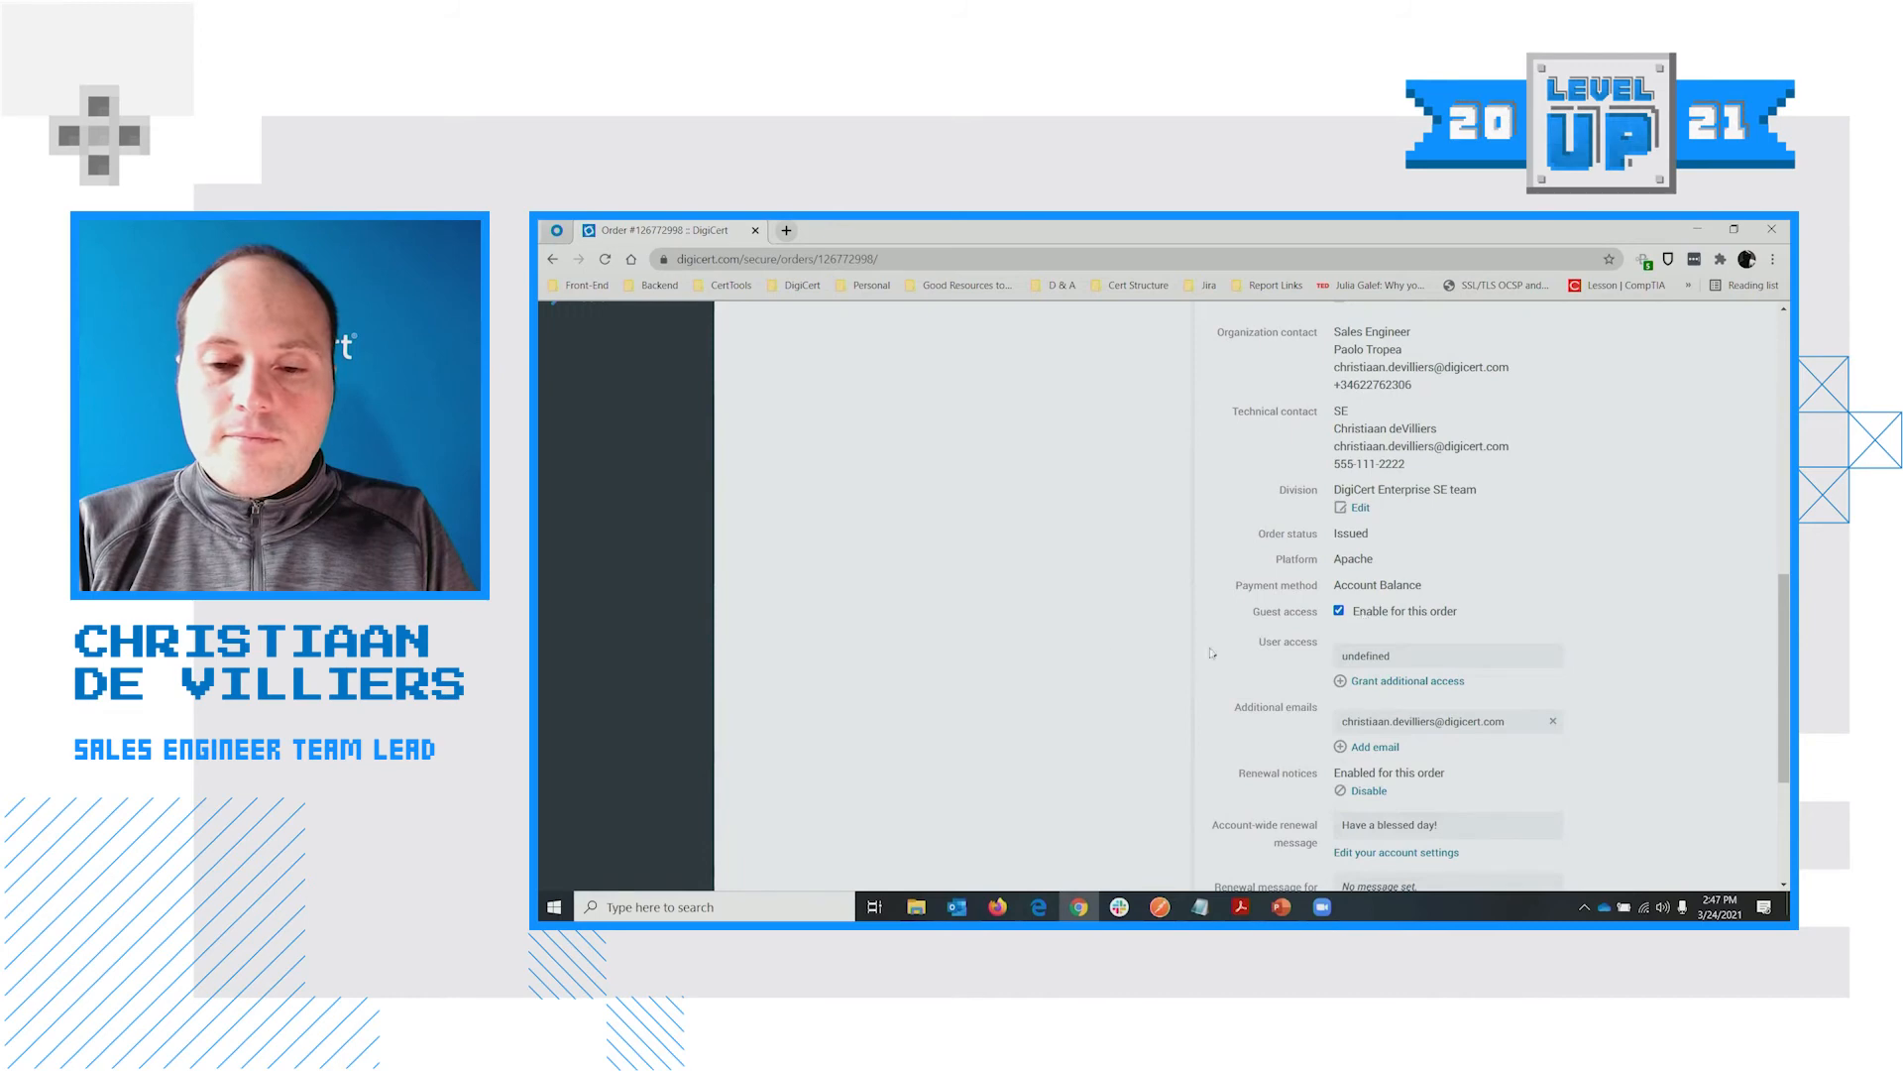
scroll(1210, 653, up, 10)
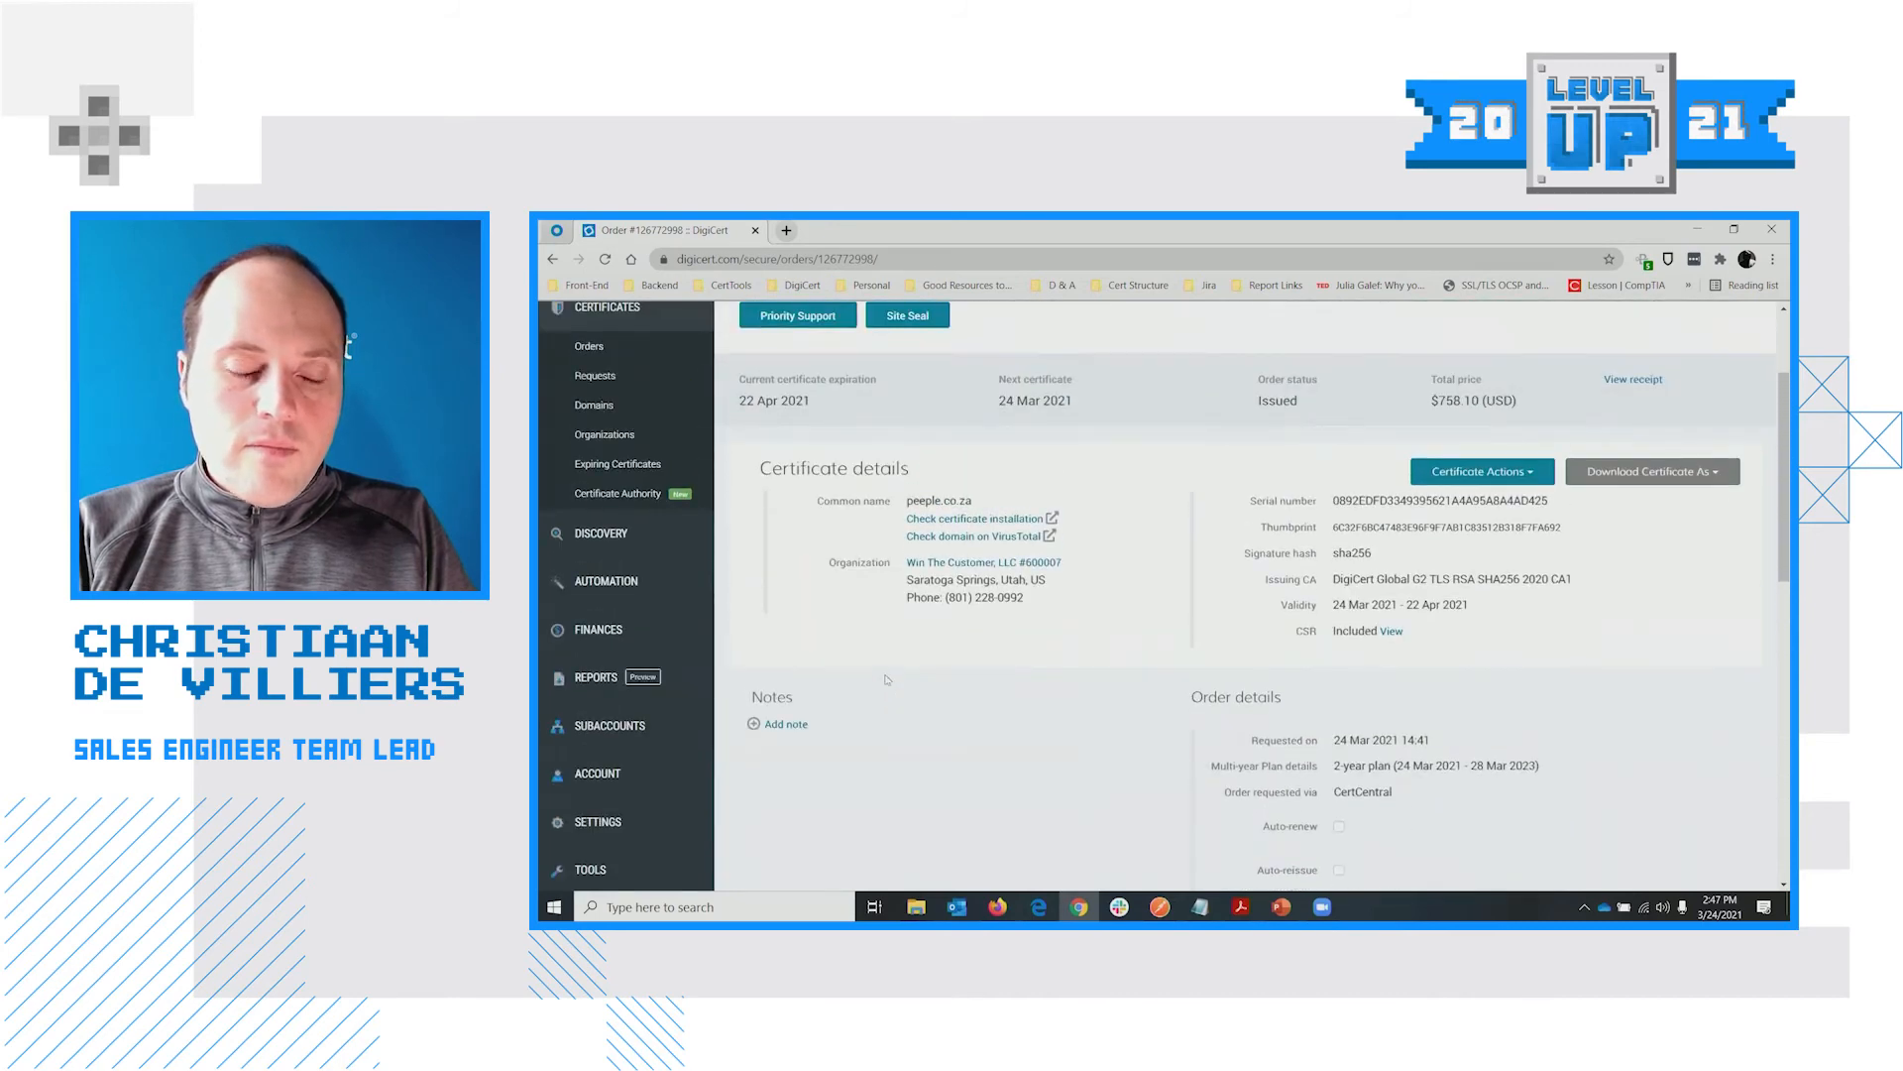
scroll(759, 712, up, 2)
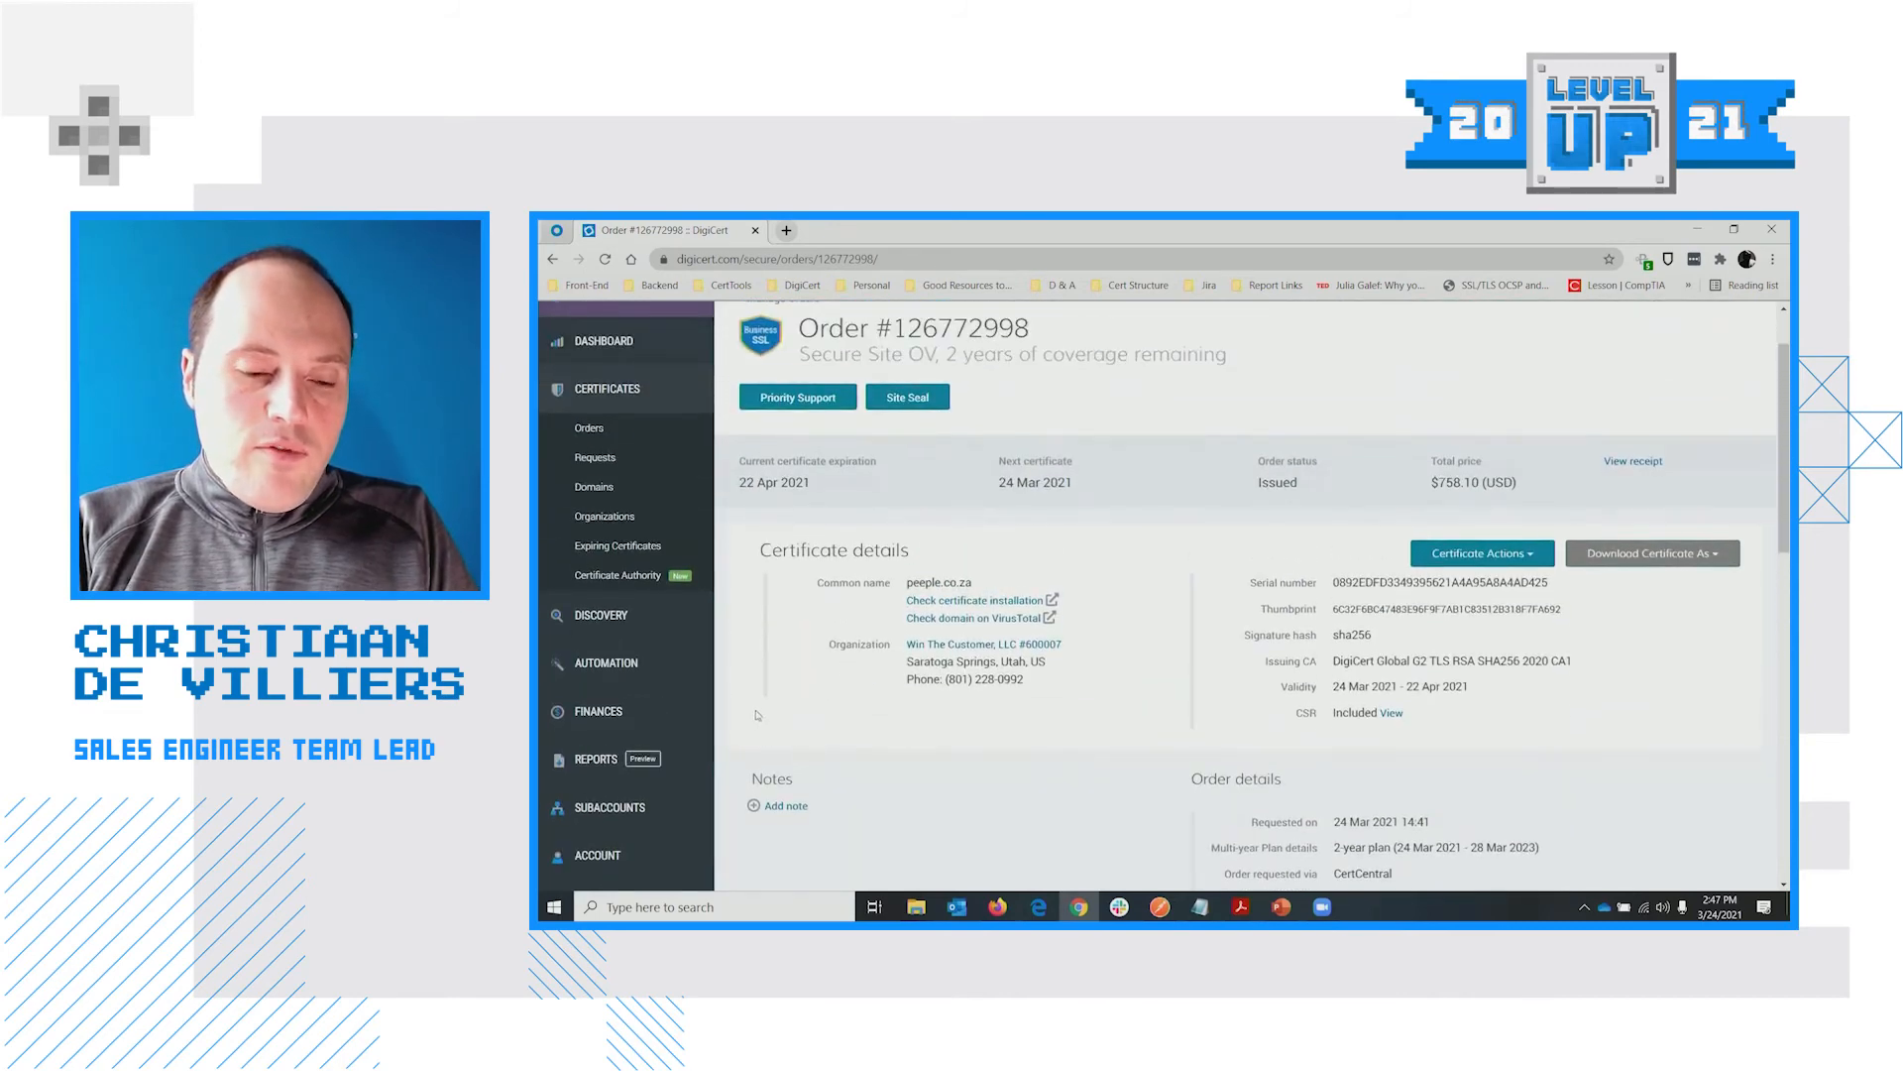
mouse_move(682, 815)
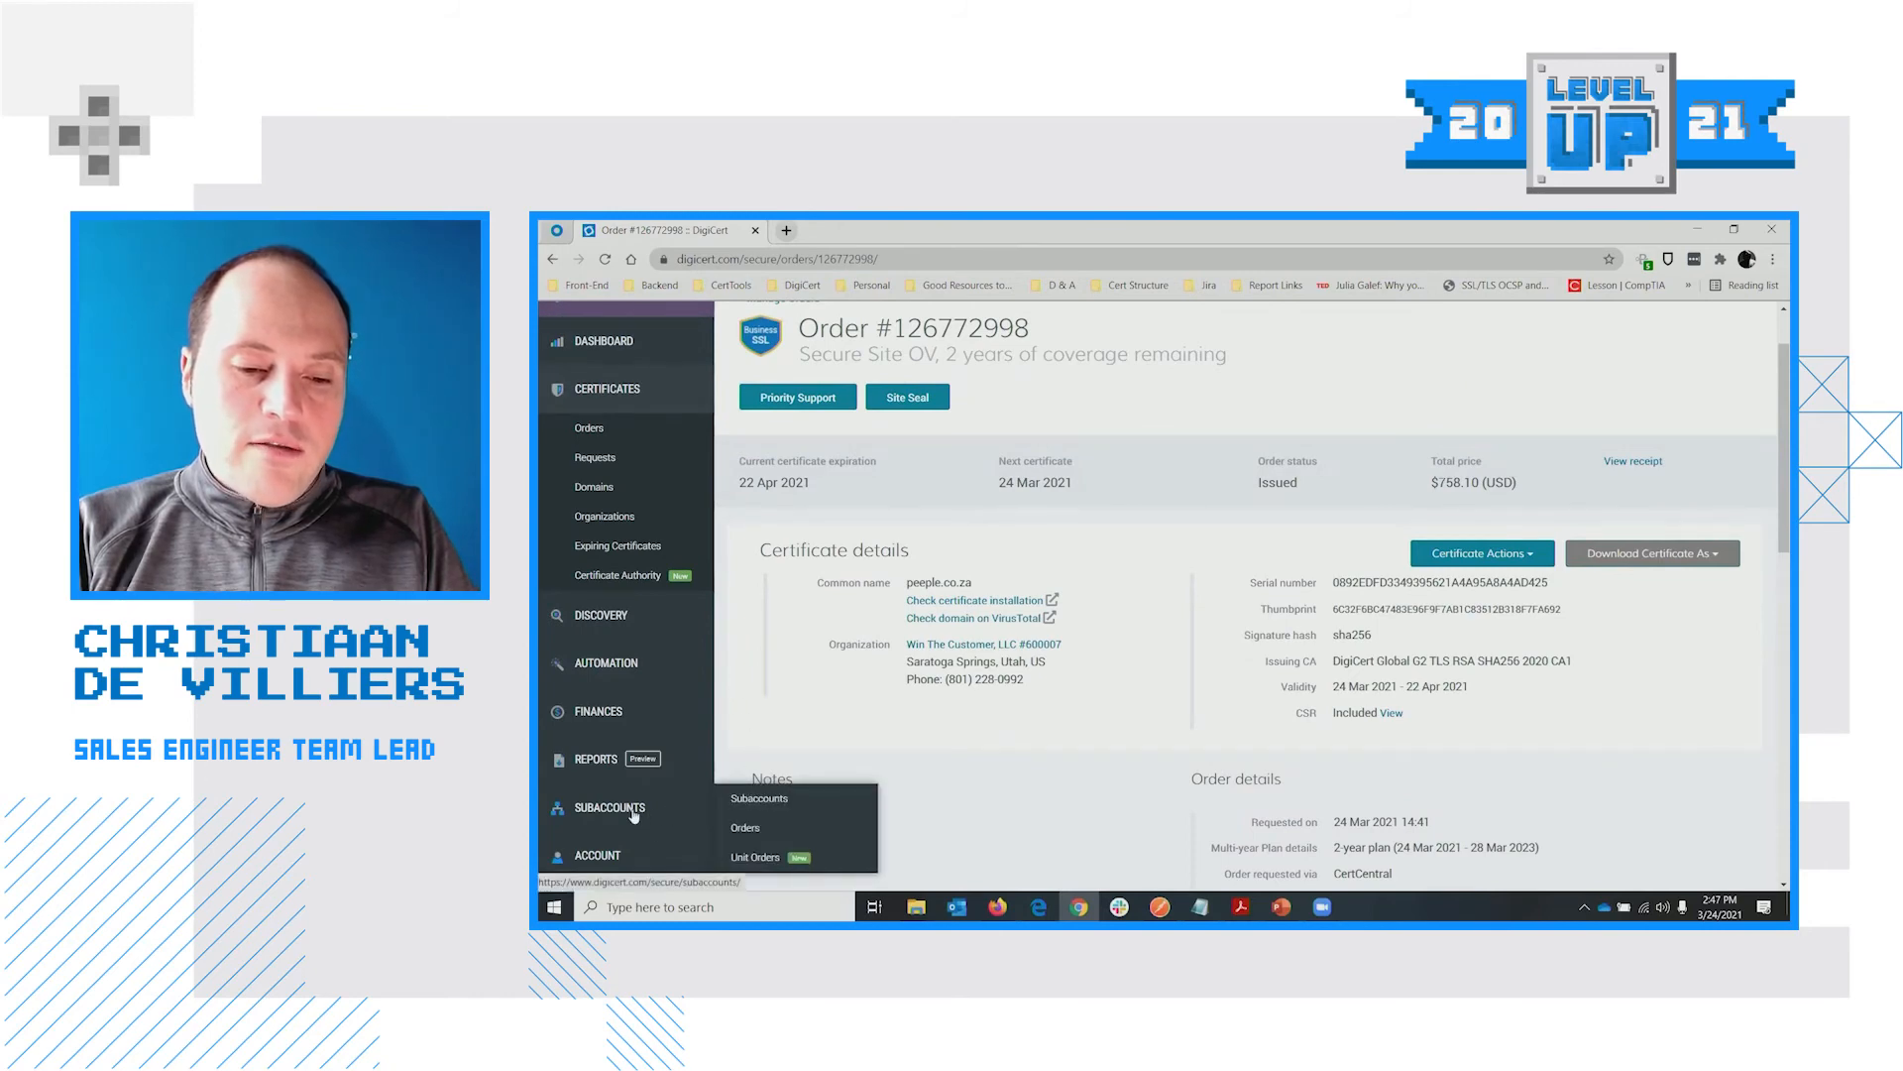
Open Subaccounts and review the table of Enterprise, Reseller and Retail subaccounts
click(634, 813)
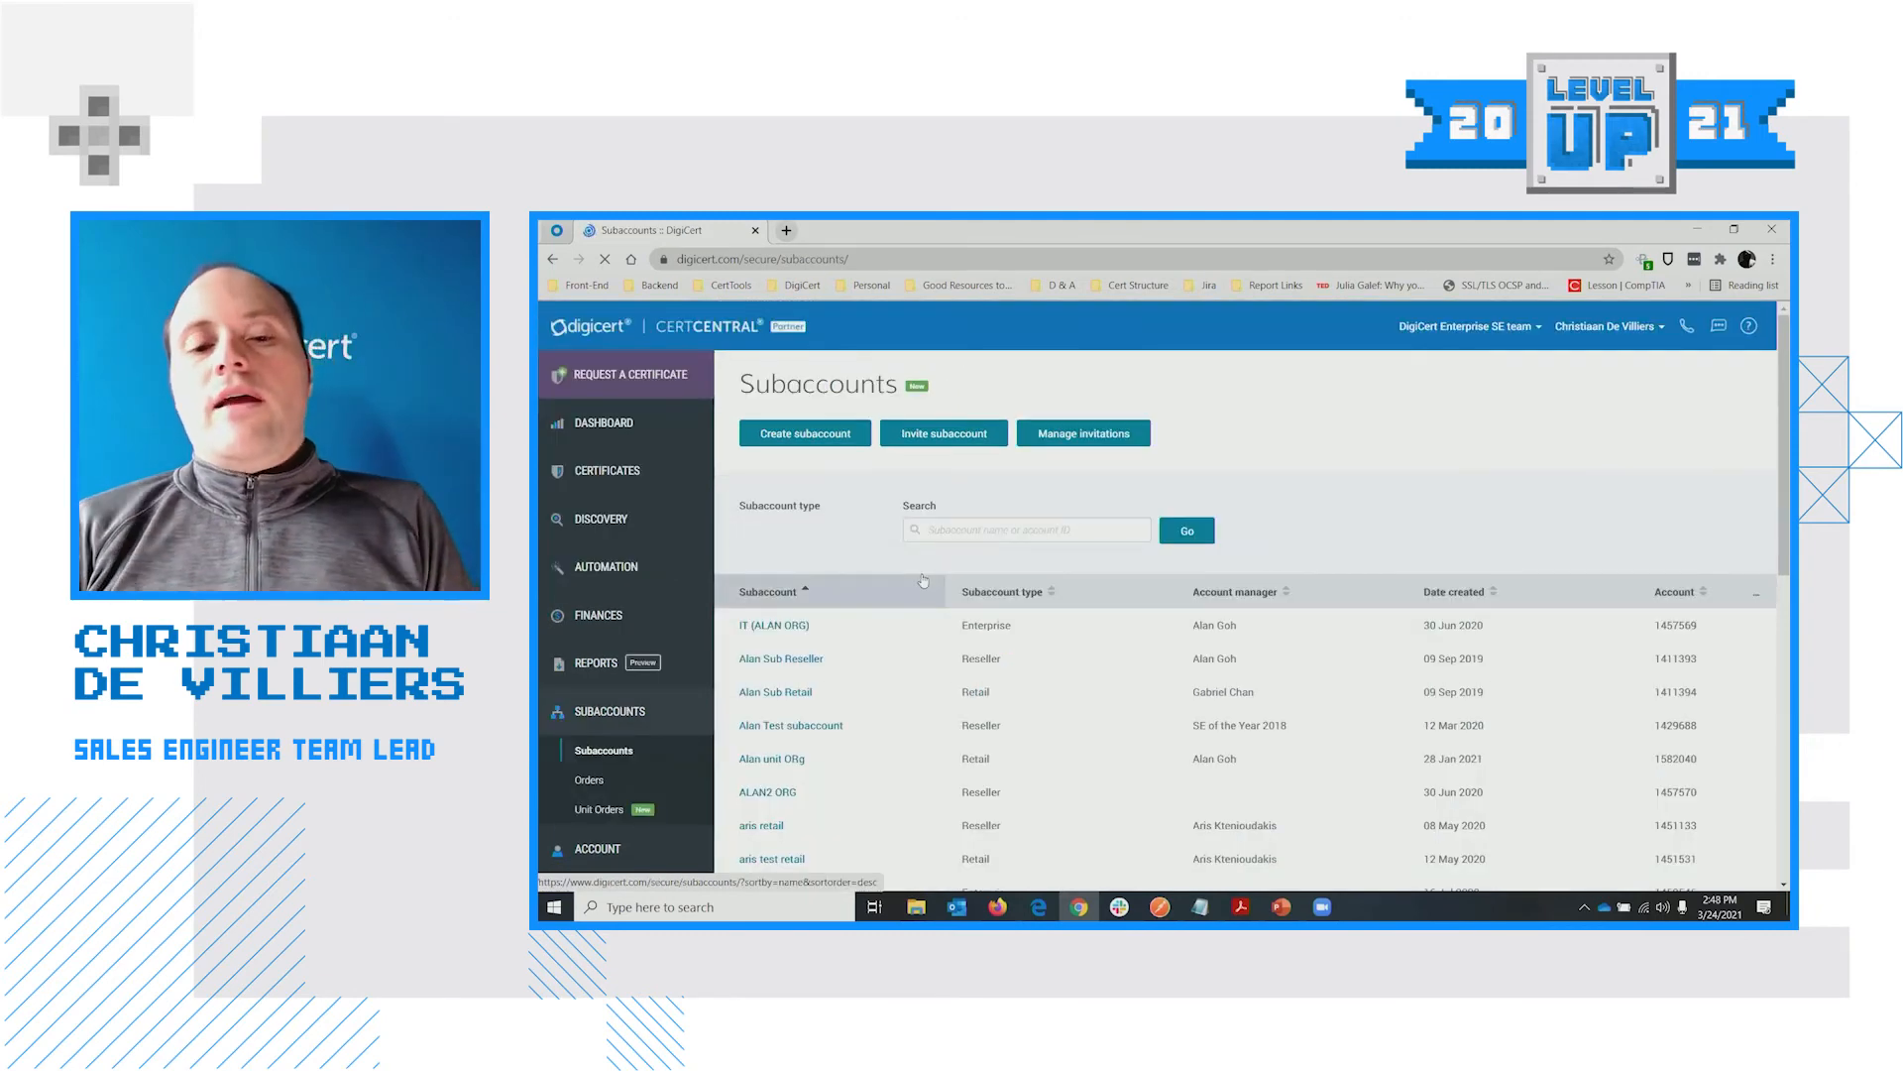
scroll(1164, 592, down, 3)
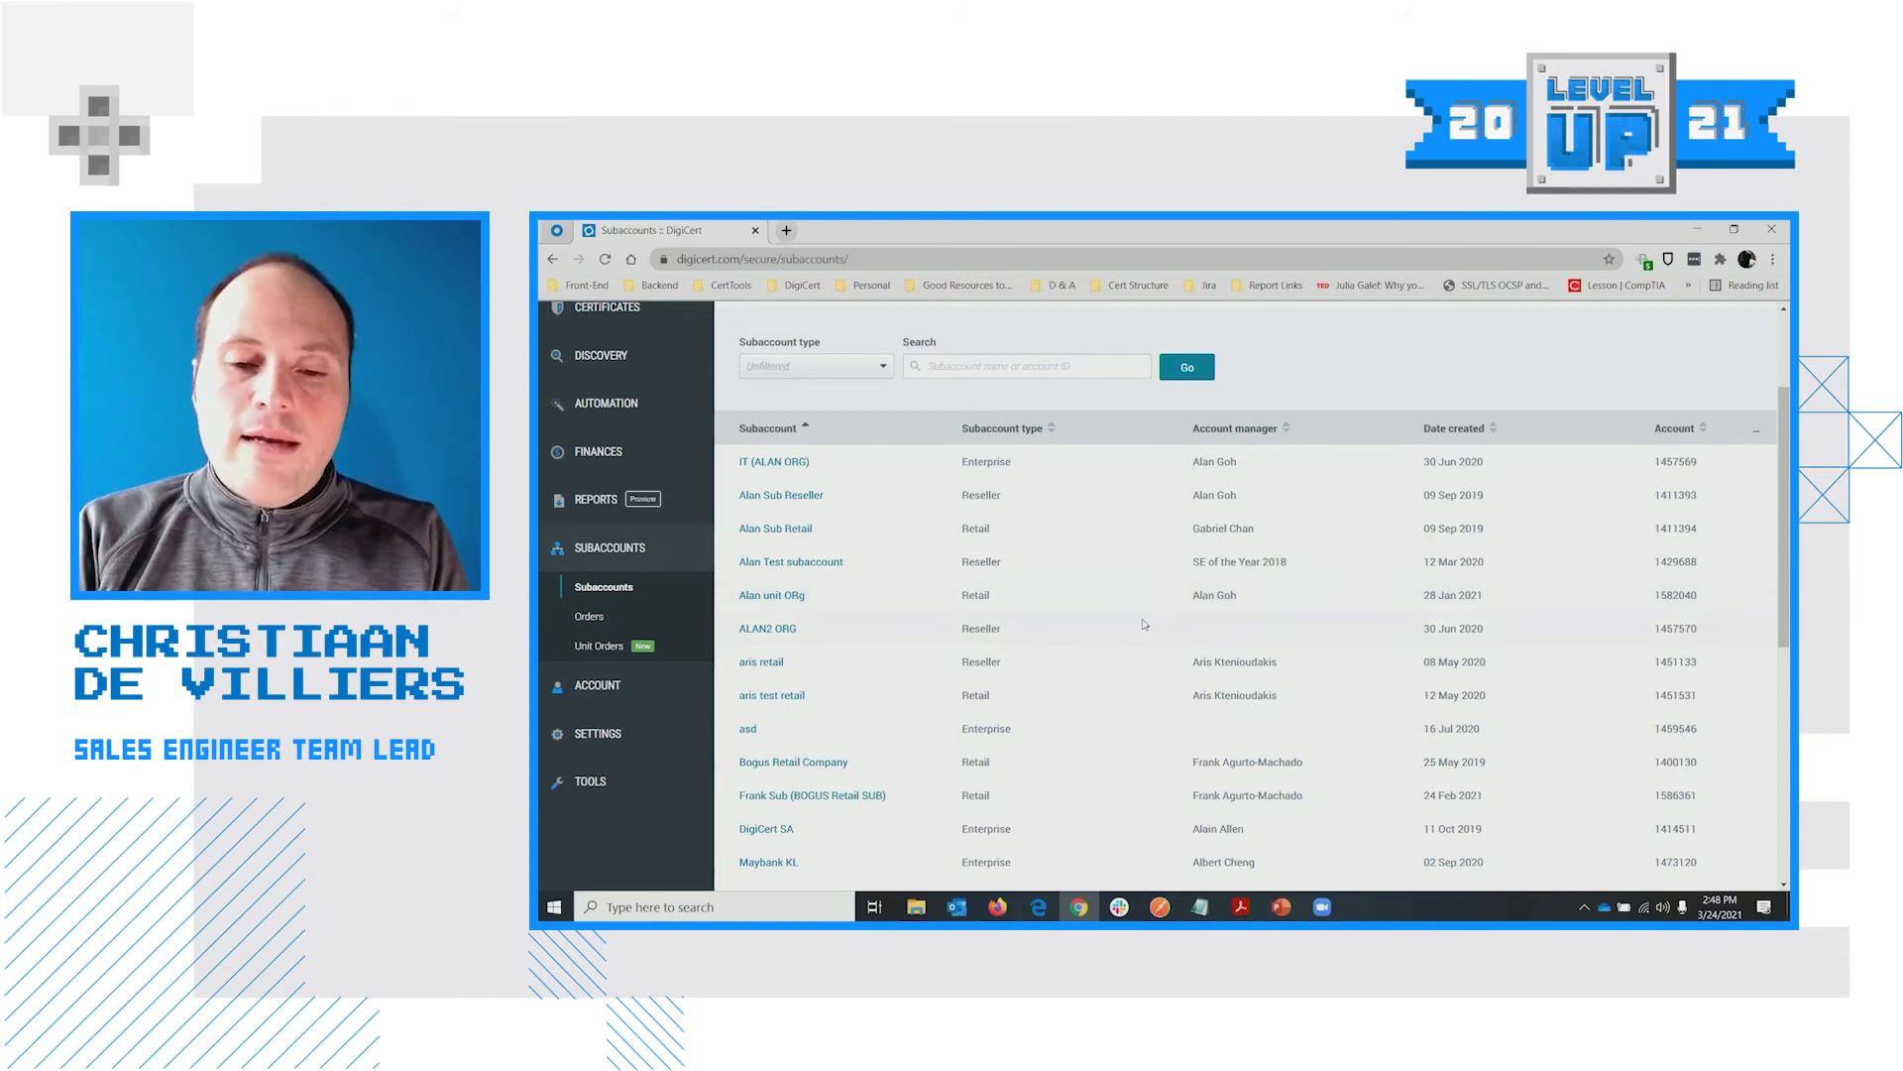
scroll(1145, 630, up, 1)
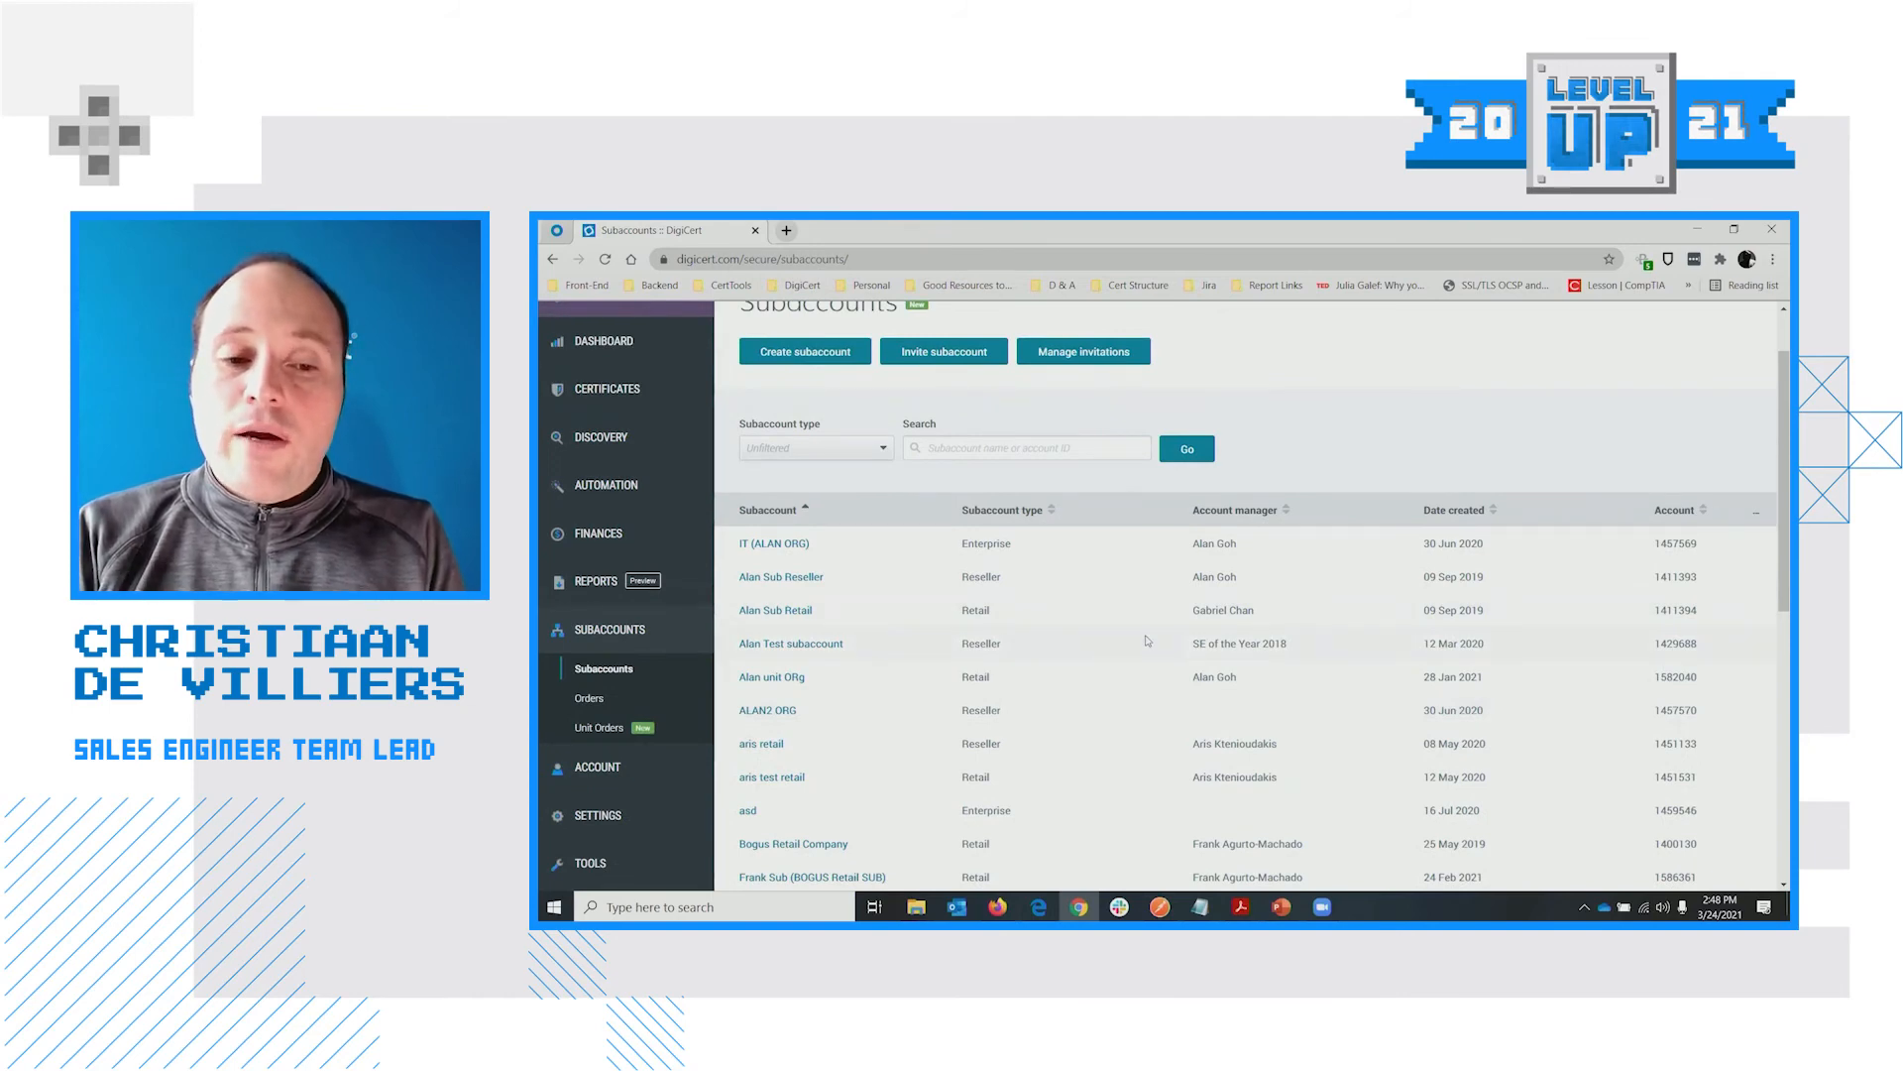
scroll(1148, 641, up, 1)
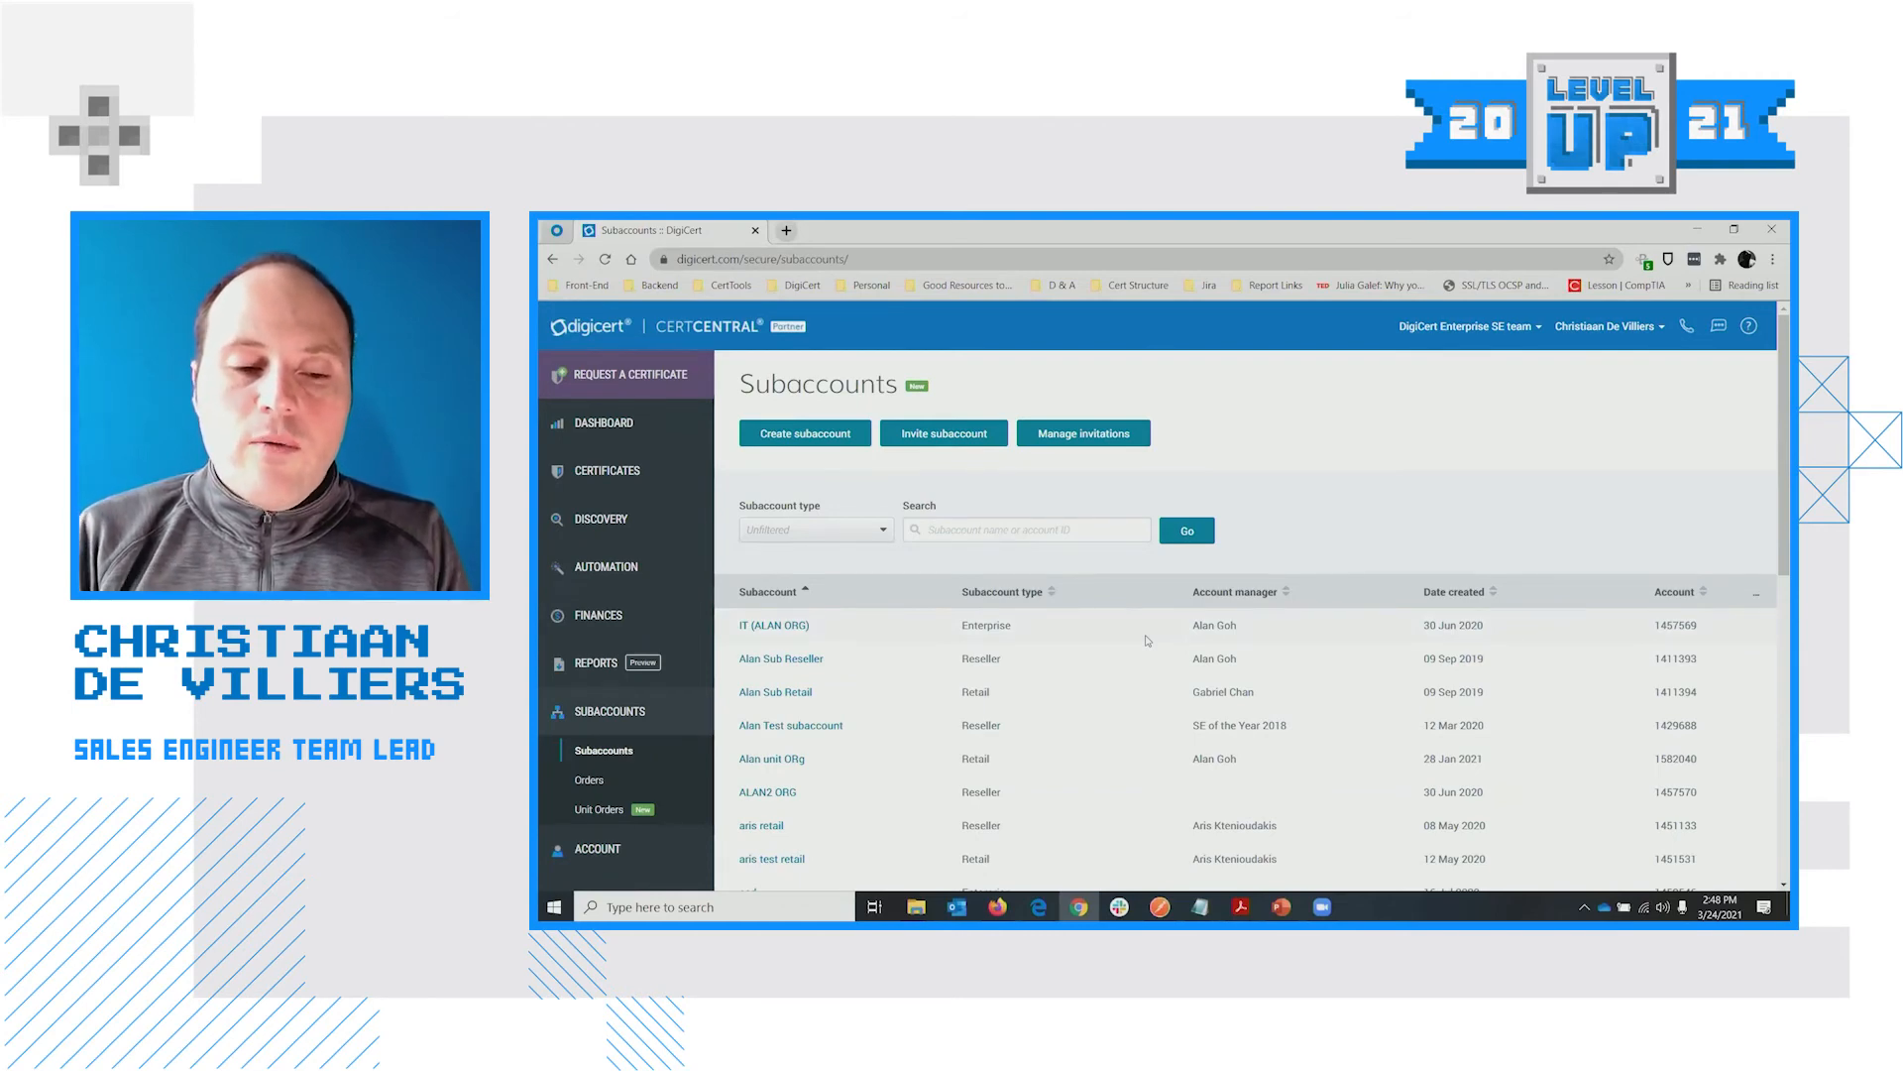
scroll(1140, 635, down, 1)
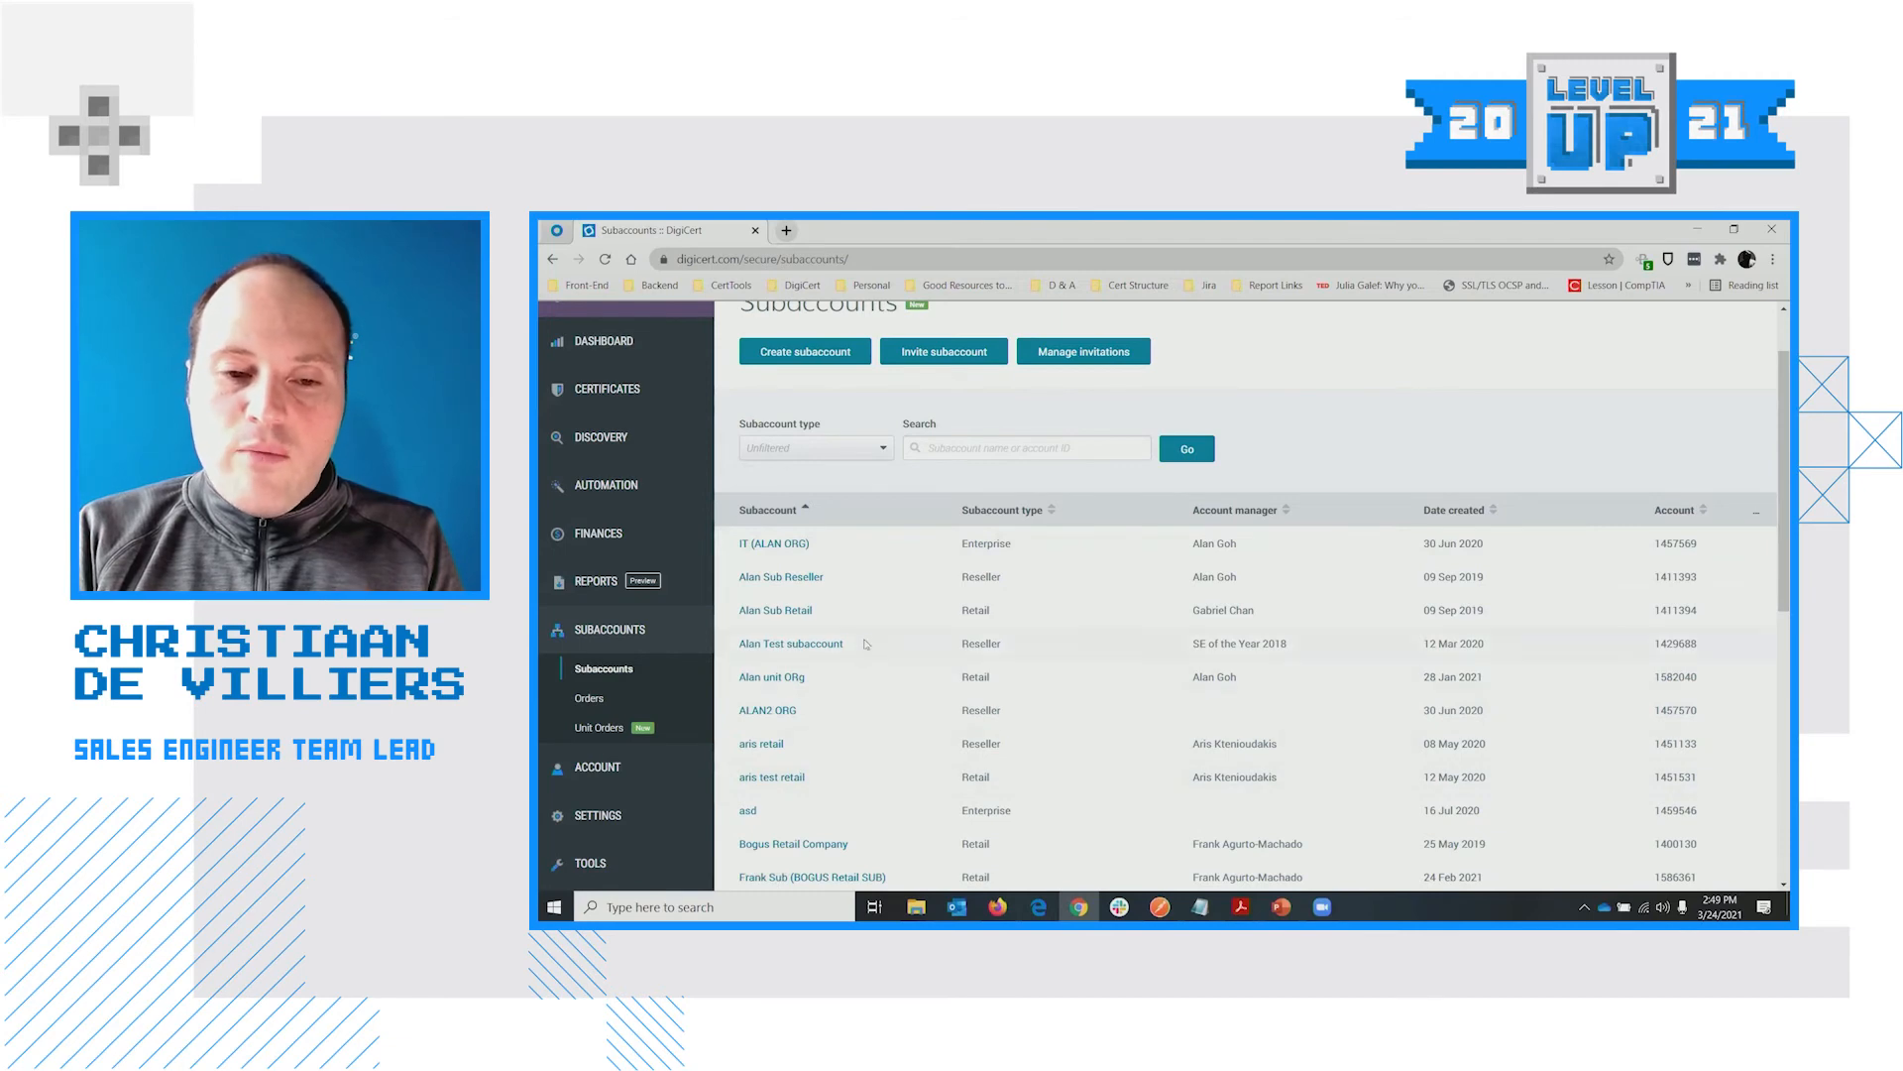
scroll(934, 716, up, 2)
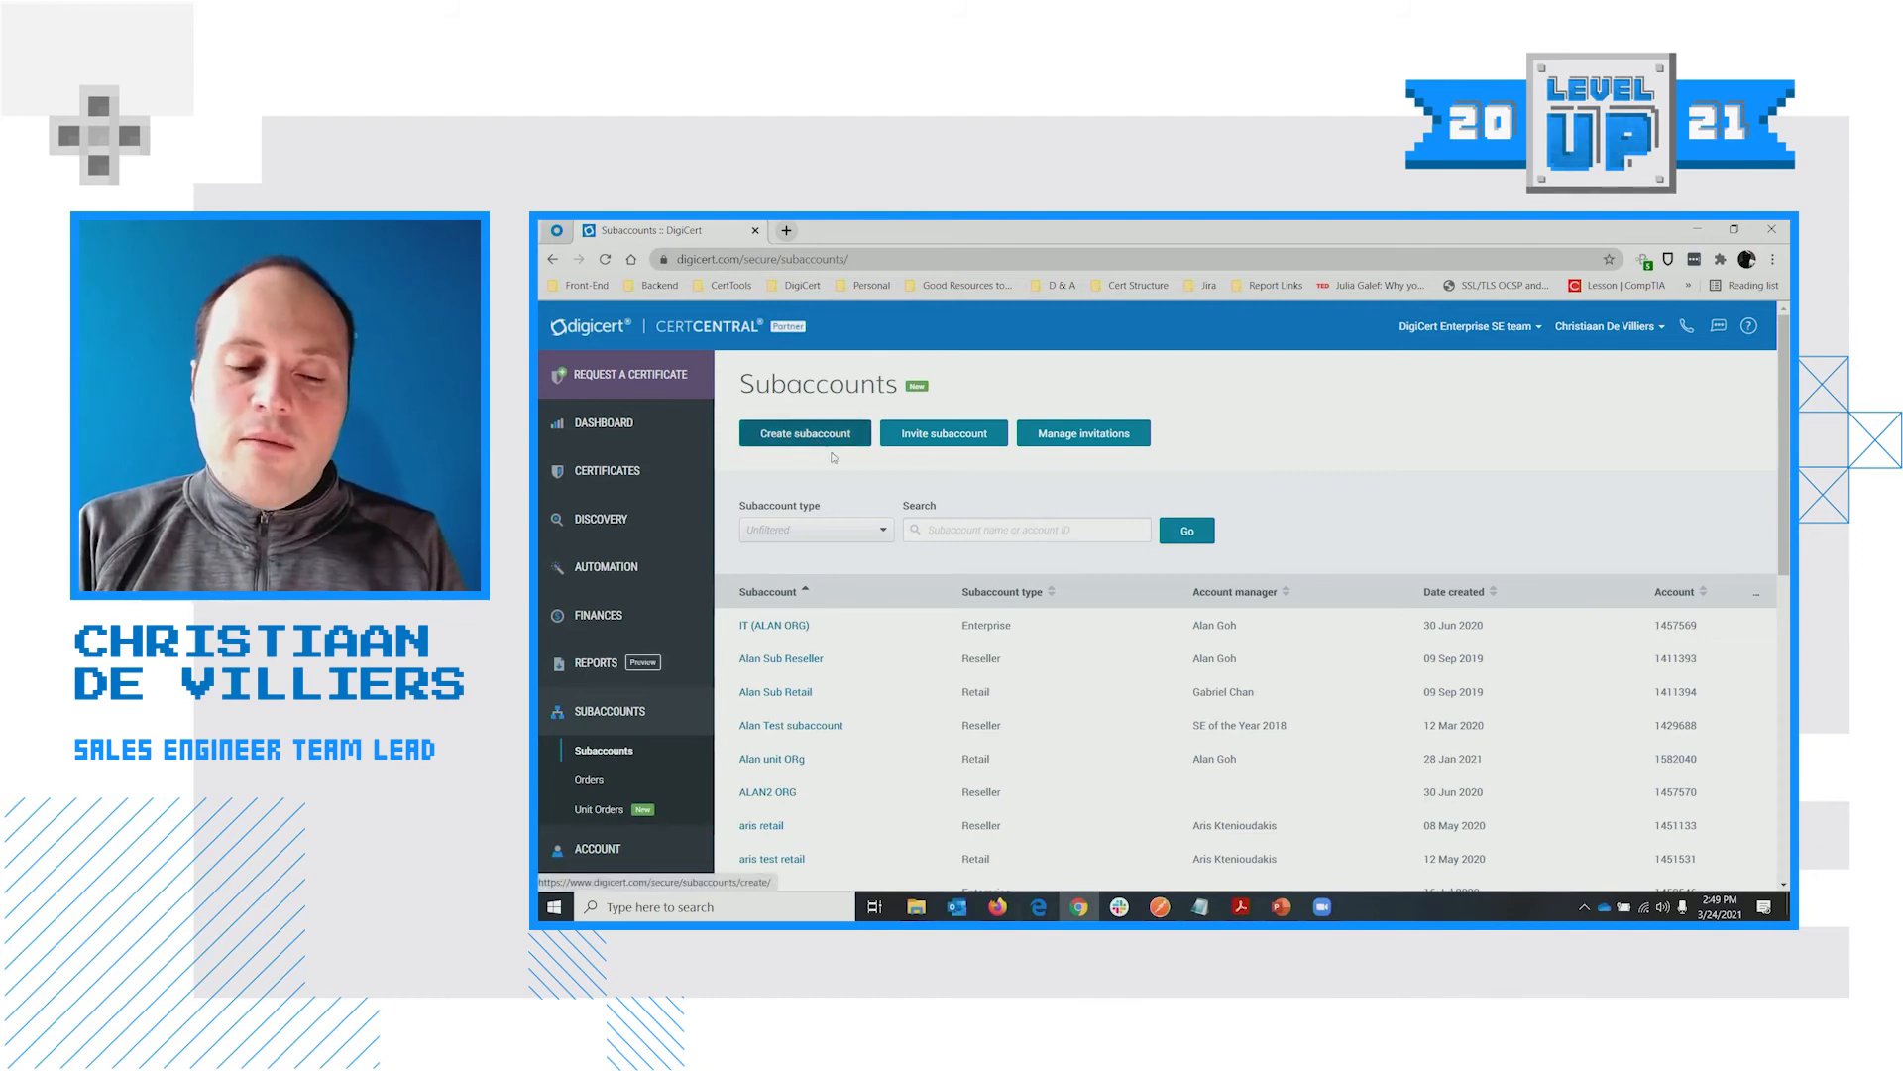
click(948, 439)
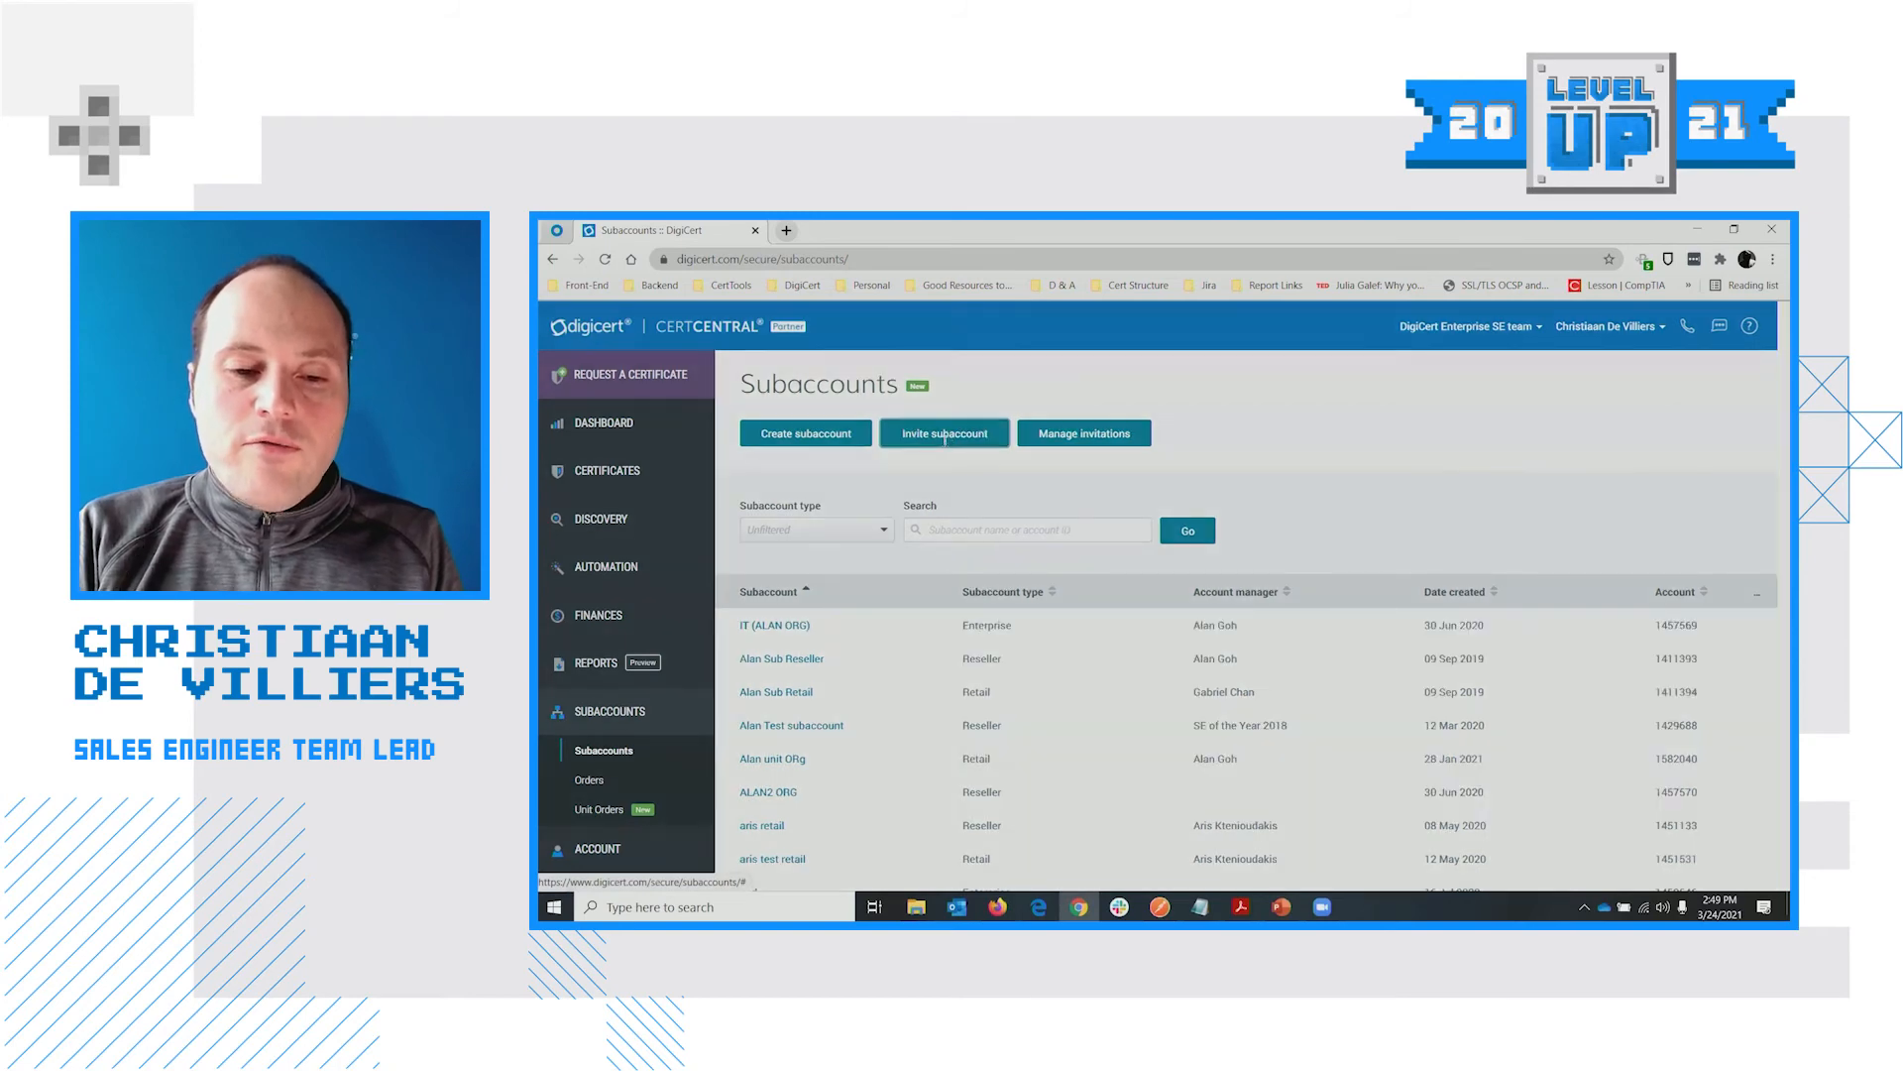
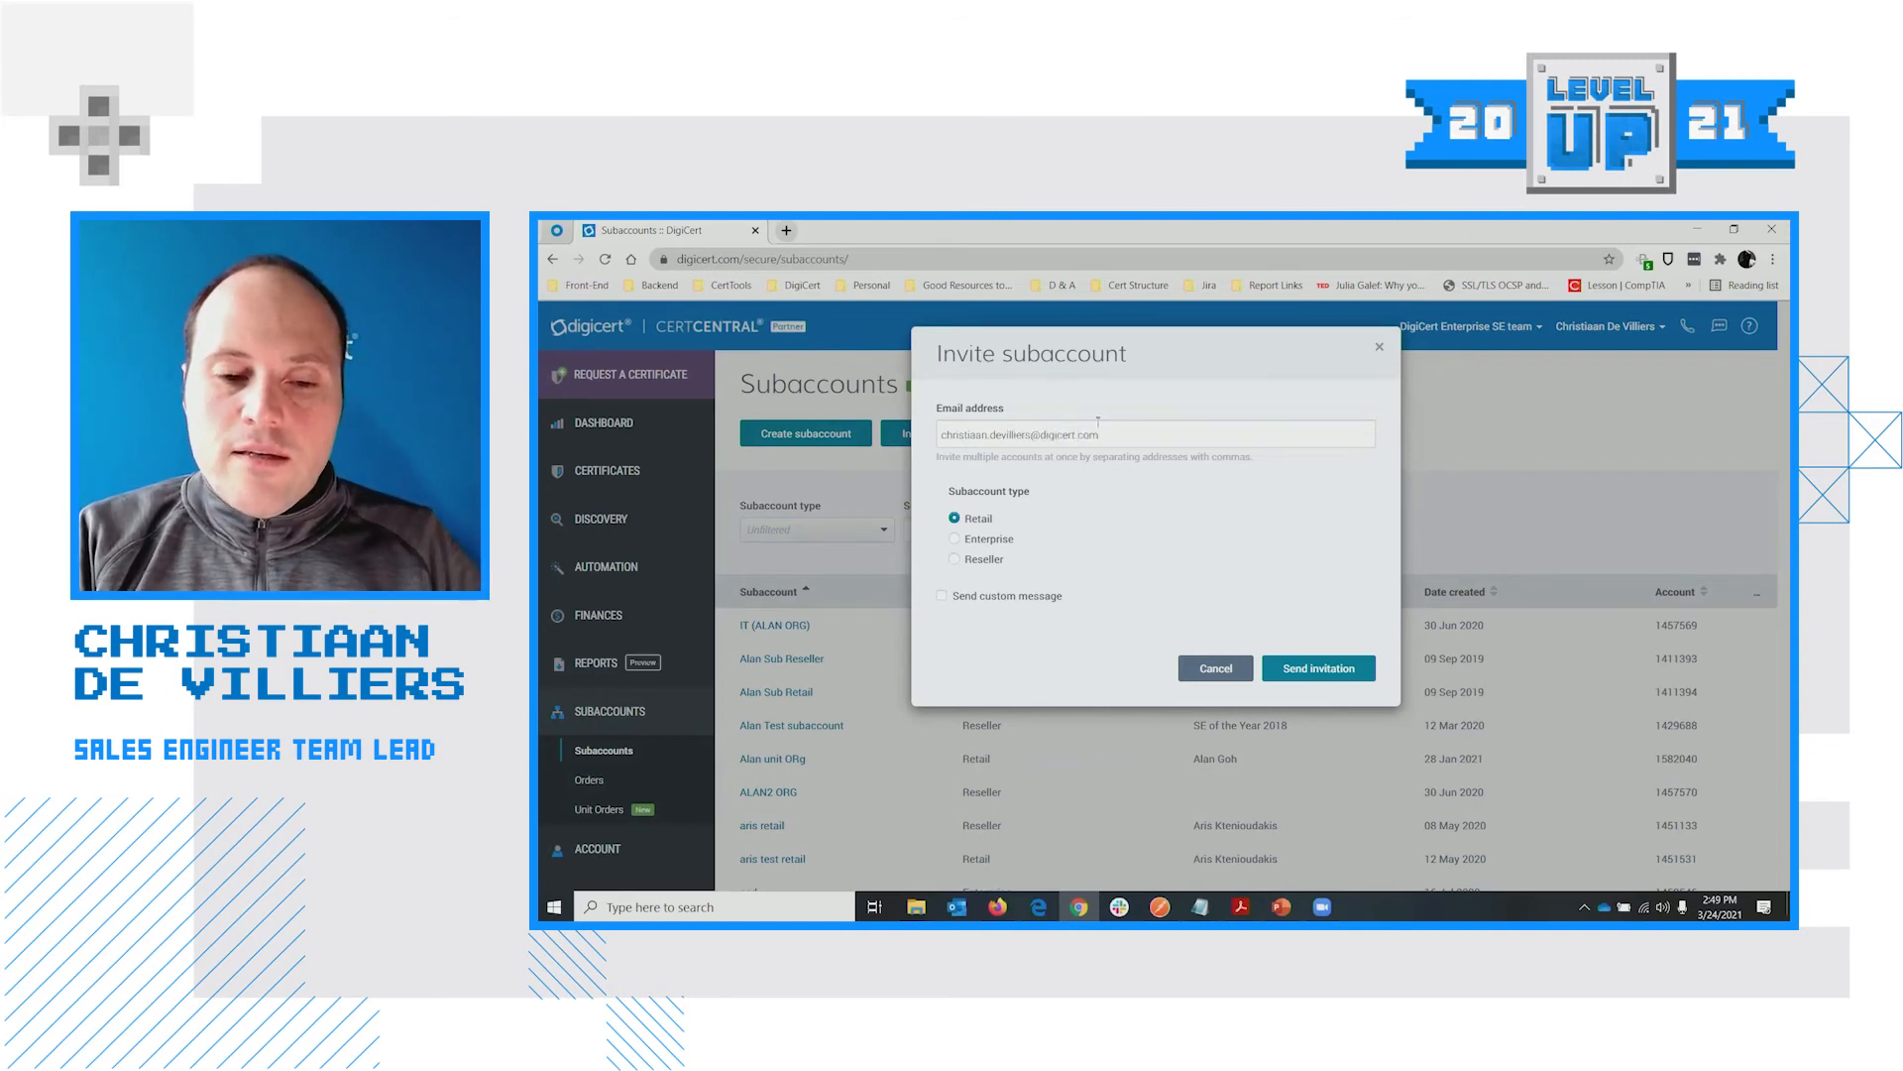
click(1035, 653)
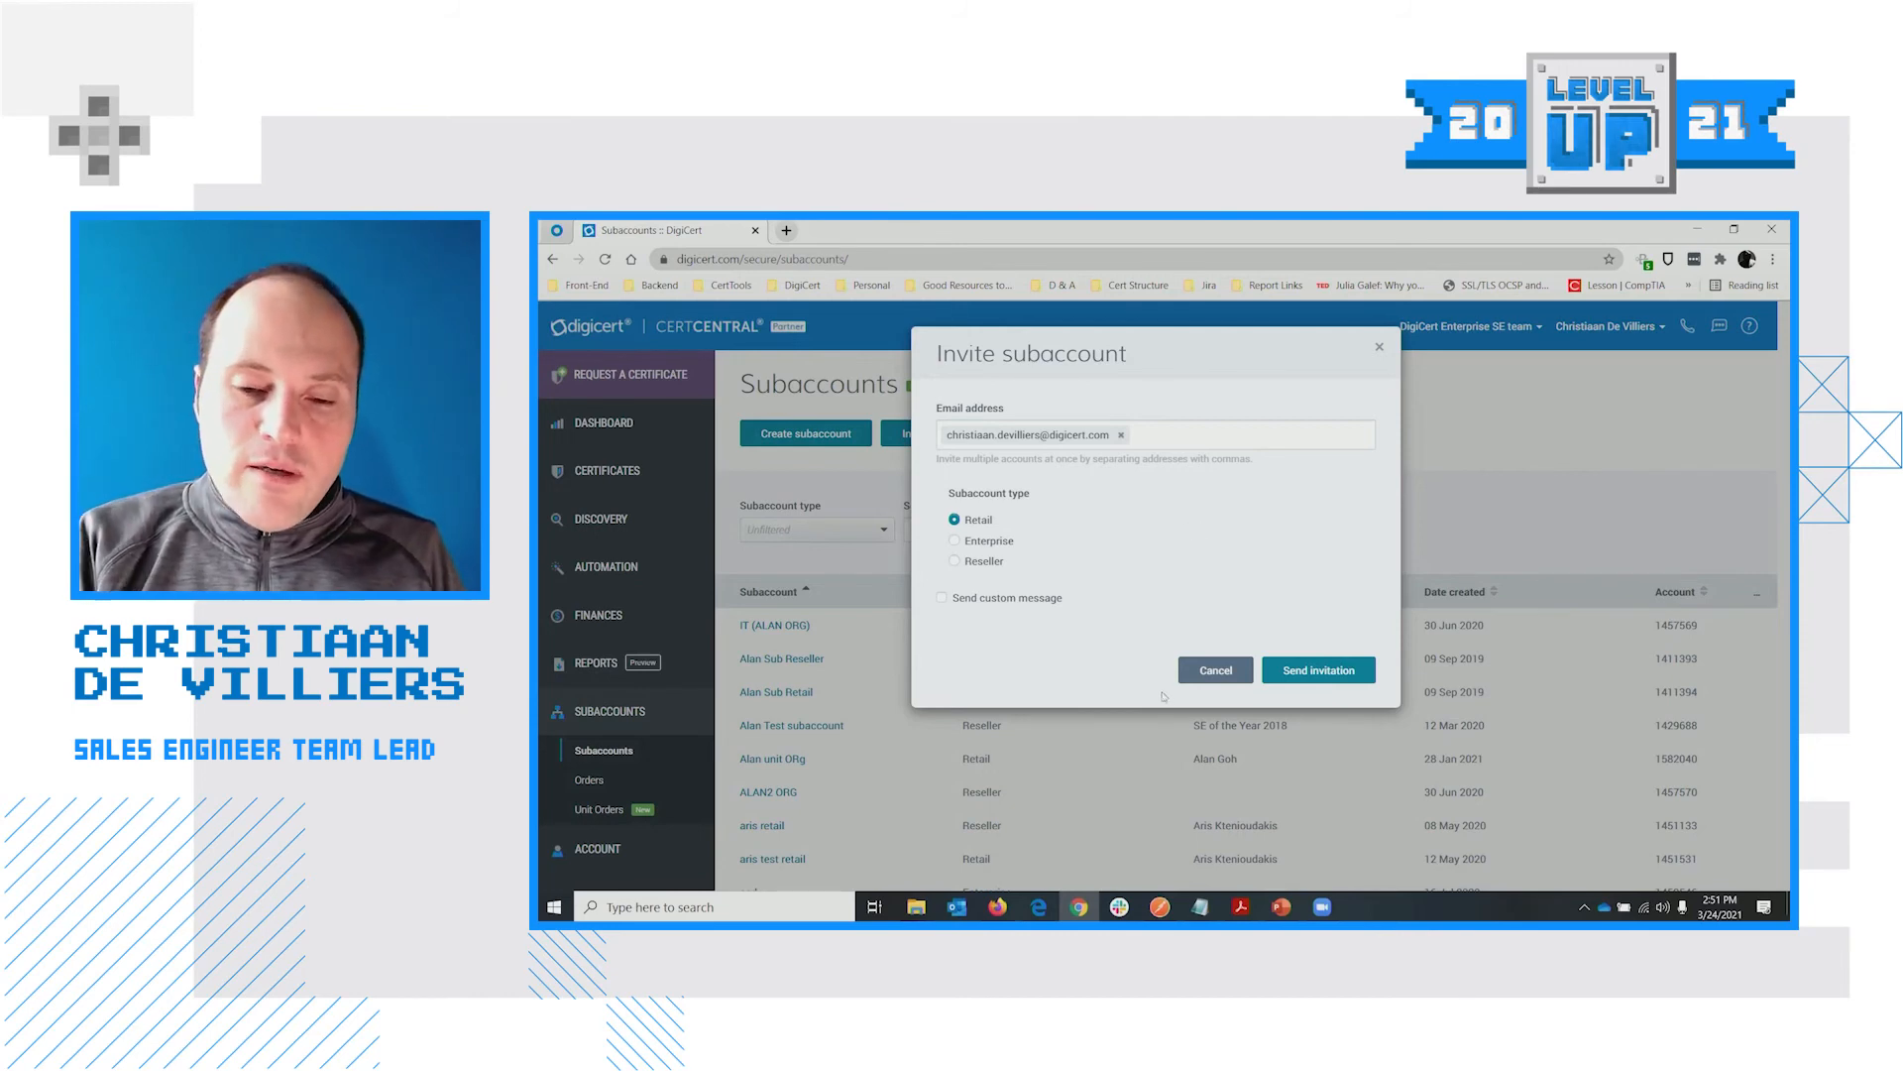
click(1215, 670)
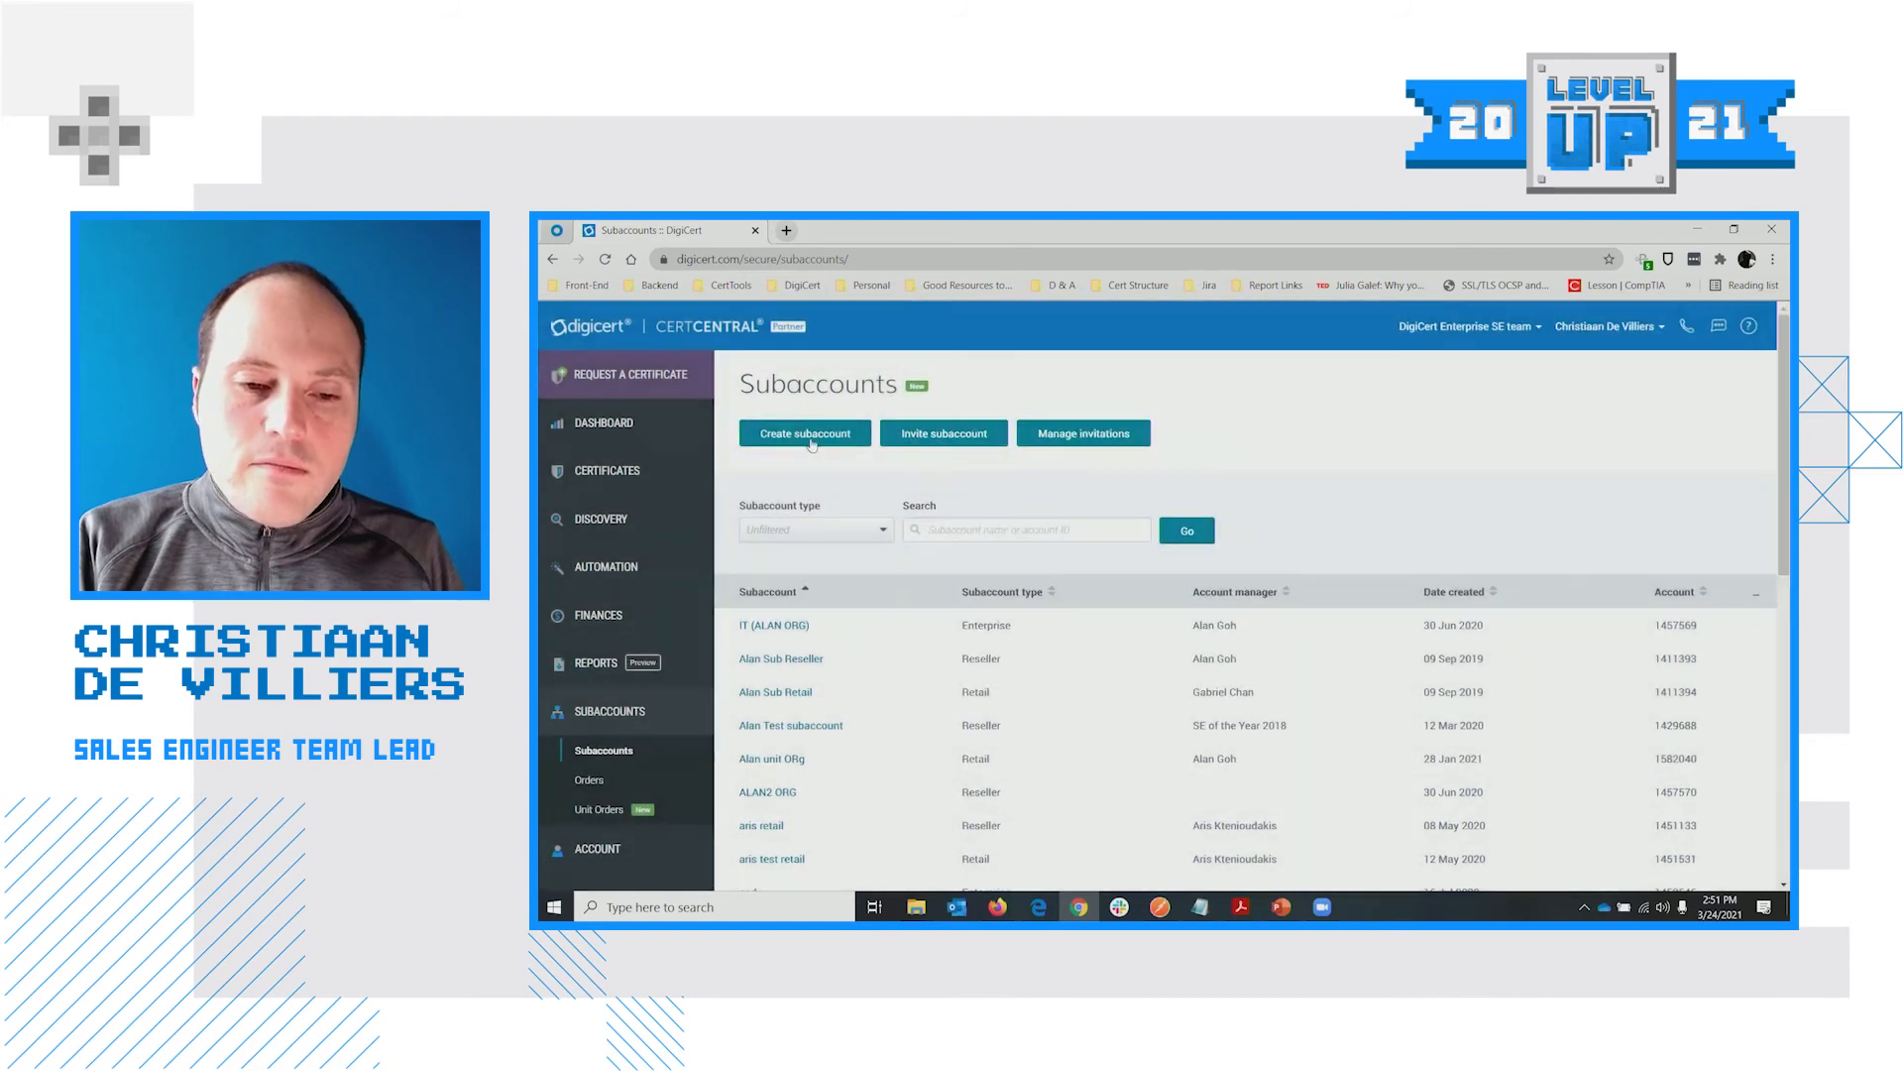
Start a new Retail subaccount and view the account manager list without picking one
click(815, 445)
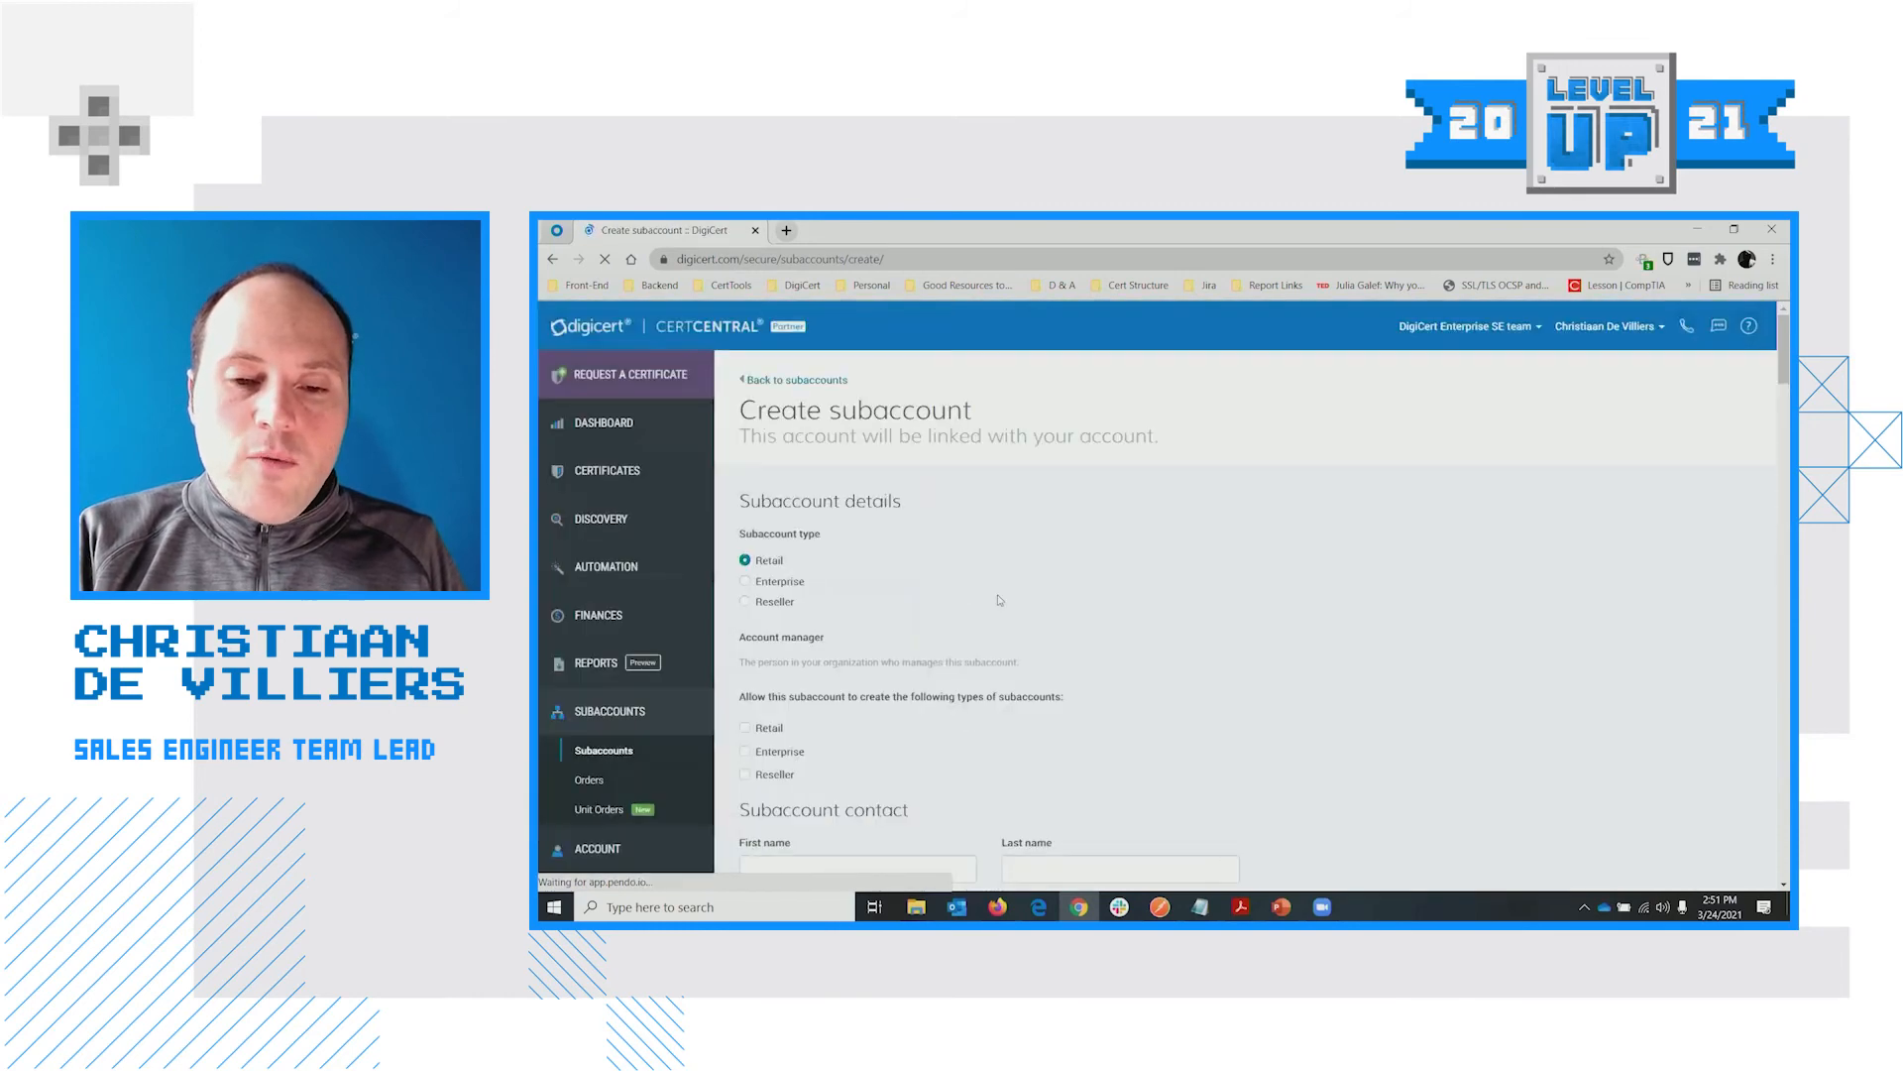
scroll(1036, 555, down, 2)
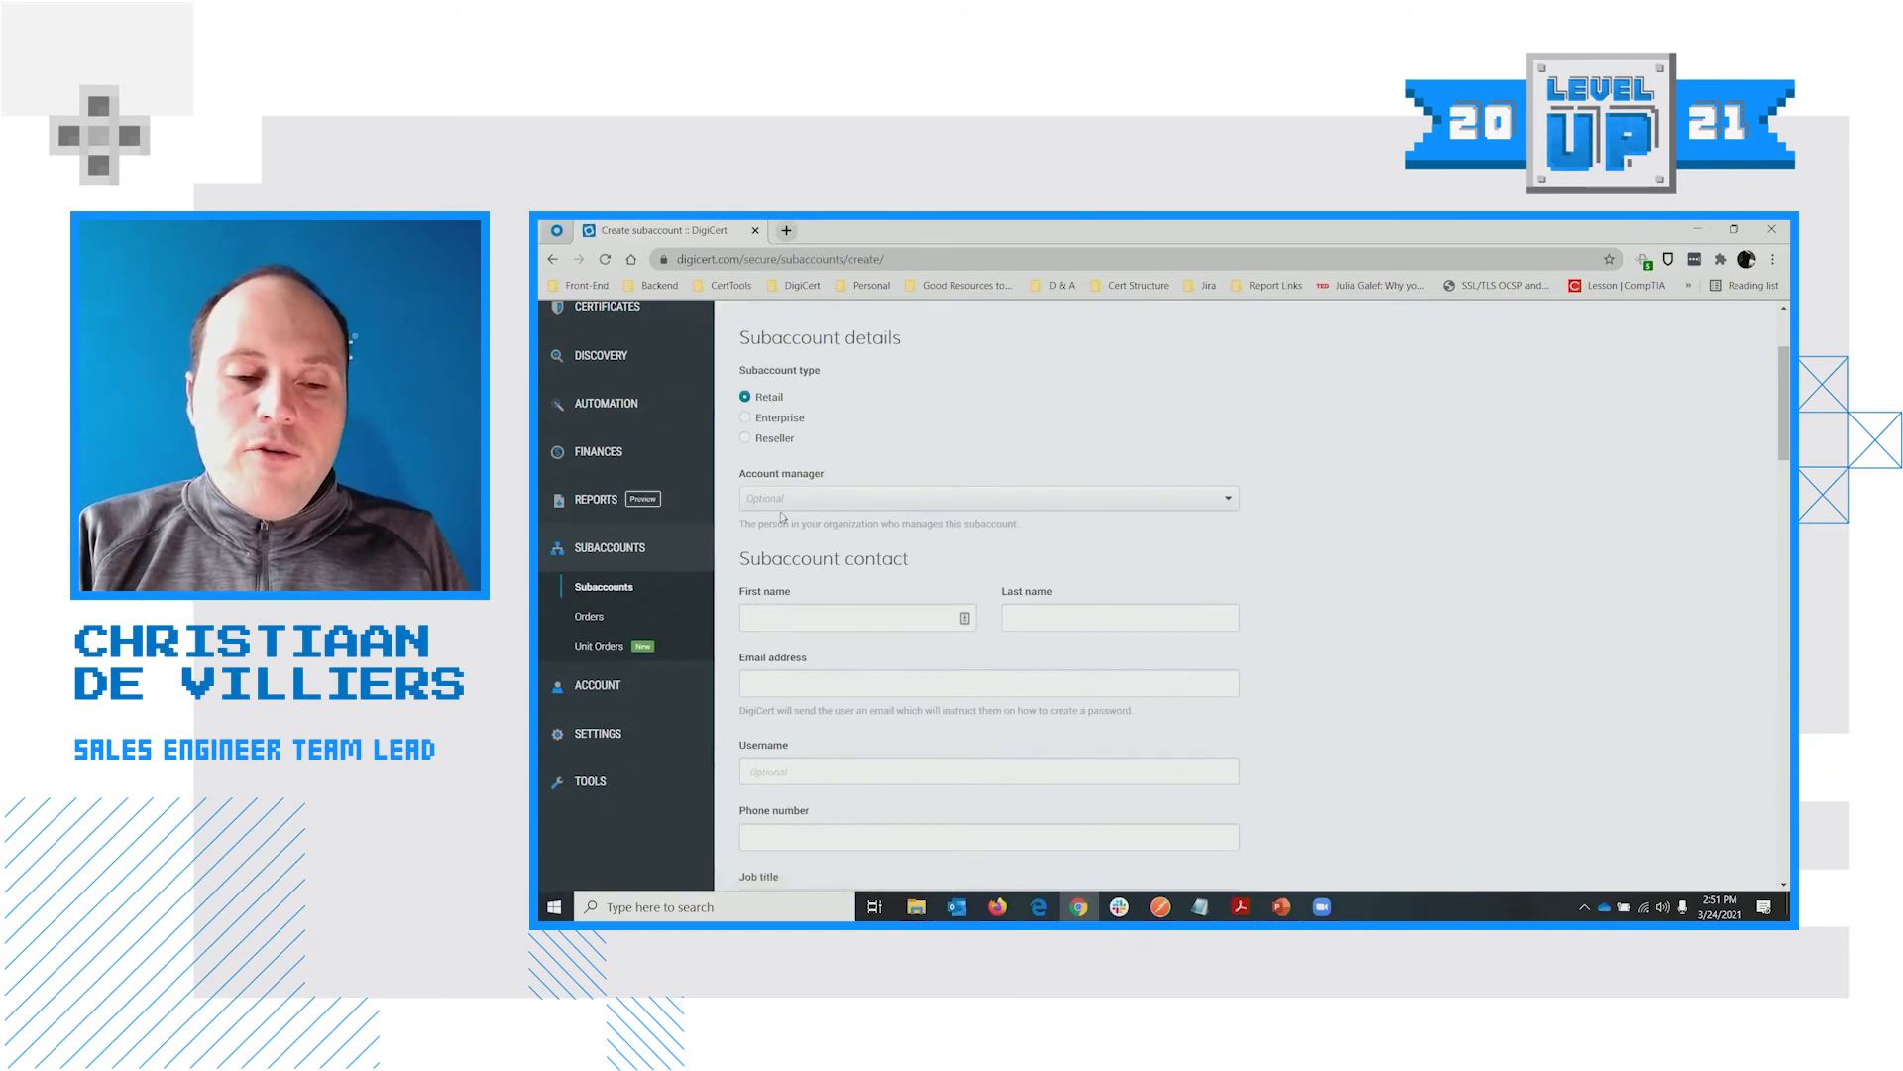
click(808, 500)
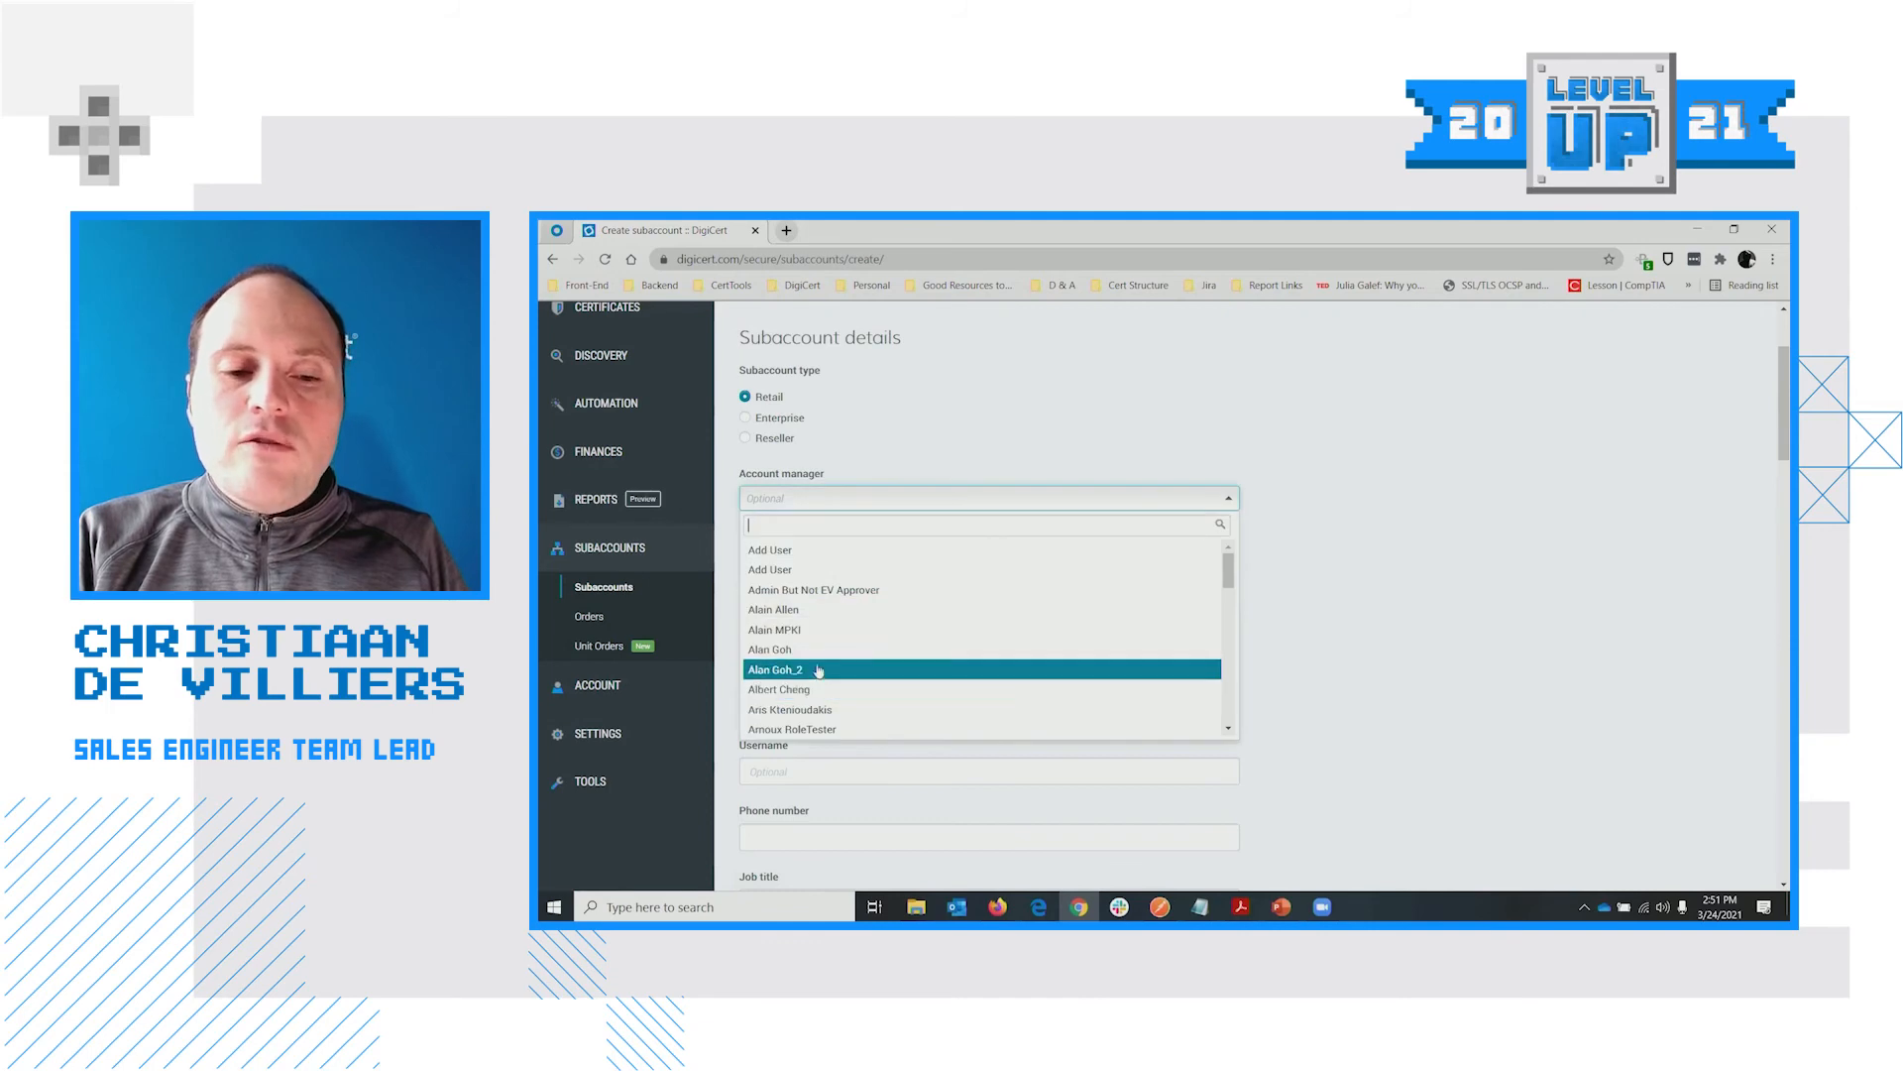
click(902, 498)
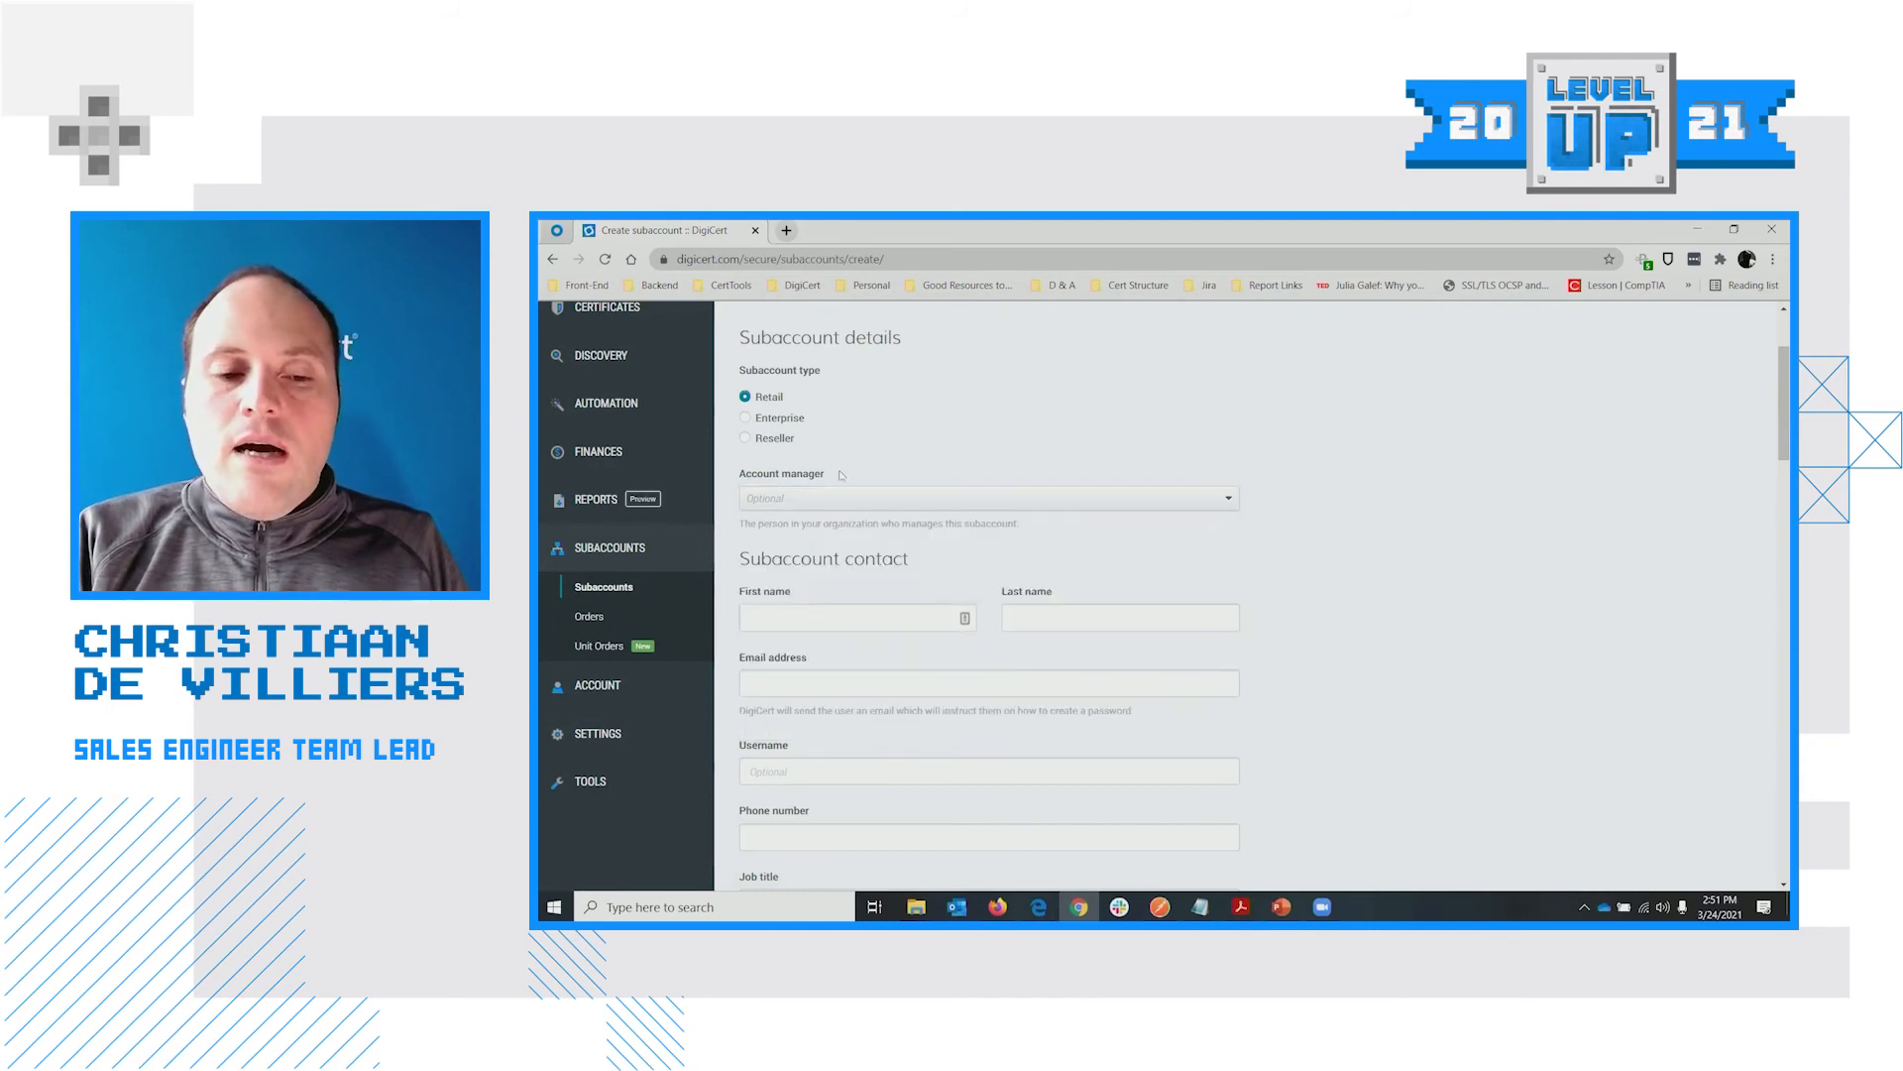
scroll(880, 494, up, 1)
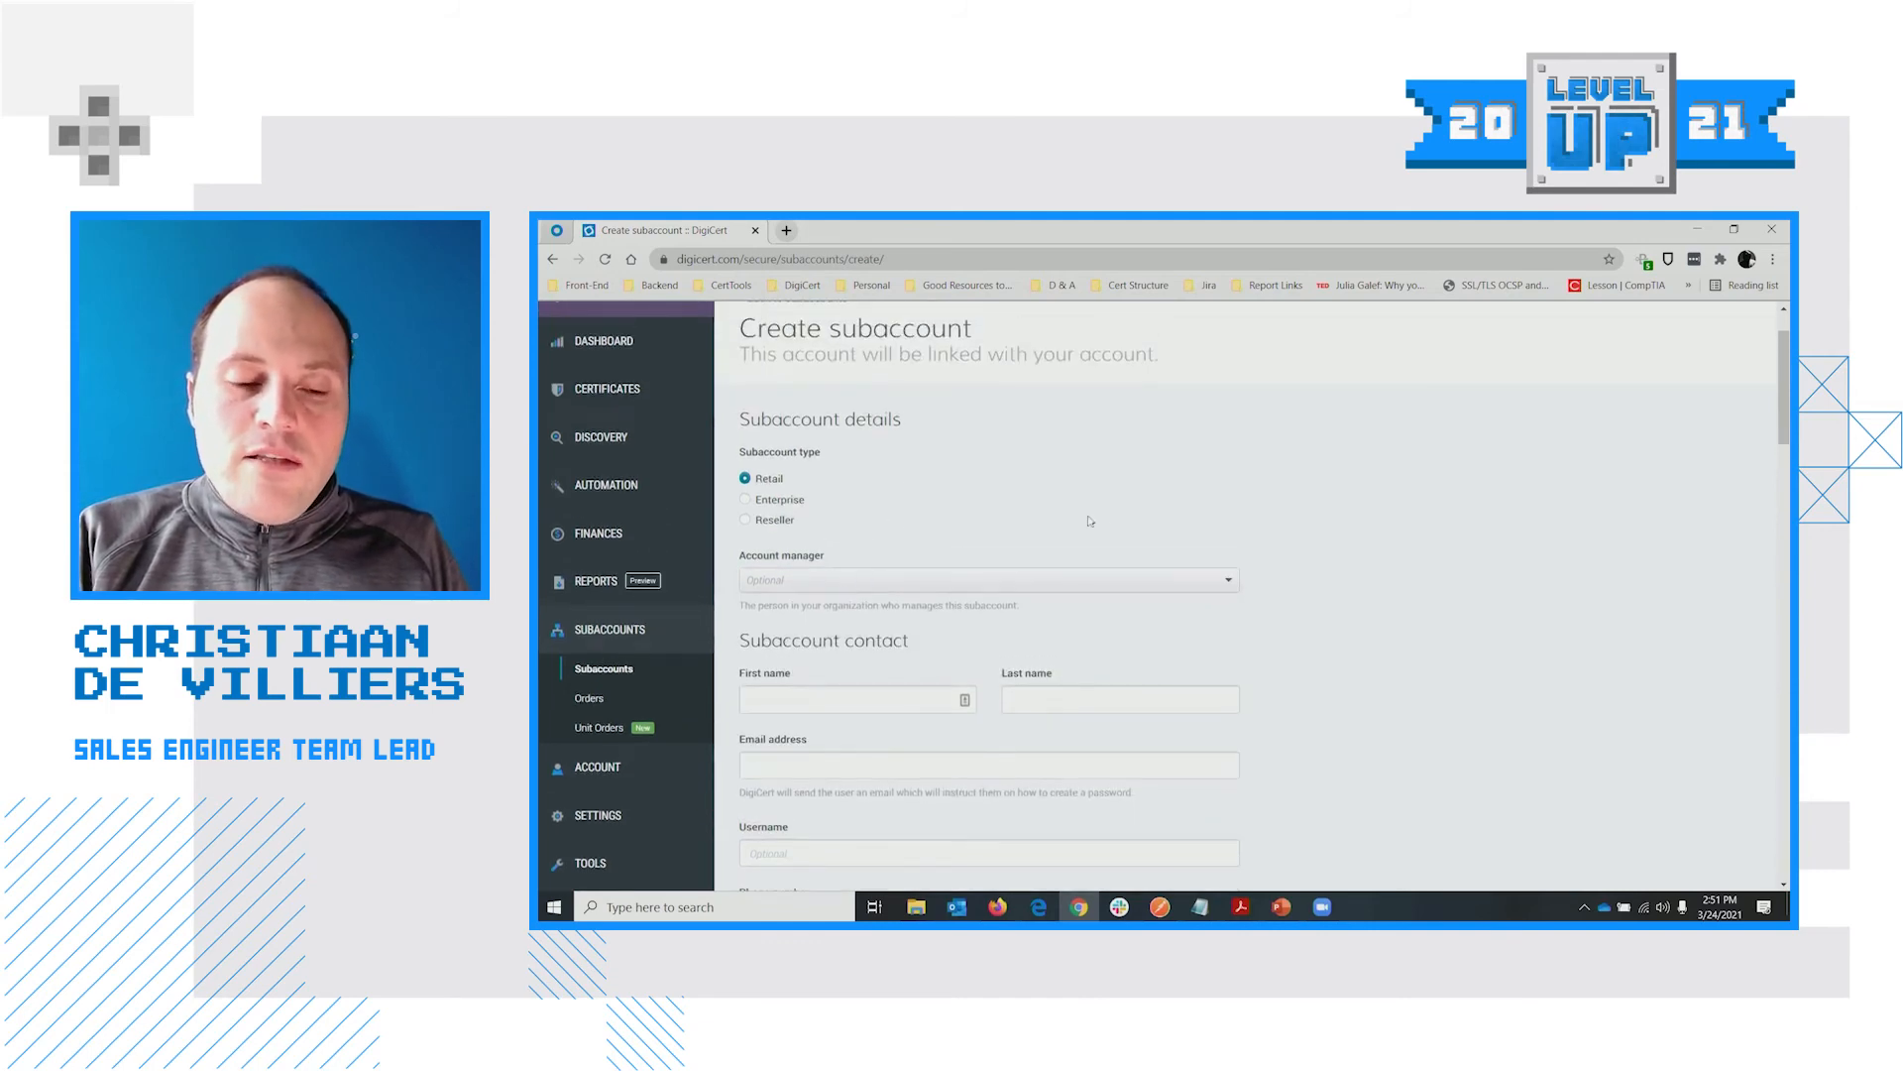
scroll(1226, 580, up, 1)
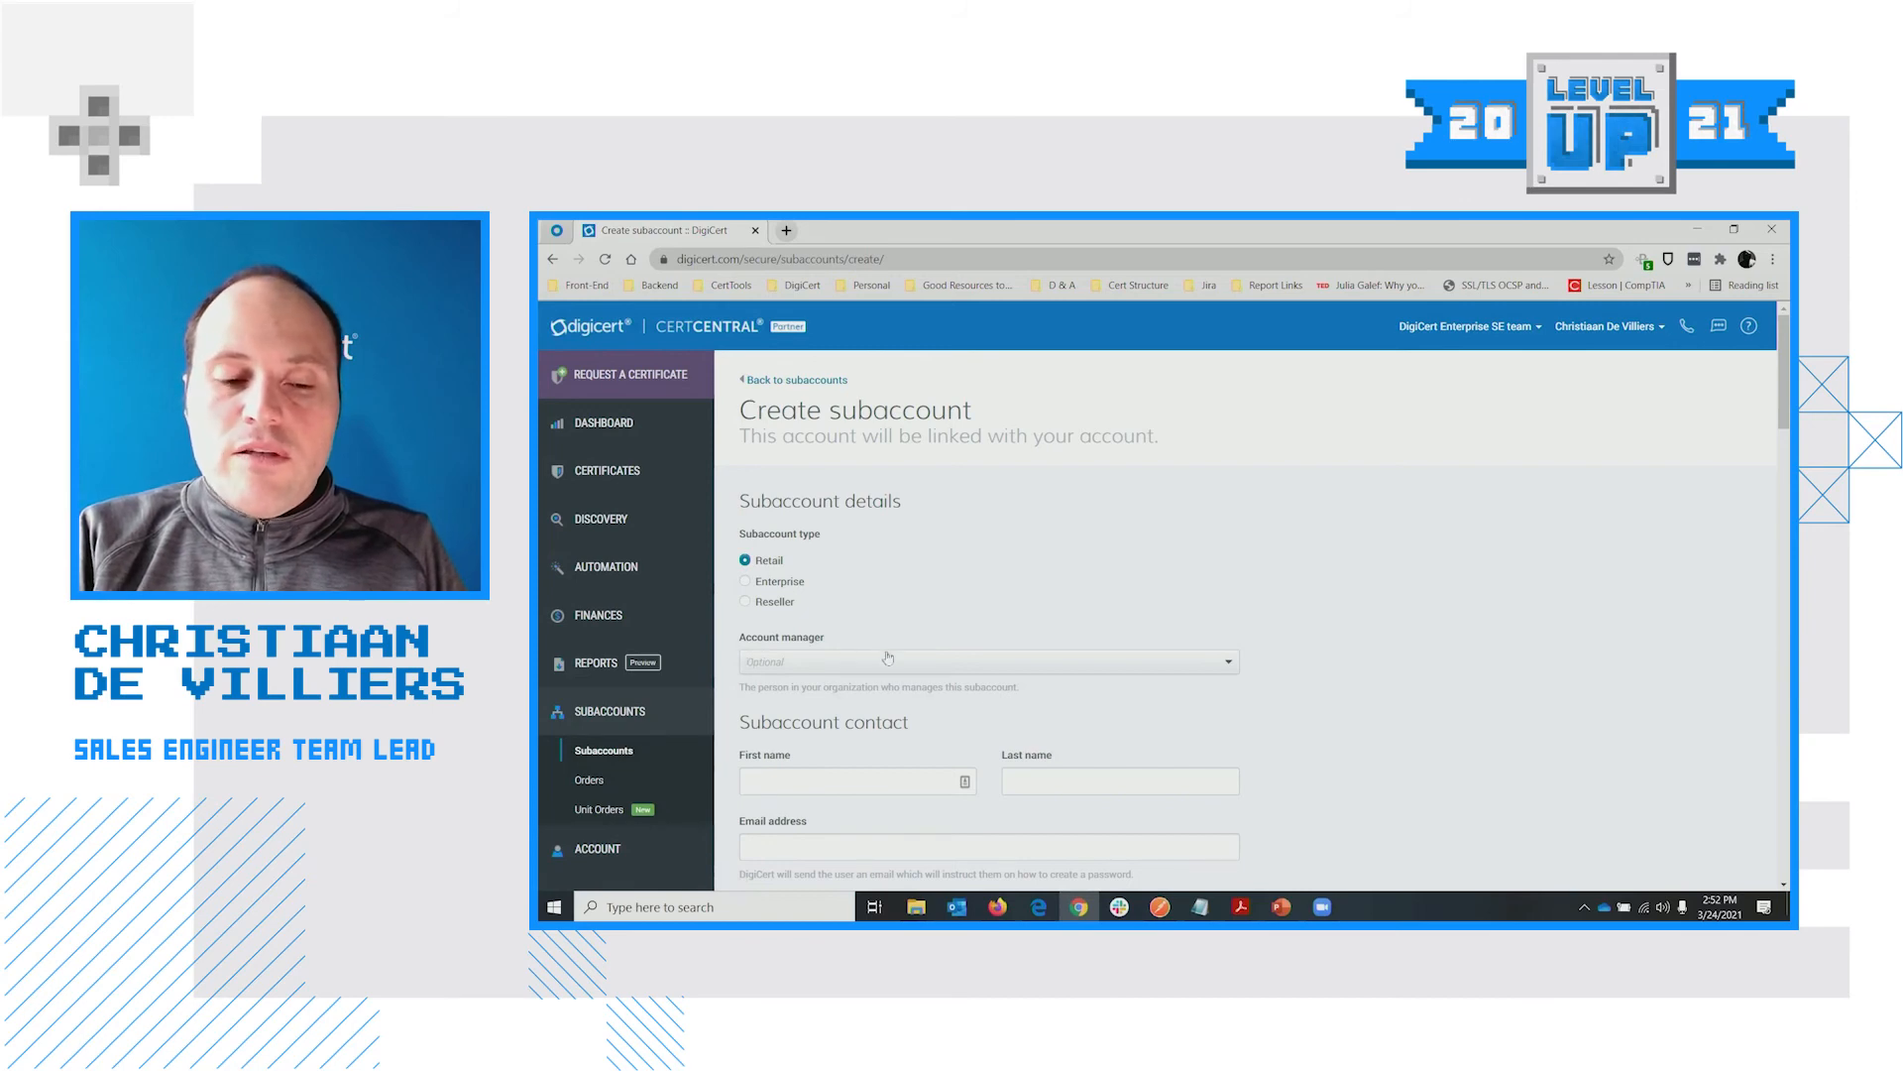
scroll(1321, 643, down, 1)
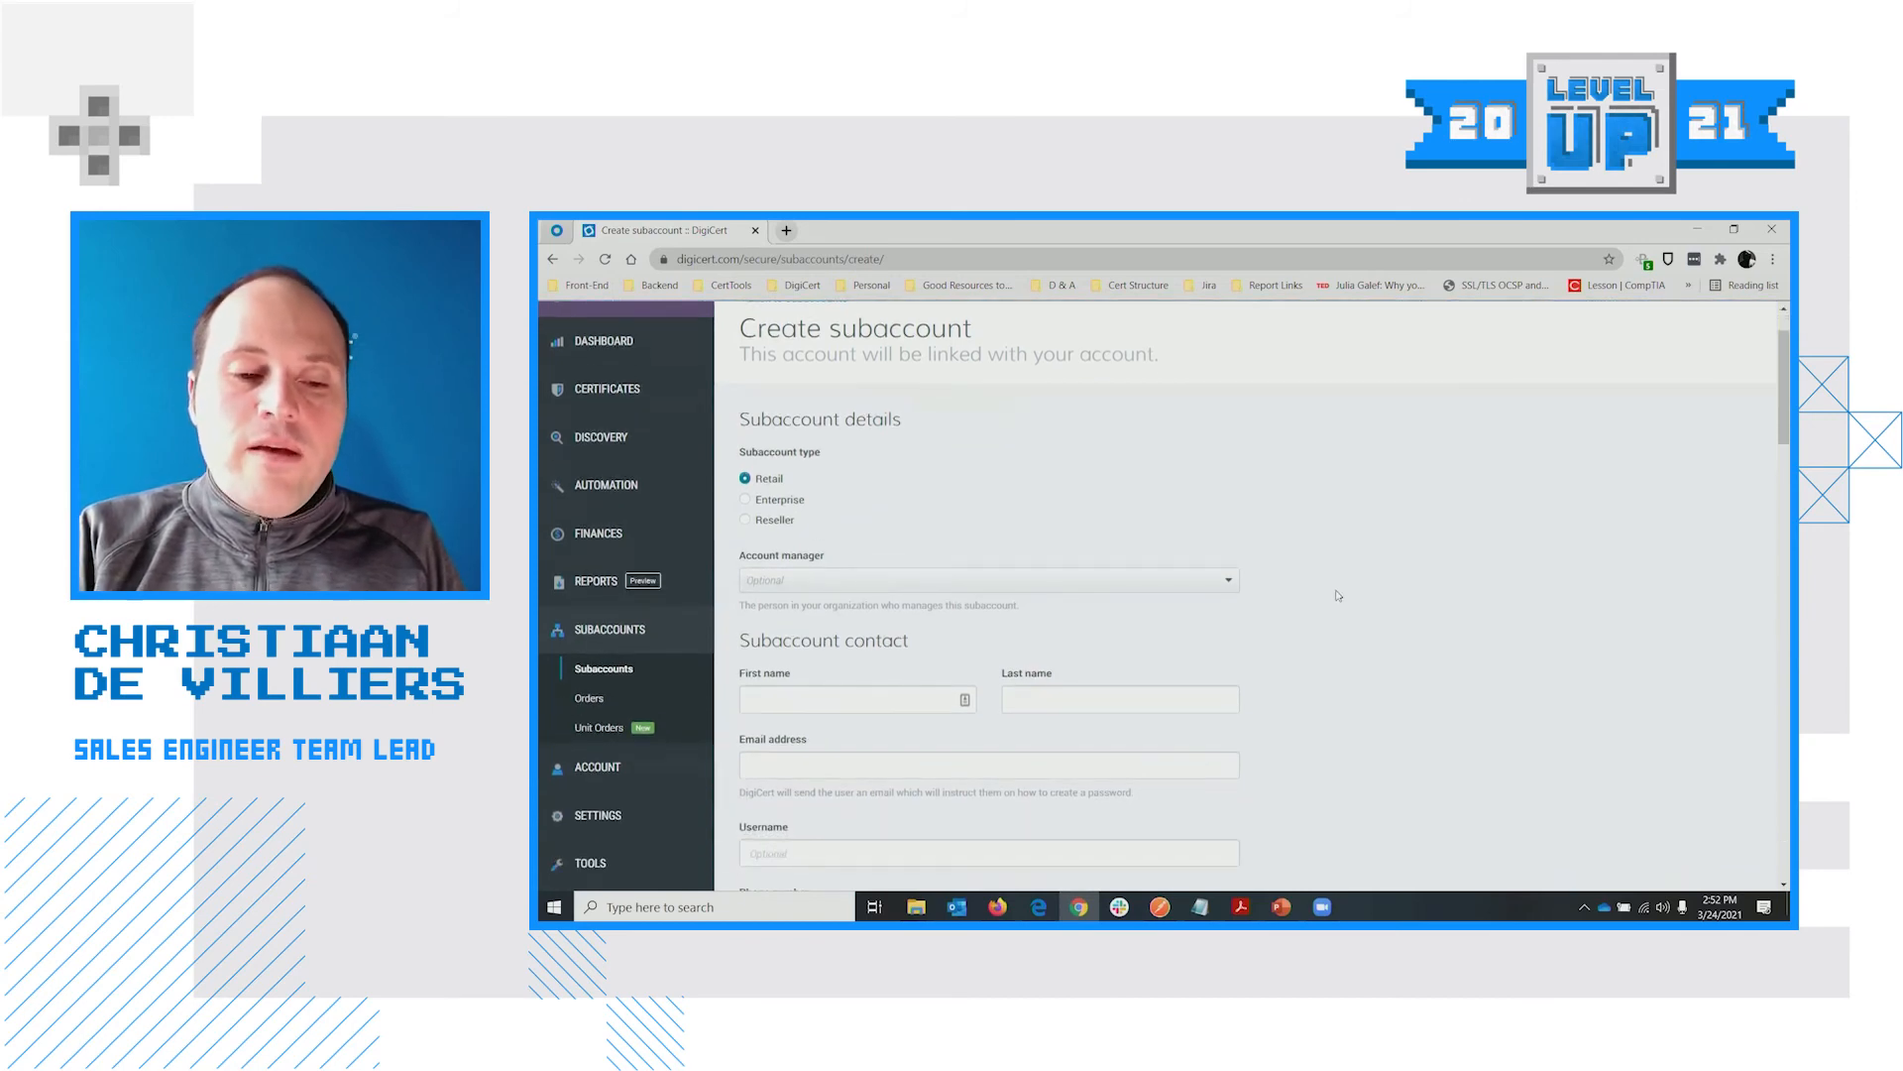
click(1305, 540)
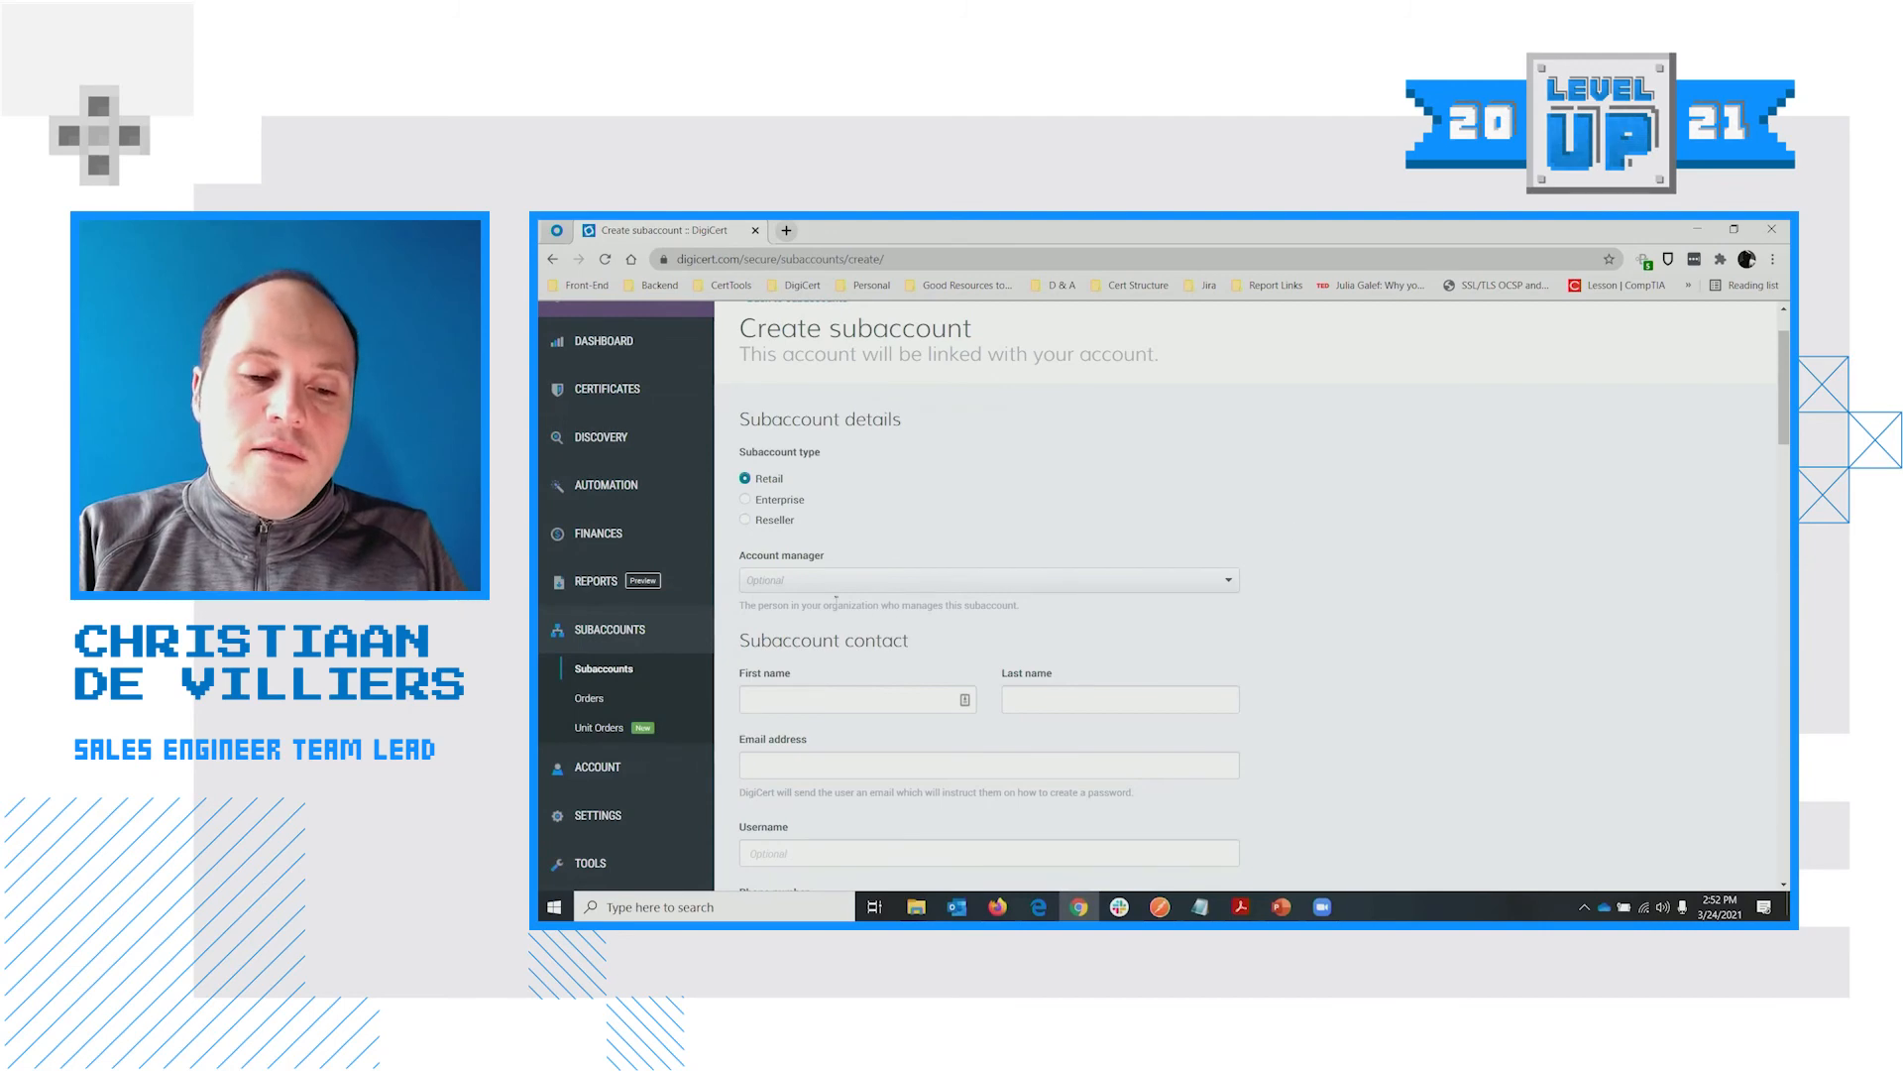
scroll(814, 490, down, 3)
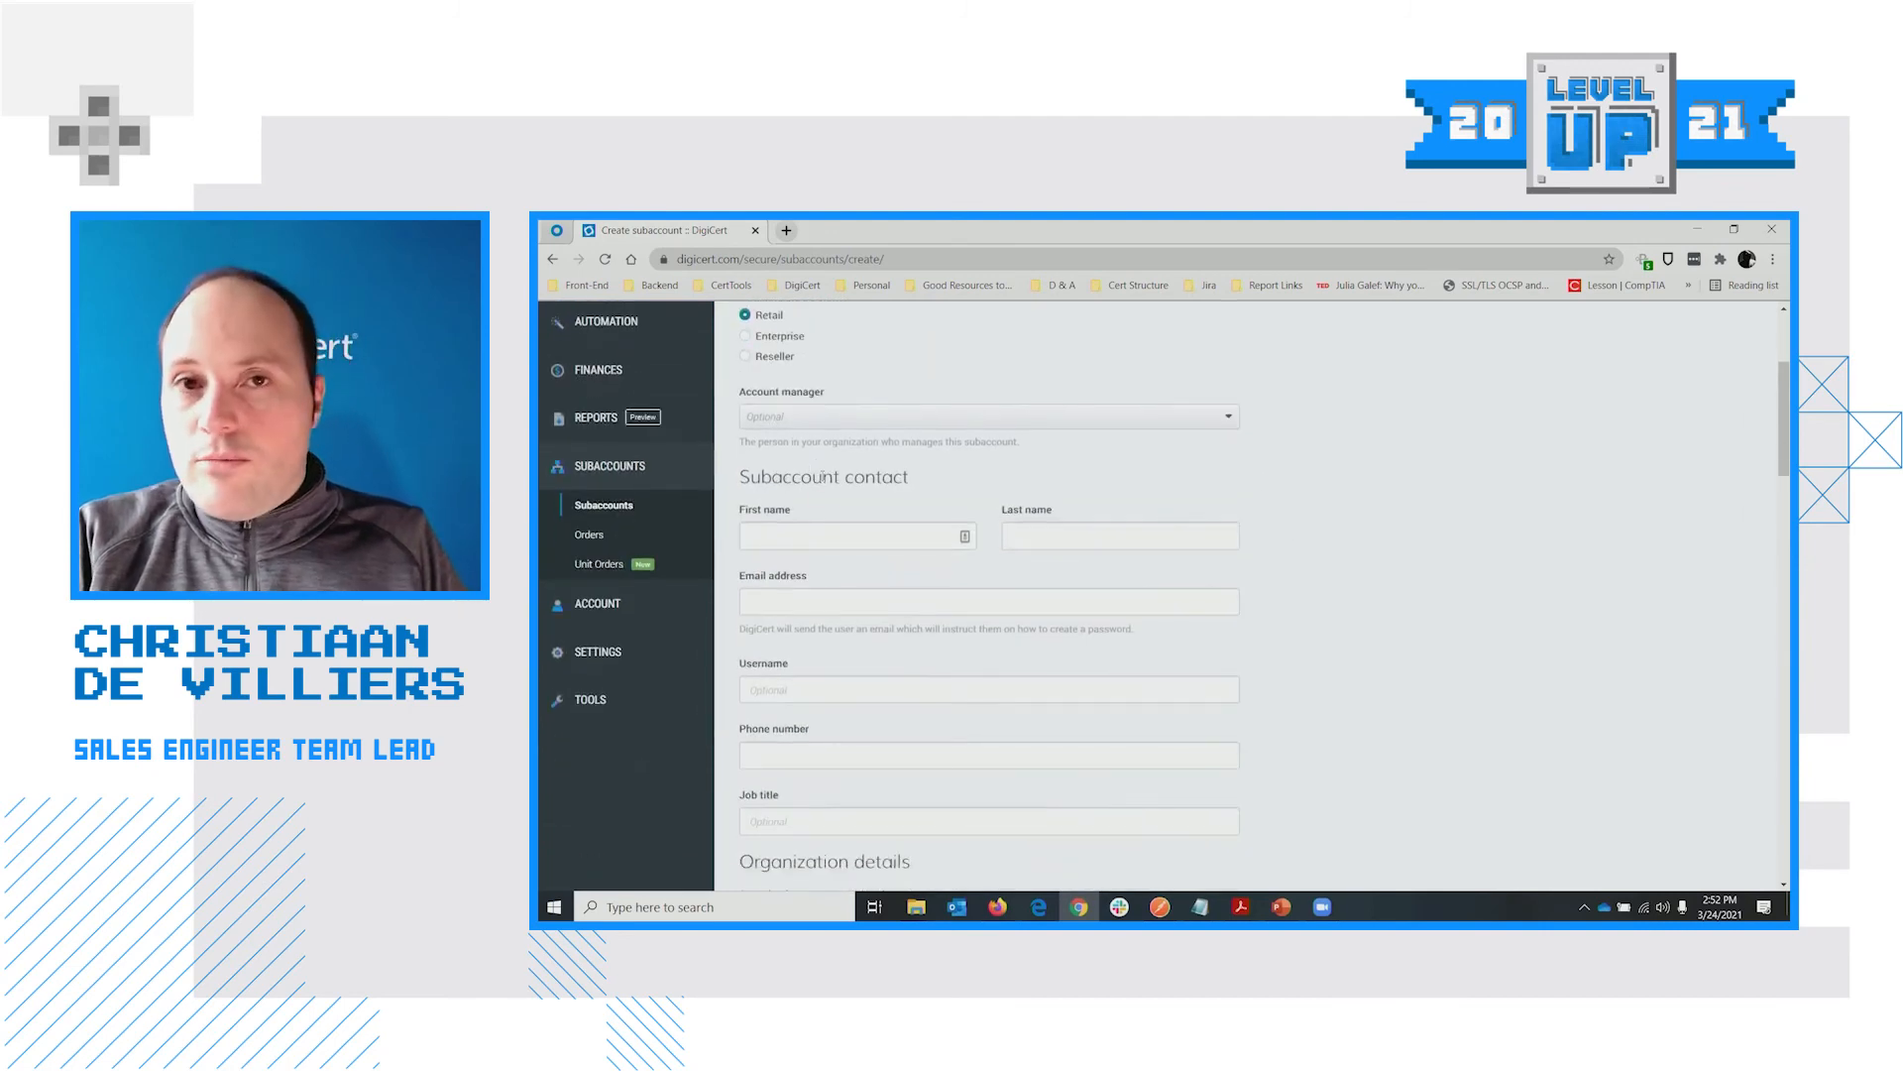
Review the form's Subaccount contact, Billing contact and Products sections
scroll(822, 476, down, 1)
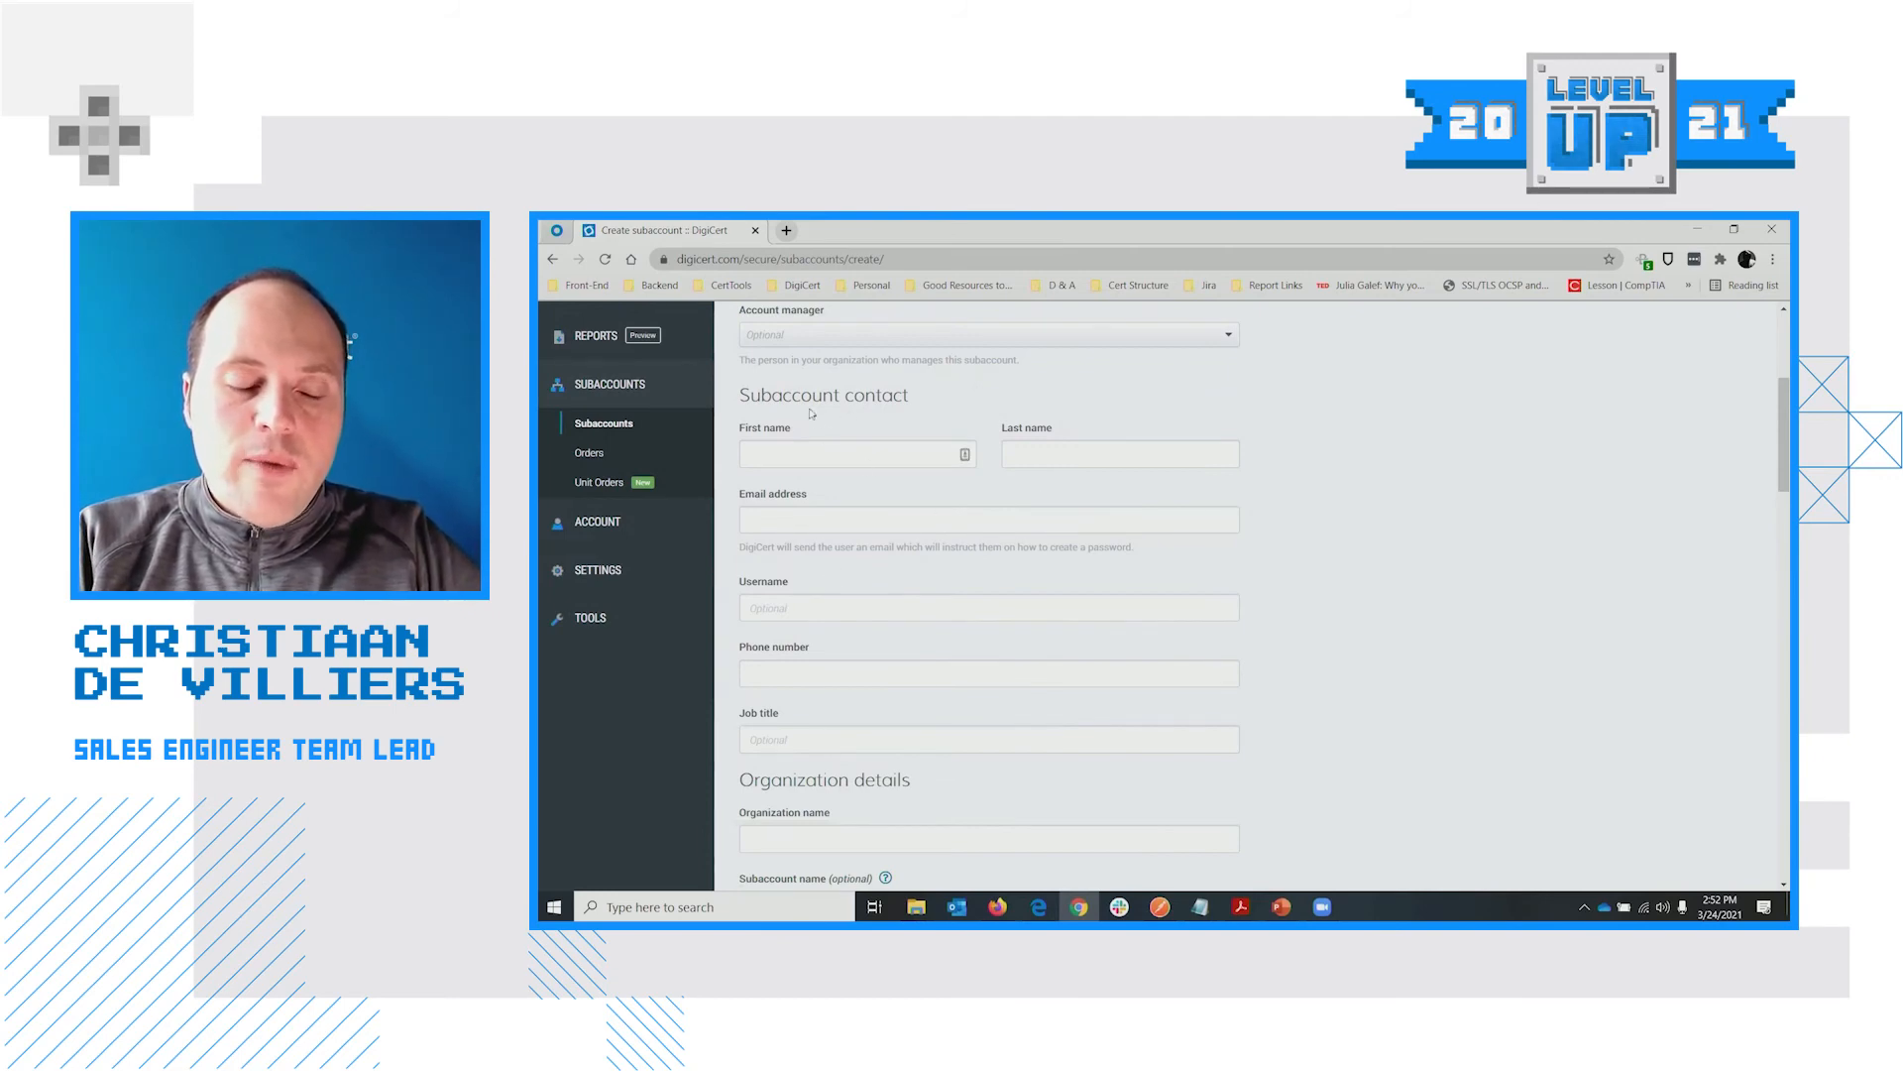
drag(742, 394, 912, 401)
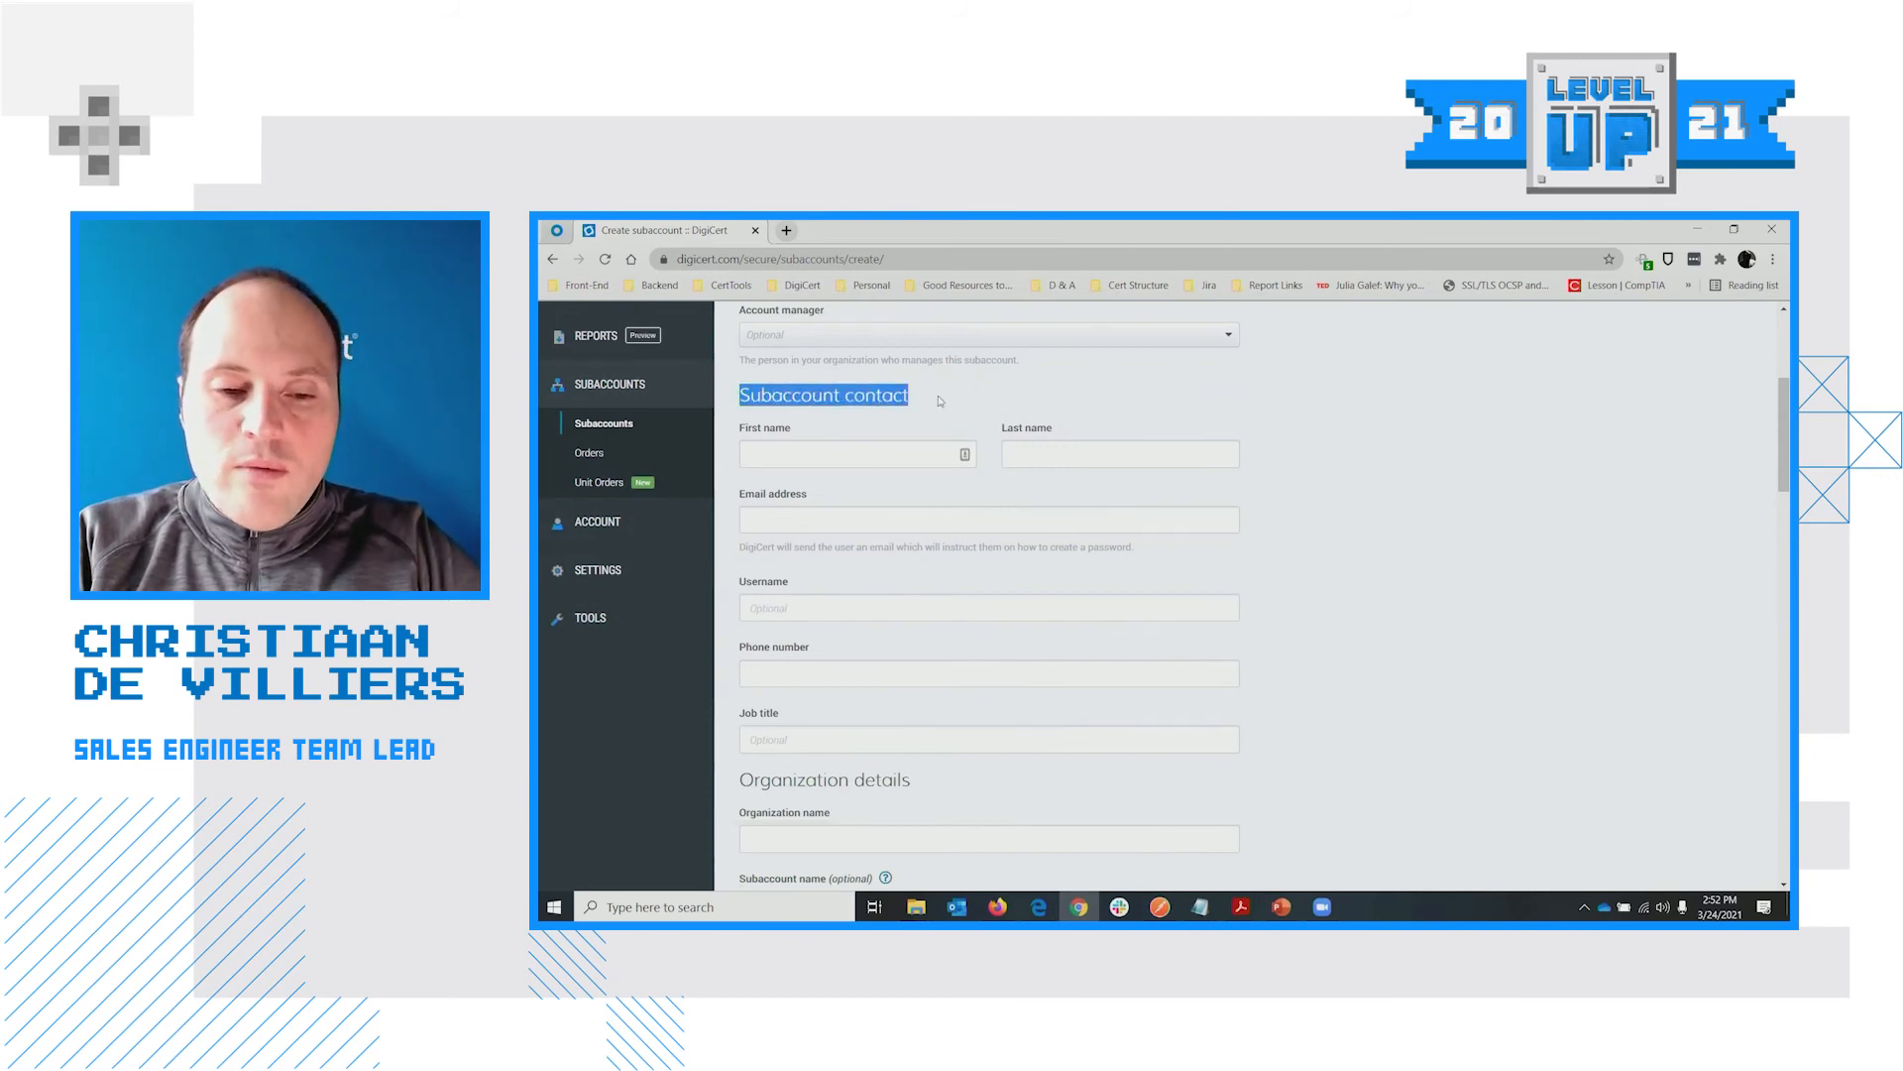
click(950, 412)
scroll(944, 454, down, 1)
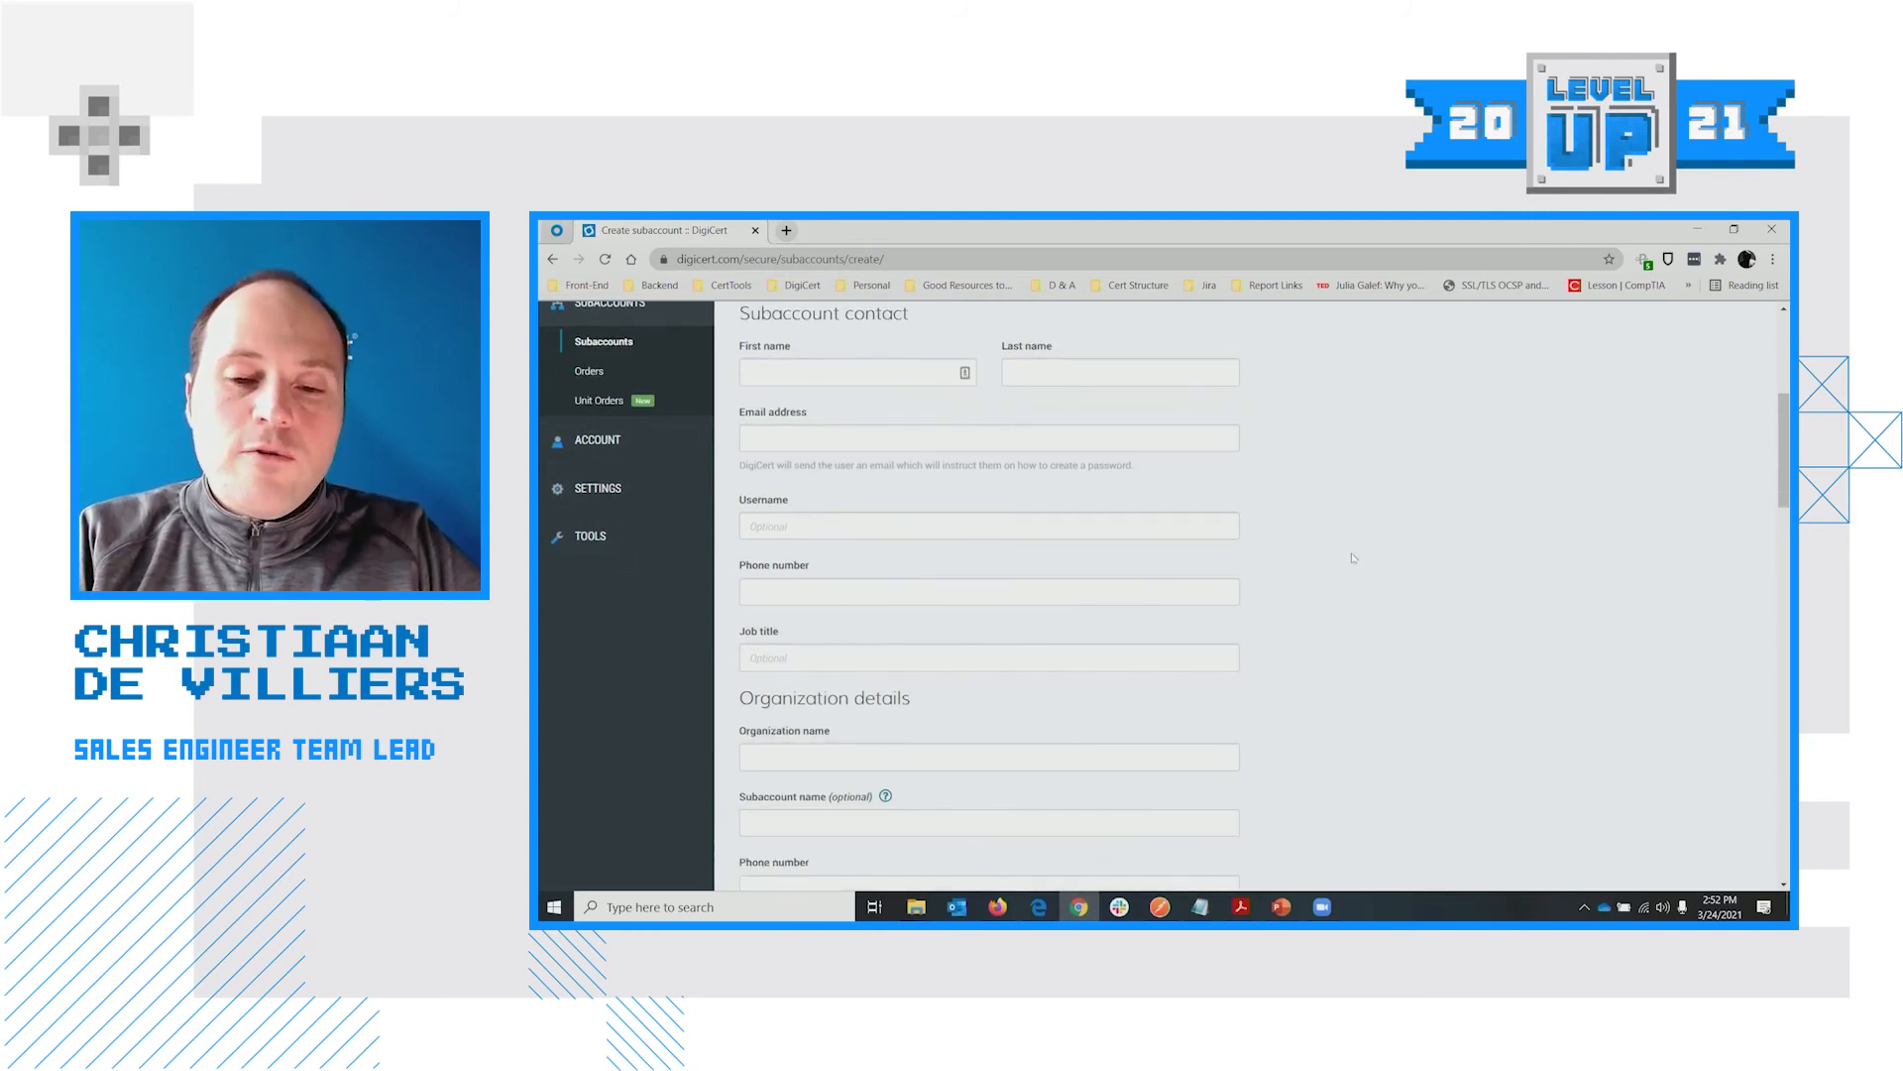
scroll(1292, 576, down, 5)
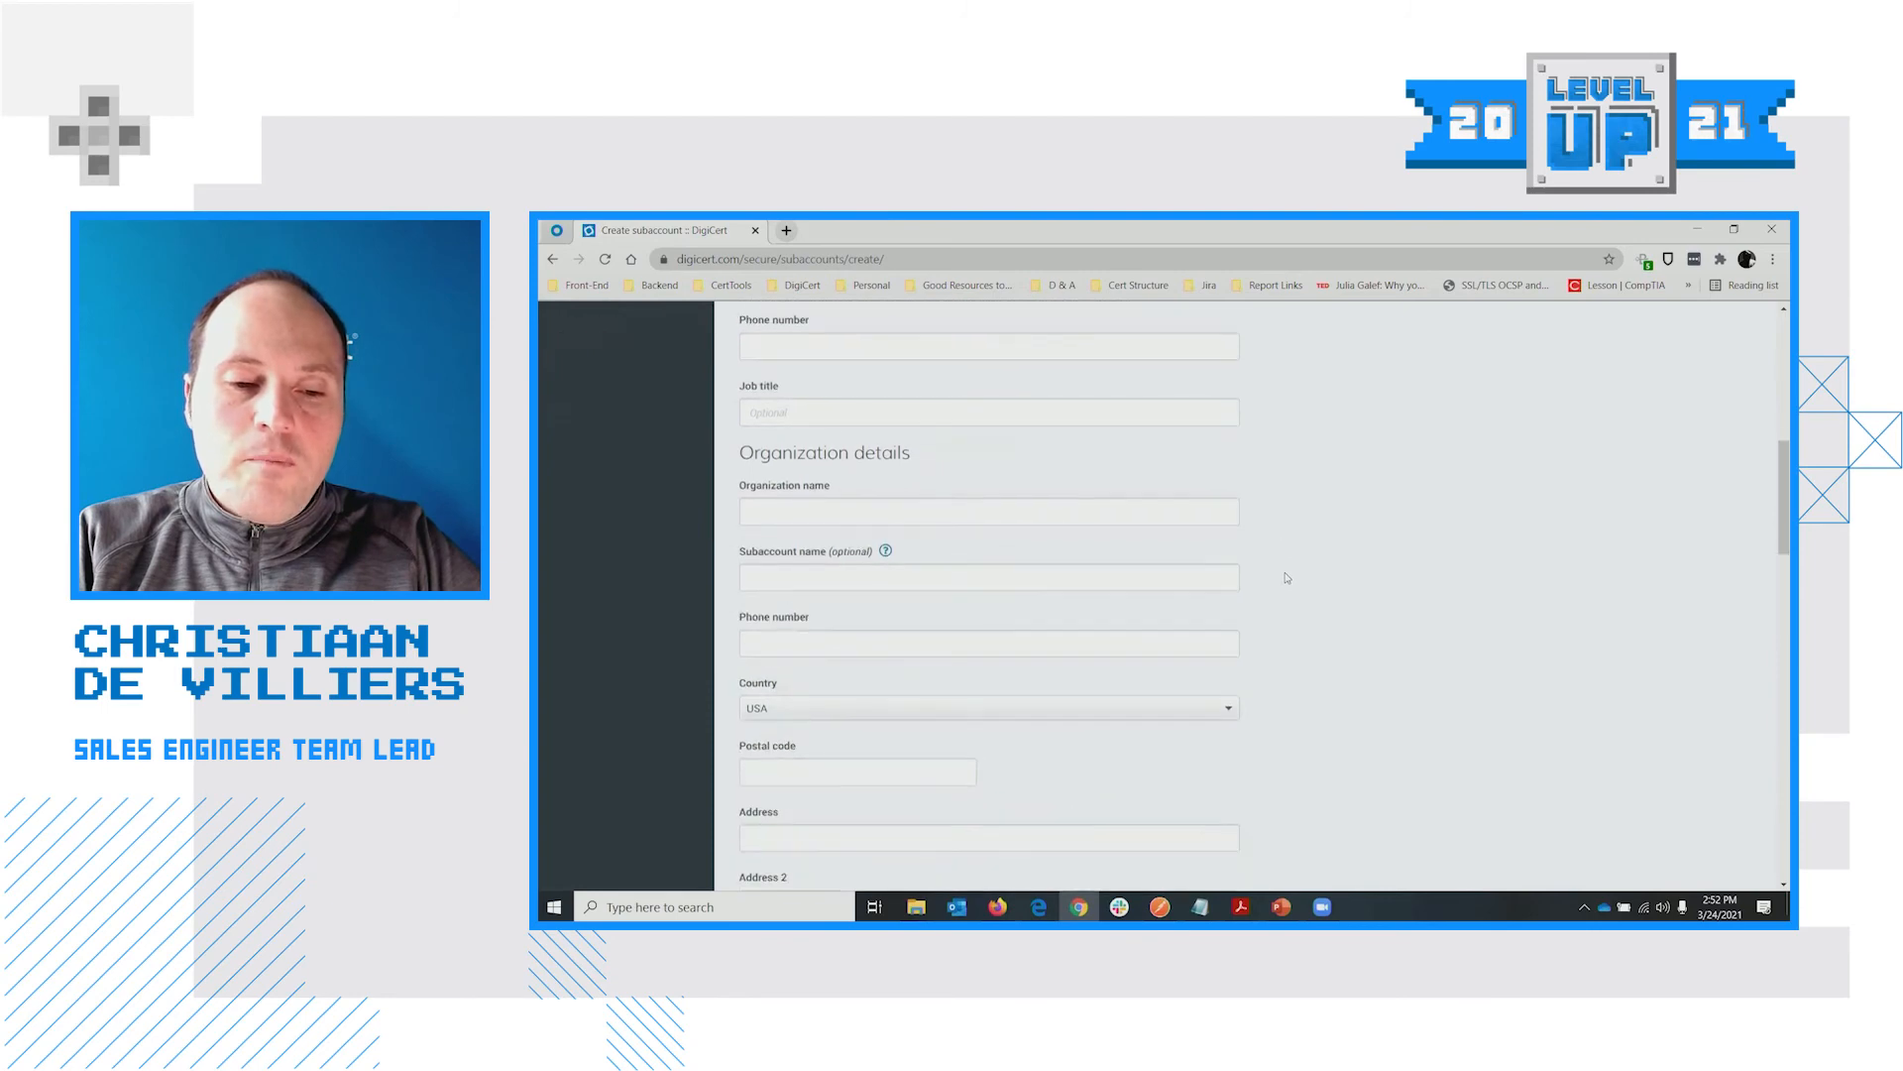
scroll(987, 448, up, 1)
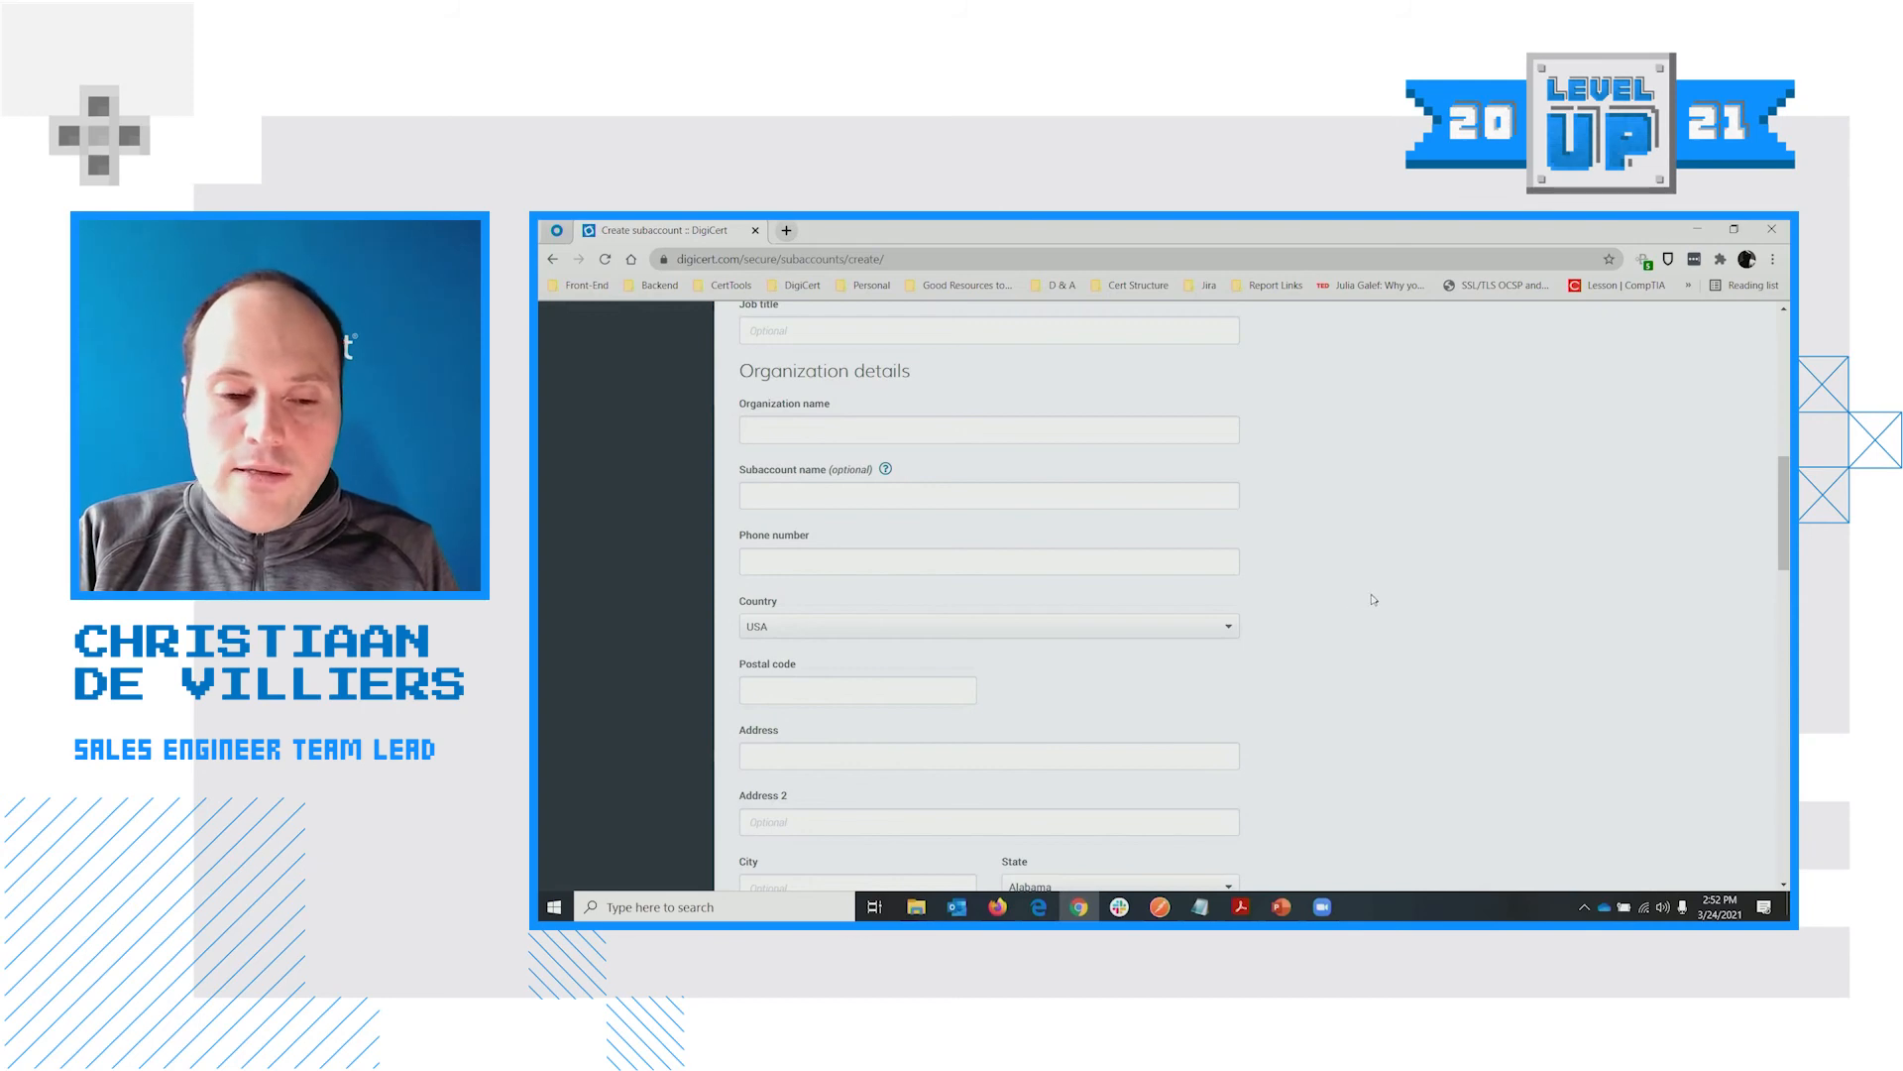
scroll(1373, 600, down, 3)
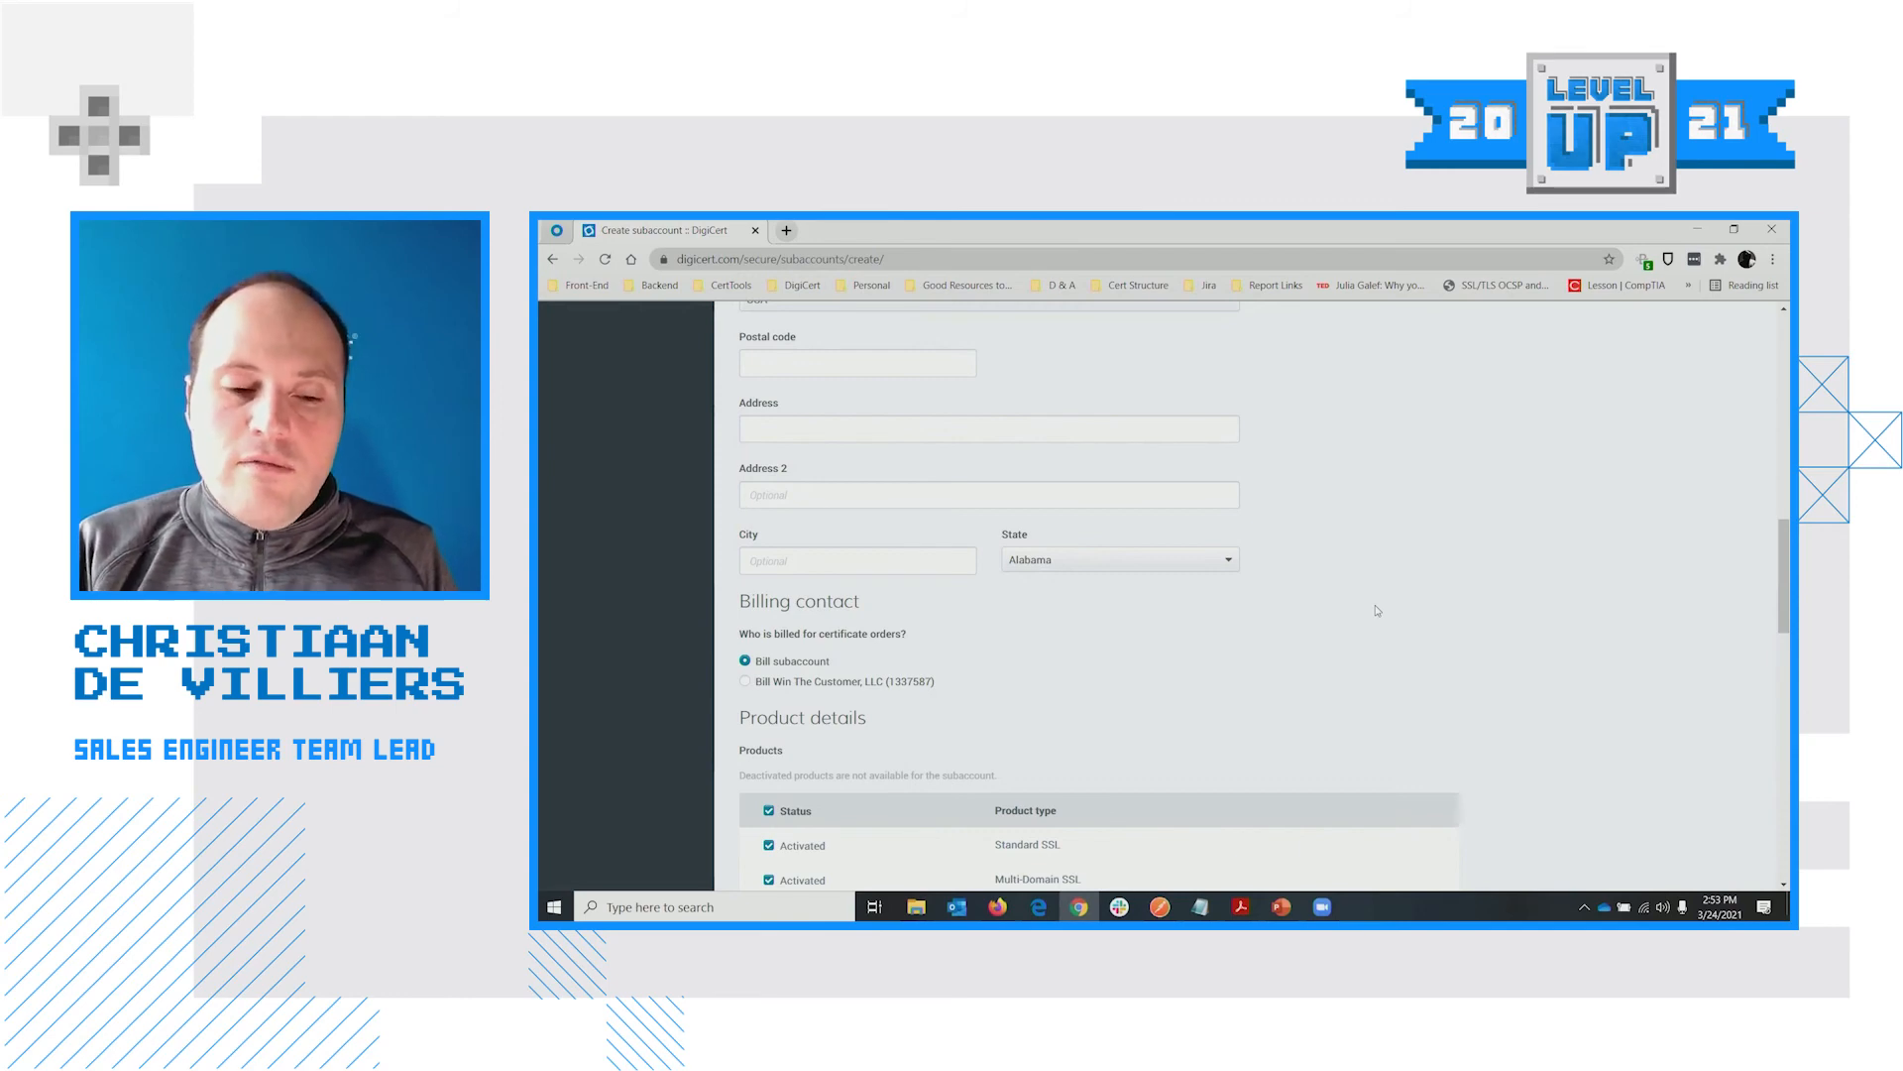
scroll(1403, 585, down, 3)
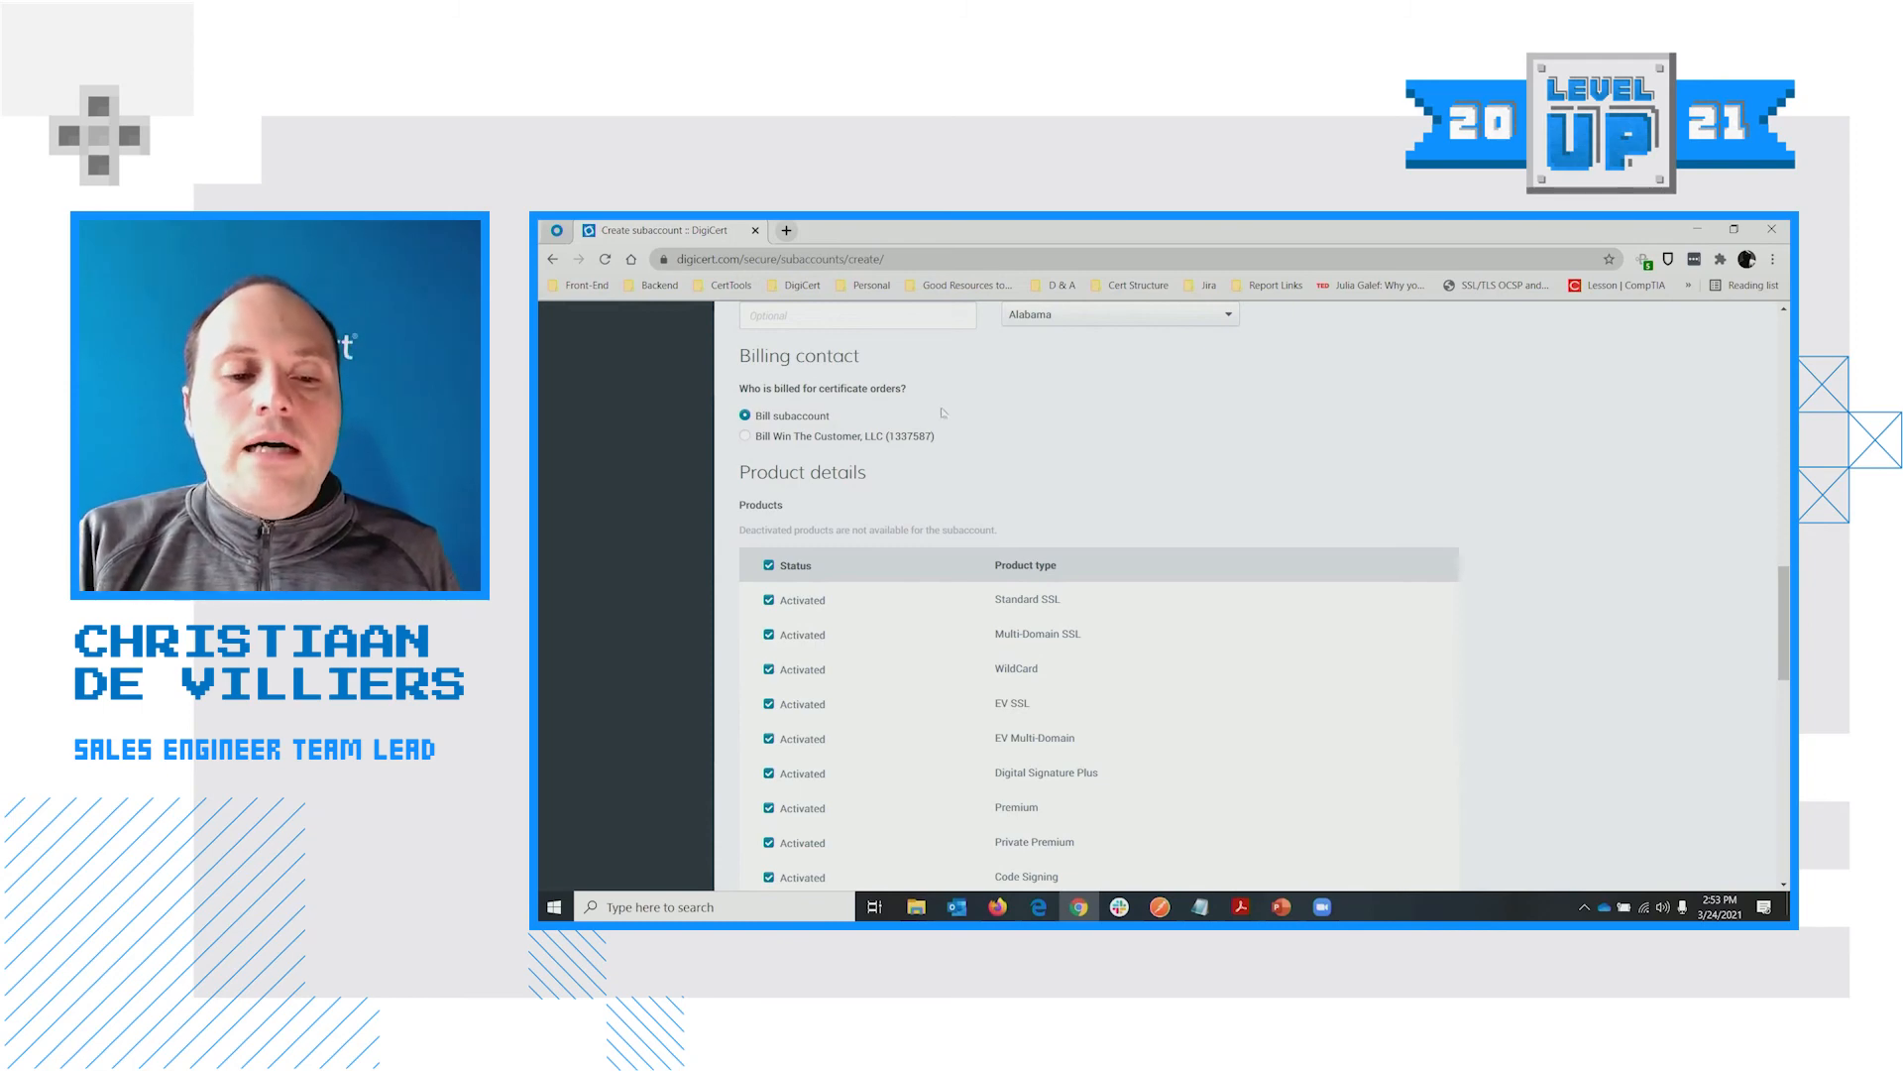
Bill the subaccount's certificate orders to the parent organization and review the spending-limit and pricing options
click(799, 438)
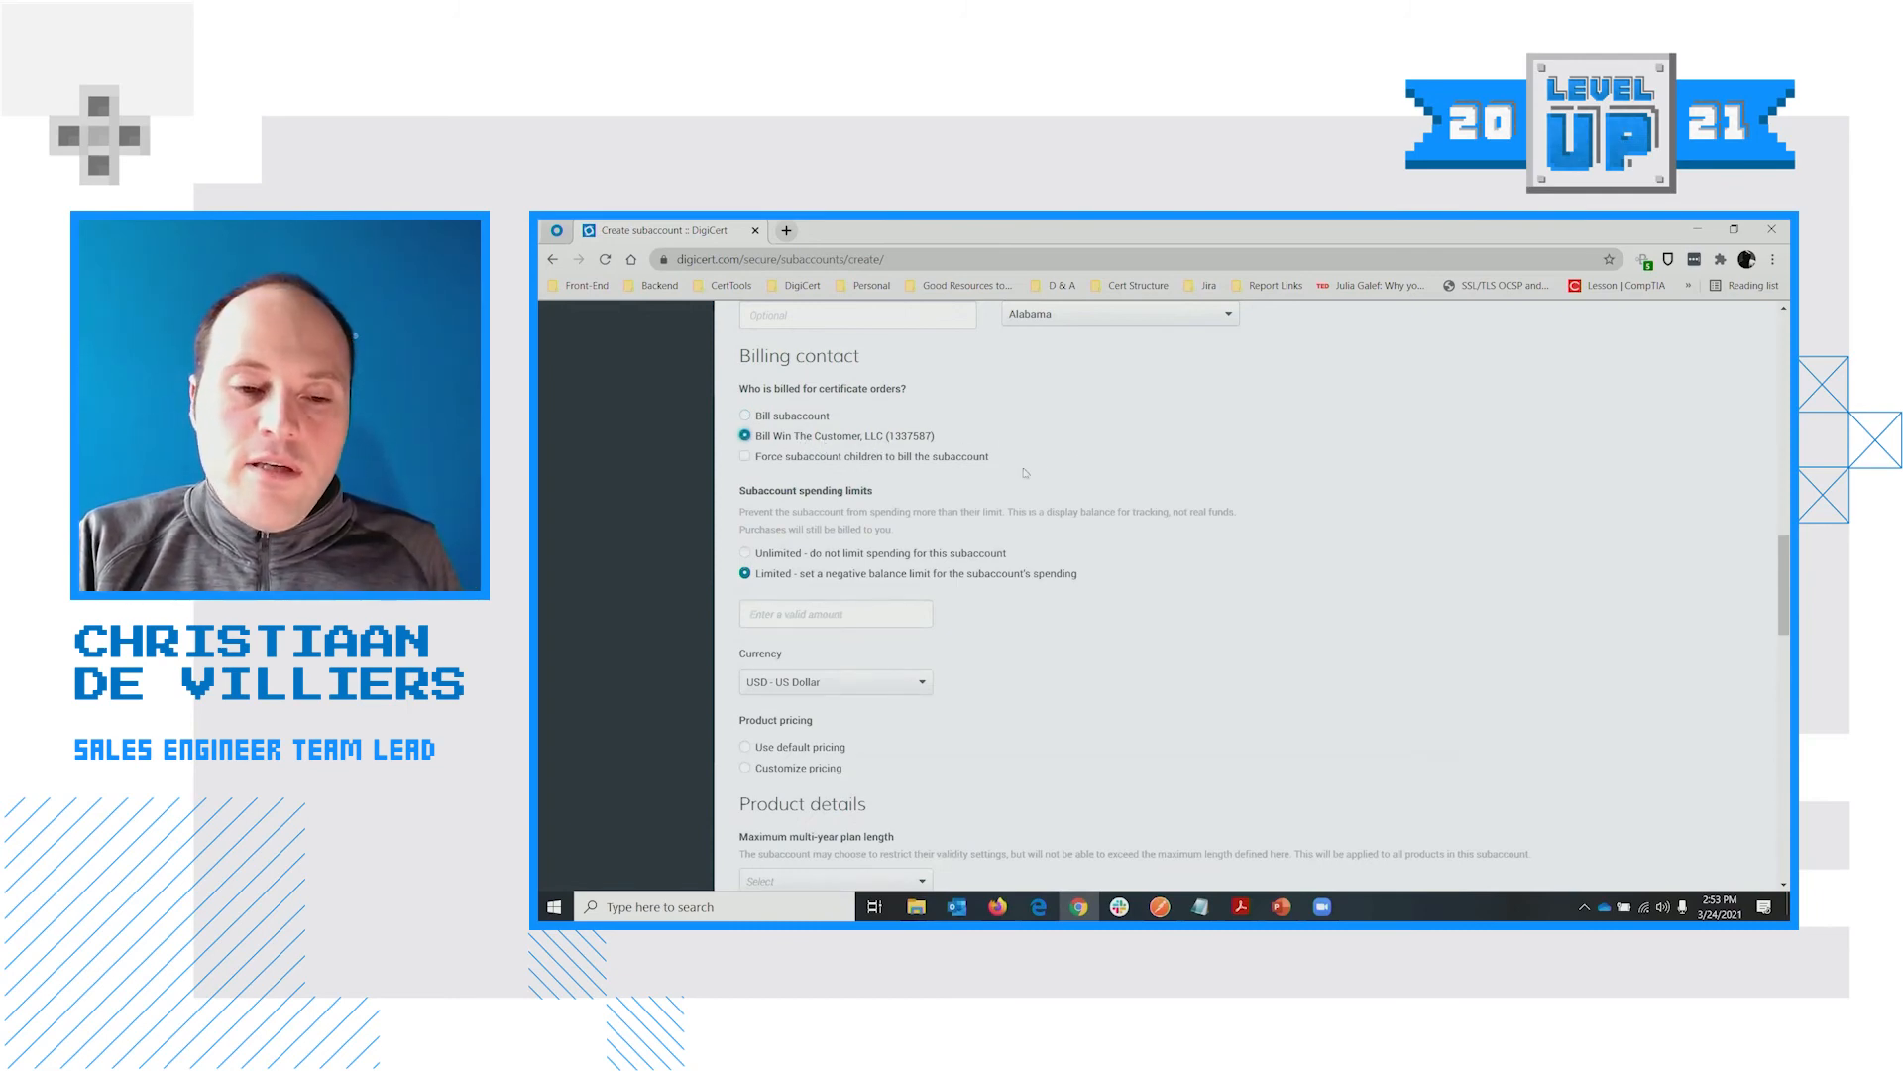
scroll(828, 512, up, 1)
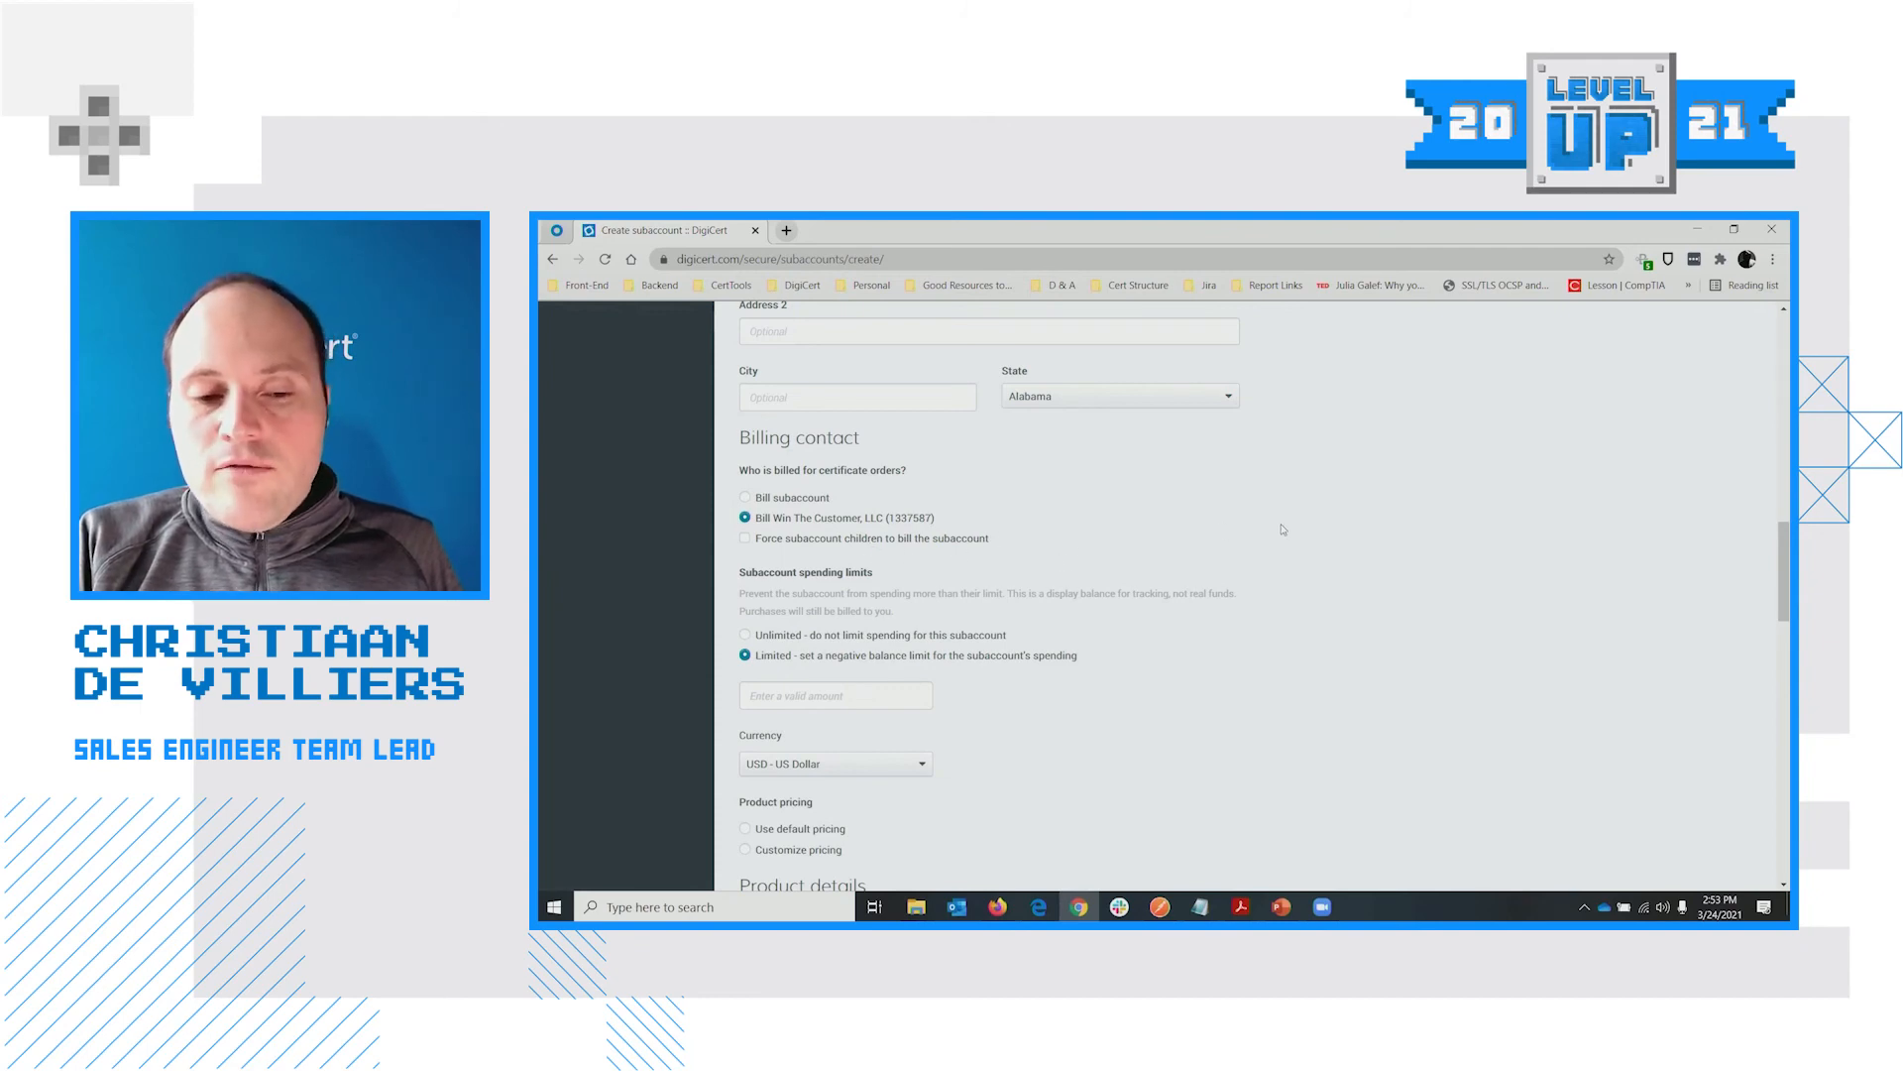
scroll(1360, 532, up, 1)
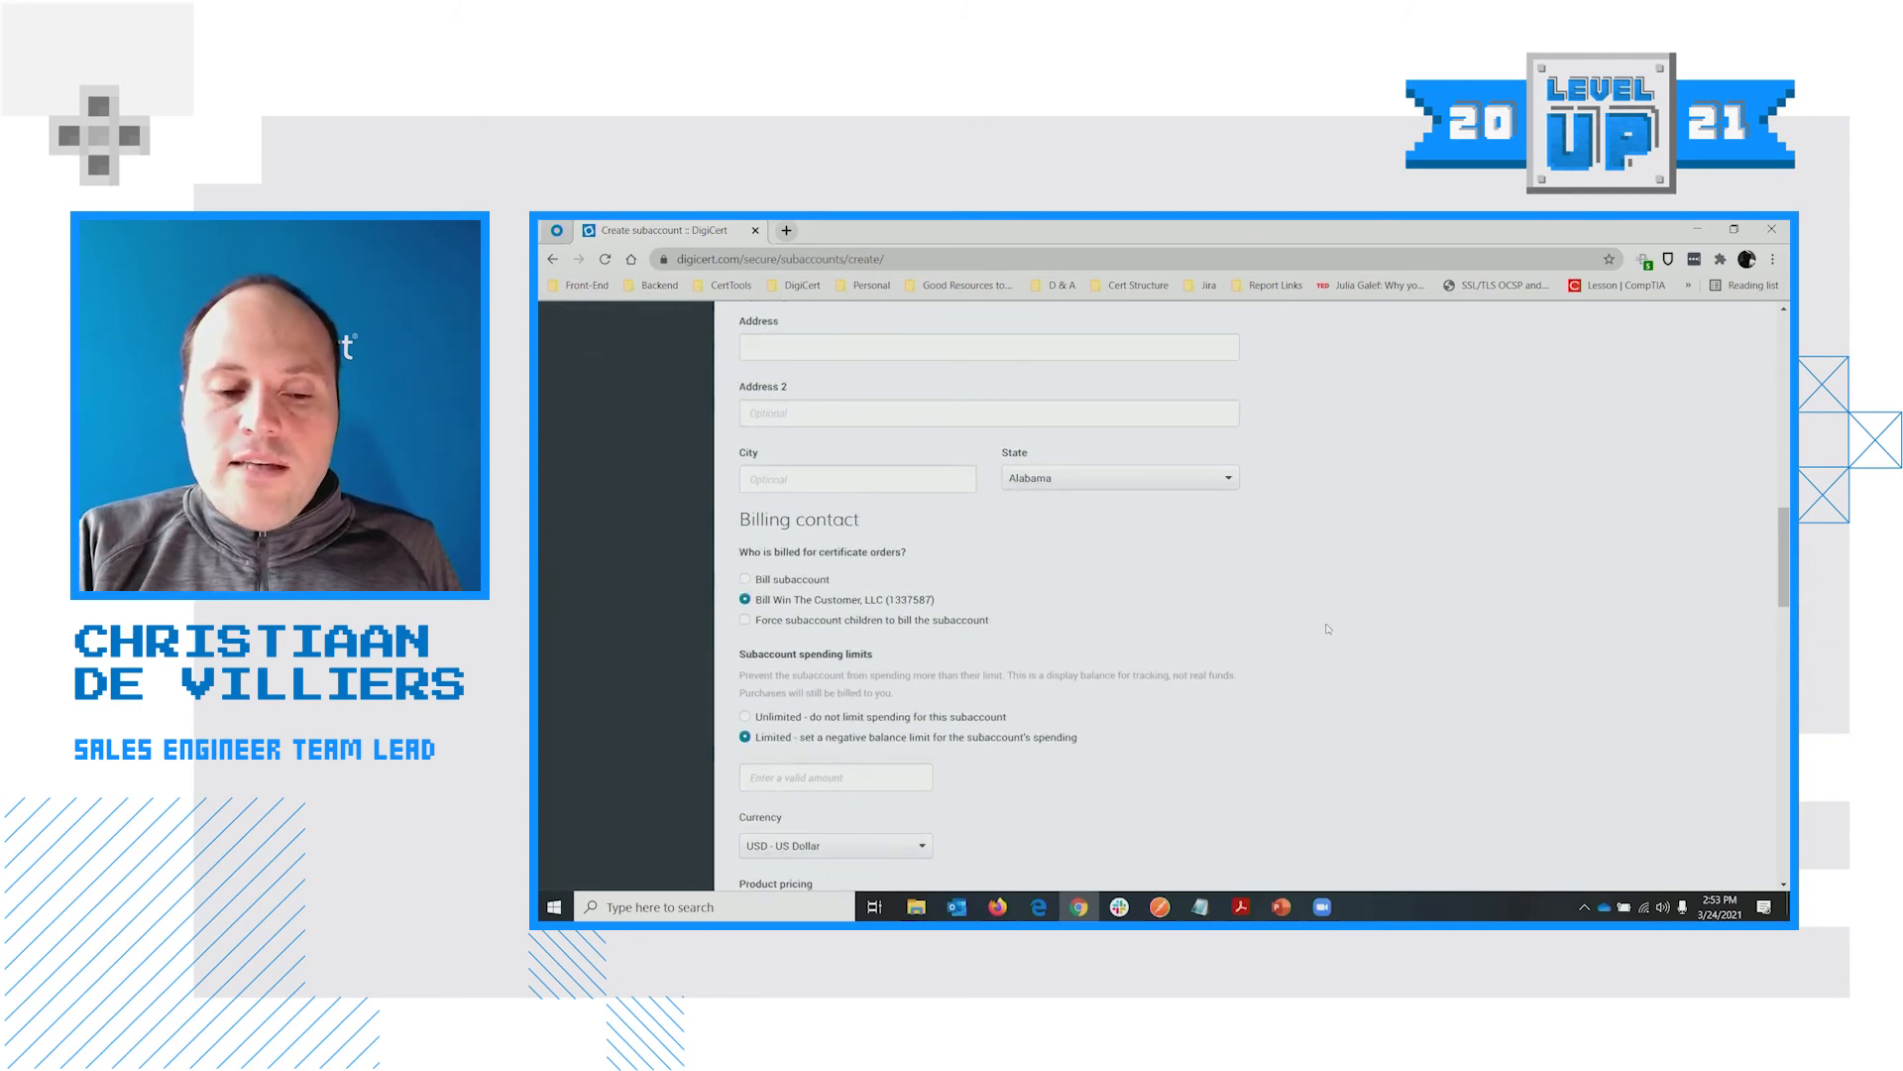
scroll(1327, 630, up, 1)
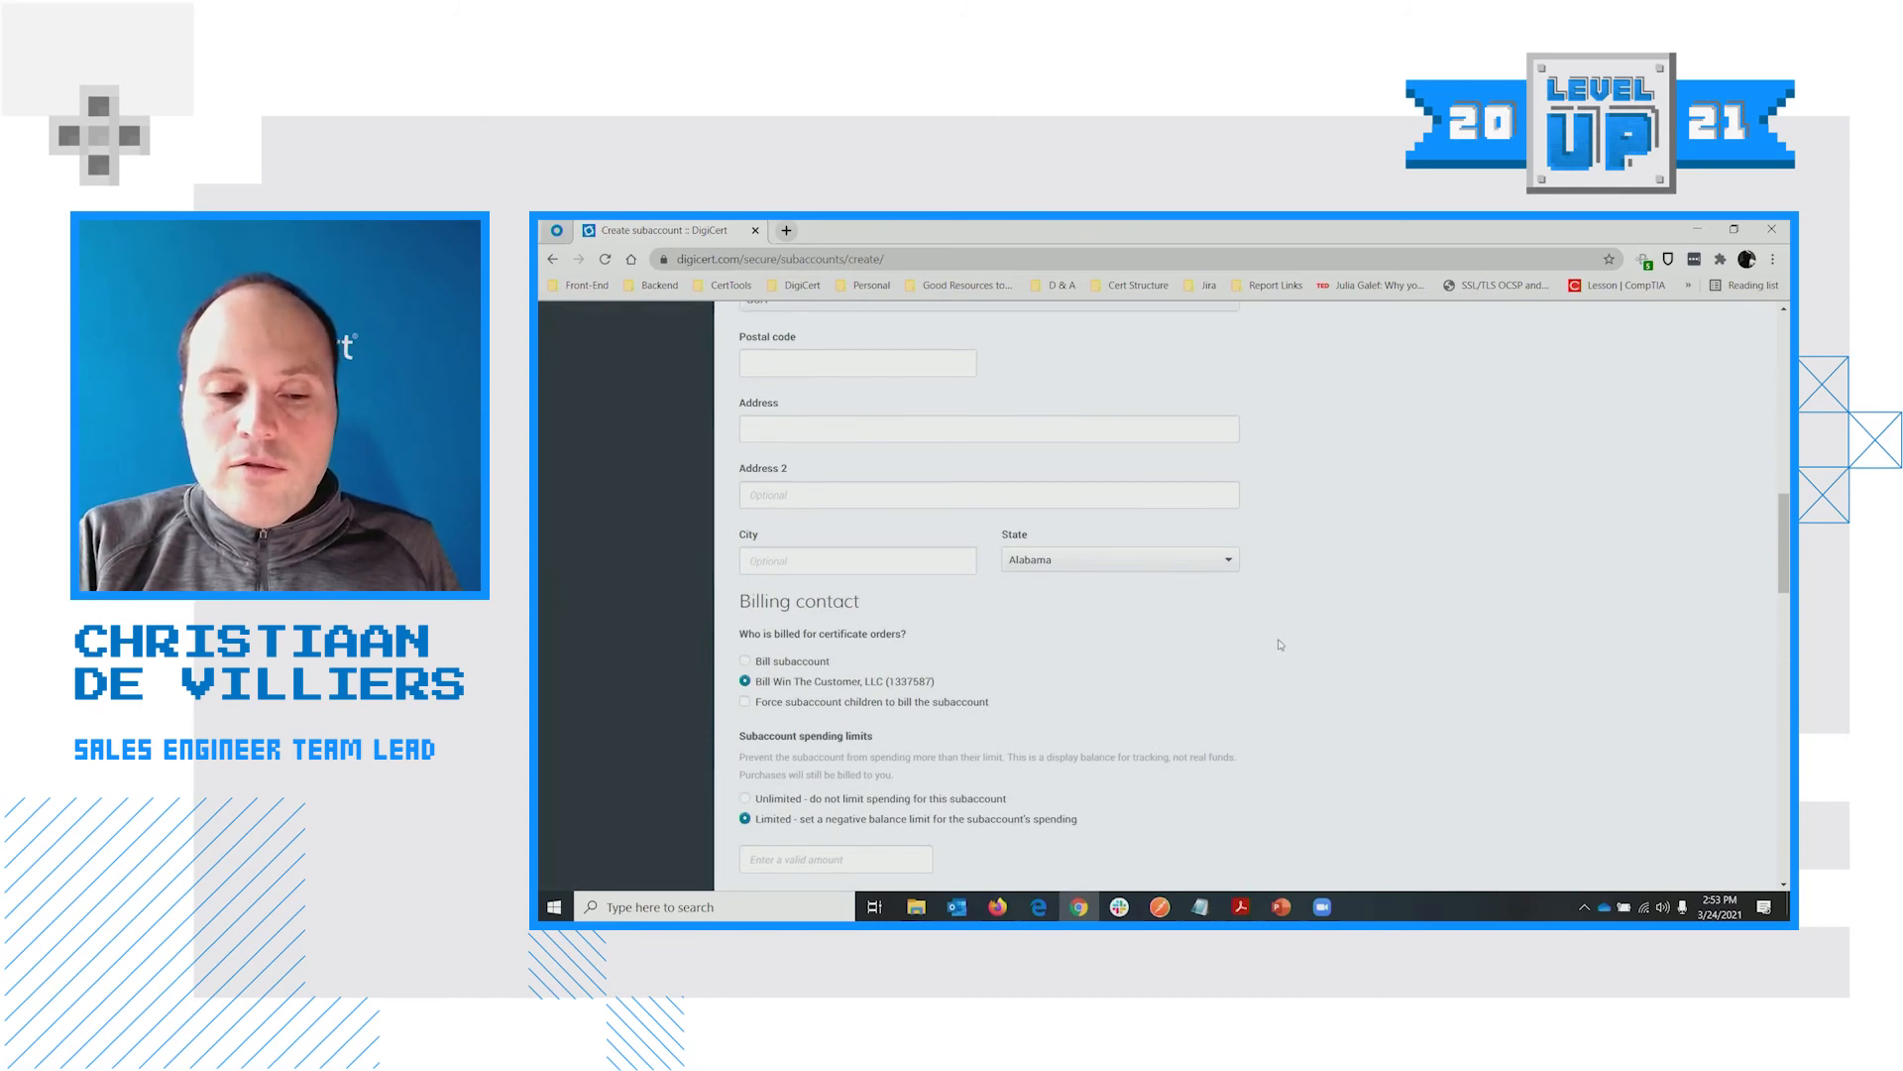
scroll(1279, 645, up, 10)
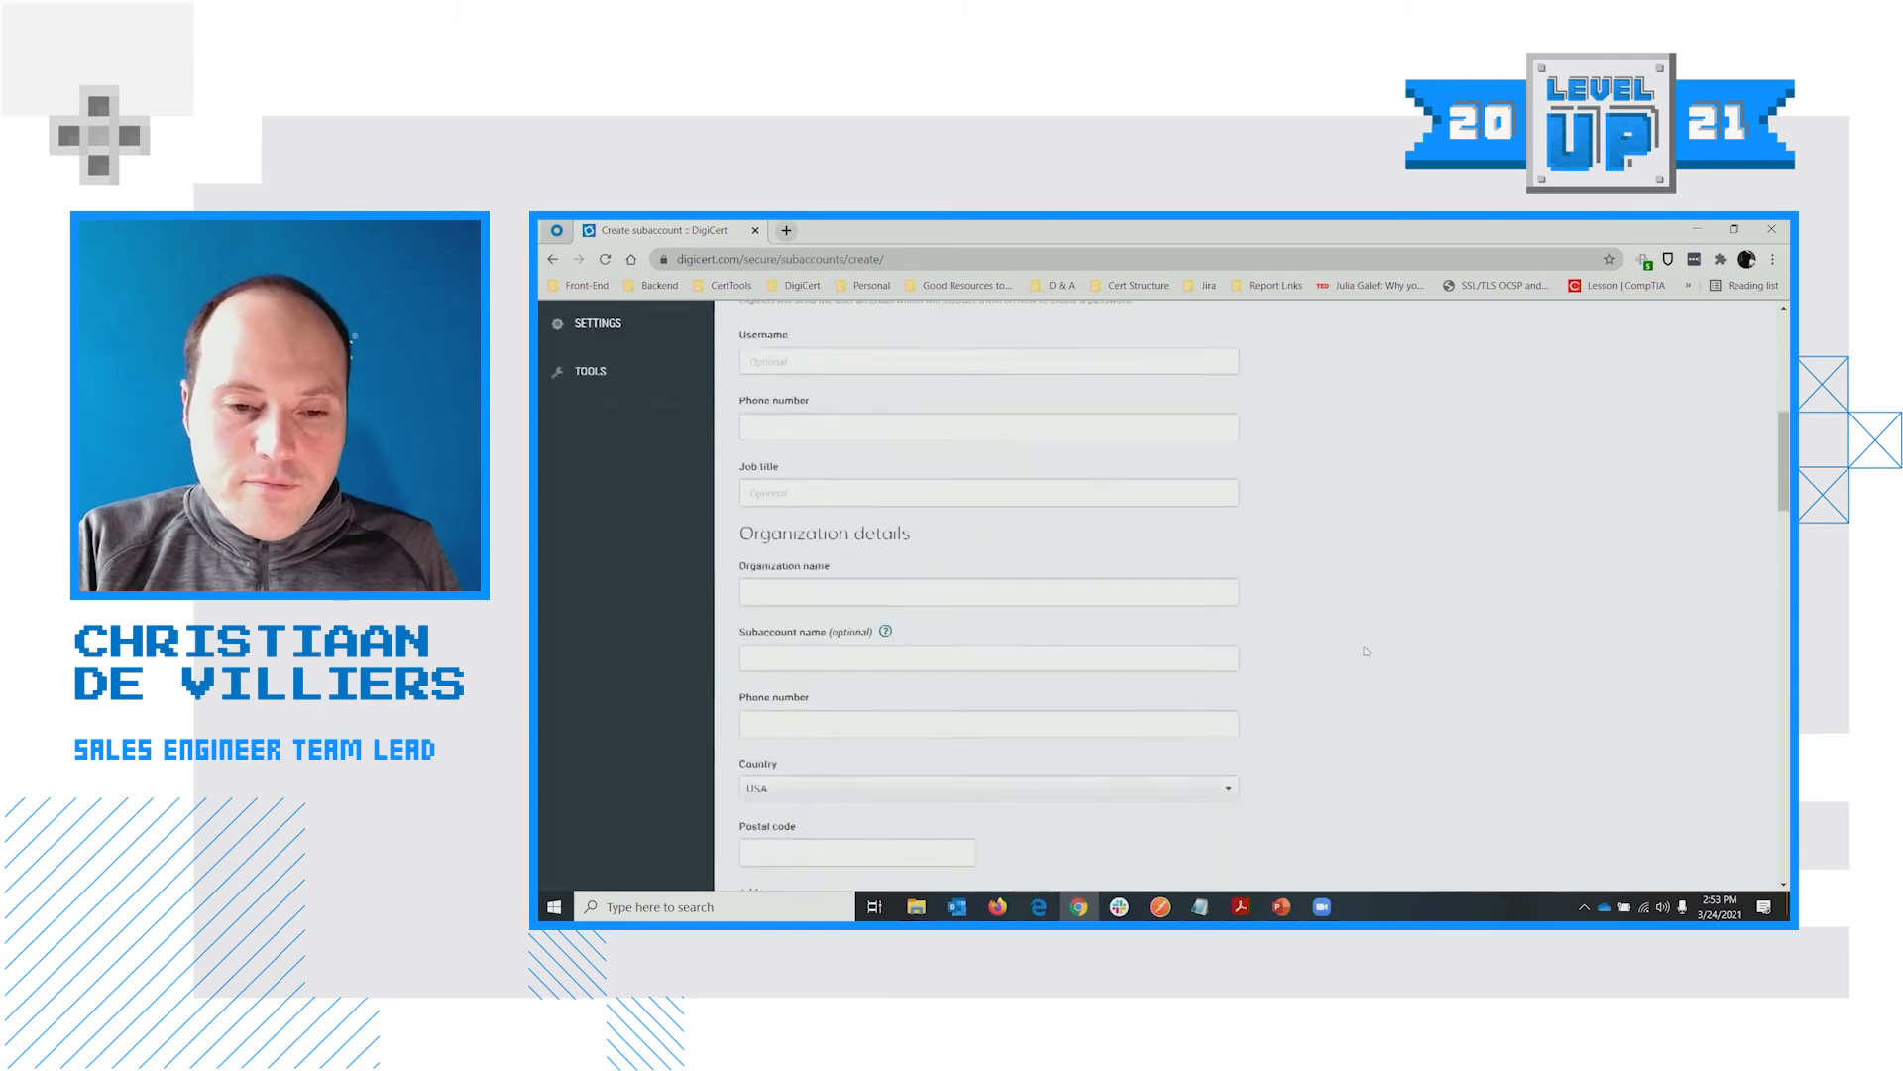
scroll(1374, 649, up, 2)
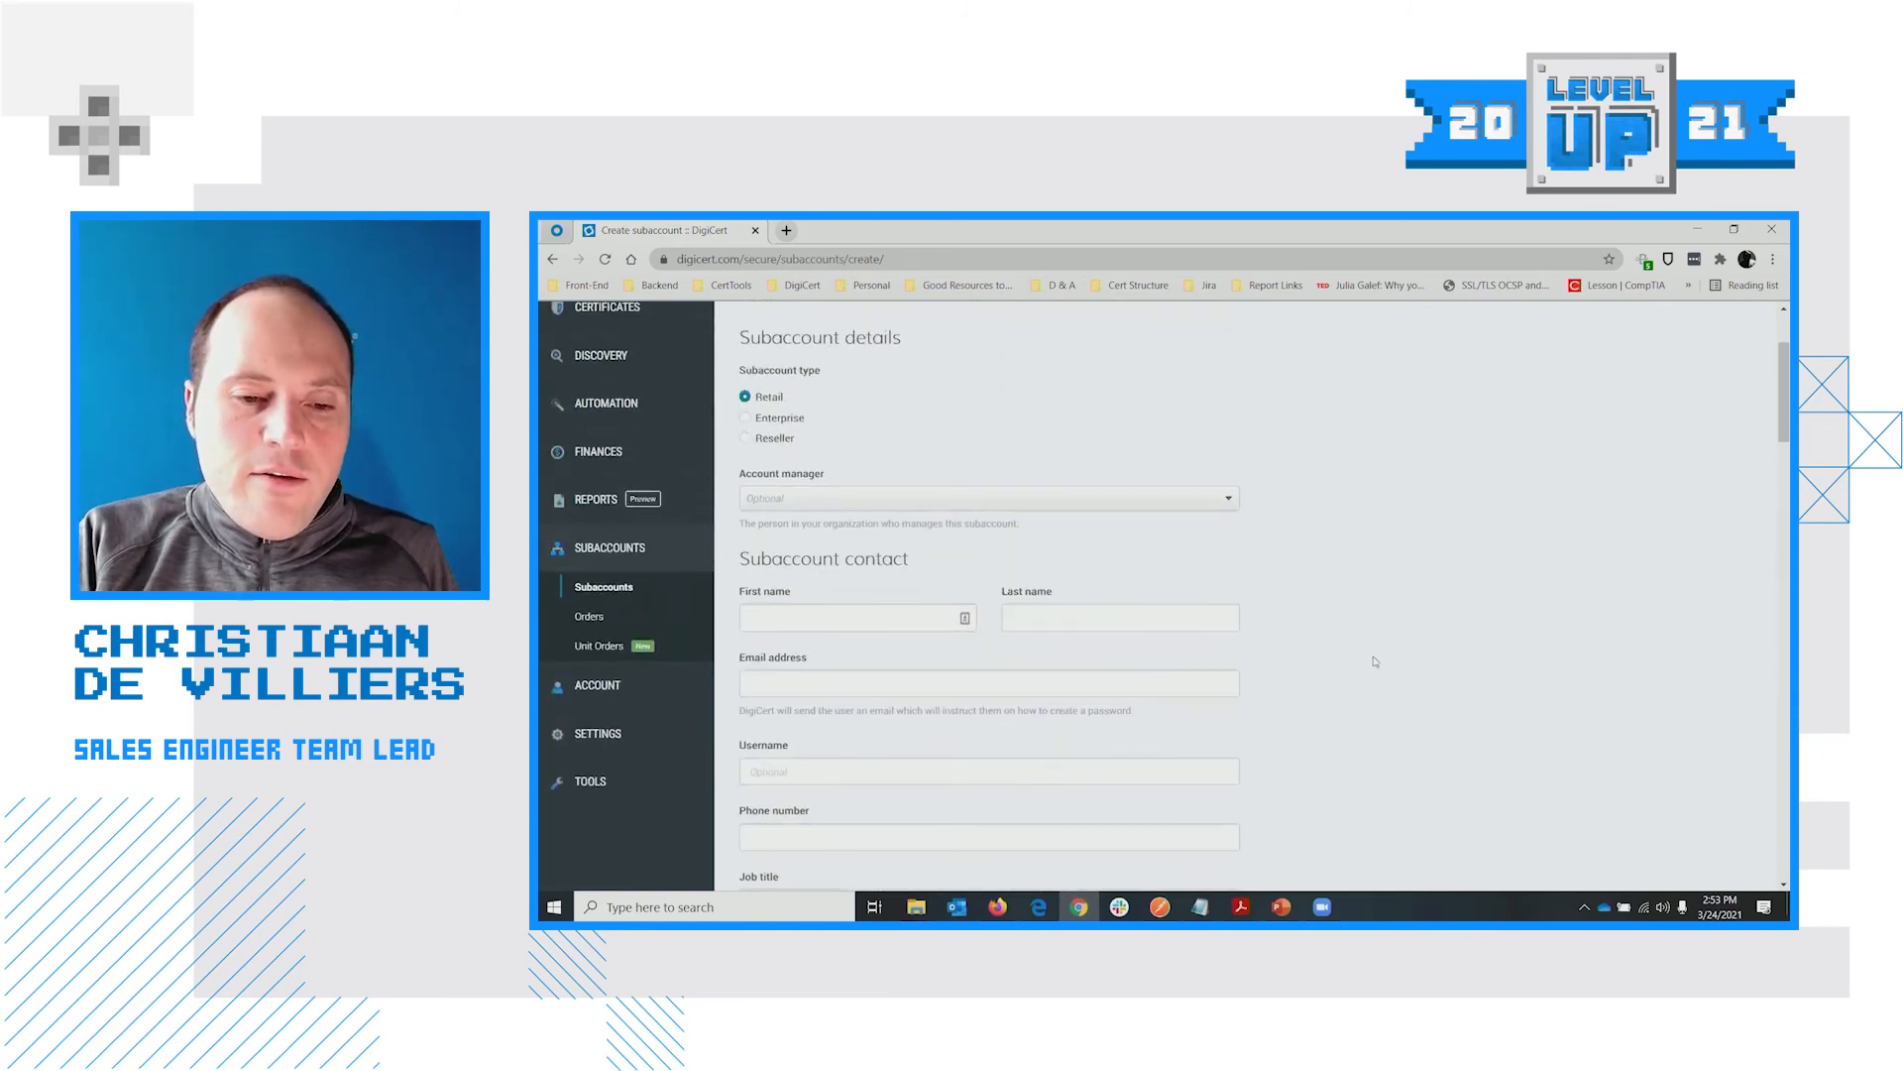
scroll(1372, 664, down, 6)
scroll(1368, 677, down, 7)
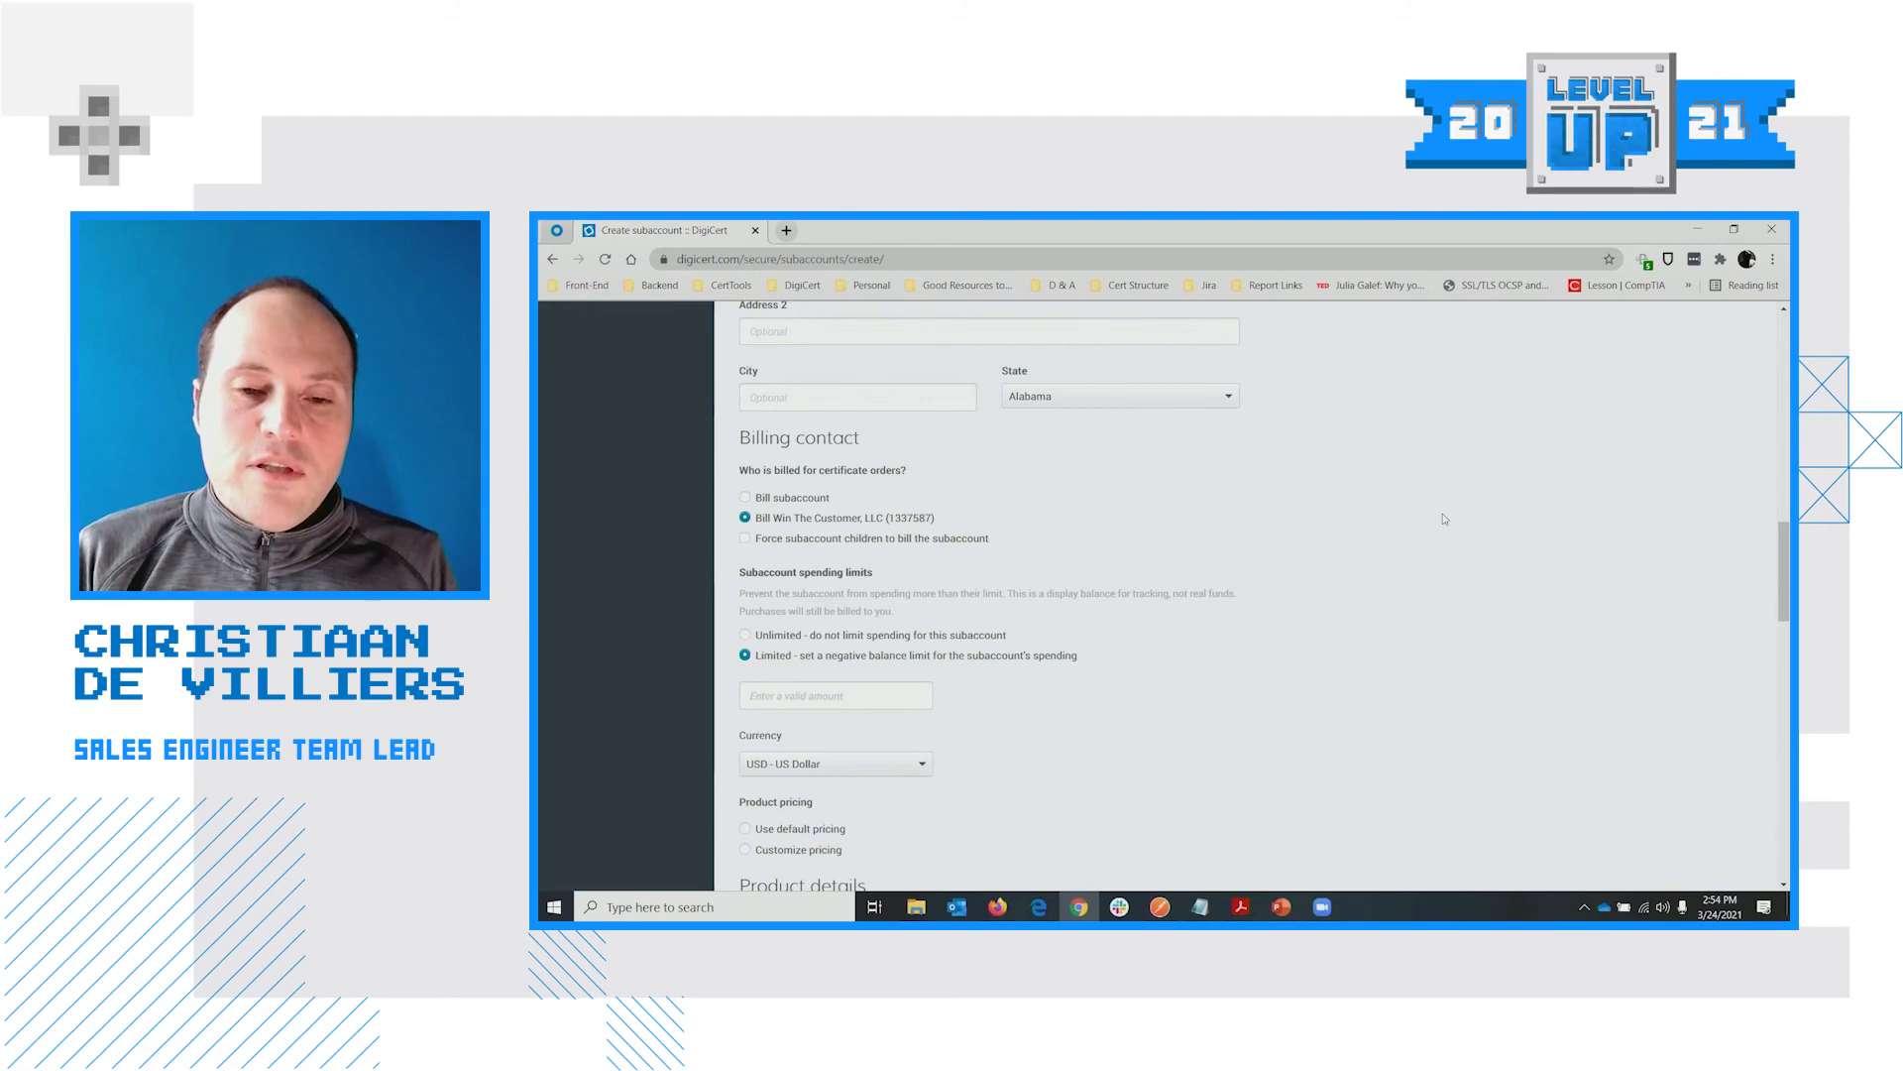
scroll(1432, 517, up, 3)
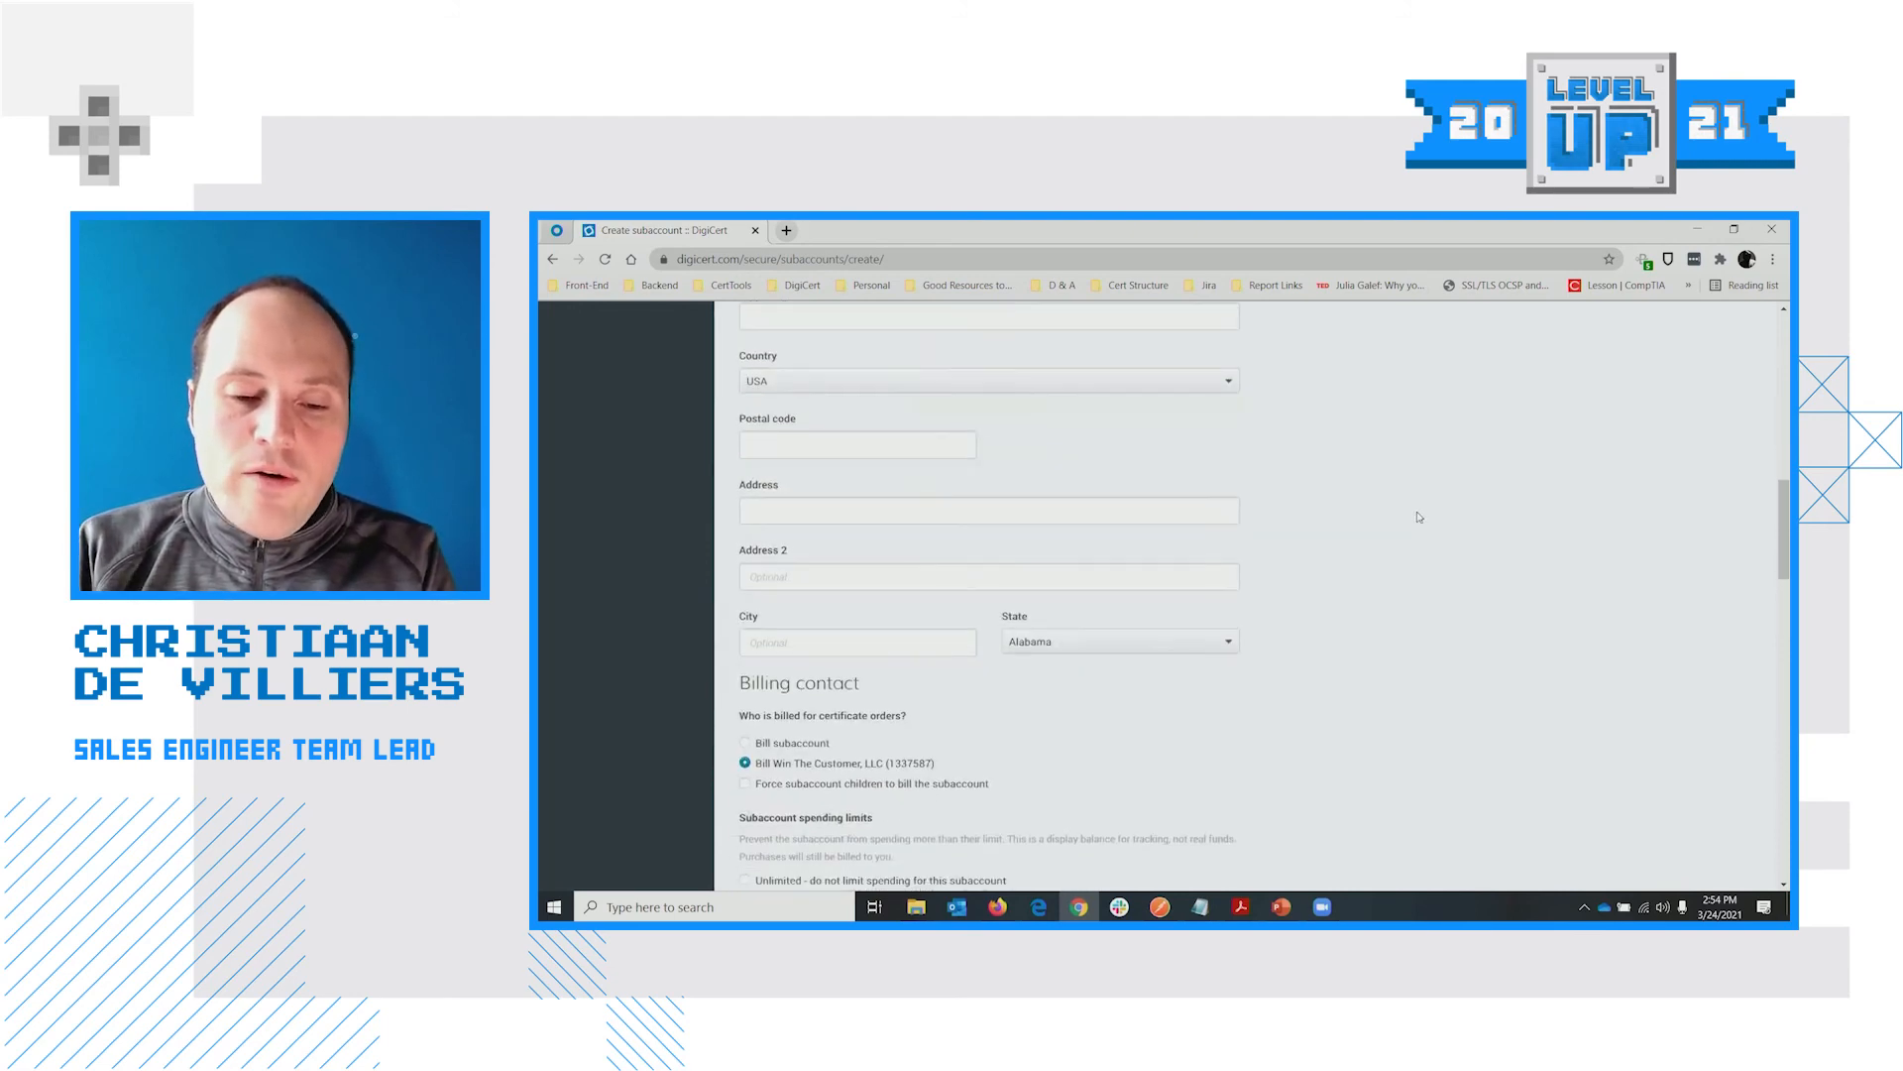
scroll(1419, 516, down, 2)
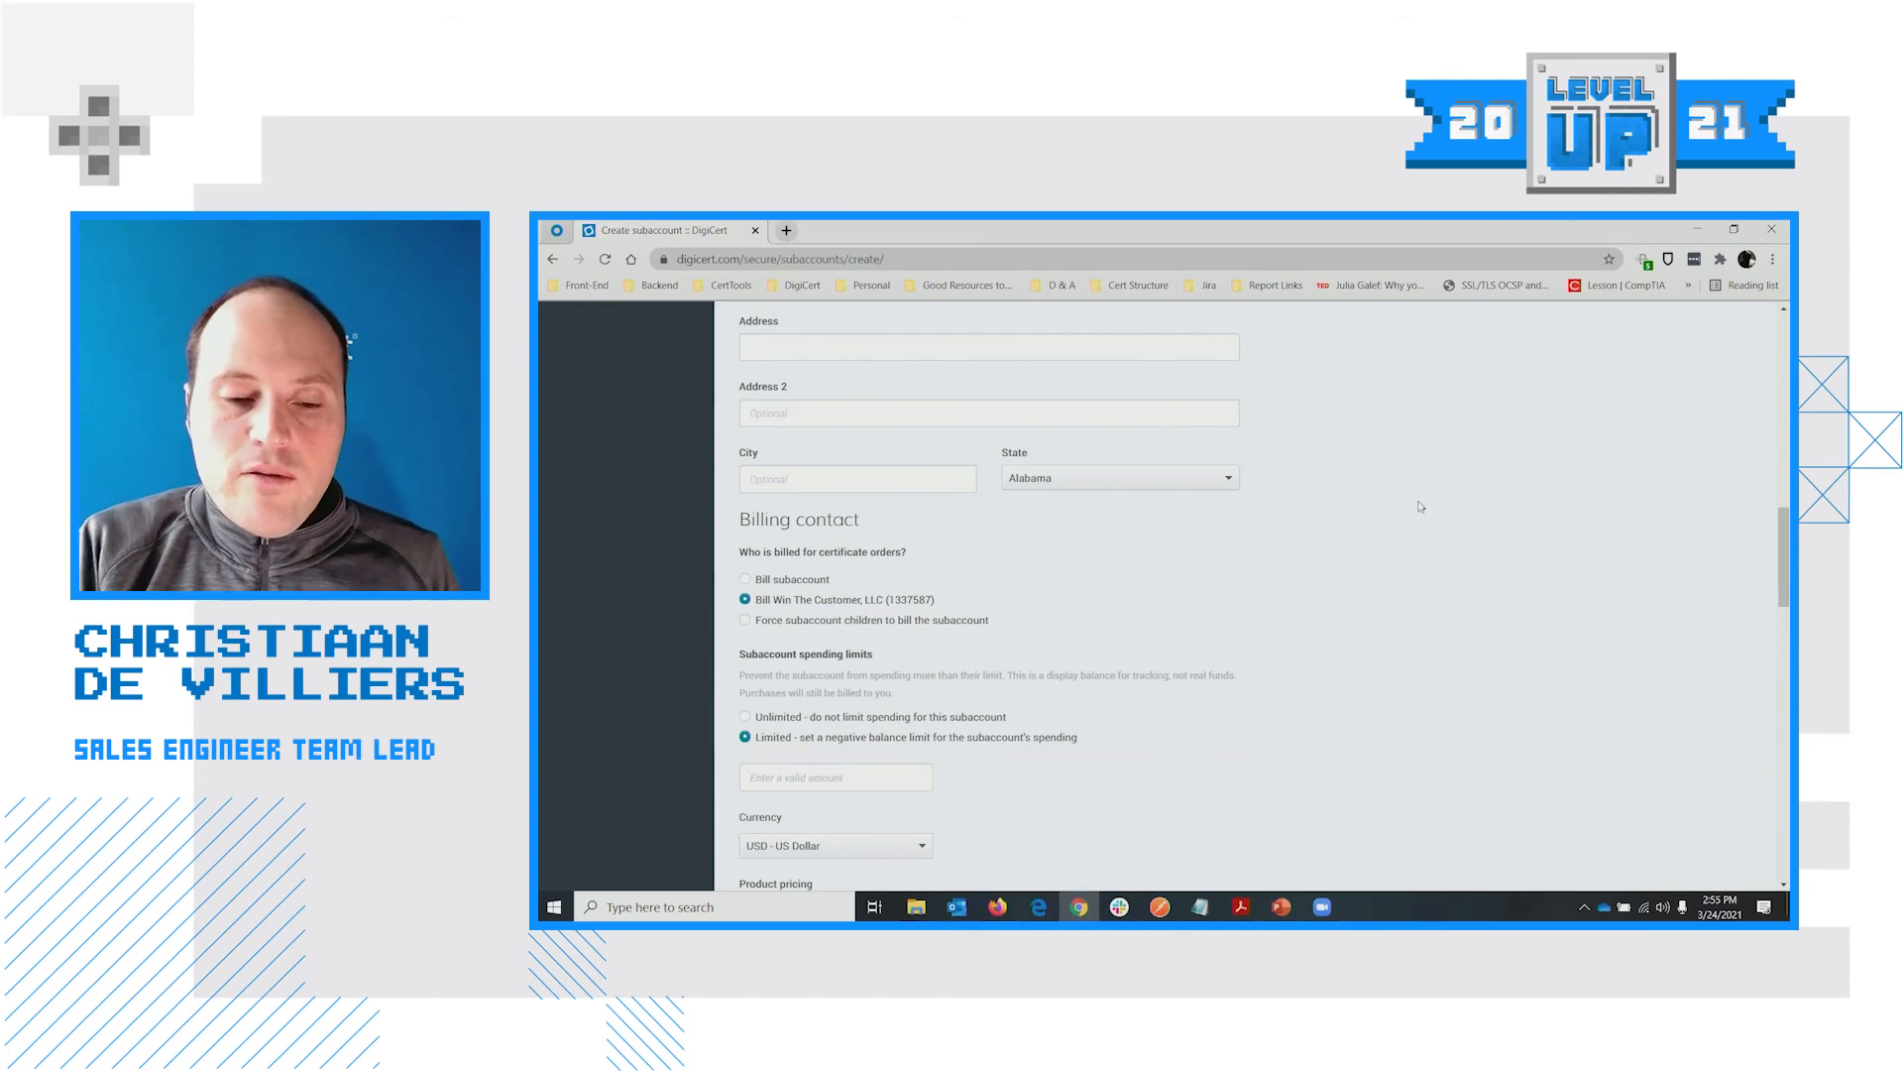
scroll(1398, 512, down, 3)
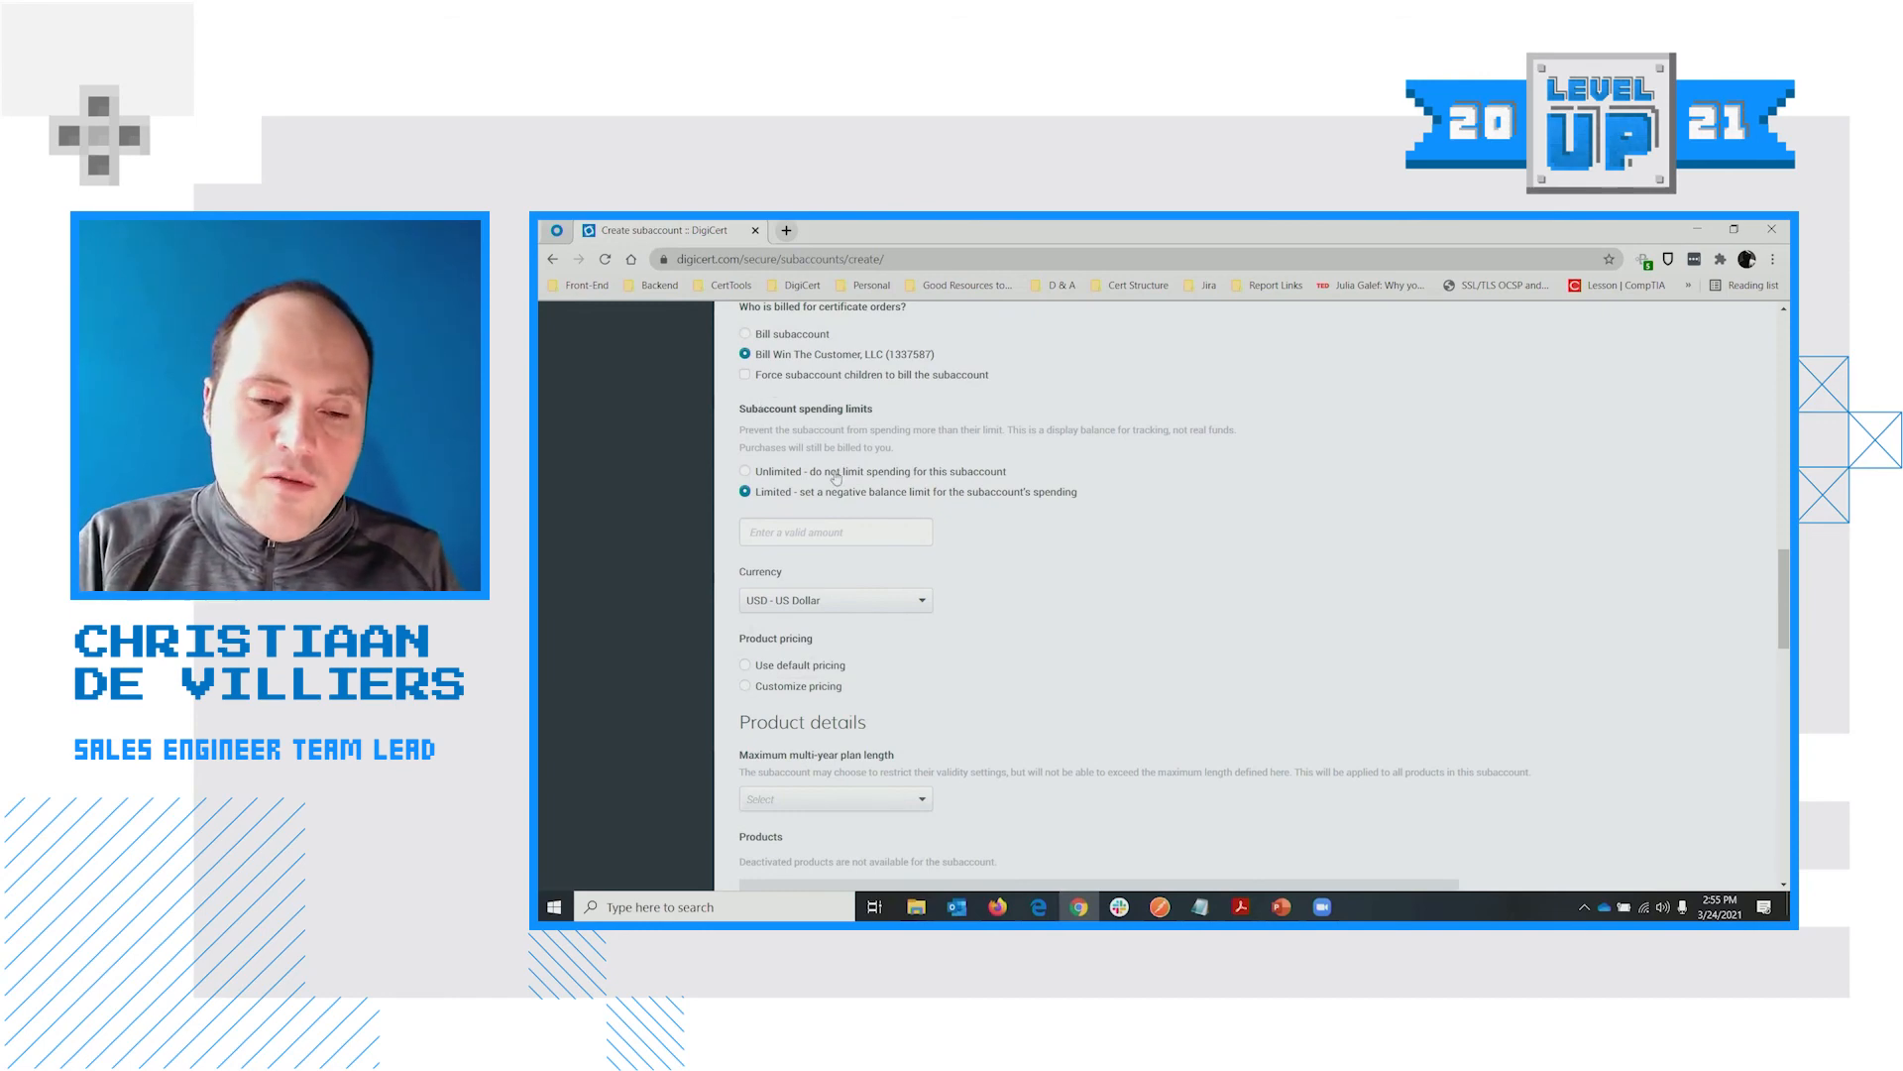
click(836, 474)
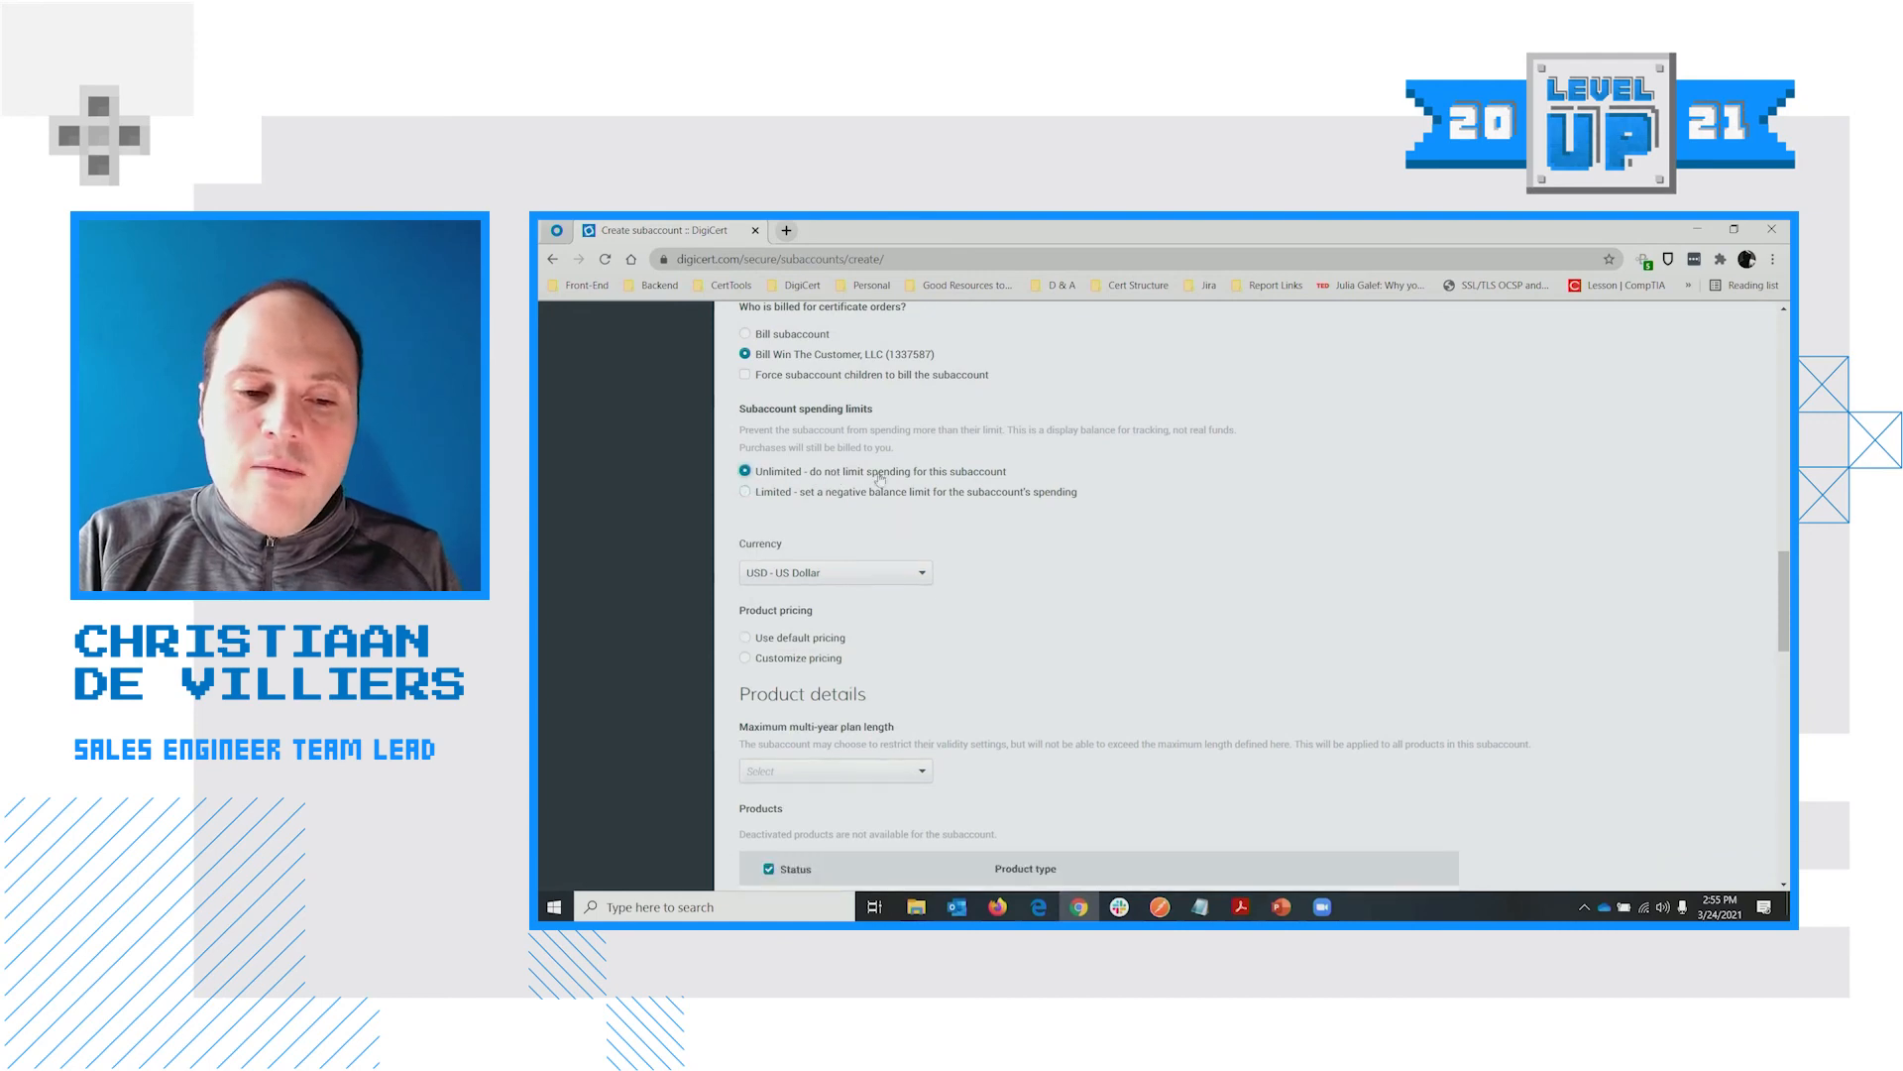
scroll(1334, 501, up, 1)
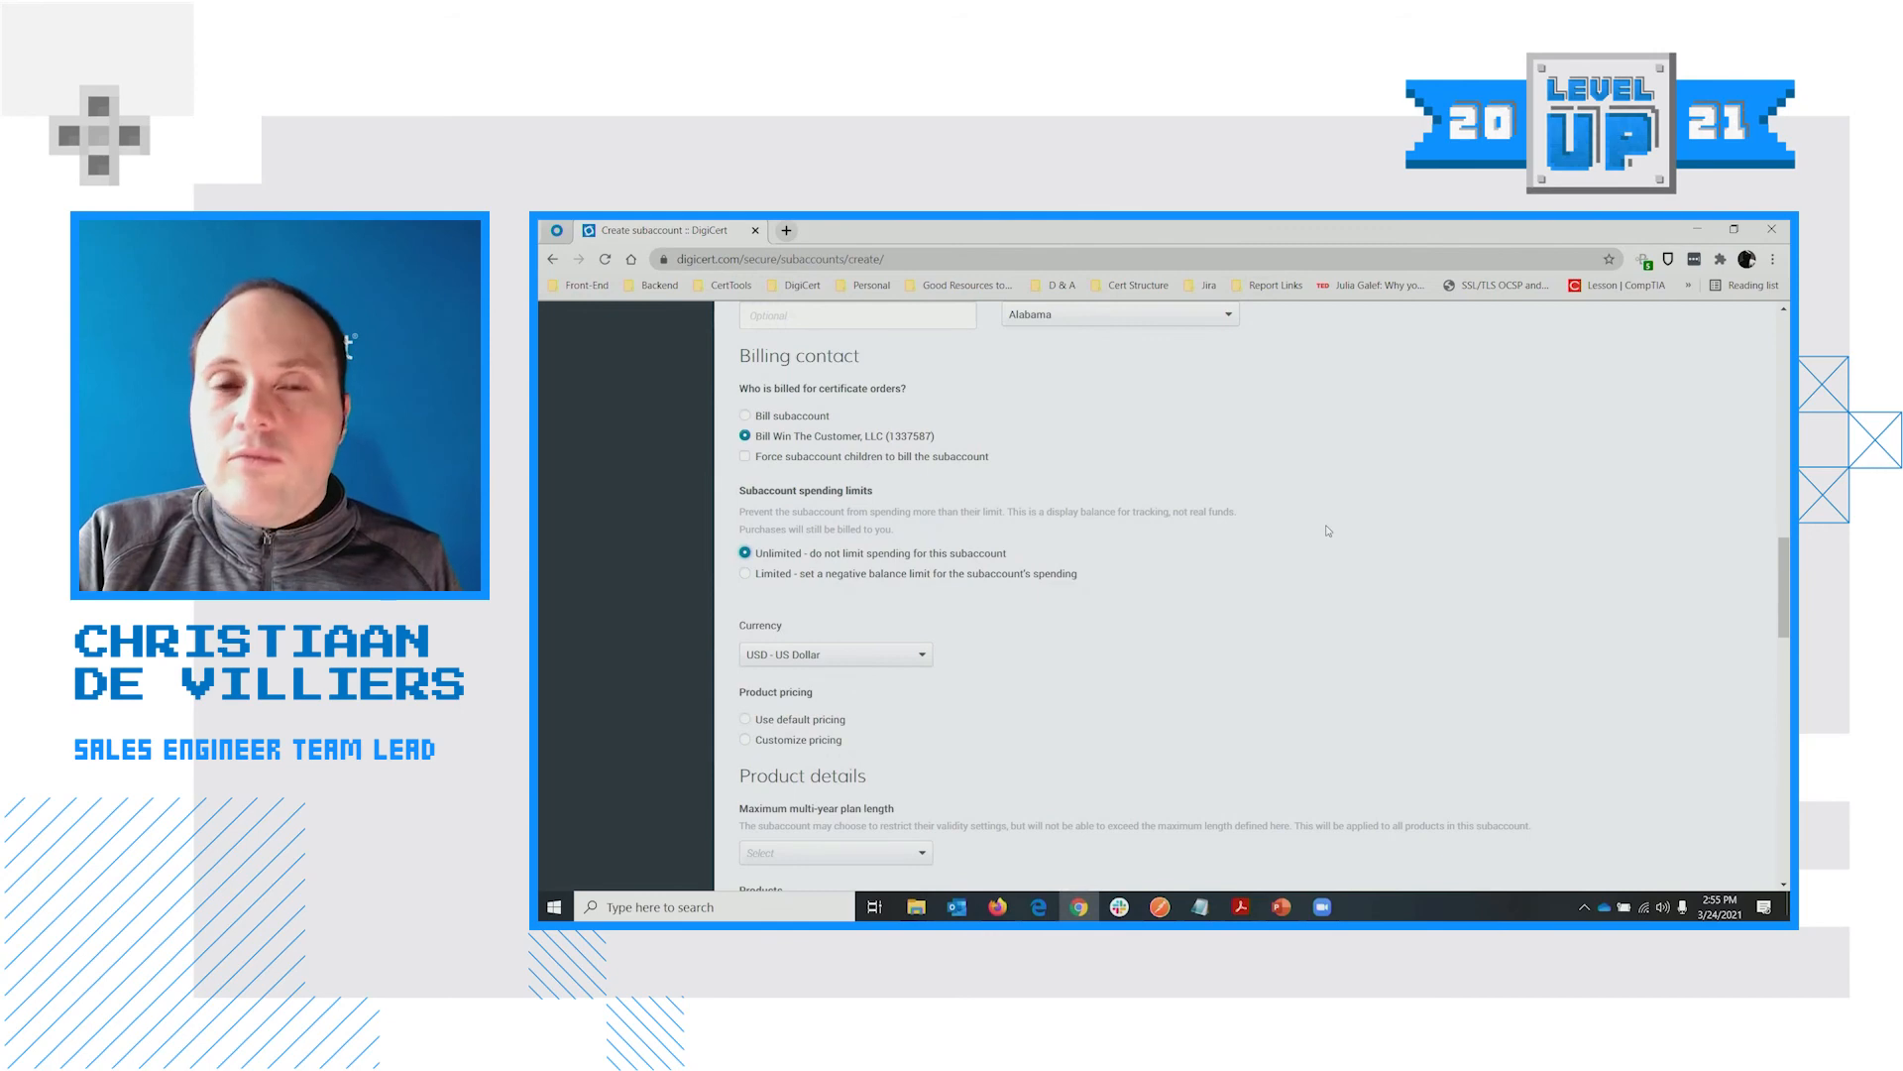
scroll(985, 568, down, 1)
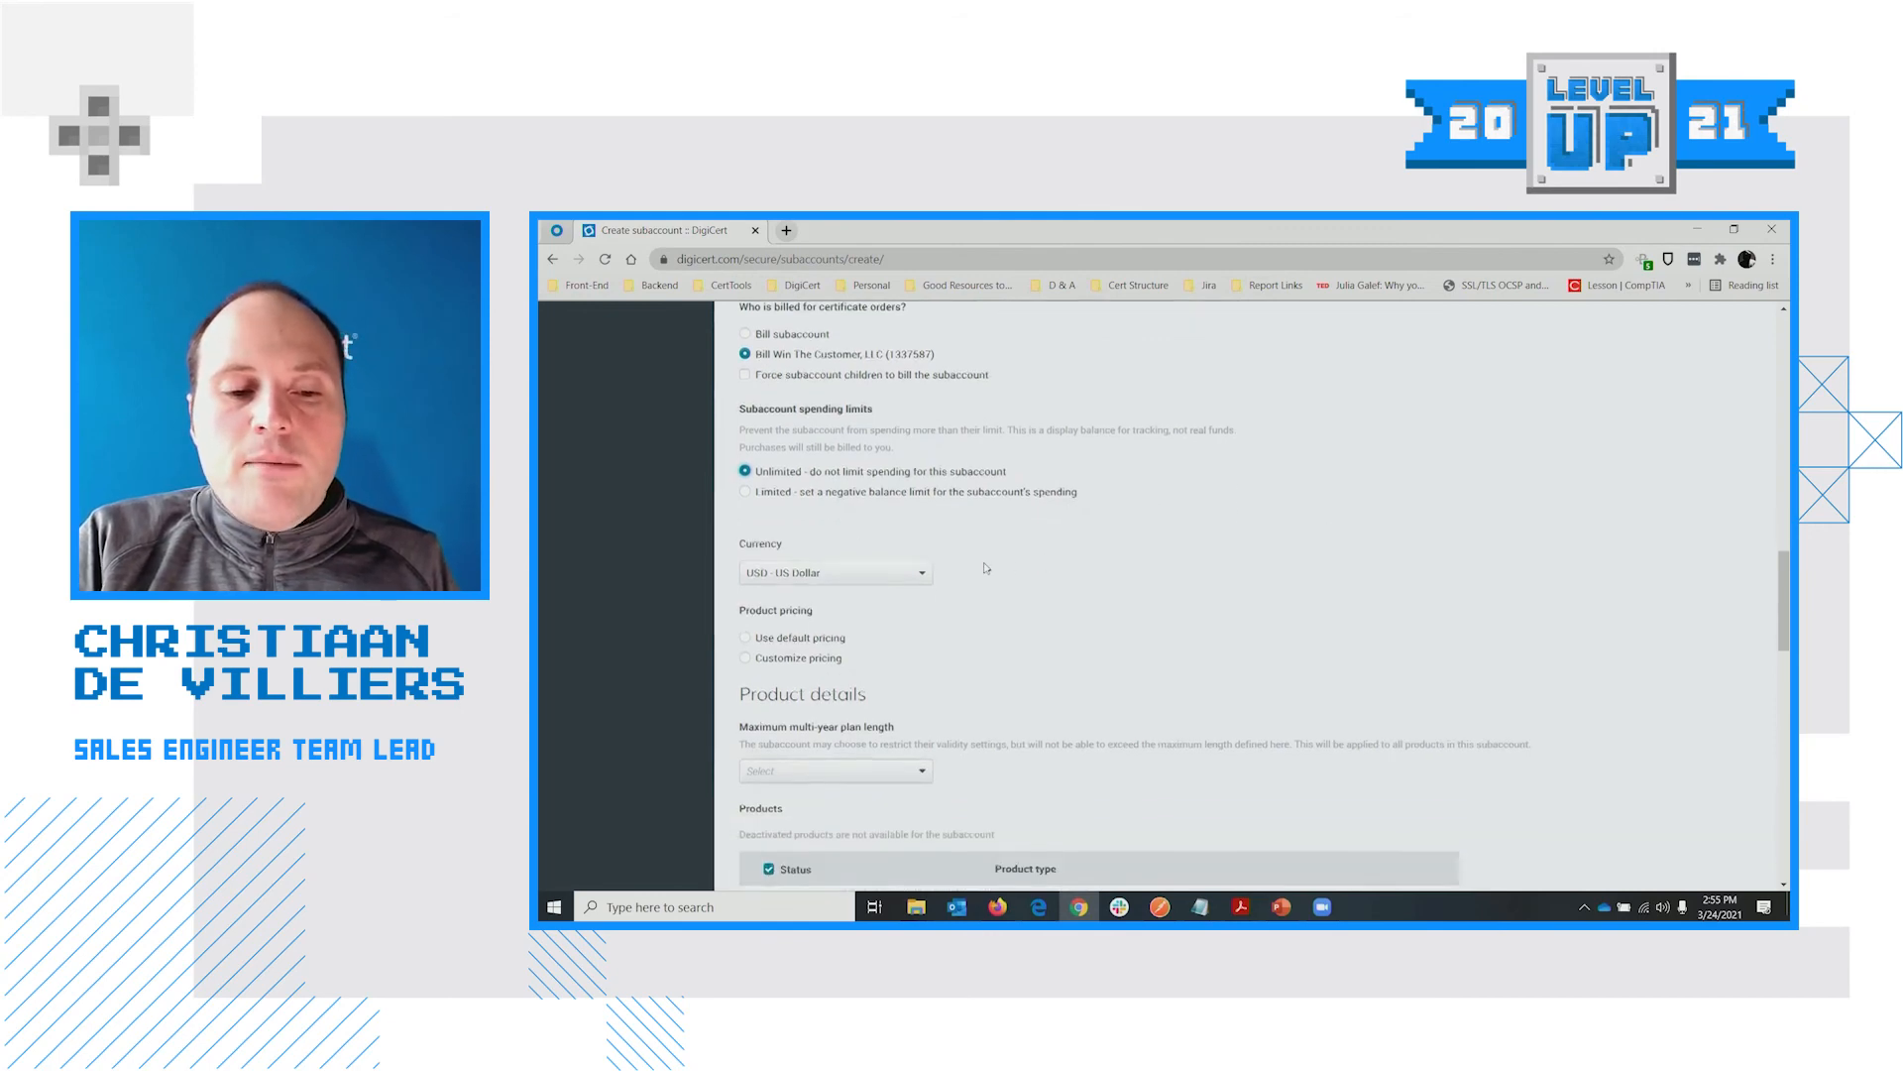
click(811, 496)
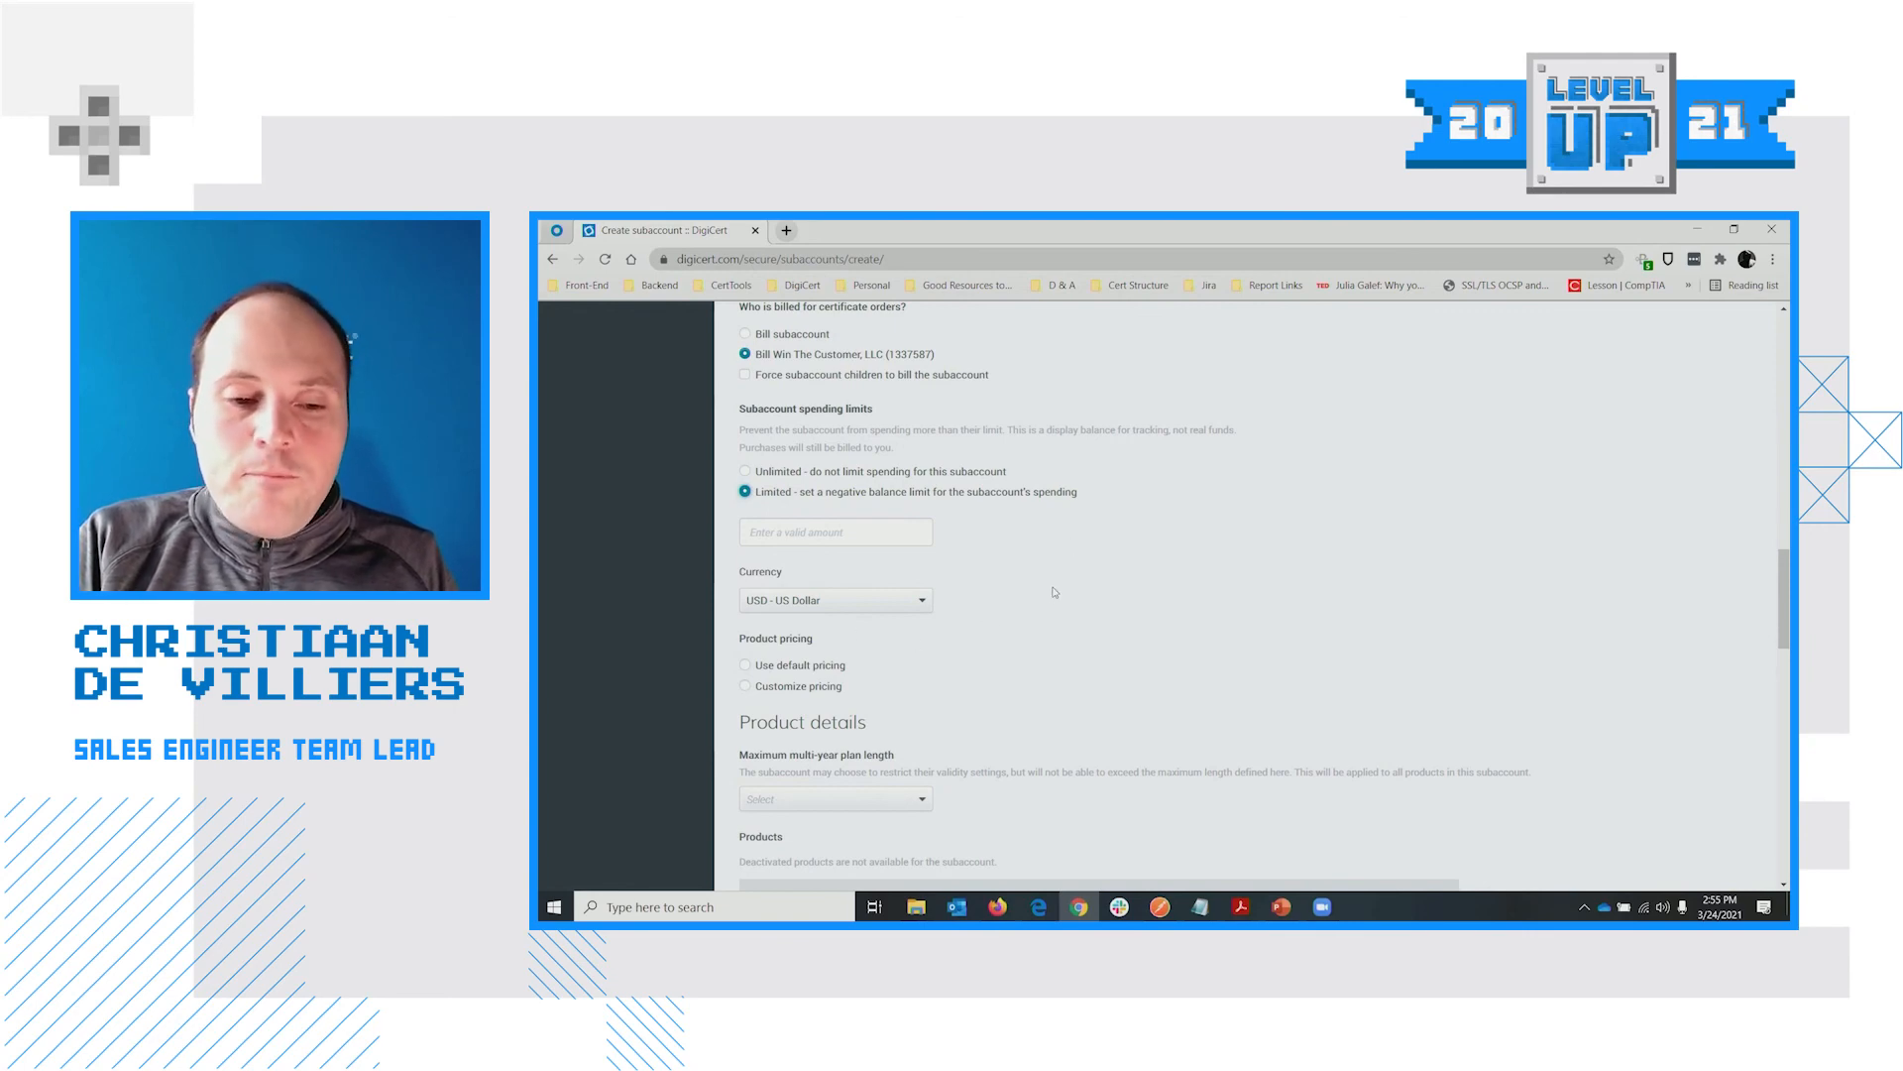
scroll(836, 572, down, 1)
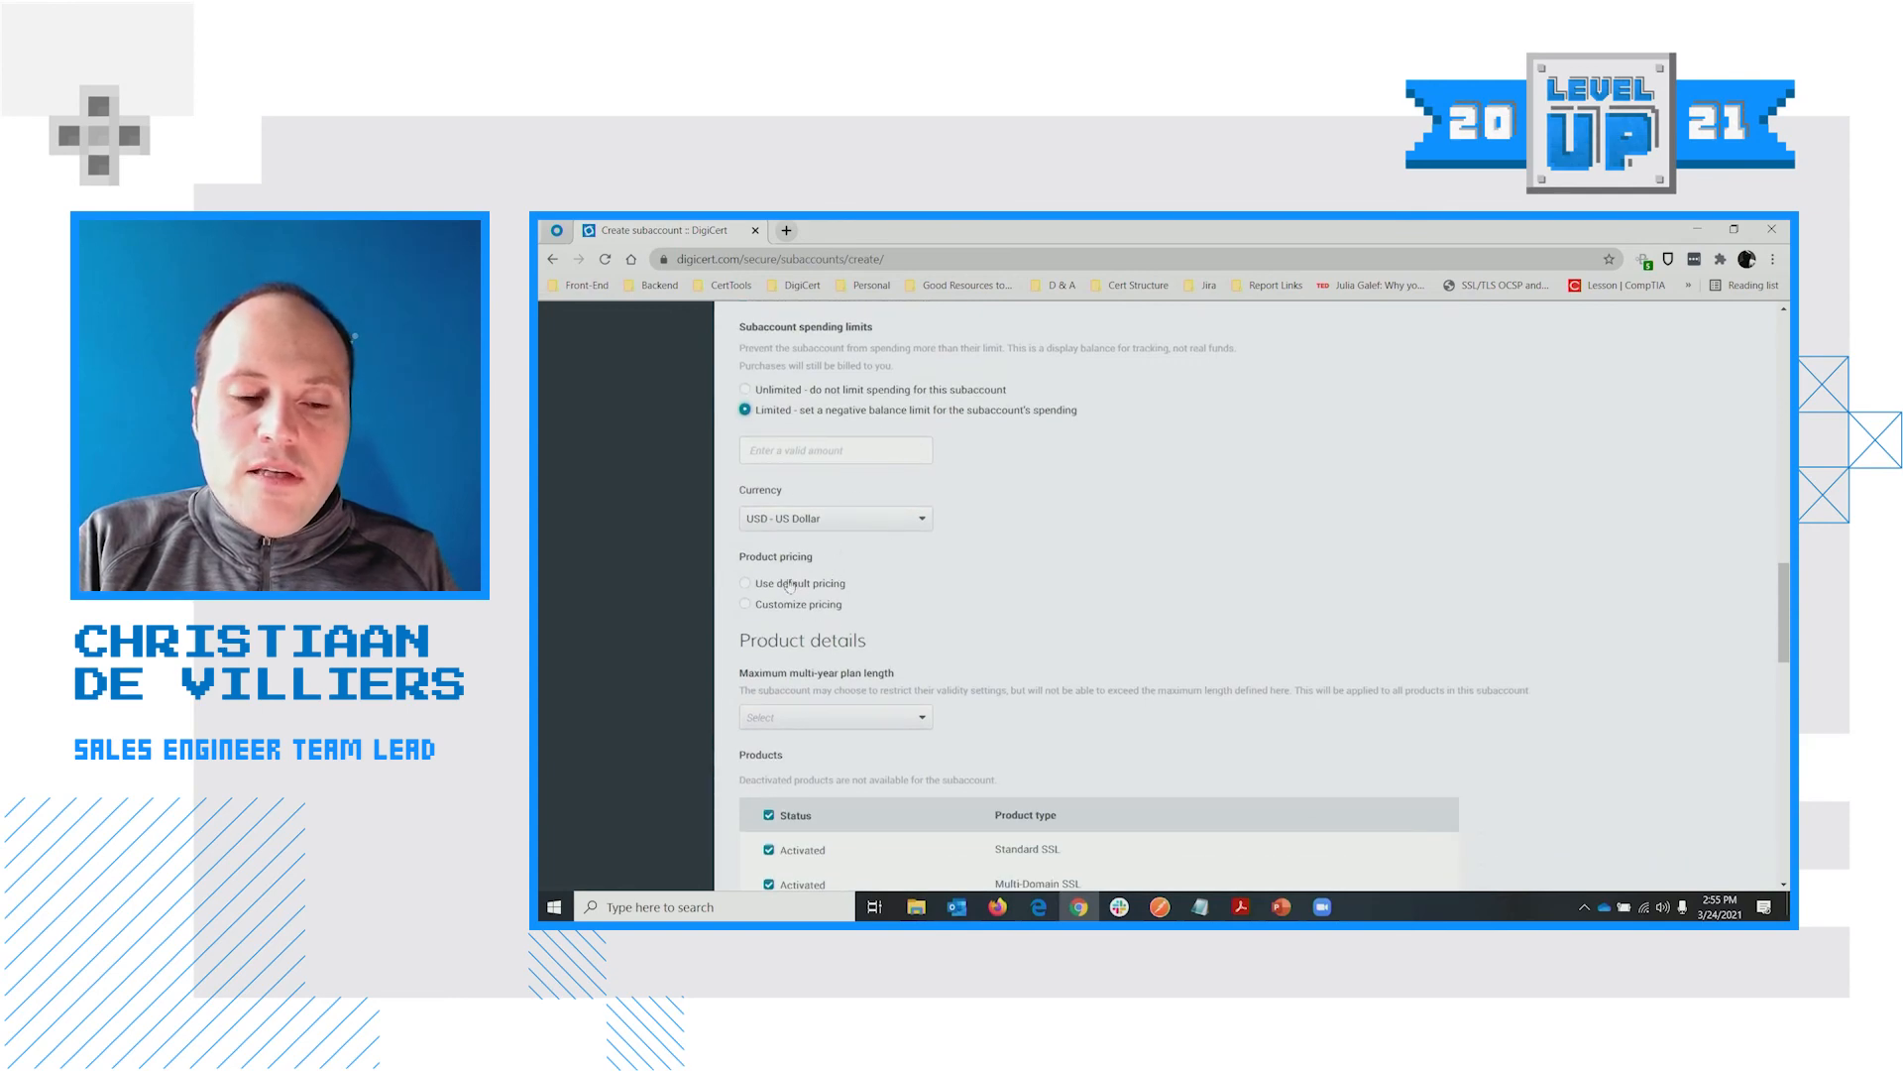
scroll(790, 585, up, 2)
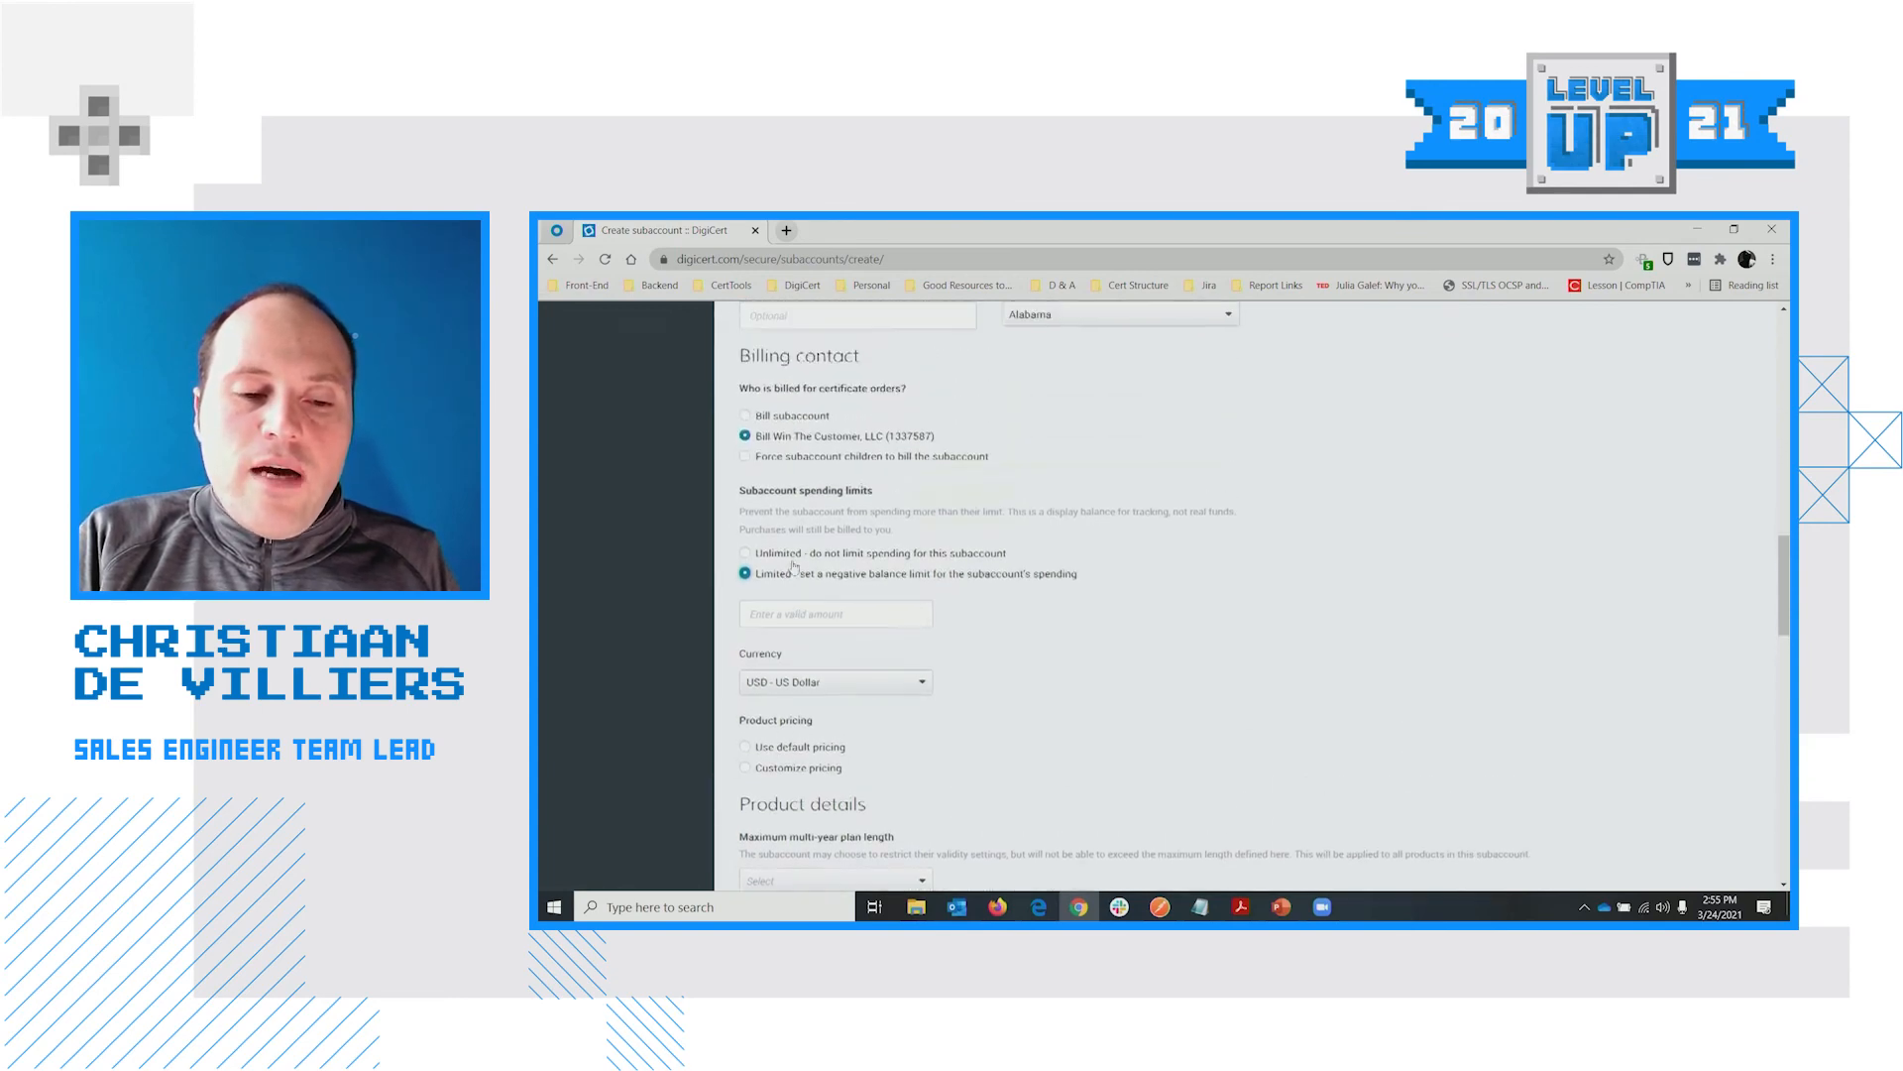
scroll(936, 608, up, 1)
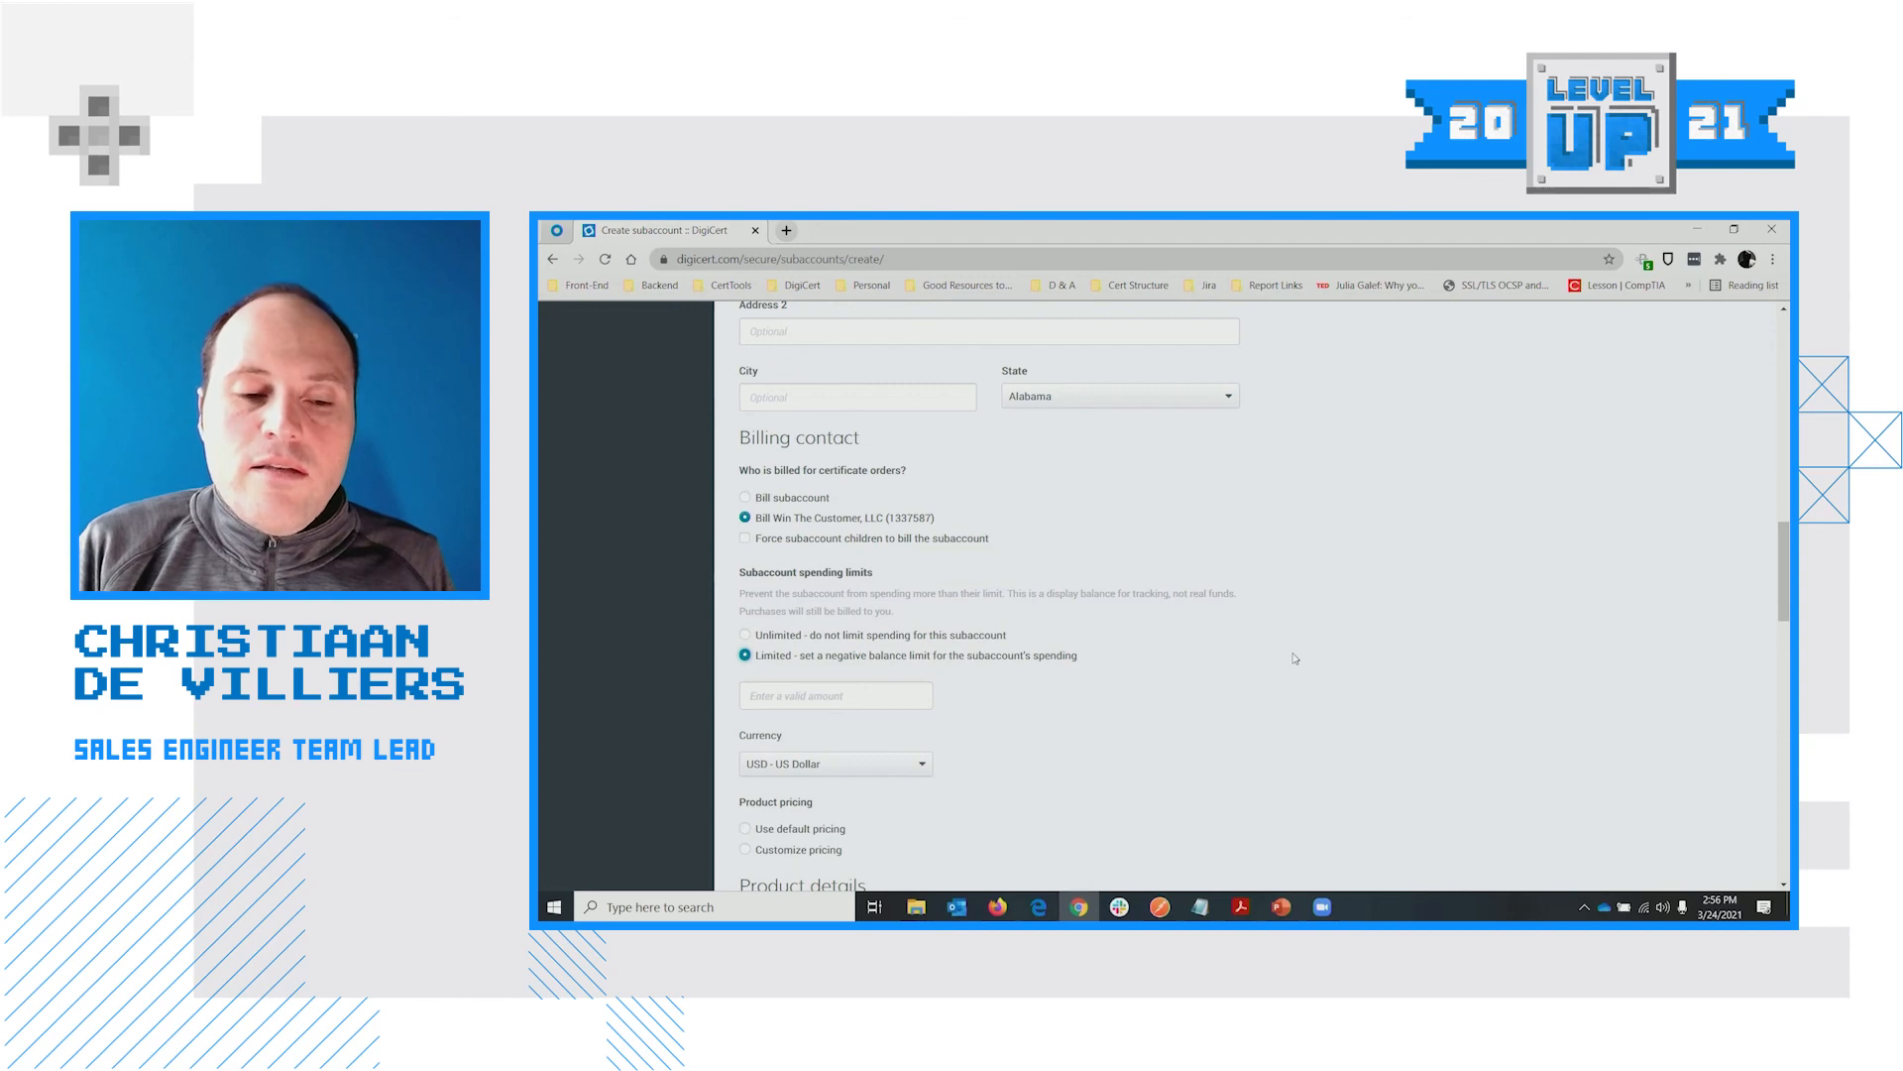
scroll(1223, 628, down, 3)
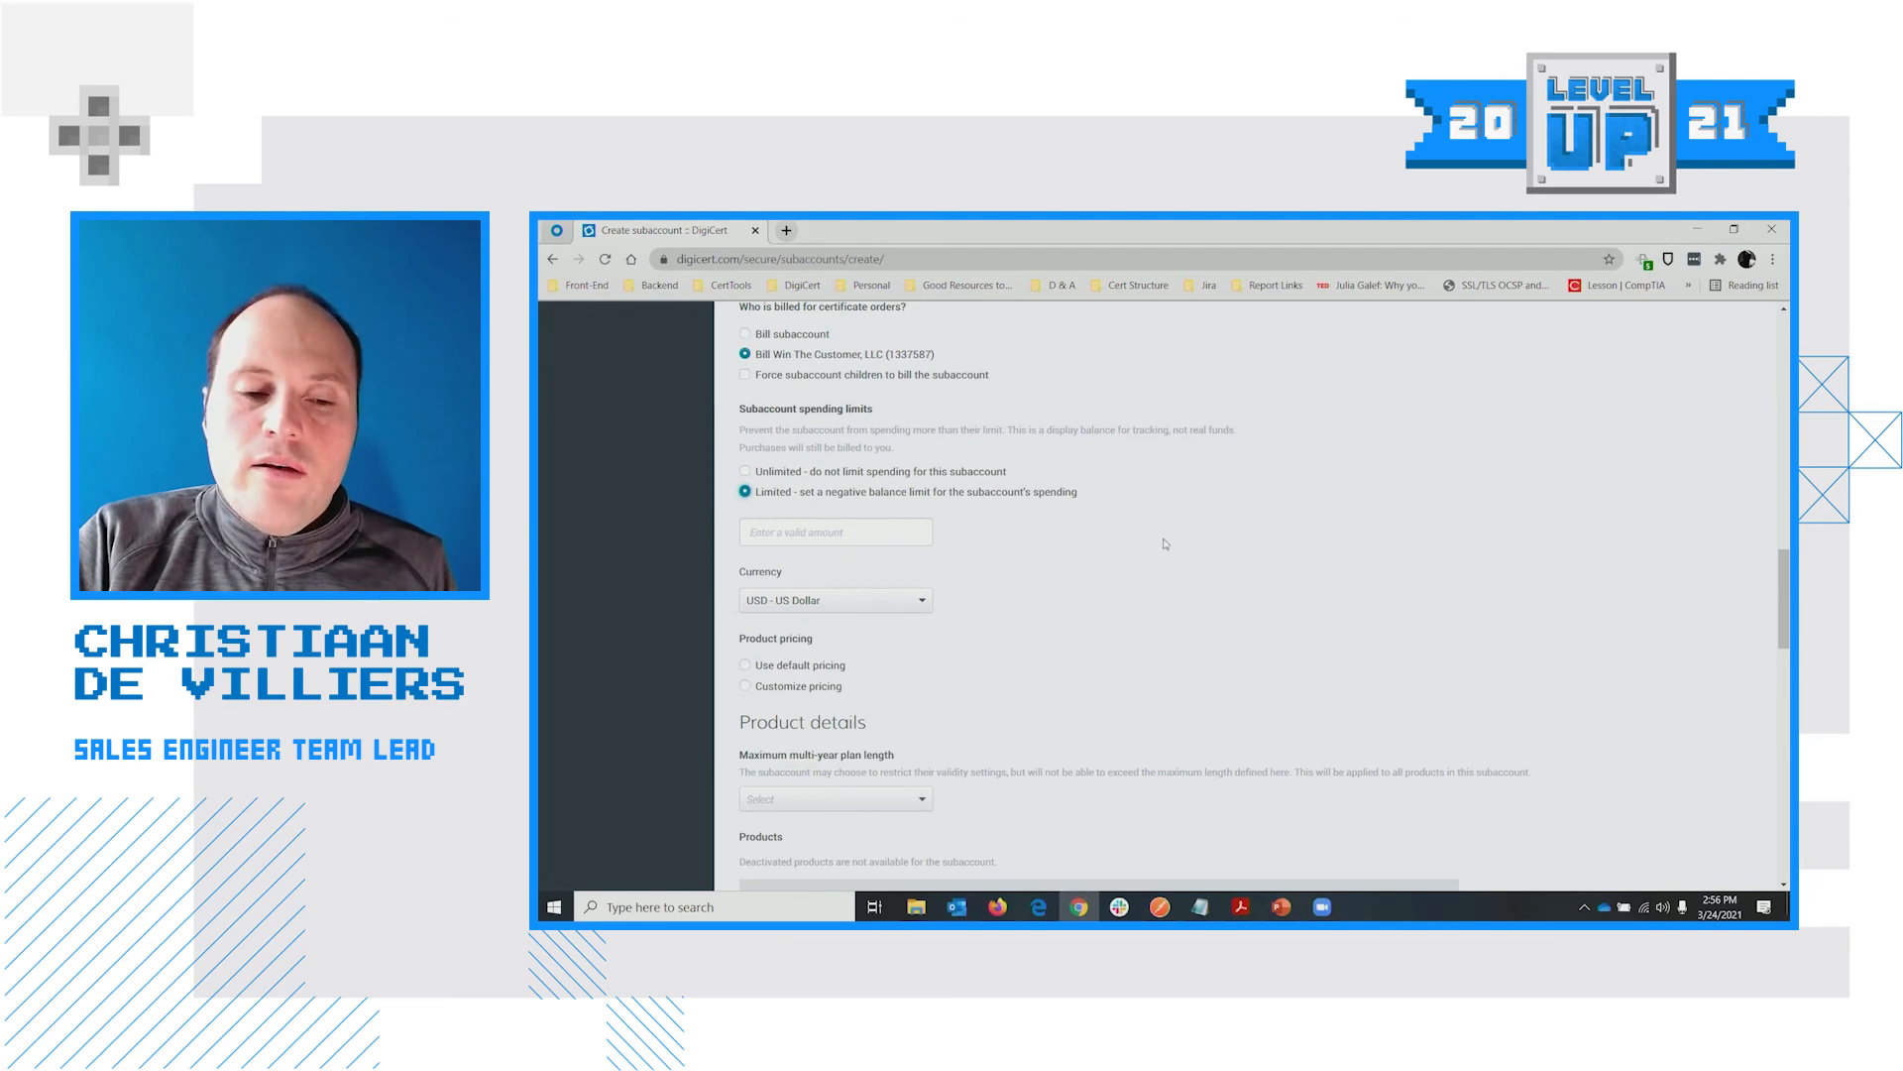
scroll(1140, 536, down, 1)
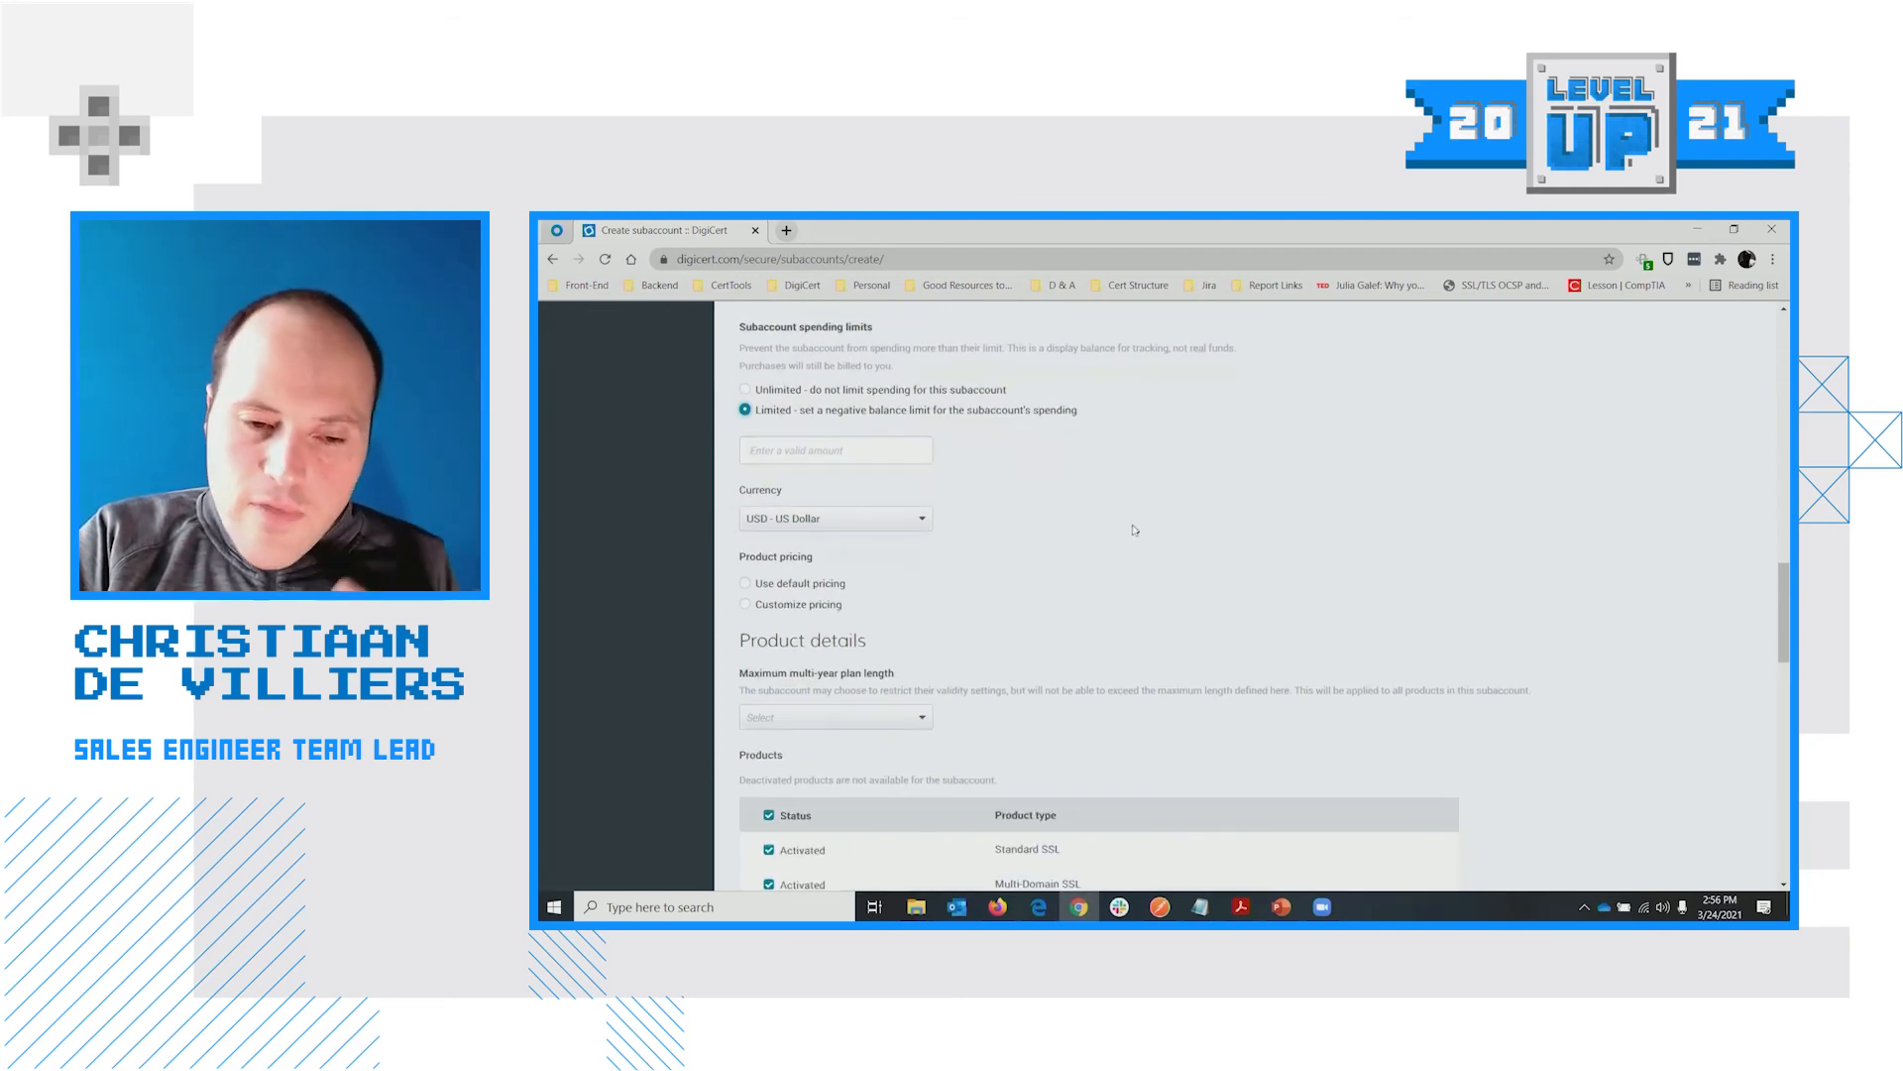
scroll(1031, 535, down, 1)
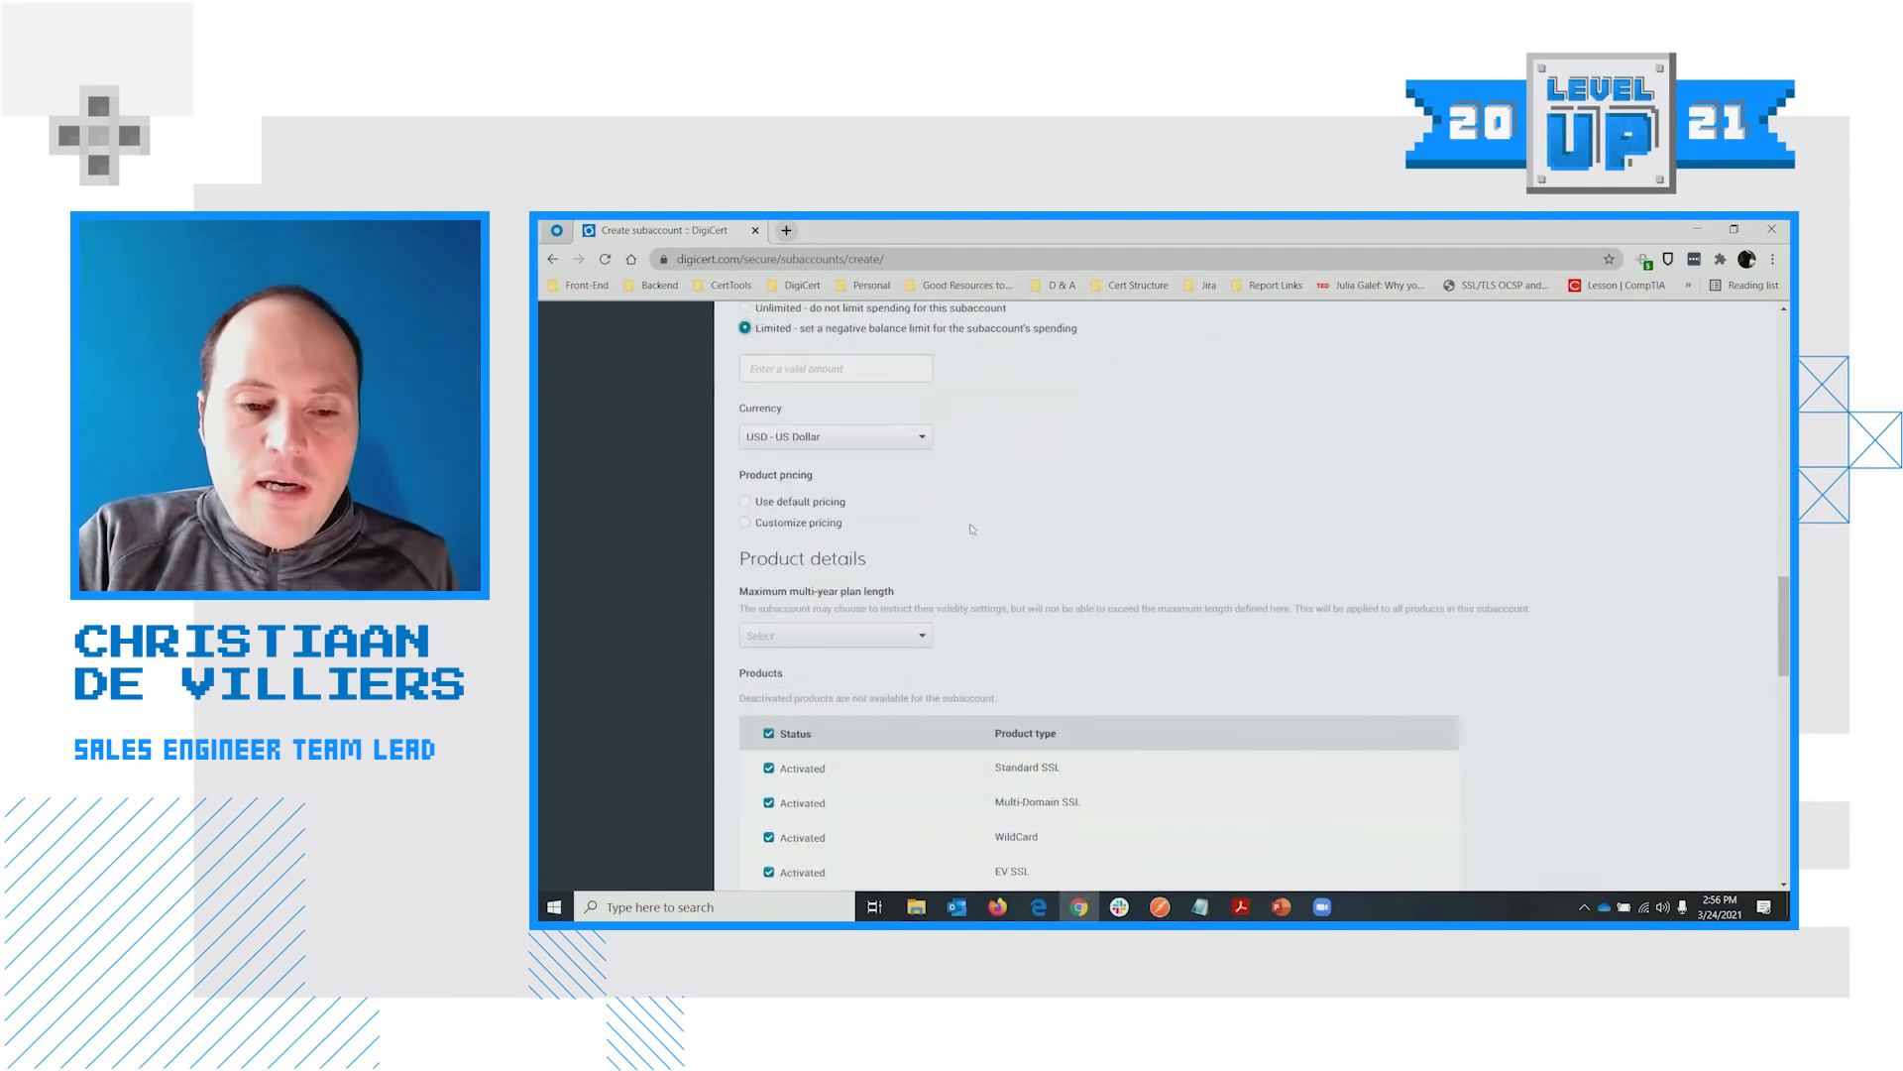
scroll(754, 435, down, 1)
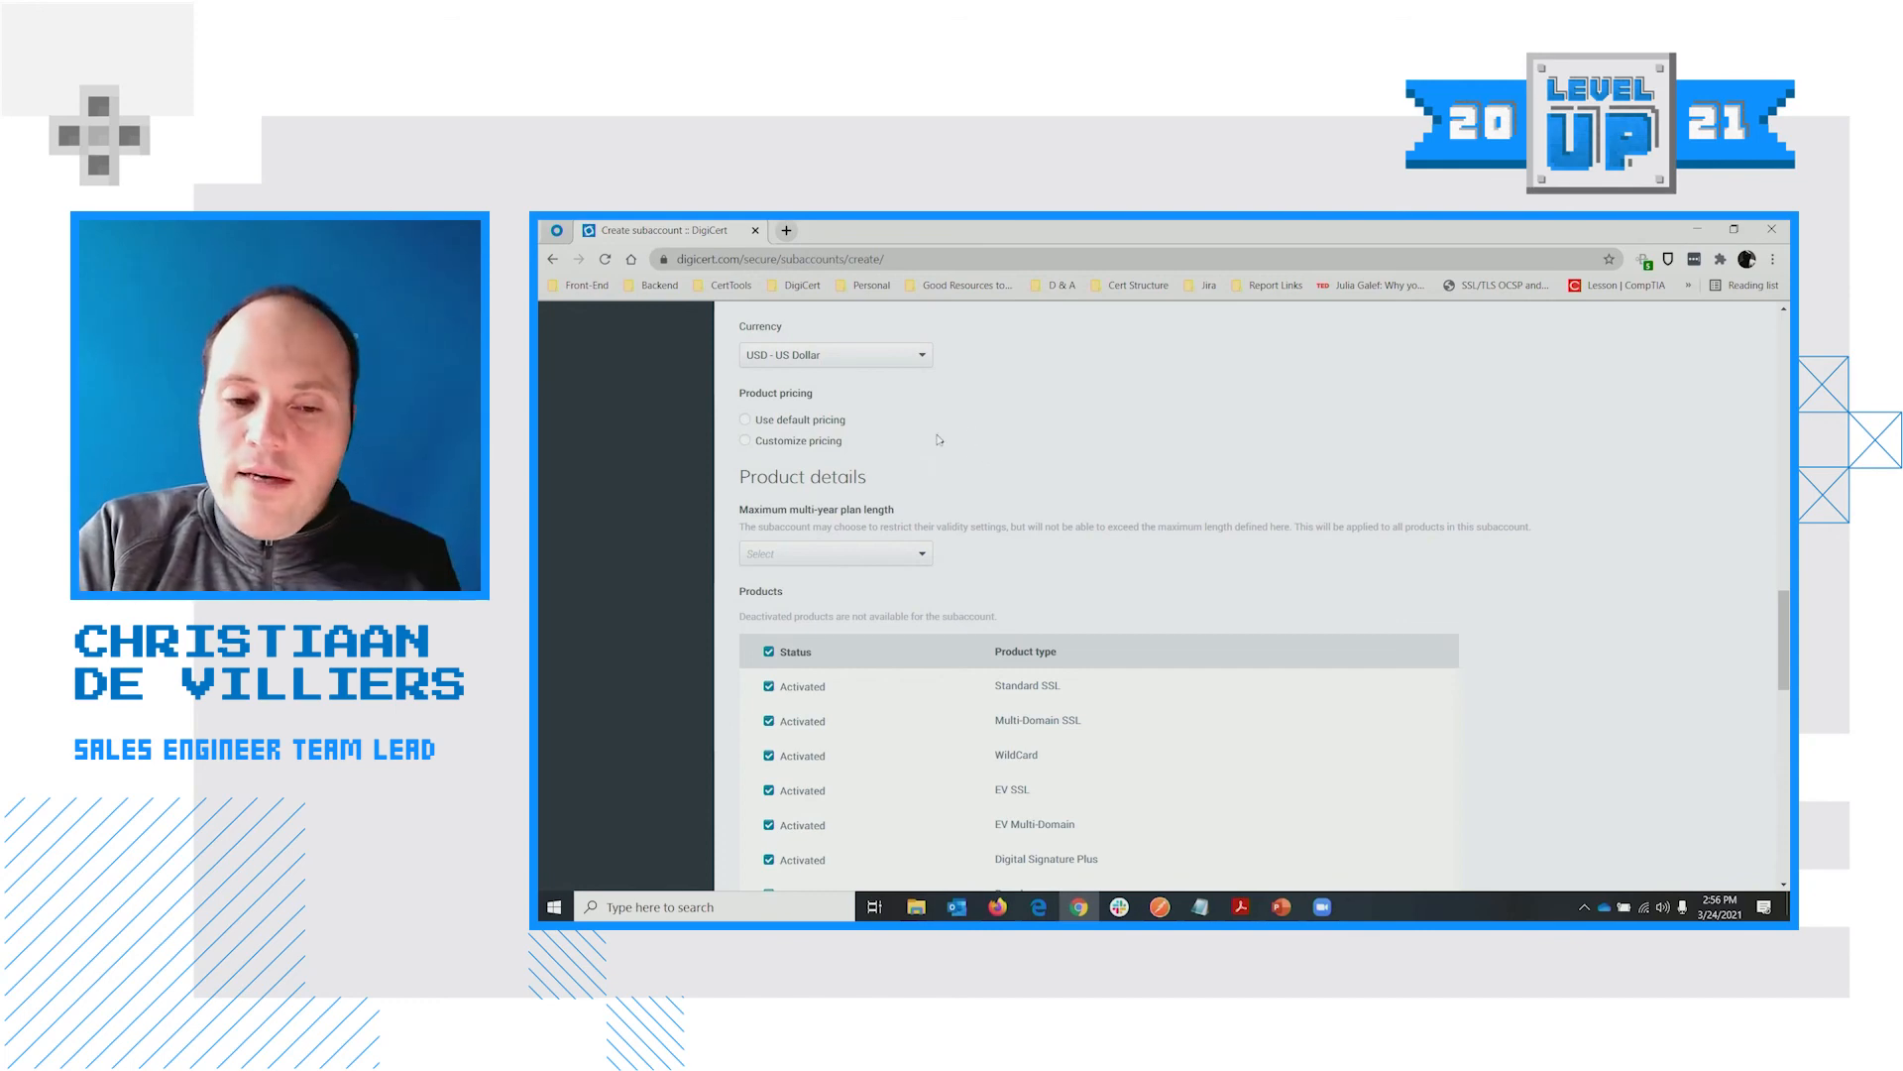
scroll(1036, 454, down, 1)
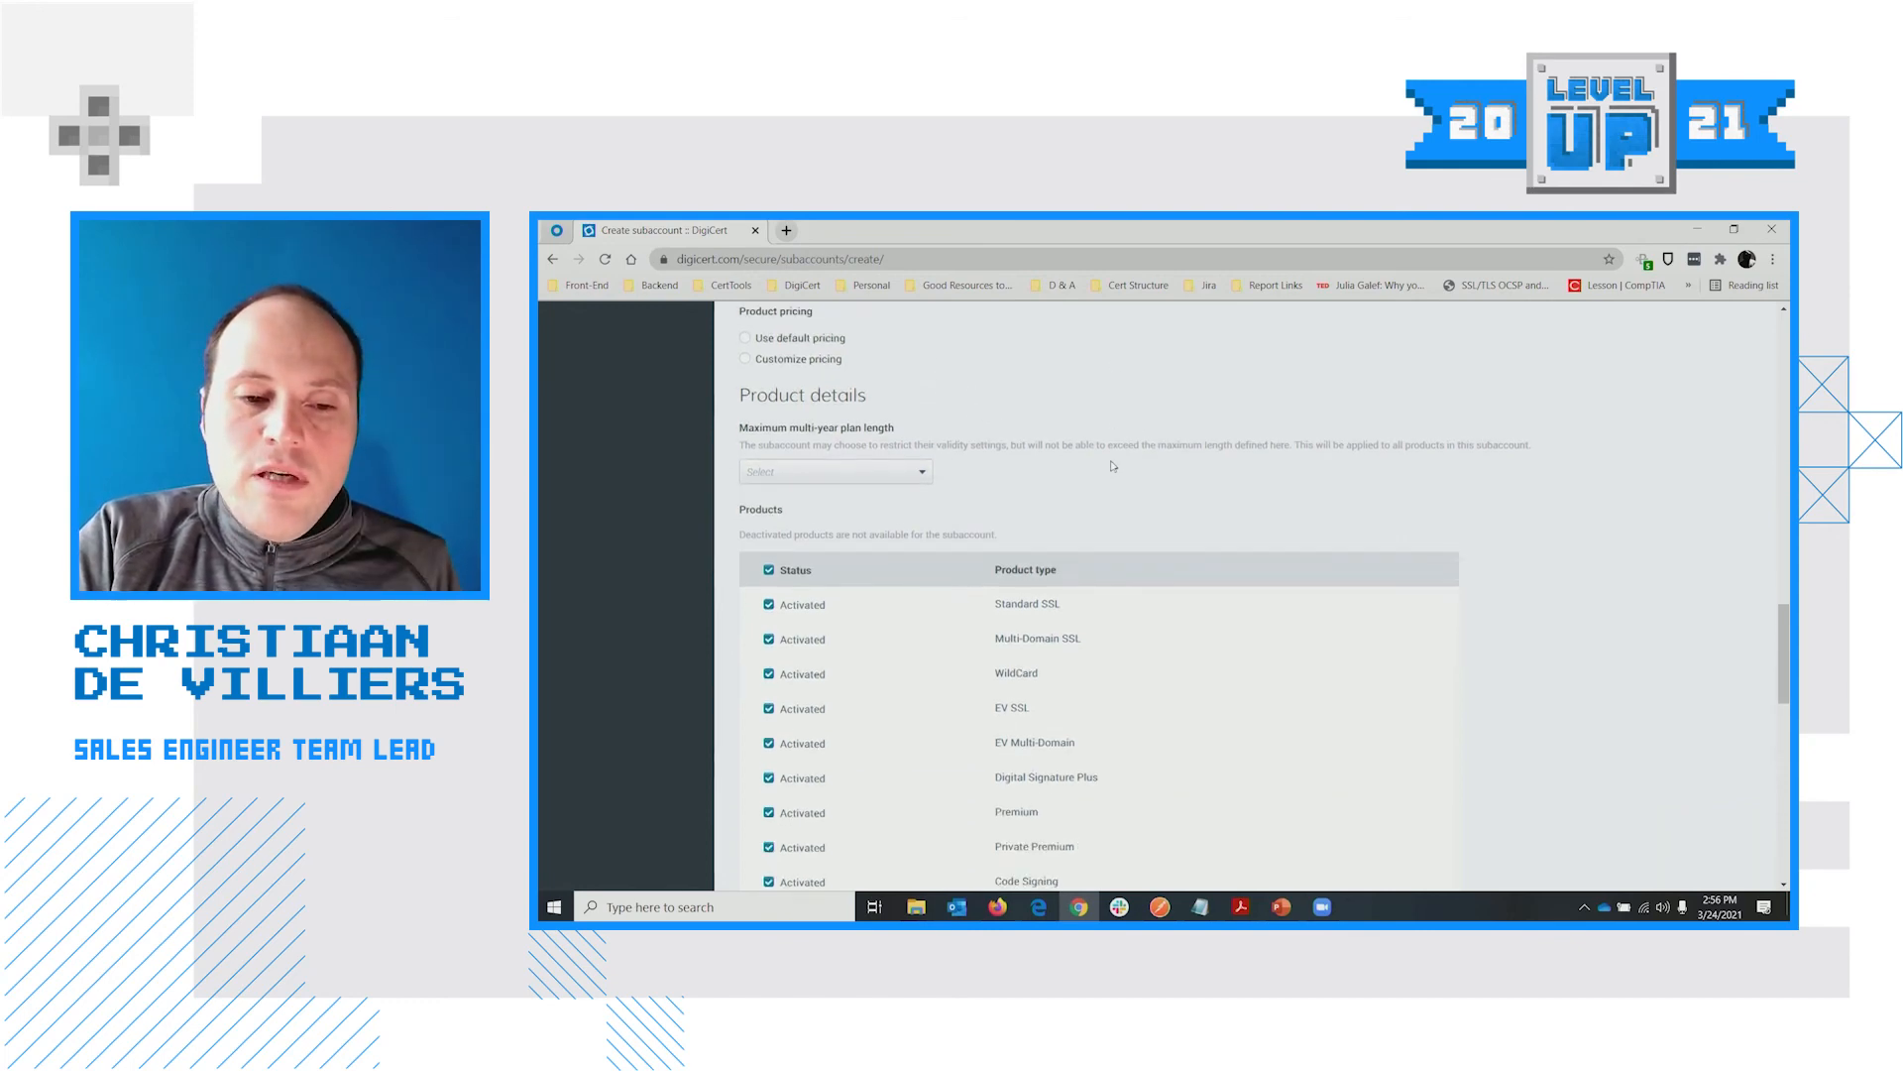
click(825, 471)
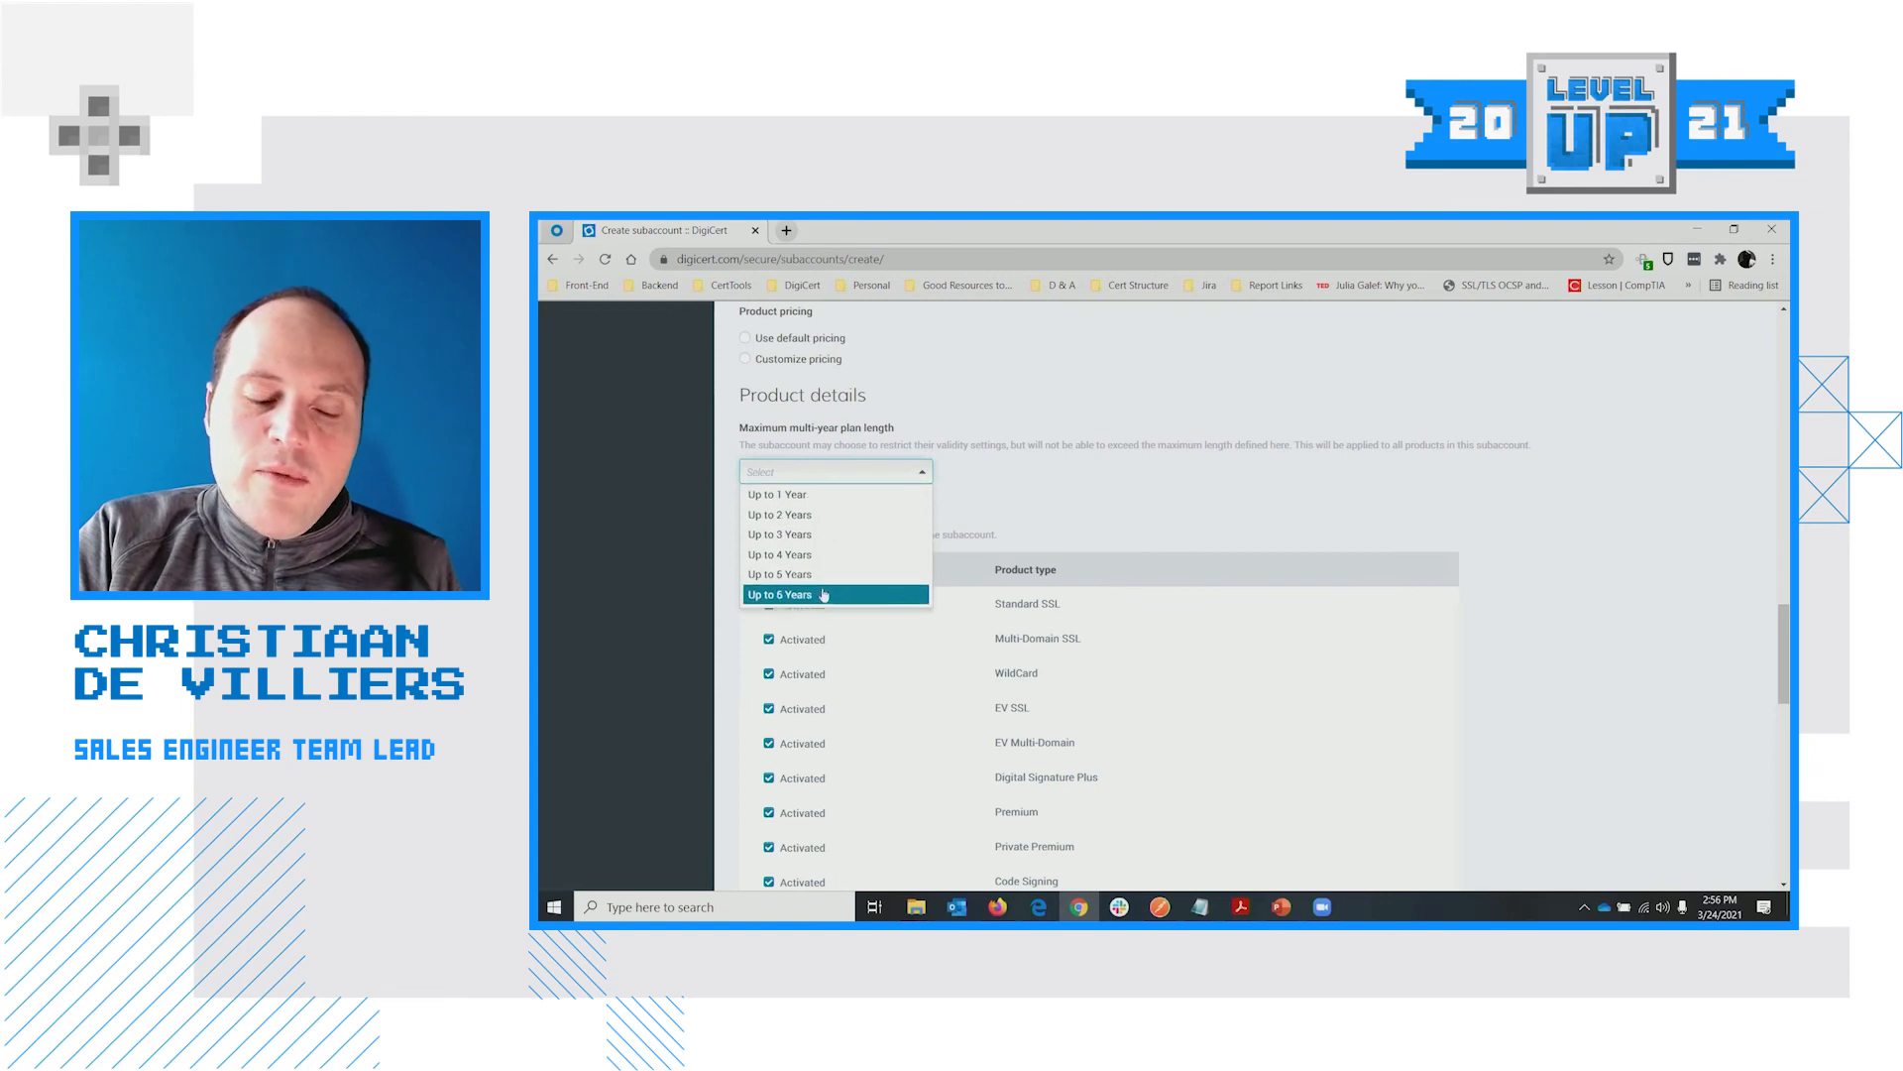
click(799, 495)
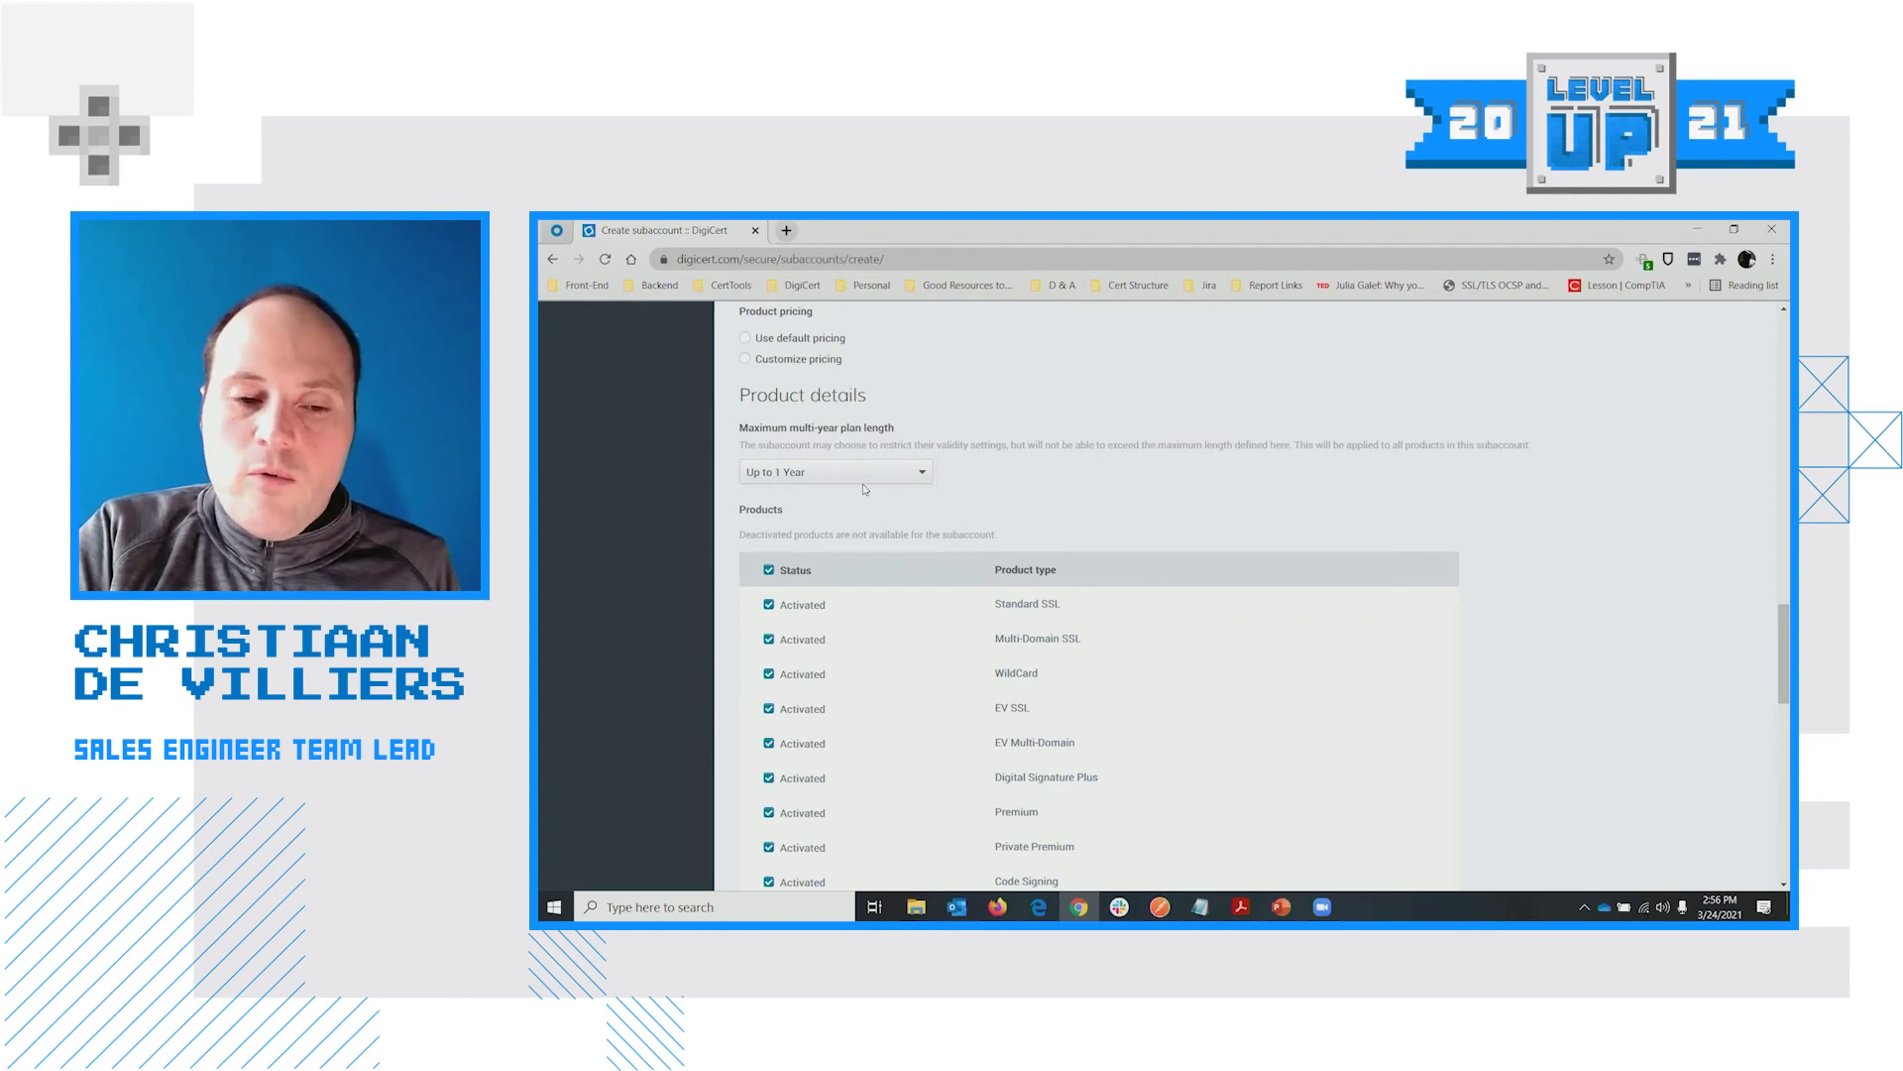
scroll(868, 484, down, 1)
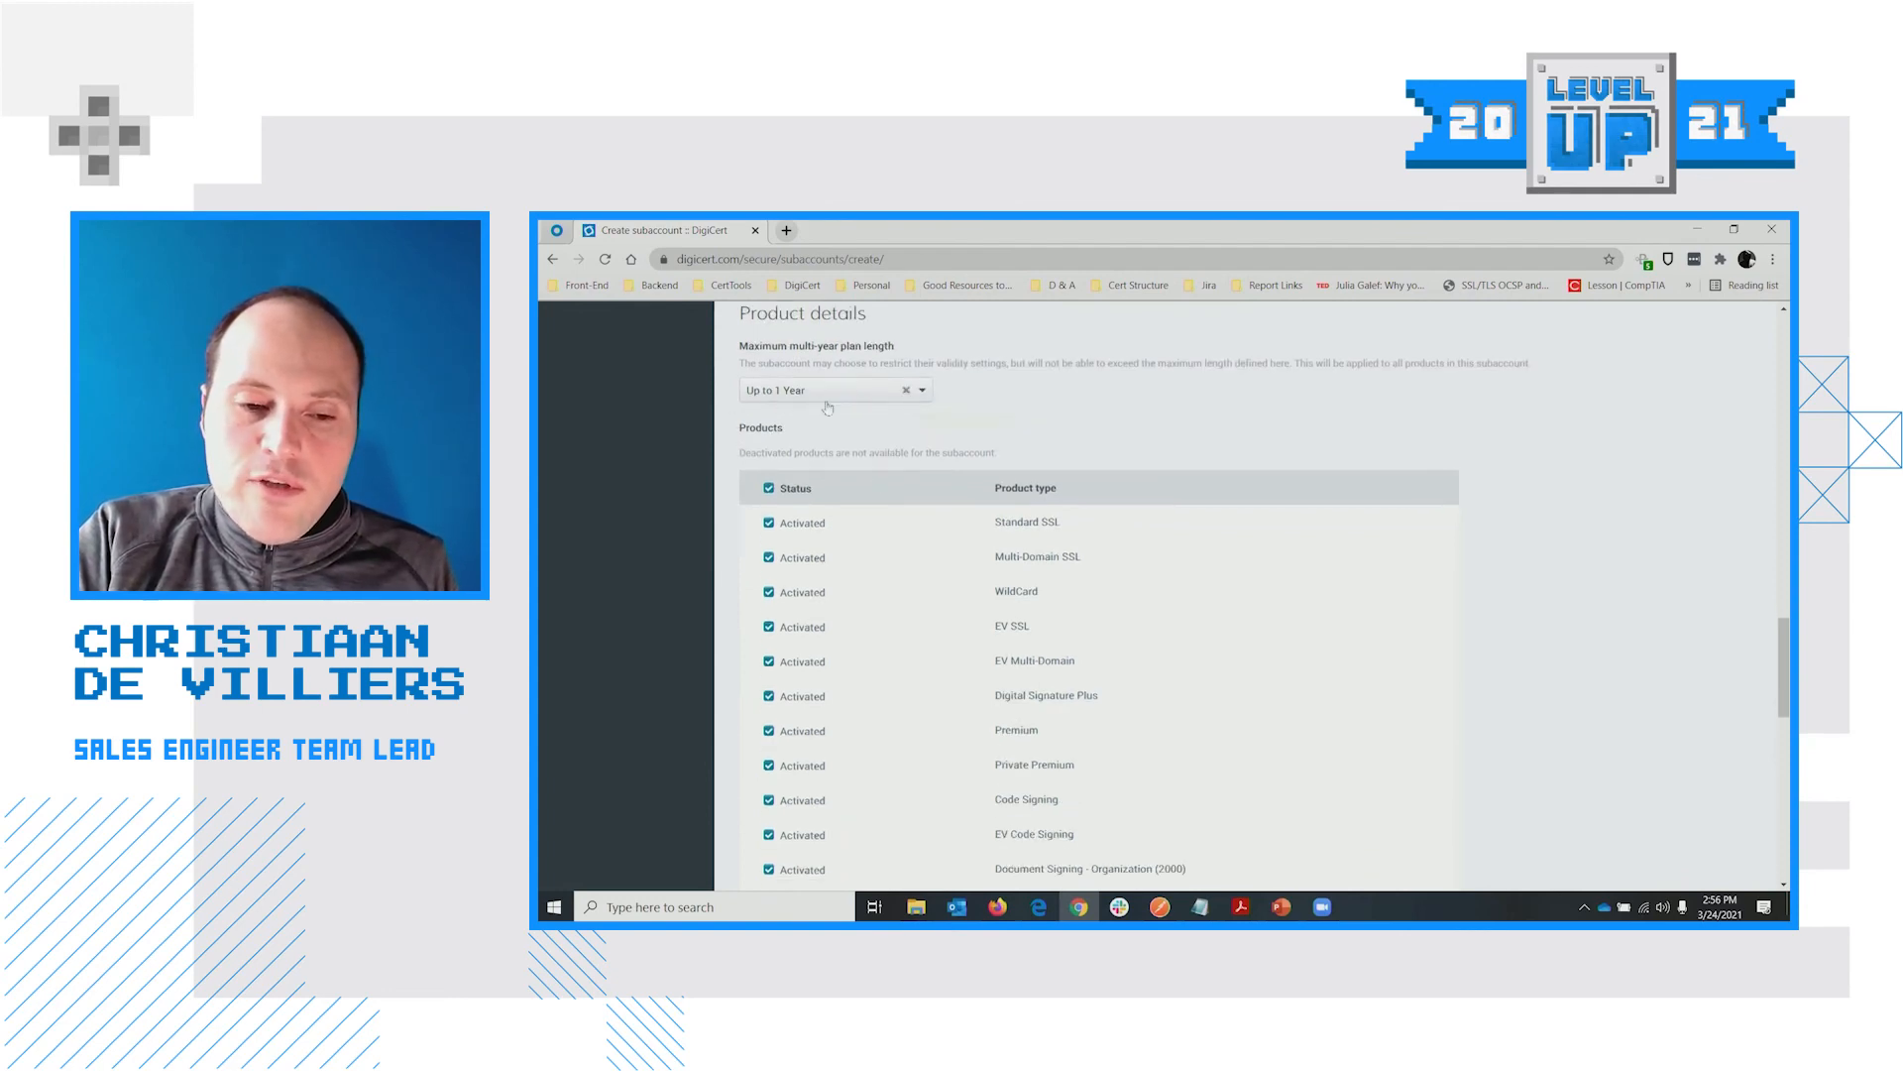
scroll(1091, 555, down, 2)
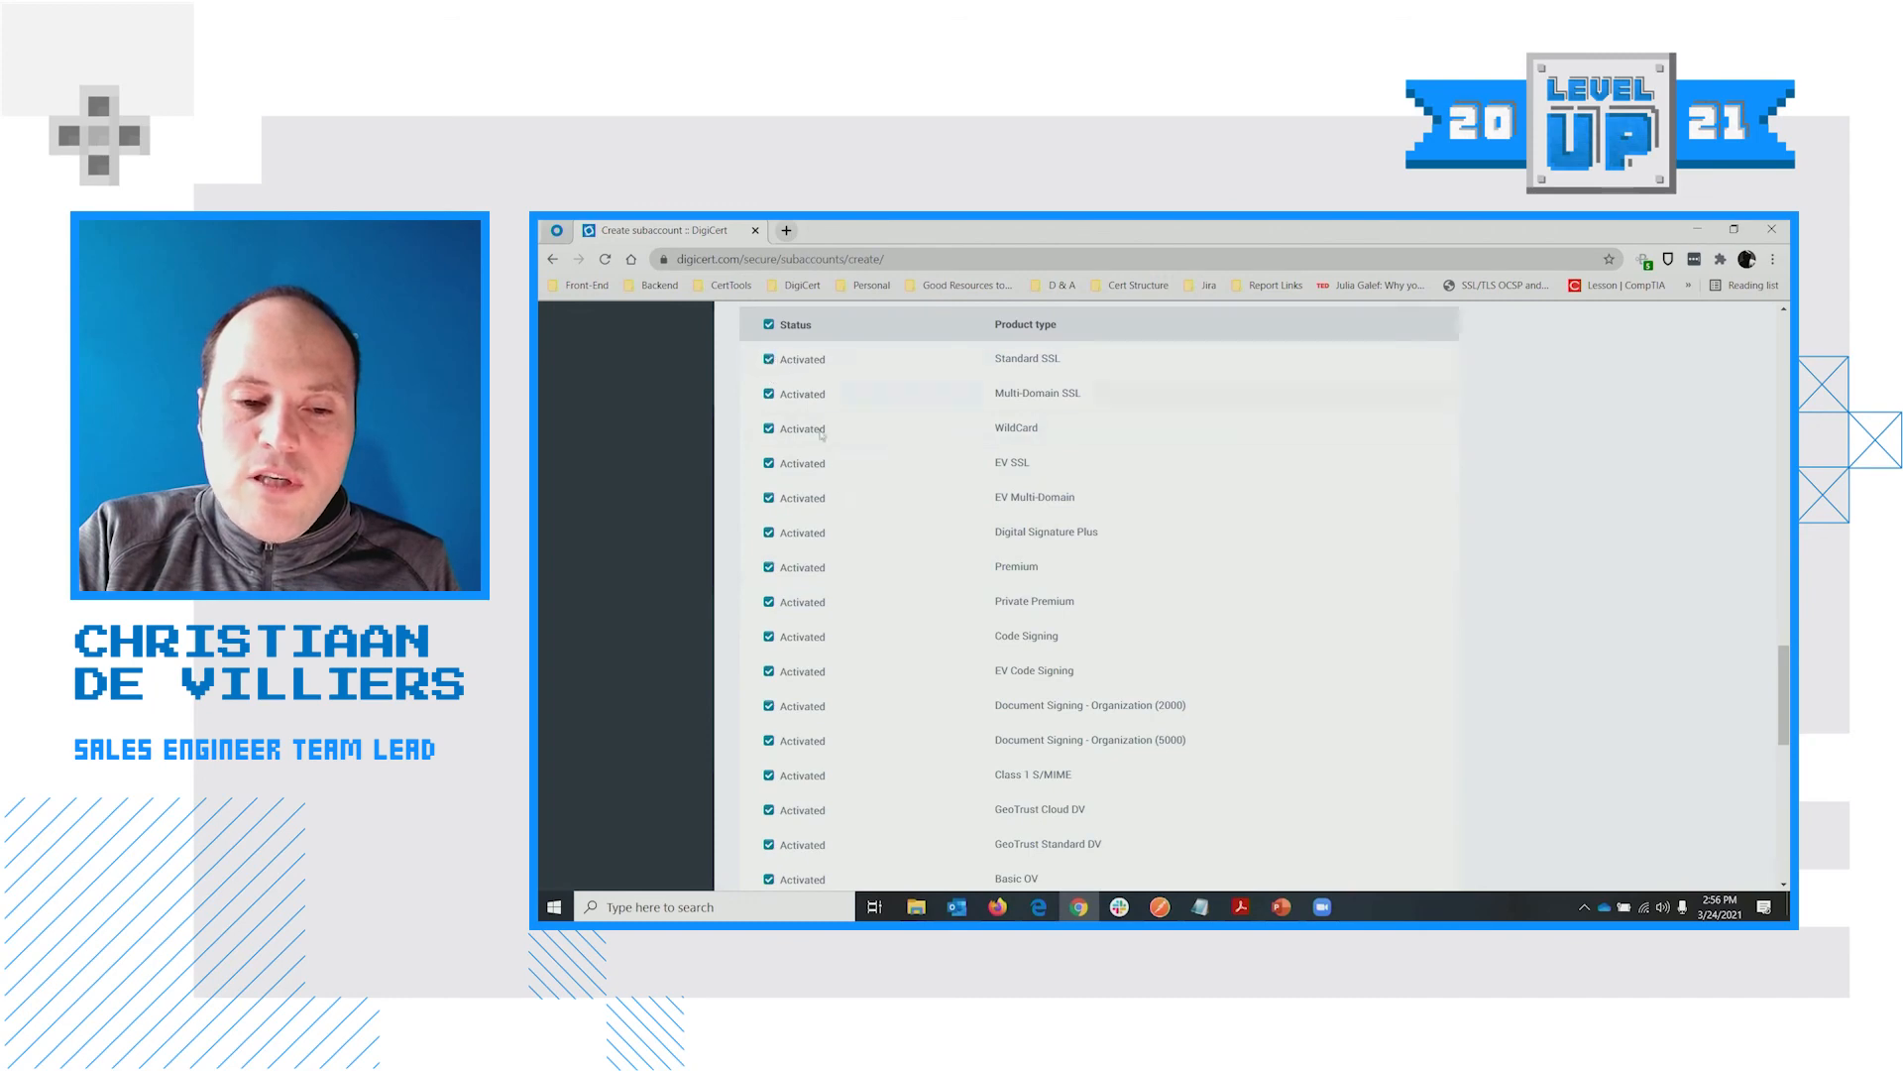
scroll(835, 684, down, 5)
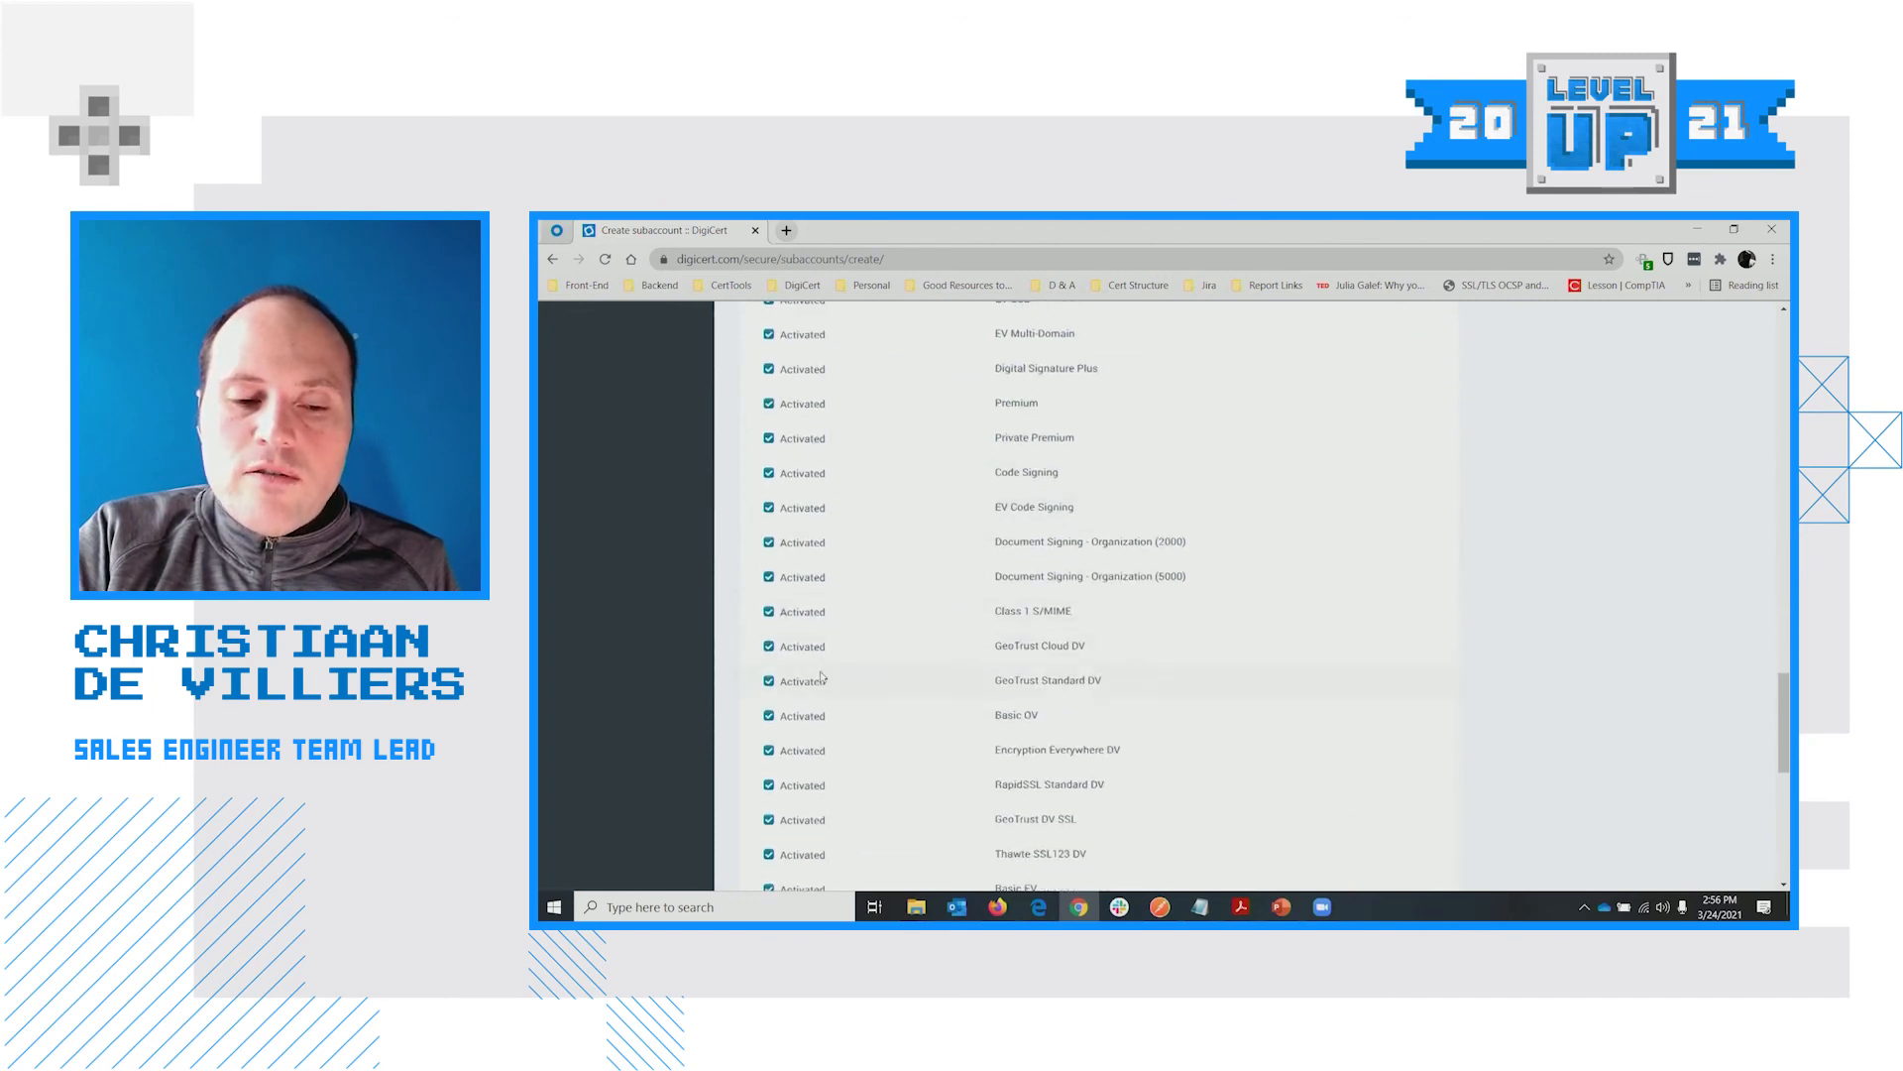
scroll(819, 664, down, 2)
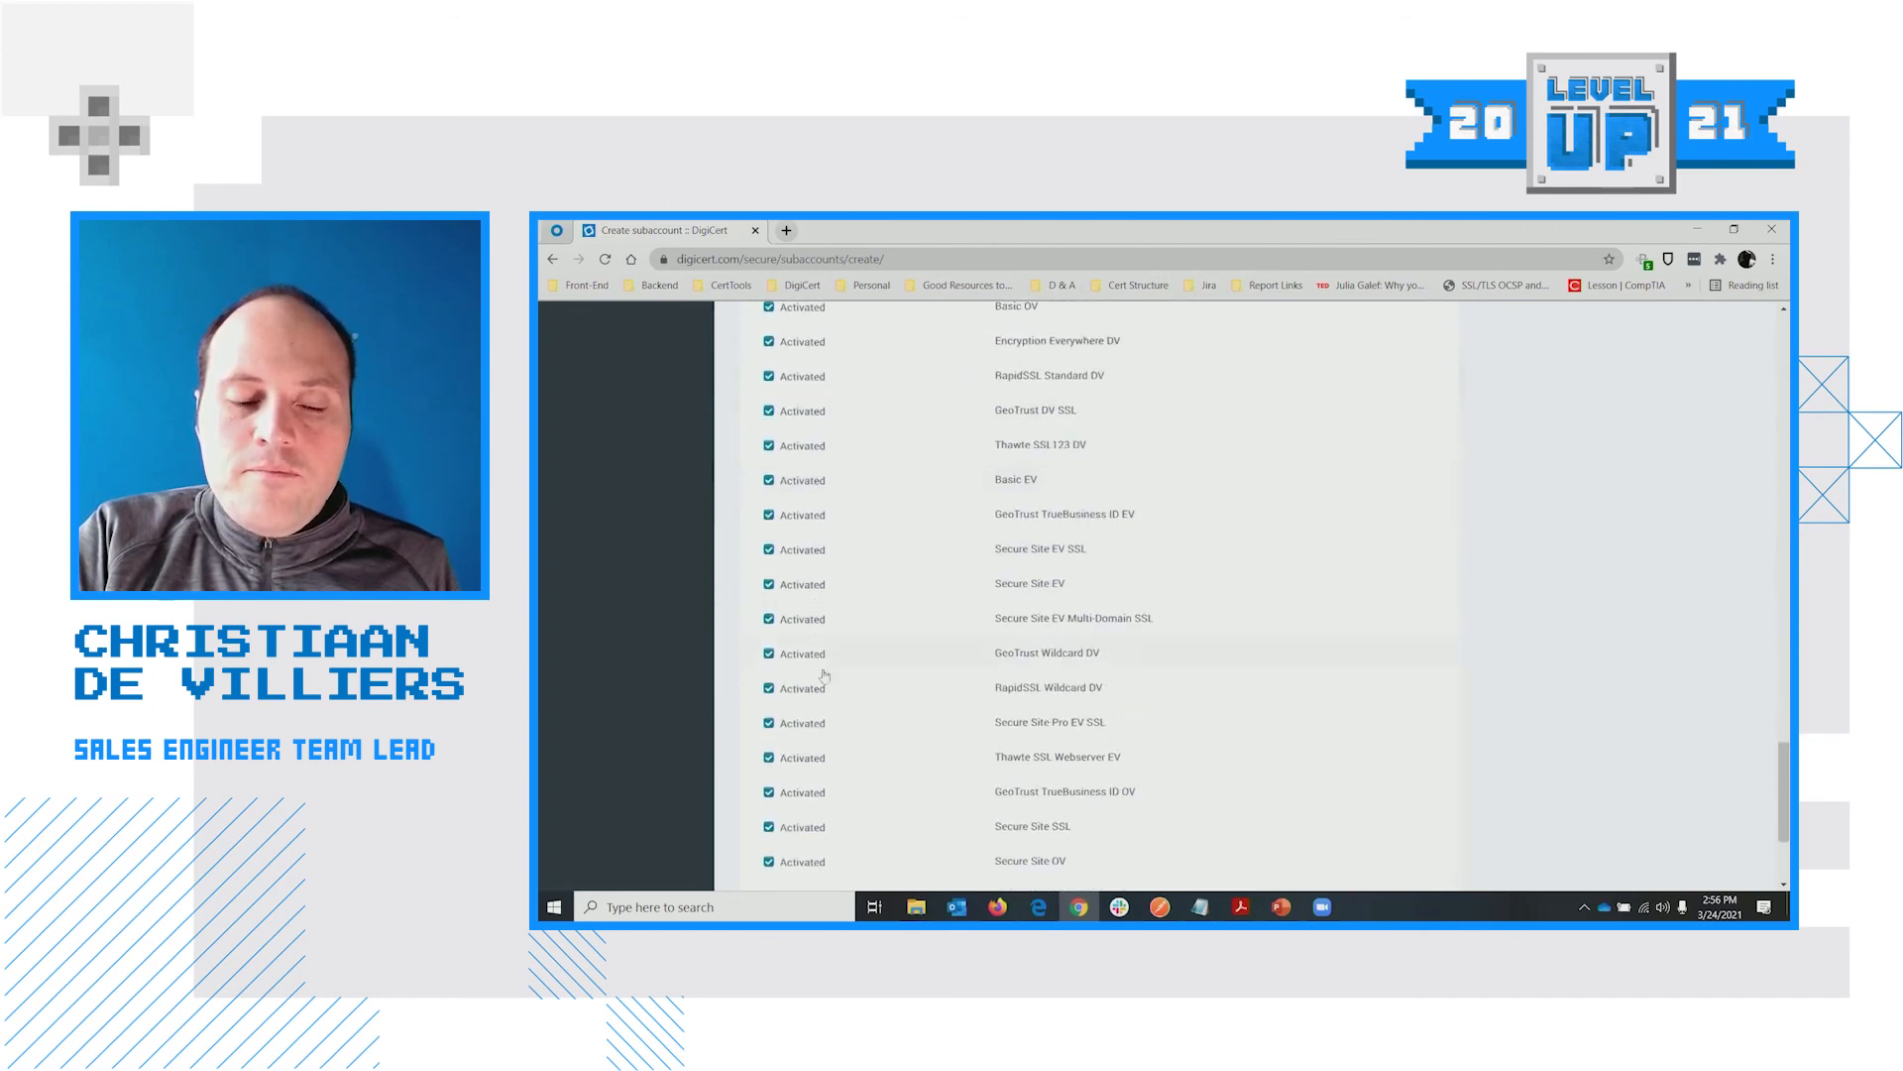
scroll(1088, 653, down, 3)
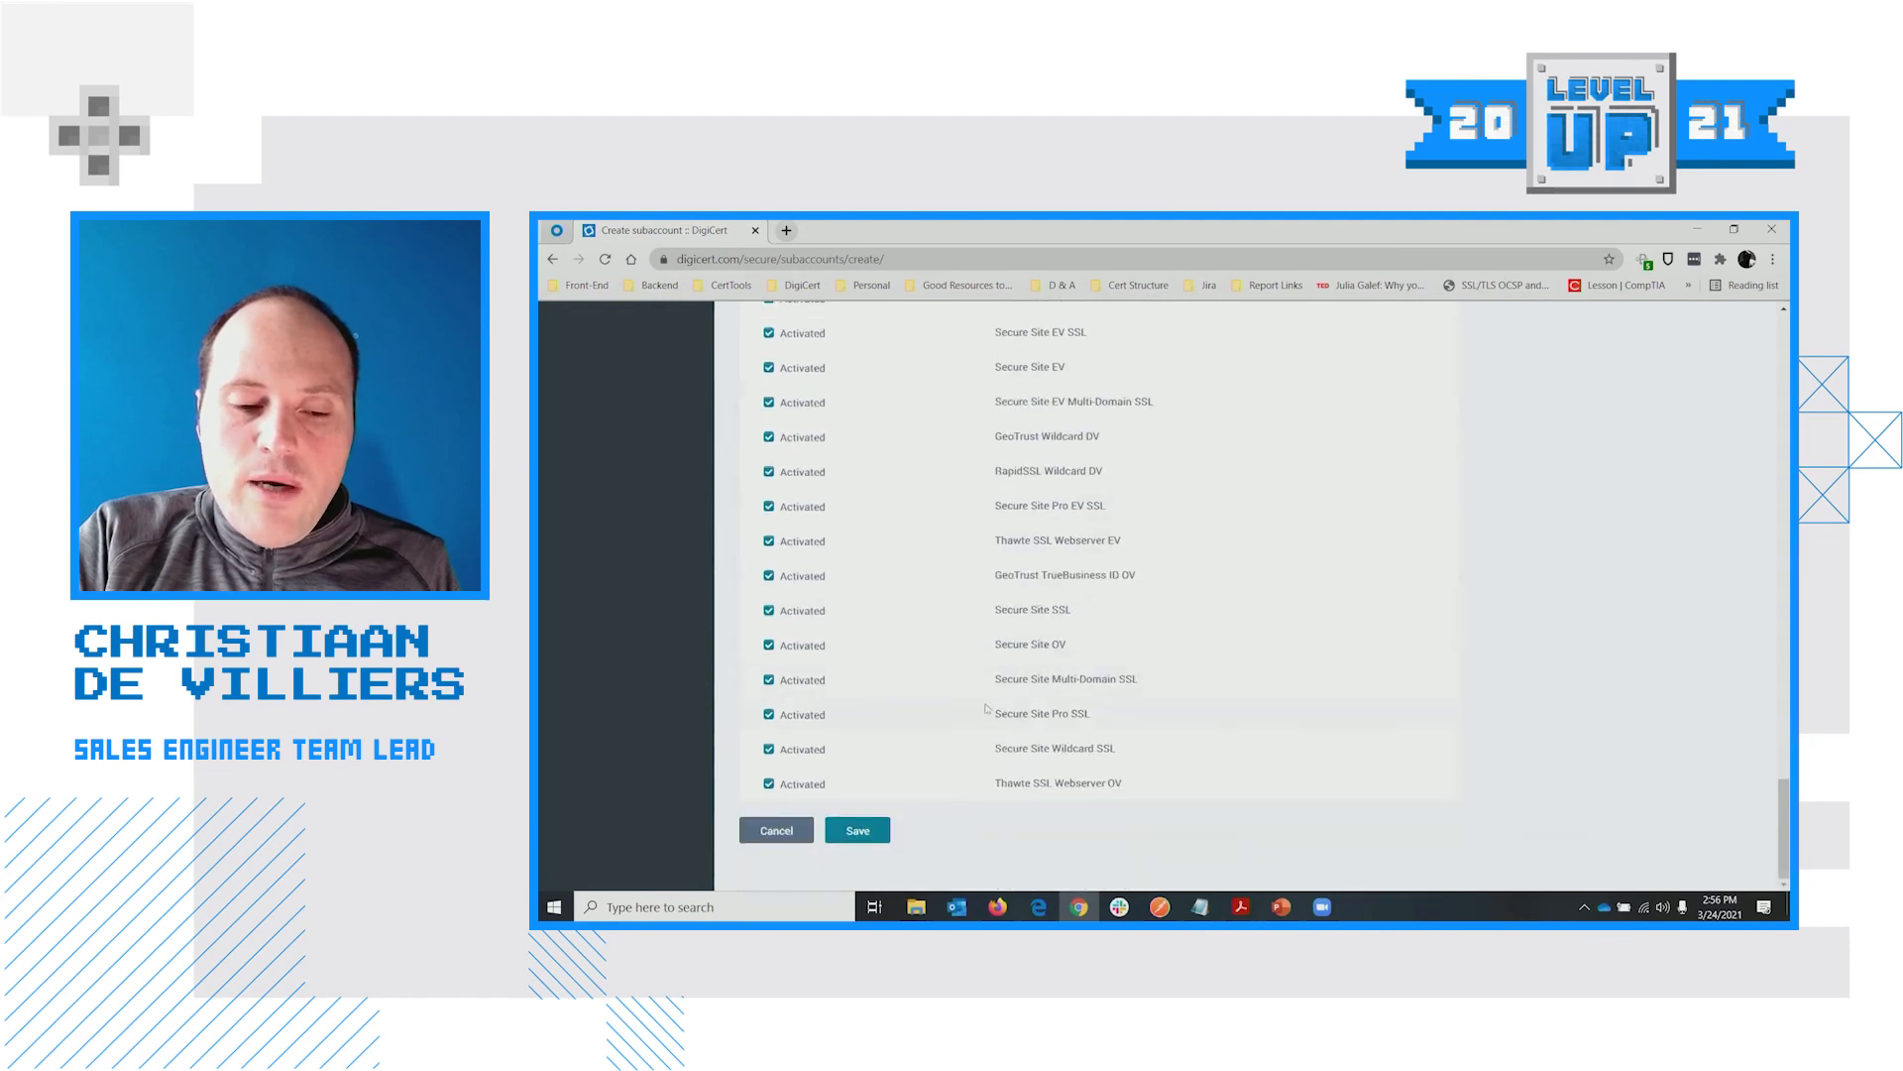
scroll(788, 525, up, 7)
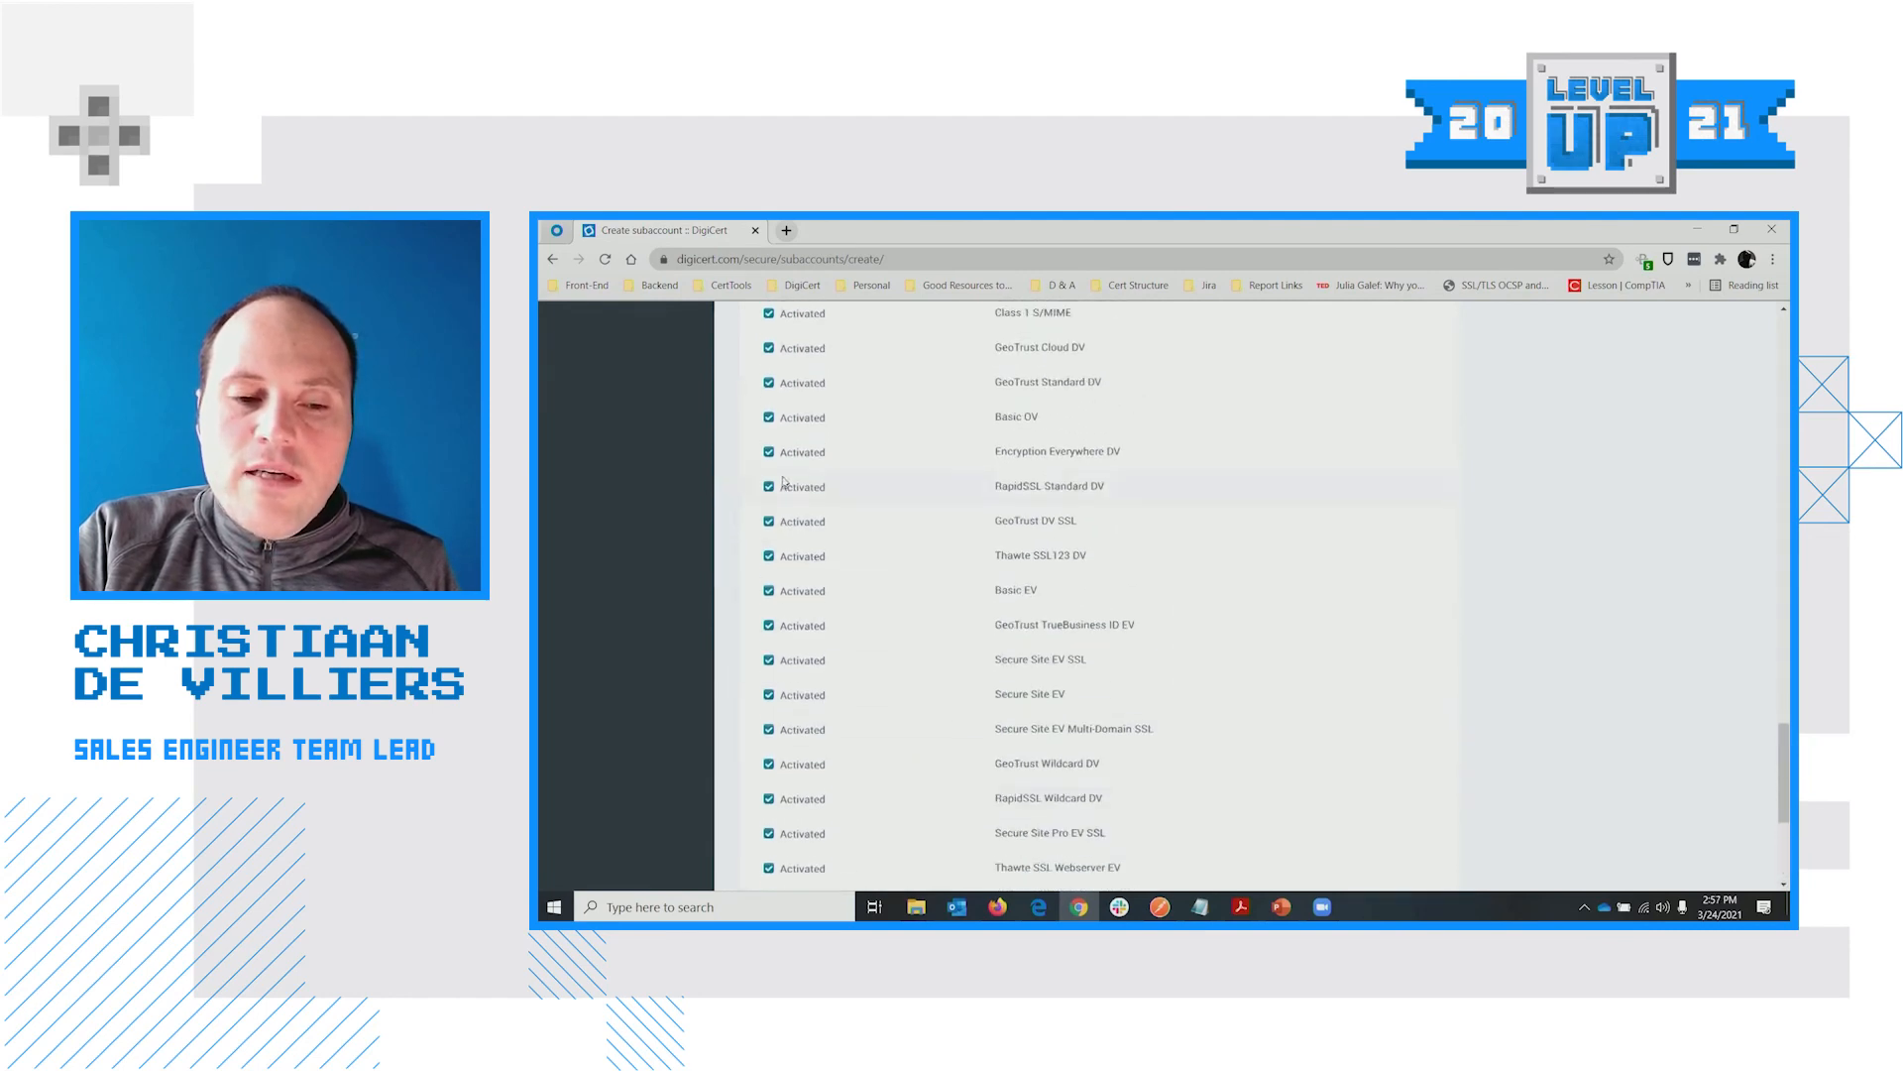
scroll(792, 485, up, 5)
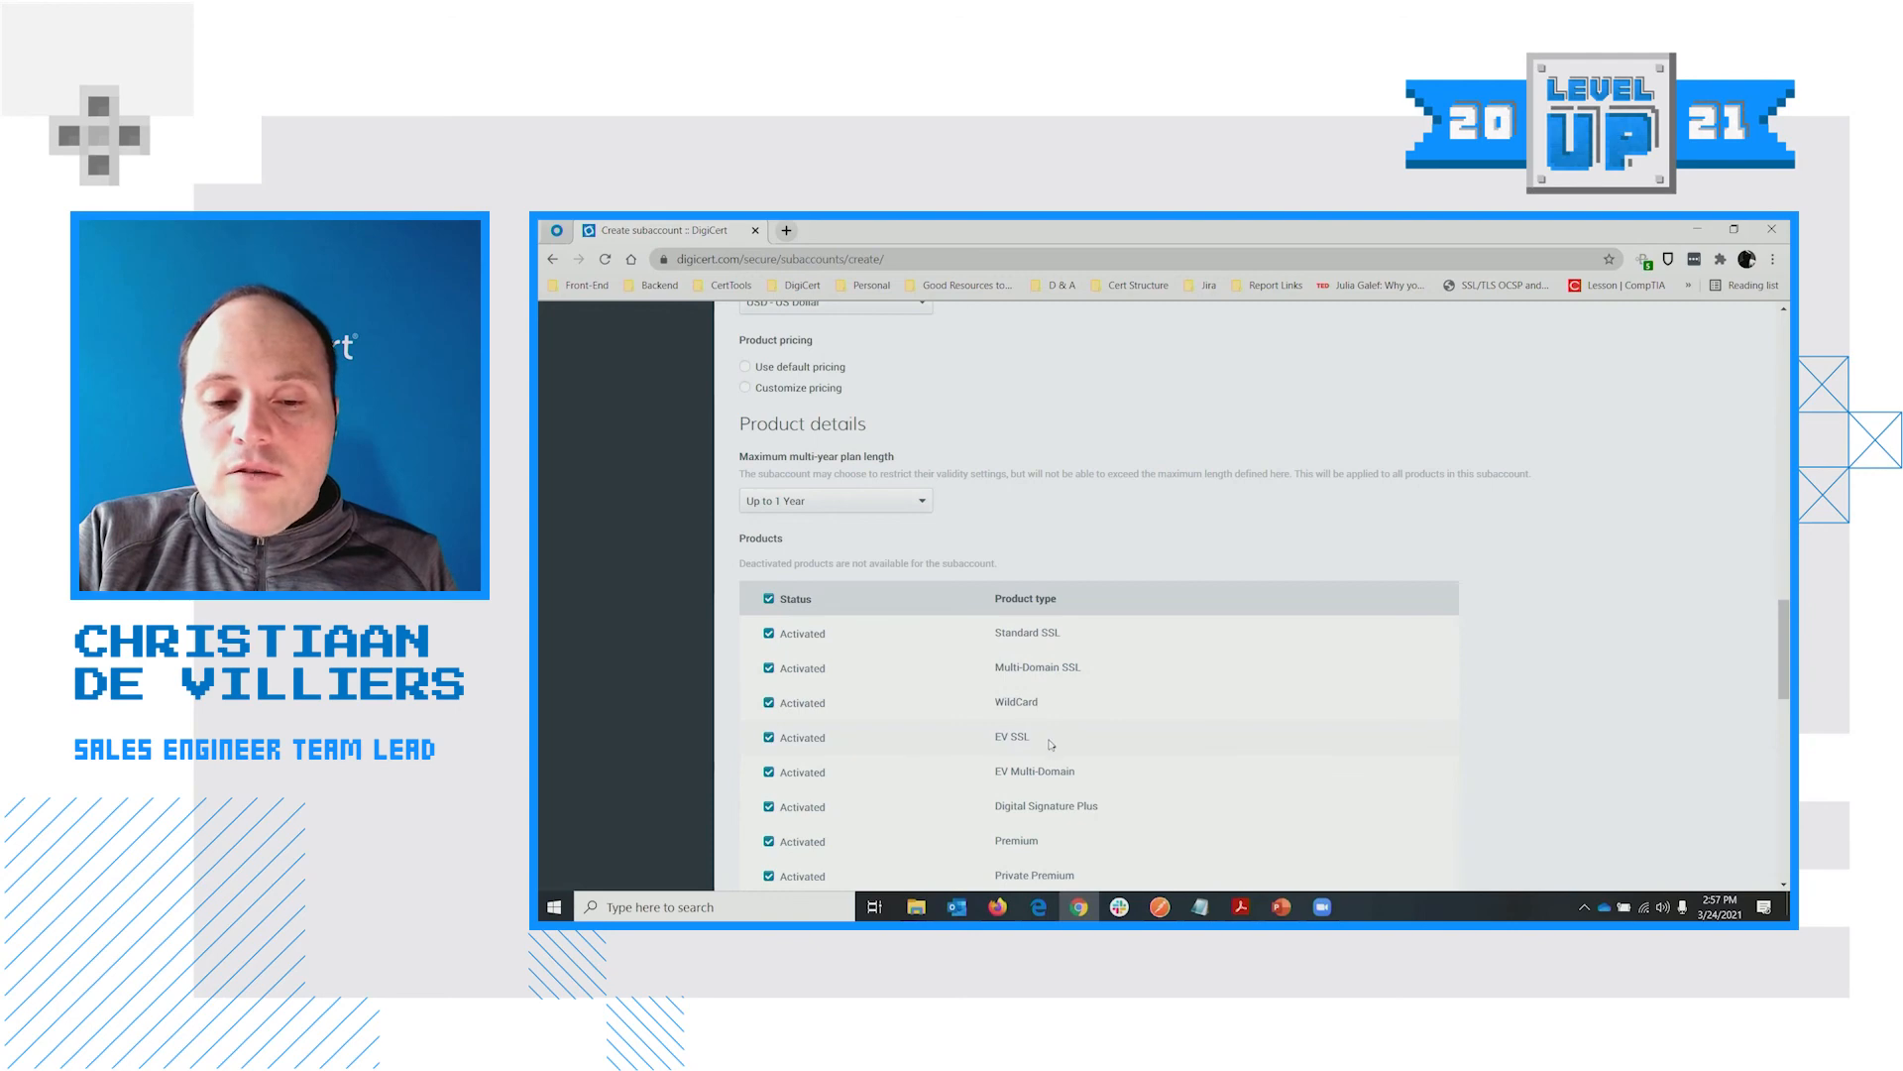
scroll(1056, 727, up, 1)
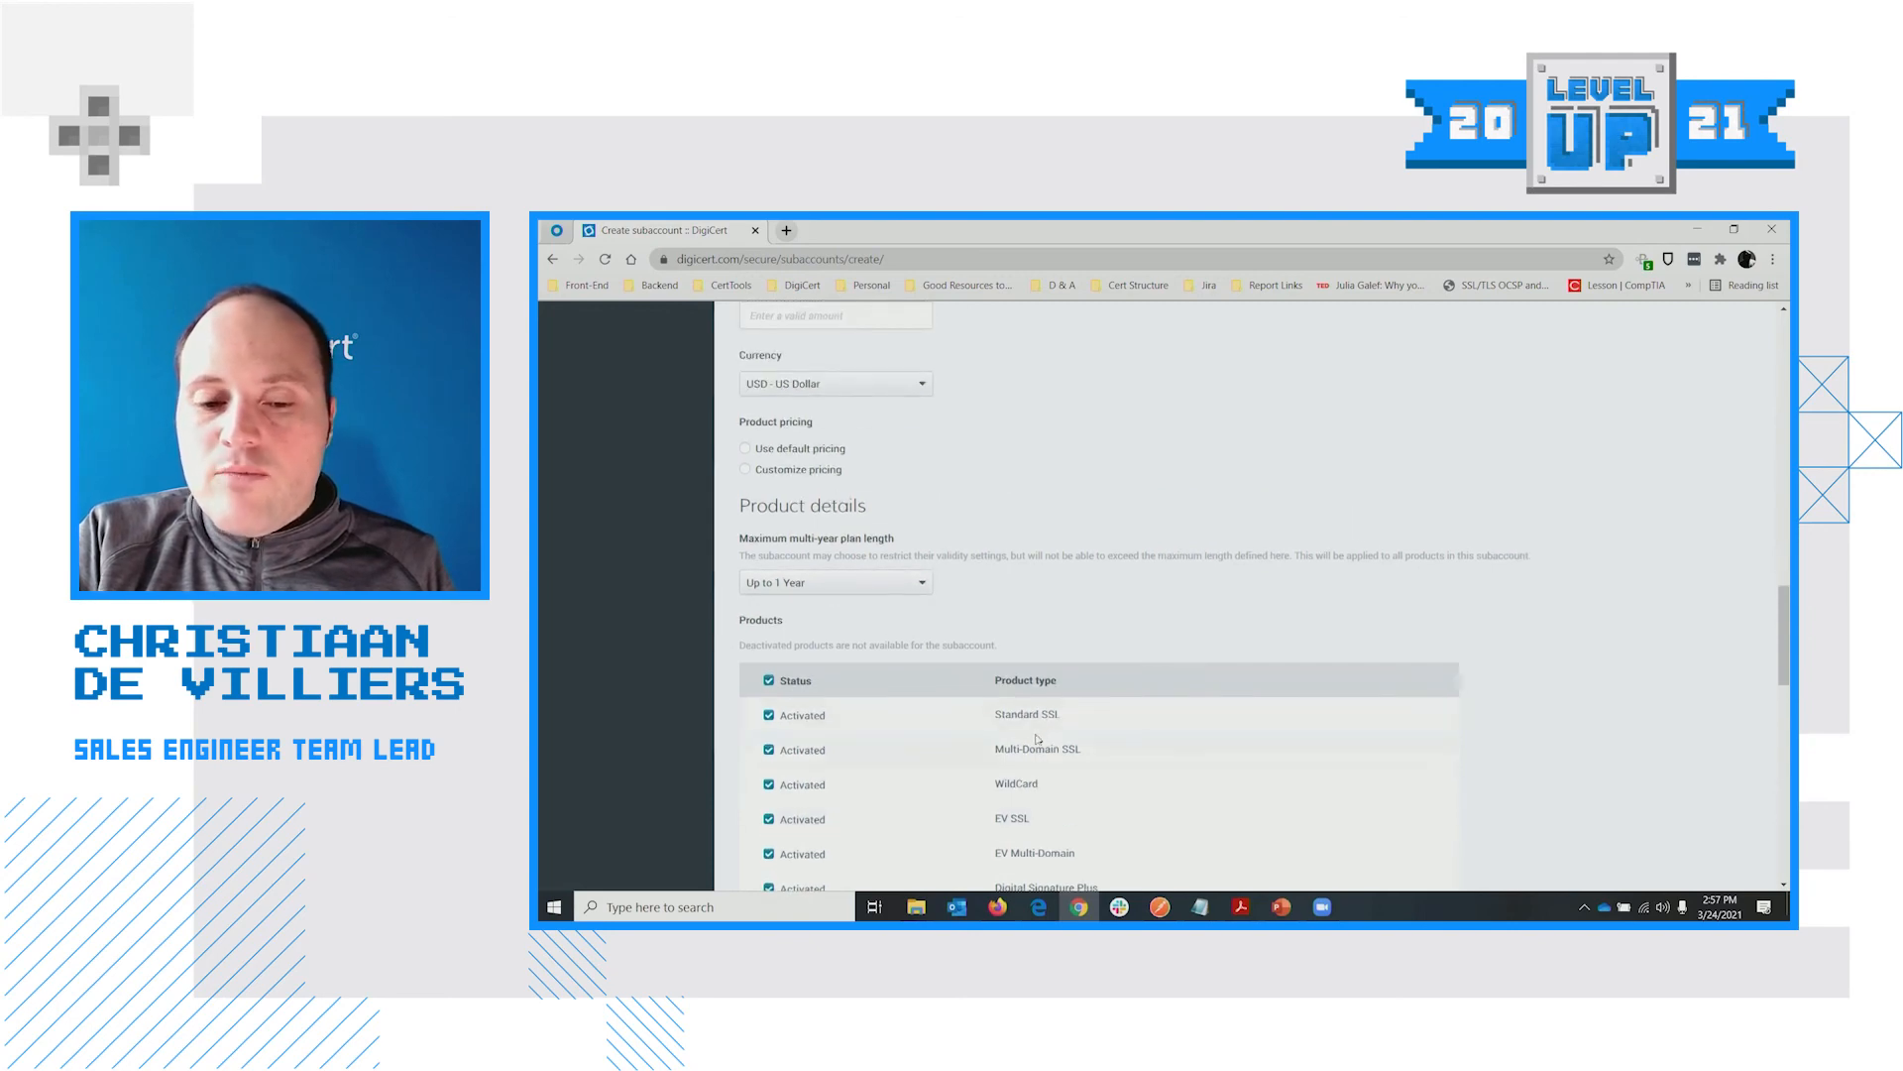
scroll(1043, 753, down, 1)
scroll(1095, 738, up, 3)
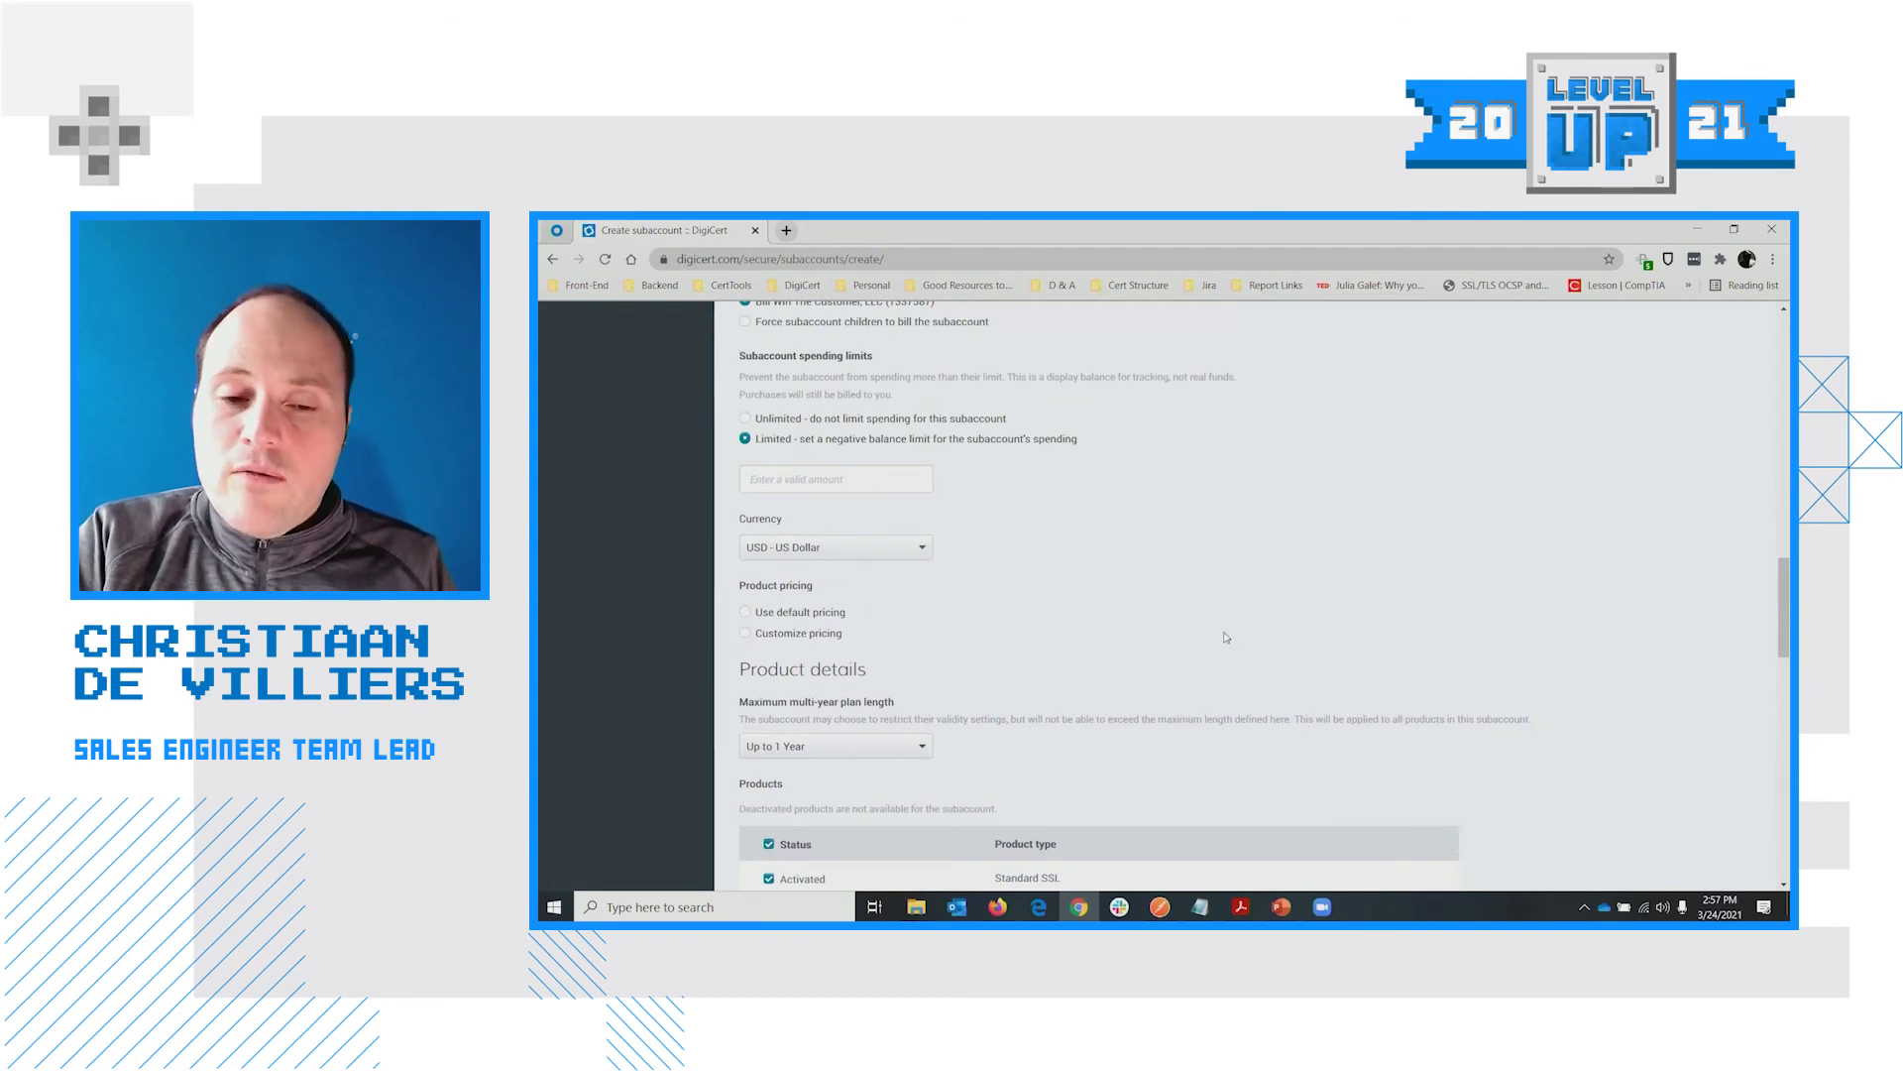
scroll(1226, 638, down, 2)
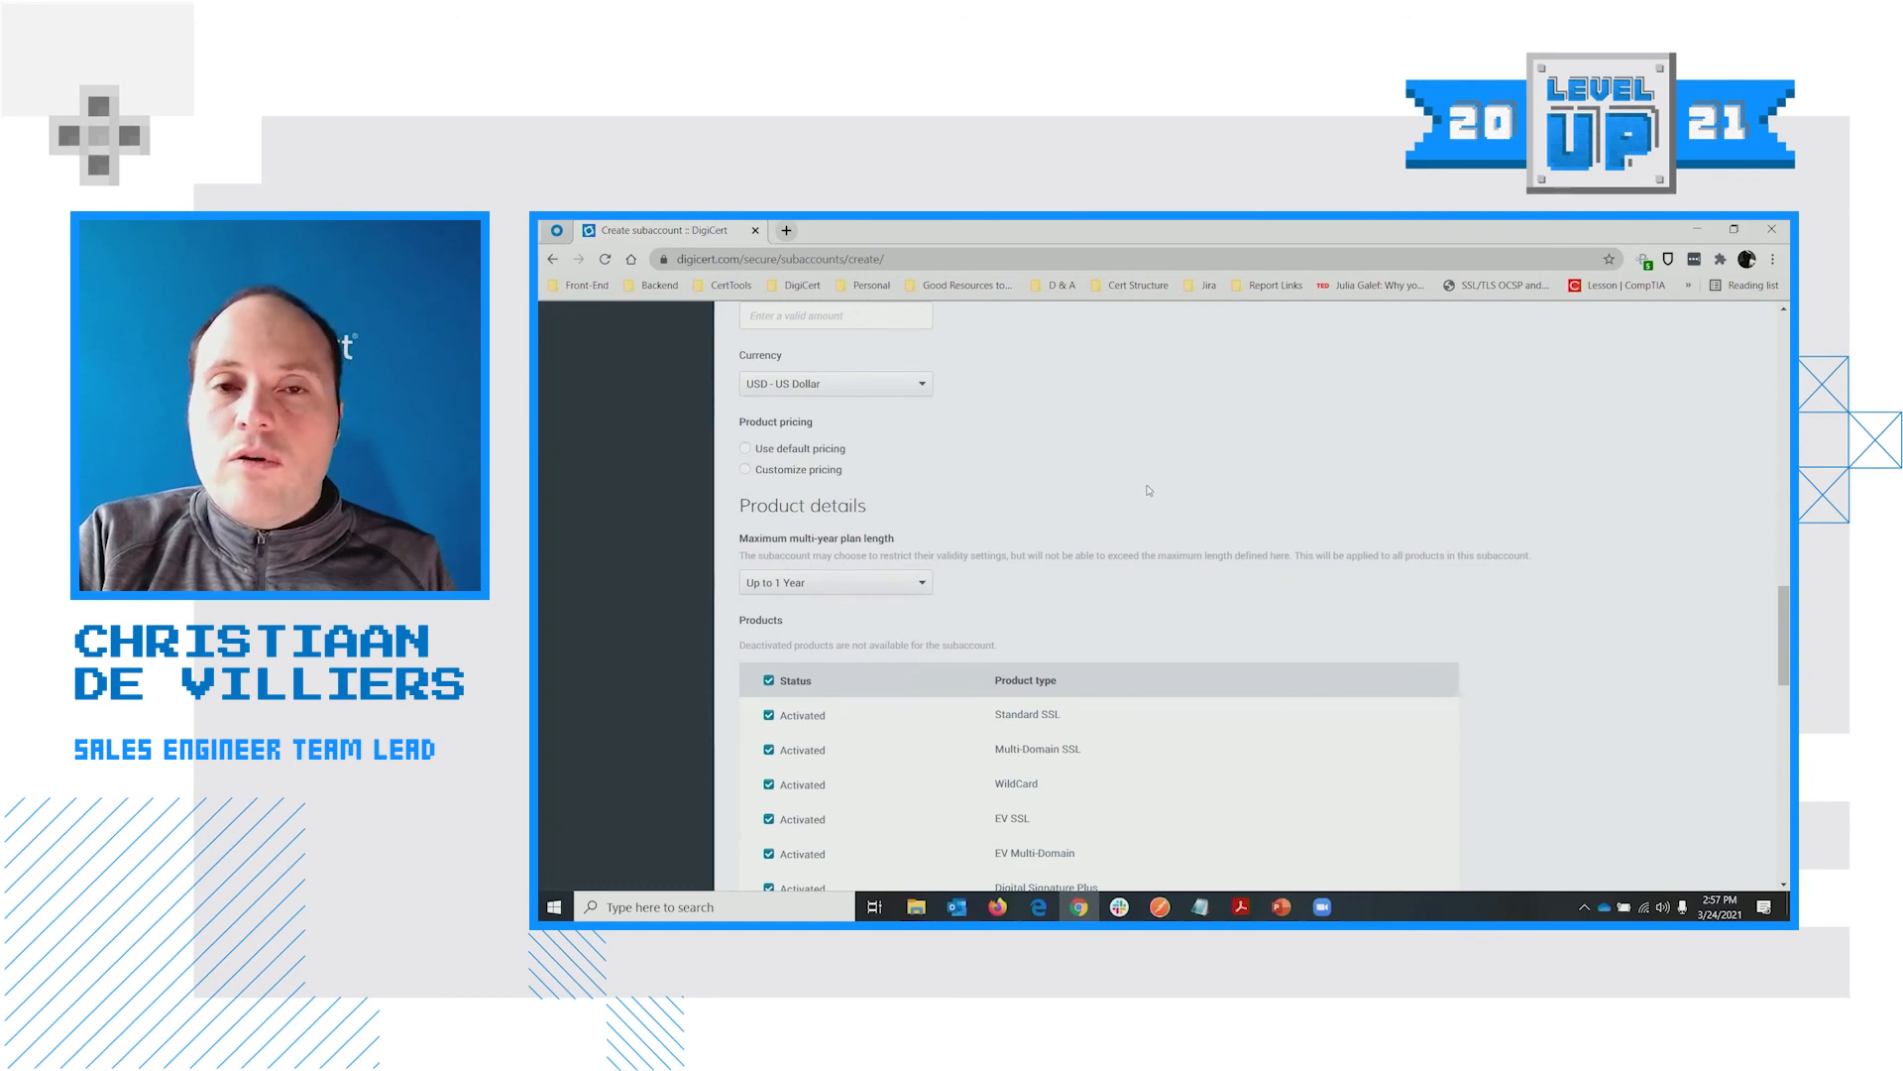
scroll(1148, 490, up, 7)
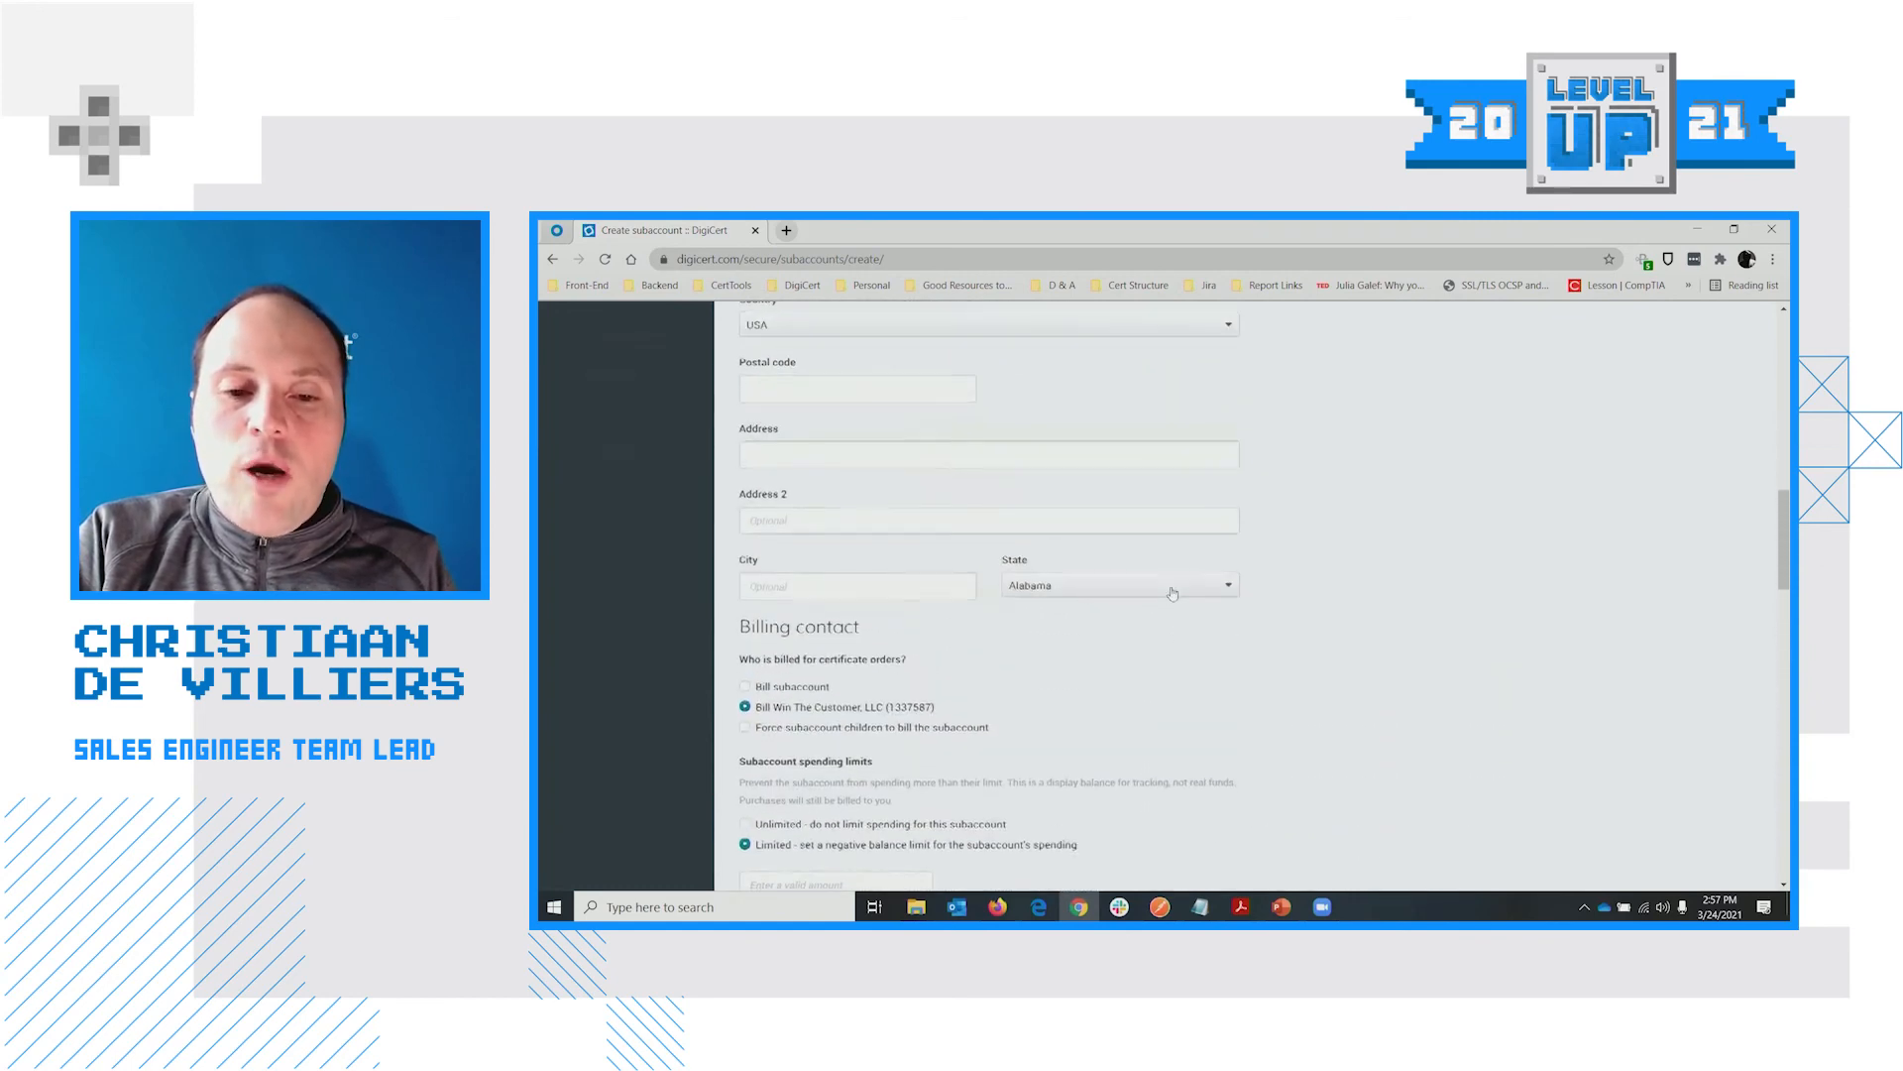
scroll(1171, 593, up, 8)
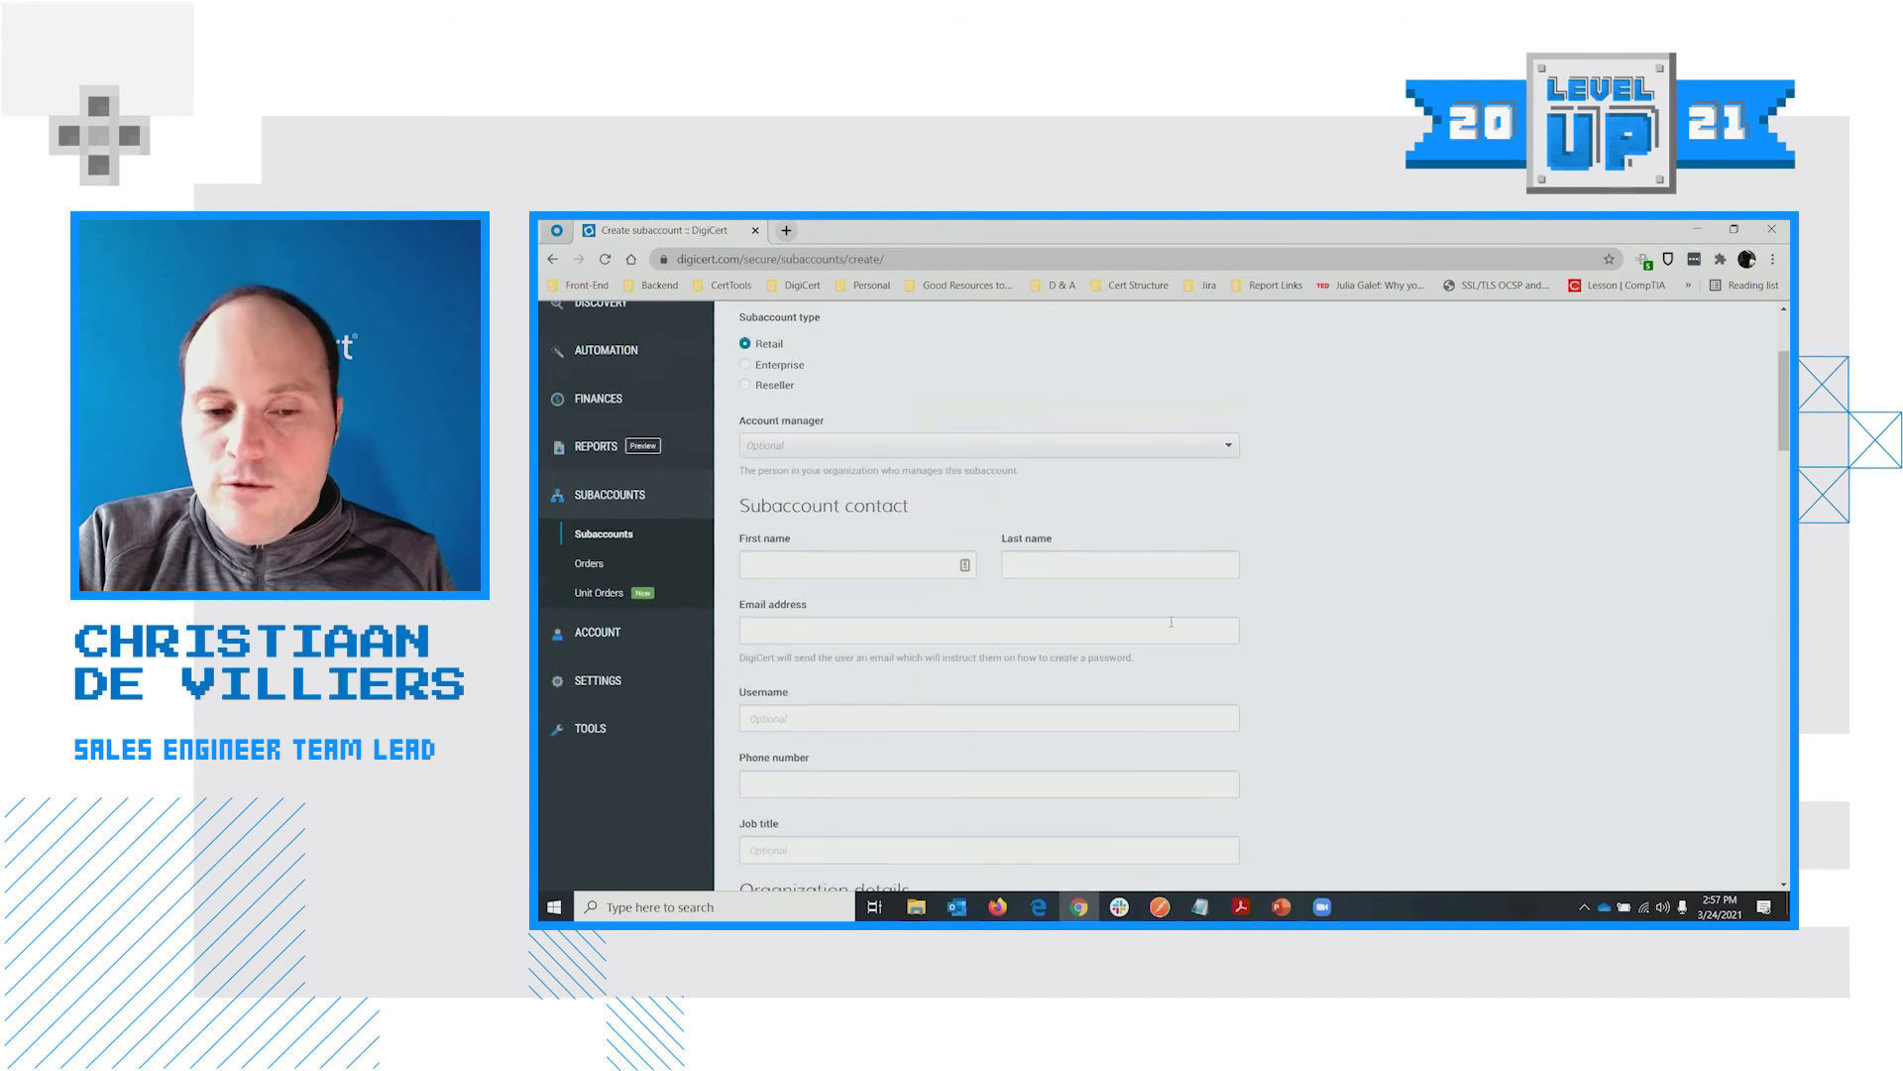
scroll(1141, 614, up, 3)
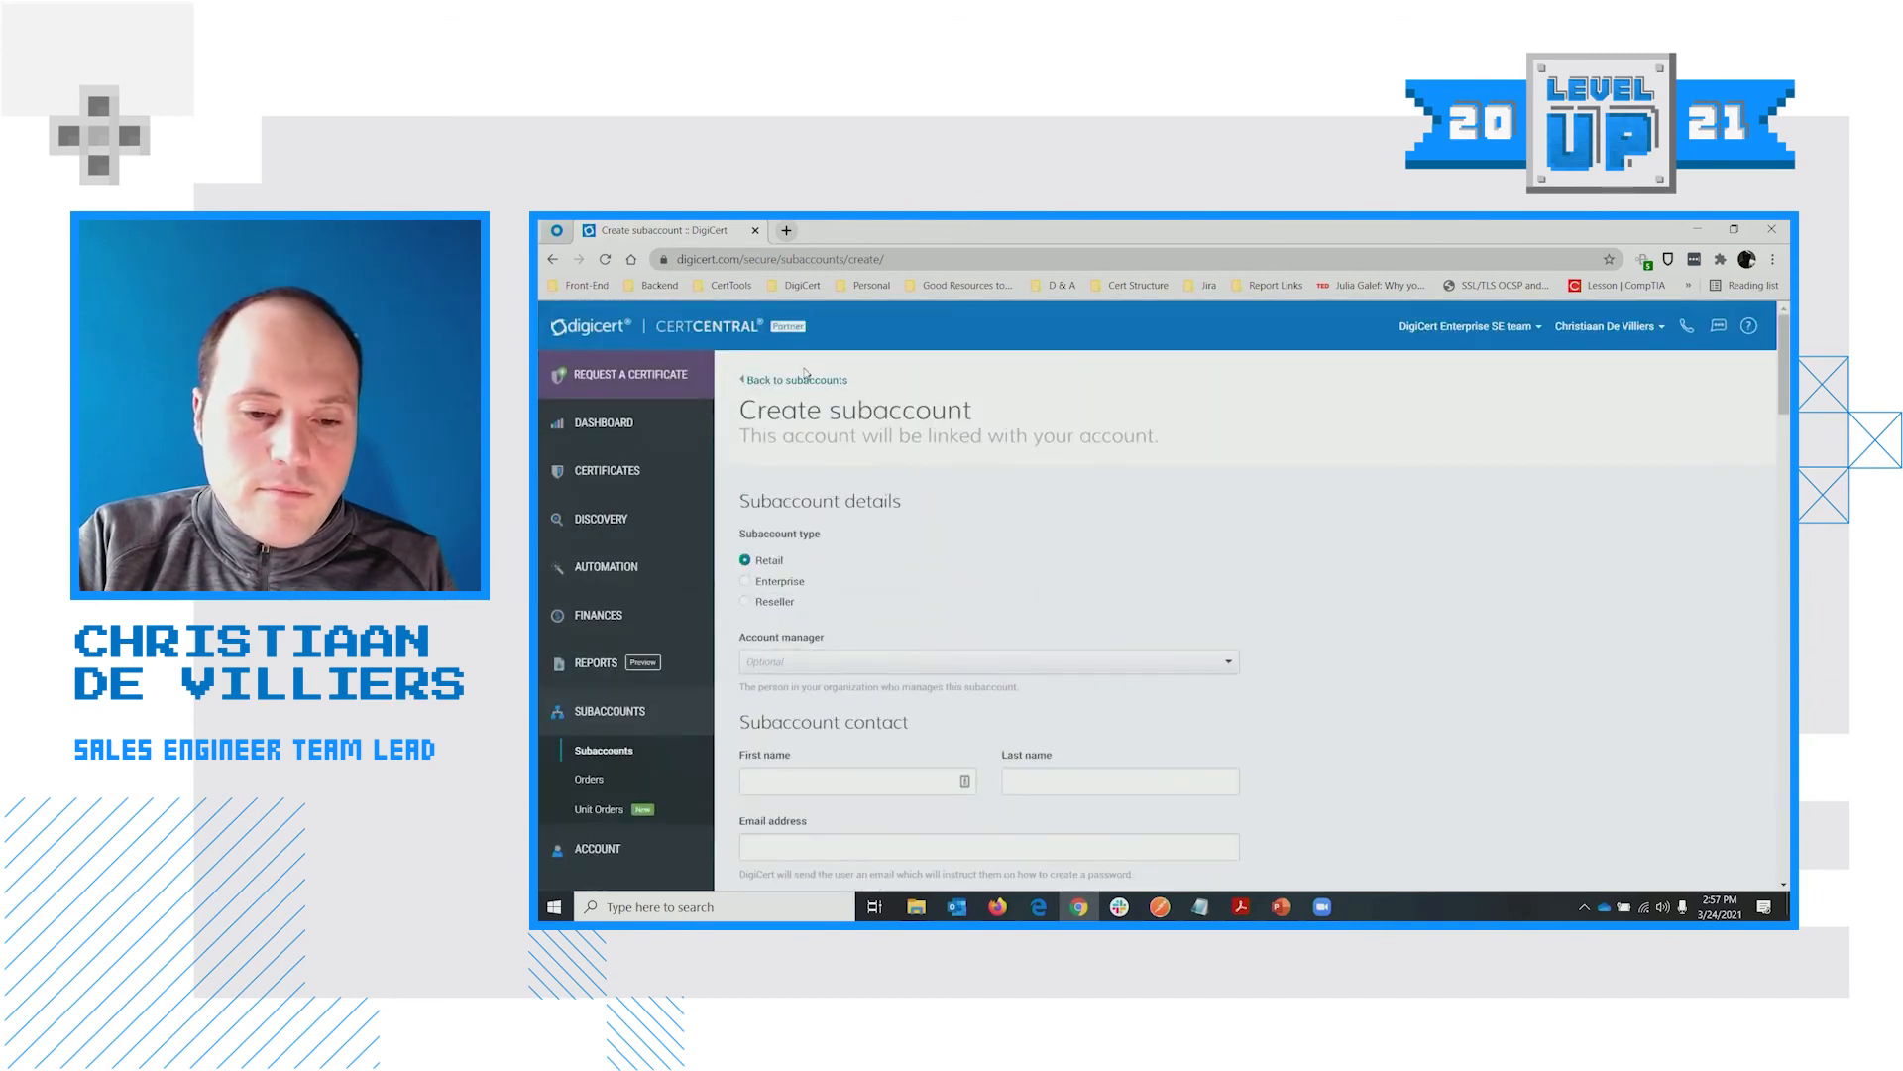
Browse the Subaccount orders list with each order's subaccount, product, price and status
click(592, 780)
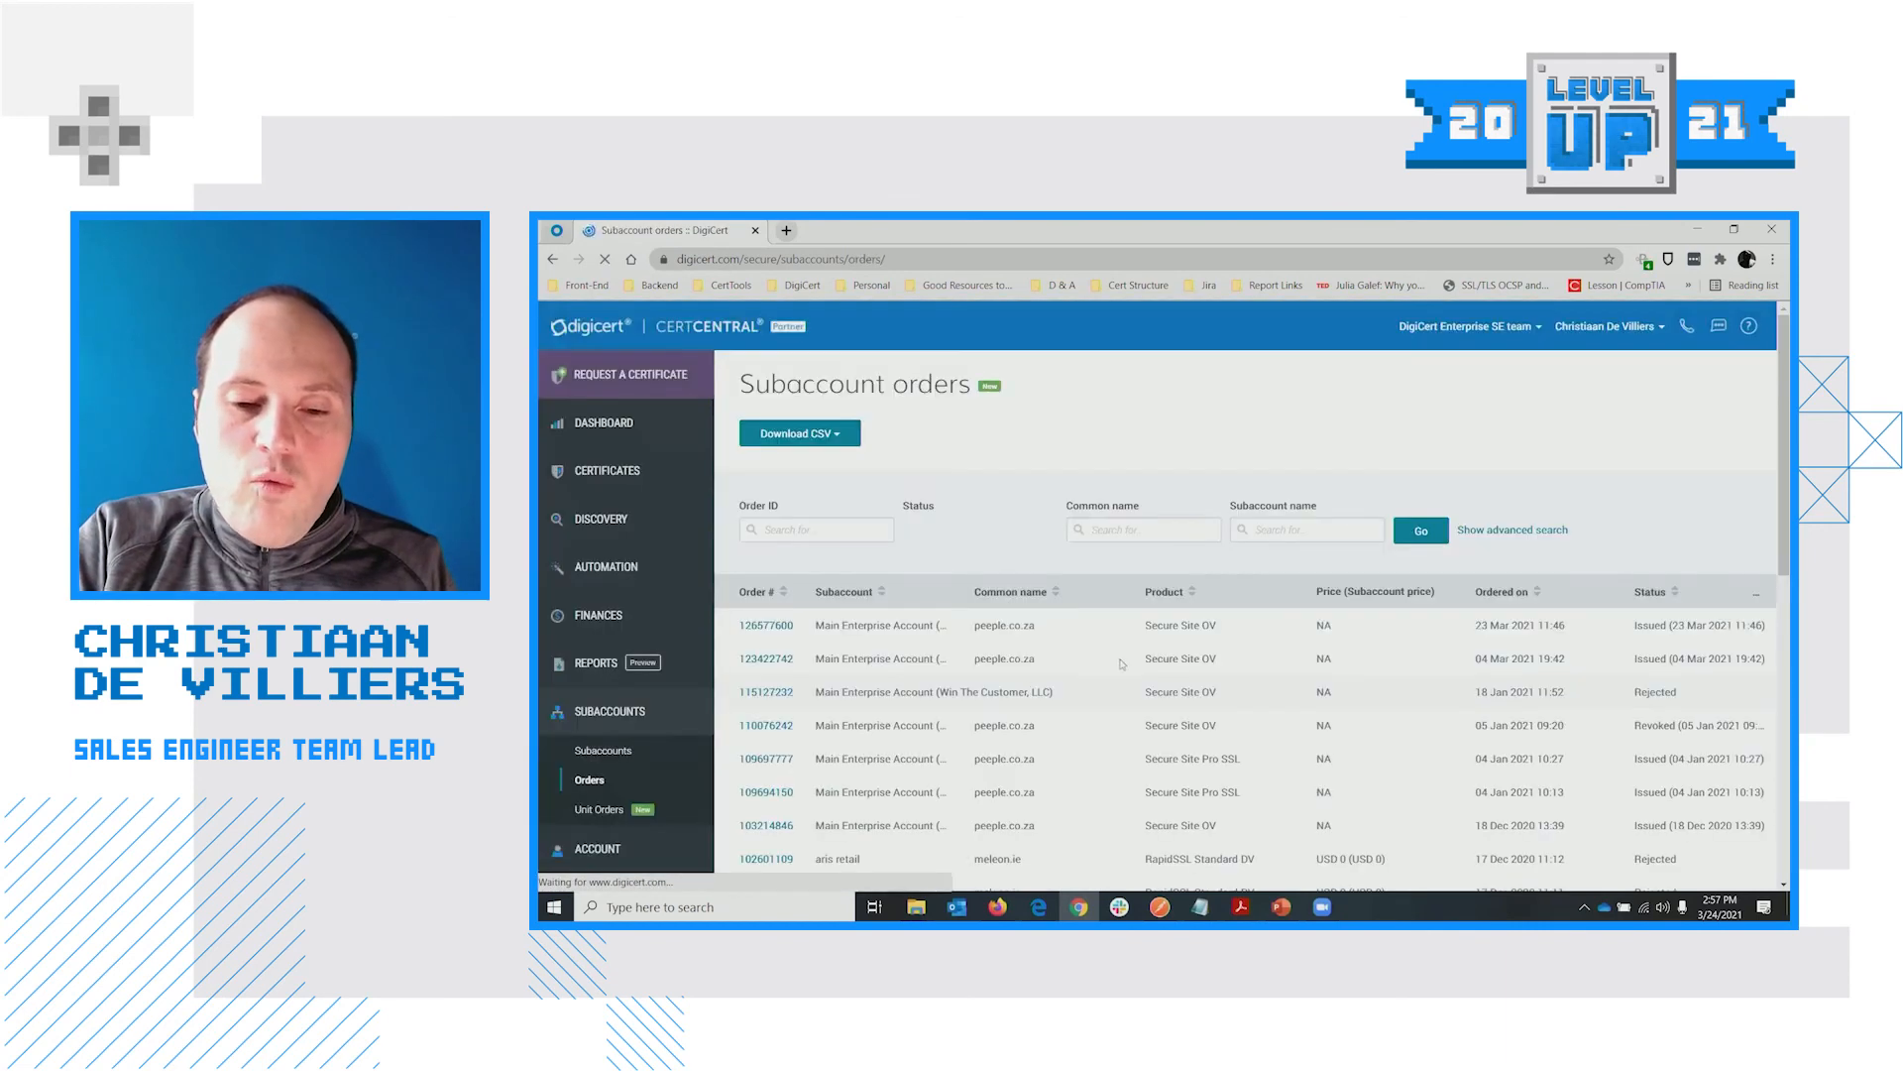
scroll(1121, 664, down, 2)
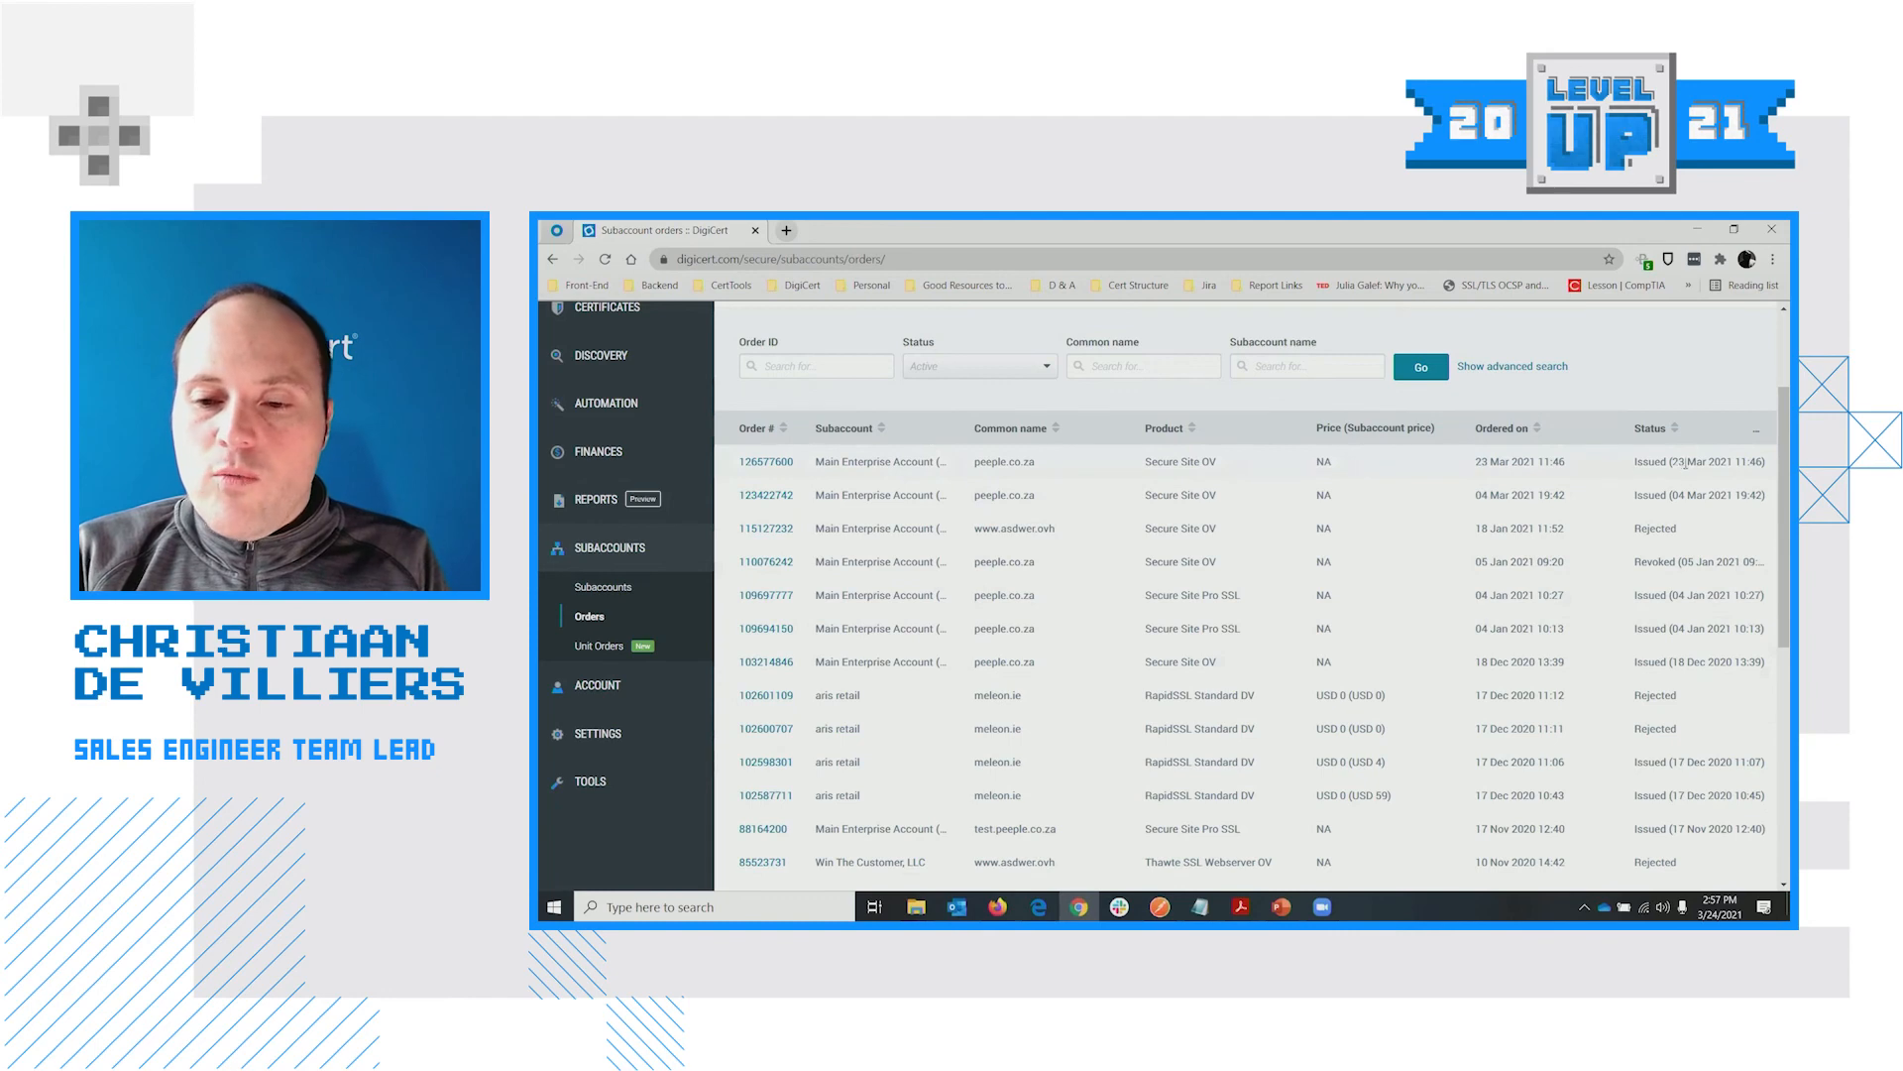
scroll(991, 595, up, 1)
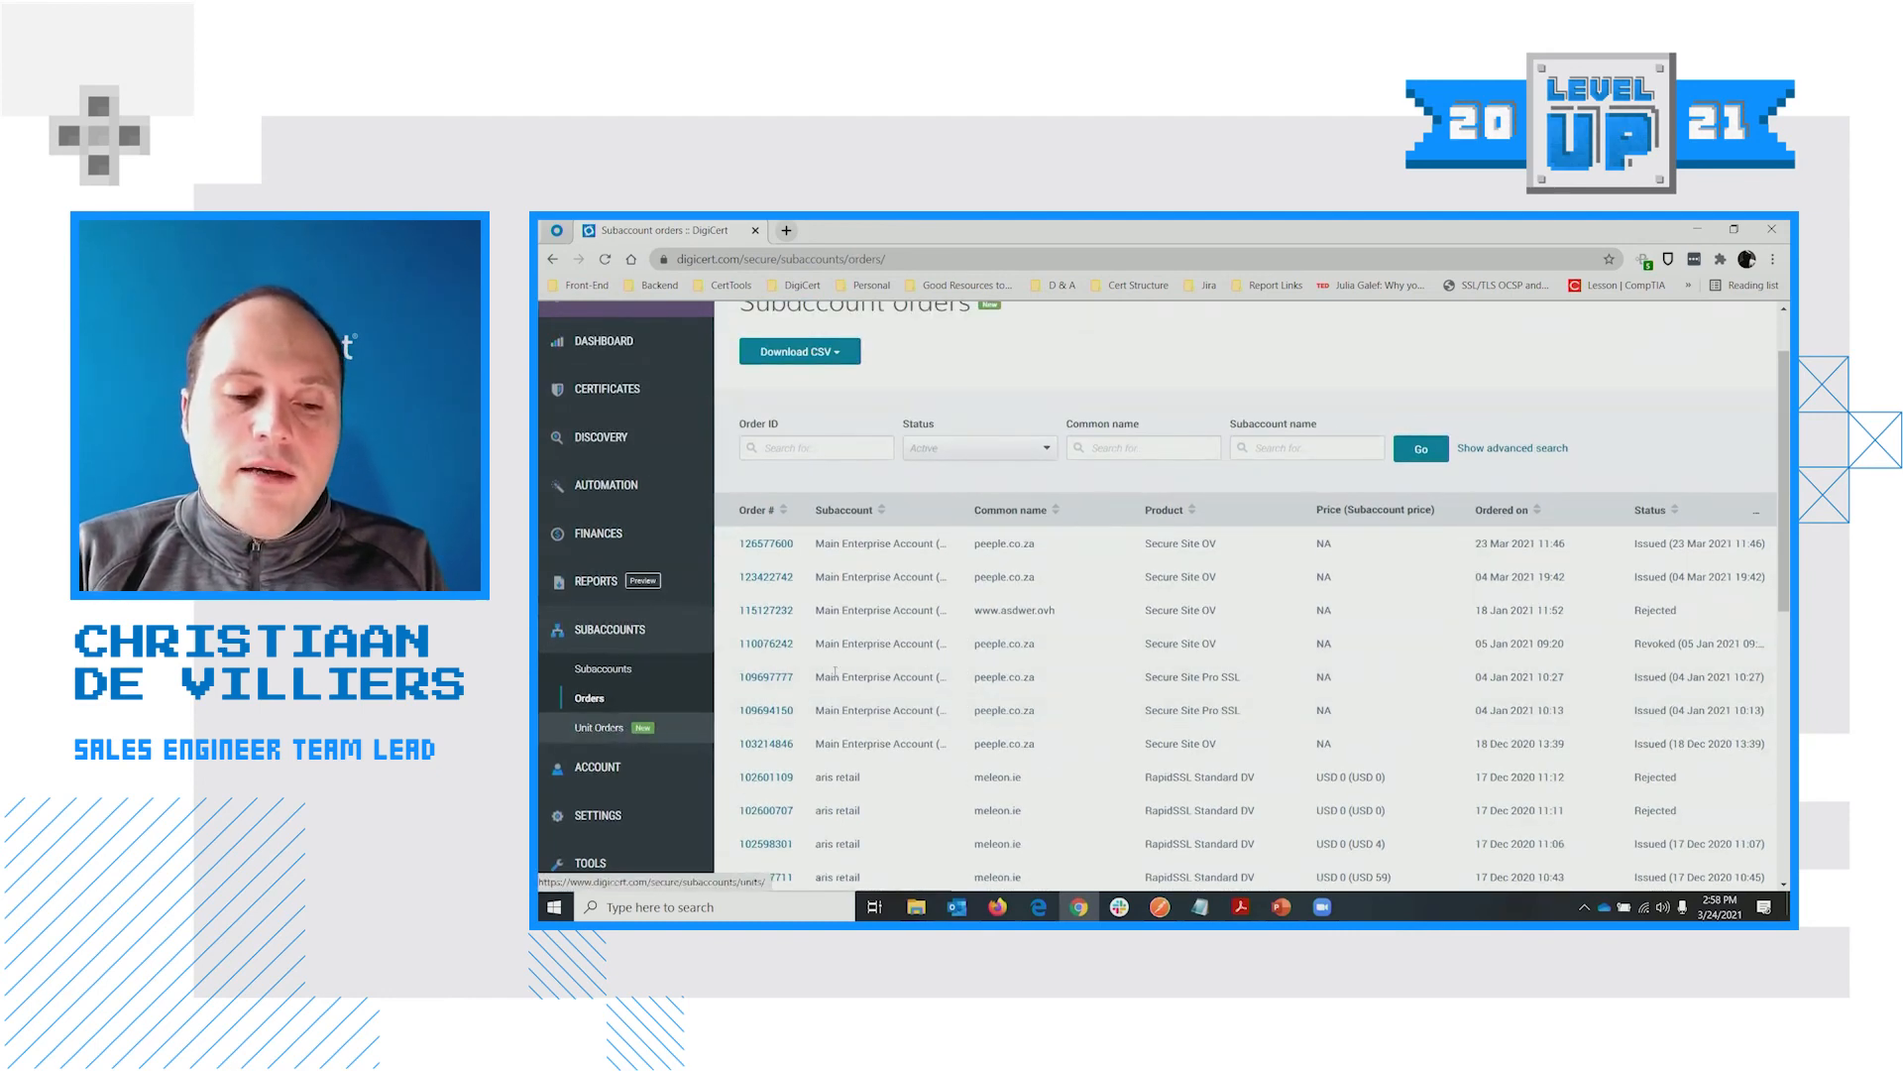
Review the 9 completed unit orders with prices and expiry dates, then go to Subaccounts
click(599, 728)
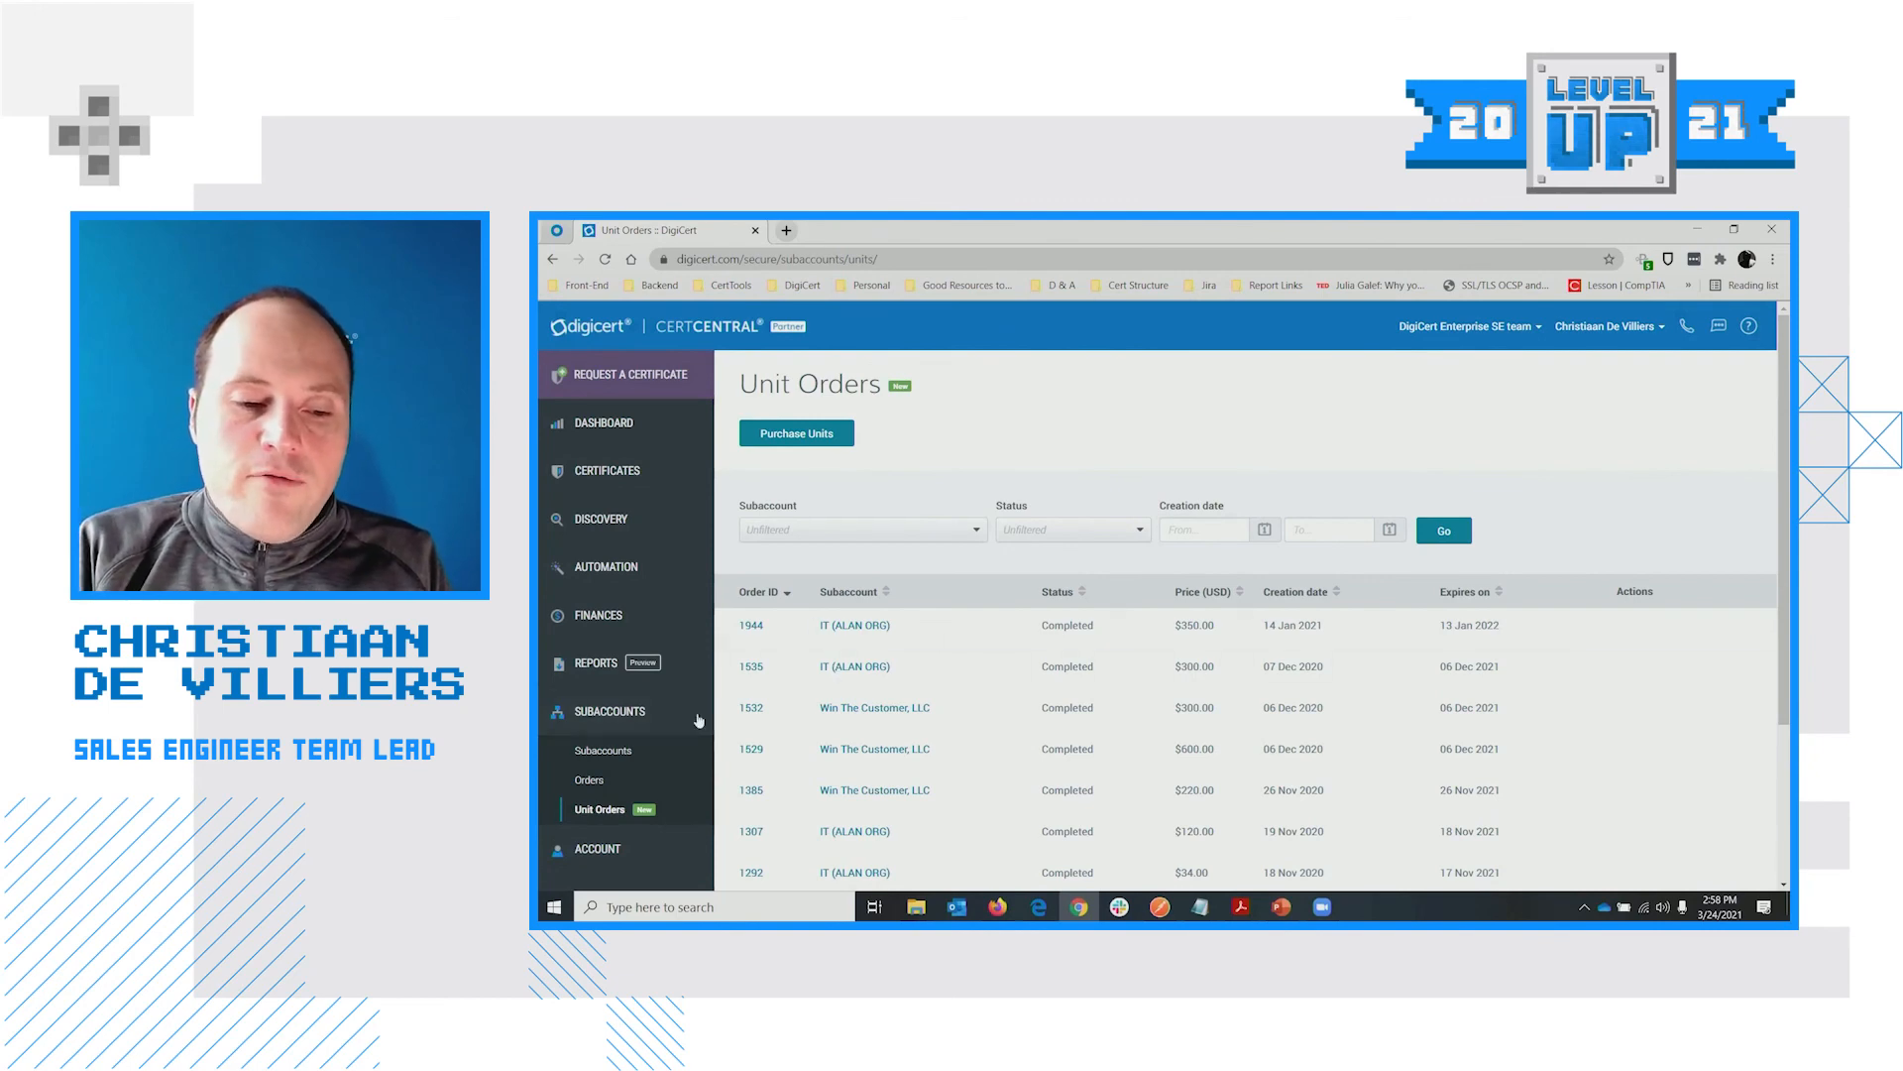
scroll(1060, 437, down, 1)
scroll(1060, 438, down, 2)
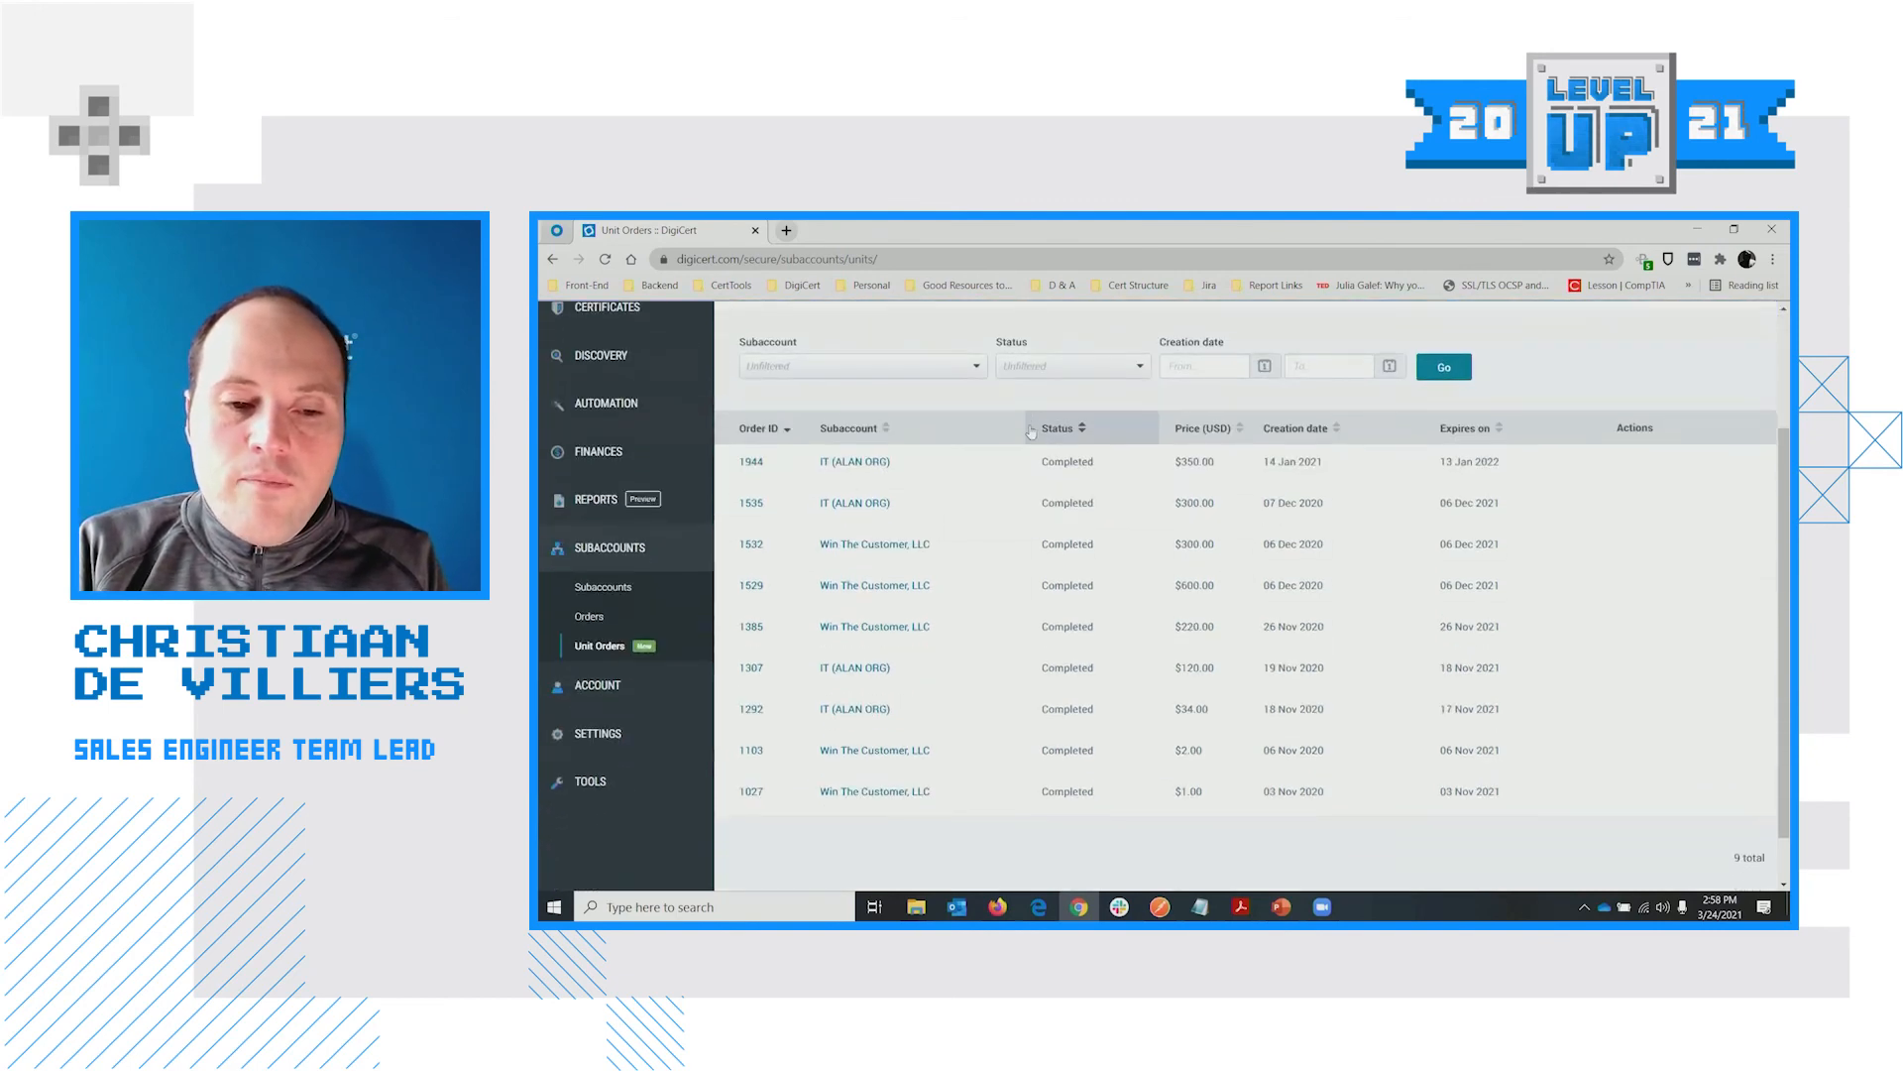
scroll(897, 400, up, 1)
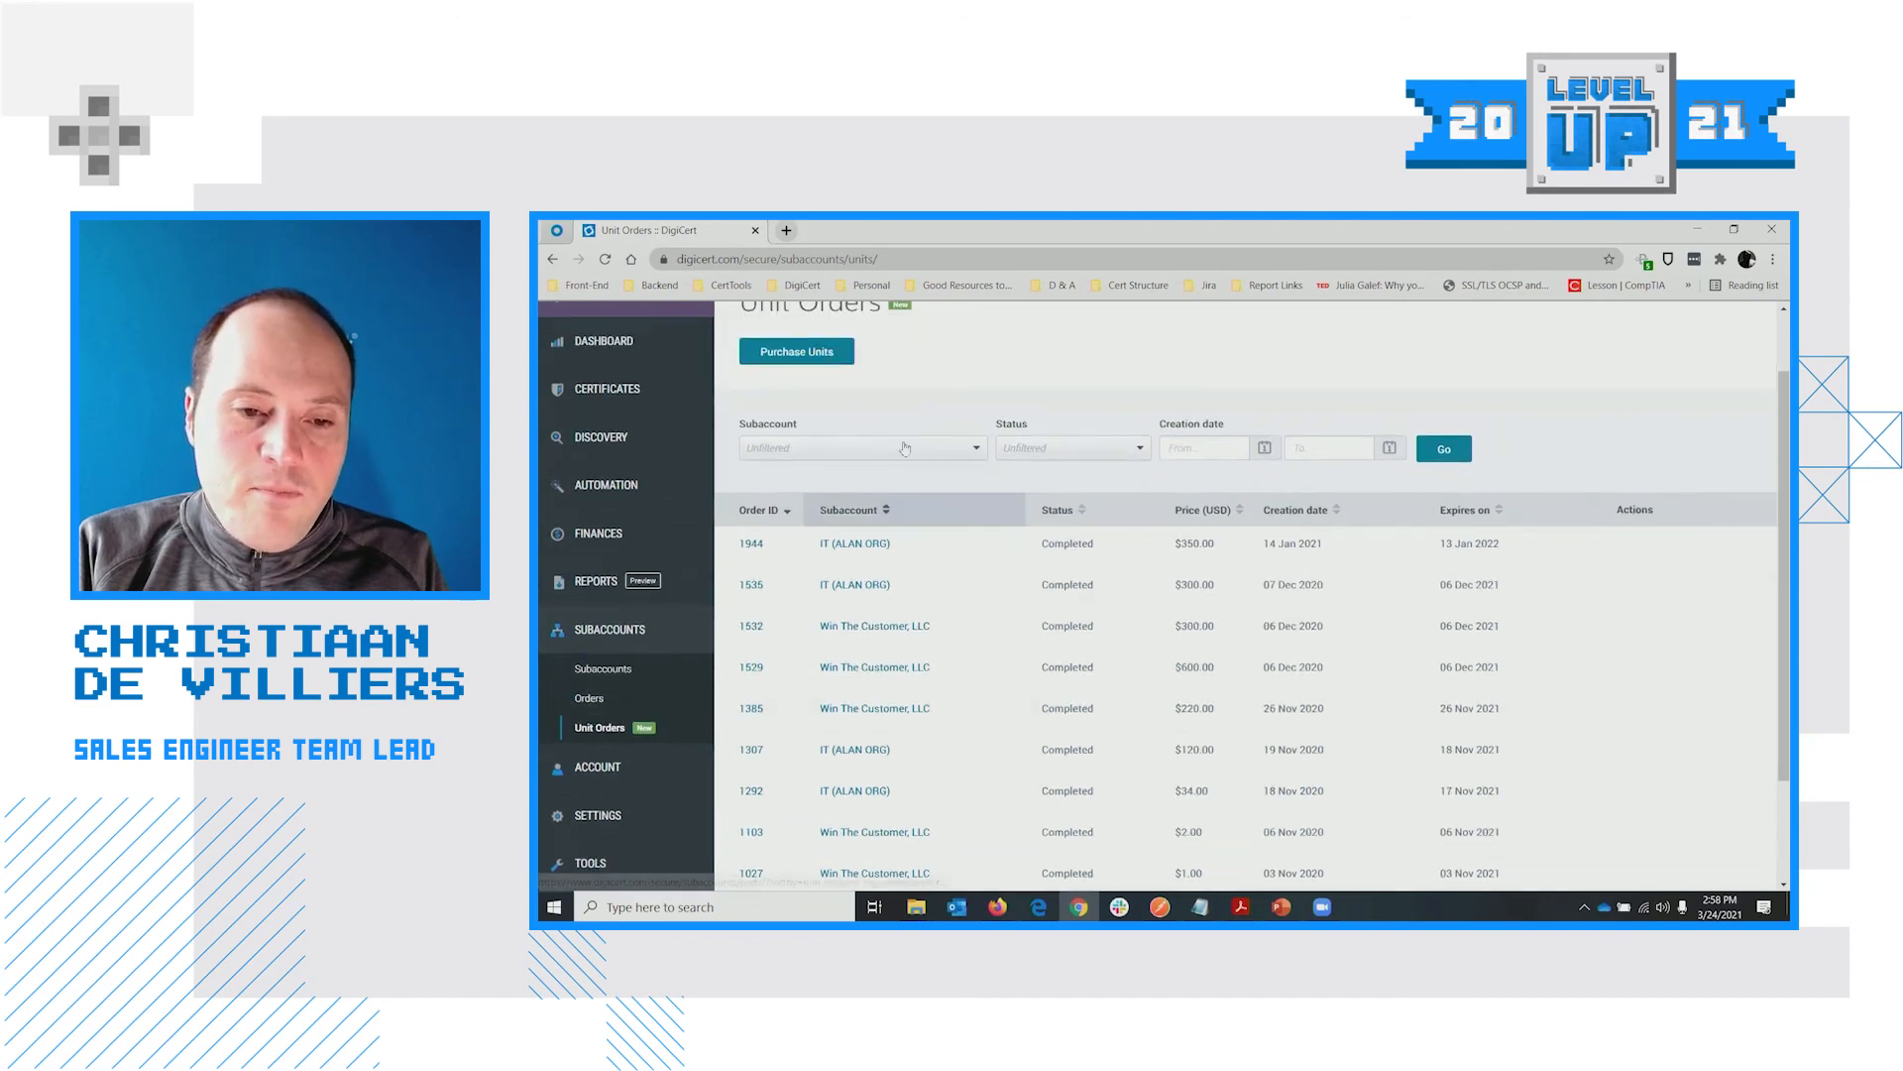
click(605, 670)
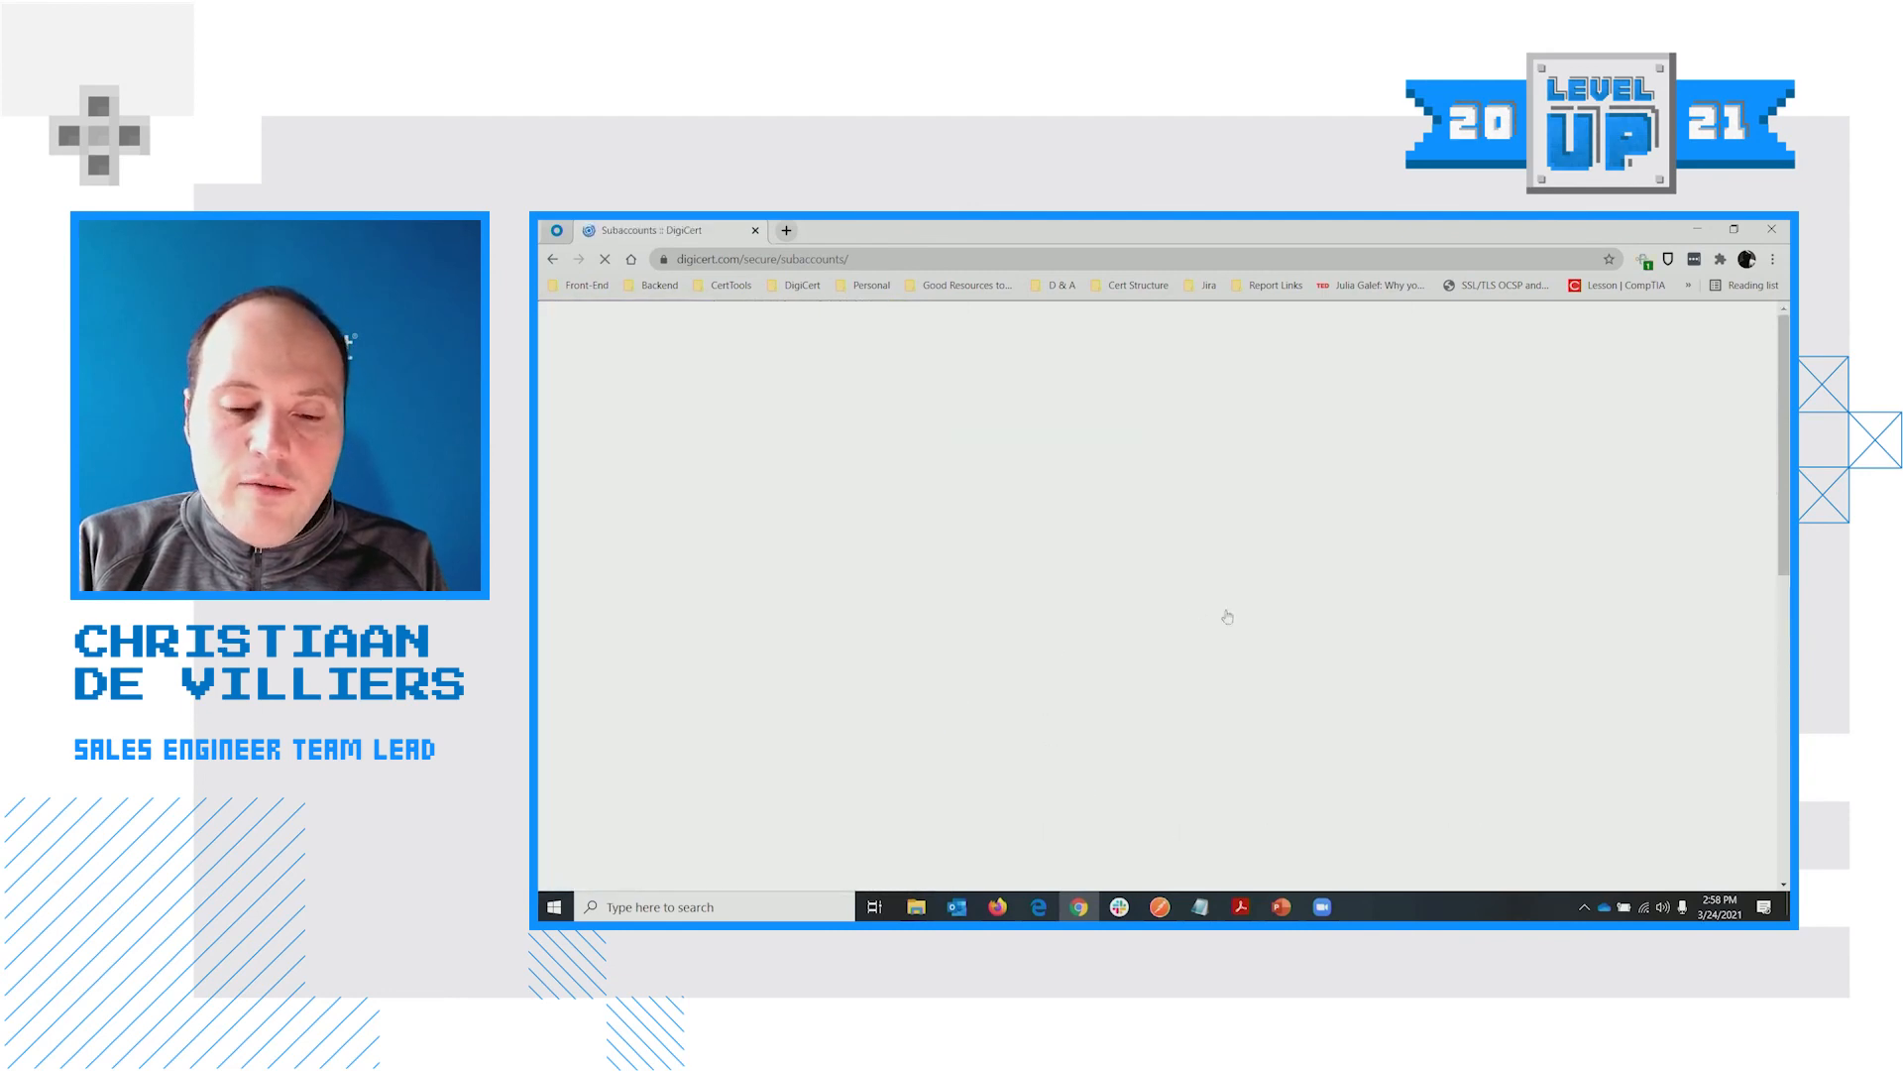
Open the Main Enterprise Account (Win The Customer, LLC) subaccount's details page
scroll(904, 613, down, 2)
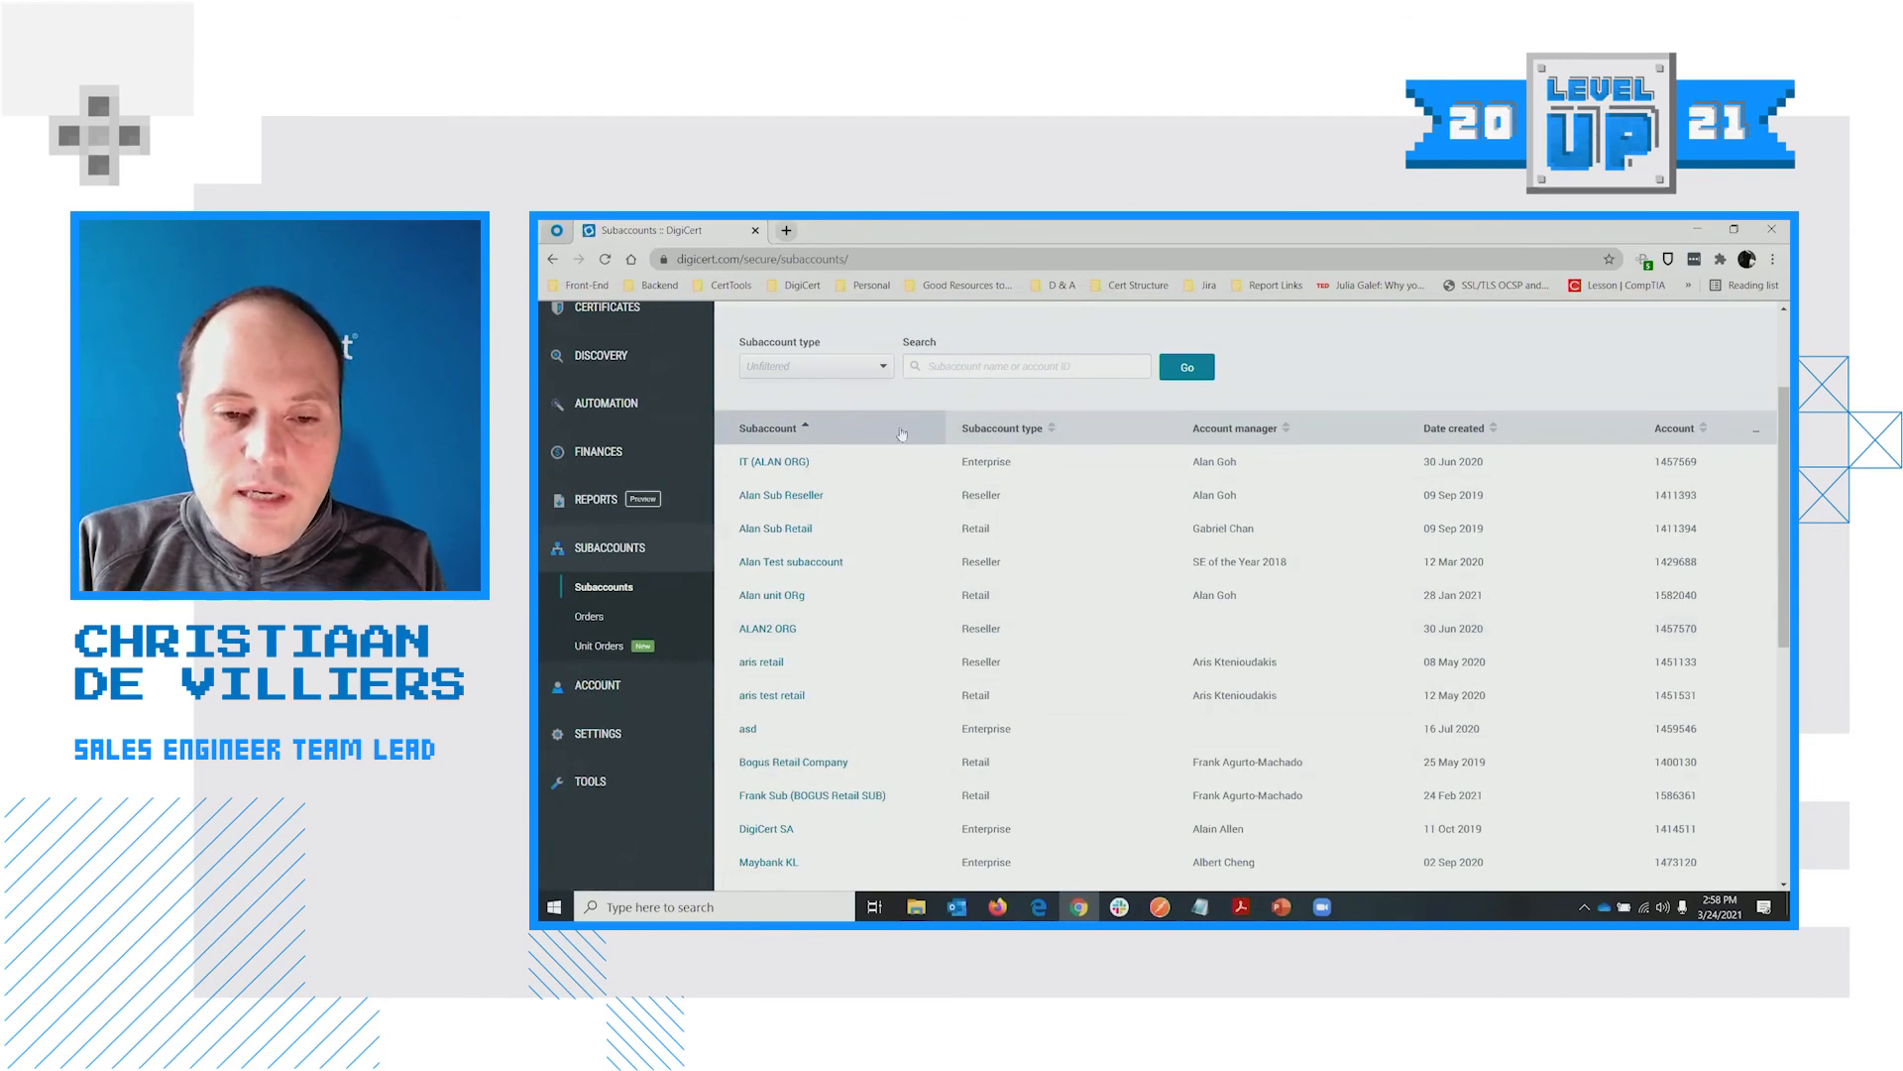
scroll(824, 616, down, 5)
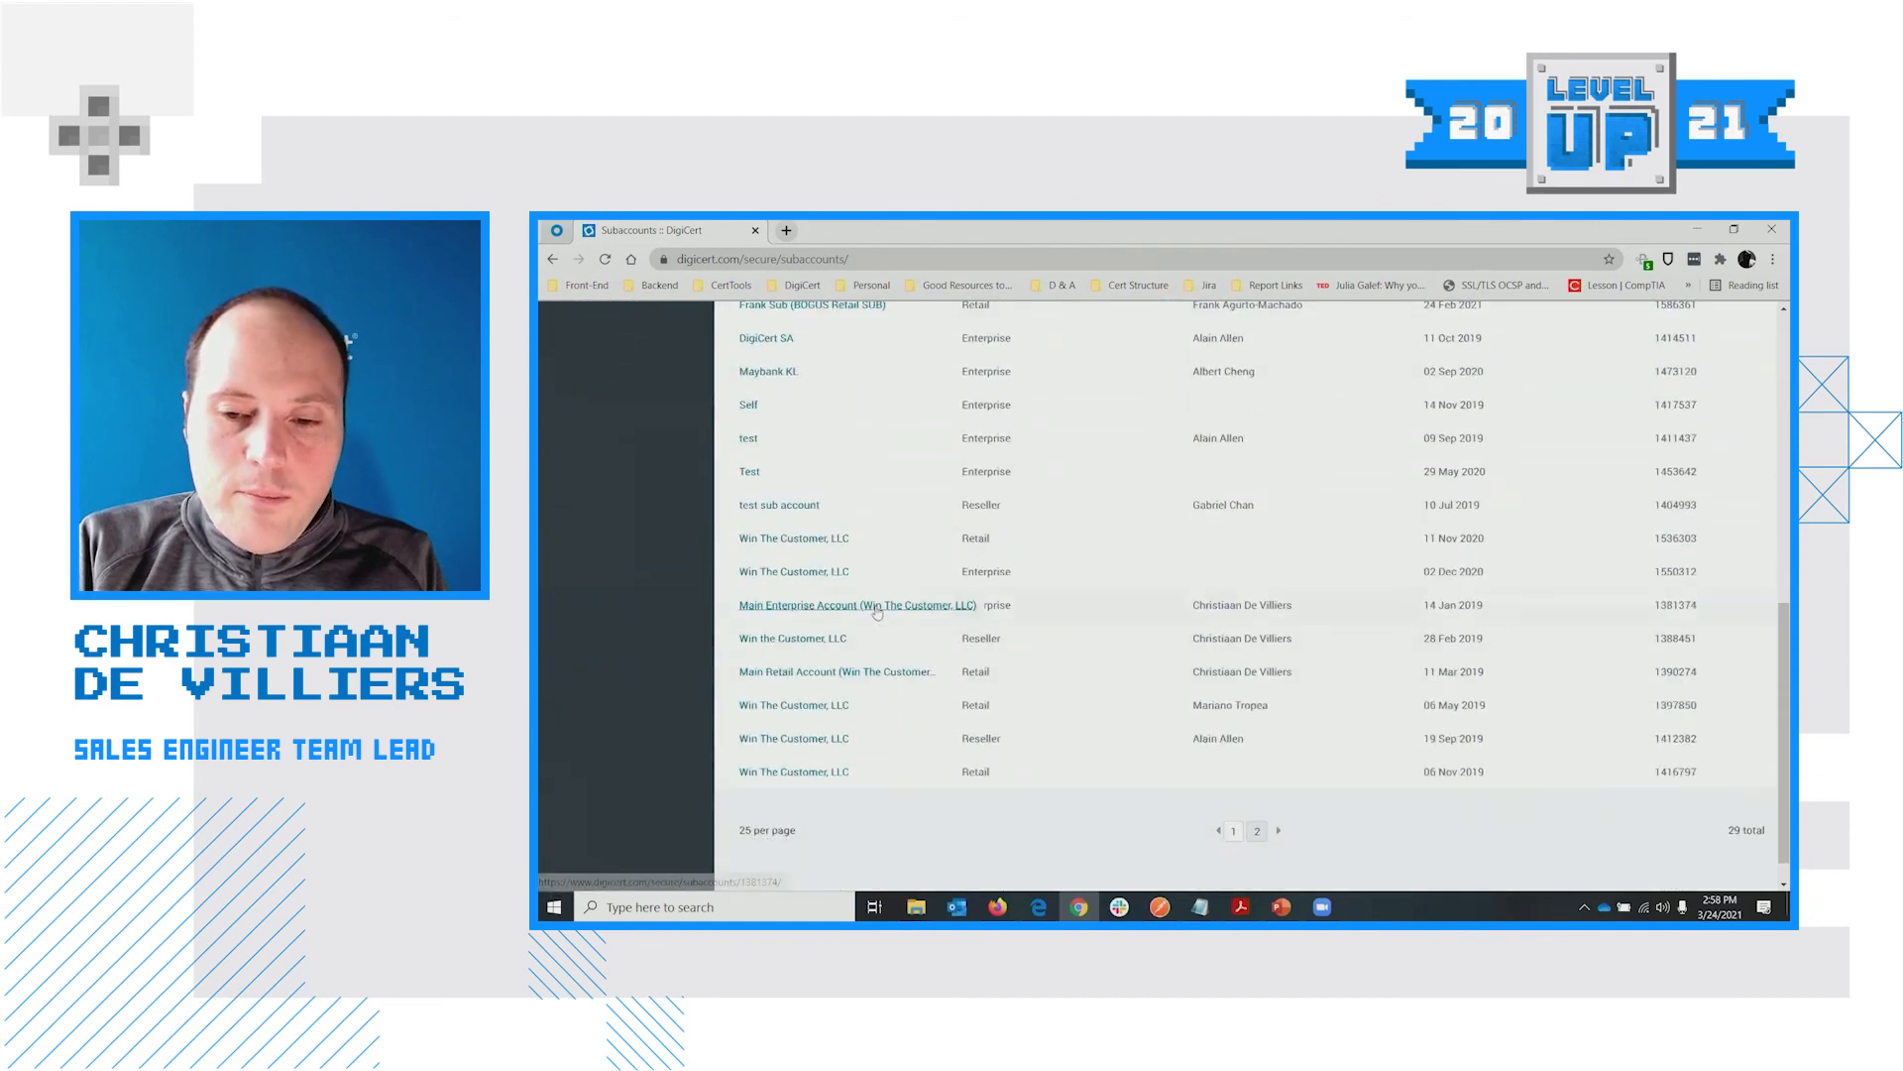
click(878, 612)
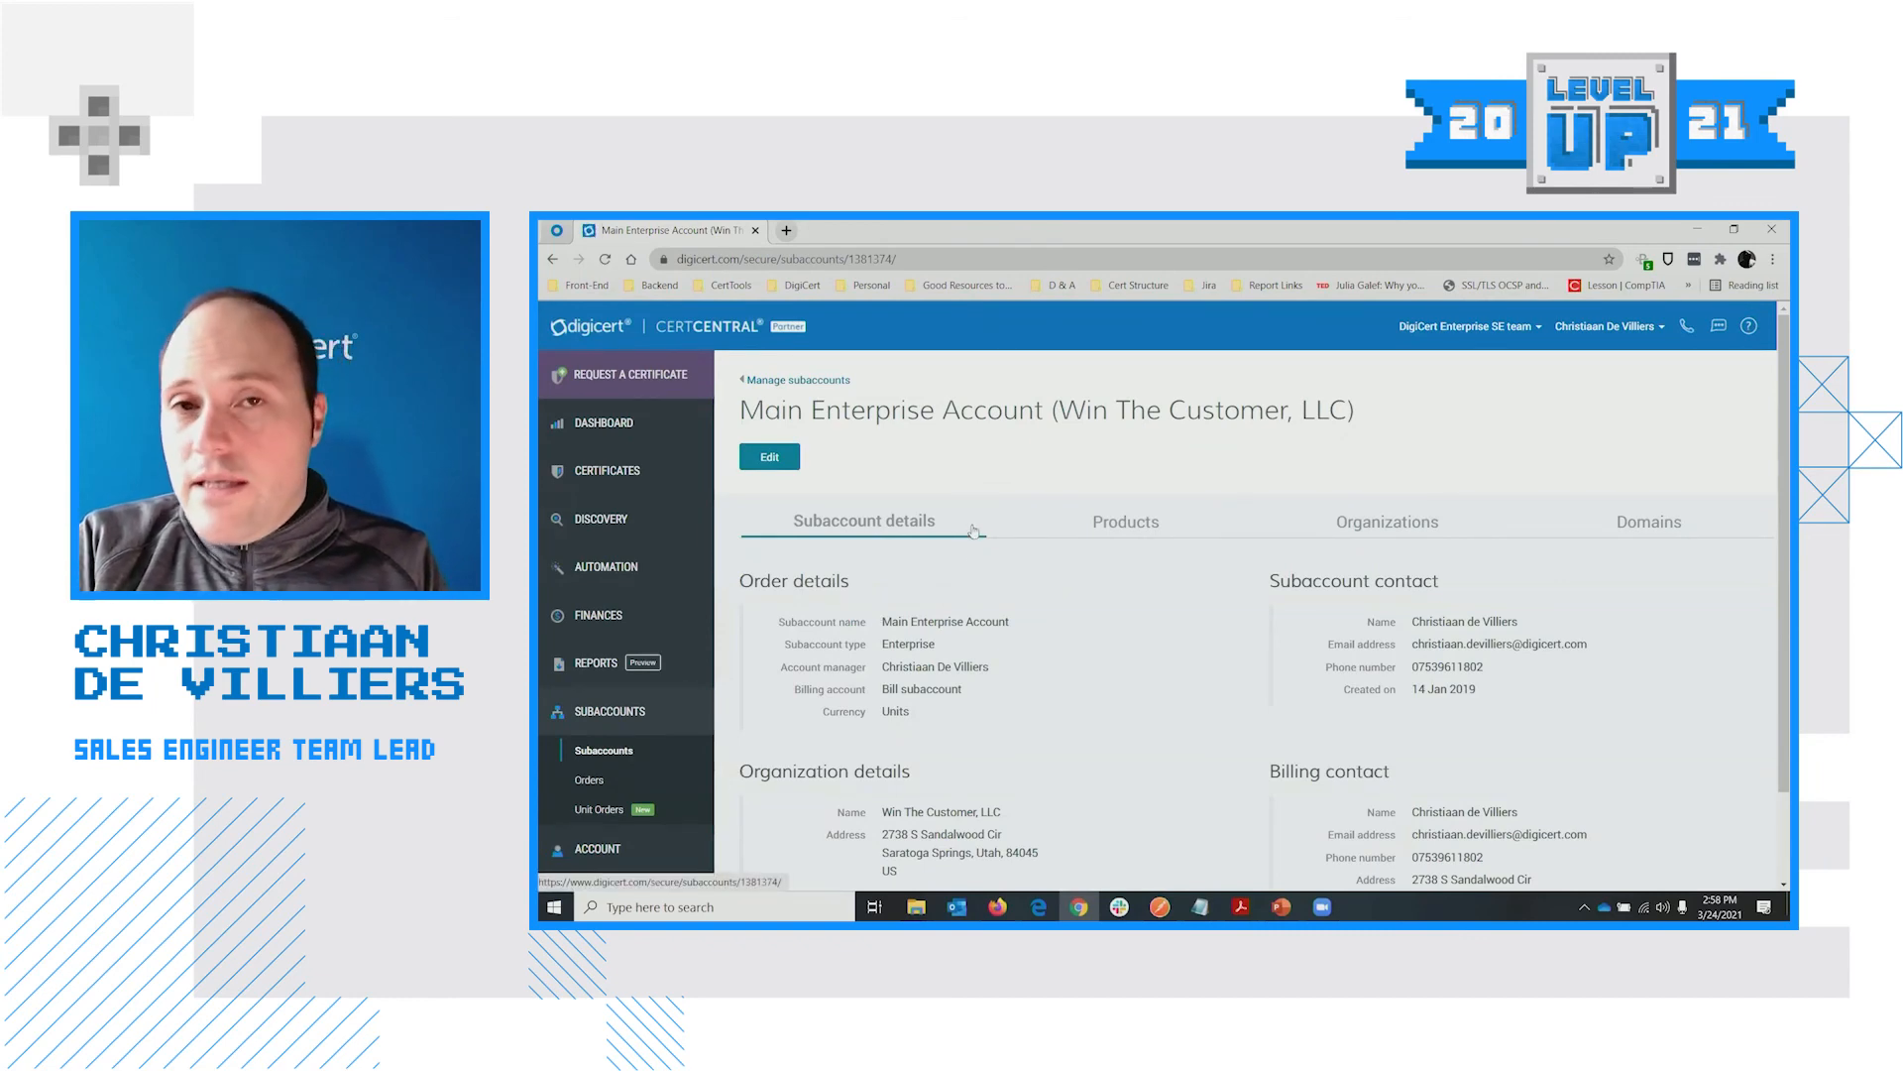
Show its Products, where Secure Site OV has 3 of 10 units remaining
scroll(1013, 553, down, 1)
scroll(1012, 553, down, 1)
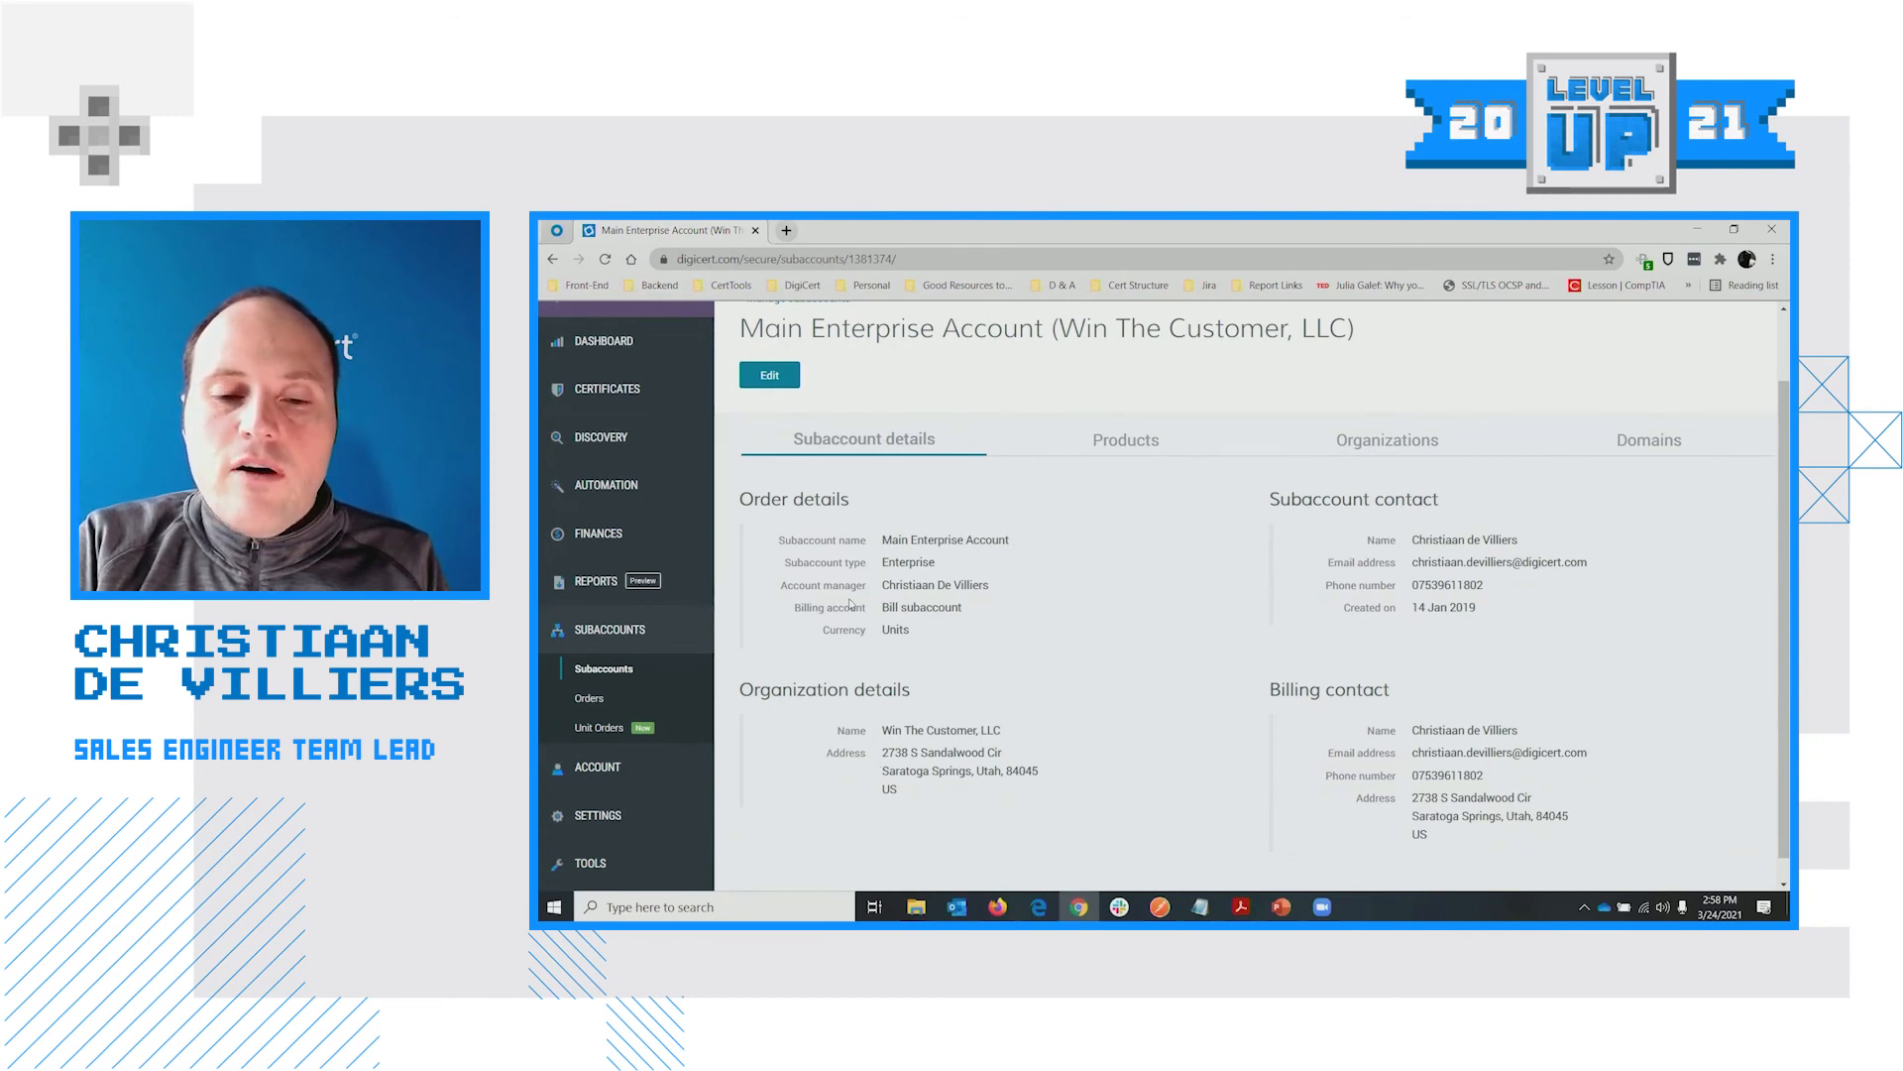
click(1143, 445)
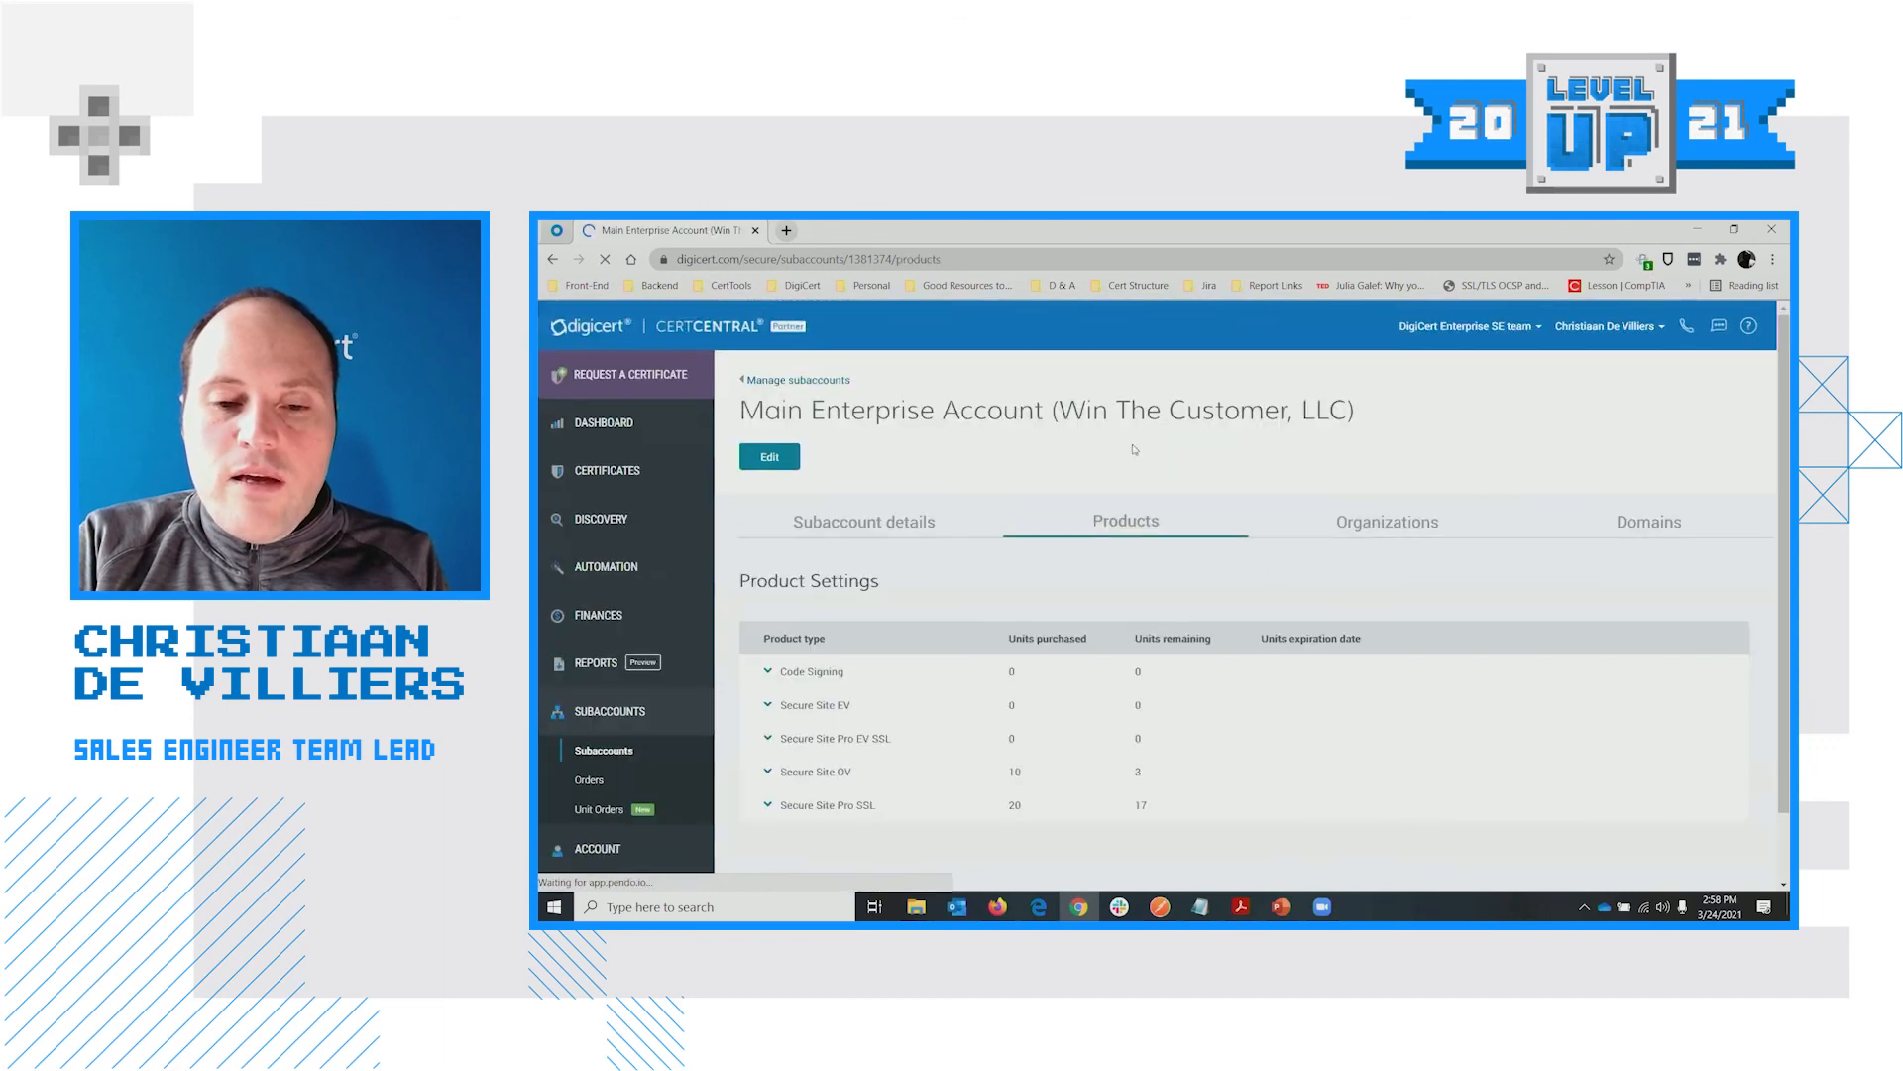
Review the organizations belonging to the Main Enterprise Account subaccount
scroll(906, 773, down, 1)
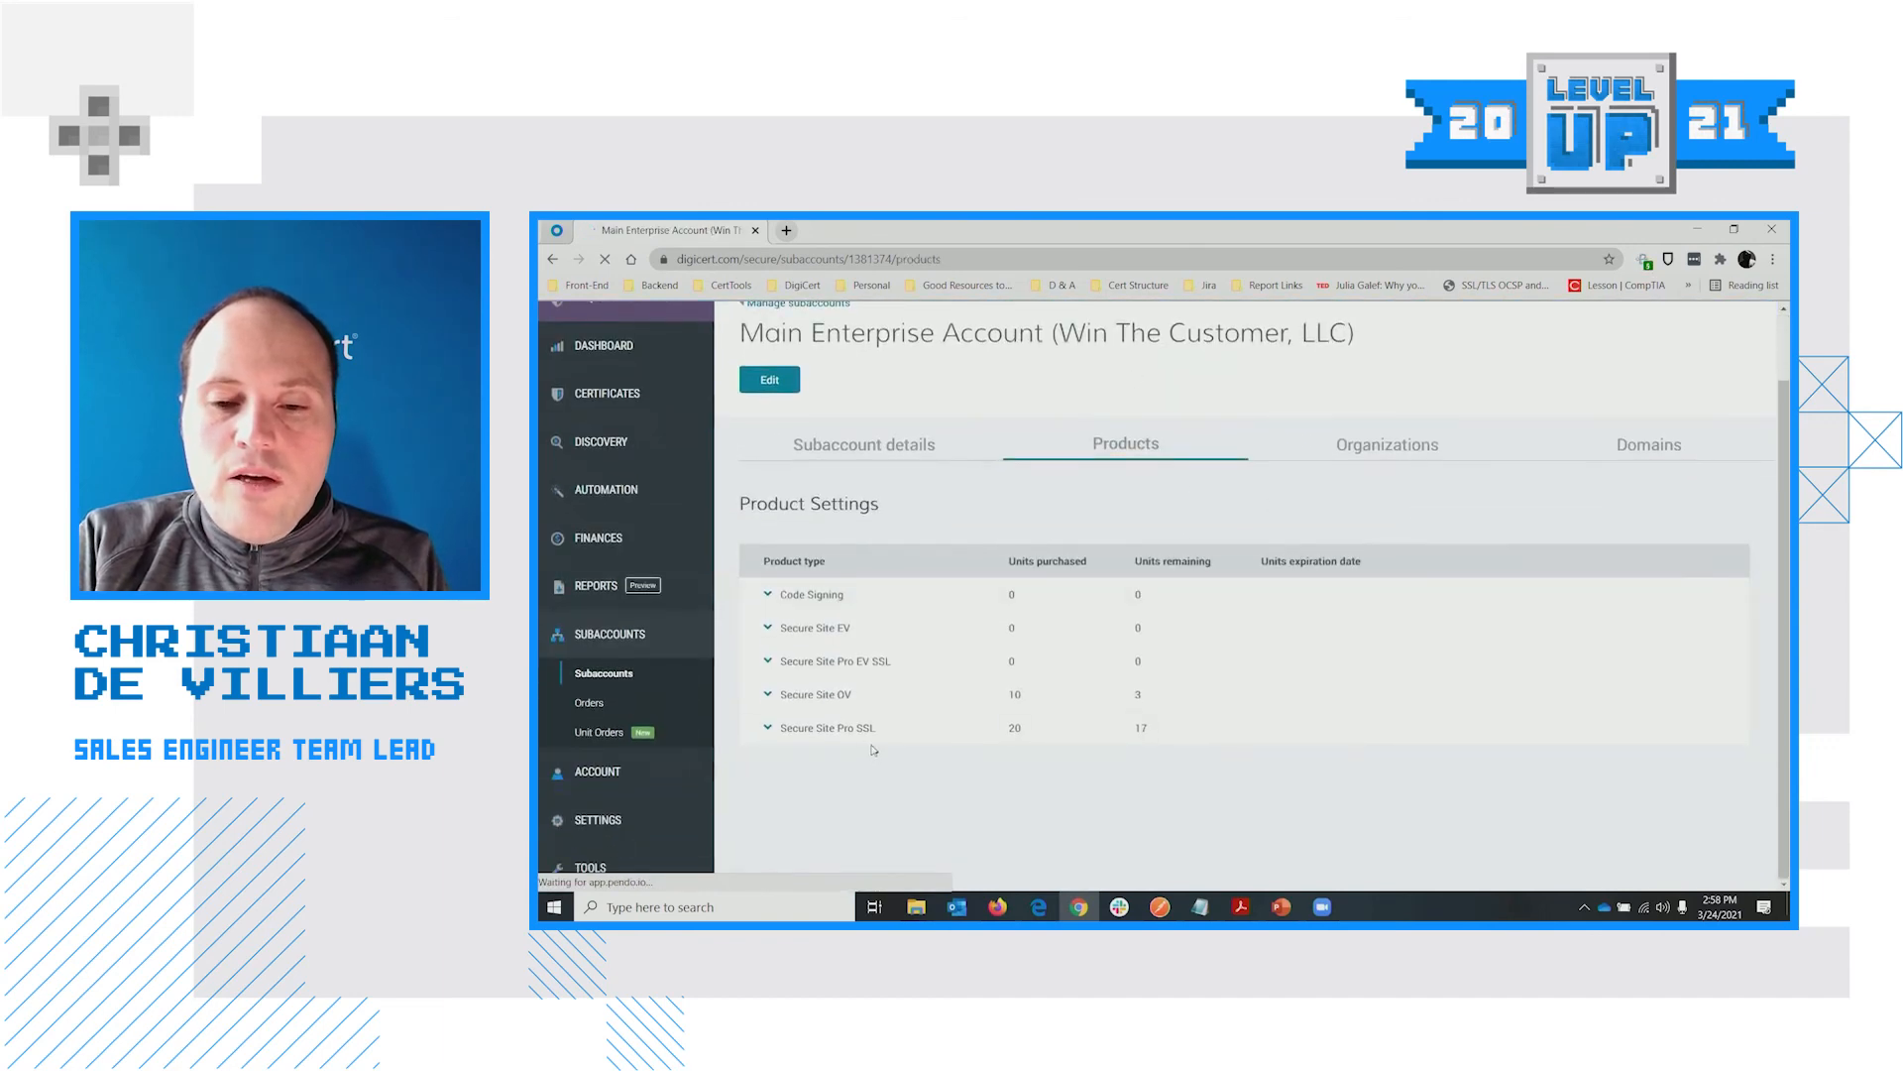
click(1400, 447)
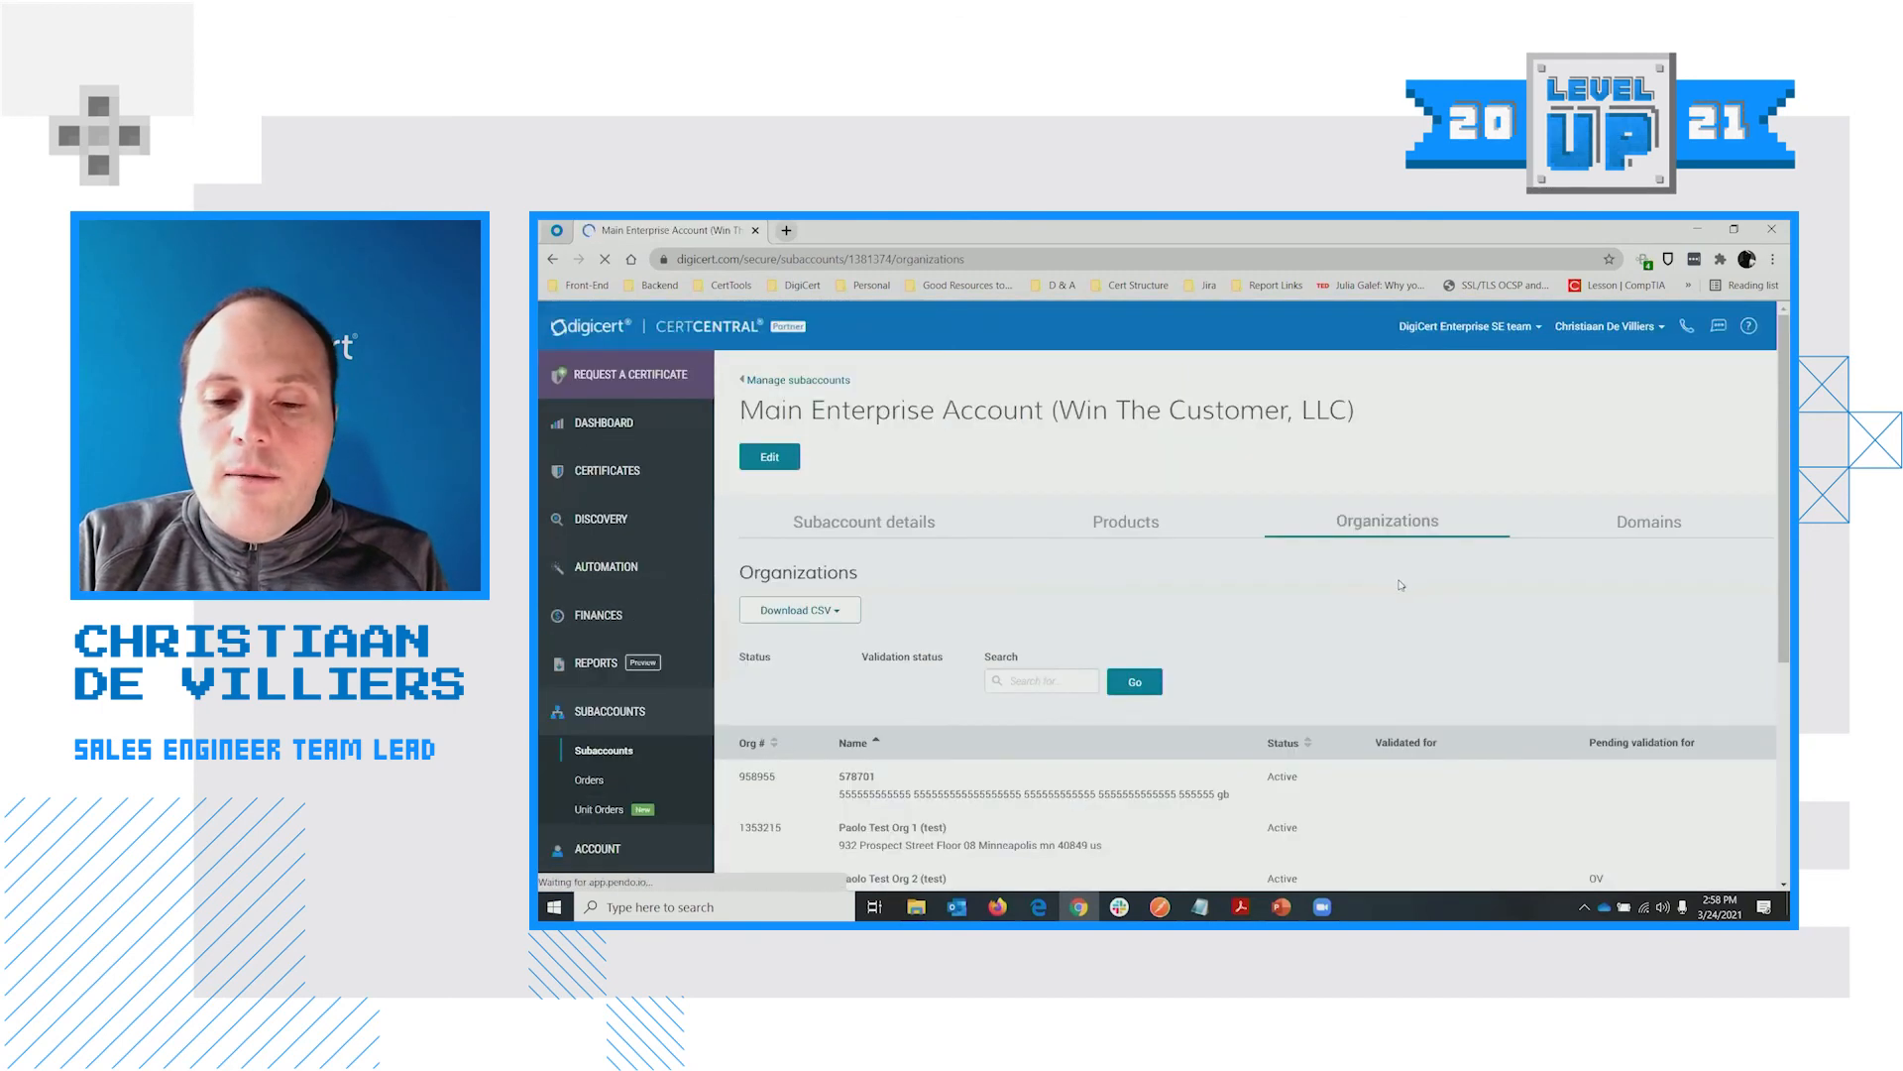
scroll(1083, 712, down, 1)
scroll(1526, 557, up, 1)
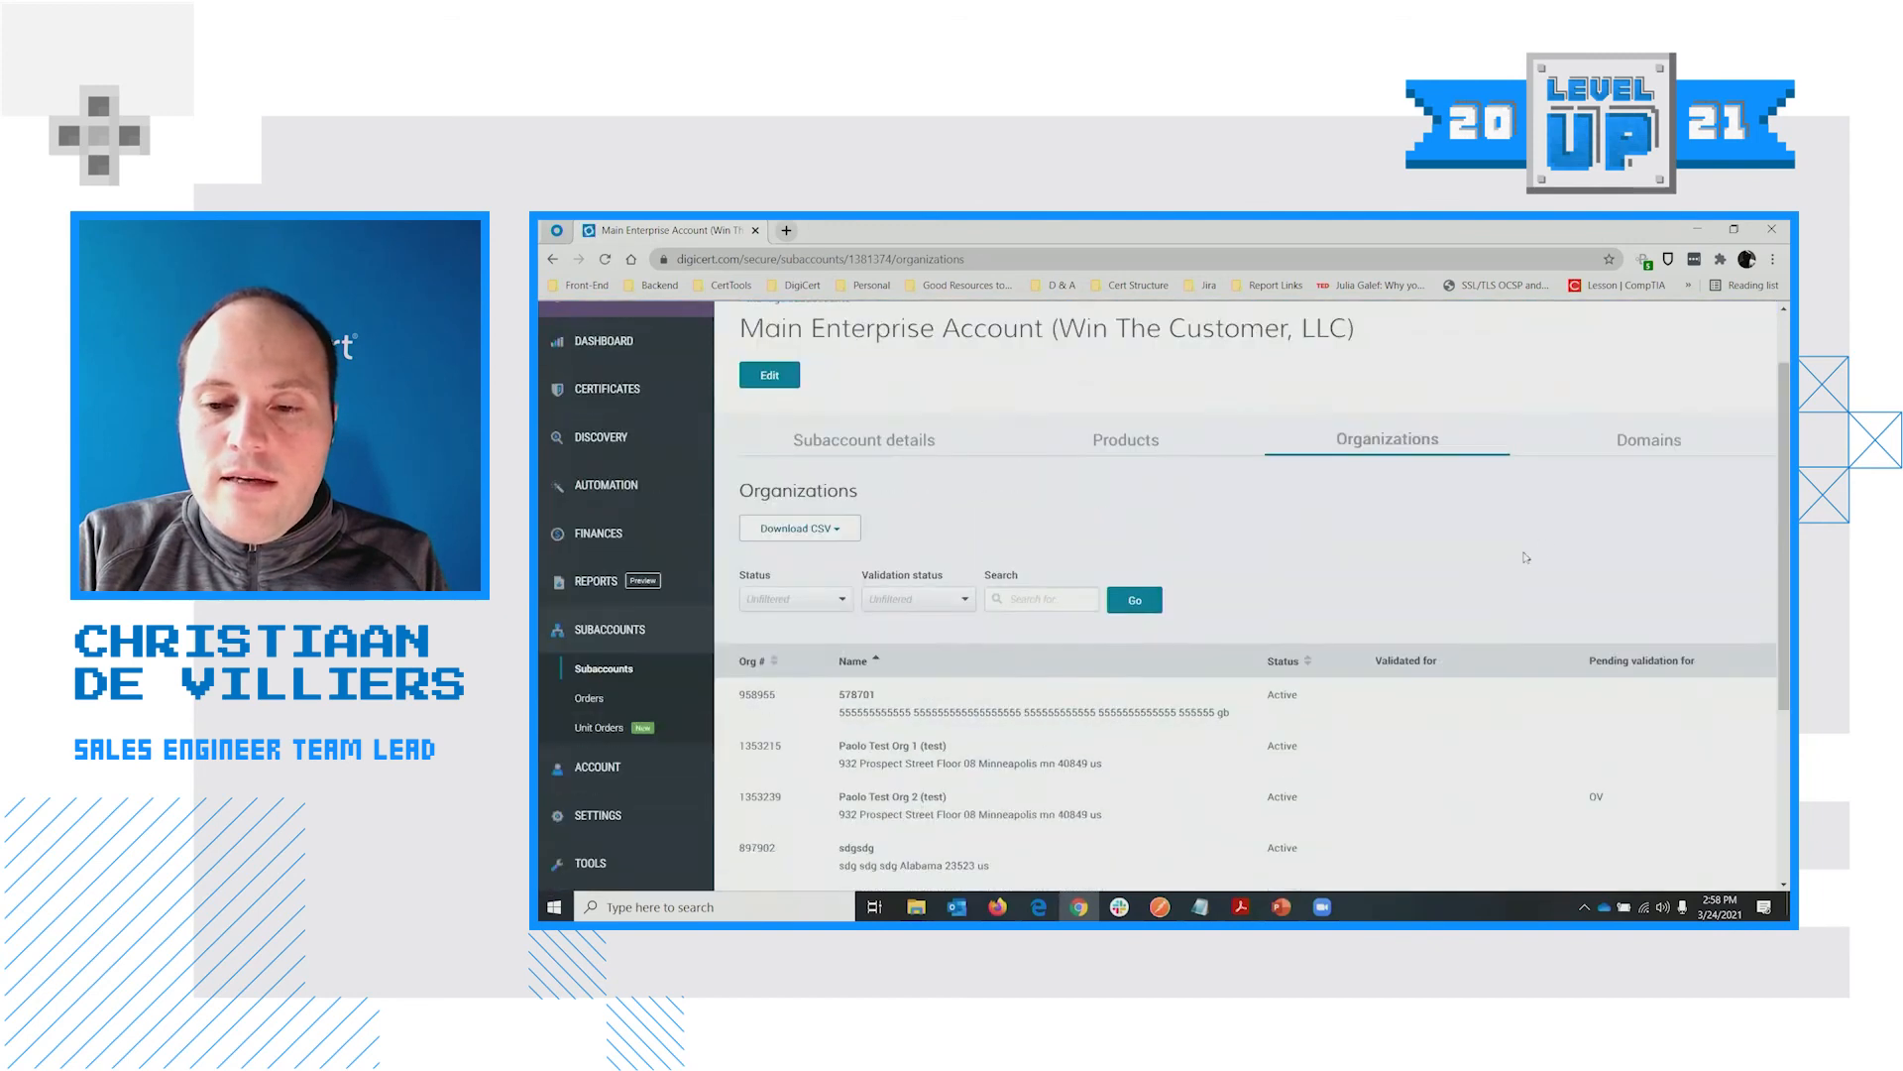
Review the subaccount's domains with their validation status and OV/EV expiration dates
click(1653, 447)
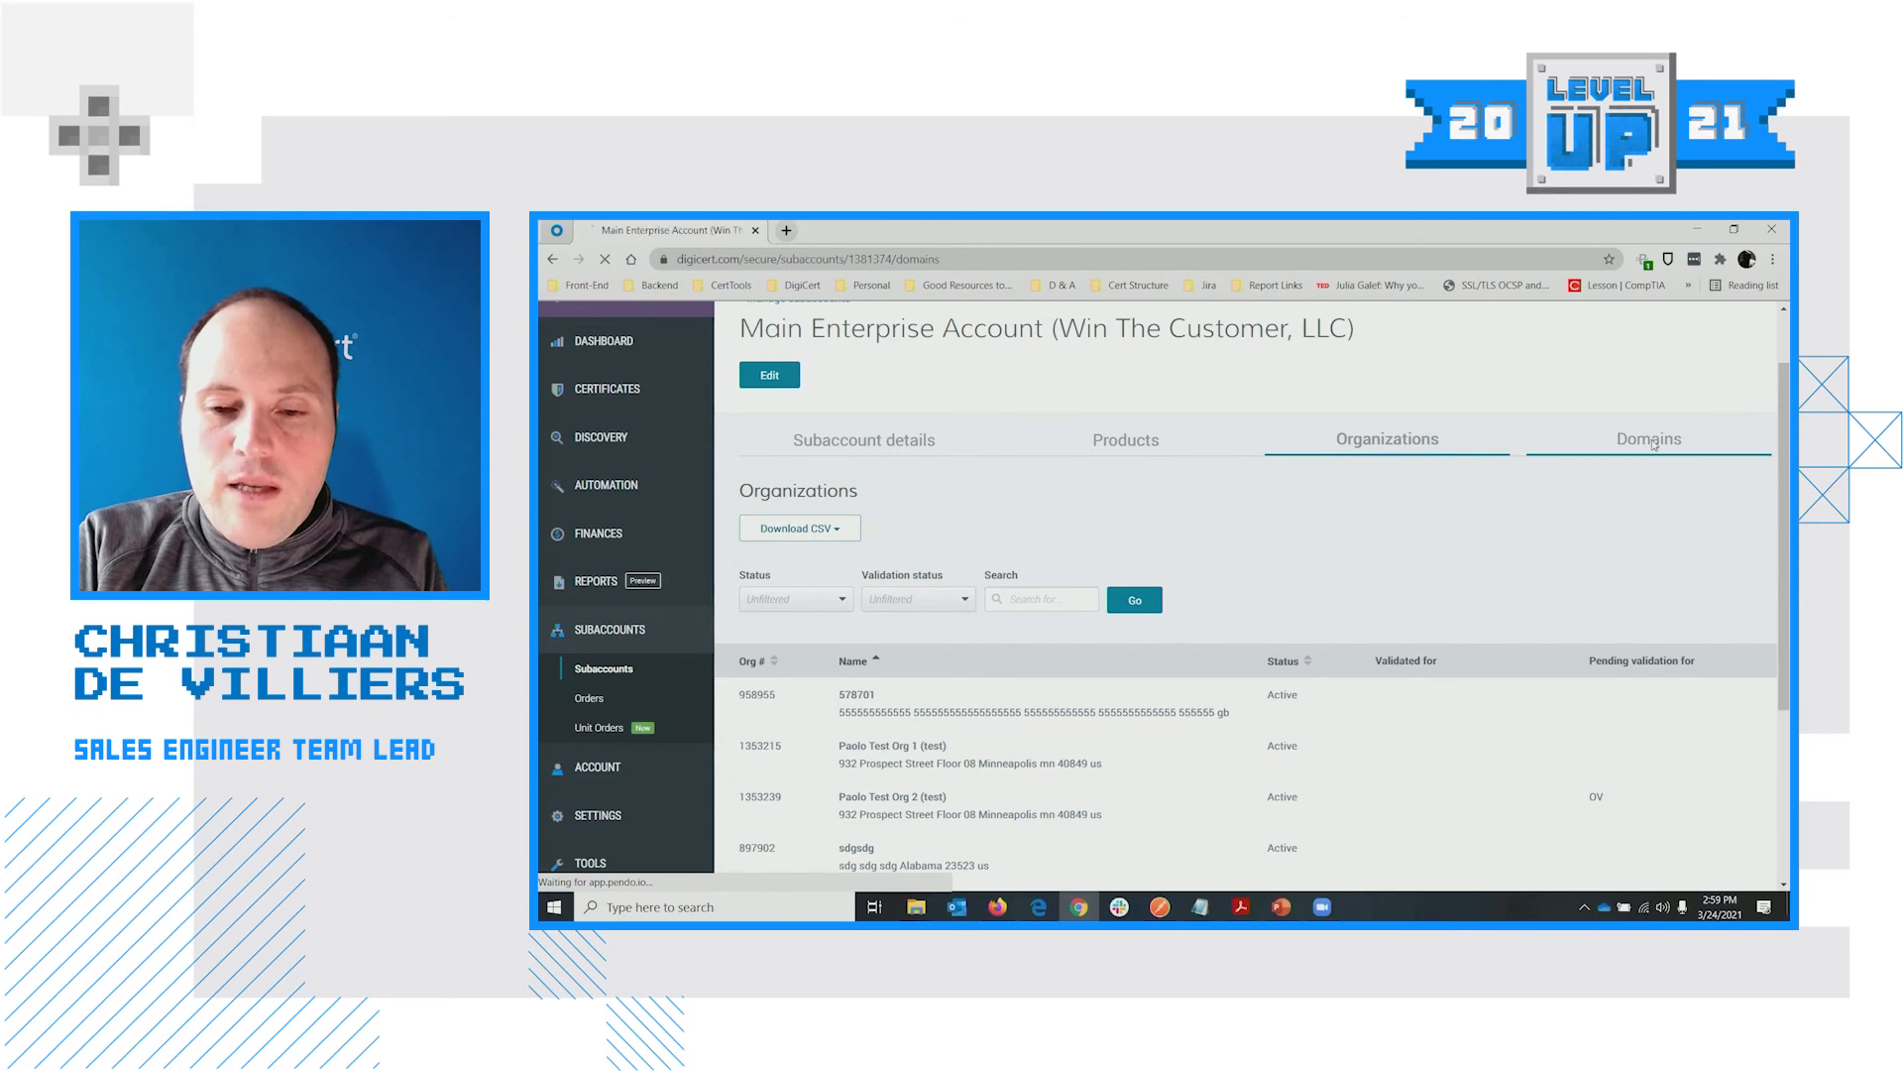
scroll(1323, 569, down, 3)
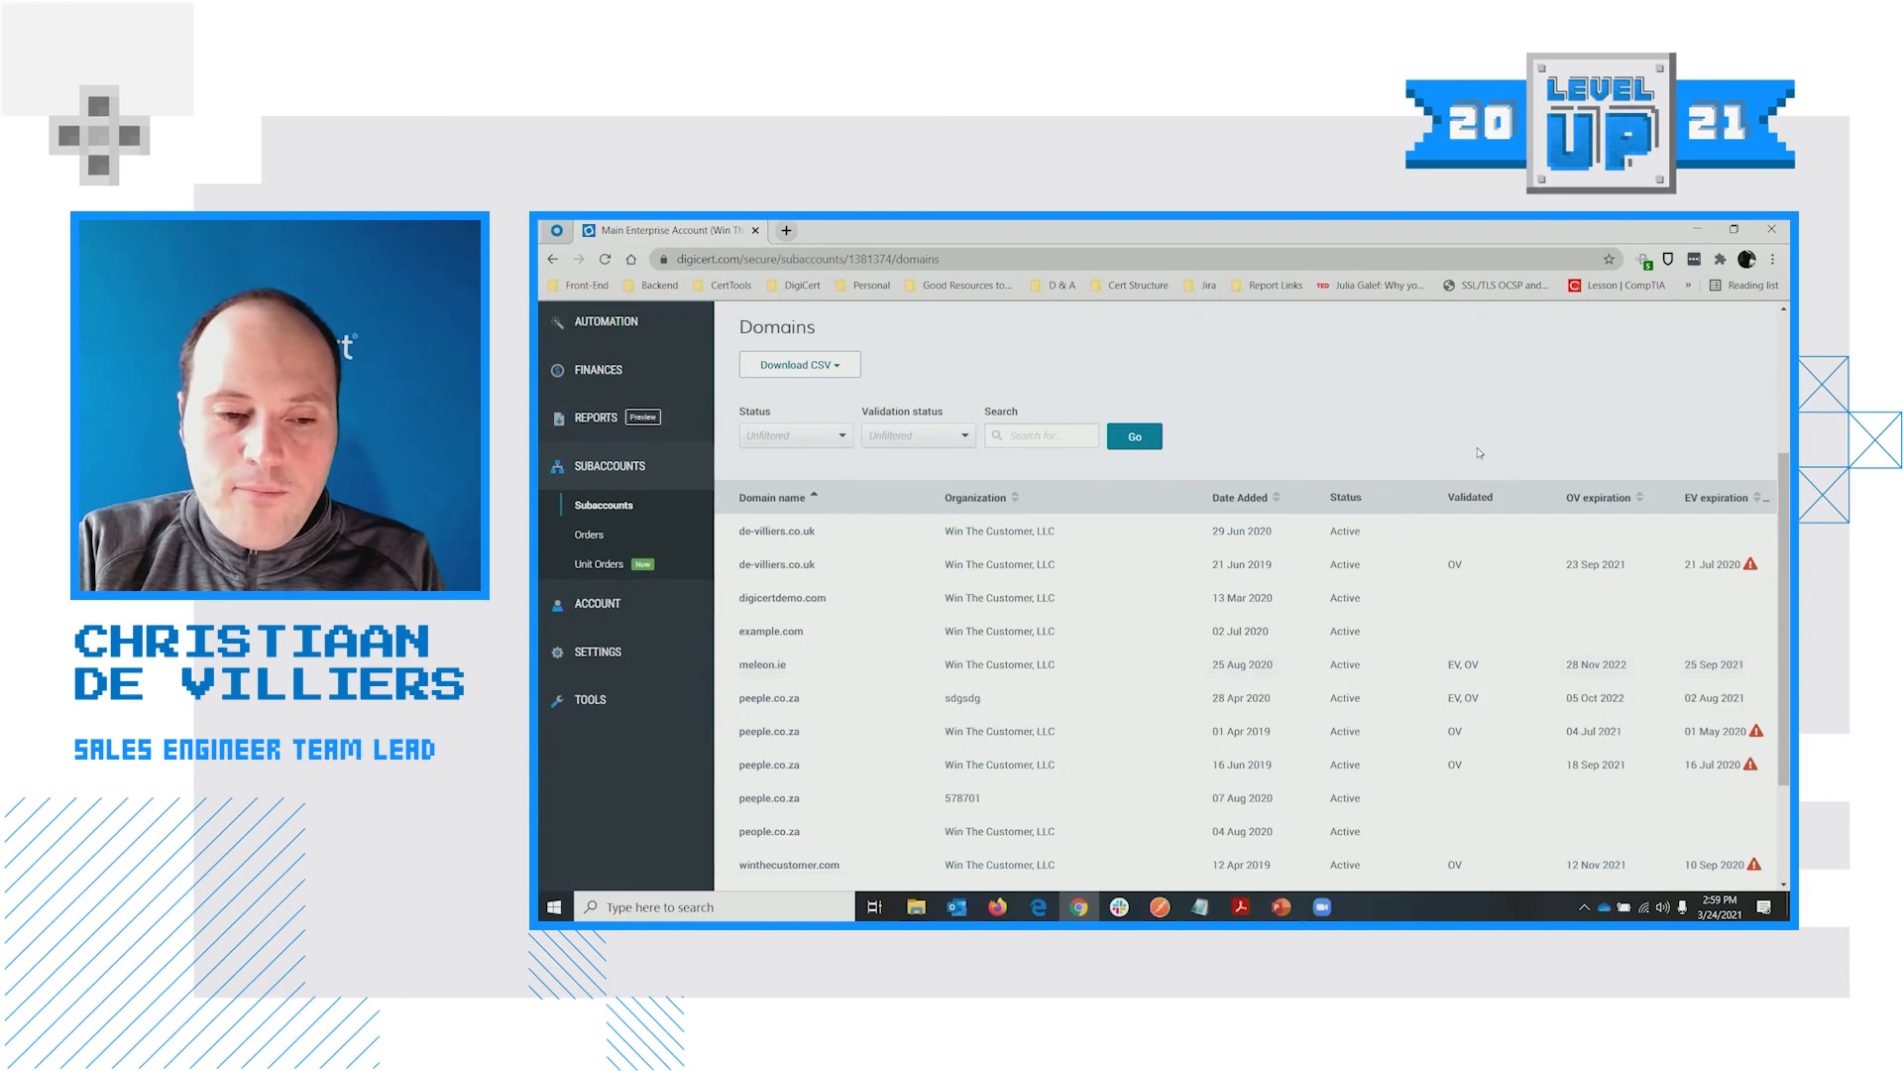
scroll(1530, 509, up, 1)
scroll(1586, 556, up, 1)
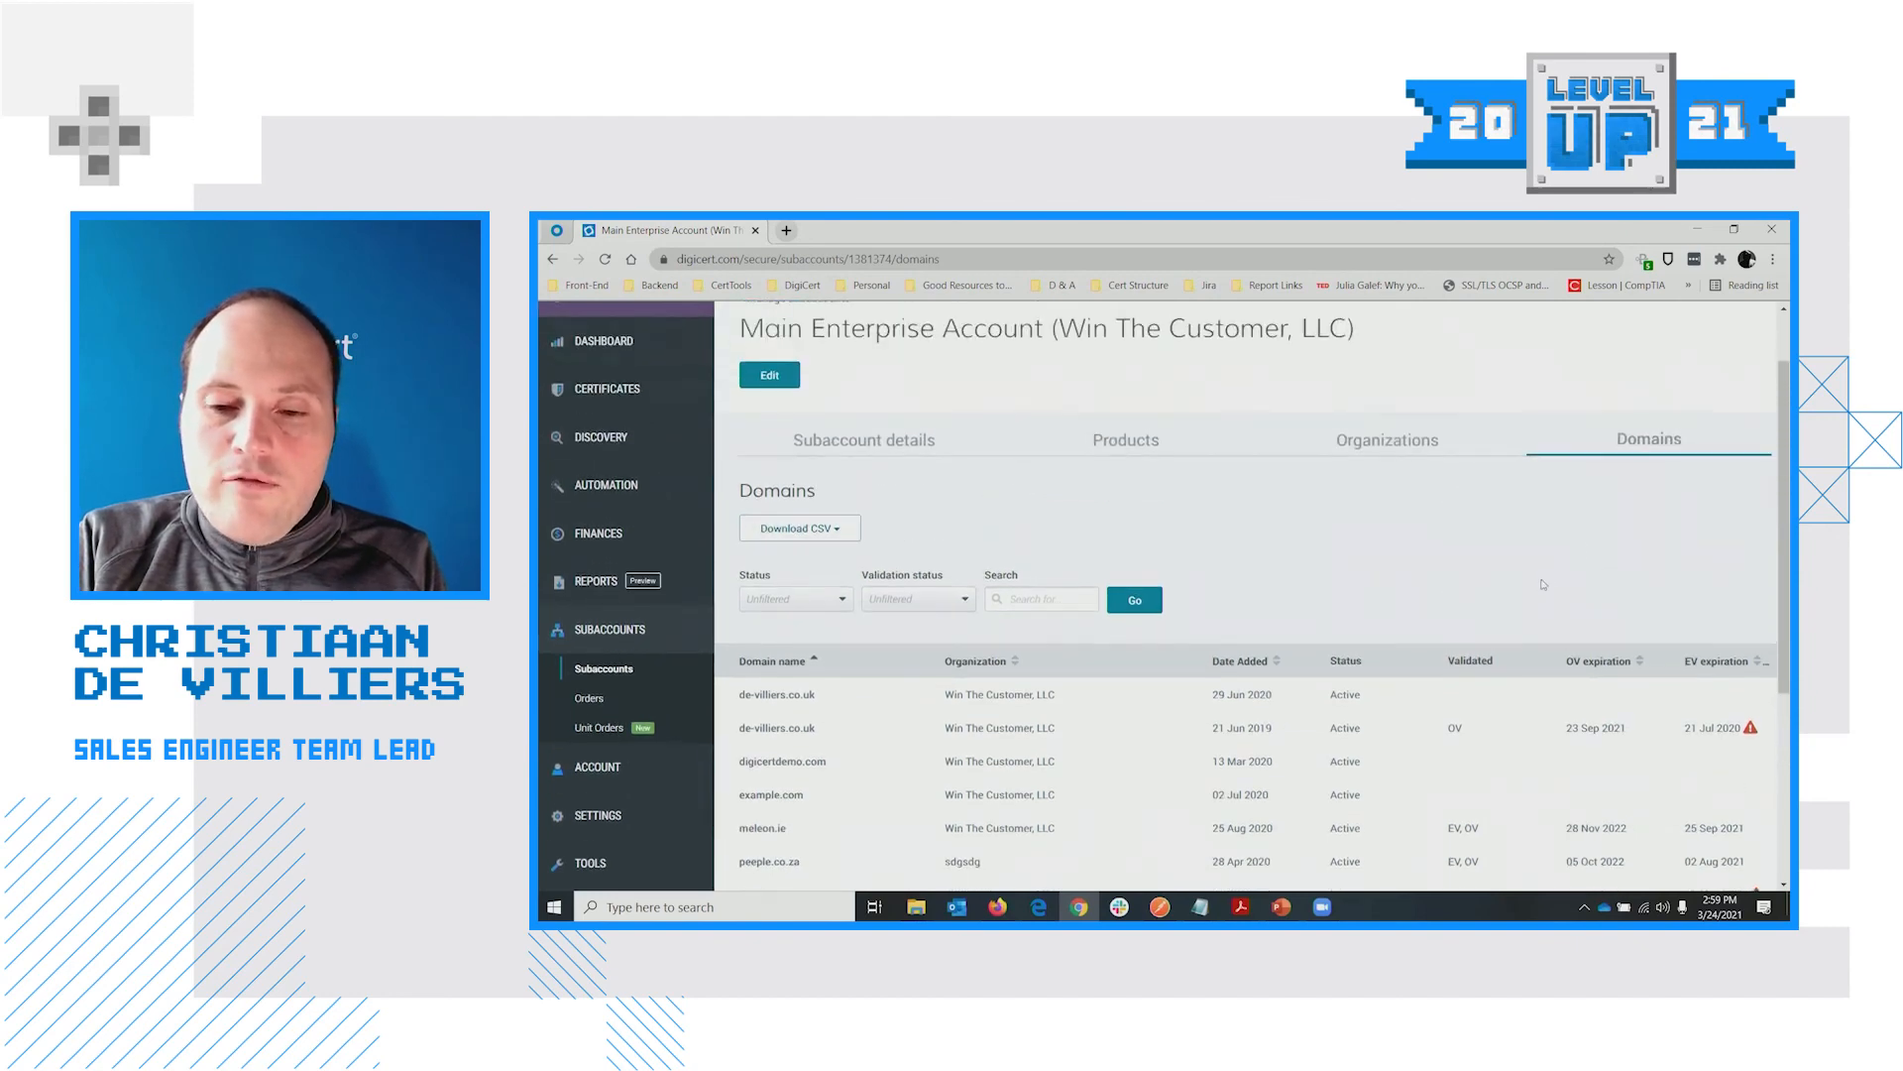
scroll(1335, 640, up, 1)
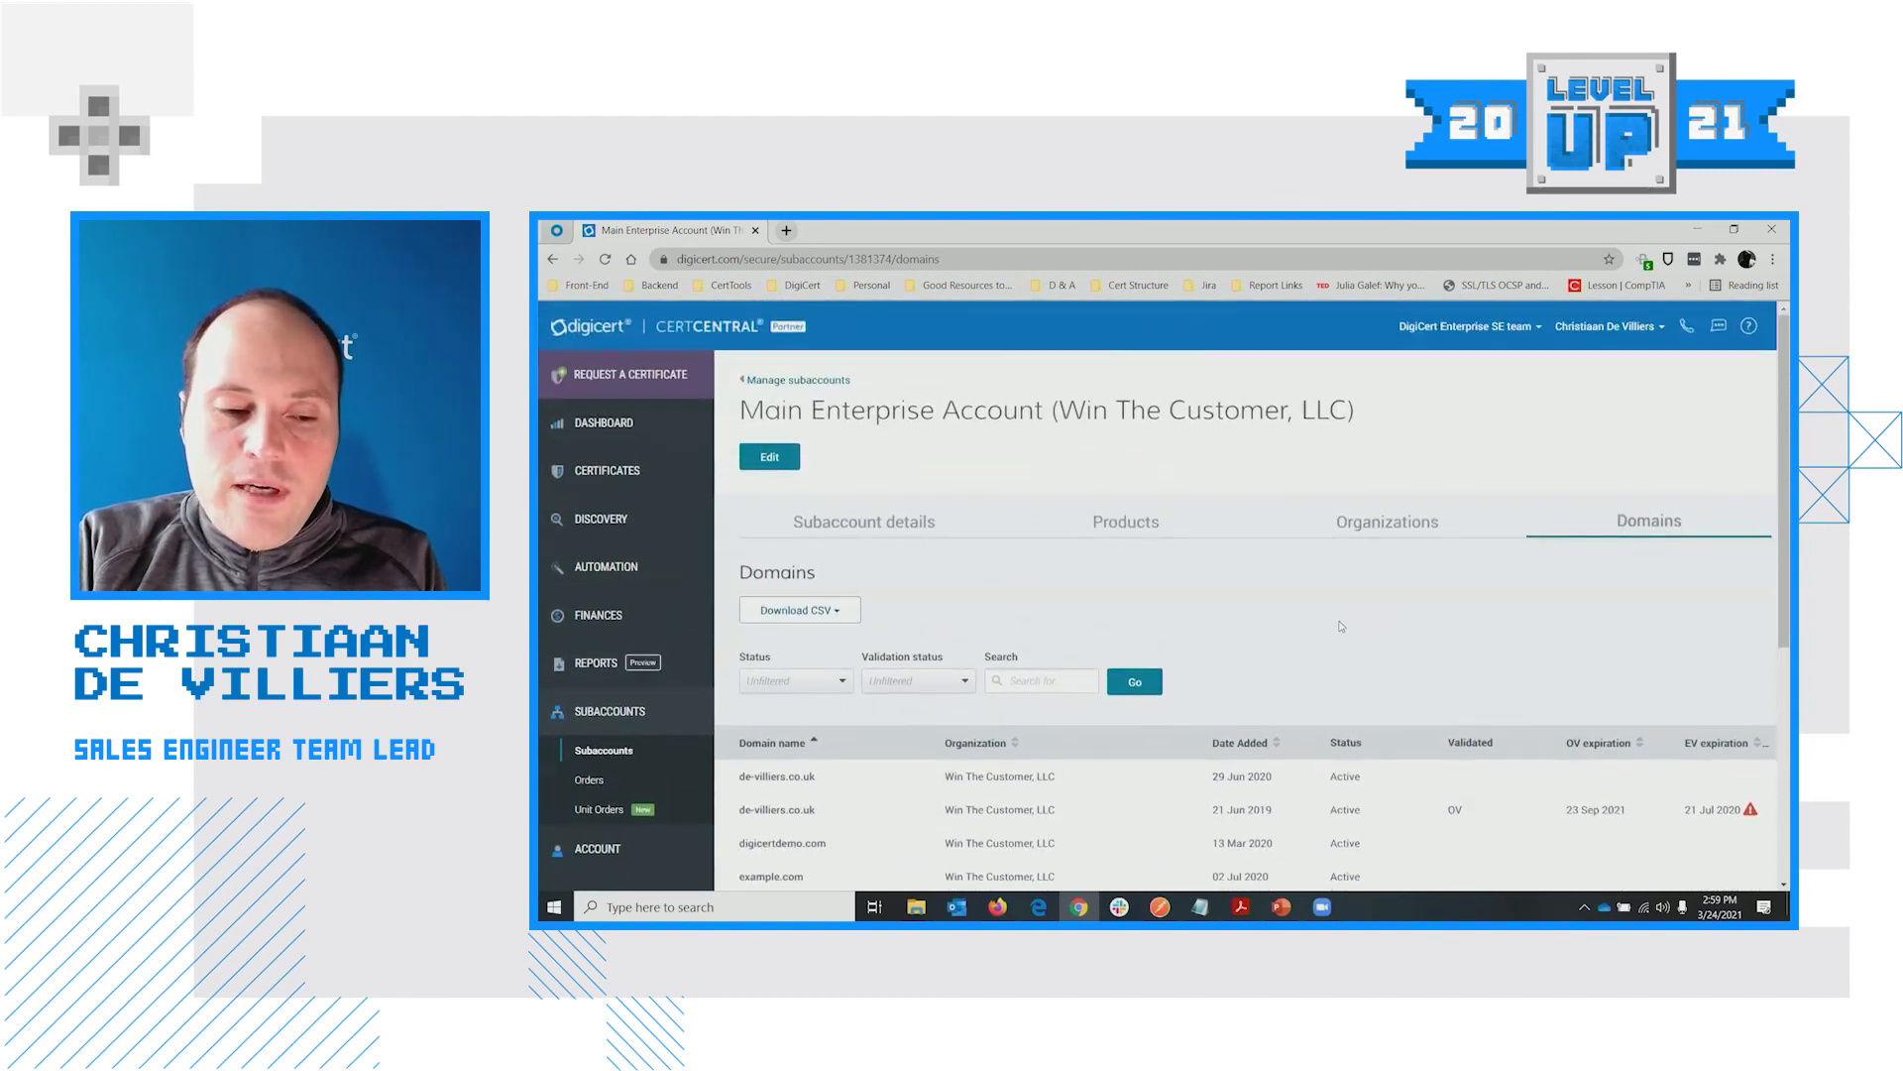